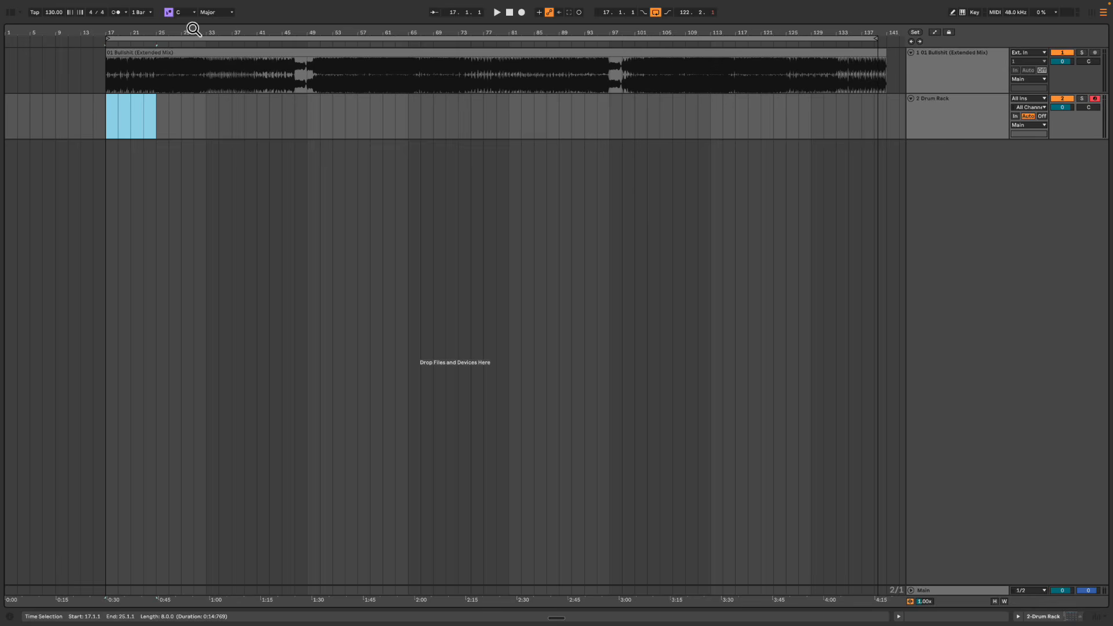
Extend the arrangement loop's end to the end of the Bullshit (Extended Mix) clip at bar 141
click(159, 79)
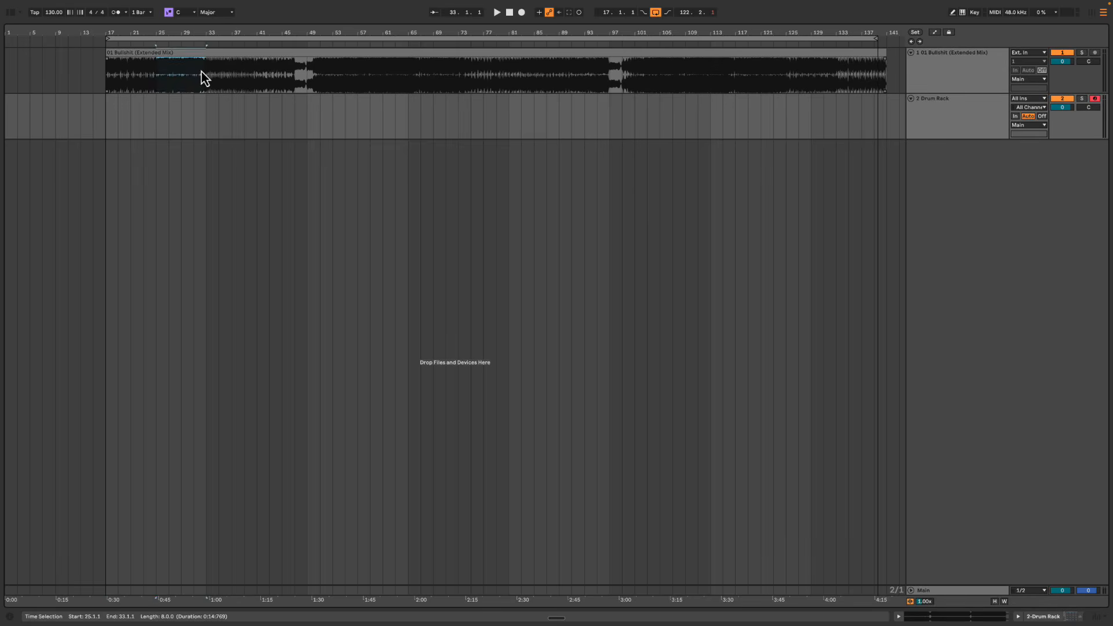
mouse_move(205, 73)
mouse_down()
mouse_move(313, 82)
mouse_move(755, 66)
mouse_move(895, 77)
mouse_up()
click(822, 86)
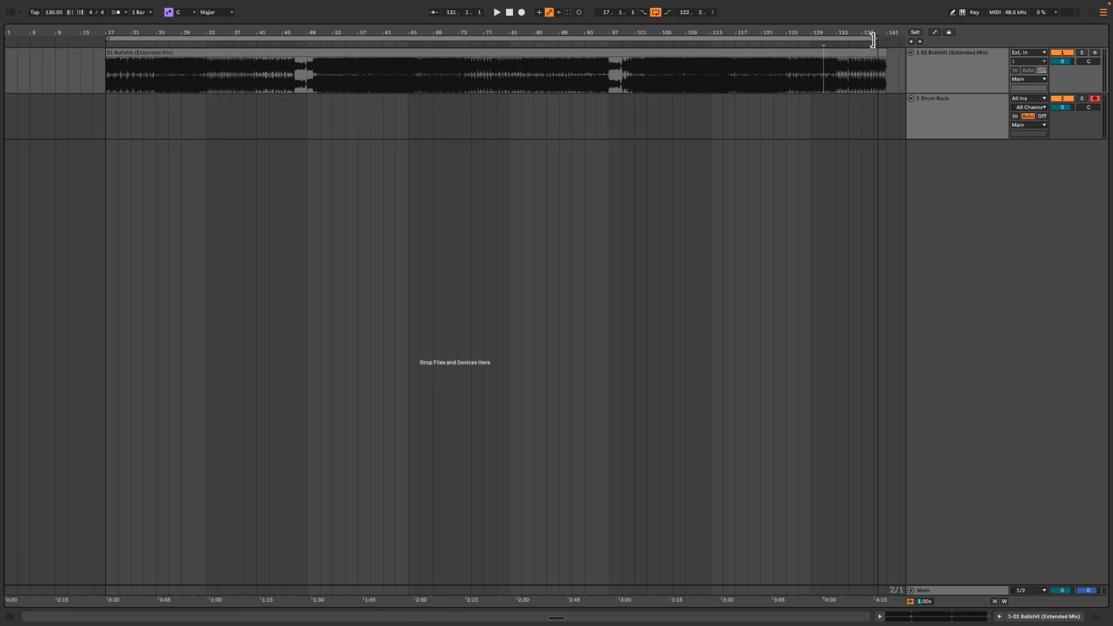
drag(875, 36, 886, 38)
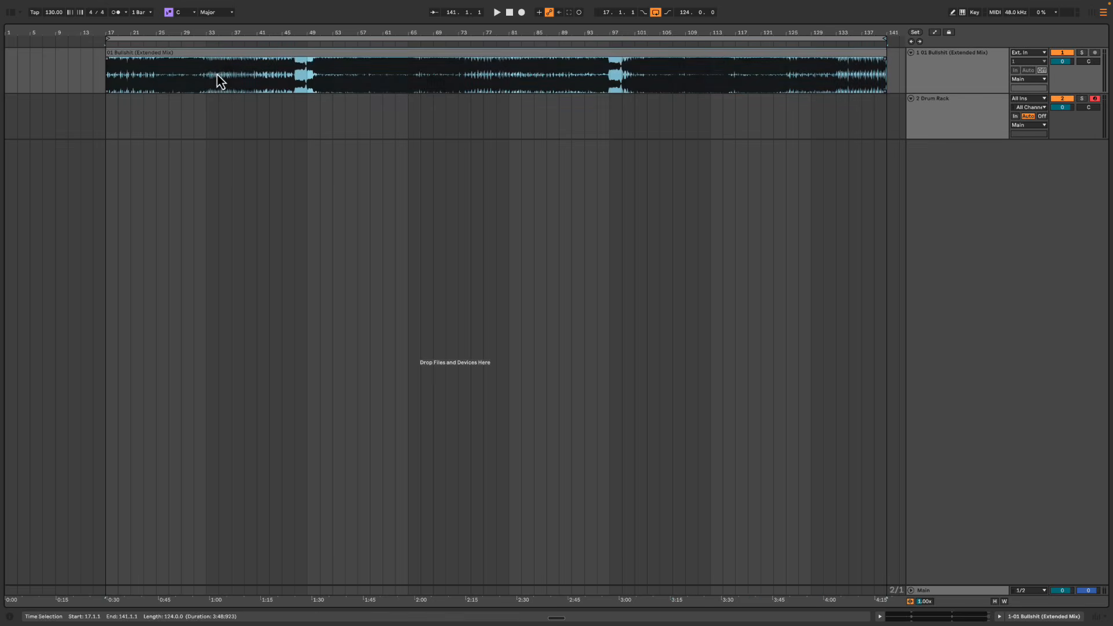
Select the full length of the reference track in the arrangement, from bar 17 to bar 141
click(205, 91)
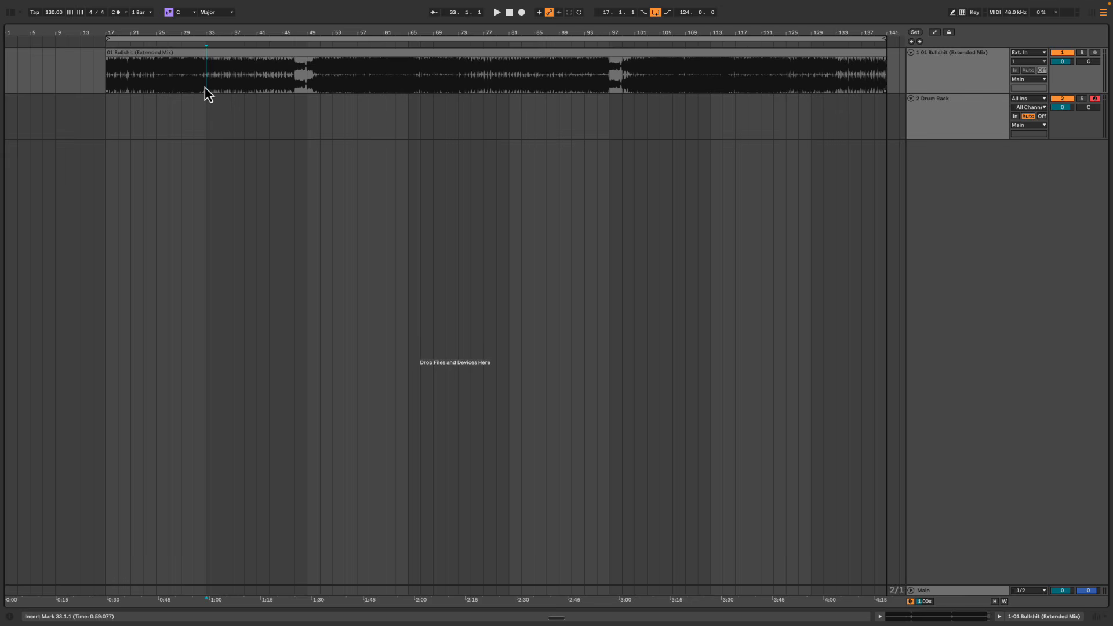
drag(92, 72, 870, 81)
scroll(443, 120, left, 2)
scroll(435, 111, right, 2)
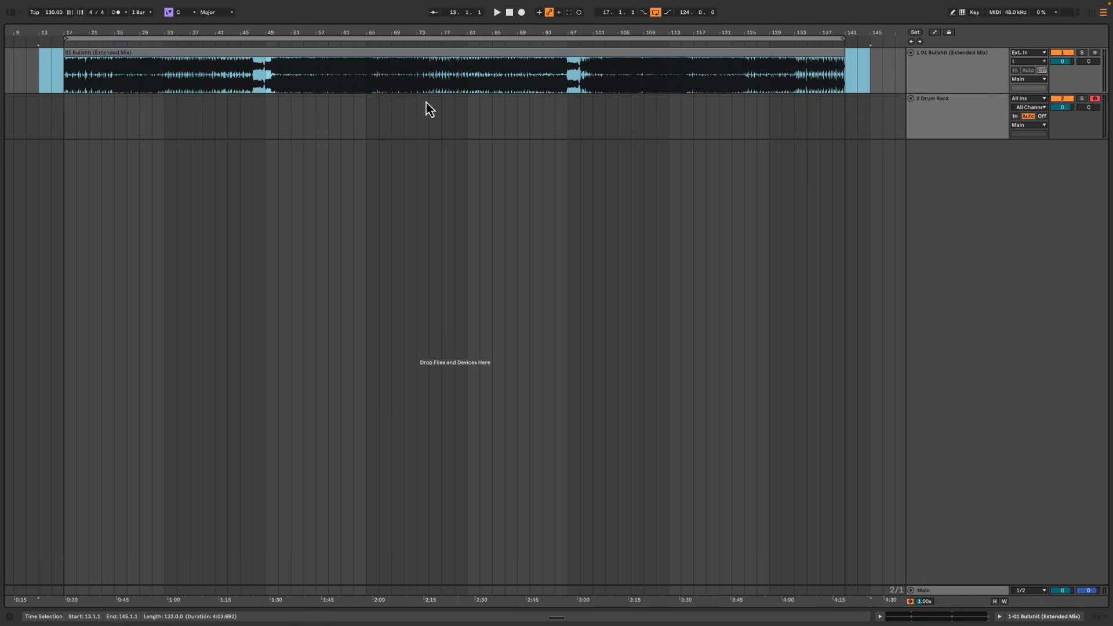
drag(454, 33, 455, 29)
click(90, 86)
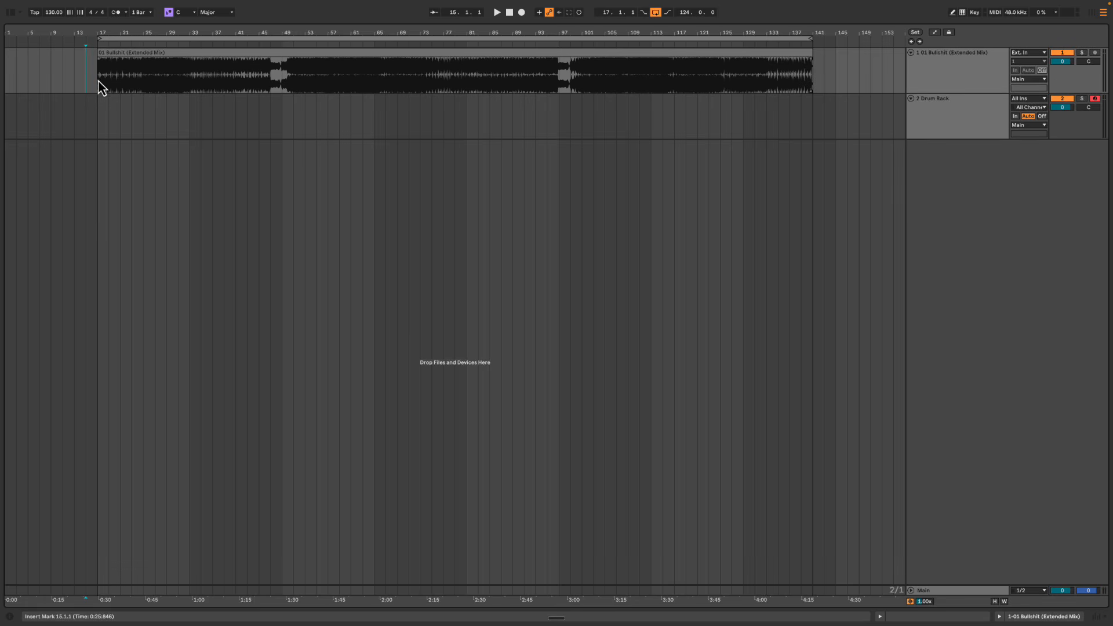
drag(102, 84, 812, 74)
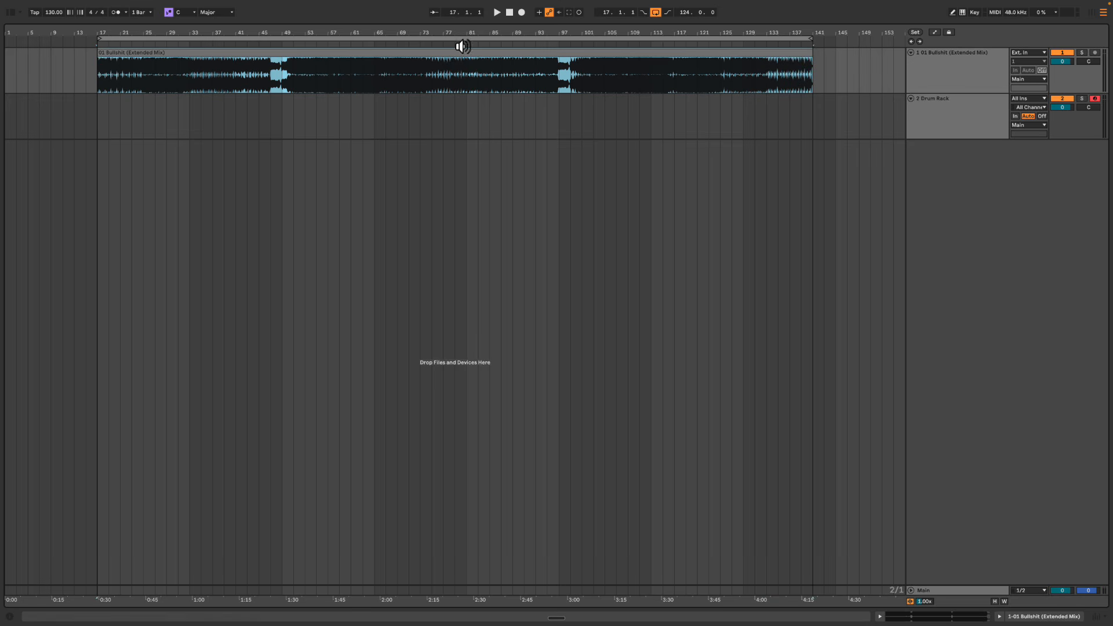
Switch to Google Docs and look through the section tables and checklists of the HD2 Formula Cheat Sheet
key(ctrl+Right)
scroll(471, 280, down, 8)
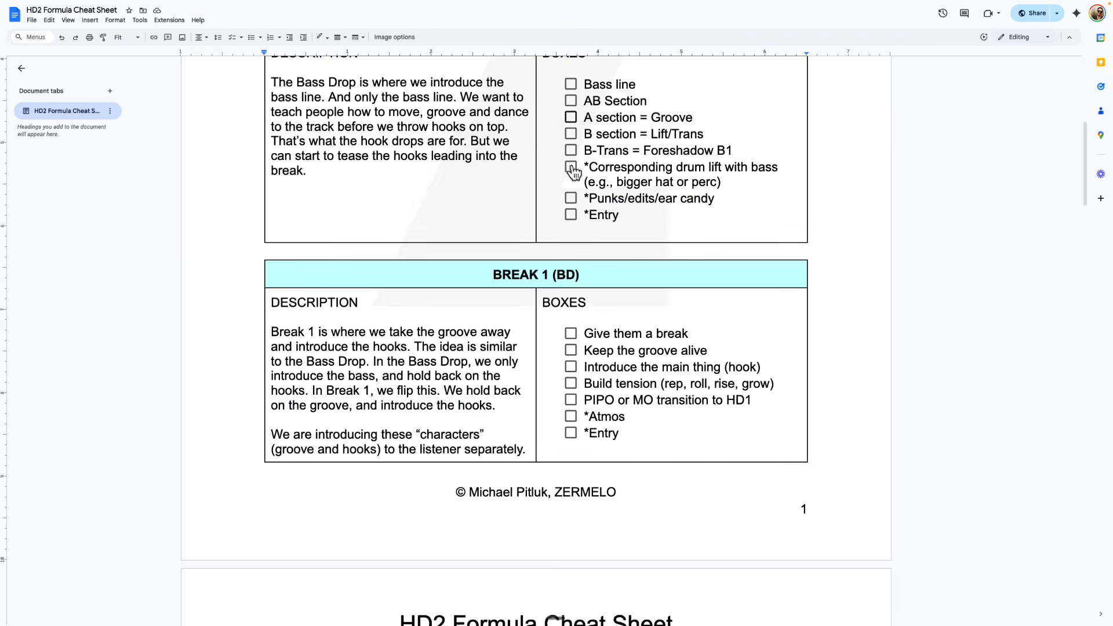
scroll(574, 185, down, 20)
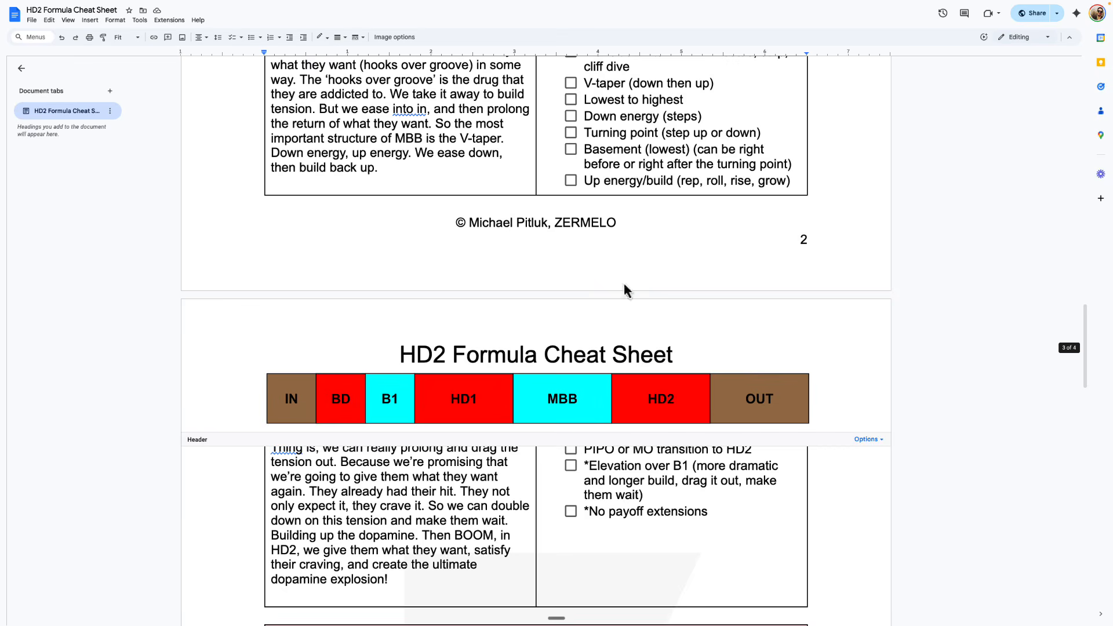
scroll(625, 289, down, 4)
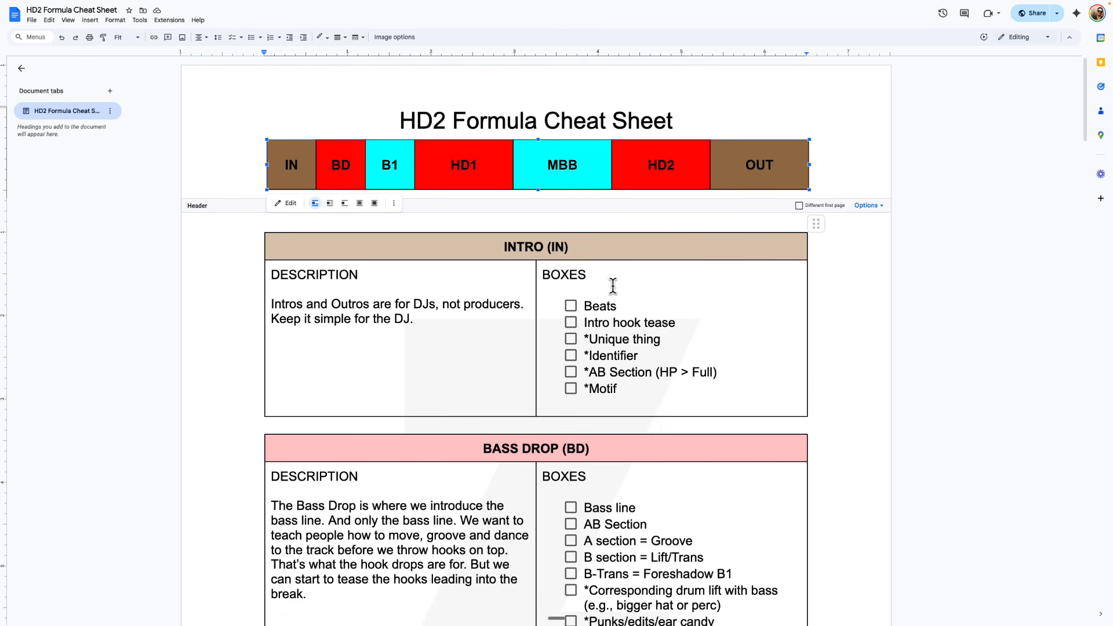
Switch back to Ableton Live, play the reference track's intro from bar 17, and select the Drum Rack track
key(ctrl+Left)
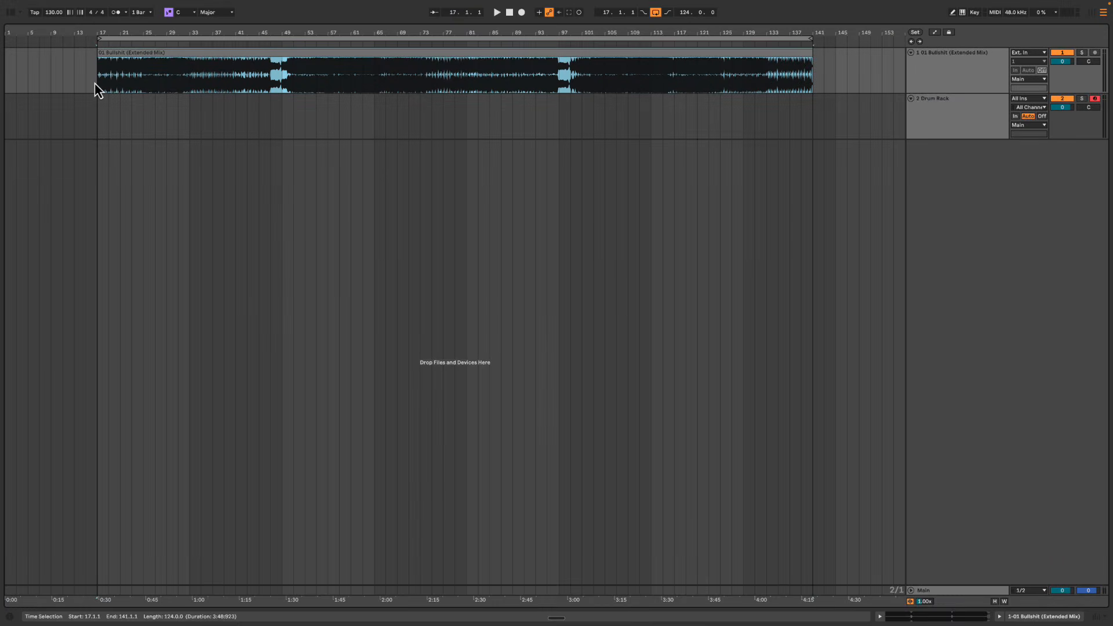
click(99, 85)
key(space)
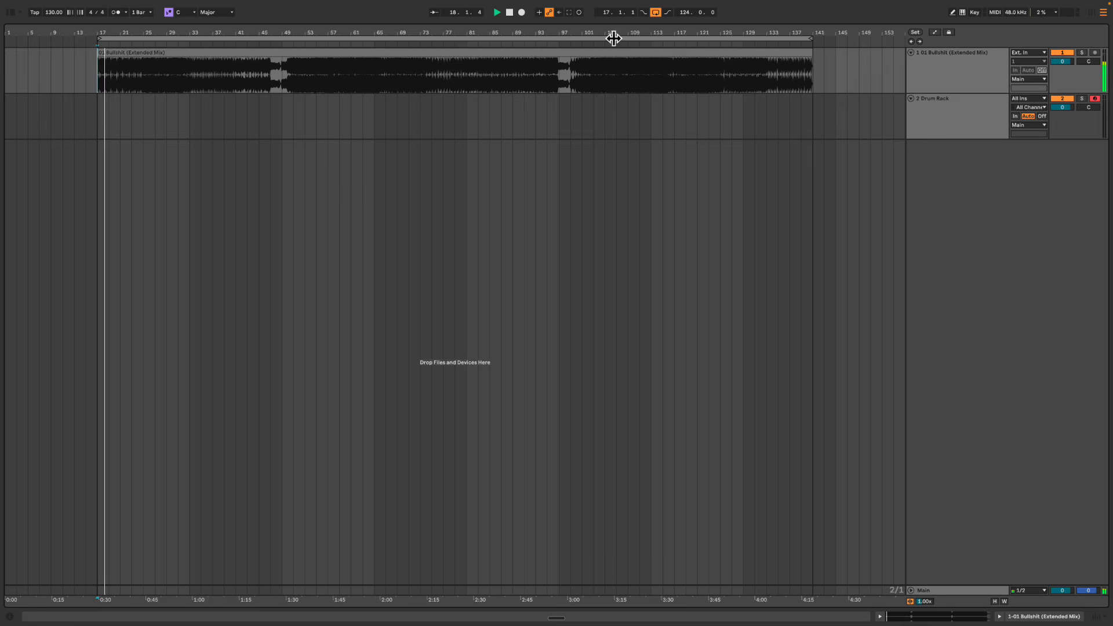
drag(101, 34, 101, 93)
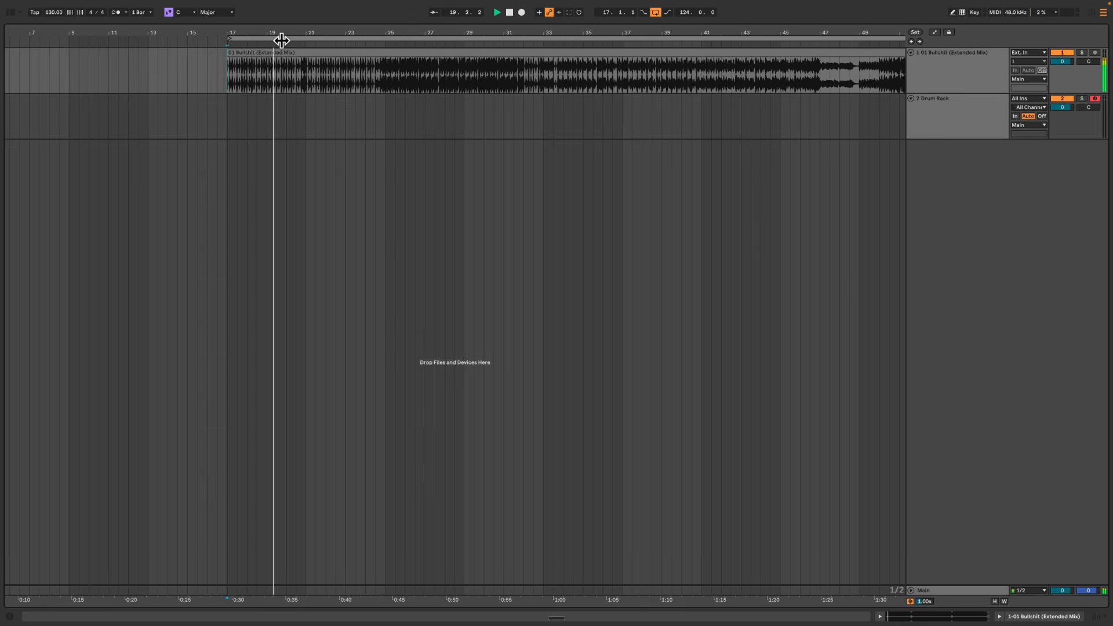
click(948, 124)
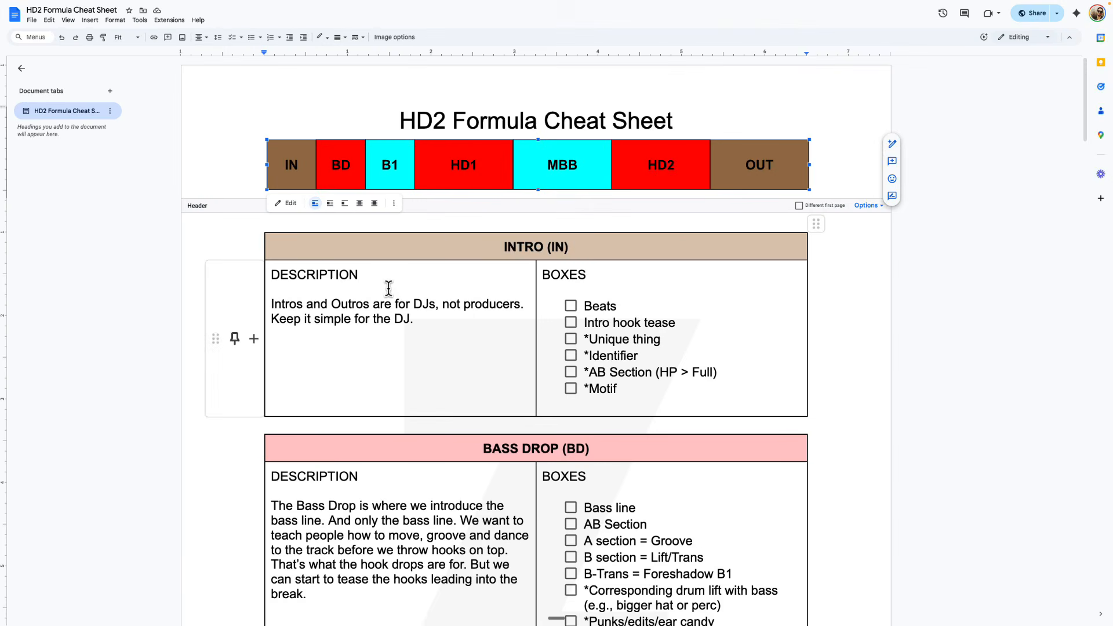
Make a copy of the Google Docs cheat sheet named "HD2 Formula Cheat Sheet - Bullsh#t"
click(631, 308)
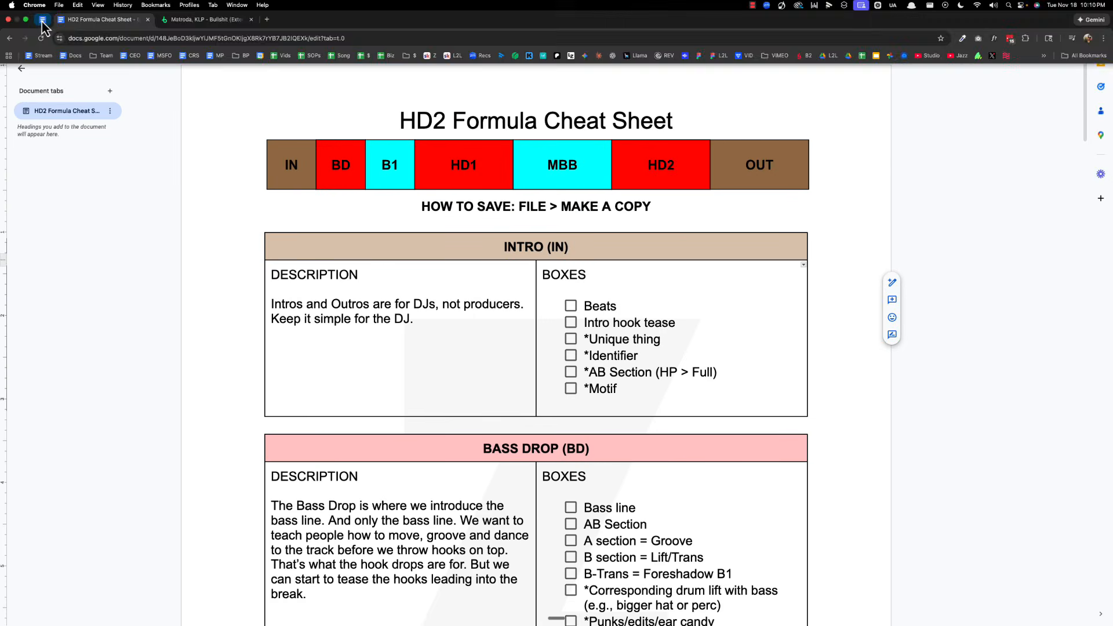
click(32, 20)
click(58, 65)
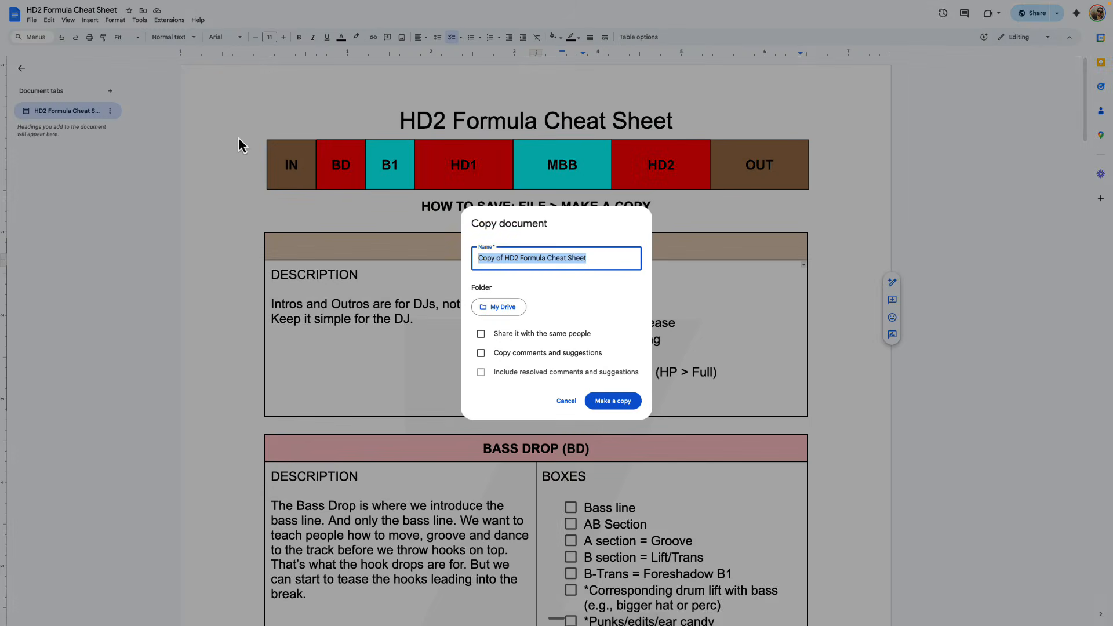
click(602, 256)
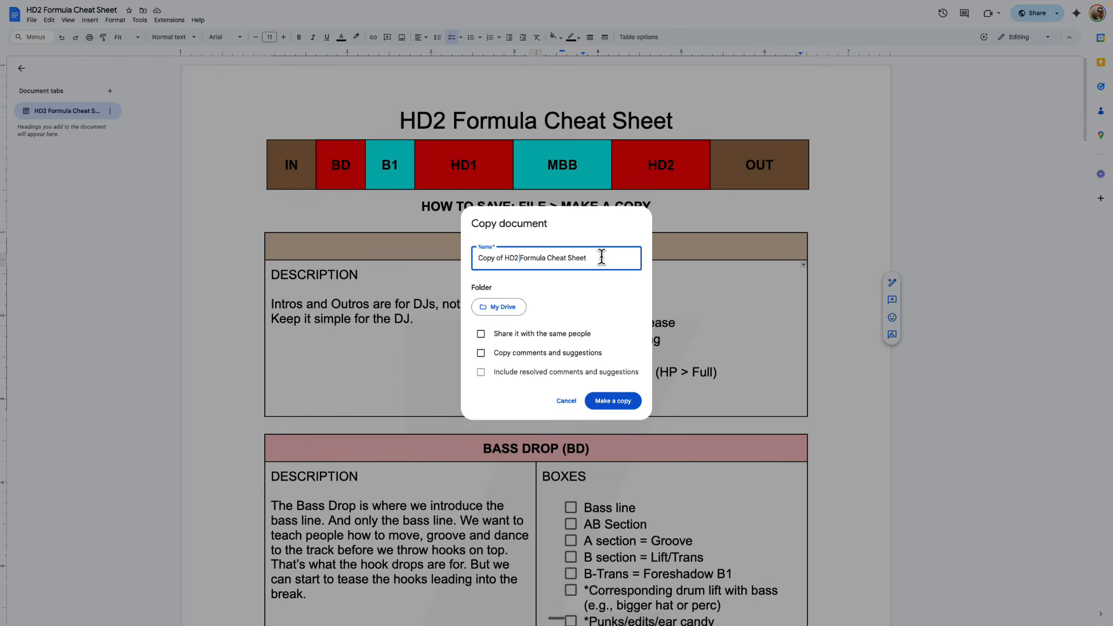
key(BackSpace)
key(BackSpace)
key(BackSpace)
key(BackSpace)
key(BackSpace)
key(BackSpace)
key(BackSpace)
key(BackSpace)
key(End)
key(BackSpace)
key(BackSpace)
key(BackSpace)
key(BackSpace)
key(BackSpace)
key(BackSpace)
key(BackSpace)
key(BackSpace)
key(BackSpace)
key(BackSpace)
key(BackSpace)
key(BackSpace)
text(Cheat Sheet - Bullsh*#)
click(640, 402)
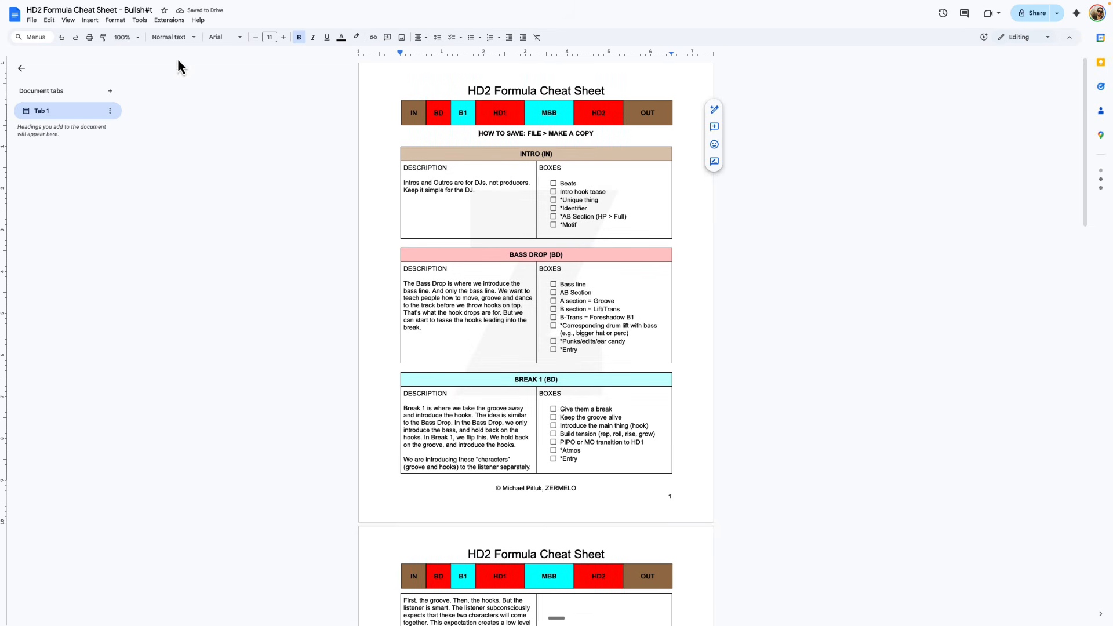
Tick Beats, *Unique thing and *Identifier in the INTRO checklist of the copied cheat sheet
click(174, 37)
click(137, 37)
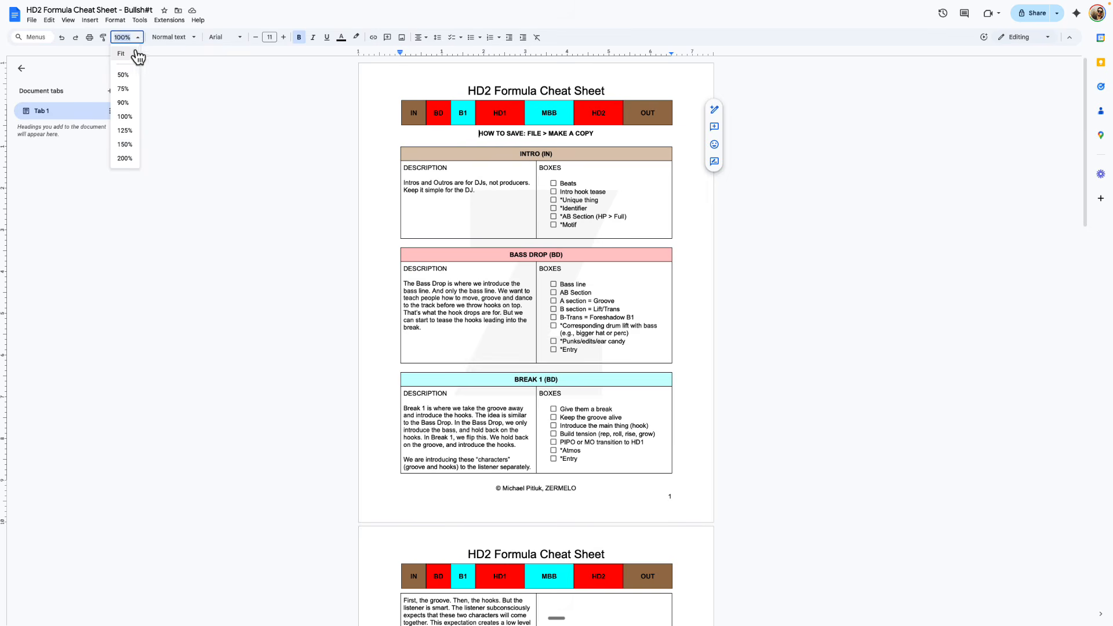
click(129, 55)
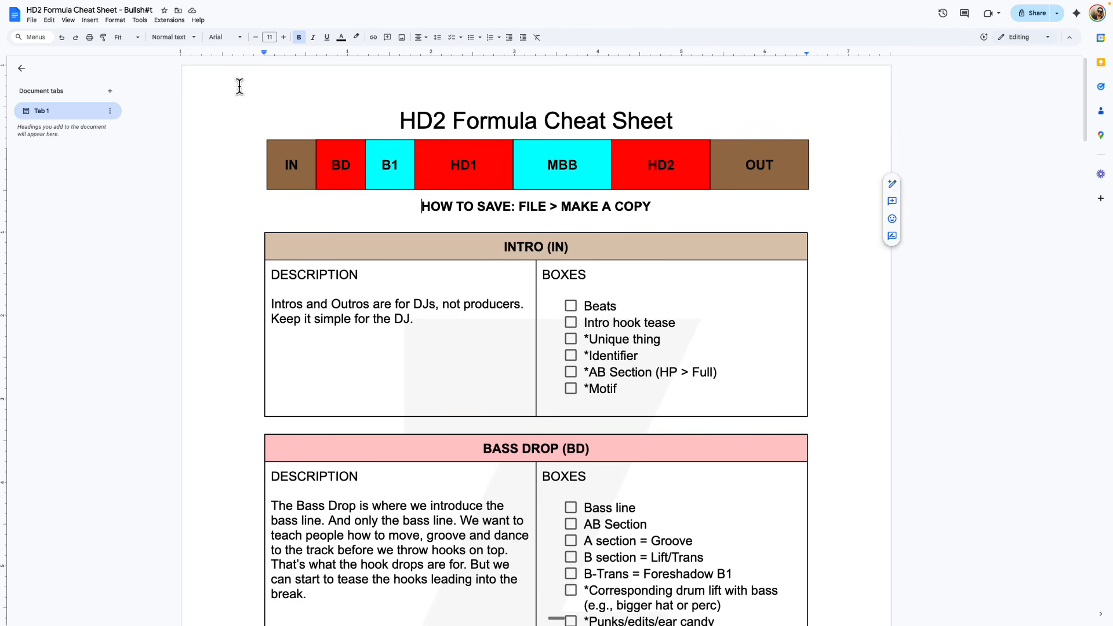
click(571, 305)
key(ctrl+Left)
click(571, 339)
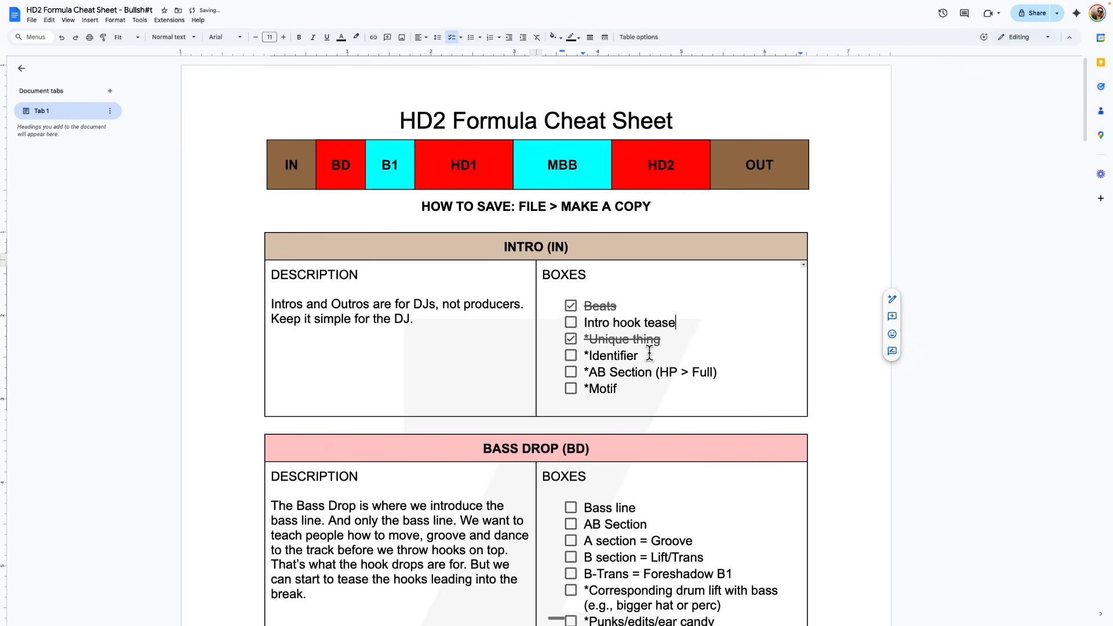
drag(646, 354, 593, 354)
click(571, 355)
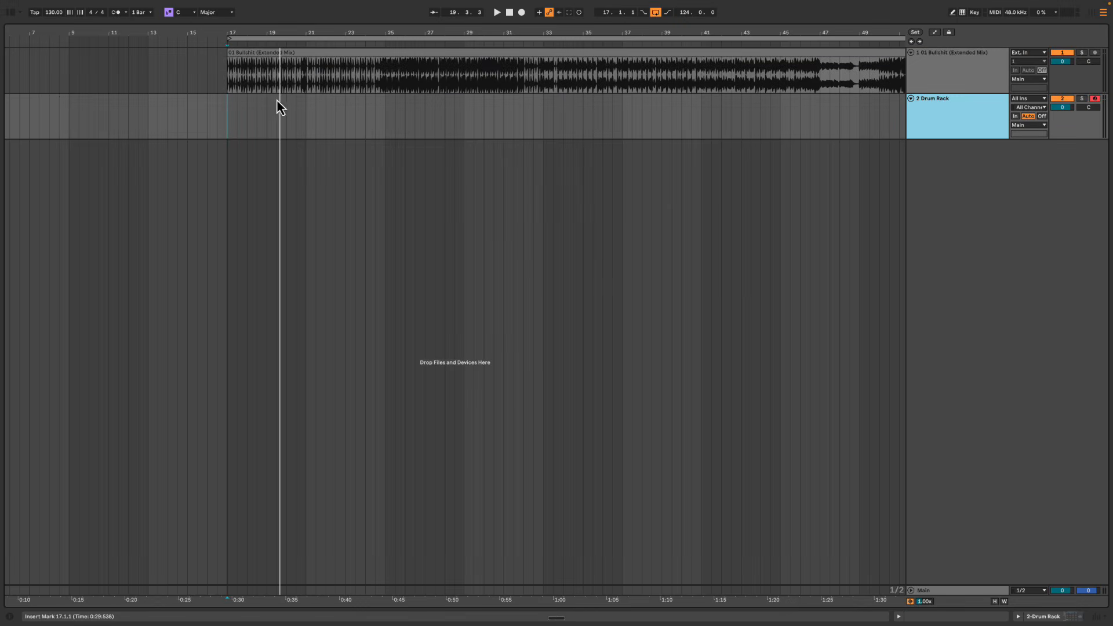
Play the intro briefly from bar 17 in Ableton Live, then rename the Drum Rack track BEAT and colour it red
click(234, 82)
key(space)
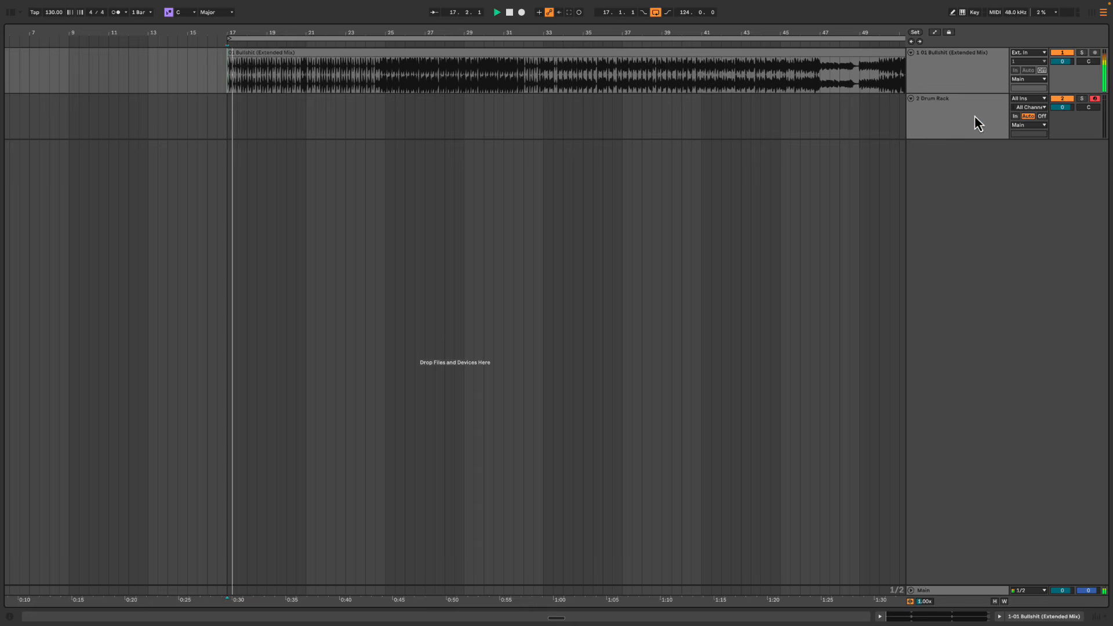
click(964, 122)
key(ctrl+r)
text(BEAT)
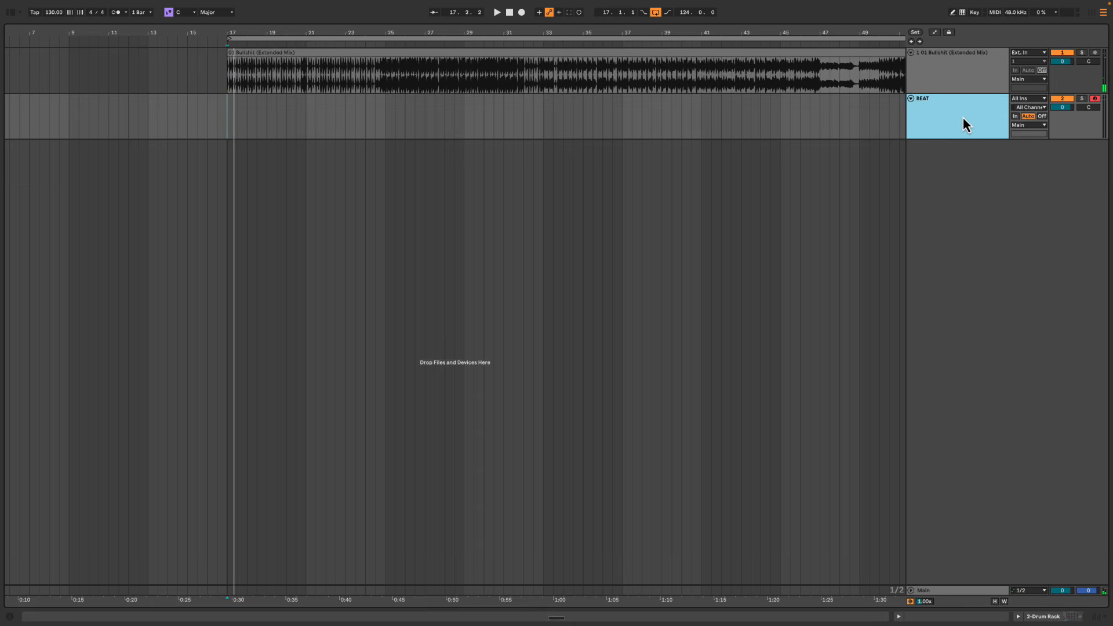
key(Return)
right_click(963, 123)
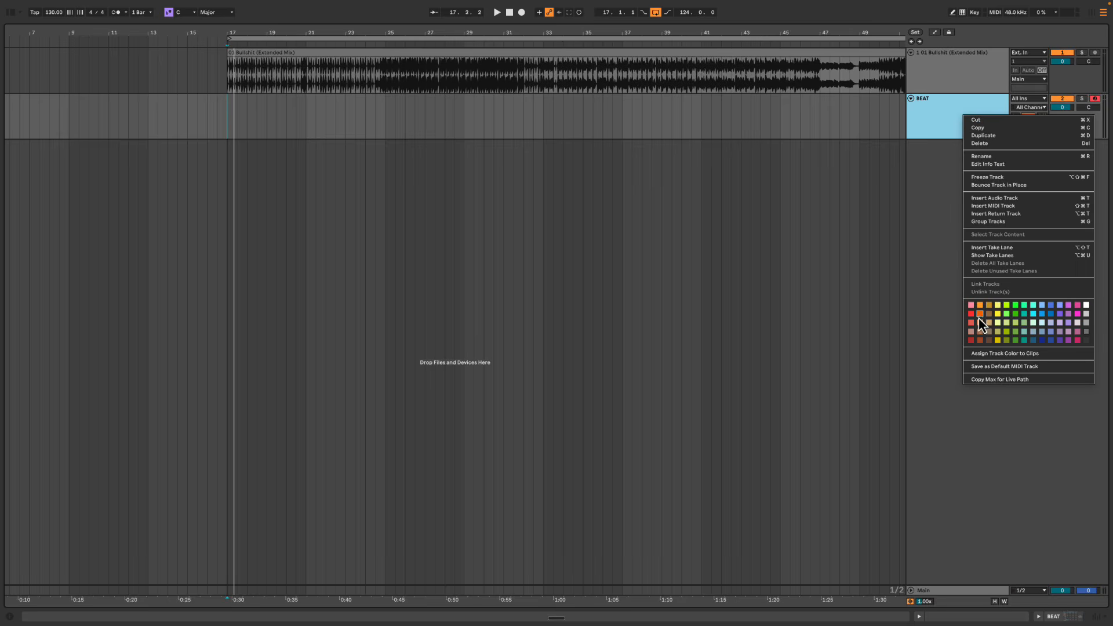
click(971, 314)
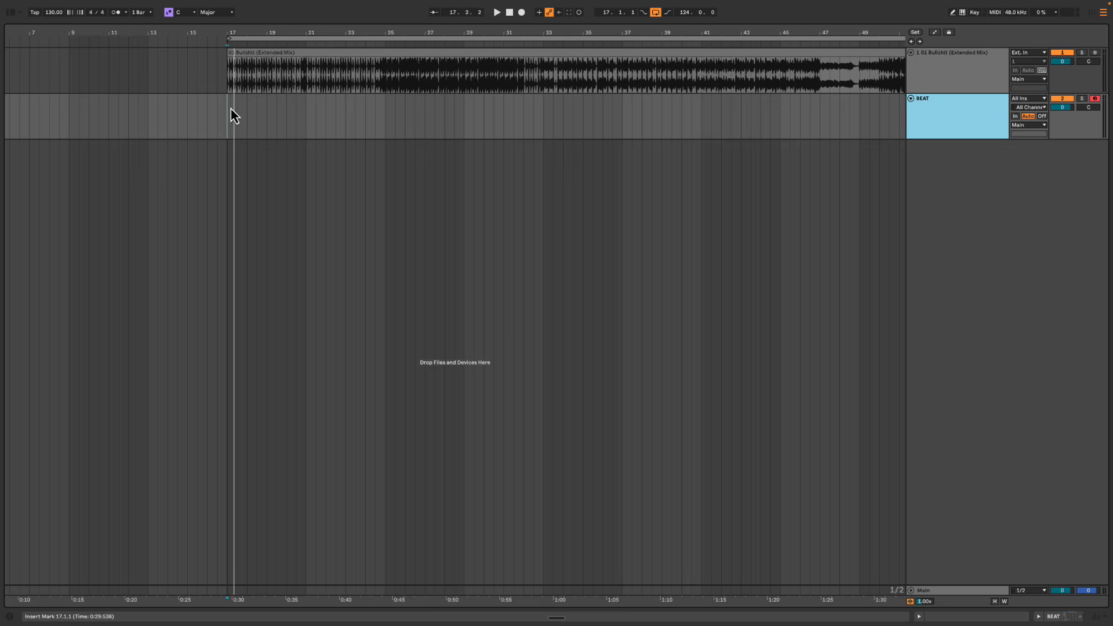
Insert an empty 8-bar MIDI clip on the BEAT track from bar 17 to bar 25 and briefly play from its start
drag(230, 110, 380, 118)
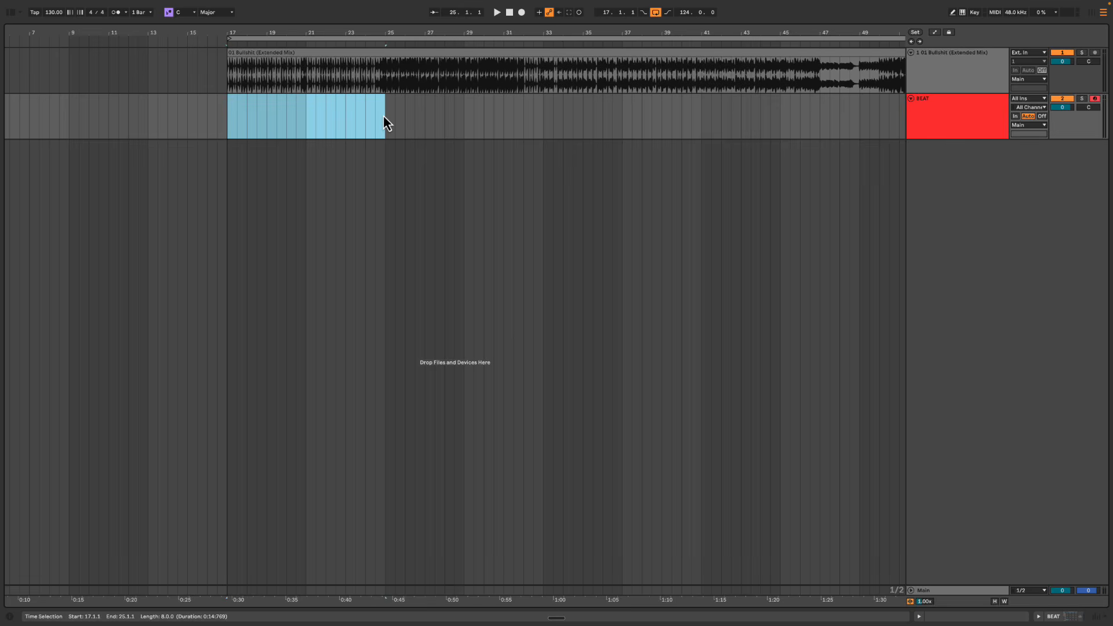
key(ctrl+shift+m)
key(space)
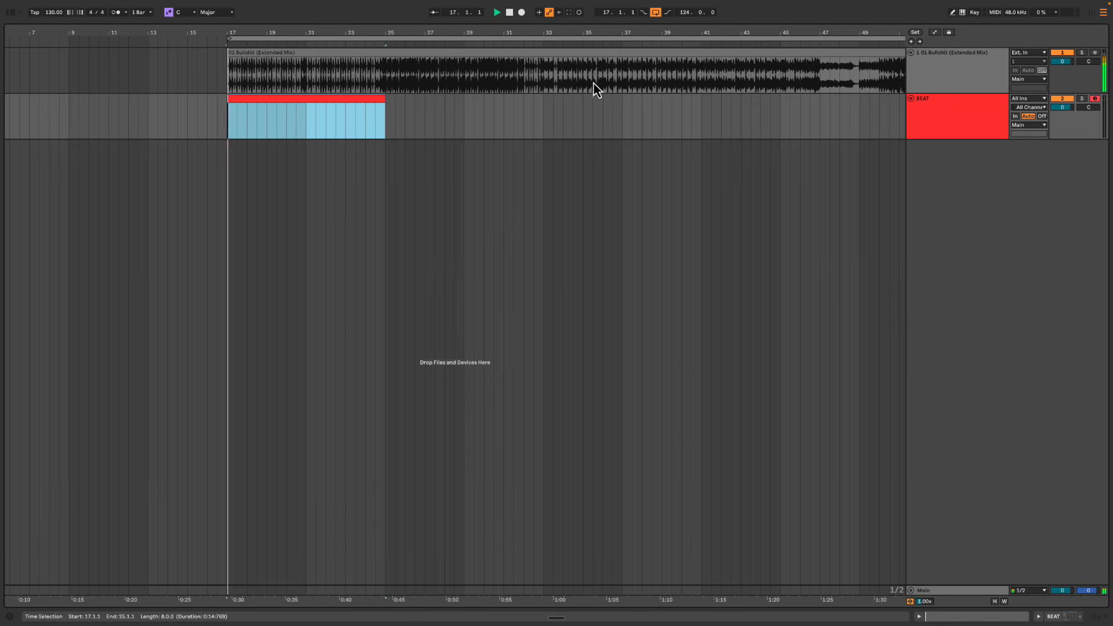
key(space)
Add a red MIDI track named BASS below the BEAT track
click(954, 118)
key(super+shift+t)
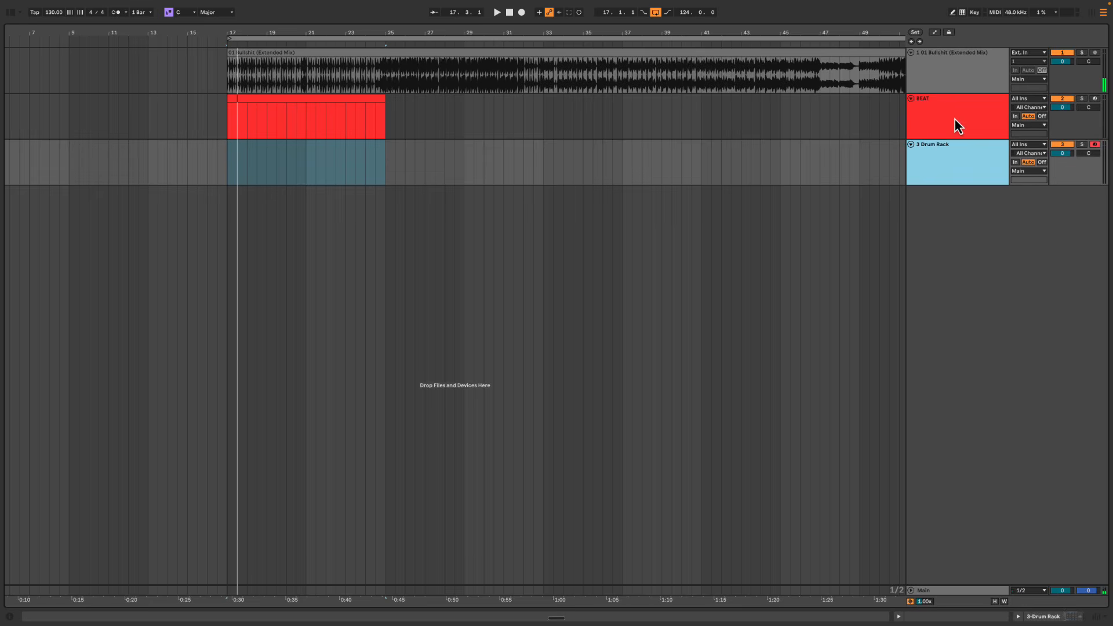
right_click(948, 155)
click(955, 356)
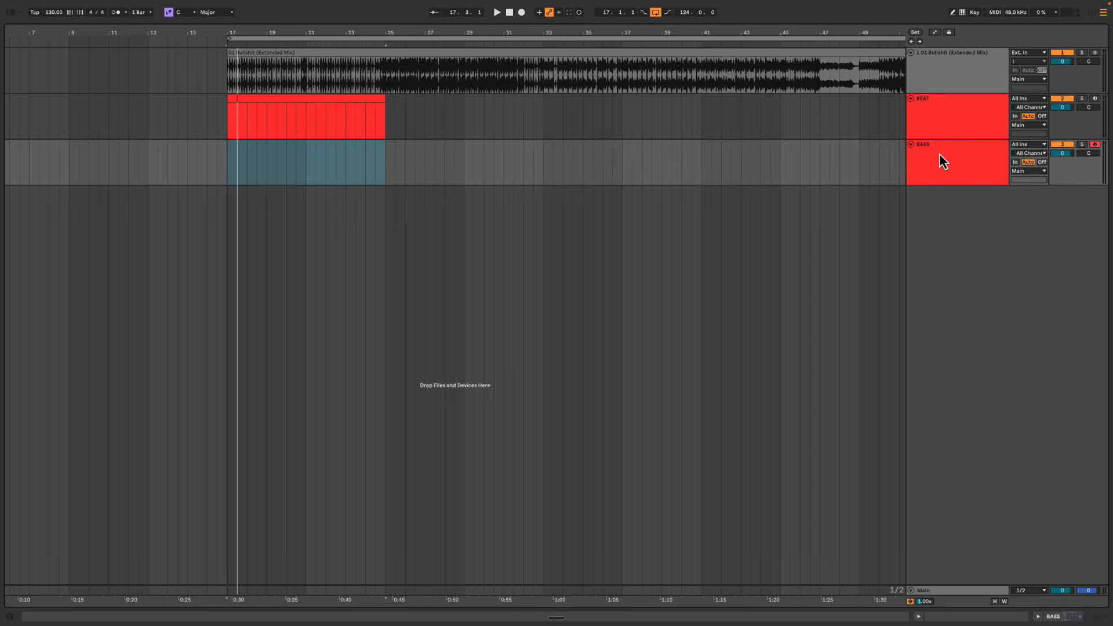
Copy the BEAT track's 8-bar clip onto the BASS track at bar 17
click(312, 113)
key(ctrl+c)
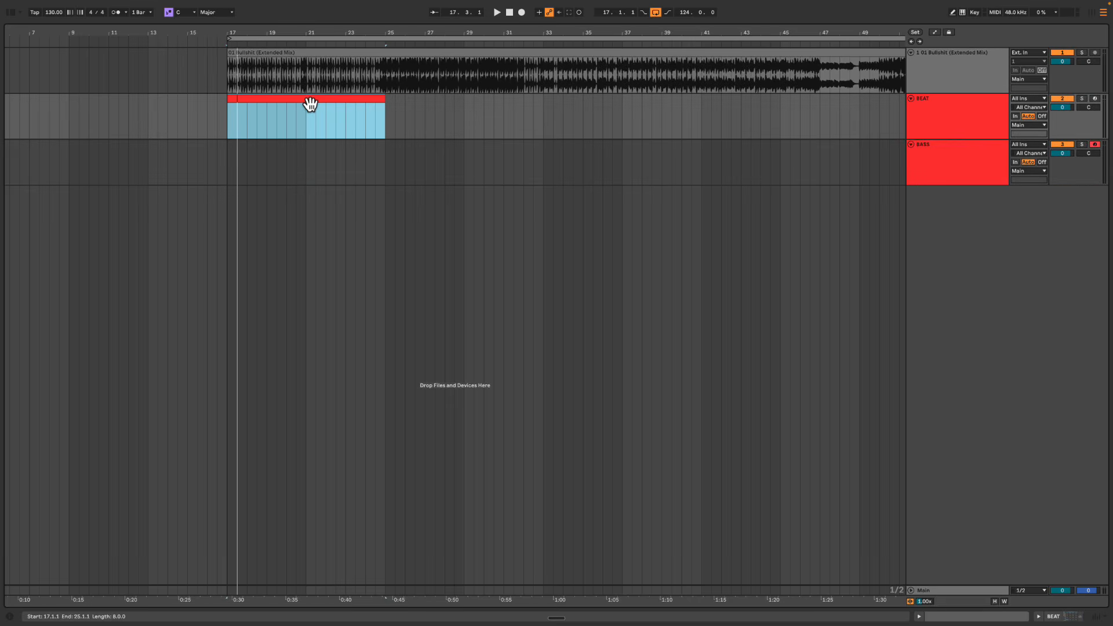
click(305, 162)
key(ctrl+v)
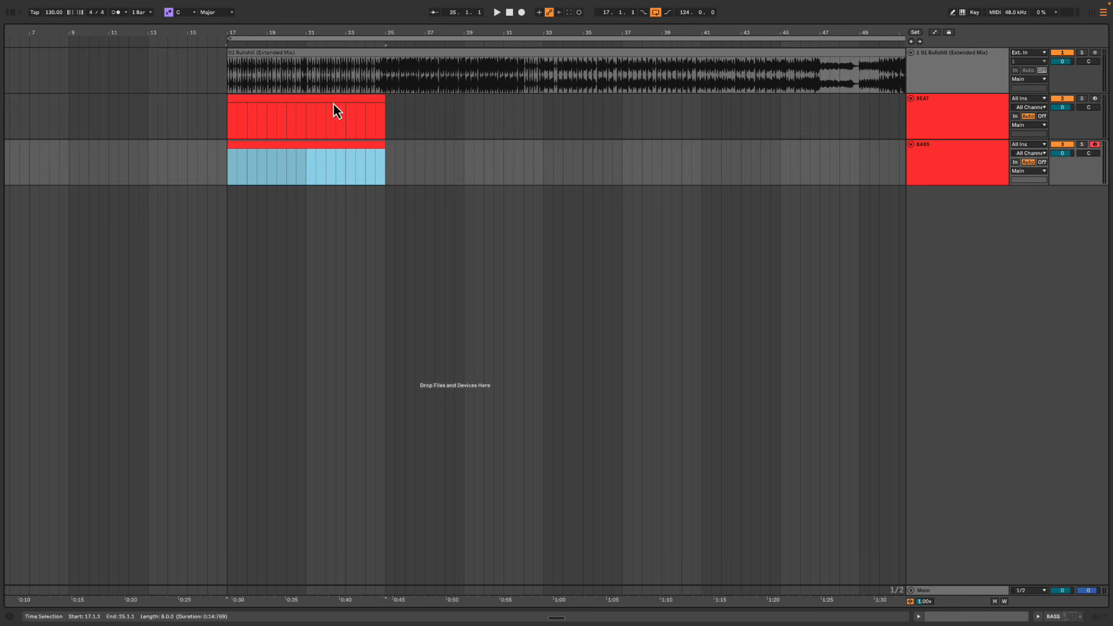
Name the 8-bar clips on the BEAT and BASS tracks HP
drag(306, 35, 256, 34)
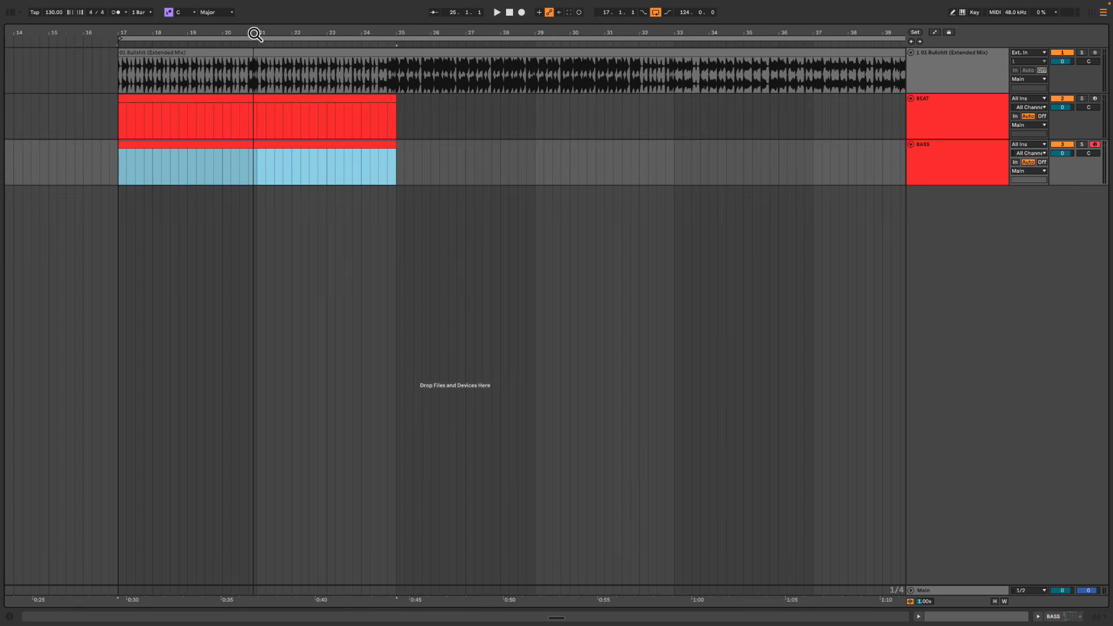
click(173, 150)
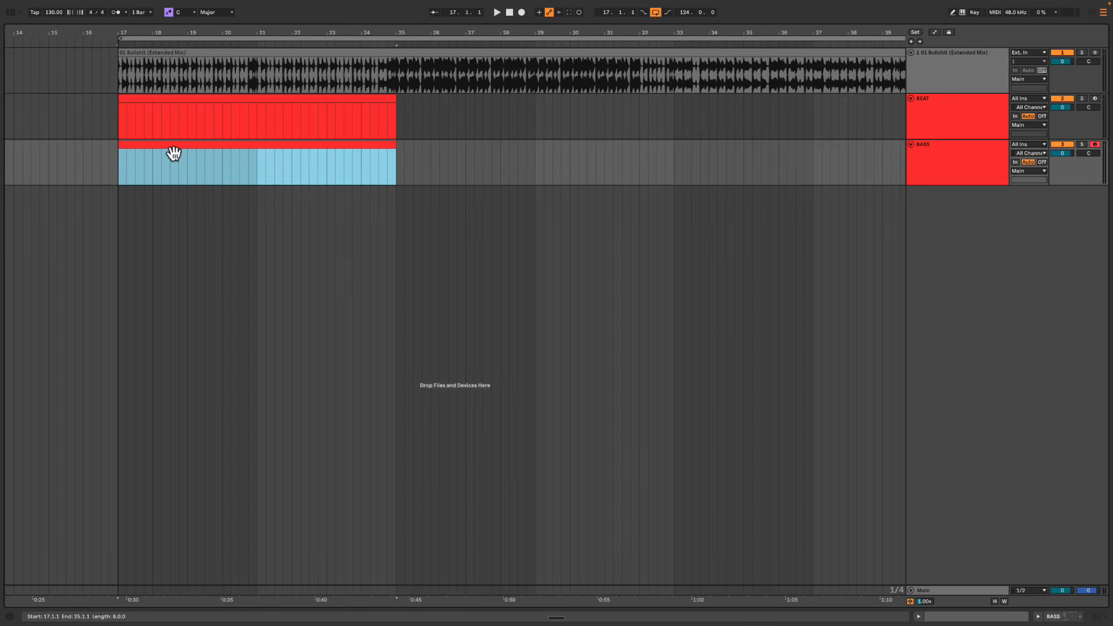
click(184, 99)
key(ctrl+r)
text(H)
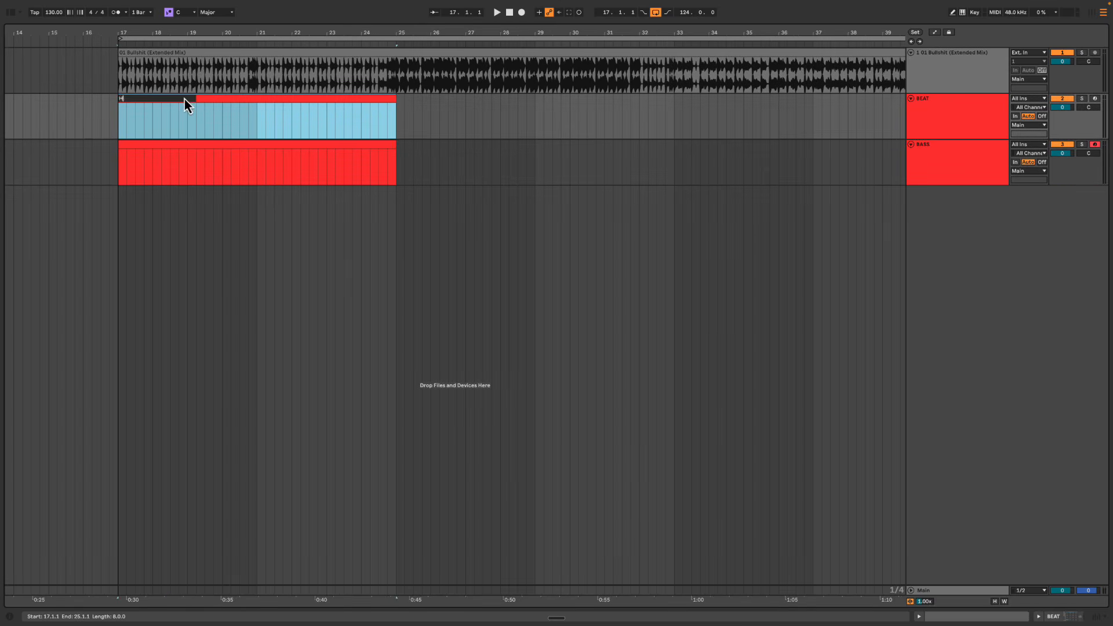
text(P)
key(Return)
click(180, 162)
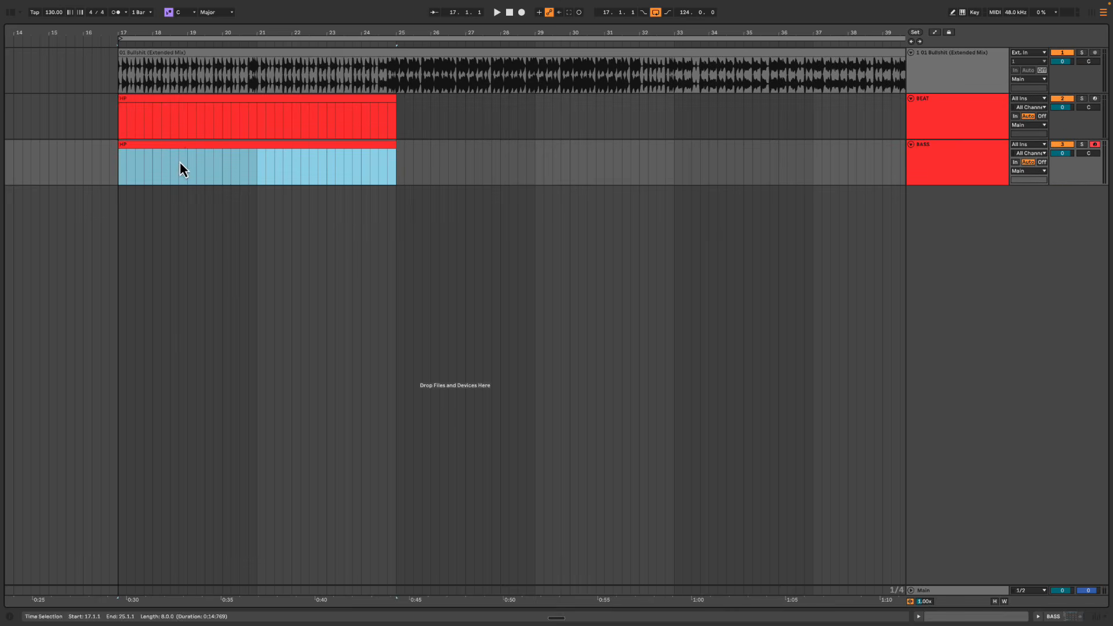
Play the intro from bar 17 and stop near the end of bar 20
key(space)
scroll(177, 35, down, 2)
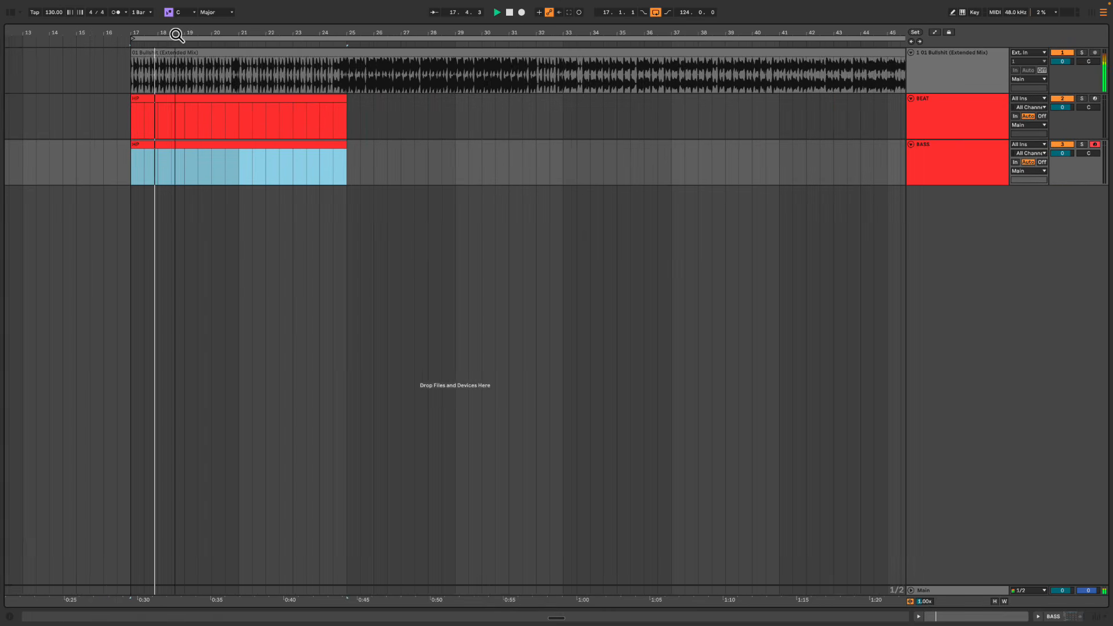
drag(177, 35, 250, 35)
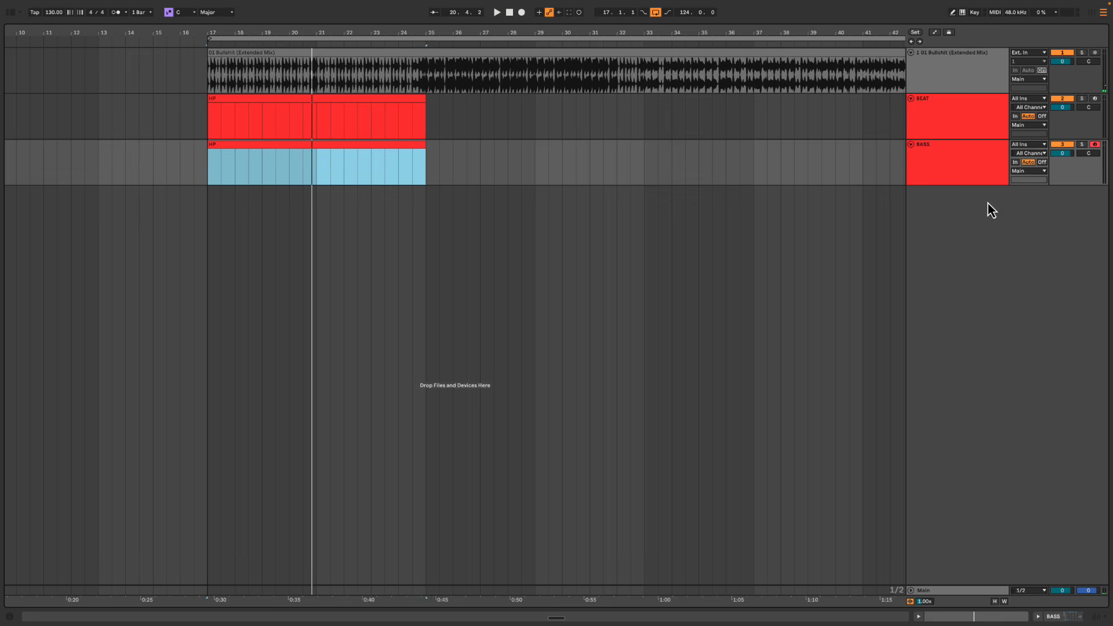
Add a cyan MIDI track named VOX CHOP below BASS and insert an empty clip on it from 20.3.1 to 21.1.1
click(962, 166)
key(ctrl+d)
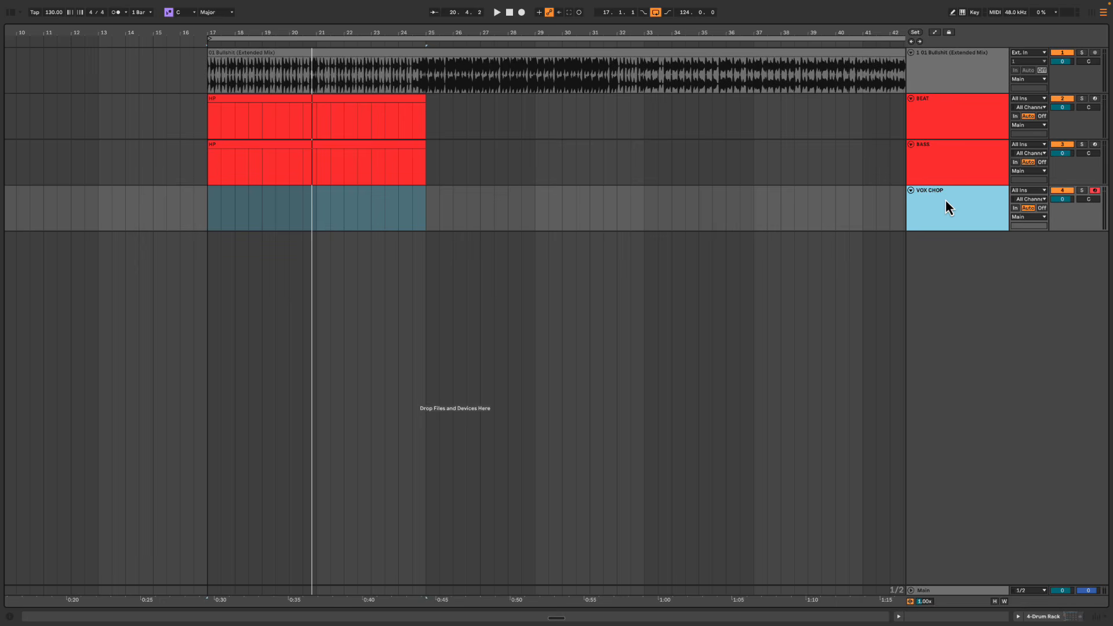
right_click(945, 220)
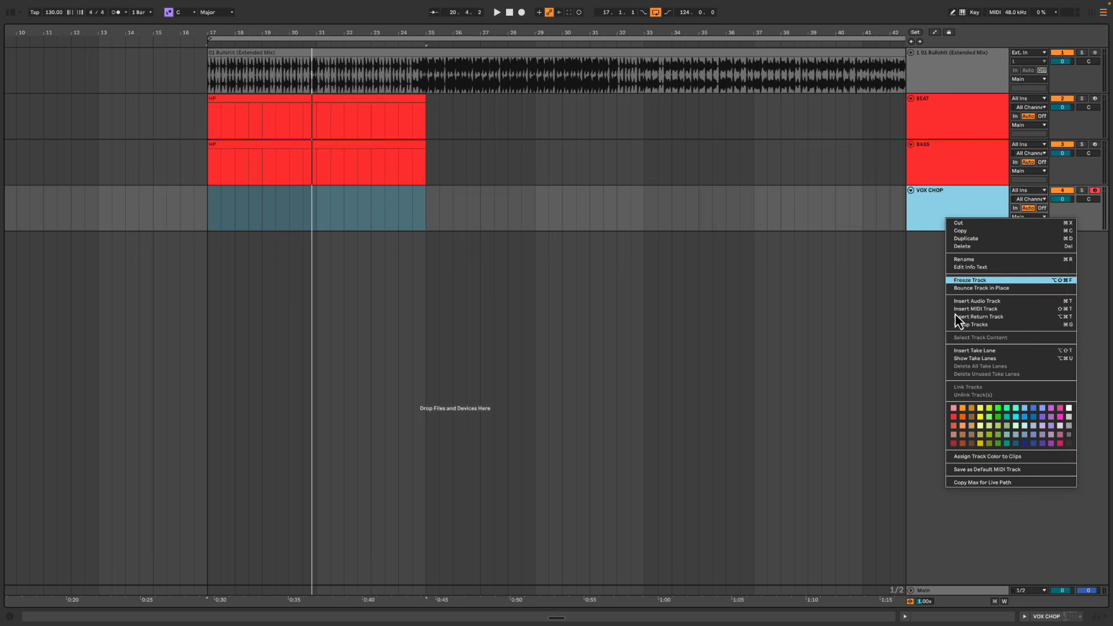
click(1022, 421)
click(255, 203)
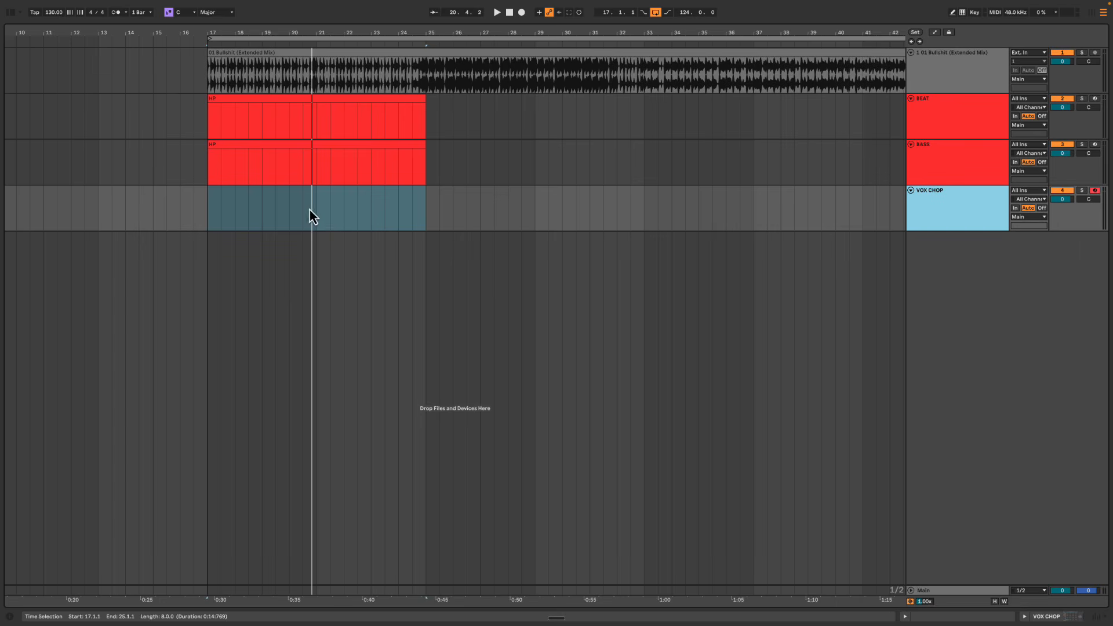
drag(309, 210, 317, 204)
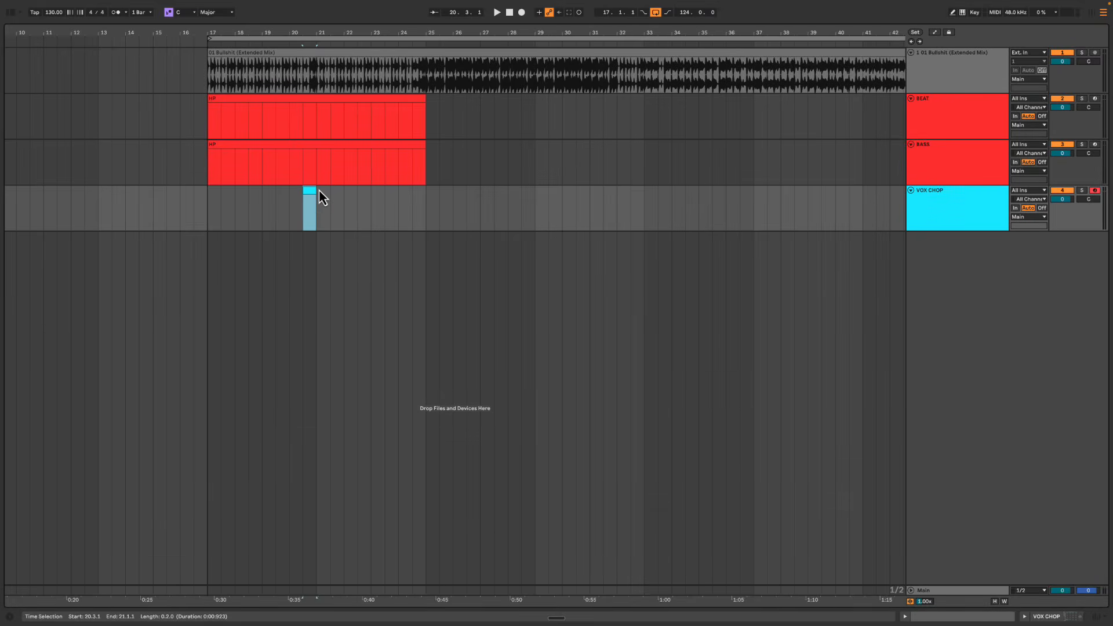
Play the intro from bar 19 into bar 25, marking the 20.3.1 to 21.1.1 range on the reference track's waveform
drag(281, 30, 281, 36)
click(129, 75)
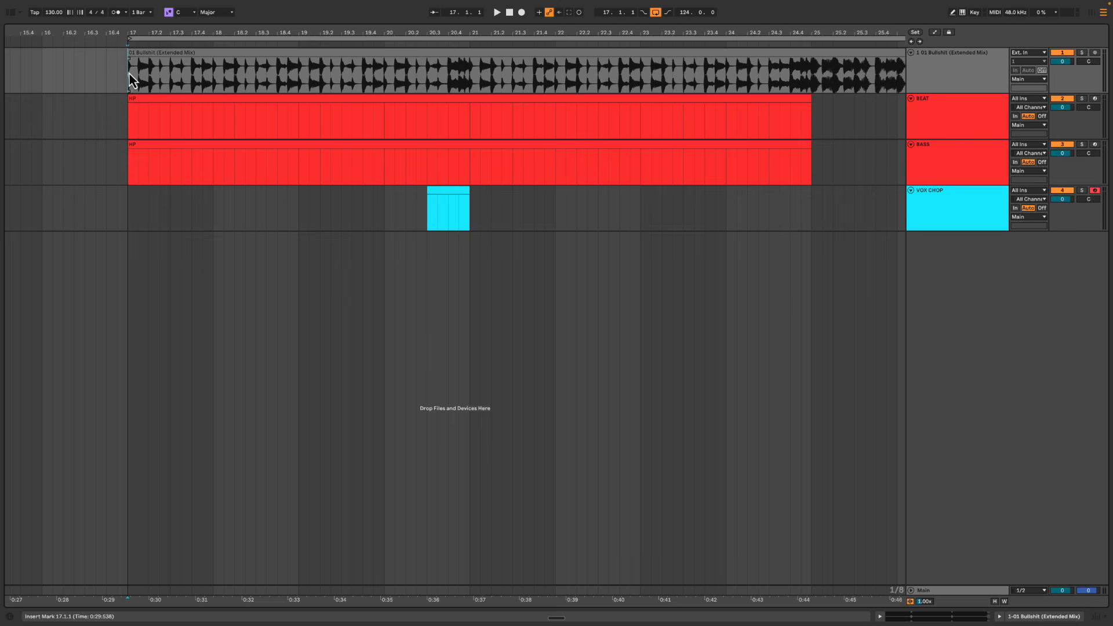
drag(172, 34, 171, 36)
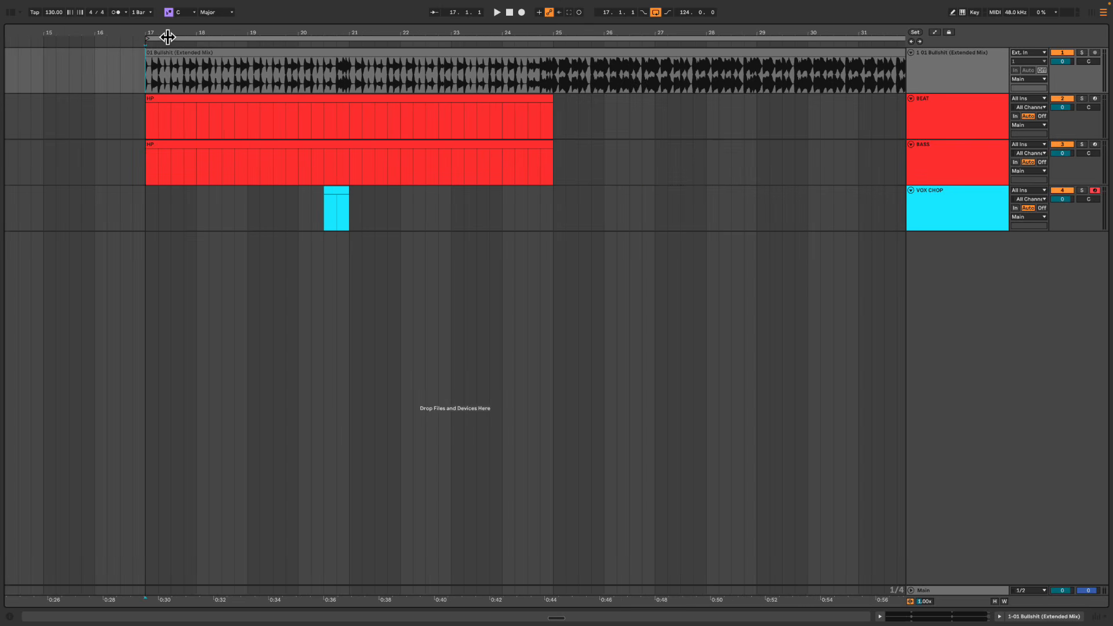
click(148, 126)
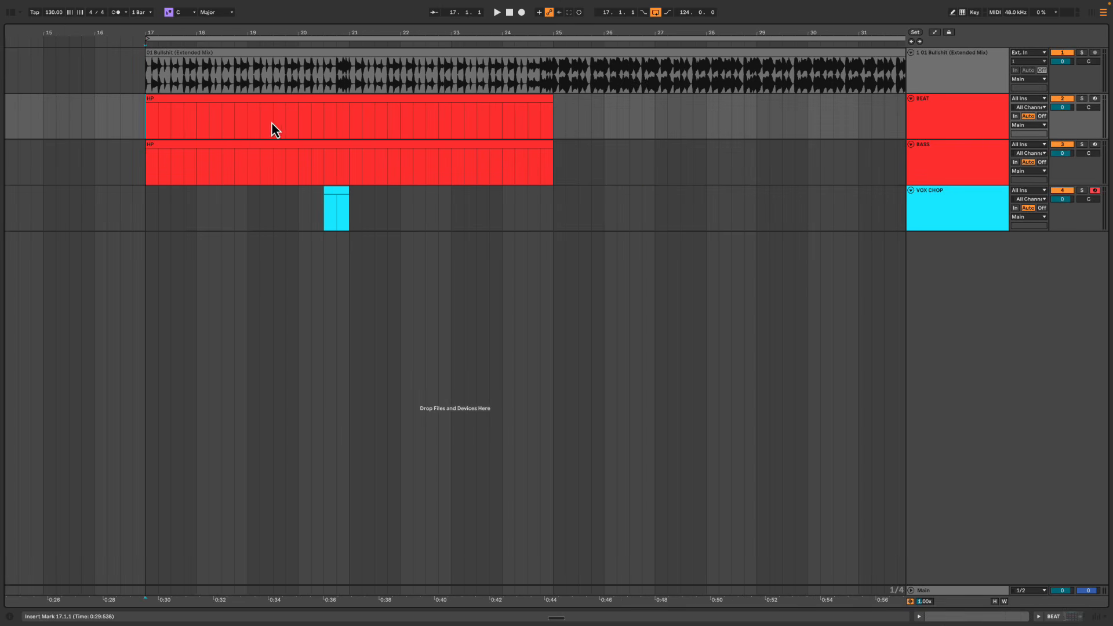
click(250, 117)
drag(314, 35, 313, 28)
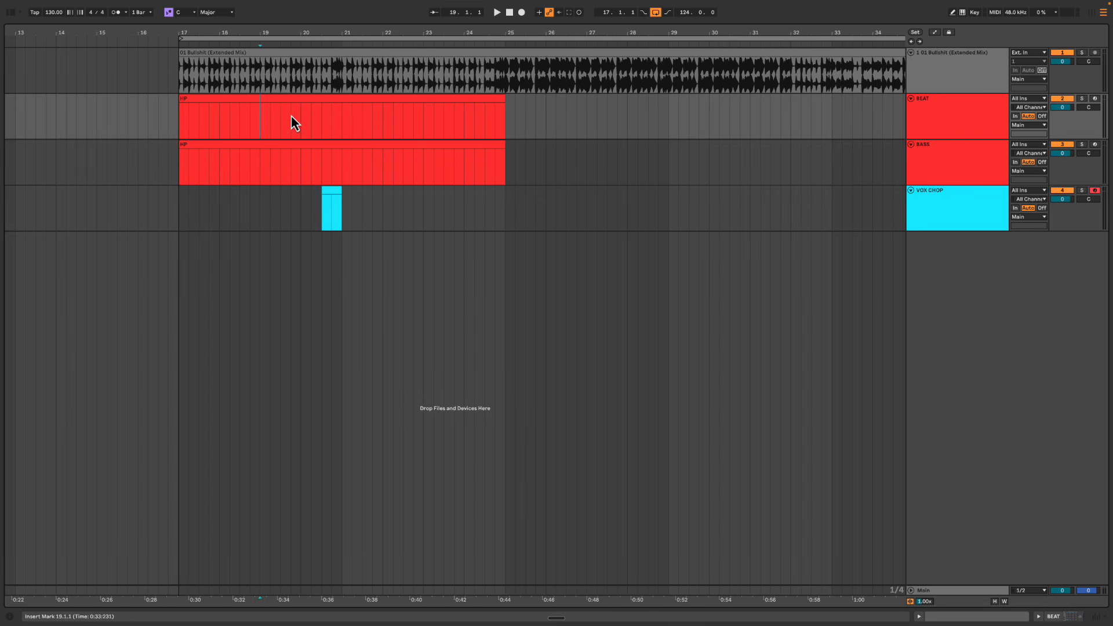
key(space)
scroll(290, 132, right, 2)
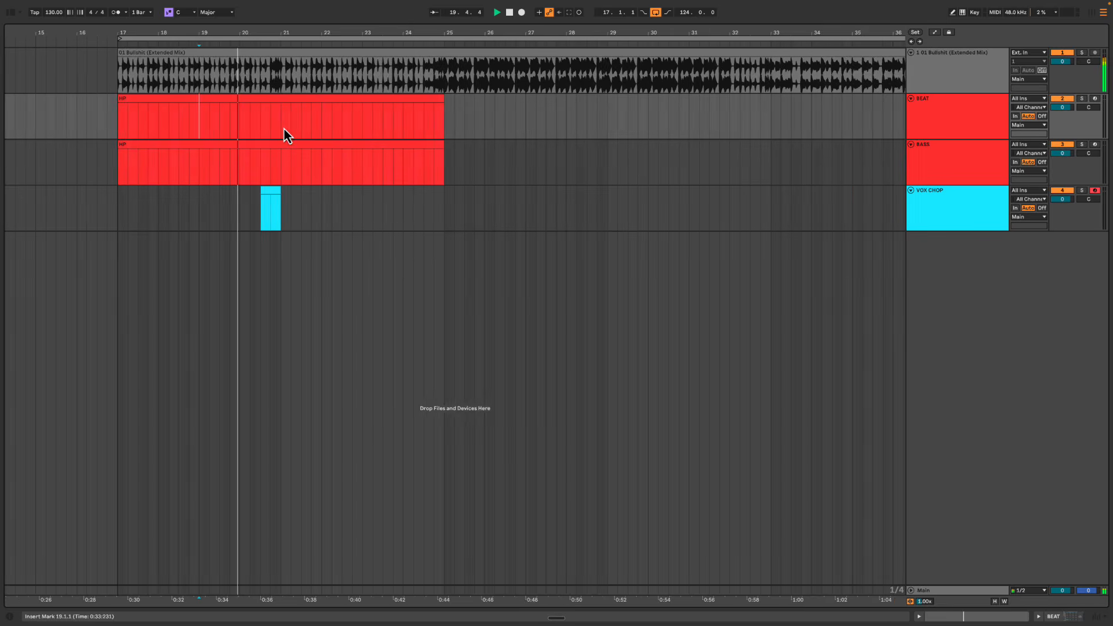
scroll(284, 134, left, 2)
drag(326, 81, 346, 84)
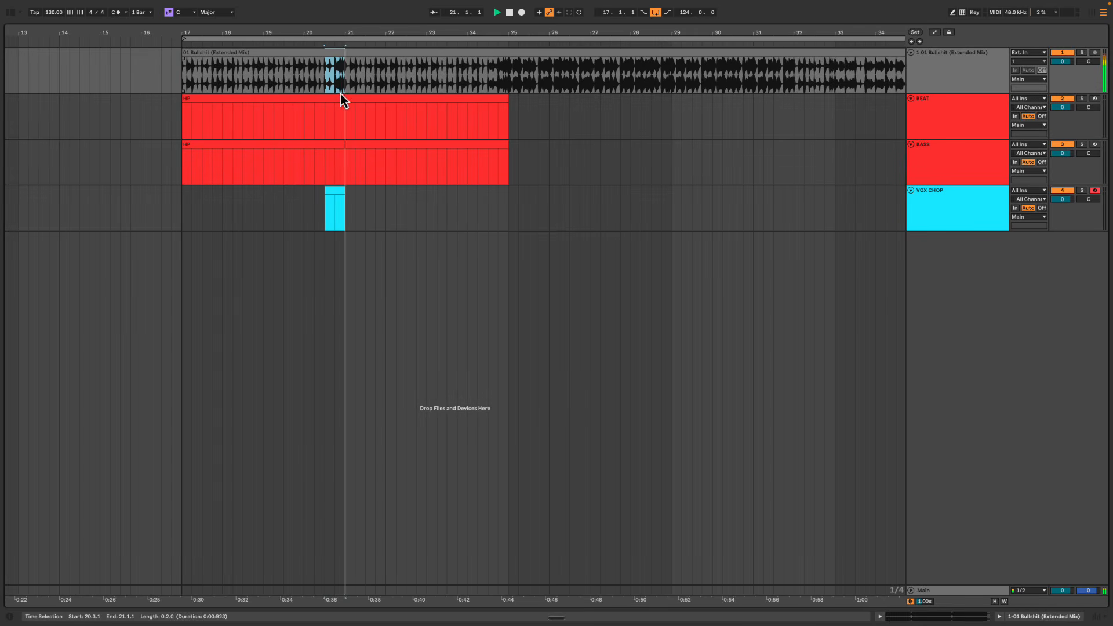
scroll(342, 91, right, 2)
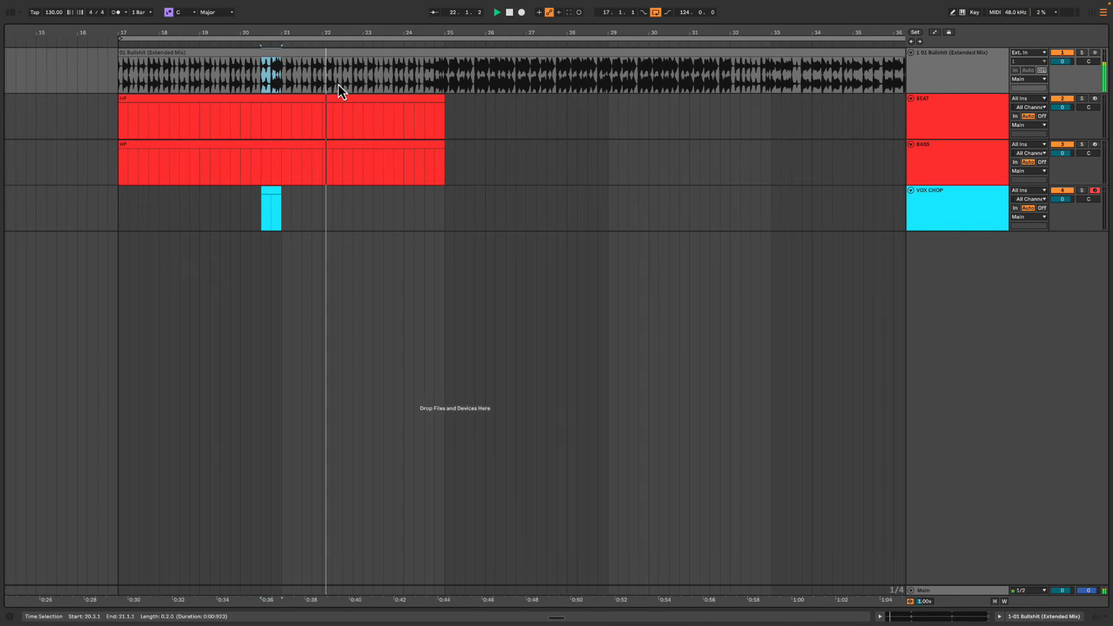
drag(337, 33, 396, 27)
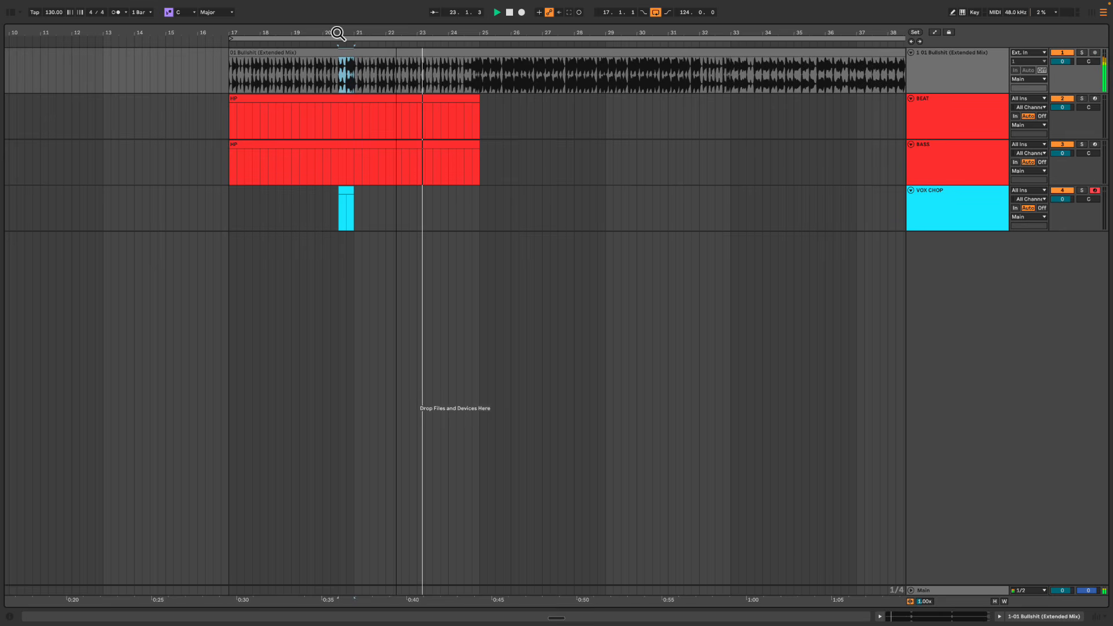
scroll(360, 129, right, 1)
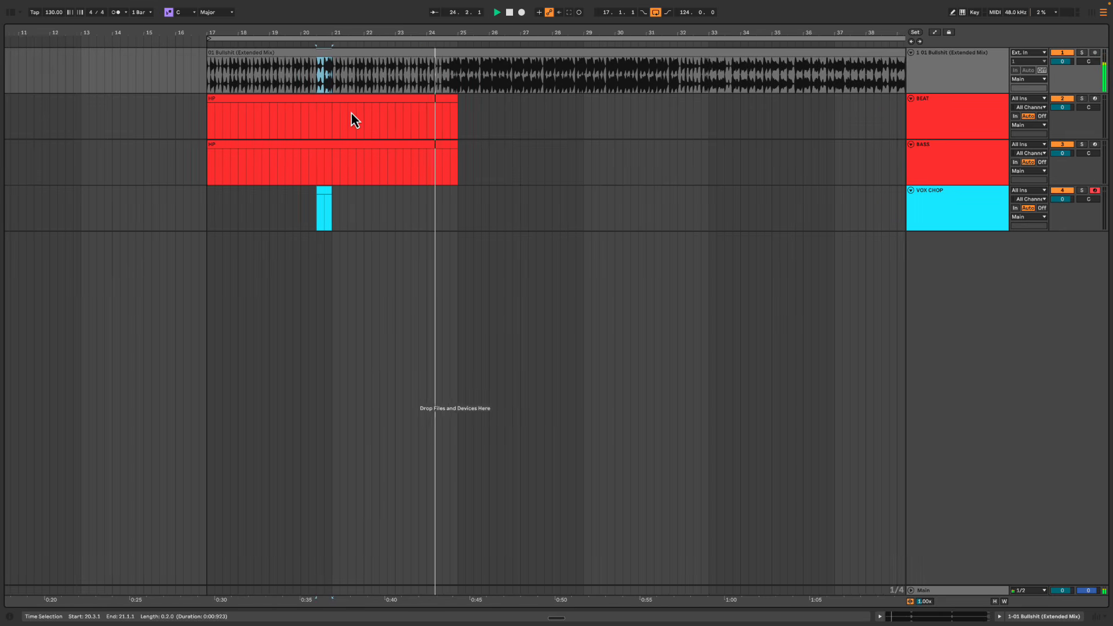
scroll(353, 120, right, 2)
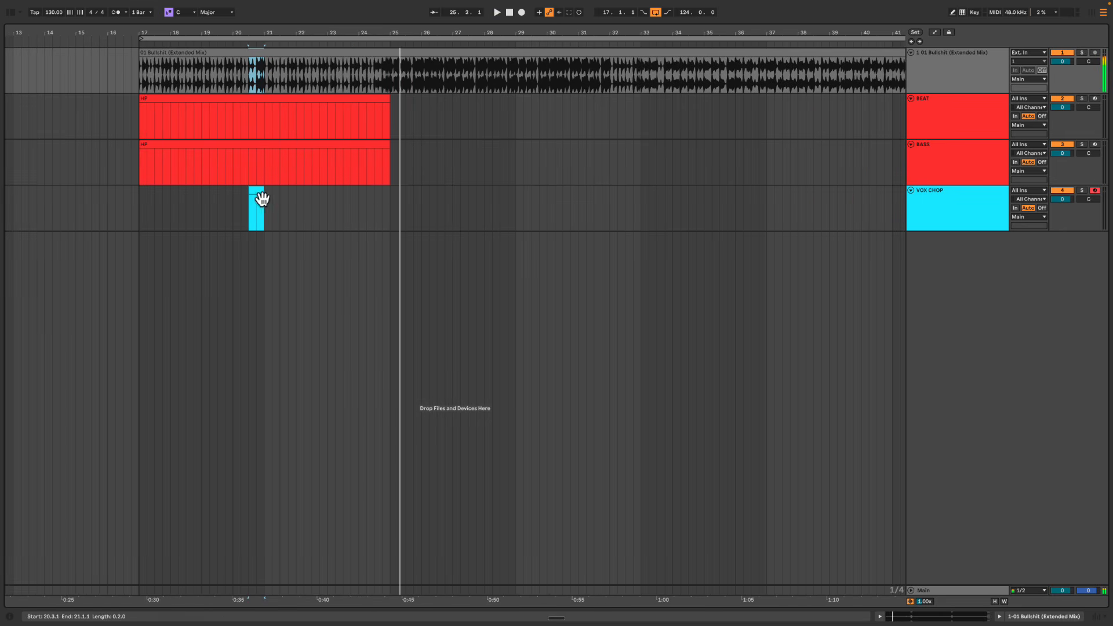
Copy the VOX CHOP clip to 24.3.1 and briefly play from its start
drag(262, 199, 382, 199)
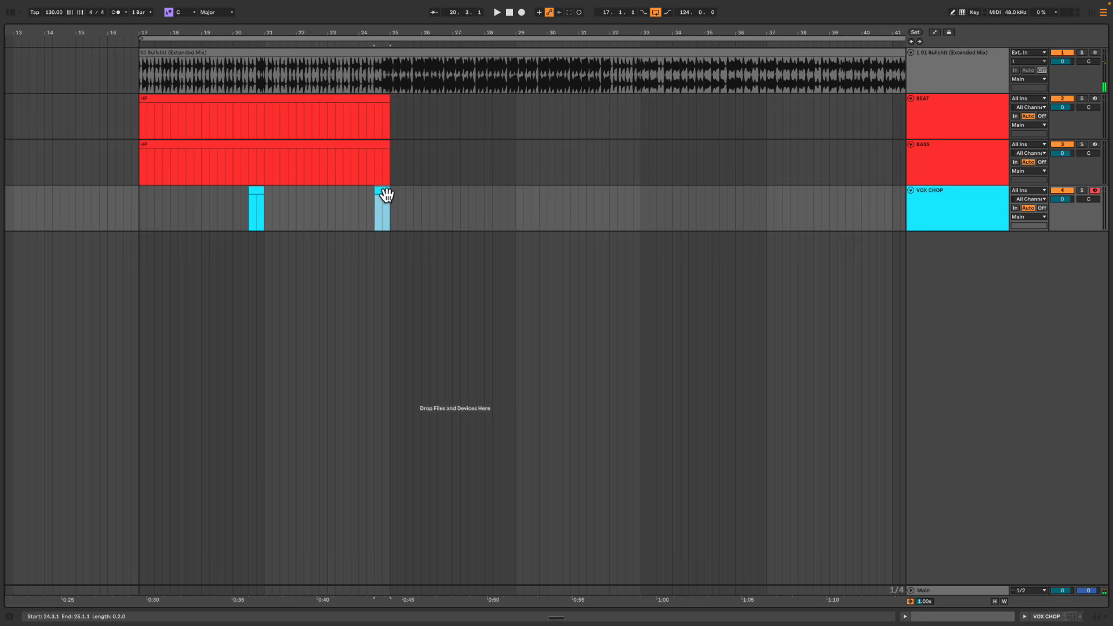
key(space)
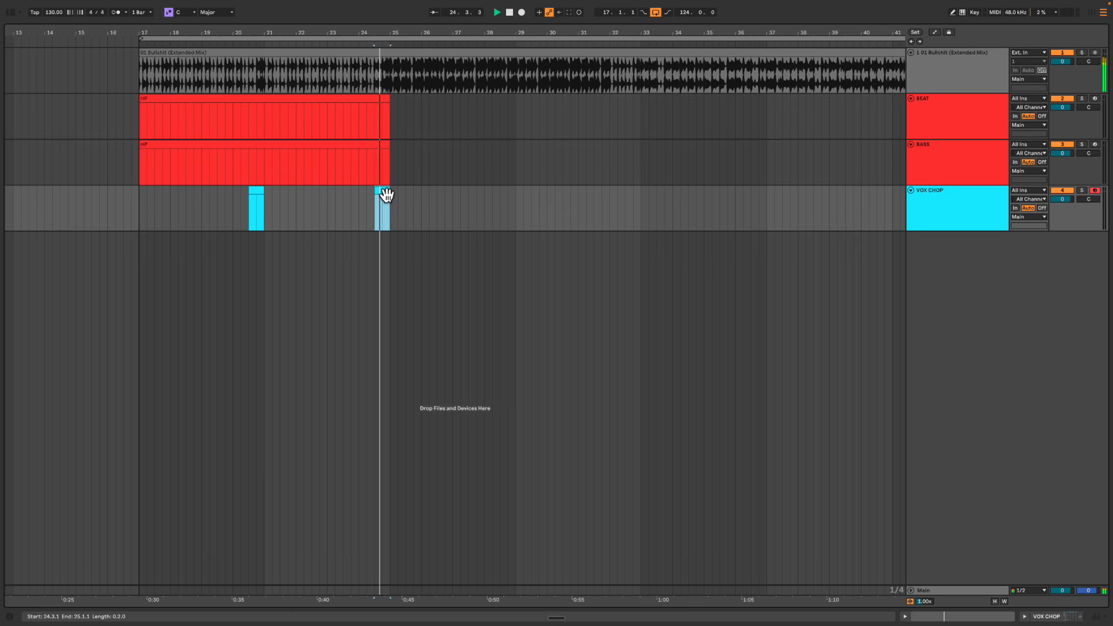
click(365, 104)
key(space)
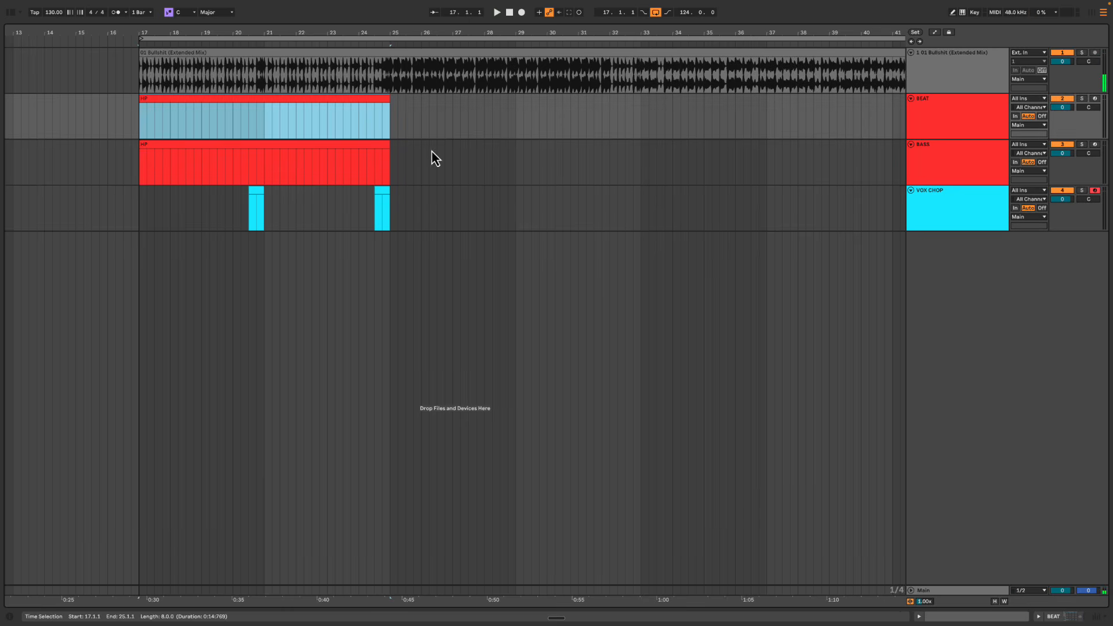
Add a green MIDI track named MAP directly below the reference audio track
click(957, 80)
key(ctrl+shift+t)
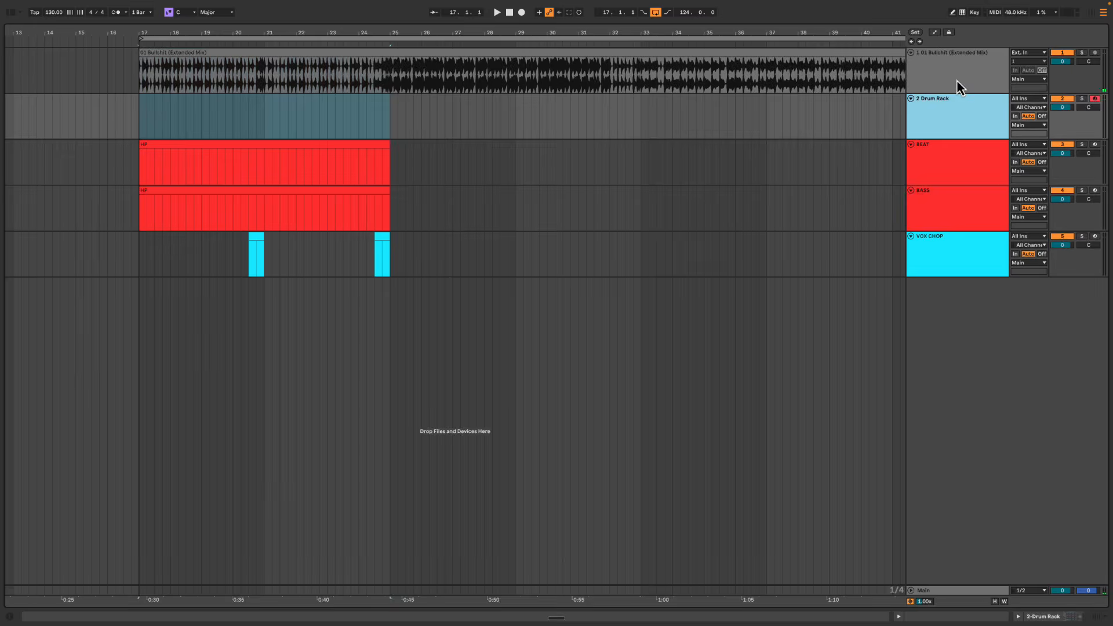
key(ctrl+r)
text(MAP)
key(Return)
right_click(968, 116)
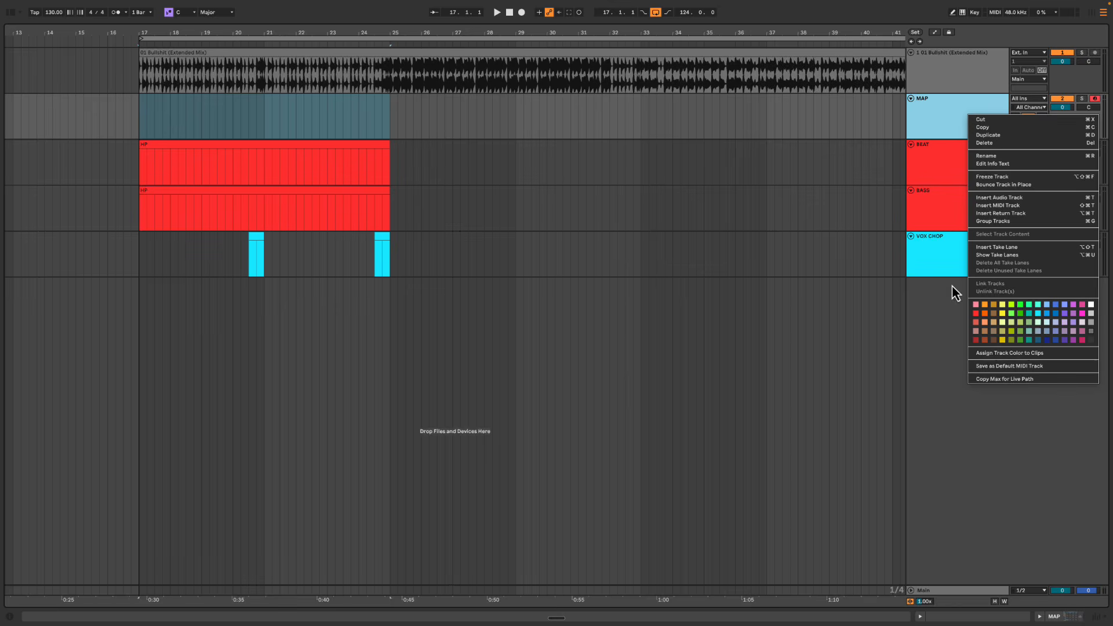
click(1020, 313)
key(super+z)
right_click(948, 121)
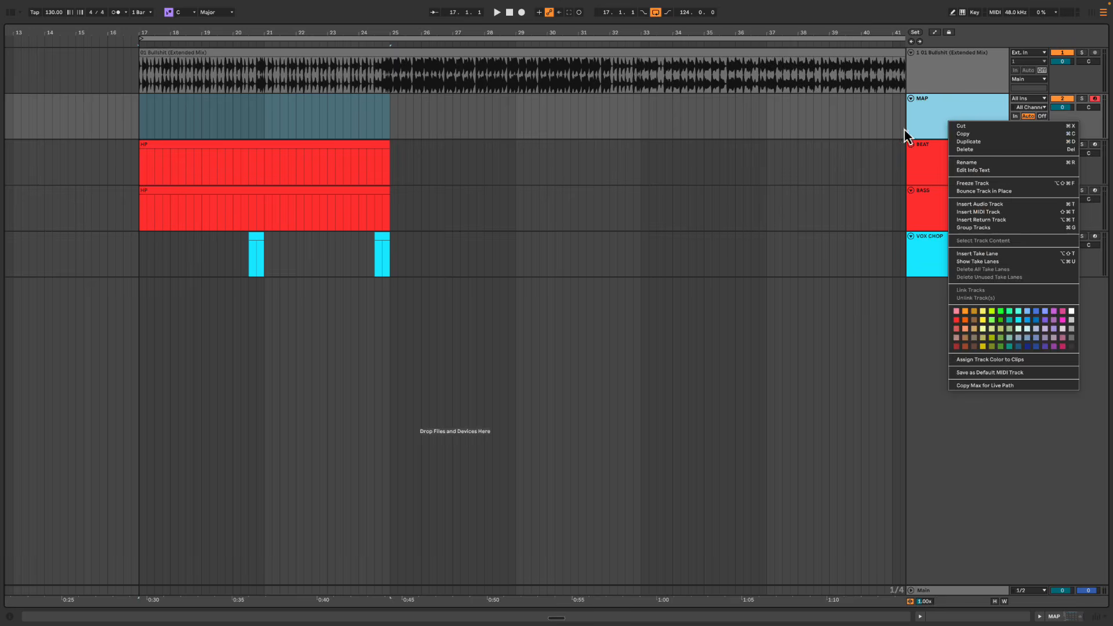
click(196, 123)
Insert an 8-bar clip on the MAP track from bar 17 to bar 25, name it IN and colour it brown
drag(149, 126, 376, 131)
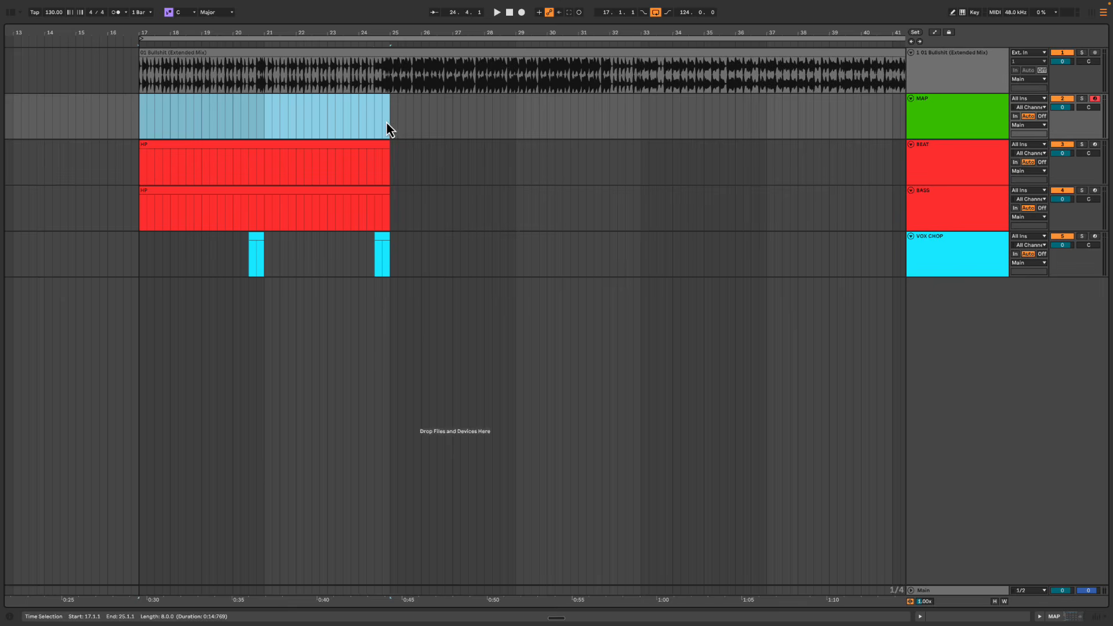
key(super+shift+m)
key(super+alt+l)
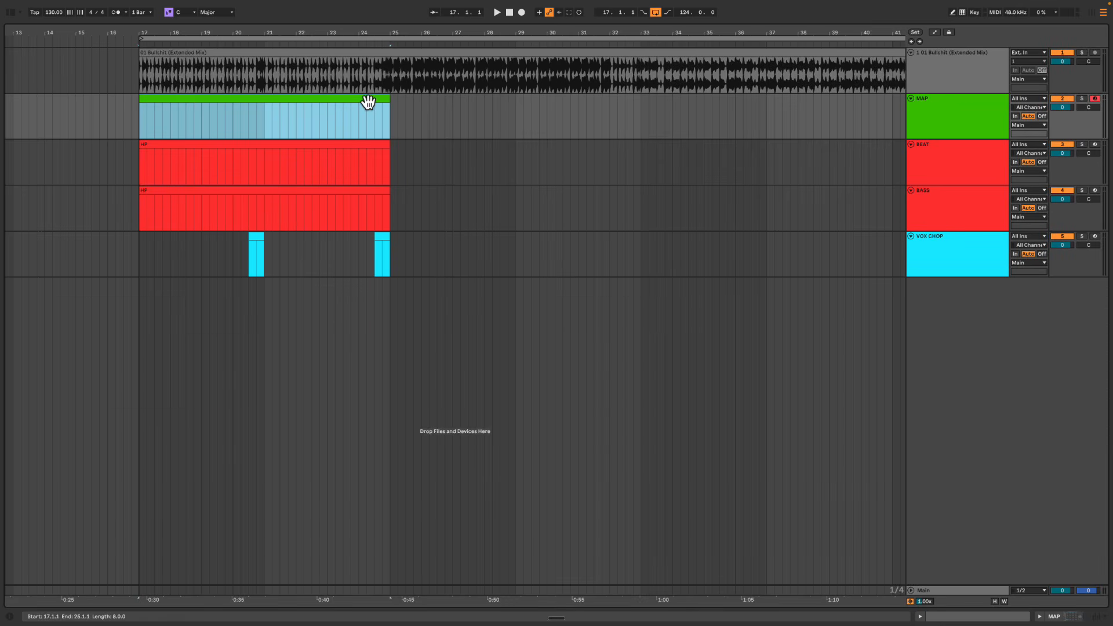
key(super+r)
key(Return)
right_click(367, 102)
click(381, 298)
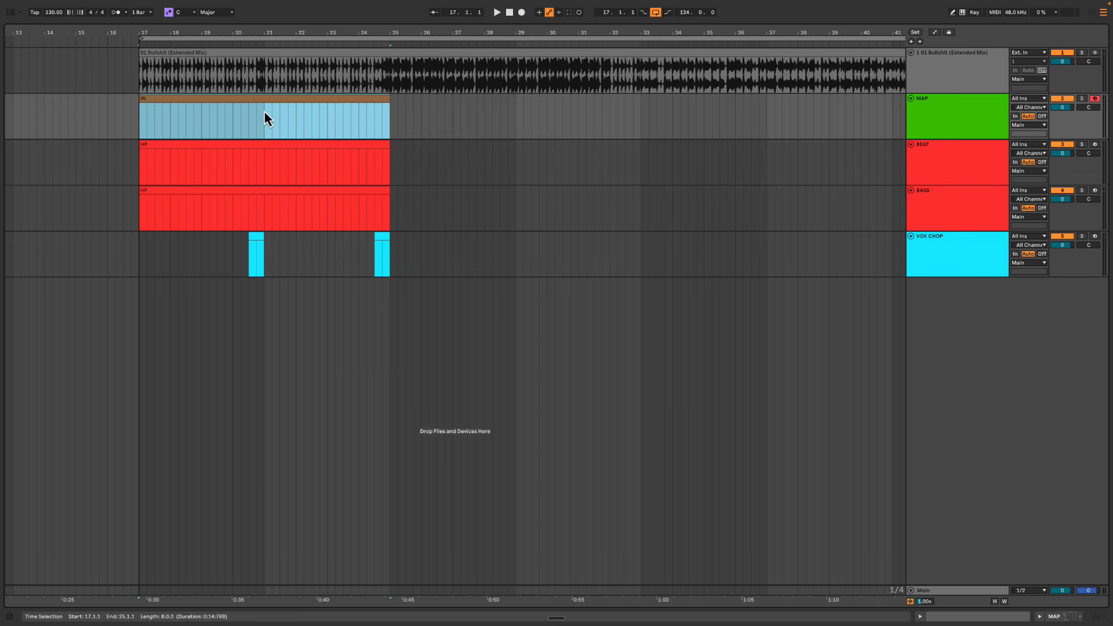
Switch to the HD2 Formula Cheat Sheet in Google Docs, tick Intro hook tease under INTRO (IN), and review the AB Section item
click(263, 110)
drag(339, 40, 340, 33)
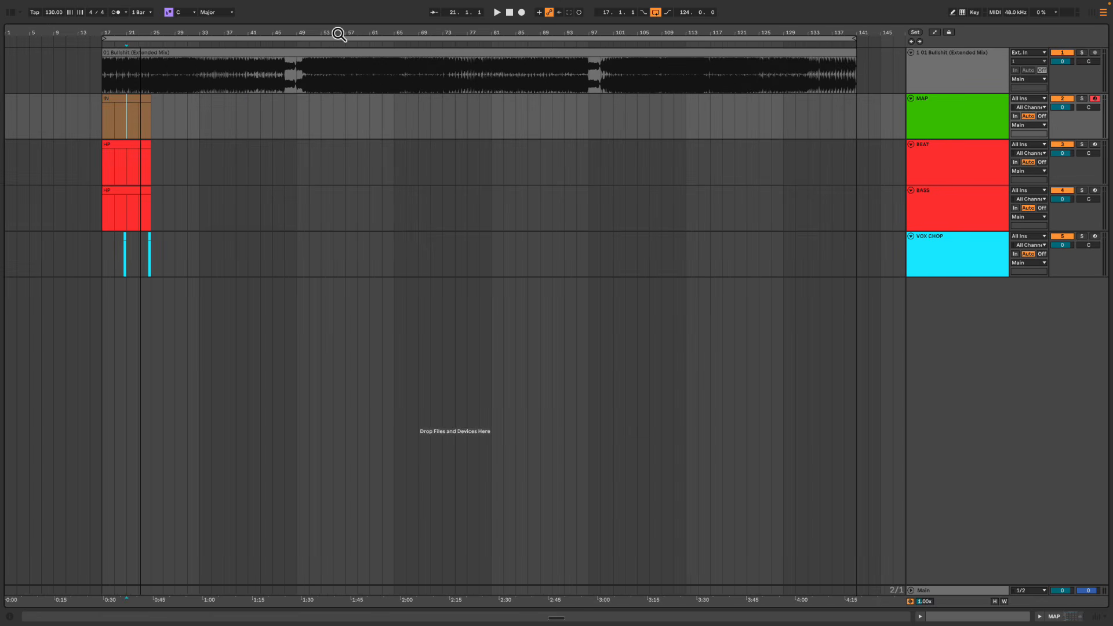
key(ctrl+Right)
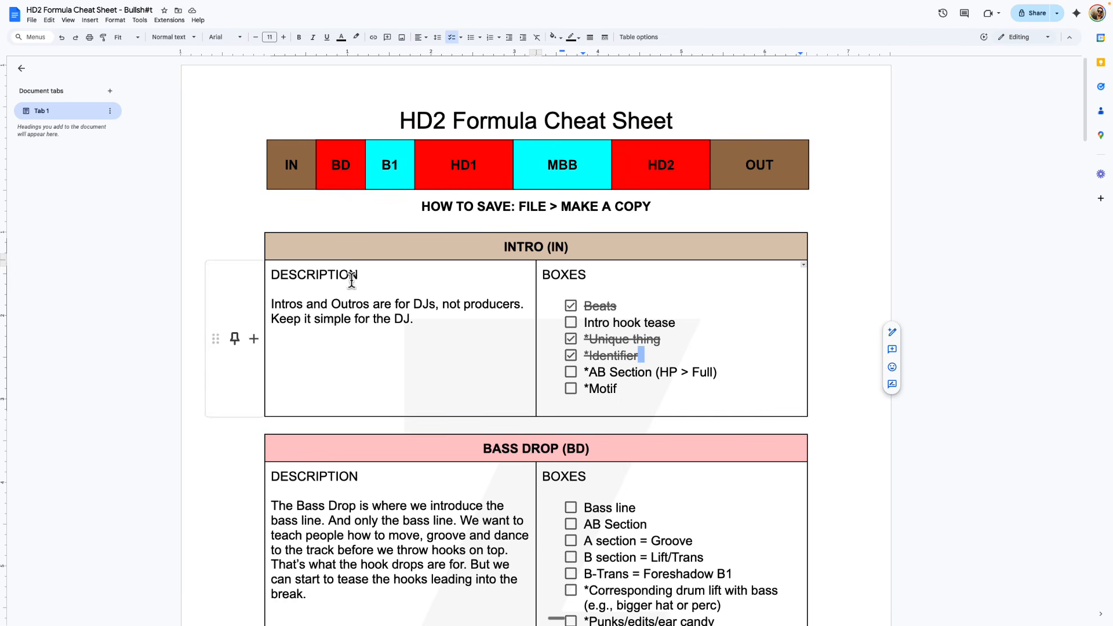
click(378, 273)
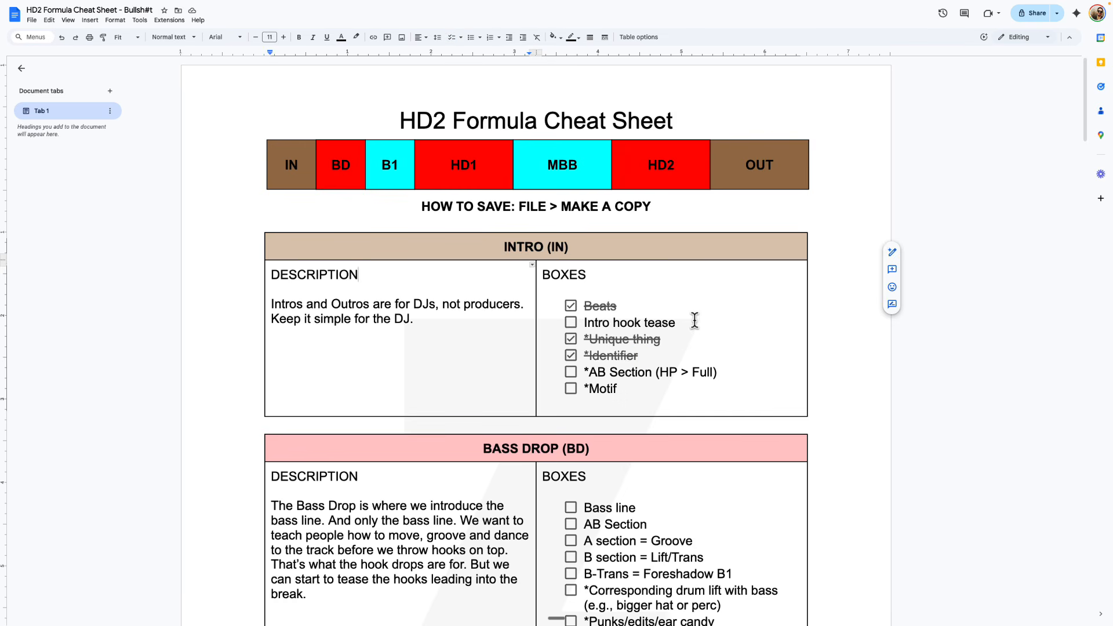
click(572, 324)
click(701, 322)
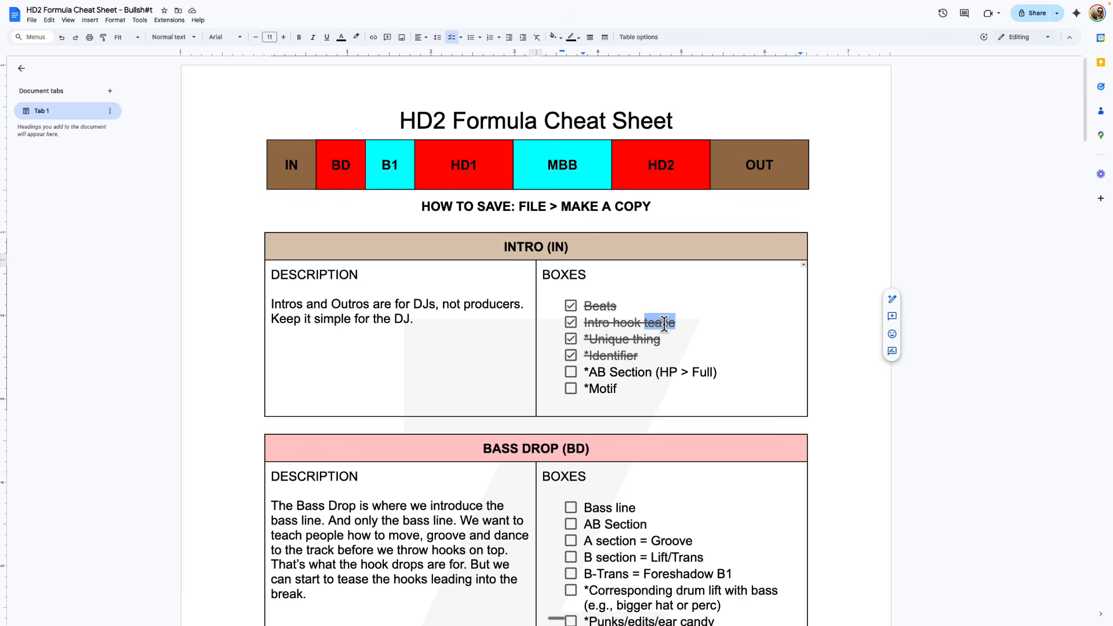
scroll(740, 330, down, 1)
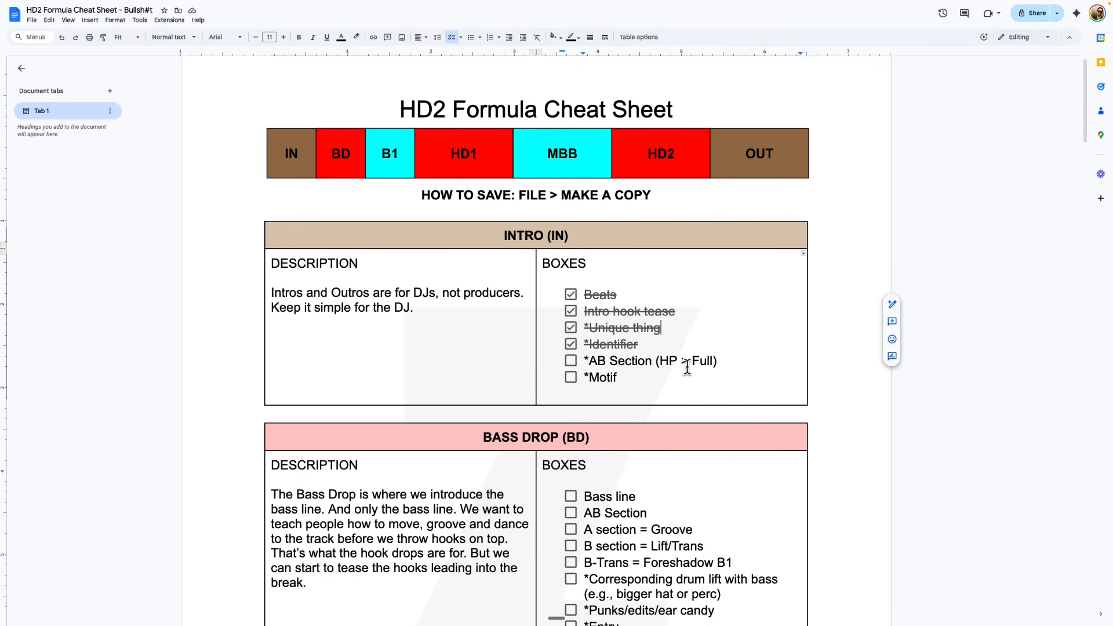
click(587, 361)
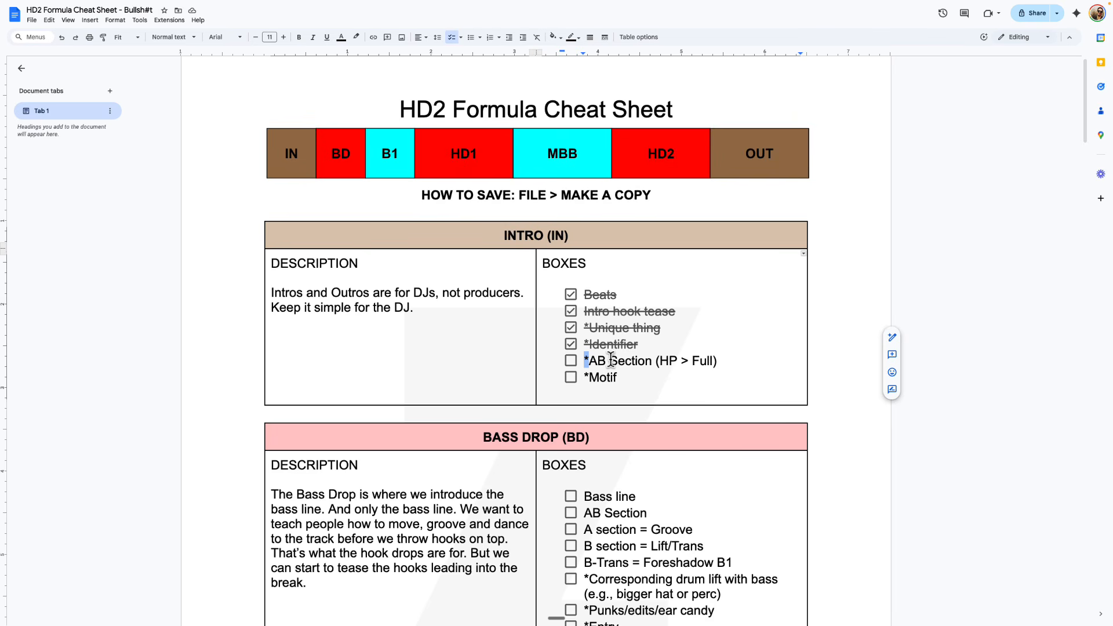
Review the wording of the AB Section (HP > Full) item under INTRO (IN) and tick the Motif box
triple_click(610, 360)
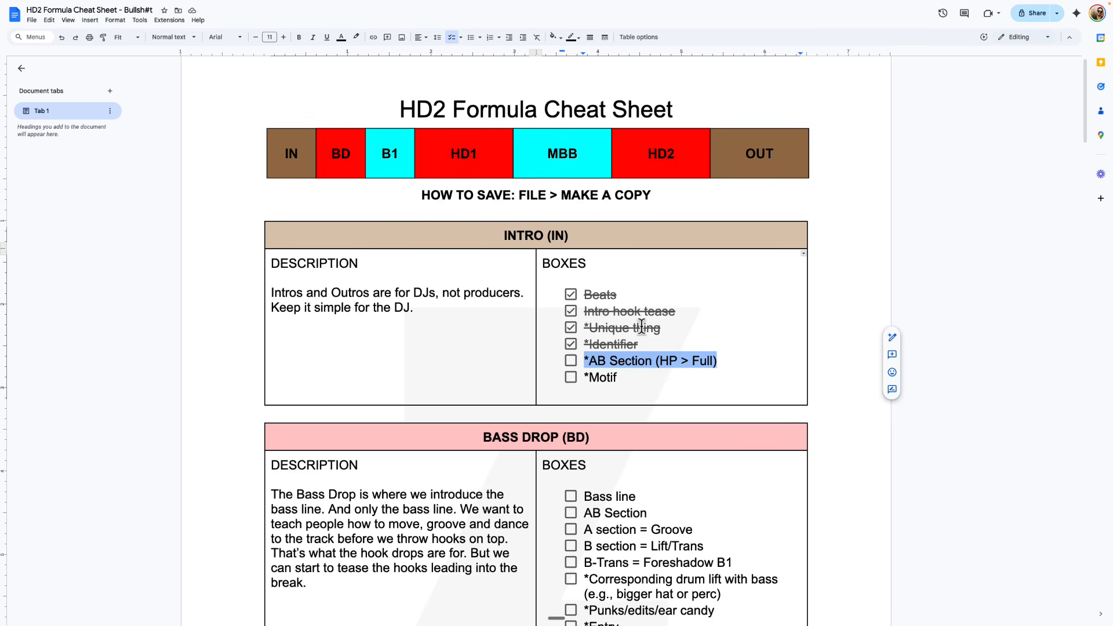
double_click(664, 358)
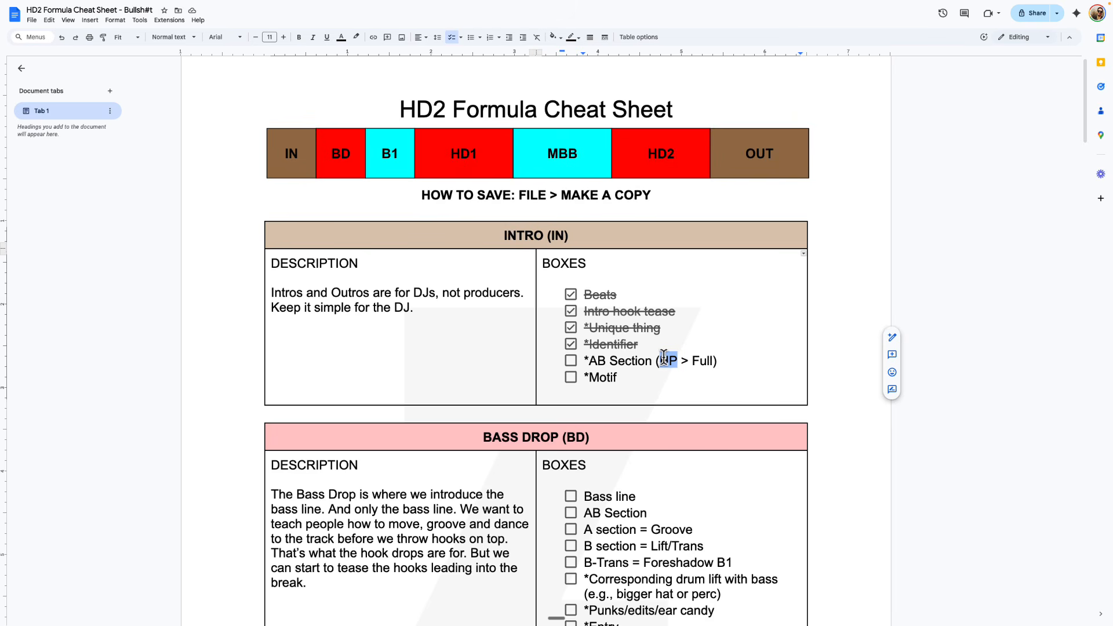
double_click(699, 358)
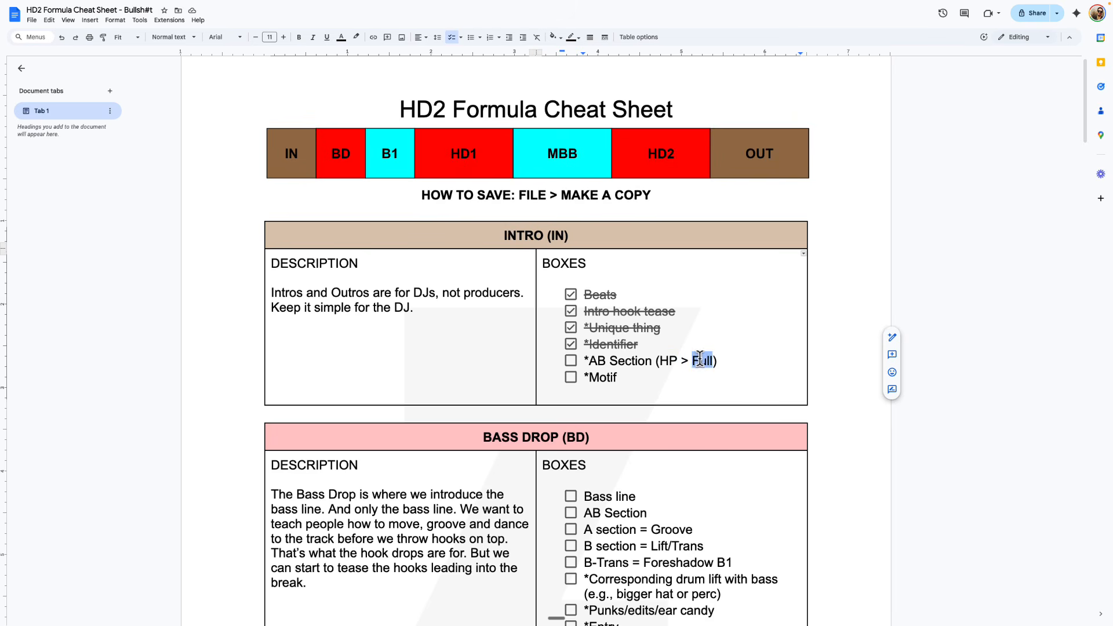
click(744, 359)
click(621, 378)
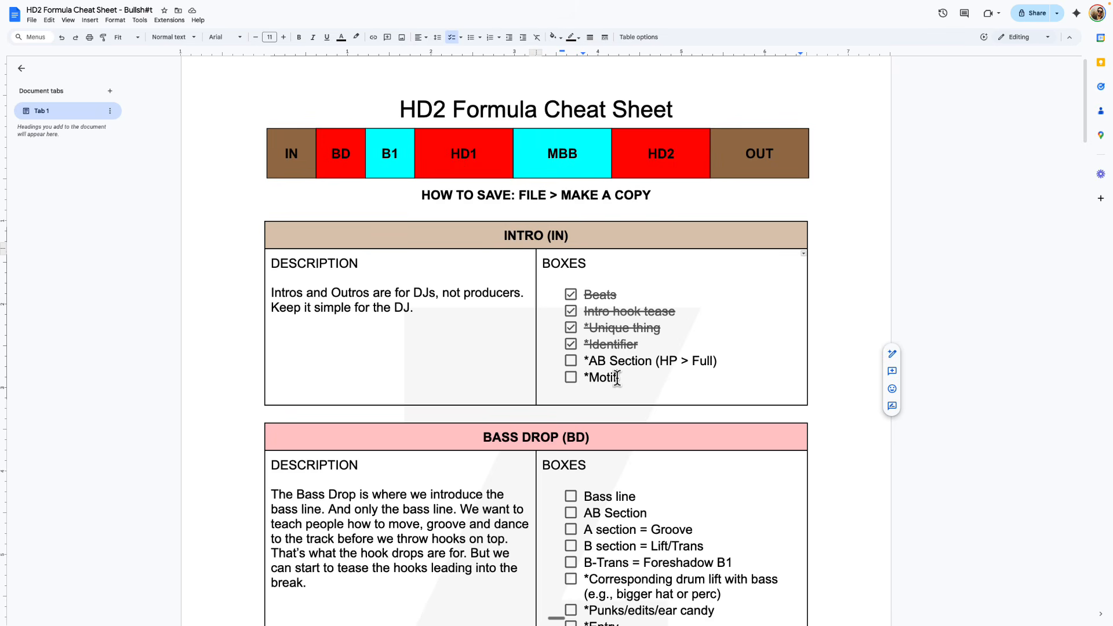
click(571, 377)
Read the INTRO (IN) description about who intros and outros are for, highlighting the passage
double_click(332, 264)
triple_click(317, 293)
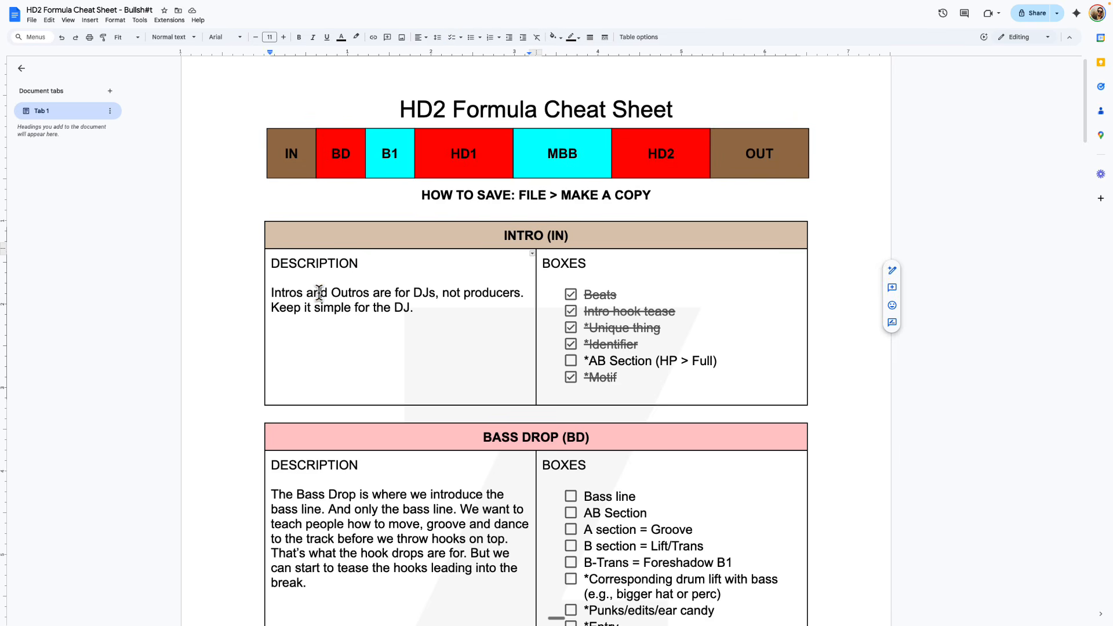
triple_click(317, 293)
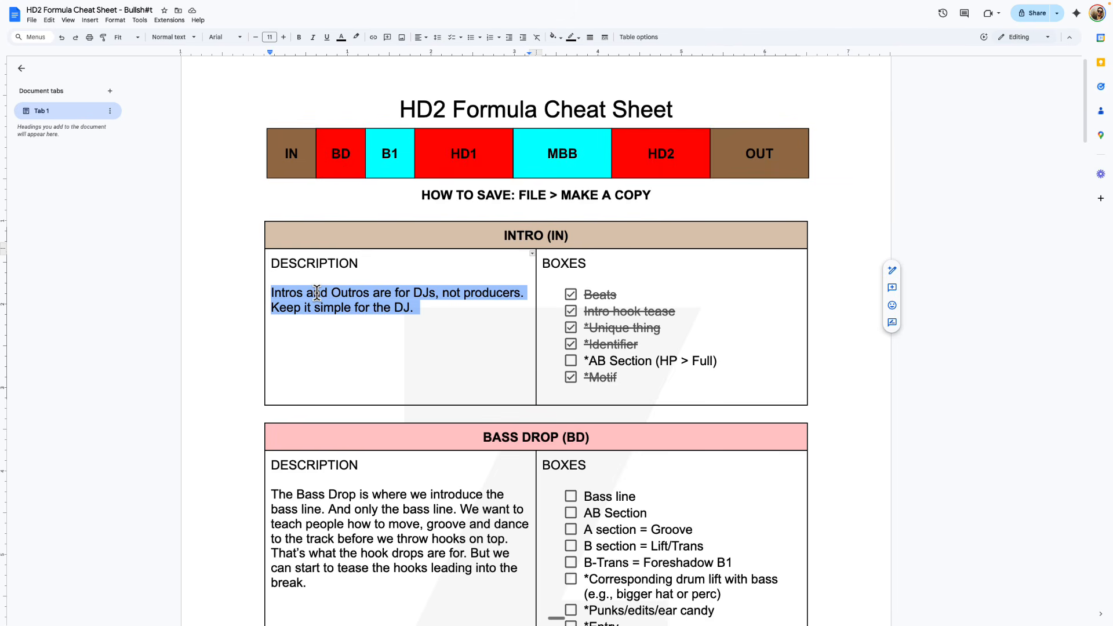
click(417, 292)
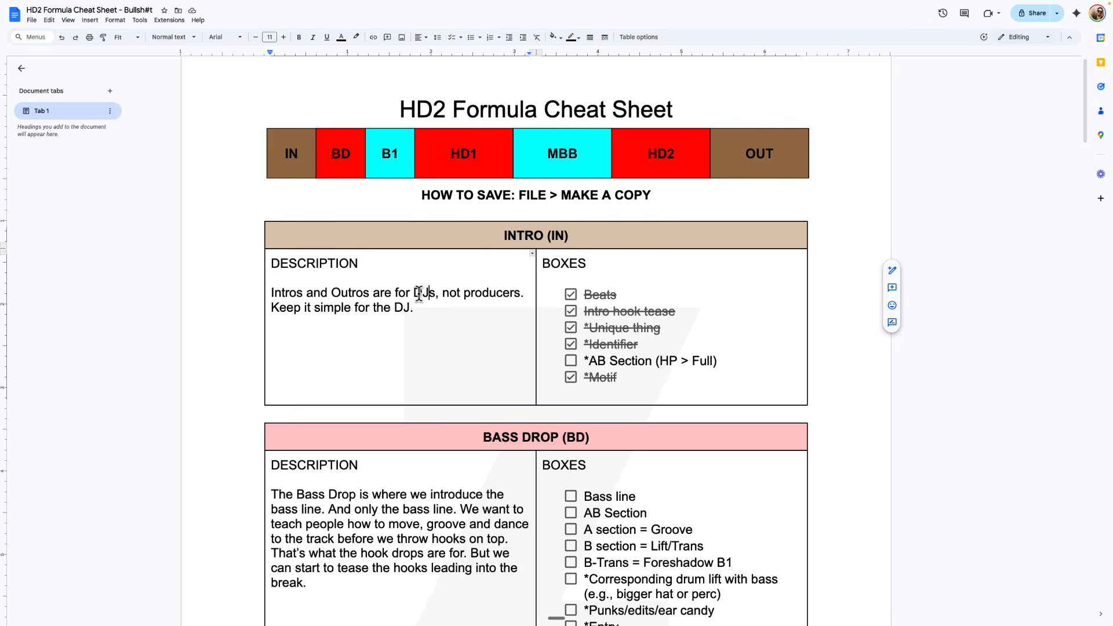
key(shift+Left)
key(Down)
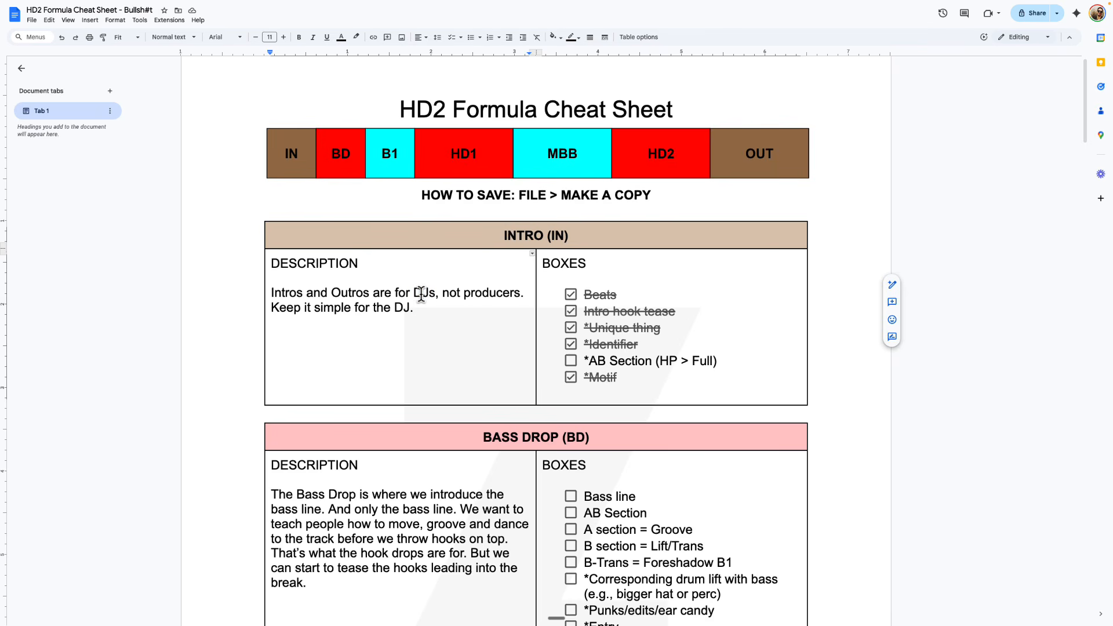
key(shift+Home)
Switch to Ableton Live, duplicate the MAP track's IN clip to bars 25–33, name the copy BD and colour it red
key(Right)
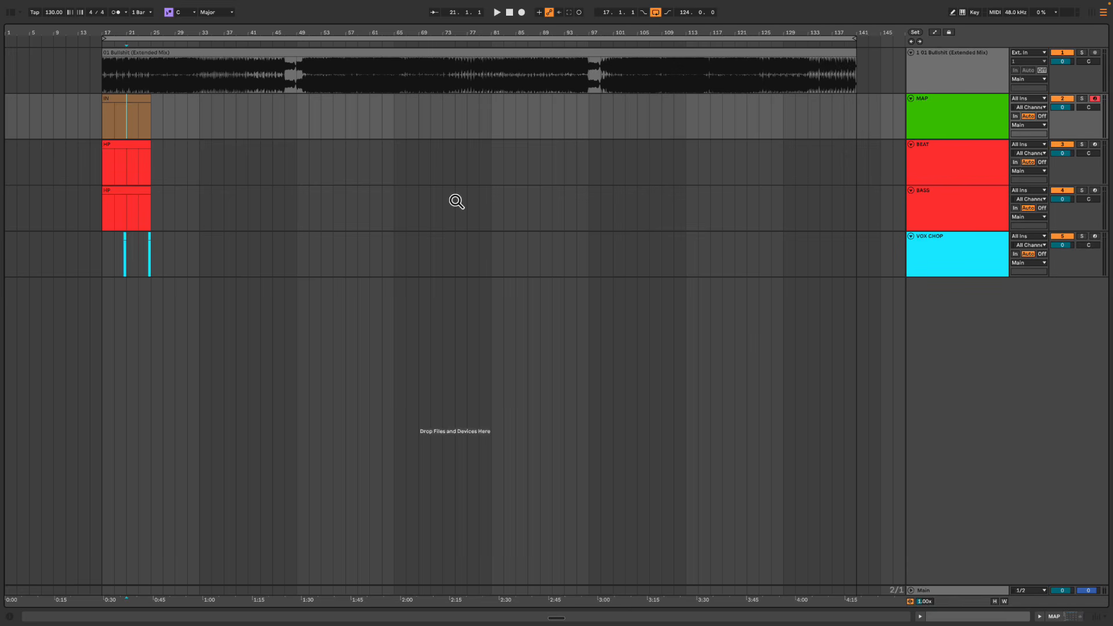
drag(140, 32, 362, 33)
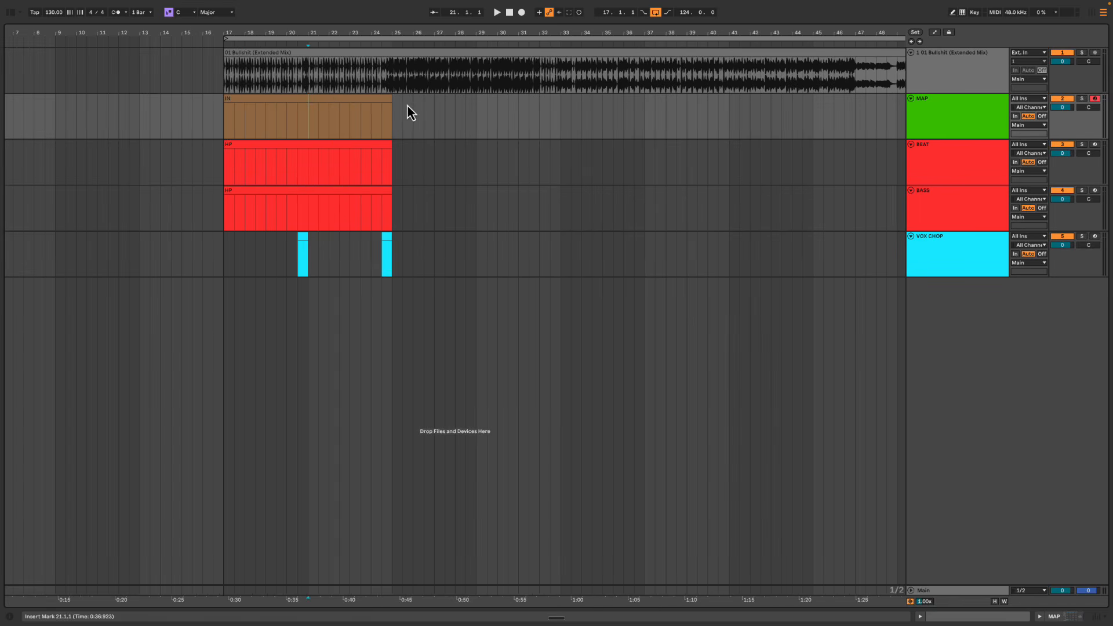
click(378, 103)
key(ctrl+d)
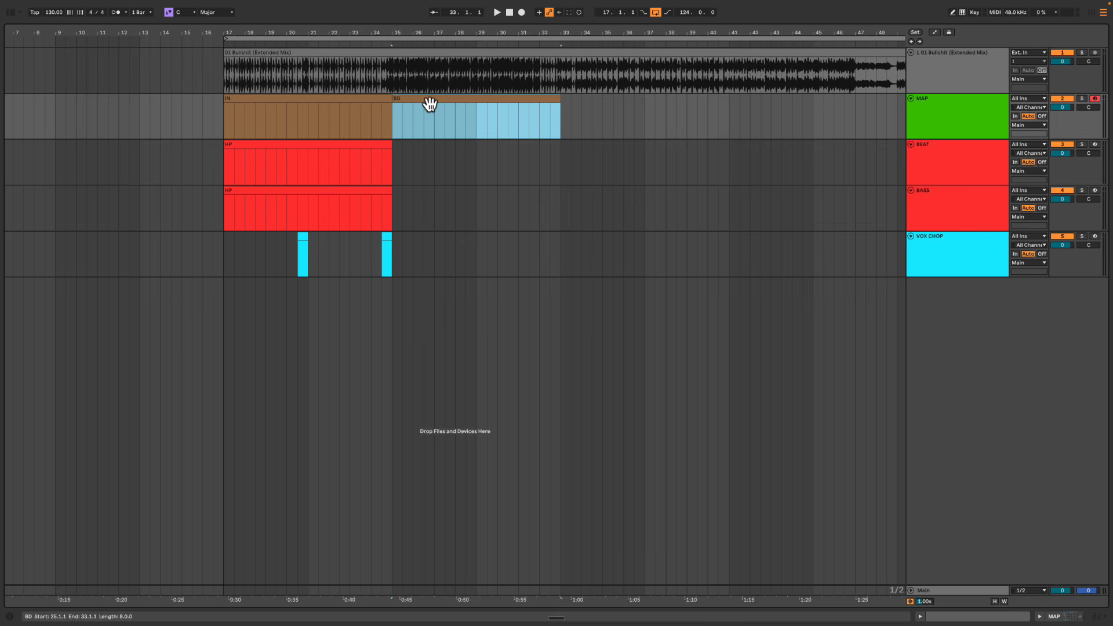
right_click(427, 100)
click(434, 300)
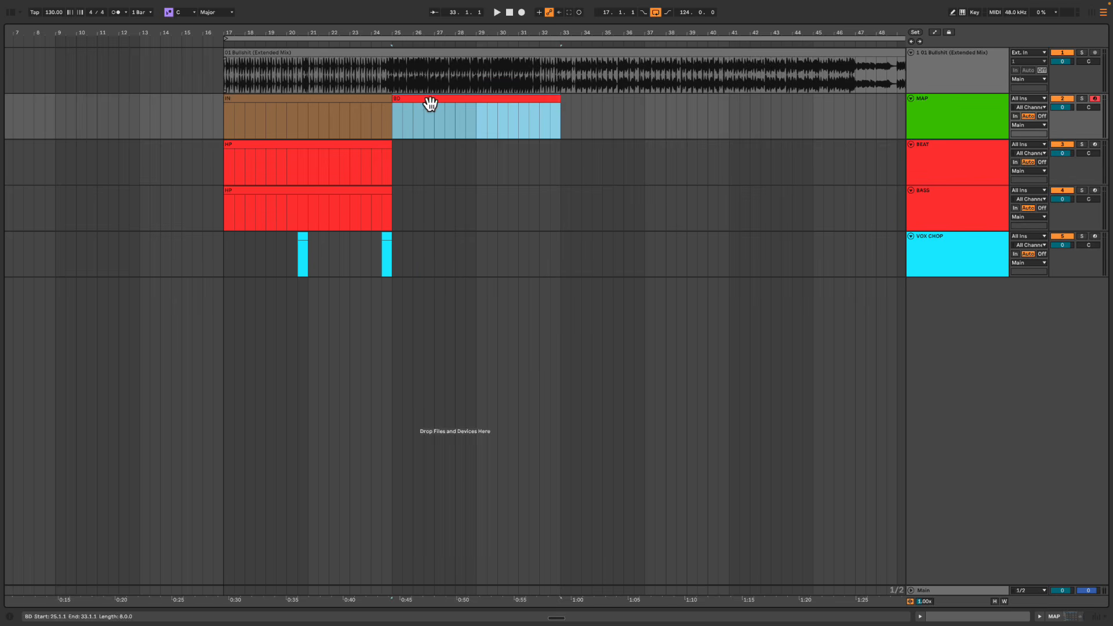
click(394, 75)
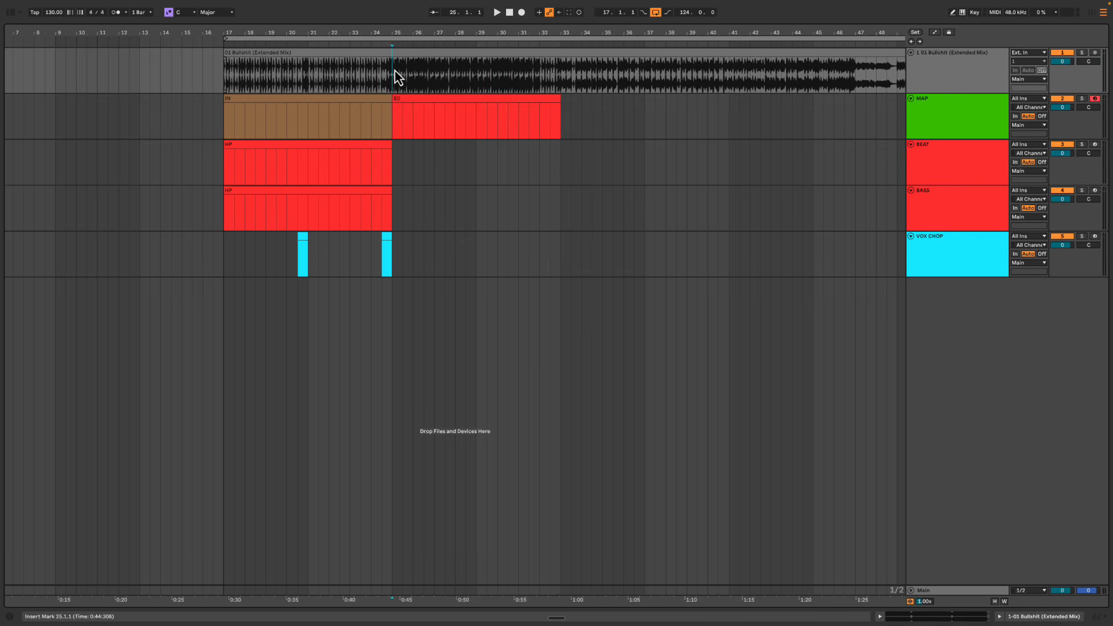
Switch to the cheat sheet in Google Docs and read the BASS DROP (BD) description and its boxes
key(ctrl+Right)
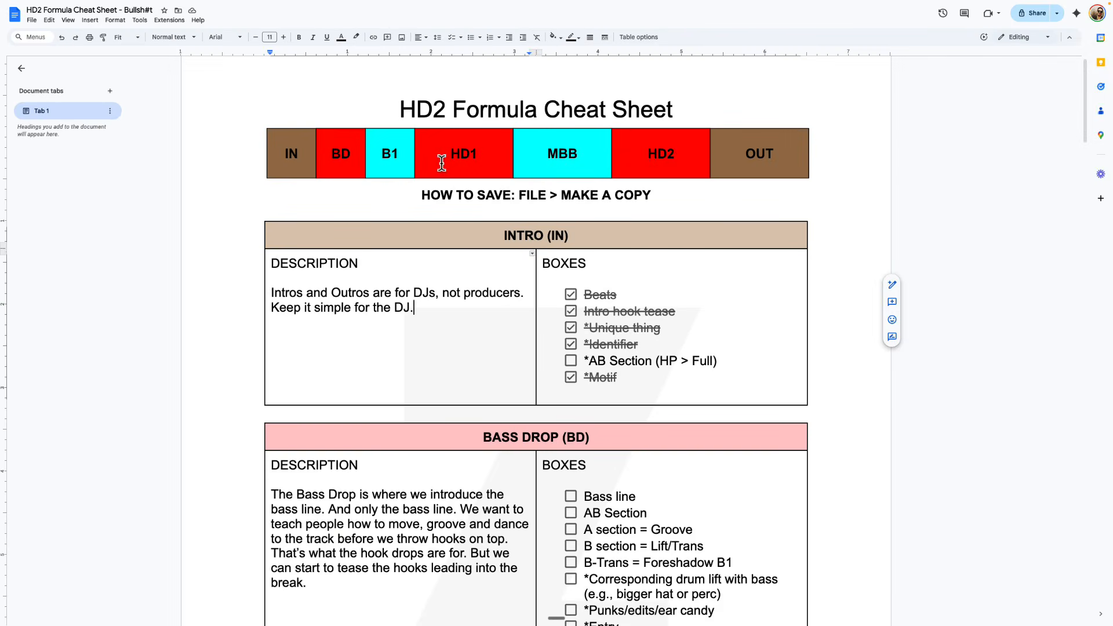
scroll(471, 273, down, 2)
scroll(542, 406, down, 1)
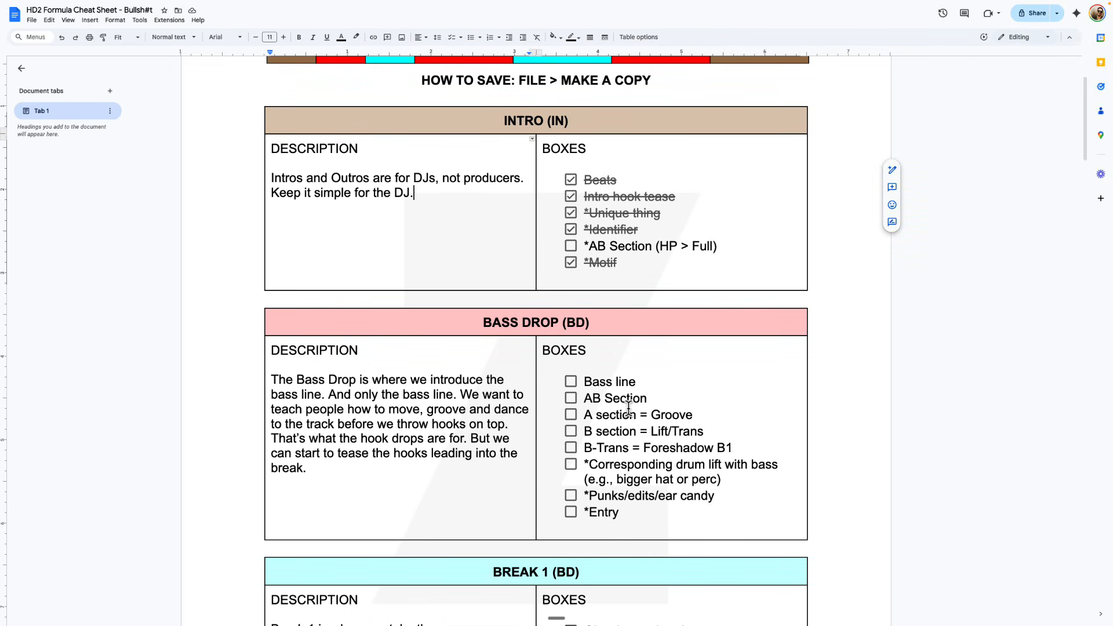
click(571, 385)
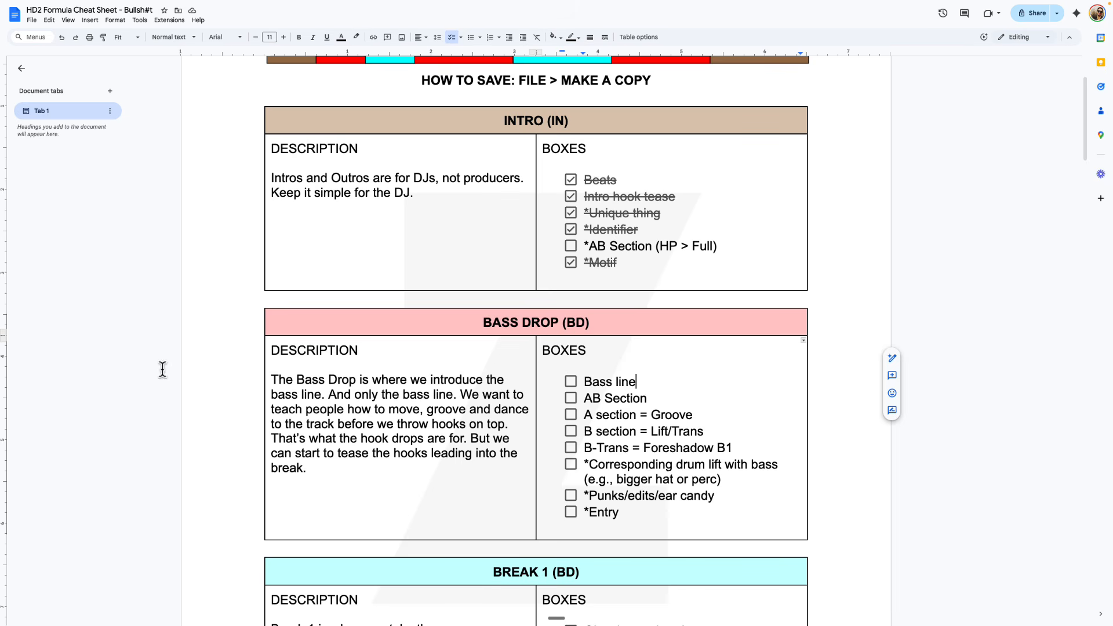
triple_click(298, 381)
click(381, 394)
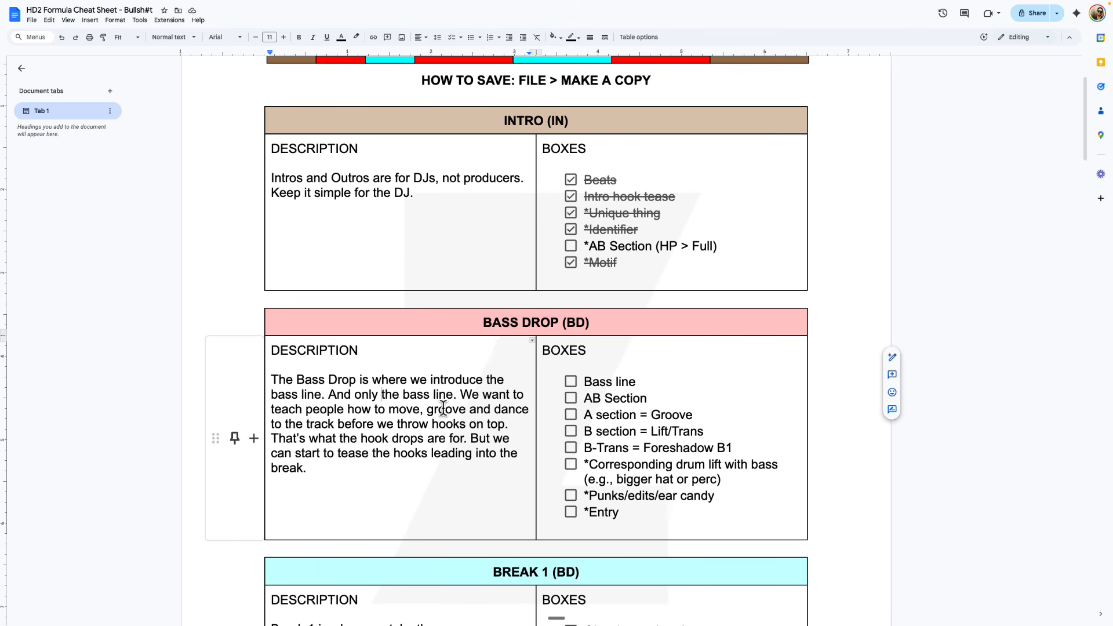
Switch to Ableton Live and highlight the reference track from bar 51 to bar 68, after the first break
key(ctrl+Left)
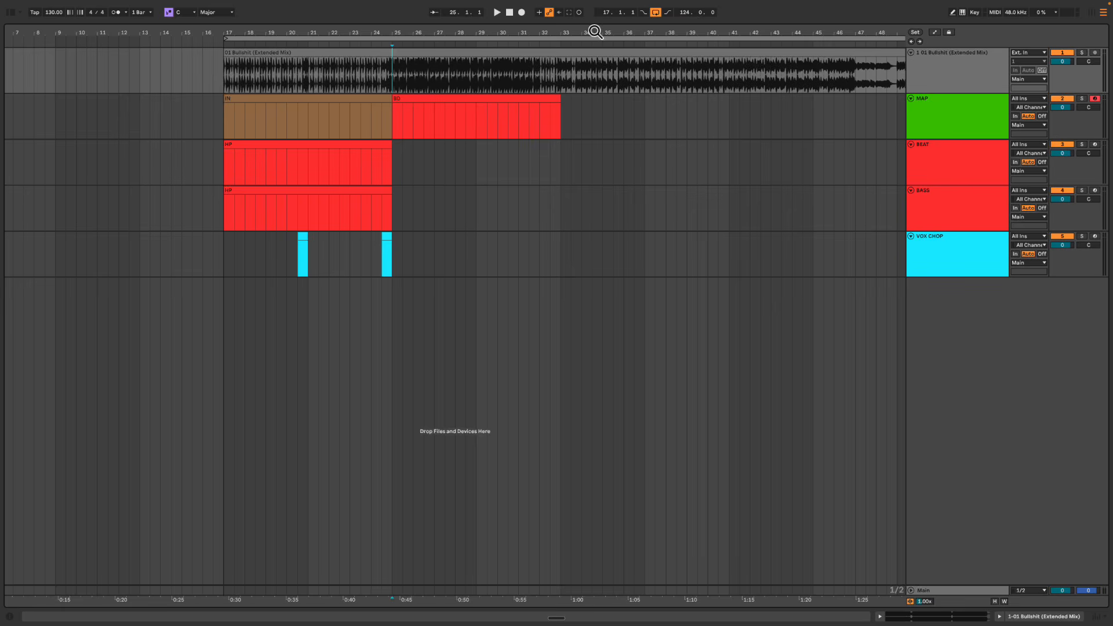
drag(597, 33, 245, 54)
drag(343, 74, 494, 78)
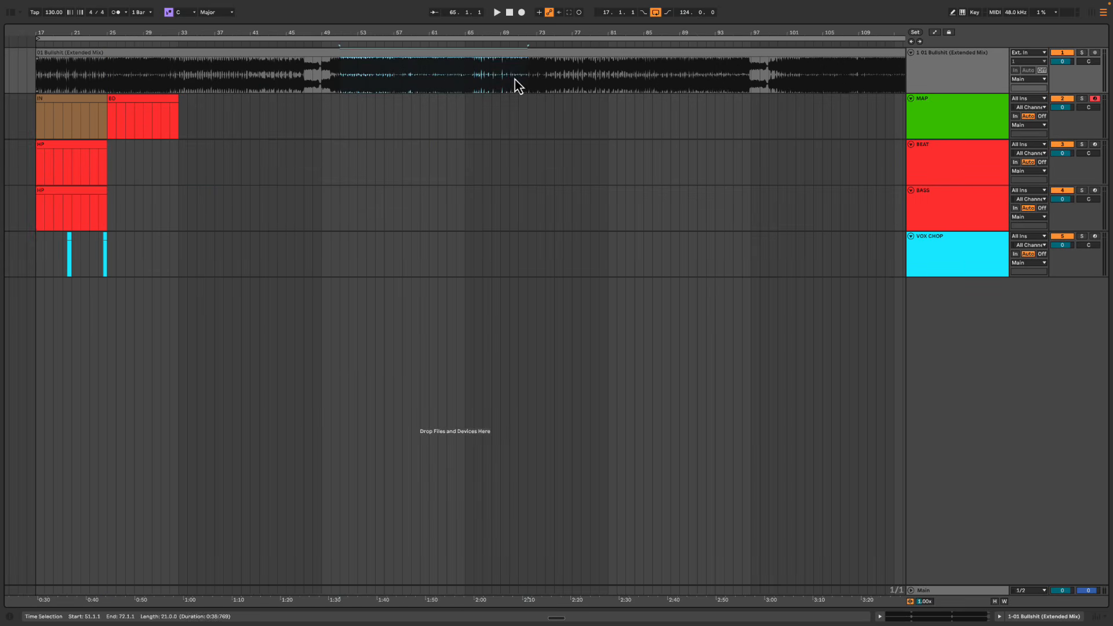
drag(183, 35, 275, 49)
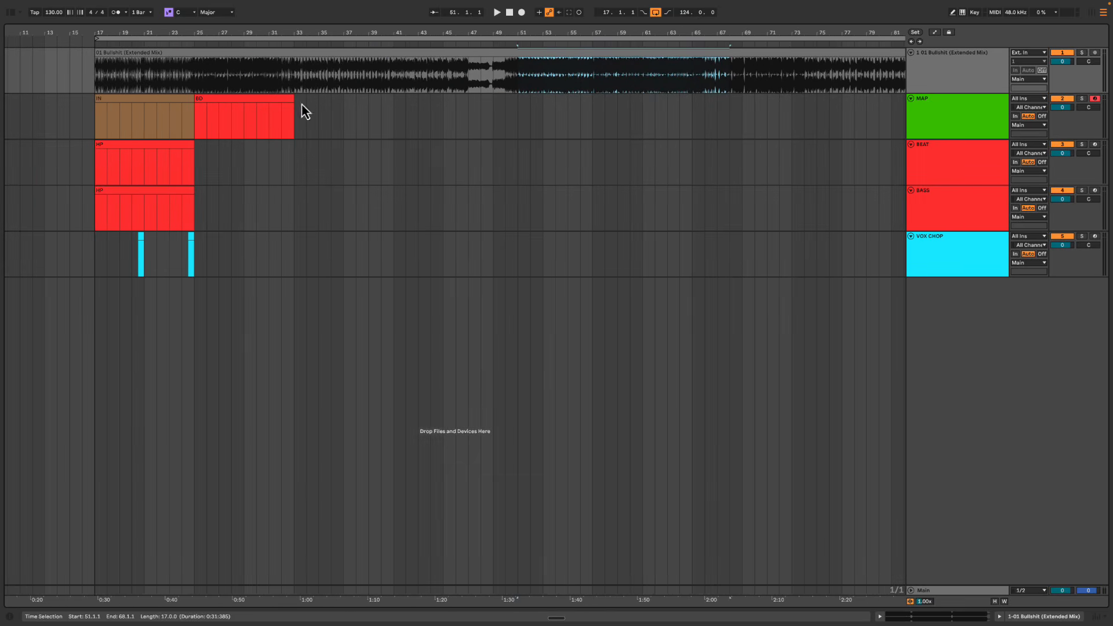
Switch to the cheat sheet, highlight the BASS DROP (BD) description to review it, and return to Ableton Live
key(ctrl+Right)
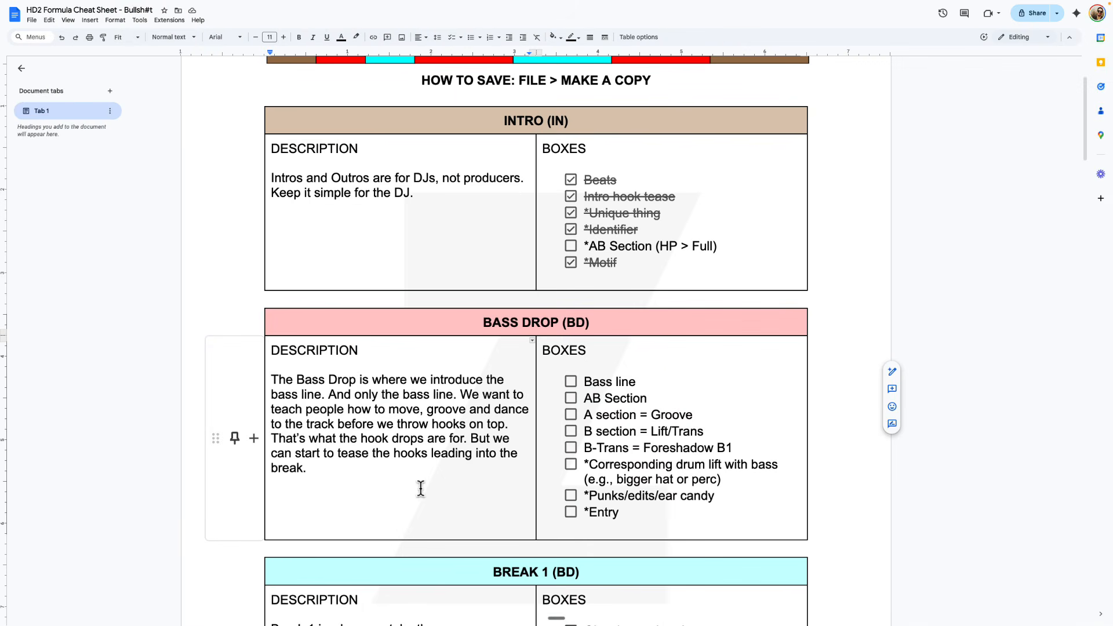
triple_click(346, 380)
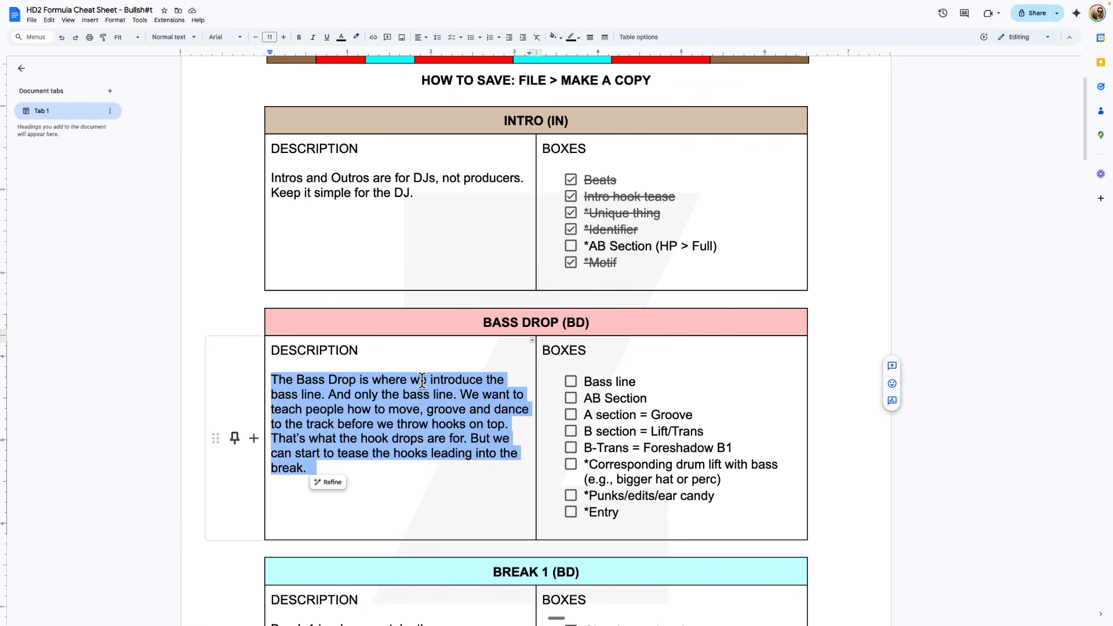
key(ctrl+Left)
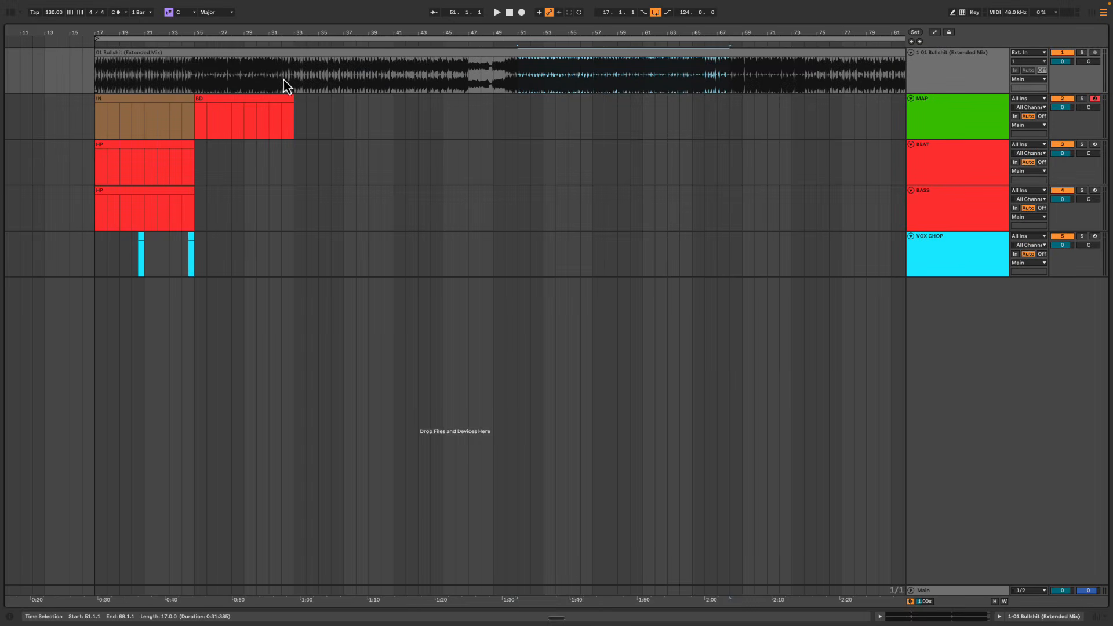
Highlight bars 25–33 of the reference track and compare them with the following section from bar 33 to 49
drag(293, 82, 194, 71)
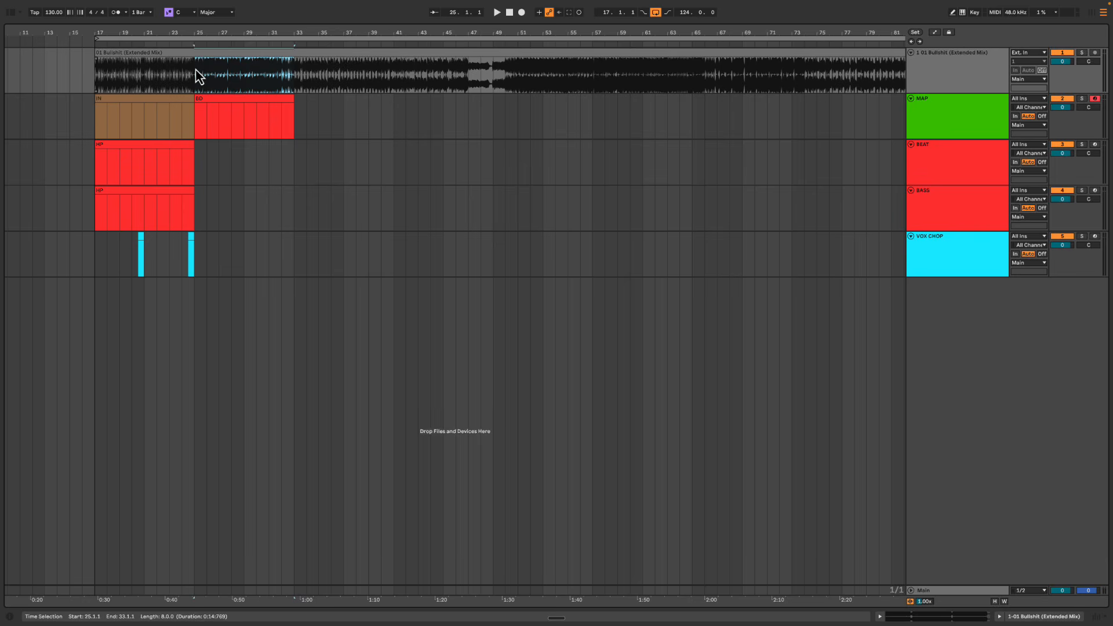
click(192, 84)
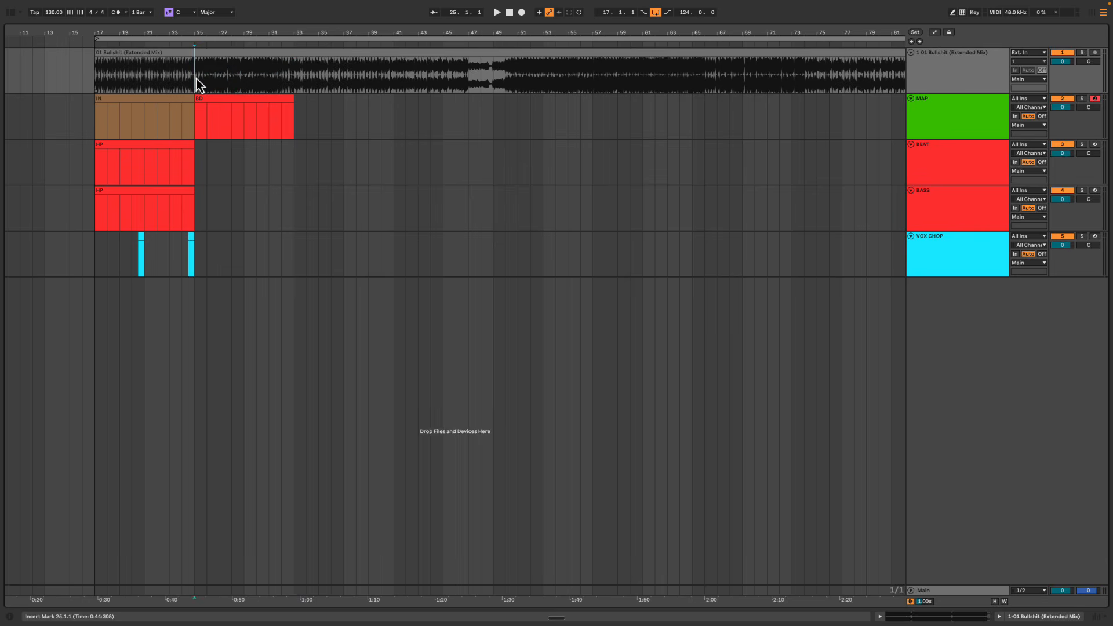
drag(103, 70, 495, 81)
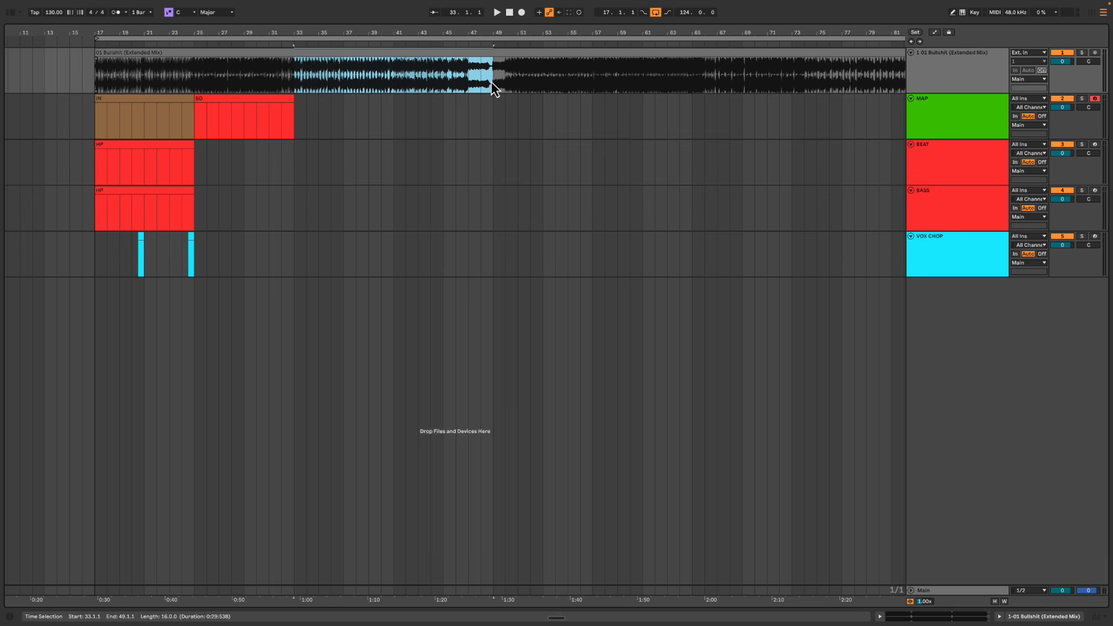
drag(196, 81, 296, 79)
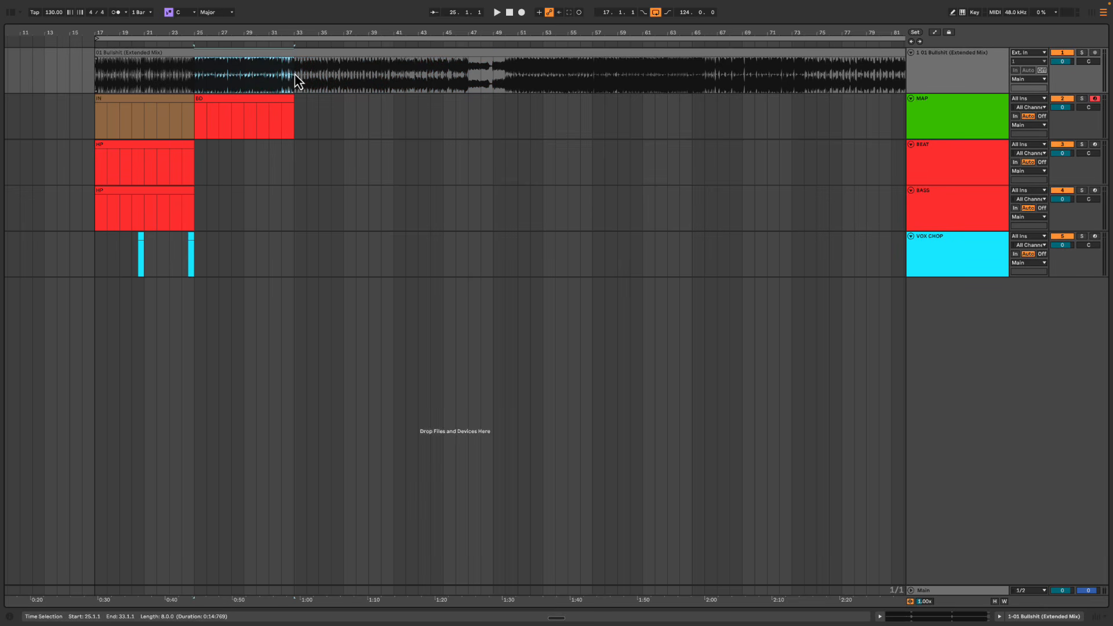
Play the reference track from bar 25 through the BD section, and stop playback
click(194, 78)
drag(193, 77, 228, 81)
click(197, 81)
key(space)
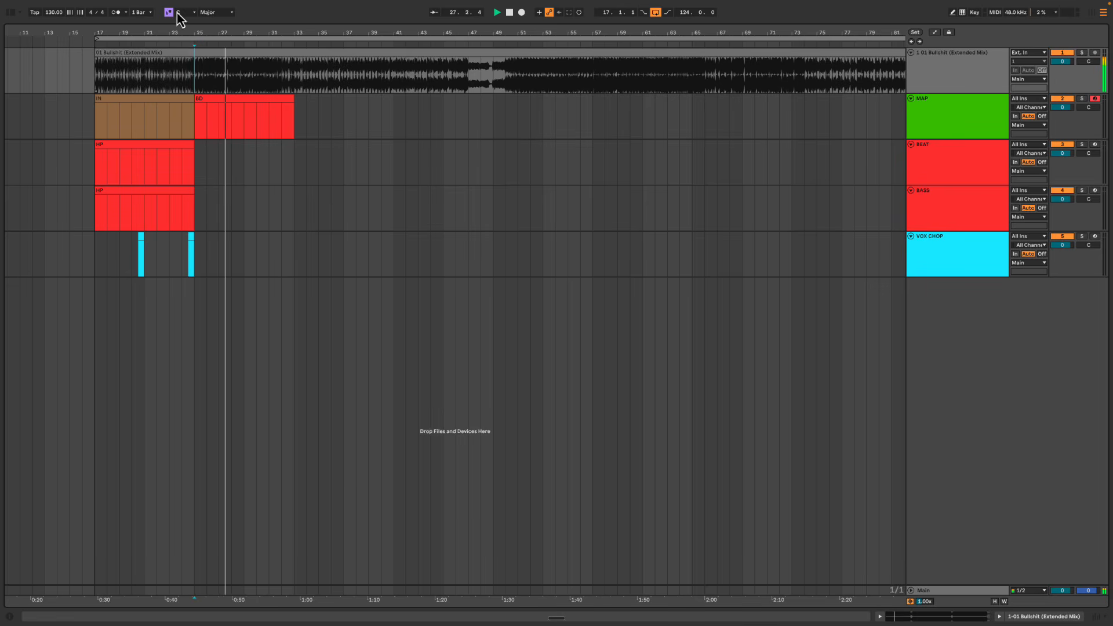
drag(181, 30, 349, 35)
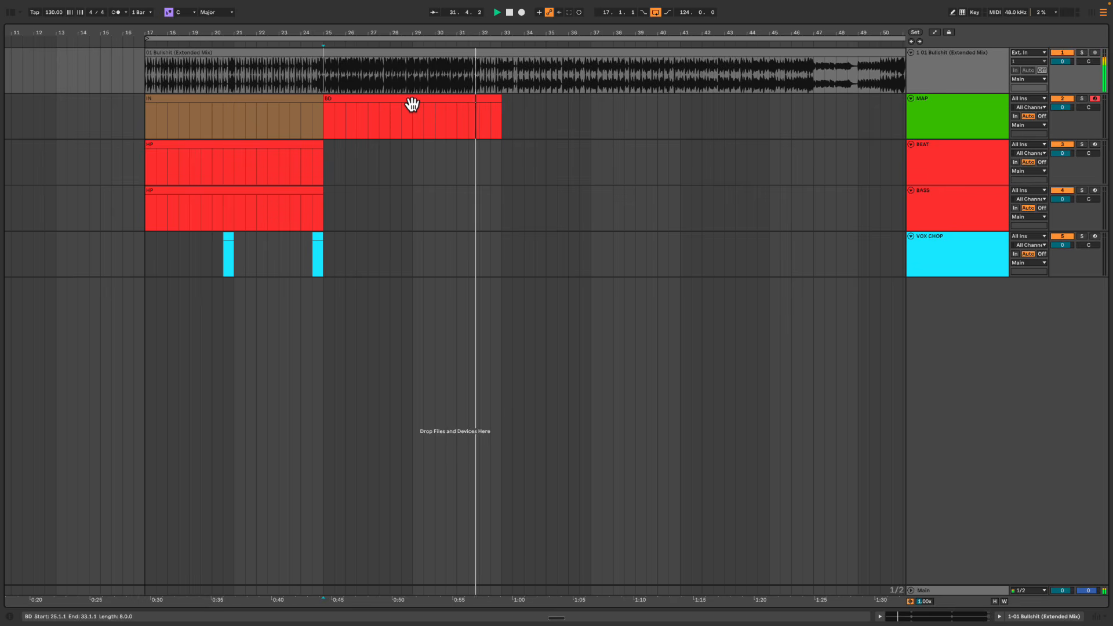
key(space)
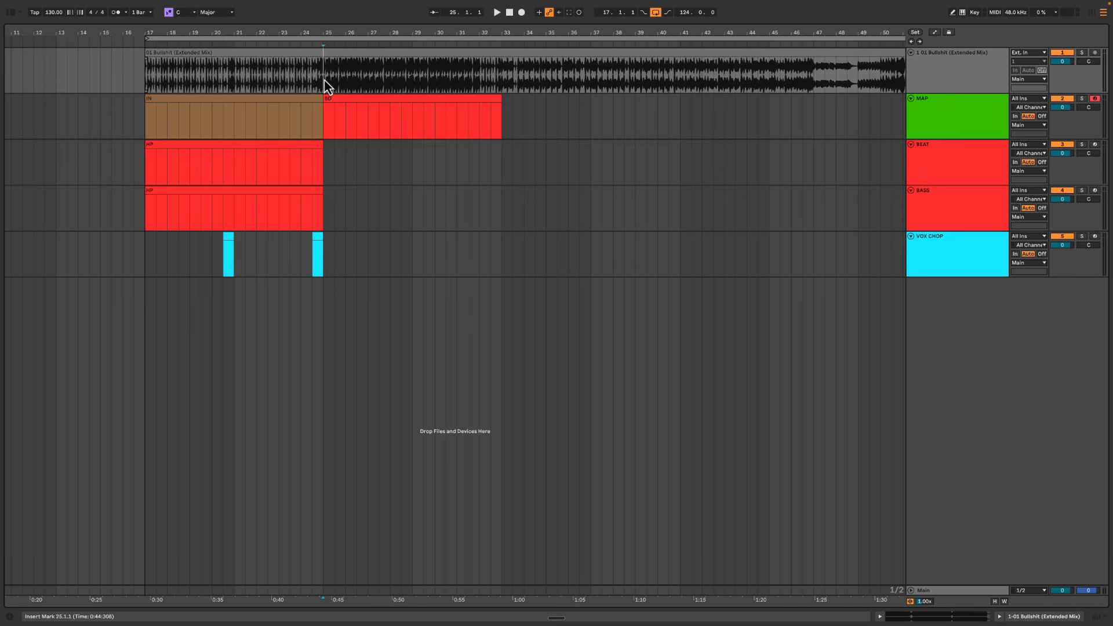
Duplicate the HP clip on the BEAT track to bars 25–33 and name the copy FULL
click(283, 152)
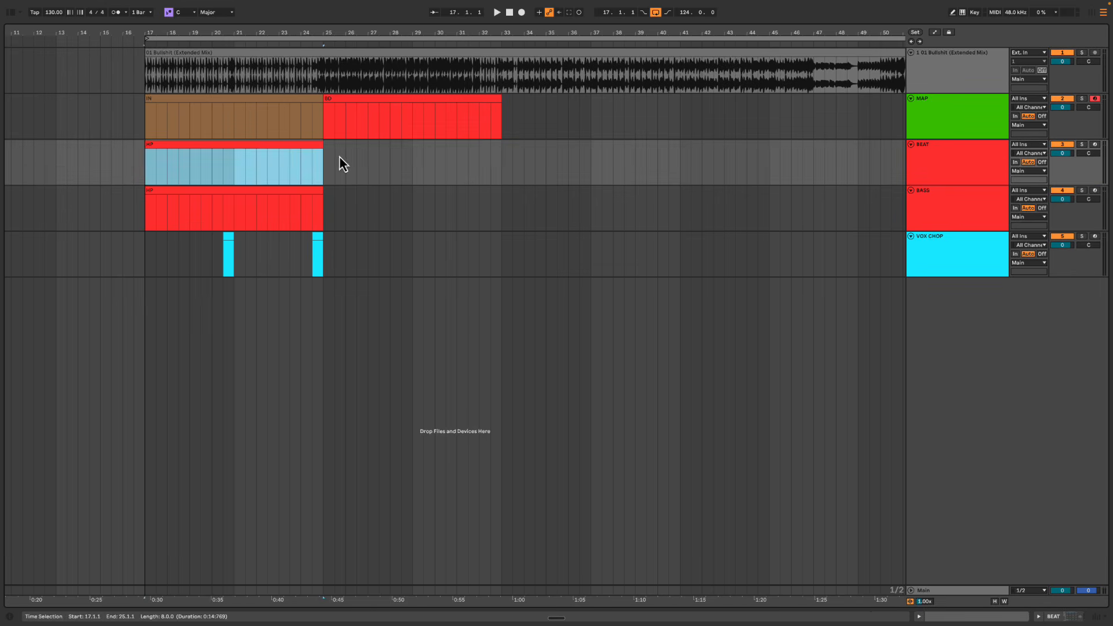
key(ctrl+d)
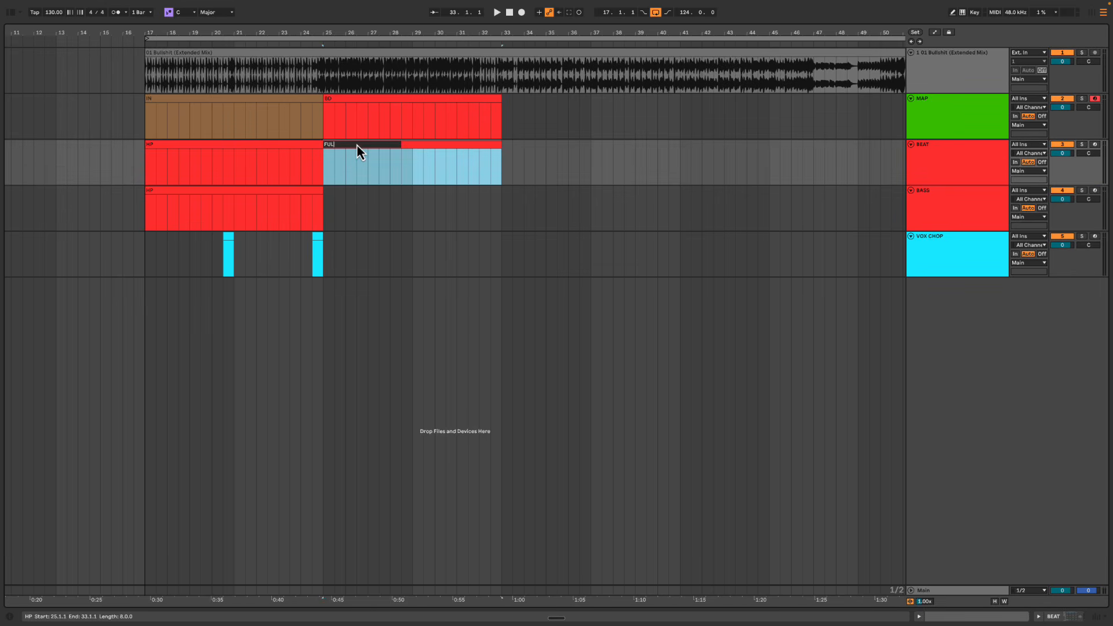
text(L)
key(Return)
Duplicate the HP clip on the BASS track to bars 25–33 and name the copy BASS
click(282, 197)
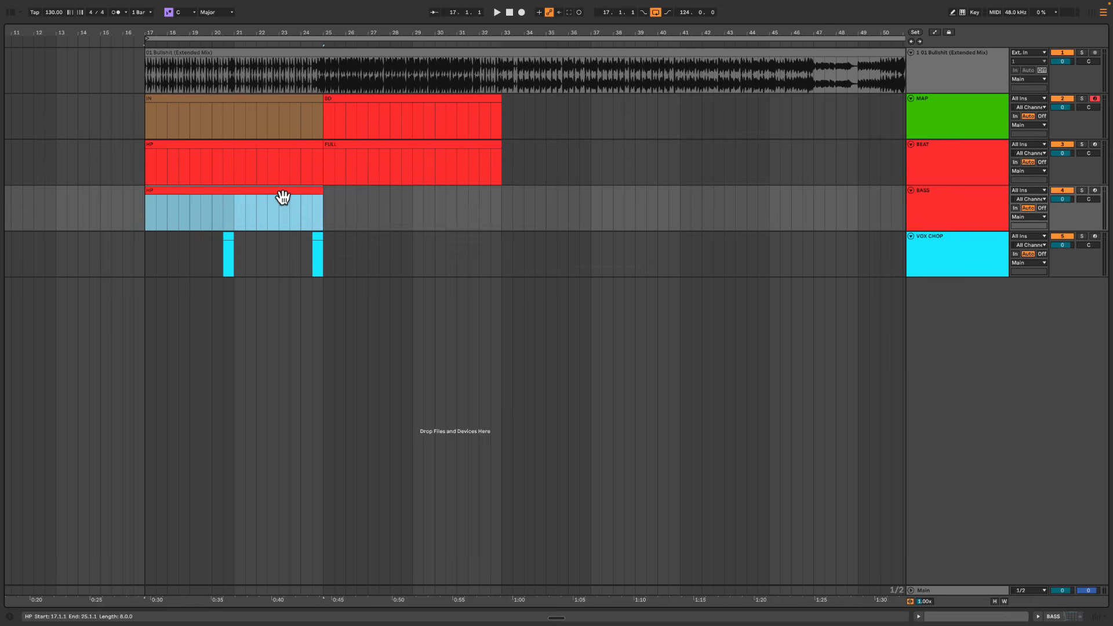
key(ctrl+d)
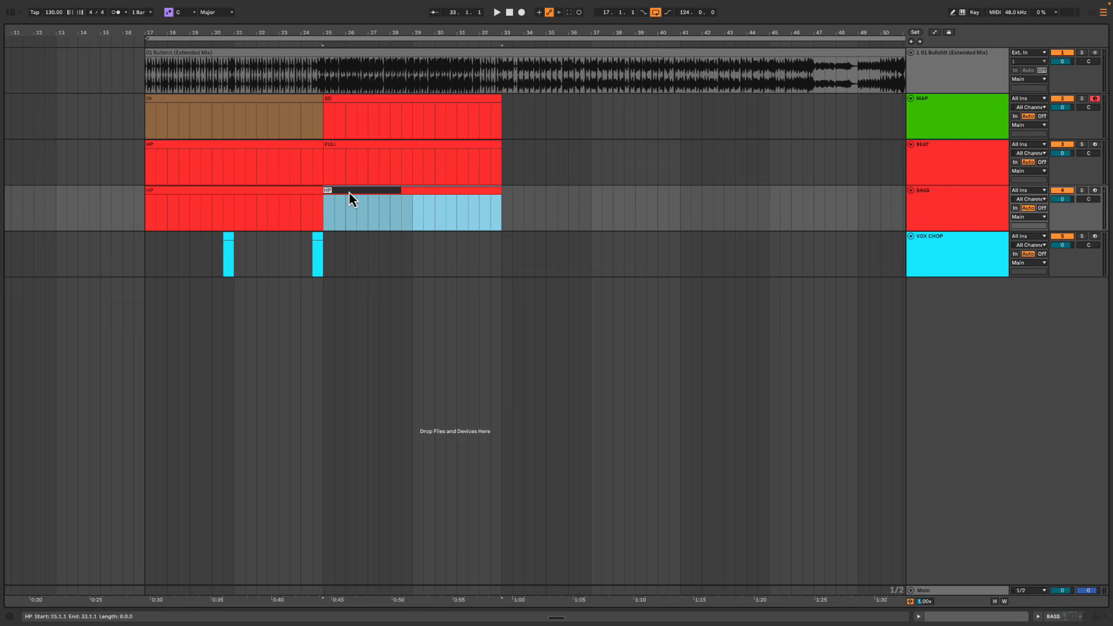
text(S)
key(Return)
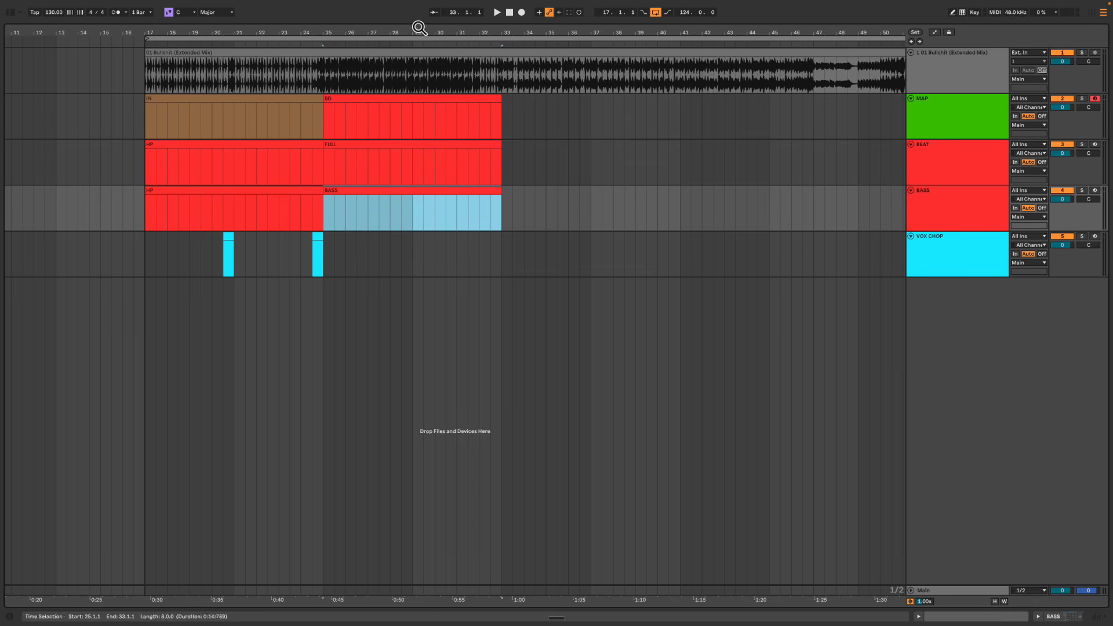
Insert a new MIDI track directly below the VOX CHOP track
drag(423, 30, 382, 18)
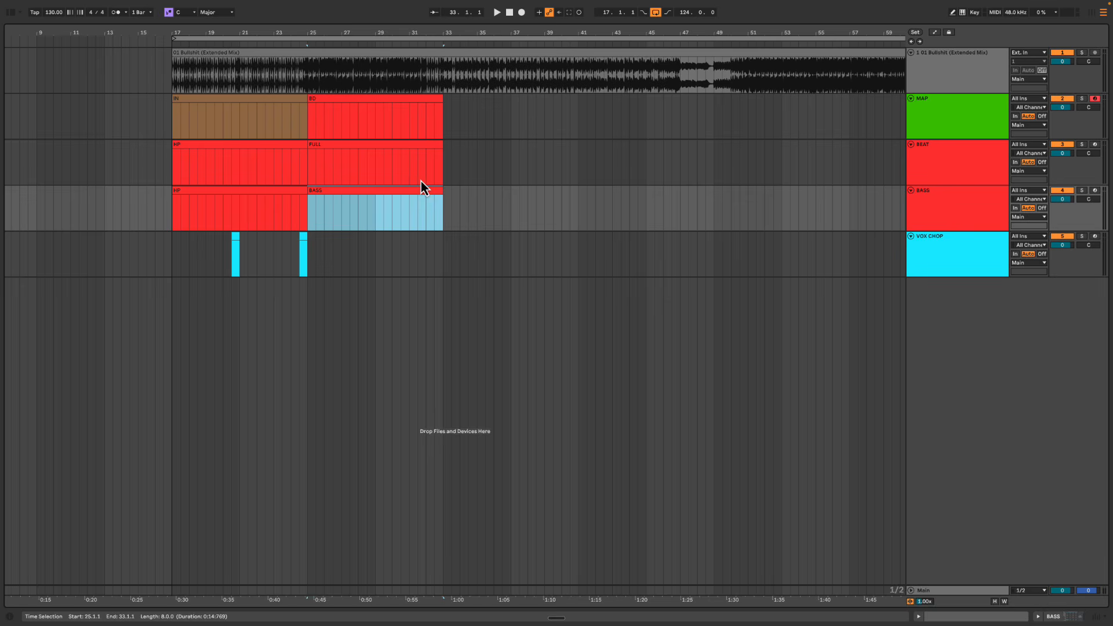
click(380, 221)
scroll(374, 201, right, 2)
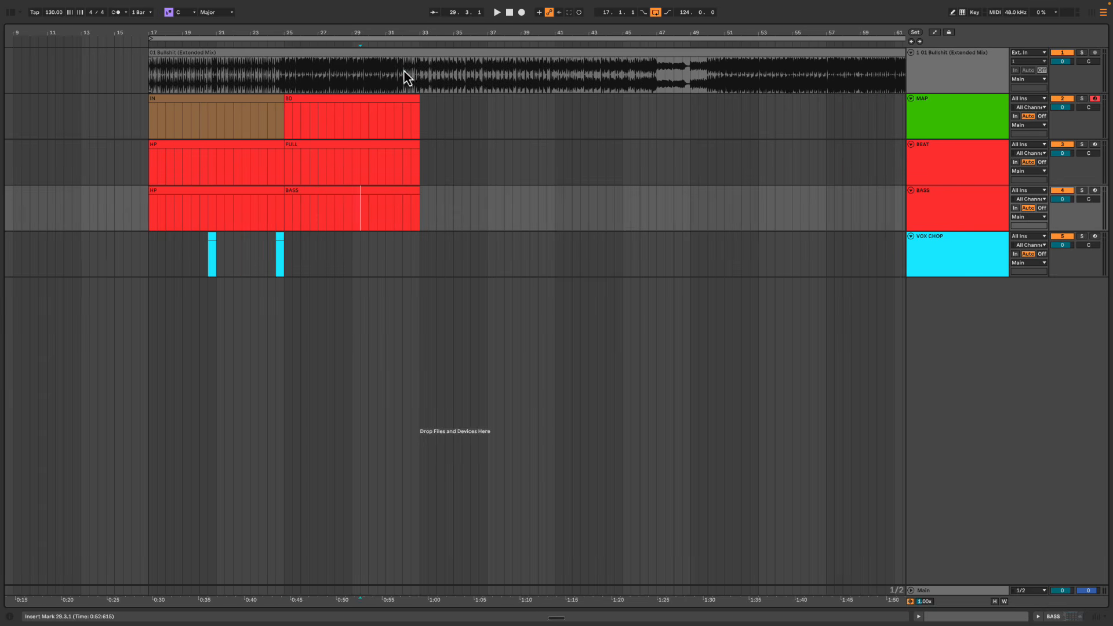
drag(410, 63, 411, 79)
click(955, 273)
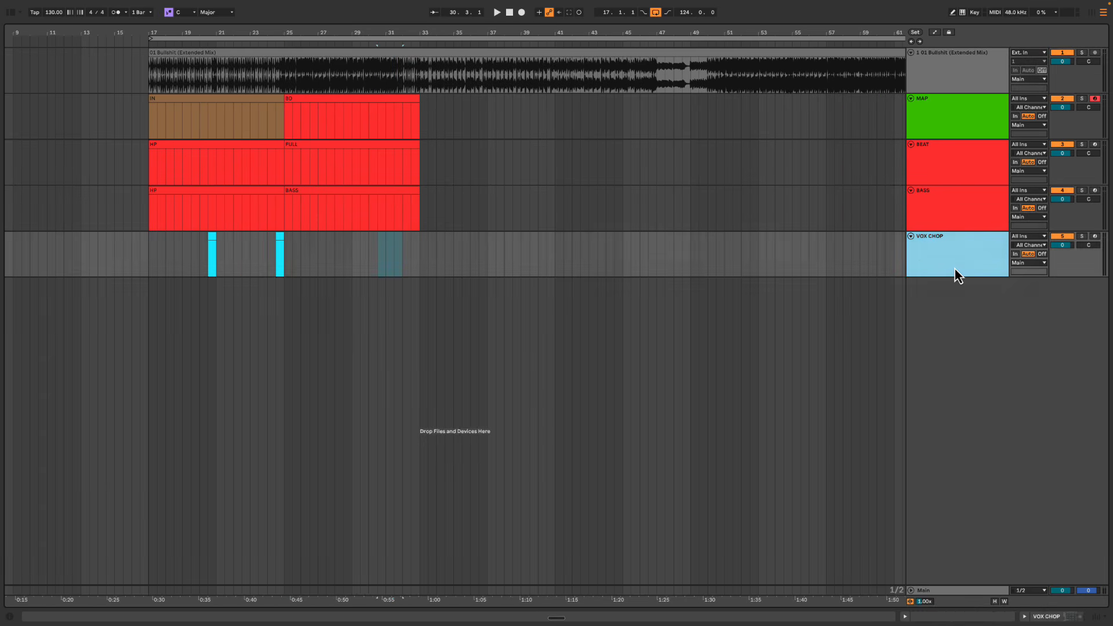
key(super+shift+t)
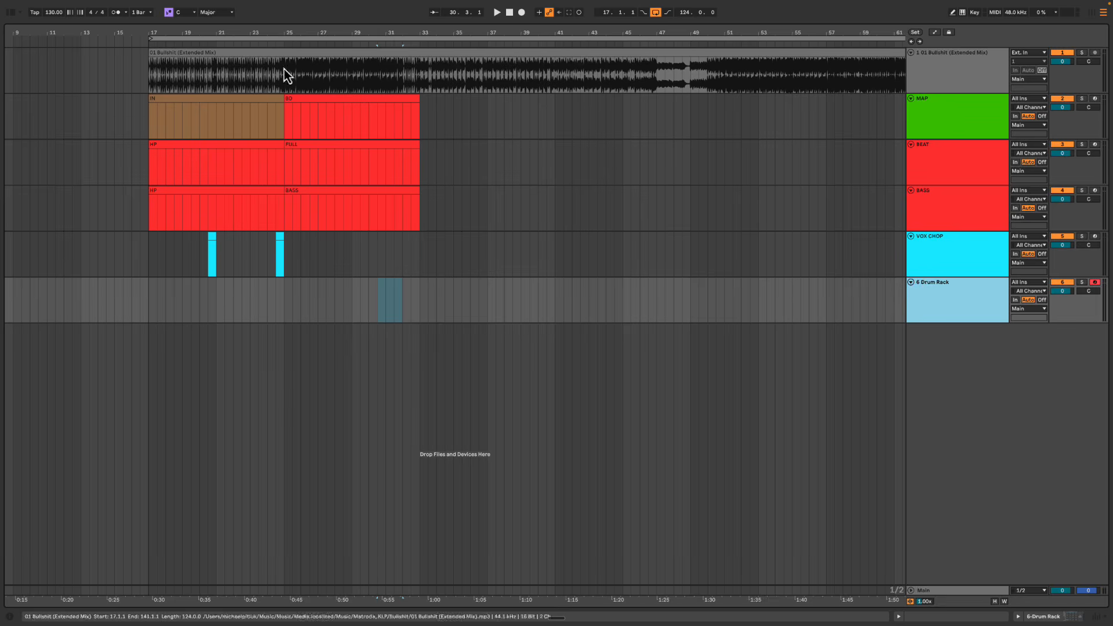
Duplicate the BD clip on the MAP track to bars 33–41, name the copy B1 and colour it cyan
click(345, 100)
key(super+d)
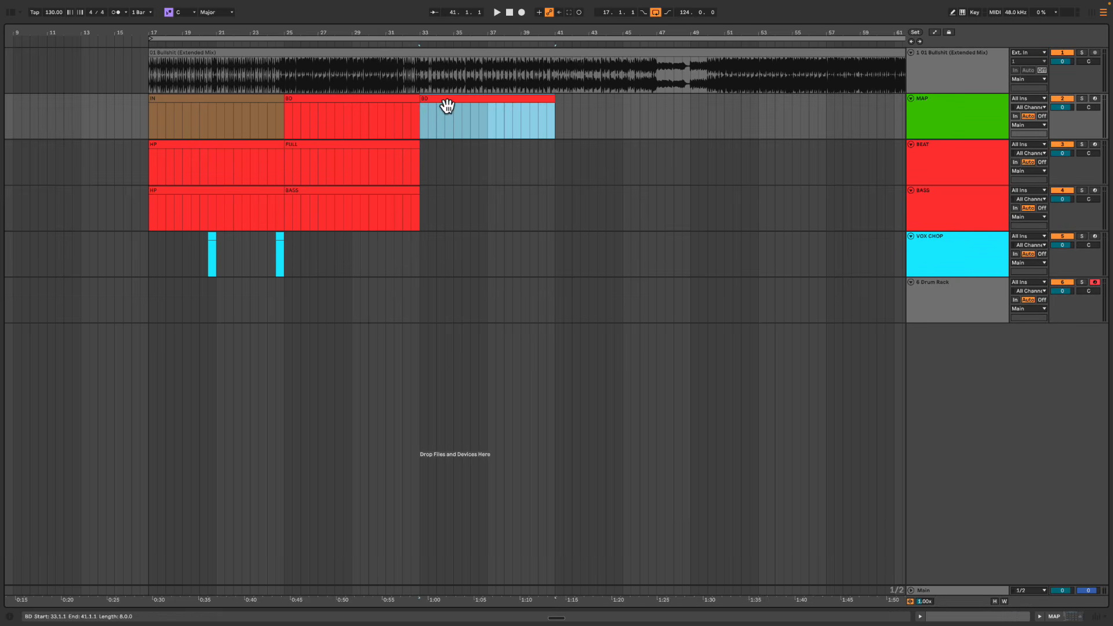
text(B1)
key(Return)
right_click(447, 105)
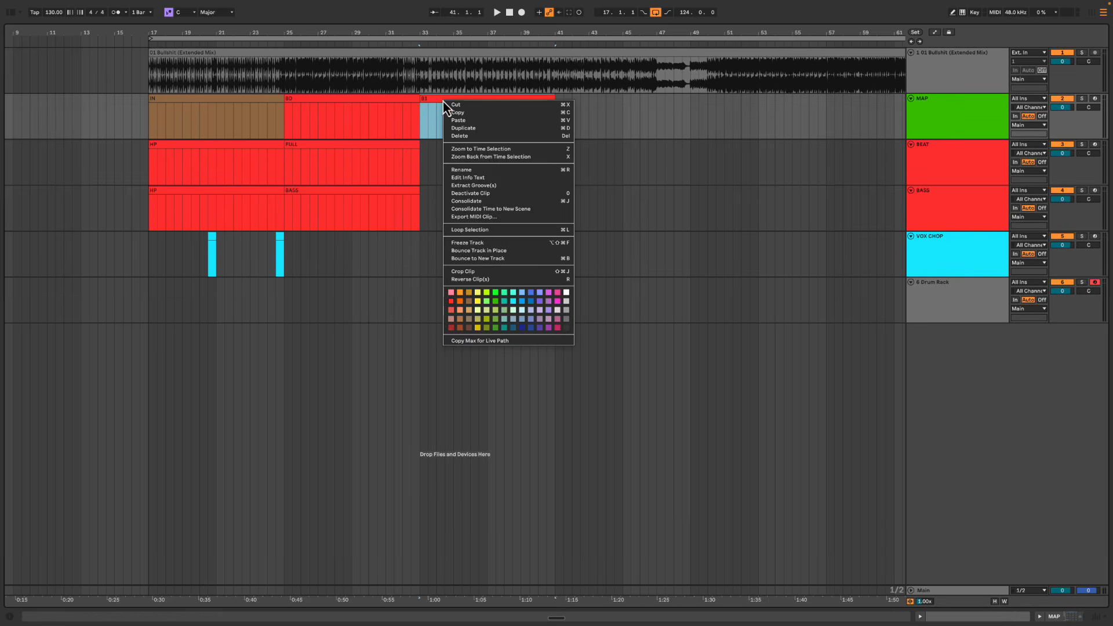
click(513, 304)
Rename the new Drum Rack track as FX REVERSE VOX
click(964, 314)
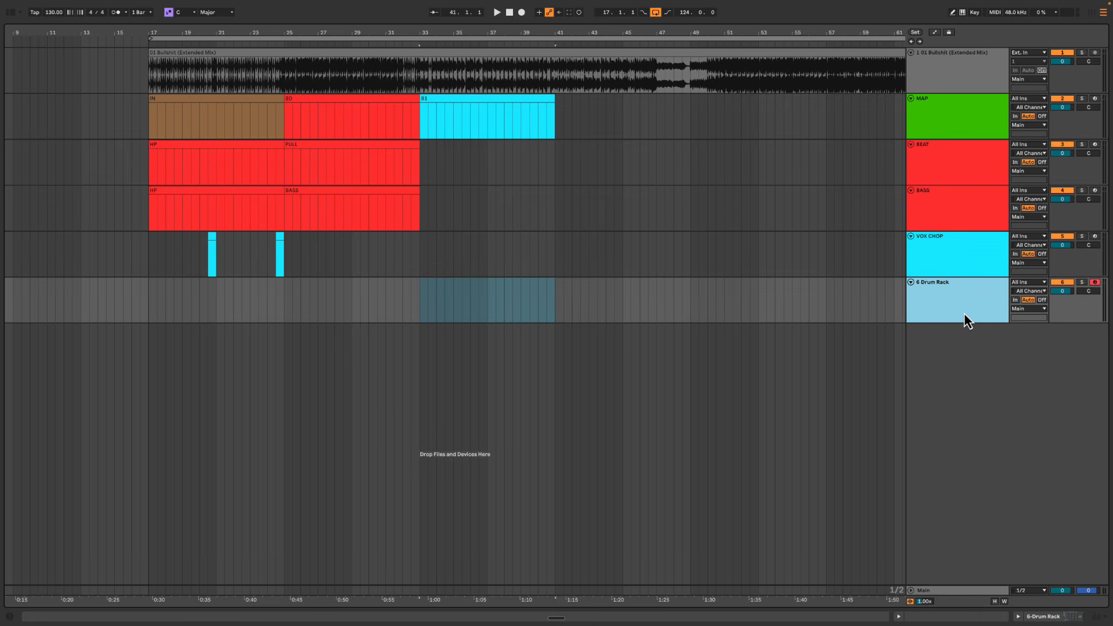
key(super+r)
text(FX REVERSE VOX)
key(Return)
Colour the FX REVERSE VOX track cyan and create a two-bar MIDI clip on it at bars 31–33
right_click(960, 312)
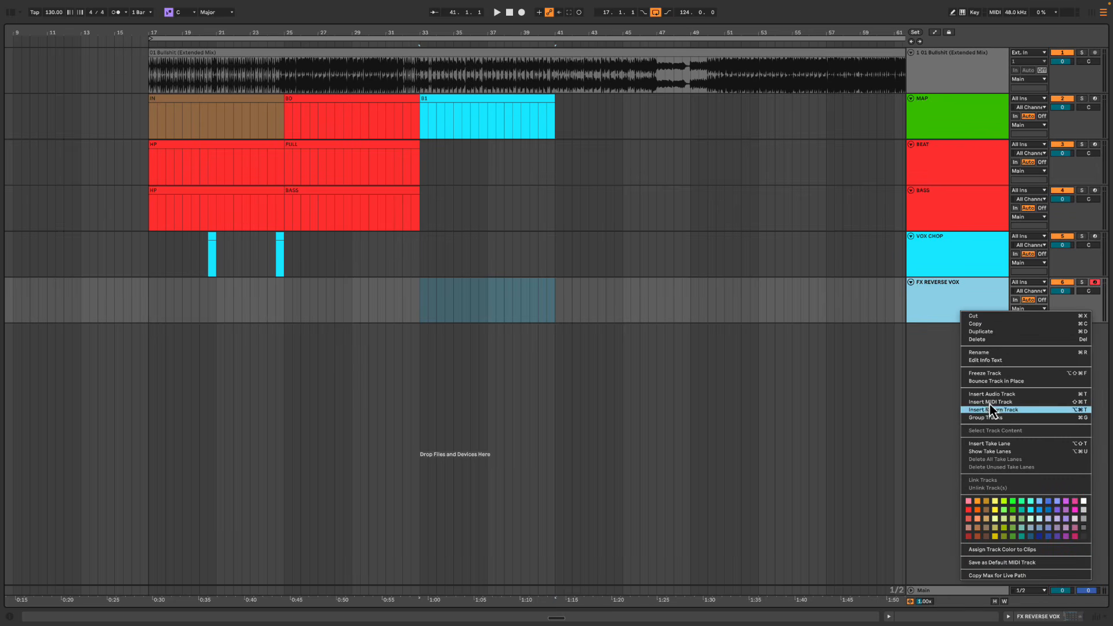
right_click(963, 301)
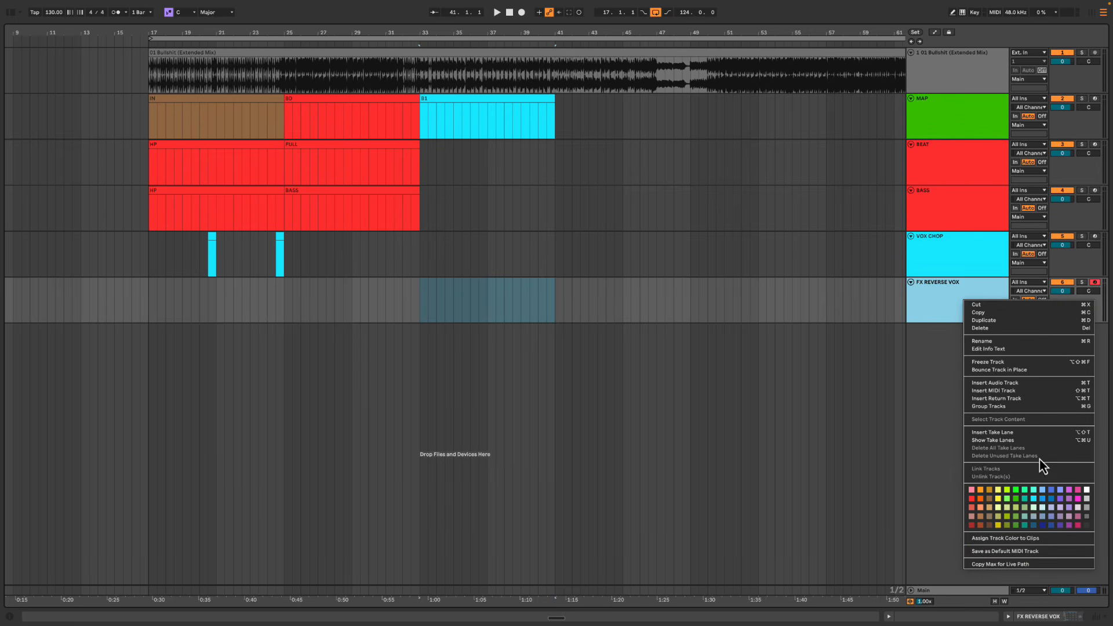
click(1034, 496)
click(393, 301)
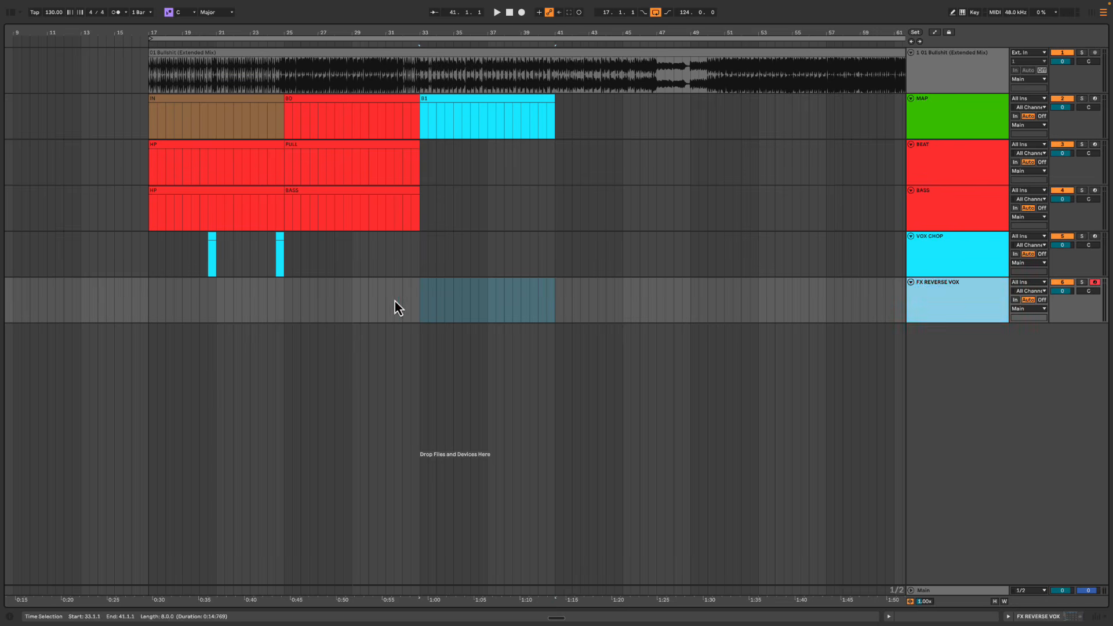
drag(390, 300, 422, 305)
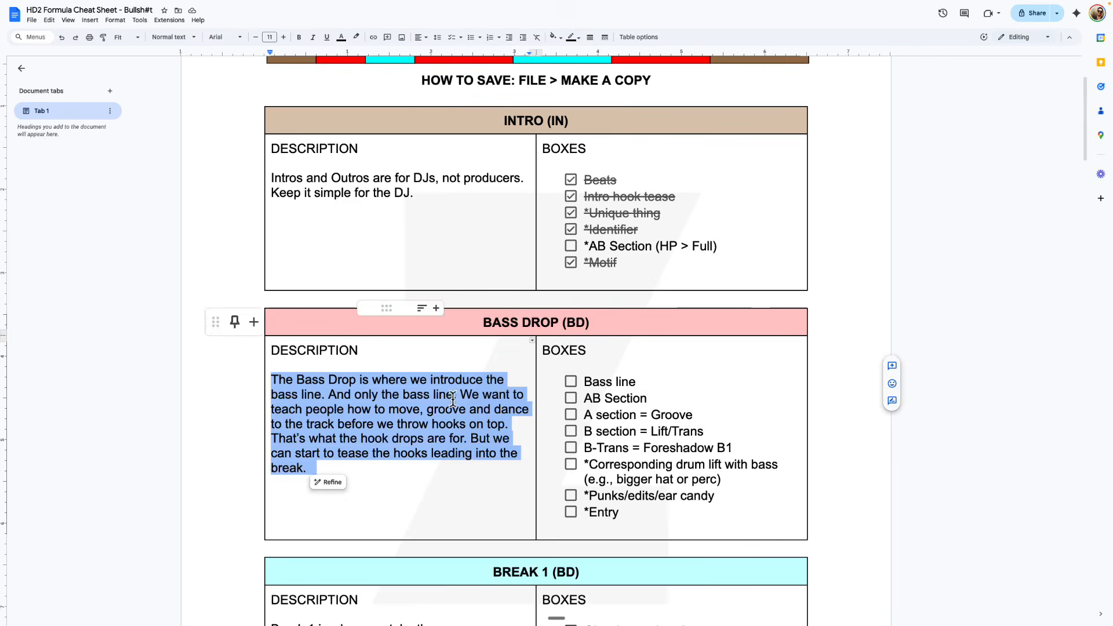
Switch to the HD2 Formula Cheat Sheet in Google Docs and tick off Bass line in the BASS DROP boxes
scroll(458, 348, down, 1)
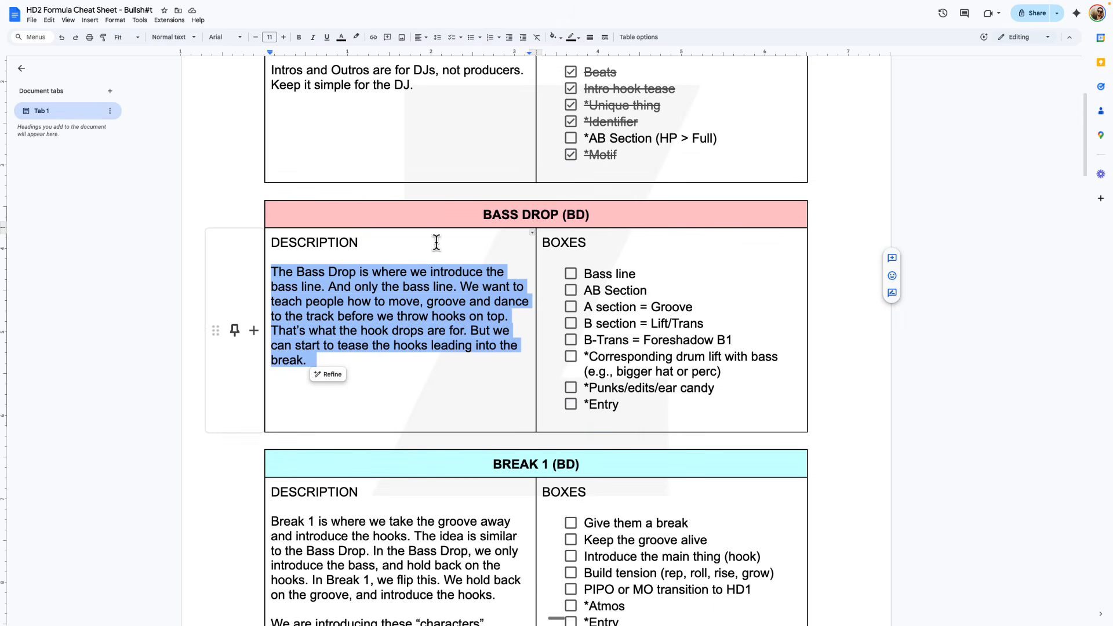
click(459, 301)
click(641, 275)
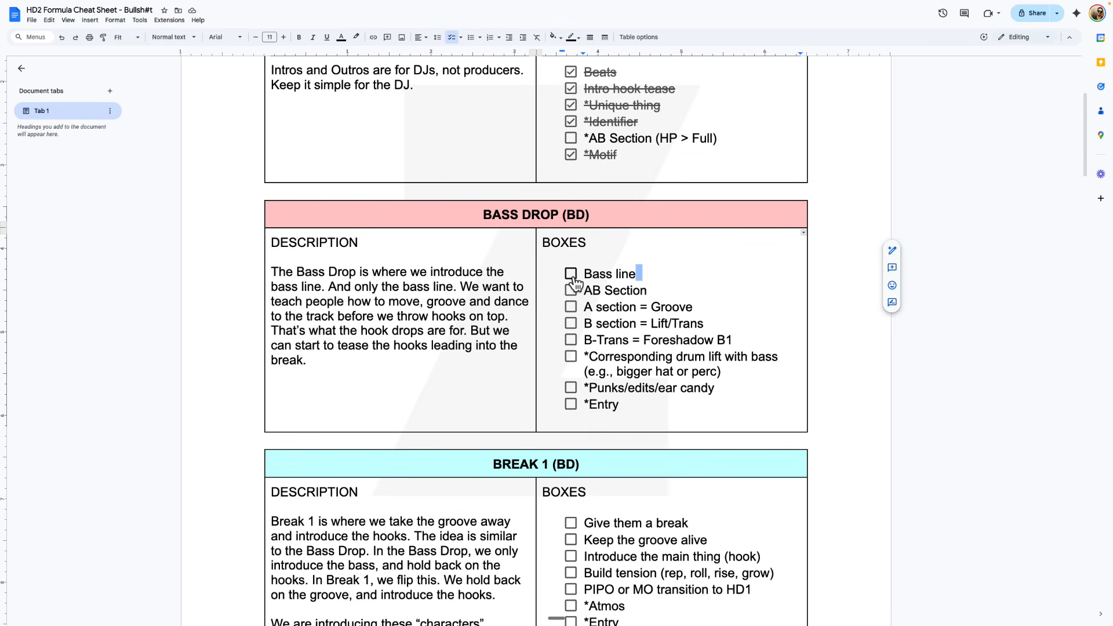
click(571, 273)
click(667, 289)
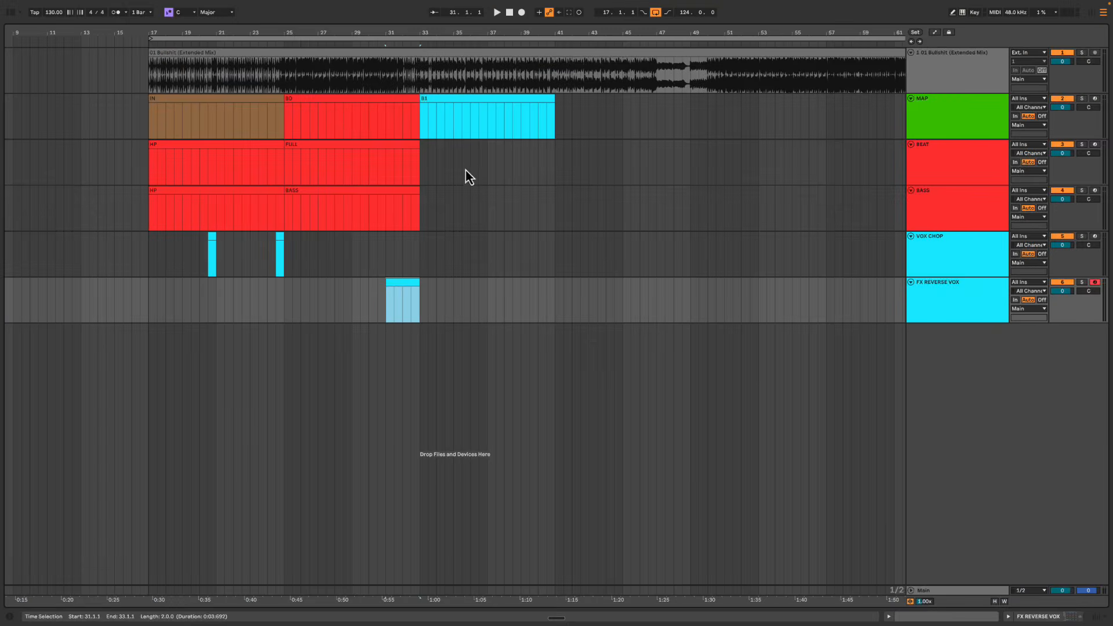
Switch to Ableton Live, highlight the BD section at bars 25–33 on the MAP track, and return to the cheat sheet
drag(413, 123, 283, 120)
click(324, 106)
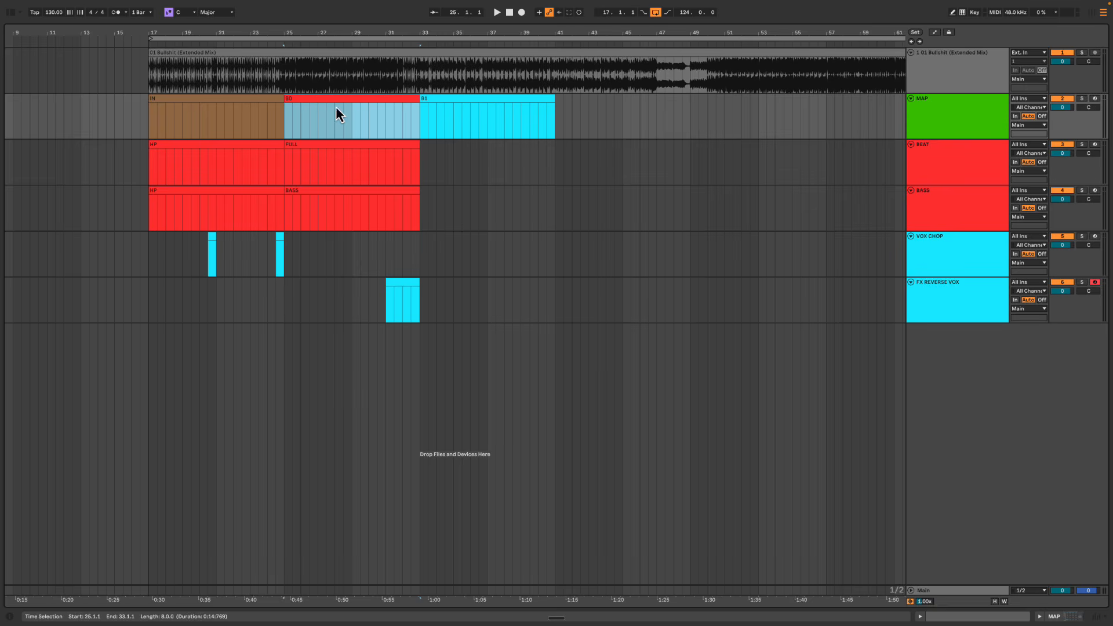
key(ctrl+Right)
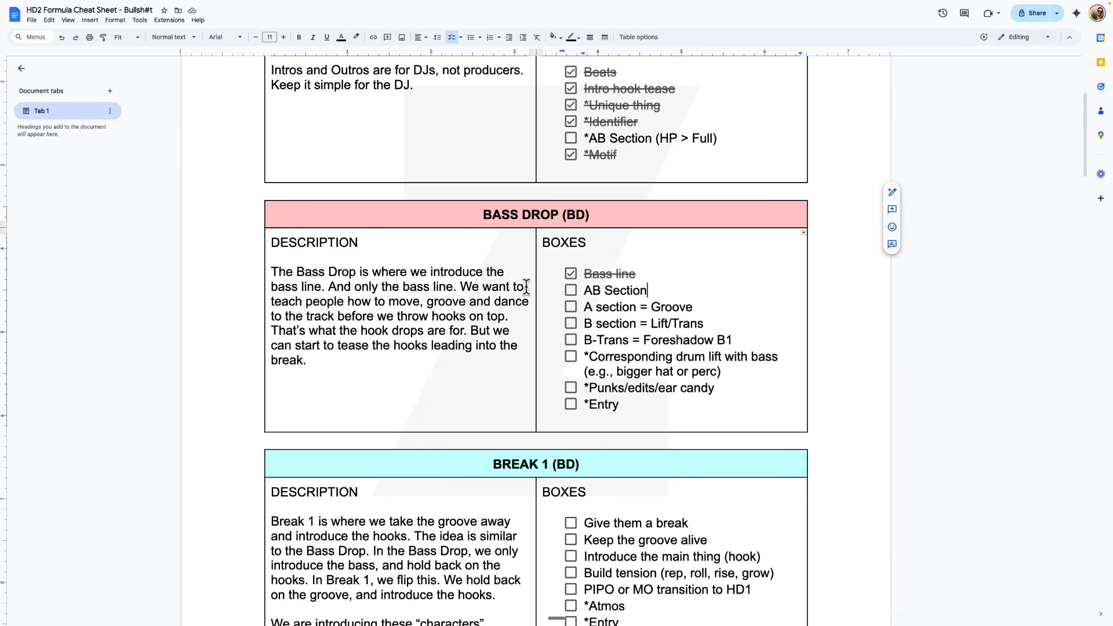
Examine the AB Section item in the BASS DROP boxes against the intro checklist and formula overview
drag(584, 290, 646, 290)
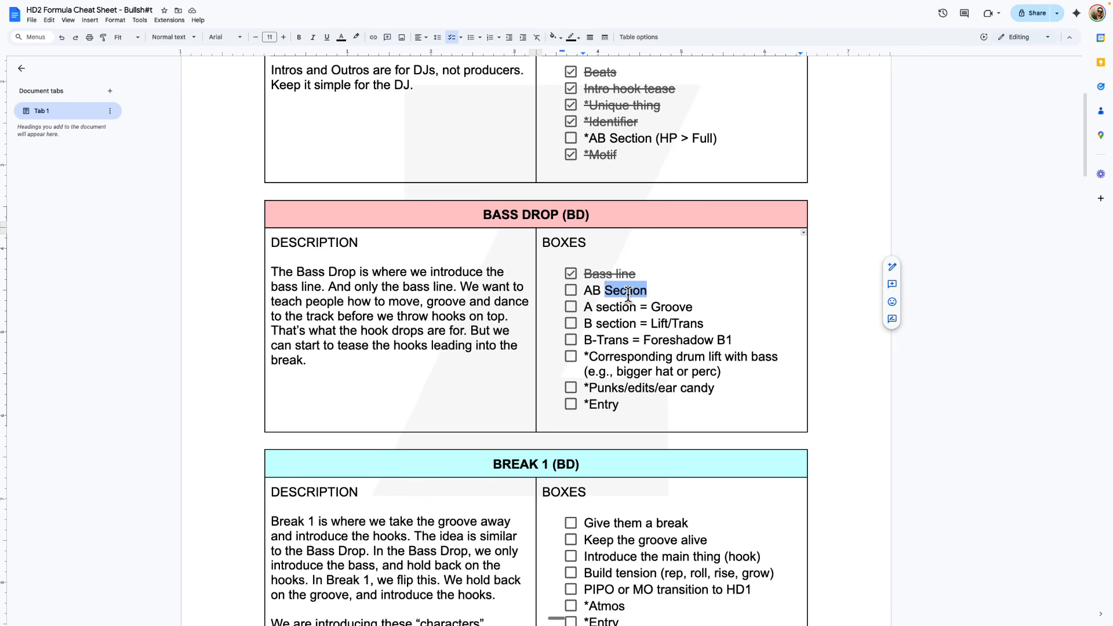
triple_click(628, 295)
scroll(628, 296, up, 3)
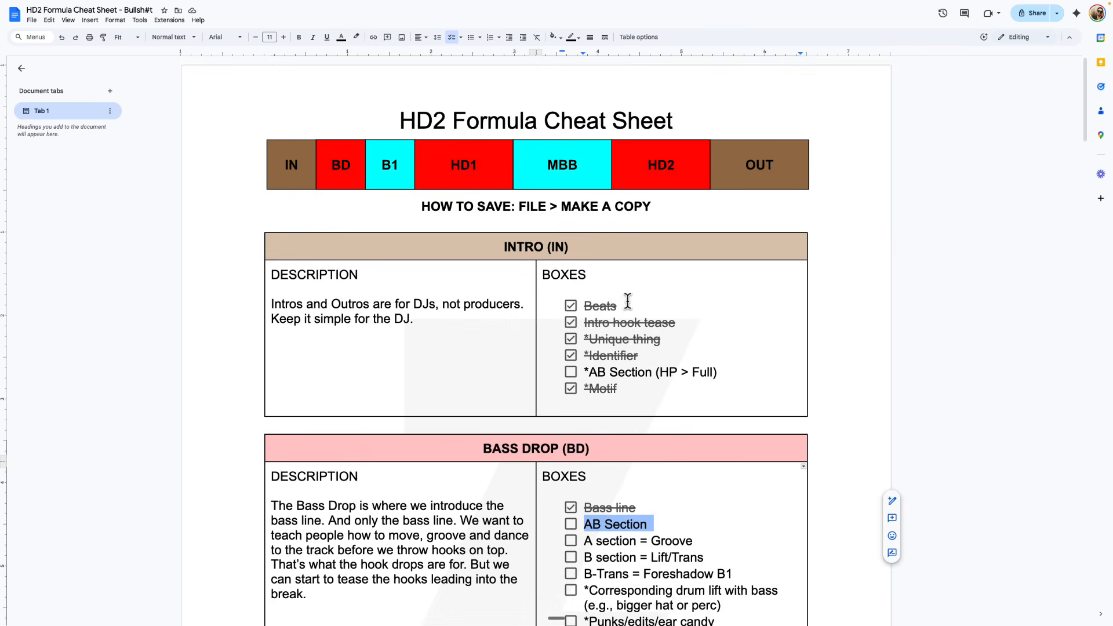
scroll(627, 295, down, 2)
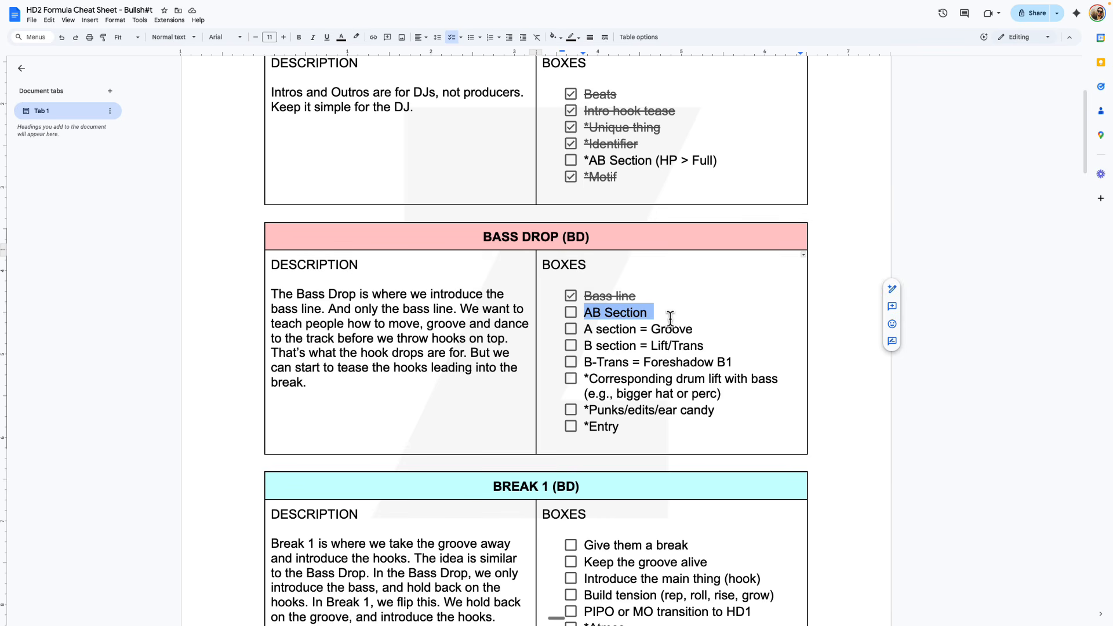
click(670, 318)
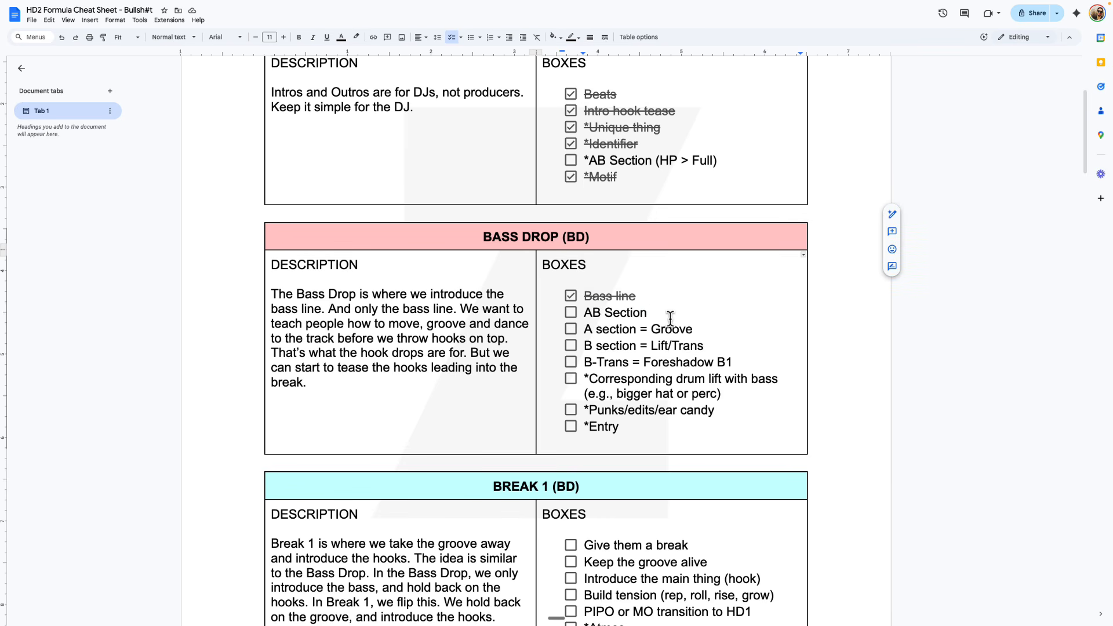
double_click(617, 314)
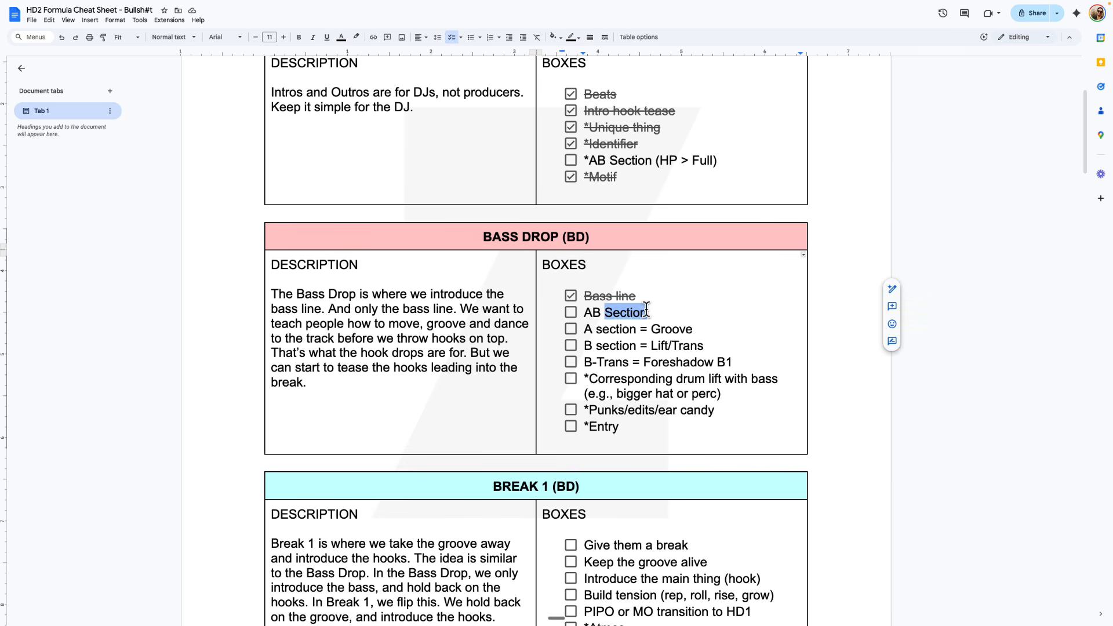
scroll(667, 314, down, 1)
click(605, 309)
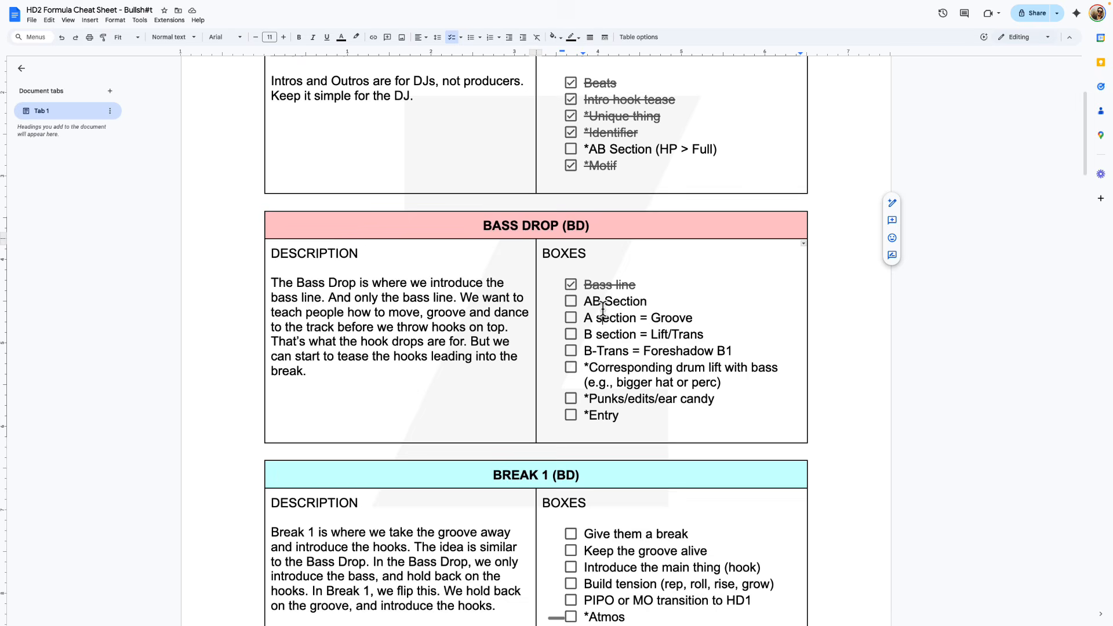
Review the BASS DROP checklist from Bass line to Entry, including the A section, B section and ear candy items
double_click(652, 288)
scroll(633, 331, down, 1)
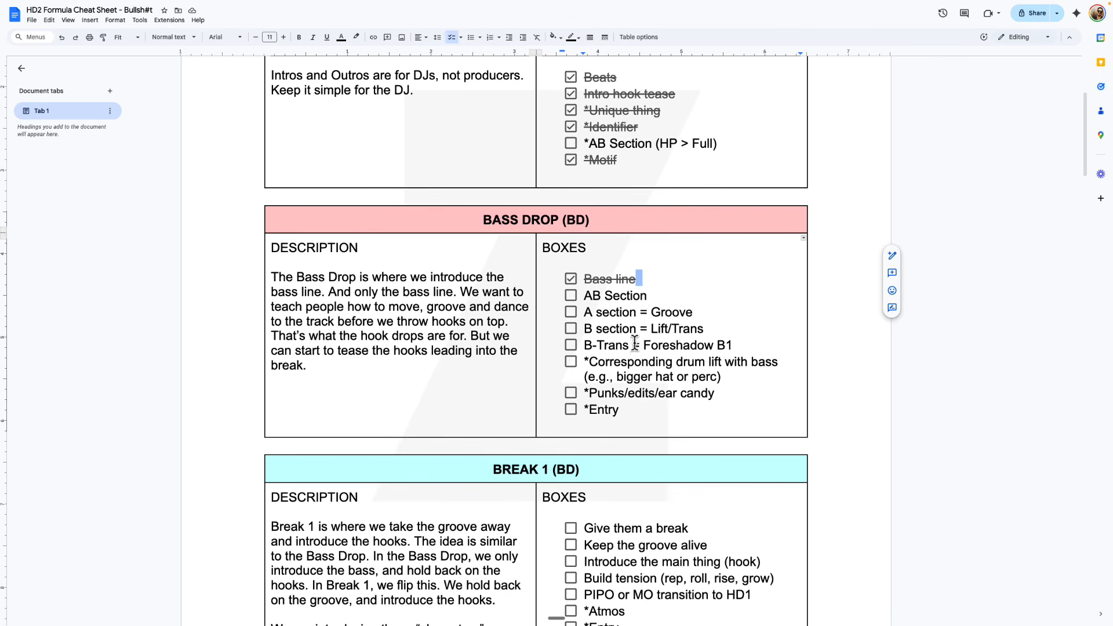
click(594, 297)
click(685, 313)
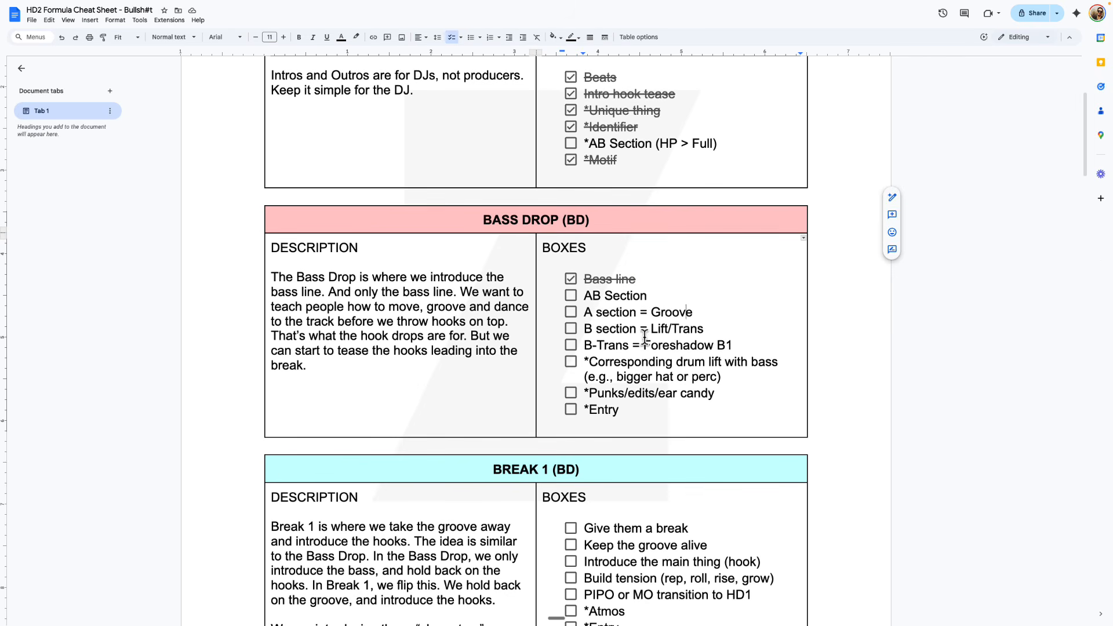
scroll(626, 341, down, 2)
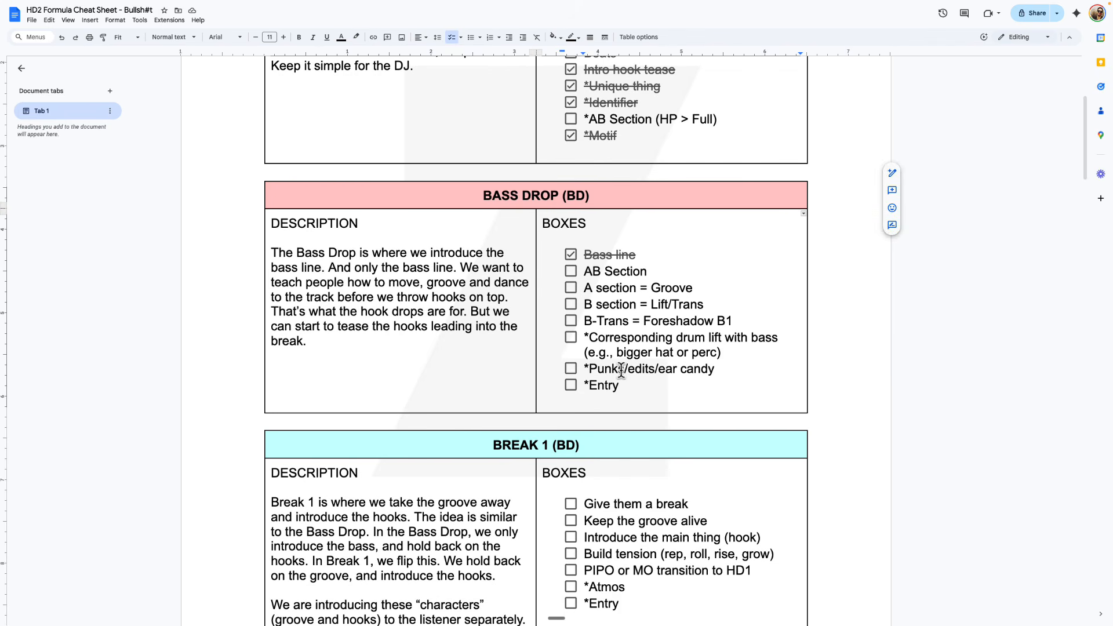
drag(633, 382, 571, 369)
click(668, 305)
click(638, 256)
scroll(644, 274, up, 3)
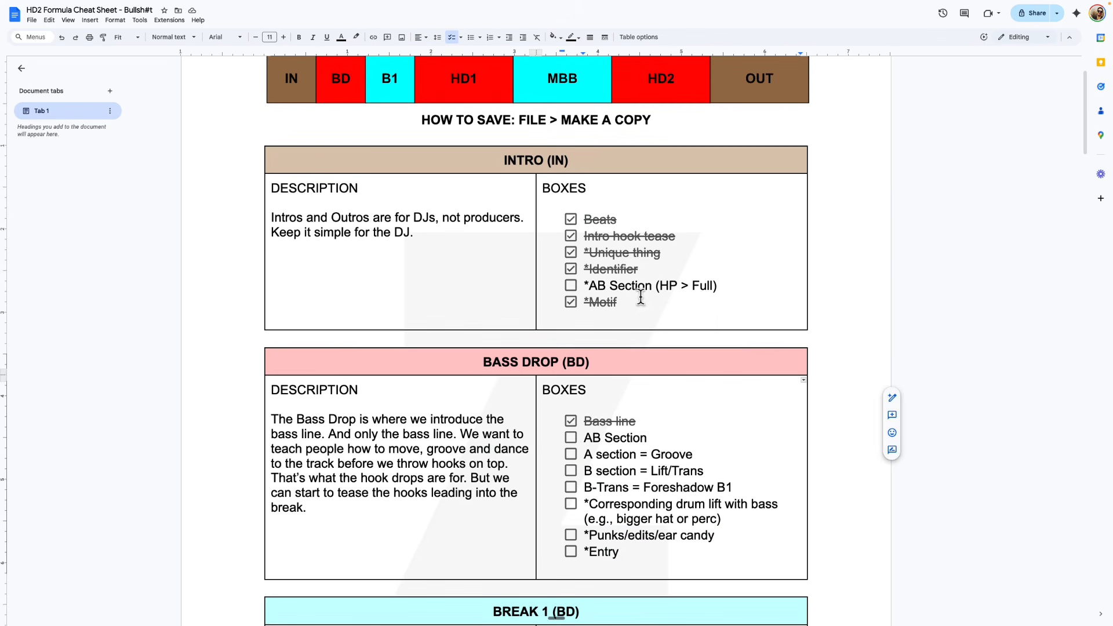
scroll(648, 422, down, 2)
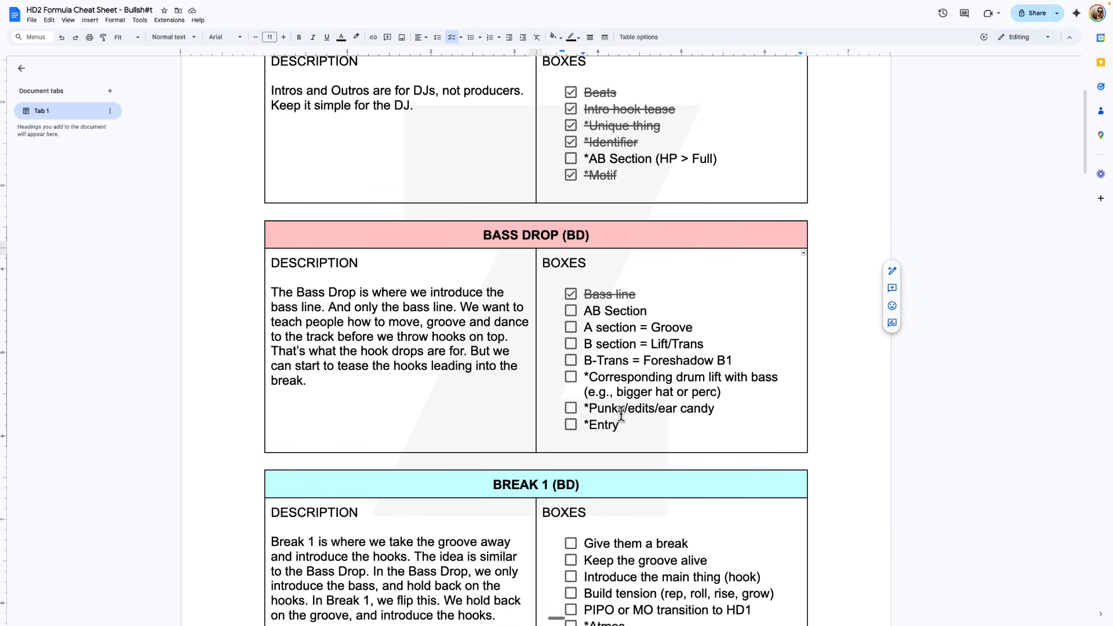
drag(599, 291, 611, 416)
Highlight the BREAK 1 checklist and compare it with the BASS DROP boxes
scroll(612, 416, down, 2)
scroll(612, 416, down, 4)
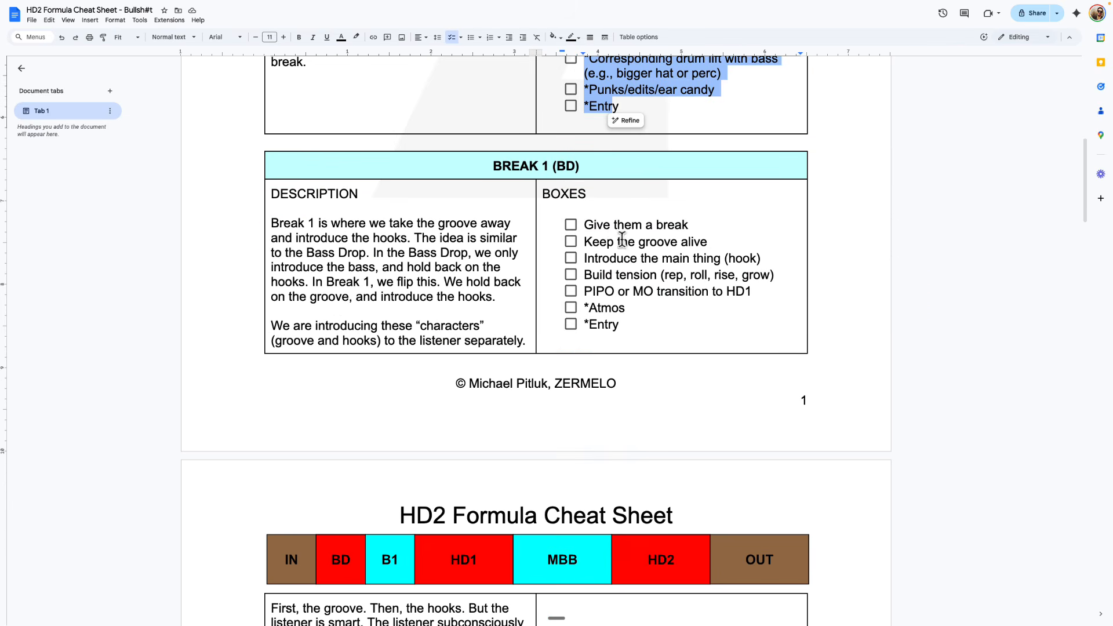
drag(602, 226, 612, 324)
scroll(681, 304, up, 5)
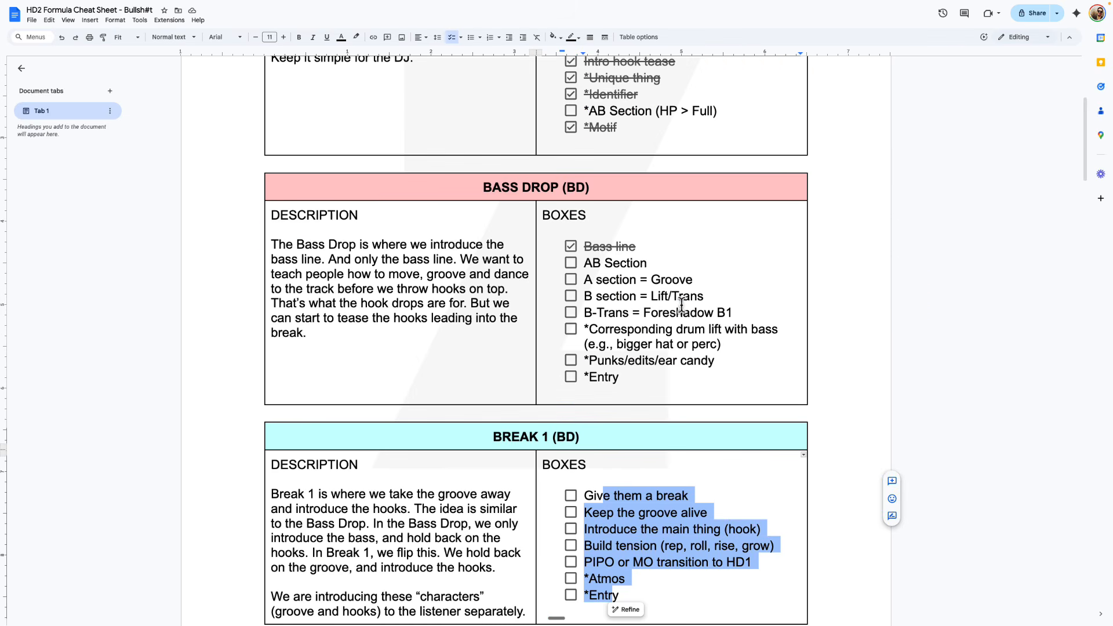
double_click(610, 246)
click(628, 300)
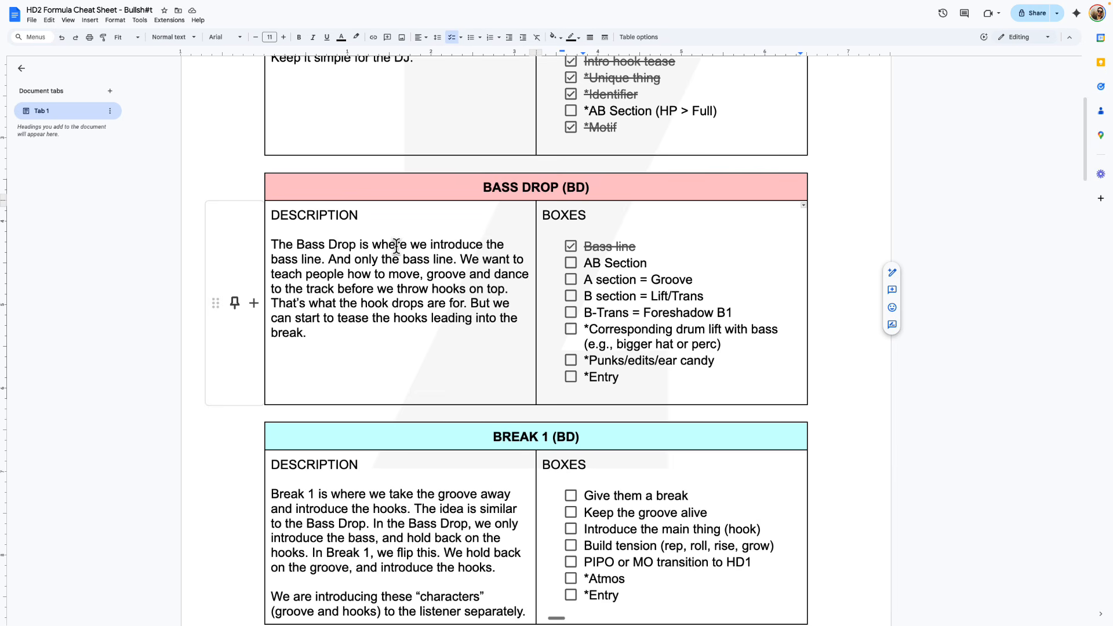
Read the BREAK 1 description, highlighting the passage about taking the groove away
scroll(464, 315, down, 2)
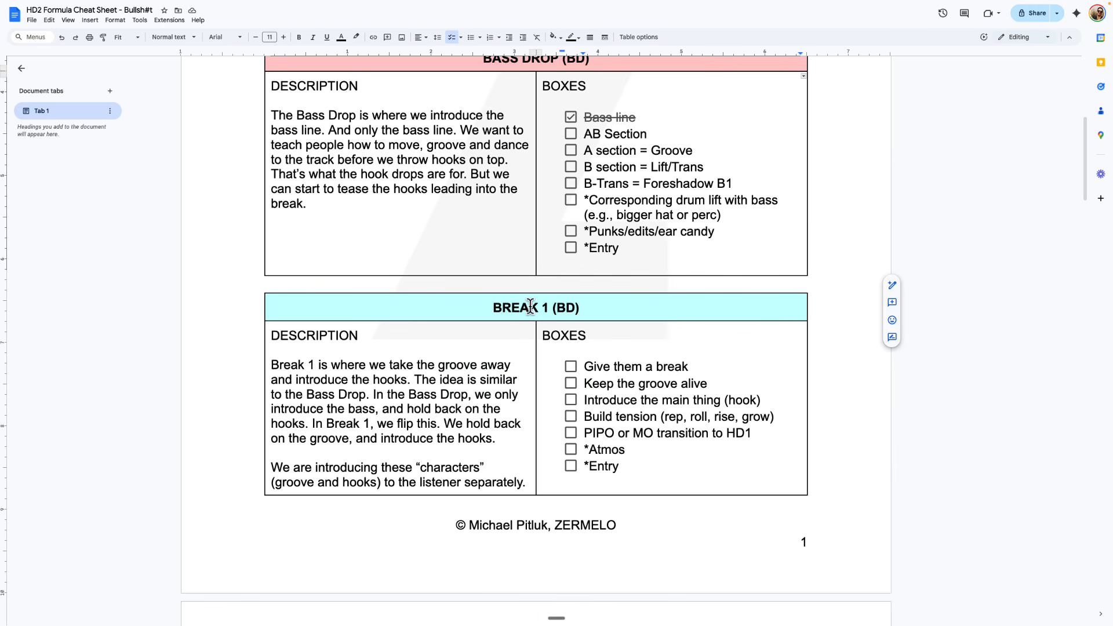
click(497, 307)
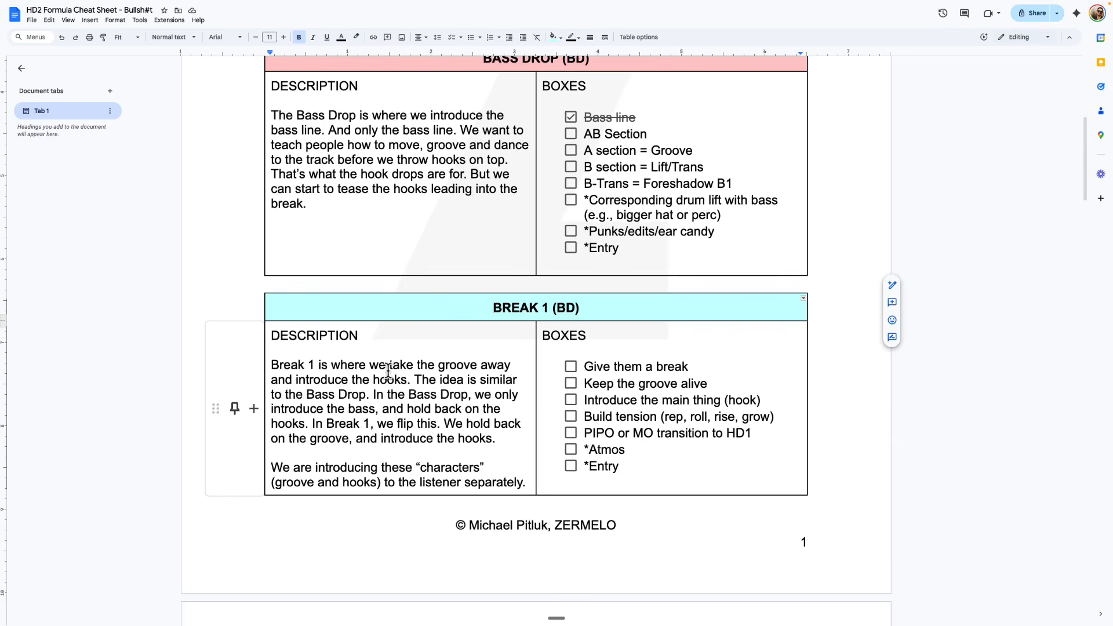
click(388, 365)
double_click(449, 365)
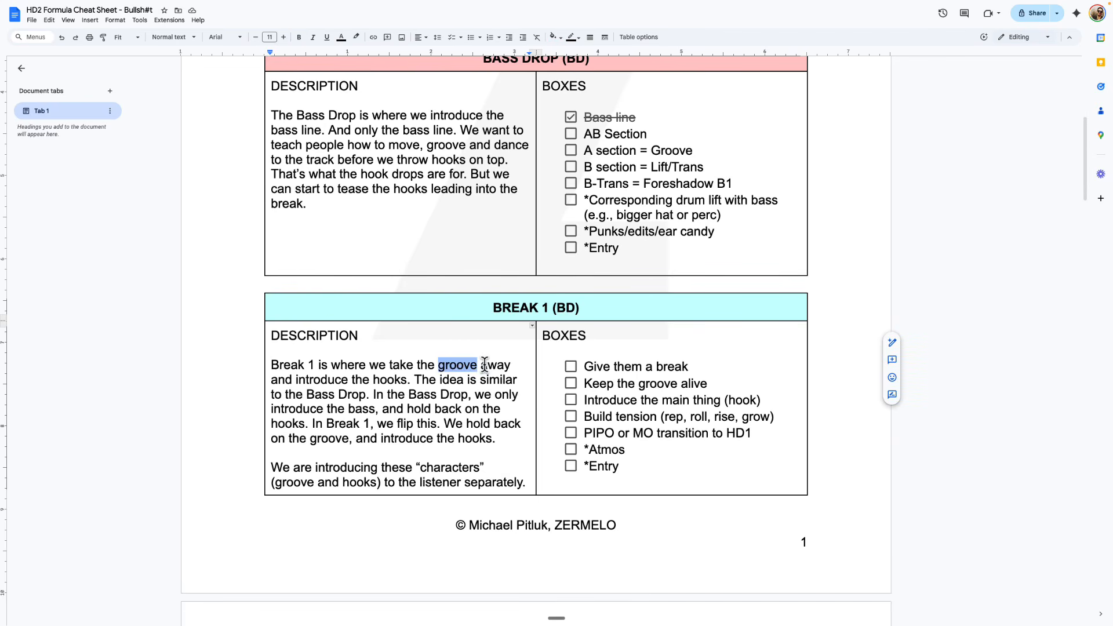
click(480, 366)
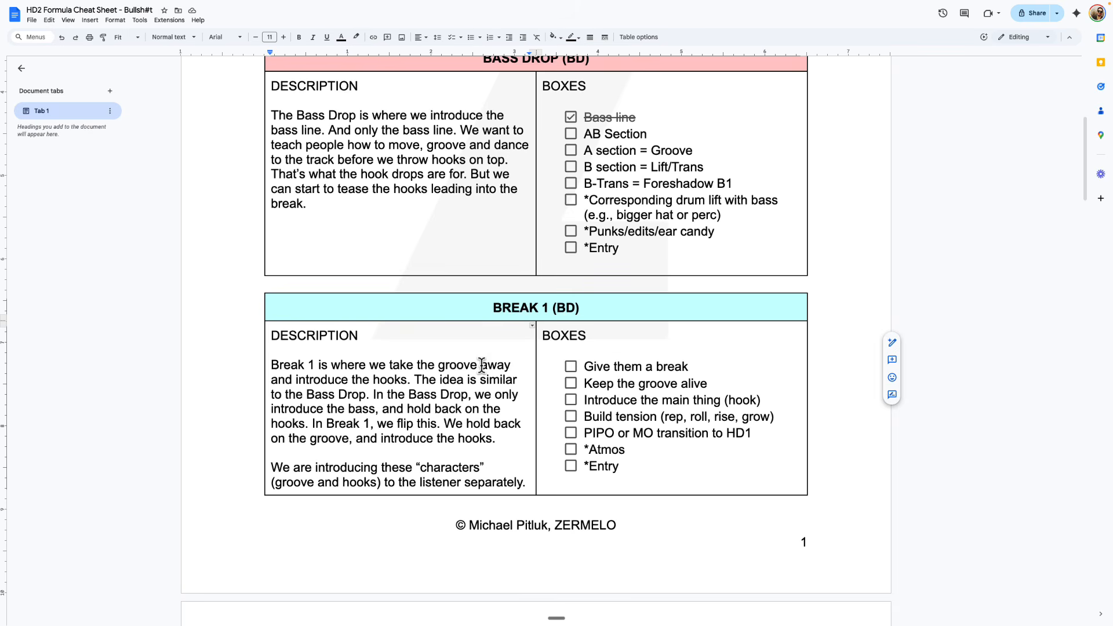
double_click(400, 365)
double_click(455, 365)
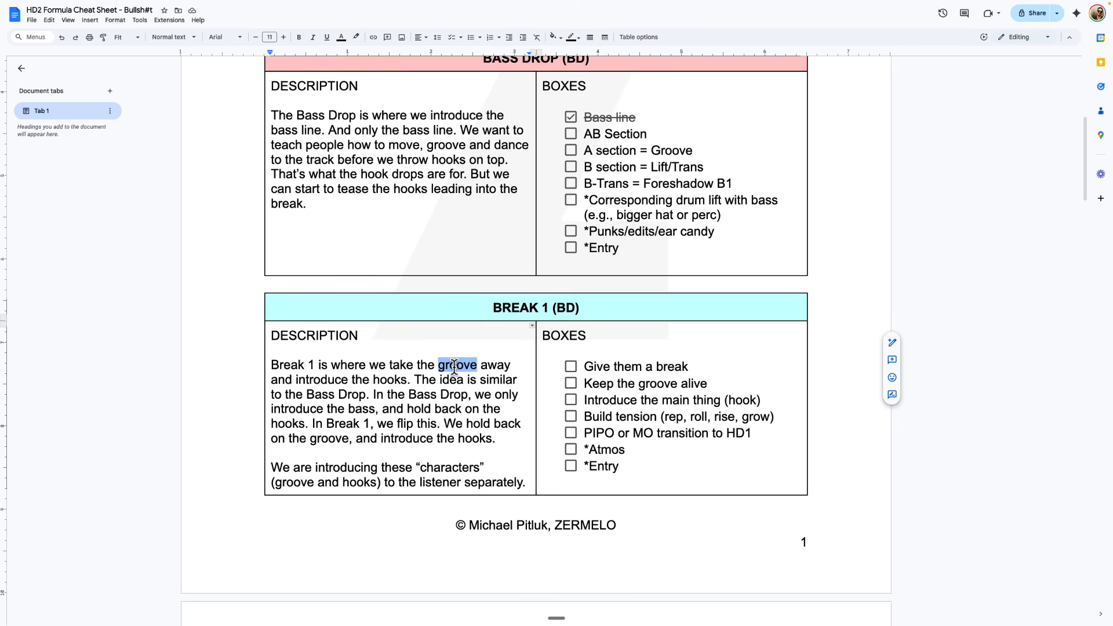
Compare the full BASS DROP description with the first paragraph of the BREAK 1 description by highlighting each
scroll(353, 161, up, 1)
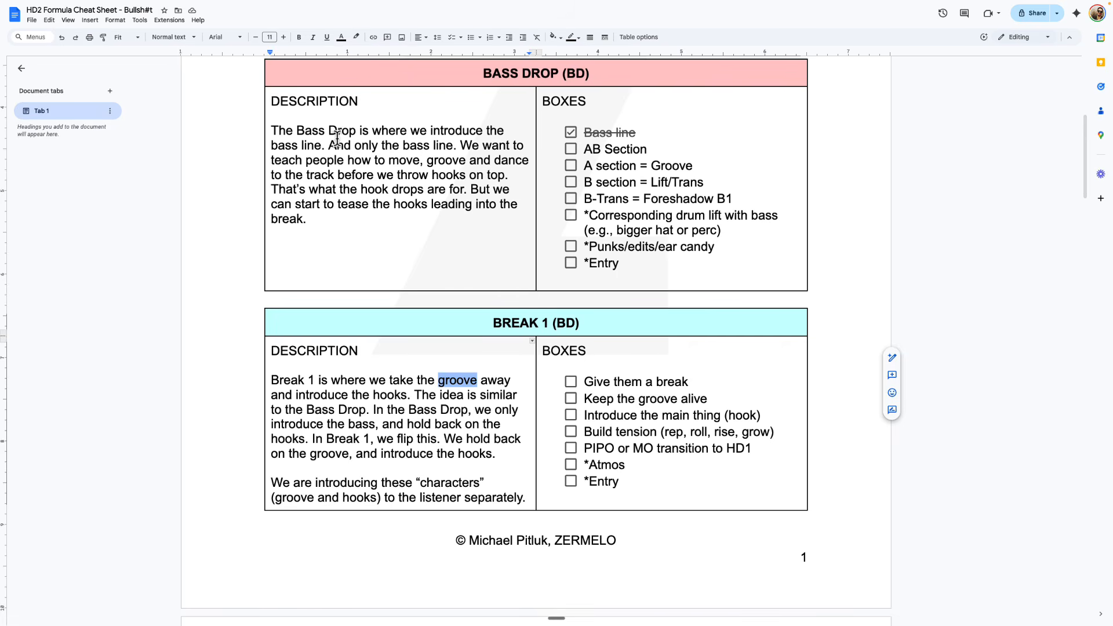
click(272, 130)
shift+click(321, 224)
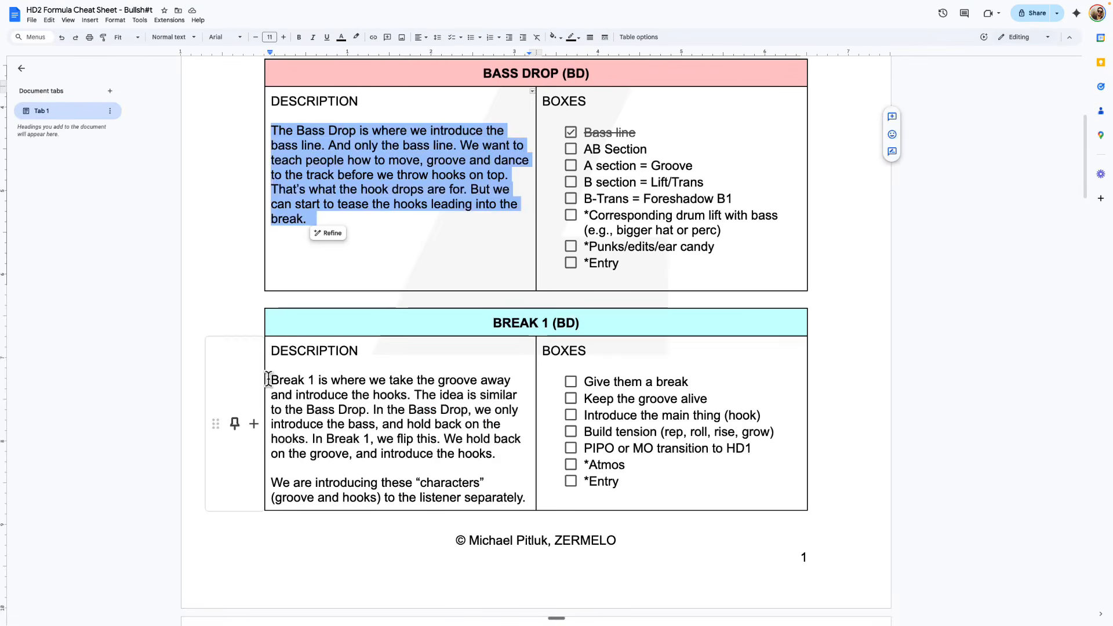
drag(270, 380, 500, 456)
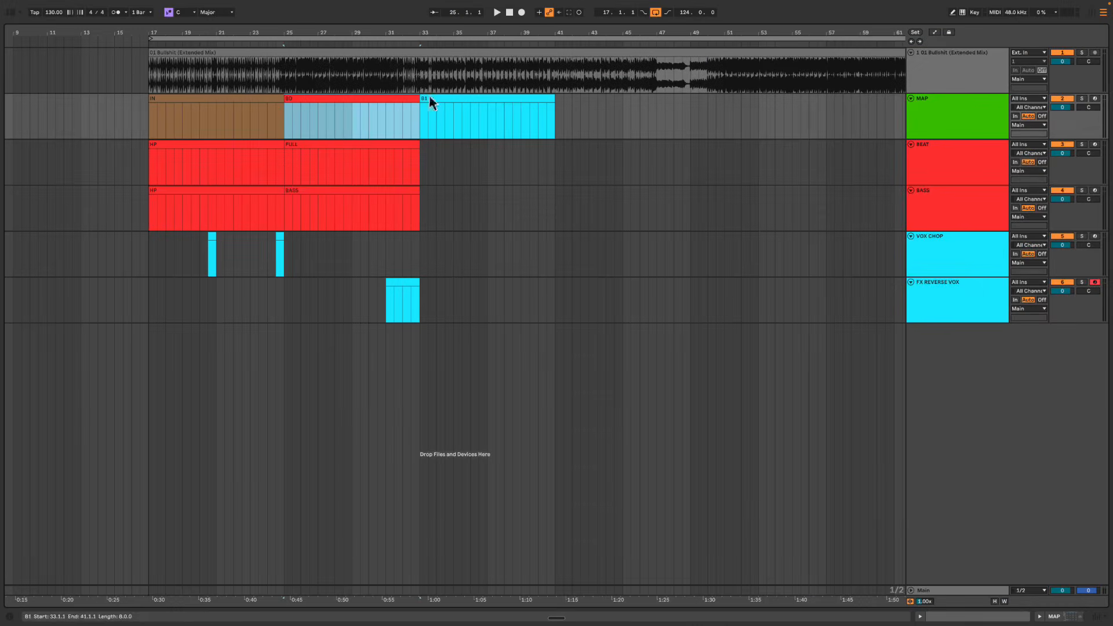
Play the track in Ableton Live from bar 27 in the bass drop, then highlight the B1 clip on the MAP track
click(331, 108)
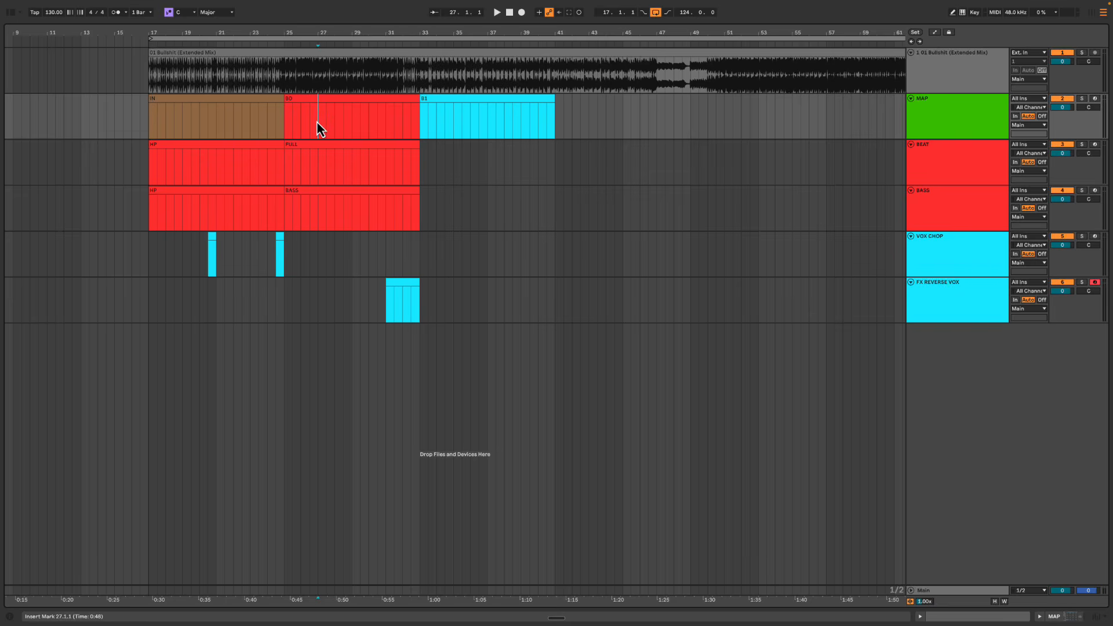
key(space)
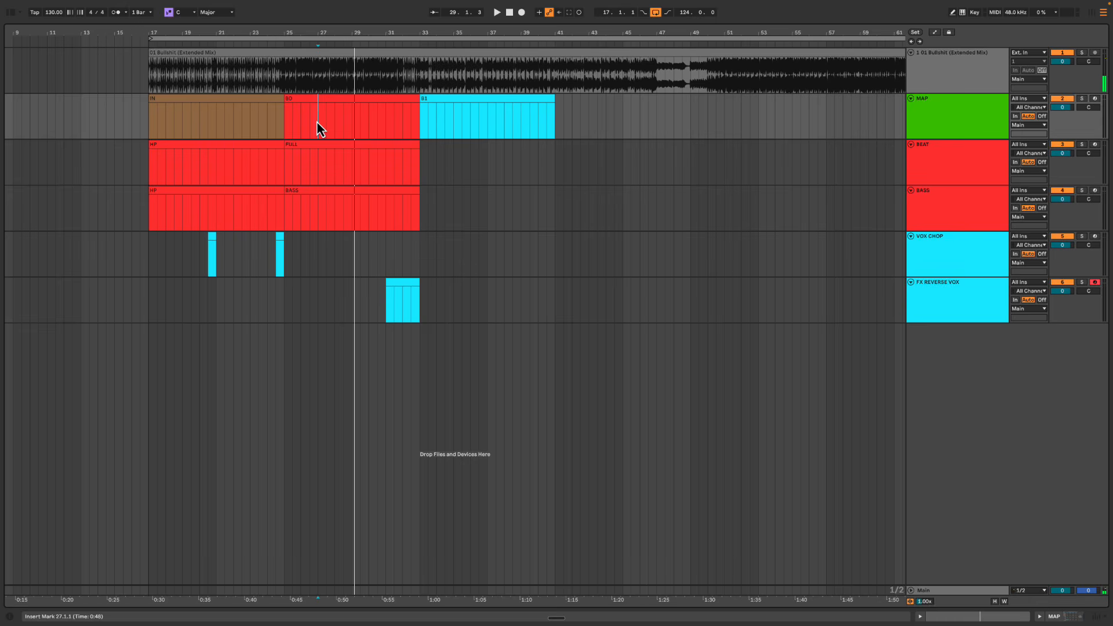
drag(421, 121, 551, 134)
key(ctrl+Right)
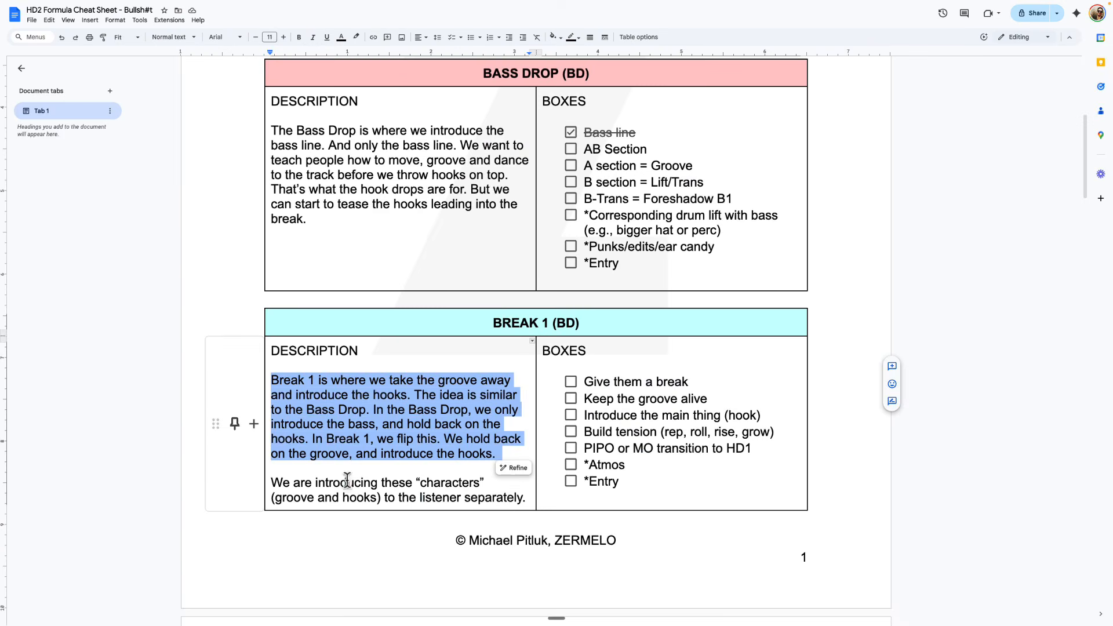
Reread the cheat sheet, highlighting why the bass drop teaches the groove first and how Break 1 flips this
click(480, 394)
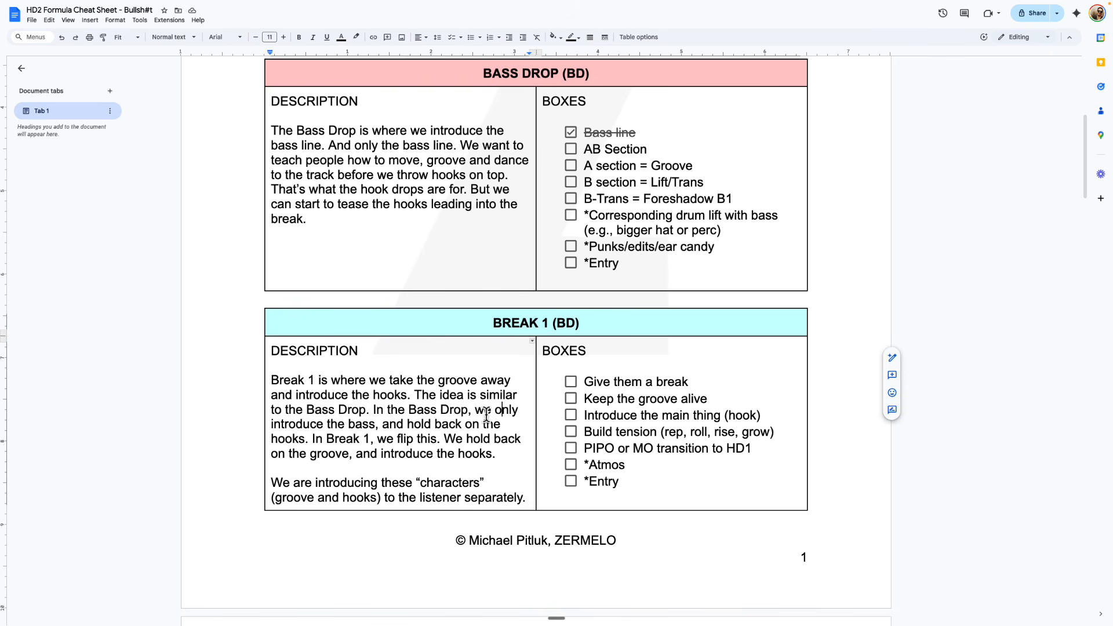
scroll(328, 434, down, 1)
click(328, 422)
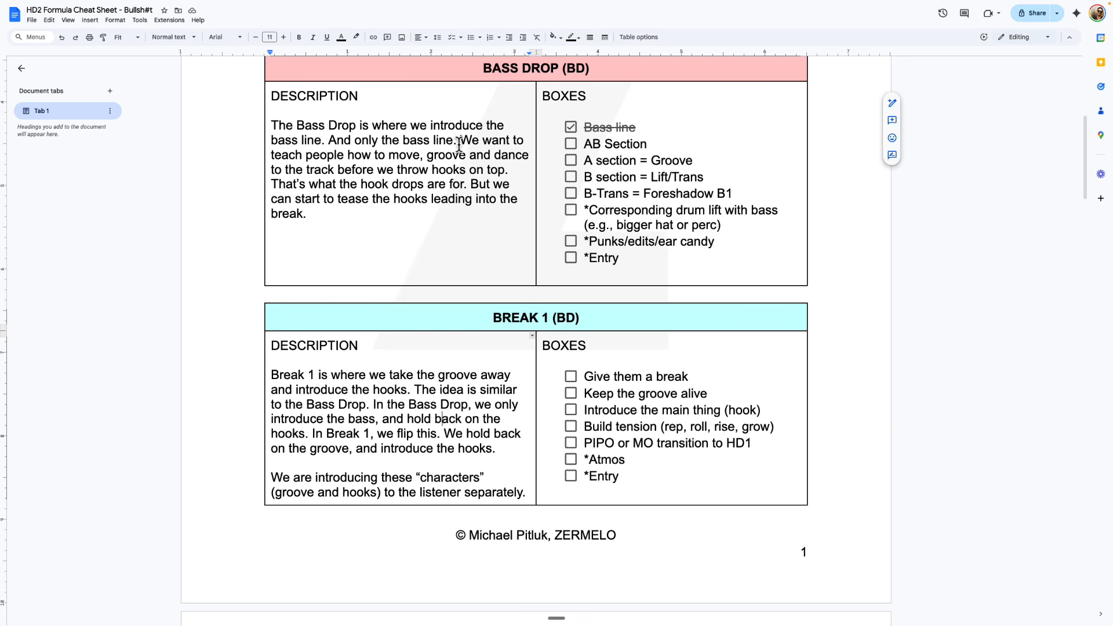
drag(460, 142, 512, 169)
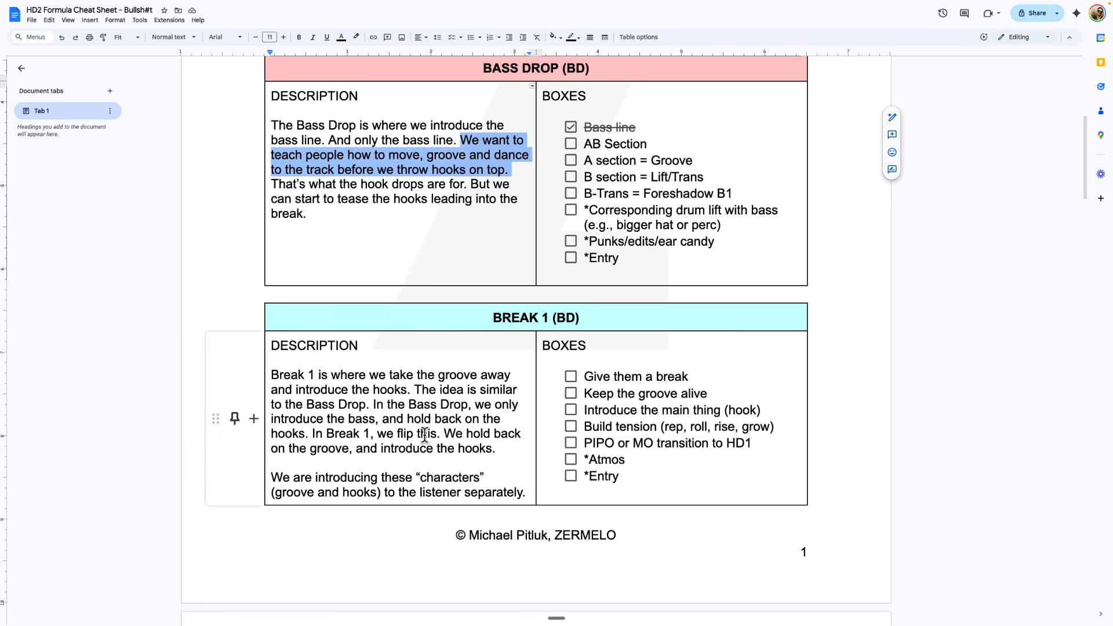
click(312, 433)
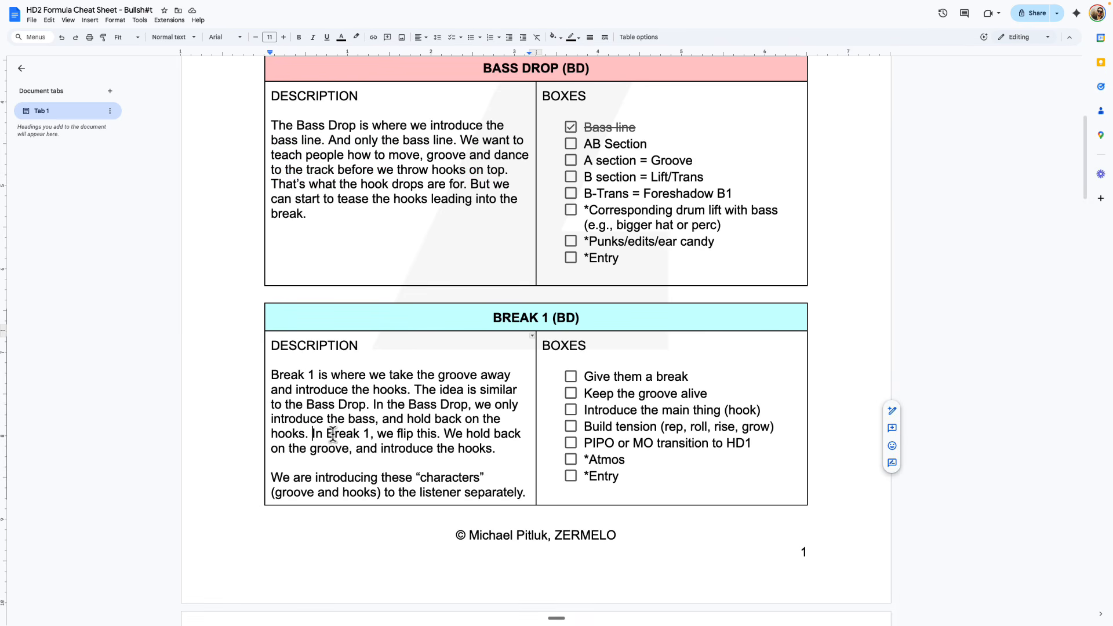
drag(332, 434, 503, 448)
click(446, 430)
Switch to Ableton Live and listen to the start of Break 1 from bar 33
key(ctrl+Left)
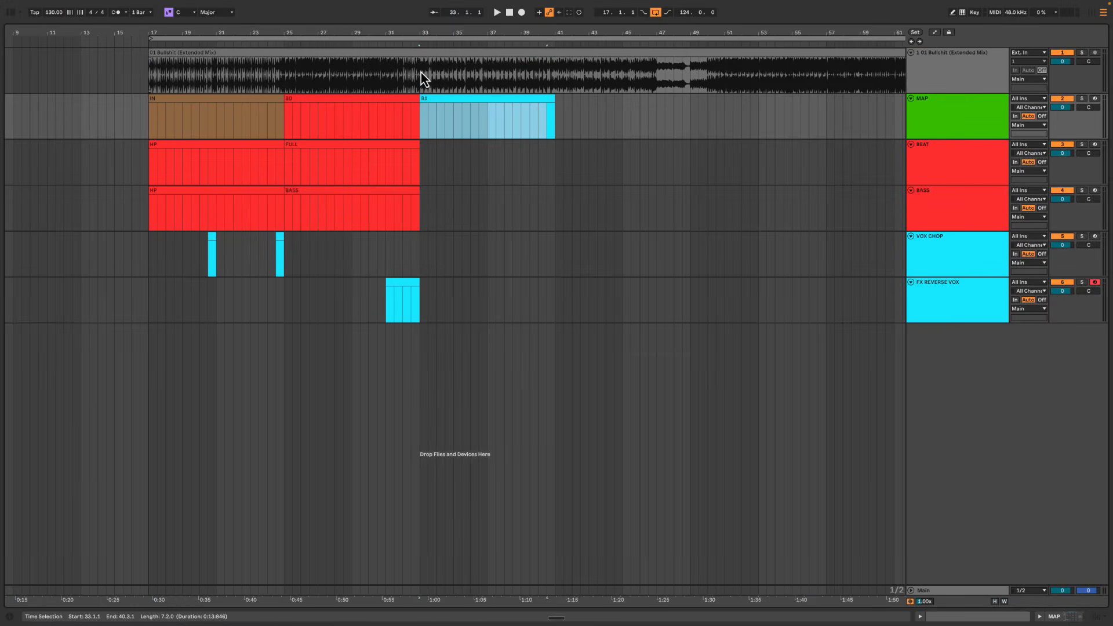
click(419, 79)
key(space)
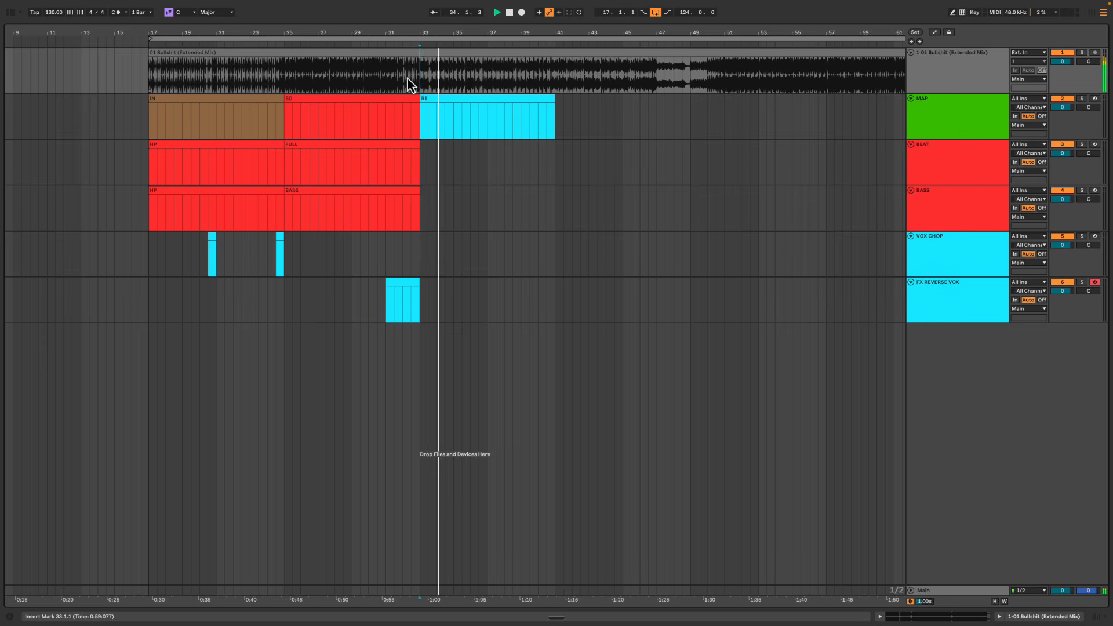
key(space)
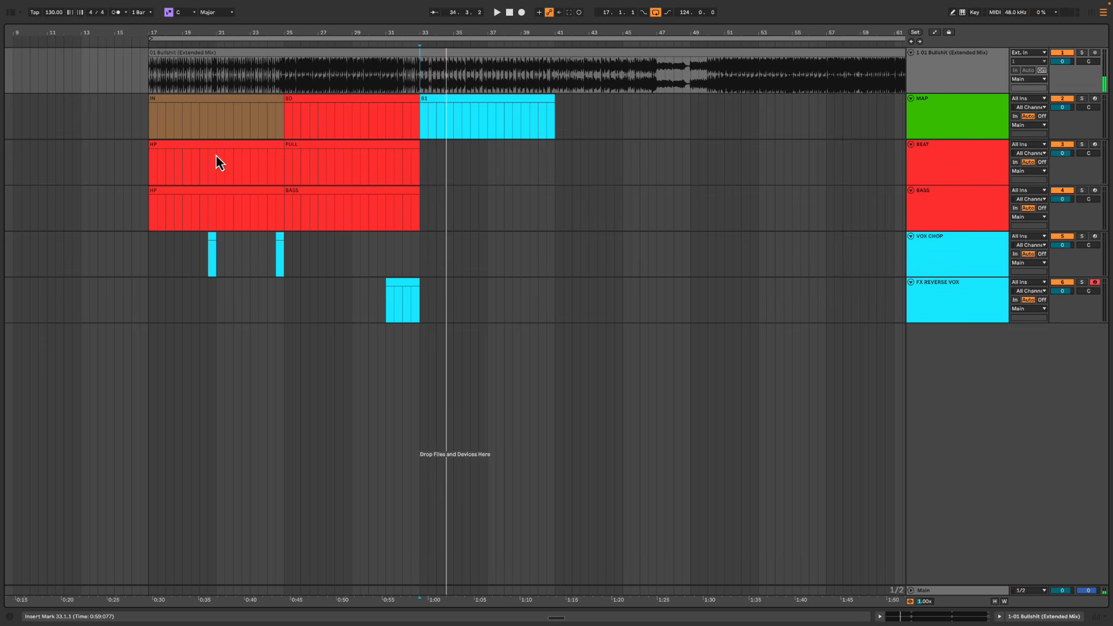
Copy the intro's HP clips on the BEAT and BASS tracks to bar 33 under the B1 section
drag(209, 149, 479, 171)
drag(220, 202, 479, 216)
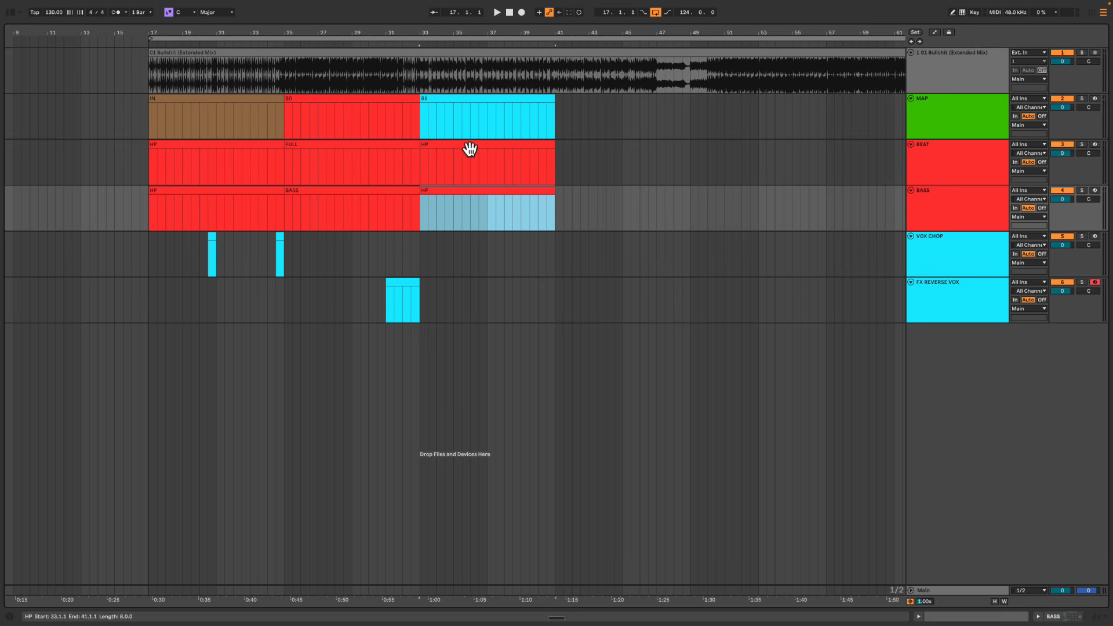
click(470, 149)
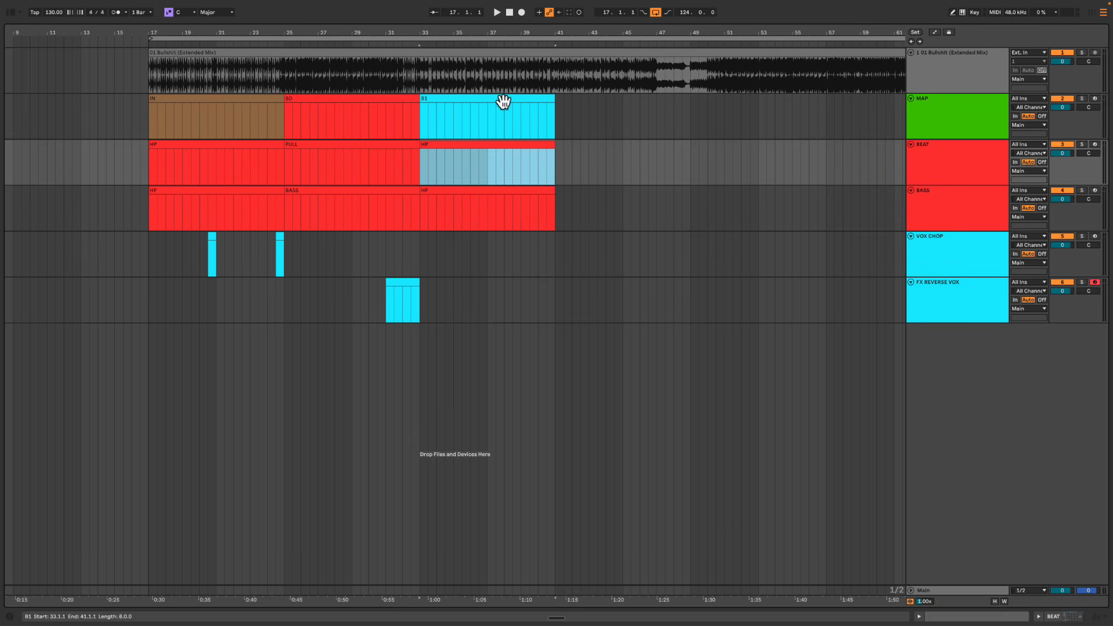
Rename the BEAT track as DRUMS
drag(487, 35, 430, 31)
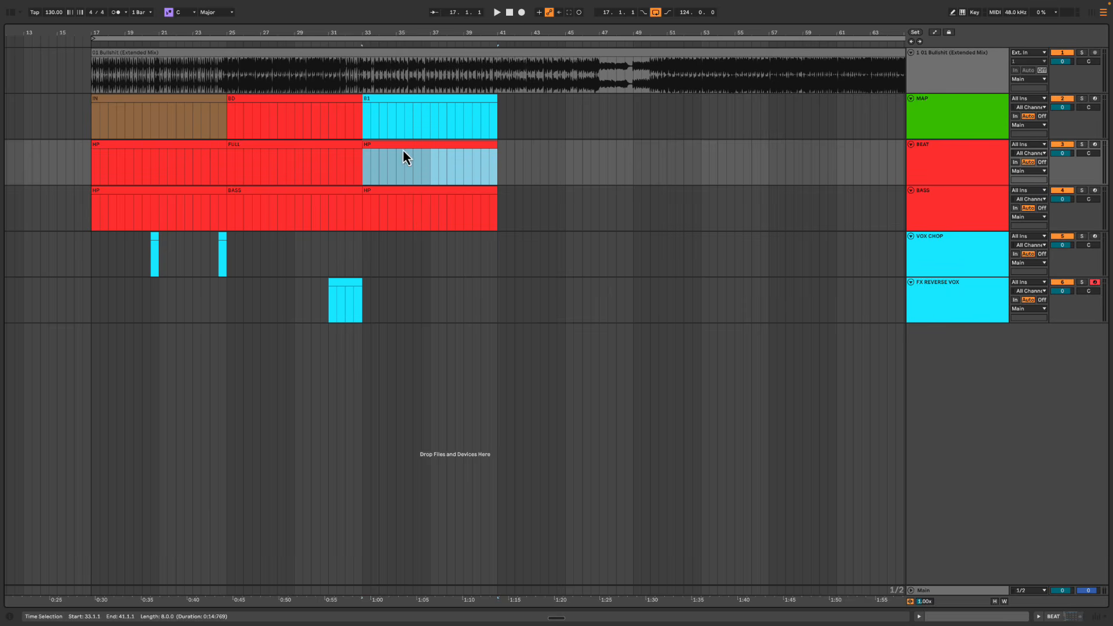
click(401, 199)
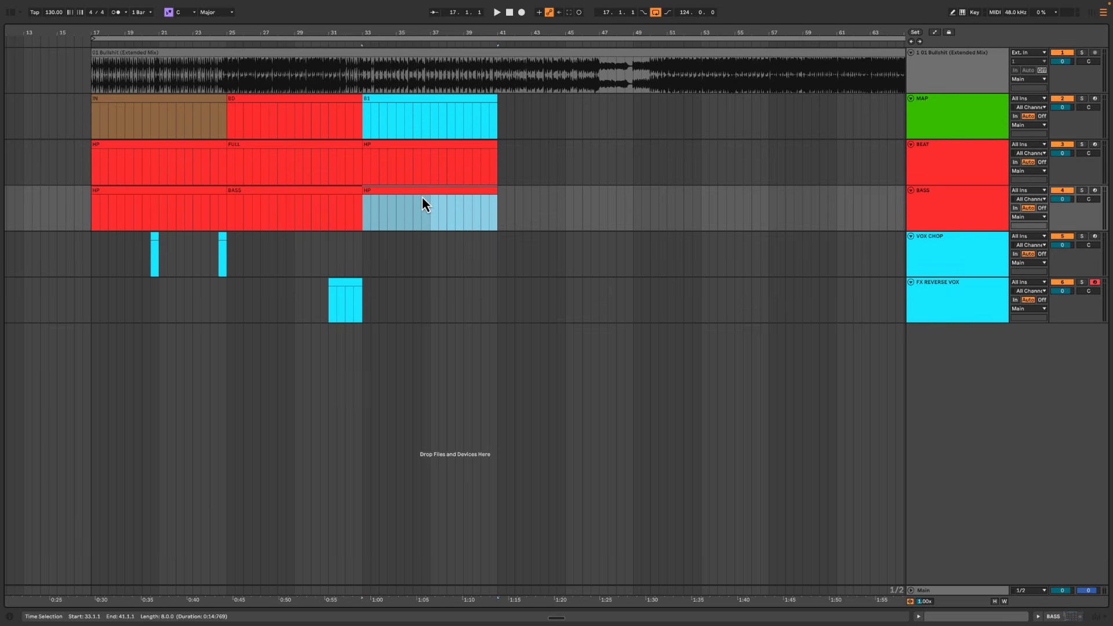
click(958, 159)
key(super+r)
text(DR)
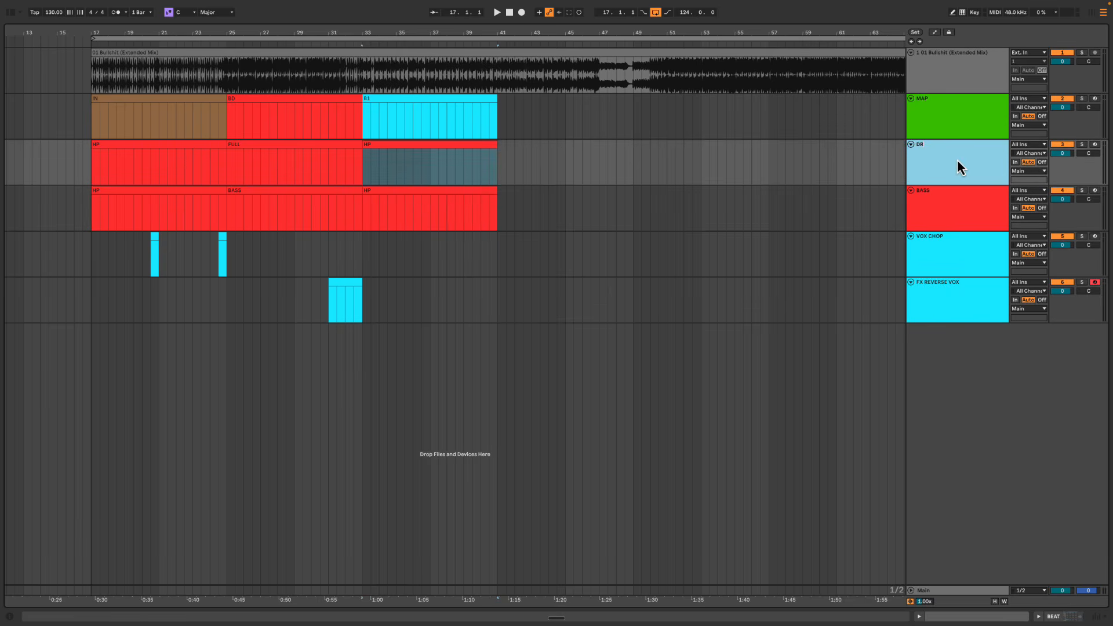
text(UMS)
key(Return)
click(429, 105)
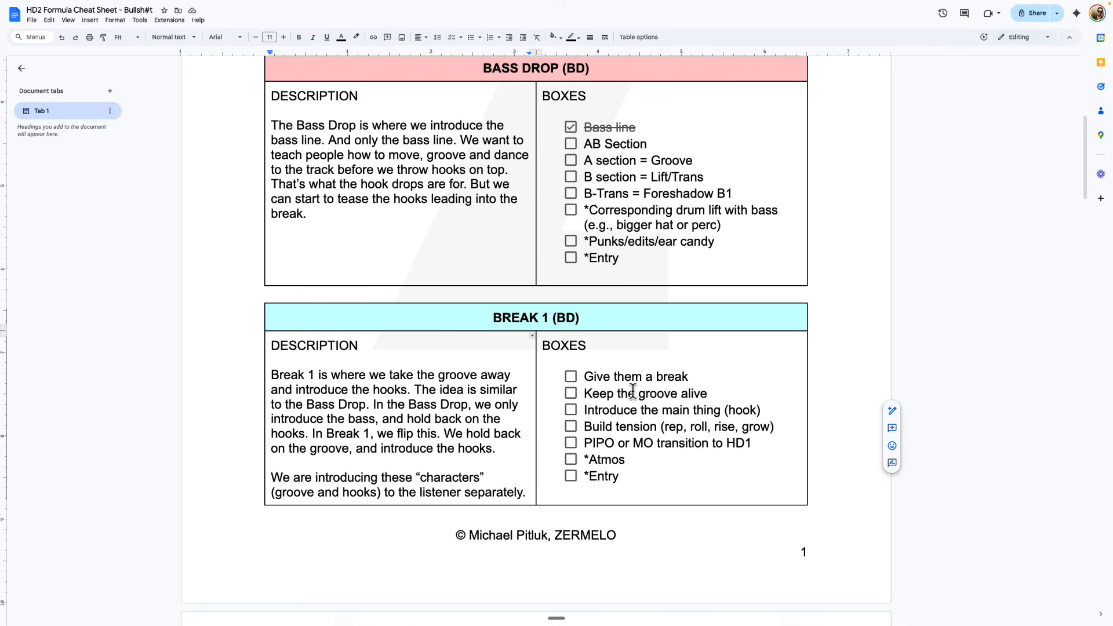
Tick off "Give them a break" in the BREAK 1 boxes of the cheat sheet
triple_click(637, 380)
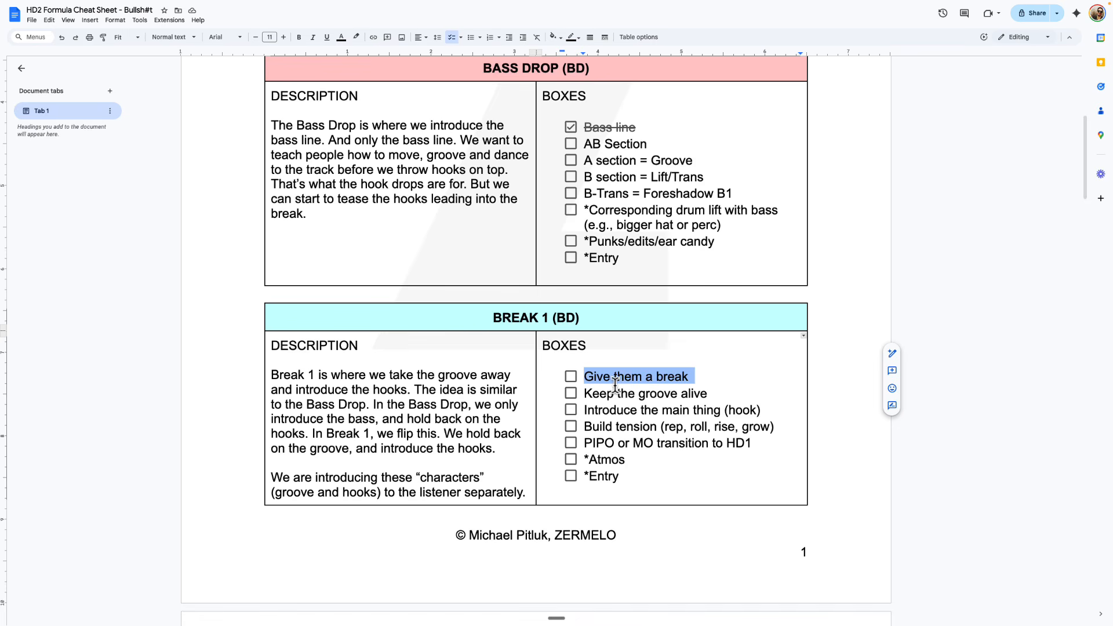
double_click(604, 377)
click(599, 376)
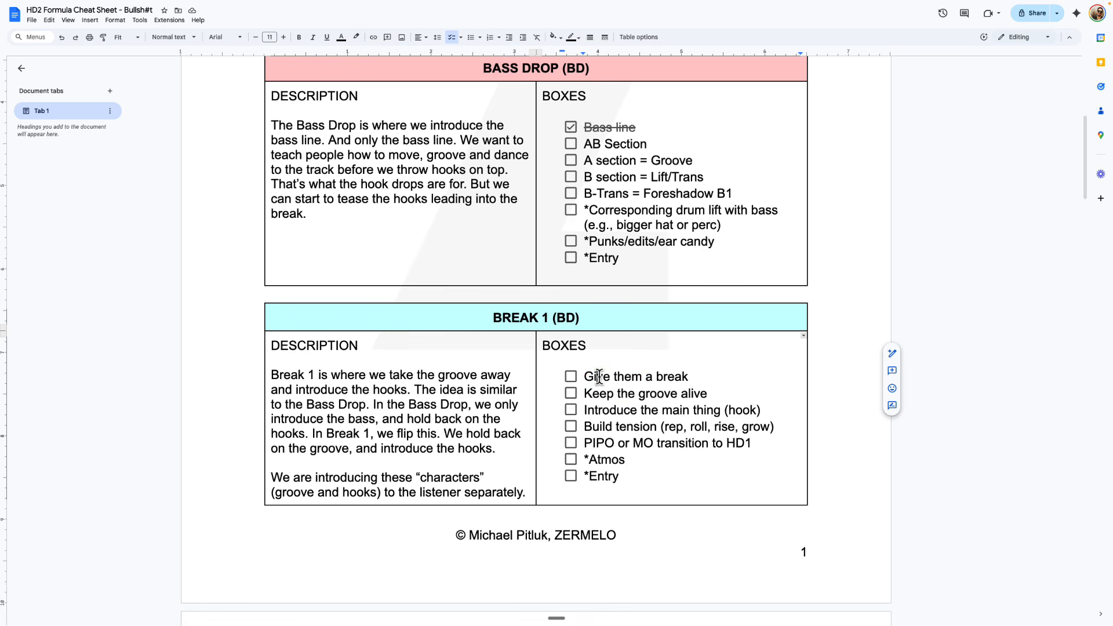
triple_click(593, 376)
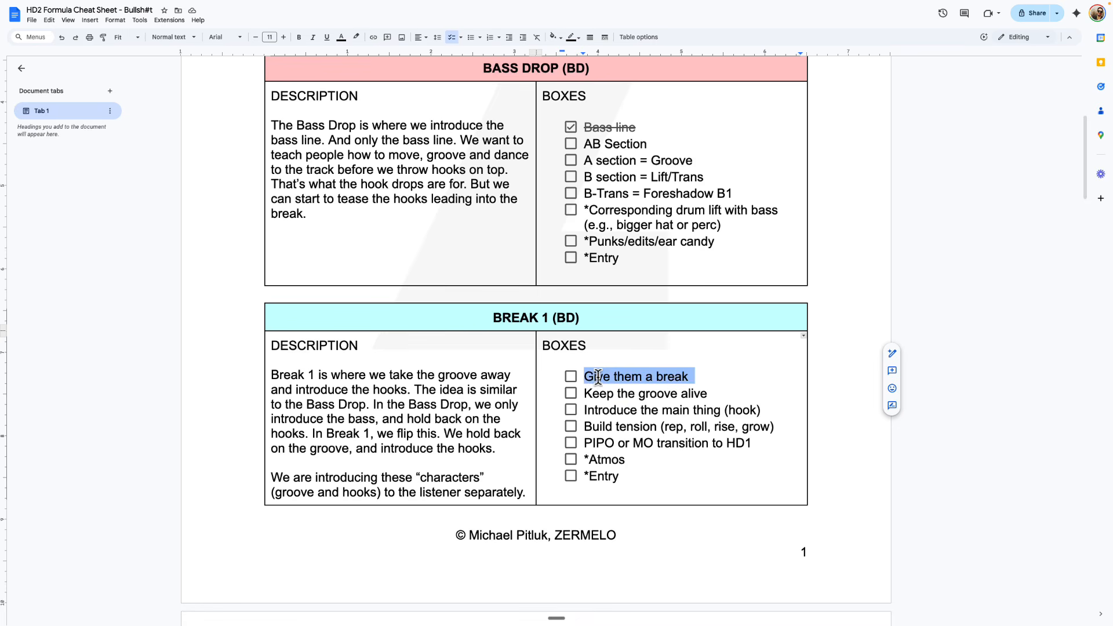
click(571, 377)
click(718, 391)
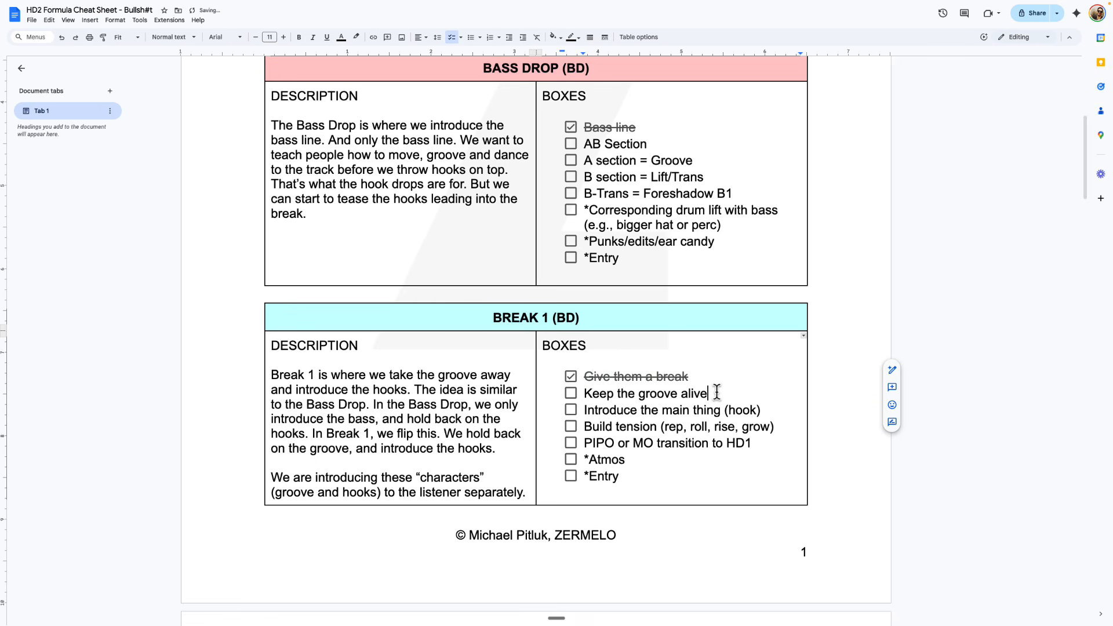
triple_click(594, 377)
click(653, 377)
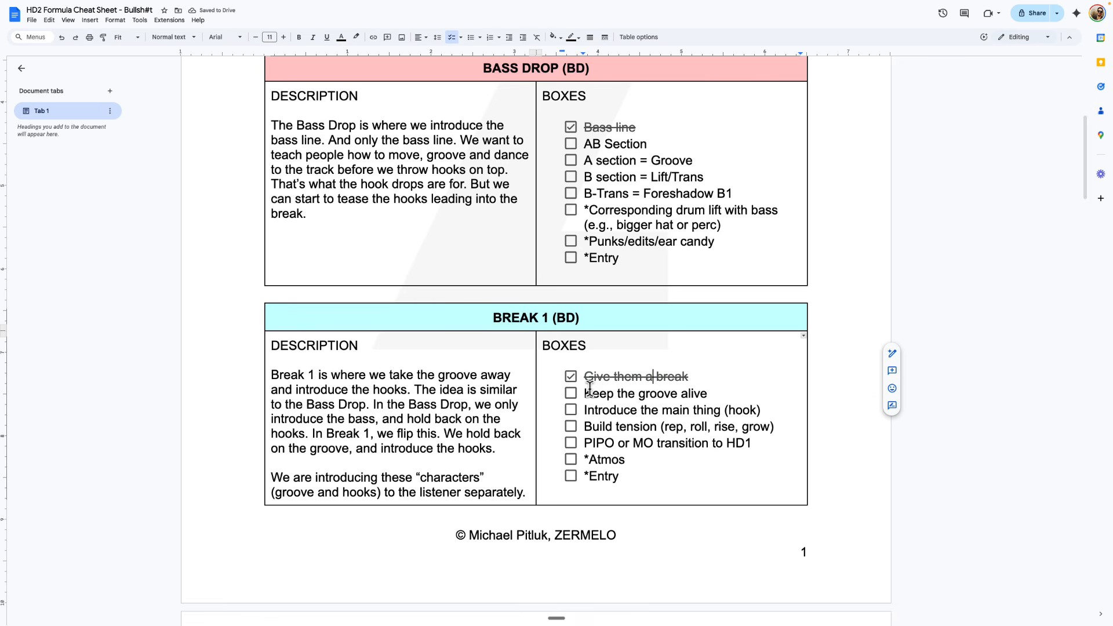
Check "Keep the groove alive" against the Ableton arrangement, examining the waveform, drum and bass clips in Break 1 from bar 33
drag(586, 392, 710, 394)
click(711, 394)
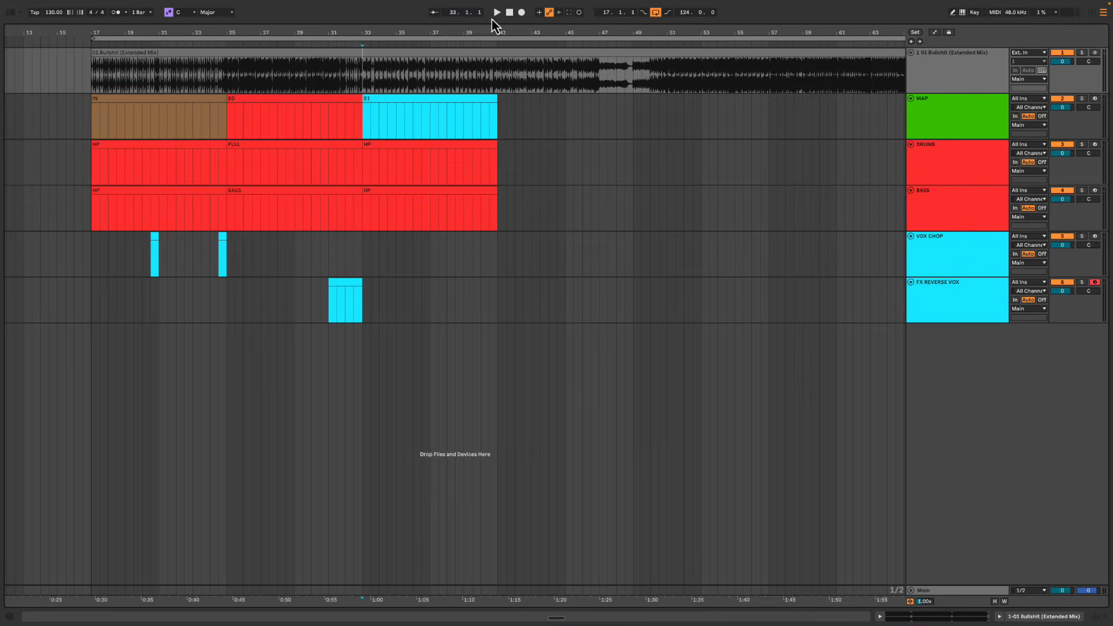
mouse_move(532, 34)
mouse_down()
mouse_move(531, 5)
mouse_move(532, 23)
mouse_up()
drag(521, 77, 728, 87)
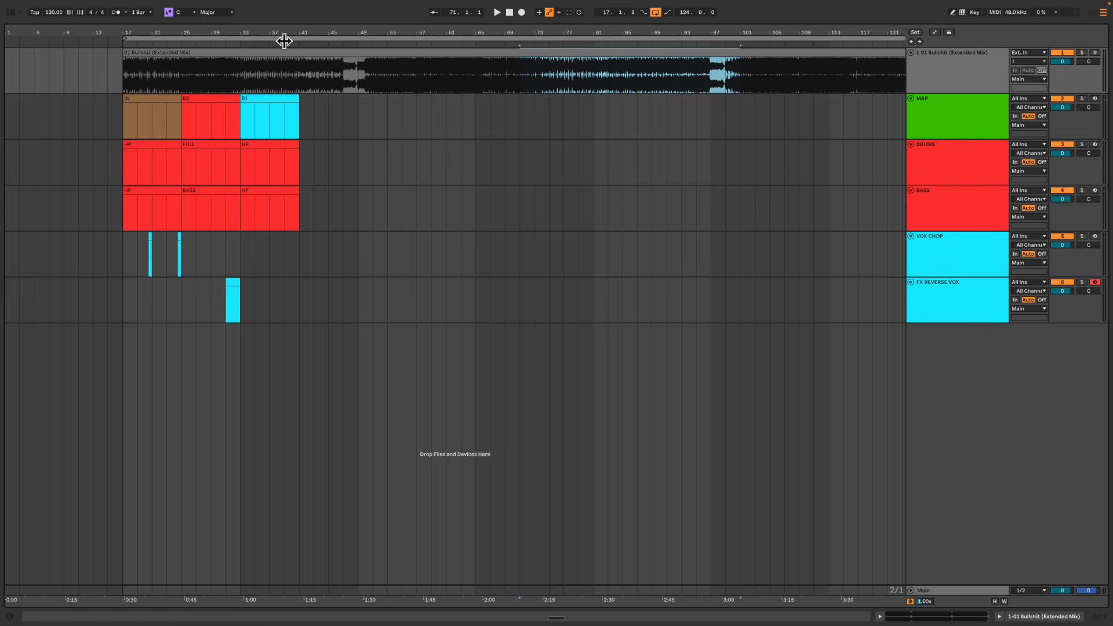
drag(272, 30, 404, 32)
drag(315, 75, 514, 76)
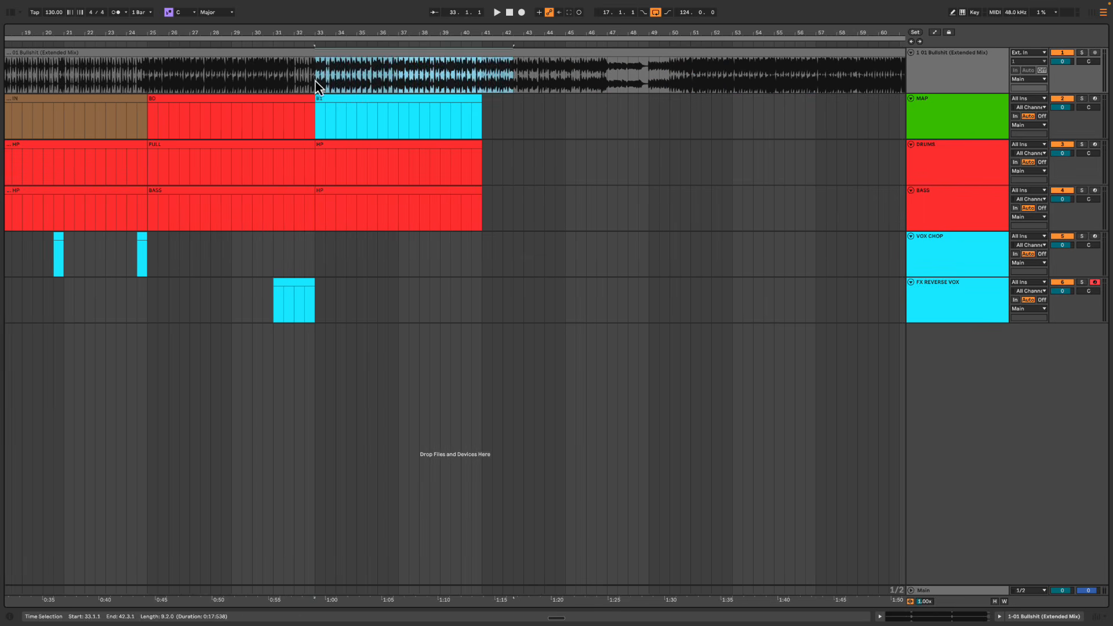
click(321, 77)
drag(322, 164, 480, 208)
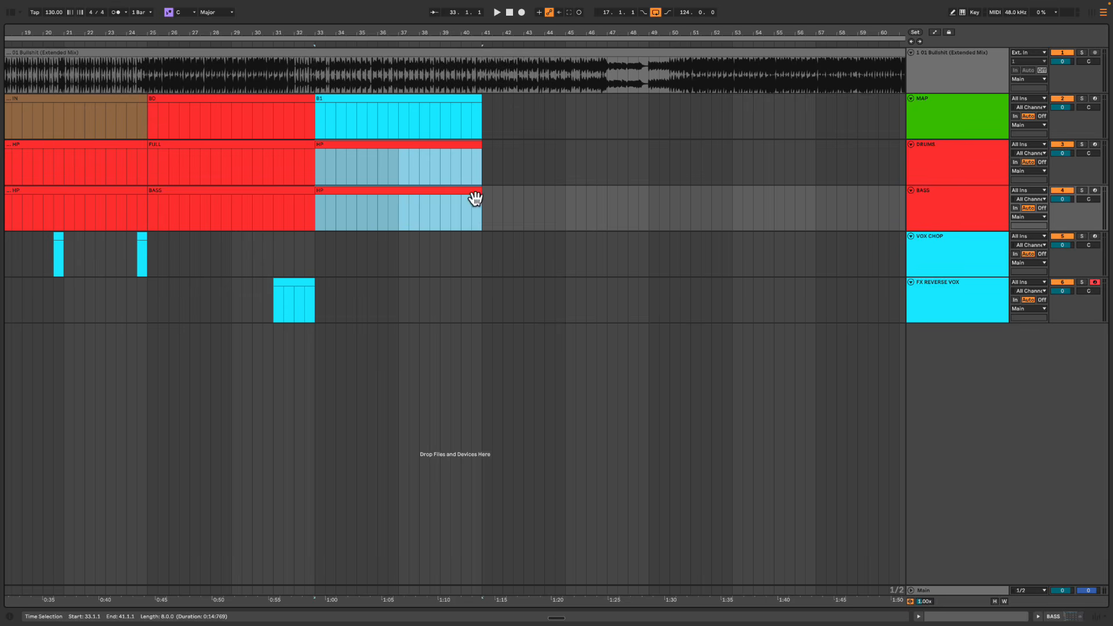
drag(326, 78, 478, 88)
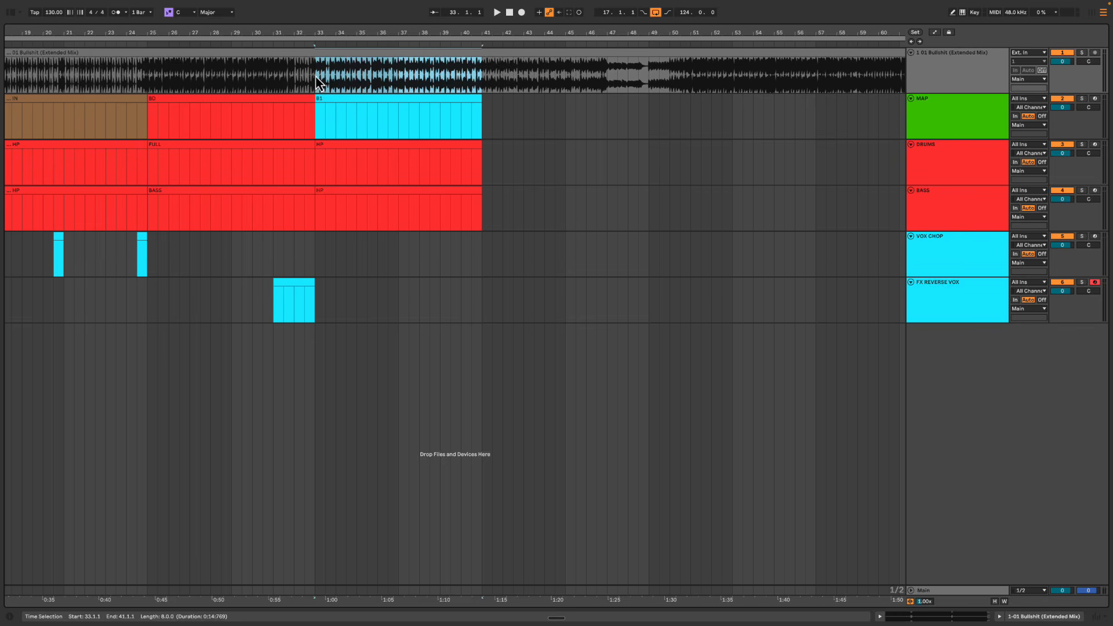
drag(317, 77, 501, 214)
Switch back to the cheat sheet and tick off "Keep the groove alive" in the BREAK 1 boxes
key(ctrl+Right)
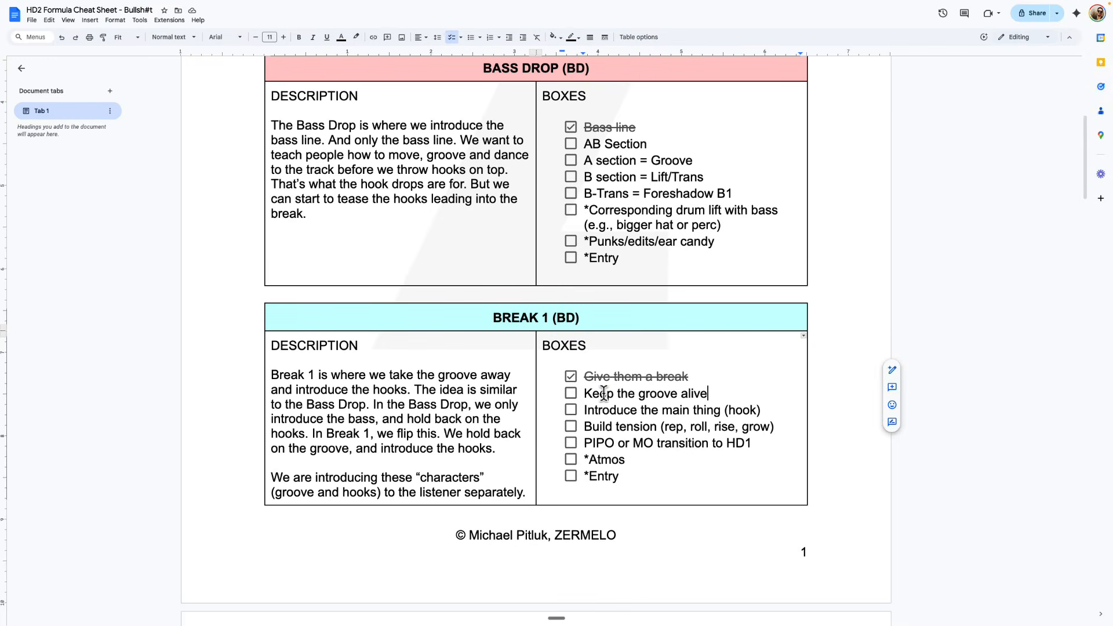
click(571, 393)
scroll(721, 391, down, 1)
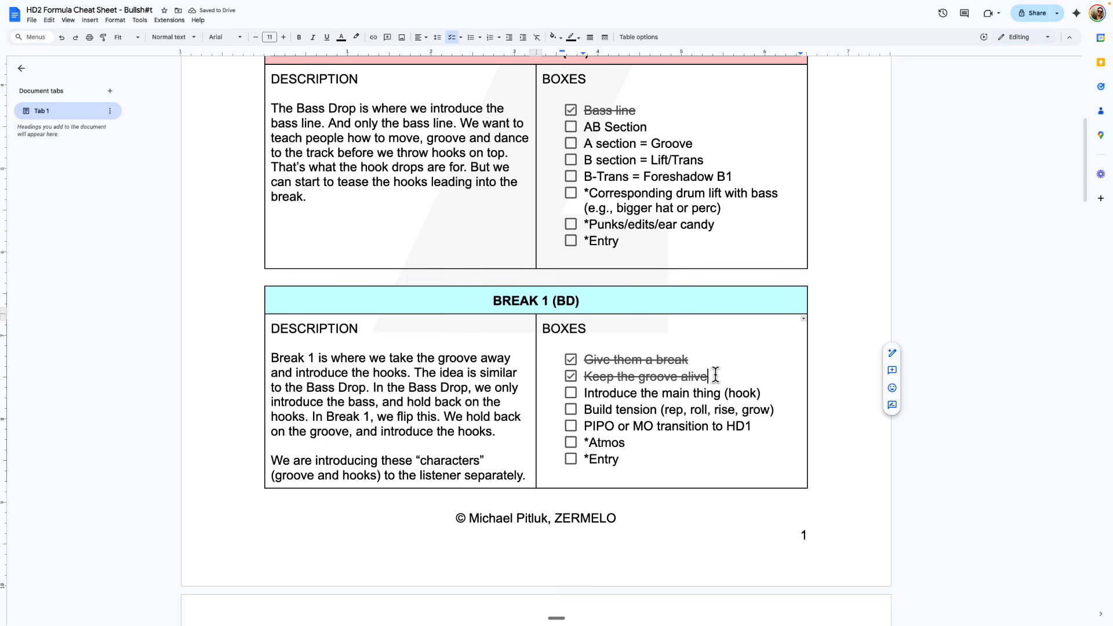
drag(711, 379, 584, 361)
click(750, 369)
Highlight "Introduce the main thing (hook)" in the BREAK 1 boxes and return to the Ableton Live arrangement
triple_click(618, 394)
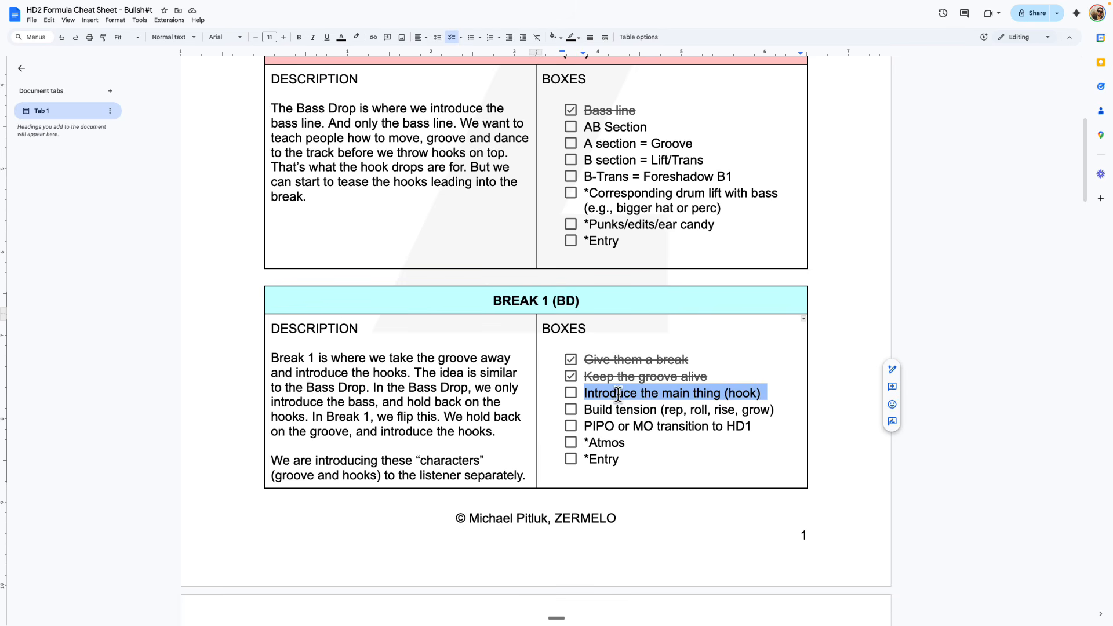
double_click(619, 394)
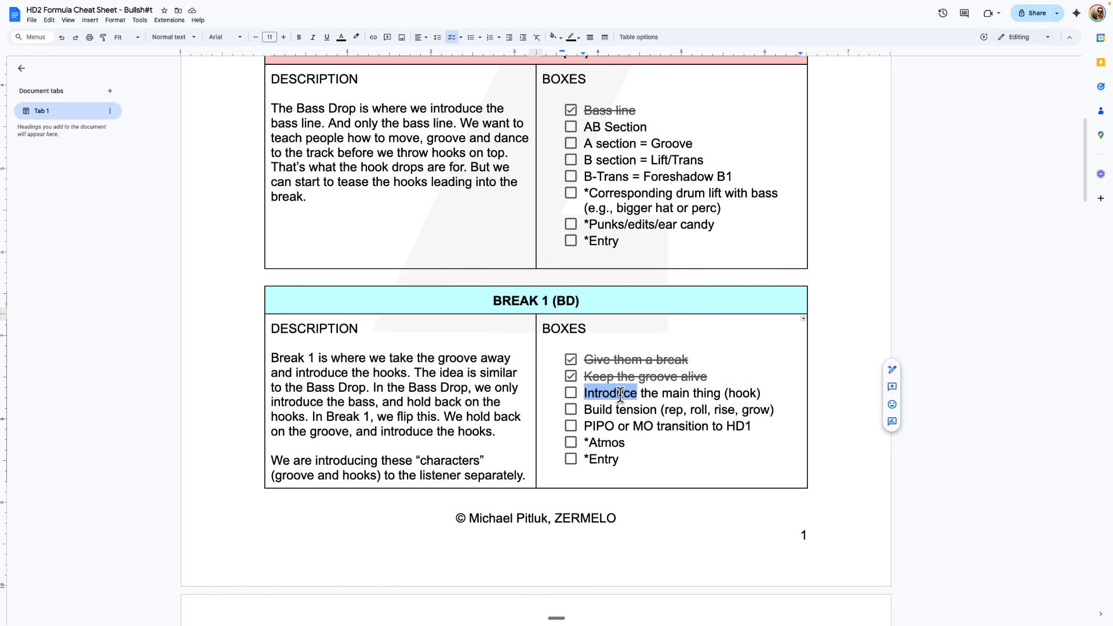
triple_click(670, 394)
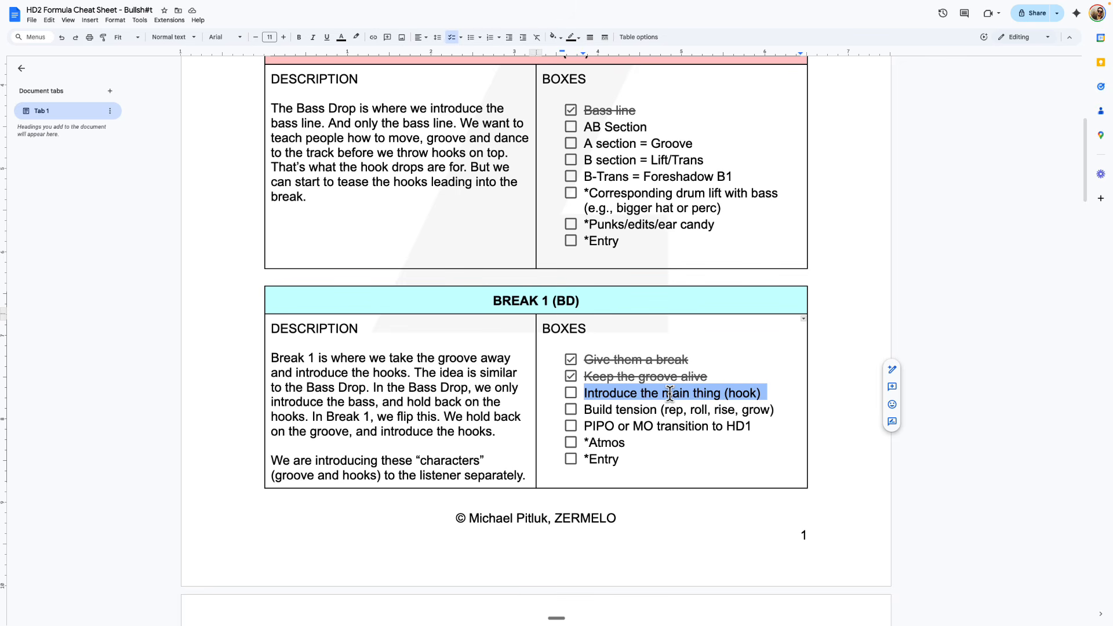
key(super+Tab)
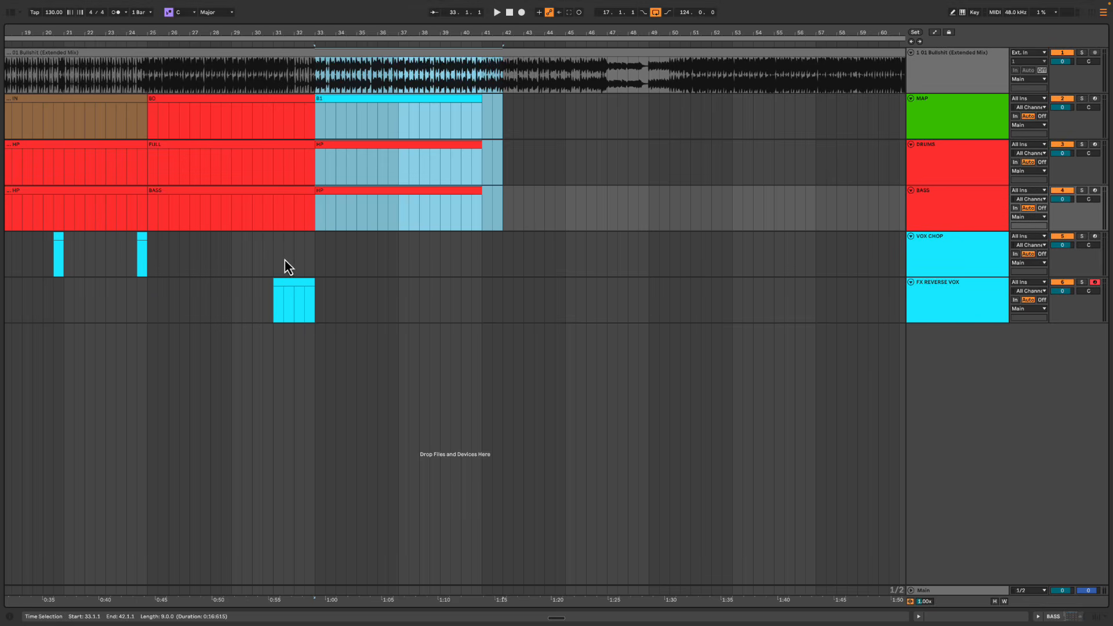
Play the reference track from bar 31 to hear the lead-in to Break 1
click(275, 250)
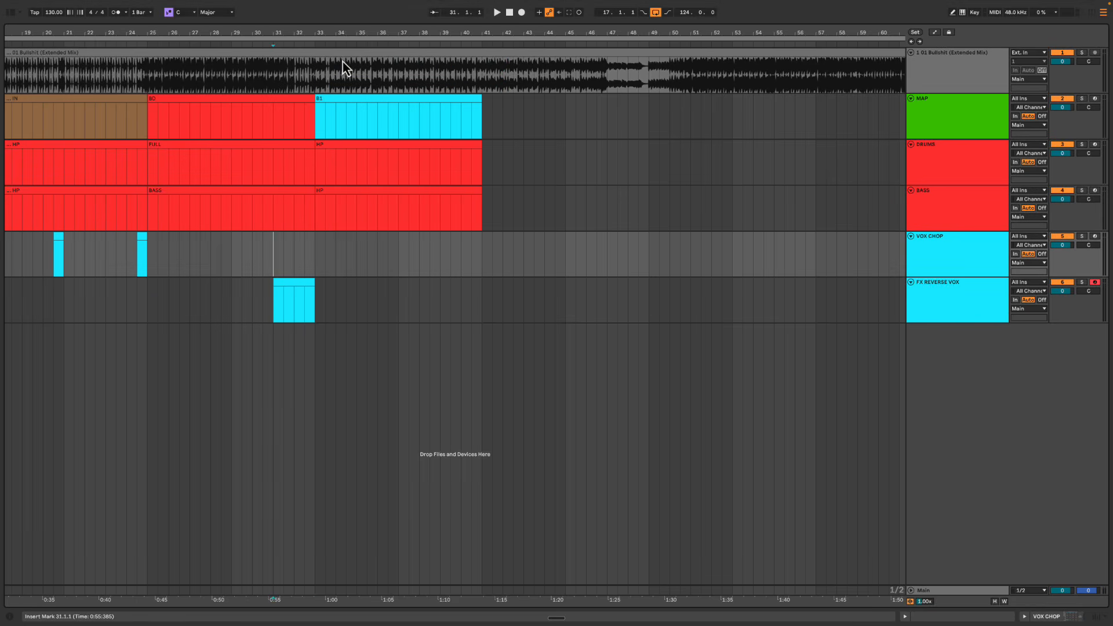
drag(267, 305, 336, 307)
drag(314, 258, 481, 269)
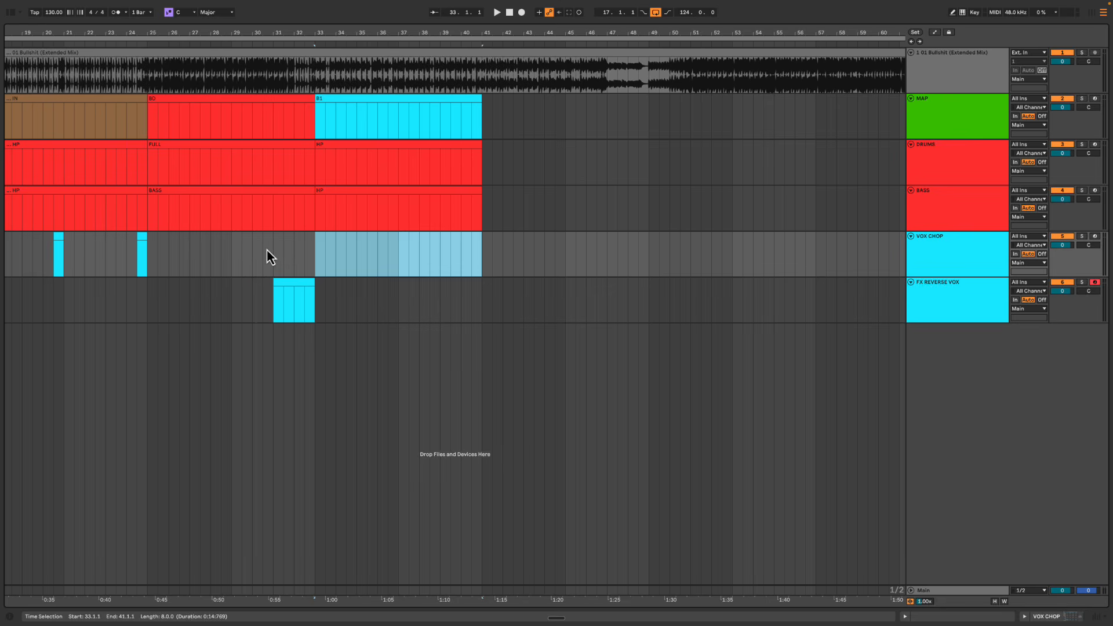
click(267, 251)
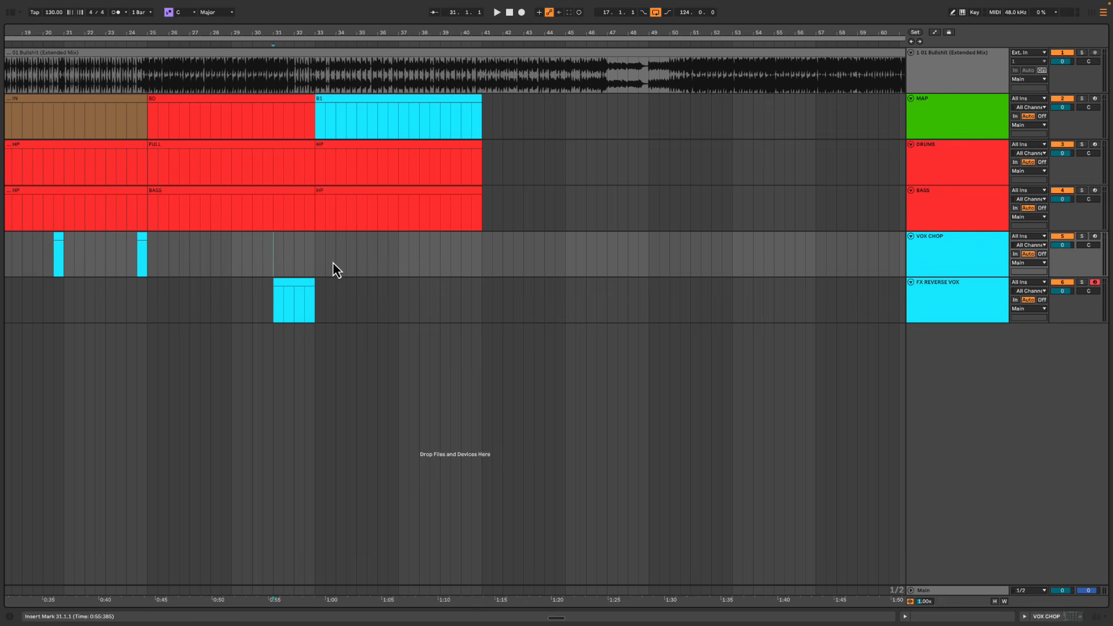
key(space)
Insert a MIDI track below VOX CHOP, name it VOCAL and colour it cyan
click(949, 246)
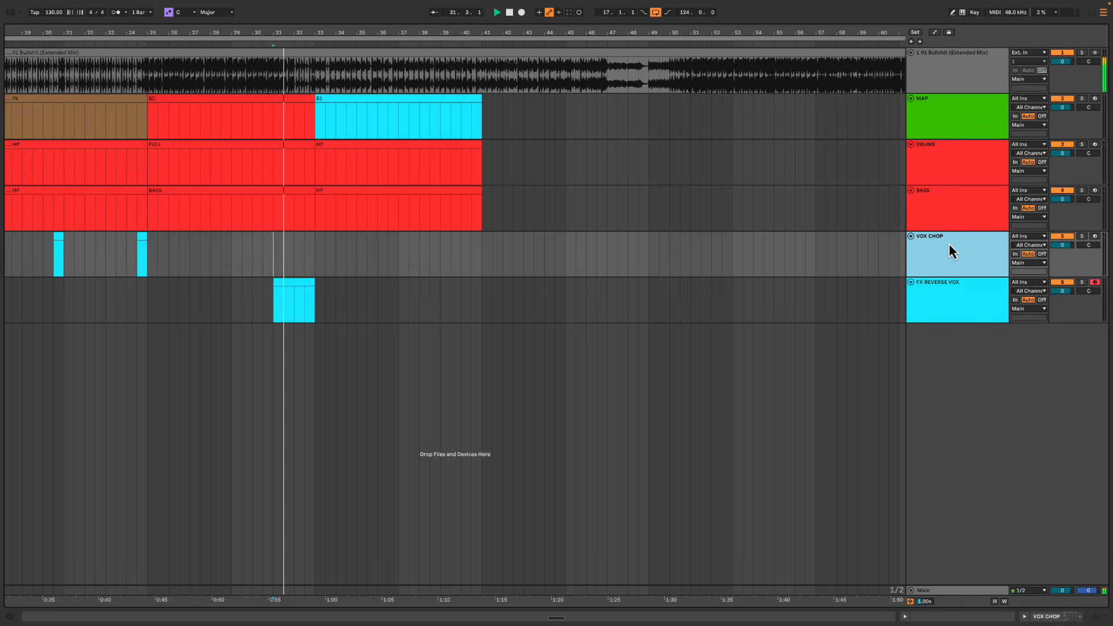
key(ctrl+shift+t)
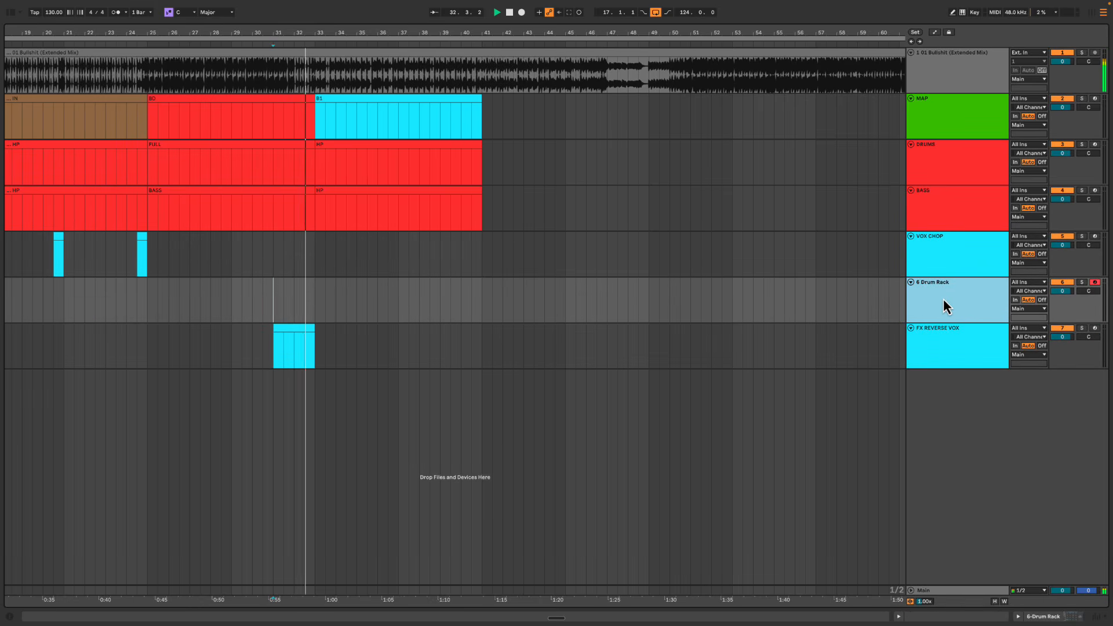
key(ctrl+r)
text(VOCAL)
key(Return)
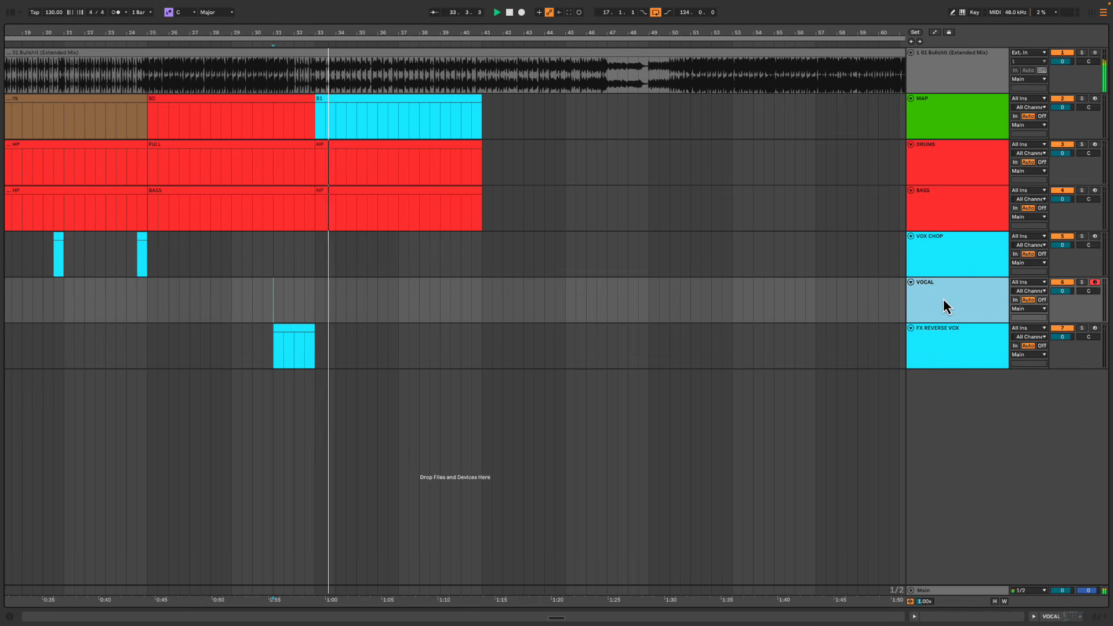
right_click(944, 299)
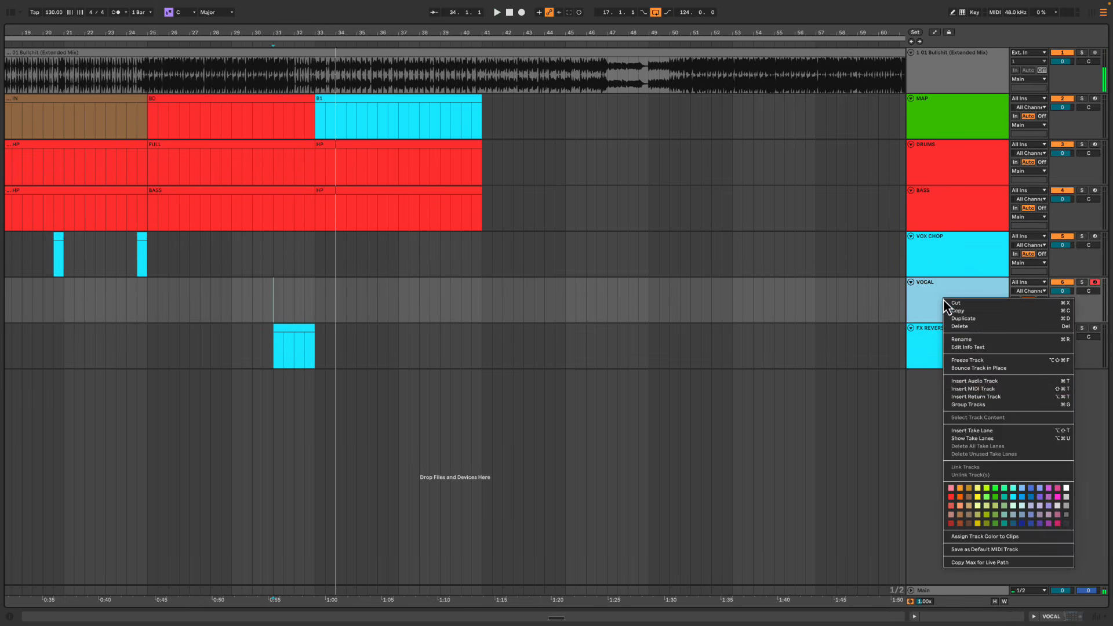
click(1020, 498)
Create an empty MIDI clip on the VOCAL track spanning Break 1, from bar 33 to bar 41
drag(314, 294, 476, 301)
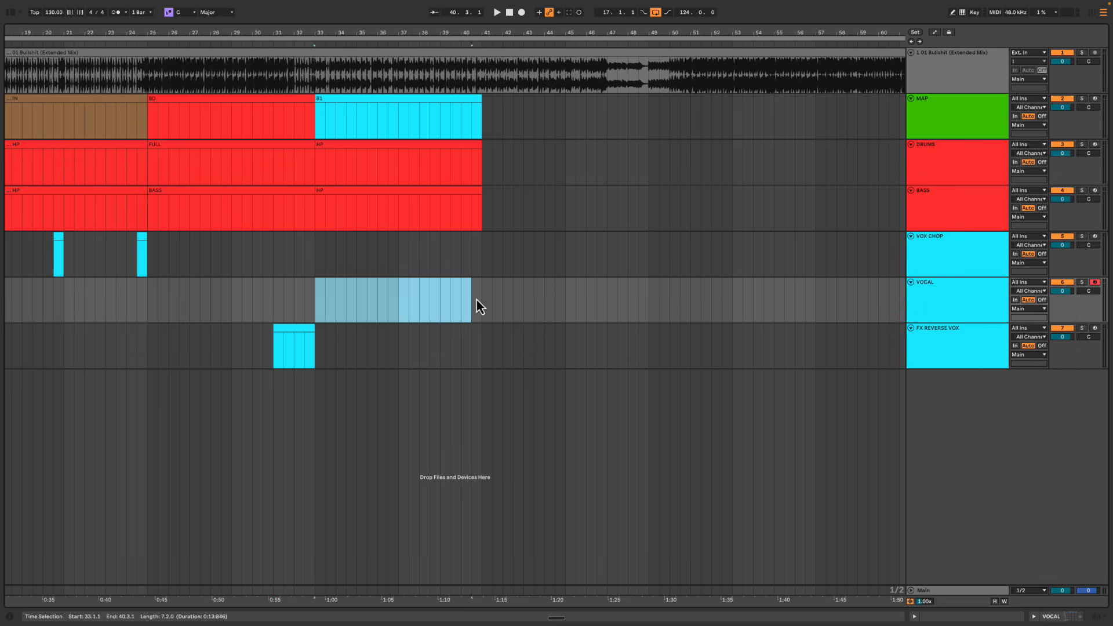
key(super+shift+m)
key(super+alt+l)
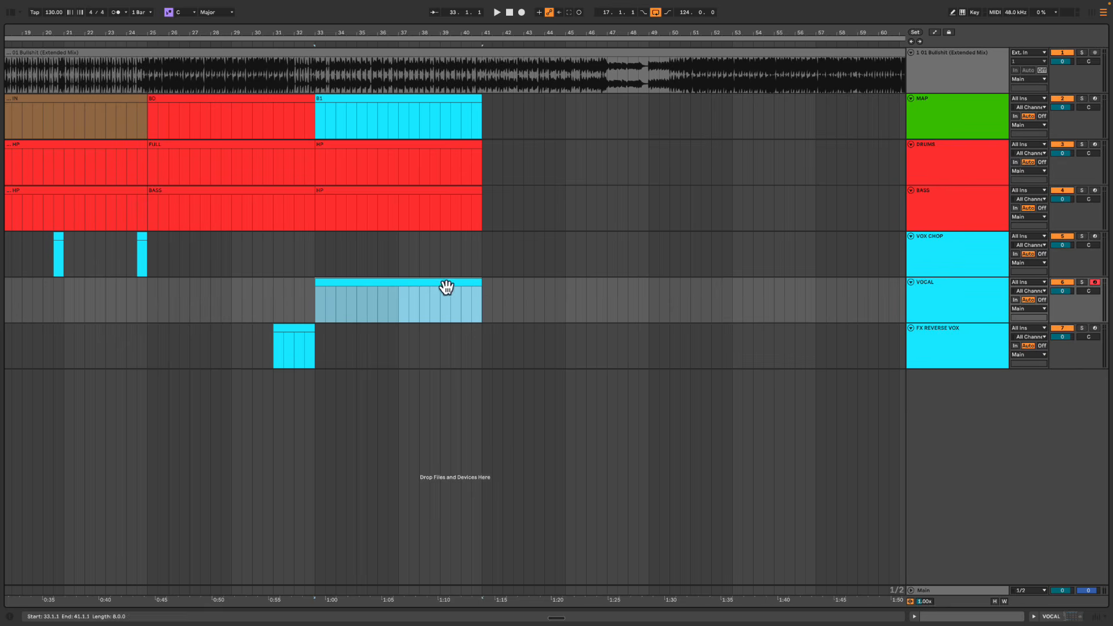
Play Break 1 from bar 33 and examine bars 33 to 41 for further elements to map
click(316, 263)
key(space)
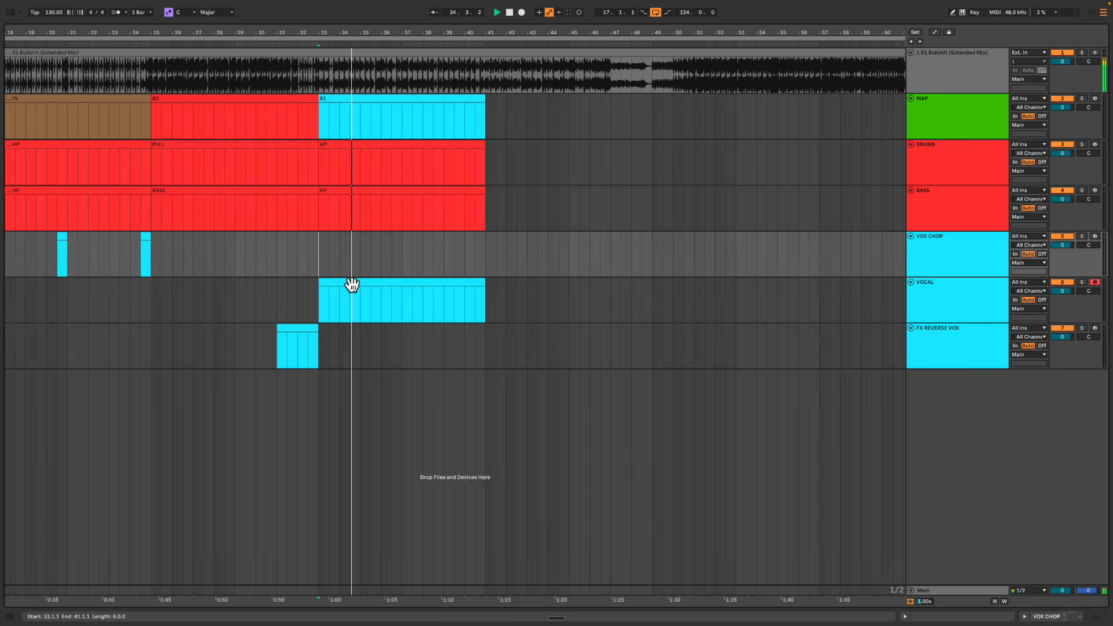
scroll(469, 60, left, 5)
drag(482, 33, 457, 31)
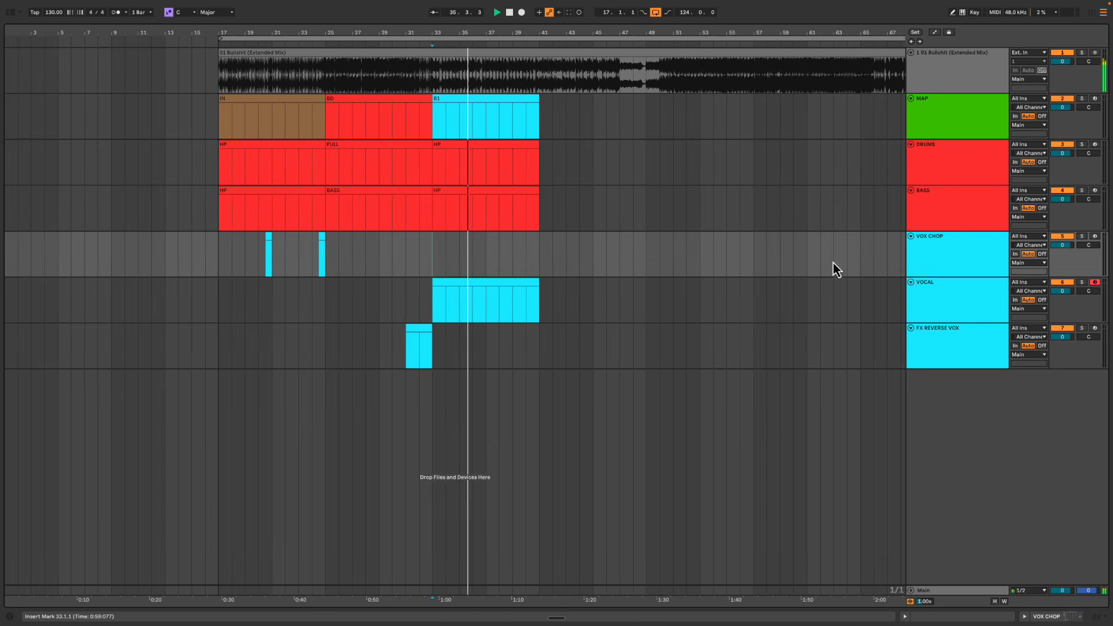
shift+click(537, 262)
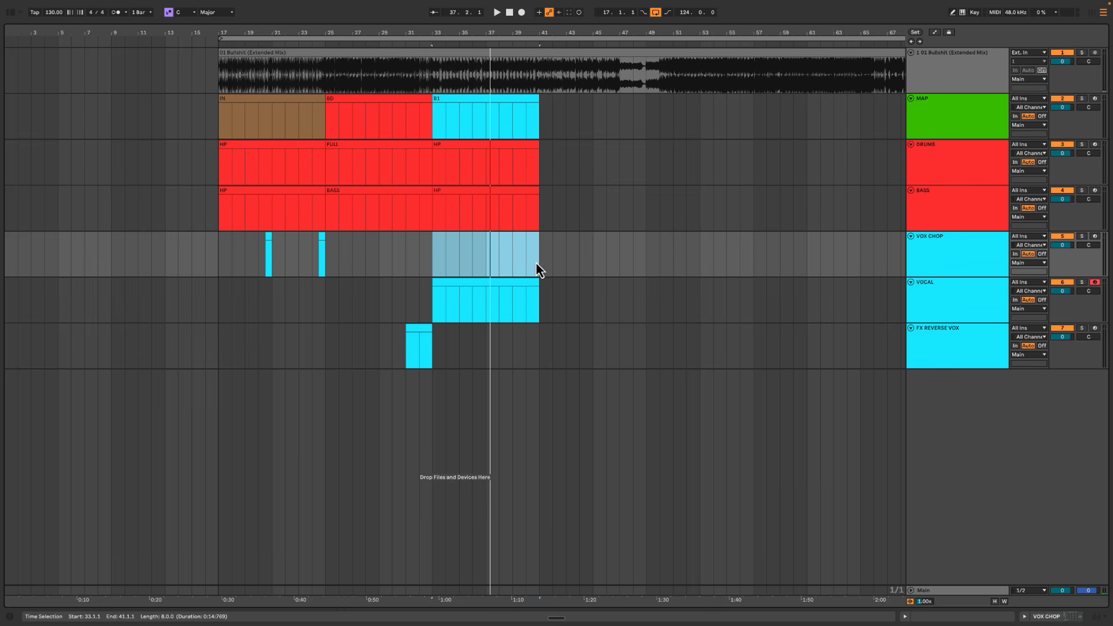
click(936, 219)
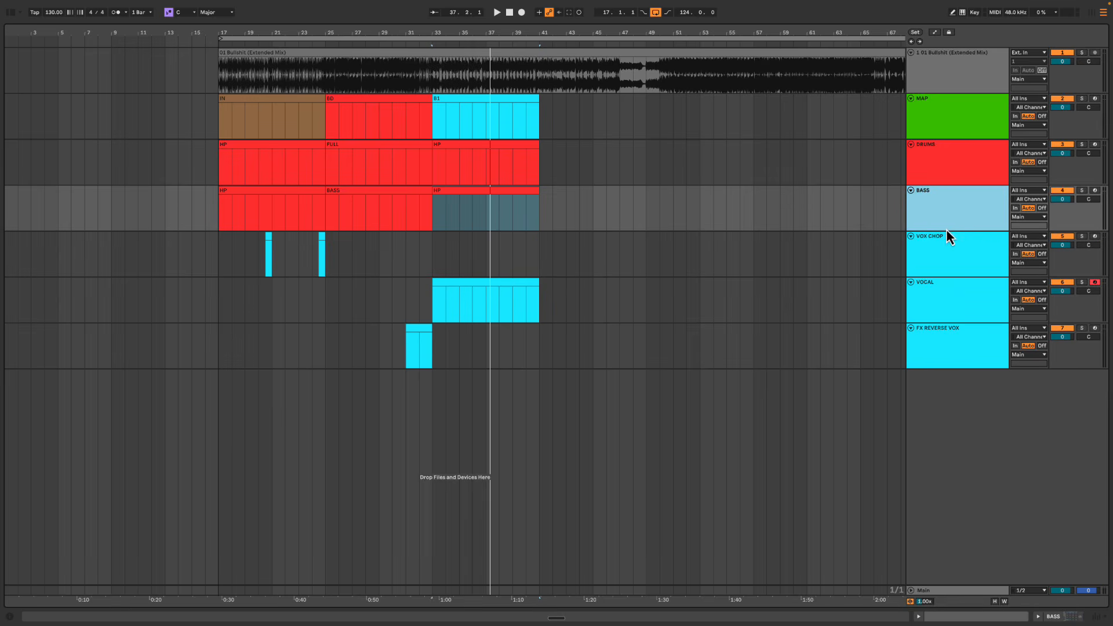
Recolour the FX REVERSE VOX track brown and assign the track colour to its clips
click(963, 359)
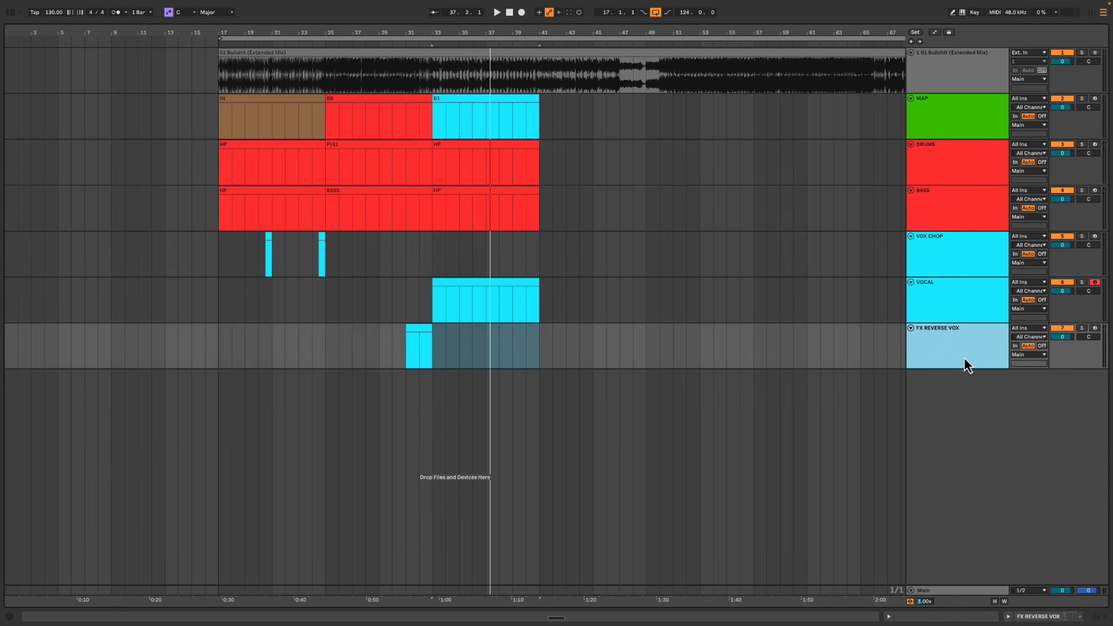
right_click(965, 357)
click(991, 283)
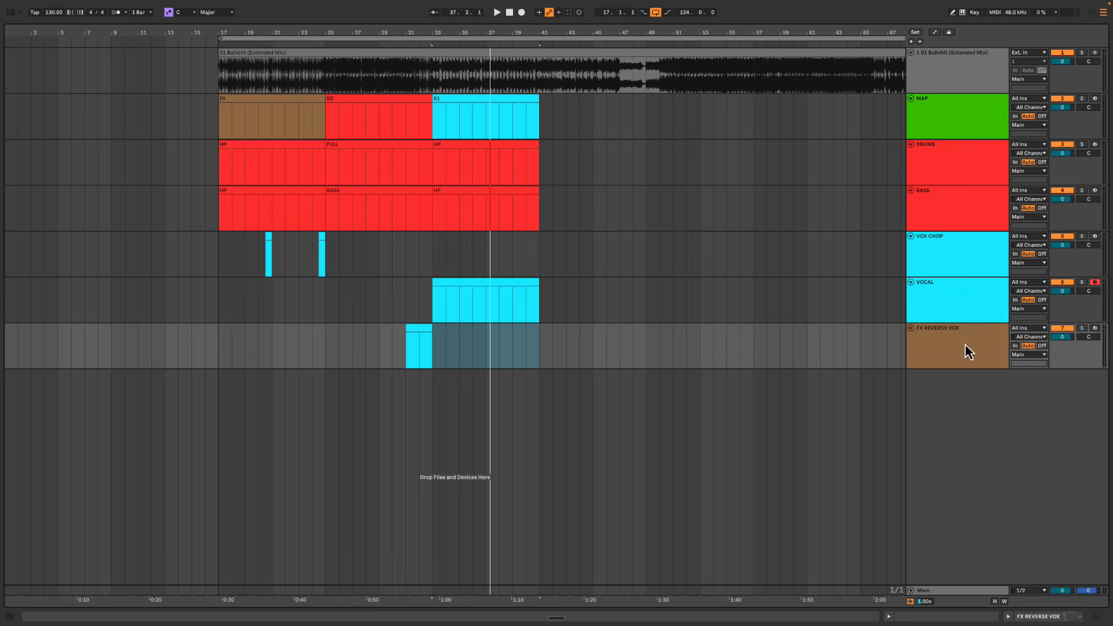
key(super+z)
right_click(965, 343)
click(1007, 582)
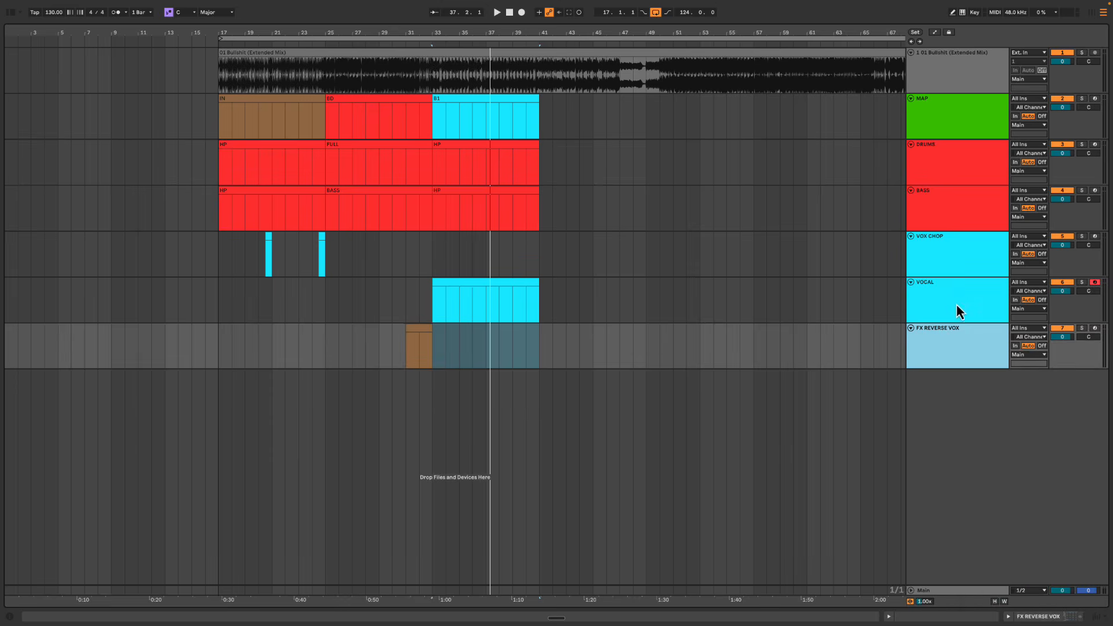
Insert a MIDI track below VOCAL, name it SYNTH WIDE BASS LAYER and colour it magenta
click(958, 300)
key(super+shift+t)
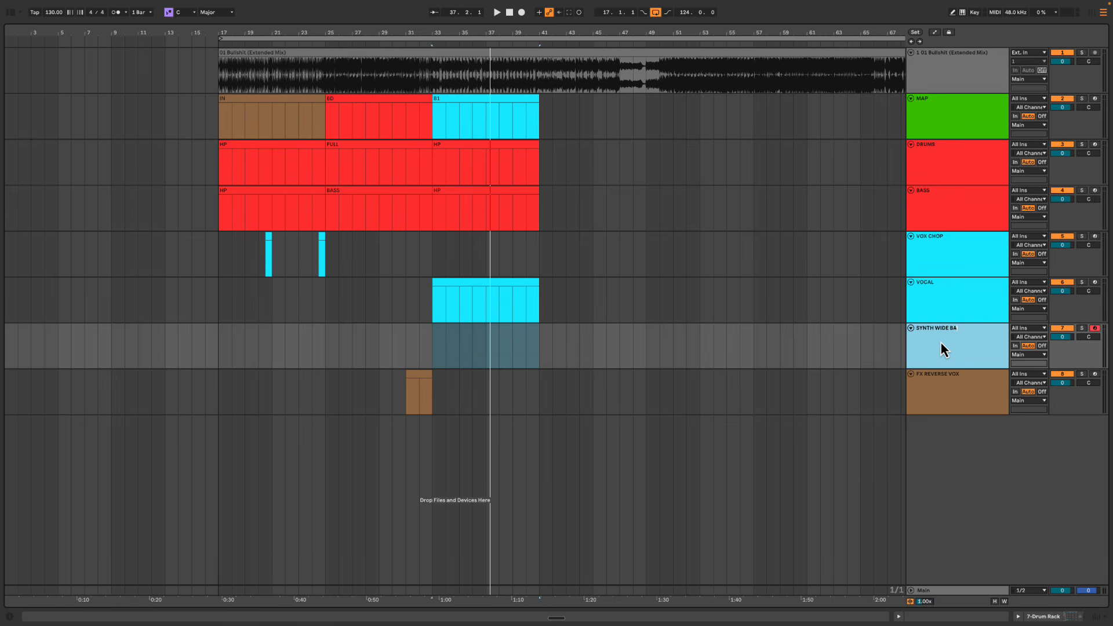
text(LAYER)
key(Return)
right_click(940, 342)
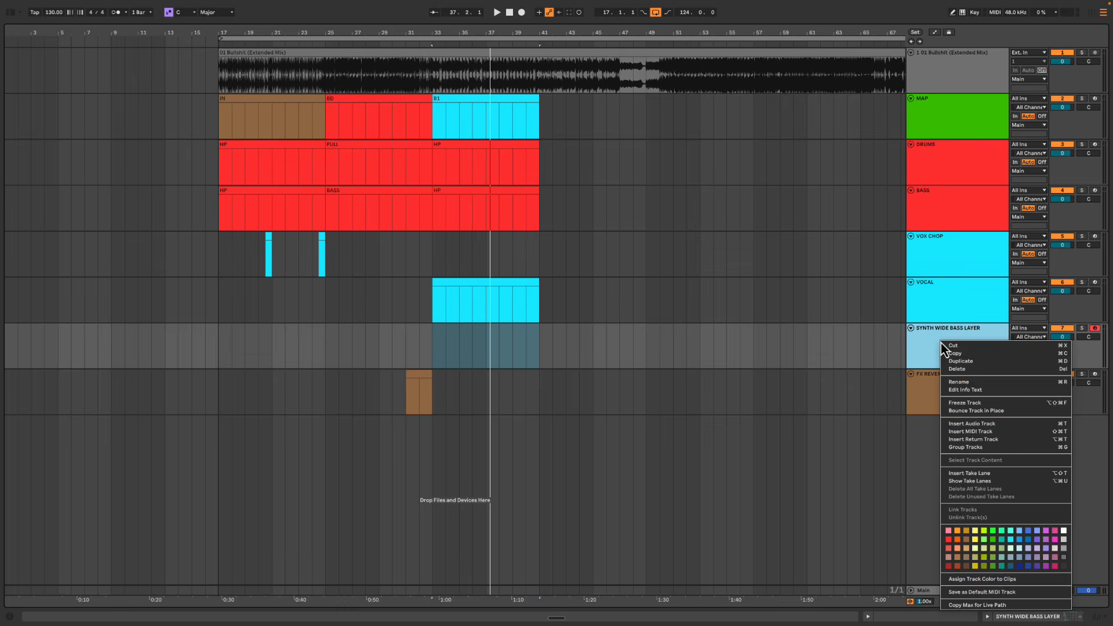
click(1054, 539)
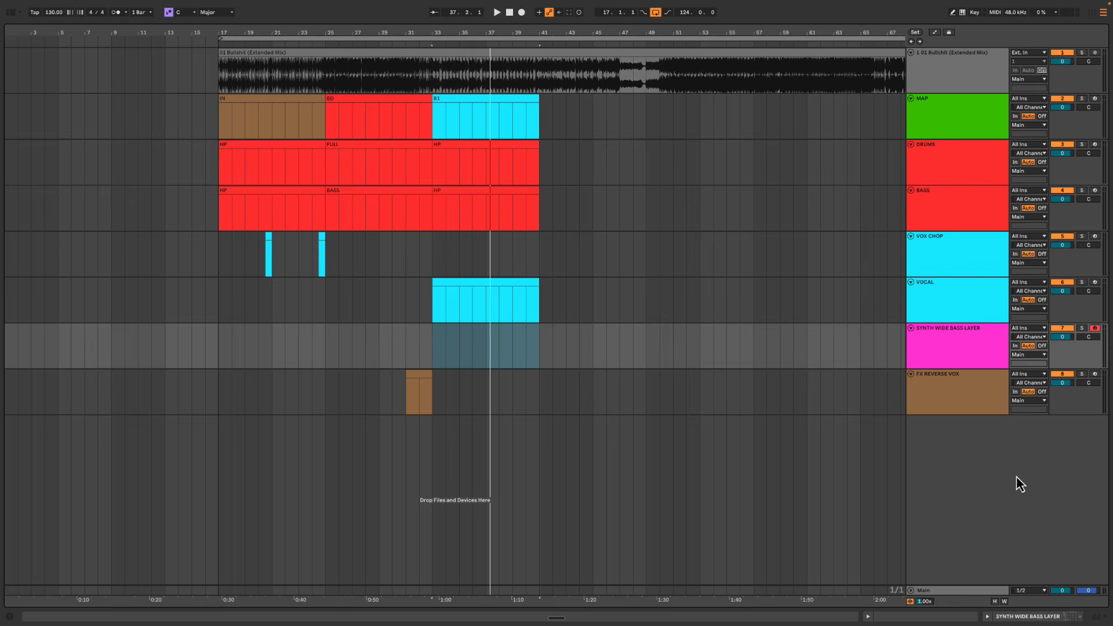
Create a MIDI clip named CREEPING UP on SYNTH WIDE BASS LAYER from bar 33 to 41, and play back Break 1
click(933, 342)
drag(445, 344, 520, 344)
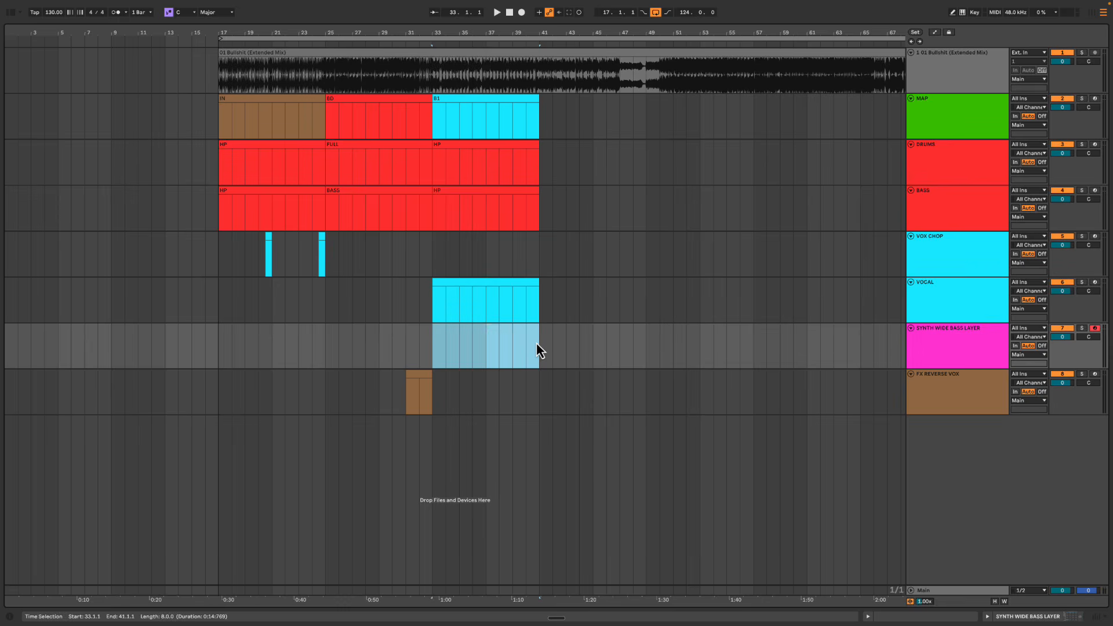
key(ctrl+shift+m)
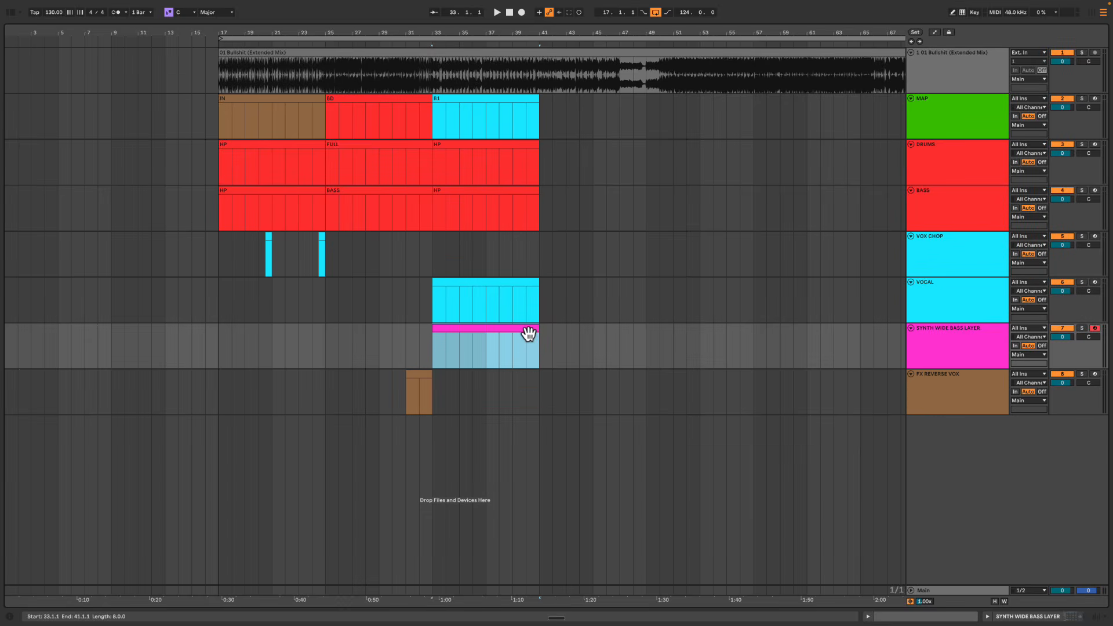
key(ctrl+r)
text(CREEPING UP)
key(Return)
key(space)
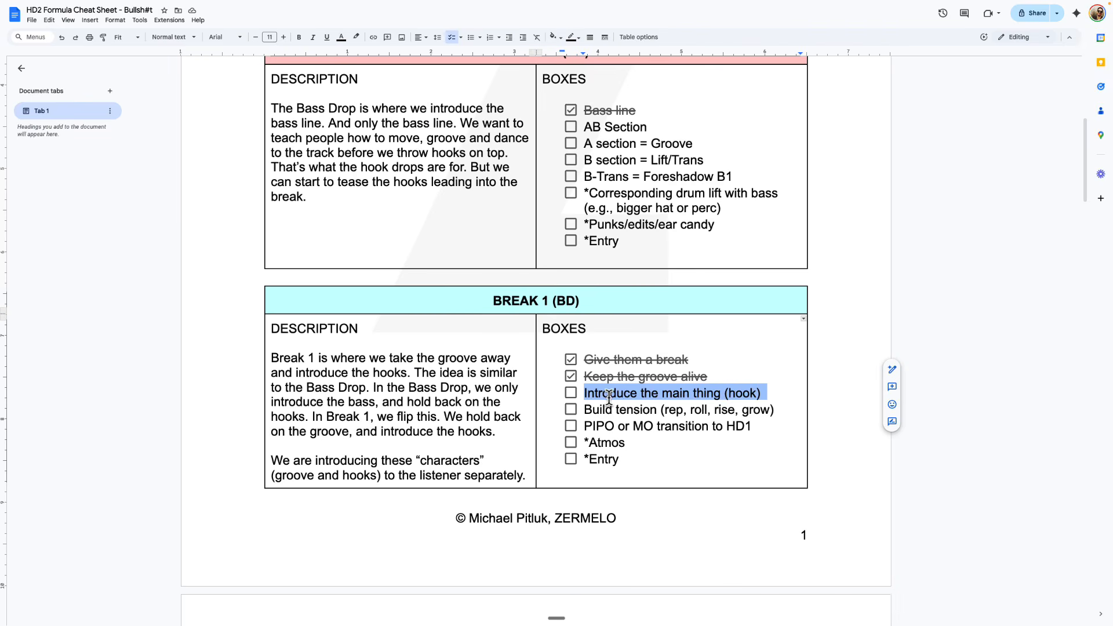
Switch to the cheat sheet and tick off "Introduce the main thing (hook)" in the BREAK 1 boxes
double_click(626, 396)
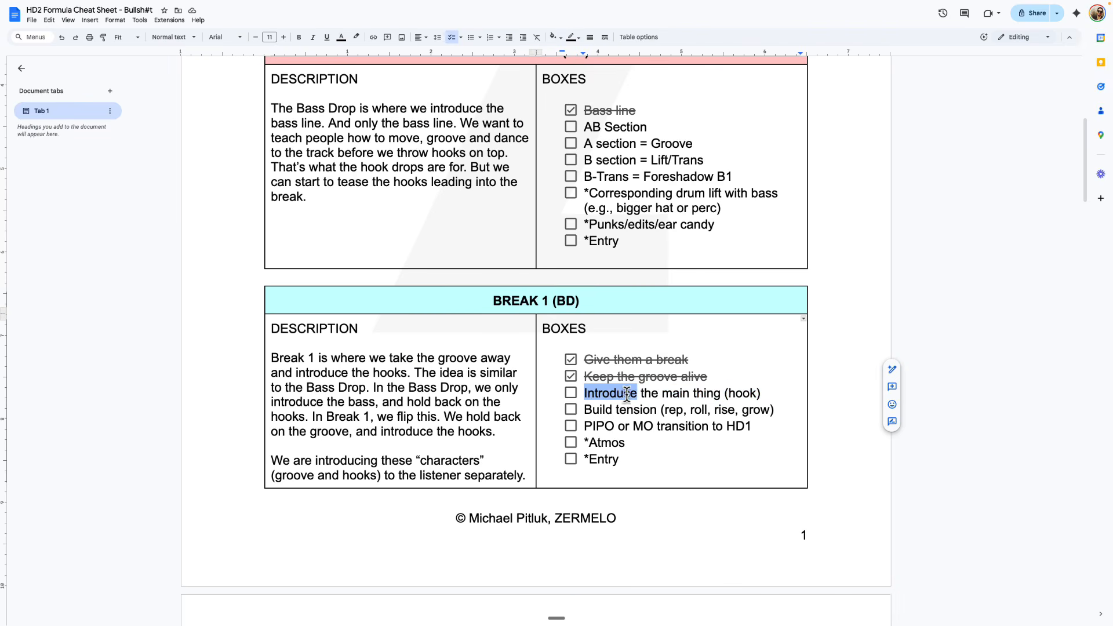
click(626, 396)
click(688, 394)
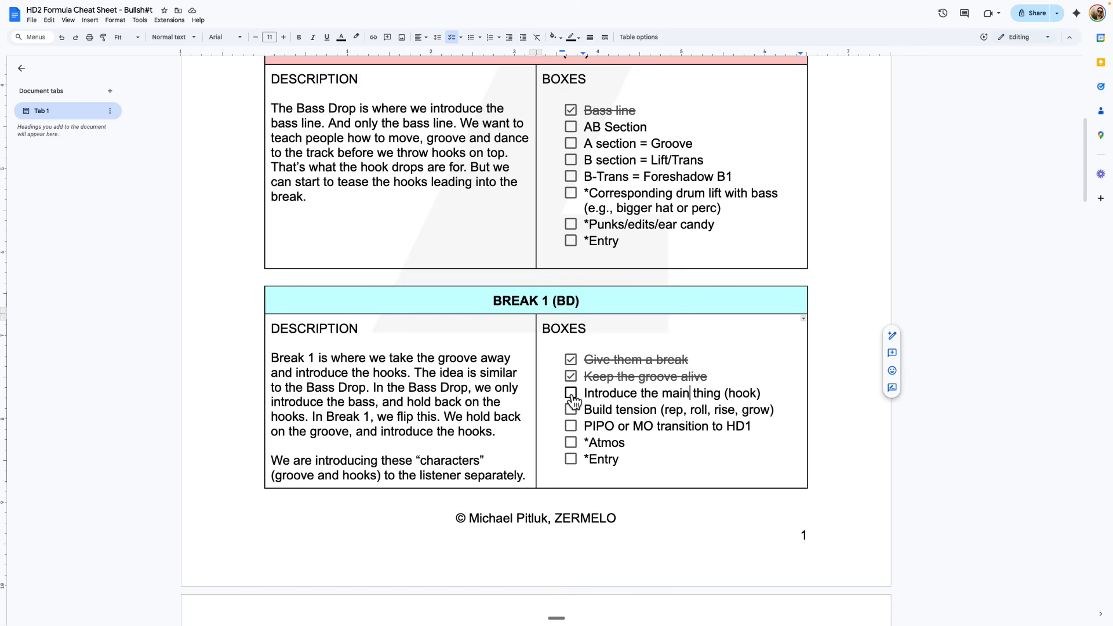
click(571, 394)
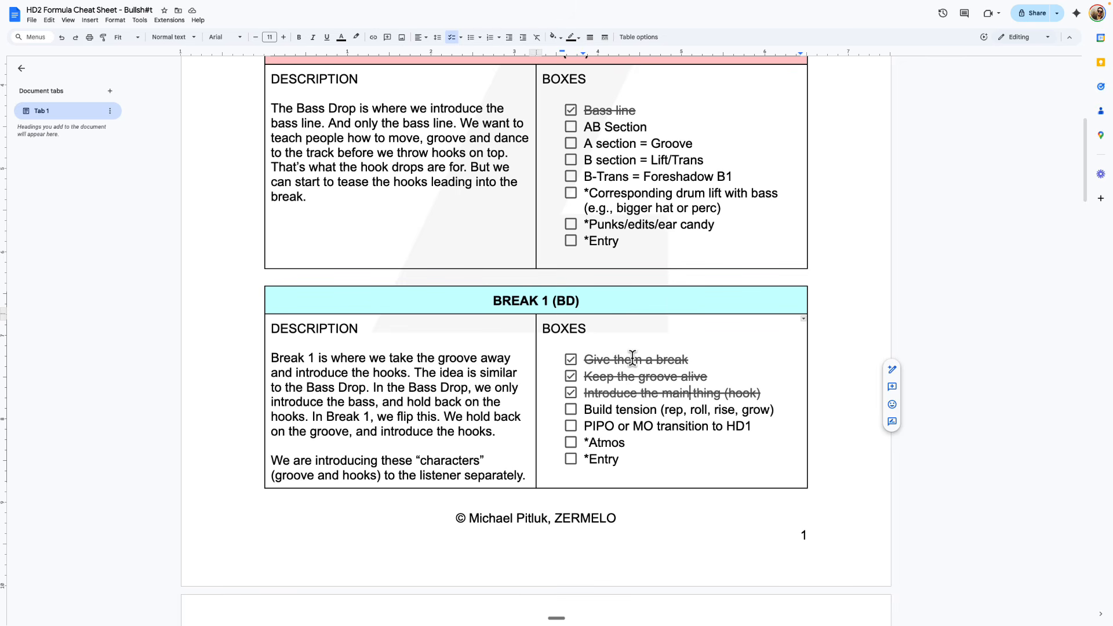
Review the BREAK 1 boxes, highlighting the first three items and "Build tension (rep, roll, rise, grow)"
triple_click(589, 385)
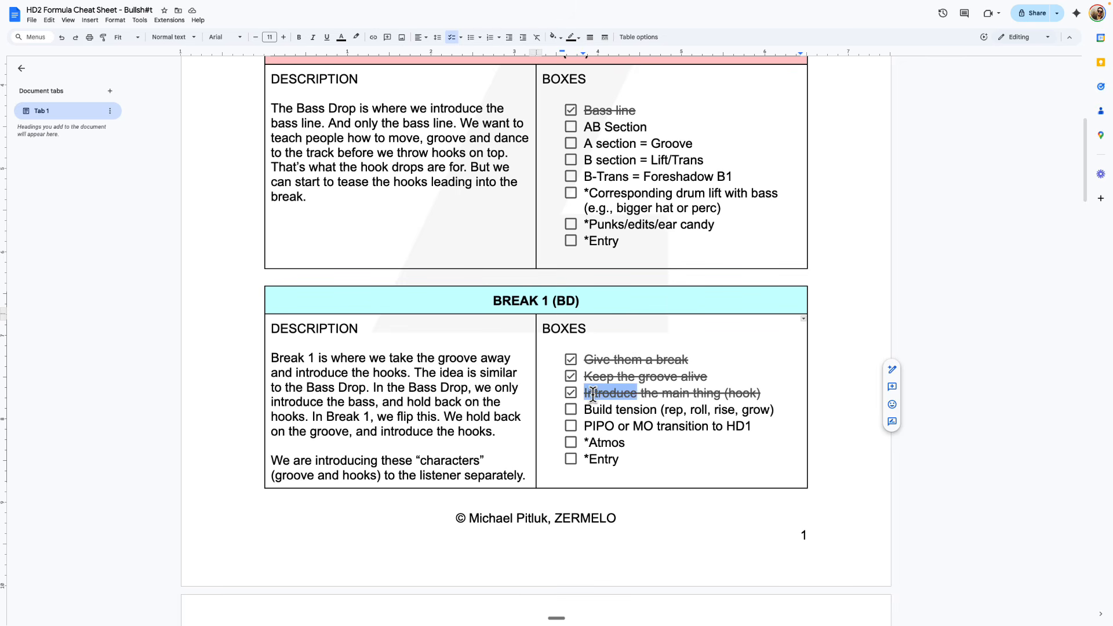
click(643, 362)
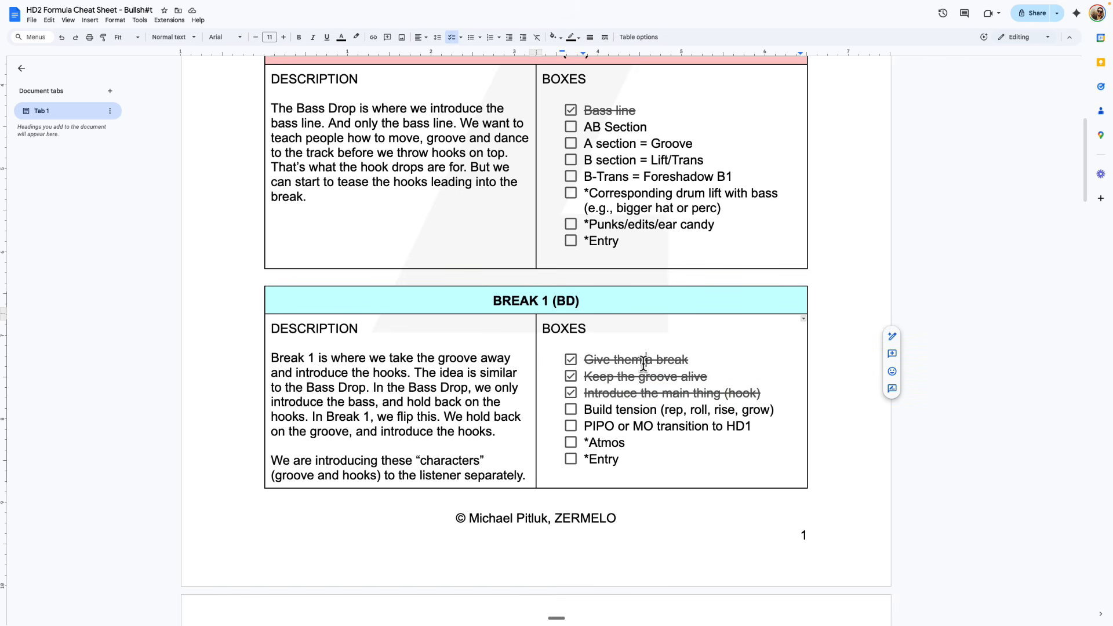
shift+click(770, 391)
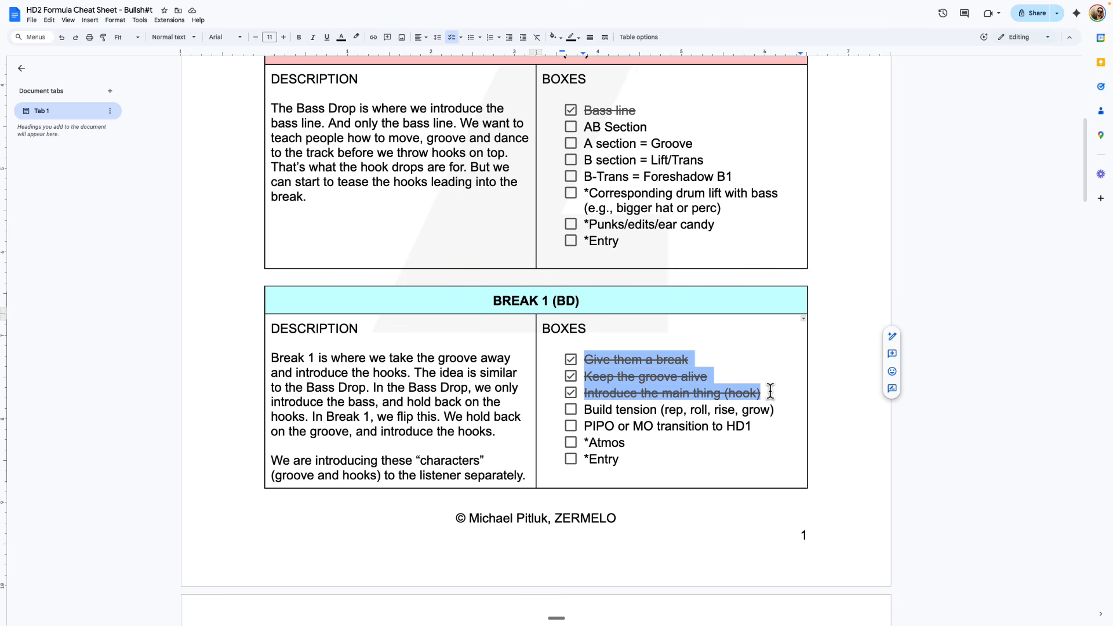
click(770, 392)
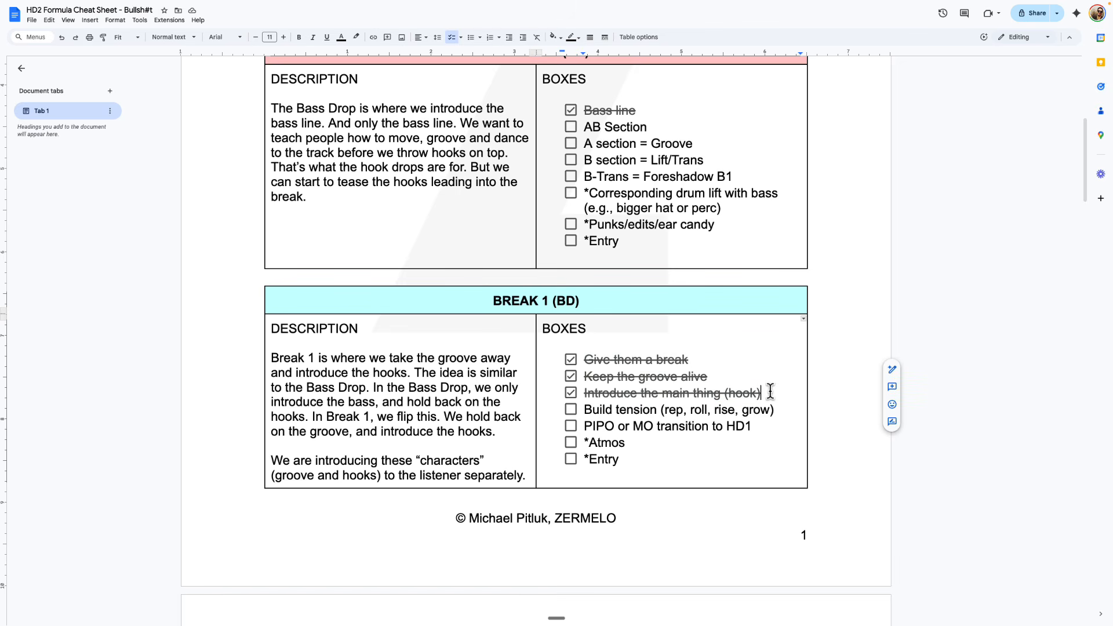
double_click(599, 410)
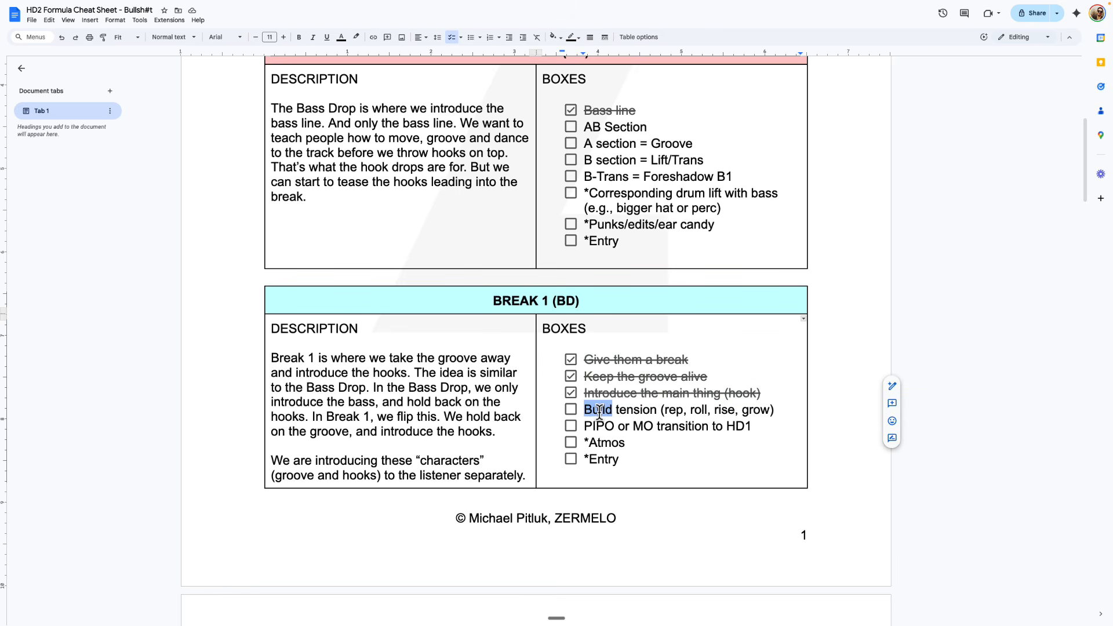
triple_click(604, 395)
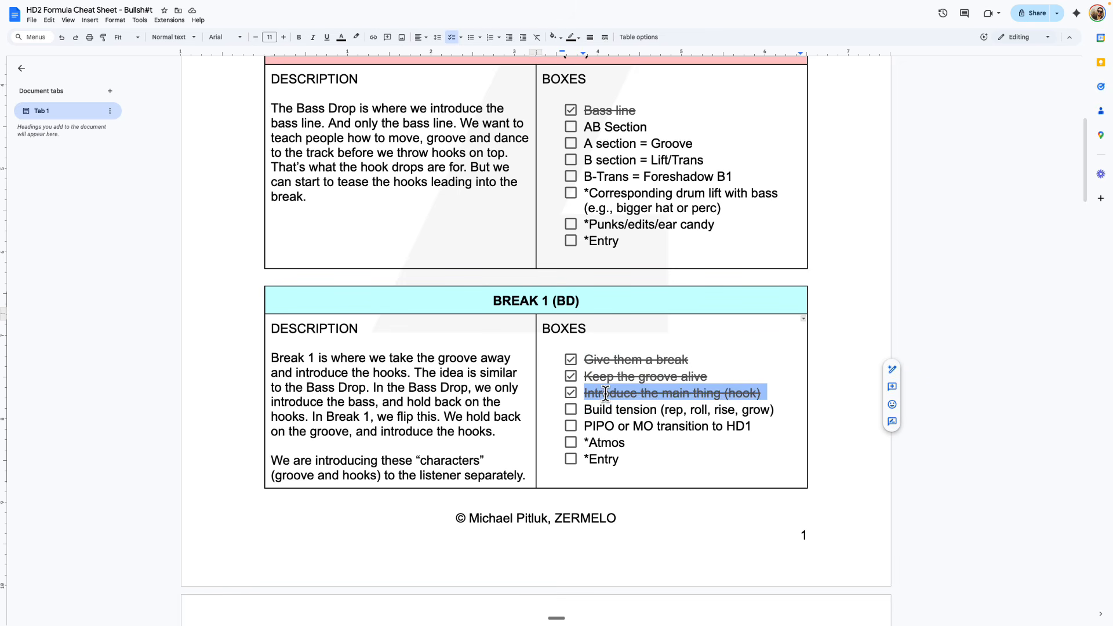
triple_click(638, 390)
triple_click(599, 411)
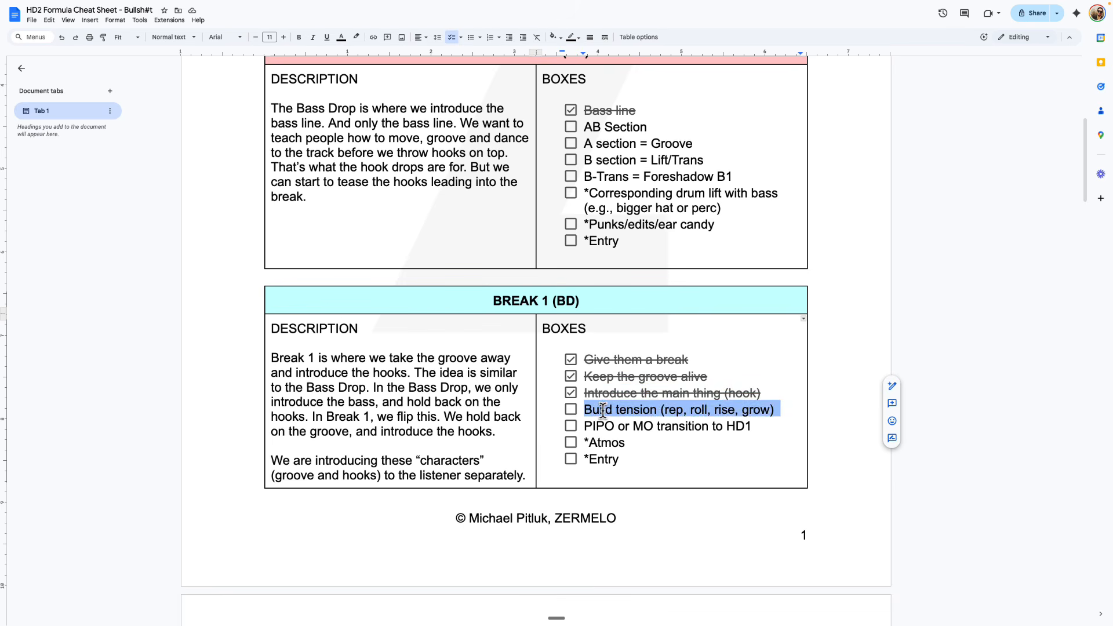
click(597, 410)
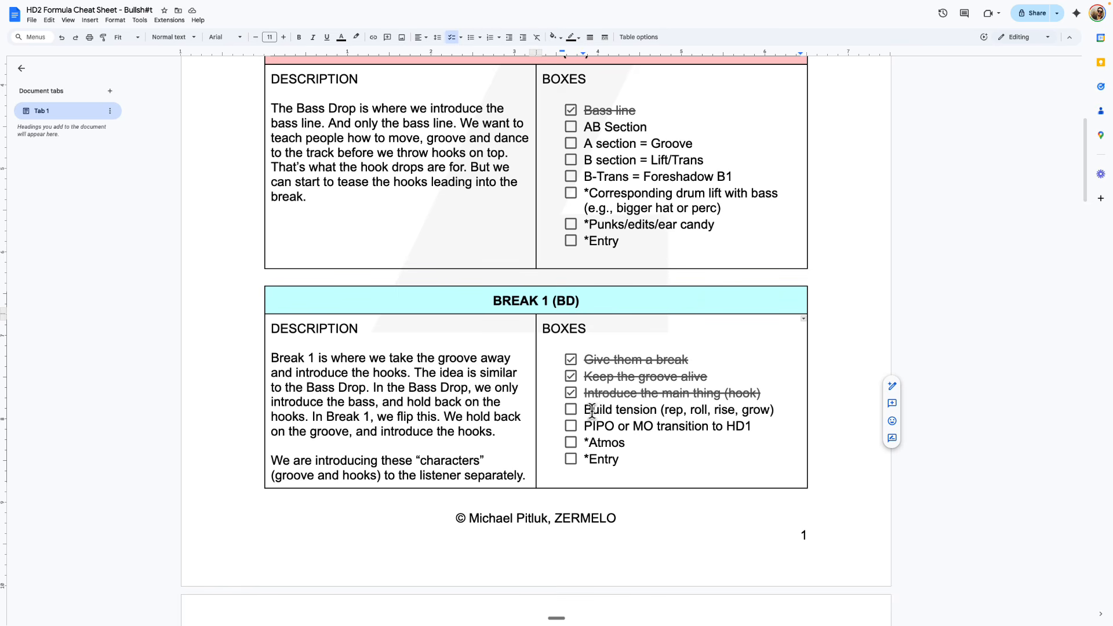
Return to the Ableton Live arrangement and select the CREEPING UP clip on the SYNTH WIDE BASS LAYER track
scroll(597, 410, down, 1)
double_click(602, 349)
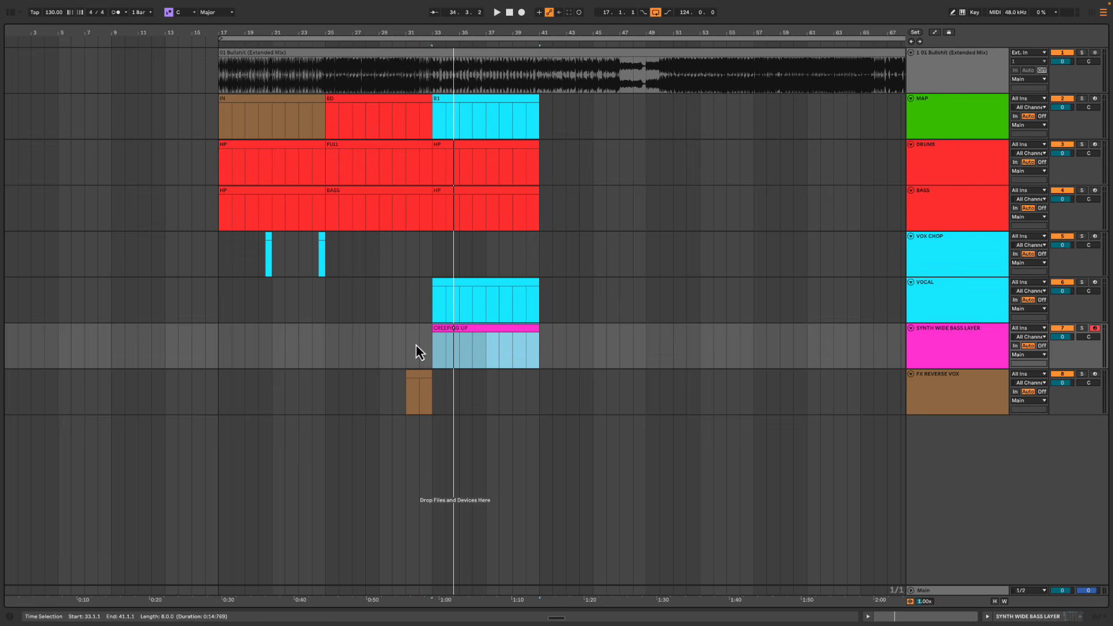
drag(416, 344, 608, 339)
click(521, 330)
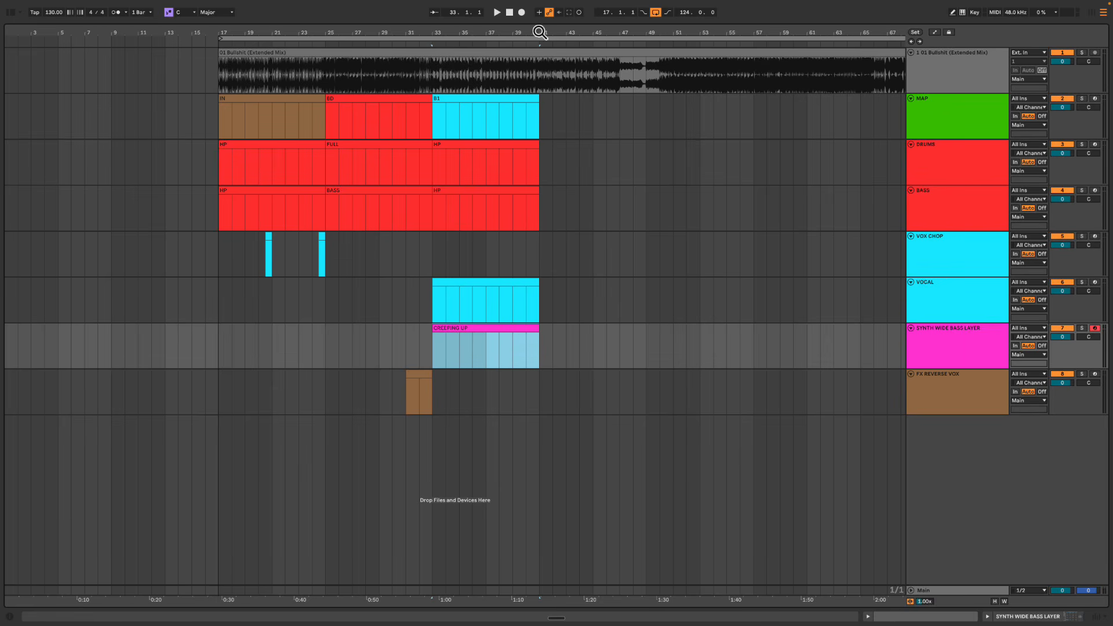
Play back the second half of Break 1 from bar 37.3 and reselect the CREEPING UP clip on SYNTH WIDE BASS LAYER
drag(540, 33, 456, 81)
click(390, 270)
key(space)
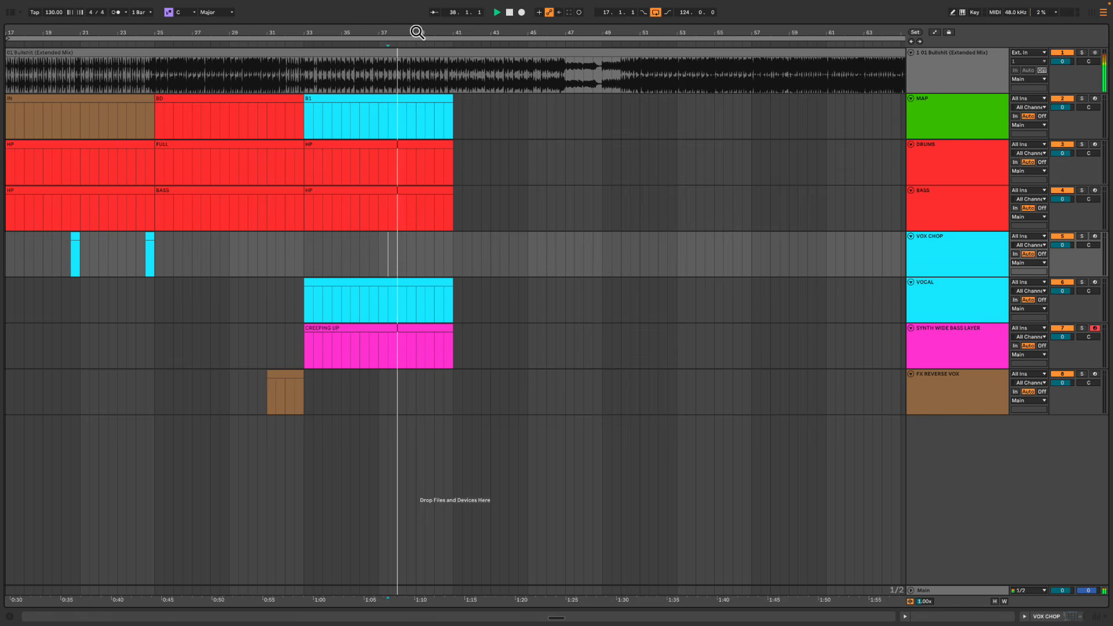
drag(417, 32, 541, 33)
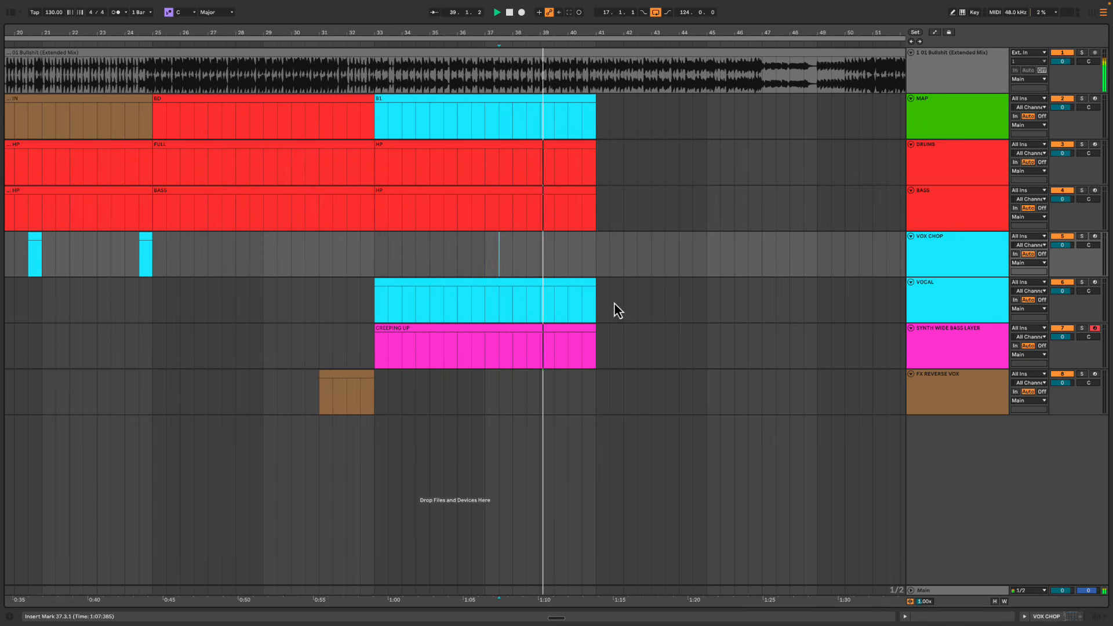
scroll(615, 304, right, 4)
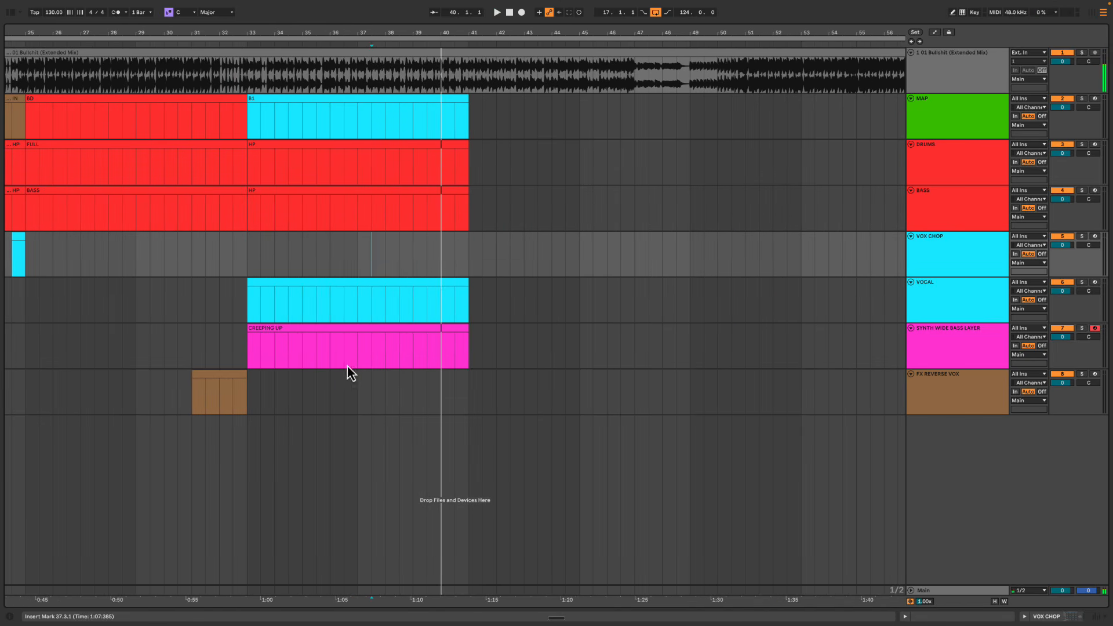
drag(235, 343, 441, 343)
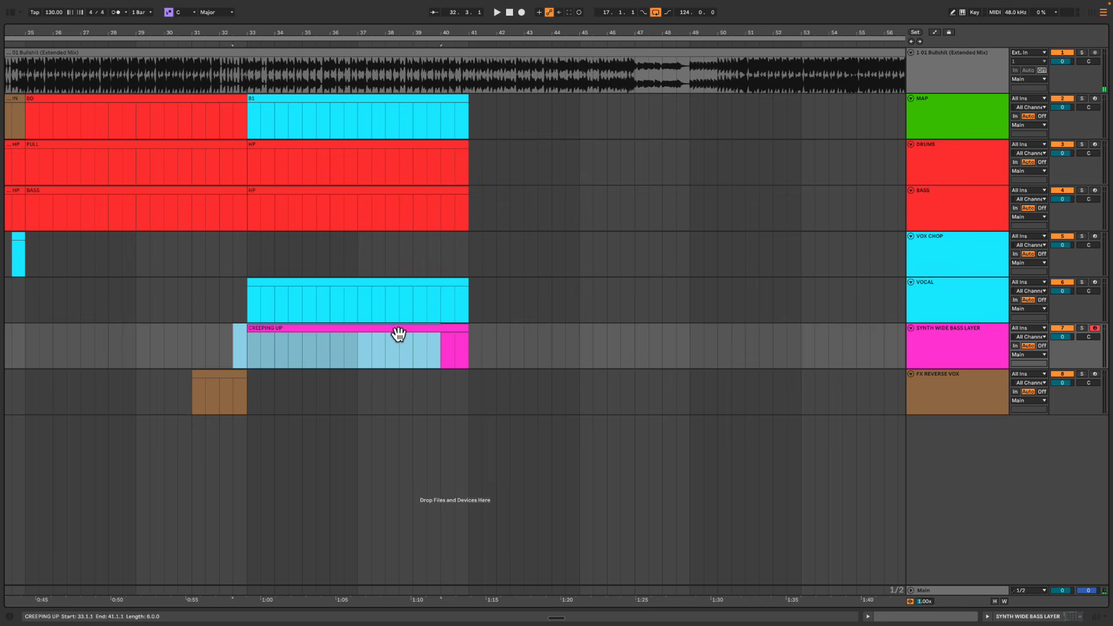
click(398, 329)
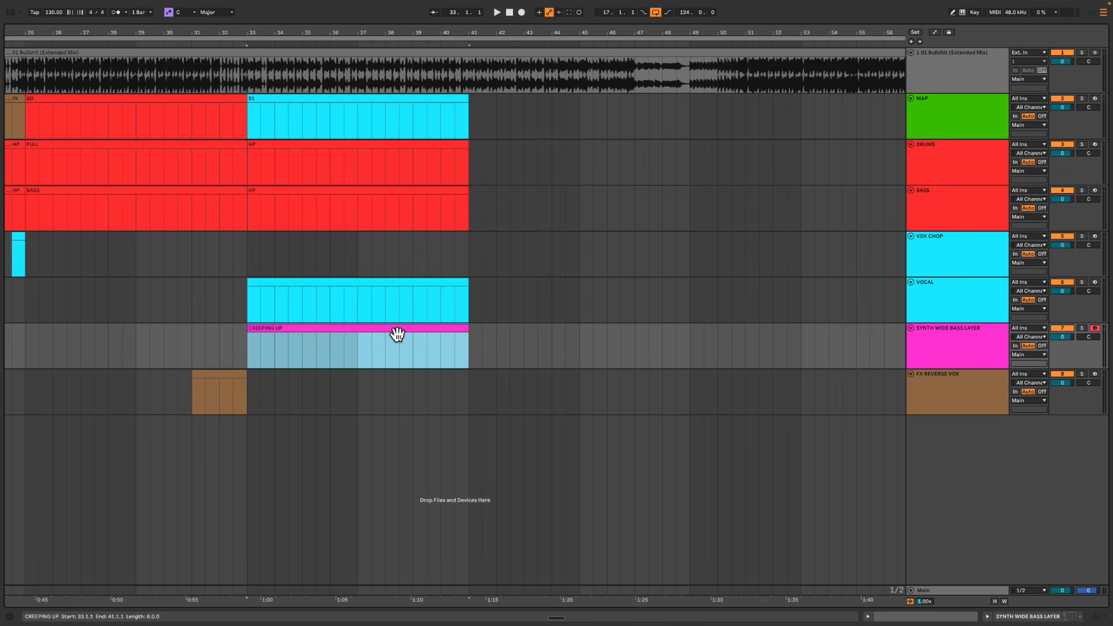
Play back the full-bass section from bar 27 and compare it with the HP bass clip in Break 1
scroll(290, 216, left, 5)
click(313, 203)
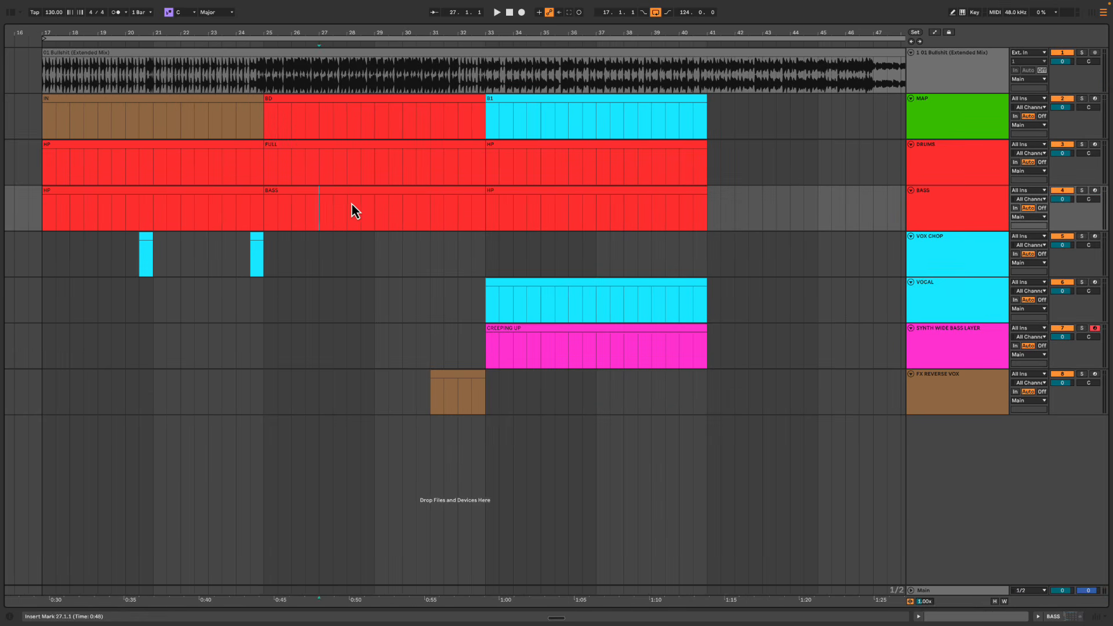
key(space)
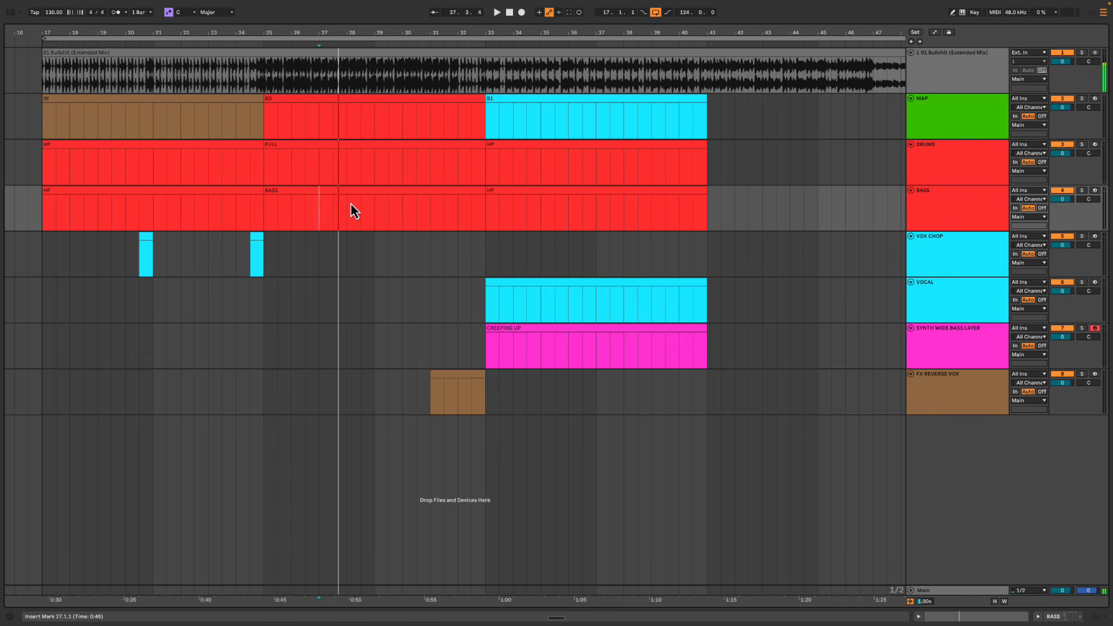
key(space)
click(547, 209)
scroll(557, 220, right, 3)
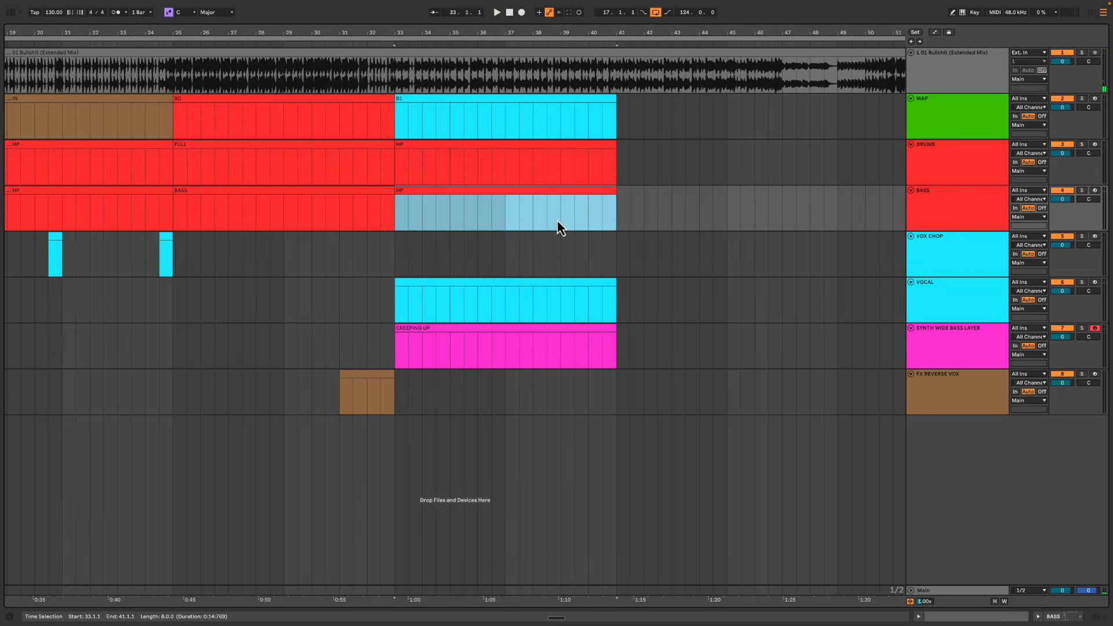
click(283, 210)
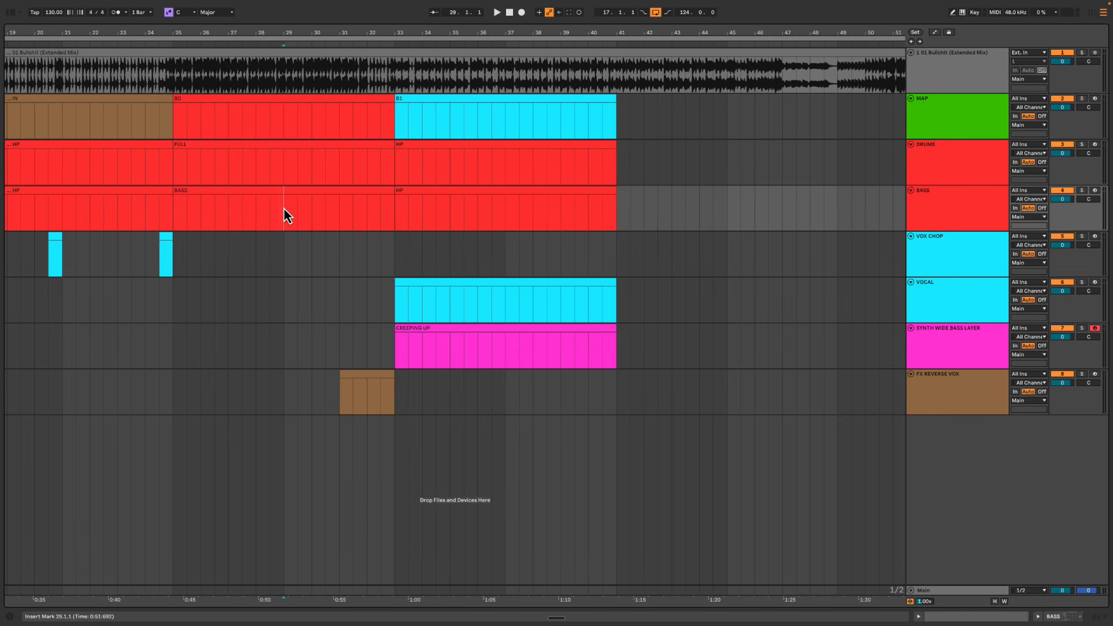
click(478, 216)
Examine the extent of the CREEPING UP clip across Break 1 on the SYNTH WIDE BASS LAYER track
drag(395, 352, 619, 348)
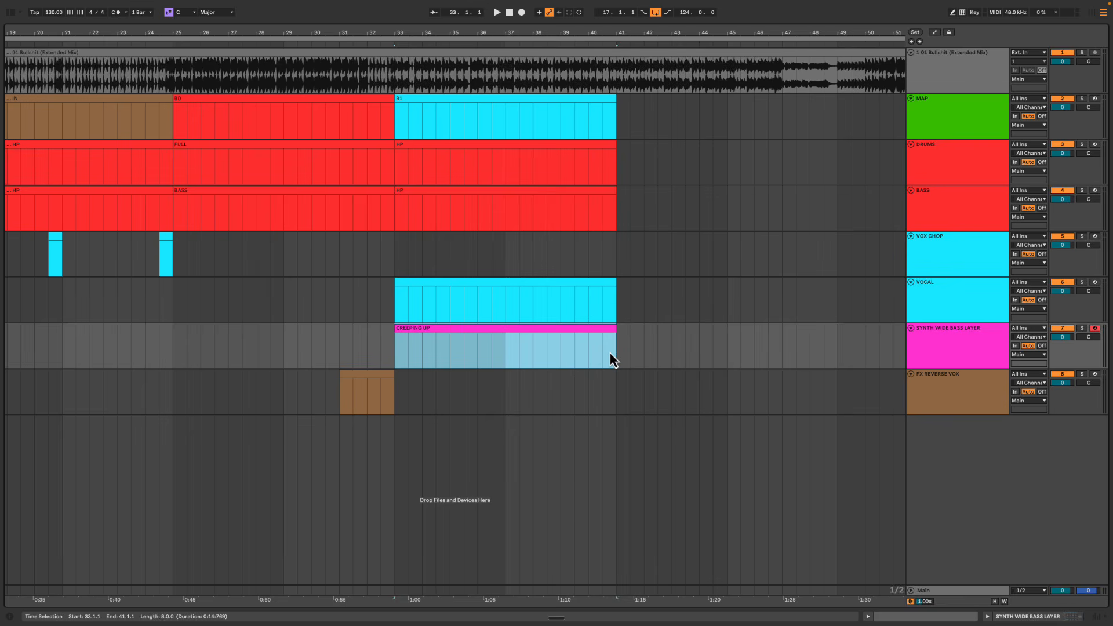
scroll(510, 350, right, 3)
click(433, 345)
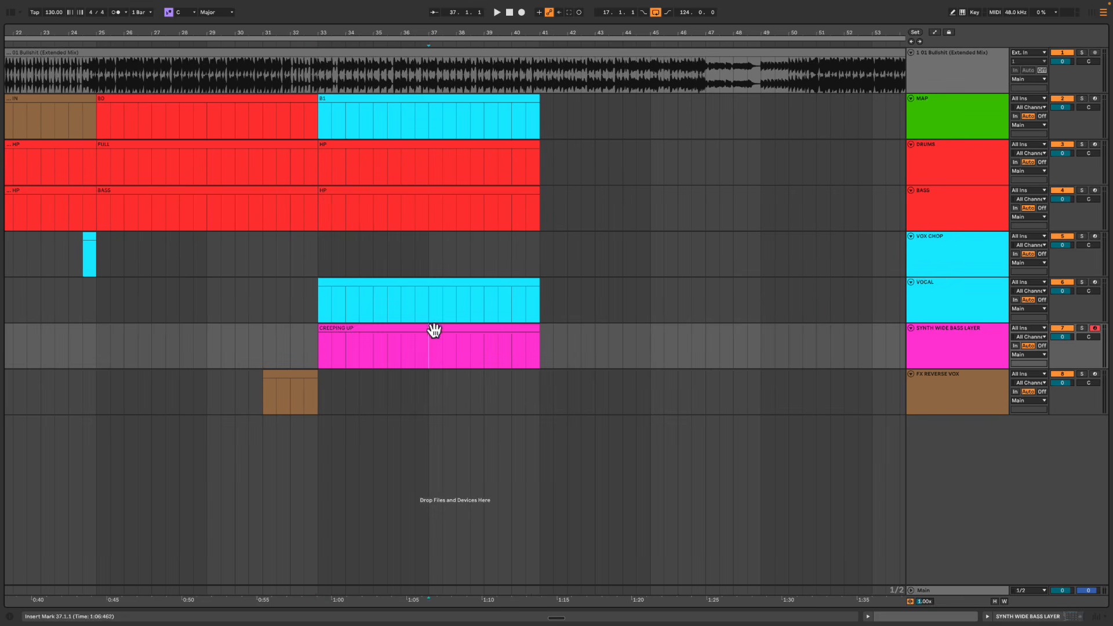
click(423, 259)
drag(454, 33, 454, 28)
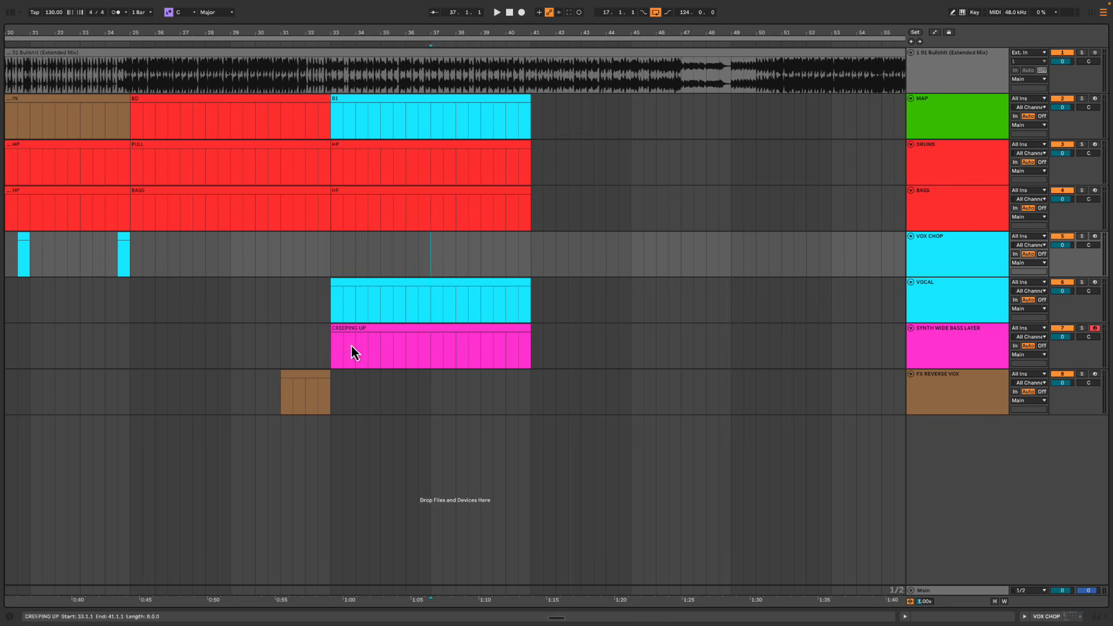
drag(350, 348, 480, 347)
shift+click(525, 352)
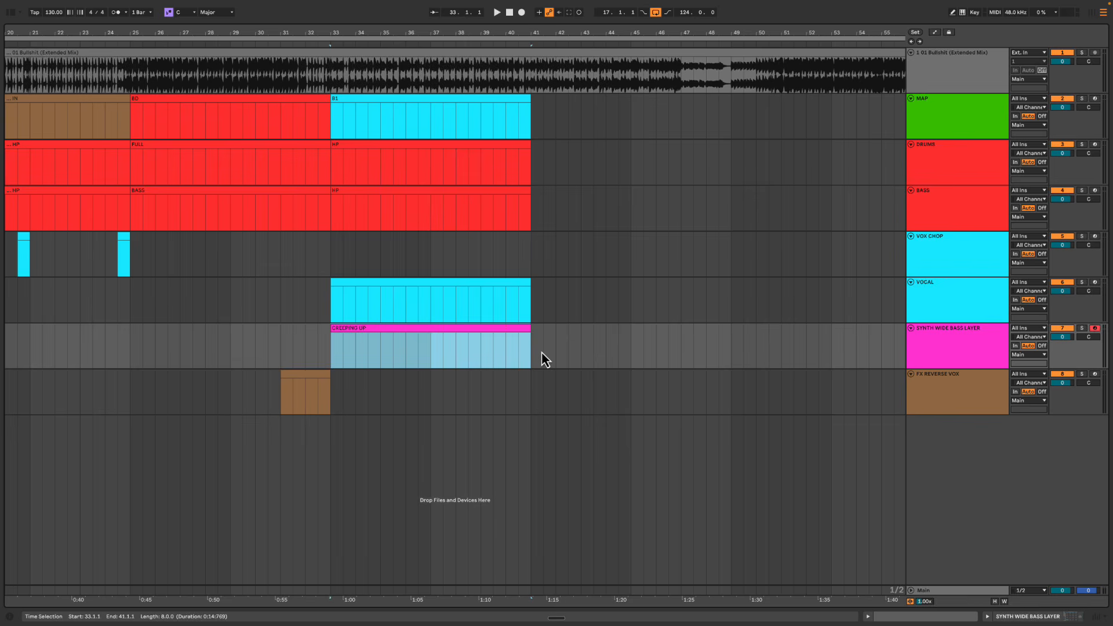
drag(418, 353, 497, 359)
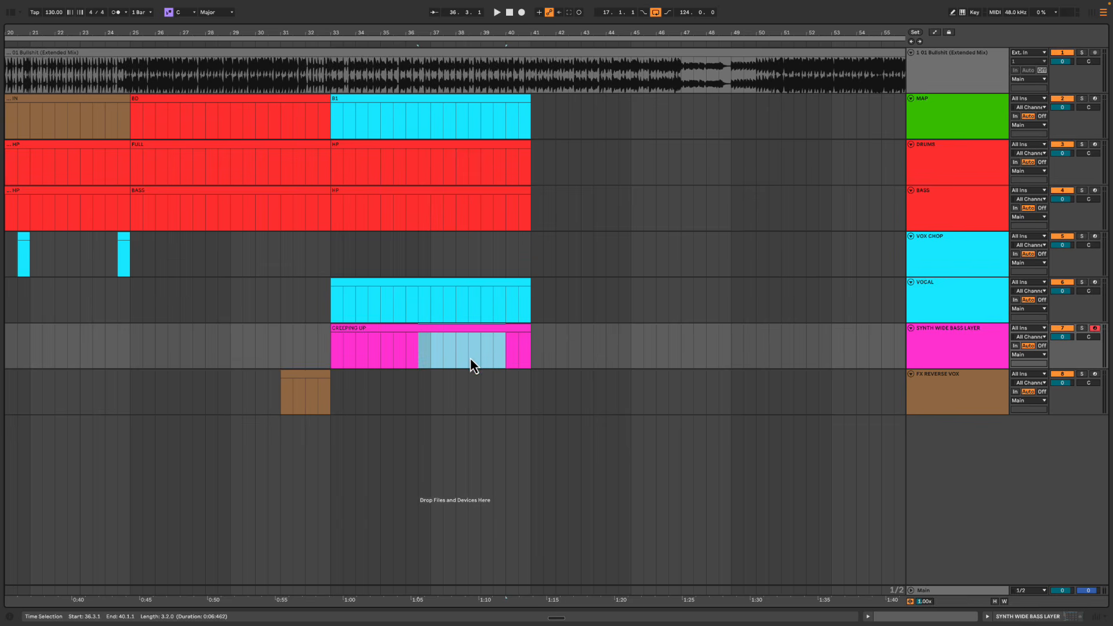
click(460, 328)
scroll(409, 266, right, 1)
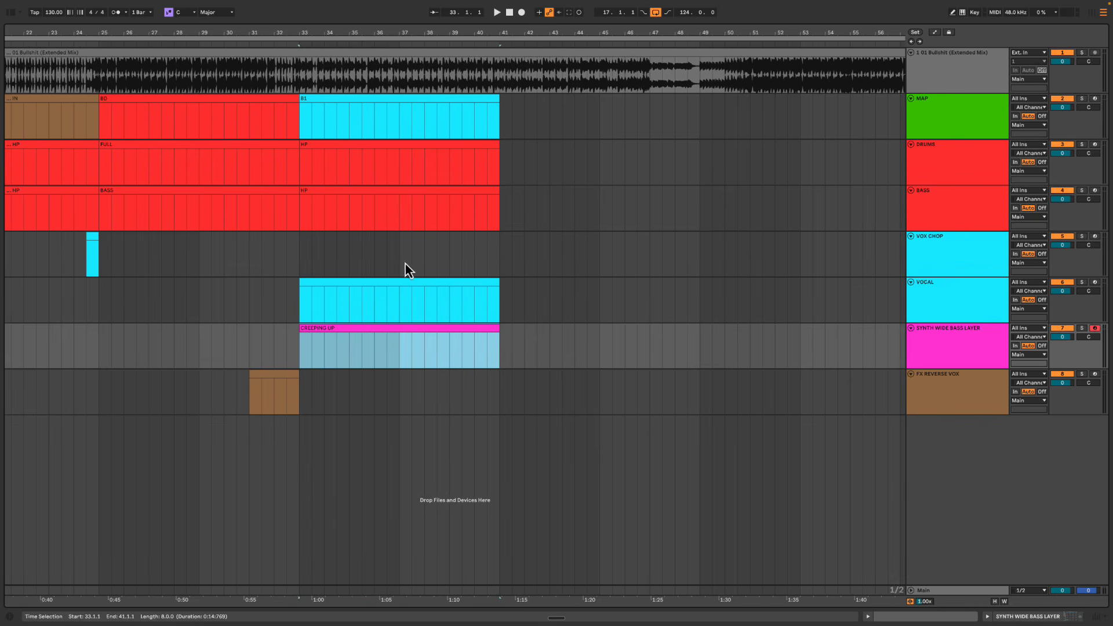
Compare the BASS, VOCAL and SYNTH WIDE BASS LAYER clips in Break 1 by highlighting their ranges in turn
click(371, 213)
click(400, 190)
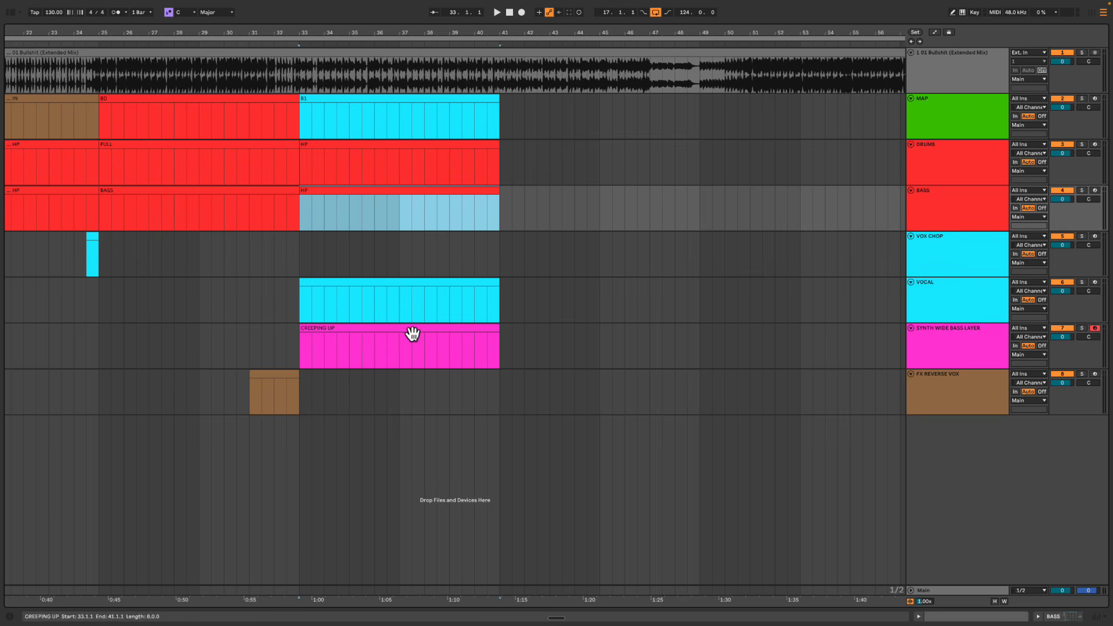
click(412, 334)
click(377, 349)
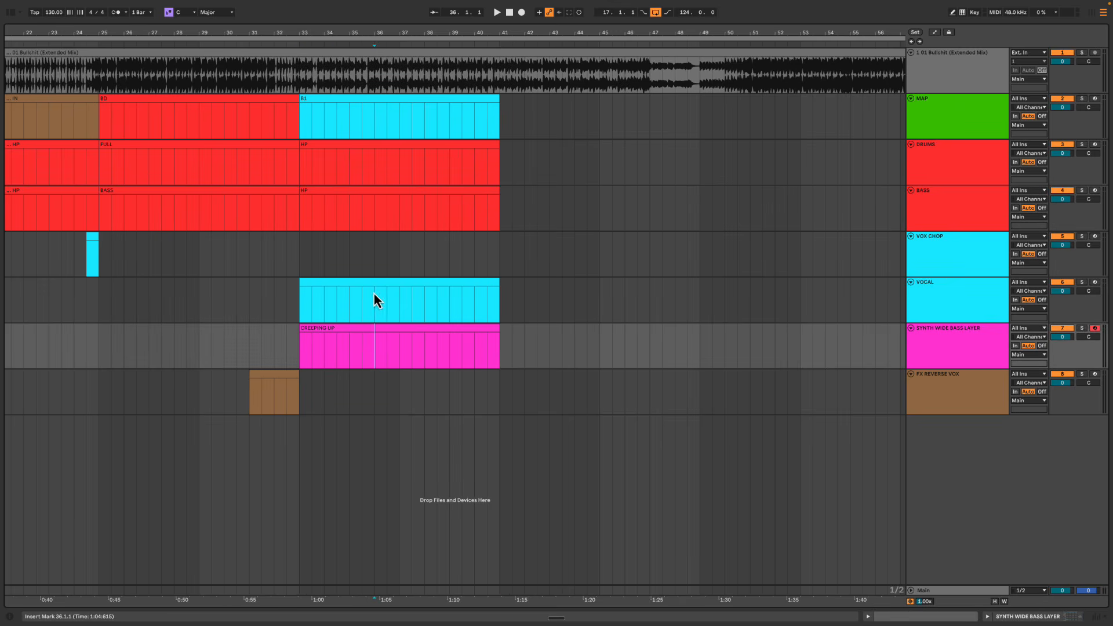
drag(339, 304, 468, 316)
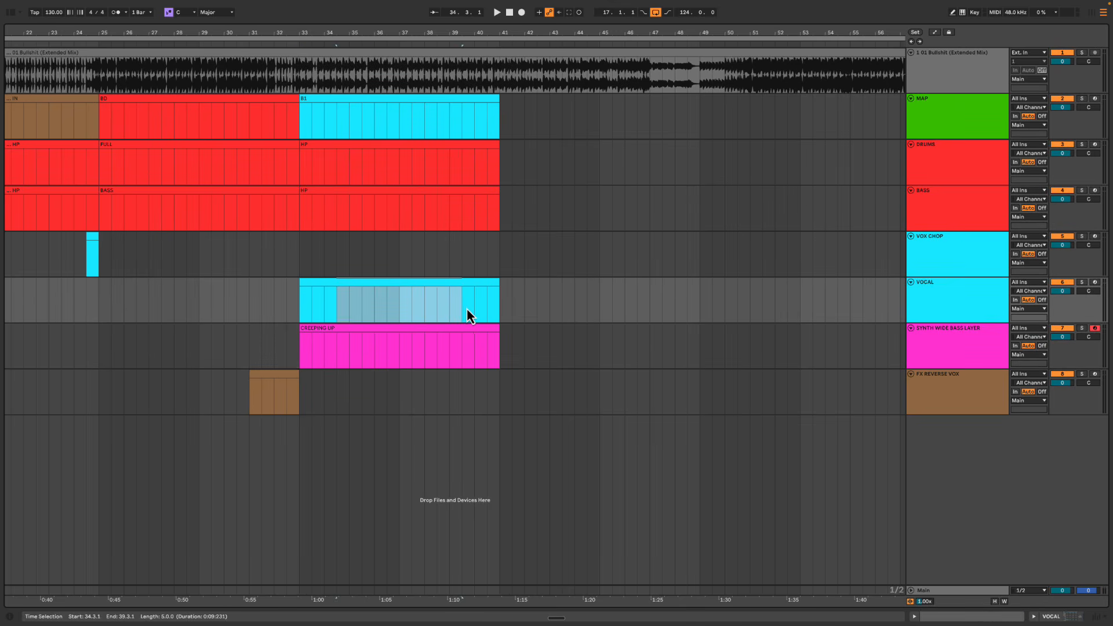
click(410, 271)
drag(316, 350, 500, 357)
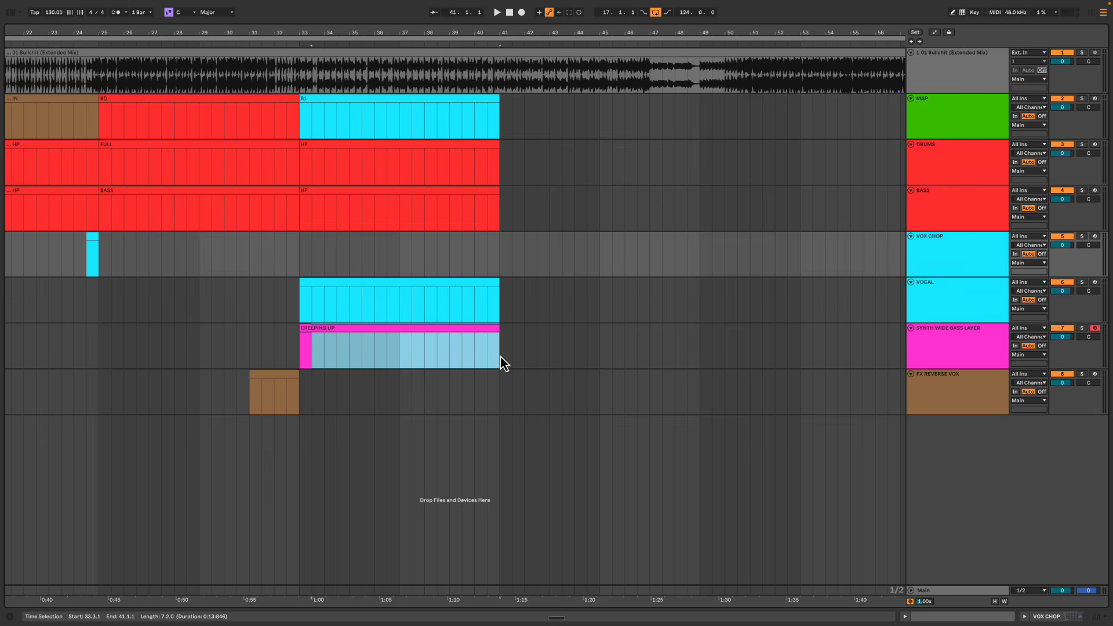
drag(325, 350, 456, 356)
click(456, 356)
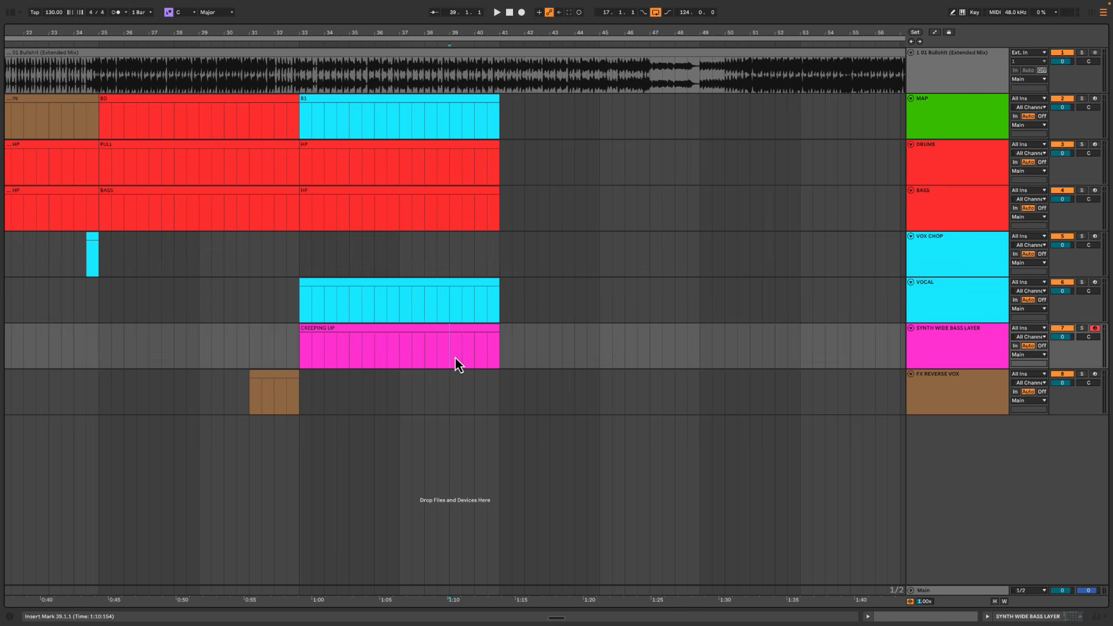
scroll(454, 357, right, 3)
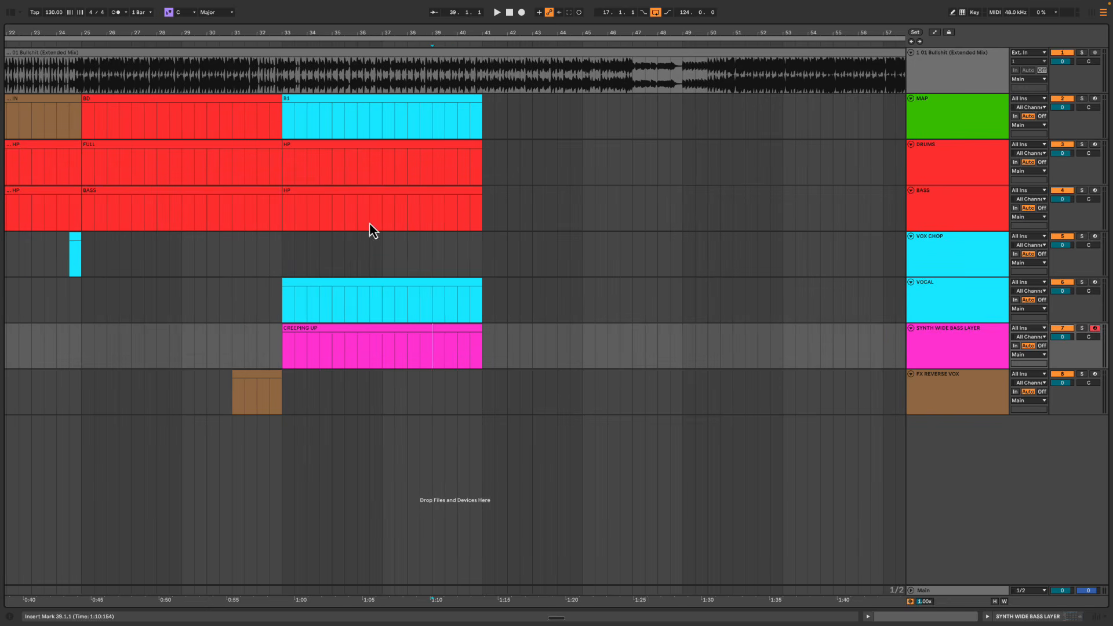
drag(321, 218, 460, 211)
drag(313, 308, 454, 313)
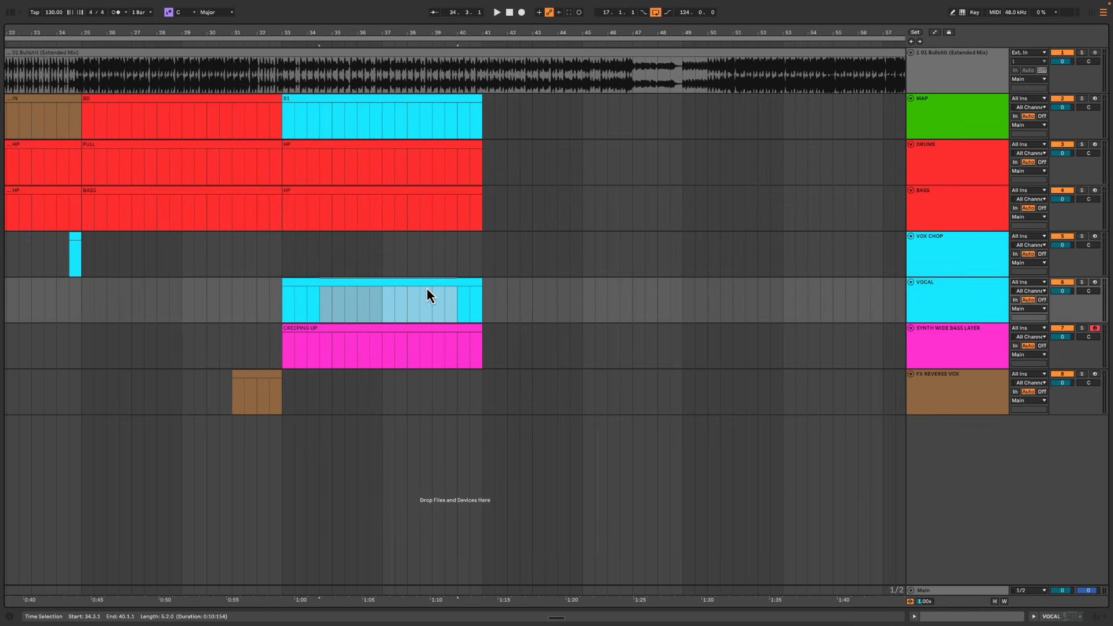
scroll(408, 288, right, 3)
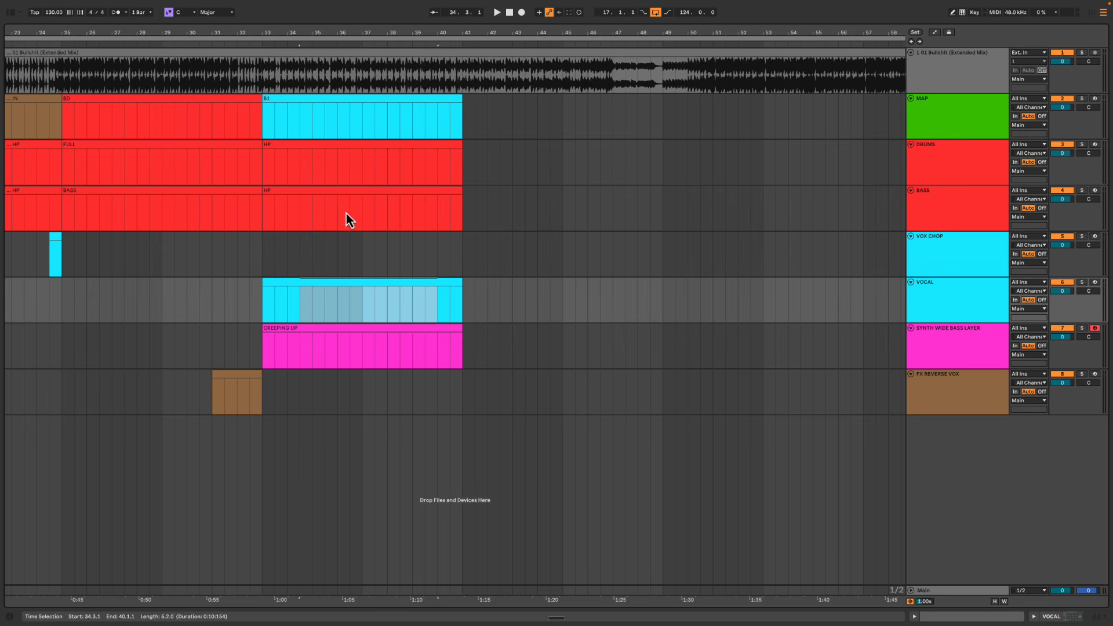
drag(326, 214, 401, 247)
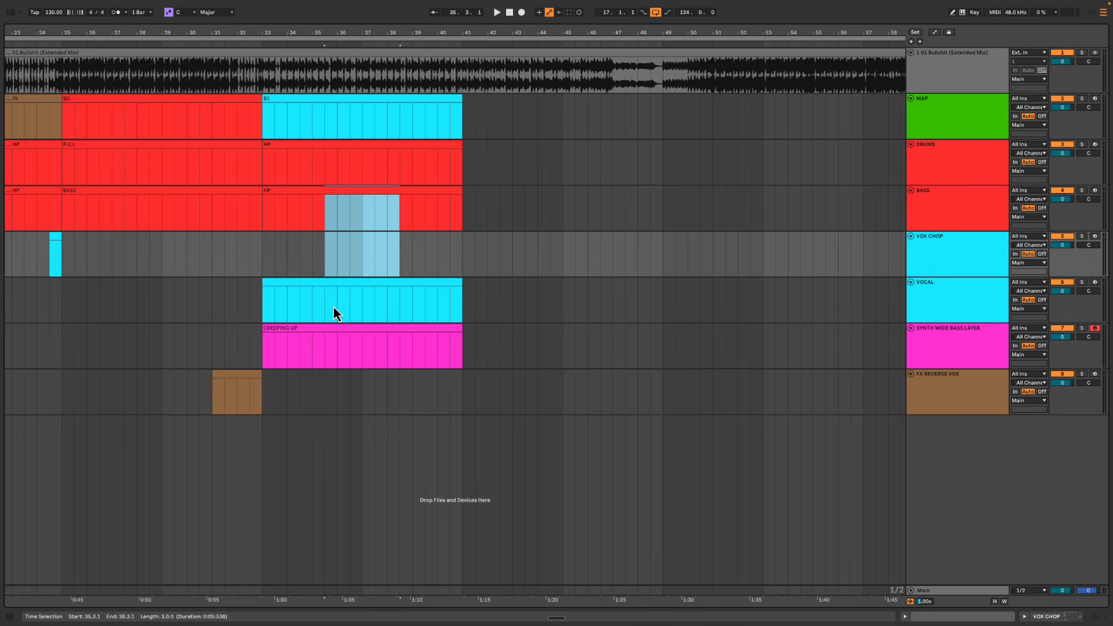
drag(334, 308, 411, 301)
drag(251, 348, 471, 346)
click(474, 346)
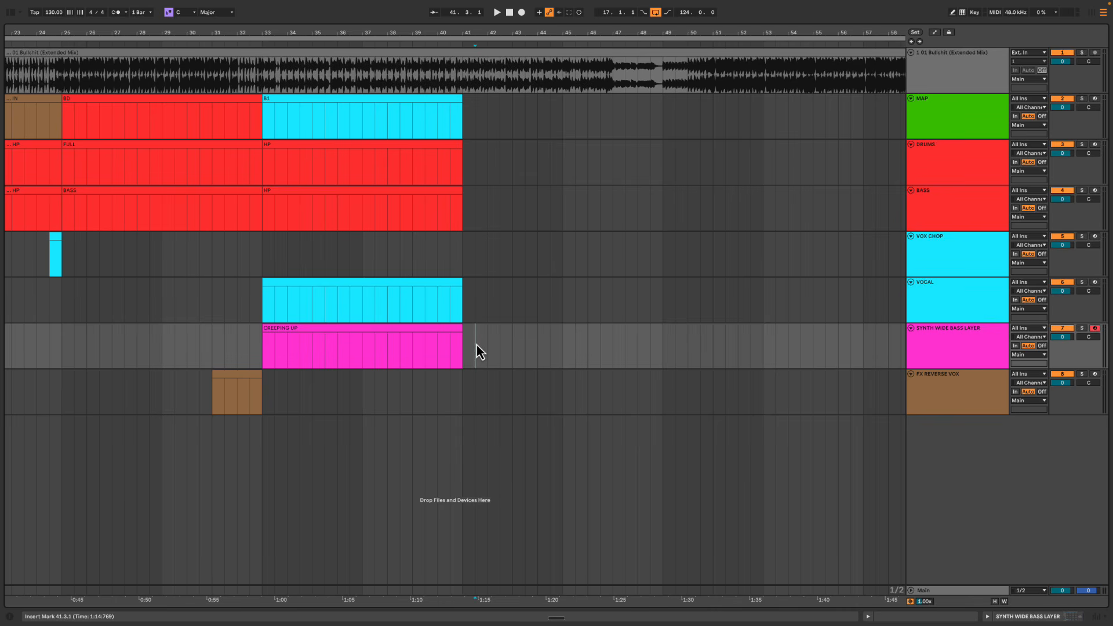
Play back Break 1 from bar 36 to follow the track towards the section starting at bar 41
scroll(417, 273, left, 3)
click(424, 252)
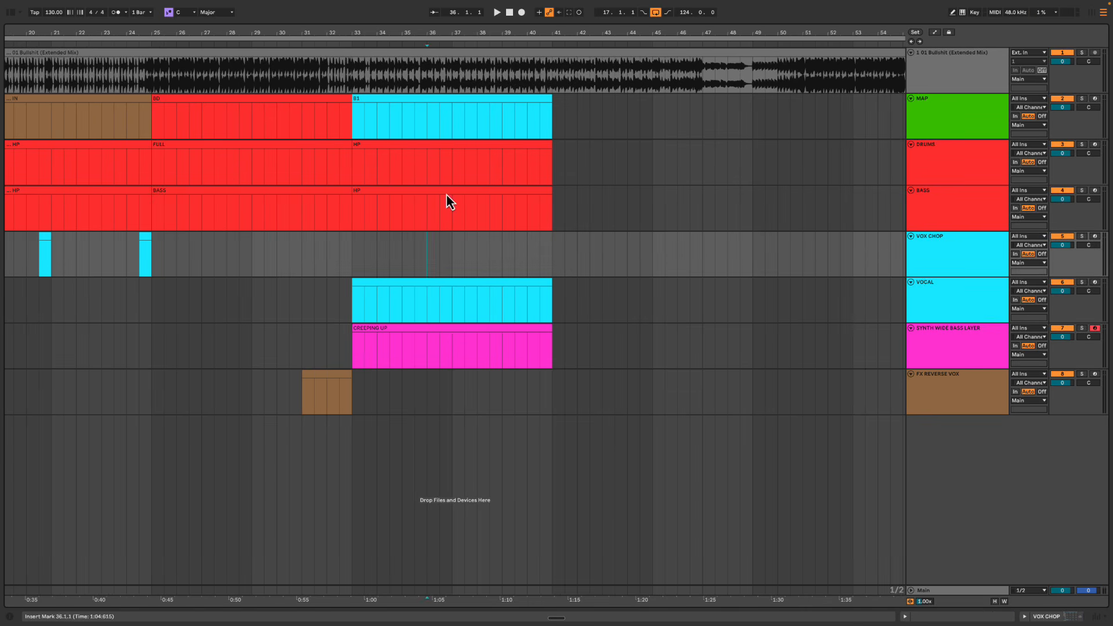
key(space)
drag(450, 32, 451, 34)
scroll(424, 160, right, 2)
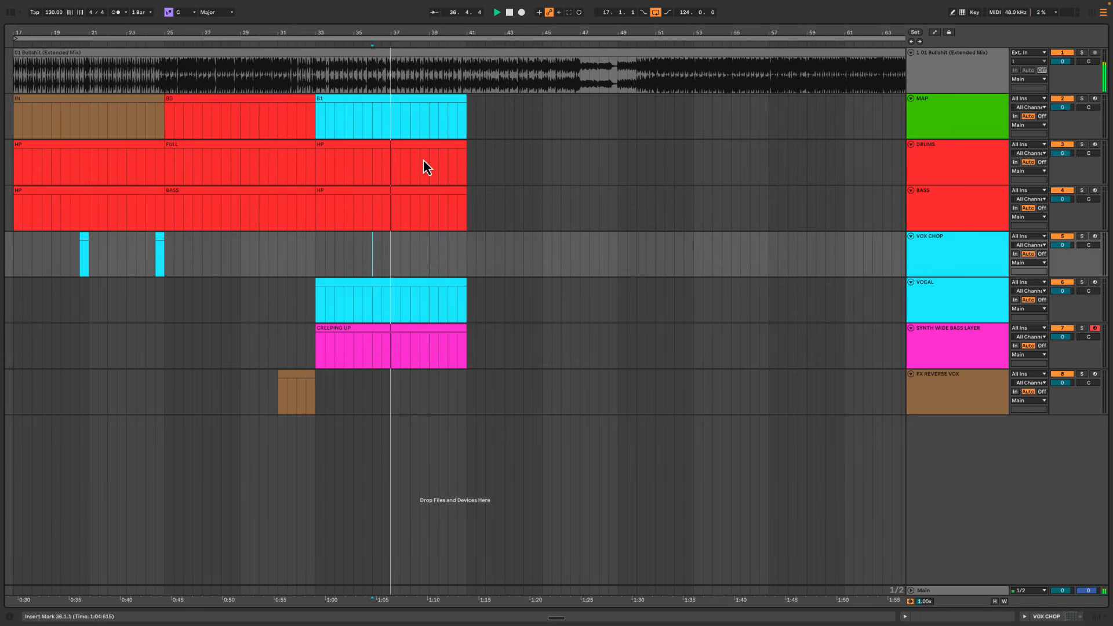
scroll(424, 160, left, 4)
scroll(424, 160, right, 5)
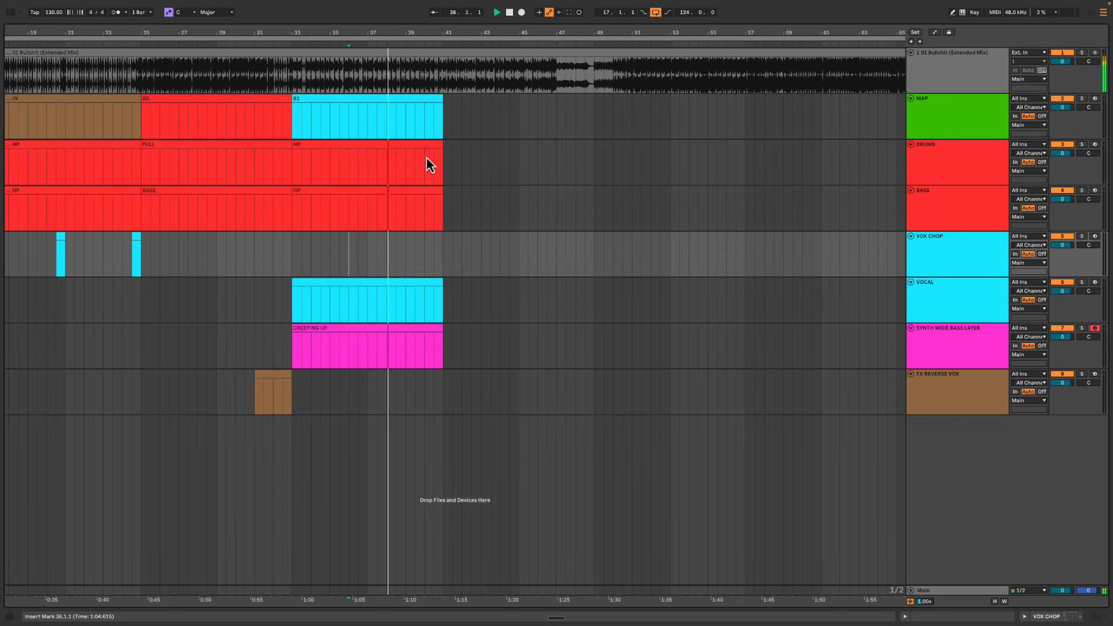
scroll(429, 168, right, 1)
Duplicate the B1 map clip and the HP drums and bass clips into bars 41 to 49, and stop playback
click(402, 108)
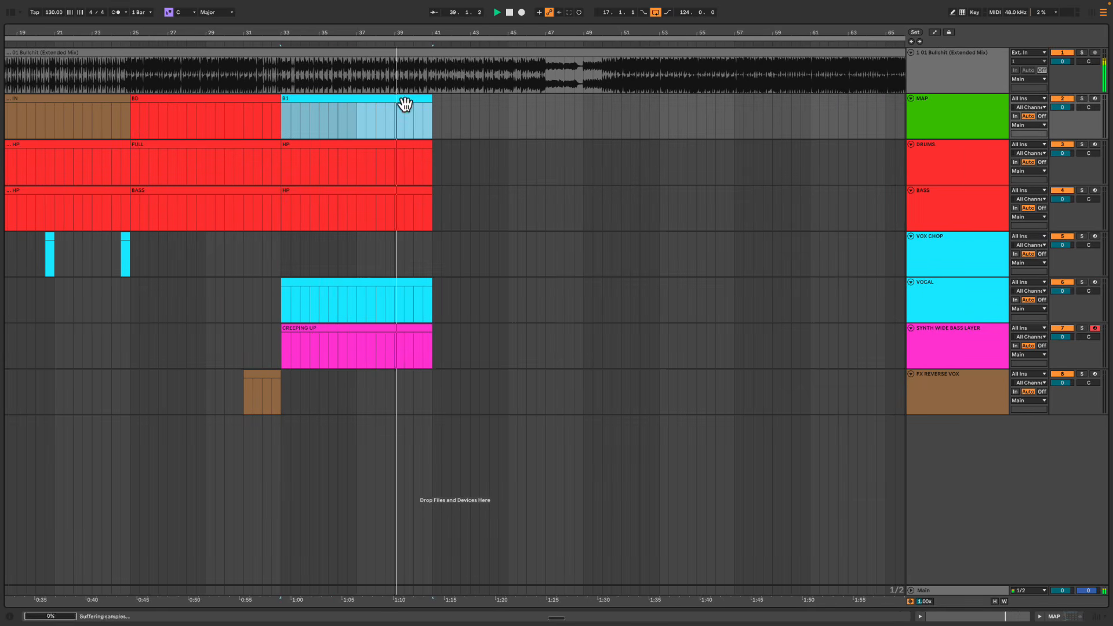
key(ctrl+d)
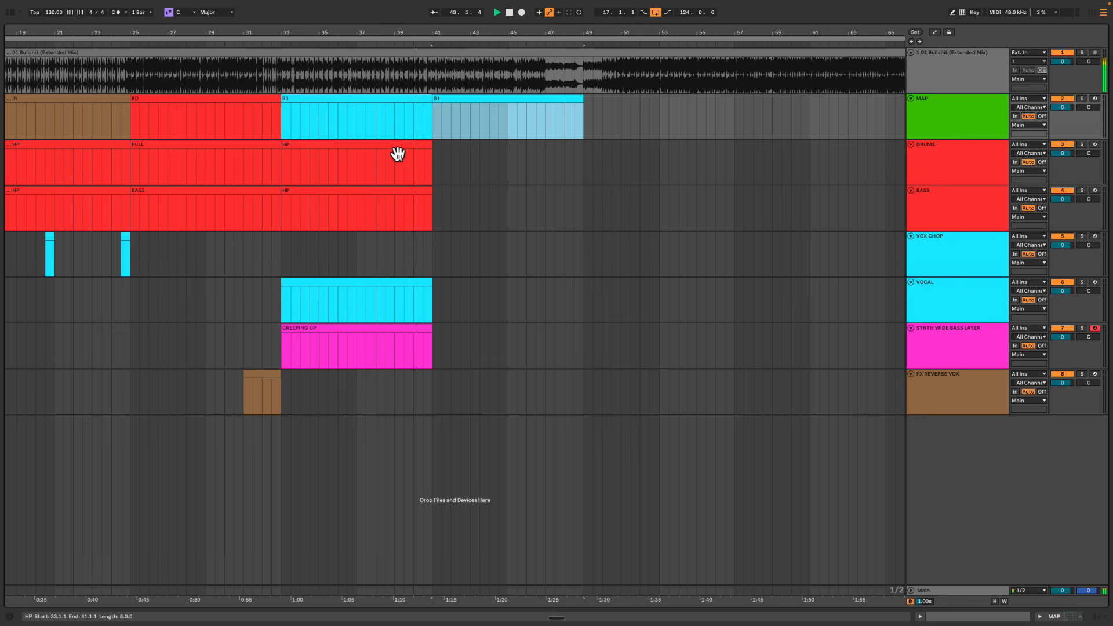
click(376, 164)
key(ctrl+d)
click(368, 196)
key(ctrl+d)
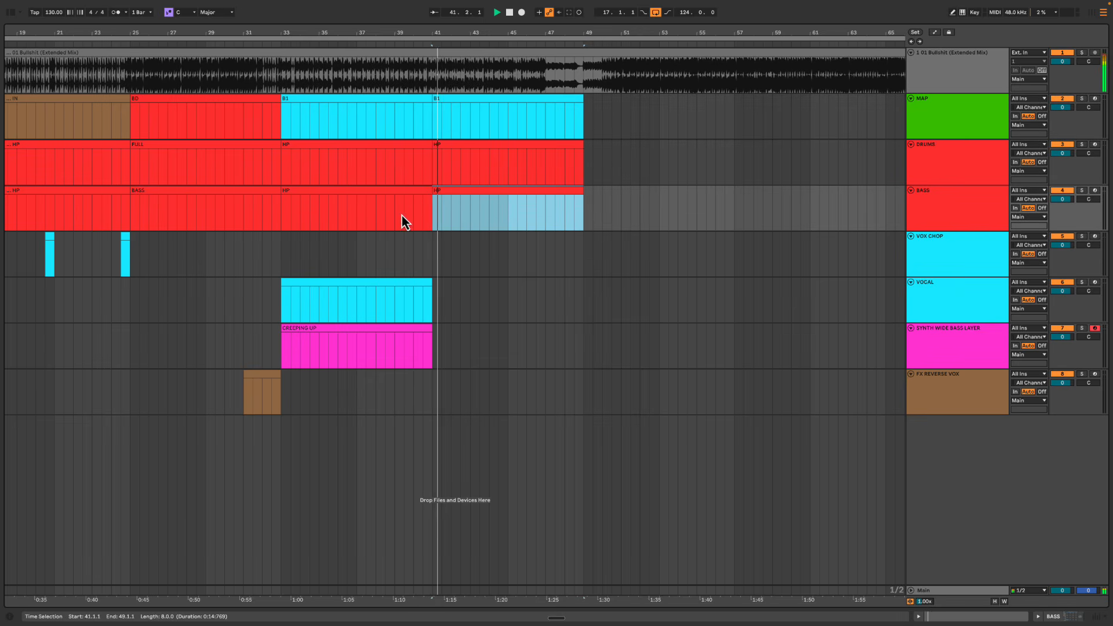
key(space)
Rename the DRUMS clip at bars 41 to 49 as HP - KICK CUT and place the insert marker at bar 41
click(460, 152)
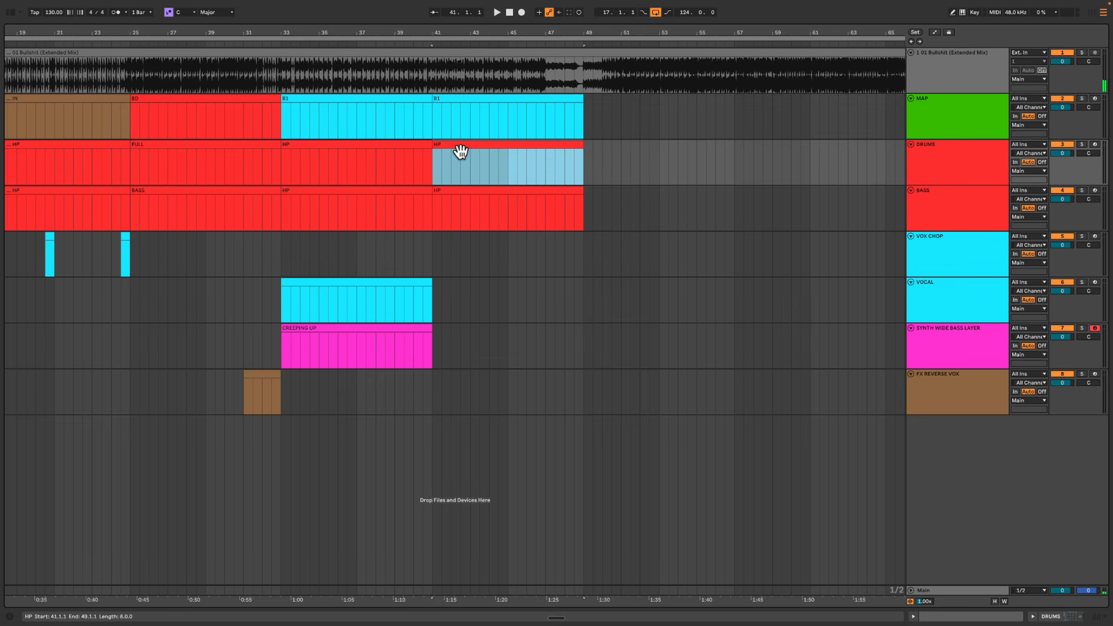
key(ctrl+r)
text(HP - KICK CUT)
key(Return)
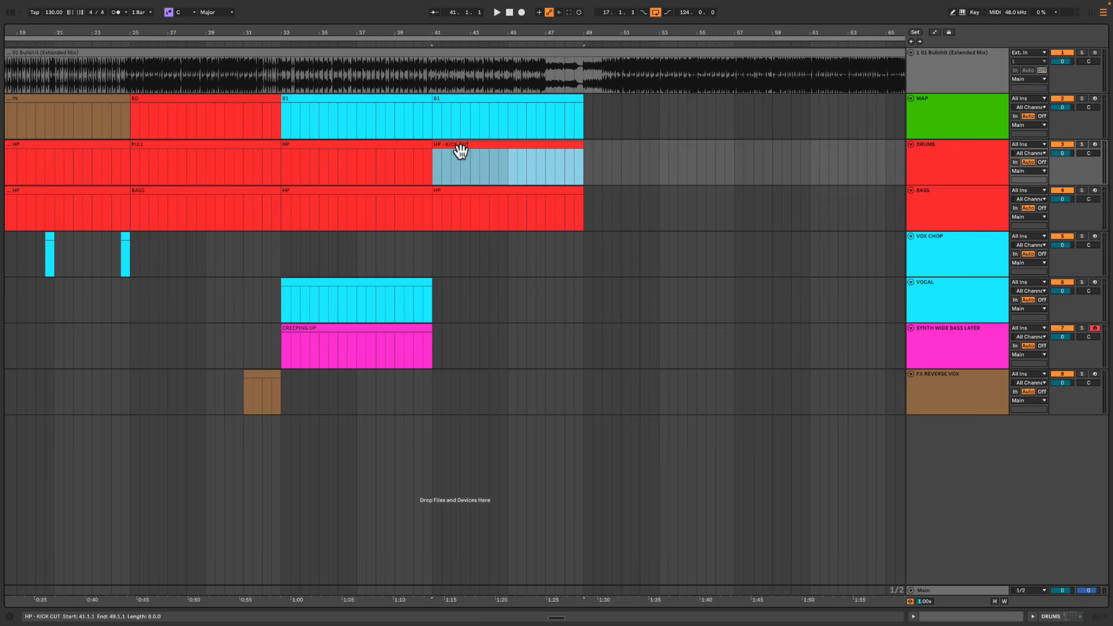
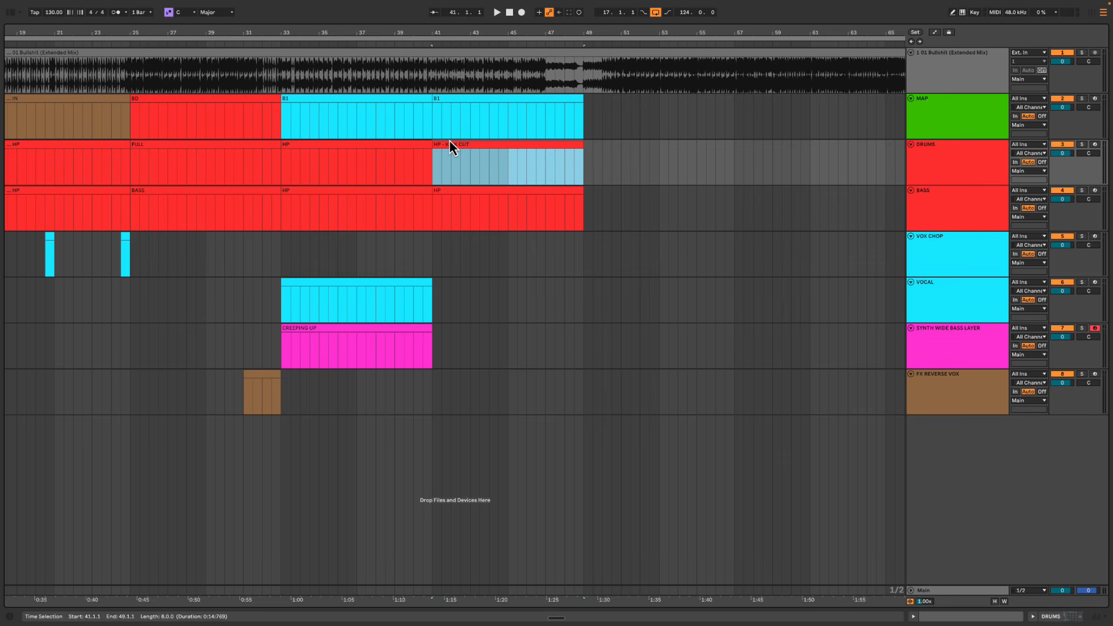
click(436, 167)
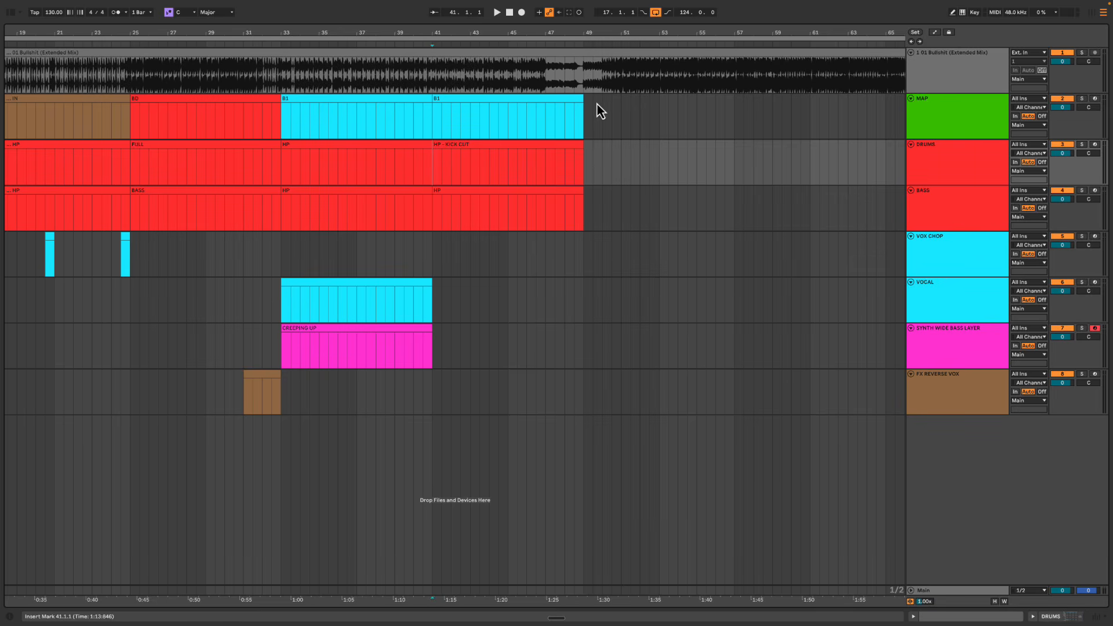
Compare the empty range after bar 49 with the B1 map clips and the HP - KICK CUT drums clip by highlighting them
drag(621, 110, 736, 174)
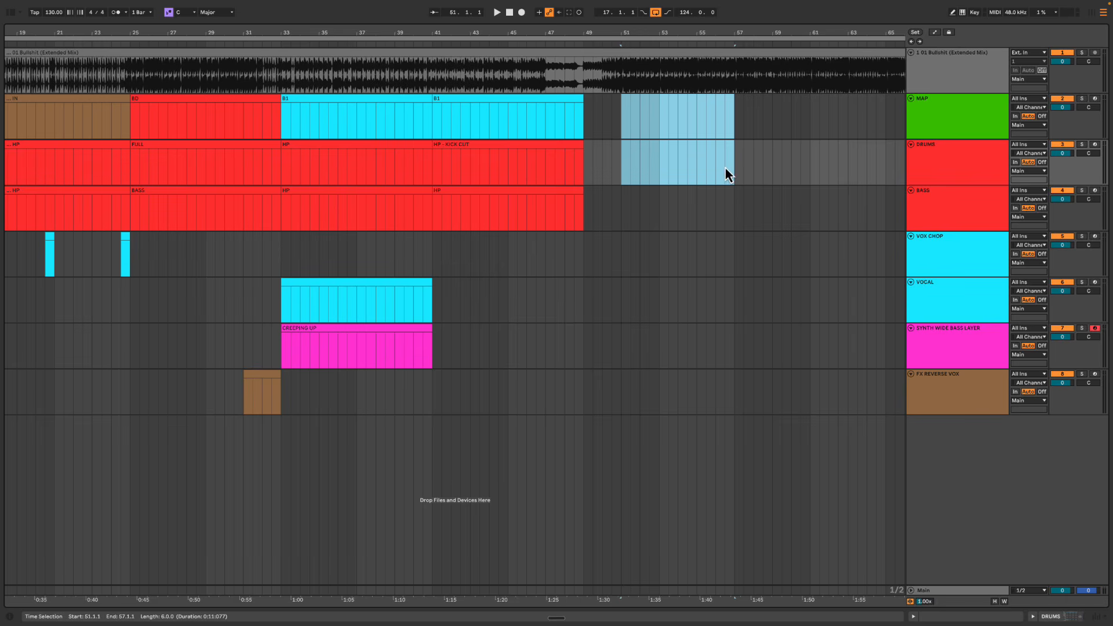
click(662, 124)
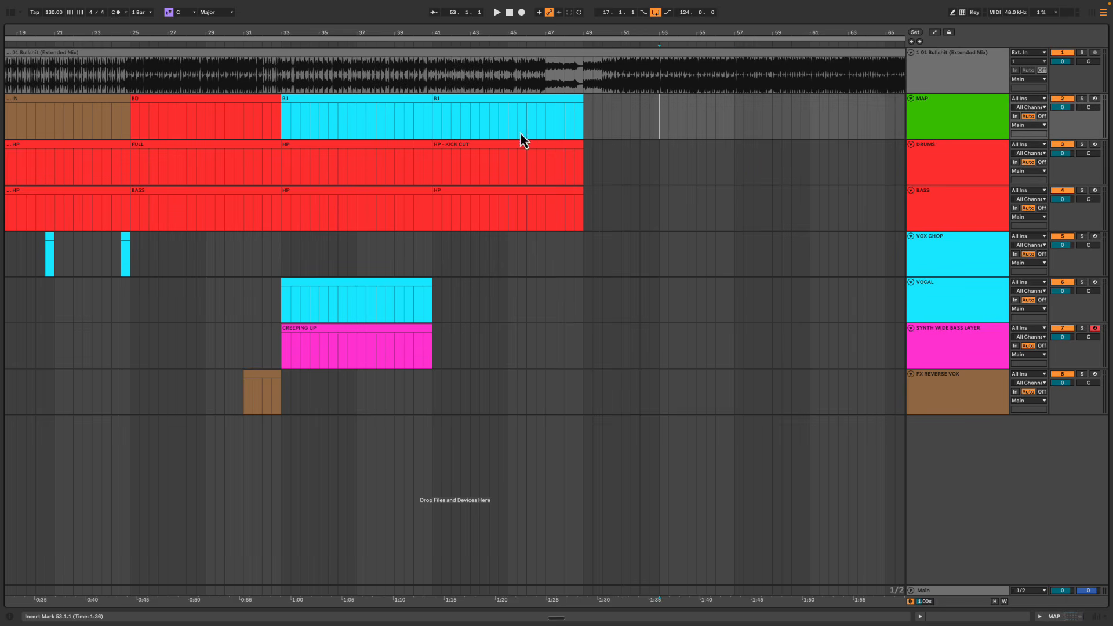
click(473, 152)
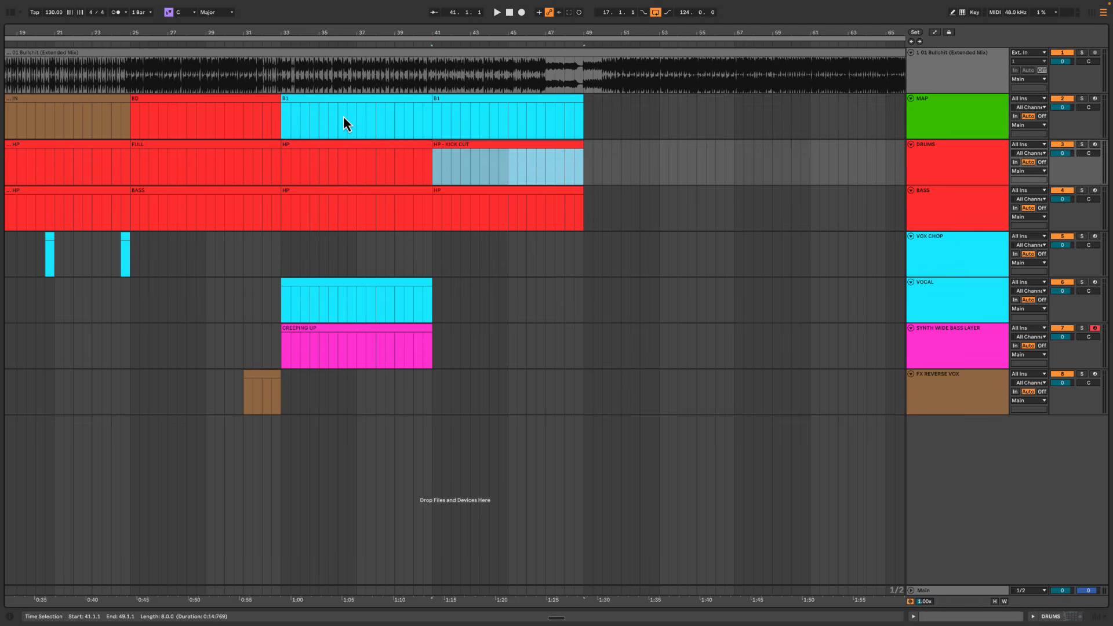
drag(344, 116, 586, 211)
drag(437, 134, 588, 228)
click(478, 146)
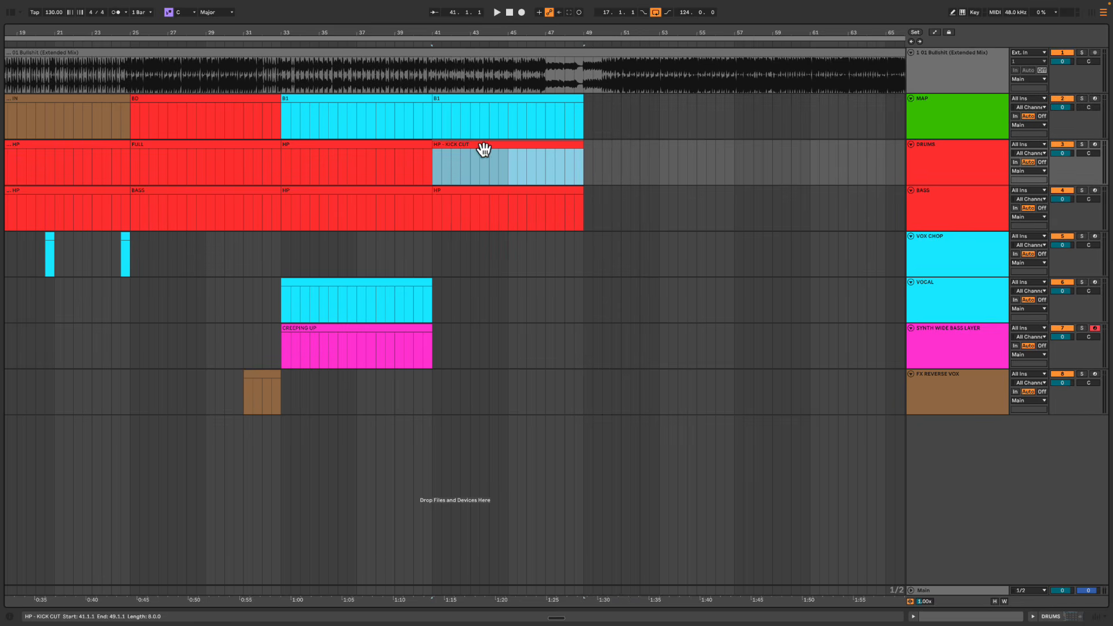
Duplicate the CREEPING UP clip and the VOCAL clip from bars 33 to 41 into bars 41 to 49
click(415, 333)
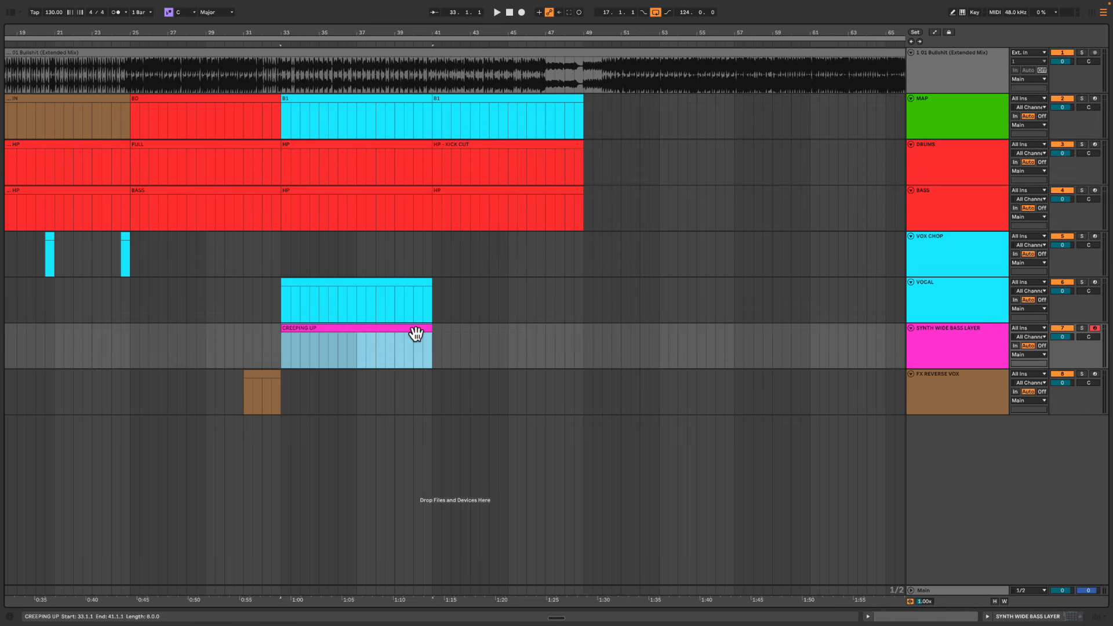
key(ctrl+d)
drag(437, 348, 591, 353)
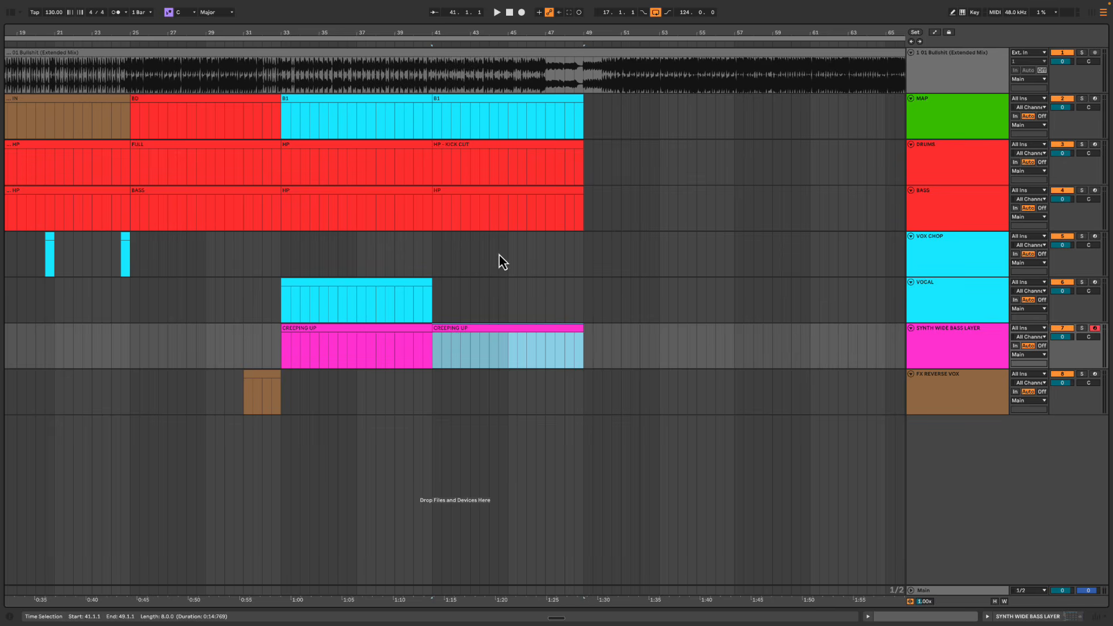
click(459, 146)
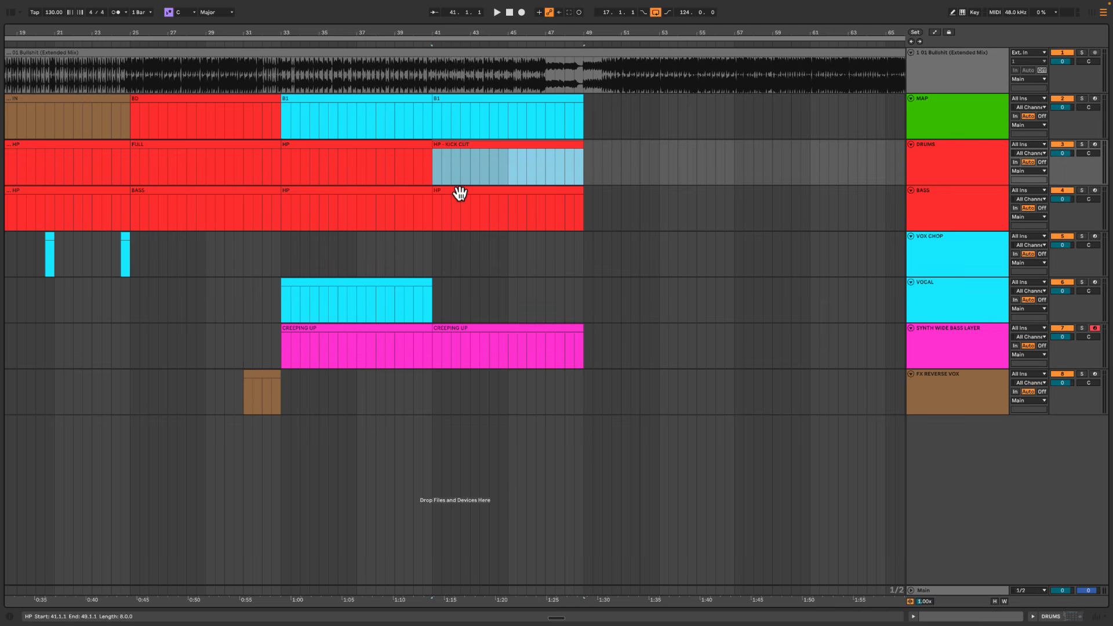
click(345, 292)
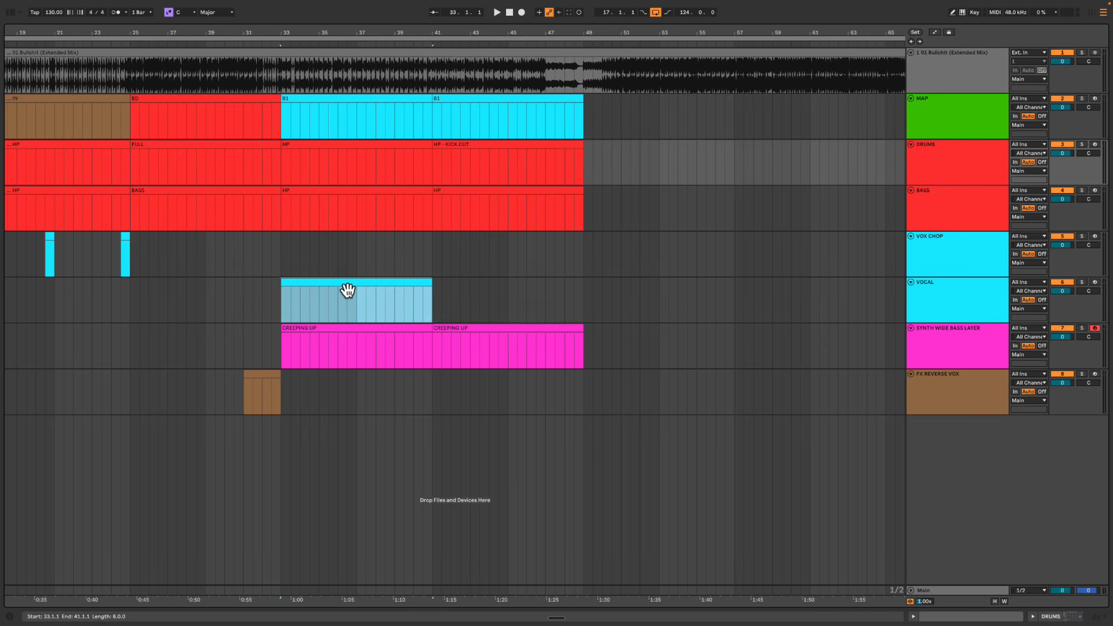
key(ctrl+d)
Play back the second half of Break 1 from bar 41 for a few bars and stop playback
click(437, 268)
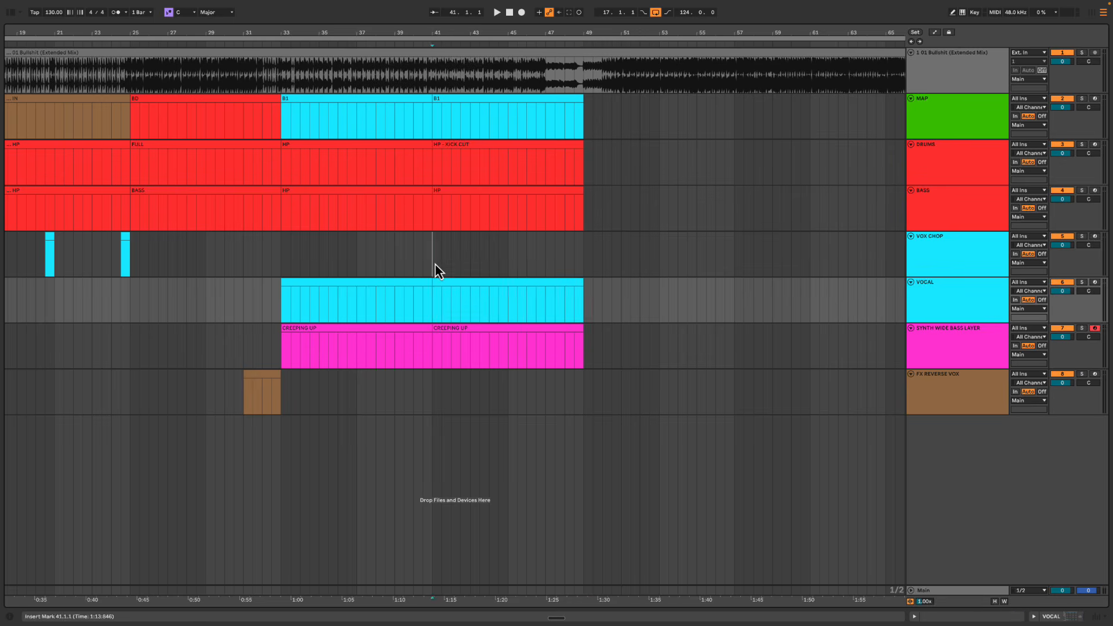
scroll(442, 278, right, 1)
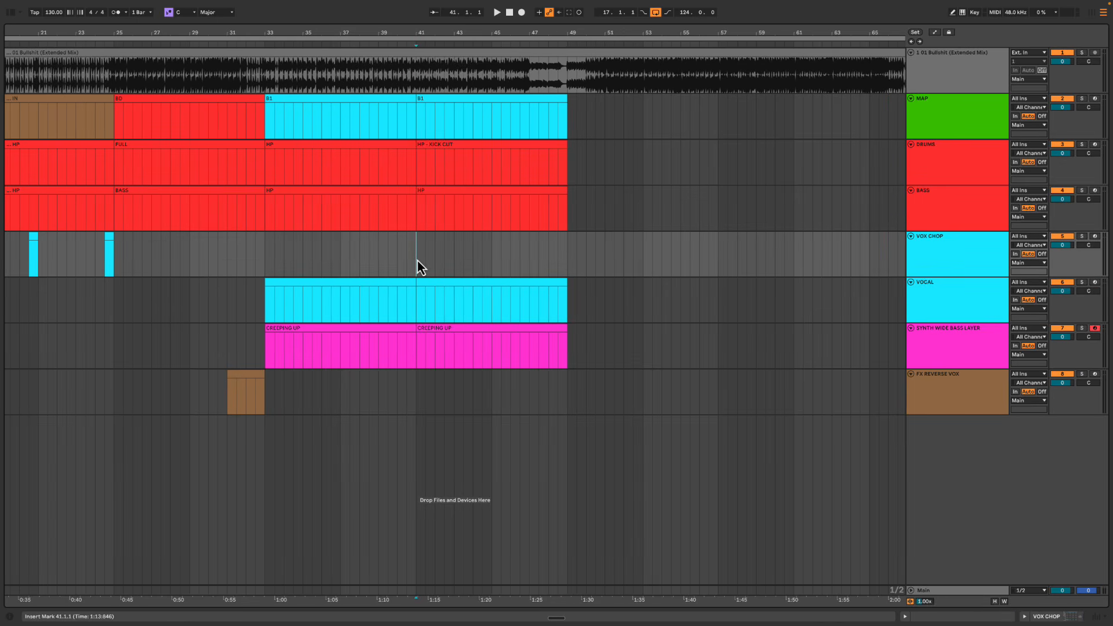
key(space)
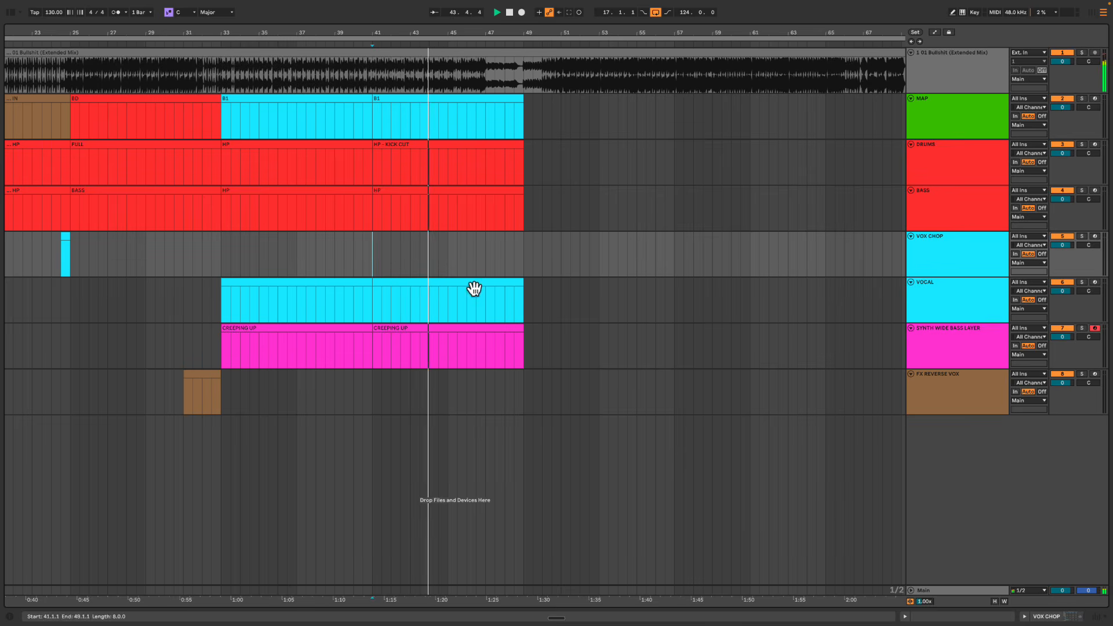
key(space)
Rename the SYNTH WIDE BASS LAYER clip at bars 41 to 49 as CREEPING UP - VERBING
click(450, 335)
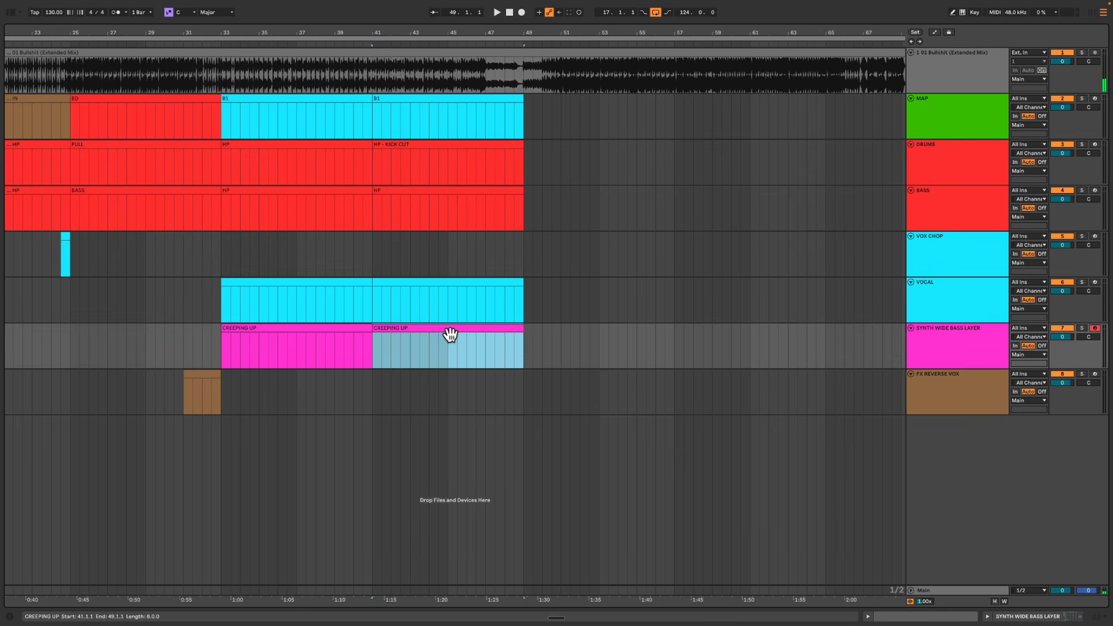
key(ctrl+r)
text(- VERBING)
key(Return)
Name the VOCAL clip at bars 41 to 49 VERBING OUT
click(460, 290)
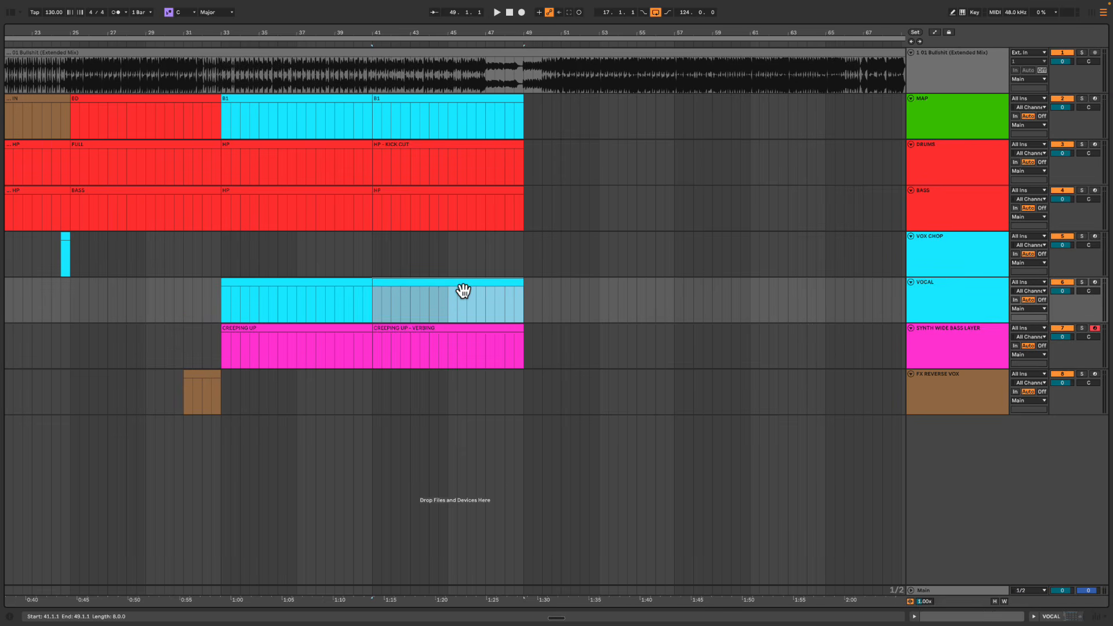
key(ctrl+r)
text(VERBING OUT)
key(Return)
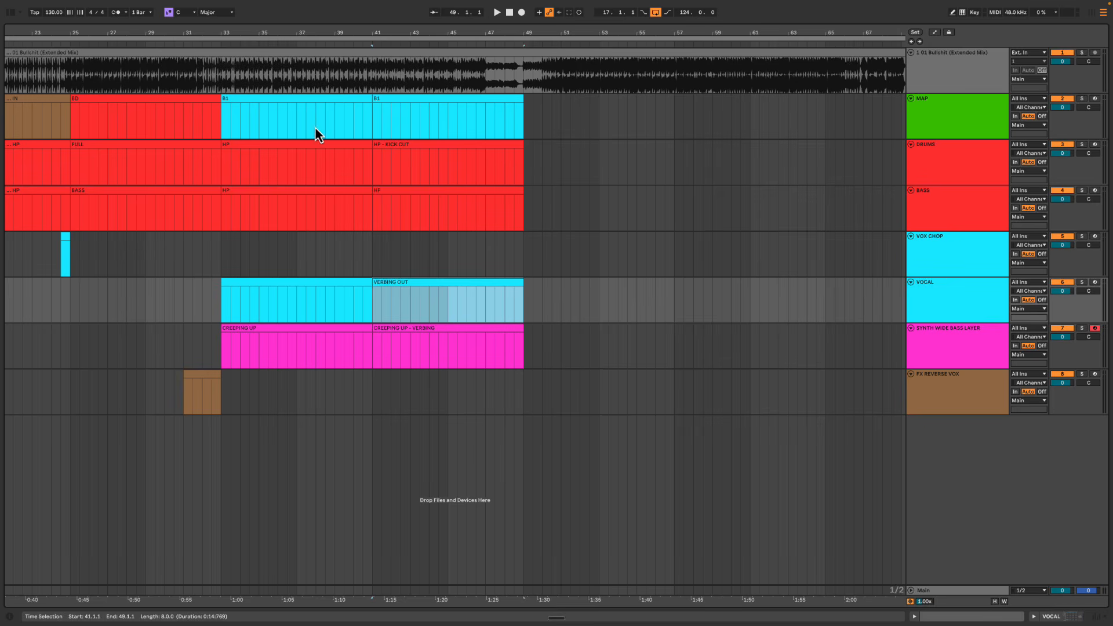
Compare the Break 1 clips at bars 35 to 47 with bars 52 to 64 by highlighting both ranges across the tracks
drag(261, 123, 485, 405)
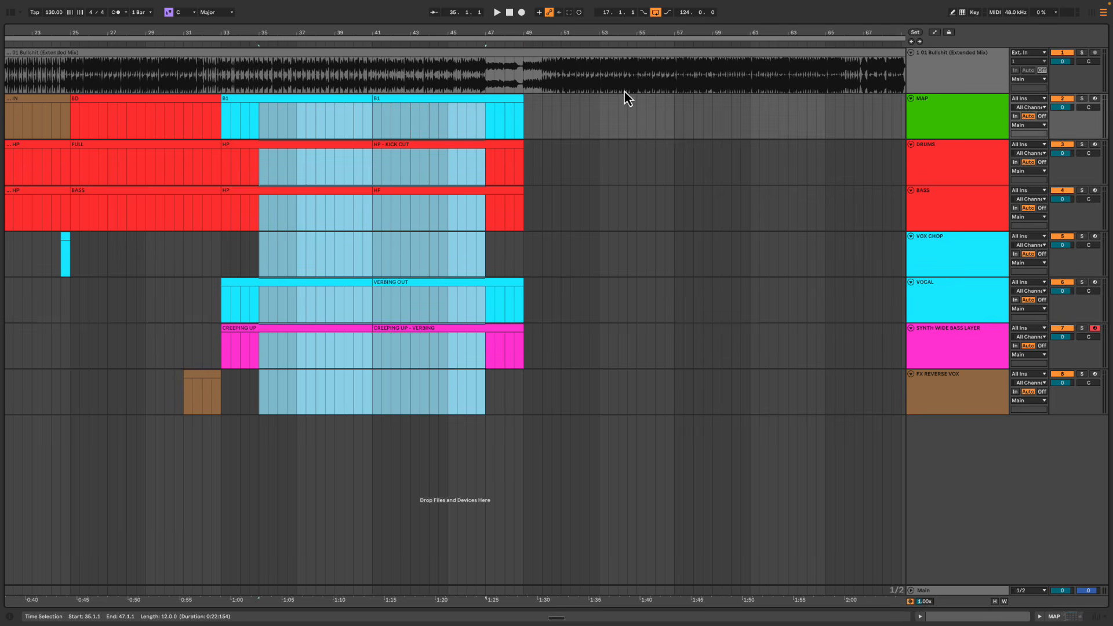
drag(582, 79, 800, 371)
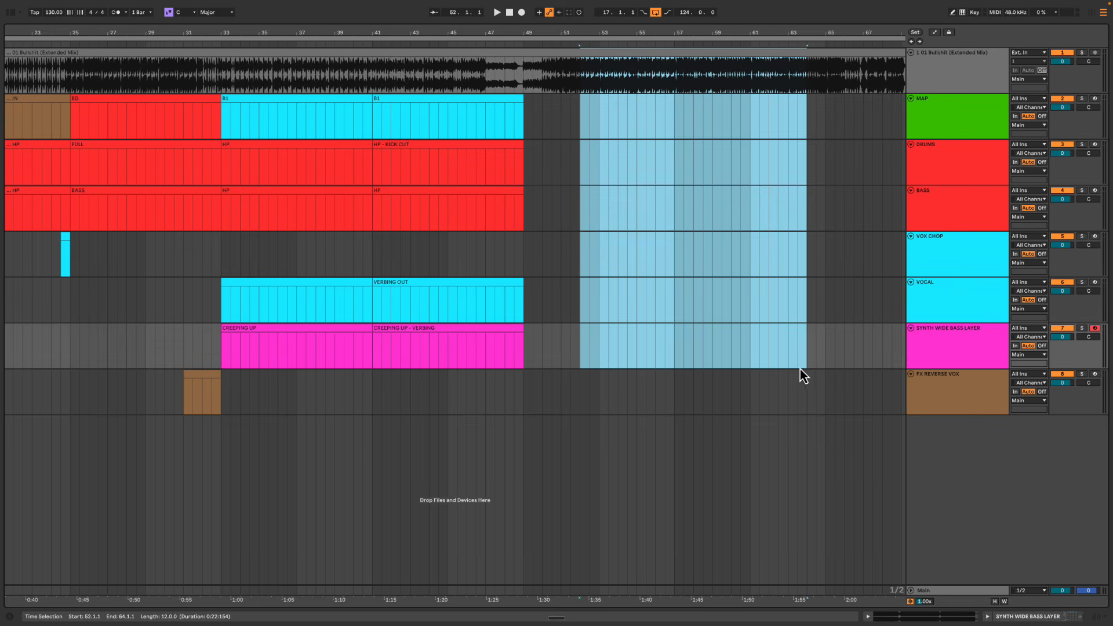
click(641, 170)
Play the reference track alternately around bar 45 and after bar 51 to compare the break with the section that follows
click(600, 76)
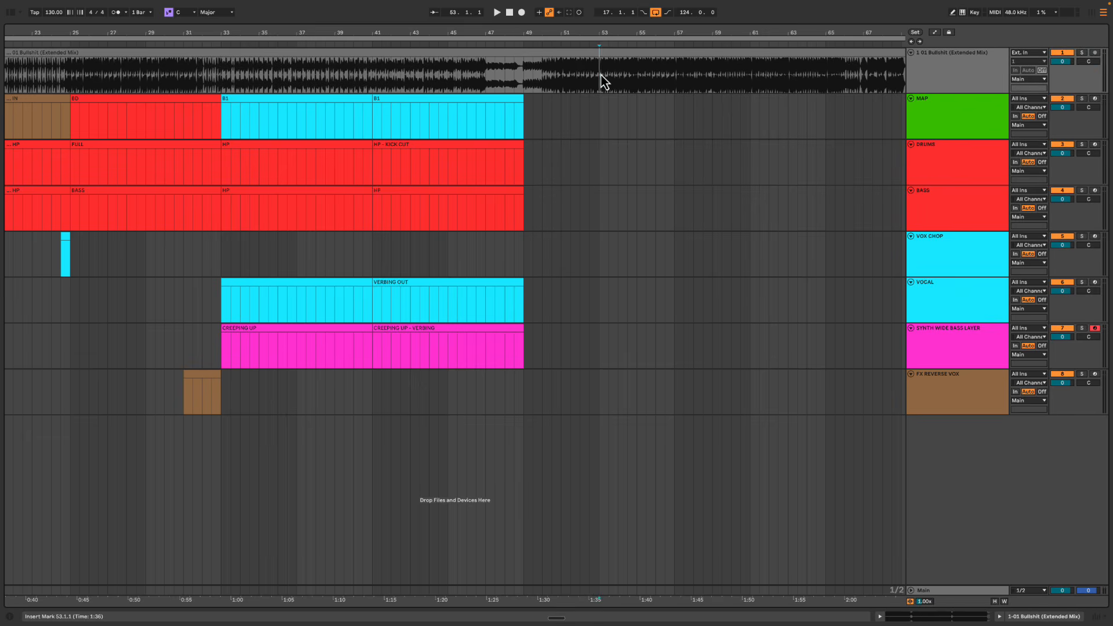
key(space)
key(space)
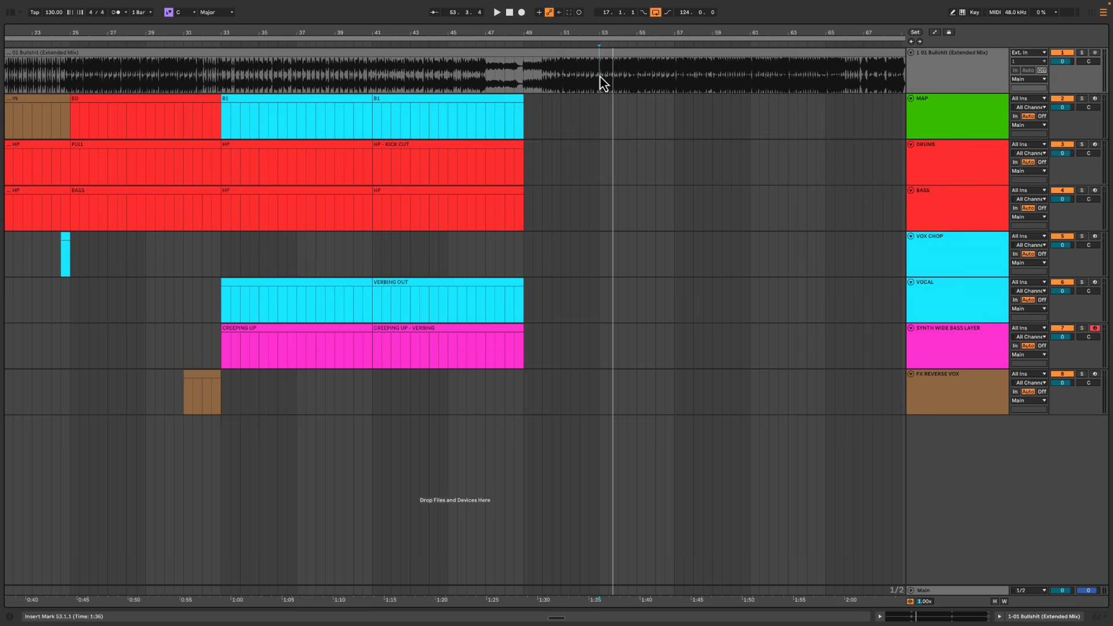
click(600, 75)
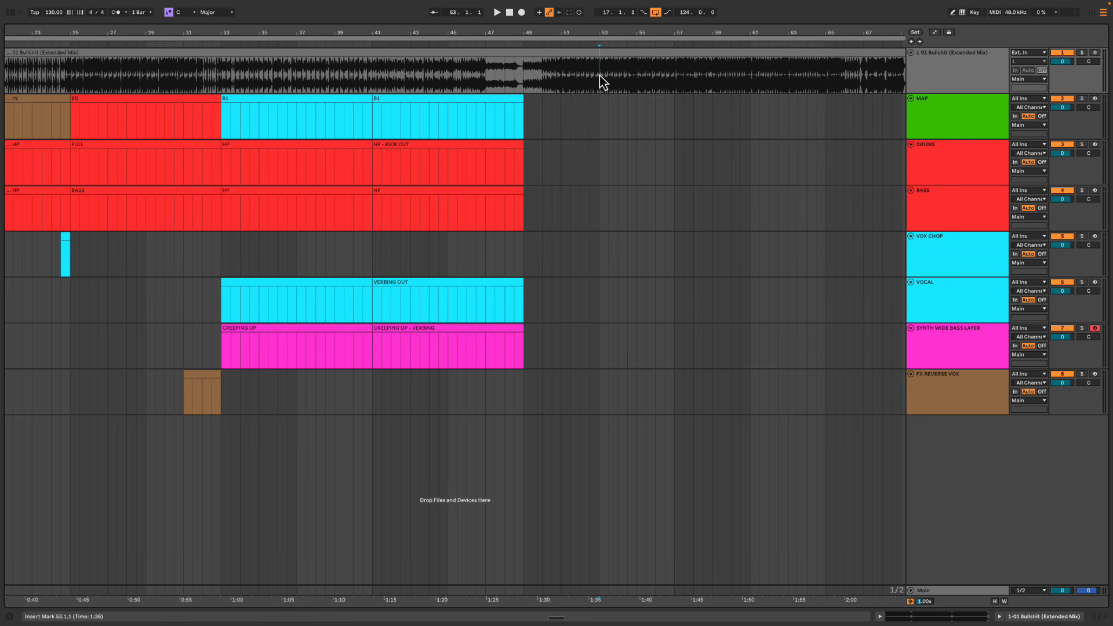
click(439, 78)
key(space)
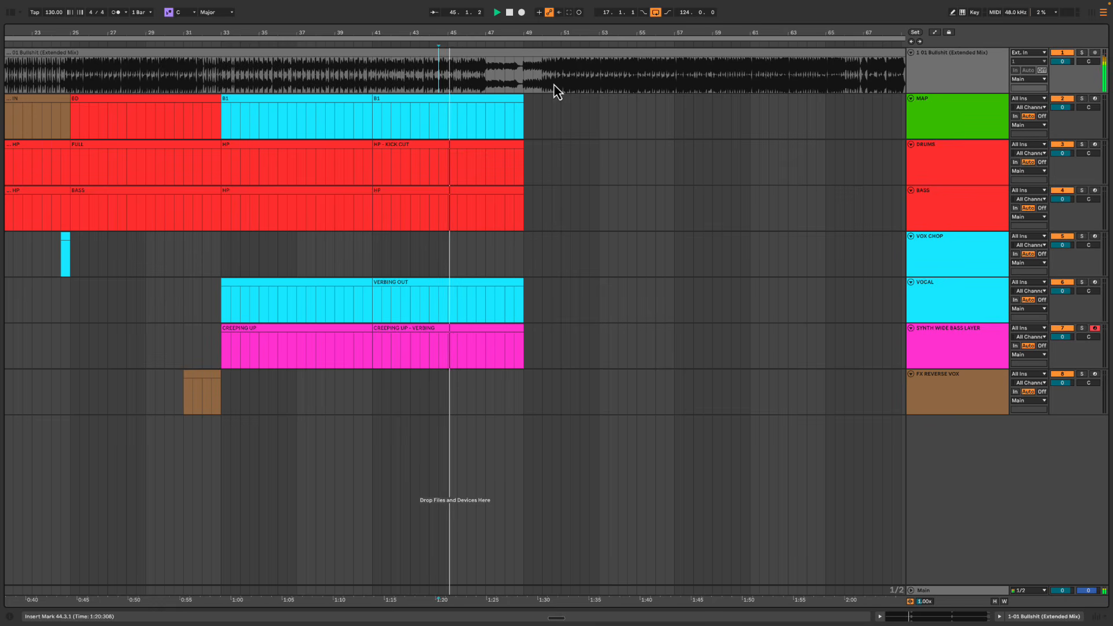
click(579, 78)
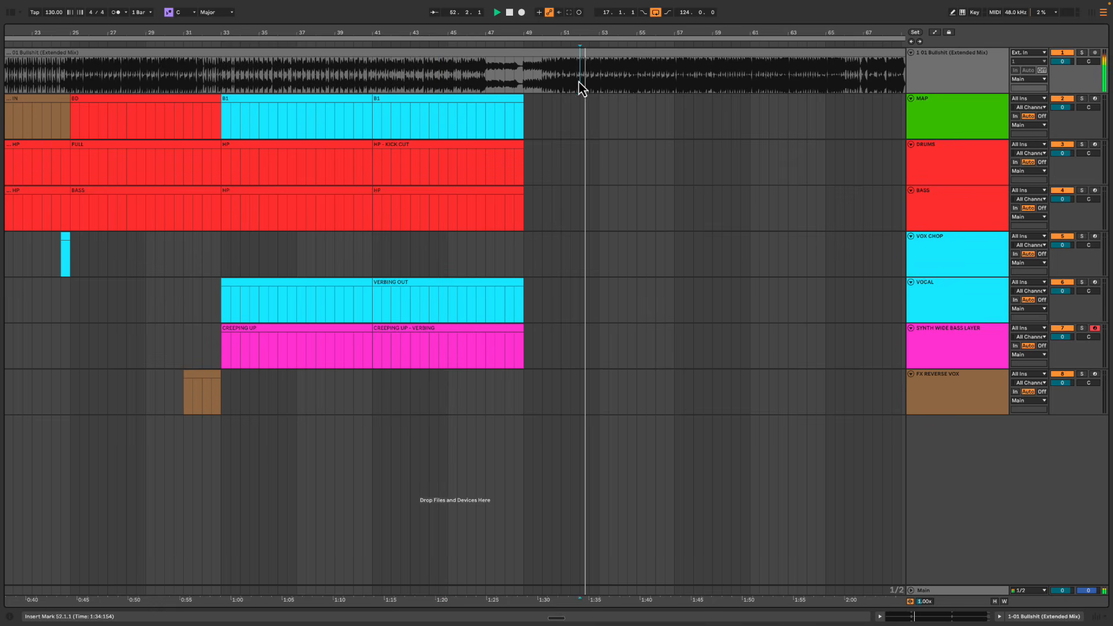
click(448, 71)
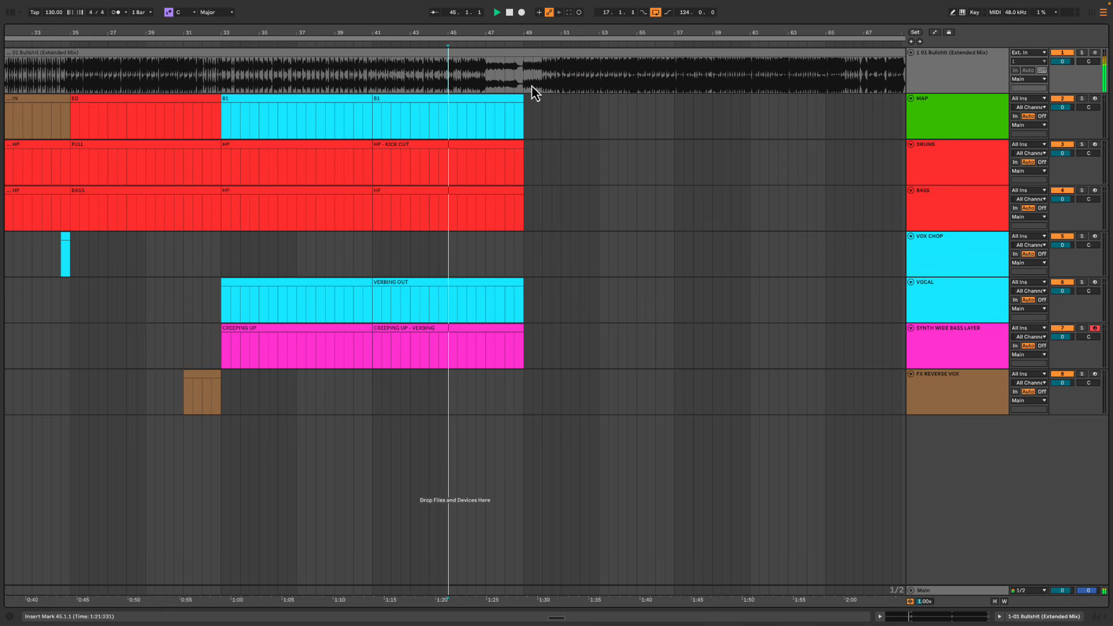
click(571, 71)
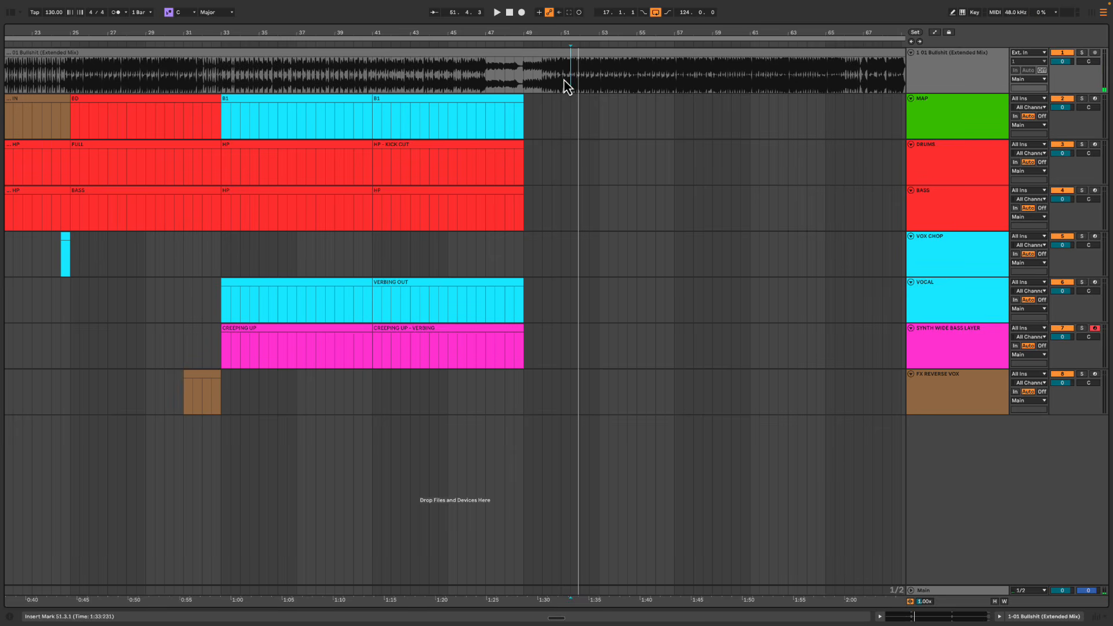
Highlight bars 43 to 47 from the MAP track down to SYNTH WIDE BASS LAYER to examine the second half of Break 1
drag(409, 116, 486, 336)
scroll(495, 326, right, 5)
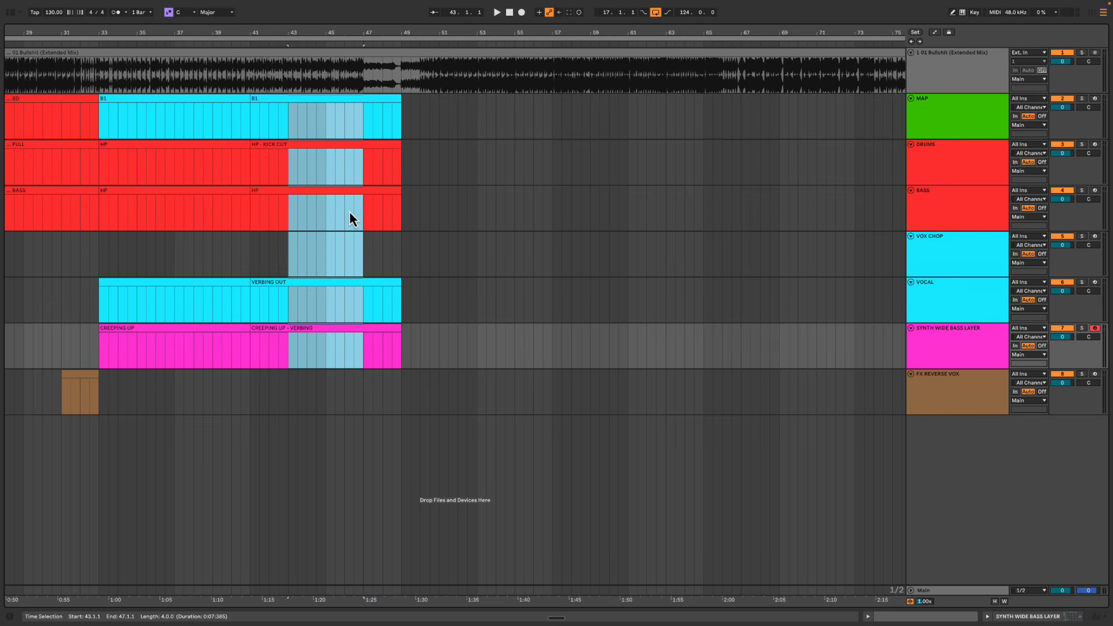
click(296, 210)
scroll(299, 204, left, 5)
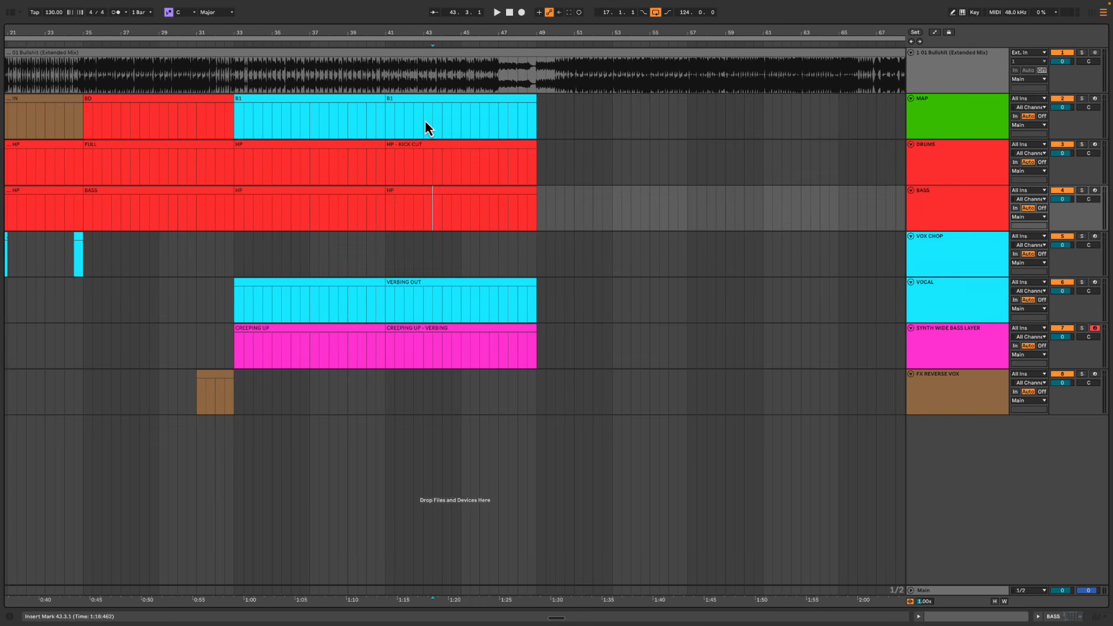
drag(432, 175, 495, 347)
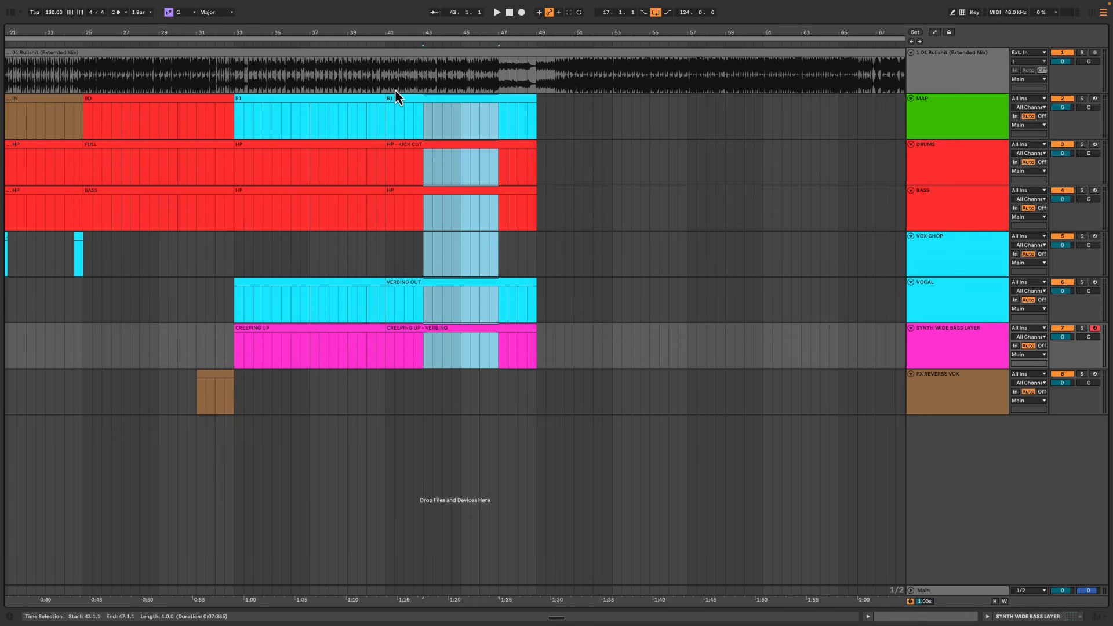
click(422, 117)
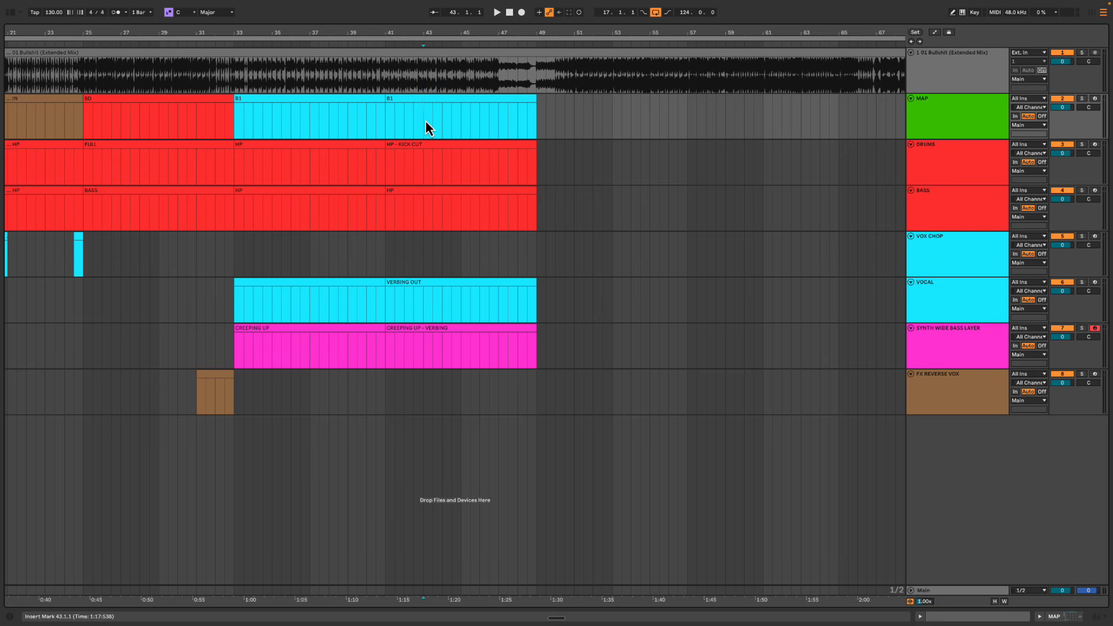
Compare the bars 41 to 49 clips with the reference audio after bar 51 by highlighting each range in turn
drag(387, 122, 536, 354)
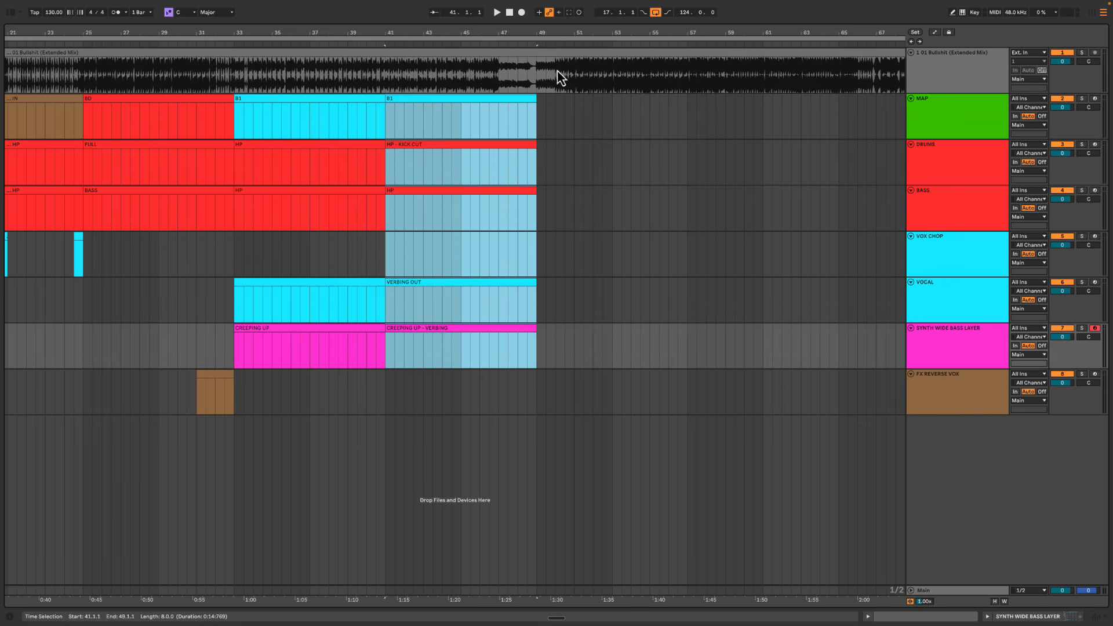
drag(584, 97, 718, 80)
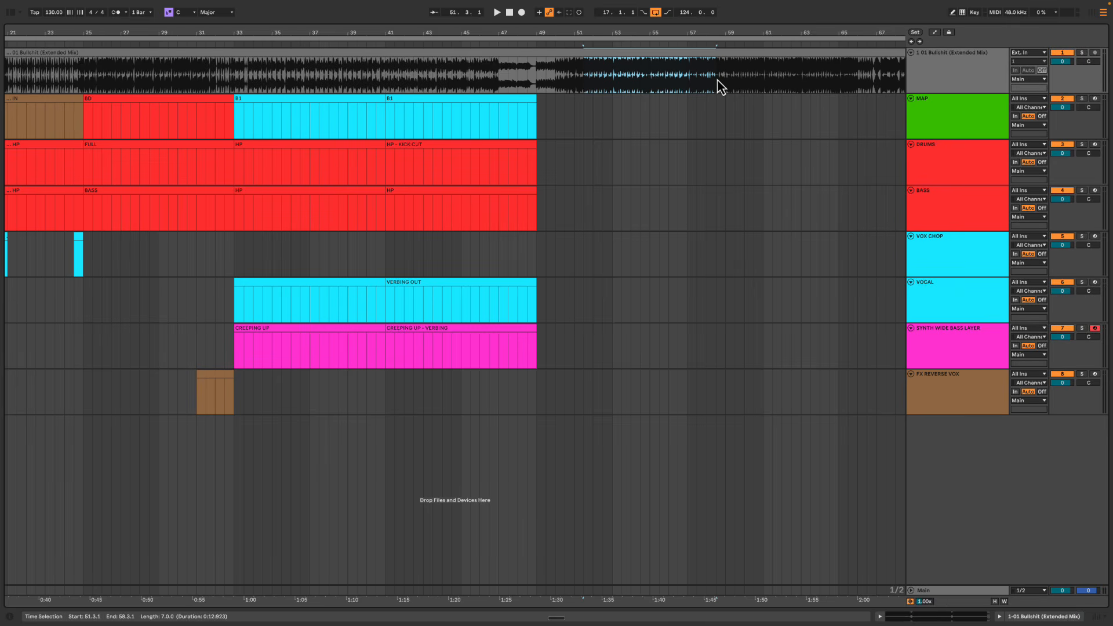
drag(431, 80, 516, 354)
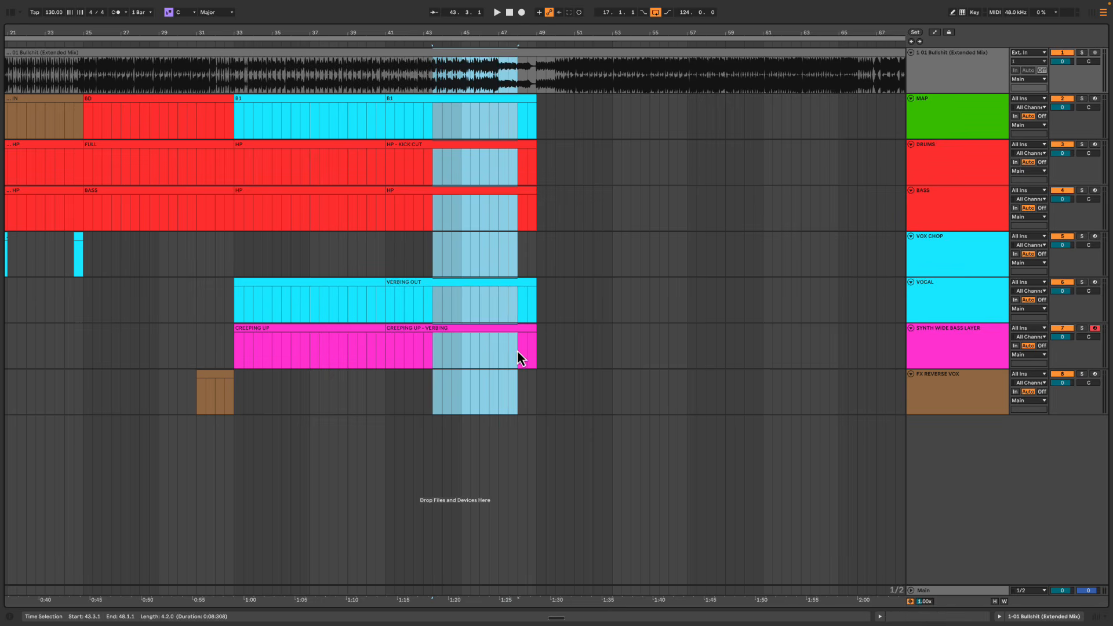
click(566, 76)
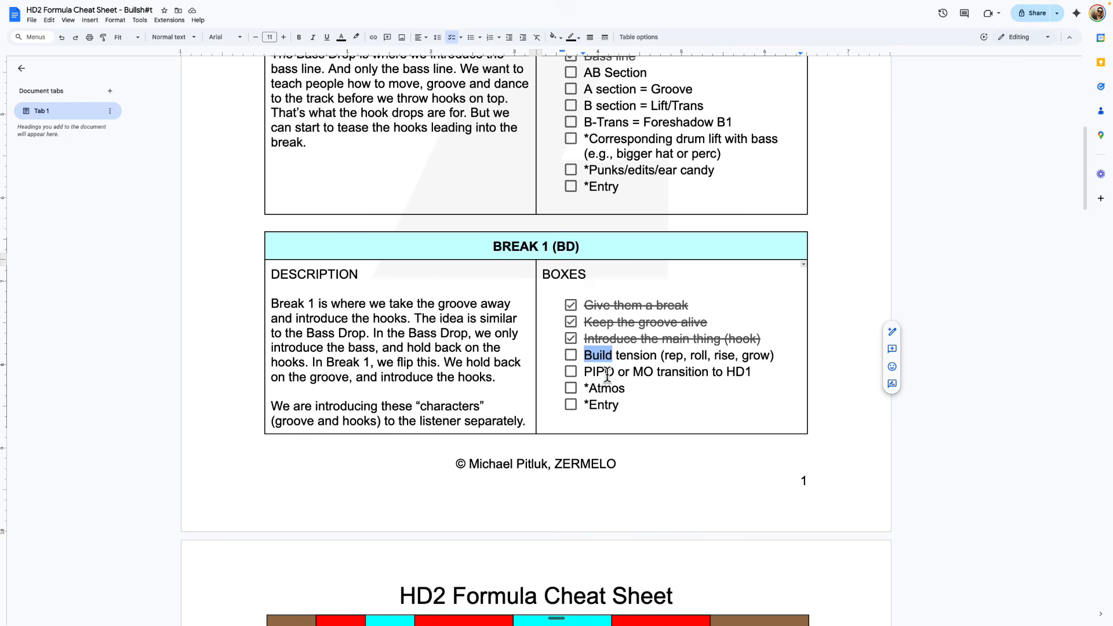
In the Google Docs cheat sheet, examine the Build tension (rep, roll, rise, grow) item under BREAK 1, highlighting rep and grow
double_click(633, 352)
double_click(610, 355)
double_click(756, 356)
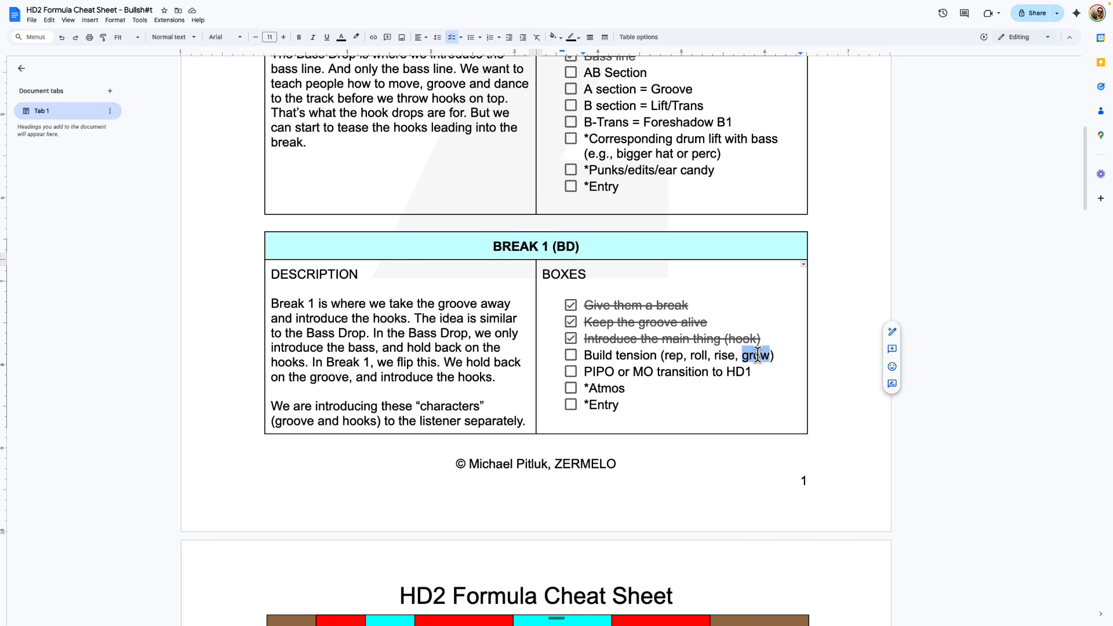
triple_click(639, 355)
click(687, 355)
double_click(670, 355)
drag(582, 355, 768, 357)
double_click(671, 356)
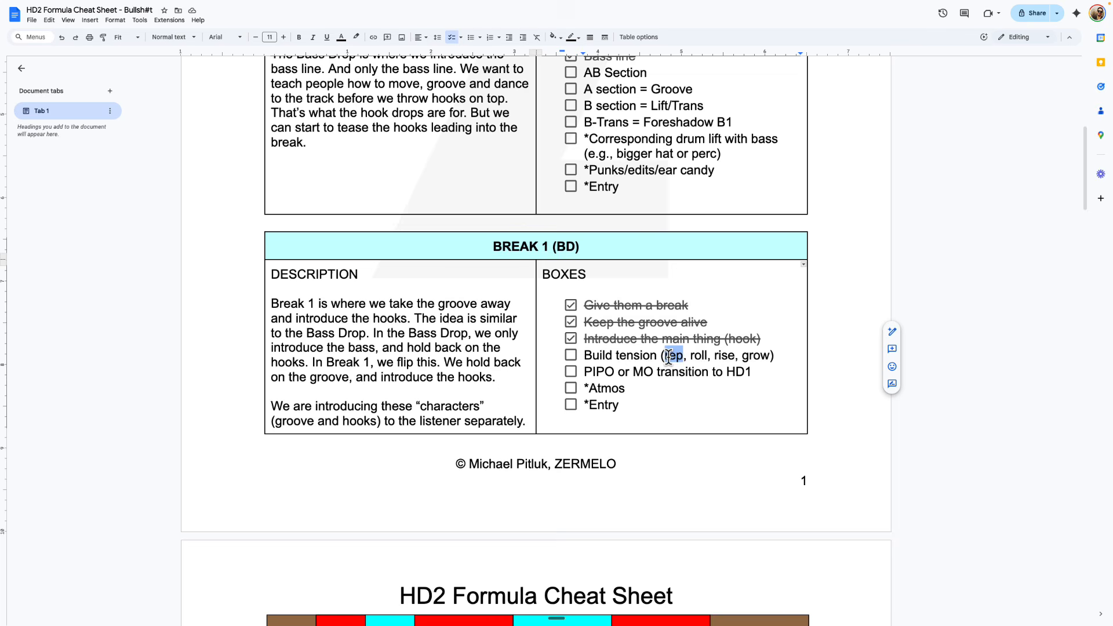
click(755, 357)
double_click(755, 356)
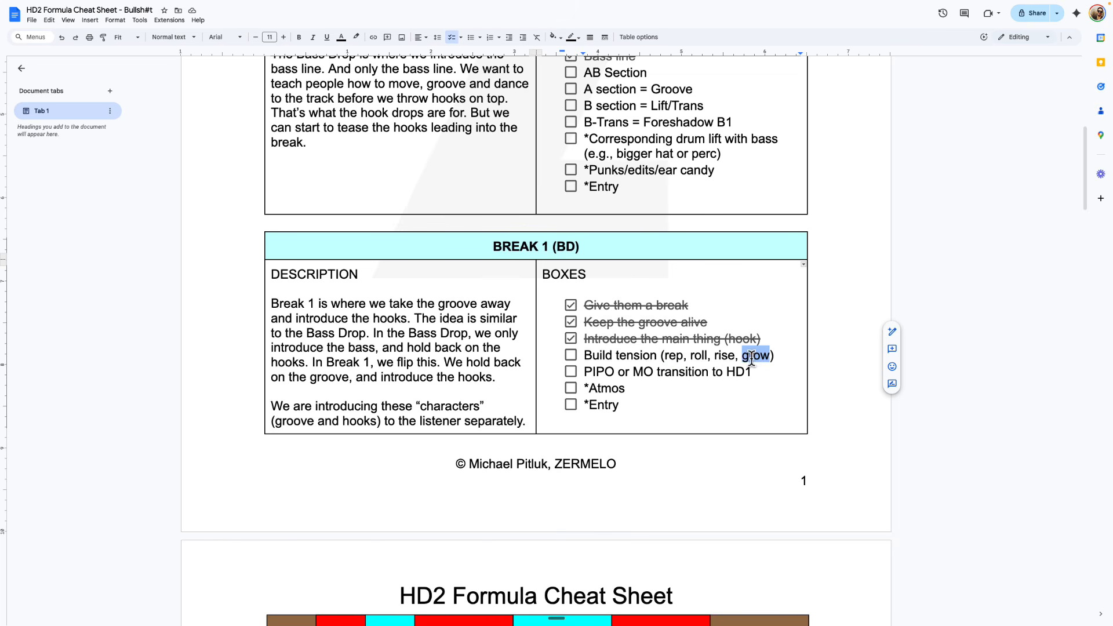
triple_click(617, 356)
click(617, 356)
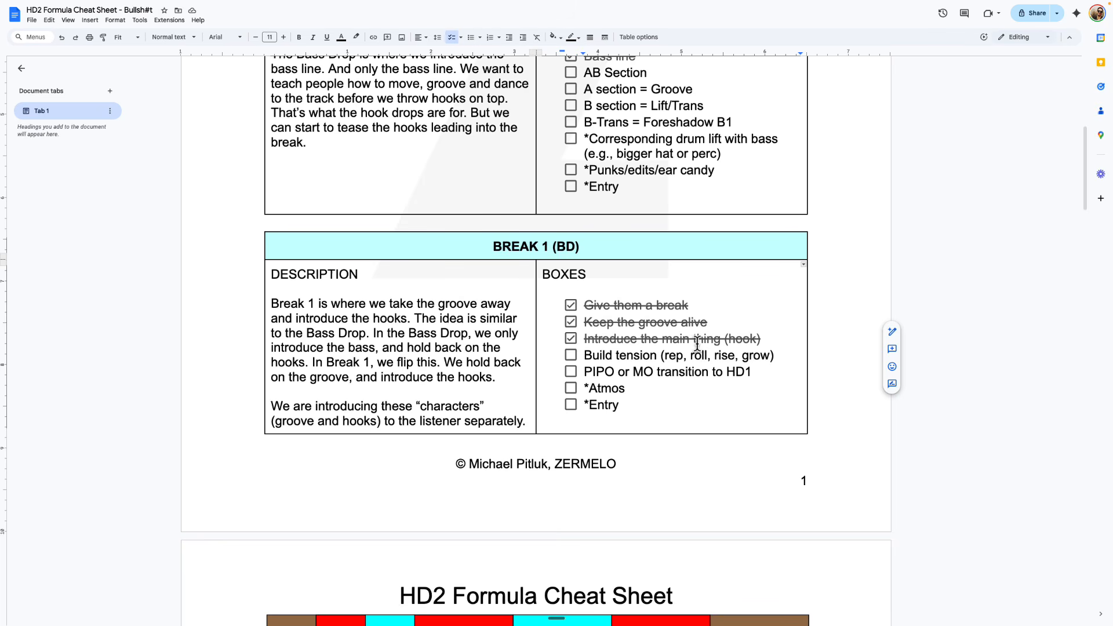
Examine the Build tension (rep, roll, rise, grow) item under BREAK 1 in the cheat sheet, highlighting individual words and then the whole line
click(670, 356)
double_click(708, 356)
double_click(697, 357)
double_click(720, 355)
double_click(720, 358)
double_click(696, 355)
drag(583, 355, 772, 358)
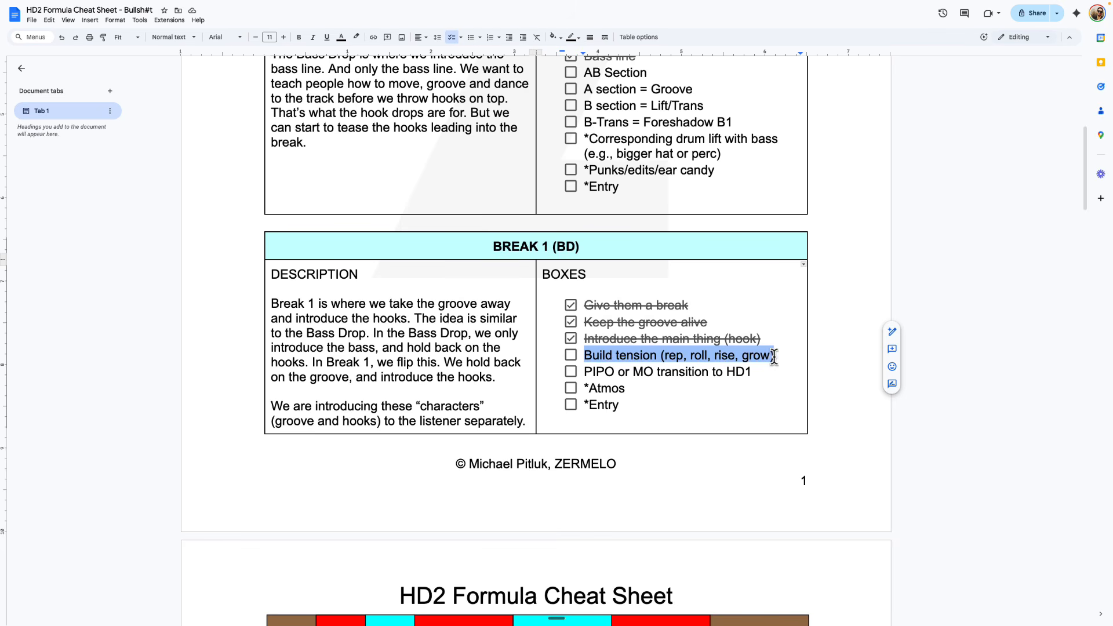
click(706, 356)
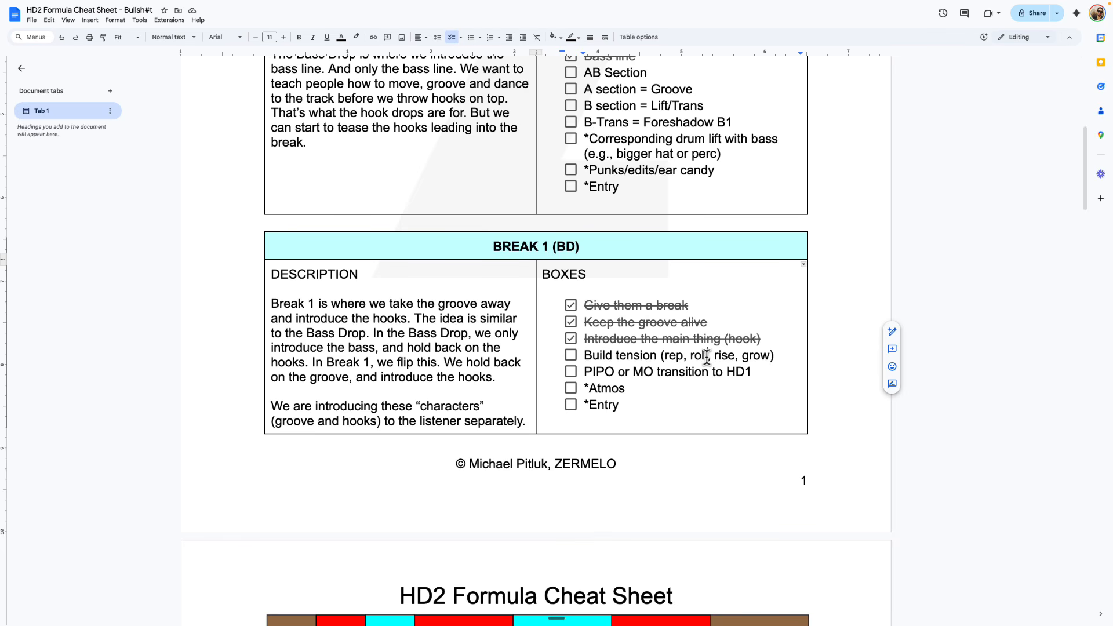
Switch to Ableton Live and listen to the second half of Break 1, playing from bar 45 and from bar 43
key(ctrl+Left)
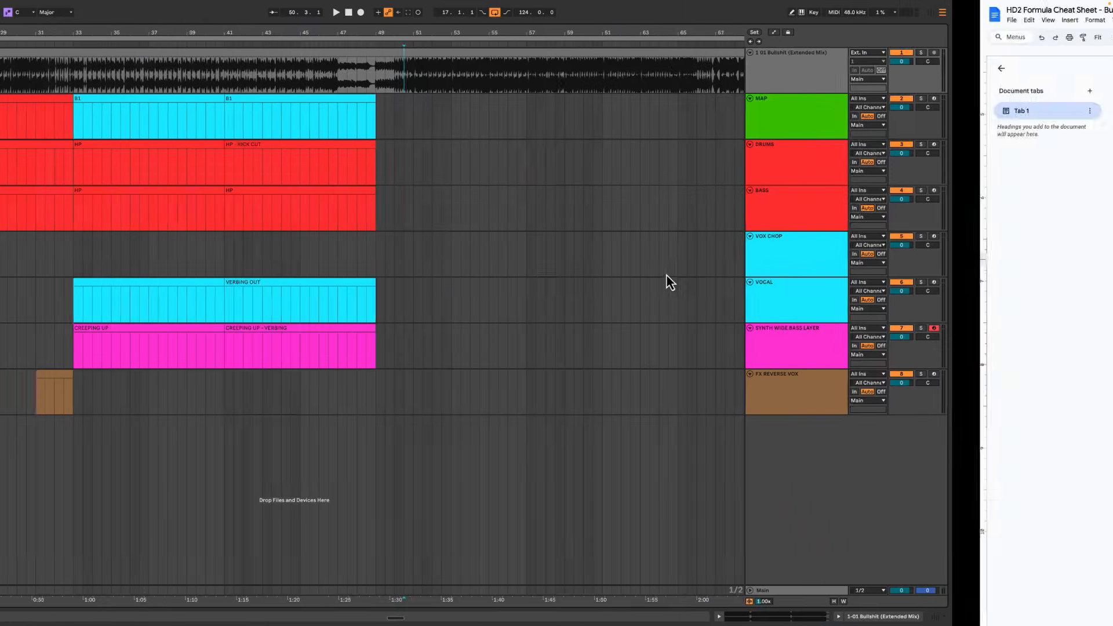
click(395, 258)
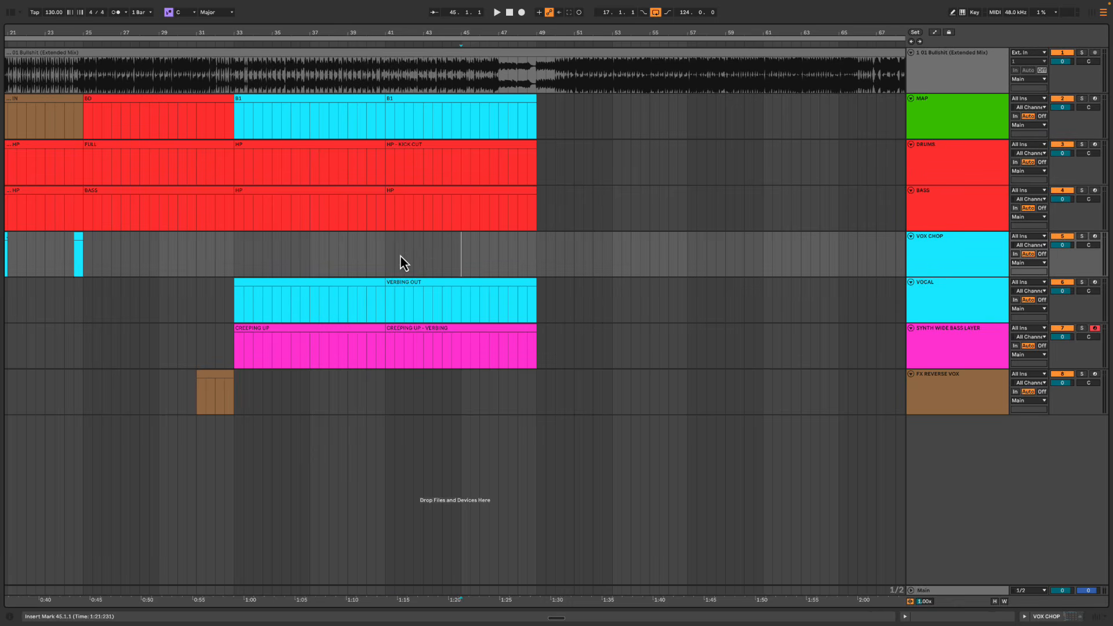
click(460, 246)
key(space)
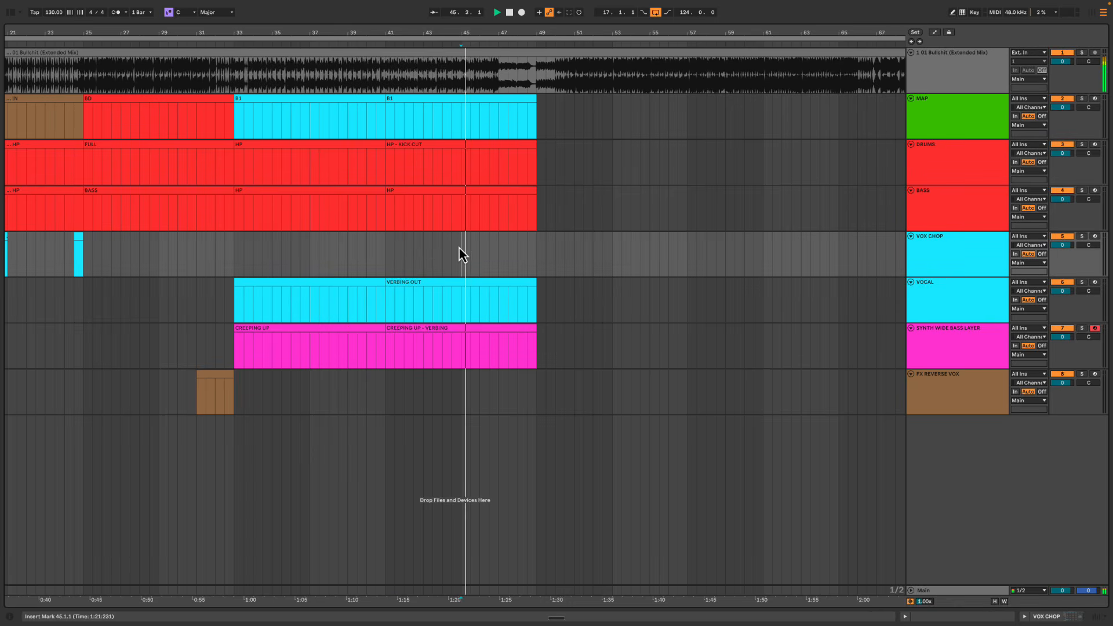
key(space)
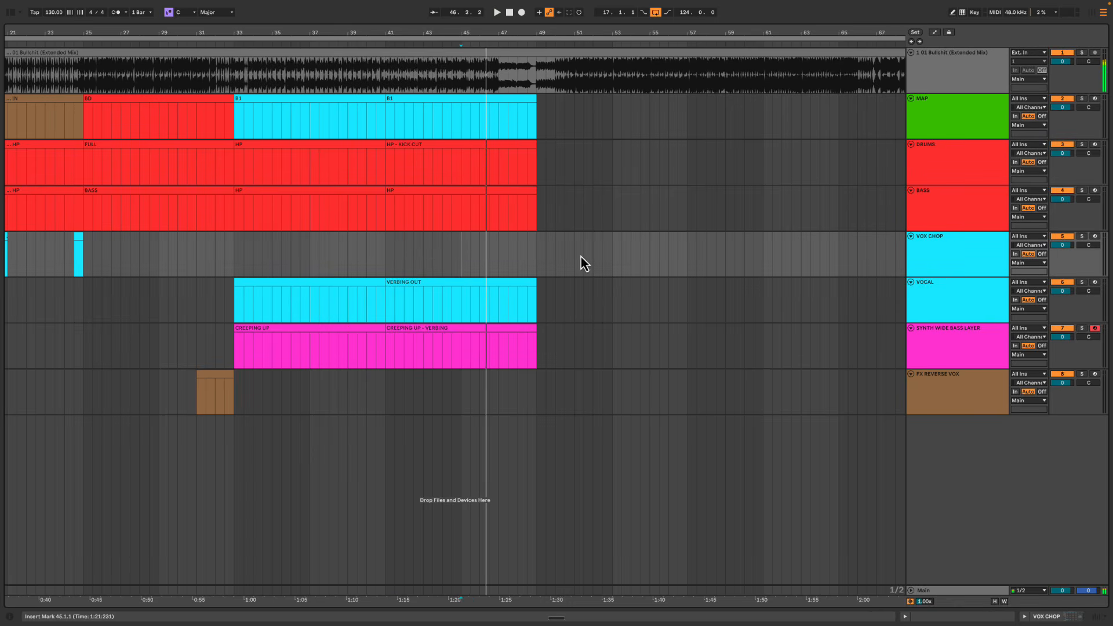
click(422, 255)
key(shift+space)
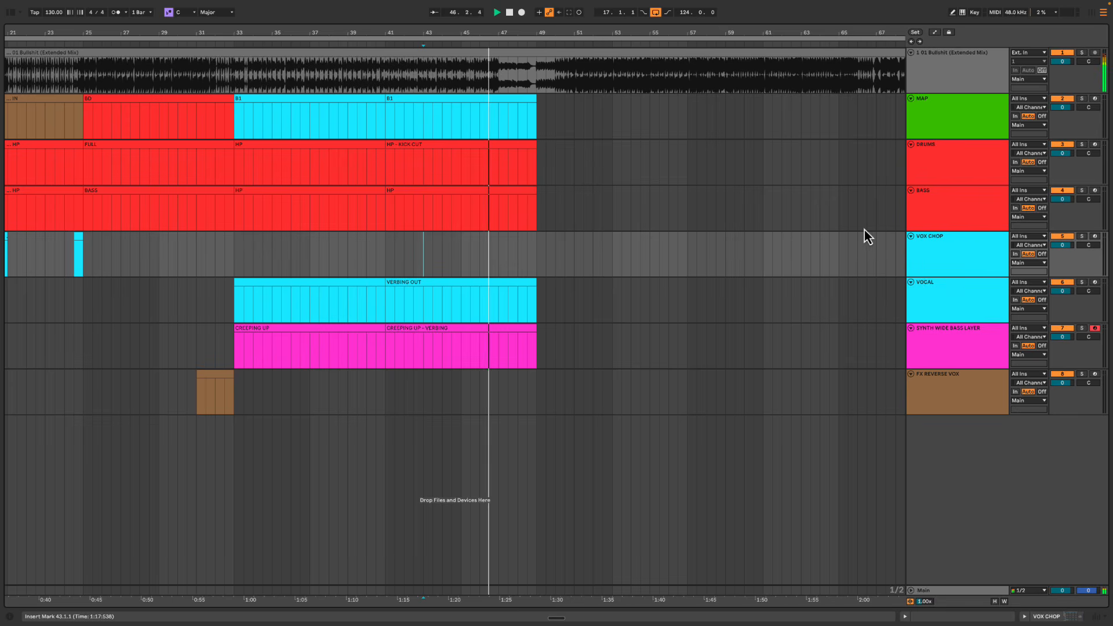
click(422, 245)
key(space)
key(space)
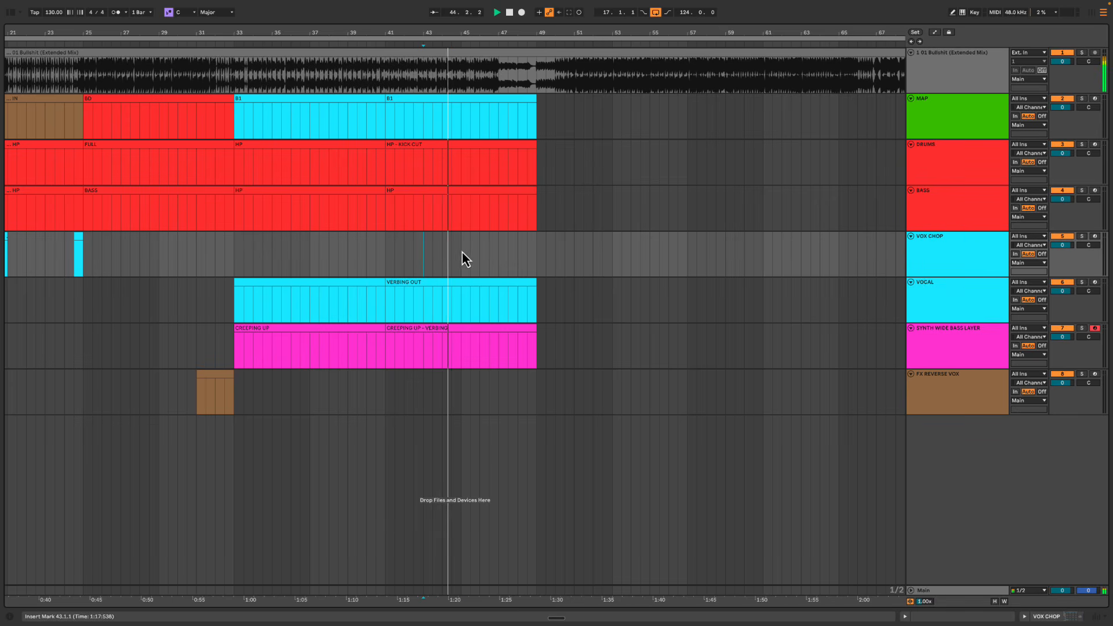
Insert a new MIDI track below BASS with an empty MIDI clip spanning bars 45 to 49
drag(462, 252, 530, 248)
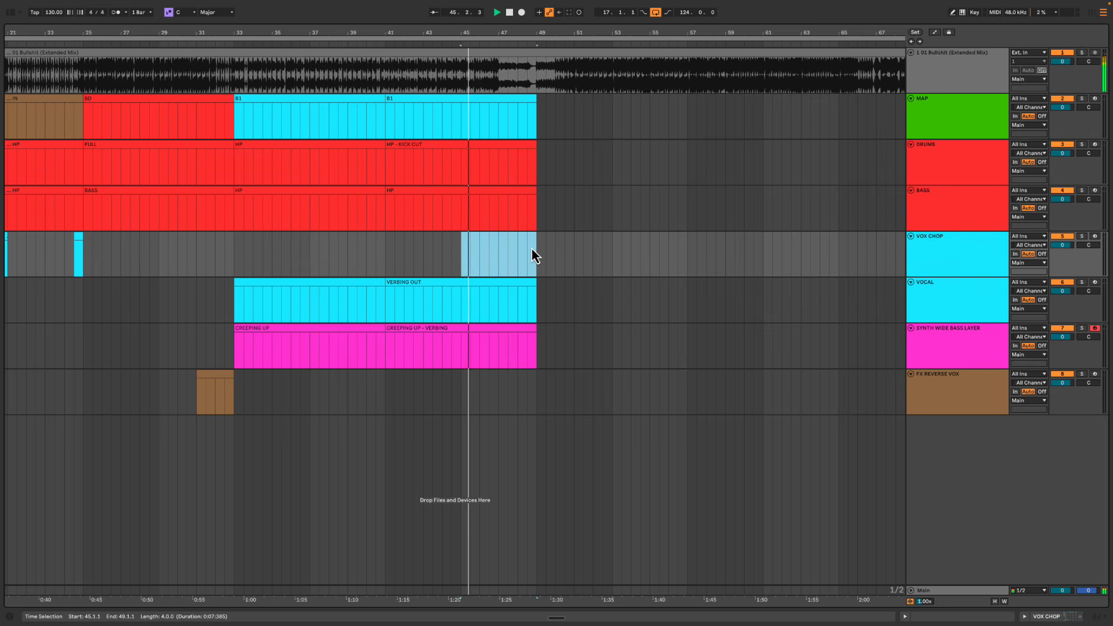
key(space)
click(970, 205)
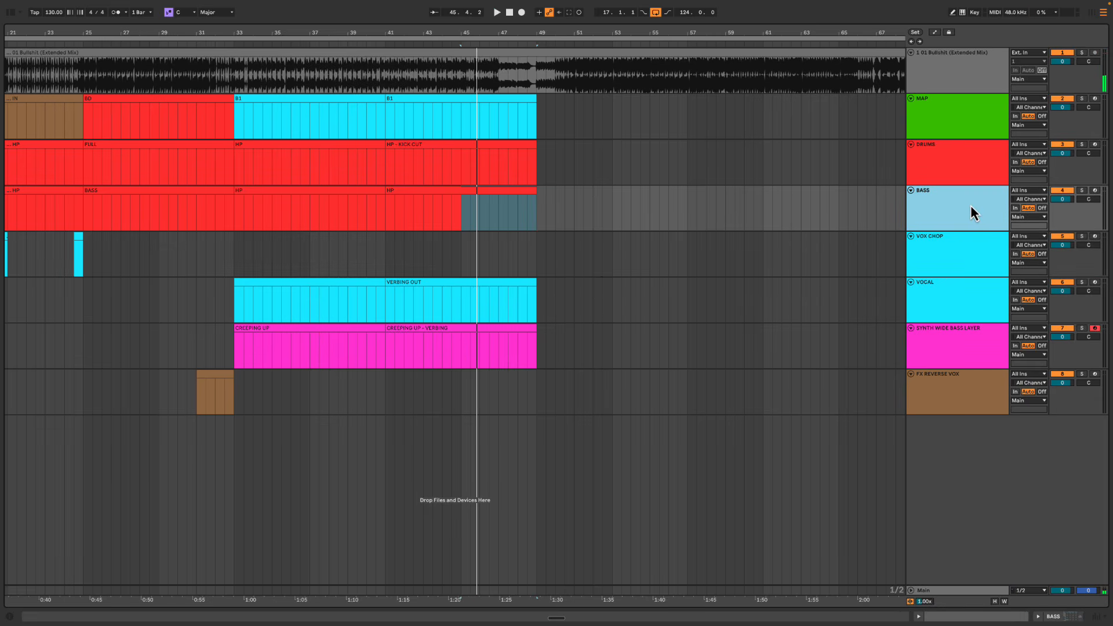
key(ctrl+shift+t)
key(ctrl+shift+m)
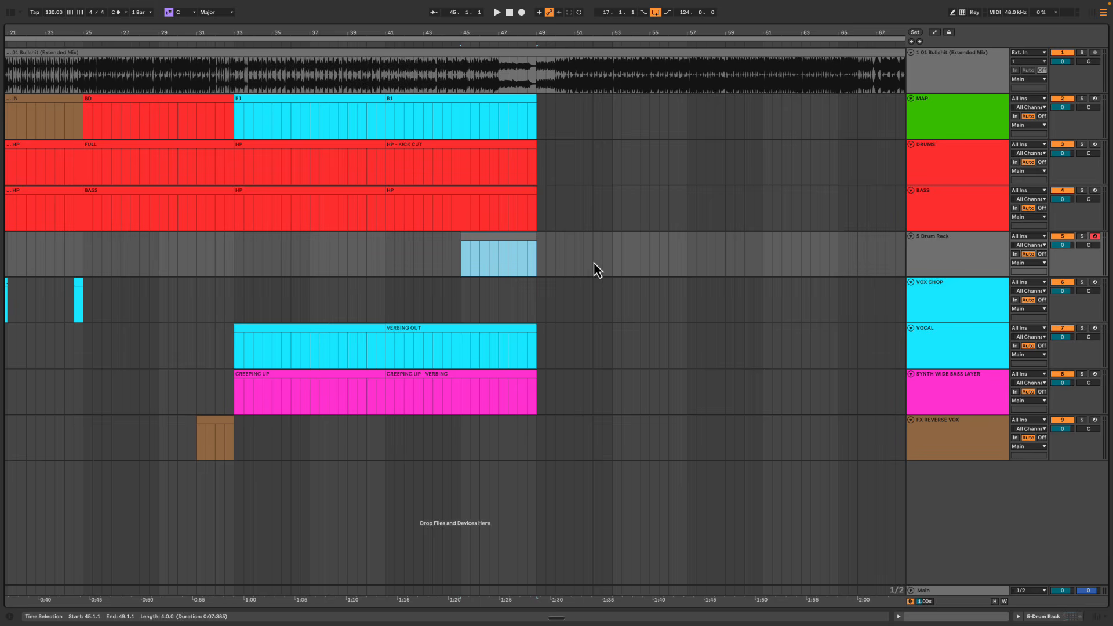
Rename the new MIDI track SN ROLL, colour it orange and assign the track colour to its clip
click(952, 251)
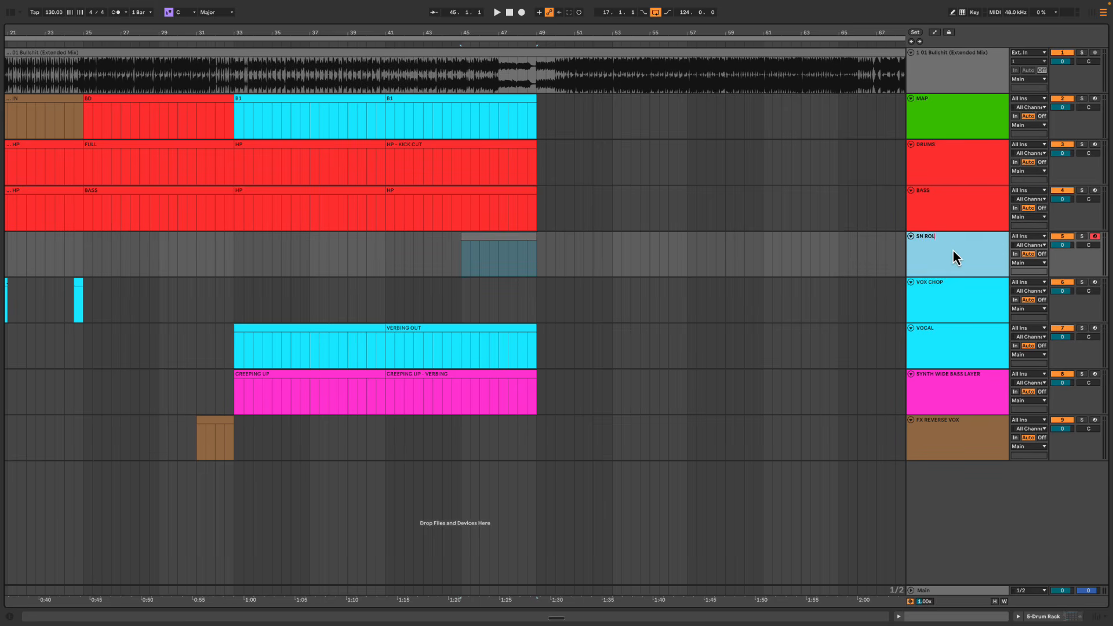
right_click(951, 249)
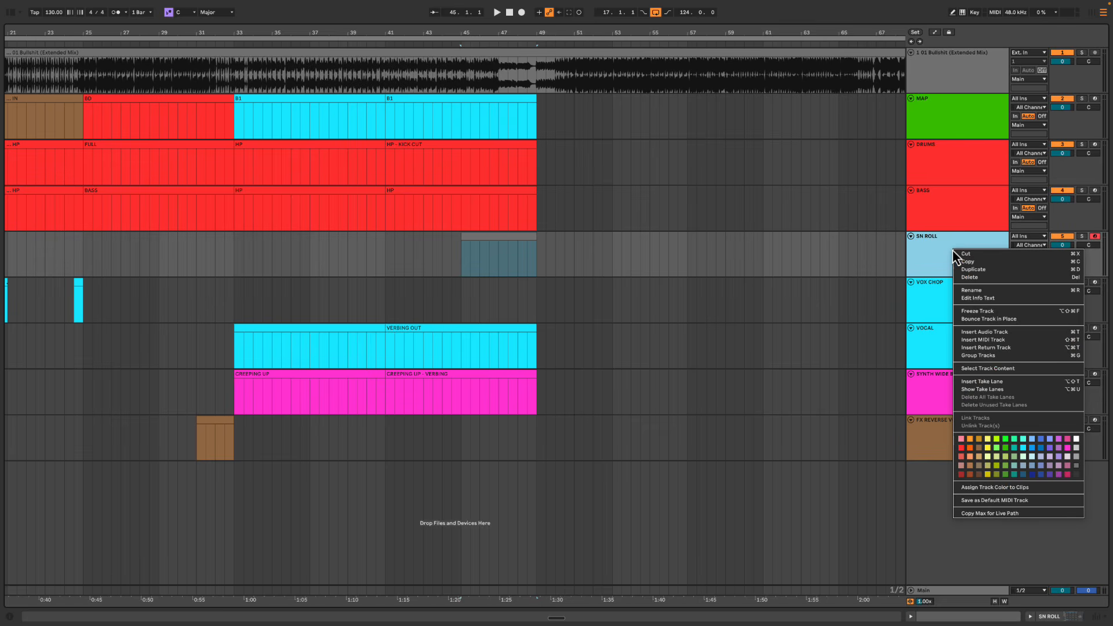
click(969, 453)
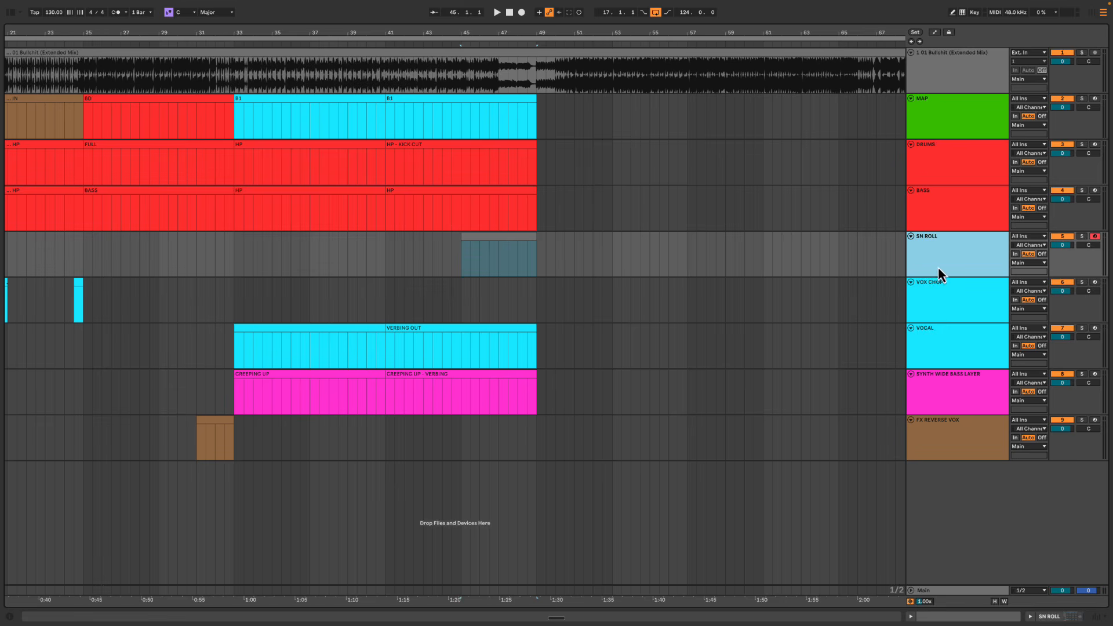
right_click(963, 264)
click(981, 501)
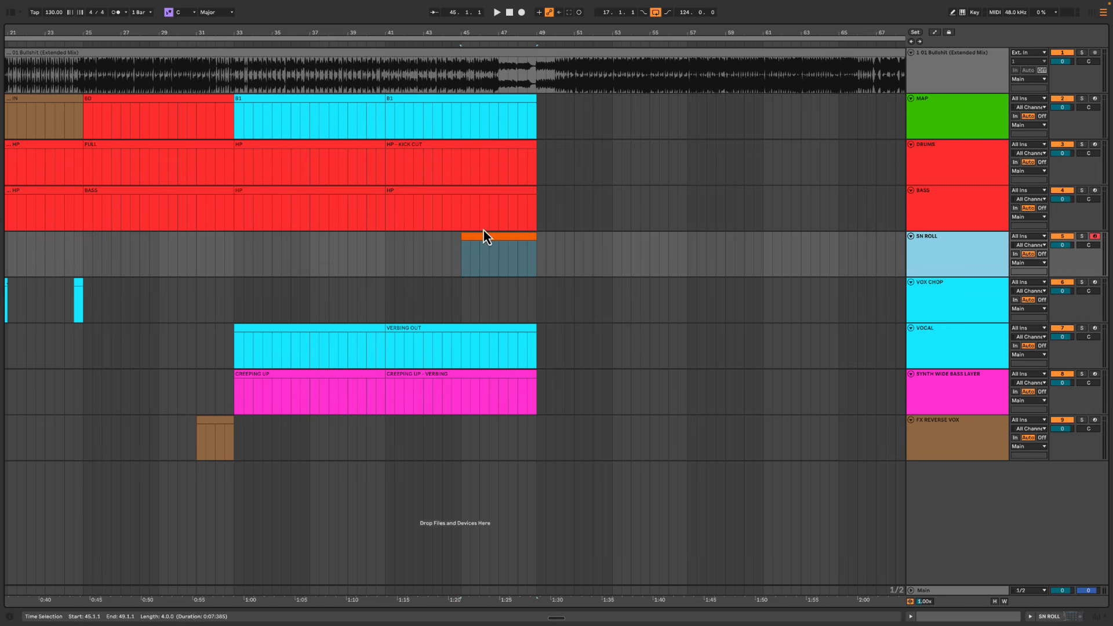
Play up to bar 47, and delete everything after bar 47 on the DRUMS, BASS, SN ROLL and SYNTH WIDE BASS LAYER tracks
click(485, 235)
key(space)
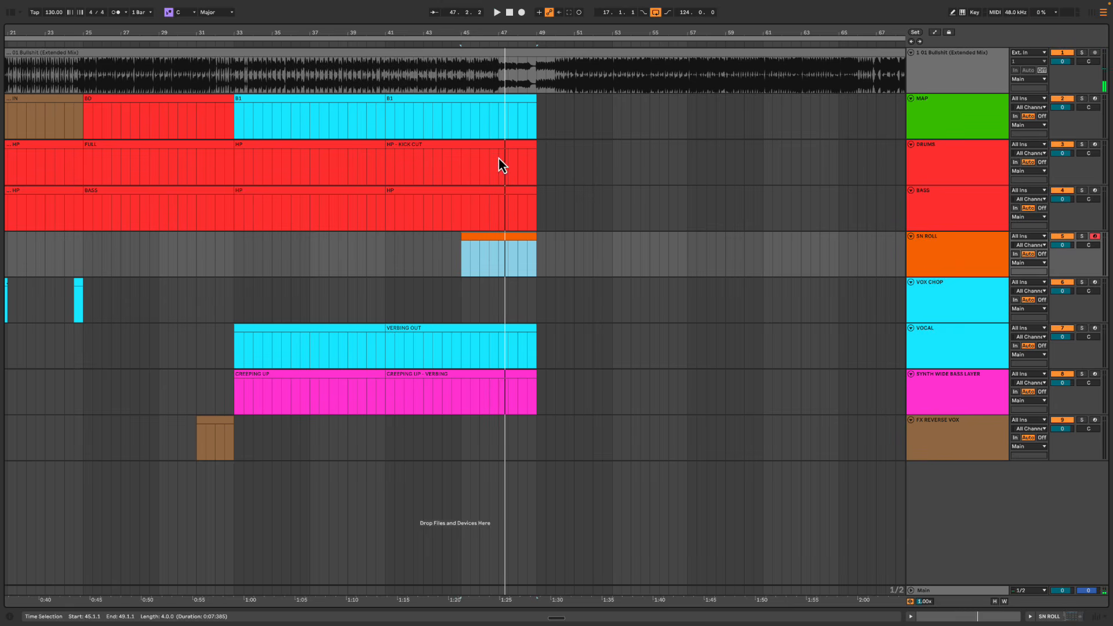
drag(499, 158, 592, 267)
key(Delete)
drag(610, 397, 498, 385)
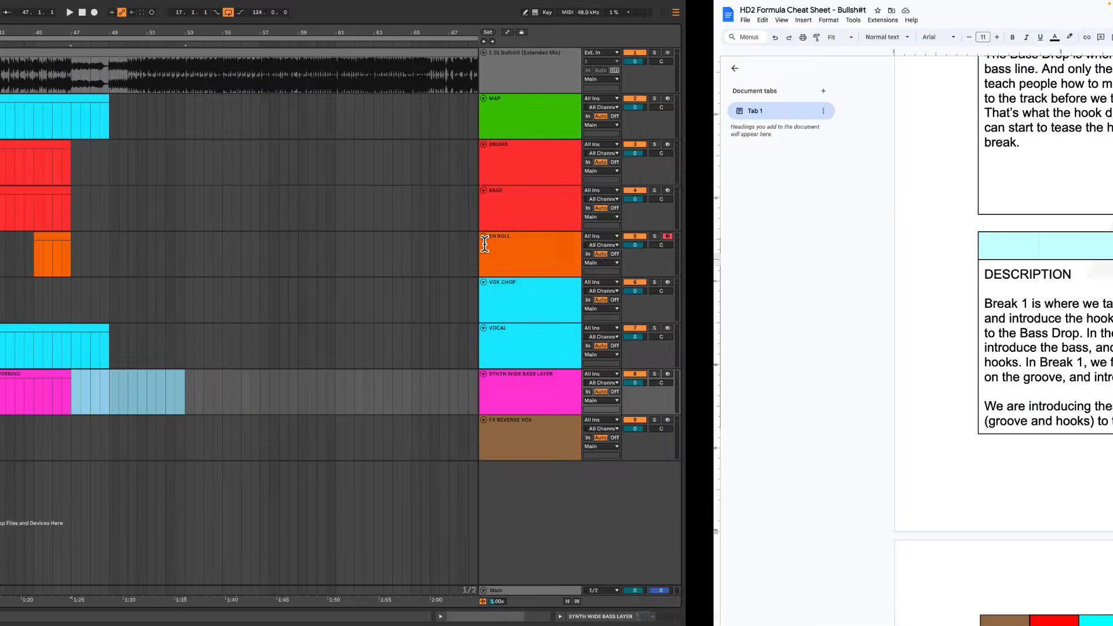
Check roll, grow and rise in the cheat sheet's Build tension item against bars 42 to 47 of SYNTH WIDE BASS LAYER in Ableton Live
click(613, 354)
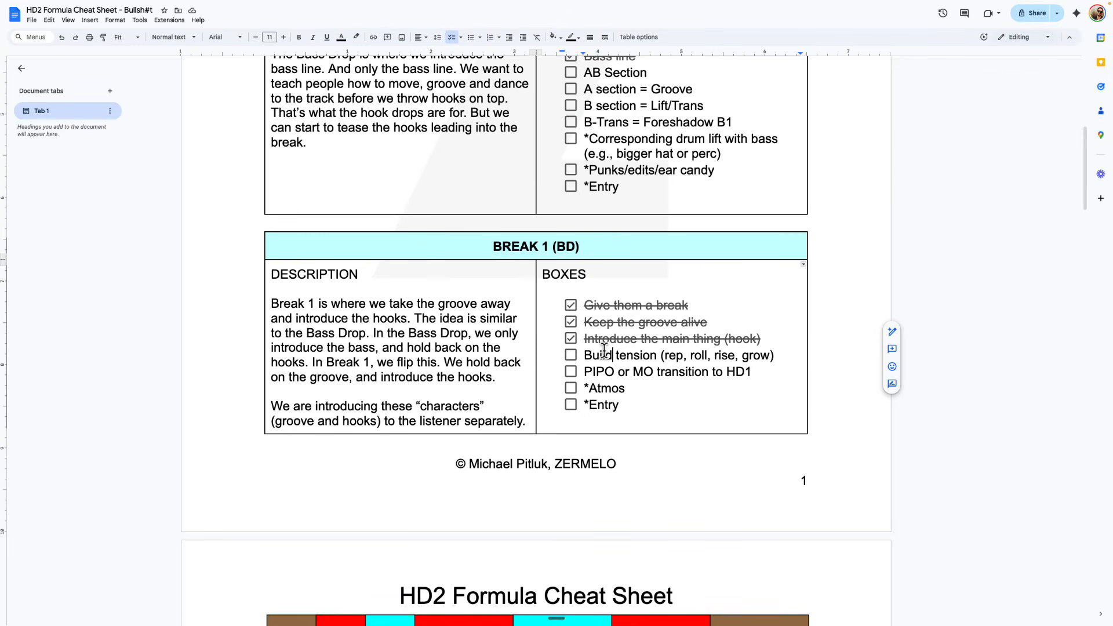
double_click(700, 354)
double_click(754, 355)
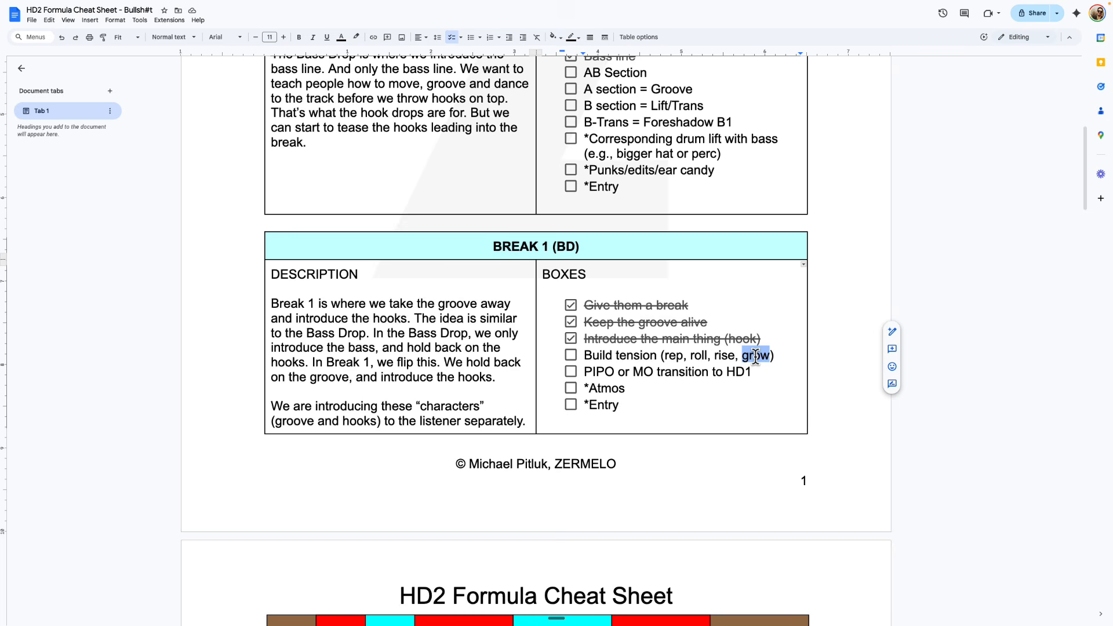
double_click(725, 356)
key(ctrl+Left)
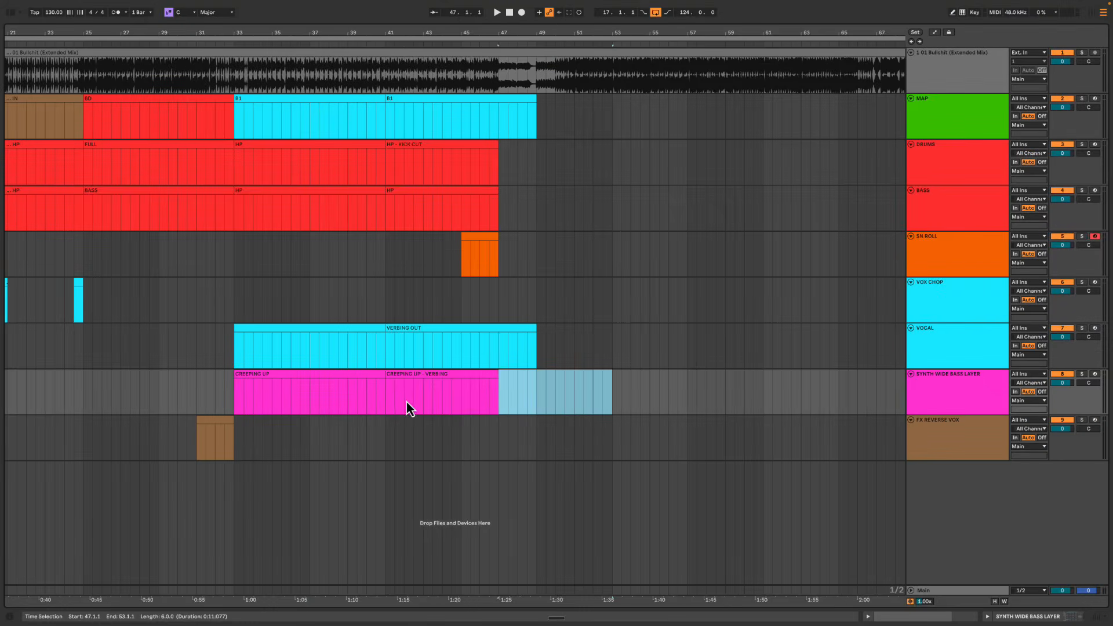
drag(406, 402, 497, 403)
Return to the Google Docs cheat sheet and tick off Build tension (rep, roll, rise, grow) under BREAK 1
key(ctrl+Right)
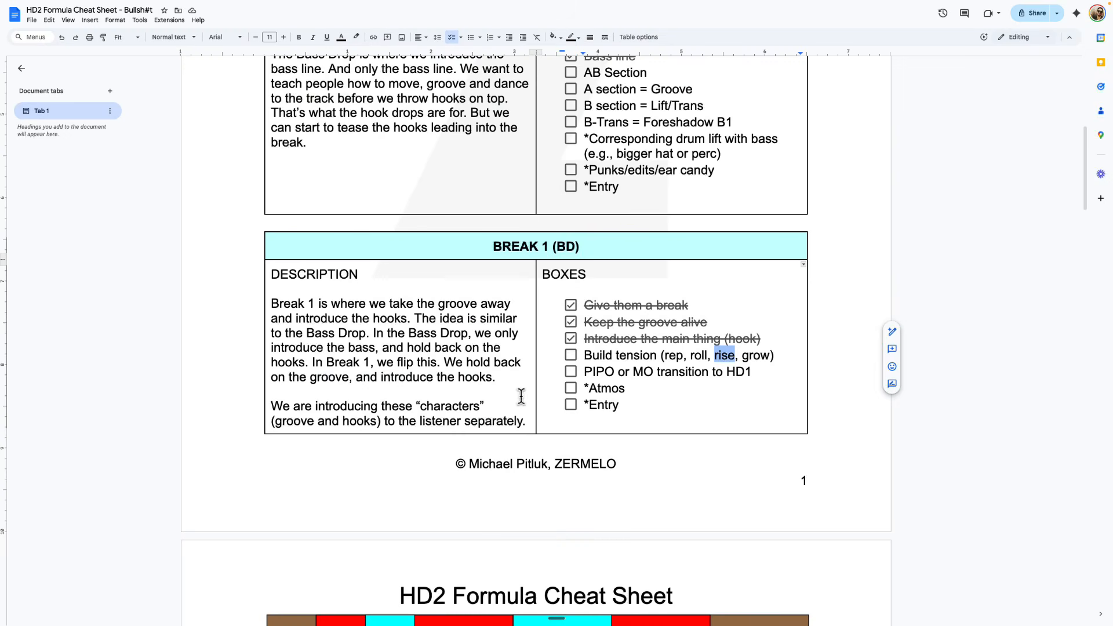
double_click(674, 356)
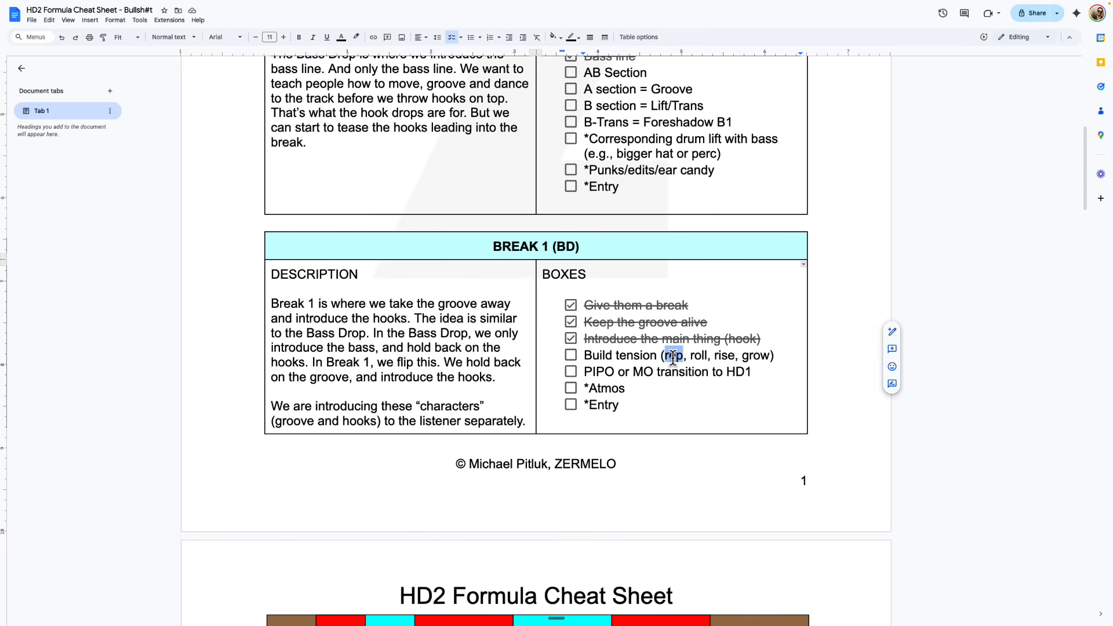
click(605, 356)
click(571, 355)
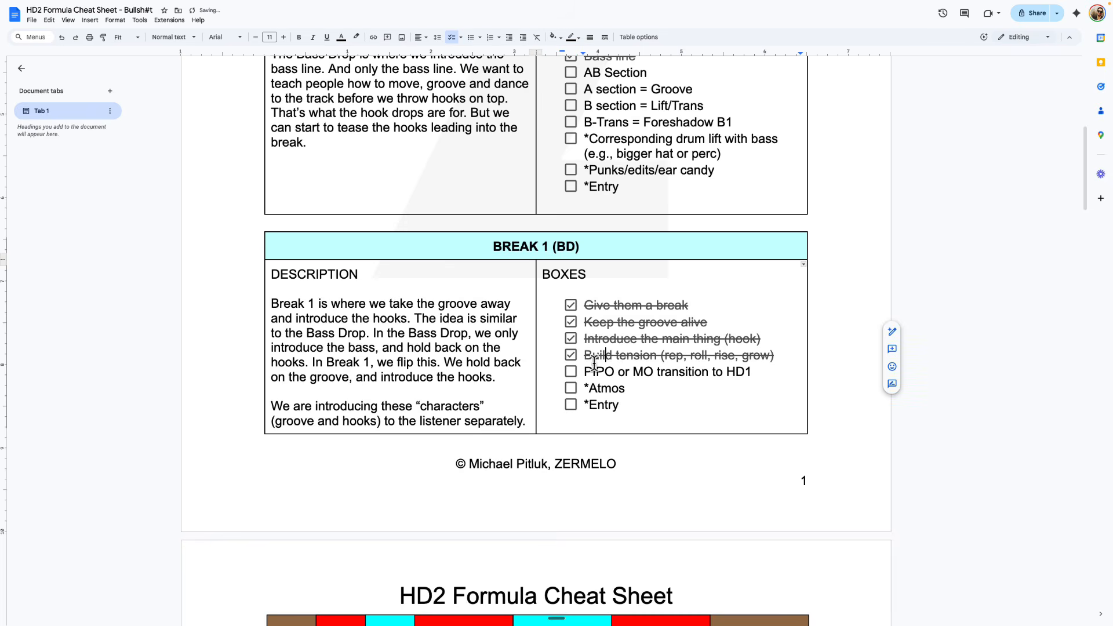
Examine the PIPO or MO transition to HD1 item under BREAK 1, highlighting the line and the word PIPO
scroll(595, 371, down, 1)
double_click(595, 360)
click(653, 358)
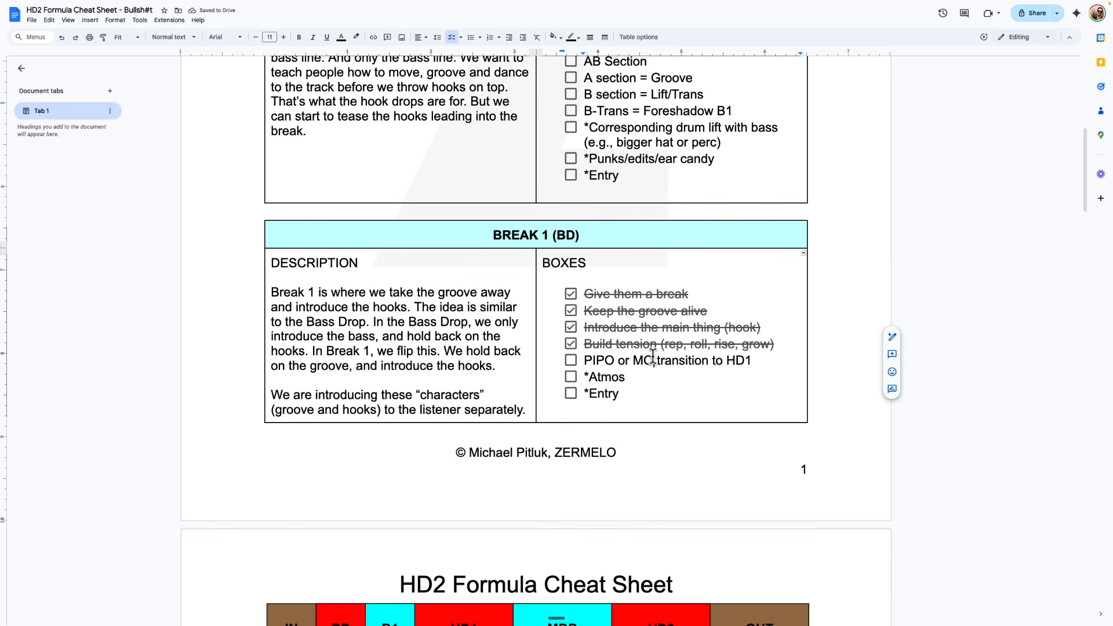
drag(752, 360, 590, 360)
click(592, 358)
triple_click(591, 360)
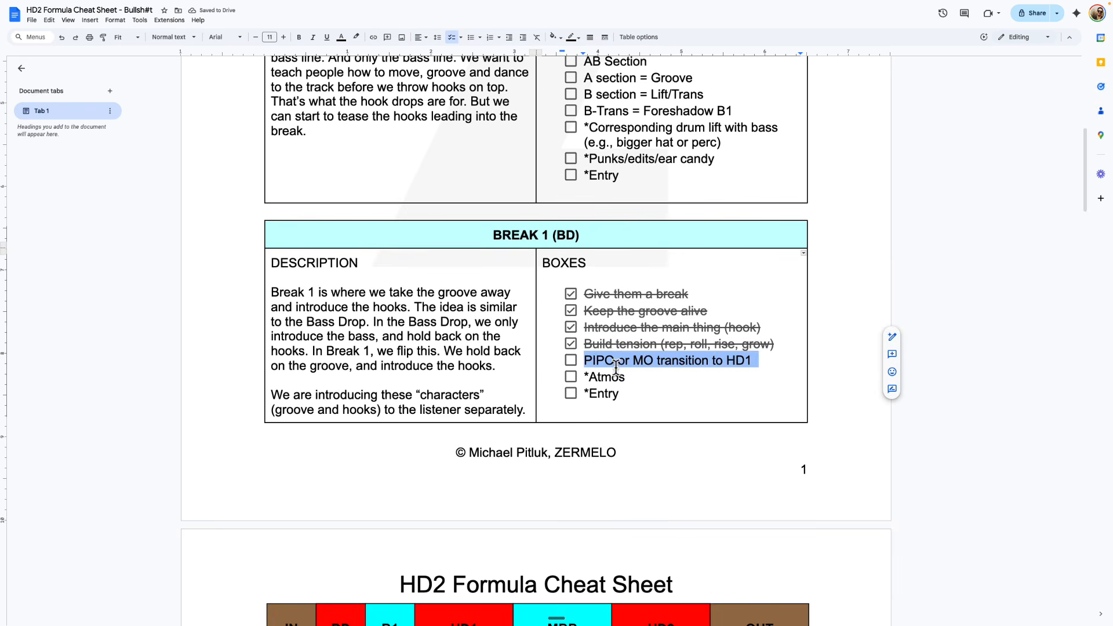
double_click(595, 363)
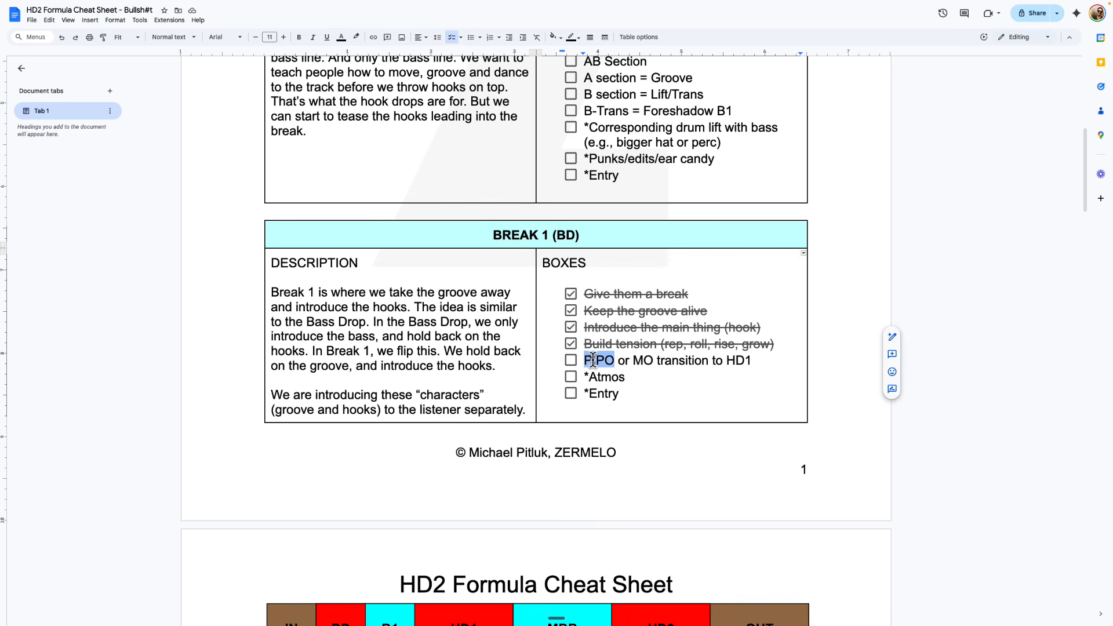
In Ableton Live, listen to the transition from bar 45 and highlight the gap at bars 47 to 49 from DRUMS to SN ROLL
key(ctrl+Left)
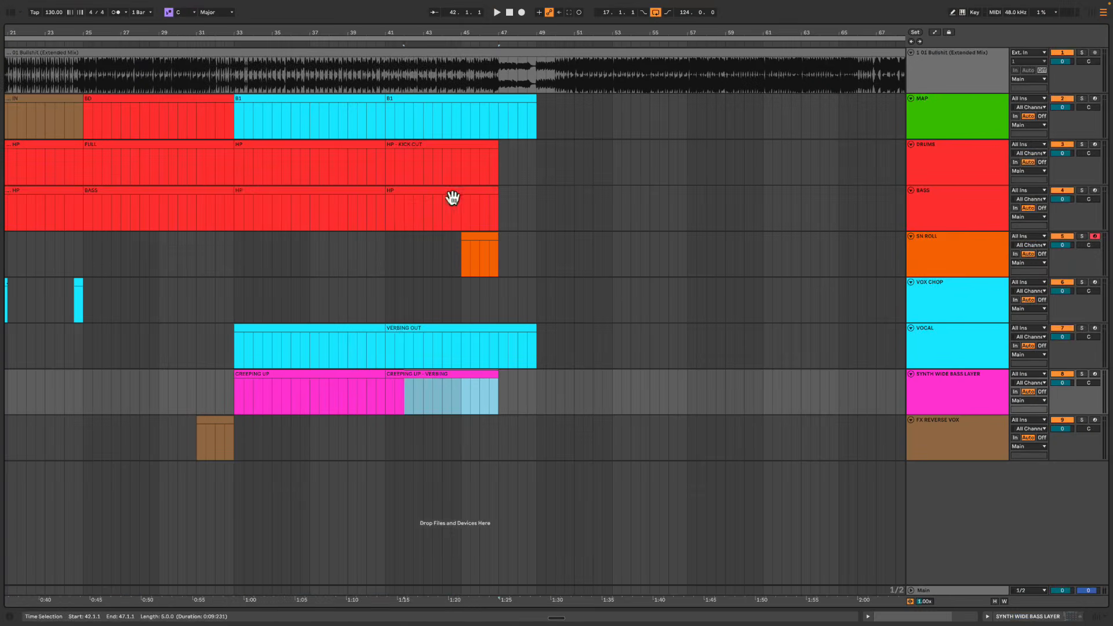
drag(395, 212, 501, 208)
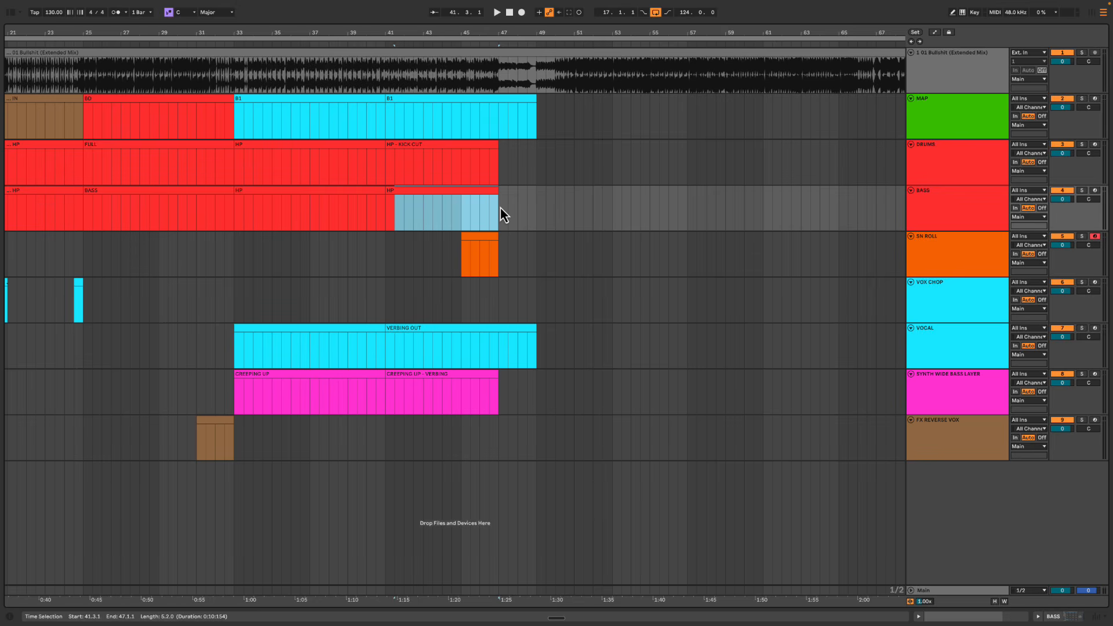
click(467, 214)
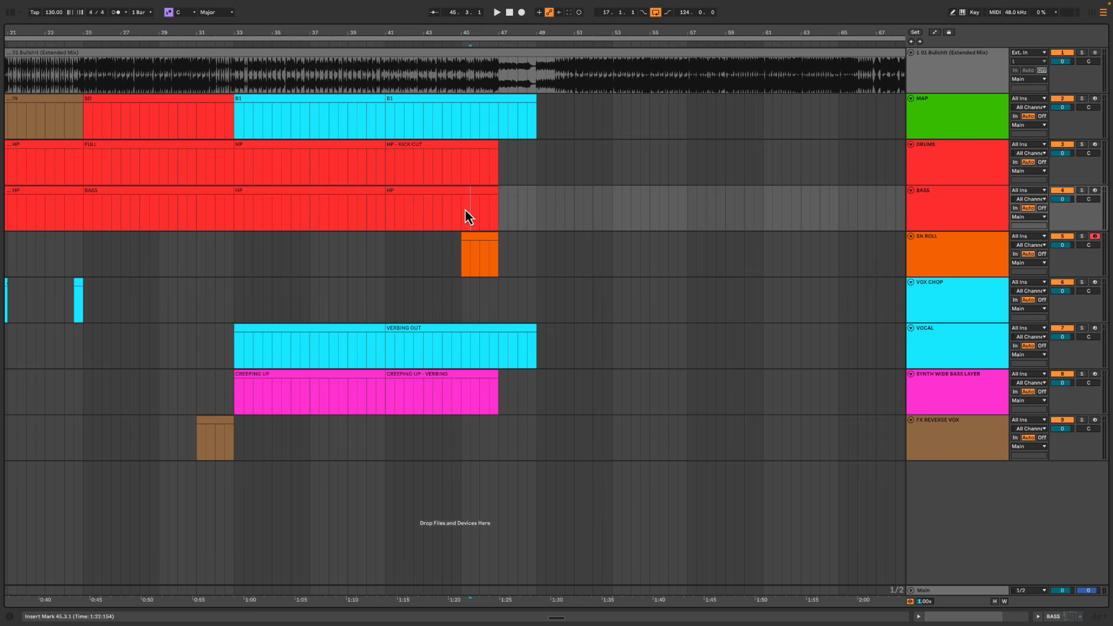
key(space)
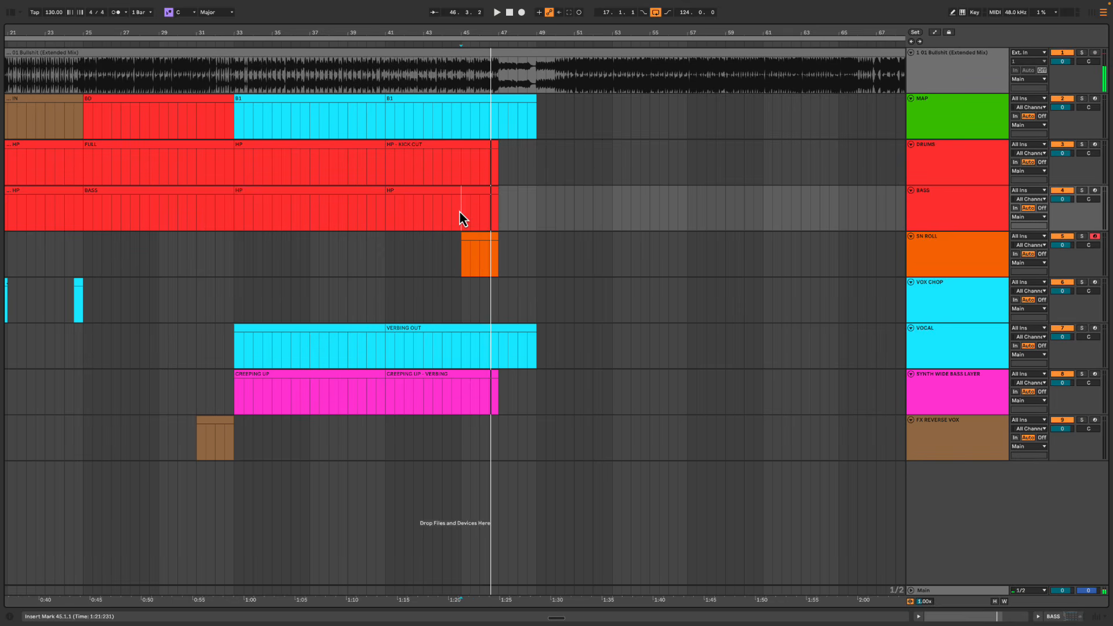
key(space)
click(479, 211)
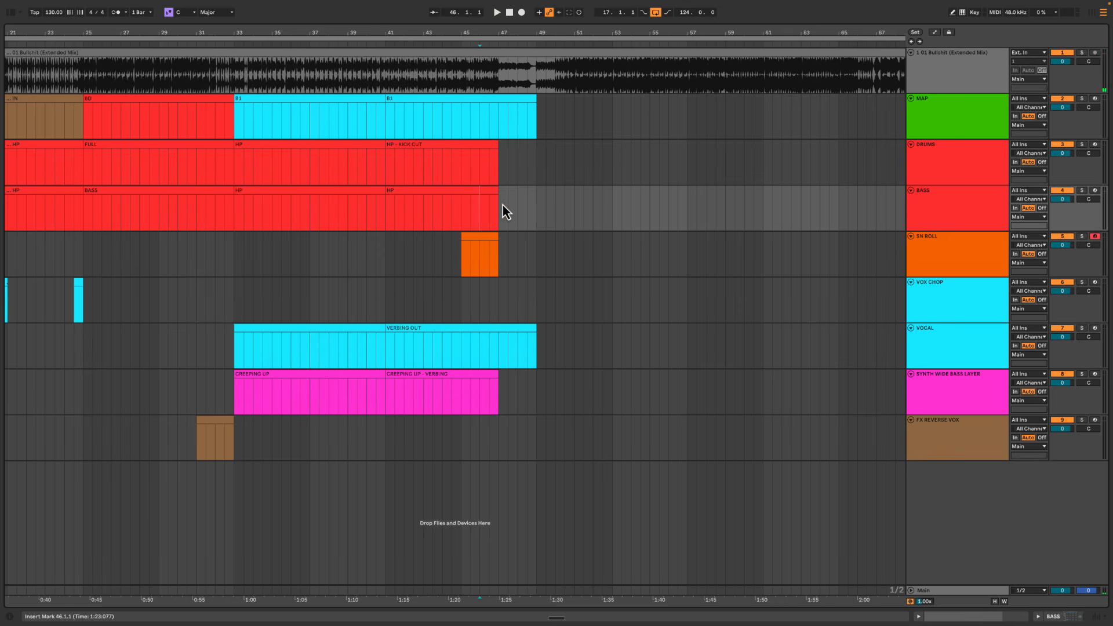
drag(502, 165, 537, 272)
key(space)
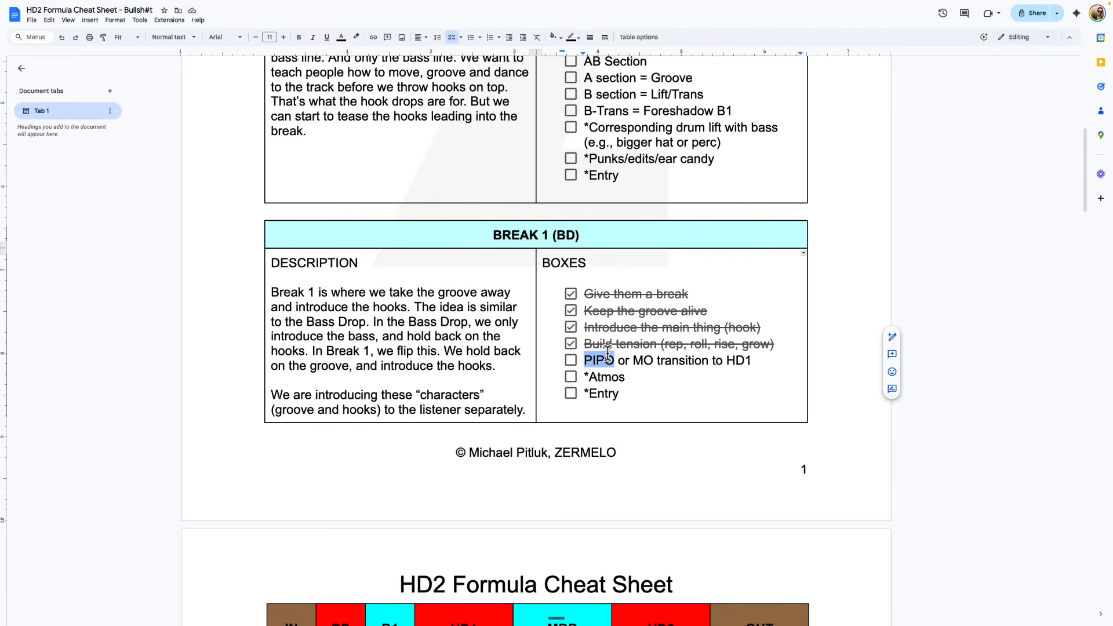
Highlight PIPO in the cheat sheet's transition item, and place the insert marker at bar 47 on SN ROLL in Ableton Live
click(601, 361)
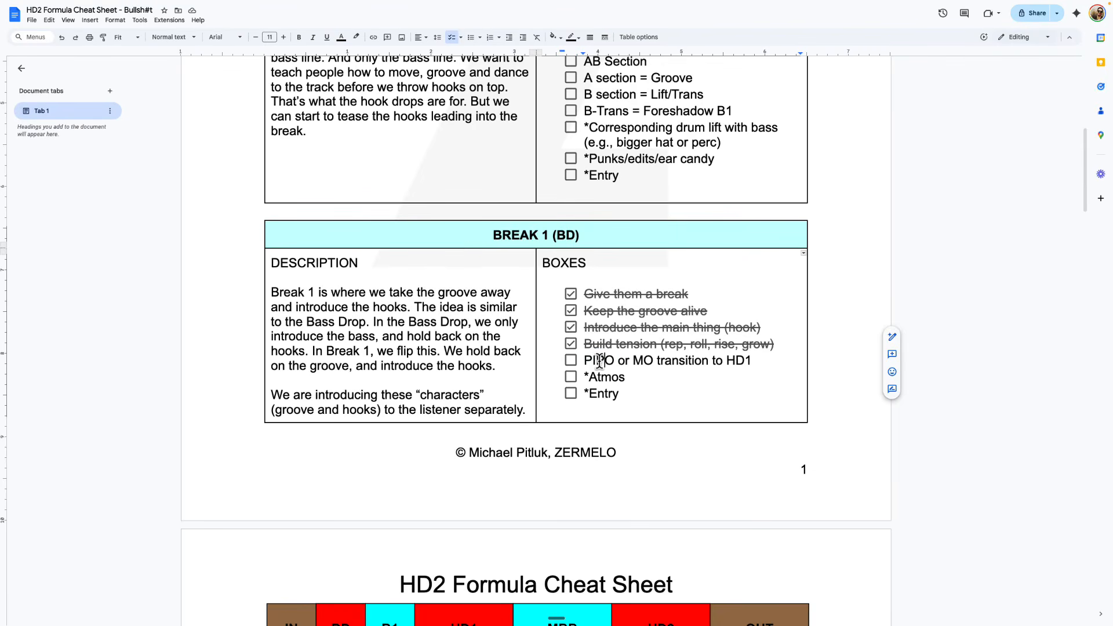
drag(596, 358, 610, 357)
click(600, 359)
double_click(599, 356)
key(ctrl+Left)
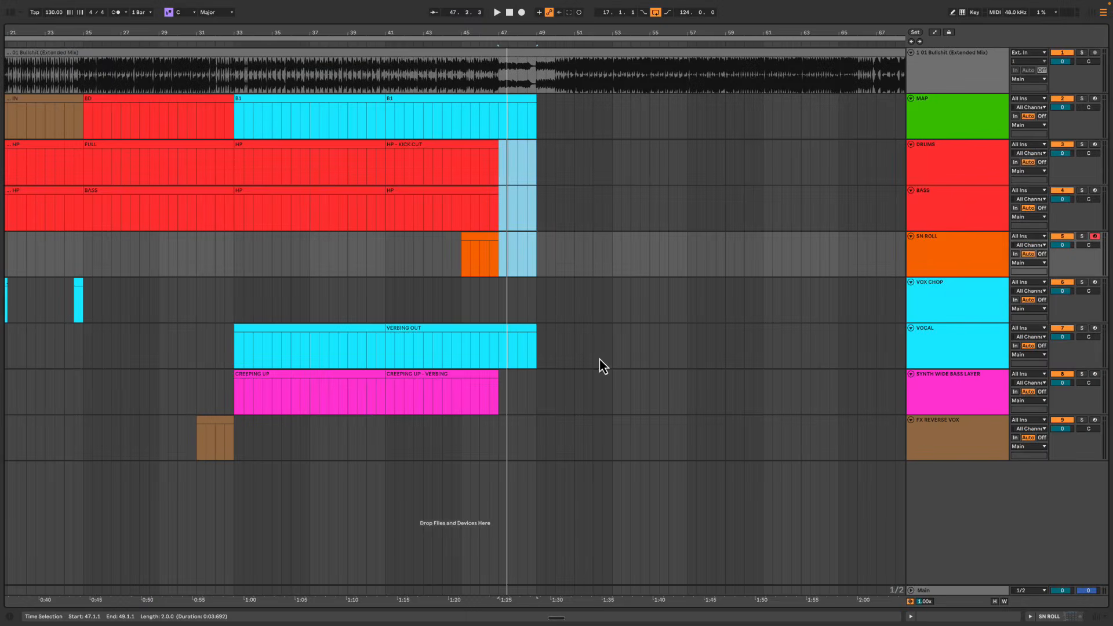
click(499, 256)
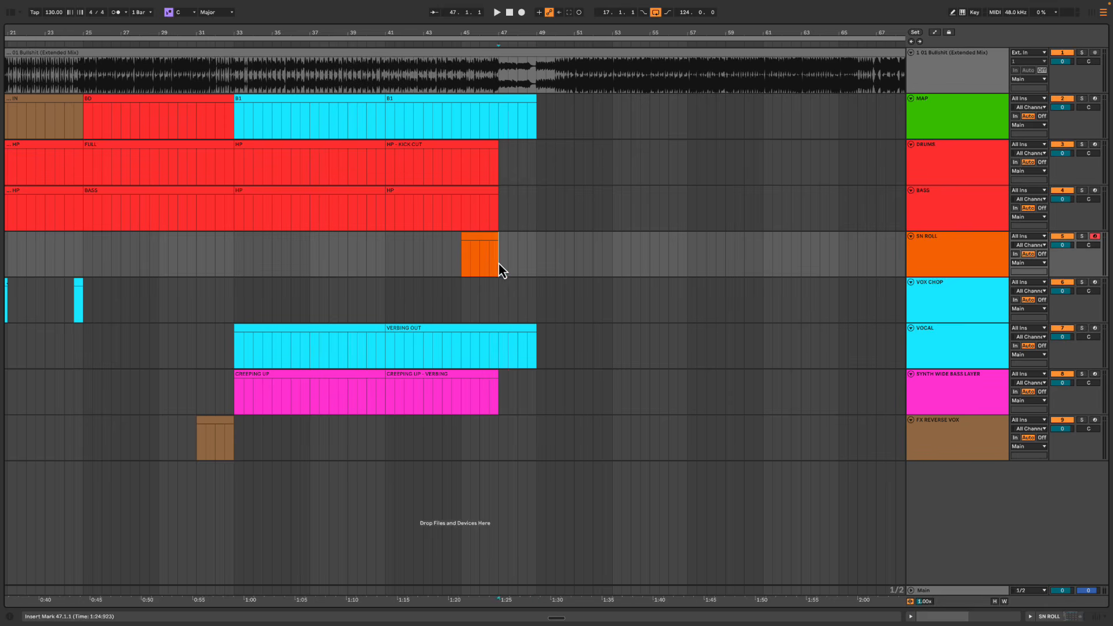
Listen to the transition from bar 47 and highlight bars 47 to 49 on the reference track's waveform
key(space)
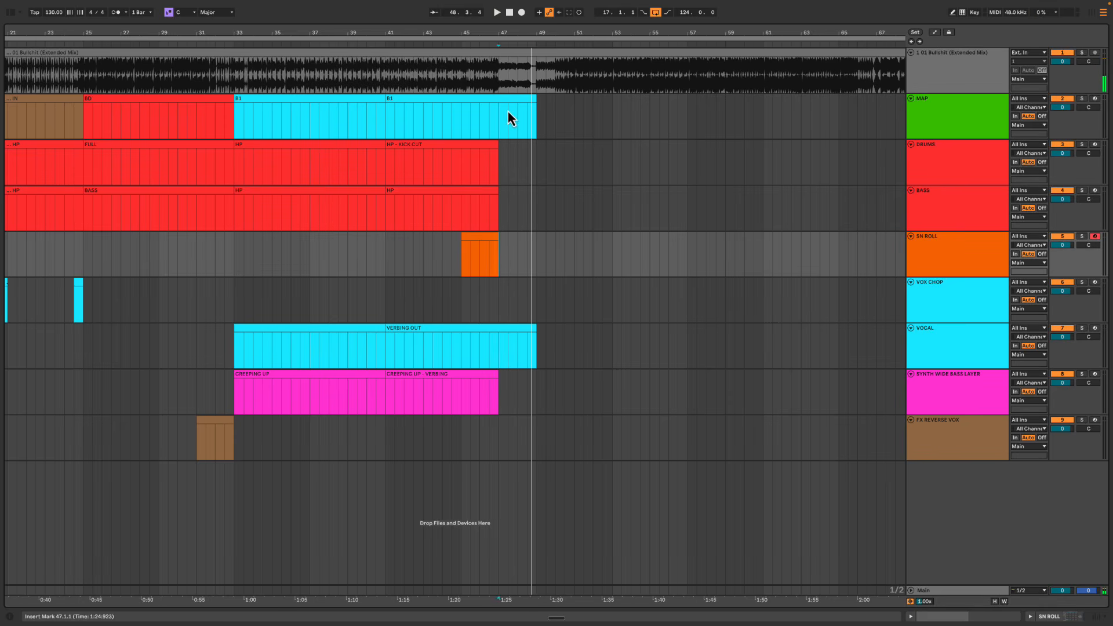
click(518, 77)
key(space)
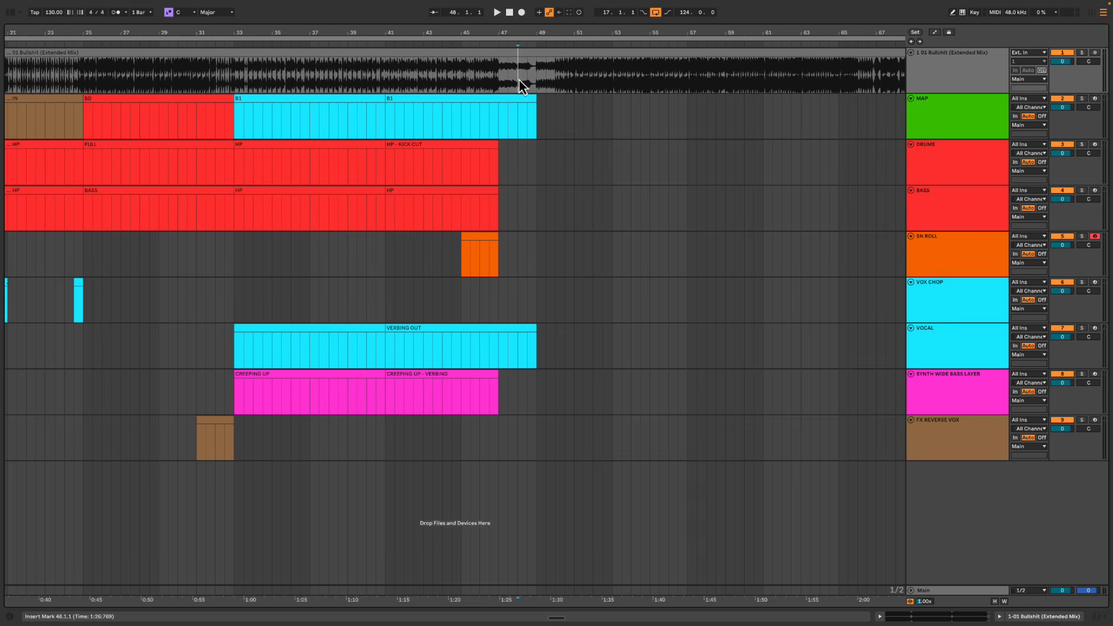
drag(518, 80, 532, 78)
Listen to Break 1 on the reference track at several points, from bars 35, 39, 41 and 43
scroll(528, 78, left, 3)
scroll(472, 82, left, 4)
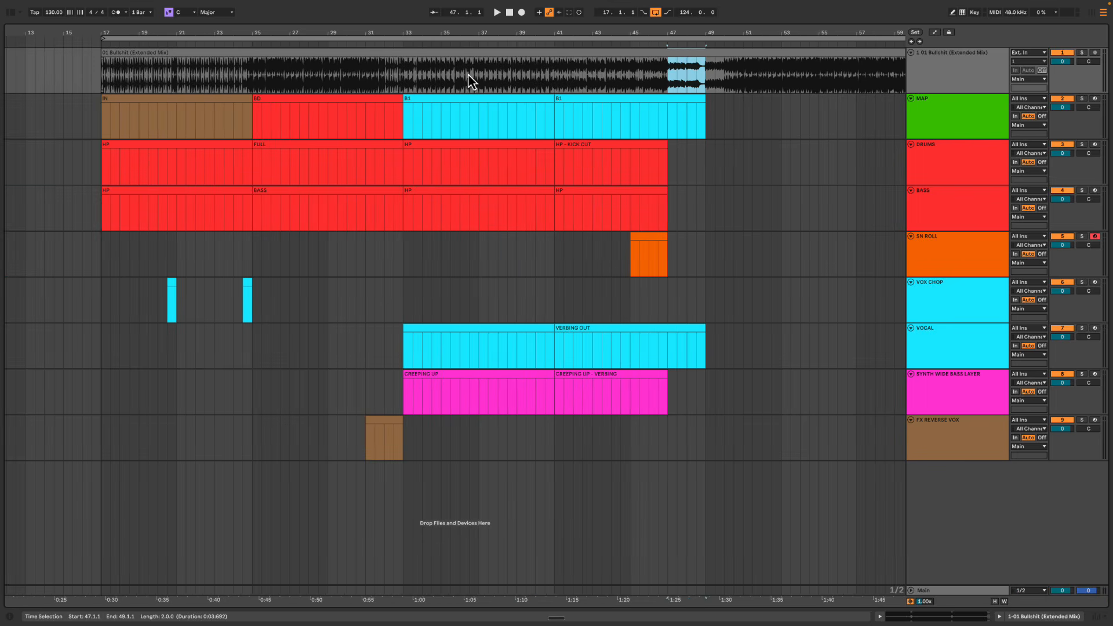
scroll(469, 81, right, 3)
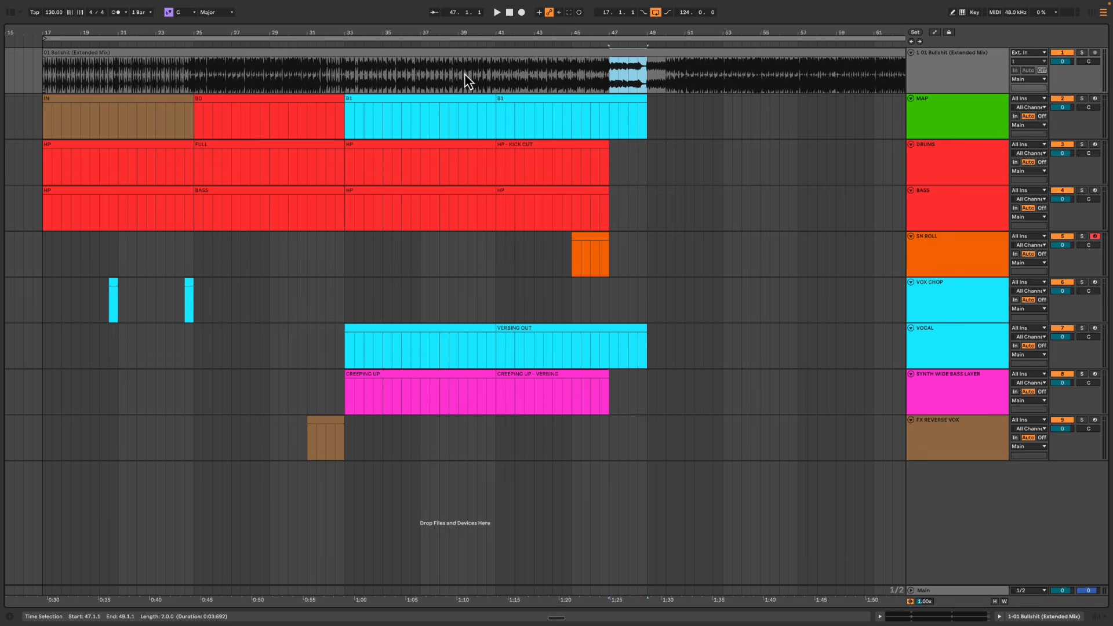
click(364, 75)
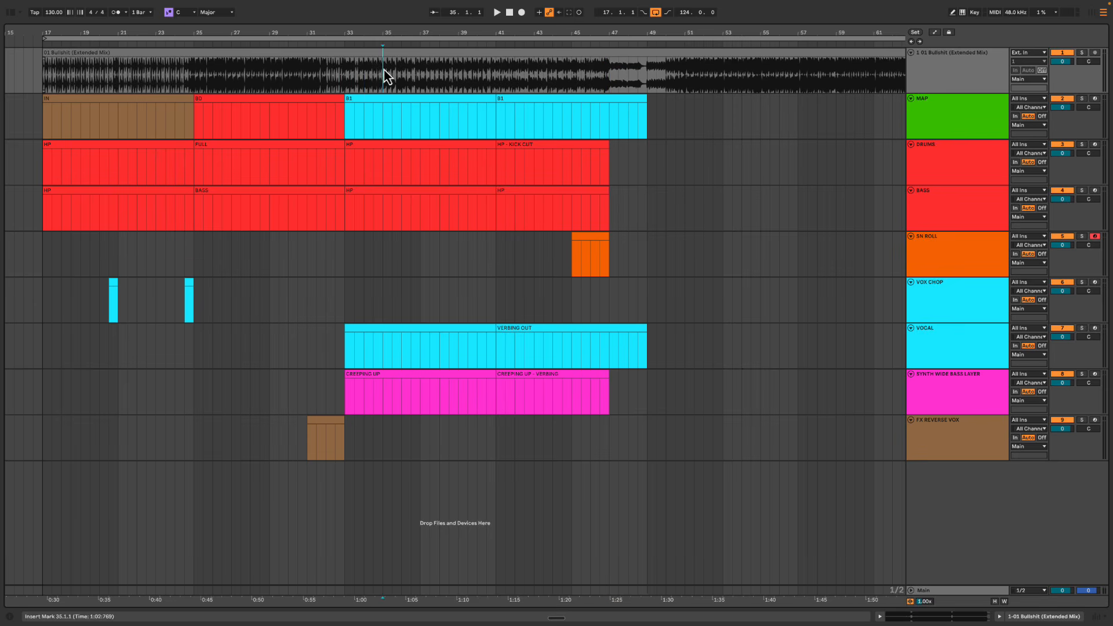
key(space)
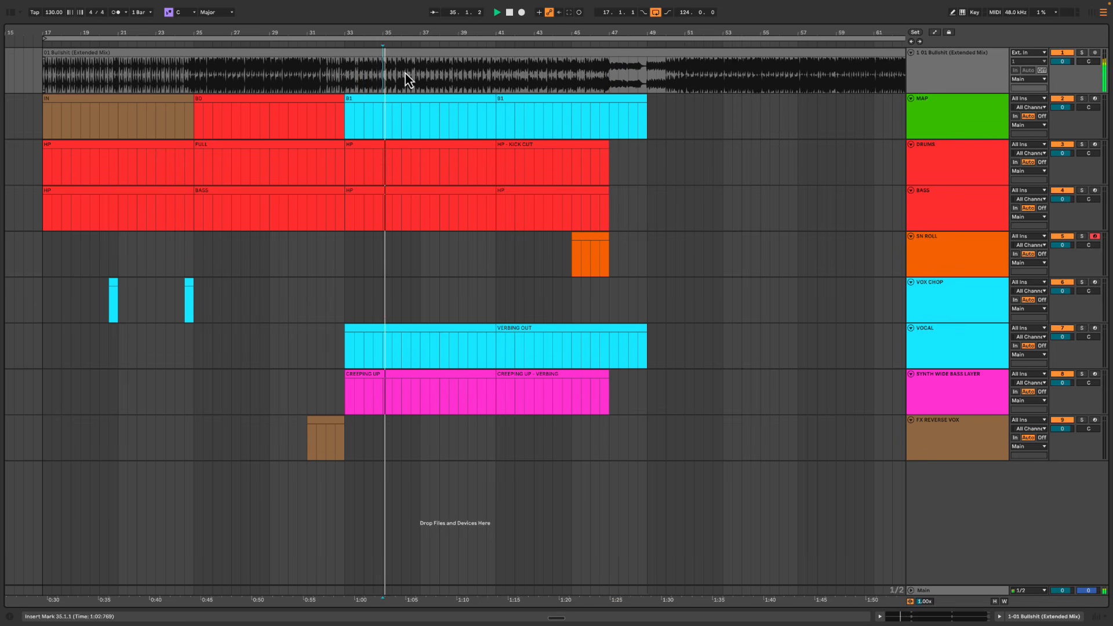
click(461, 72)
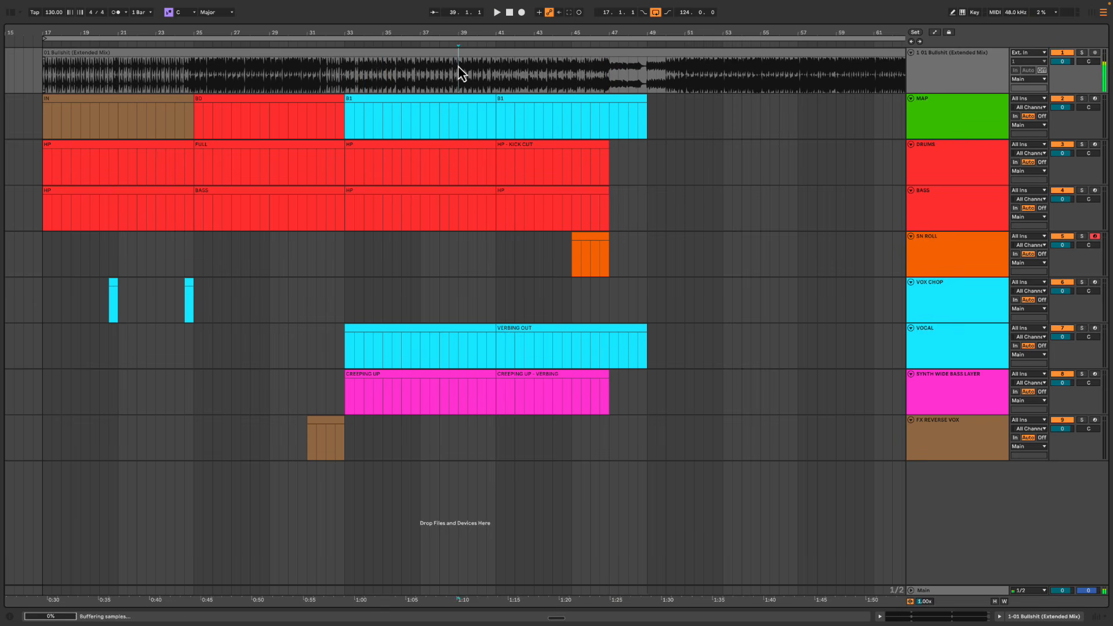
click(498, 73)
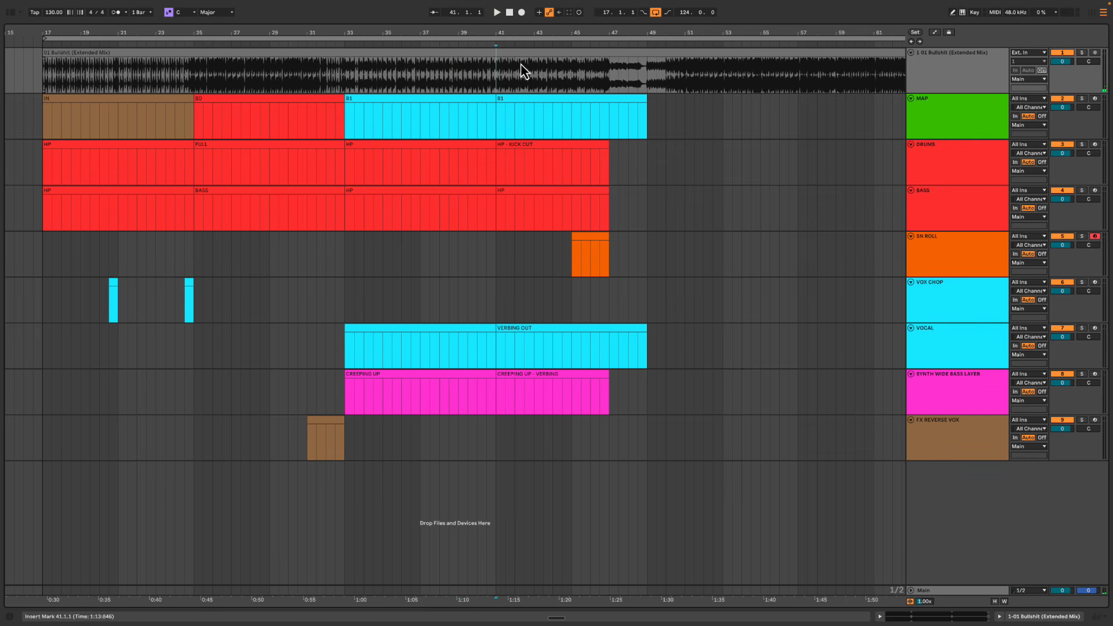
click(533, 74)
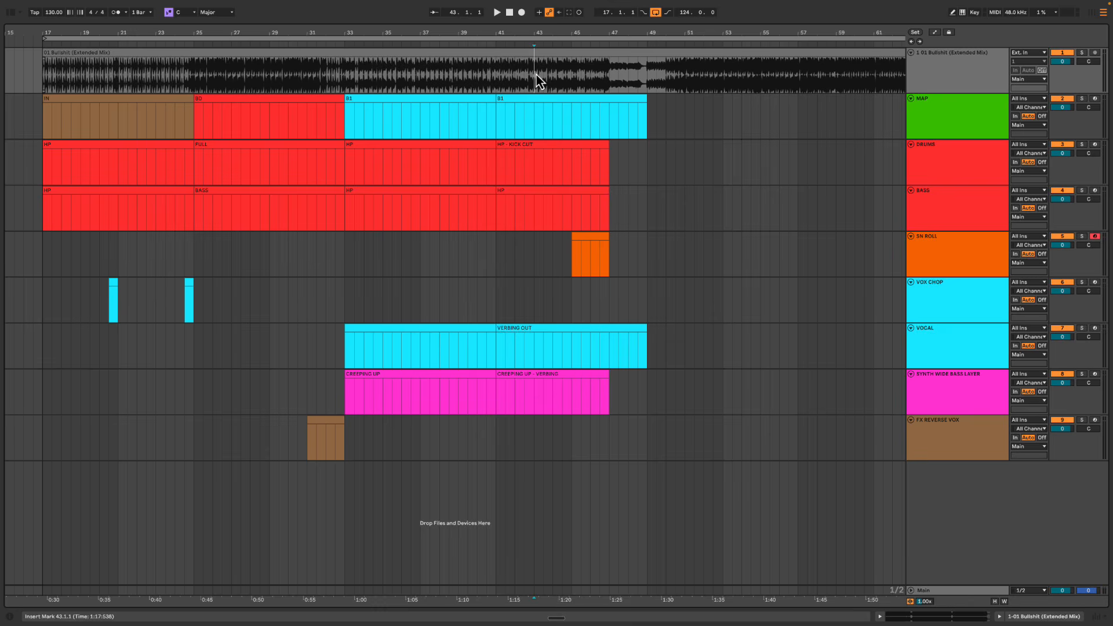
Examine the break's waveform around bars 45 to 47 and highlight it from bar 33 to 43.3
drag(563, 74, 581, 72)
click(579, 76)
click(608, 75)
drag(602, 82, 346, 85)
shift+click(548, 72)
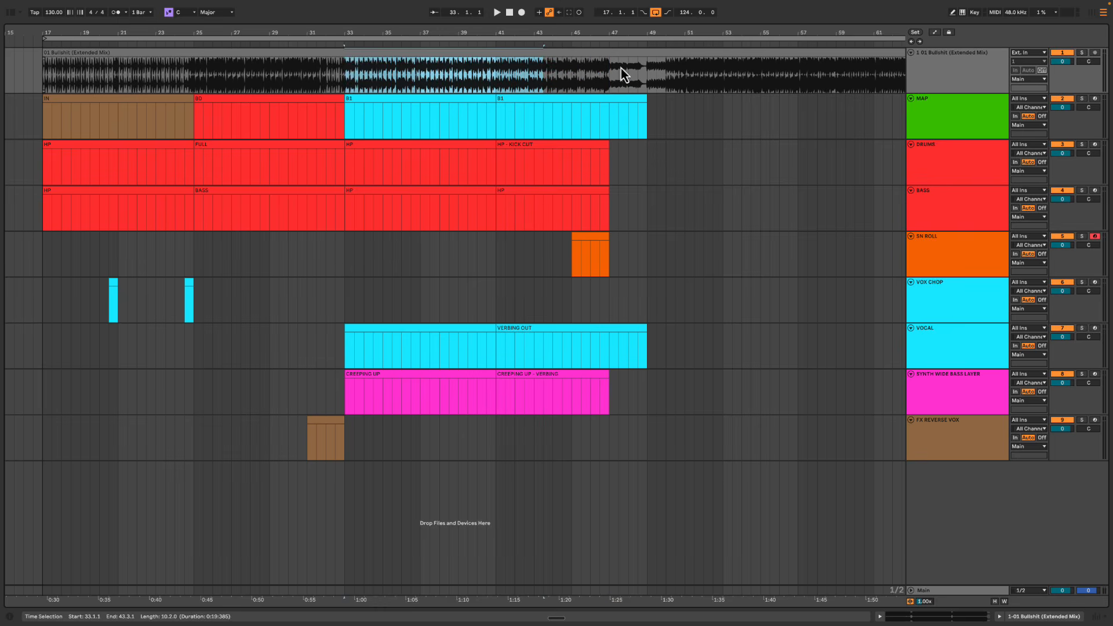
Listen to the transition from bar 47 and highlight the bar from 48 to 49 on the reference track
click(608, 75)
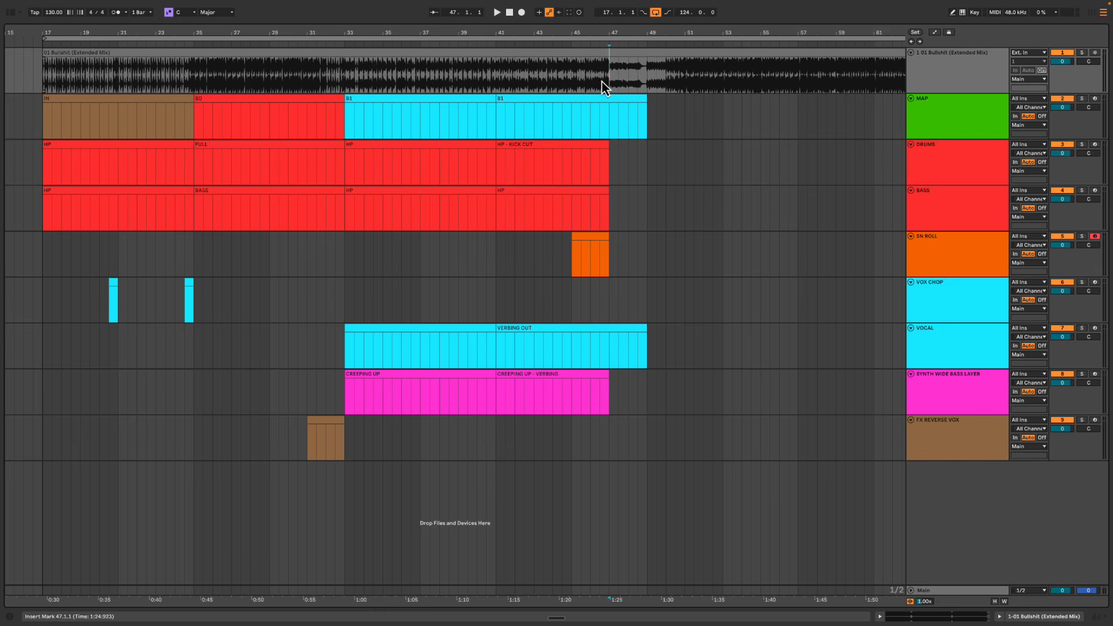
click(599, 76)
key(space)
drag(604, 34, 548, 27)
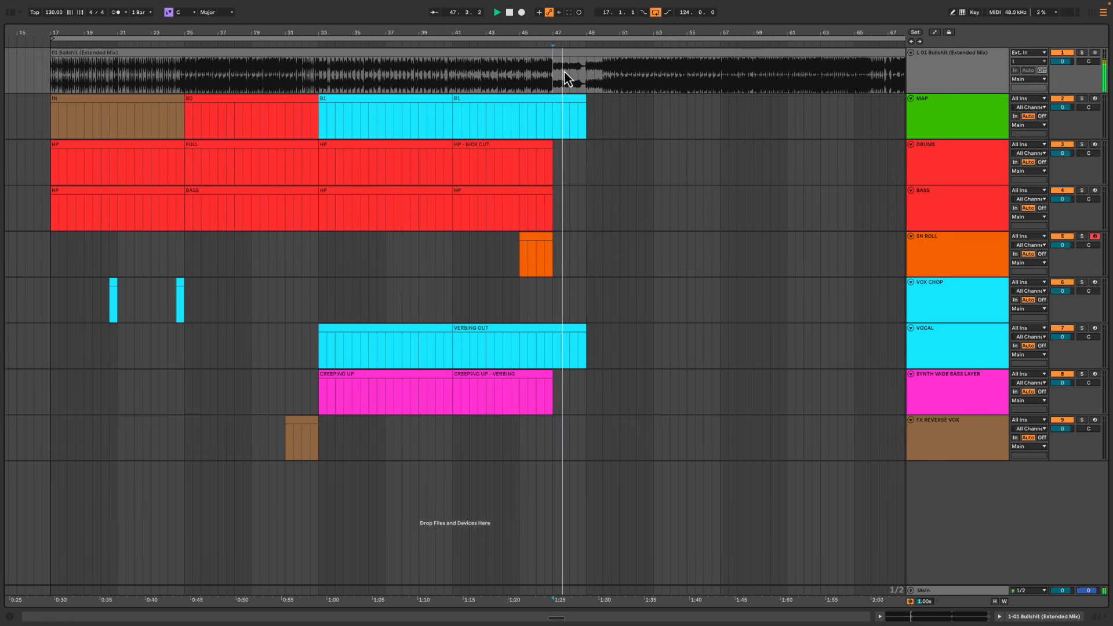
click(569, 81)
drag(571, 86, 585, 83)
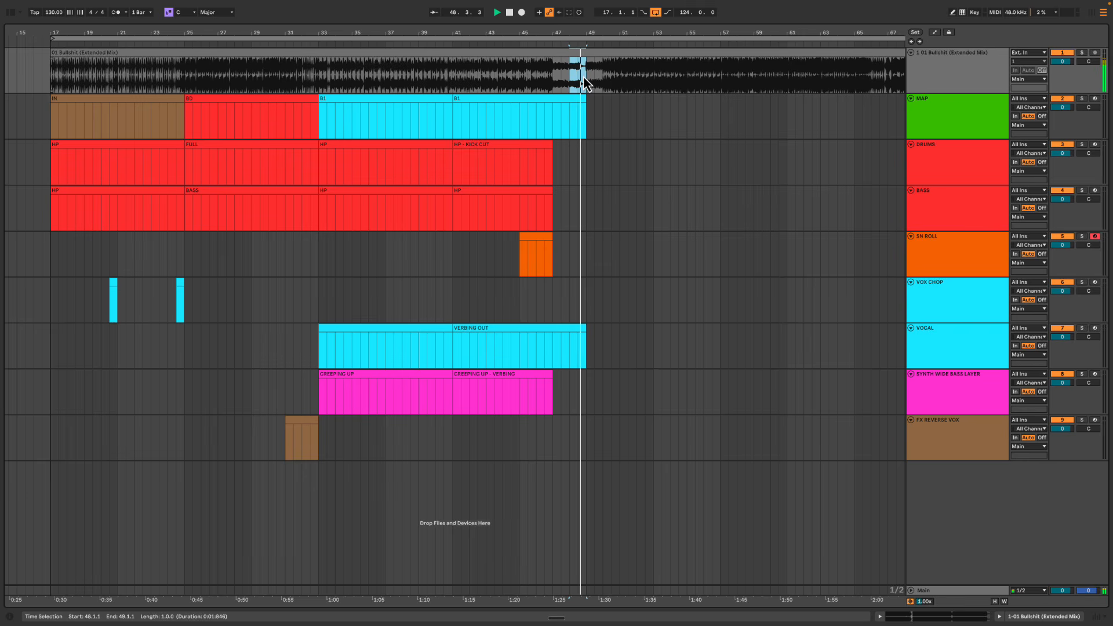
key(space)
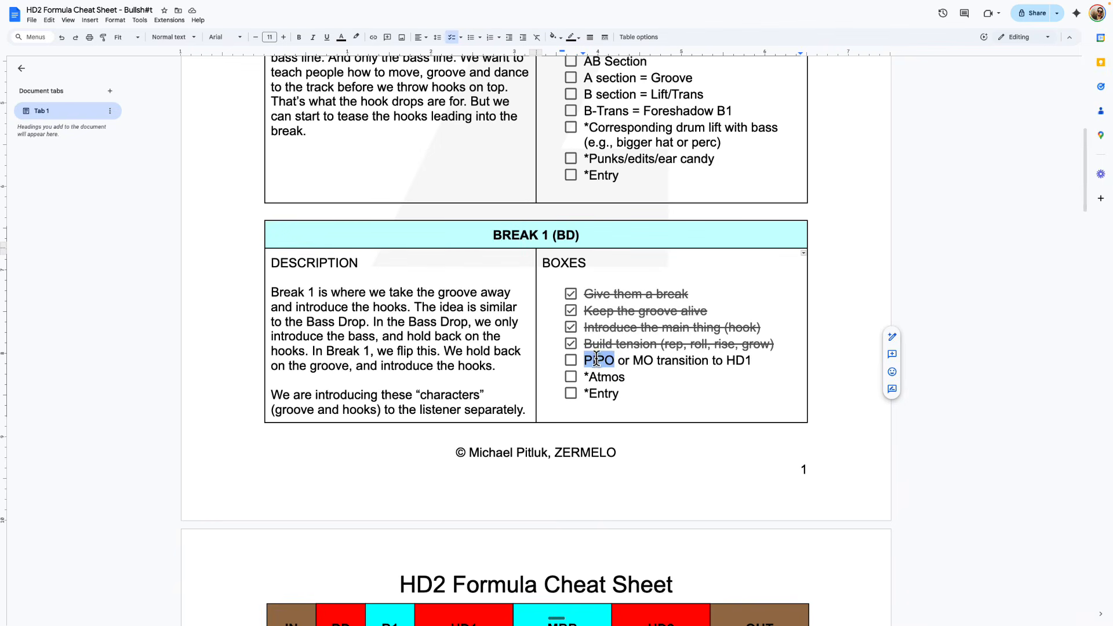
In the Google Docs cheat sheet, highlight PIPO and tick off PIPO or MO transition to HD1 under BREAK 1
key(Left)
drag(595, 360, 624, 359)
click(656, 360)
click(571, 360)
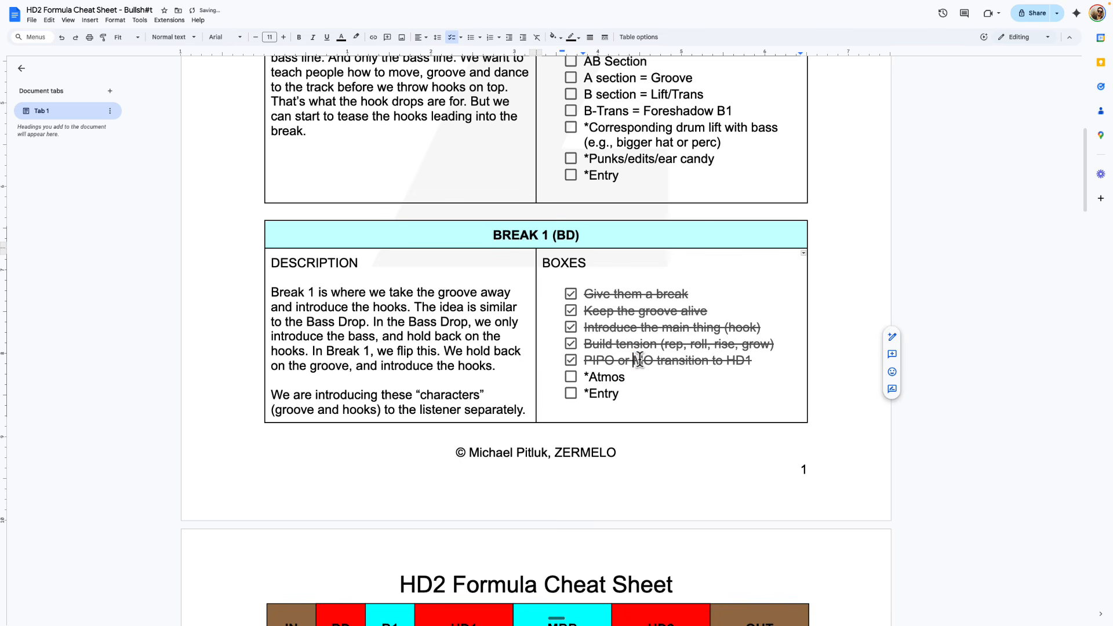
Examine the wording of the ticked transition item, highlighting MO transition to HD1 and the word PIPO
drag(631, 359, 758, 362)
click(759, 363)
double_click(643, 360)
double_click(598, 359)
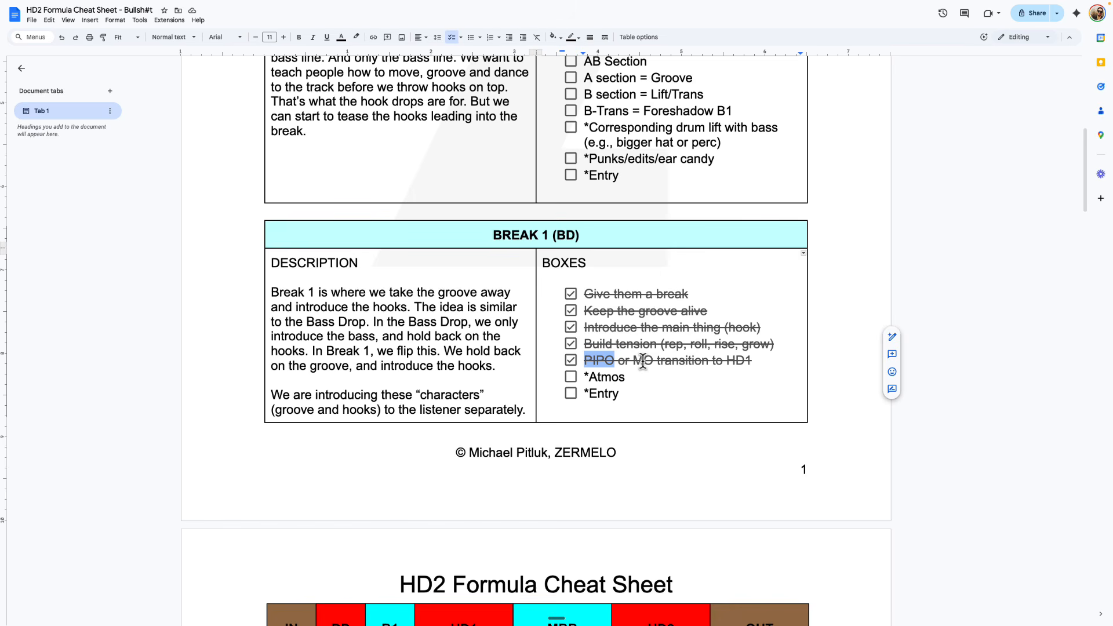
scroll(626, 371, down, 1)
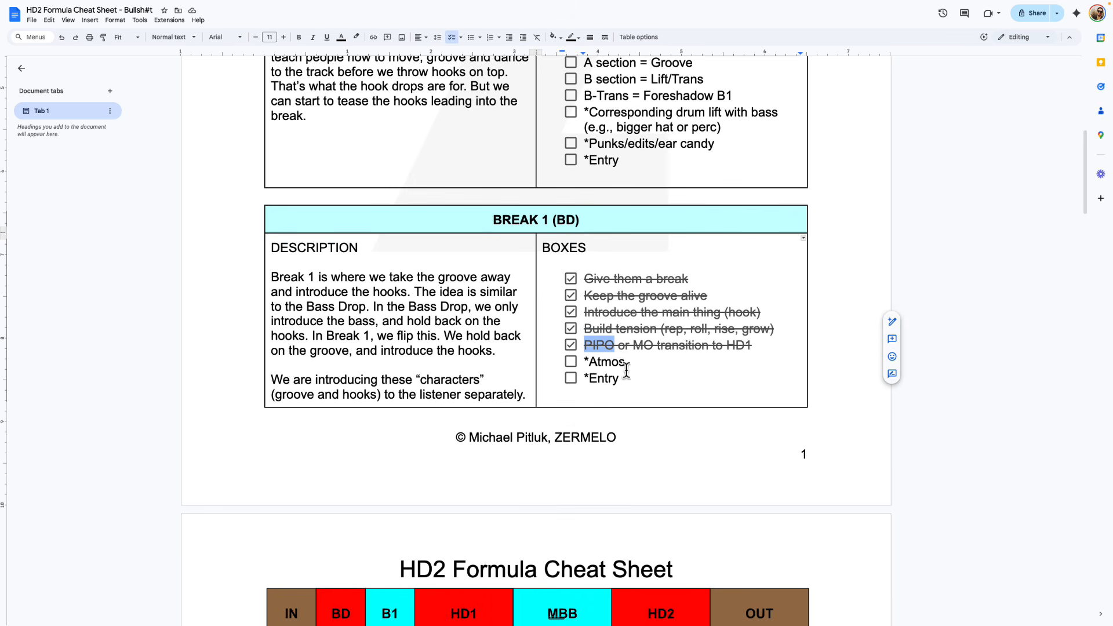
click(631, 378)
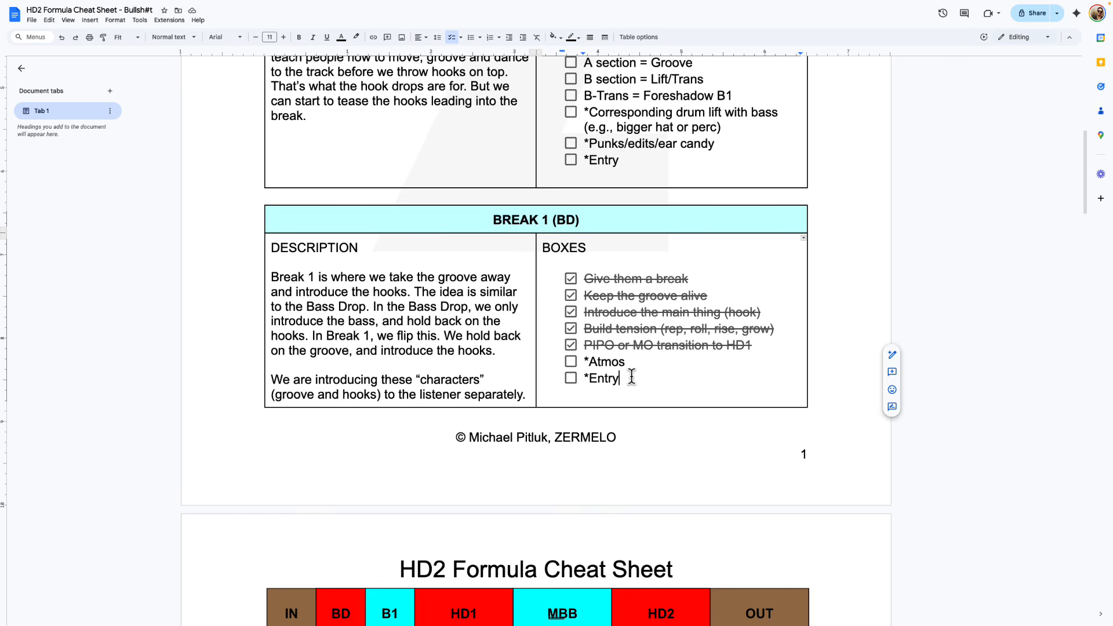
double_click(599, 344)
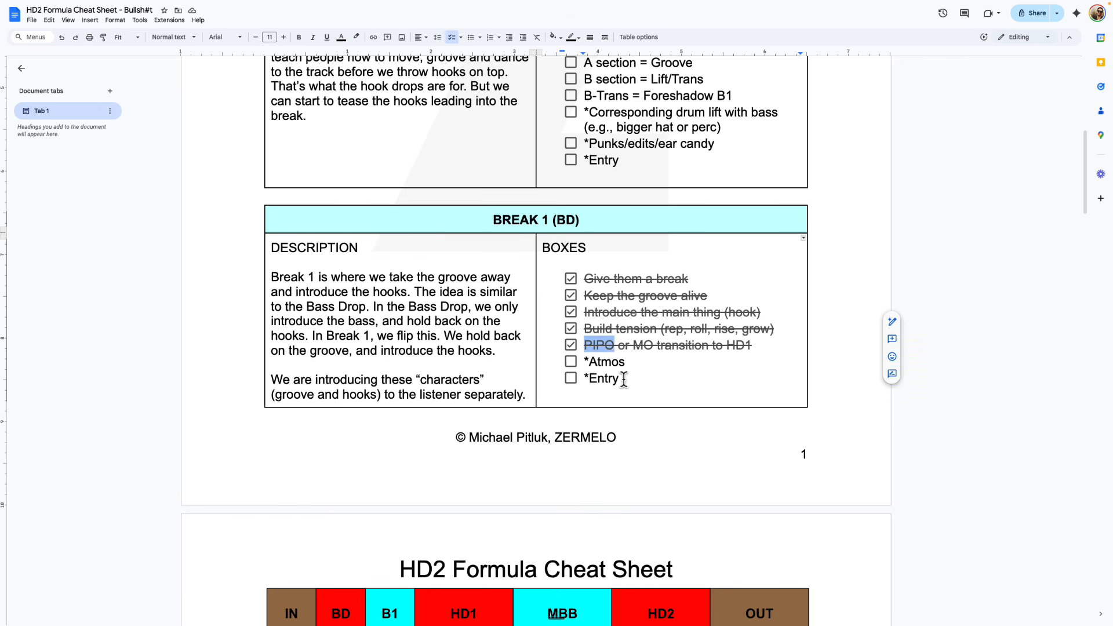
Highlight the *Atmos and *Entry items under BREAK 1 and tick off *Atmos
scroll(627, 371, down, 1)
click(626, 365)
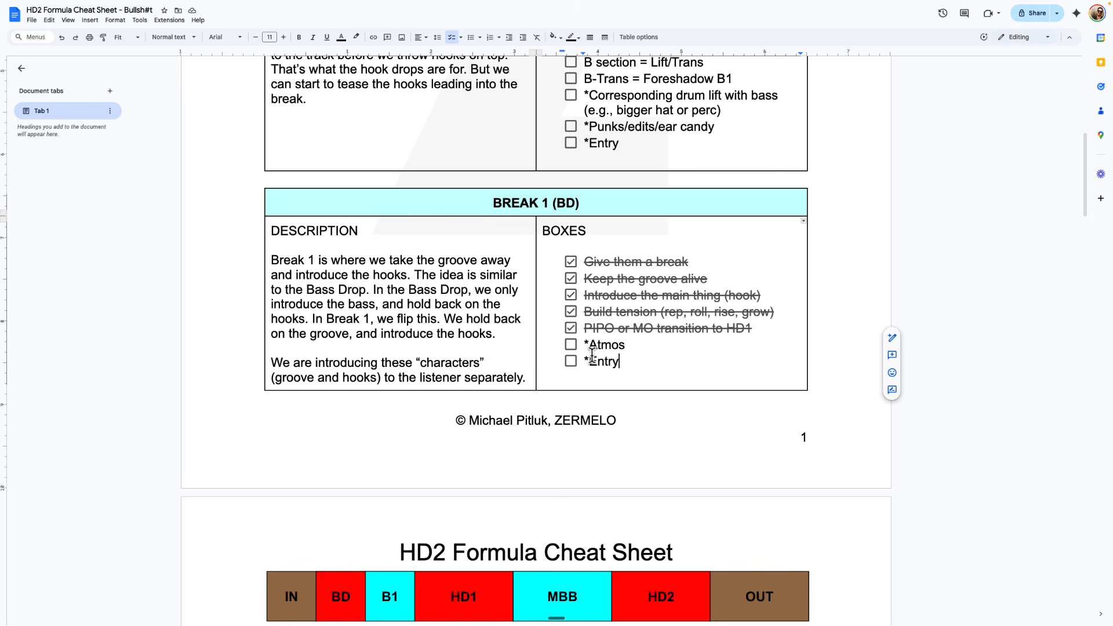
drag(626, 366, 586, 341)
click(664, 351)
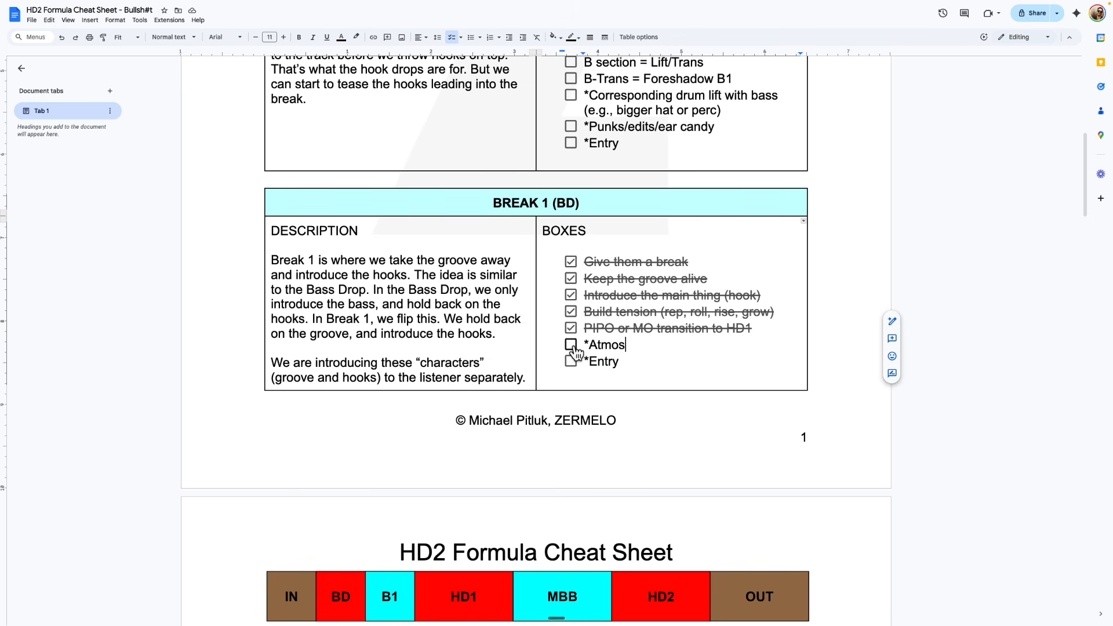
key(ctrl+alt+Return)
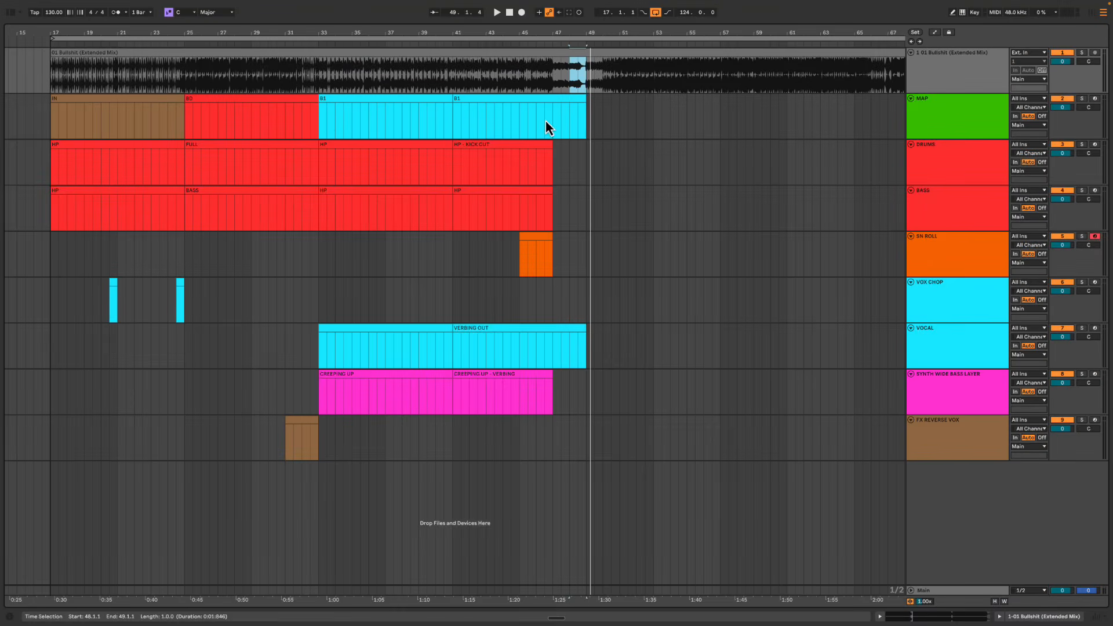
Play the start of B1 at bar 33 in Ableton Live, and highlight the cheat sheet's paragraph about introducing the "characters" separately
click(318, 118)
key(space)
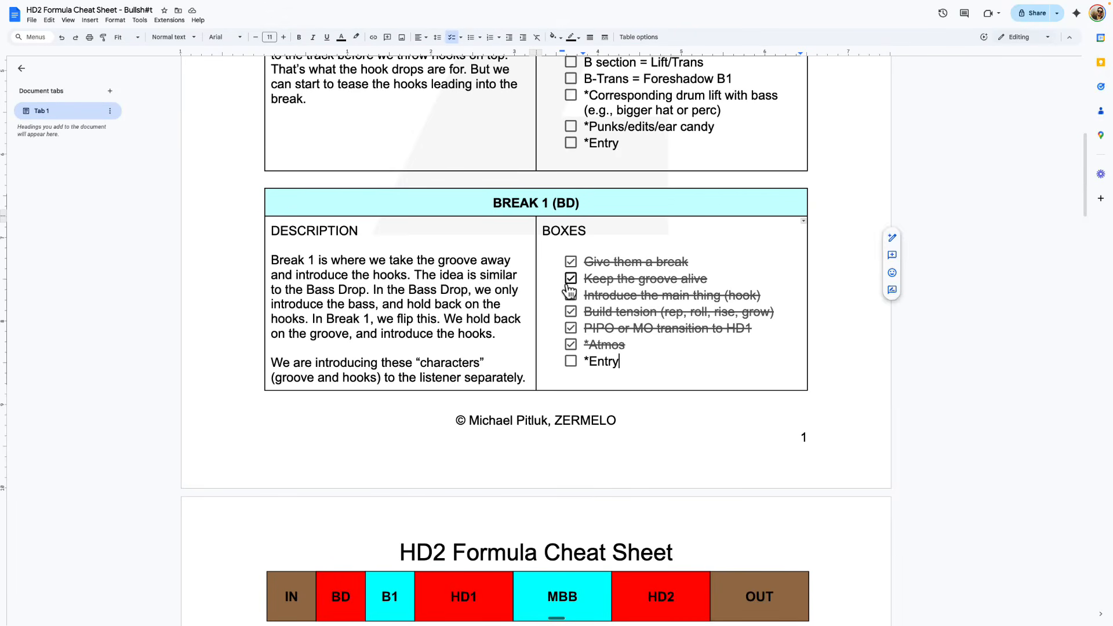
scroll(619, 339, down, 3)
scroll(621, 339, up, 3)
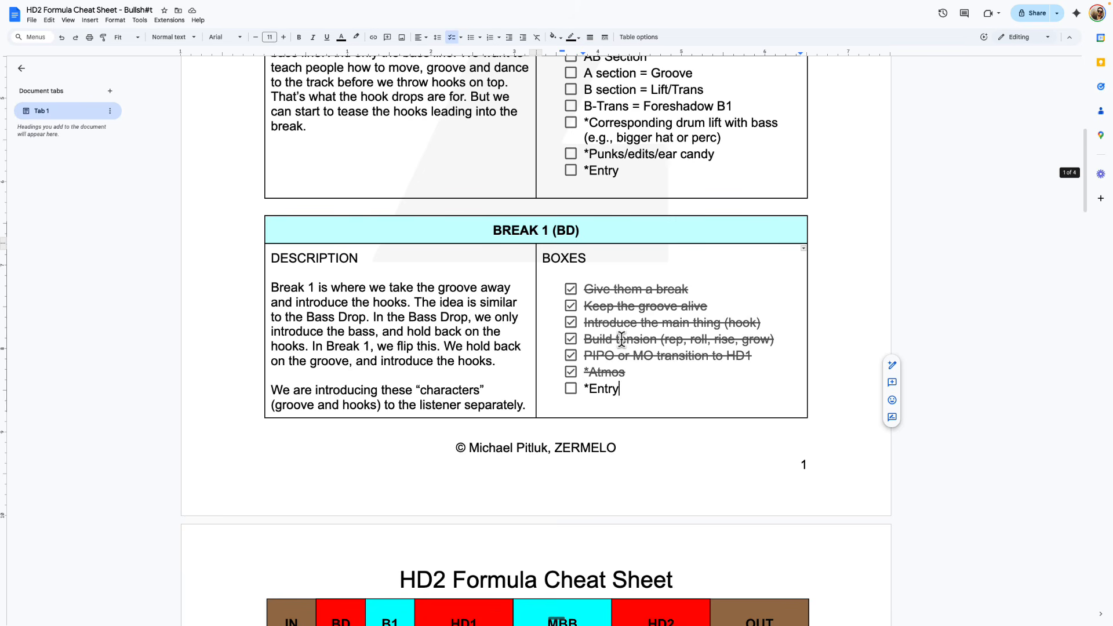
scroll(621, 339, down, 3)
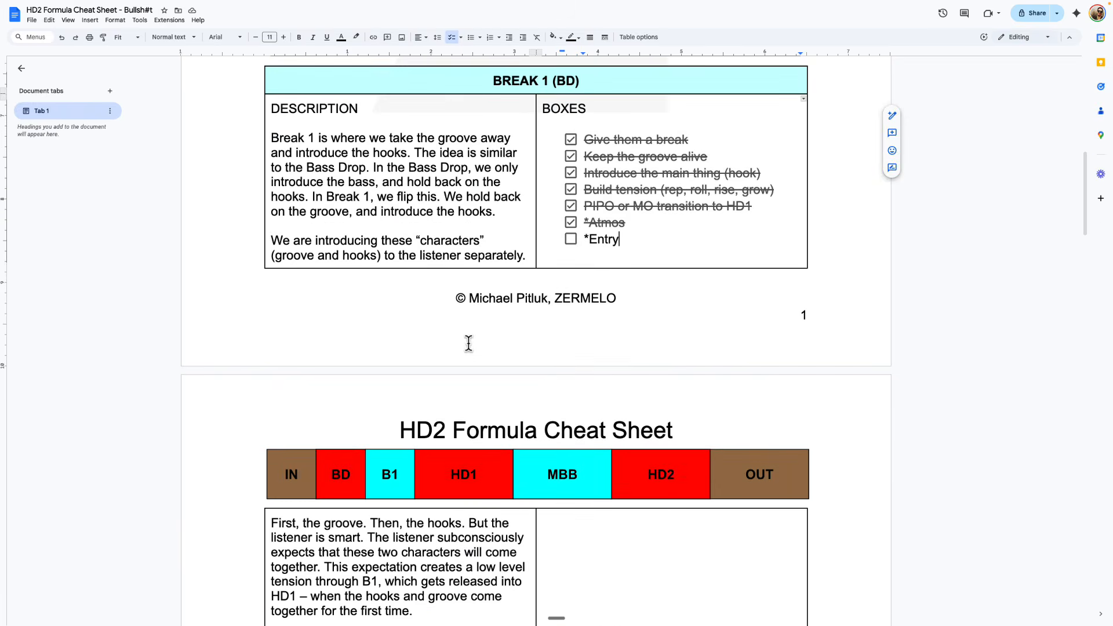
scroll(371, 264, down, 1)
triple_click(304, 197)
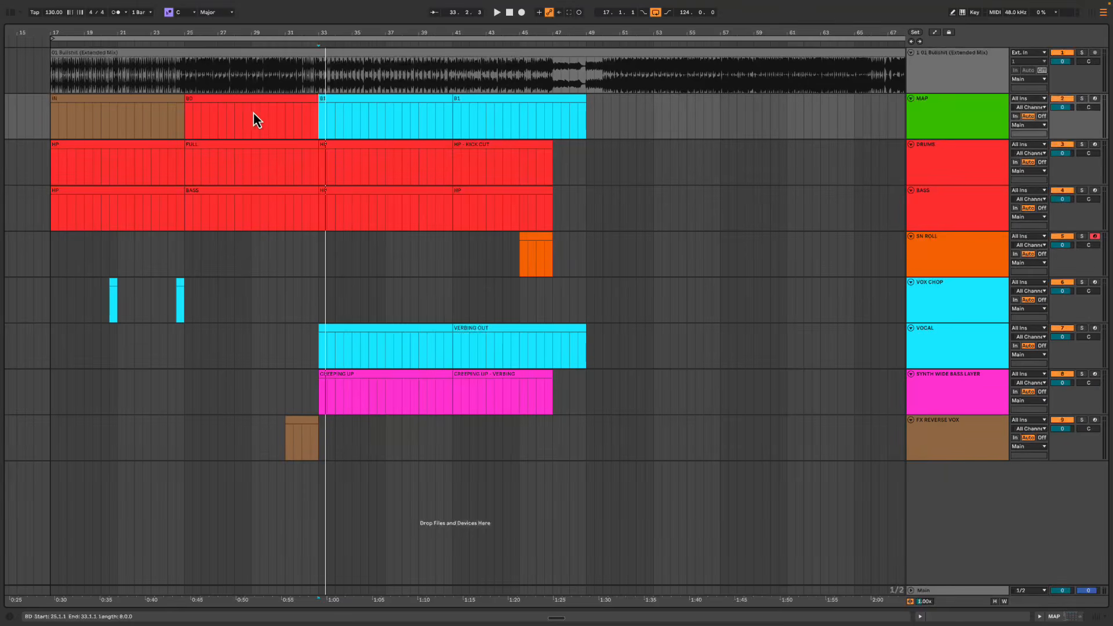
Select the first B1 clip on MAP in Ableton Live and highlight the word separately in the cheat sheet's BREAK 1 description
click(390, 106)
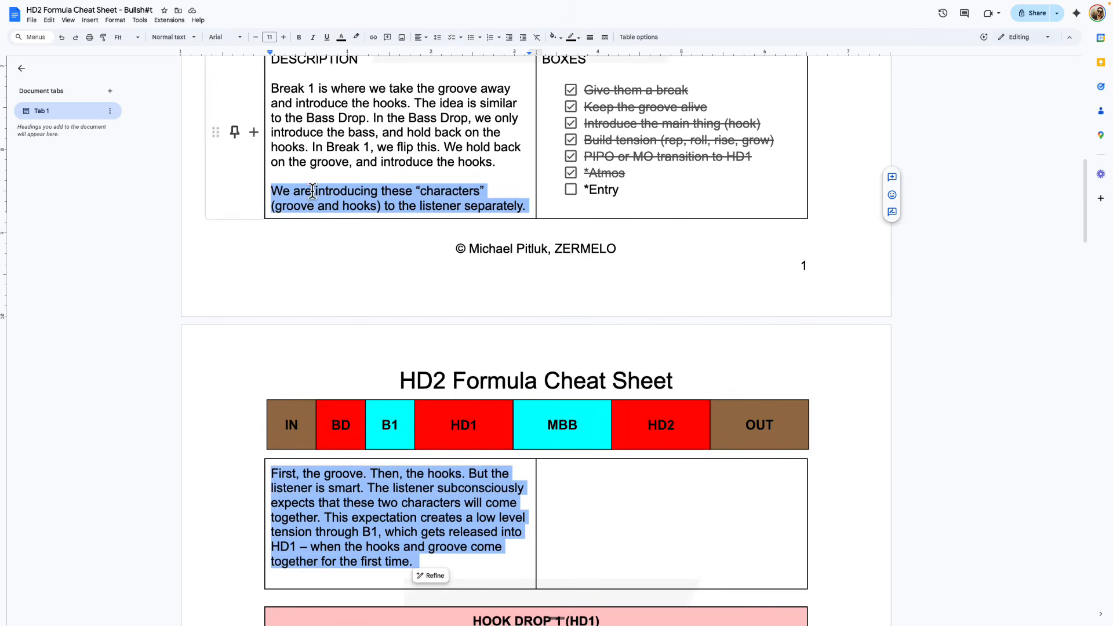
click(313, 191)
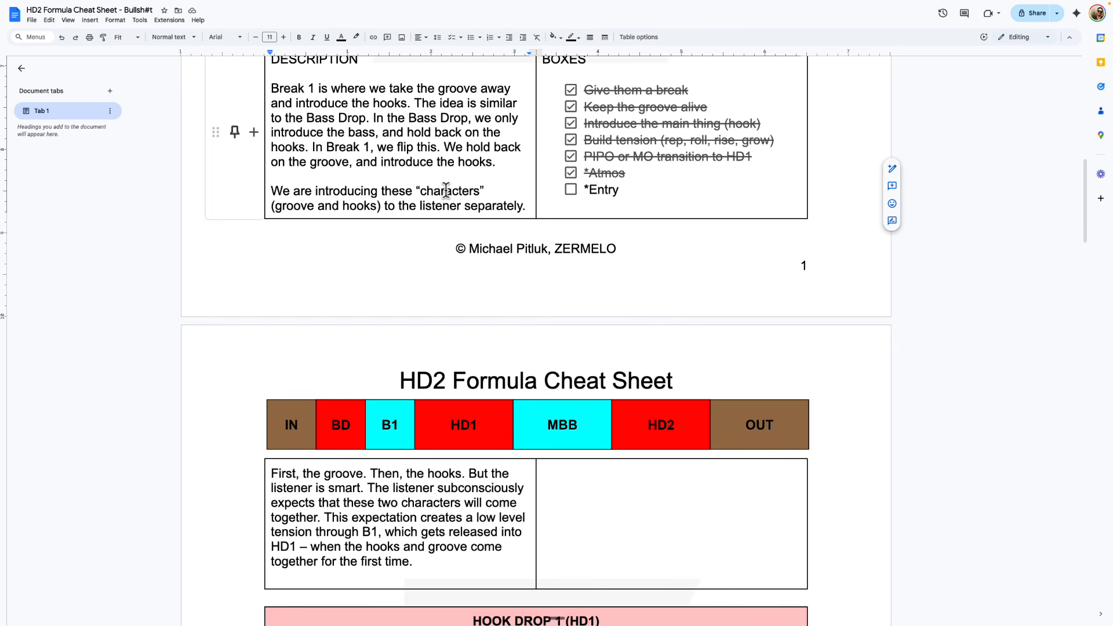
double_click(493, 206)
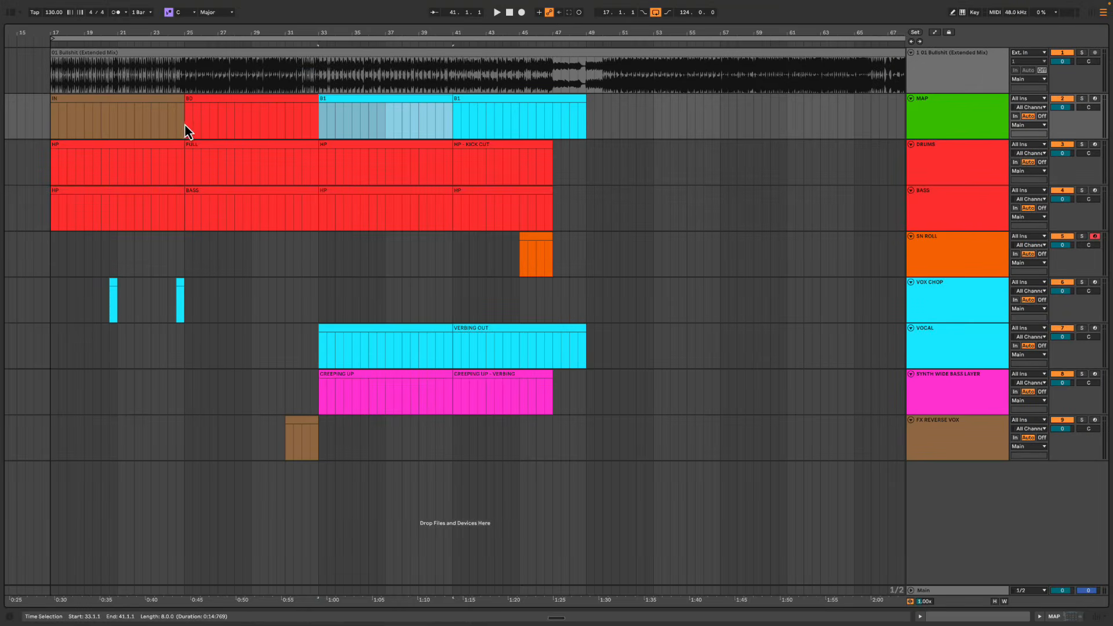
In Ableton Live, highlight the BD section at bars 25 to 33 from MAP down to SN ROLL
click(187, 123)
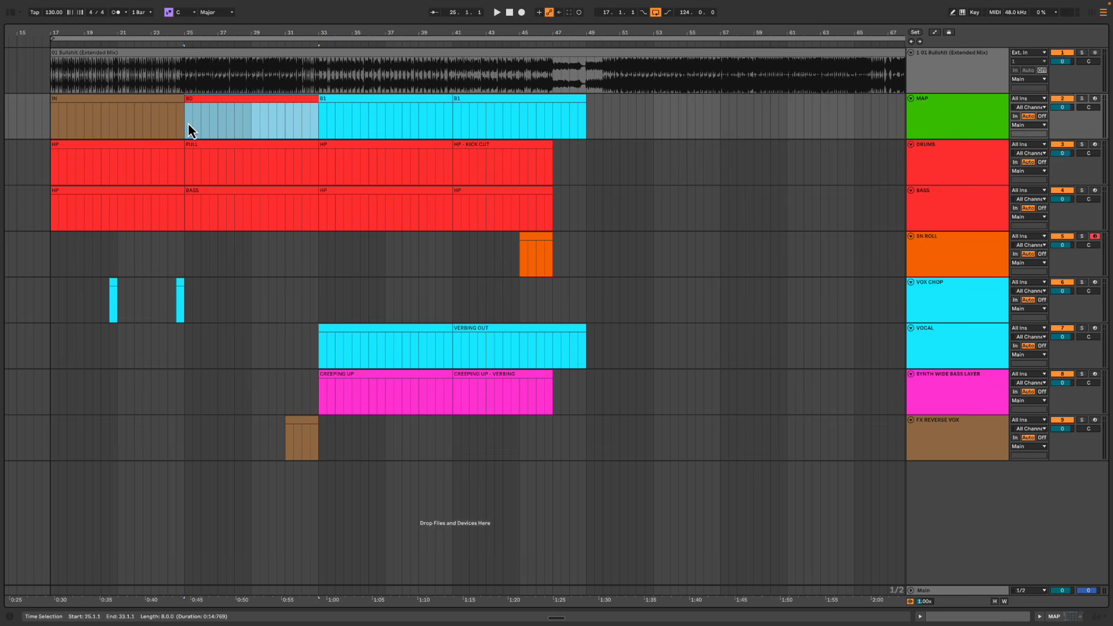
drag(188, 123, 318, 251)
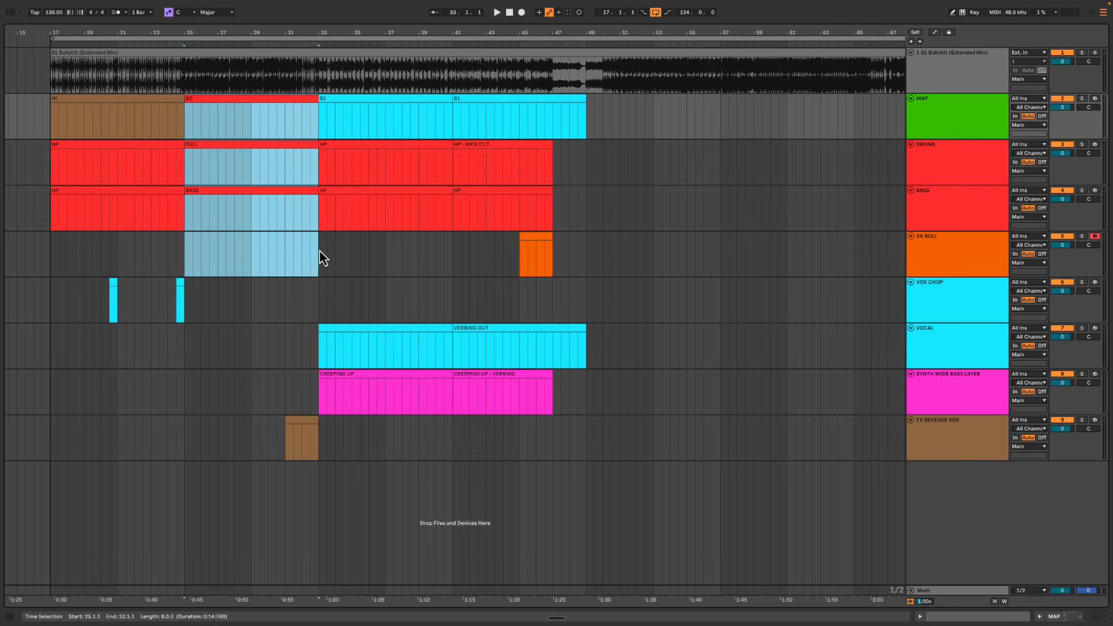
click(239, 214)
Compare the BD and B1 sections, highlighting bars 33 to 49 down to VOCAL and bars 35 to 47 down to FX REVERSE VOX
drag(320, 75, 576, 318)
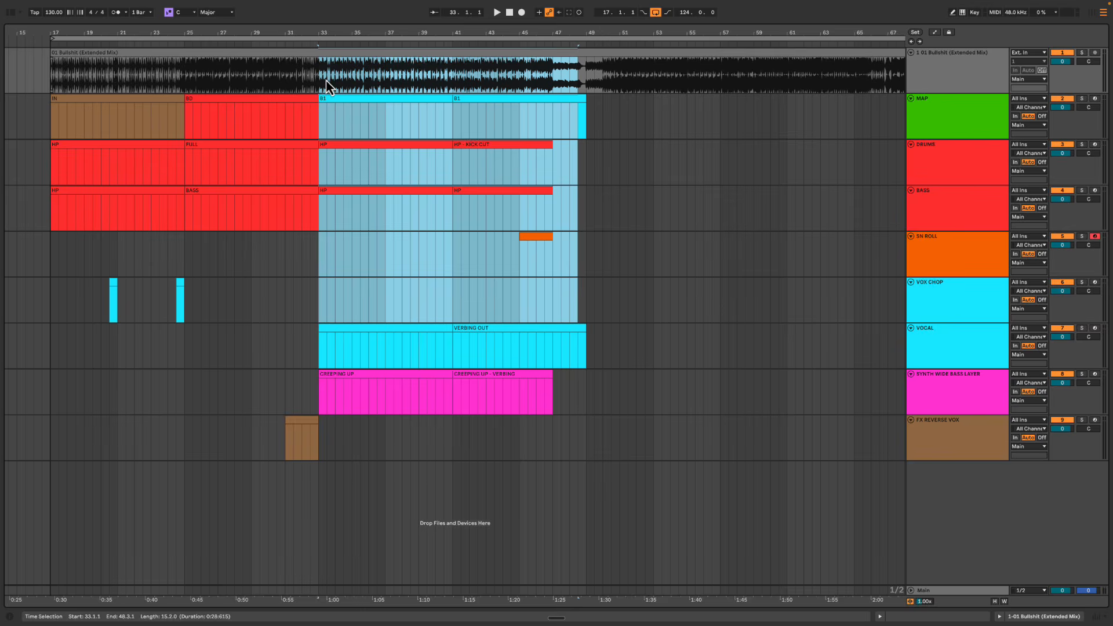
drag(323, 80, 590, 361)
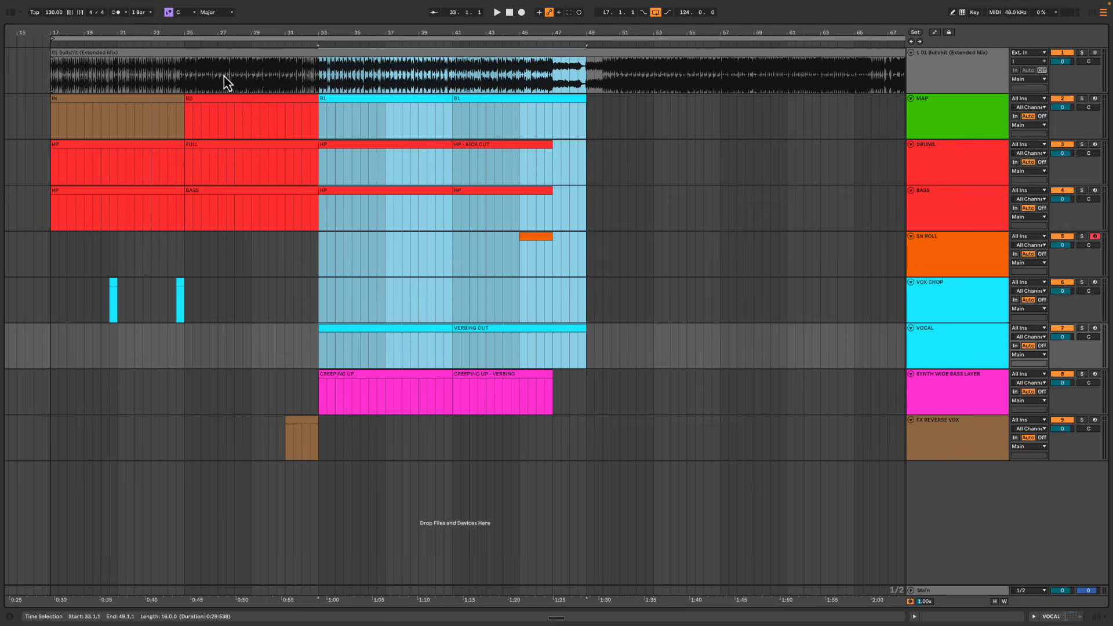
drag(211, 79, 277, 307)
drag(350, 84, 556, 442)
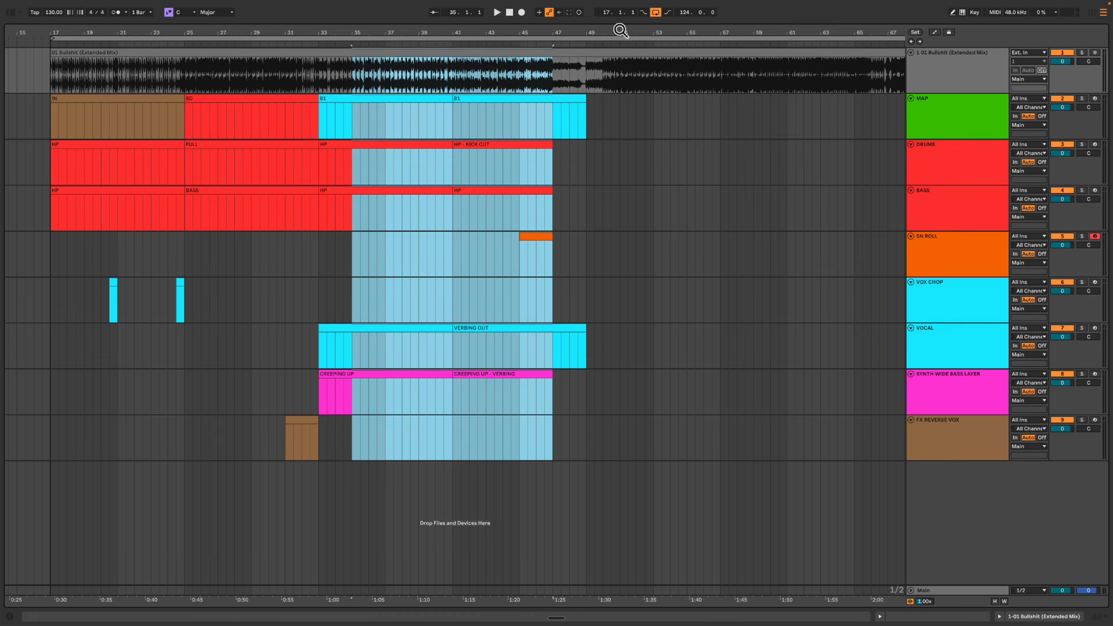
Highlight the upcoming section on the reference track's waveform from bar 51 to 72
drag(619, 31, 619, 29)
drag(503, 81, 790, 78)
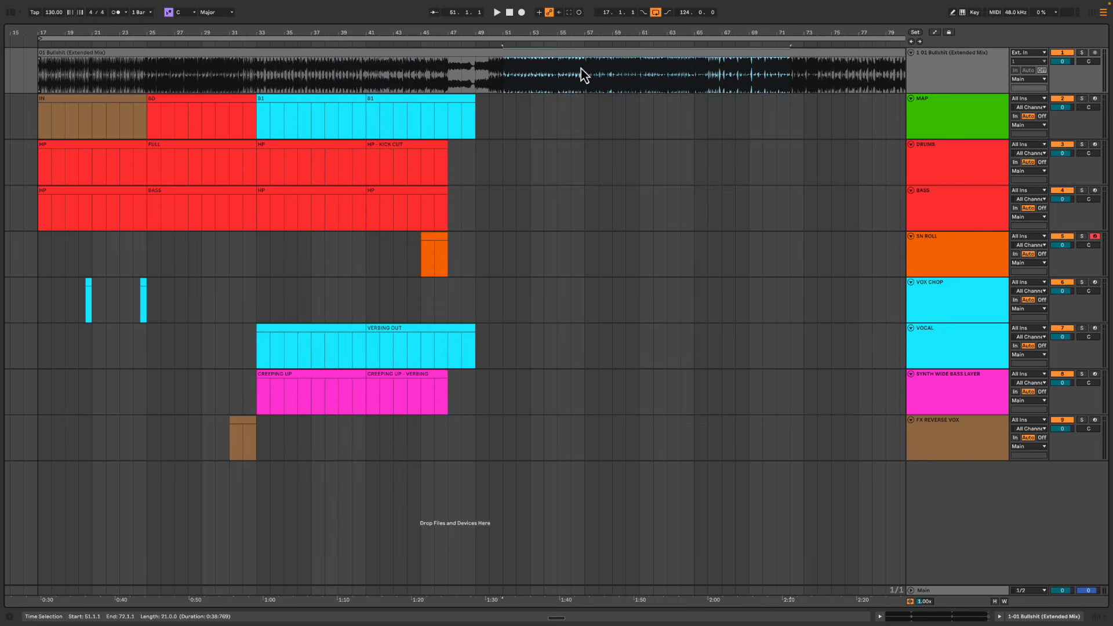
Compare the B1 section at bars 33 to 49 with the upcoming section, highlighting each, including bars 57 to 66 on the reference track's waveform
drag(257, 75, 472, 129)
mouse_move(500, 86)
mouse_down()
mouse_move(738, 74)
mouse_move(721, 77)
mouse_up()
click(531, 74)
drag(503, 36, 447, 35)
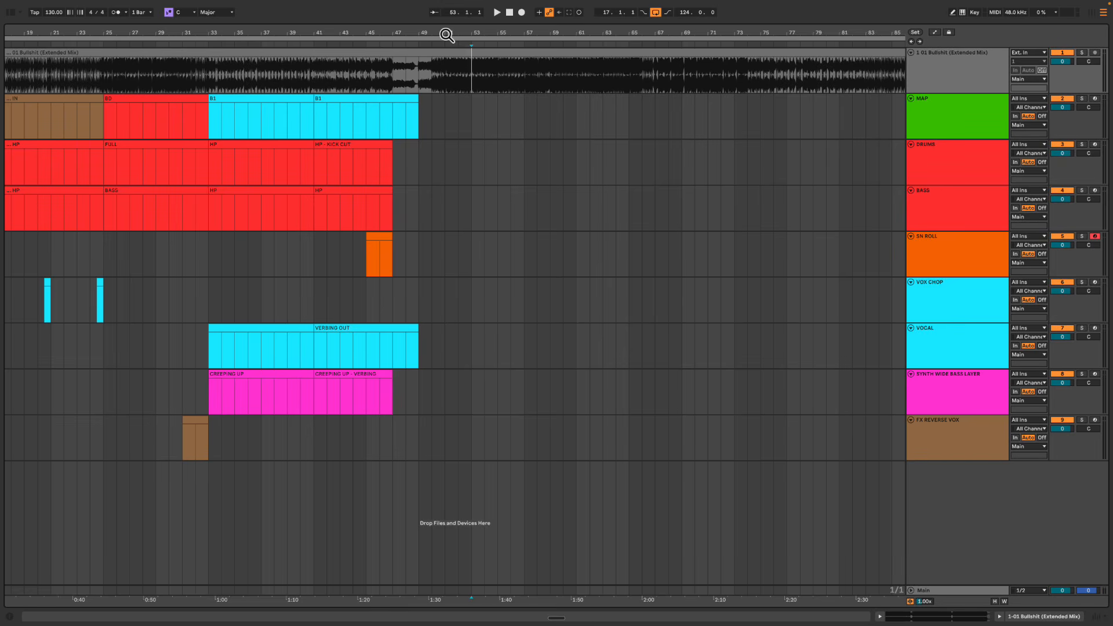
drag(222, 120, 379, 121)
drag(532, 80, 649, 90)
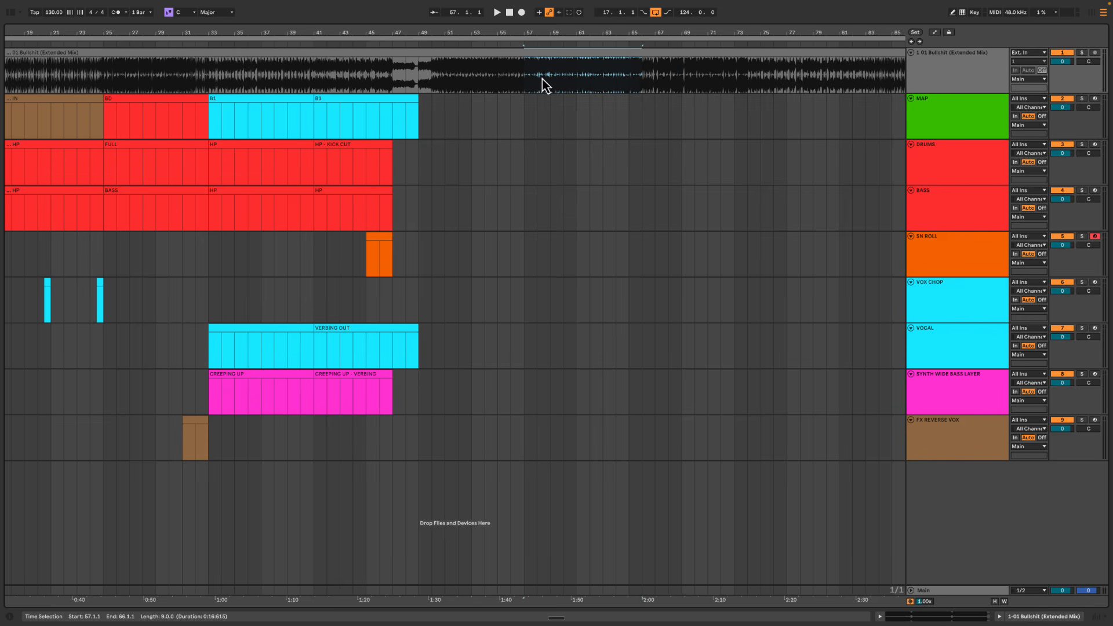
drag(530, 80, 629, 86)
Highlight the waveform transition starting at bar 47 and the section following it, and audition the reference track from bar 47
click(392, 81)
drag(403, 32, 432, 38)
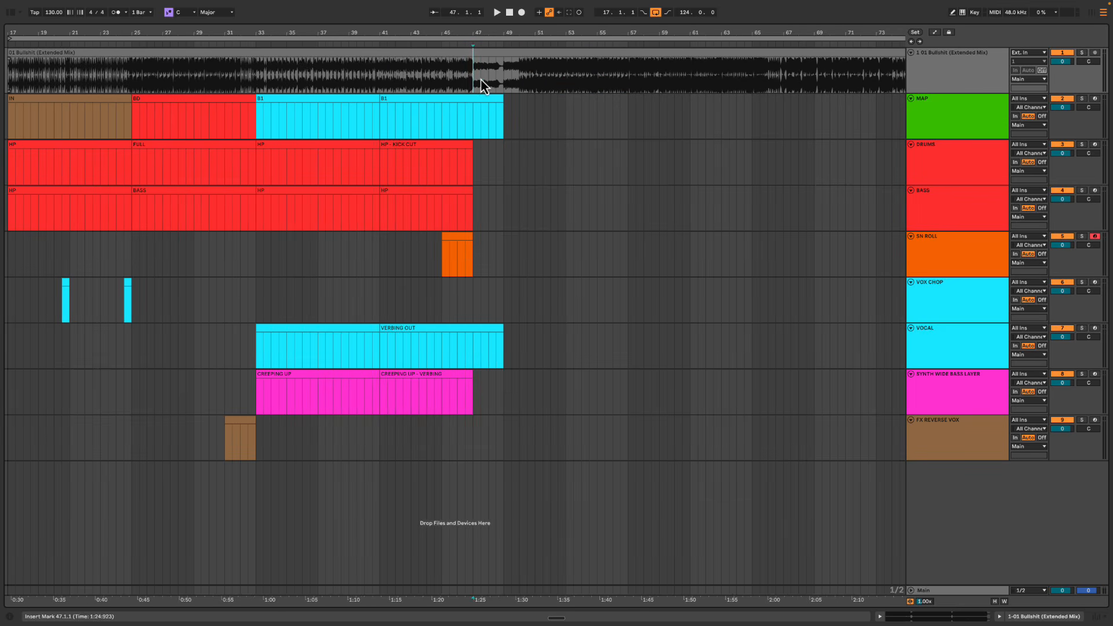
drag(481, 80, 515, 127)
drag(535, 85, 659, 85)
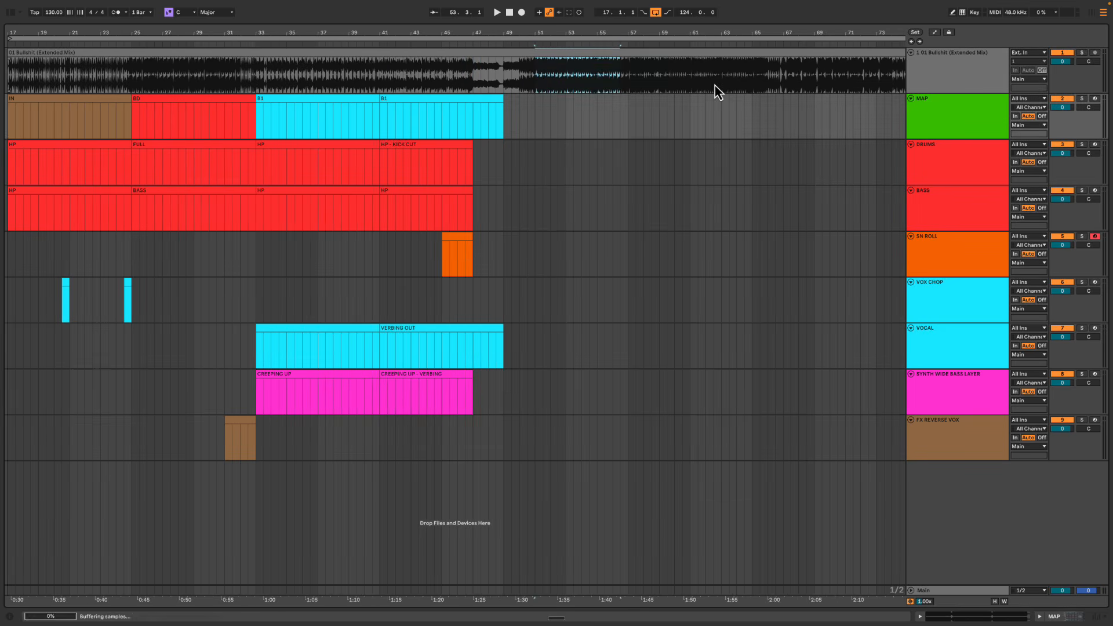
click(480, 88)
key(space)
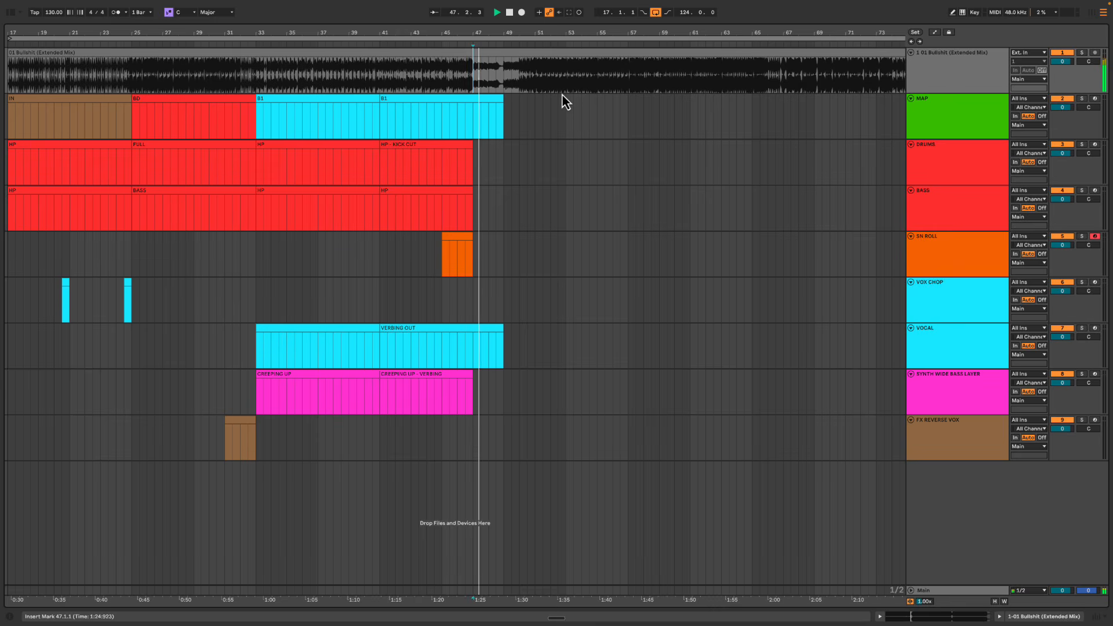
key(space)
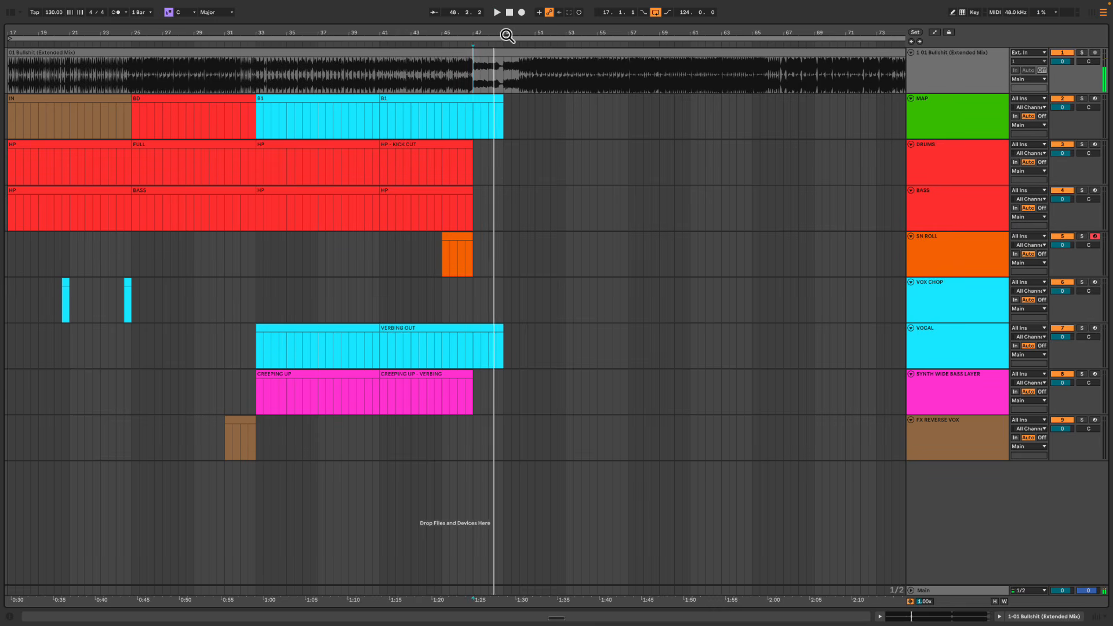
drag(507, 36, 508, 32)
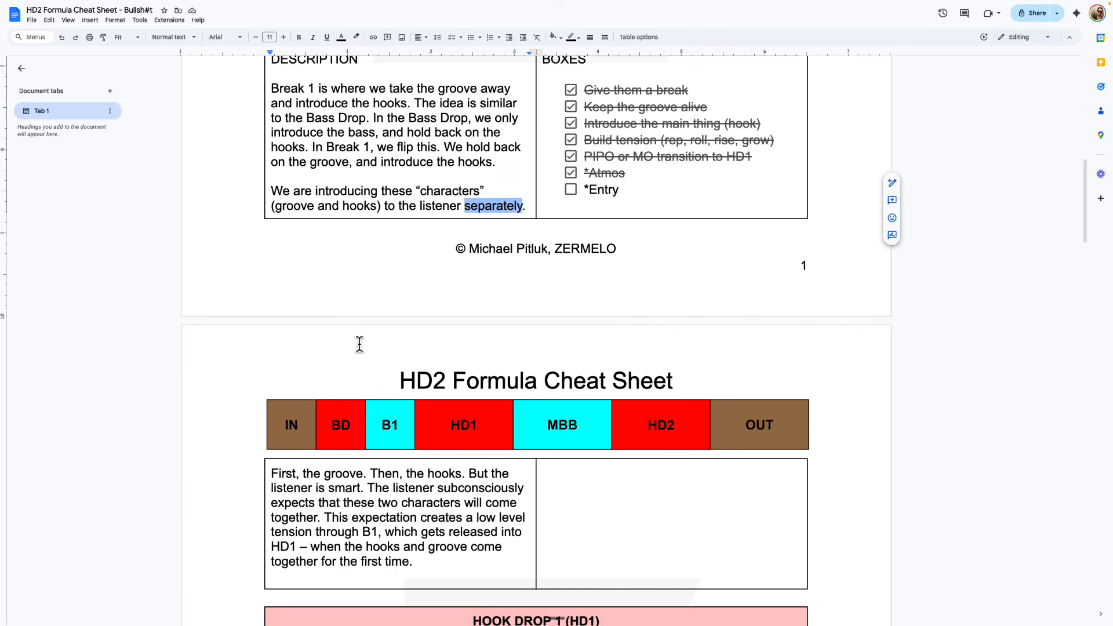
In the Google Docs cheat sheet, highlight the phrases on characters coming together, the expectation creating low level tension, and "gets released into" below B1
click(438, 209)
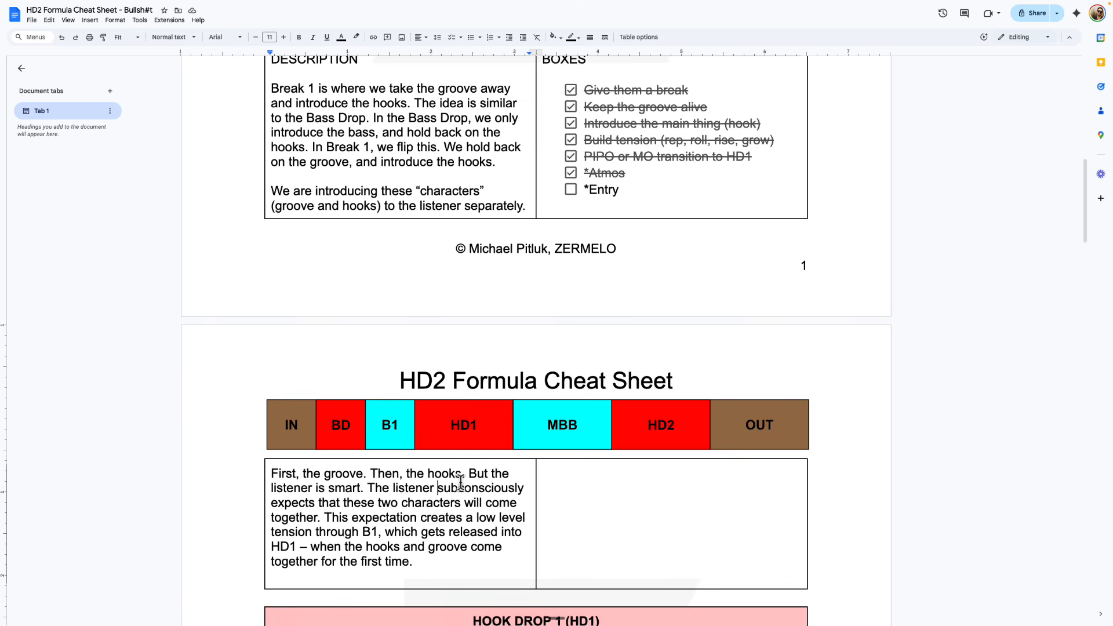
click(515, 489)
drag(298, 505, 485, 503)
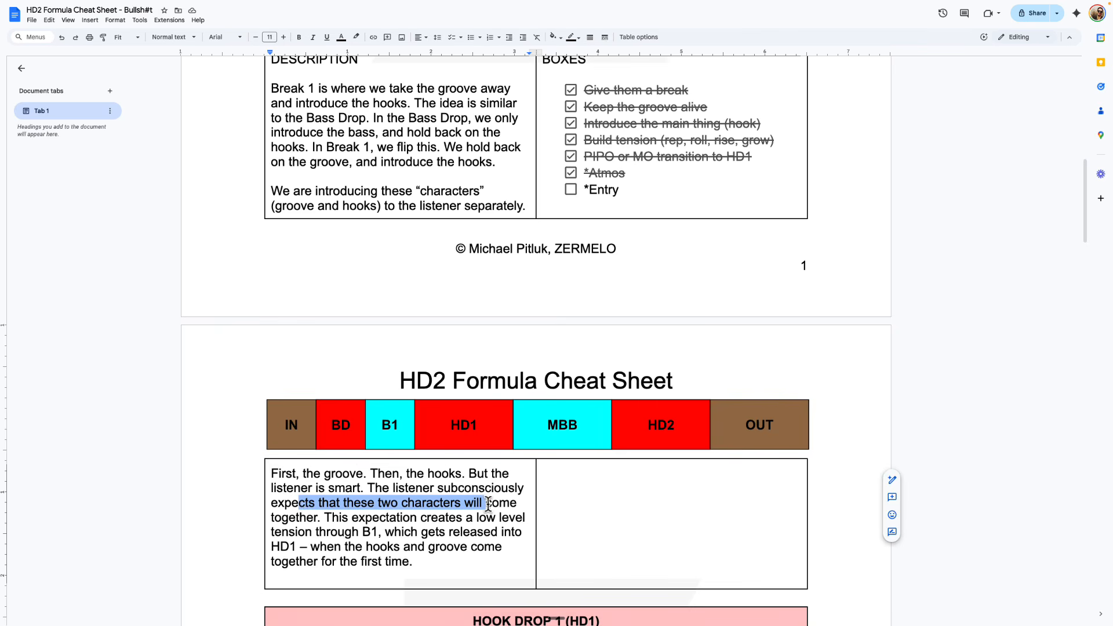
drag(342, 517, 507, 520)
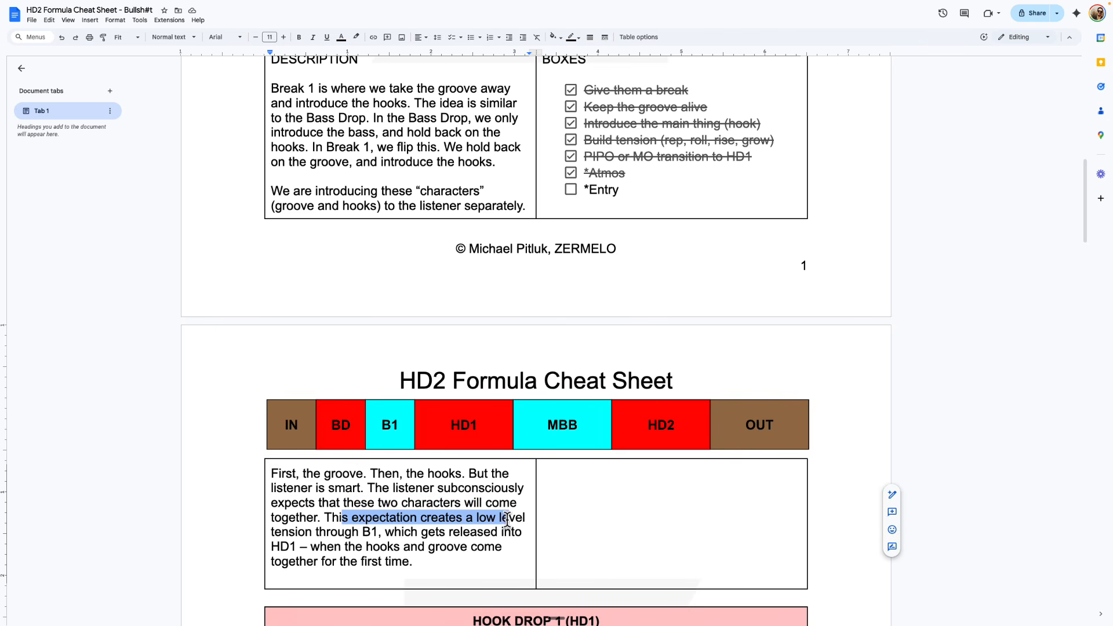
click(319, 532)
drag(418, 532, 503, 532)
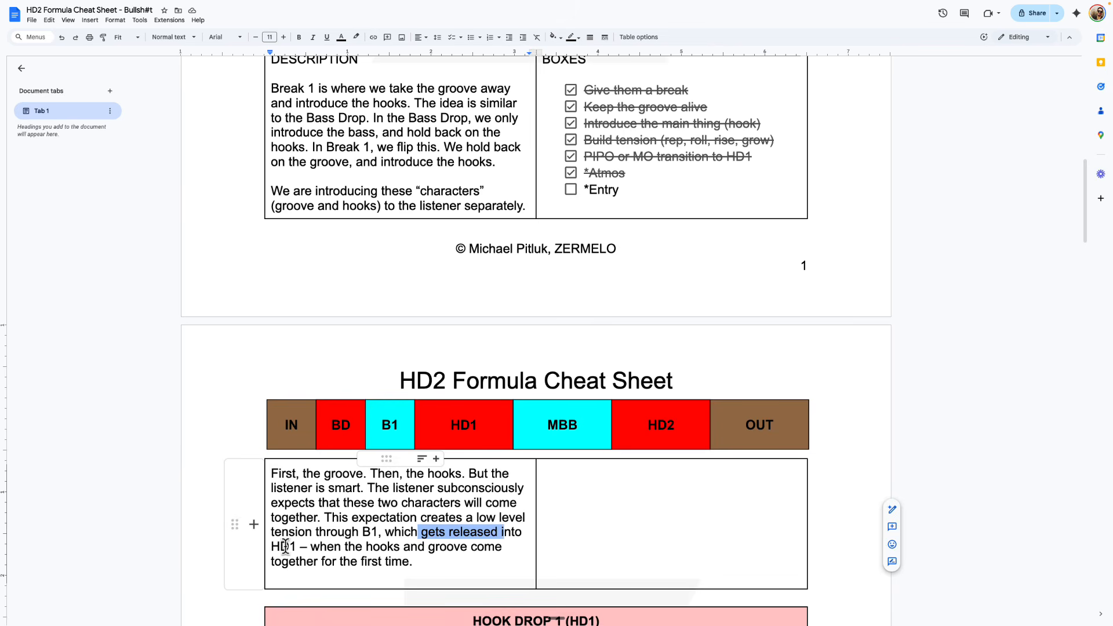
Read the cheat sheet's passage on tension releasing into HD1, where hooks and groove come together for the first time
click(289, 546)
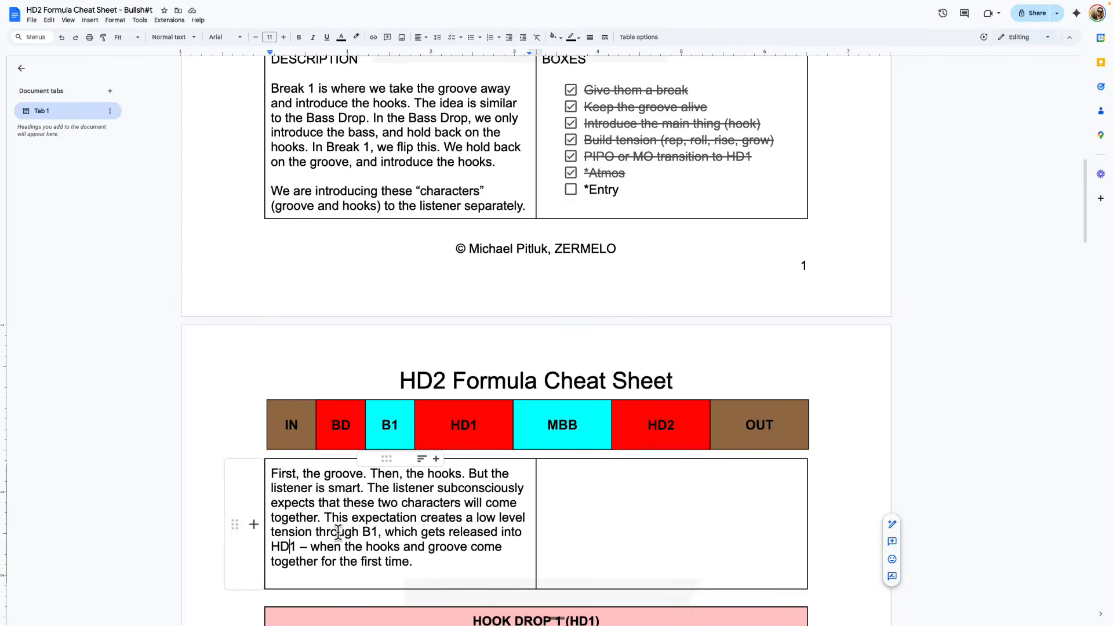
drag(326, 546, 467, 561)
click(434, 563)
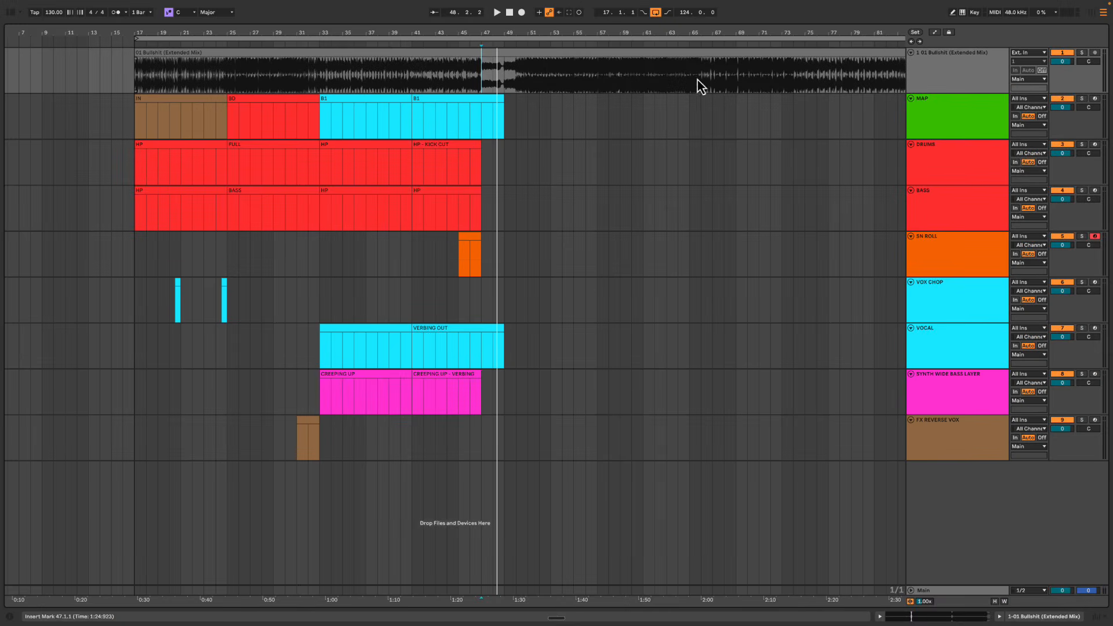
Switch to the Ableton Live arrangement and play it from bar 47 to hear the end of Break 1
drag(678, 35, 545, 144)
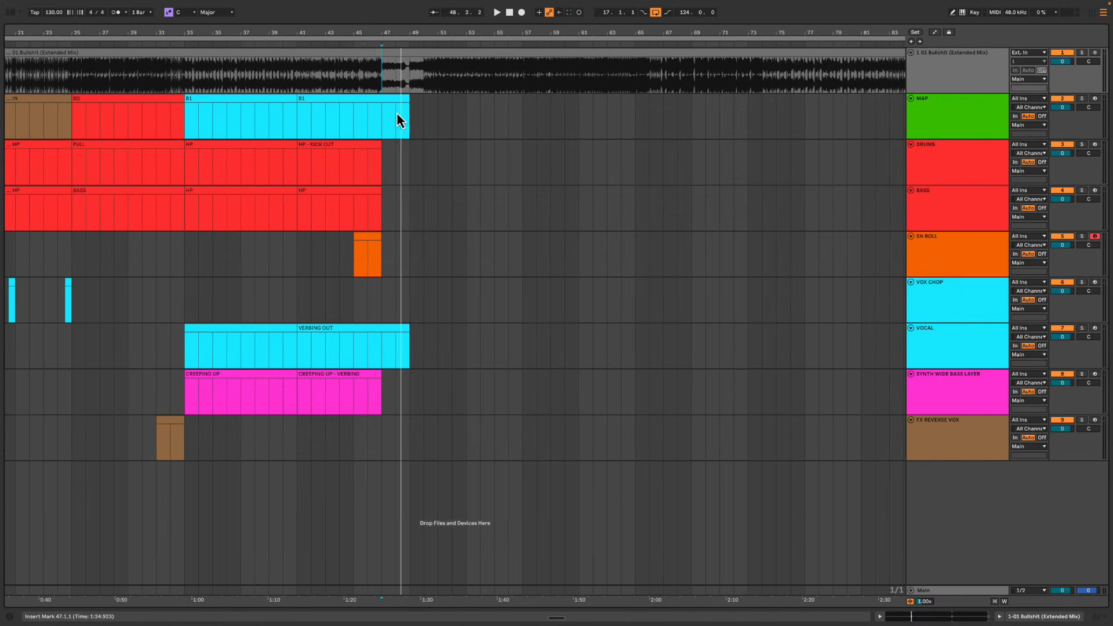
click(384, 120)
key(space)
drag(402, 36, 402, 35)
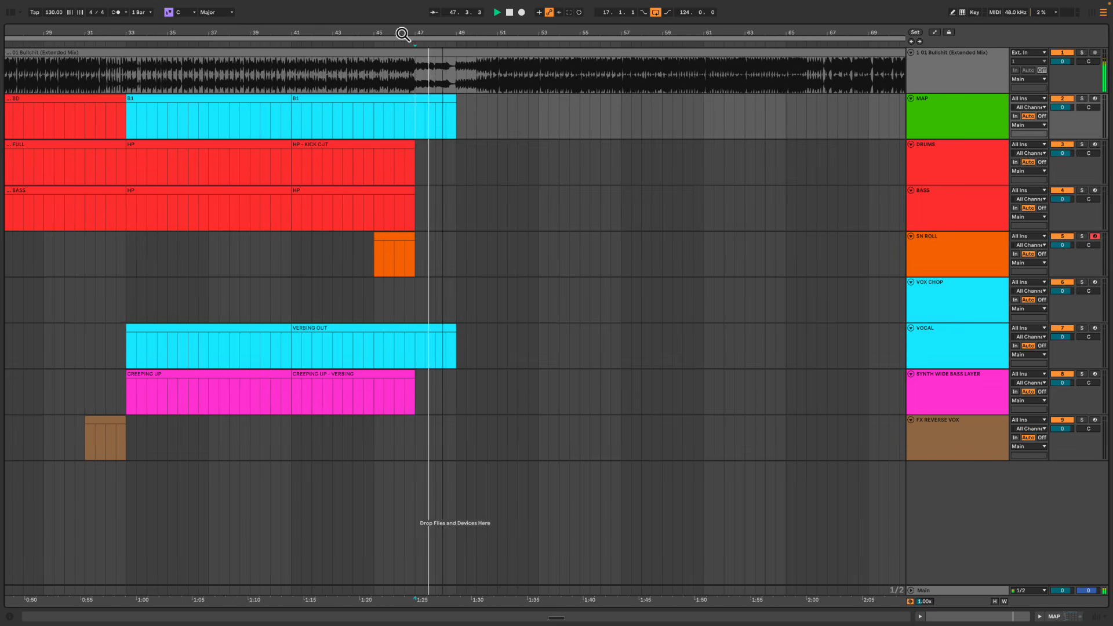
scroll(412, 184, left, 5)
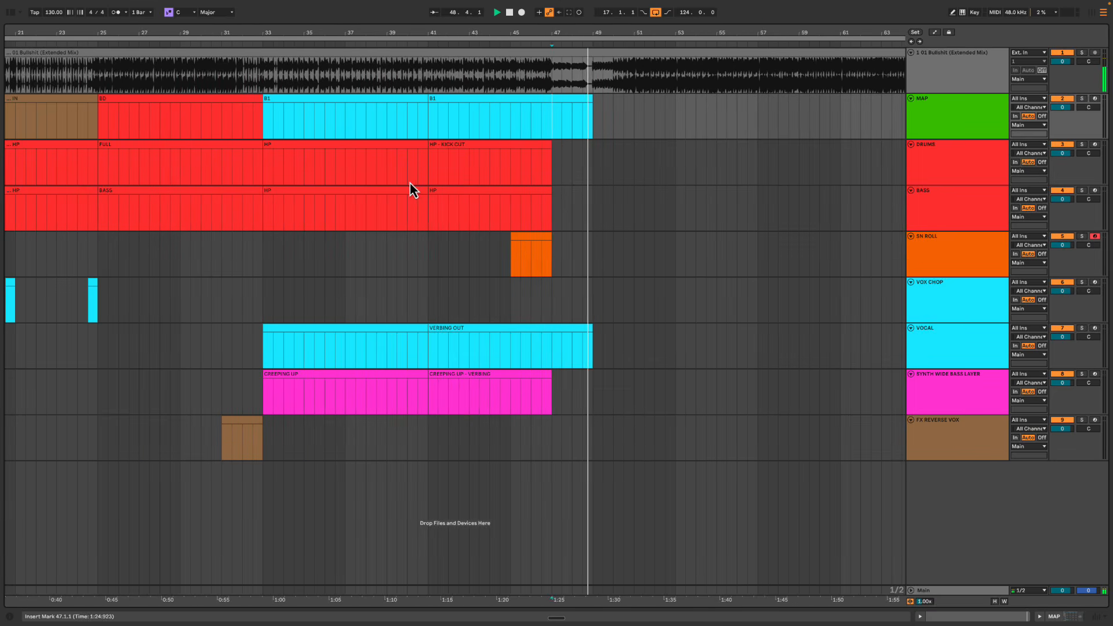
Insert a MIDI track below SYNTH WIDE BASS LAYER, name it SYNTH PAYOFF and color it magenta
click(944, 396)
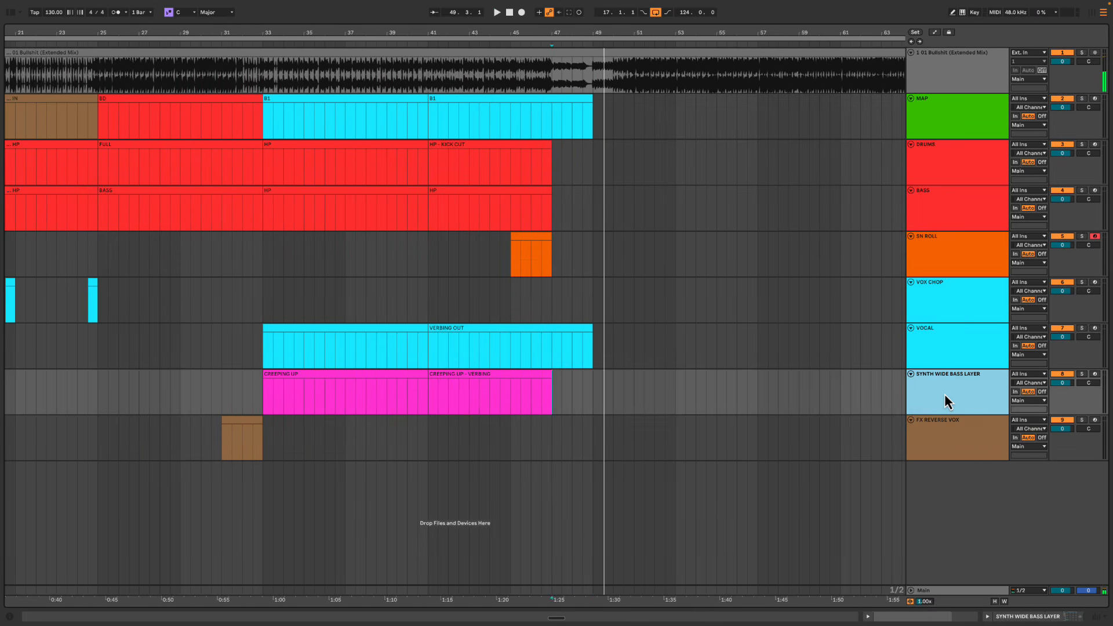
key(ctrl+shift+t)
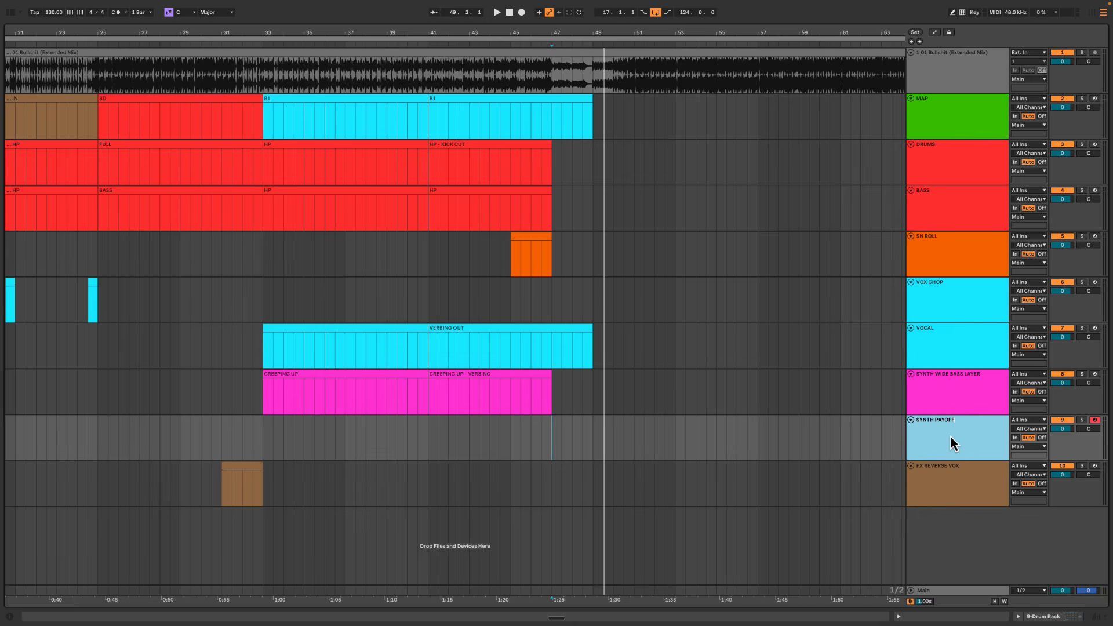
key(Return)
right_click(951, 436)
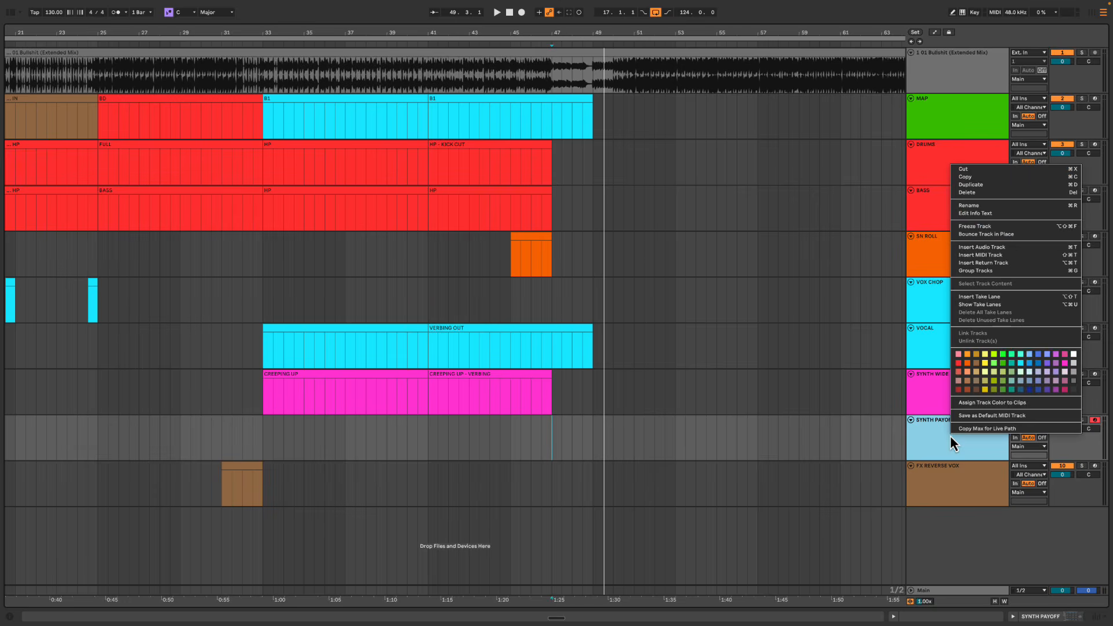
click(1065, 365)
Create an empty two-bar MIDI clip on the SYNTH PAYOFF track from bar 49 to bar 51, checking it against playback
drag(592, 436, 633, 437)
key(space)
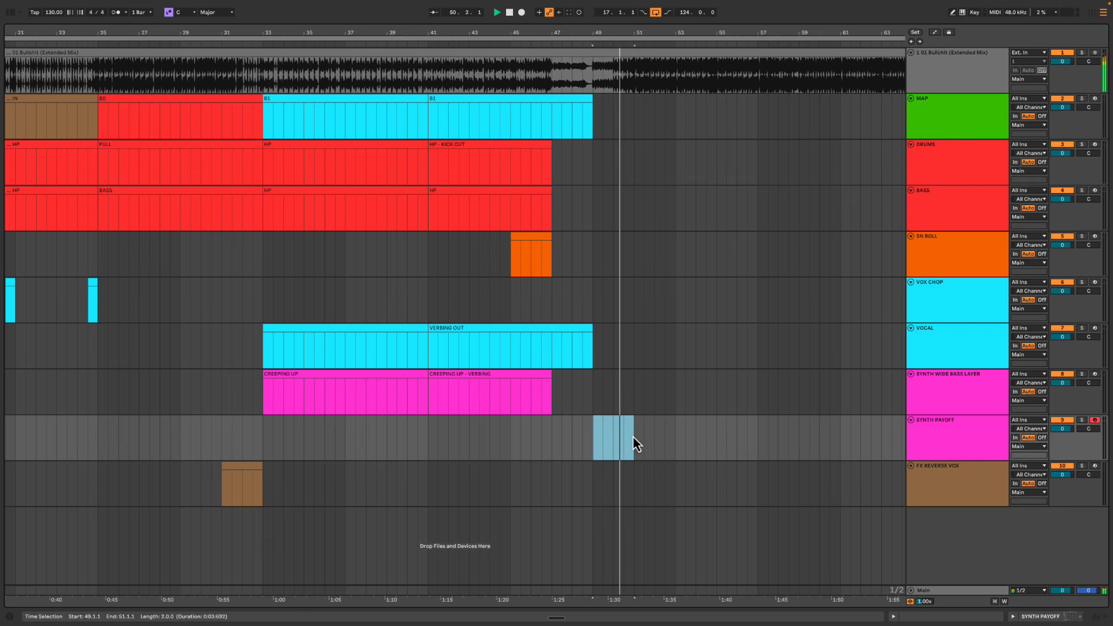
key(super+shift+m)
key(super+alt+l)
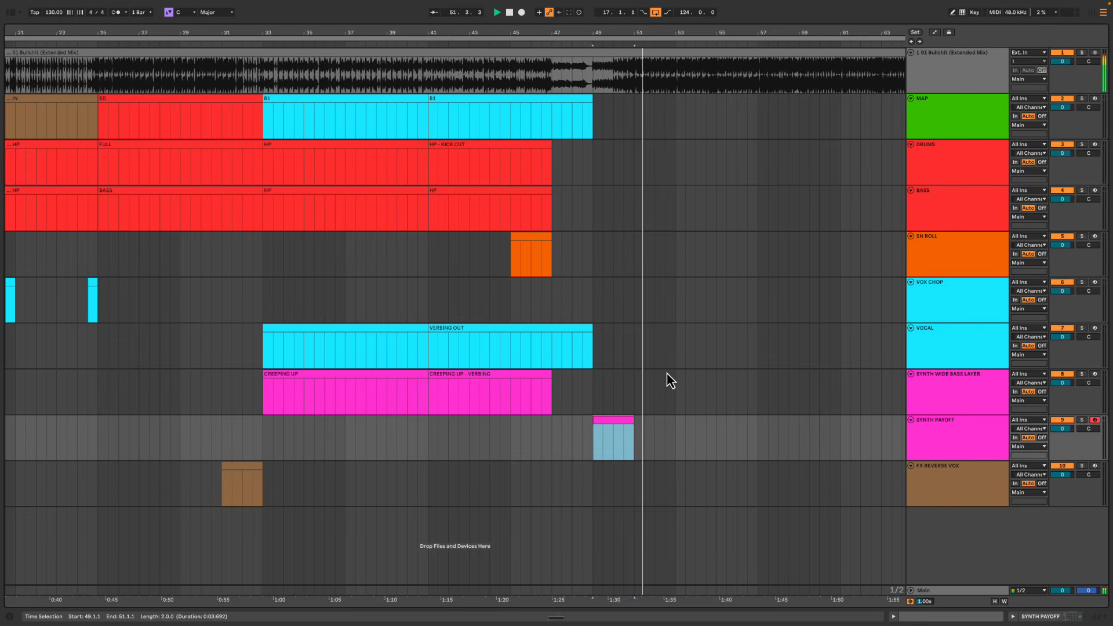
key(space)
Examine the reference track's waveform from bar 49 to bar 51 and the section following it
mouse_move(595, 77)
mouse_down()
mouse_move(636, 82)
mouse_move(593, 207)
mouse_move(593, 277)
mouse_up()
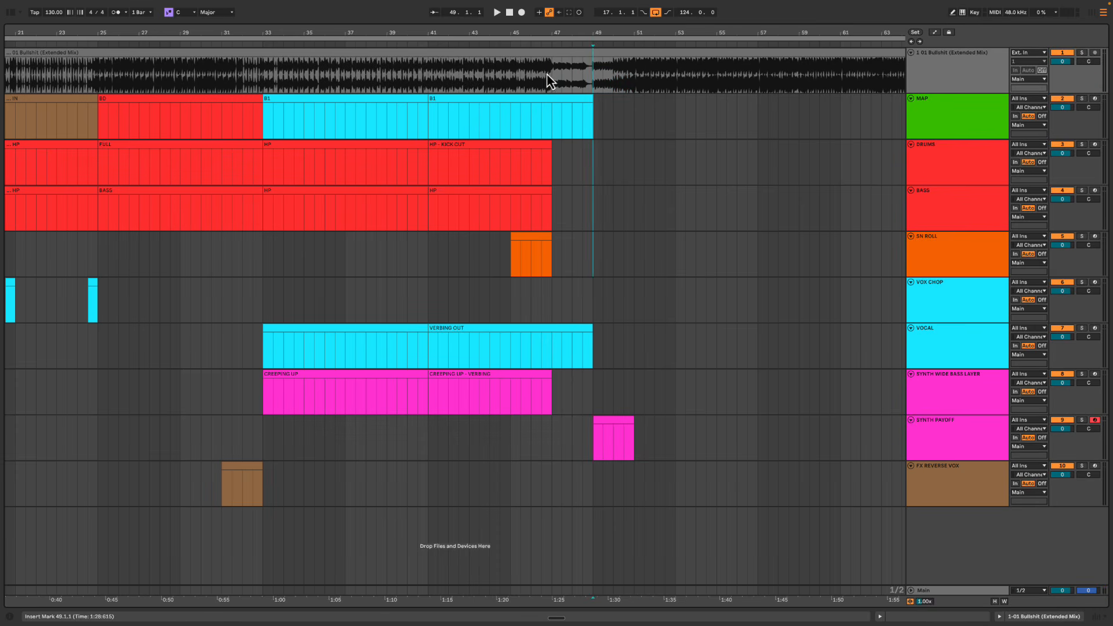
drag(591, 76, 634, 74)
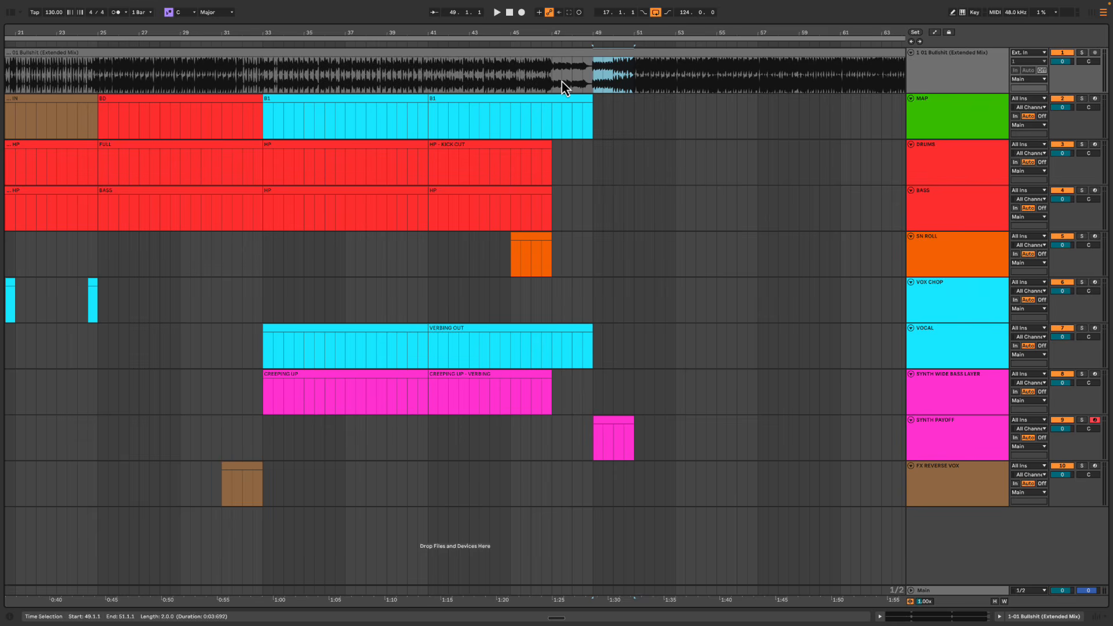
drag(577, 35, 457, 34)
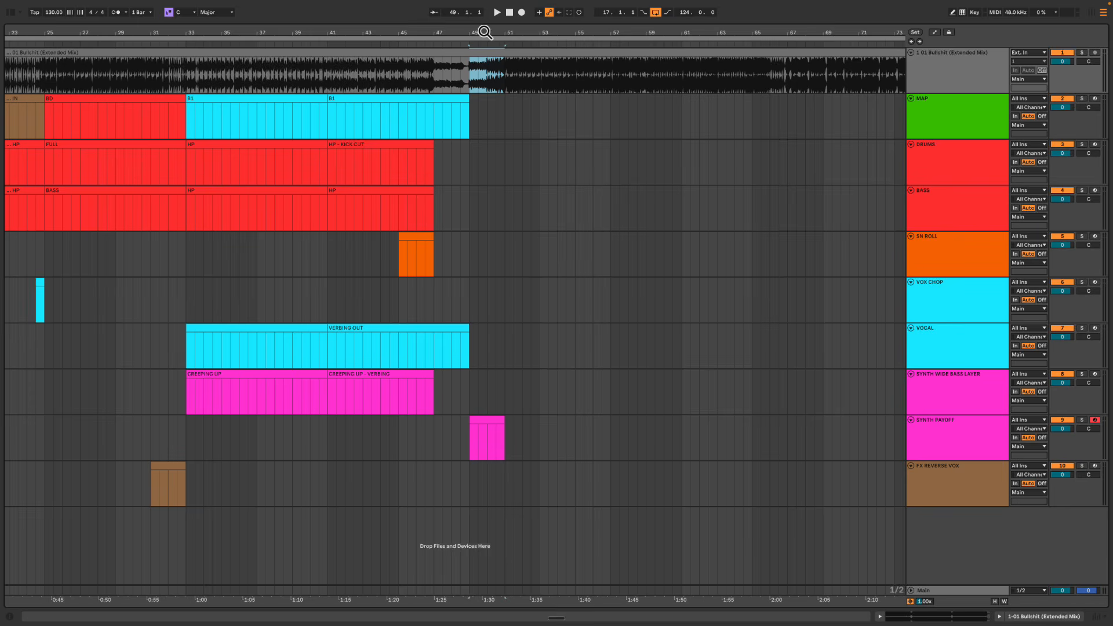
drag(486, 33, 485, 42)
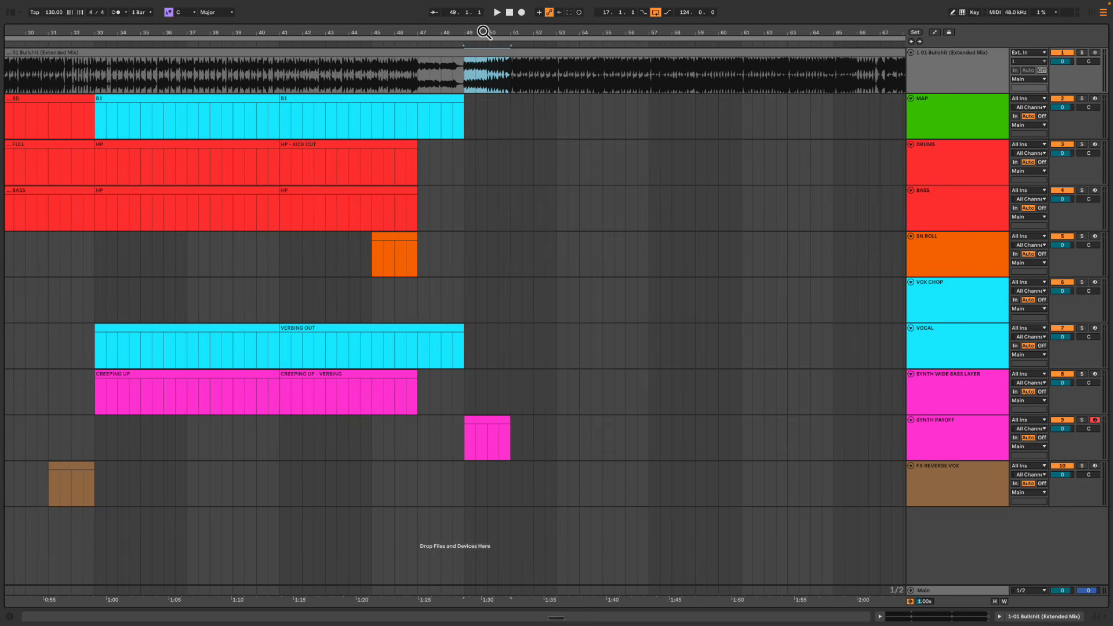
click(464, 85)
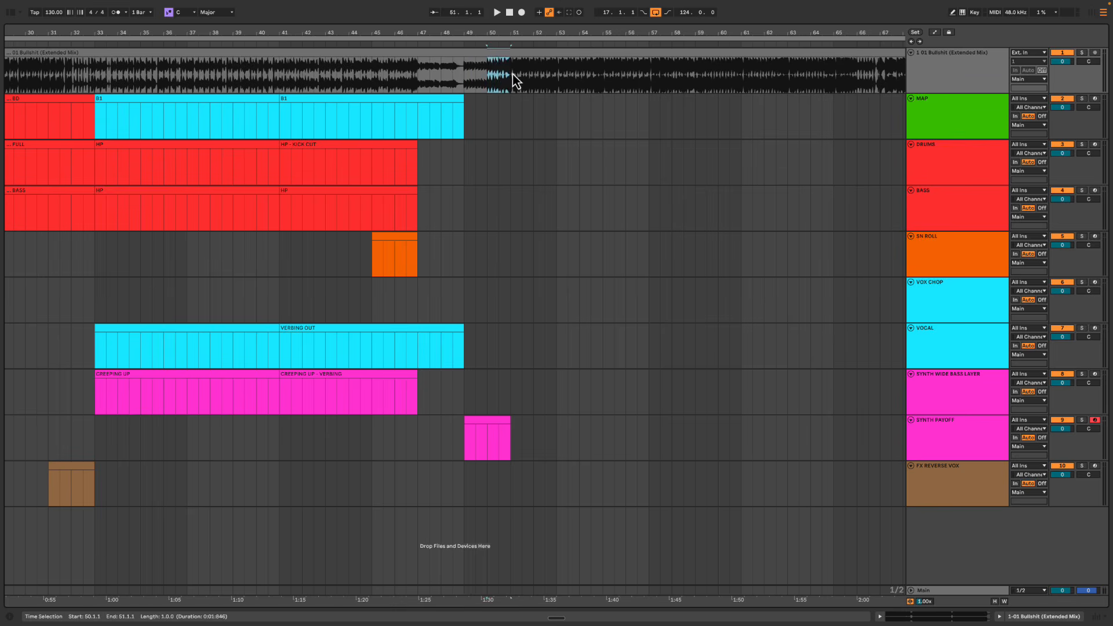
drag(512, 74, 602, 75)
click(464, 75)
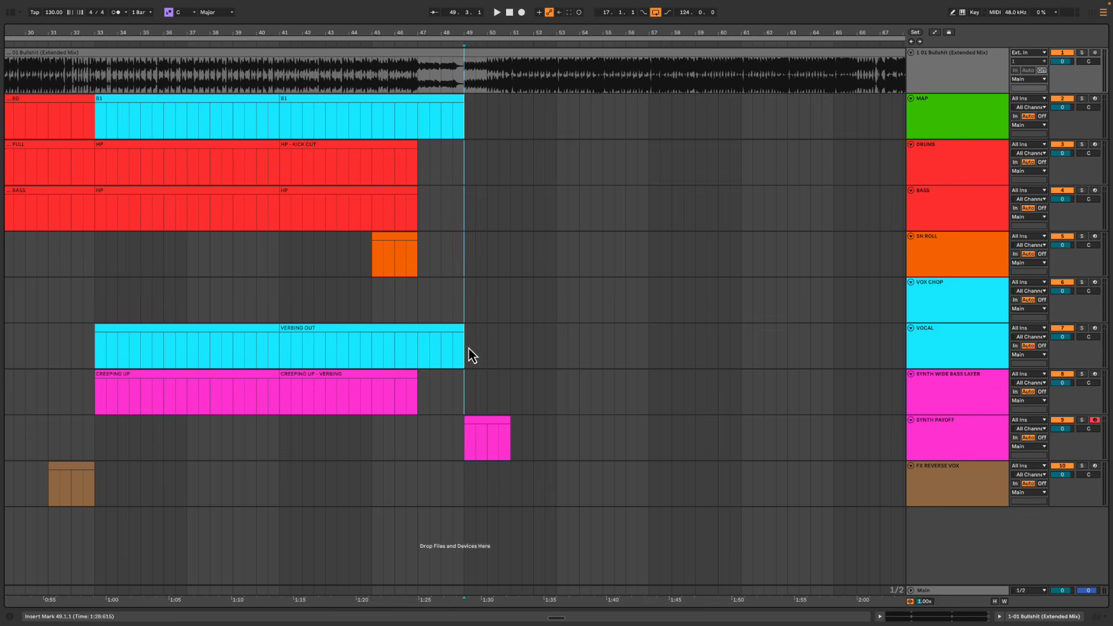
click(461, 430)
click(466, 85)
drag(466, 85, 481, 82)
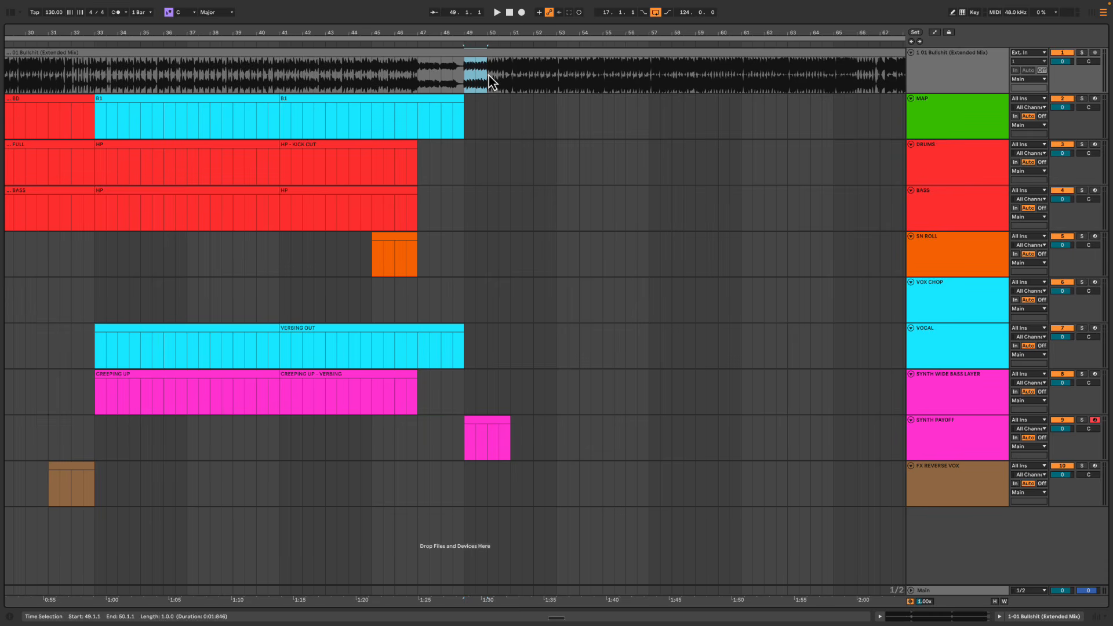
click(488, 75)
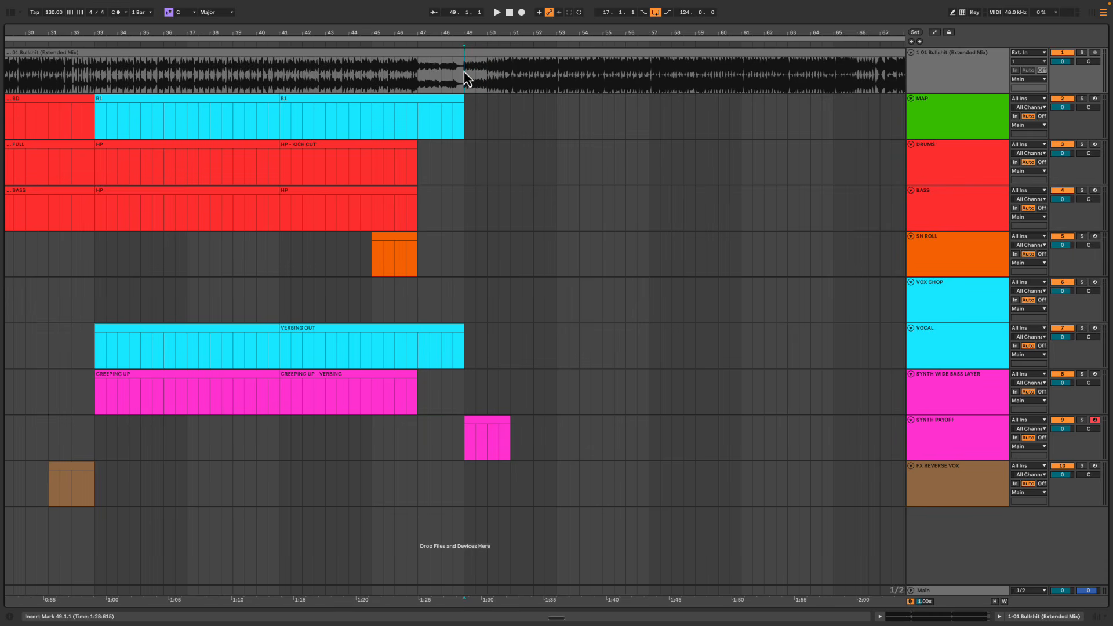
Play the reference track from bar 50 and mark out the bar leading up to bar 51
click(492, 75)
key(space)
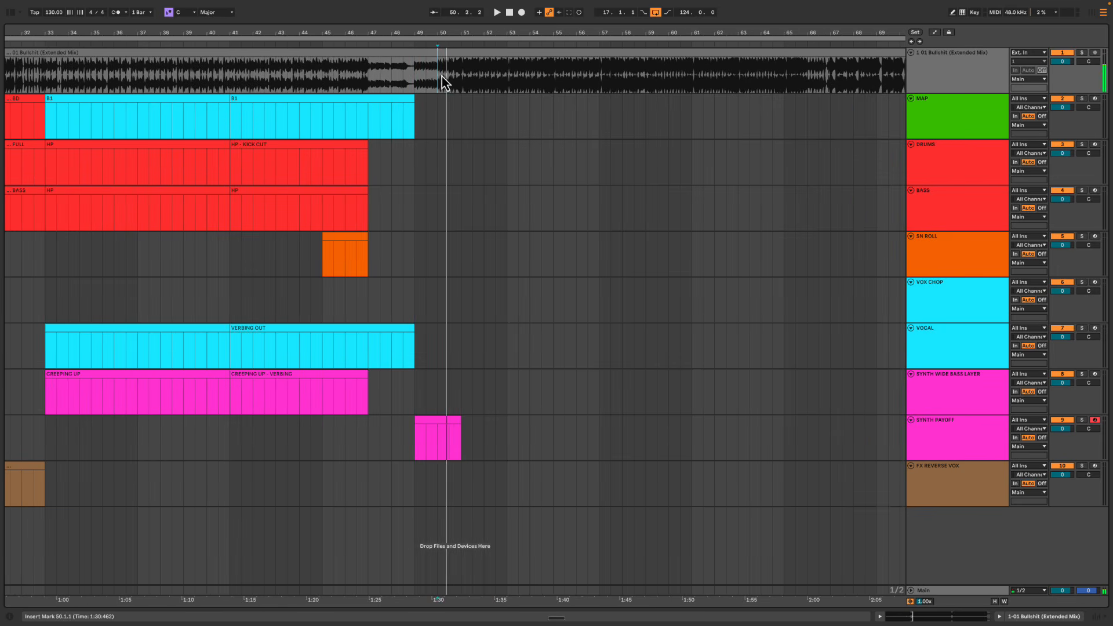
drag(440, 77, 461, 74)
key(space)
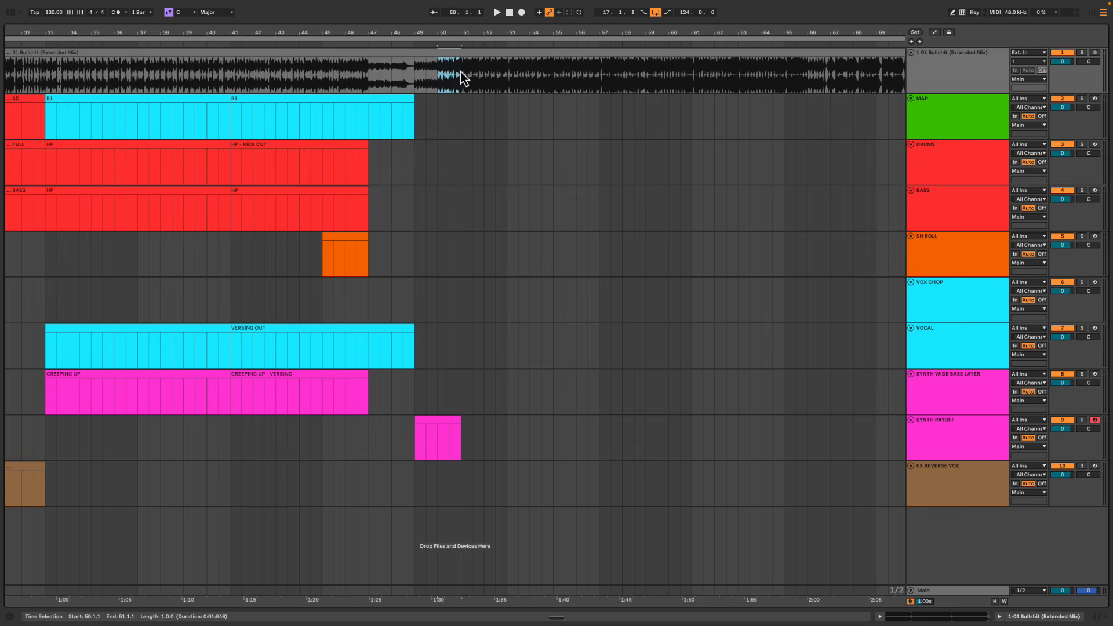
click(461, 72)
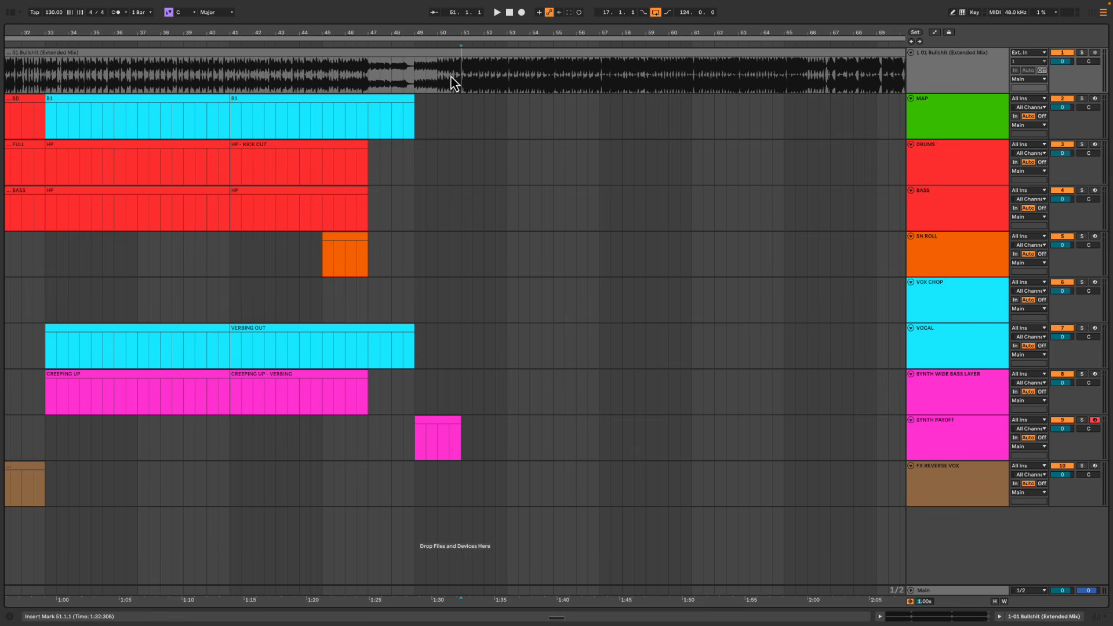
Compare the reference track's bars 49 to 51 with the break before them and the section starting at bar 51
drag(414, 78, 451, 72)
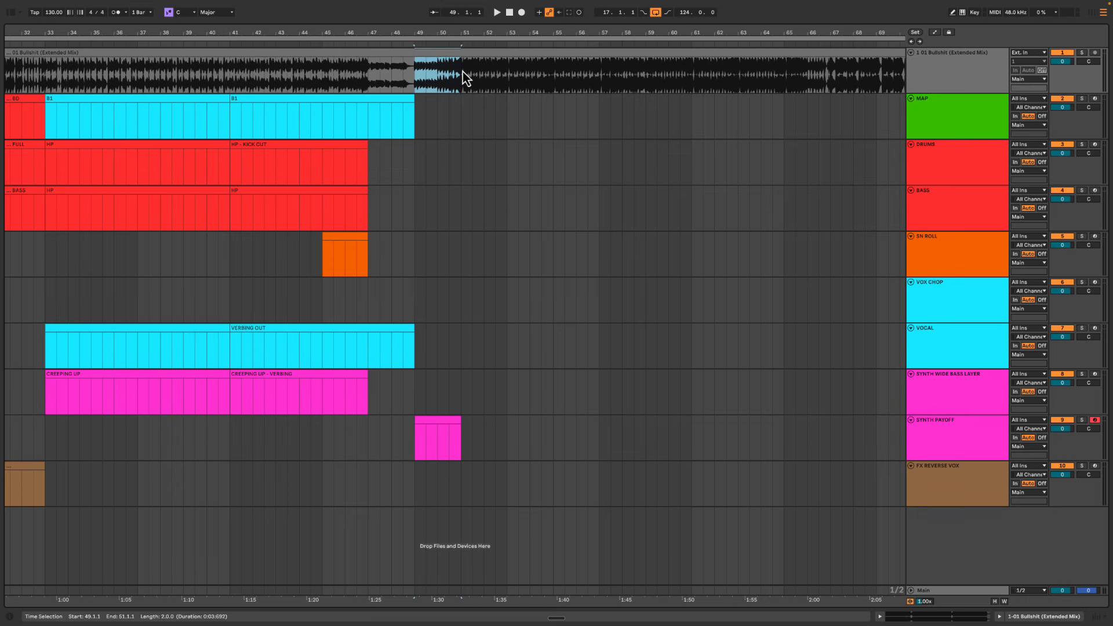
drag(462, 72, 615, 68)
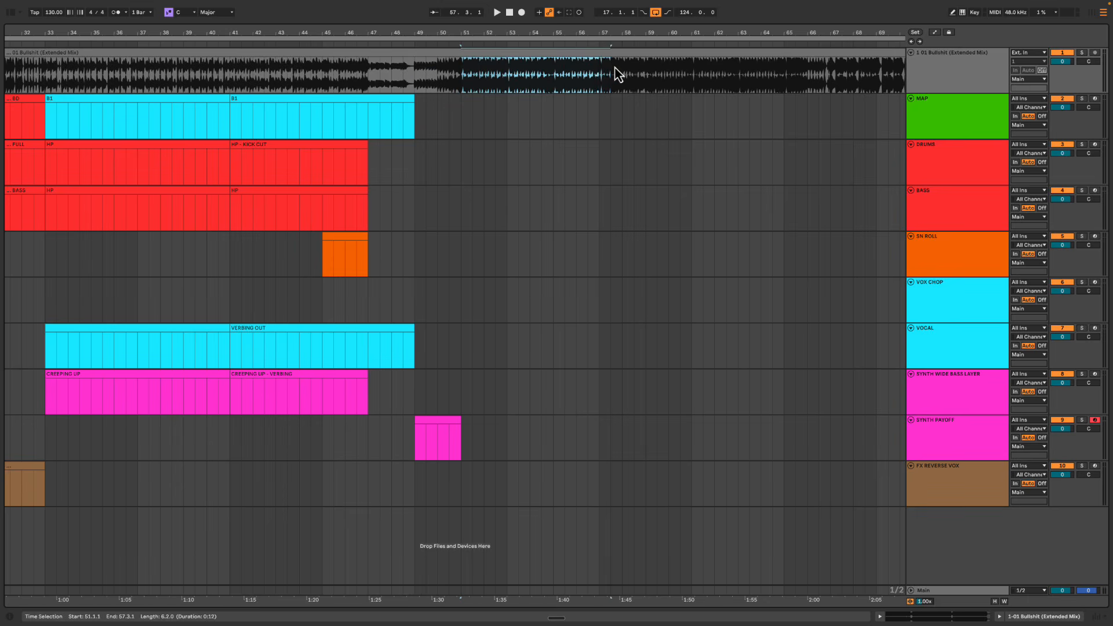
click(415, 78)
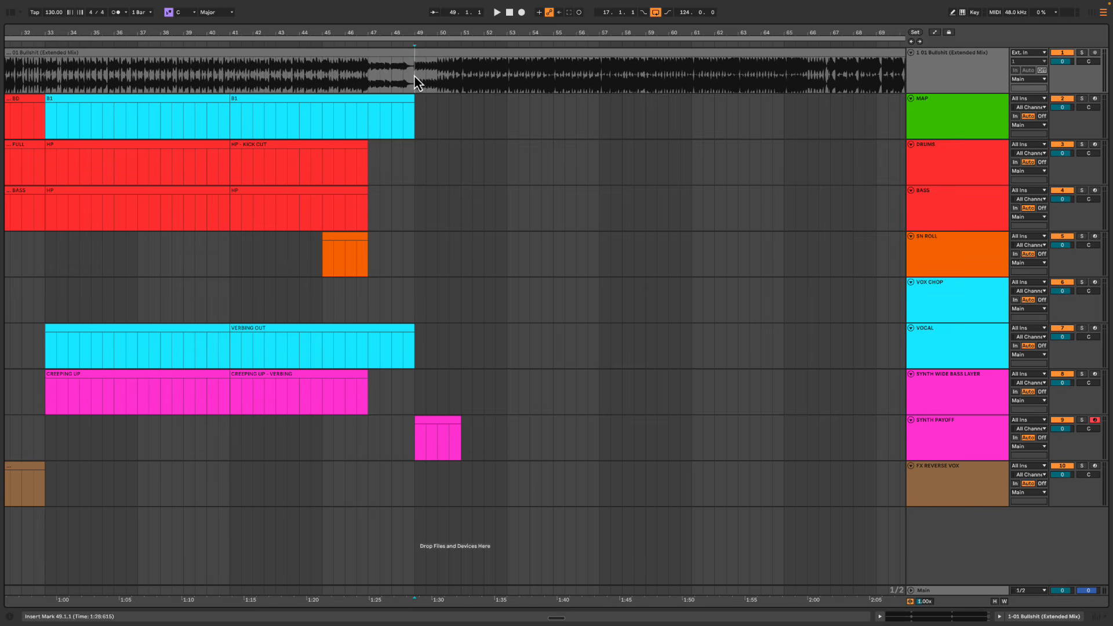
drag(414, 75, 414, 441)
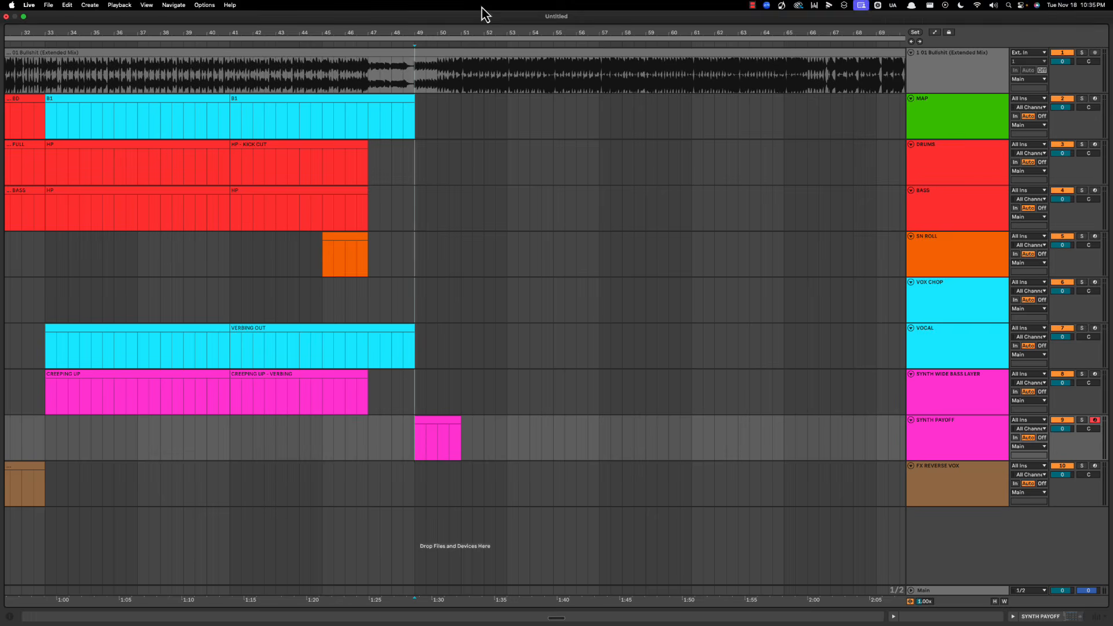
drag(416, 81, 506, 434)
click(462, 77)
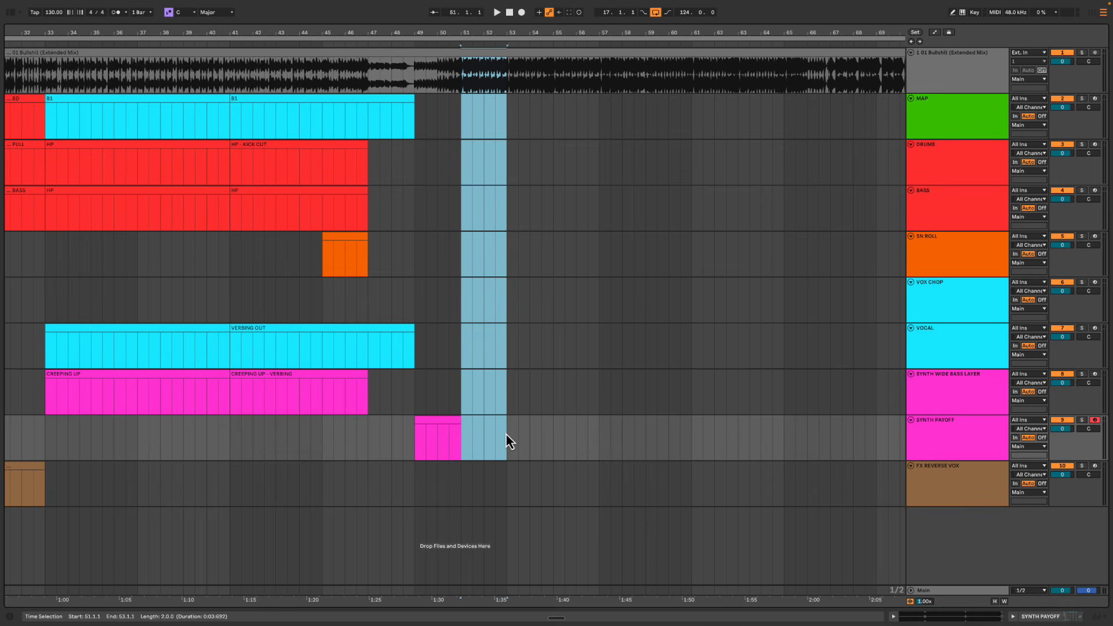
scroll(270, 139, left, 5)
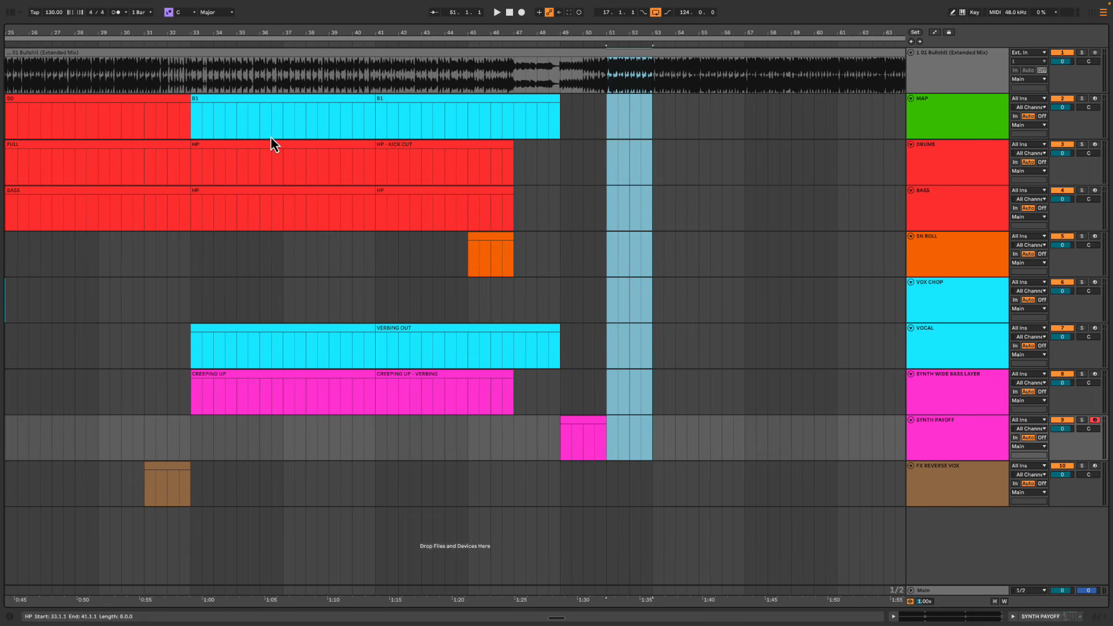
drag(248, 73, 599, 79)
Play the reference track from bar 51, and from bar 50 to hear the fill leading into that section
click(606, 78)
key(space)
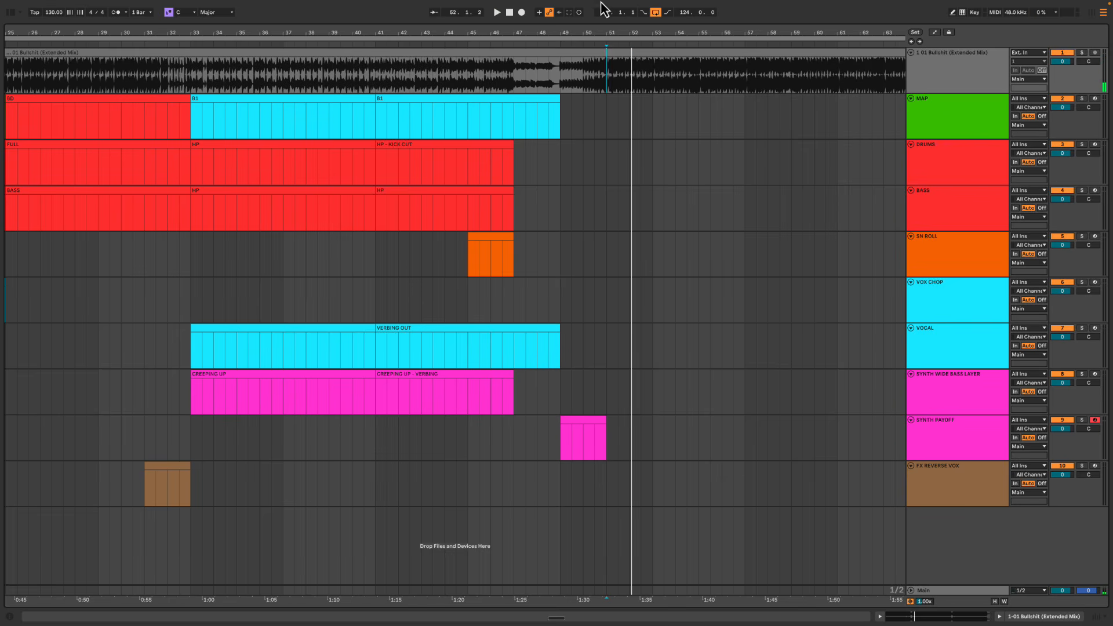
drag(607, 35, 452, 36)
click(453, 75)
key(space)
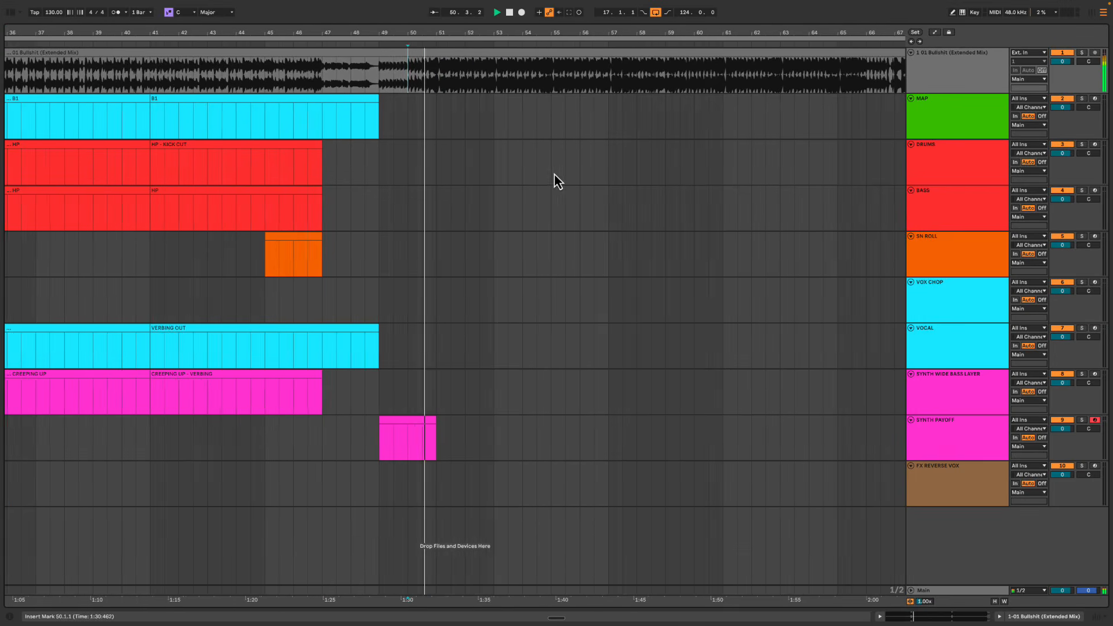
Insert a MIDI track below SN ROLL, name it FILL and color it orange
scroll(548, 177, left, 3)
click(929, 259)
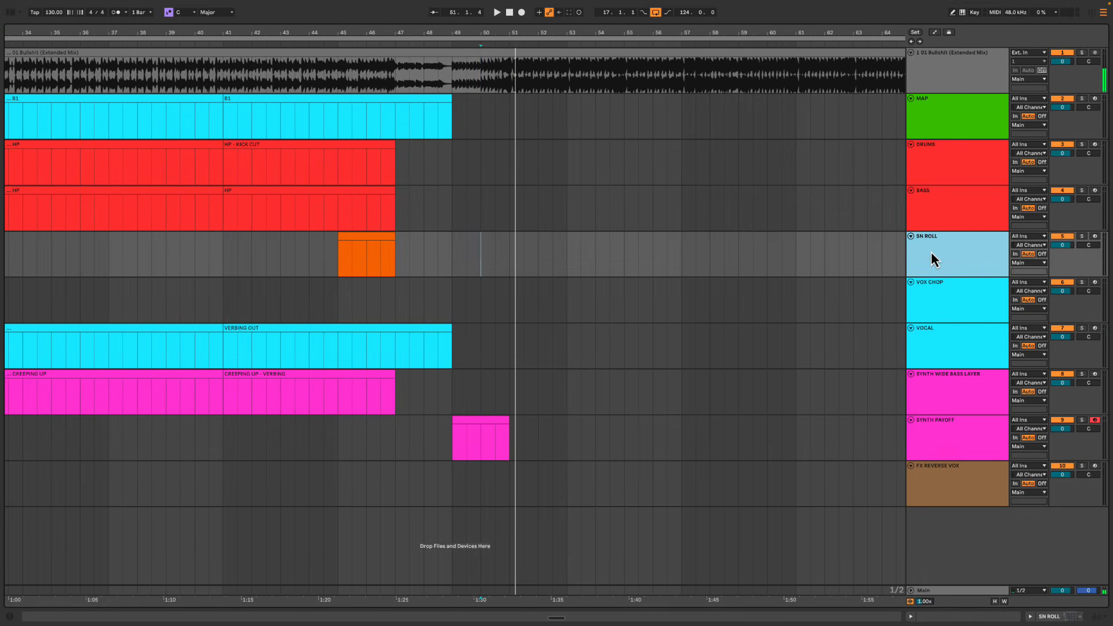
key(super+shift+t)
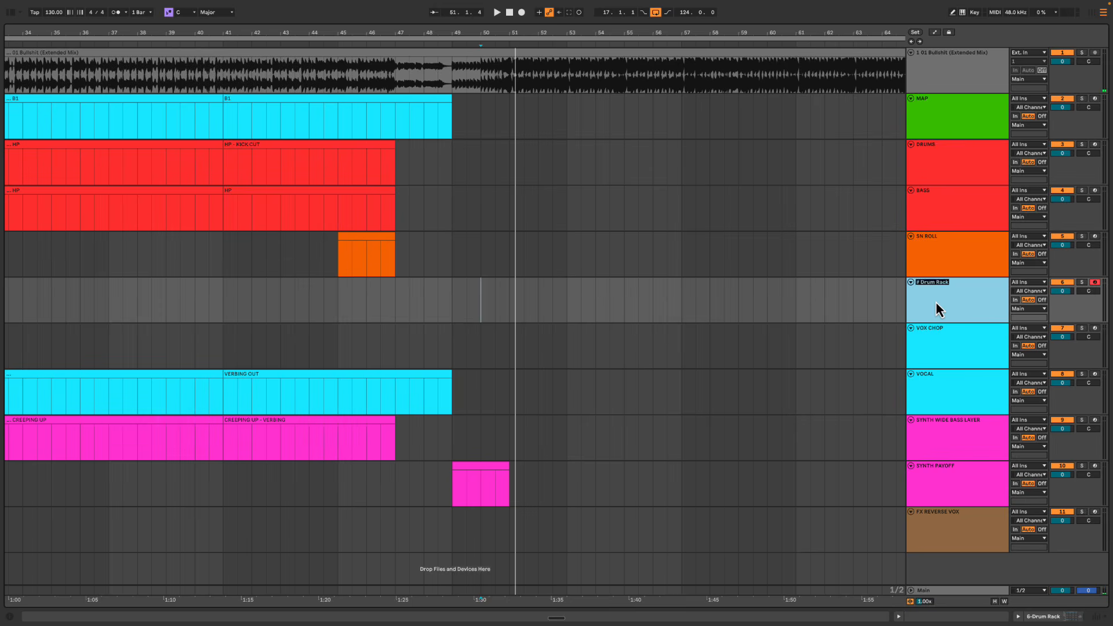
right_click(936, 302)
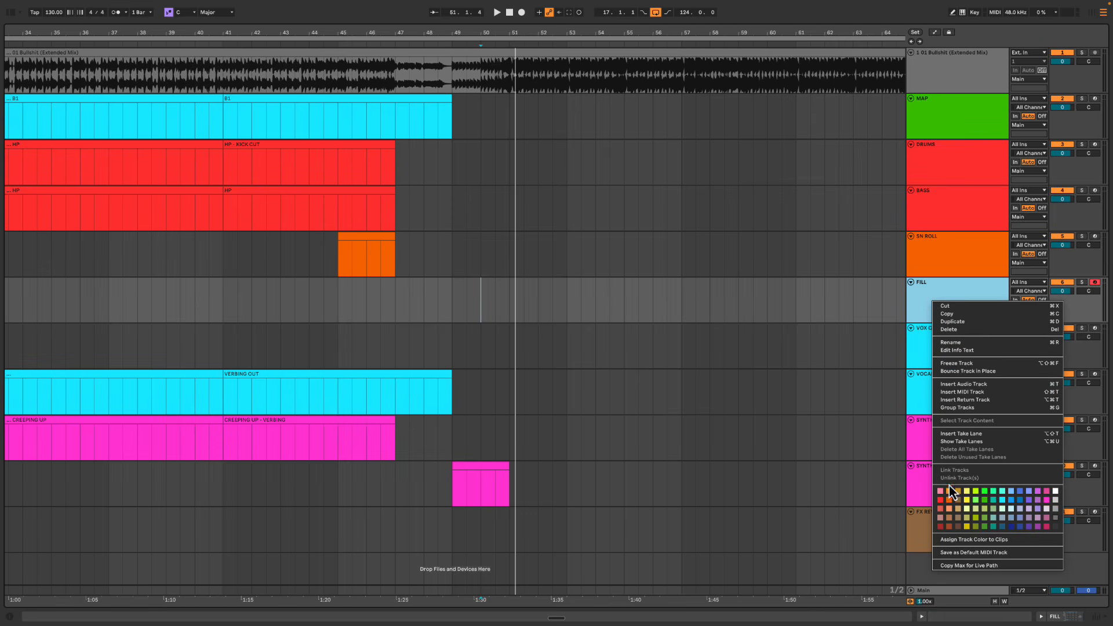
click(948, 500)
Create an empty one-bar MIDI clip on the FILL track from bar 50 to bar 51 and play it back with the reference
drag(495, 287, 507, 293)
key(super+shift+m)
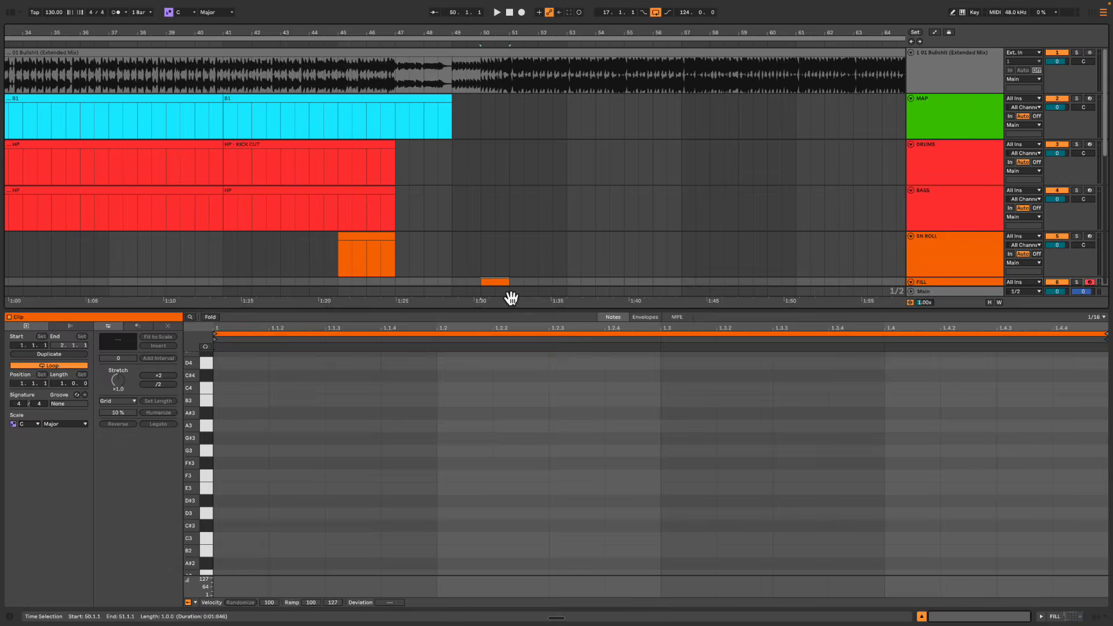
key(super+alt+l)
key(space)
scroll(497, 64, right, 1)
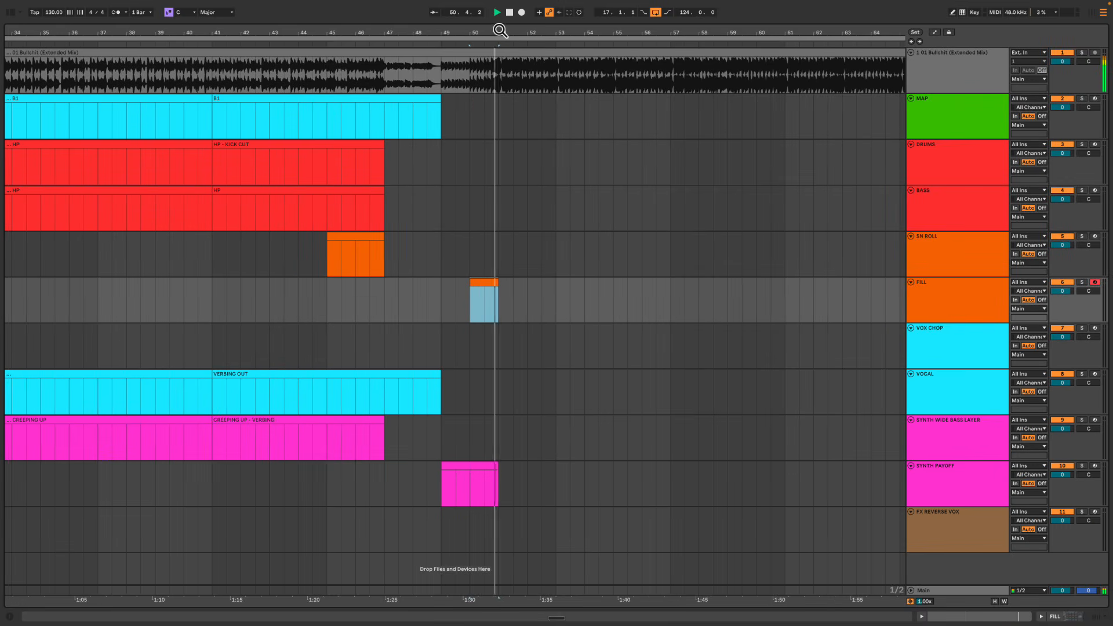
drag(499, 31, 500, 29)
key(space)
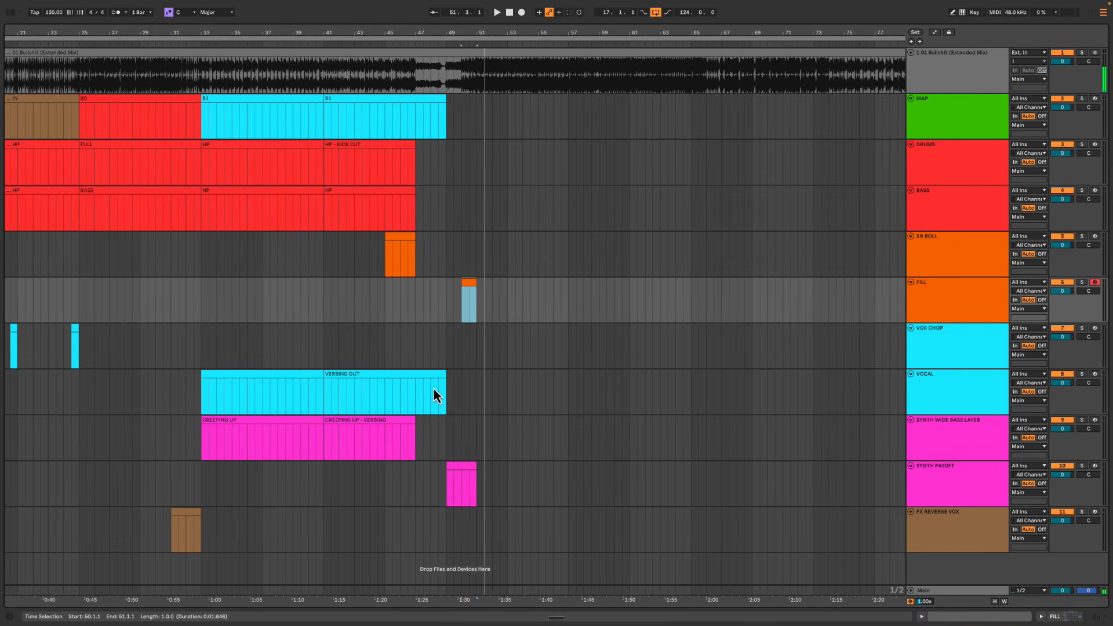
Copy the VOX CHOP clip from before bar 25 to bar 50.3, ending at bar 51, and play it with the reference
drag(75, 328, 473, 333)
key(space)
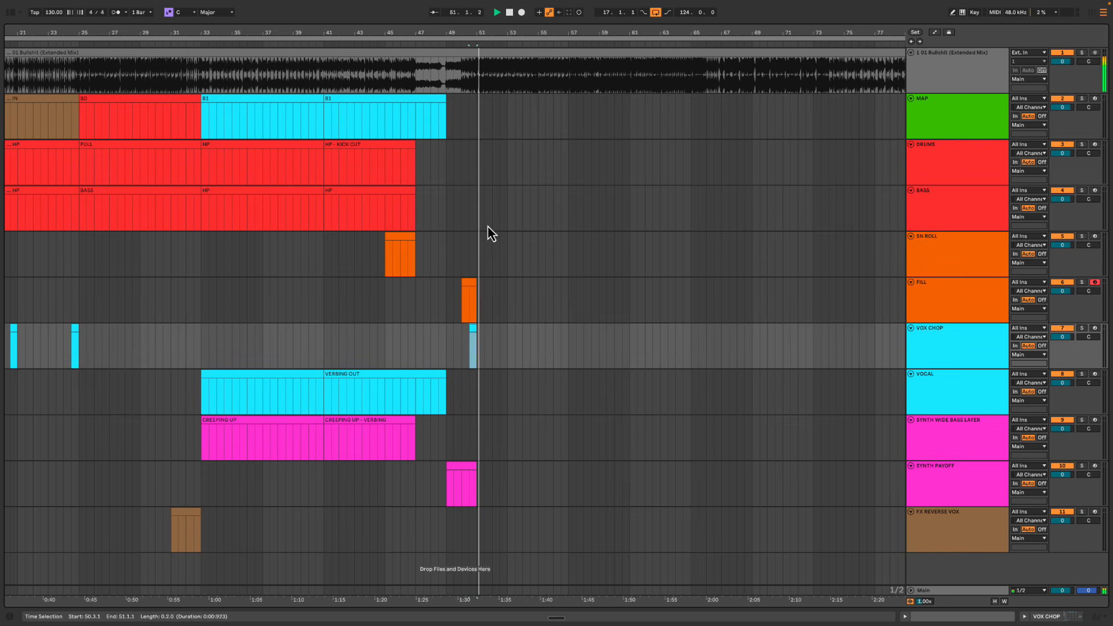
Copy the FULL drums clip and the BASS clip from bar 25 to bar 51 and briefly play them with the reference
drag(482, 32, 457, 31)
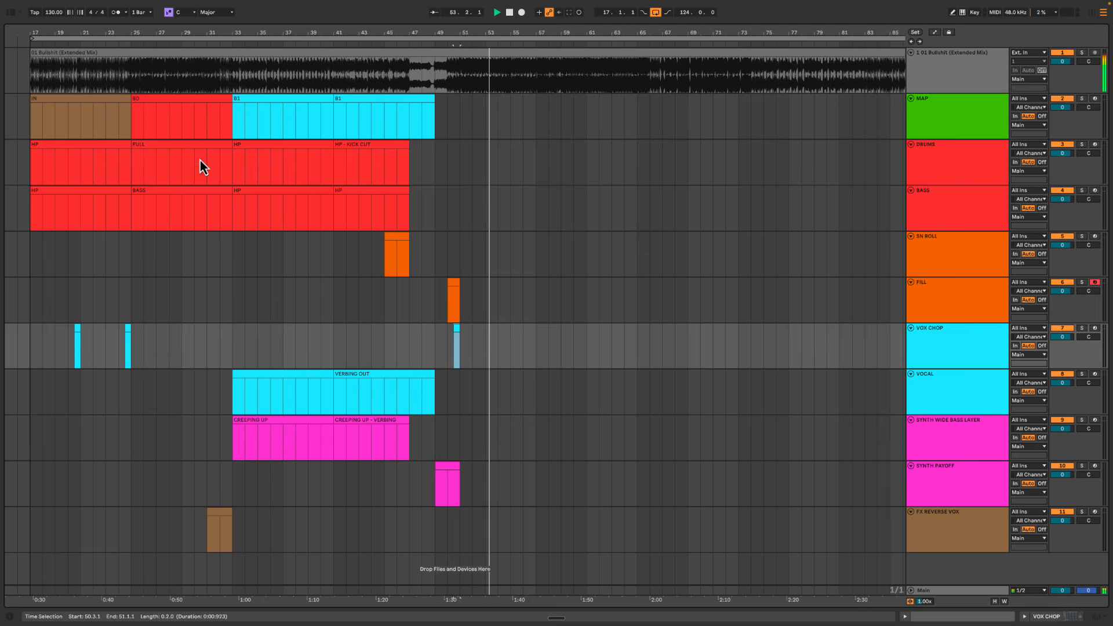
click(155, 148)
click(166, 197)
shift+click(173, 149)
drag(174, 149, 494, 175)
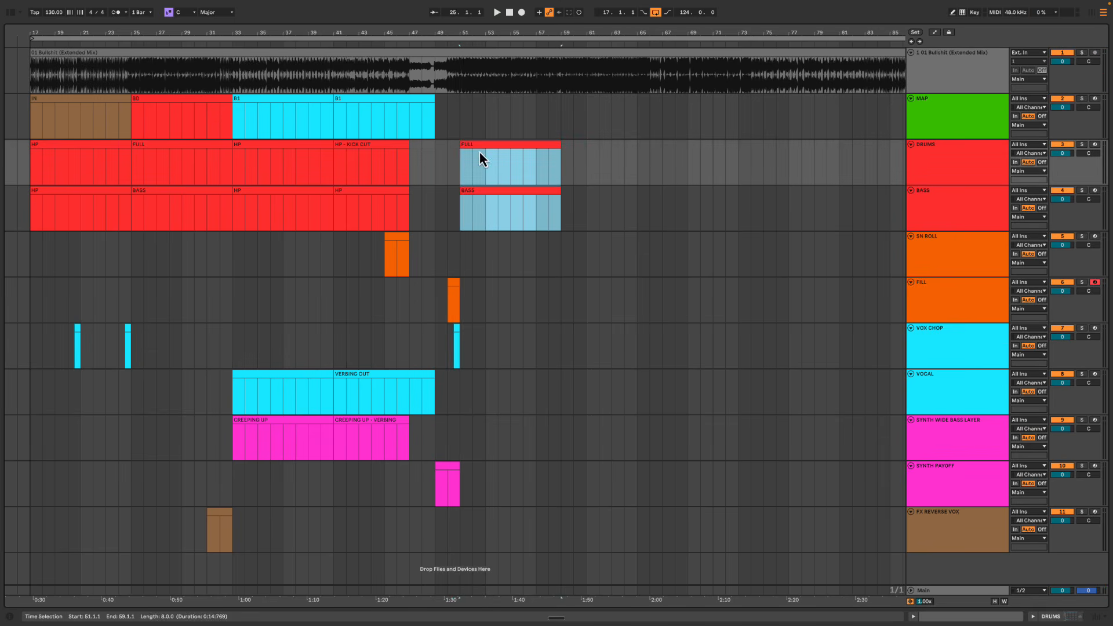
key(space)
key(space)
Check the reference waveform at bar 51 and the new DRUMS and BASS clips across bars 49 to 59
drag(457, 35, 529, 73)
click(530, 76)
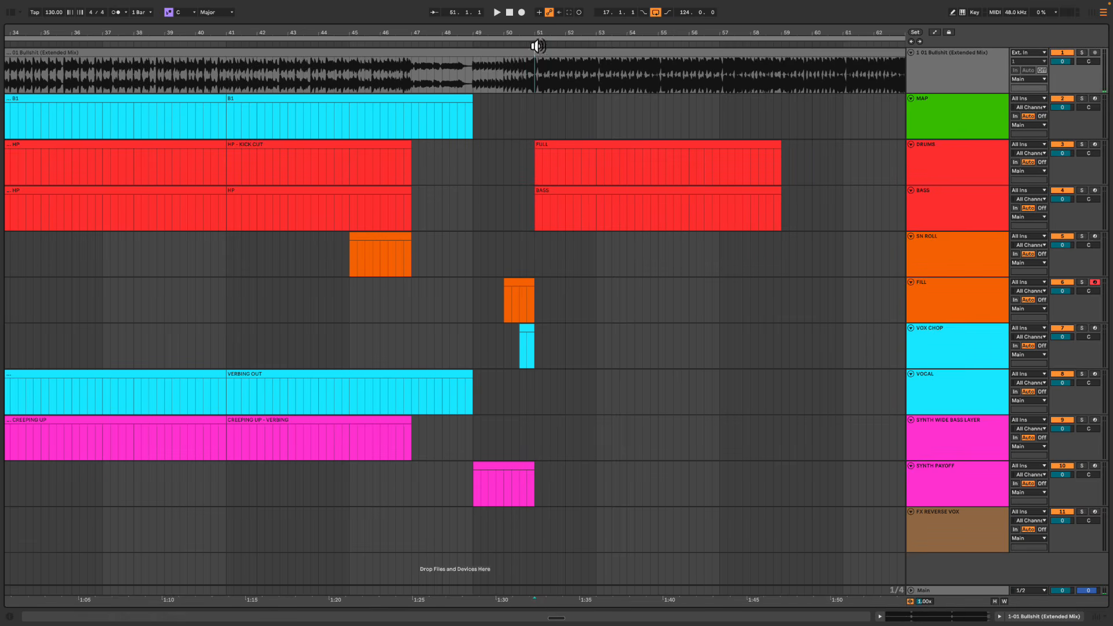
drag(540, 35, 389, 14)
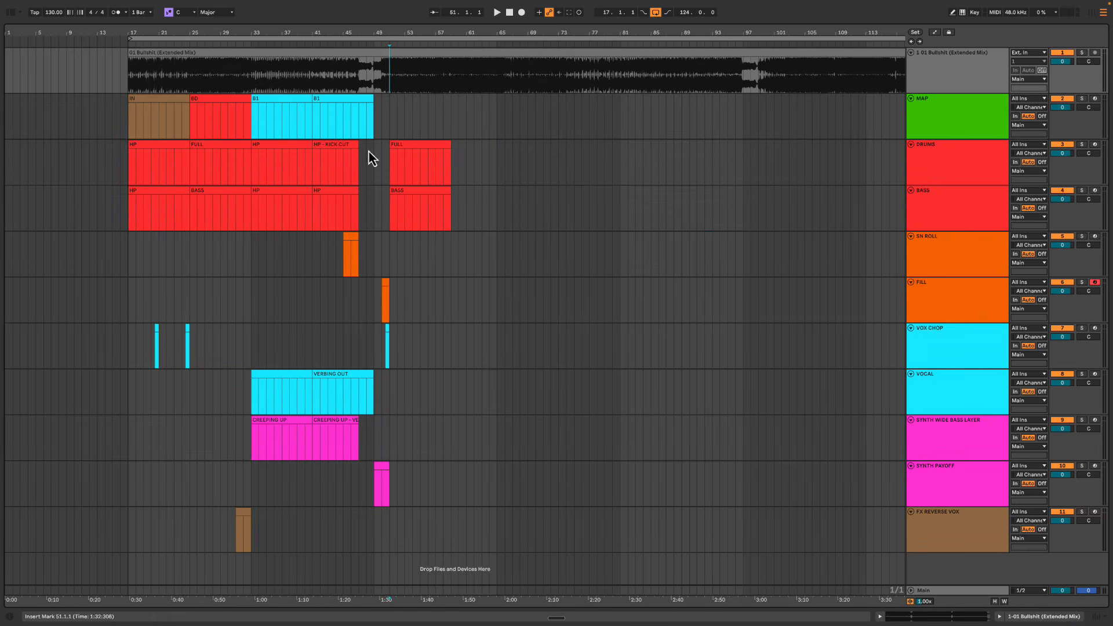
drag(368, 152, 444, 281)
click(399, 155)
drag(376, 159, 448, 228)
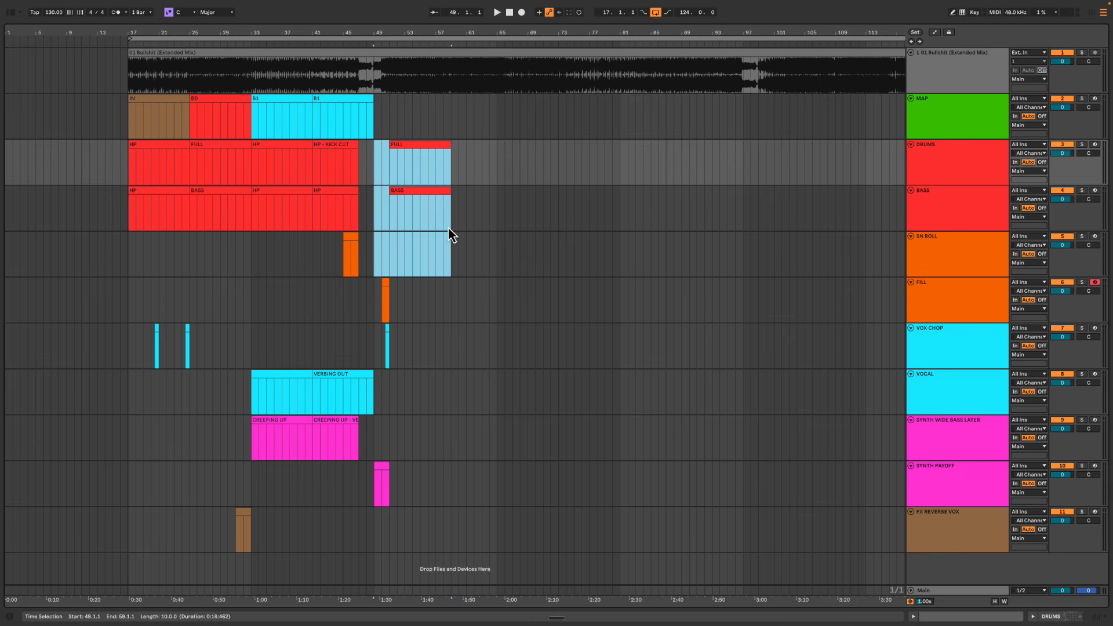
Insert a time signature change at bar 51, where the new DRUMS and BASS clips start
drag(378, 26, 400, 27)
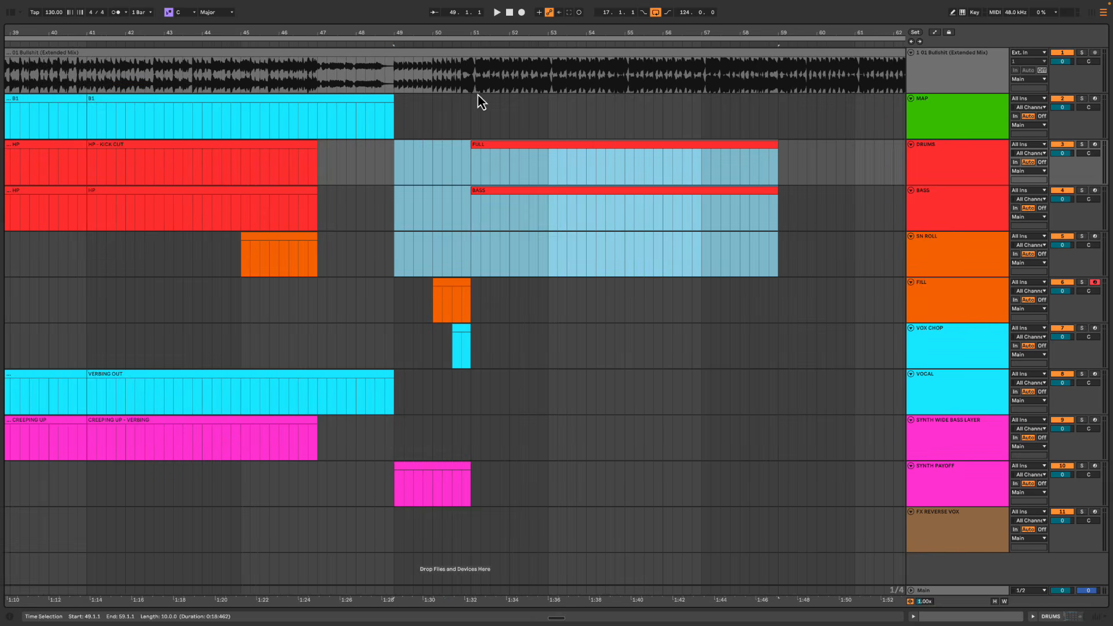
click(471, 81)
right_click(472, 44)
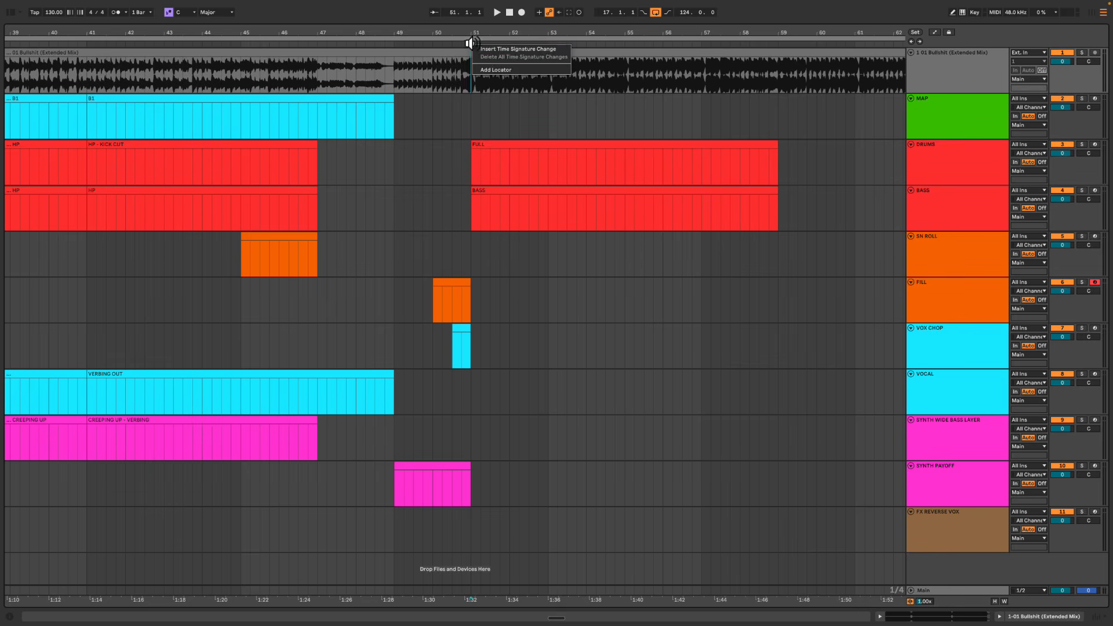
click(494, 51)
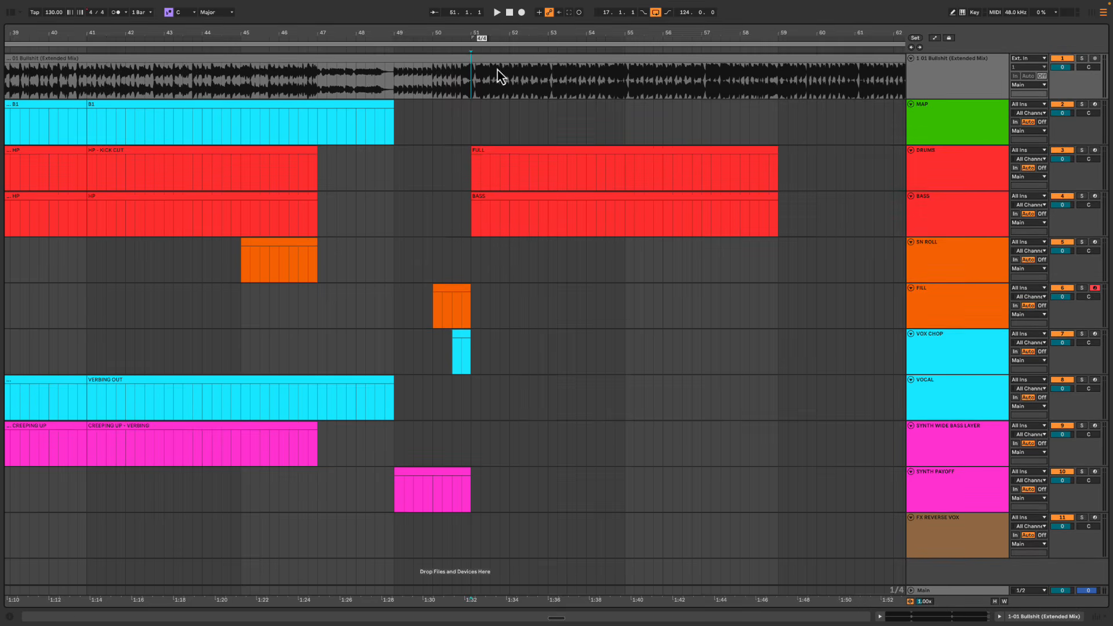
Select the empty range from bar 51 to bar 59 on the MAP track above the copied clips
click(471, 123)
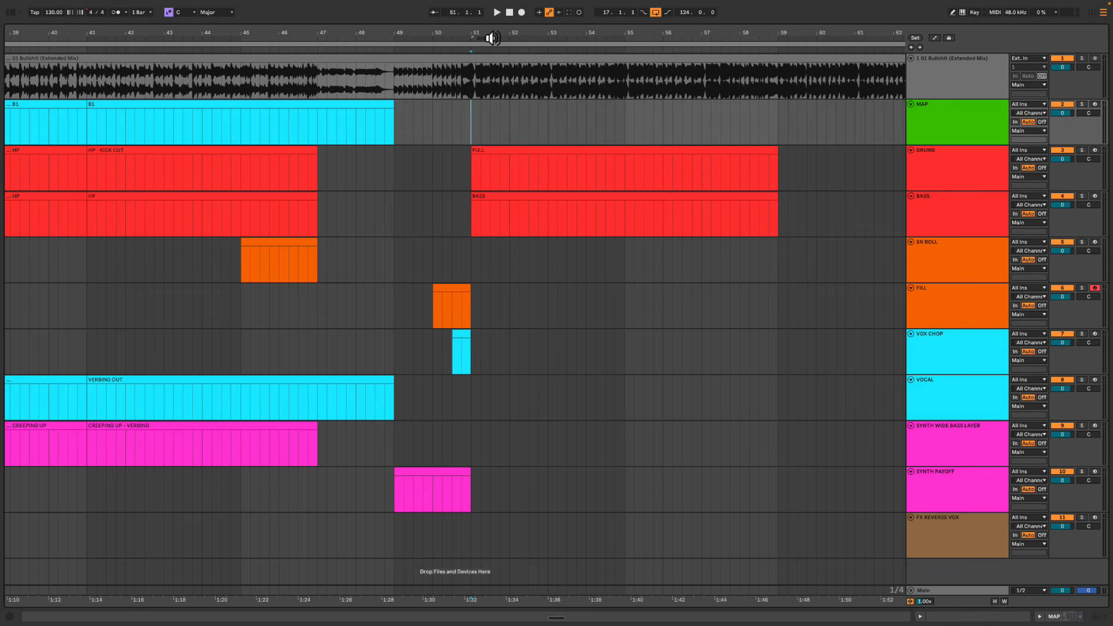
drag(492, 34, 499, 14)
drag(487, 119, 583, 124)
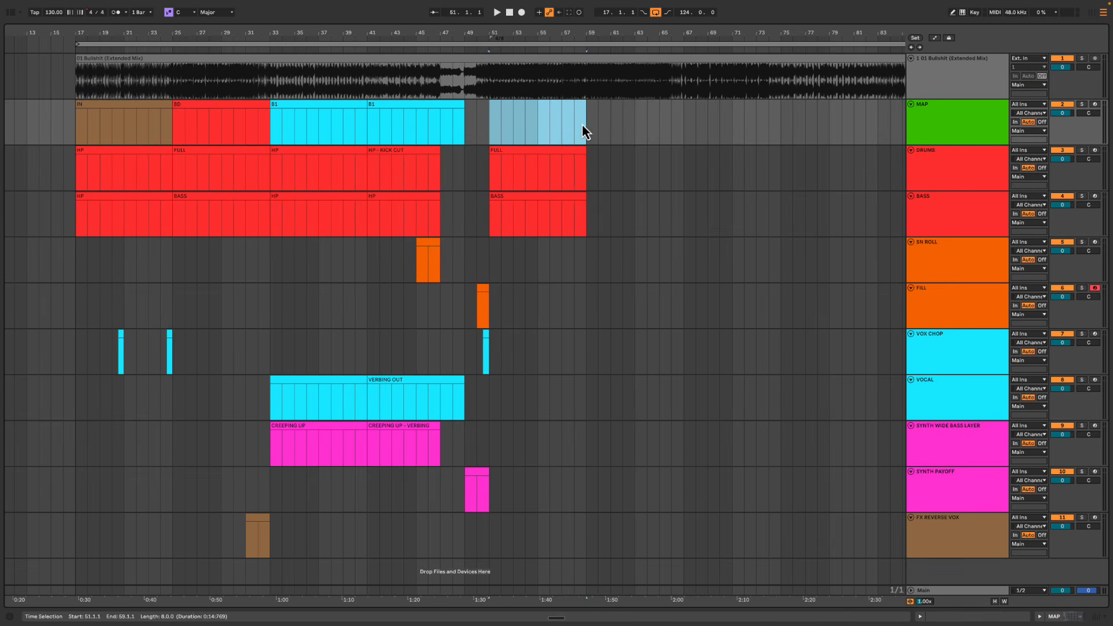
Play the reference from bar 51 and check it against the copied BASS and FULL drums clips
drag(591, 35, 591, 21)
drag(360, 220, 424, 220)
drag(365, 34, 366, 64)
click(362, 195)
key(space)
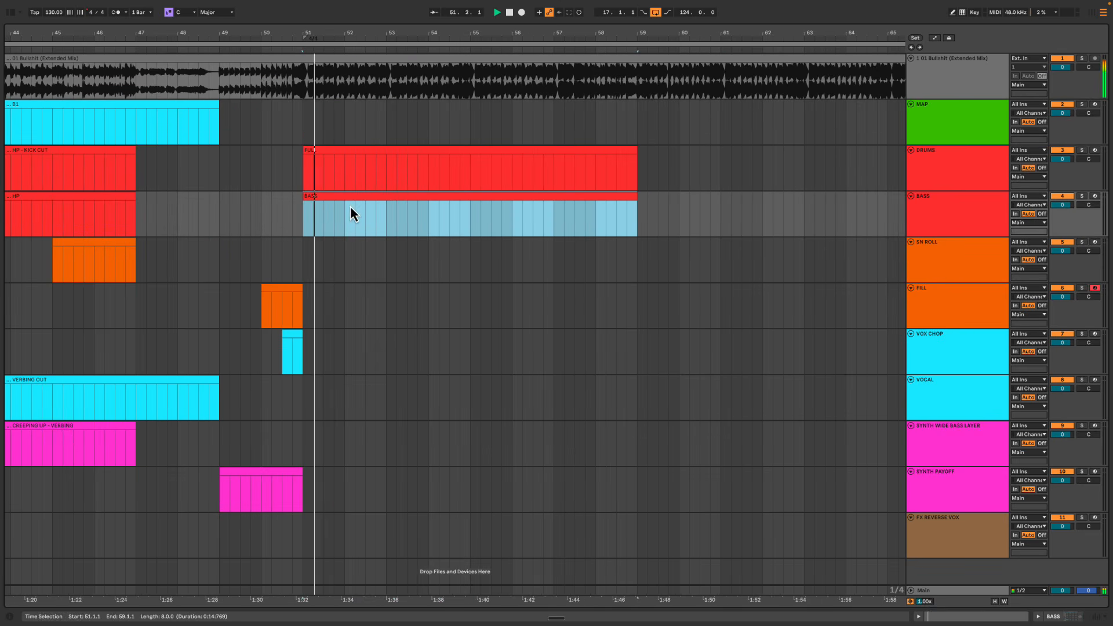
scroll(350, 207, left, 3)
drag(456, 33, 456, 26)
click(483, 152)
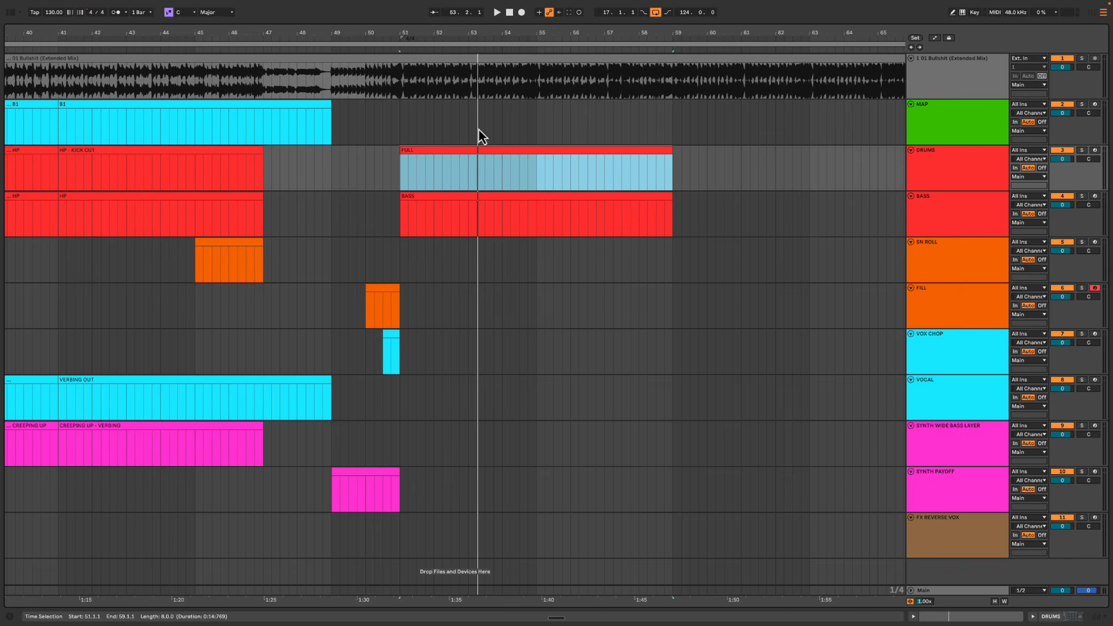
Play the reference from bar 53 to hear more of the section after the break
drag(488, 33, 464, 35)
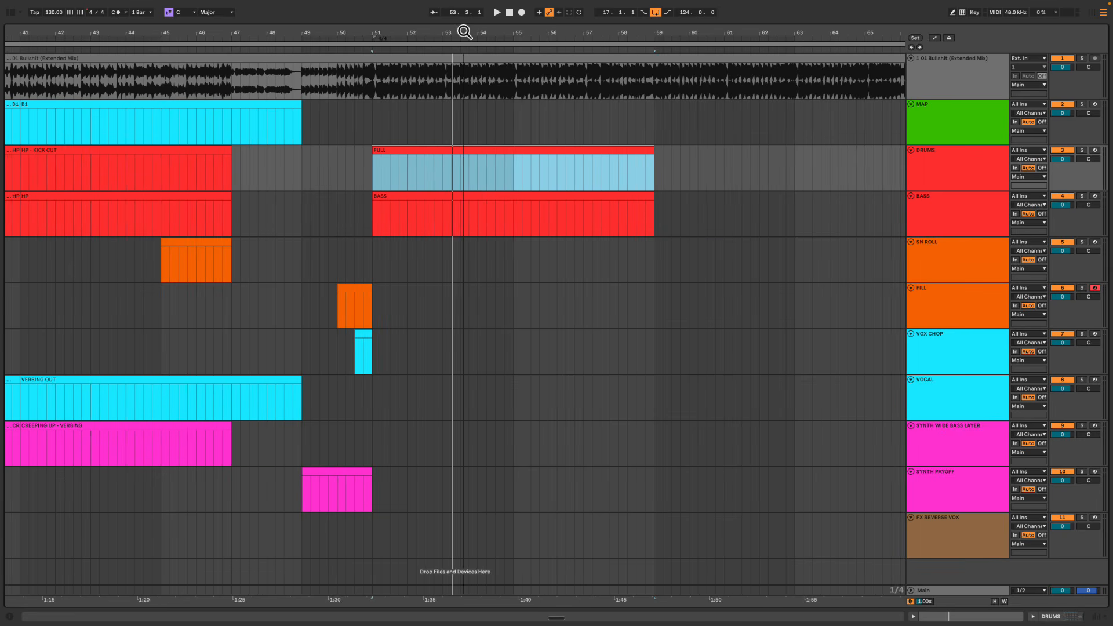
click(445, 125)
key(space)
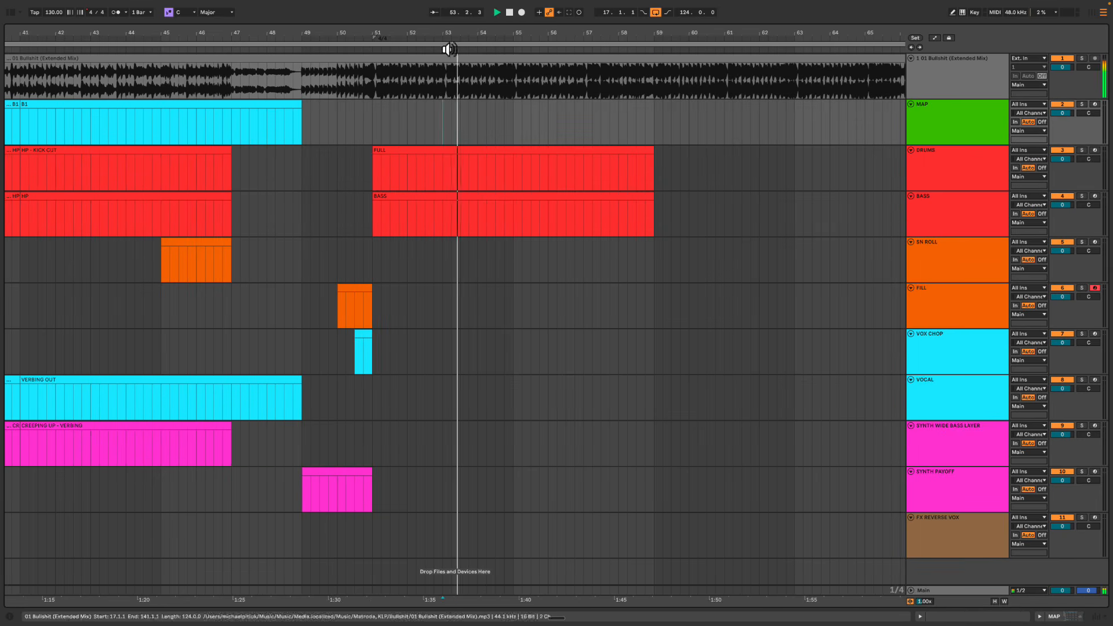
drag(447, 37, 576, 33)
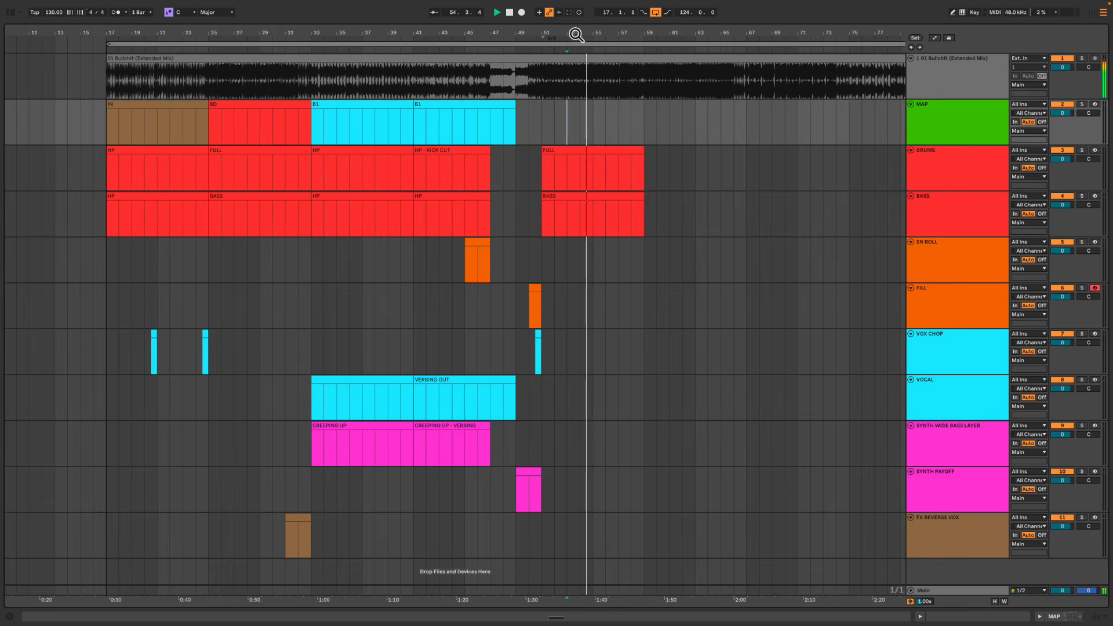
key(space)
Compare bars 51 to 59 with the earlier full section in bars 25 to 33, playing the reference from bars 26 and 31
drag(549, 131, 646, 227)
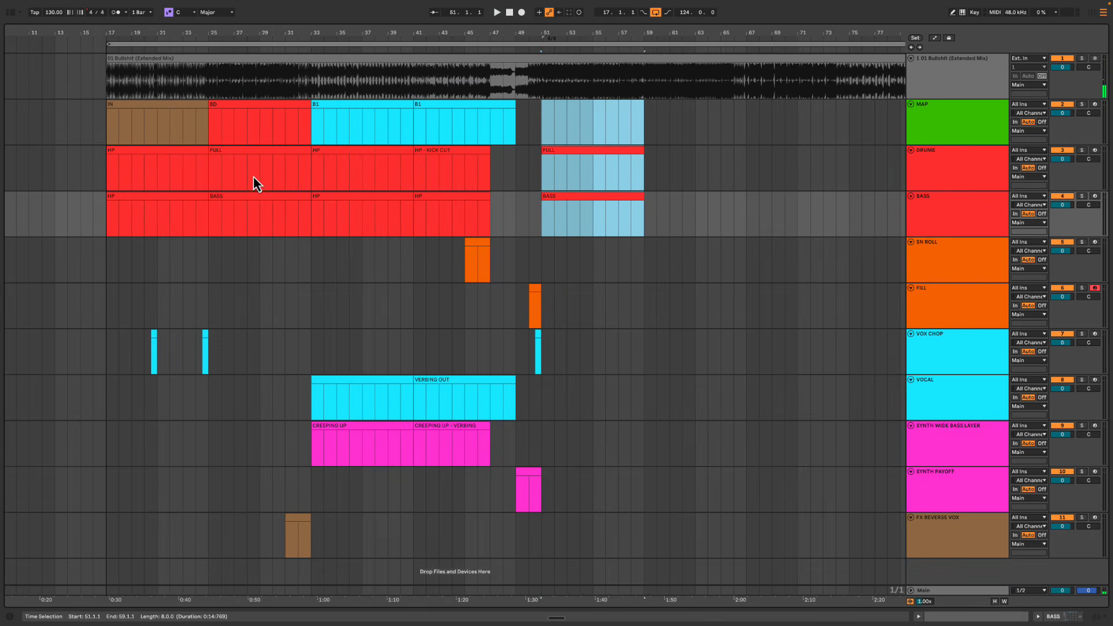
click(220, 176)
key(space)
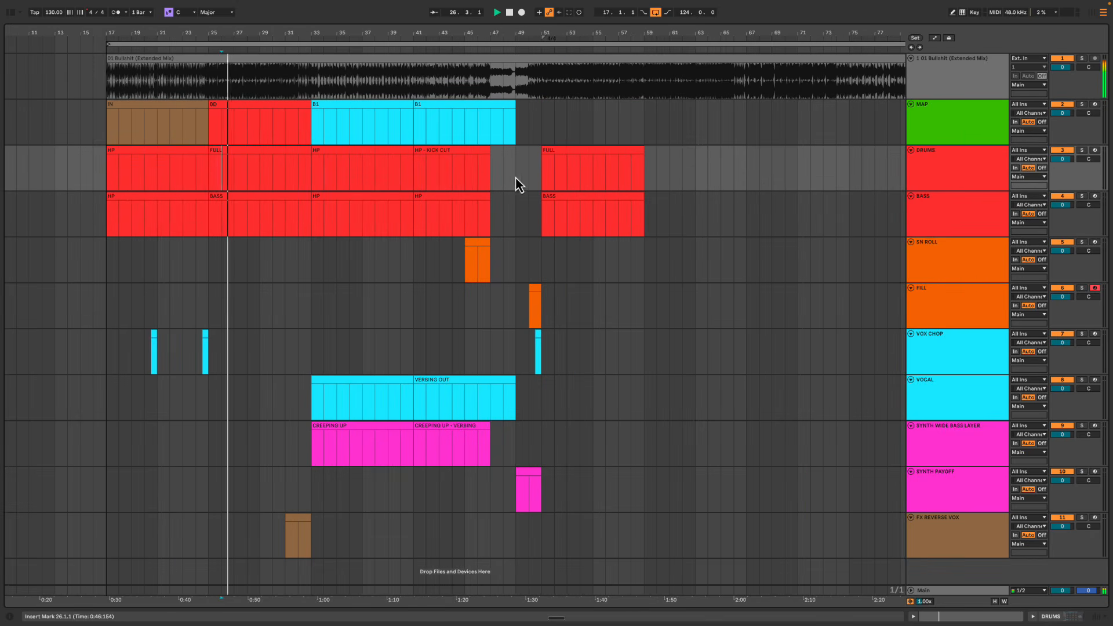
drag(207, 171, 315, 229)
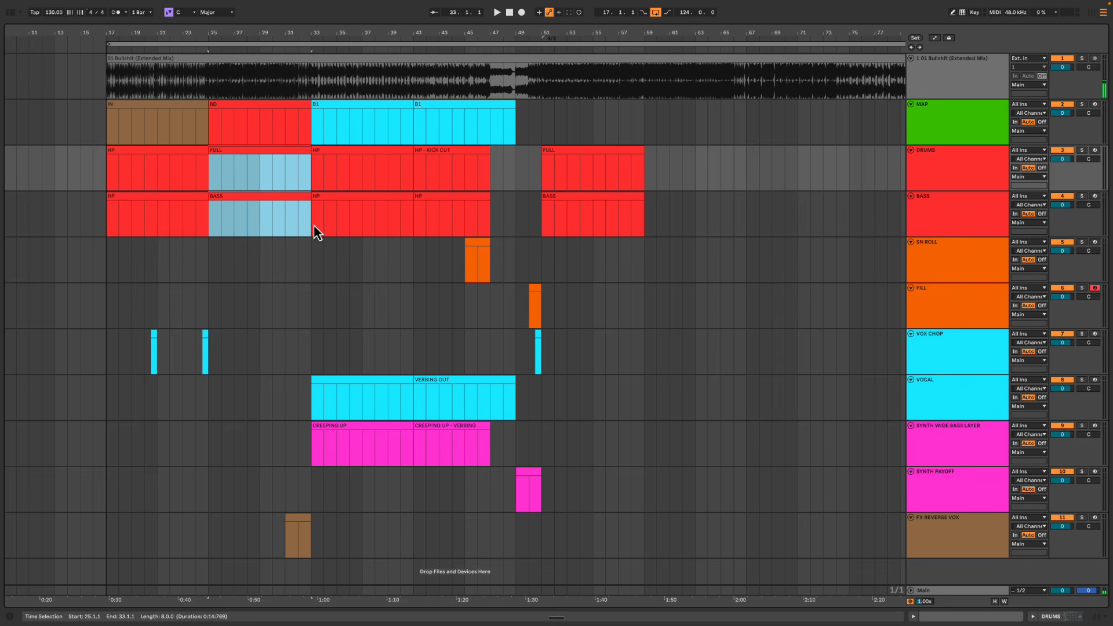
click(307, 220)
click(283, 178)
key(space)
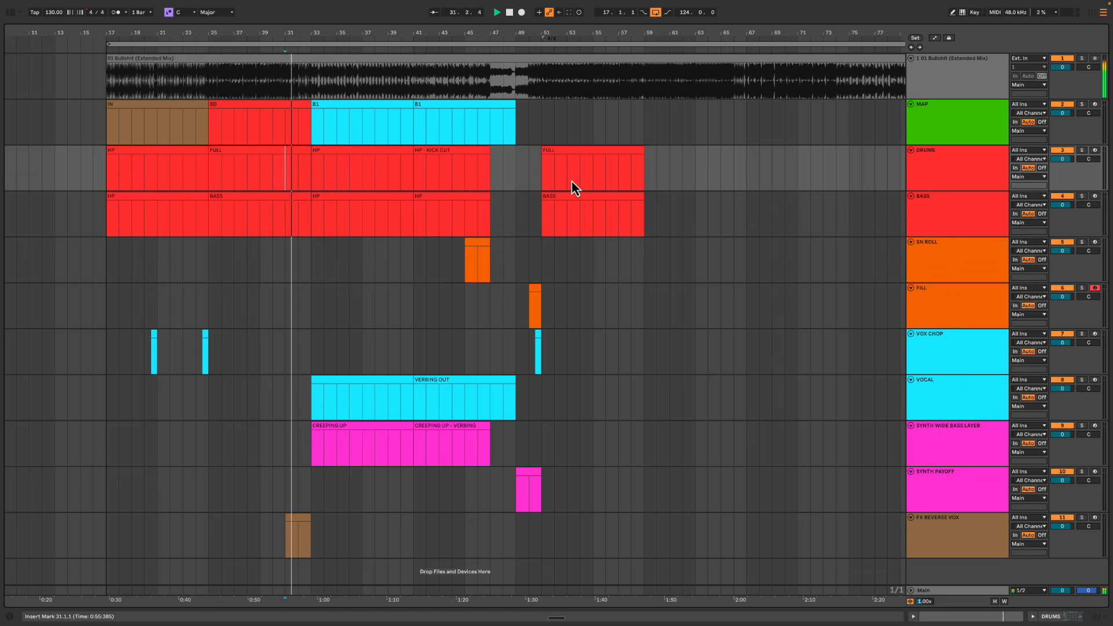
Play the reference from bar 52 repeatedly to hear its layers, and move the playback start to bar 55 on VOX CHOP
click(555, 173)
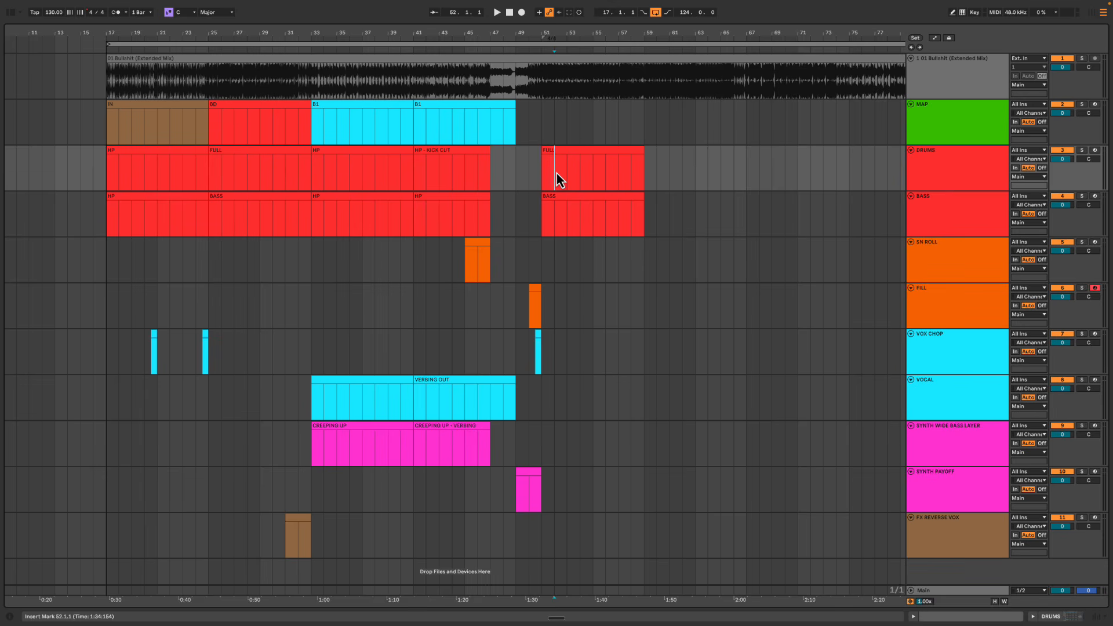
drag(593, 35, 565, 70)
key(space)
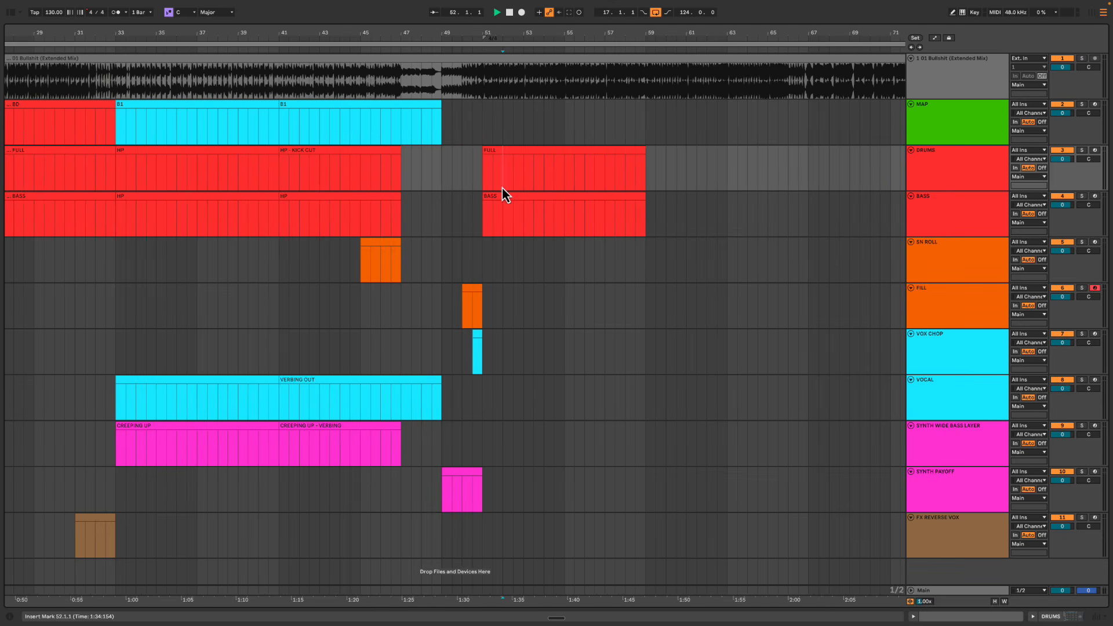
key(space)
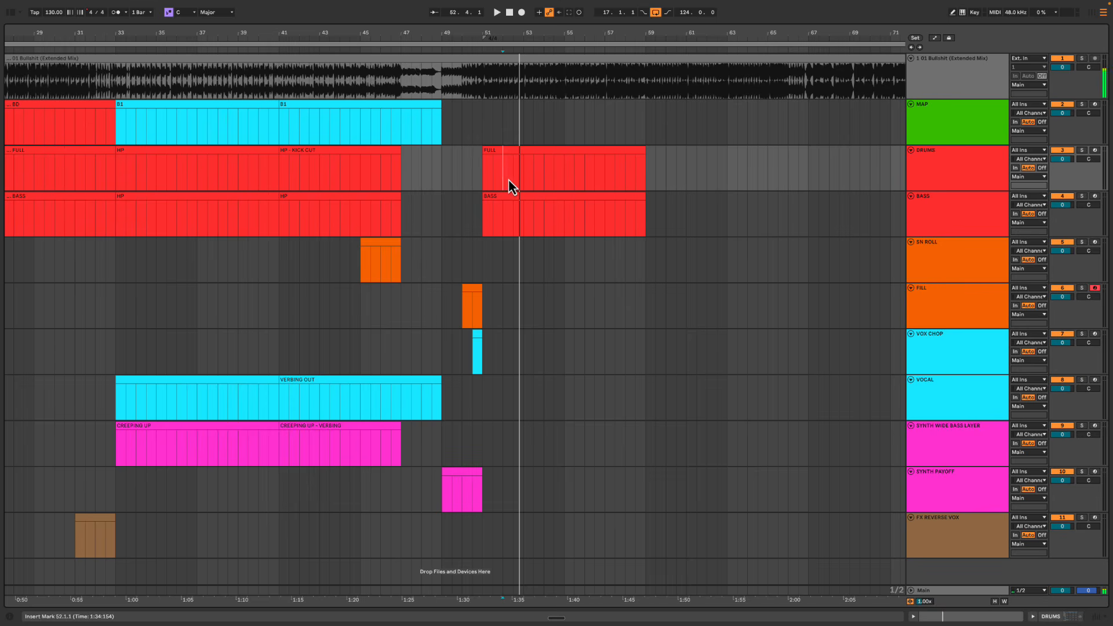
key(space)
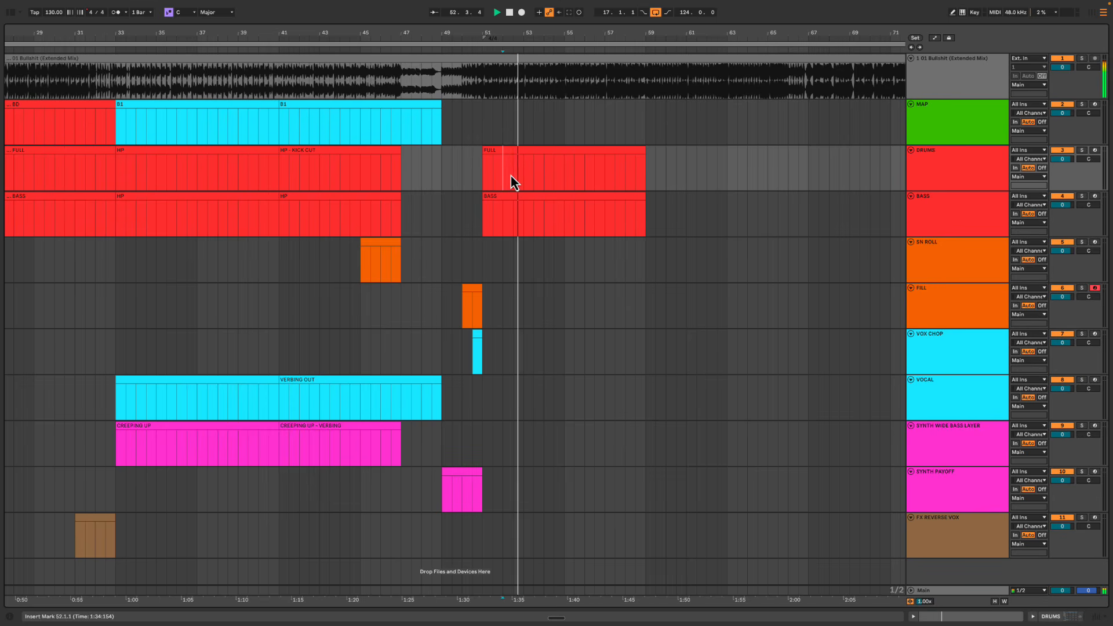
scroll(488, 182, right, 1)
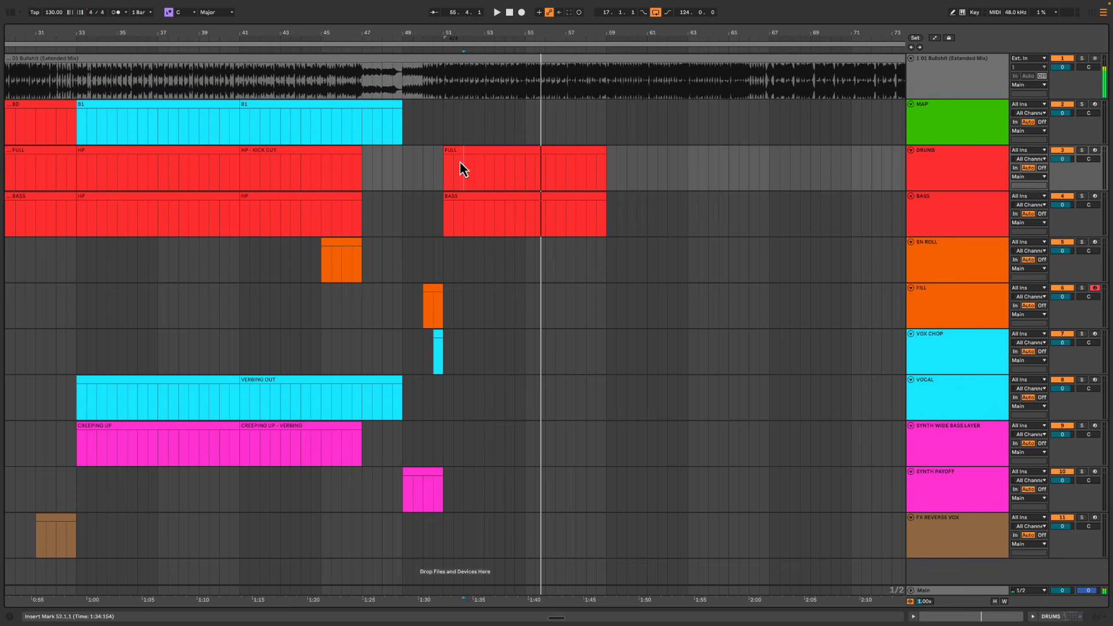
click(520, 351)
key(space)
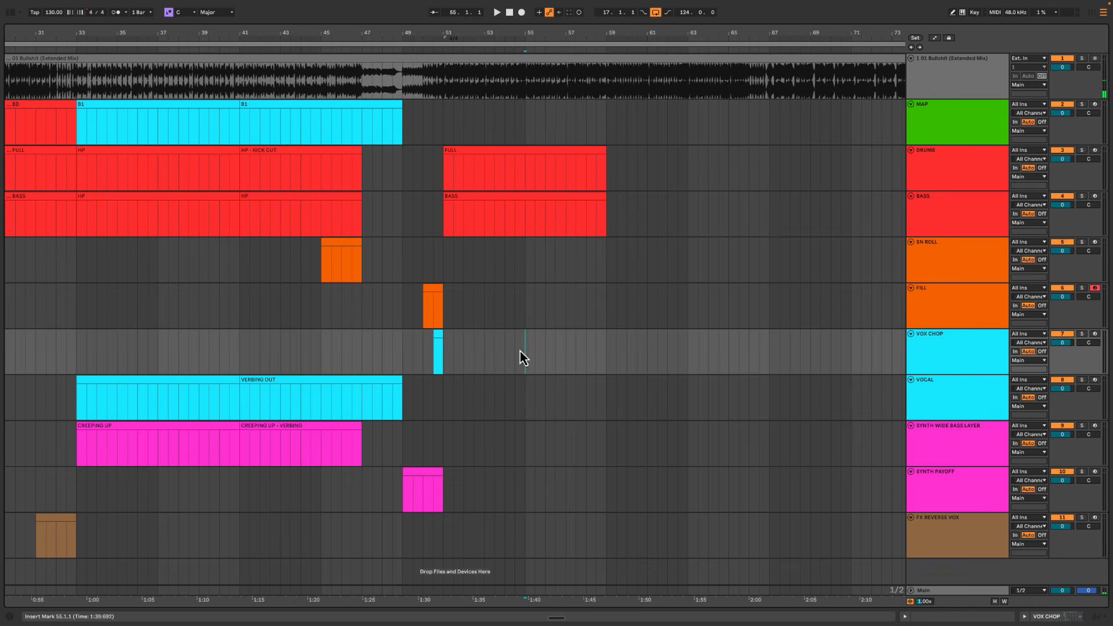
Compare the track layers of the full section in bars 25 to 33 with those in bars 51 to 59
drag(524, 30, 525, 30)
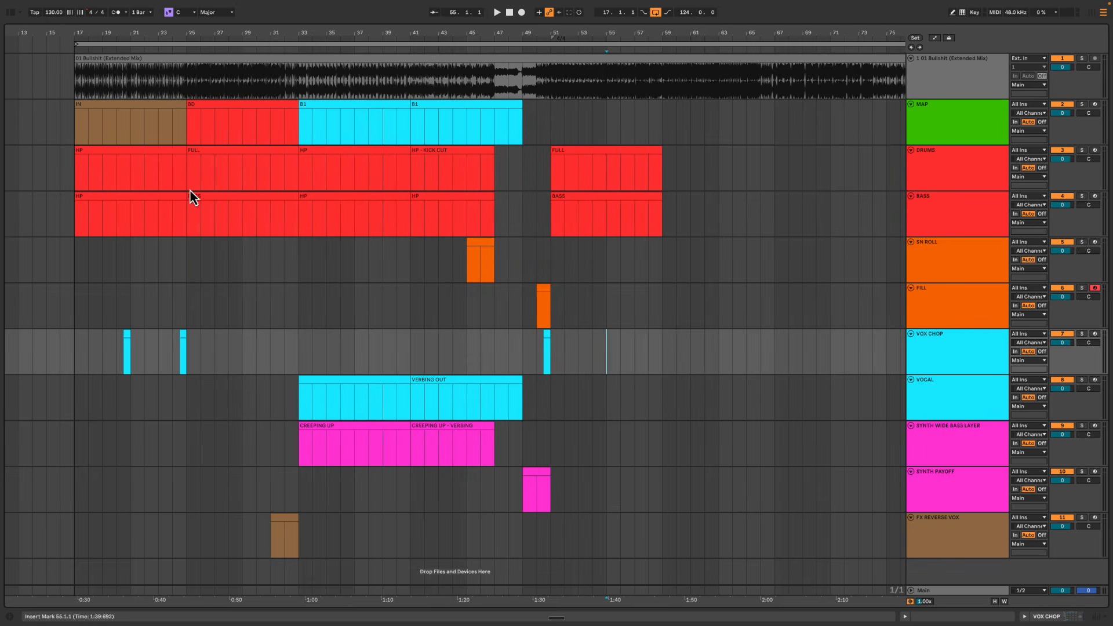
drag(206, 165, 289, 307)
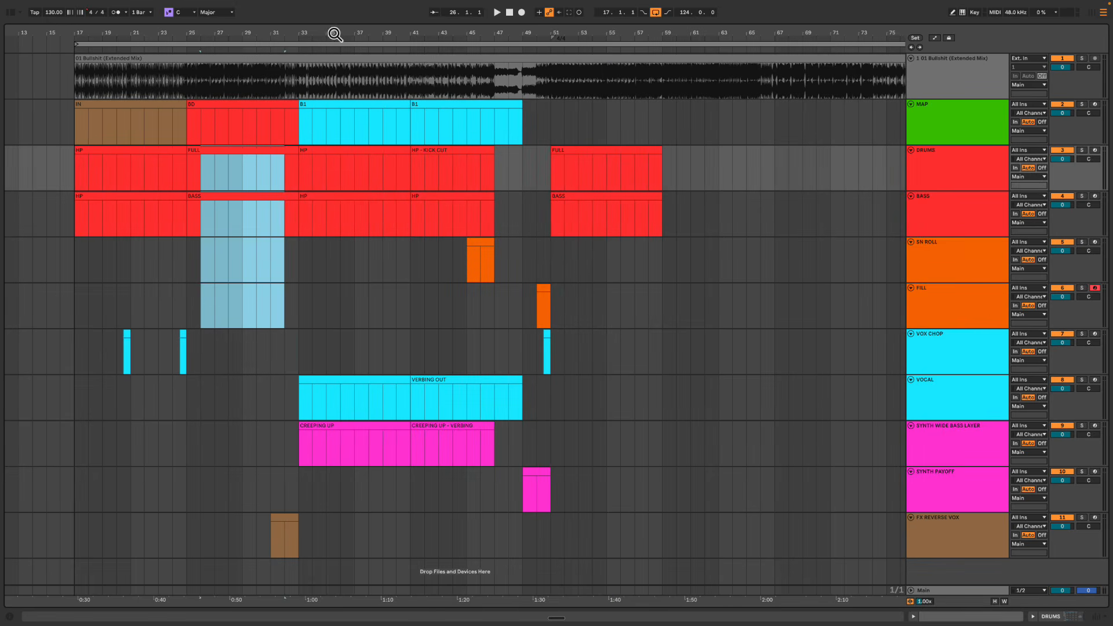
drag(334, 32, 289, 32)
drag(175, 175, 266, 276)
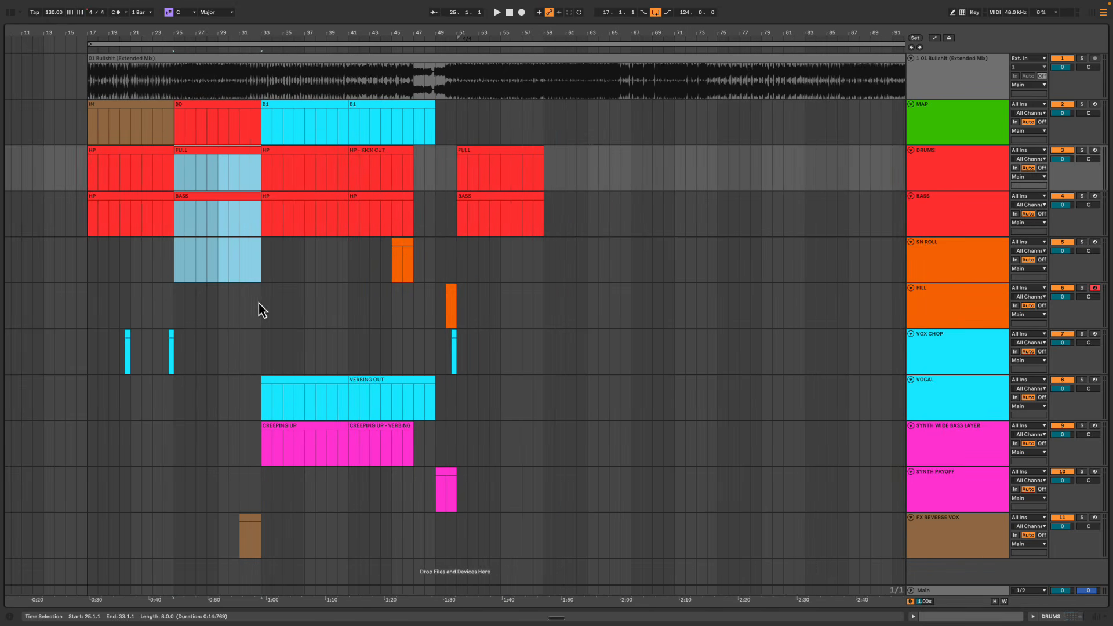
mouse_move(214, 322)
mouse_down()
mouse_move(234, 364)
mouse_move(216, 325)
mouse_up()
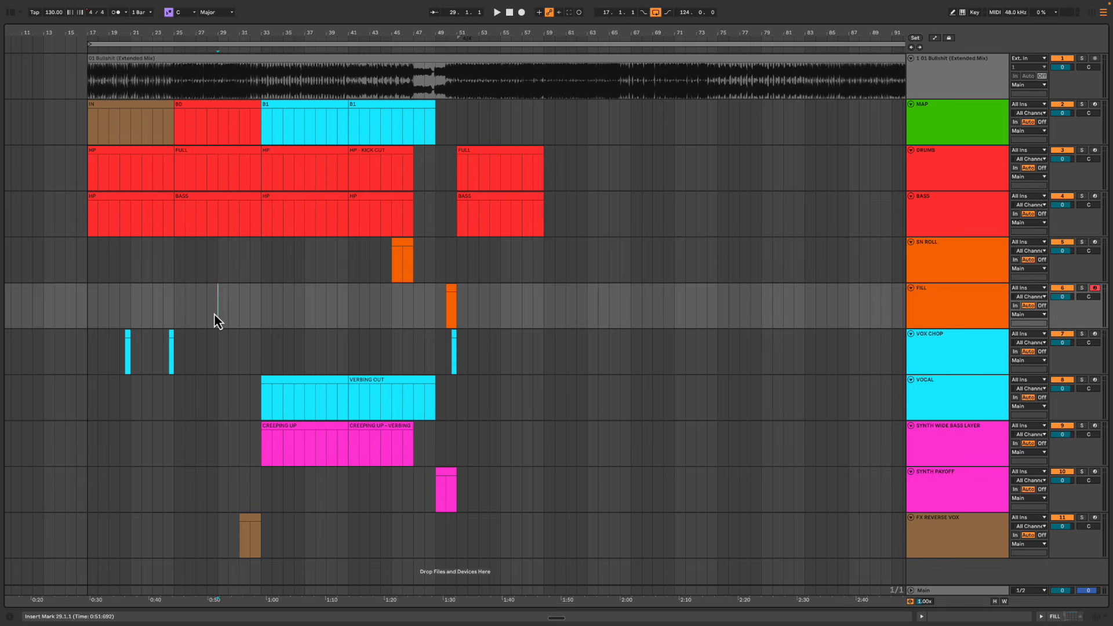
drag(459, 121, 510, 307)
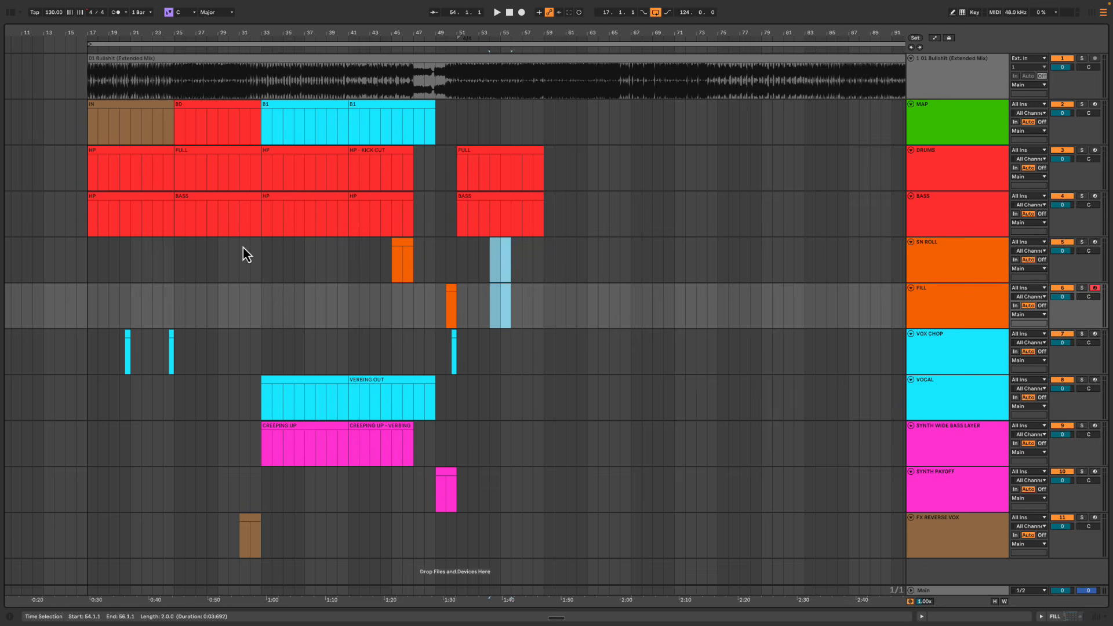
drag(210, 174, 225, 333)
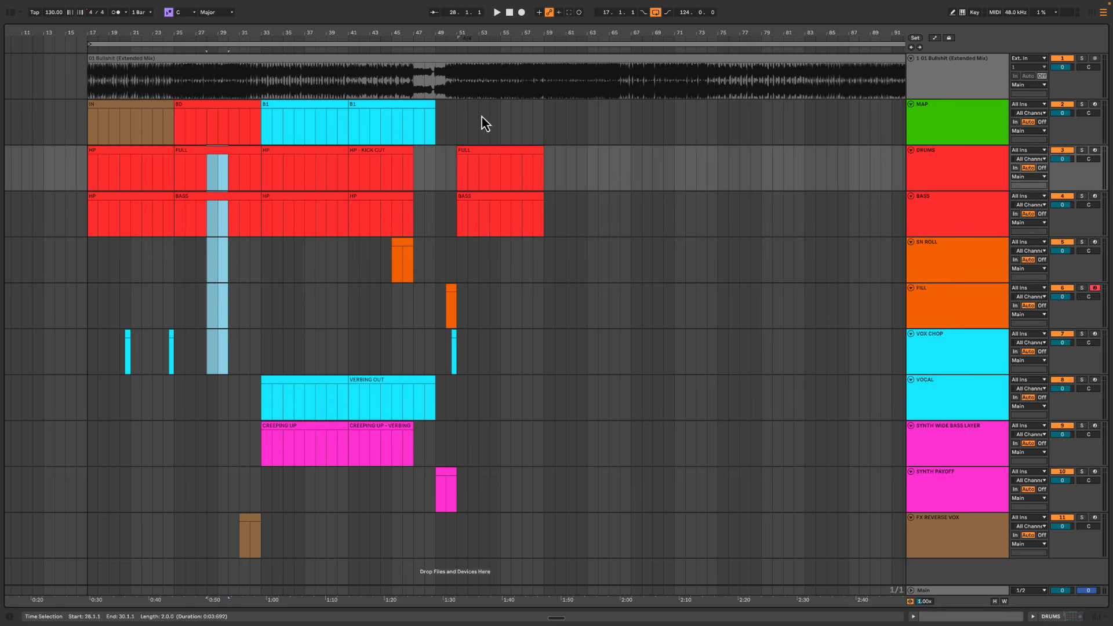
drag(482, 116, 521, 296)
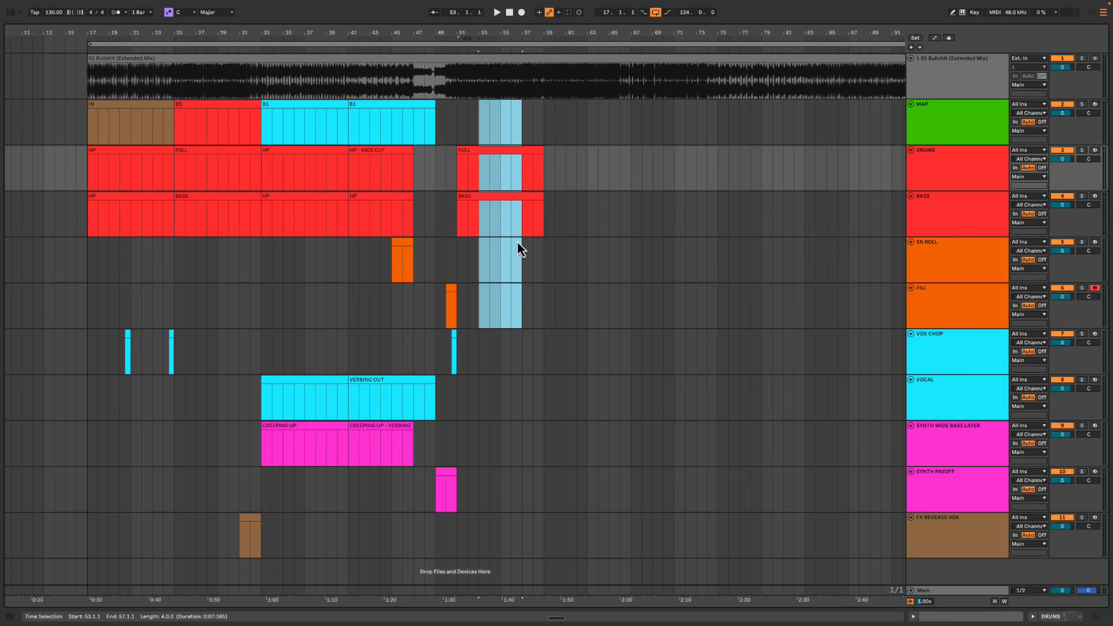
click(479, 141)
click(502, 150)
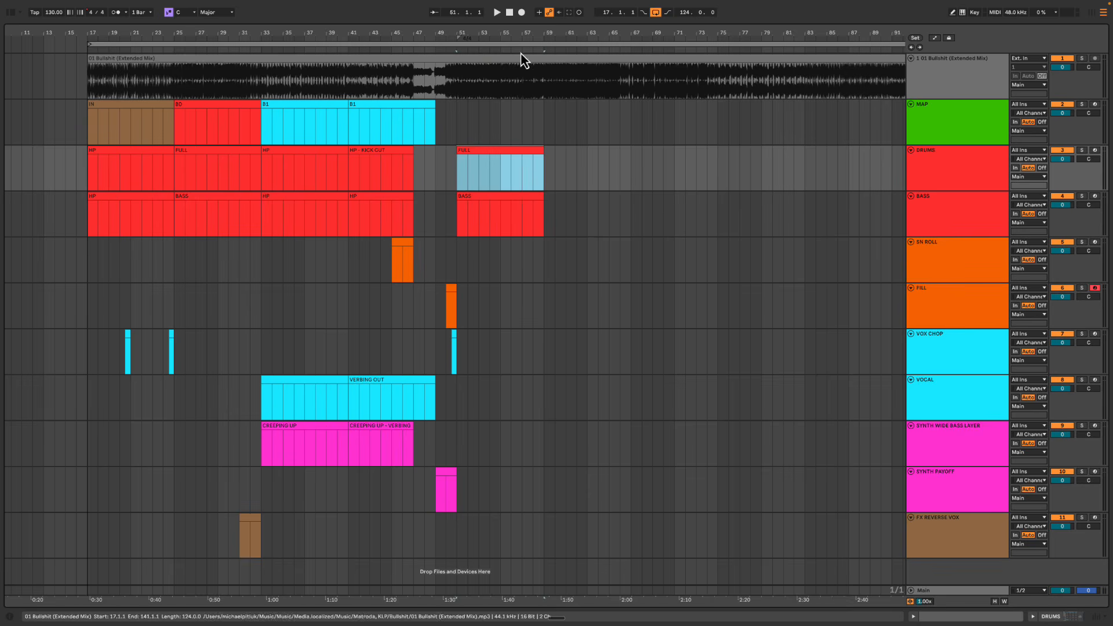
drag(524, 34, 427, 34)
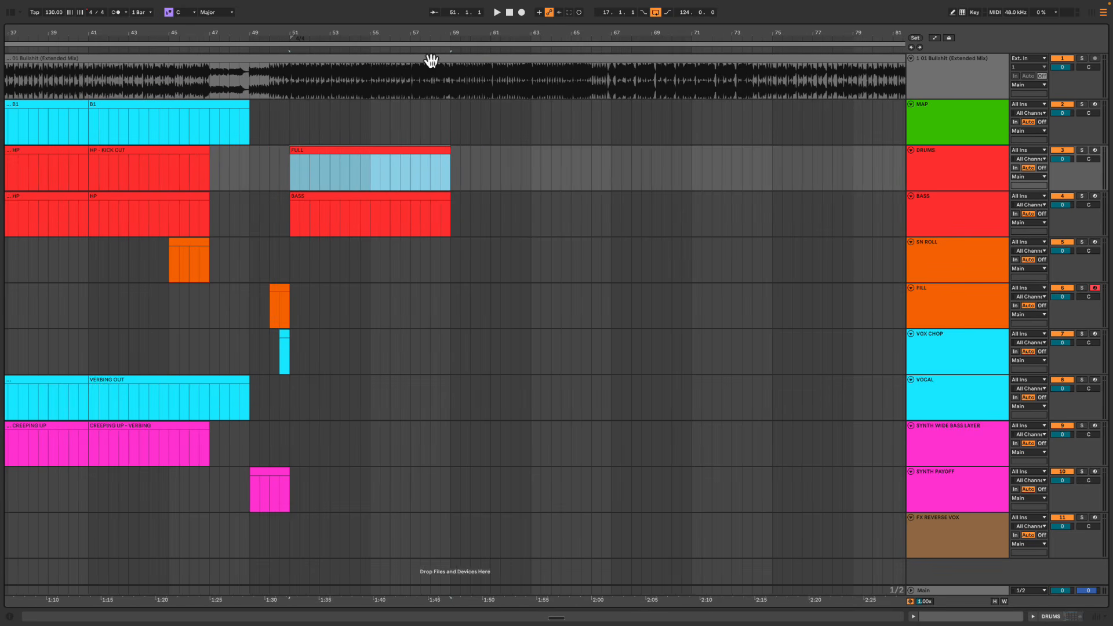
Play the reference from bar 51 to hear whether the full drums and bass continue toward bar 59
scroll(624, 239, left, 5)
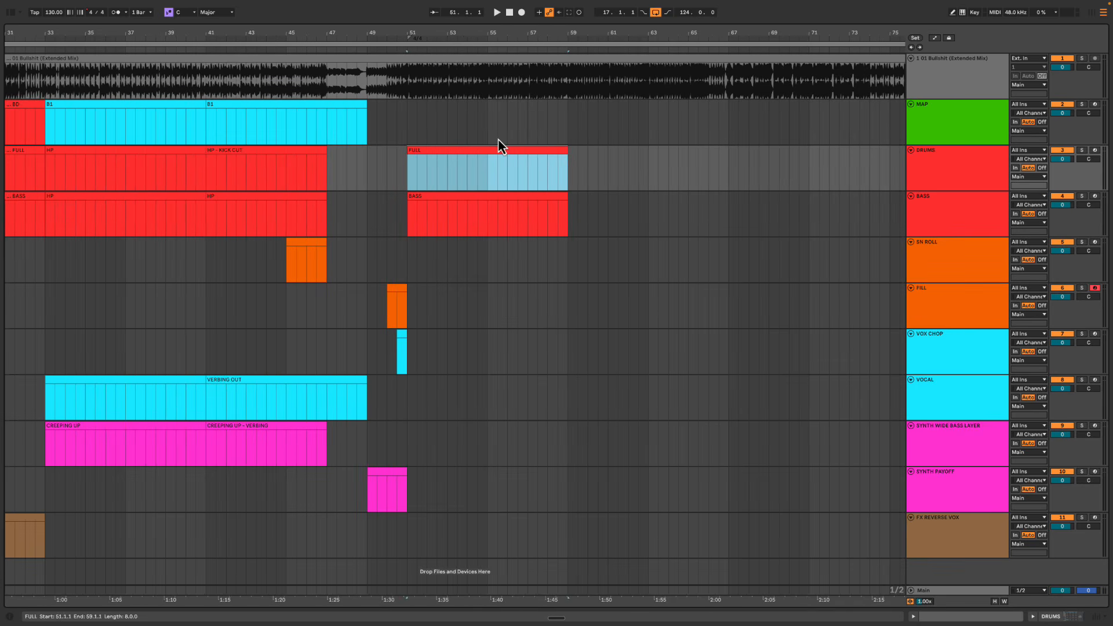
drag(471, 36, 472, 33)
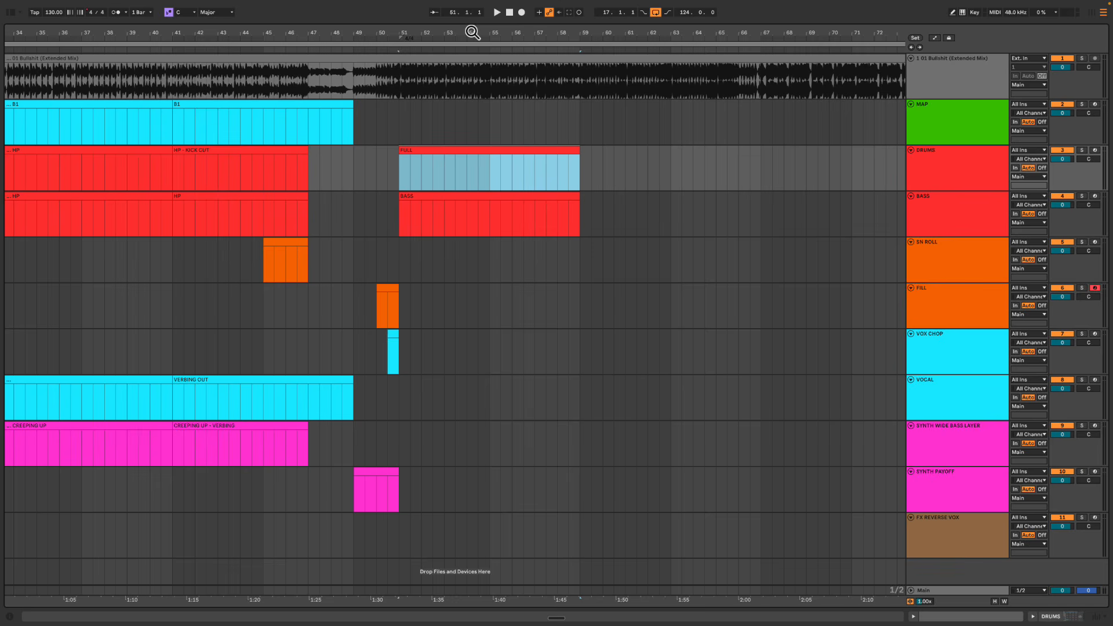
key(space)
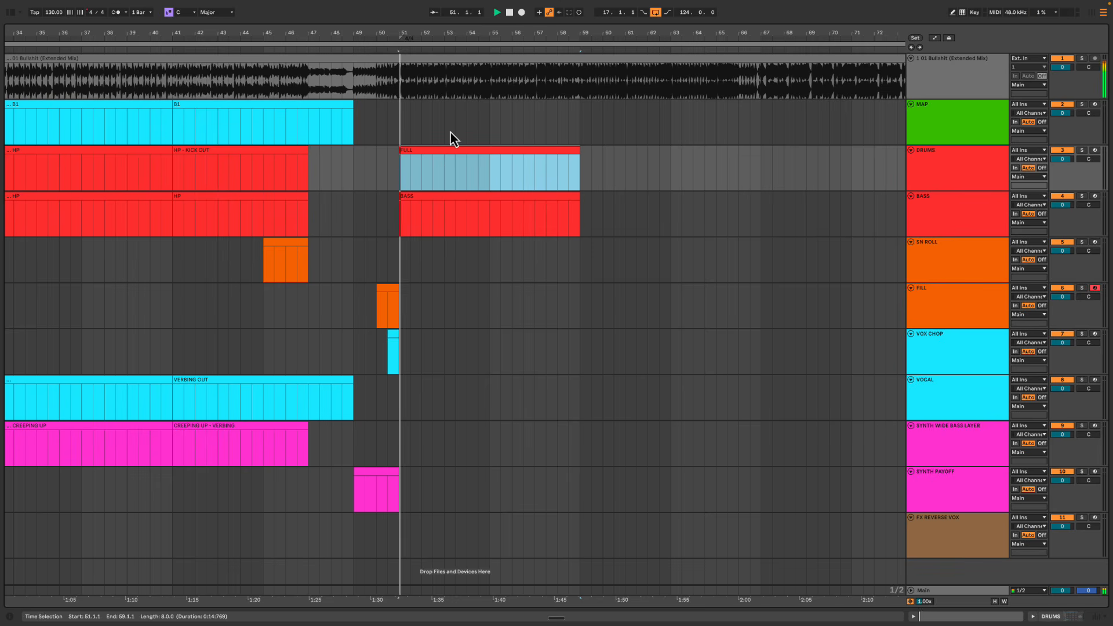
drag(451, 35, 485, 32)
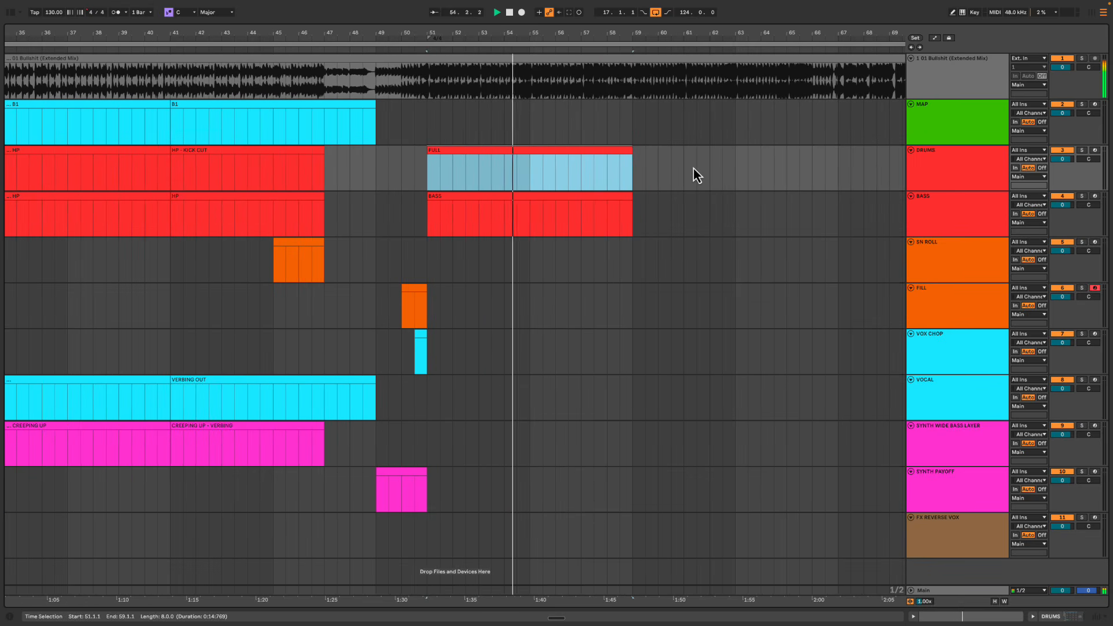
scroll(718, 199, right, 5)
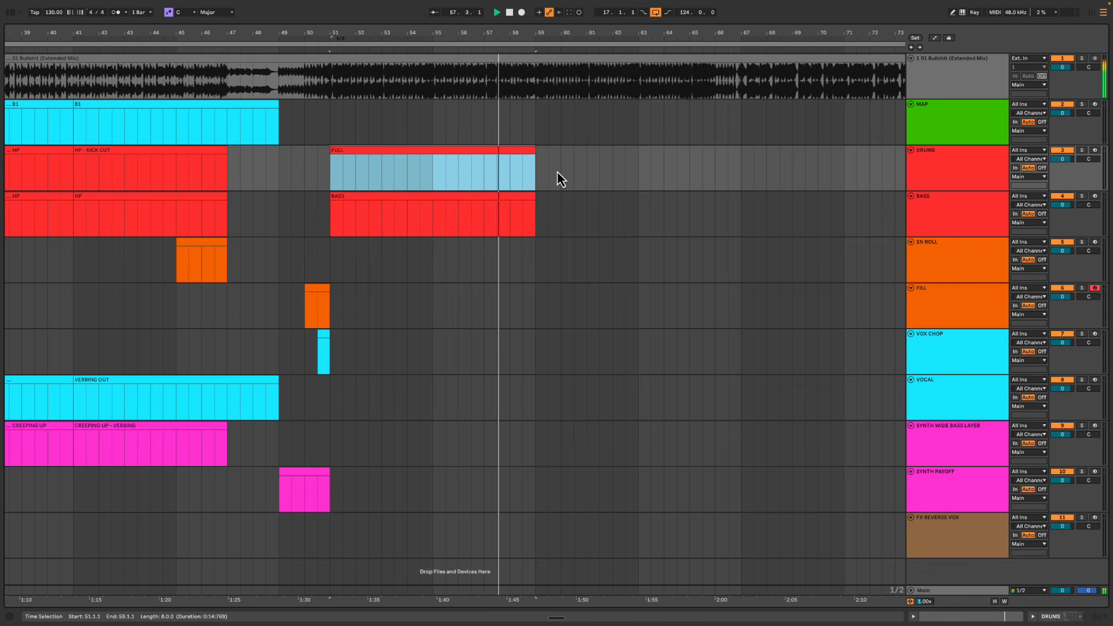
Duplicate the DRUMS and BASS clips from bars 51 to 59 so the copies cover bars 59 to 67
shift+click(511, 199)
key(ctrl+d)
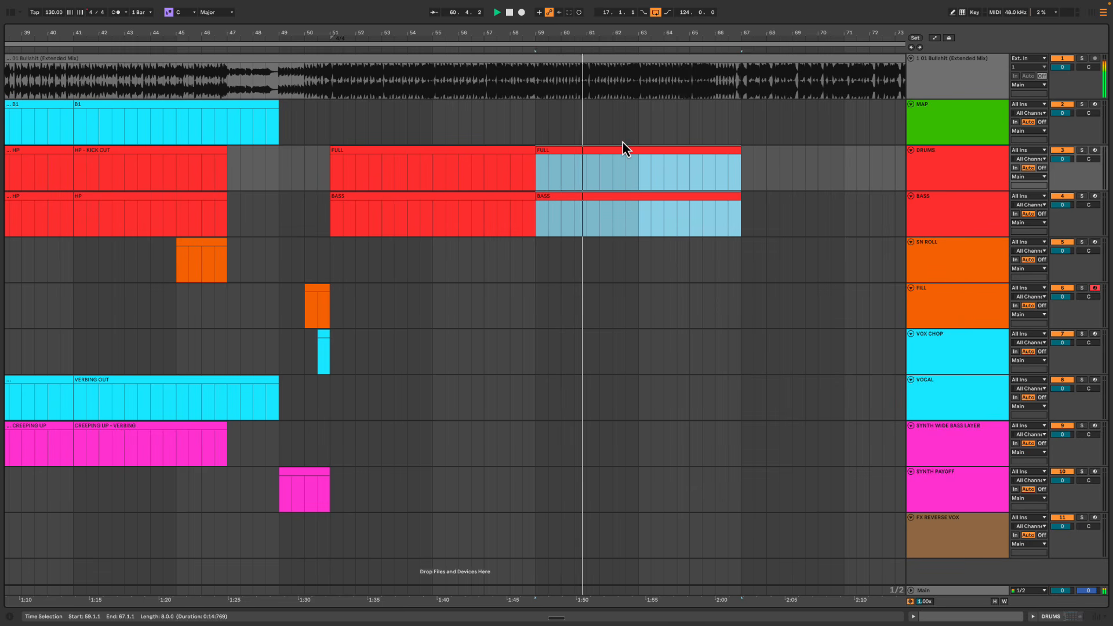
key(space)
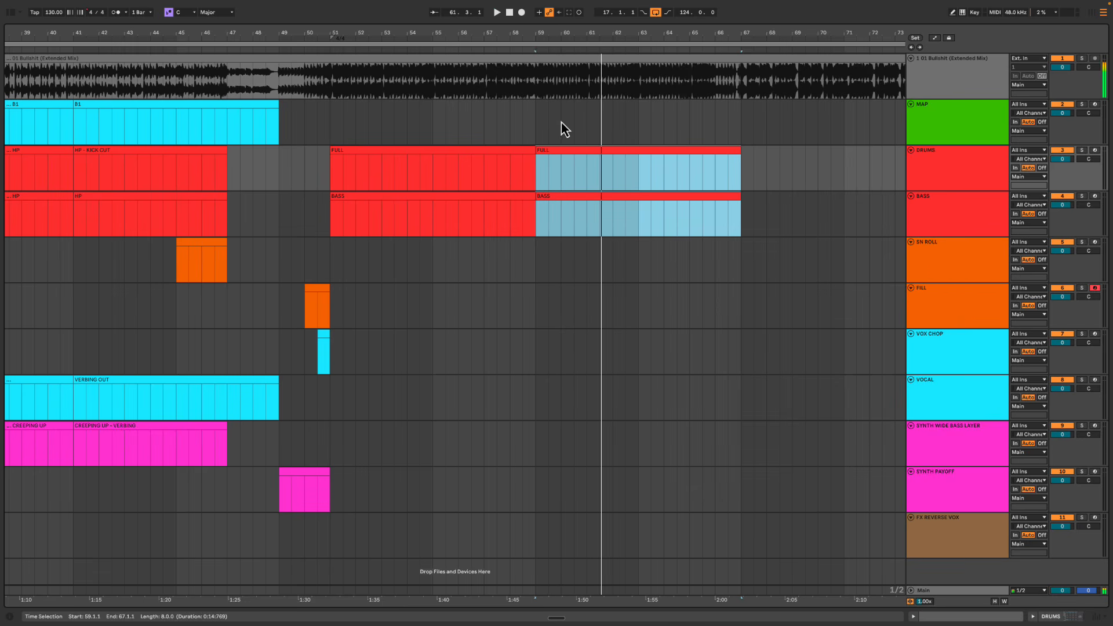
Extend the second B1 clip on MAP to bar 51 and add a clip named DROP over bars 51 to 67
click(329, 121)
drag(279, 102, 741, 133)
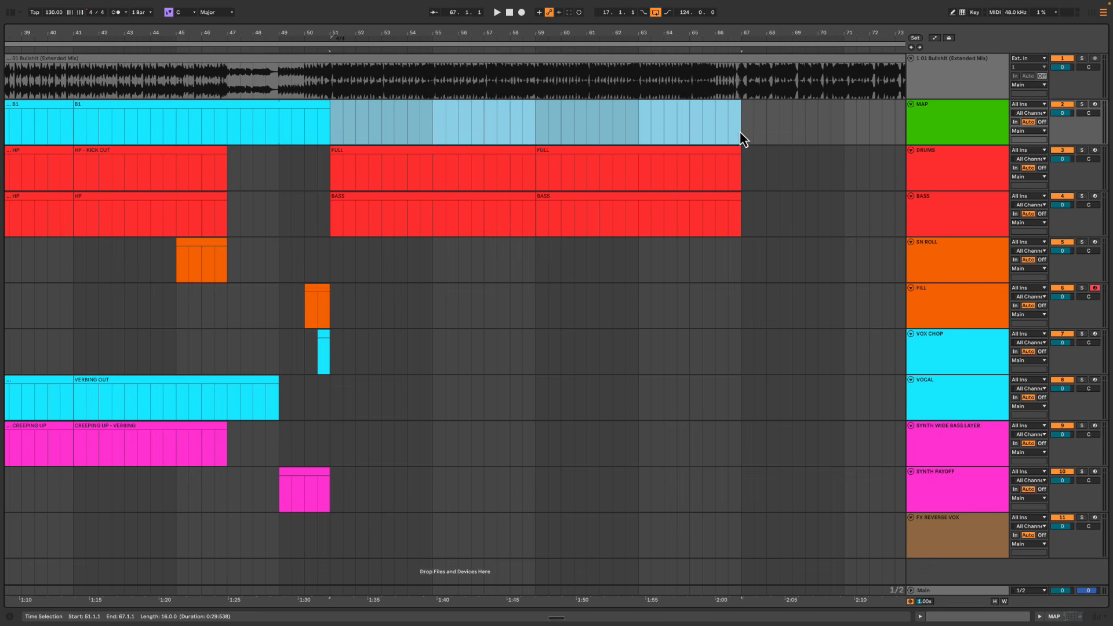
key(ctrl+shift+m)
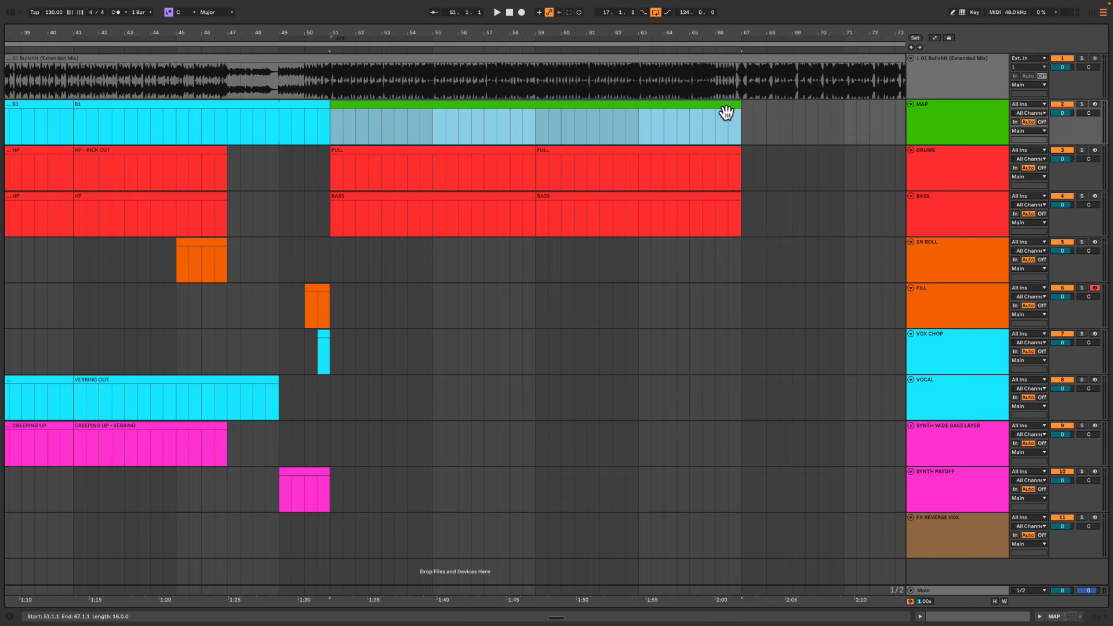
key(ctrl+r)
text(DROP)
key(Return)
Color the MAP clip over bars 51 to 67 red and rename it HOOK DROP 1
right_click(725, 112)
click(738, 309)
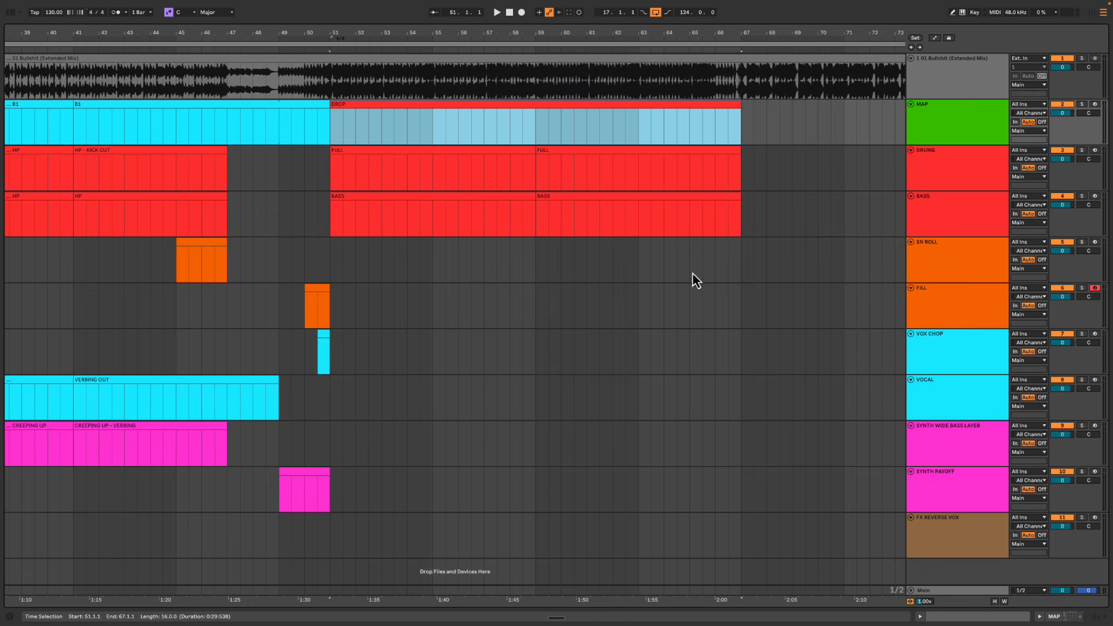
click(461, 106)
text(HOOK DROP)
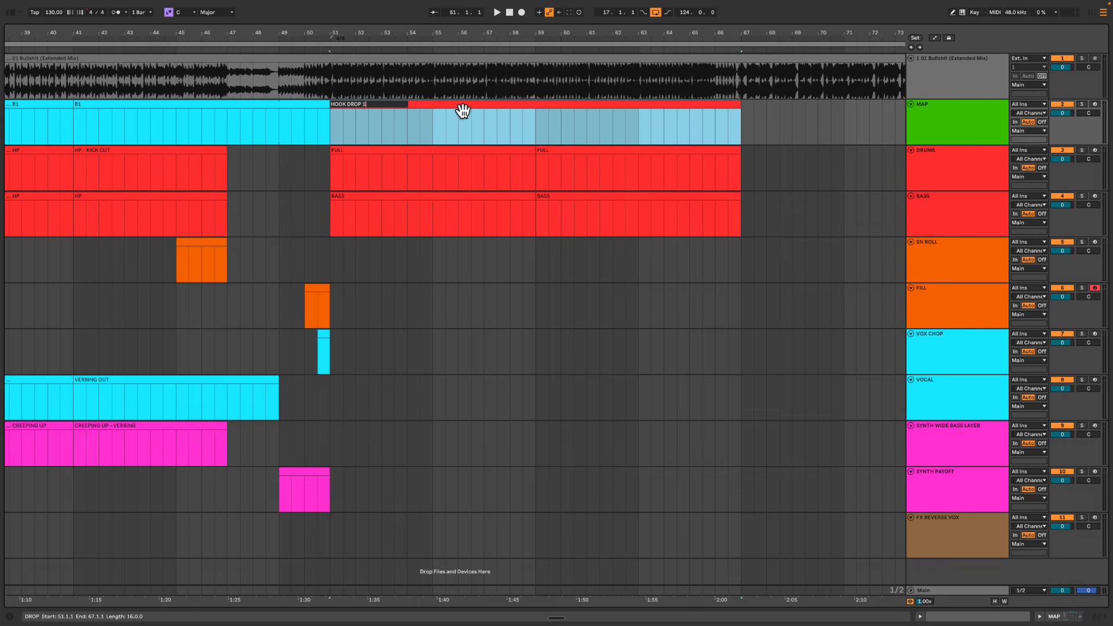
key(Return)
Play the reference from bar 51, then insert a MIDI track below MAP, named PUNKS and colored green
key(space)
drag(396, 31, 406, 32)
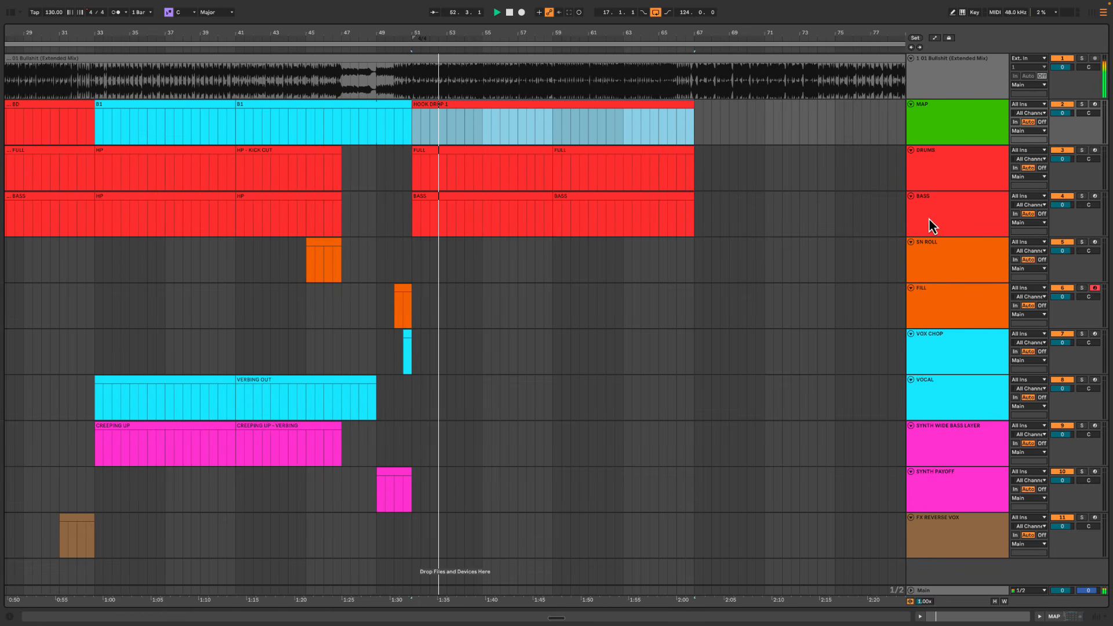
click(947, 132)
key(shift+super+t)
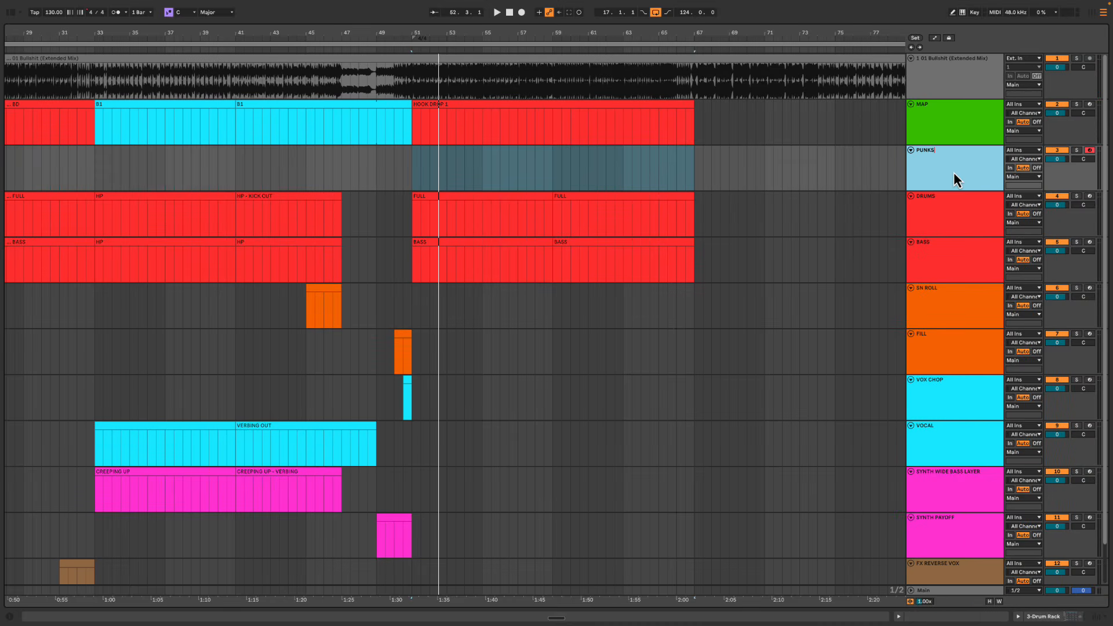
key(Return)
right_click(954, 172)
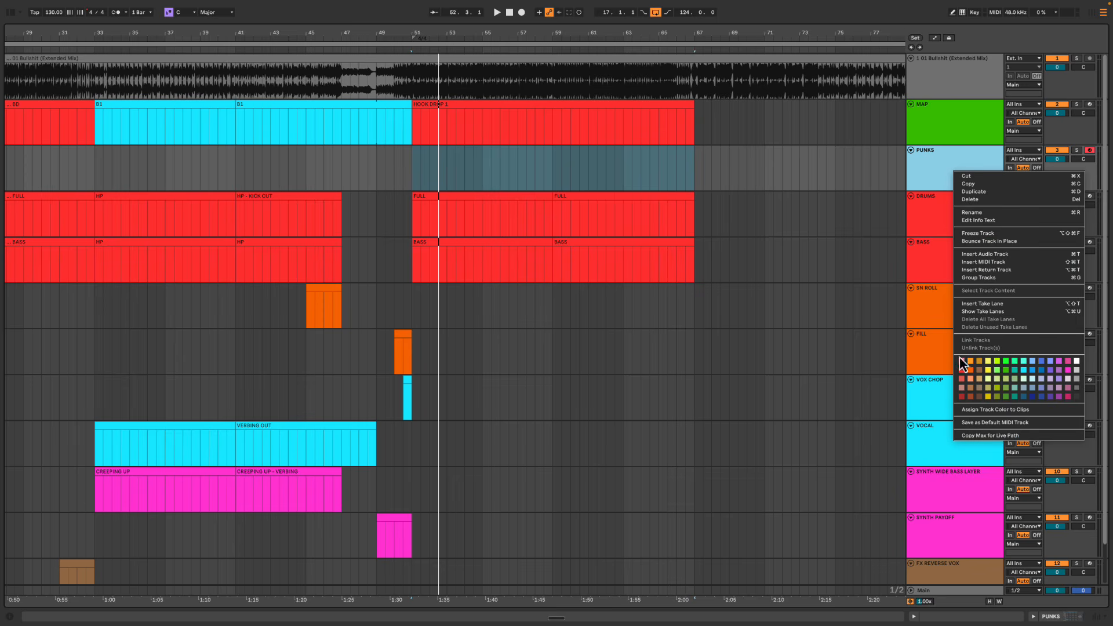
click(1003, 376)
click(933, 163)
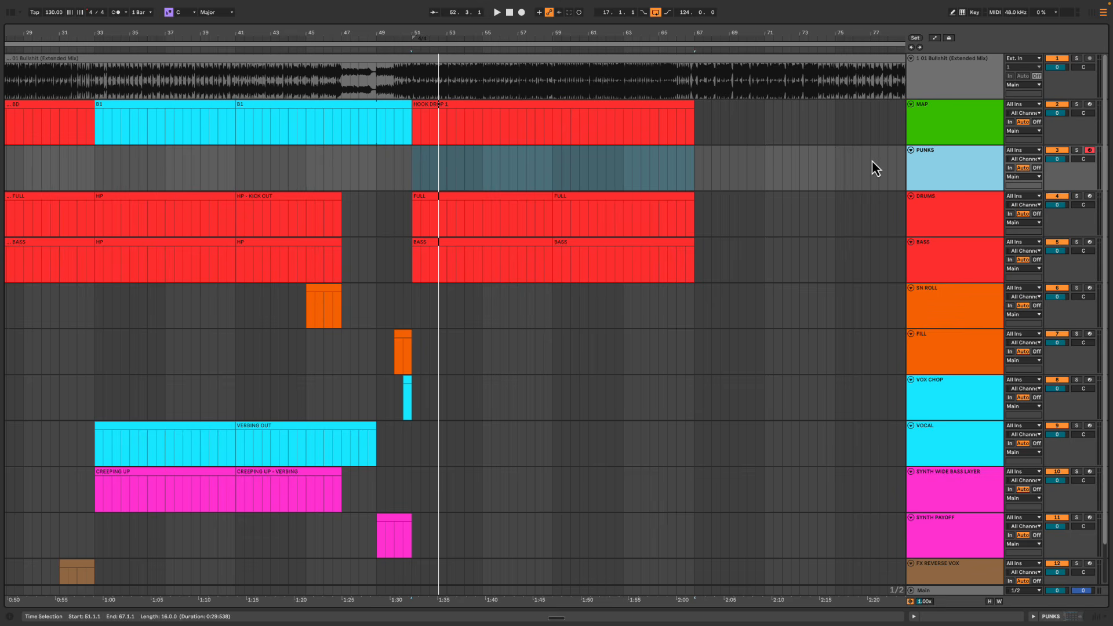
Examine bars 51 to 59 on the PUNKS track, highlighting one-bar spans from 54.3 and from 58
click(413, 168)
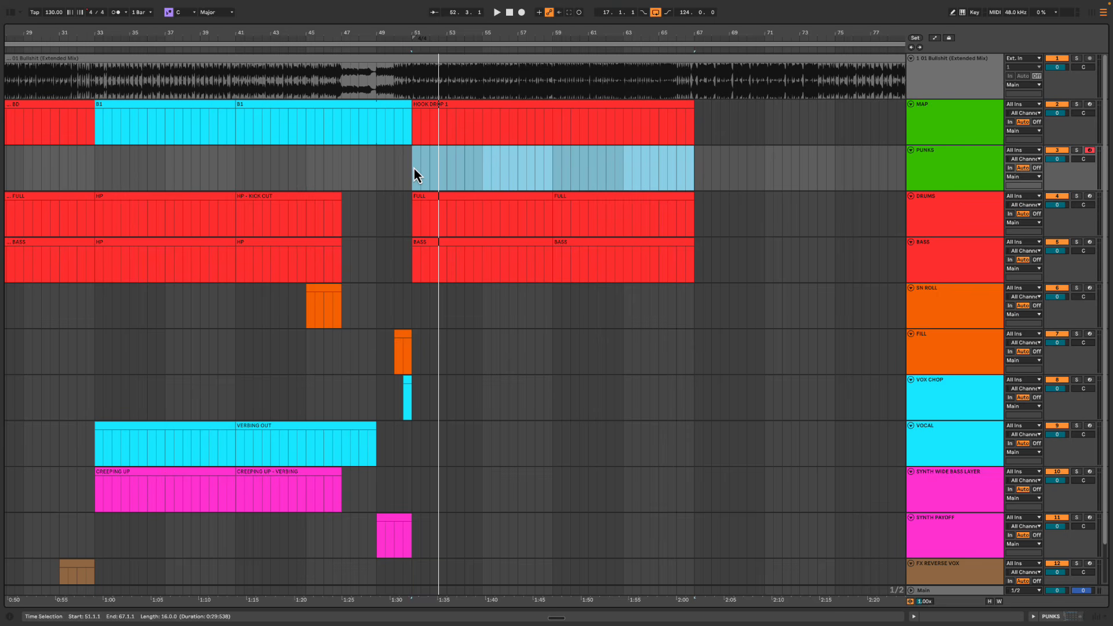
drag(411, 175, 577, 184)
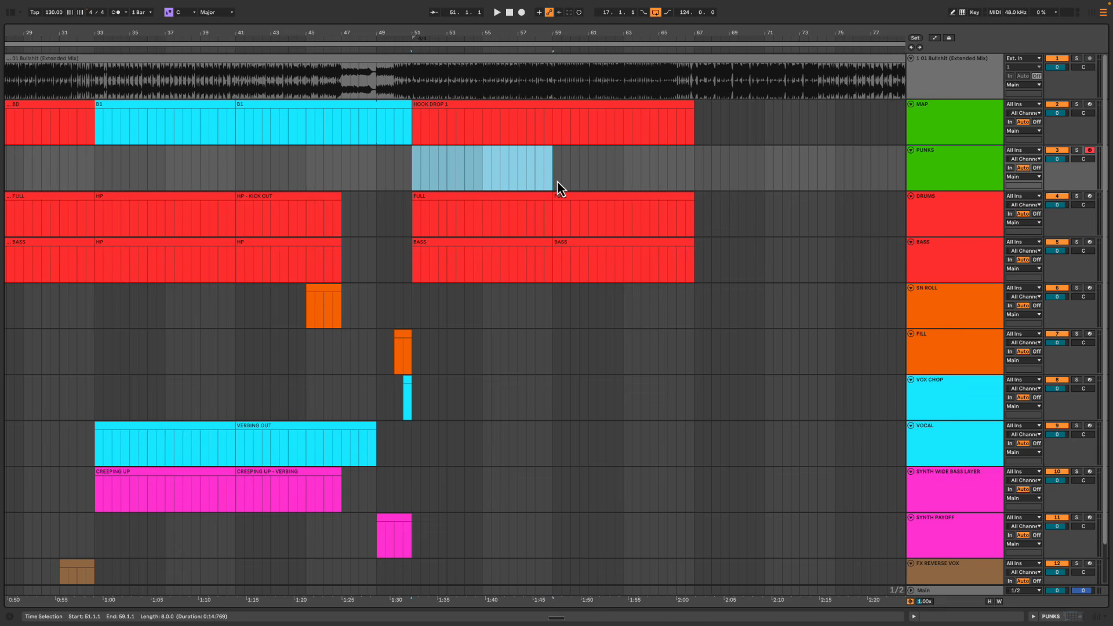
drag(496, 35, 536, 37)
click(510, 166)
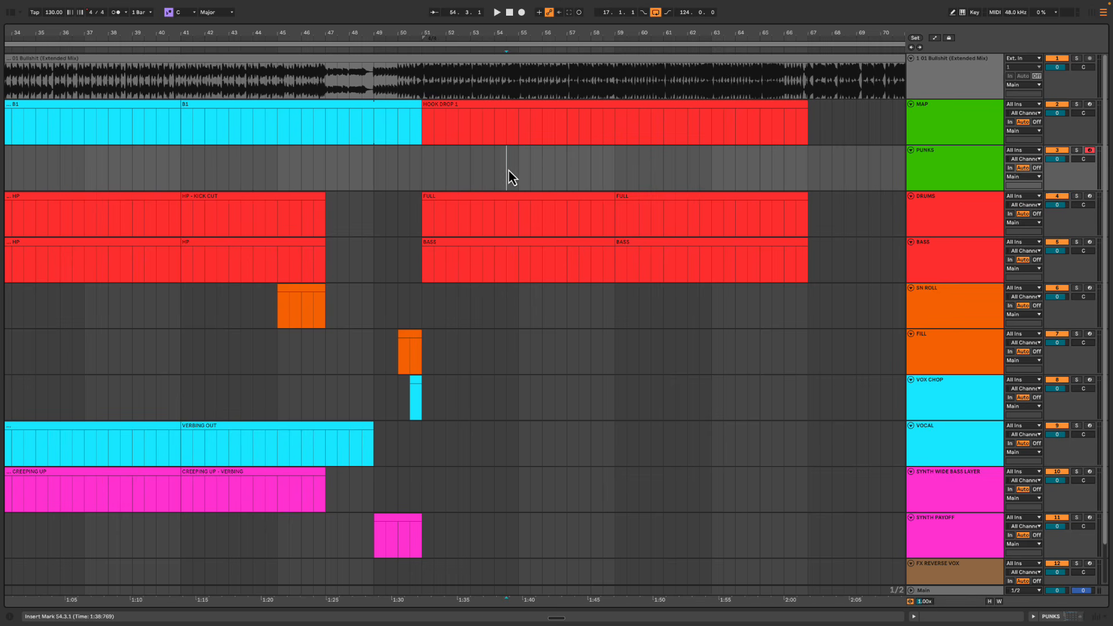
drag(423, 170, 613, 174)
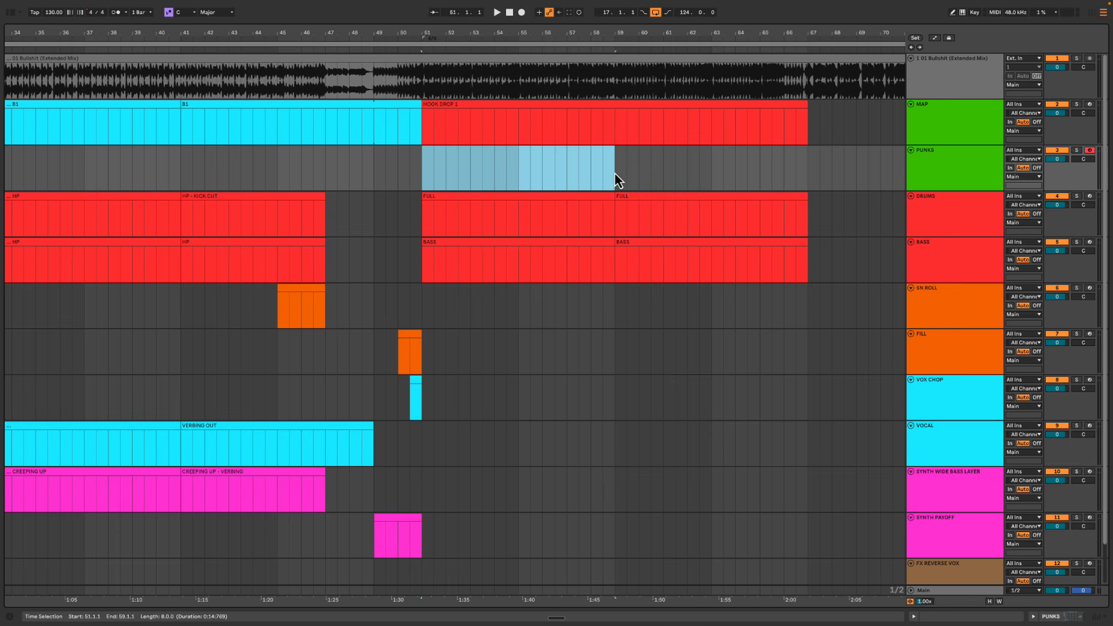
shift+click(412, 168)
drag(427, 168, 617, 183)
drag(504, 167, 528, 168)
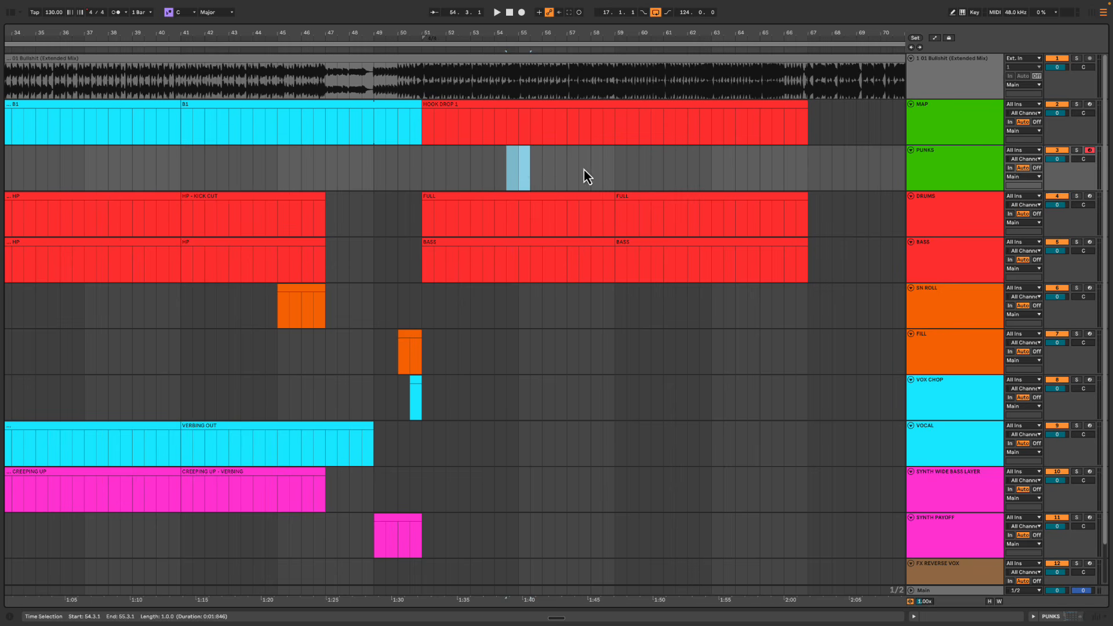
drag(585, 169, 618, 163)
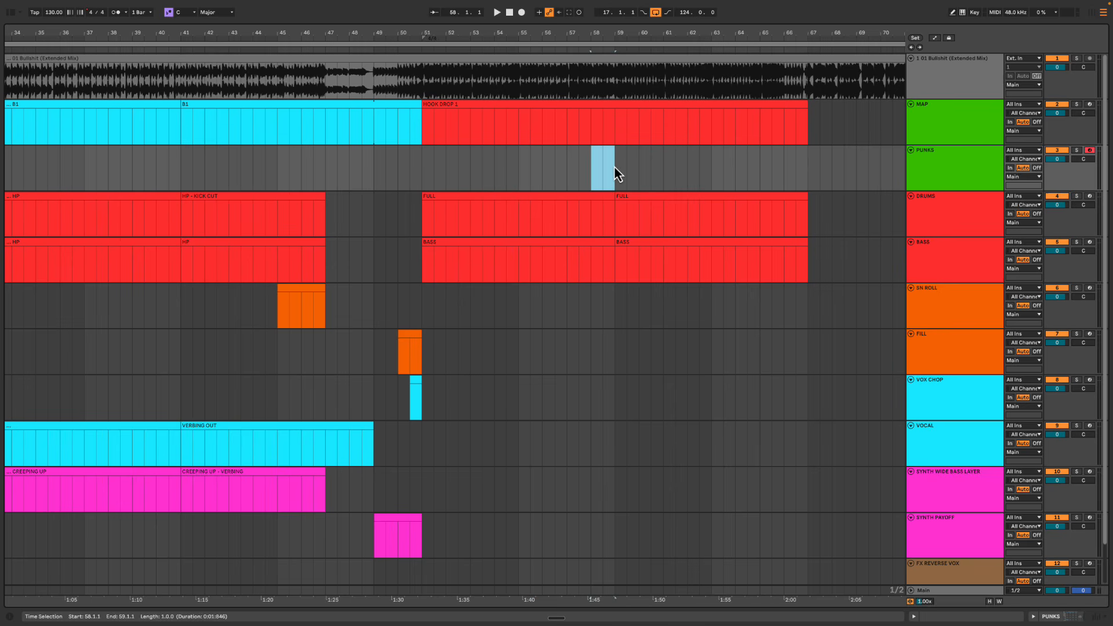
click(614, 165)
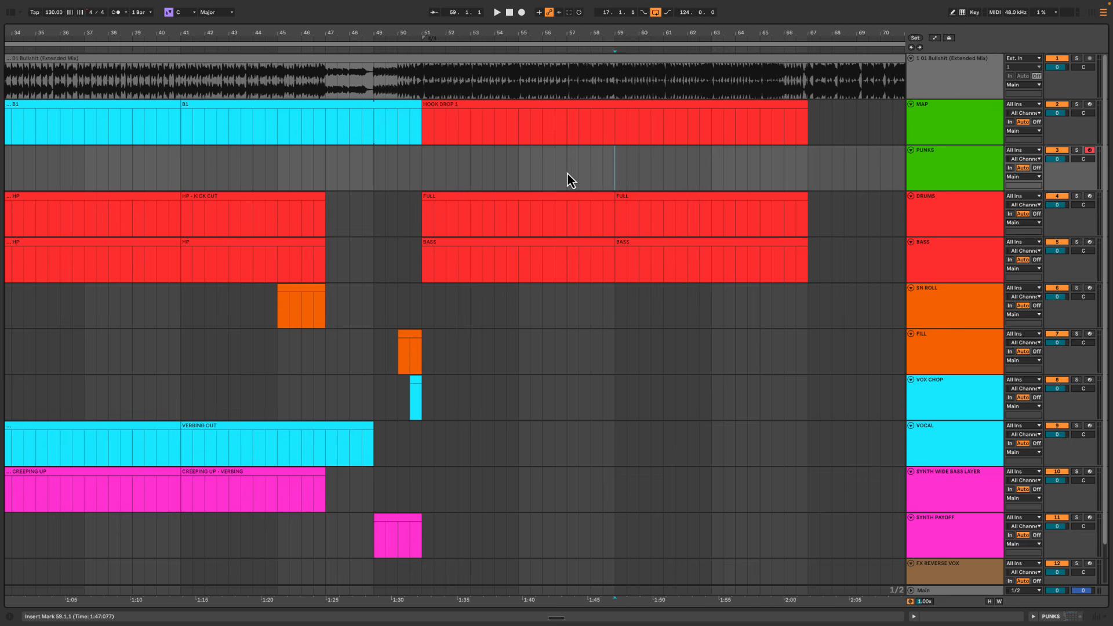
Examine possible punctuation spots on PUNKS, highlighting two-bar spans from bars 54 and 57 and a one-bar span from 52.3
drag(510, 174, 530, 168)
drag(426, 167, 543, 165)
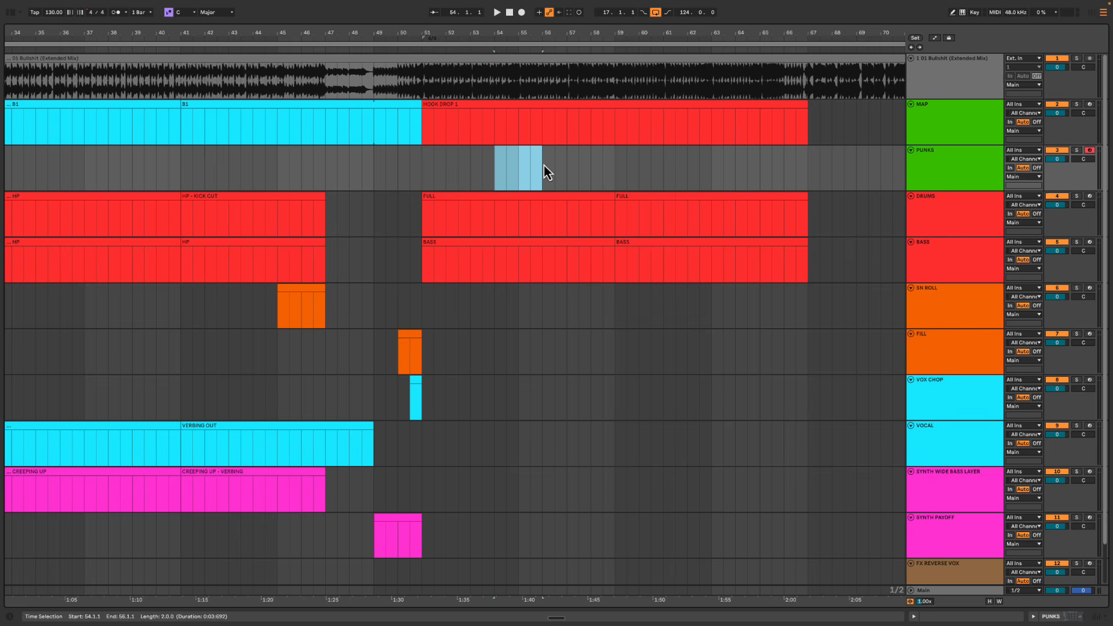
mouse_move(575, 173)
mouse_down()
mouse_move(613, 173)
mouse_move(565, 173)
mouse_up()
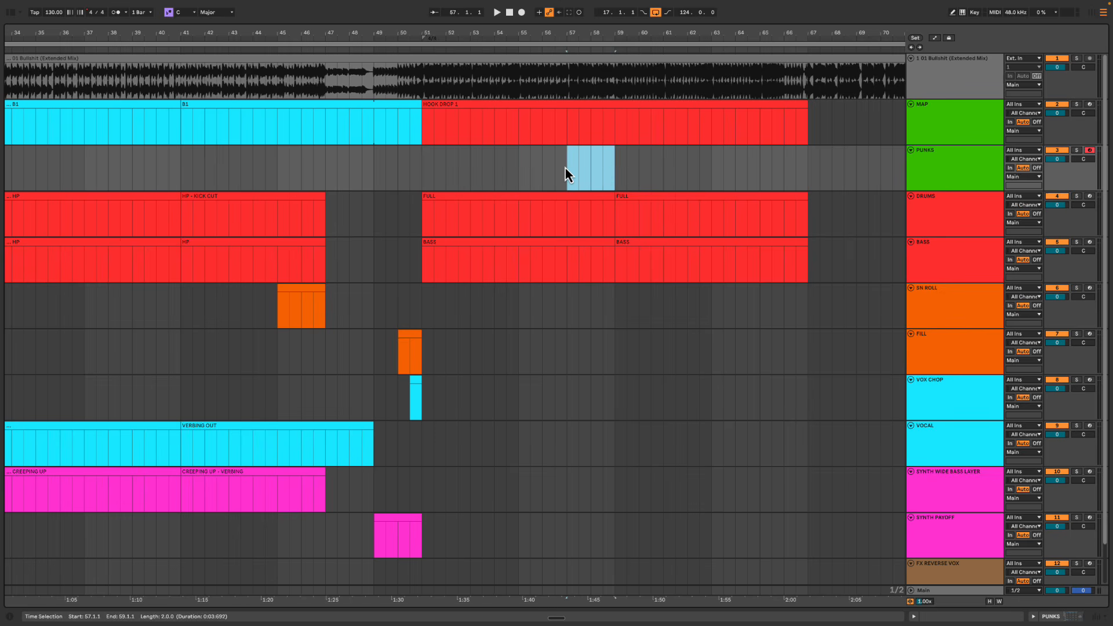
click(615, 169)
drag(518, 168, 610, 172)
drag(458, 166, 481, 161)
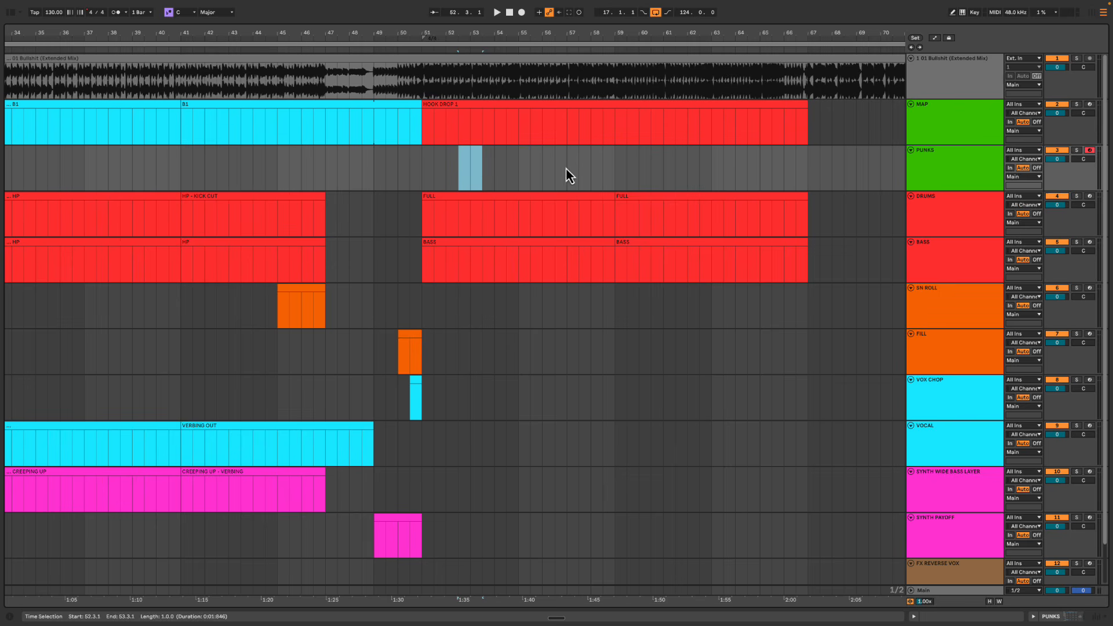
drag(558, 167, 580, 167)
click(581, 167)
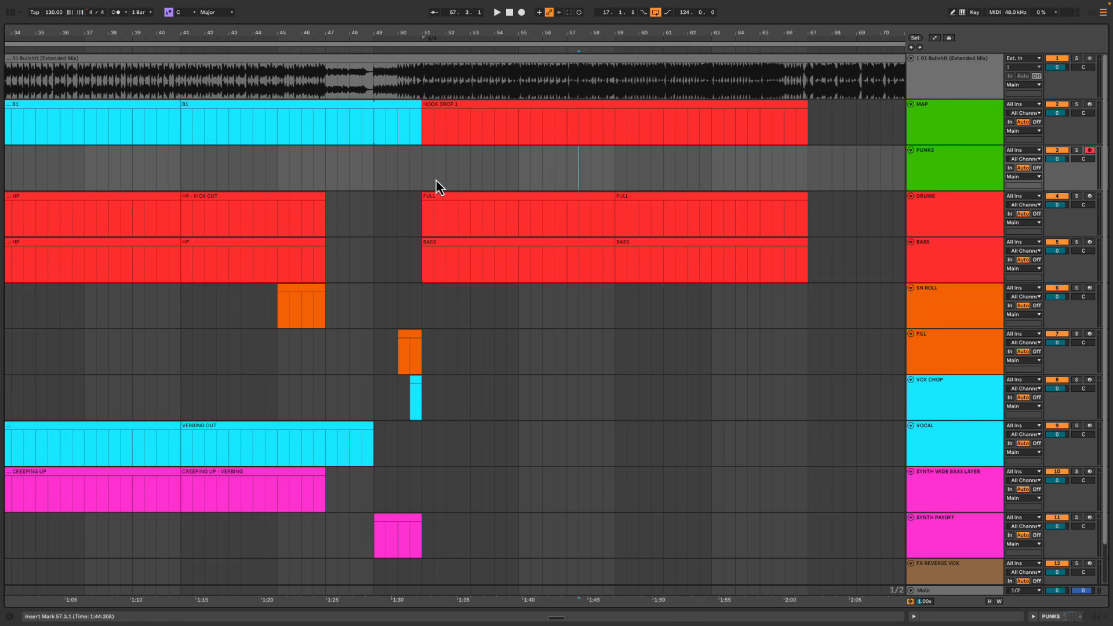
Compare the eight-bar halves 51 to 59 and 59 to 67 on PUNKS, highlighting short spans from 57.3, 54 and 56.3
drag(436, 181, 615, 179)
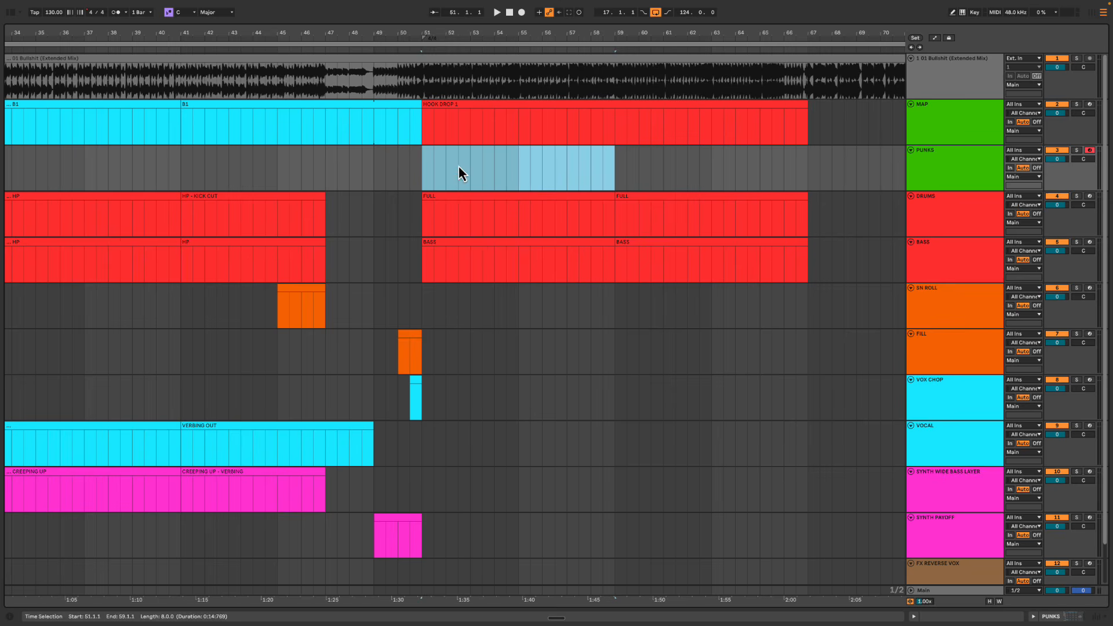
drag(457, 166, 613, 168)
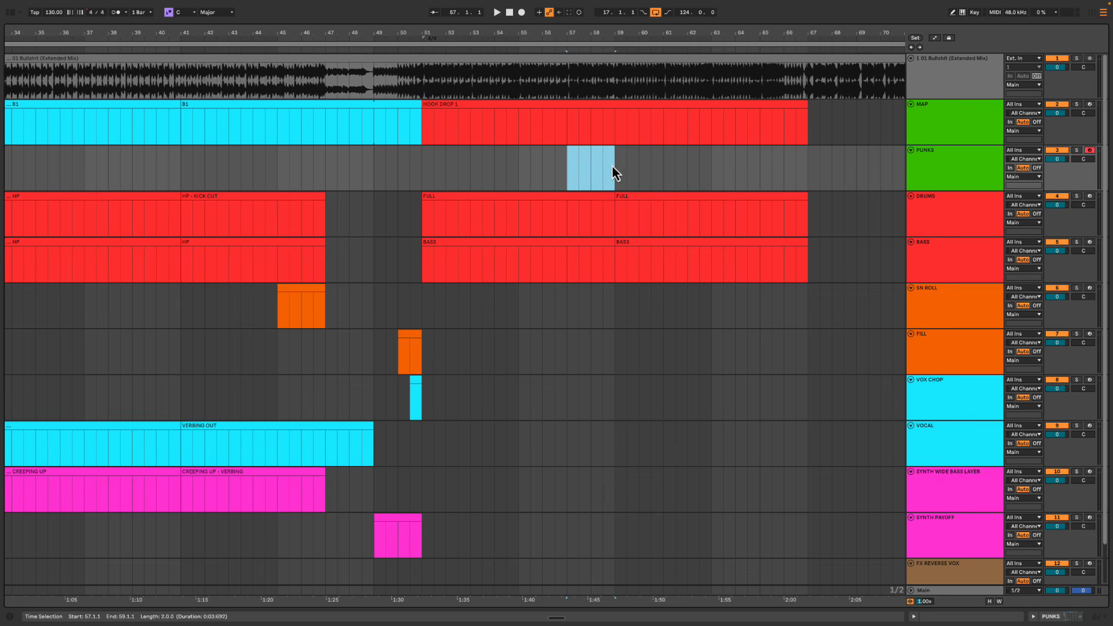
drag(613, 166, 819, 181)
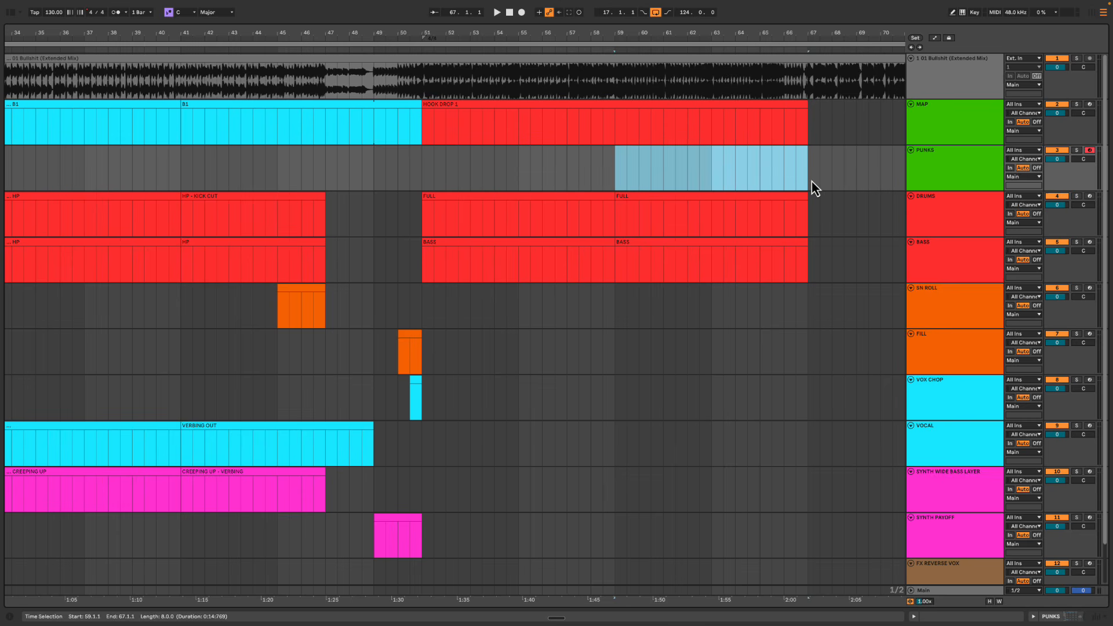
drag(614, 174, 802, 177)
drag(573, 165, 618, 169)
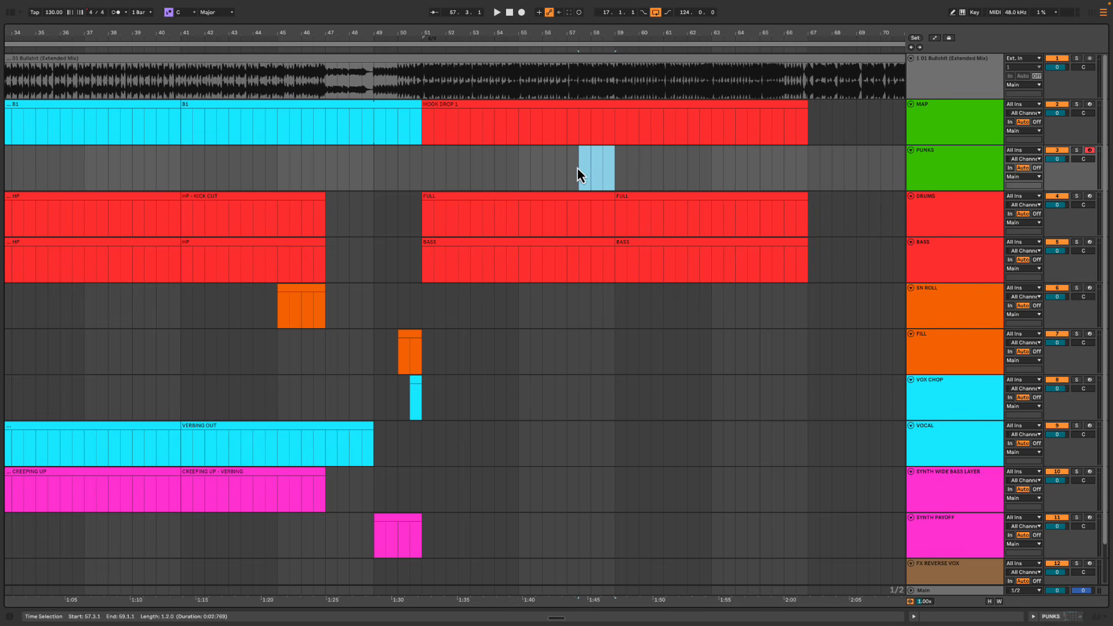
drag(512, 172, 527, 163)
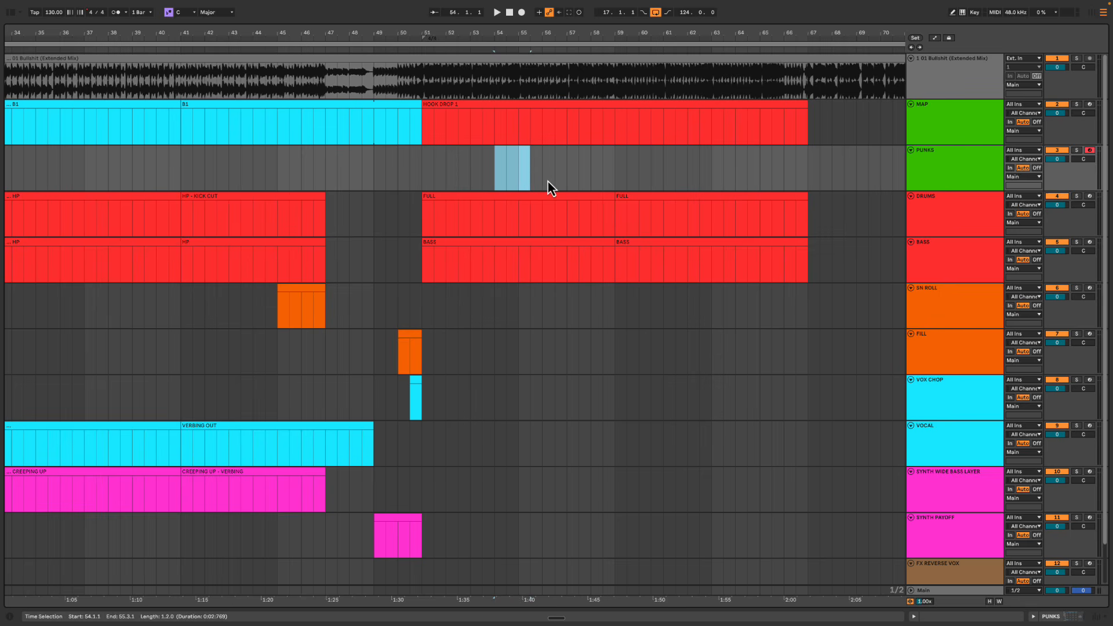
drag(554, 173, 568, 167)
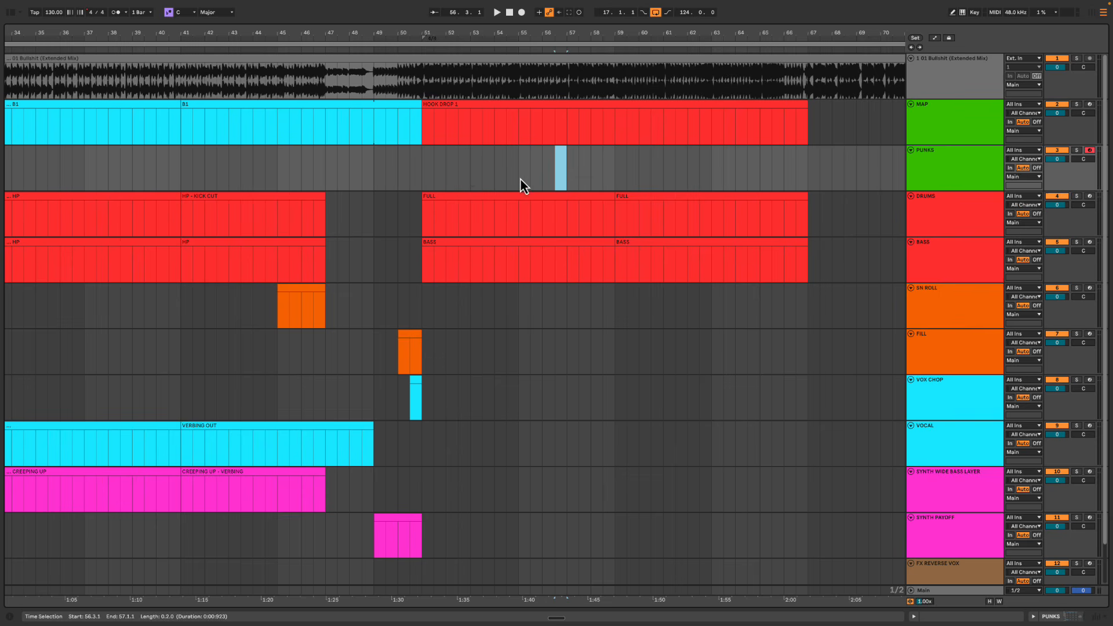
drag(458, 168, 470, 164)
drag(554, 173, 567, 173)
Create an empty MIDI clip on PUNKS over bars 51 to 59 and play the reference from bar 51
drag(417, 169, 588, 173)
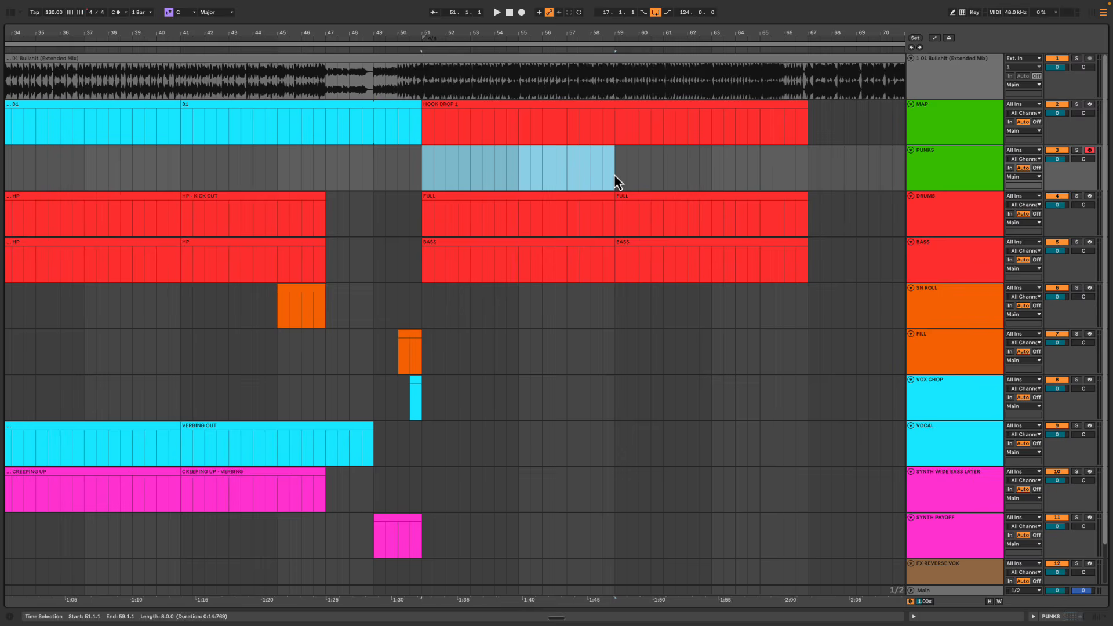
key(ctrl+shift+m)
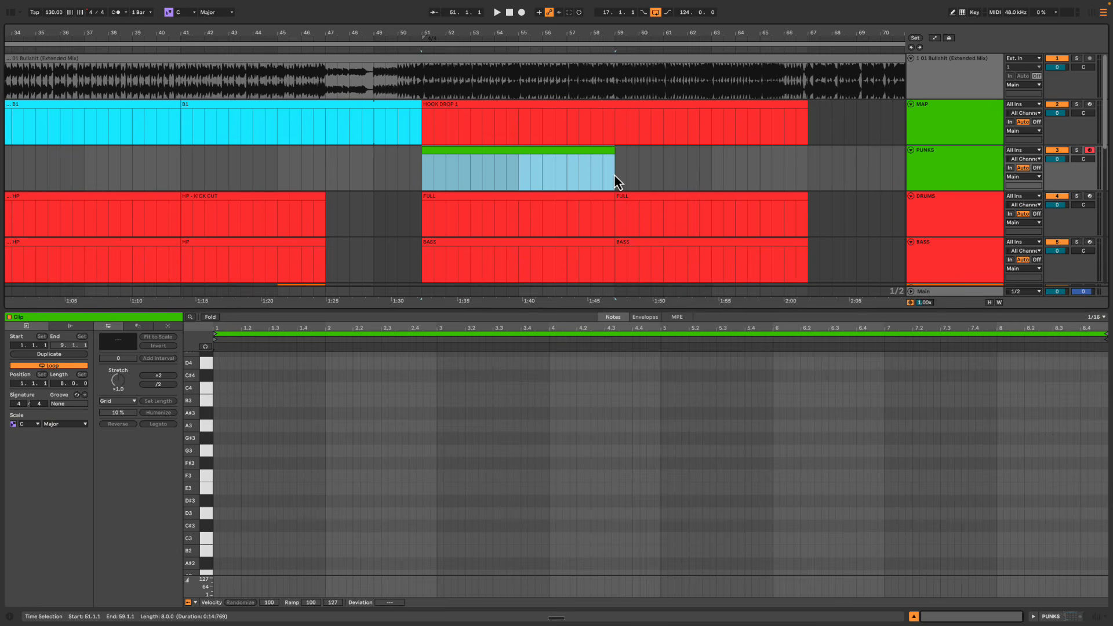
click(327, 327)
key(space)
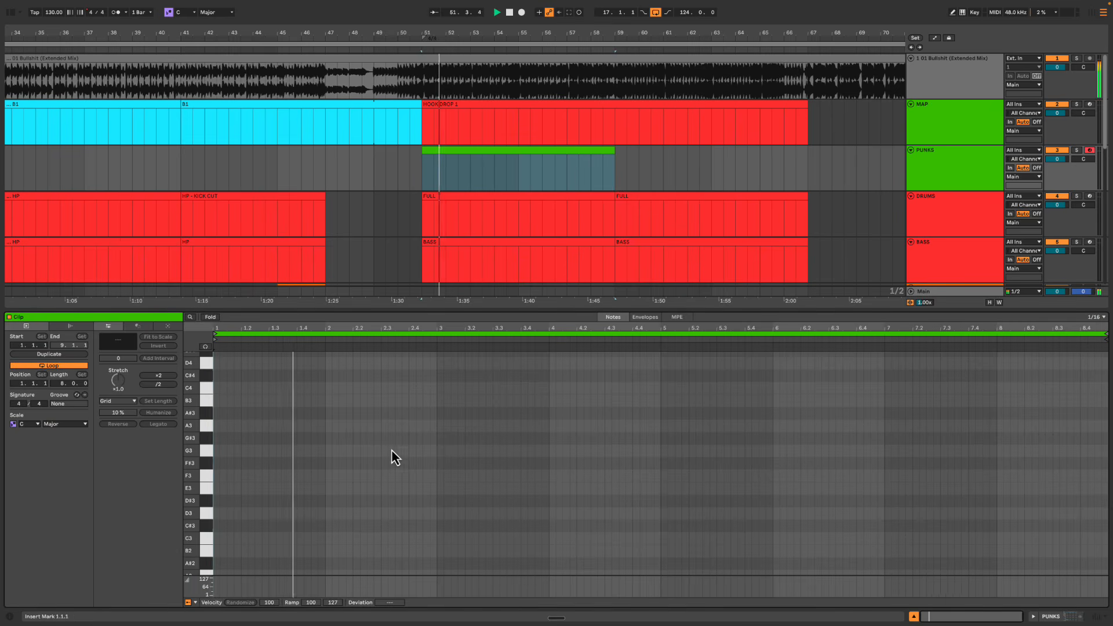
Add a one-beat C3 note at 2.4 and a two-beat C#3 note from 4.3 to 5.1 in the PUNKS clip
double_click(413, 538)
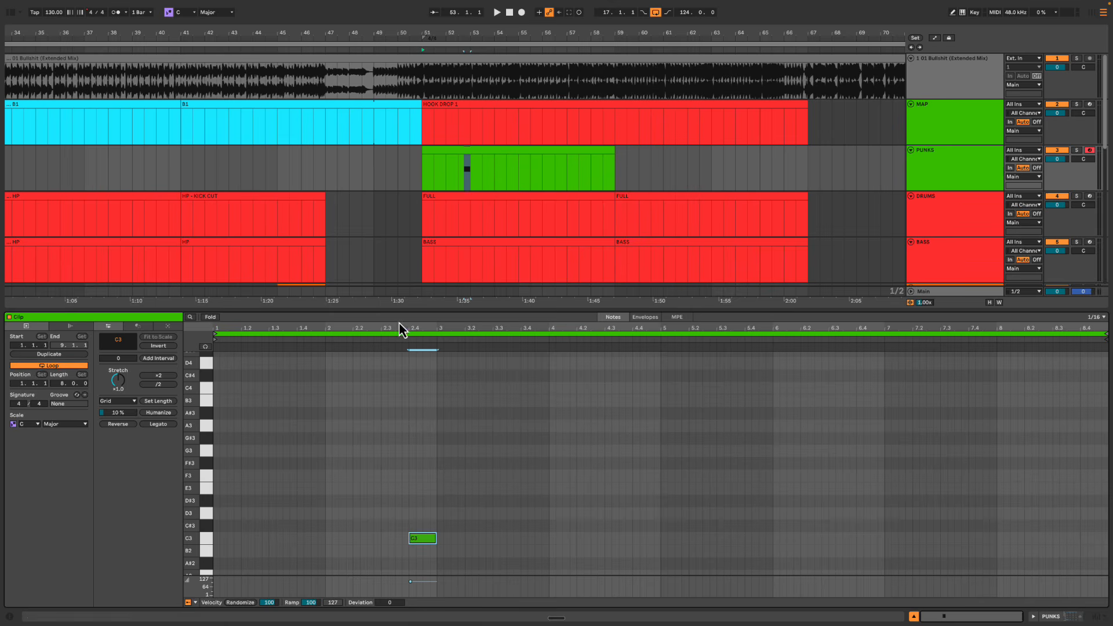
click(456, 48)
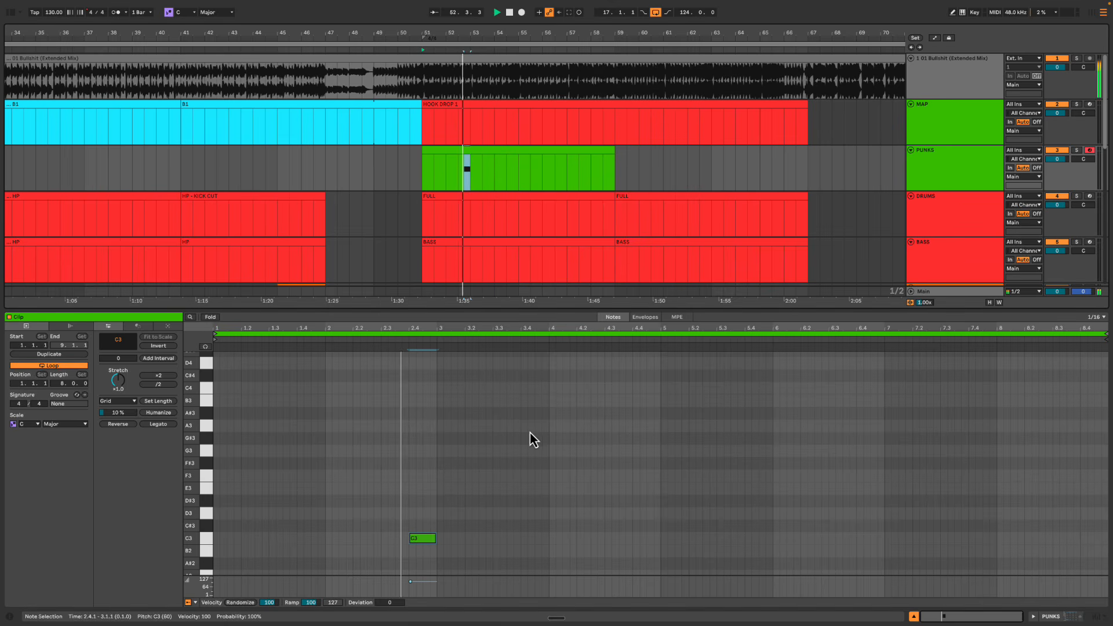
double_click(607, 525)
key(shift+Right)
key(shift+Right)
key(shift+Right)
key(shift+Right)
key(shift+Right)
key(shift+Right)
key(shift+Right)
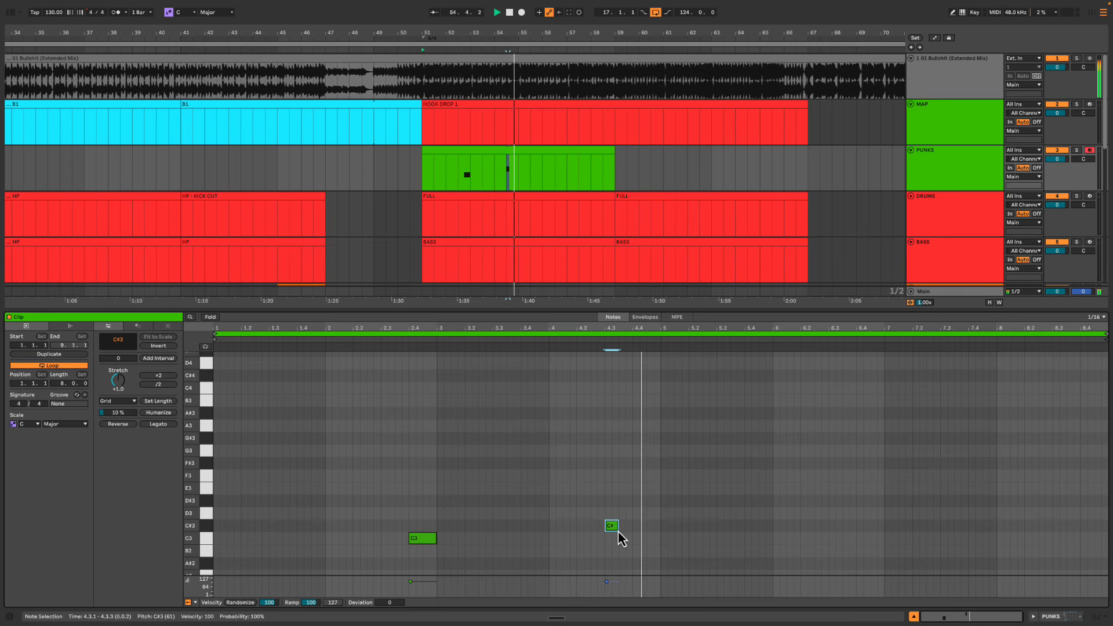
key(space)
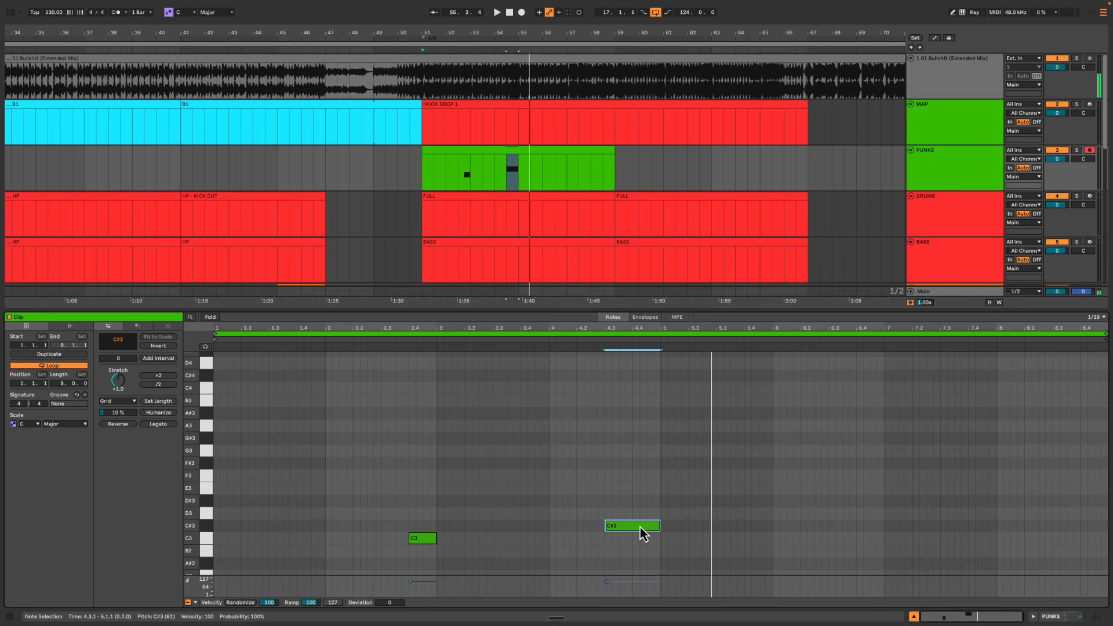
Add a second C#3 note at 5.1, directly after the first, and set its length to three beats
double_click(663, 528)
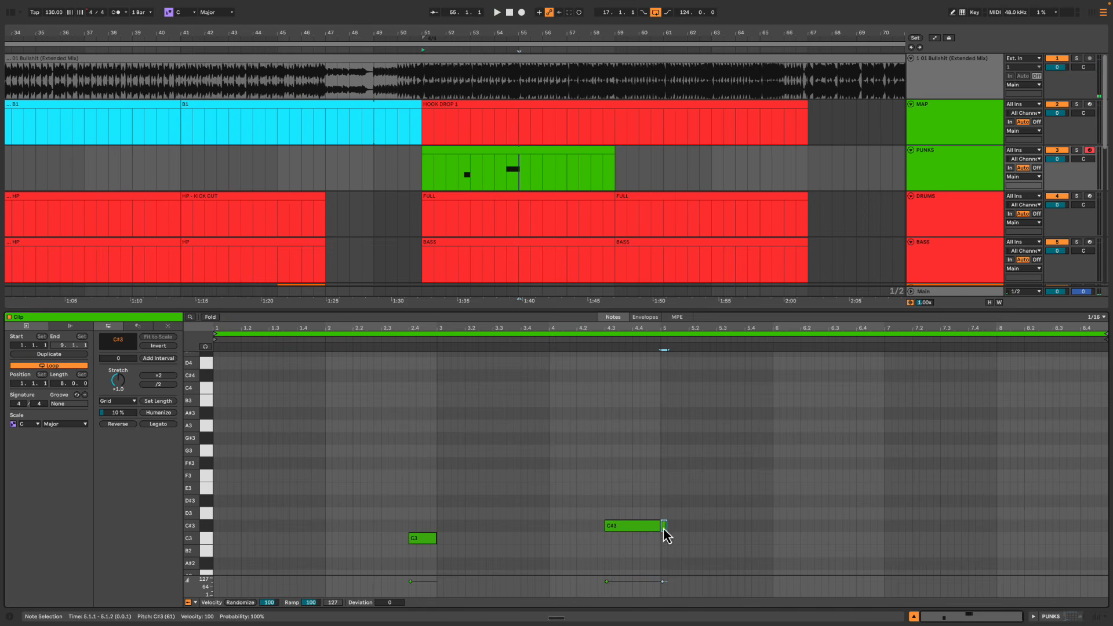
drag(664, 525, 773, 525)
click(589, 340)
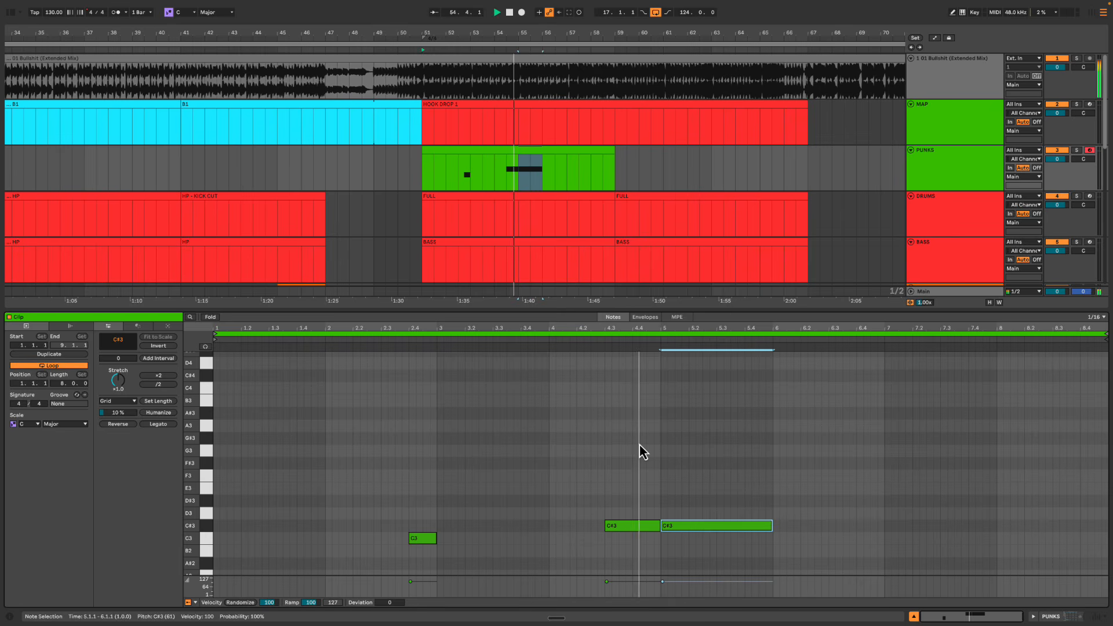
click(622, 455)
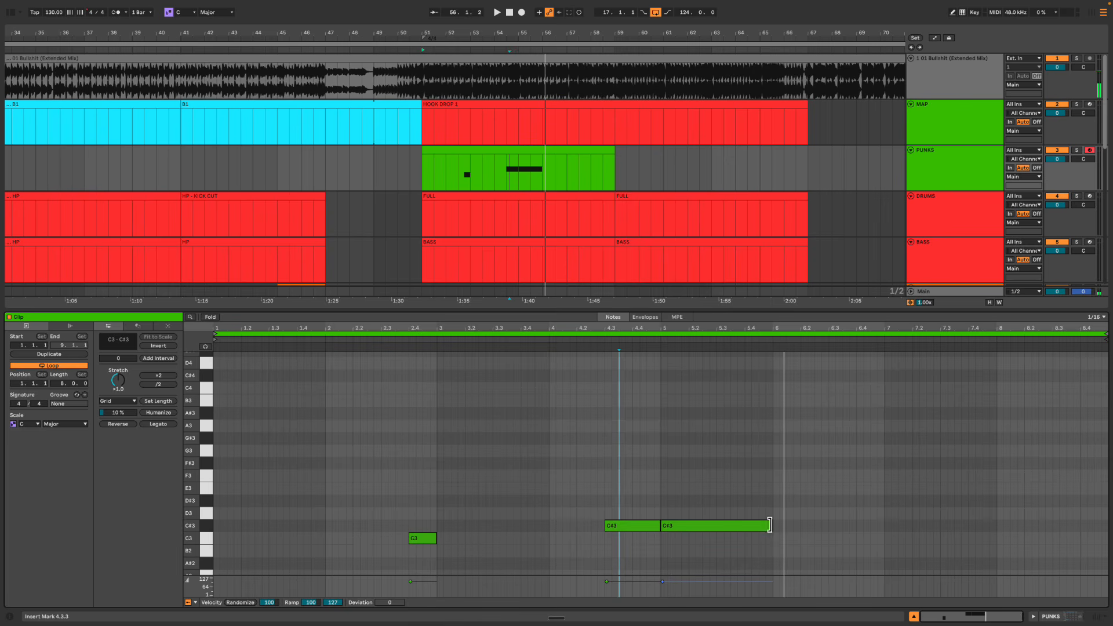
drag(769, 524, 744, 524)
Examine the marked accents, highlighting the C3 note at 2.4, the C#3 pair from 4.3 and the empty space after them
drag(386, 514, 462, 558)
drag(585, 478, 809, 565)
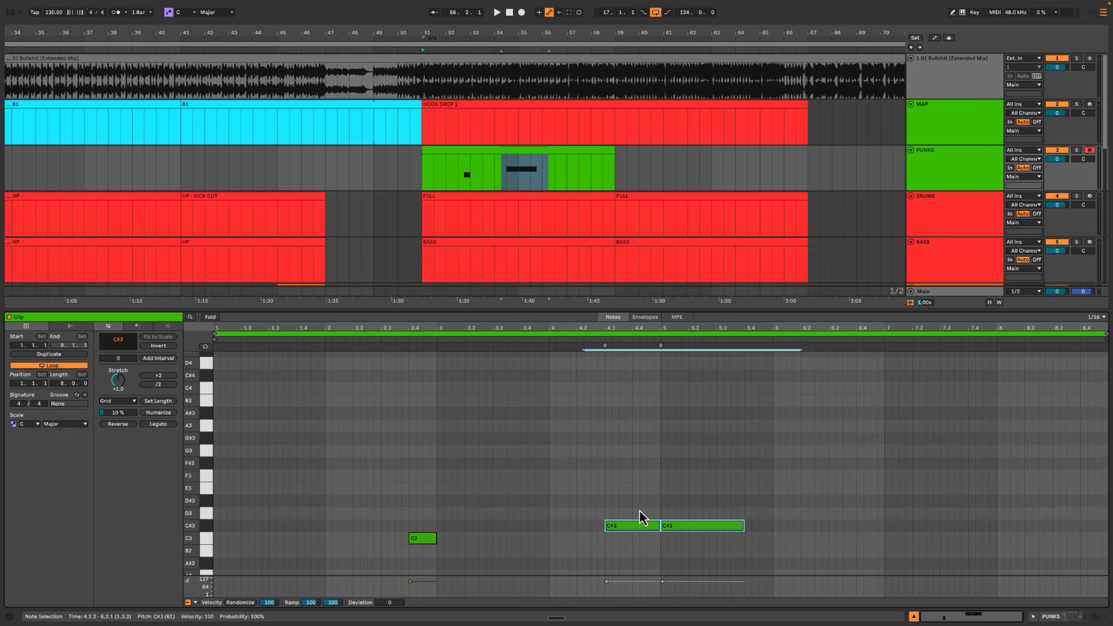
drag(567, 486, 864, 588)
click(586, 449)
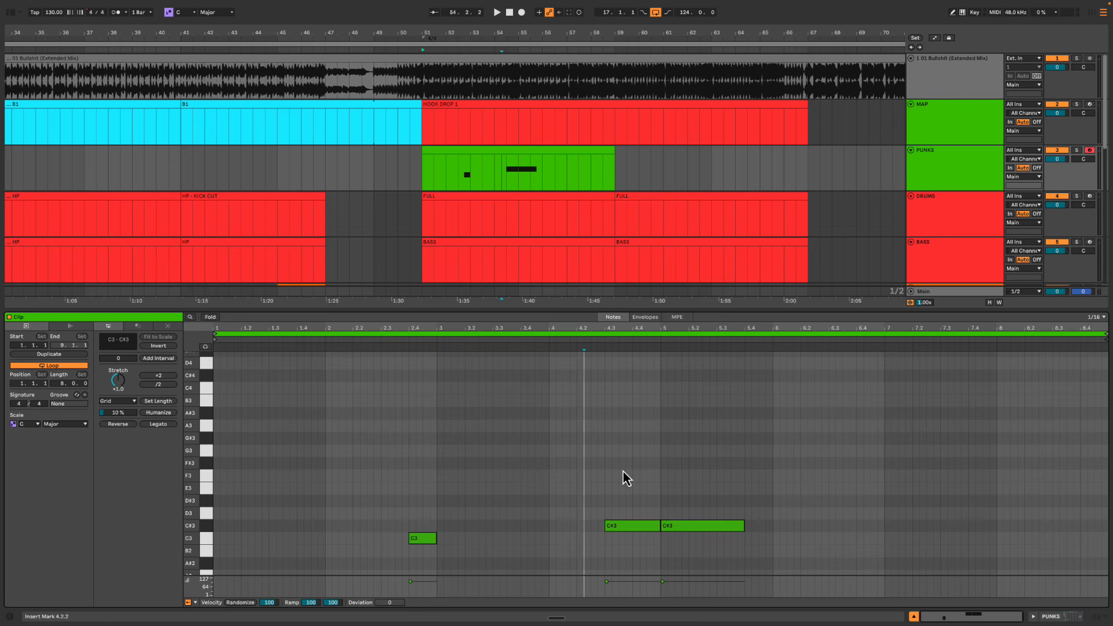
drag(600, 464, 814, 581)
drag(381, 511, 480, 500)
click(470, 505)
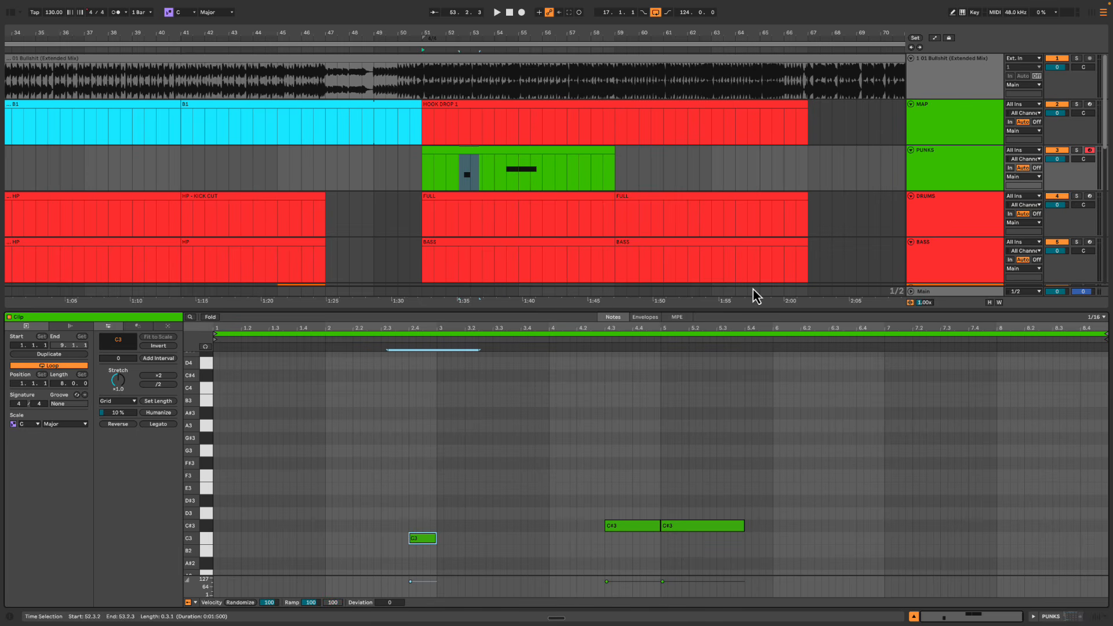
click(752, 442)
drag(863, 486, 906, 522)
click(624, 401)
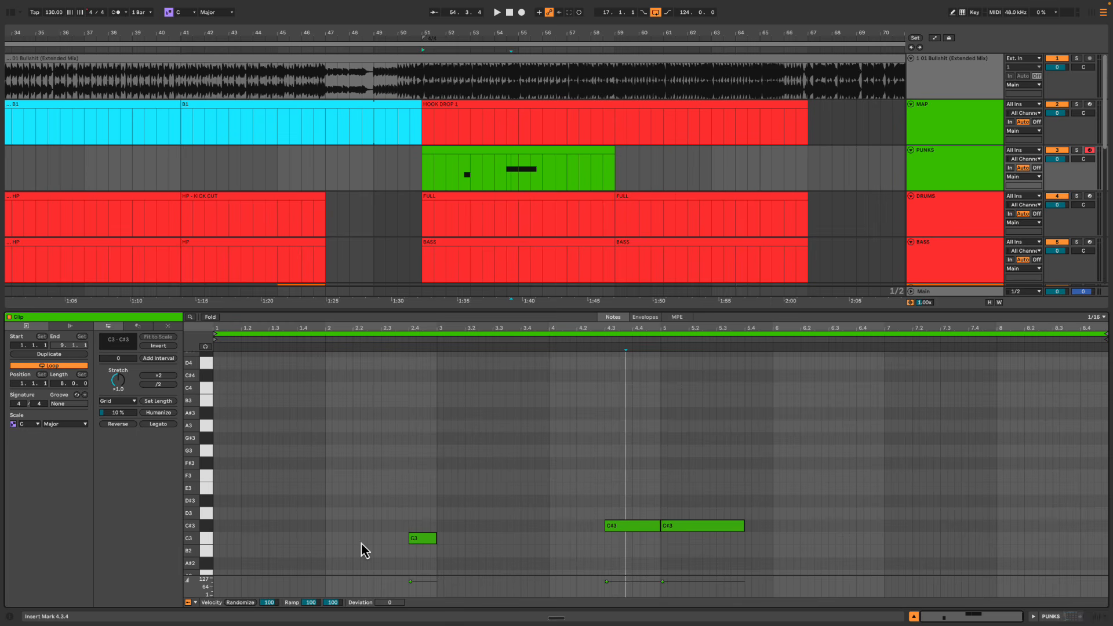
Compare the short C3 accent at 2.4 with the longer C#3 pair, highlighting the gaps between and after them
drag(385, 515, 465, 573)
drag(217, 486, 435, 551)
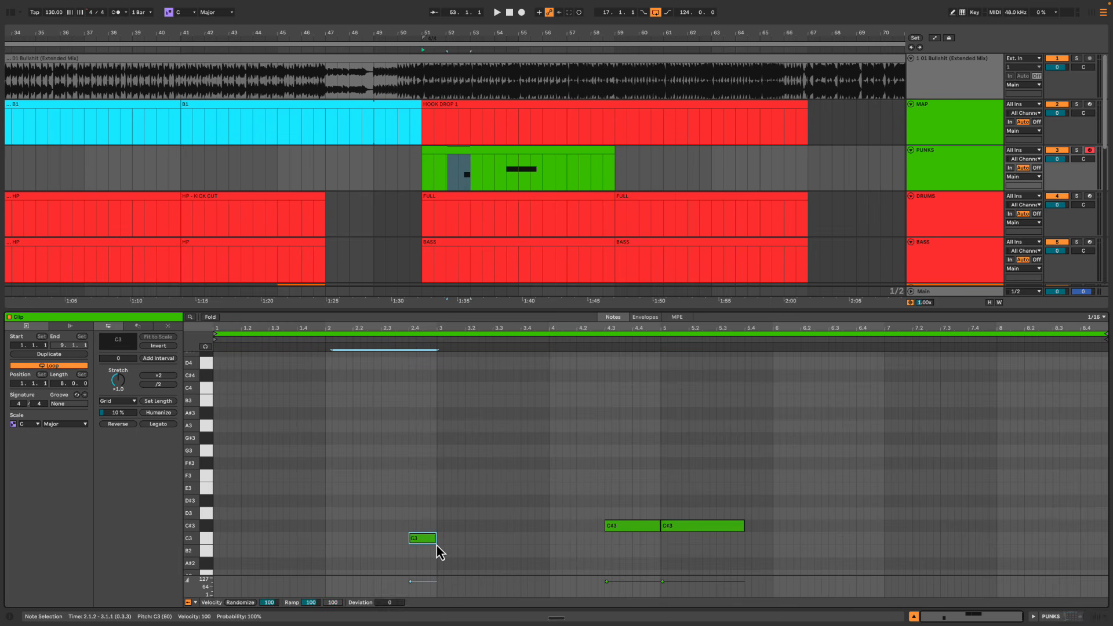
drag(444, 510, 409, 572)
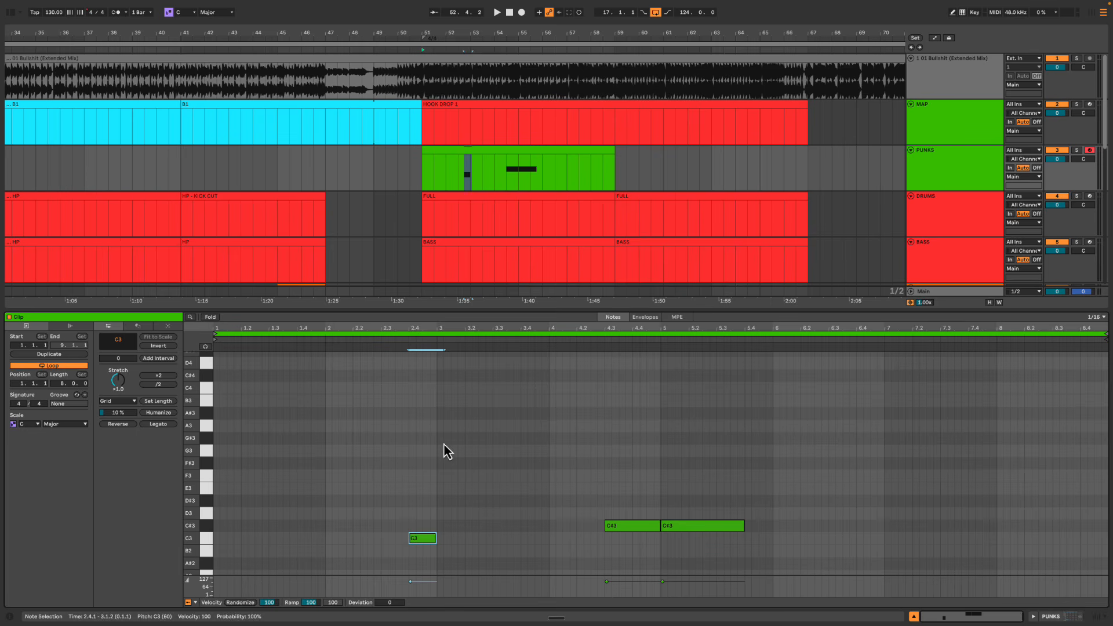
drag(440, 438, 549, 538)
drag(556, 433, 650, 545)
mouse_move(757, 506)
mouse_down()
mouse_move(502, 515)
mouse_move(724, 540)
mouse_move(596, 536)
mouse_up()
click(601, 473)
drag(561, 468, 749, 560)
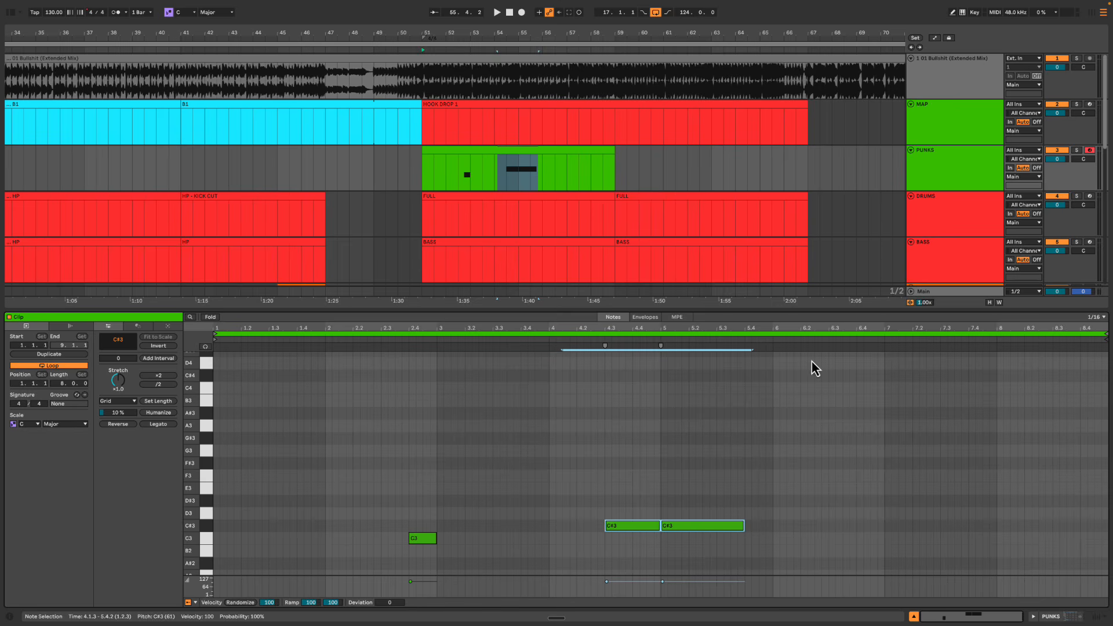
drag(849, 457, 1106, 545)
Play the reference from bar 6 of the clip and add a one-beat C3 note at 6.4
click(778, 377)
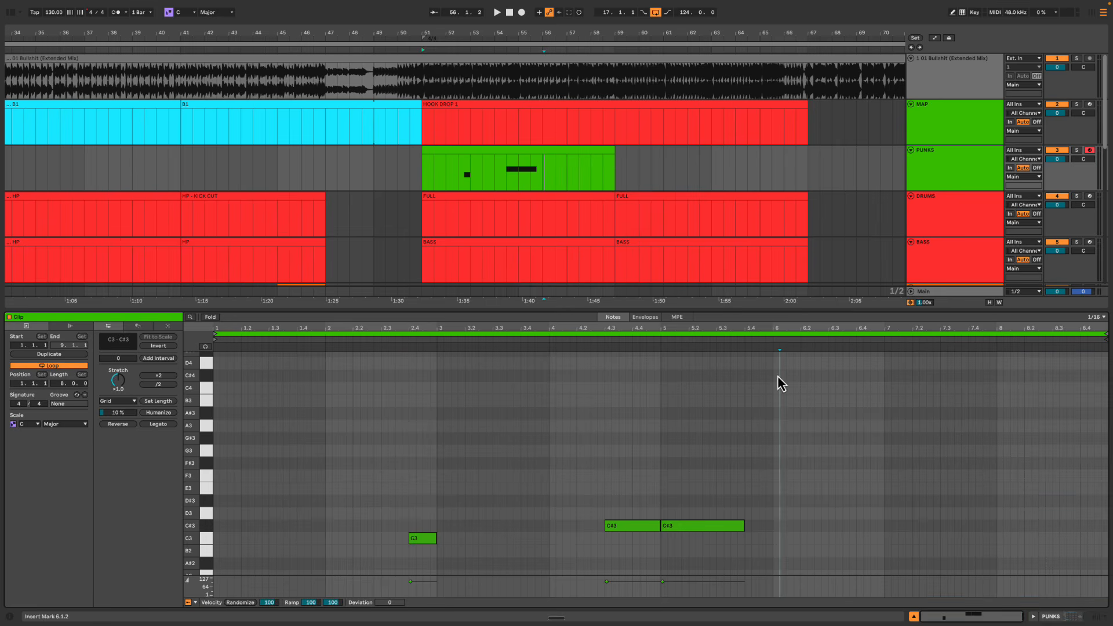
key(space)
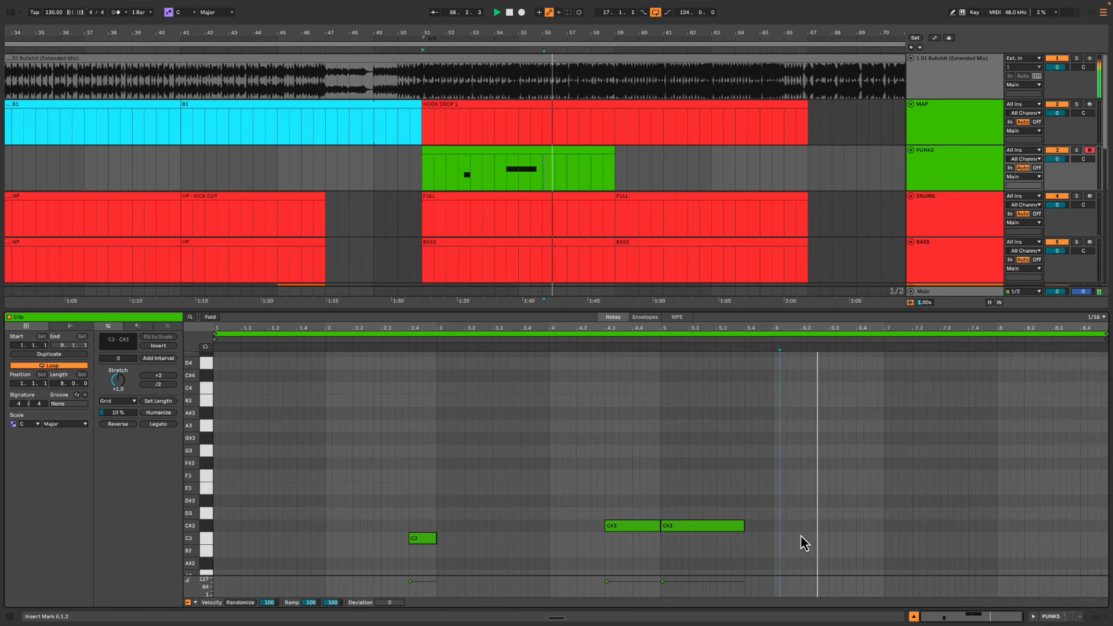
key(space)
double_click(860, 539)
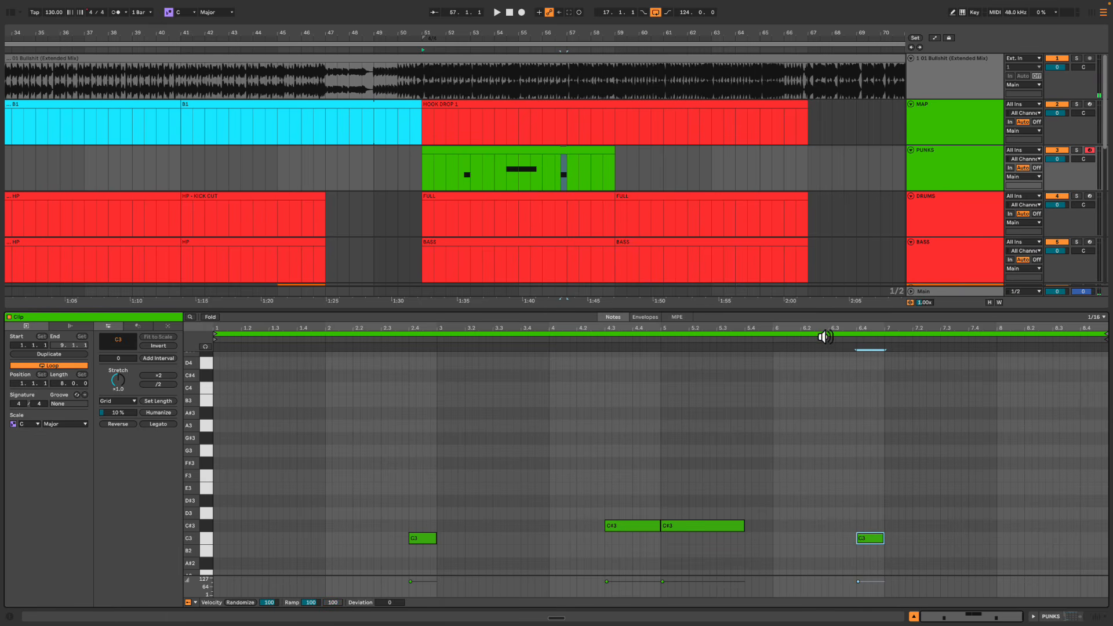
Play the reference from around 6.3, add a D3 note at 7.1 and extend it to the clip's end at 9.1
click(825, 340)
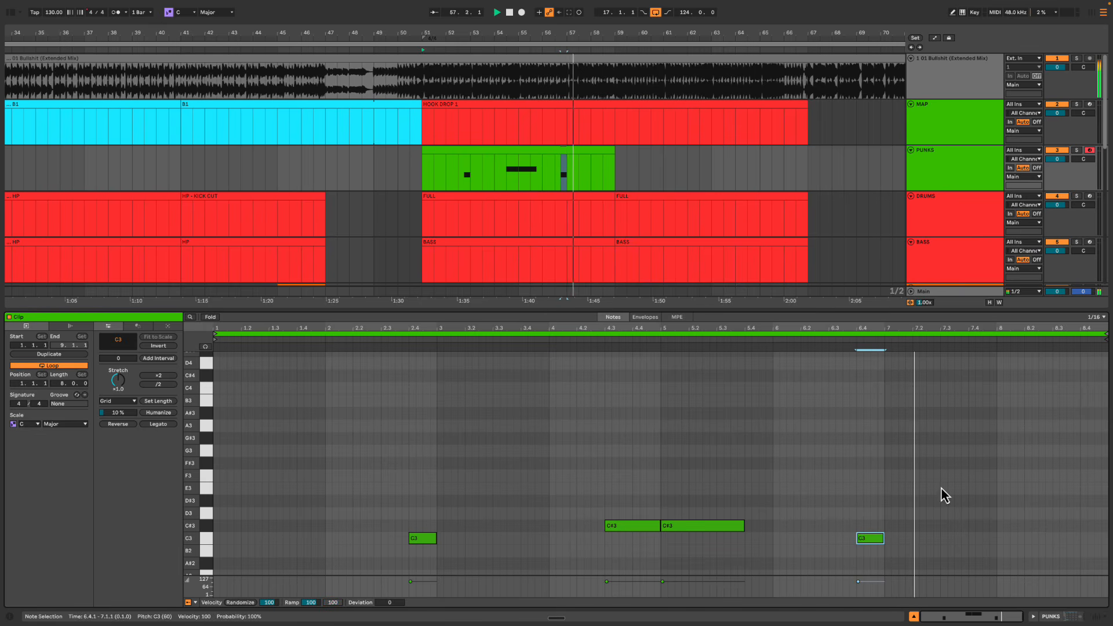
double_click(888, 501)
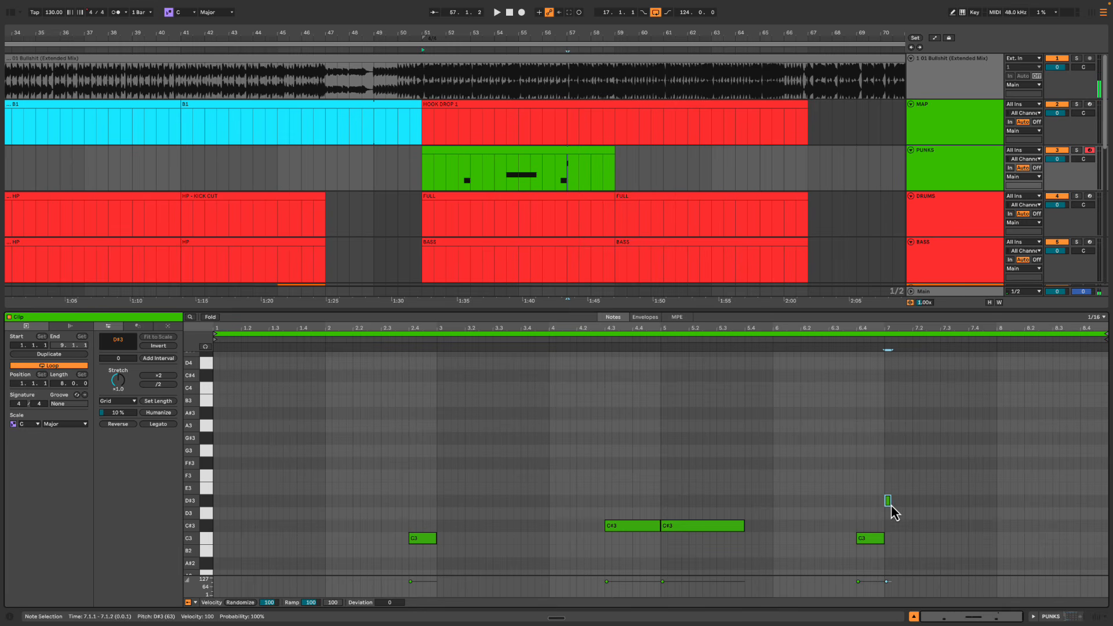
key(Down)
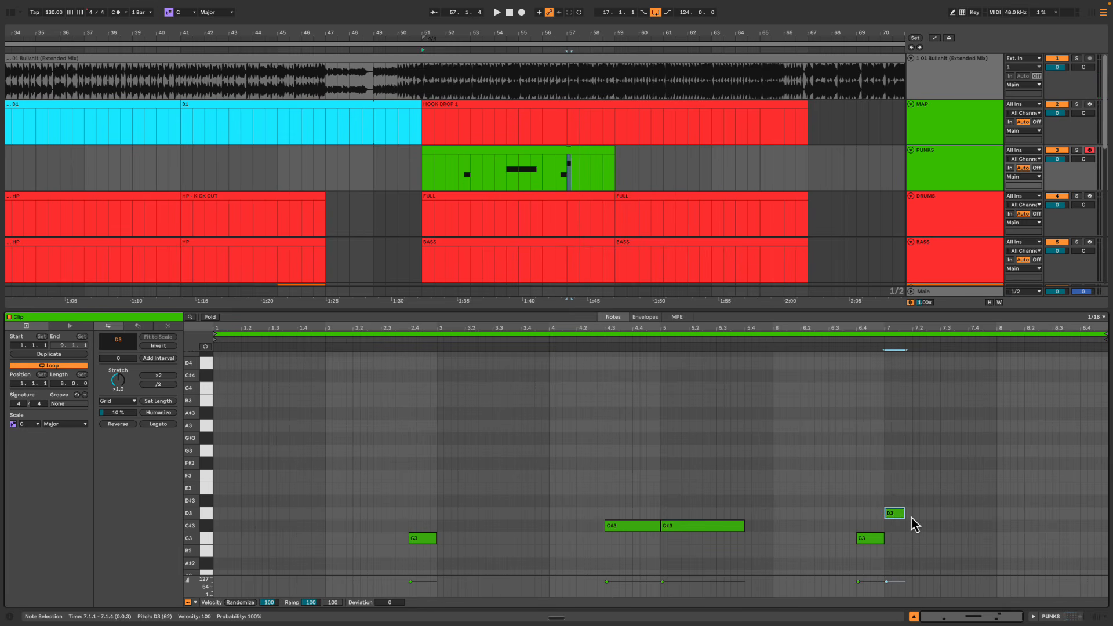
key(shift+Right)
key(shift+Right)
key(shift+Right)
key(shift+Right)
key(shift+Right)
key(shift+Right)
key(shift+Right)
key(shift+Right)
key(shift+Right)
key(shift+Right)
key(shift+Right)
key(shift+Right)
key(shift+Right)
key(shift+Right)
key(shift+Right)
key(shift+Right)
key(shift+Right)
key(shift+Right)
key(shift+Right)
key(shift+Right)
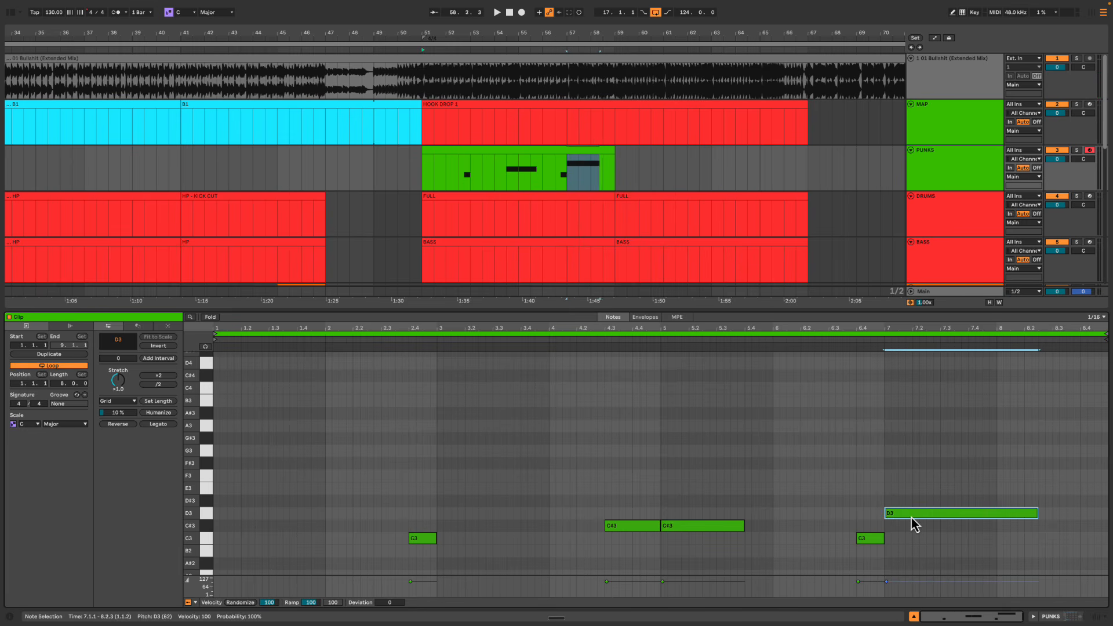
key(shift+Right)
key(shift+Right)
key(shift+Right)
key(shift+Right)
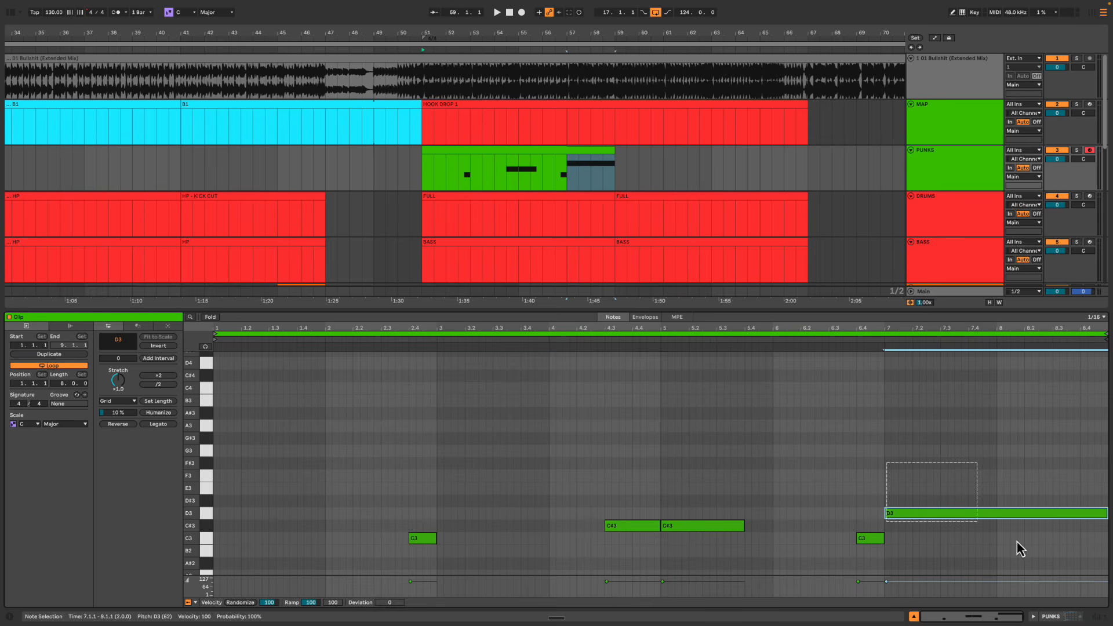
Examine the punctuation pattern, highlighting all notes from bar 2 to the clip's end and the C#3 pair from 4.3
click(997, 444)
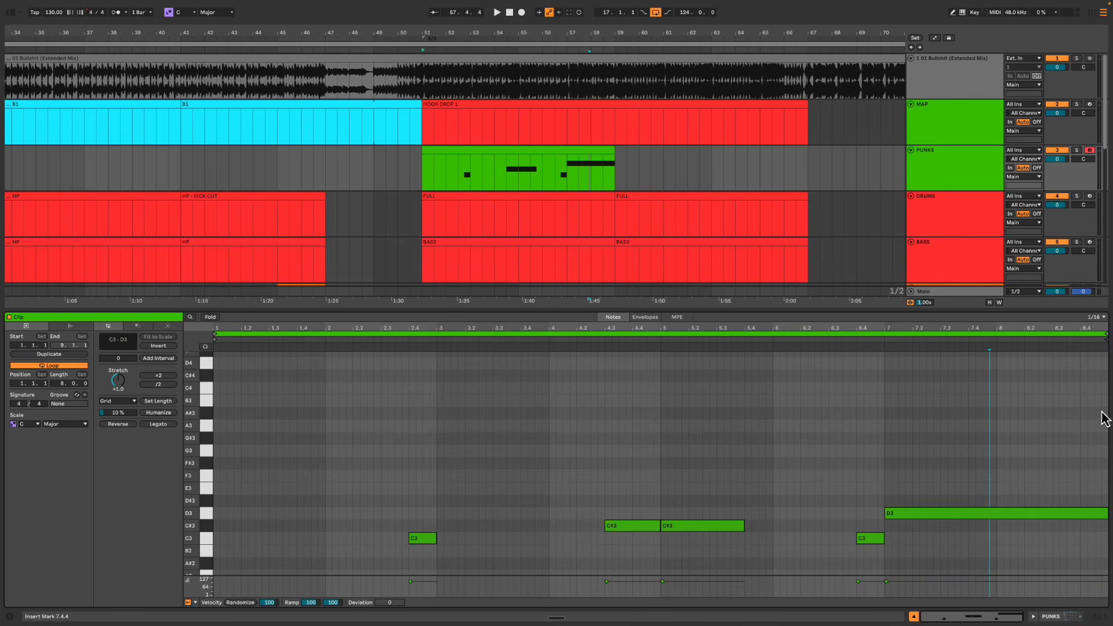
click(998, 418)
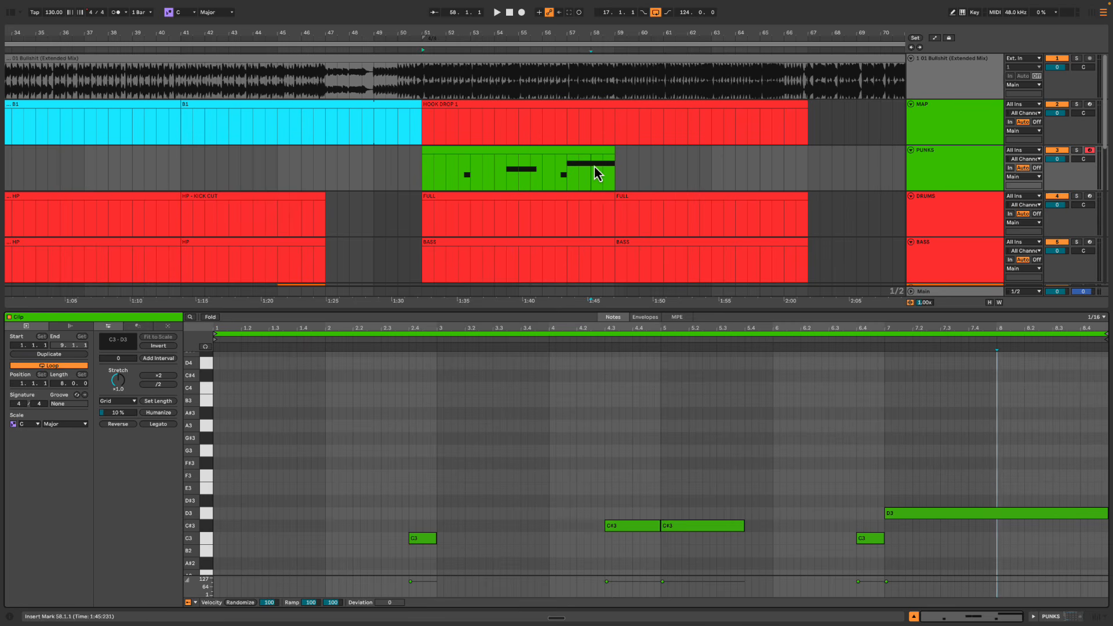
drag(1010, 459, 1050, 547)
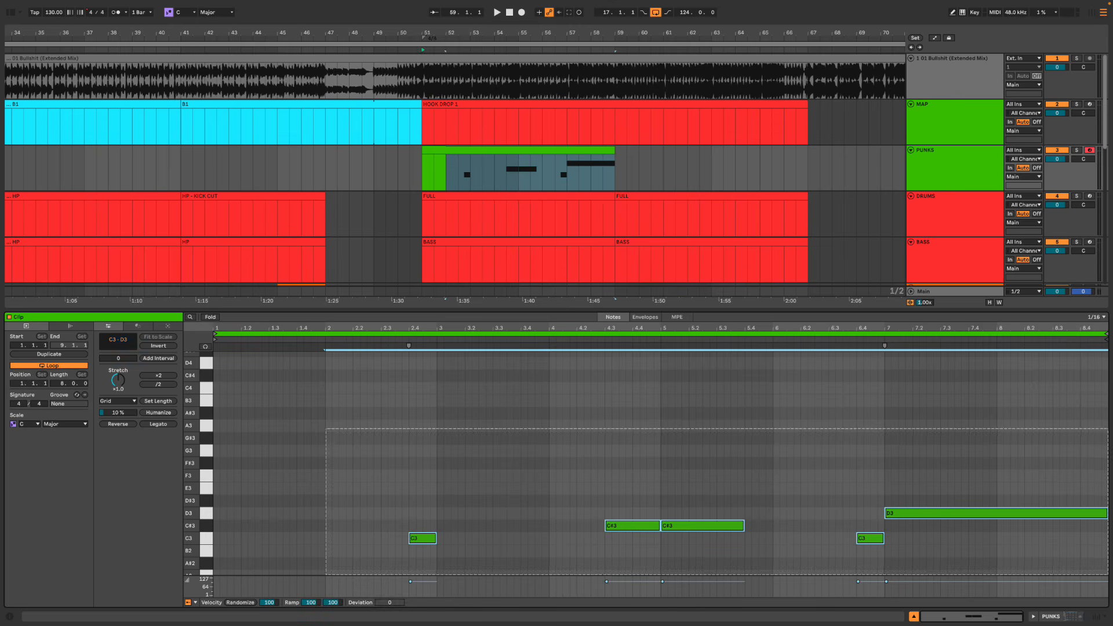
click(860, 477)
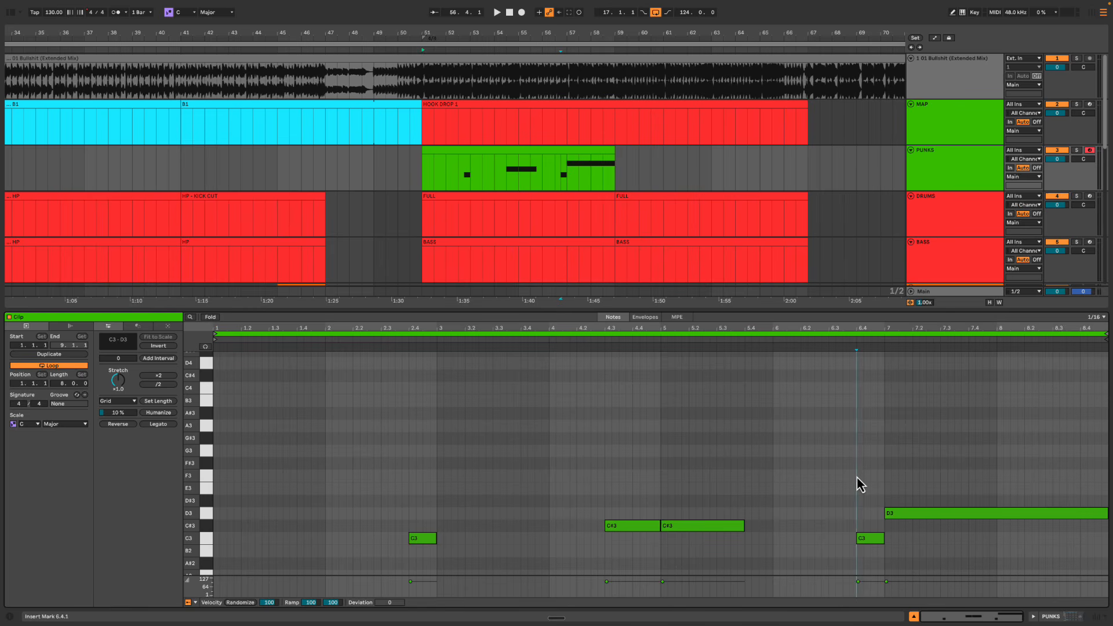
click(849, 483)
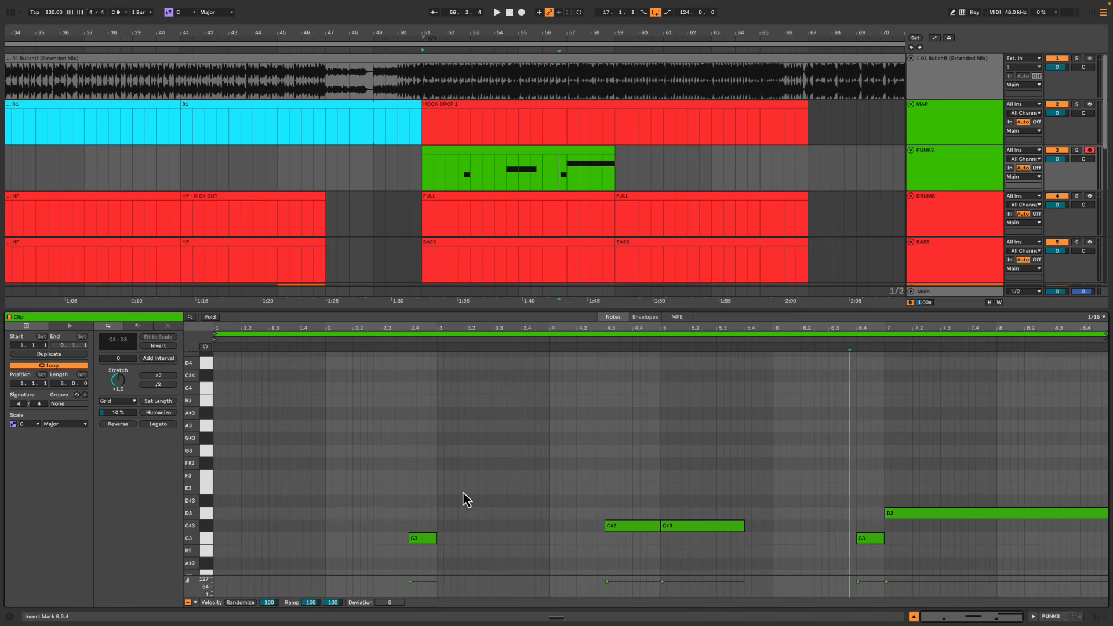
drag(603, 462, 666, 528)
Play the reference from 54.3 and 57 to check the accents, highlight bars 57 to 59, and show the whole PUNKS clip again
click(505, 177)
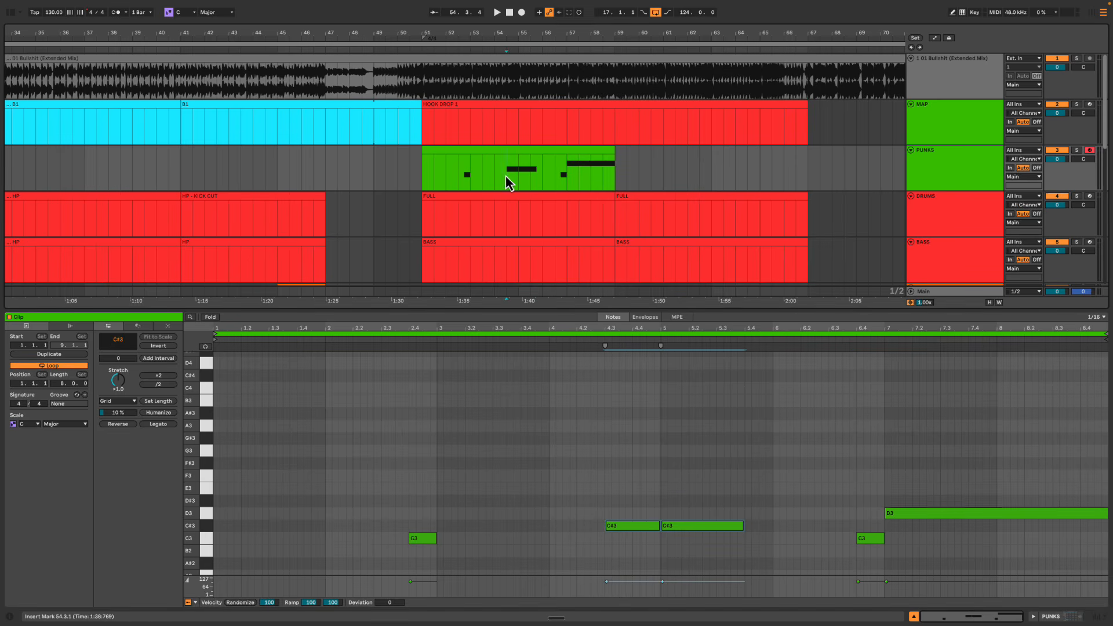
key(space)
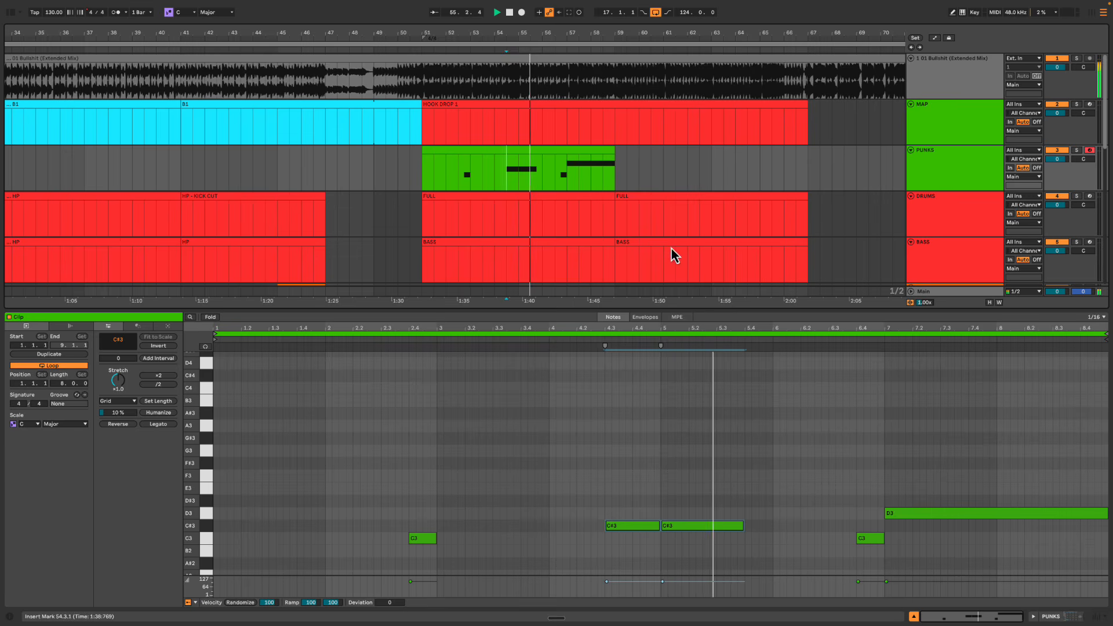
click(566, 177)
key(space)
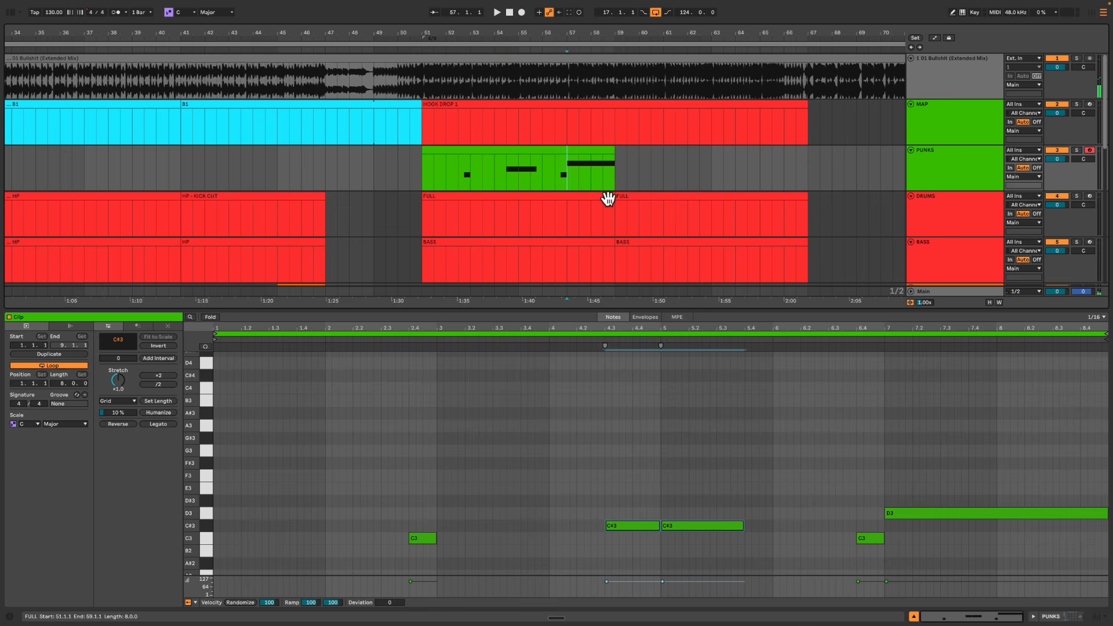
drag(574, 168, 615, 171)
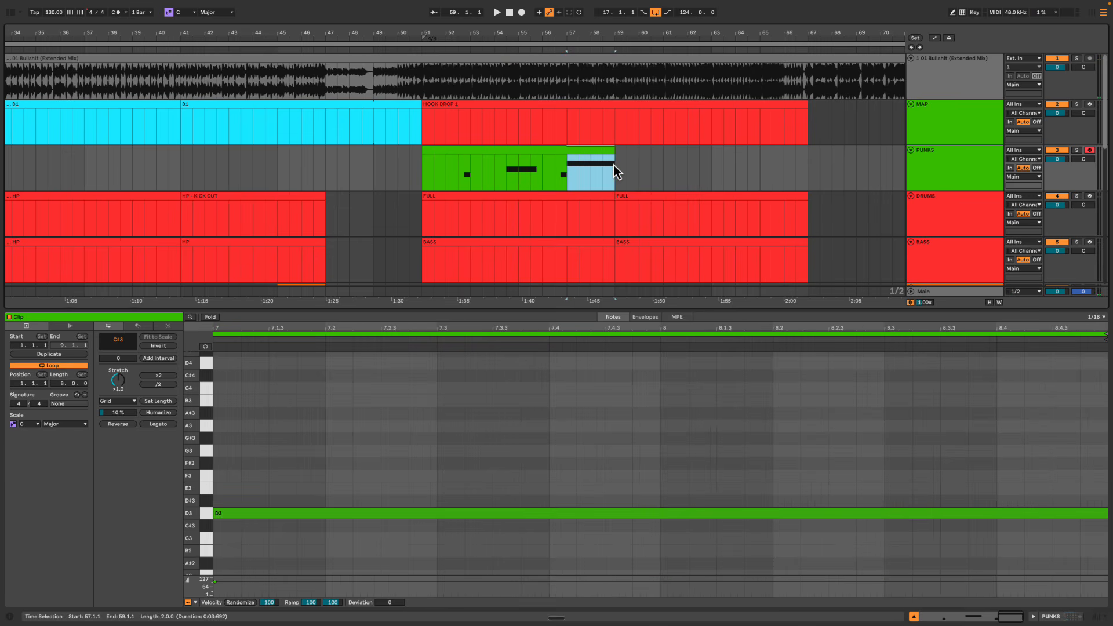
click(568, 174)
key(space)
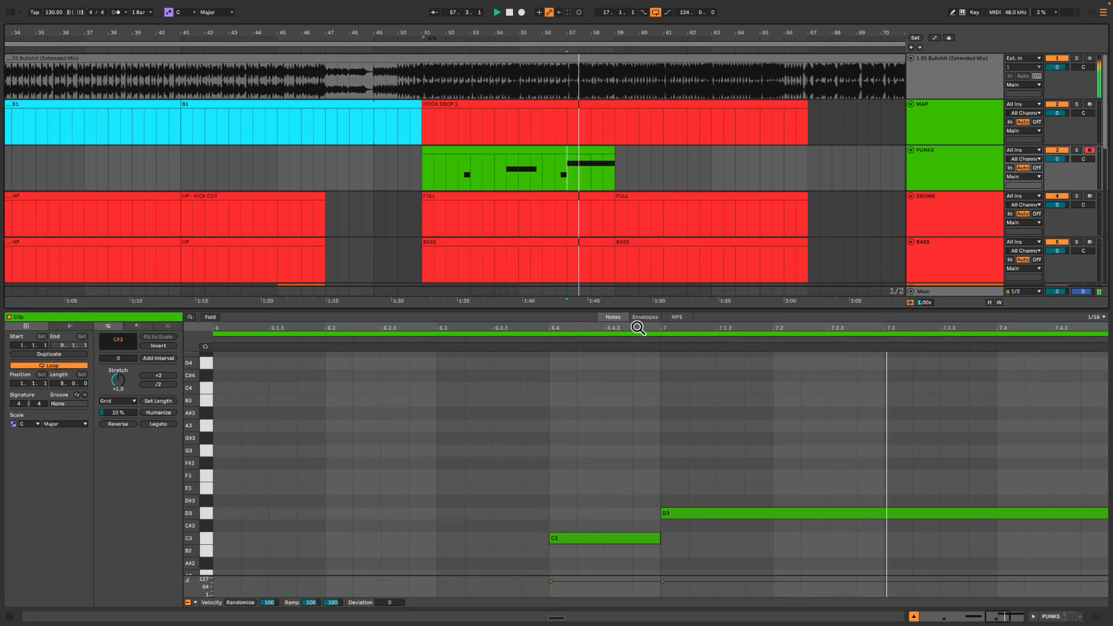
drag(637, 328, 638, 322)
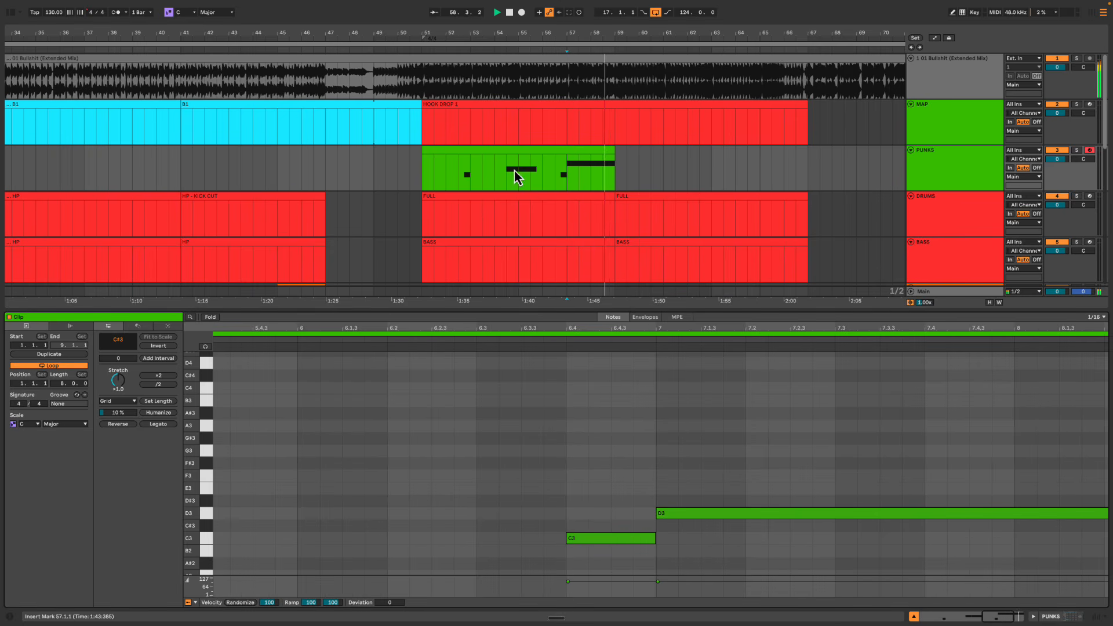
drag(591, 177, 614, 178)
key(space)
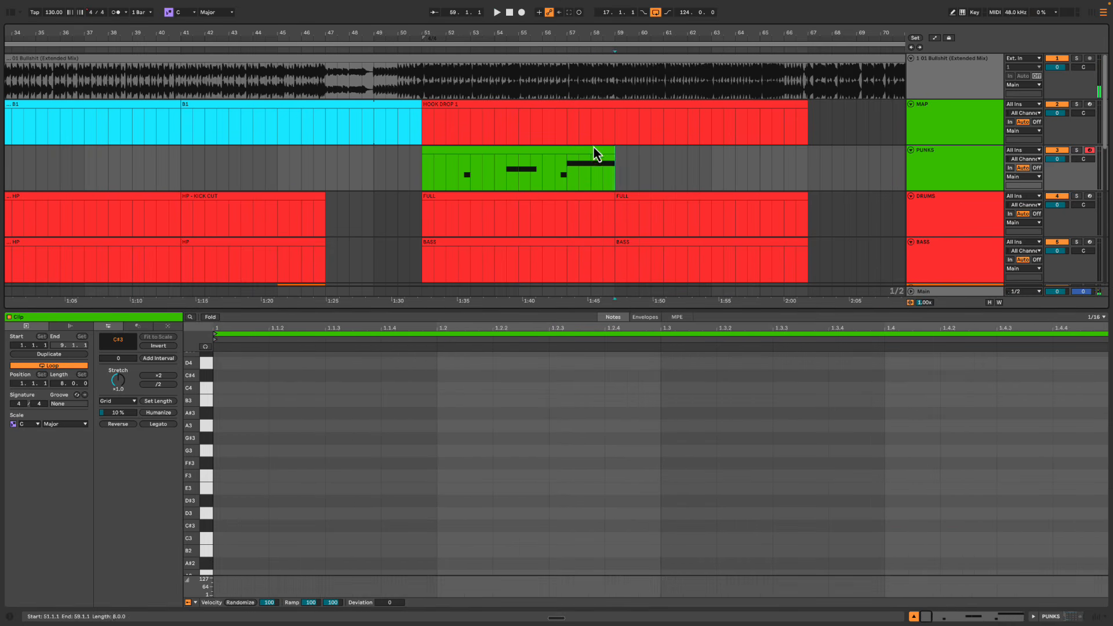
double_click(593, 157)
double_click(1001, 528)
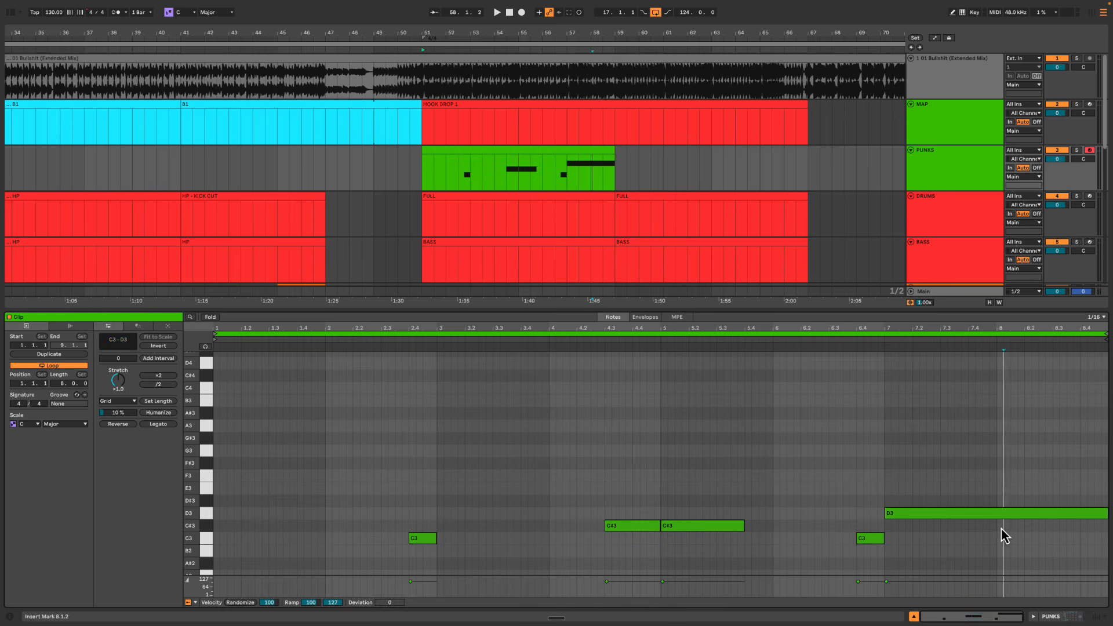
Add a one-bar C#3 note from 8.1 to the PUNKS clip's end at 9.1
drag(1002, 527, 1106, 528)
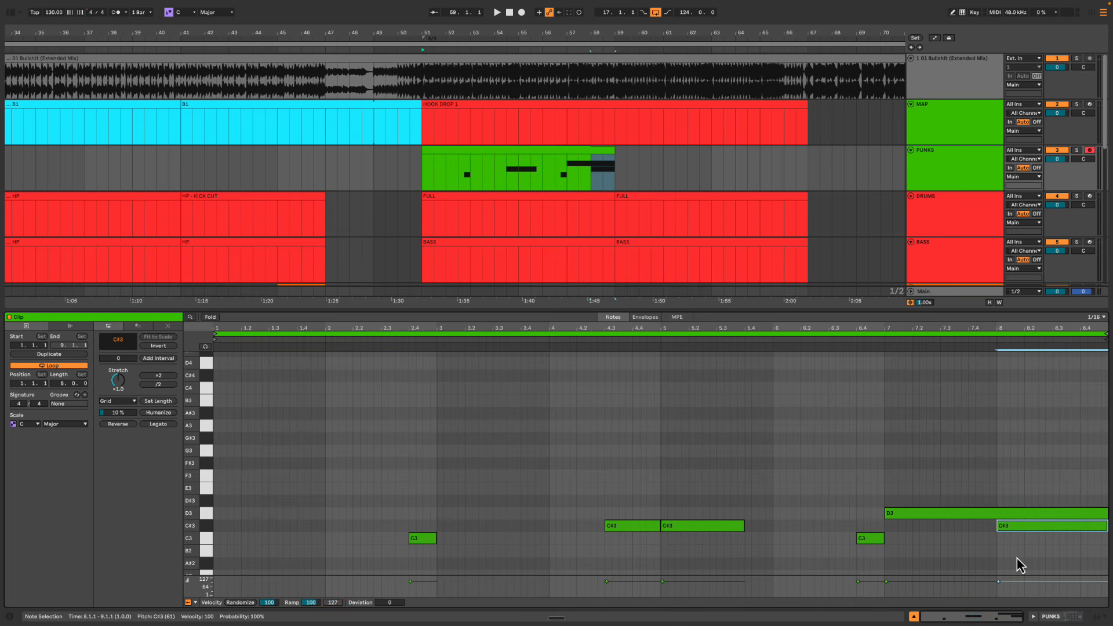
drag(1014, 555, 1058, 530)
click(975, 460)
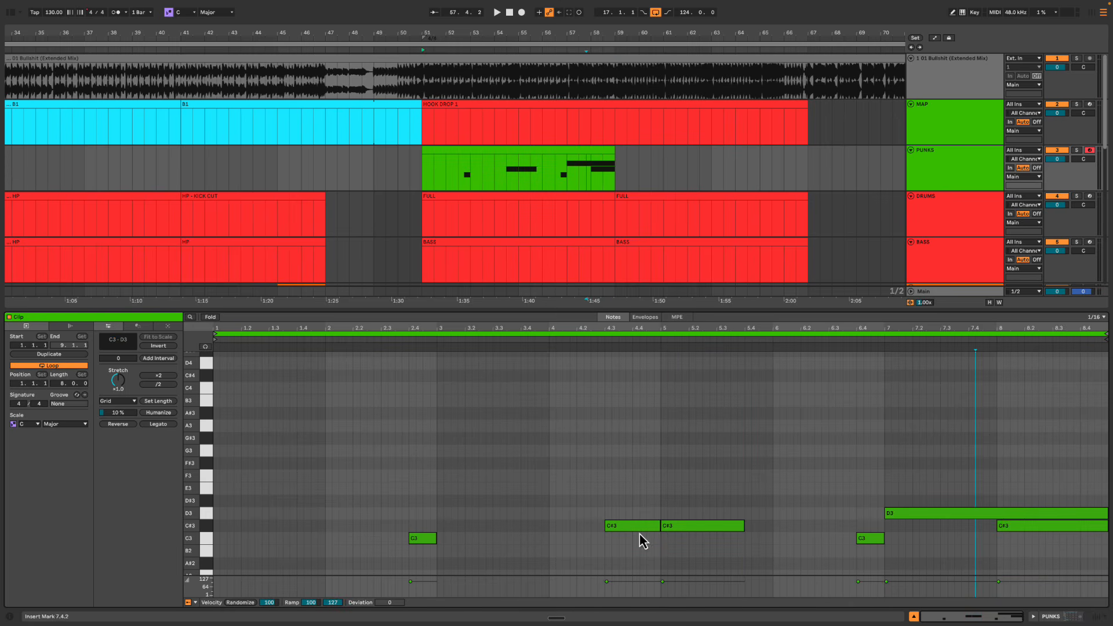
Play the reference from 54.3 and 58.1 to compare the C#3 accents, and hide the note editor
click(508, 179)
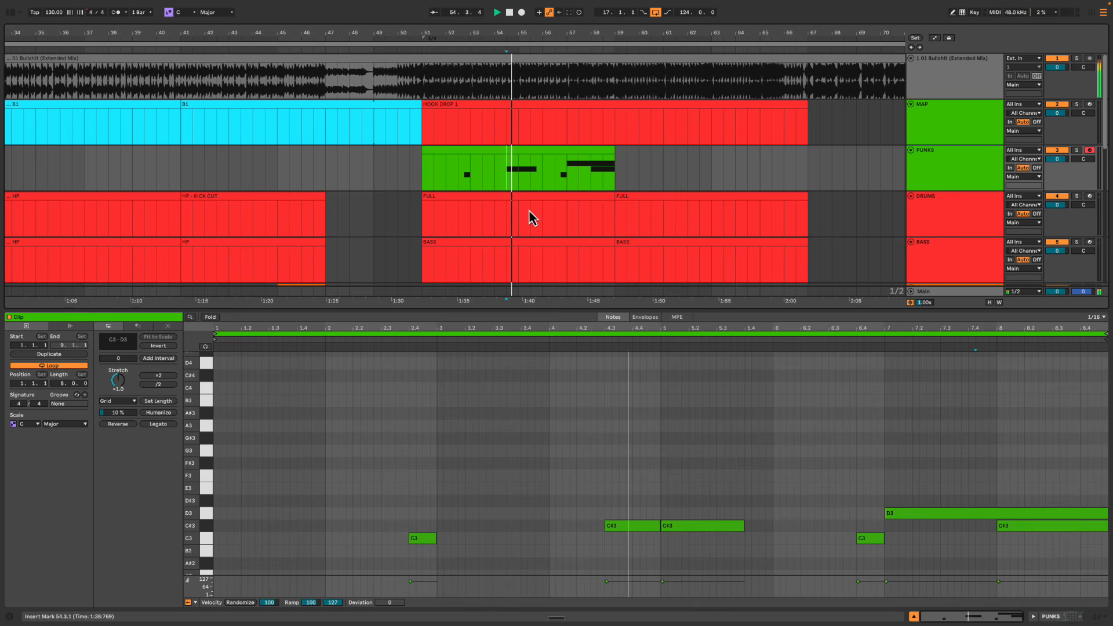
drag(590, 475, 675, 545)
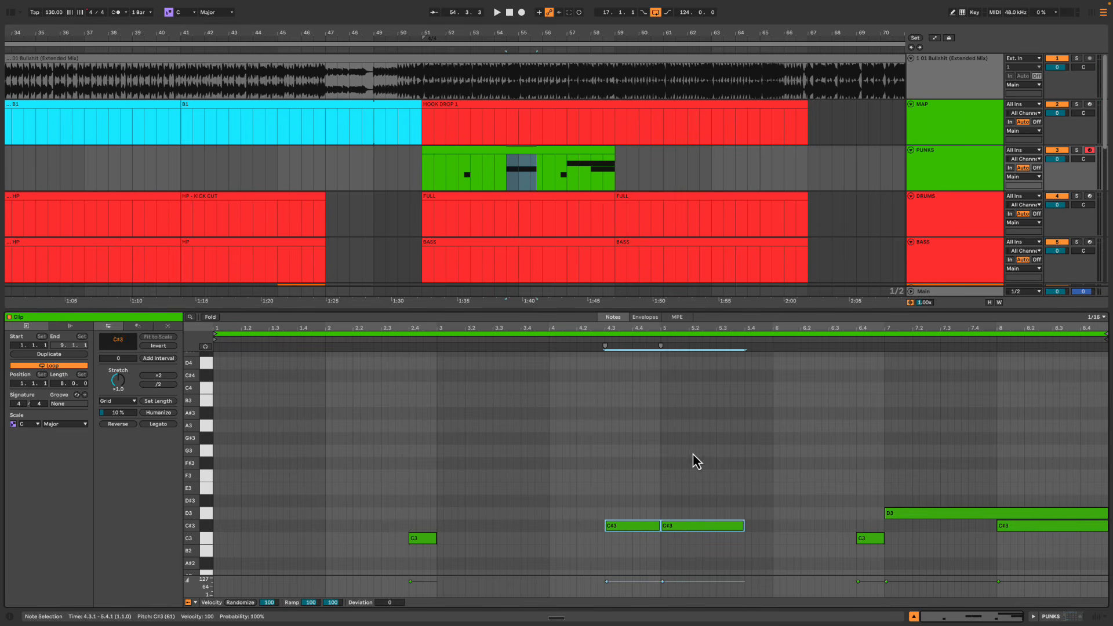
click(985, 436)
click(593, 180)
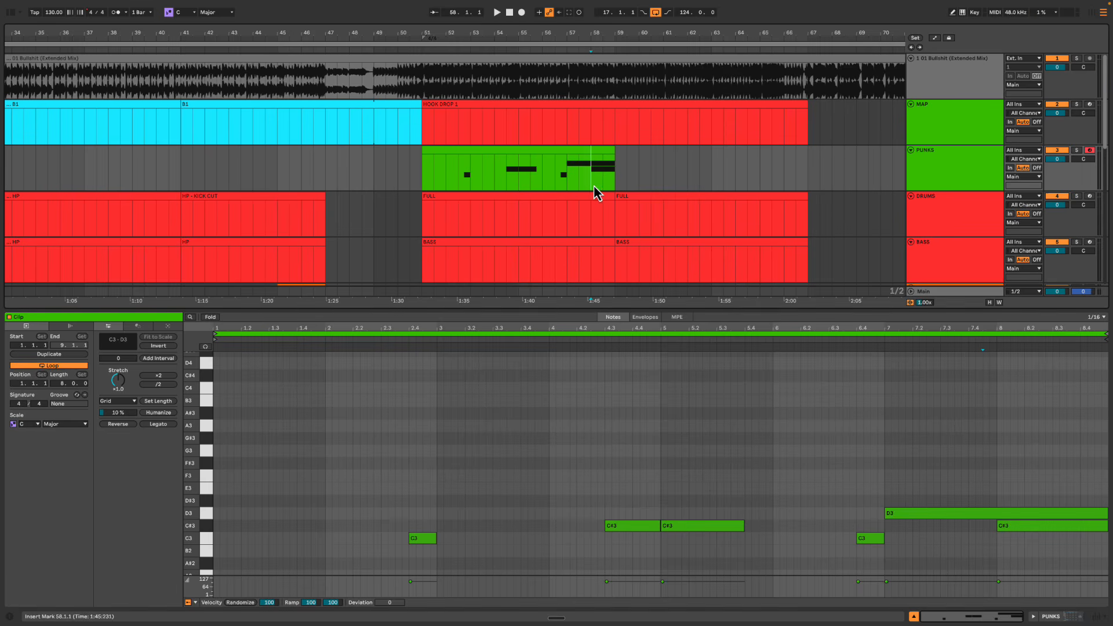
key(space)
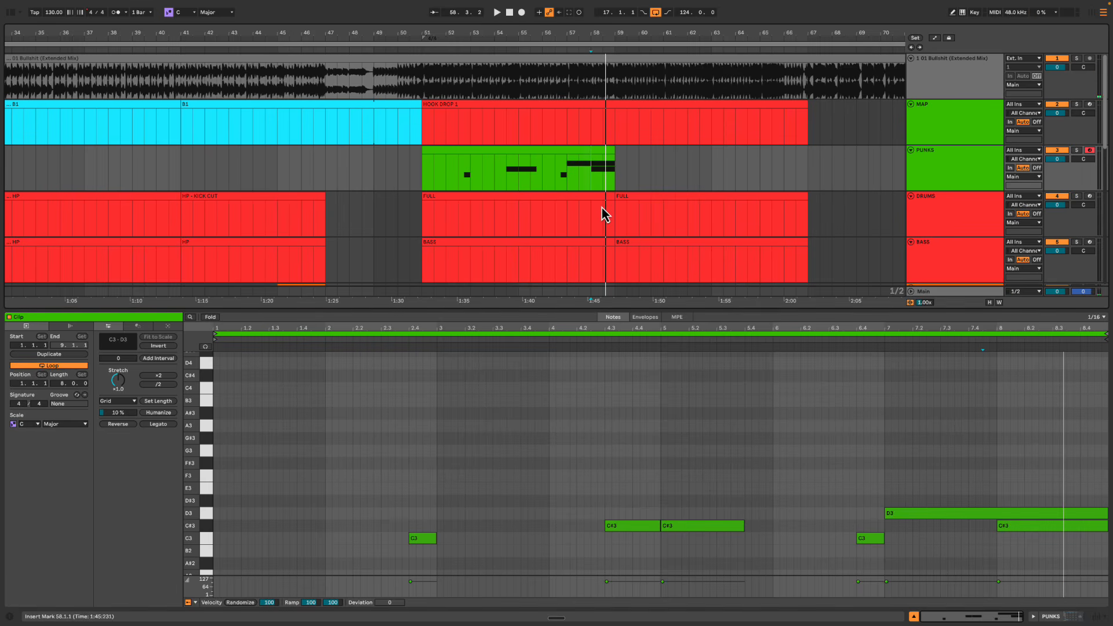
key(space)
click(557, 155)
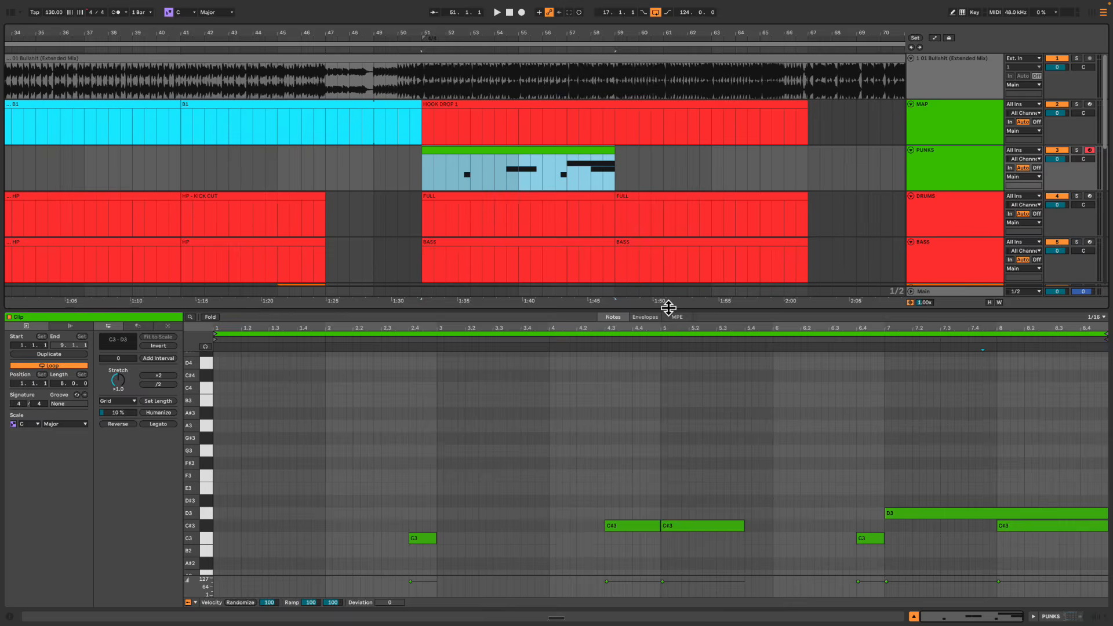
key(super+alt+l)
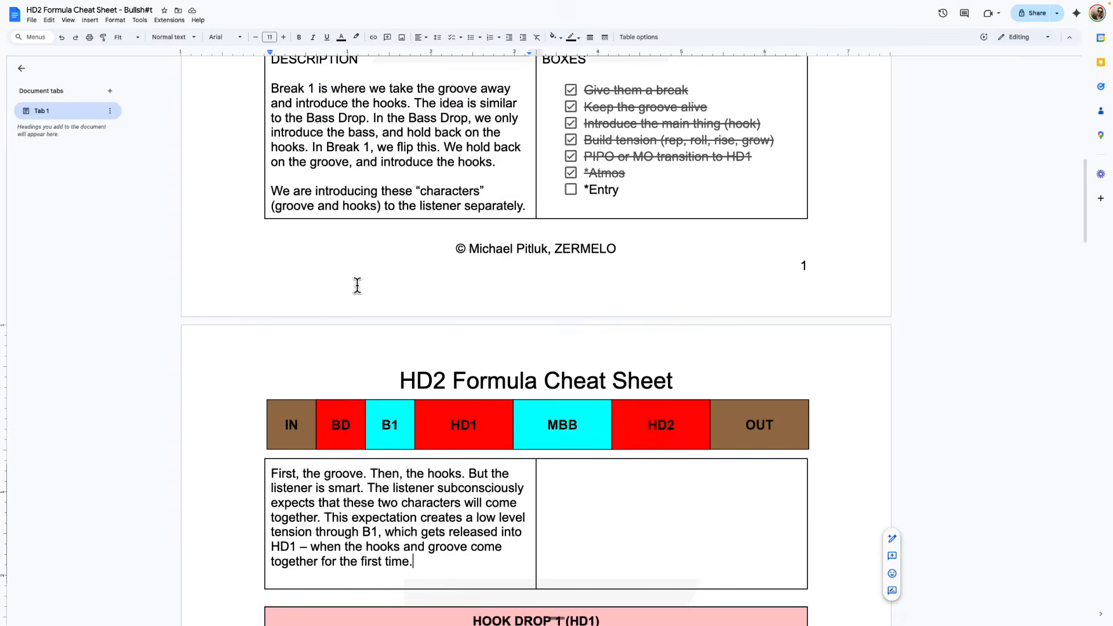
Switch to the HD2 Formula Cheat Sheet document and read the Hook Drop 1 description and the sections below it
scroll(466, 392, down, 5)
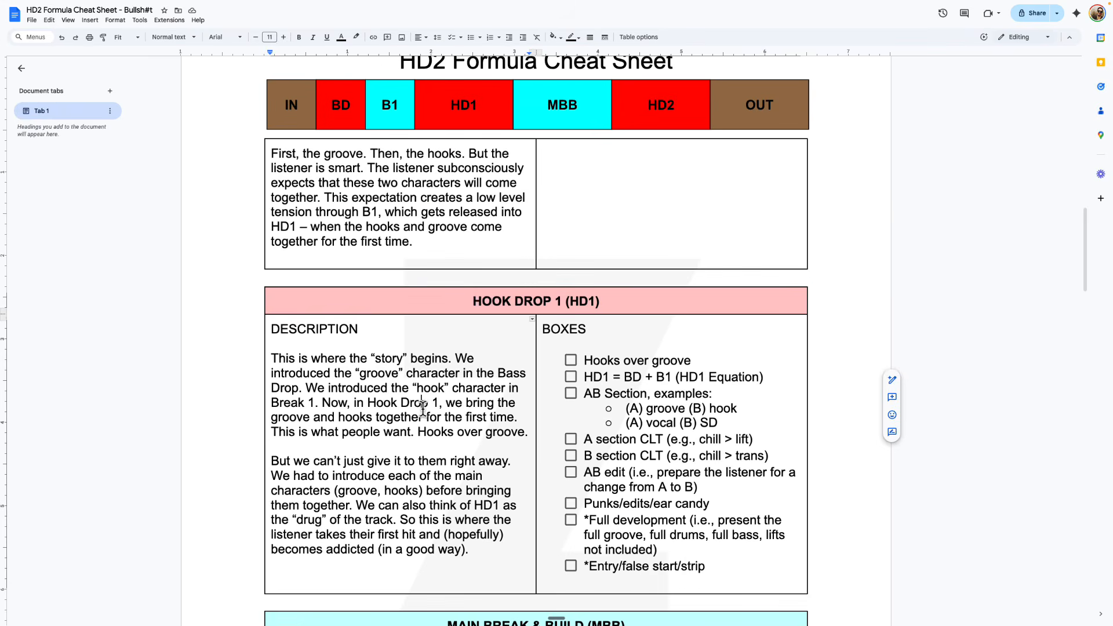
scroll(376, 380, down, 1)
click(331, 345)
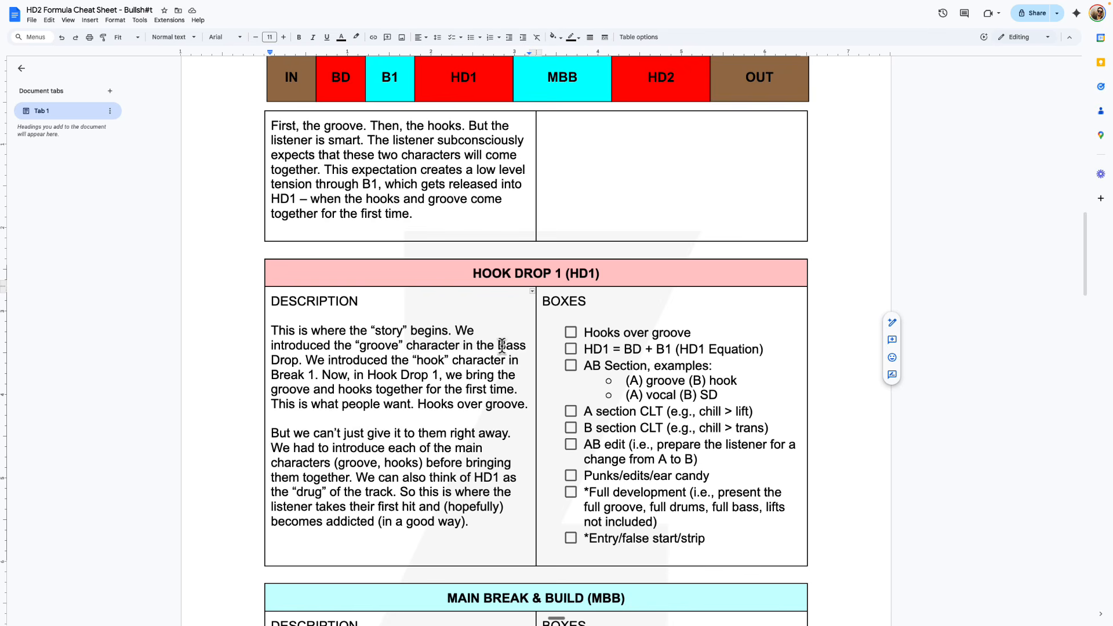
click(336, 362)
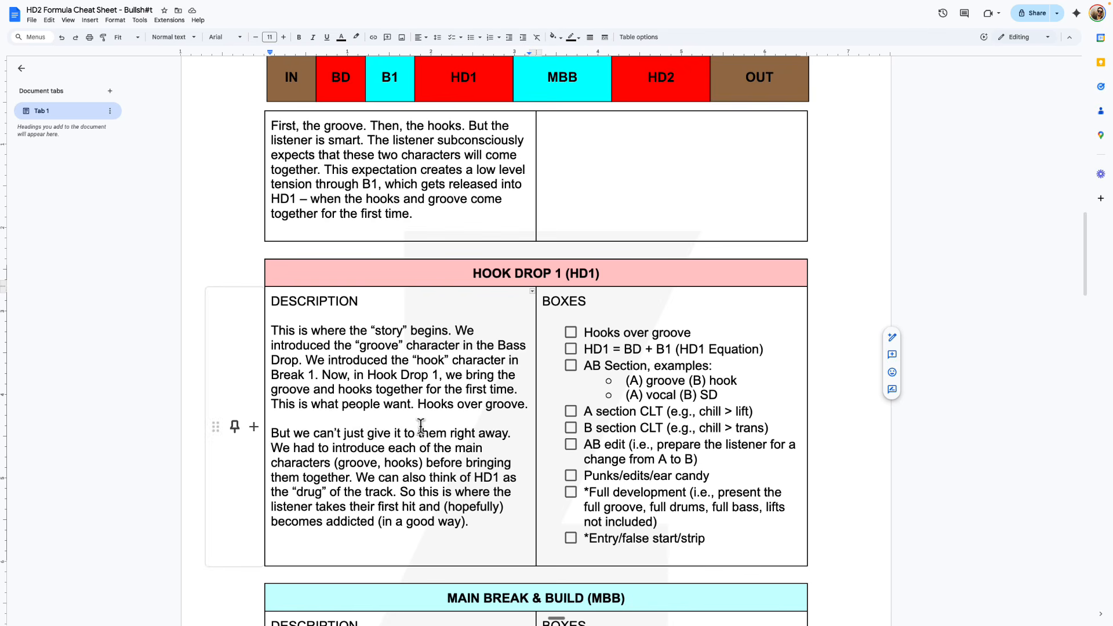
scroll(421, 426, down, 2)
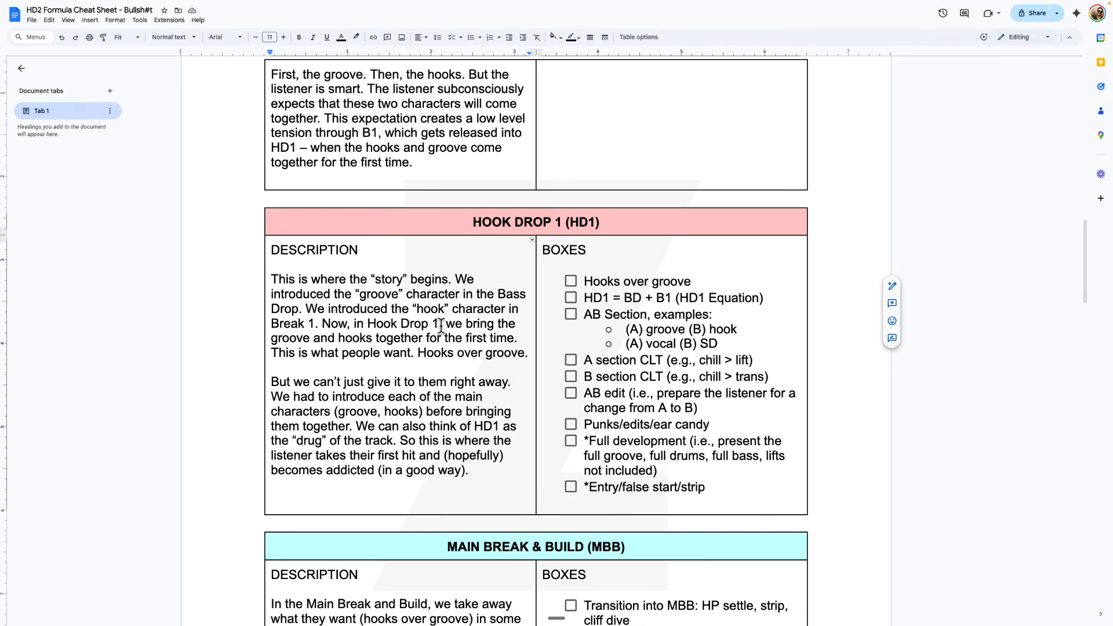
drag(288, 338, 410, 345)
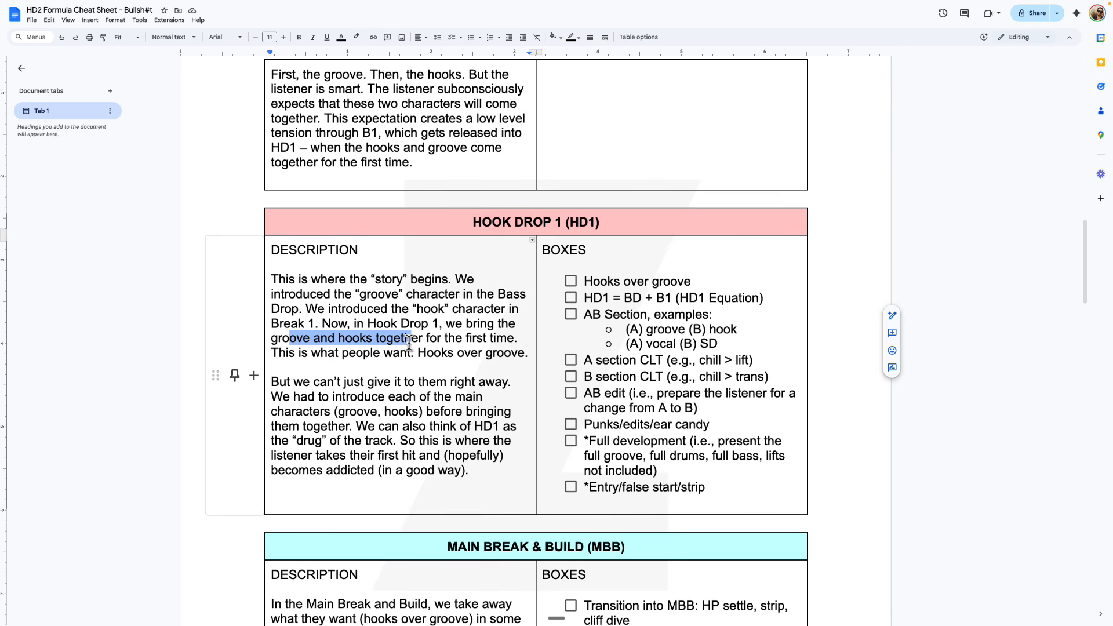
click(703, 279)
scroll(318, 303, down, 15)
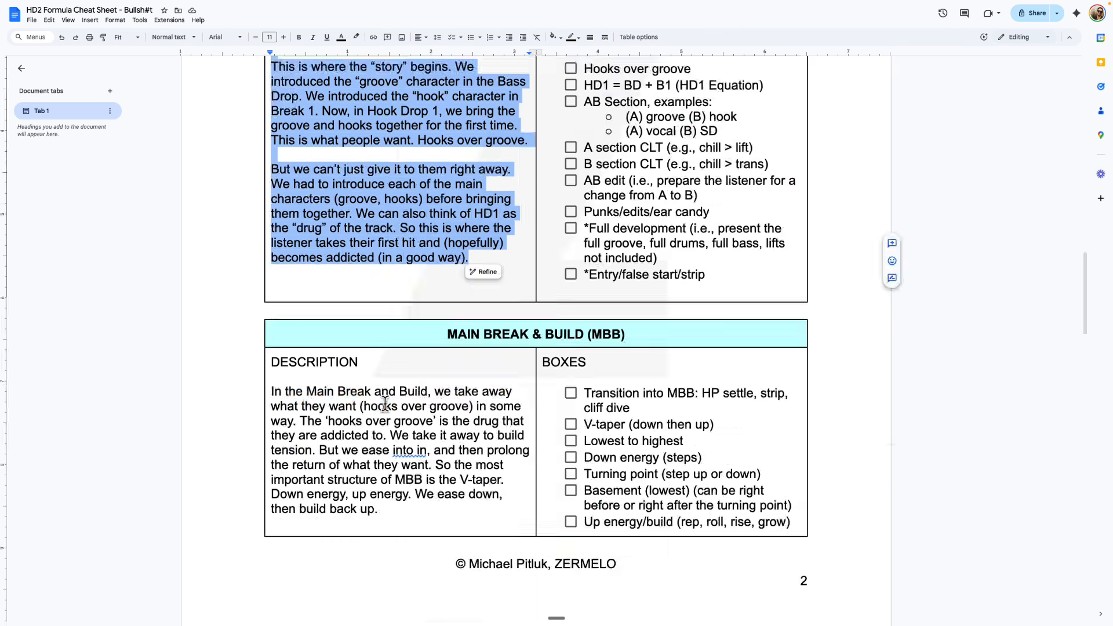
scroll(382, 403, up, 12)
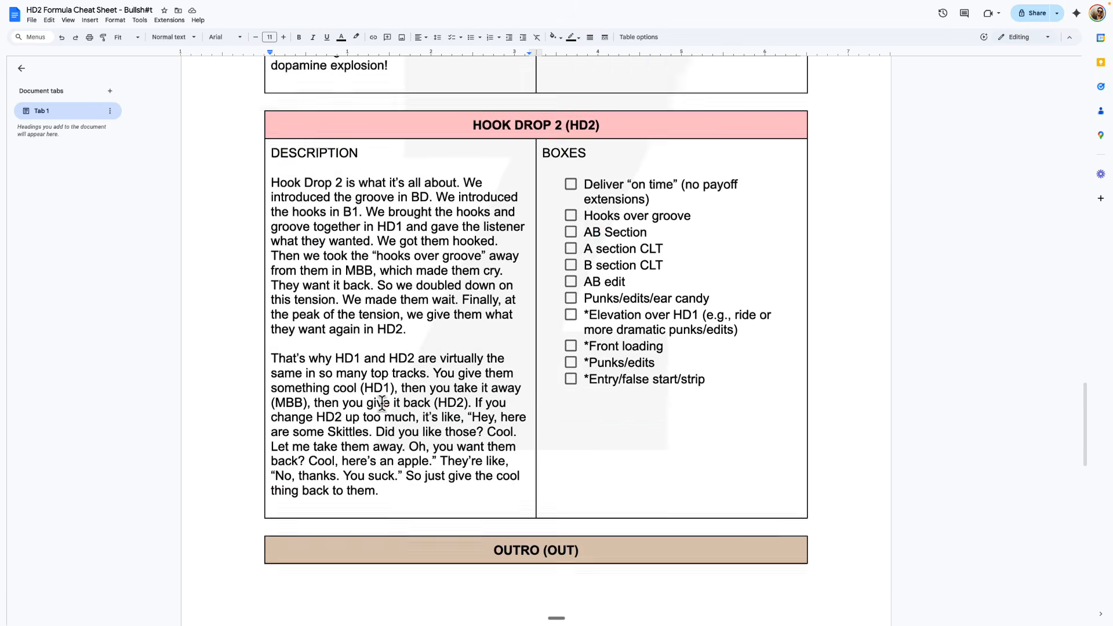
scroll(382, 403, up, 2)
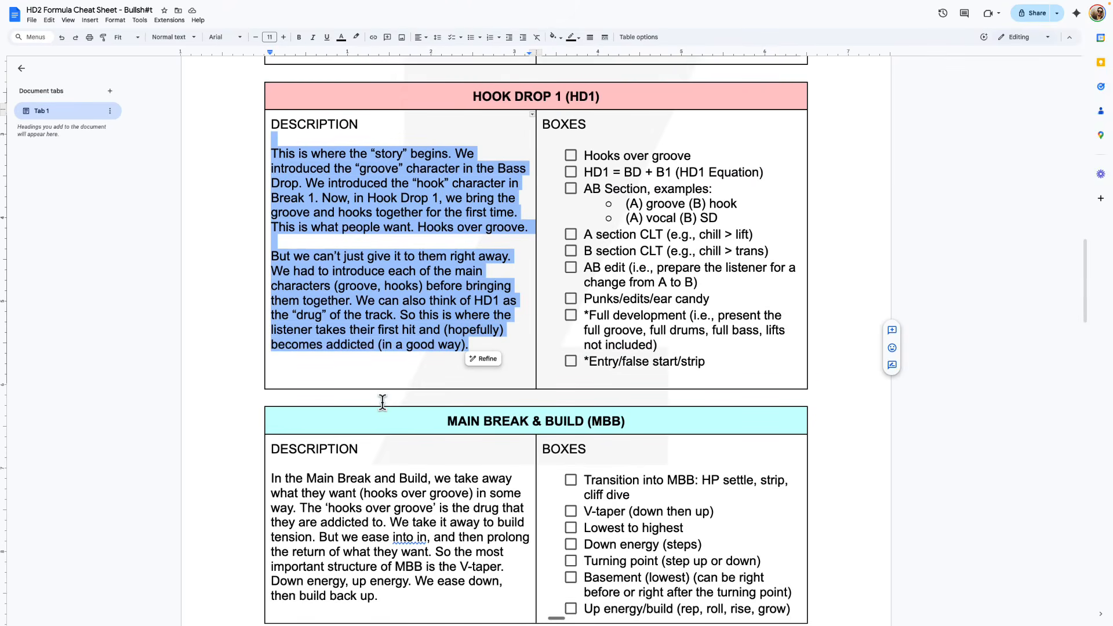
click(382, 400)
scroll(385, 347, up, 4)
scroll(406, 295, down, 3)
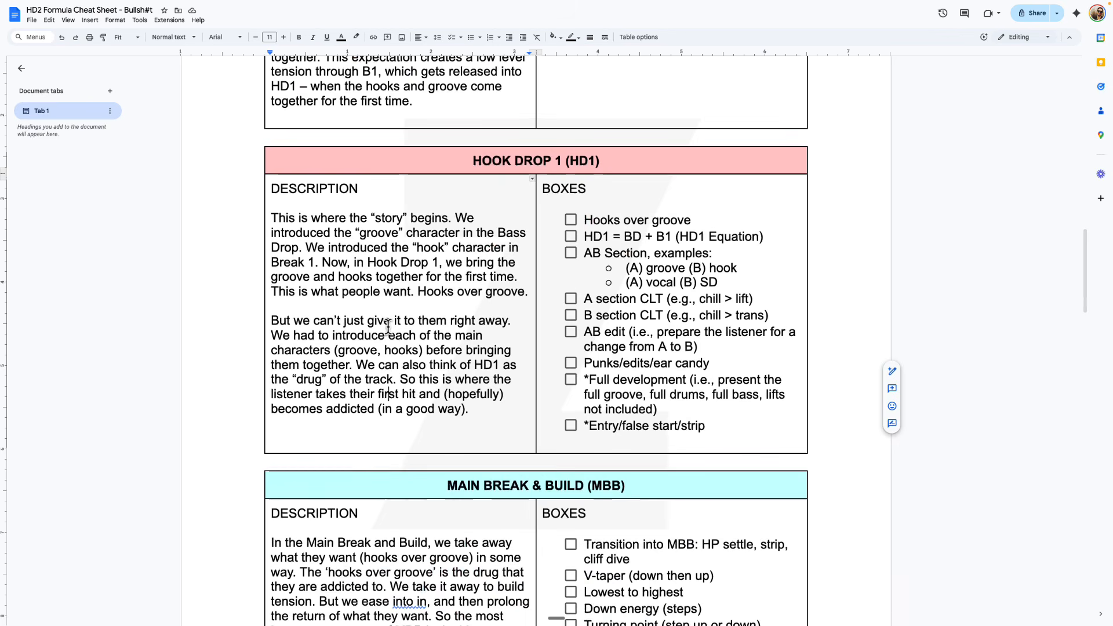
Check off "Hooks over groove" in the Hook Drop 1 boxes of the cheat sheet
triple_click(611, 219)
double_click(607, 221)
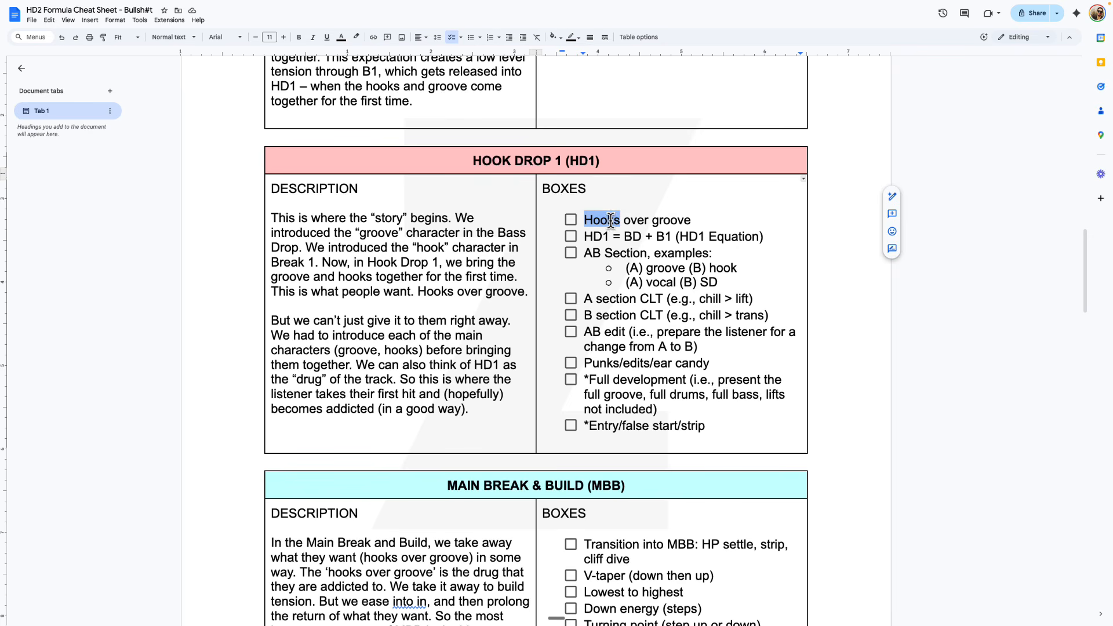
click(528, 159)
triple_click(529, 159)
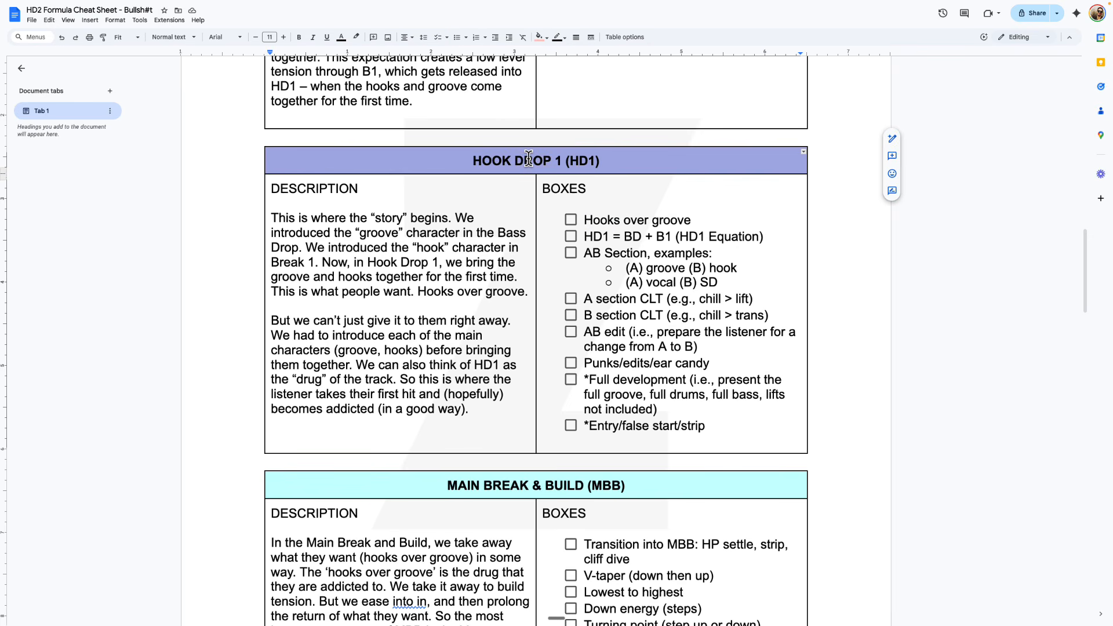
click(529, 158)
double_click(528, 159)
click(684, 219)
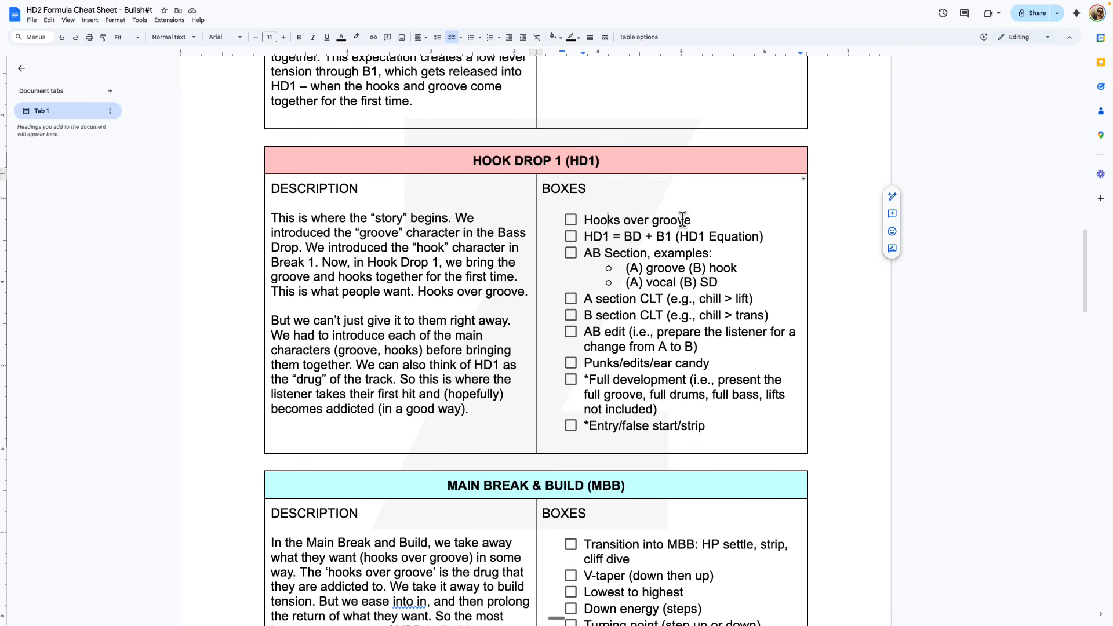
click(574, 220)
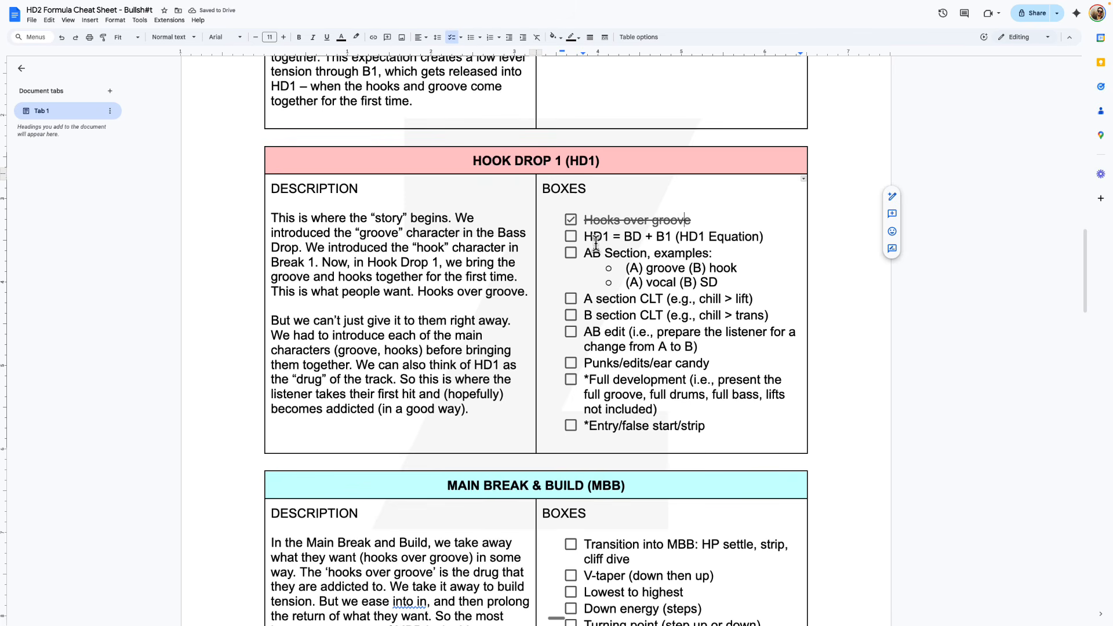
Examine the "HD1 = BD + B1" and "AB Section" items in the Hook Drop 1 checklist
click(612, 238)
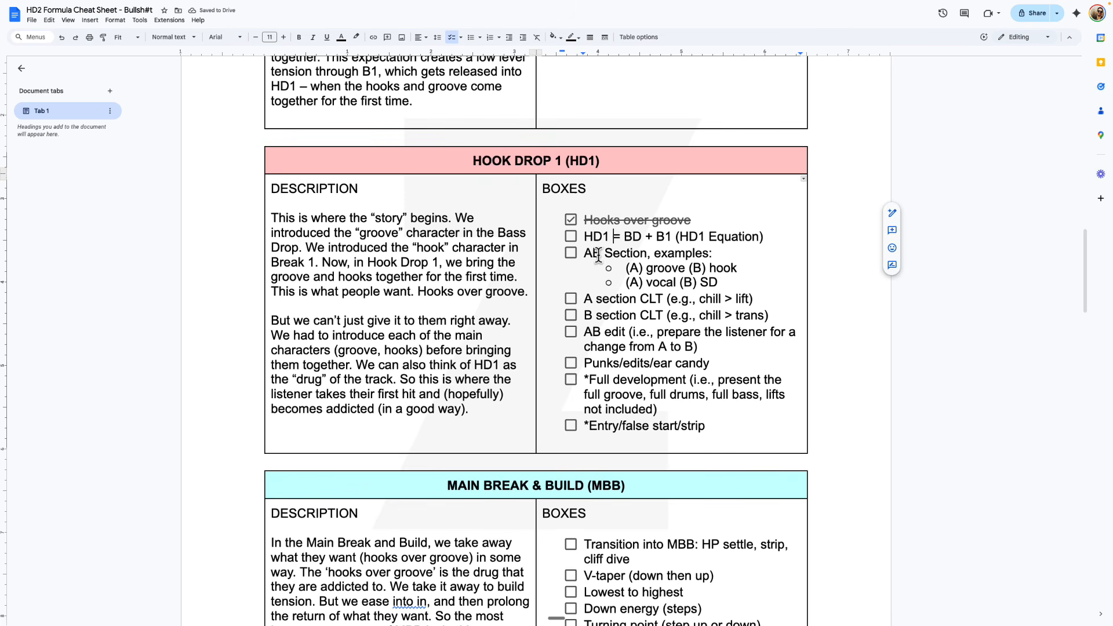
drag(585, 254, 710, 253)
click(633, 254)
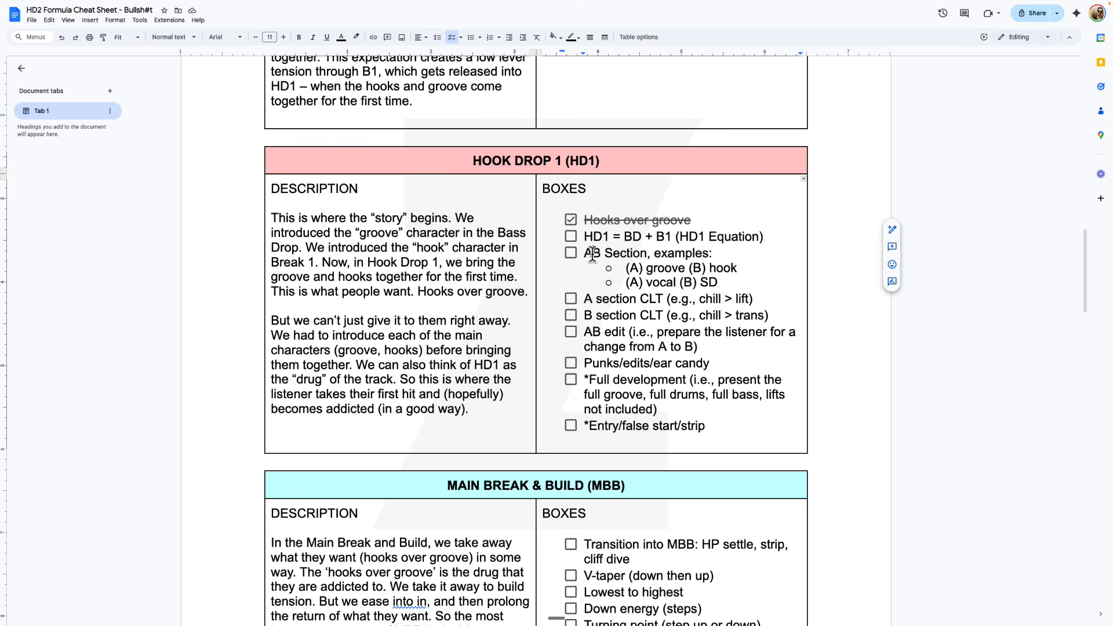
triple_click(592, 254)
click(678, 260)
Switch to Ableton Live and examine the hook drop's two halves, highlighting bars 51 to 67 from MAP through SN ROLL
key(ctrl+Left)
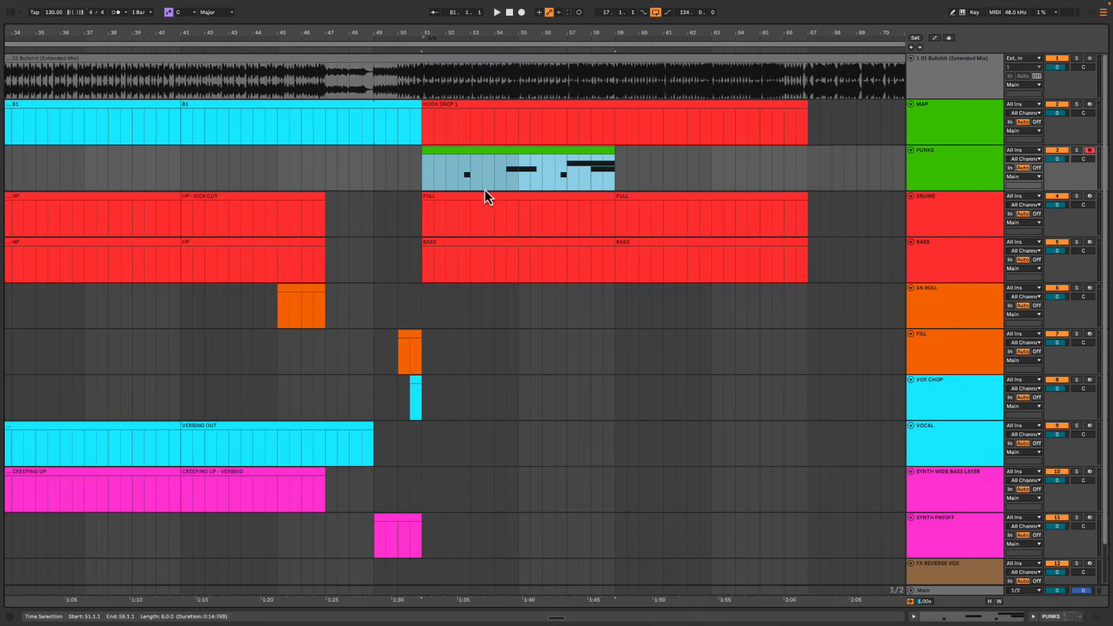
click(568, 178)
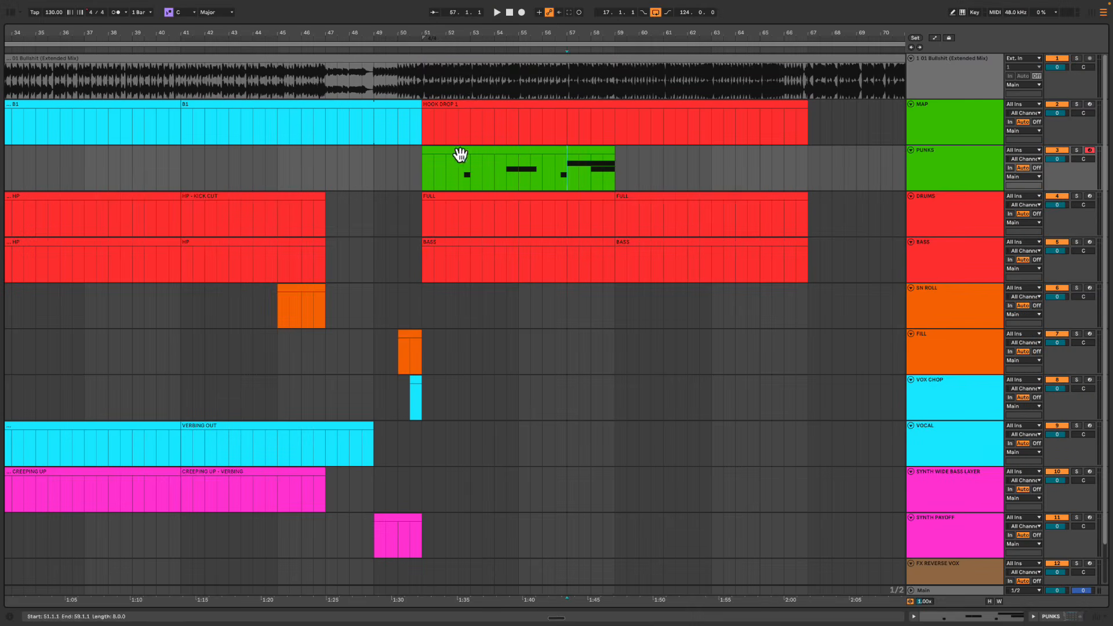
drag(423, 124, 811, 324)
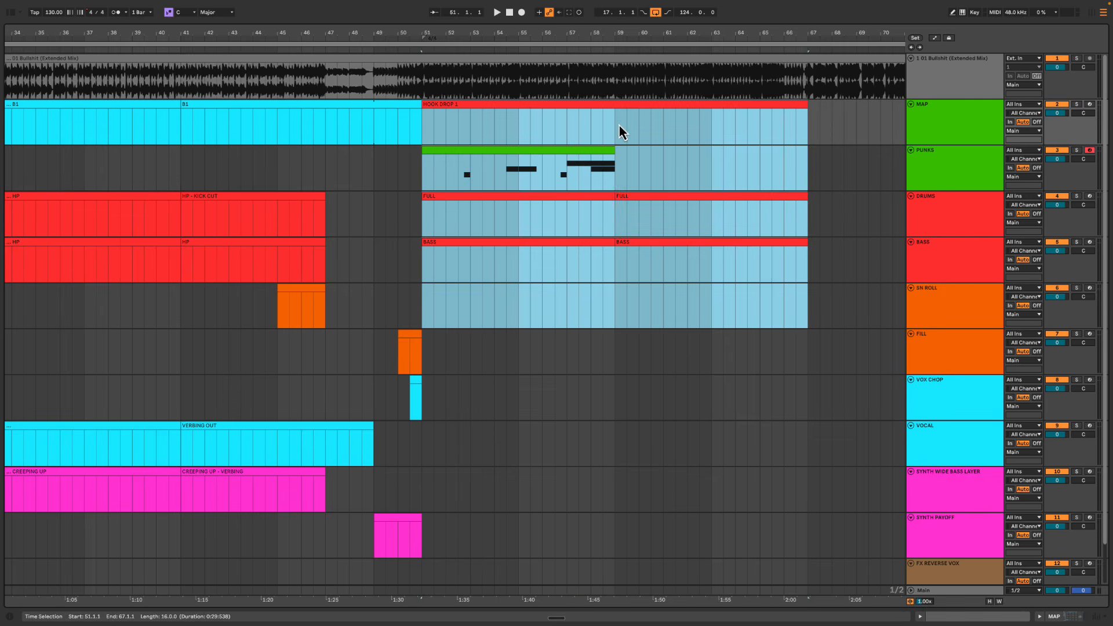
drag(420, 115, 813, 139)
click(568, 136)
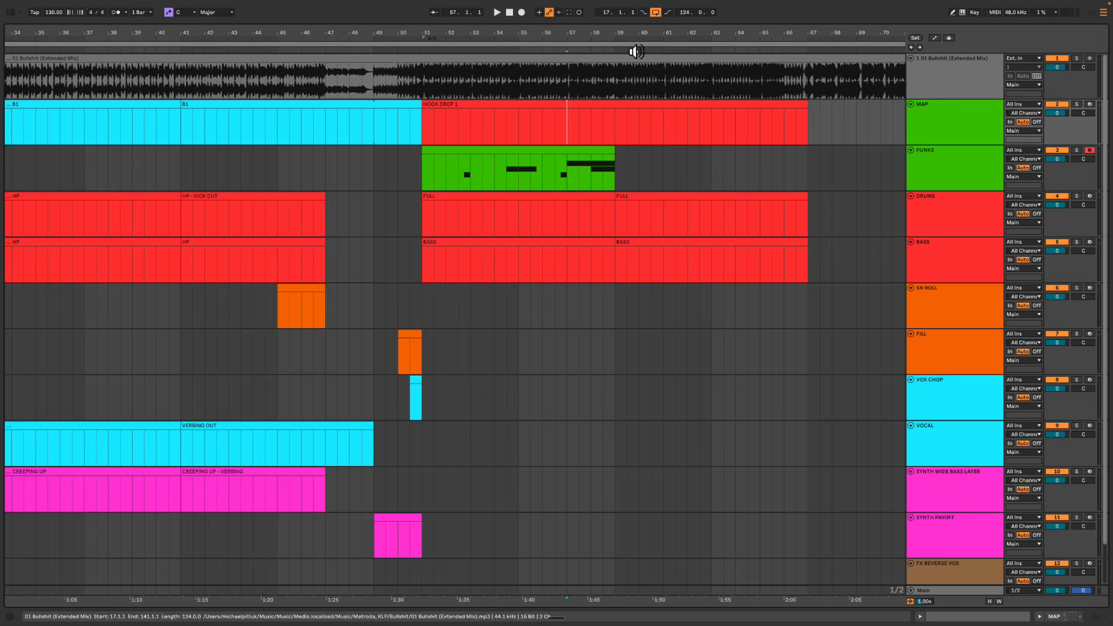
drag(637, 43, 578, 38)
drag(543, 134, 694, 210)
click(533, 120)
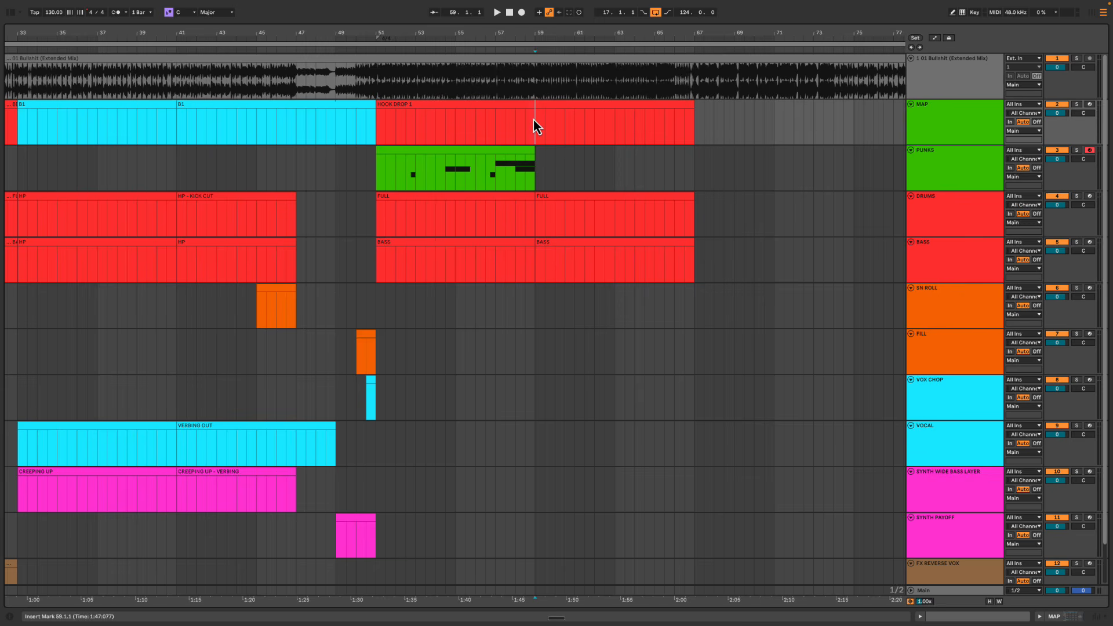
Play the reference from bar 55 and split the HOOK DROP 1 clip on MAP at bar 59
click(454, 129)
key(space)
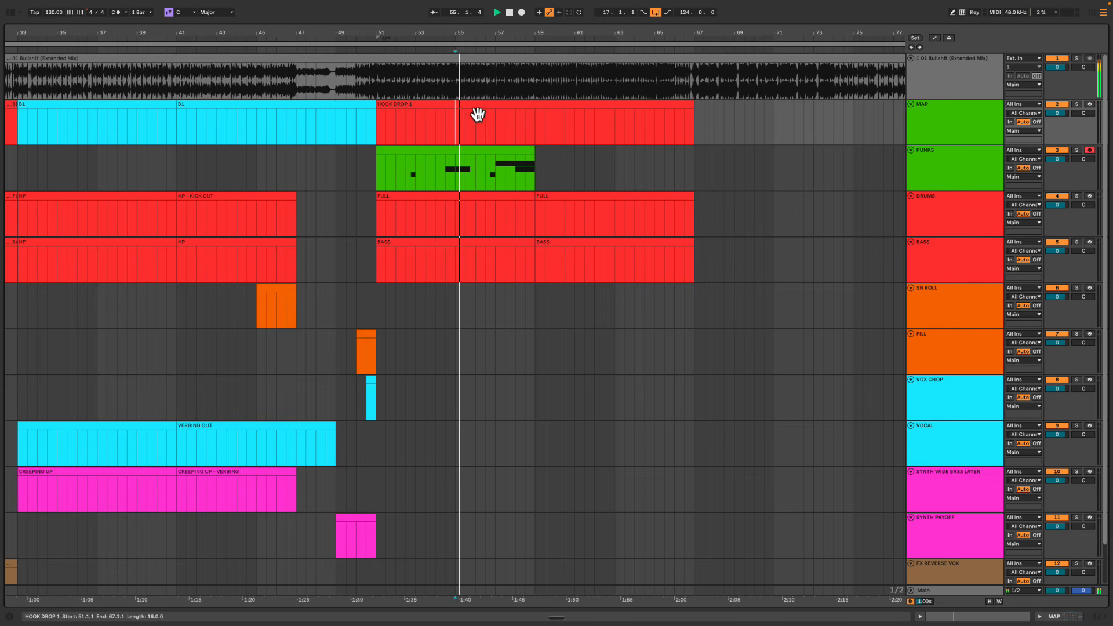
click(538, 138)
key(ctrl+e)
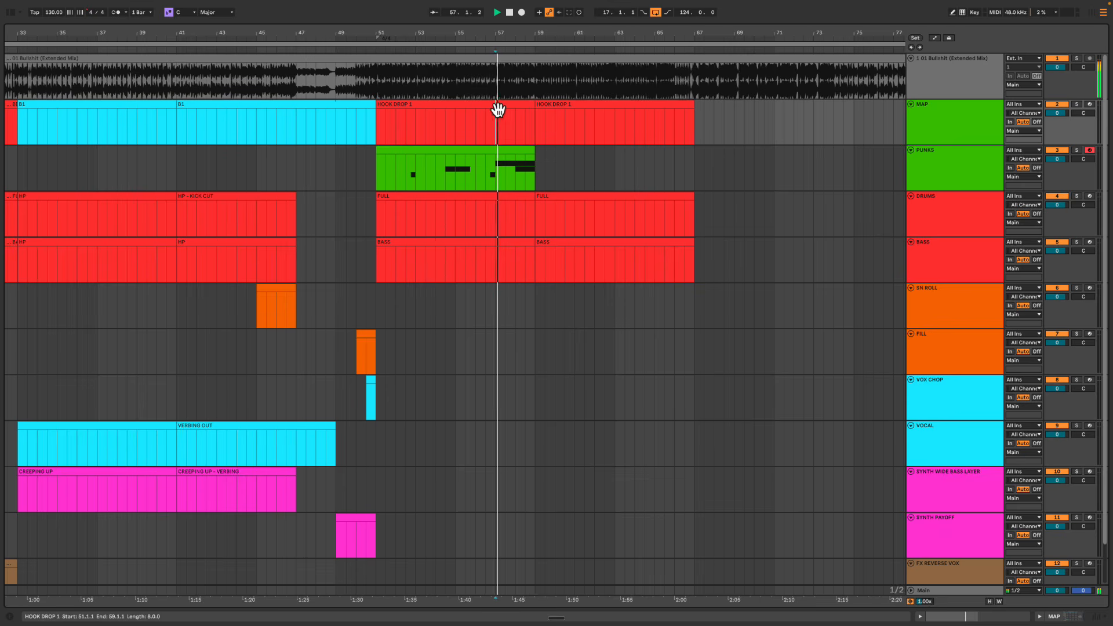
Rename the two MAP clips at bars 51 and 59 as HOOK DROP 1 A and HOOK DROP 1 B
click(501, 110)
key(ctrl+r)
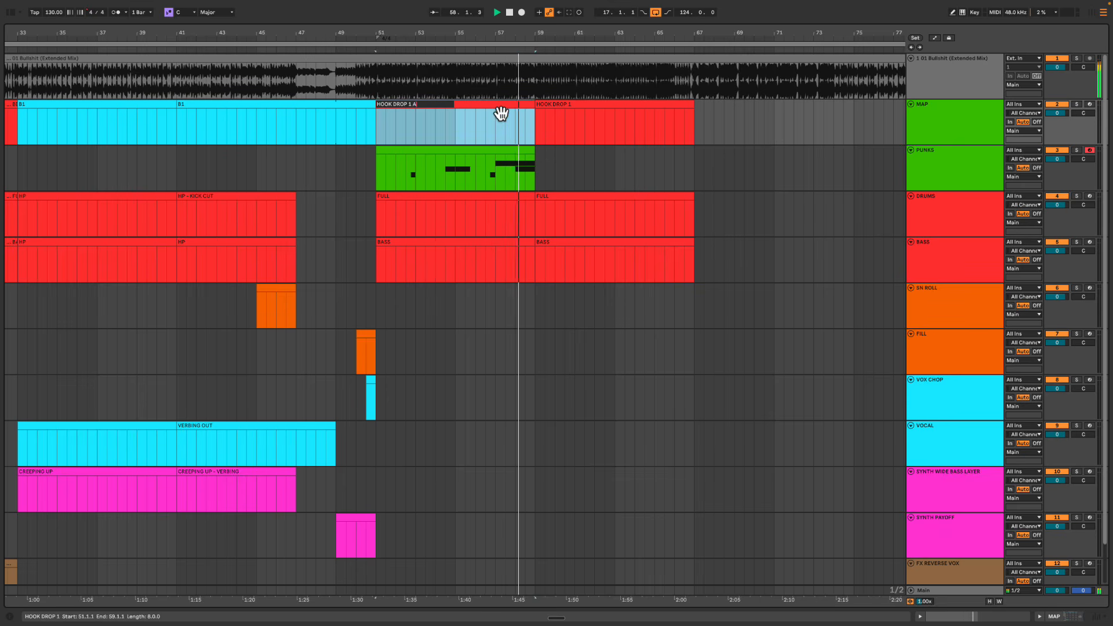
text(A)
key(Return)
click(565, 110)
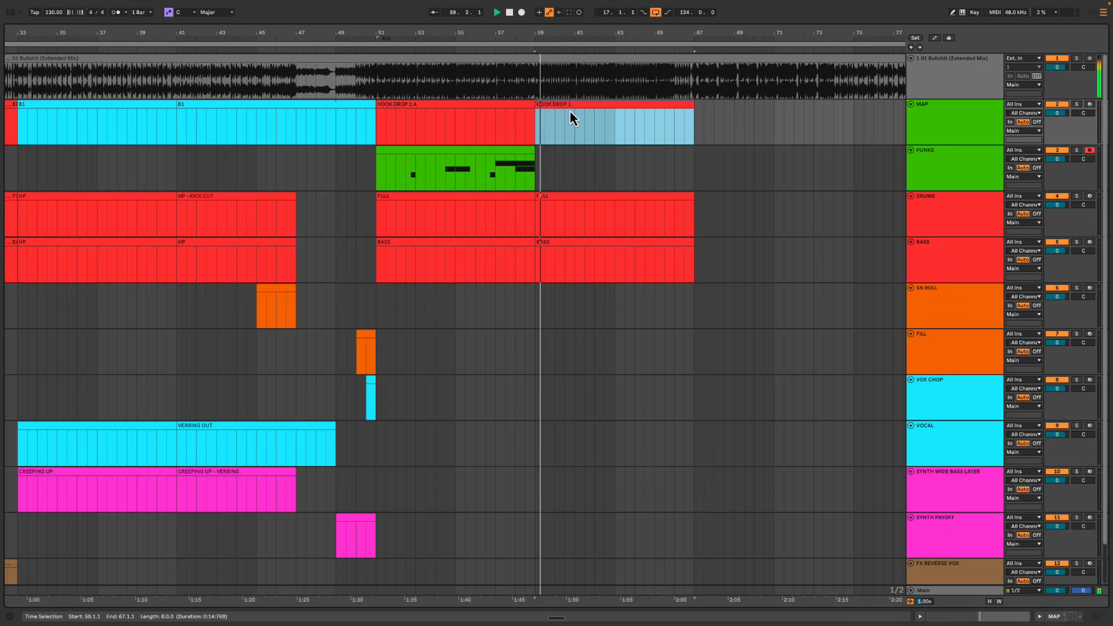
key(ctrl+r)
text(B)
key(Return)
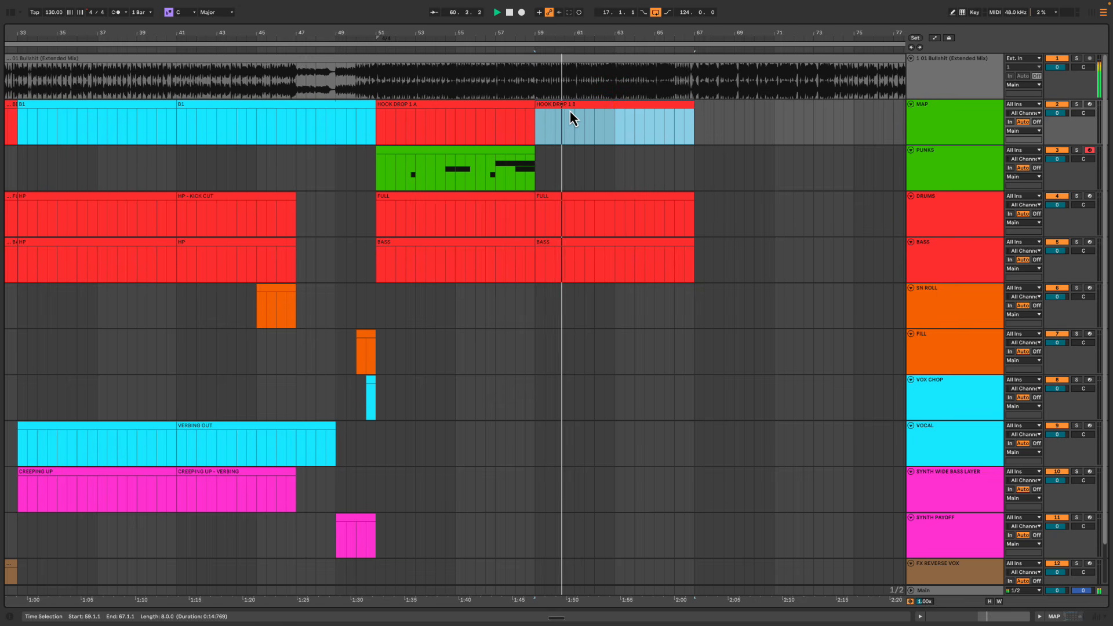
Duplicate the PUNKS clip so the copy spans bars 59 to 67 under HOOK DROP 1 B
scroll(560, 170, right, 2)
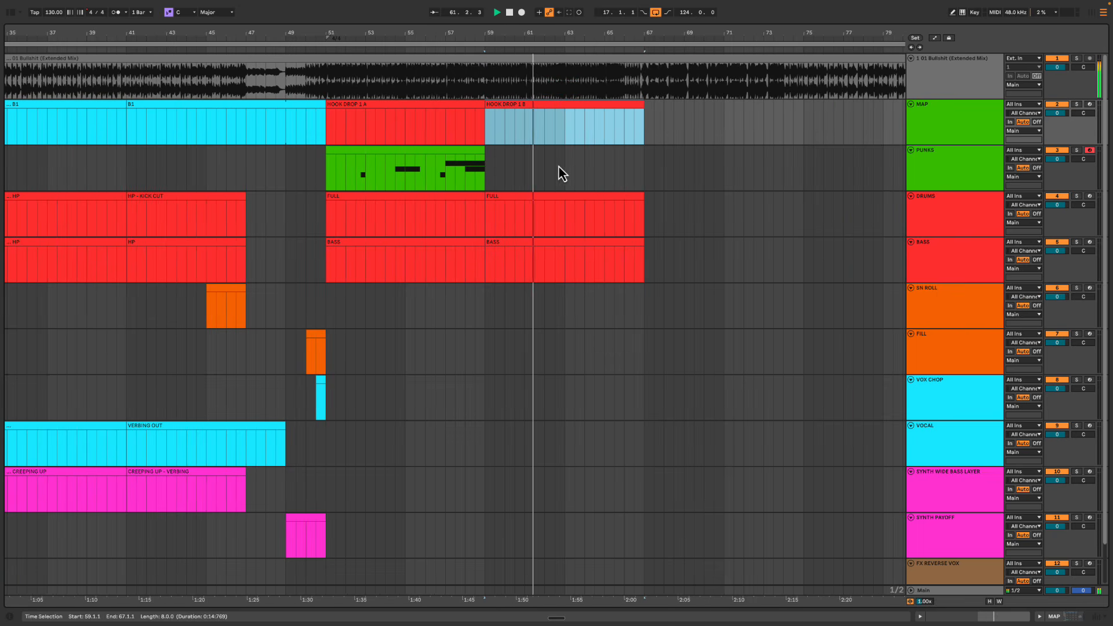
click(472, 161)
key(ctrl+d)
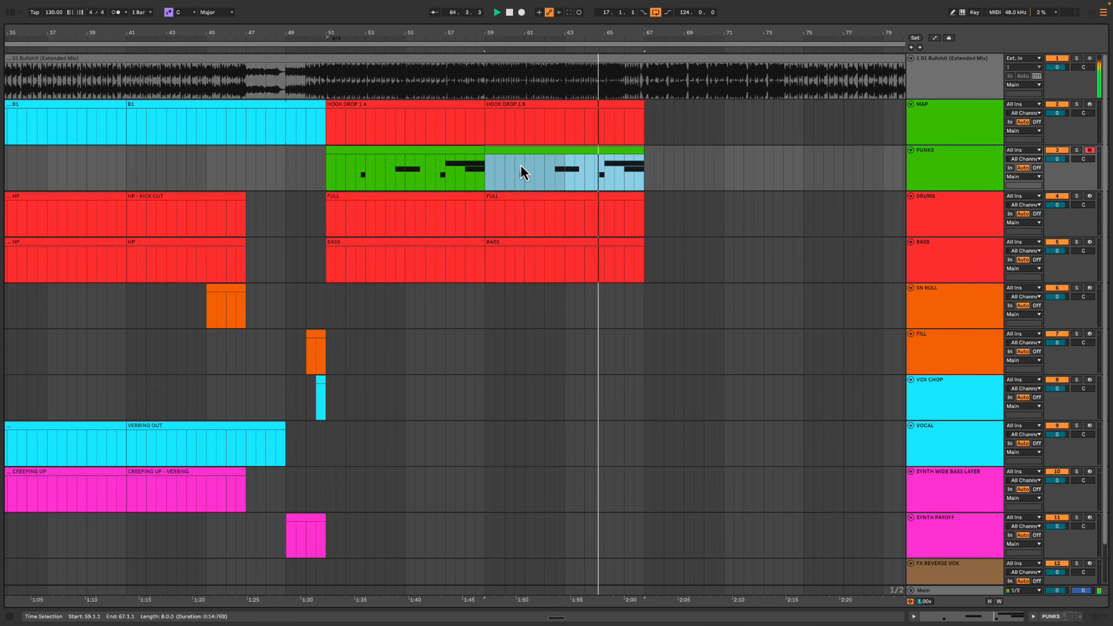
Compare the HOOK DROP 1 A and B sections across MAP through BASS, and play the reference from bar 59
scroll(524, 180, right, 1)
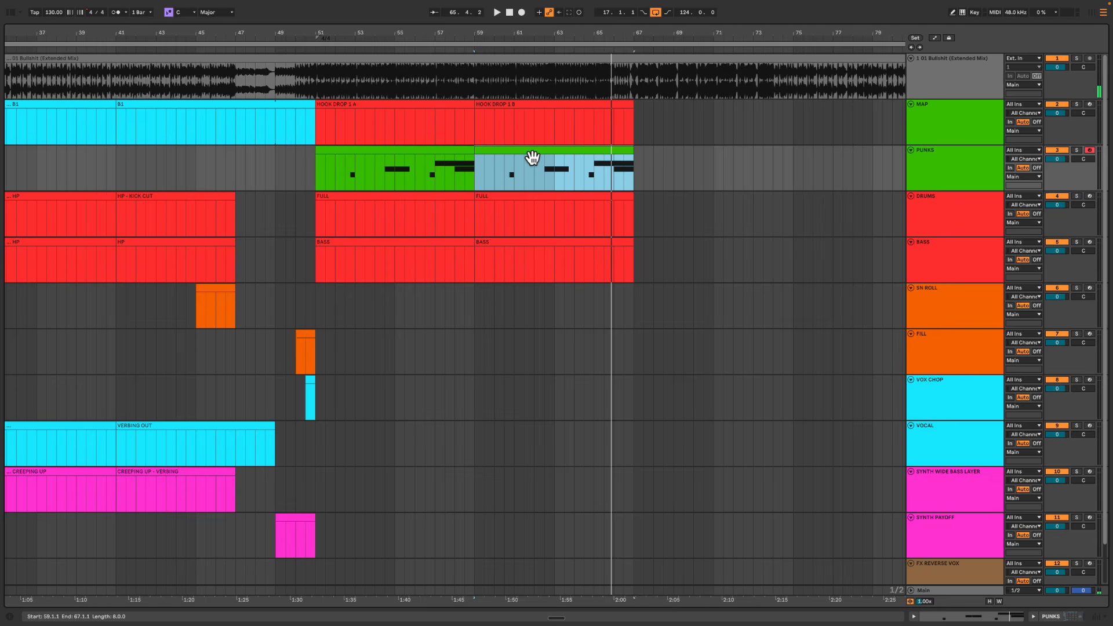
drag(483, 132, 642, 268)
drag(363, 132, 463, 255)
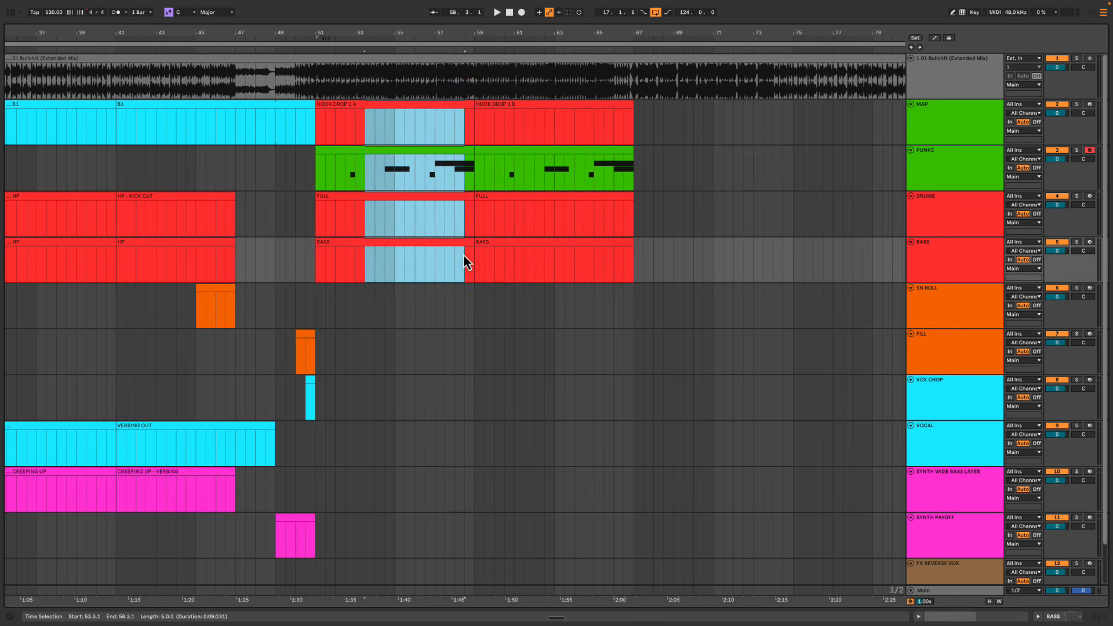
click(520, 130)
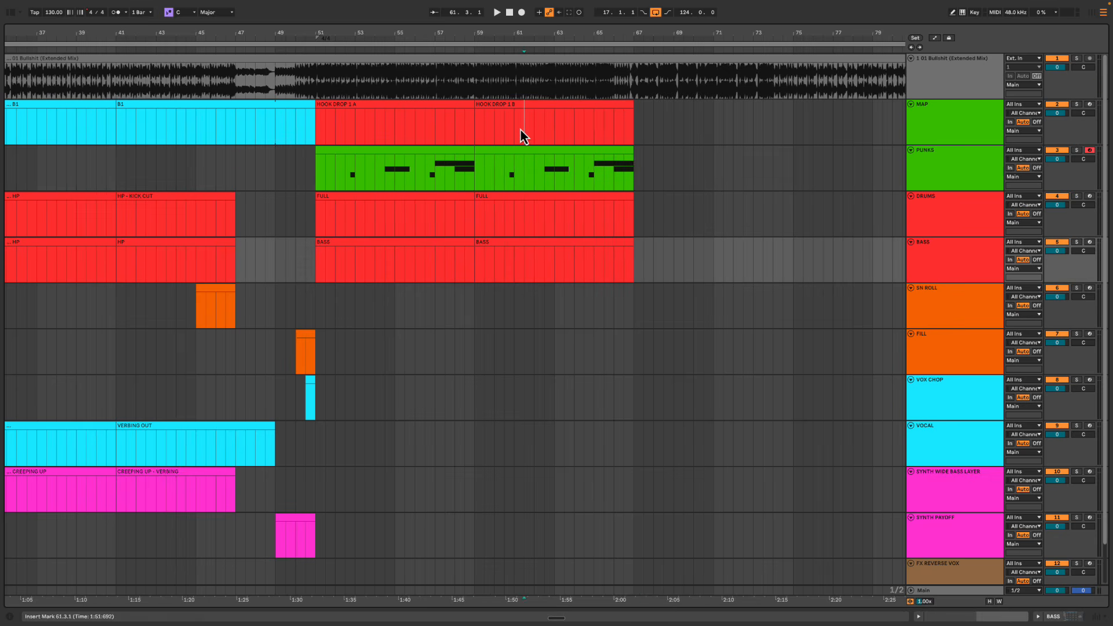
click(472, 130)
key(space)
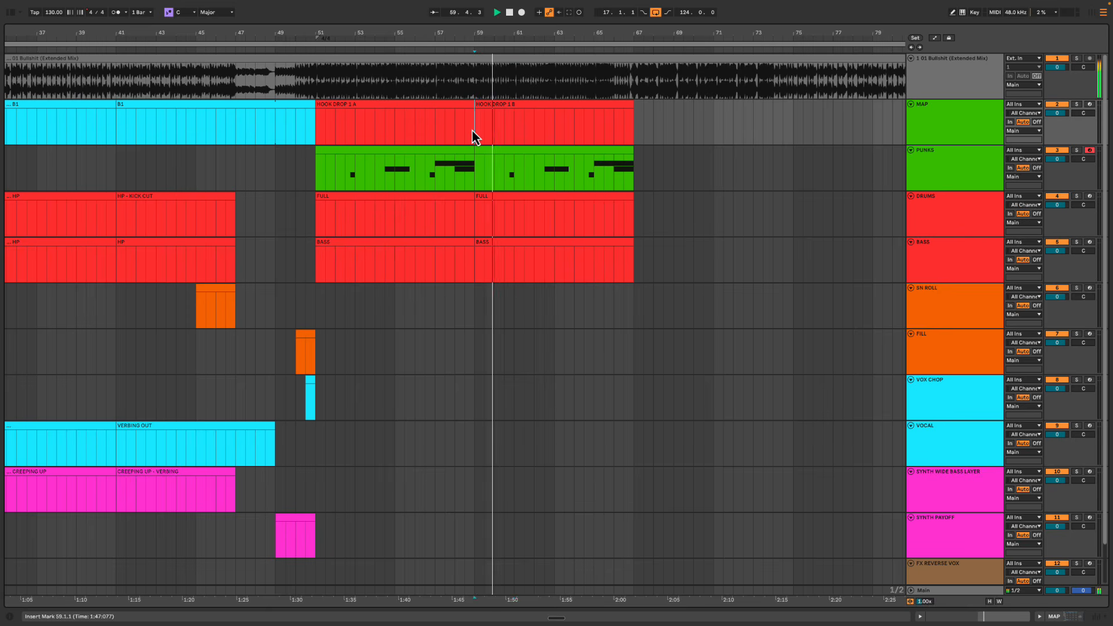
Rename the MAP clips at bars 51 and 59 as "HOOK DROP 1 A - groove and punks" and "HOOK DROP 1 B - groove, punks, chop"
click(398, 112)
key(space)
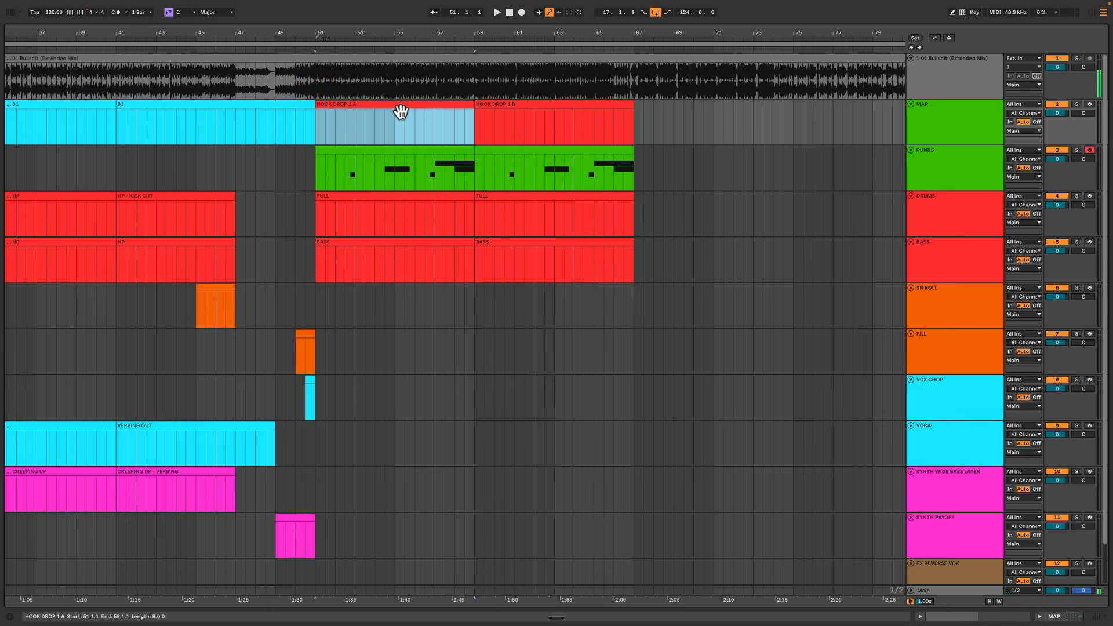
key(Right)
text(- groove and punks)
key(Return)
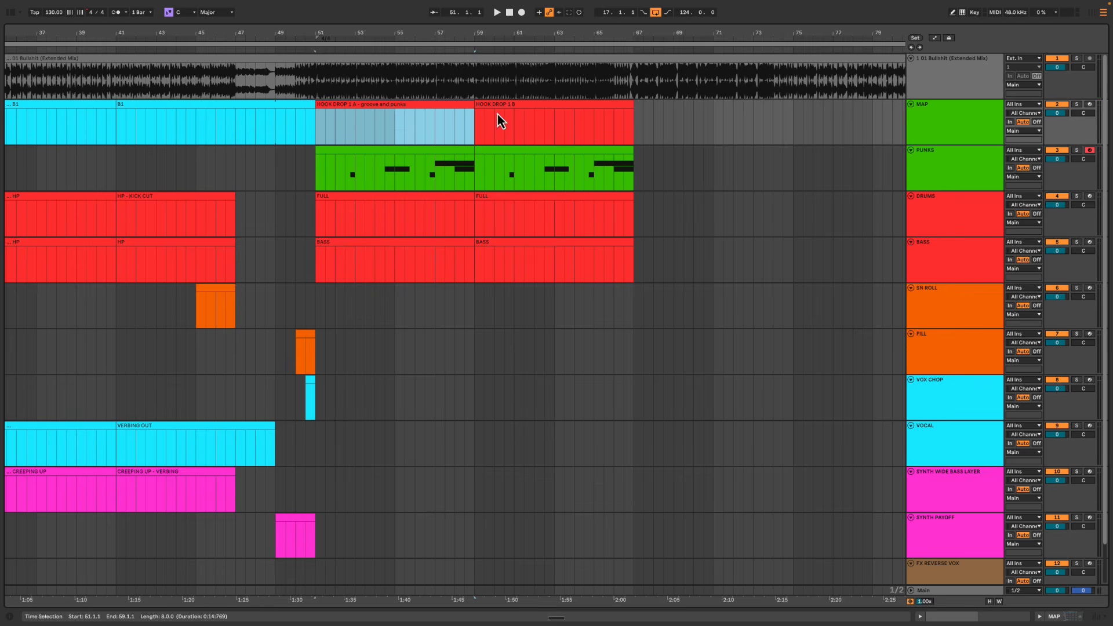
click(521, 107)
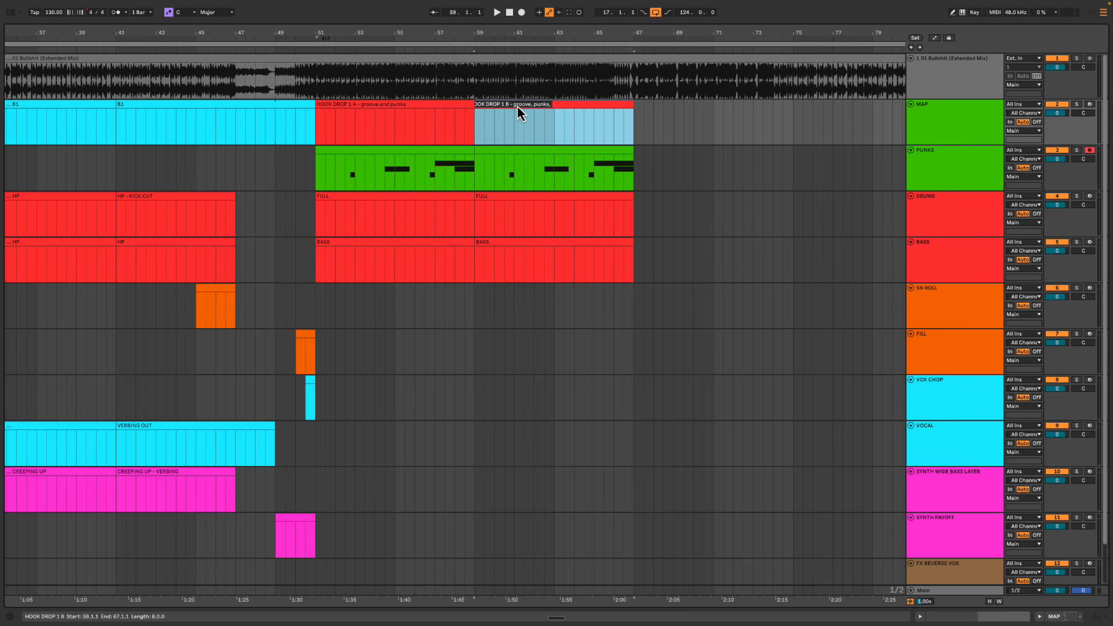
key(Return)
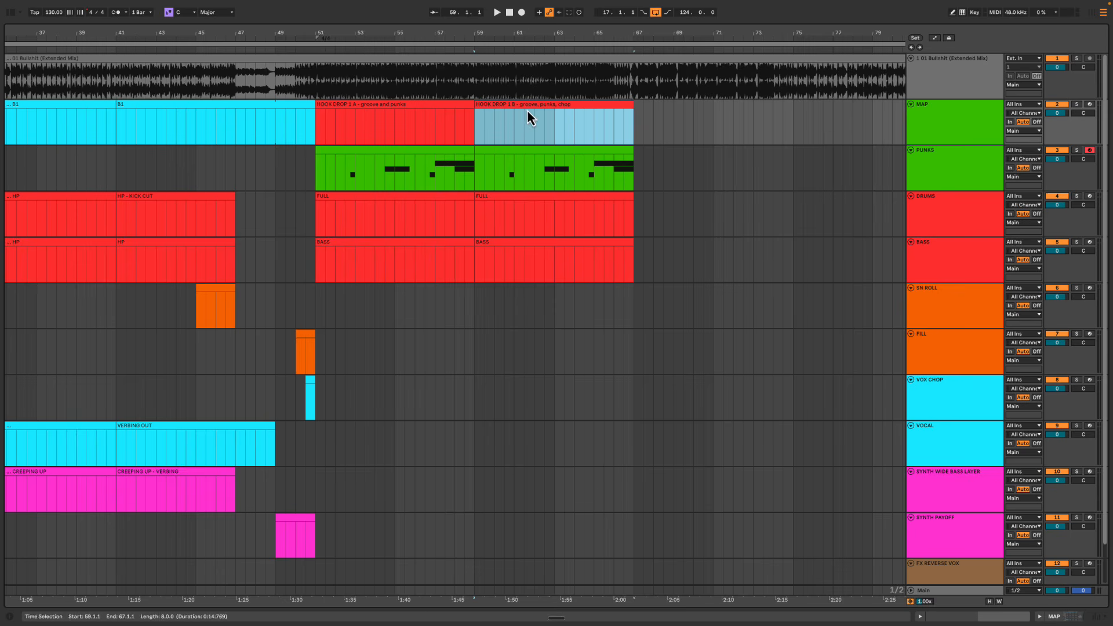
Color the HOOK DROP 1 A clip on MAP white and the HOOK DROP 1 B clip black
click(421, 110)
right_click(421, 110)
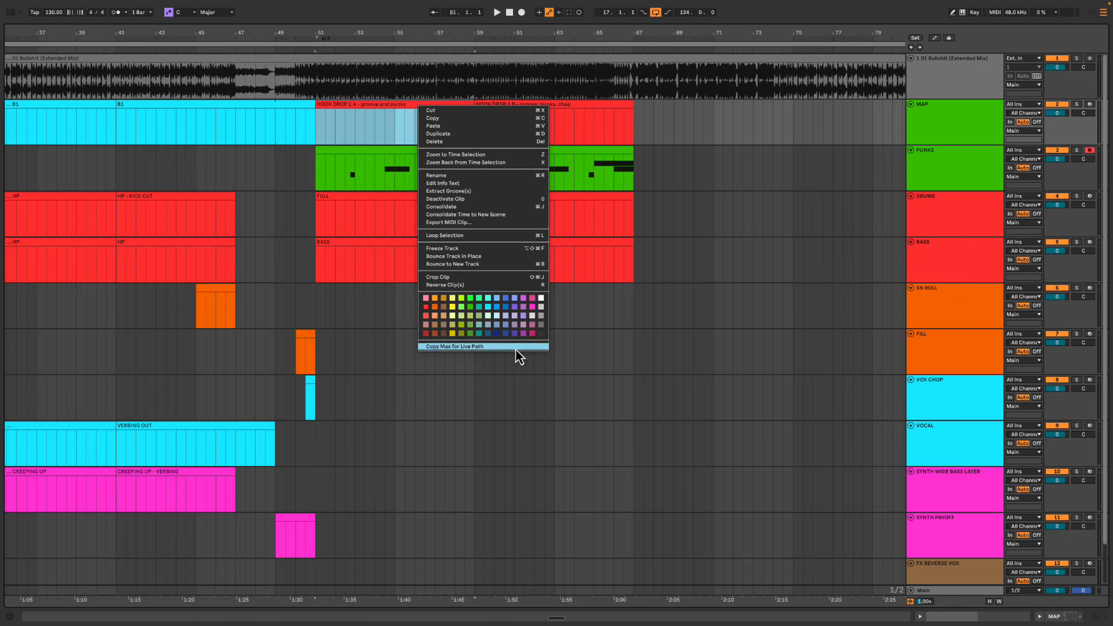
click(516, 348)
click(606, 109)
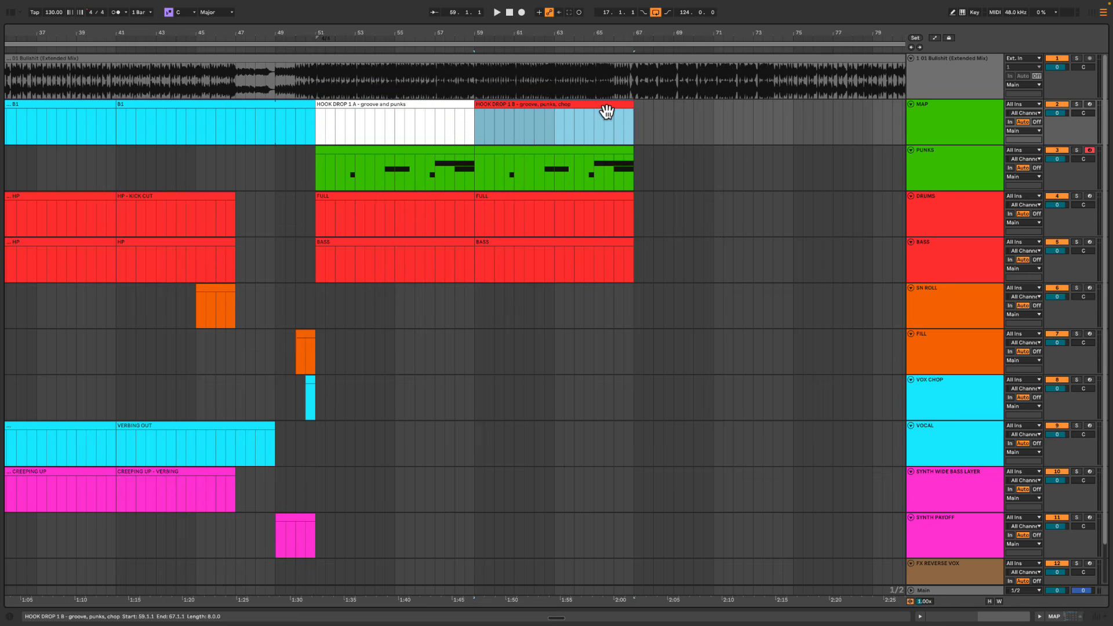
right_click(604, 109)
click(722, 340)
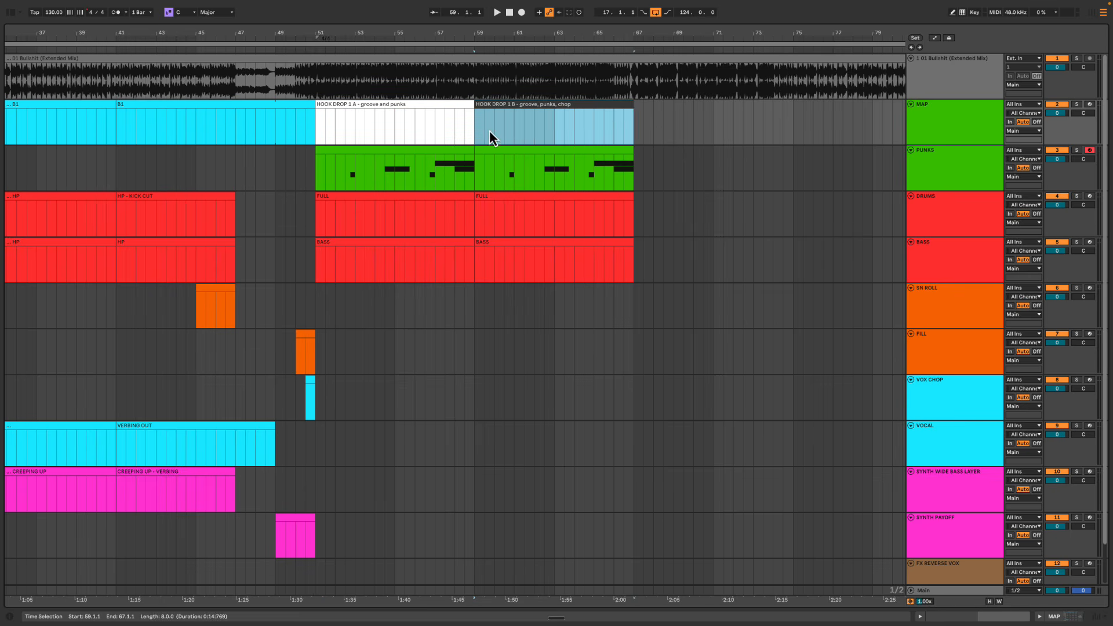
Examine the matching punctuation notes in the two PUNKS clips between bars 51 and 67
scroll(485, 130, down, 1)
click(506, 166)
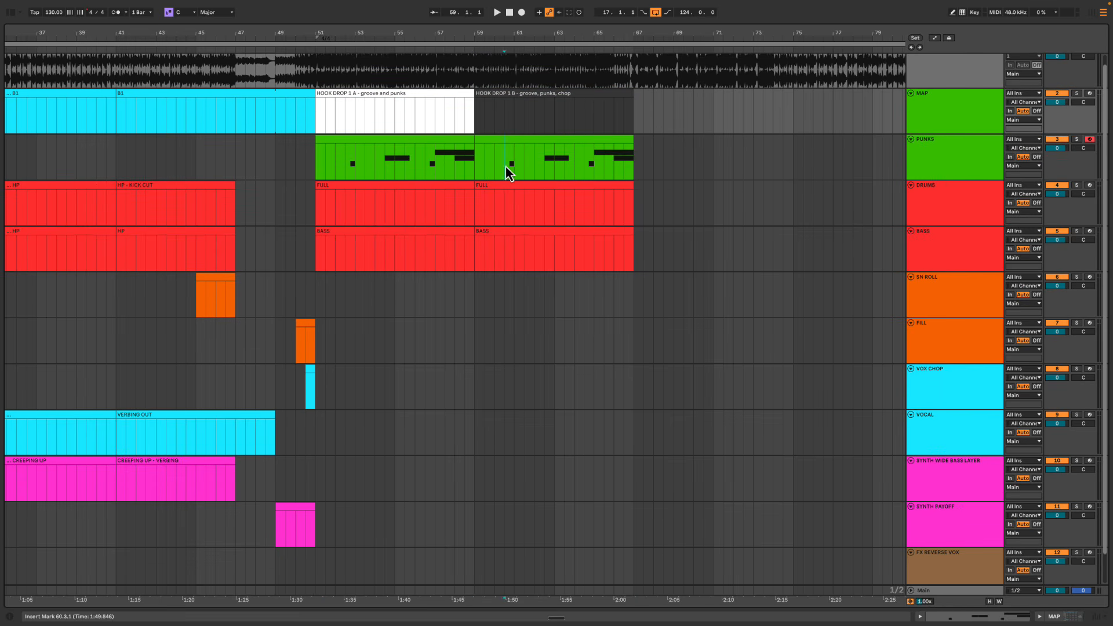
drag(505, 166, 623, 169)
click(632, 164)
click(474, 162)
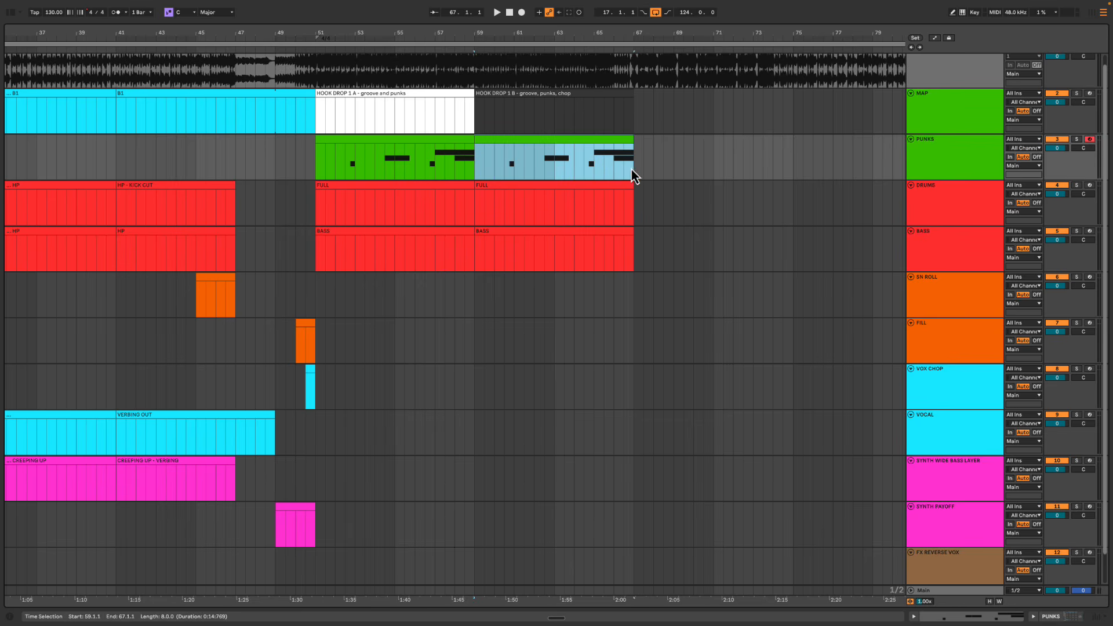
drag(504, 167, 512, 167)
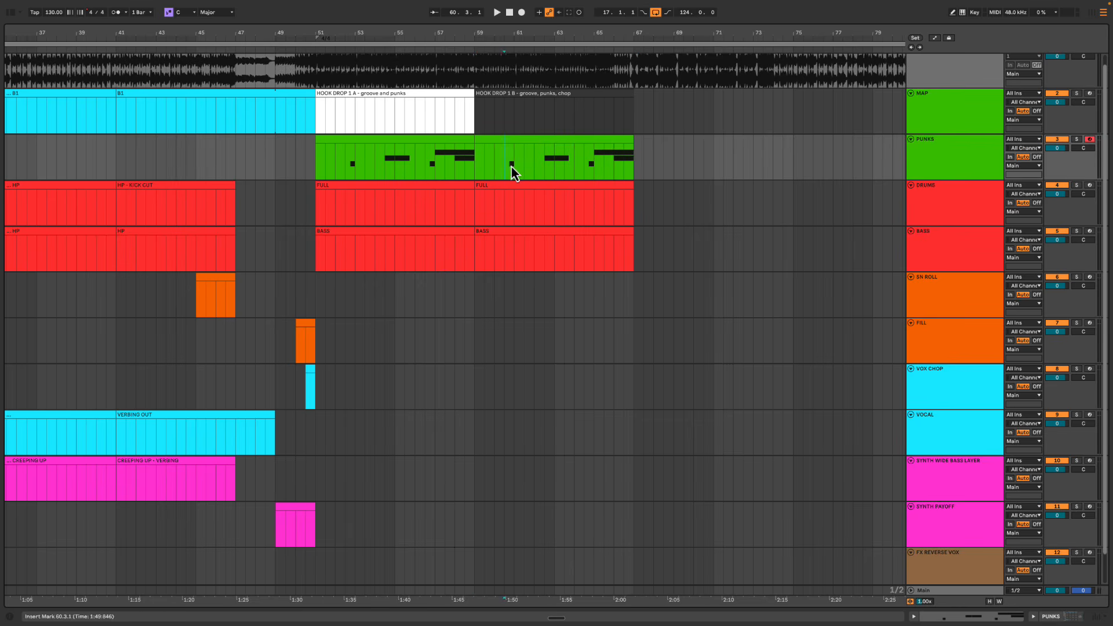
drag(345, 172, 355, 172)
drag(426, 169, 435, 169)
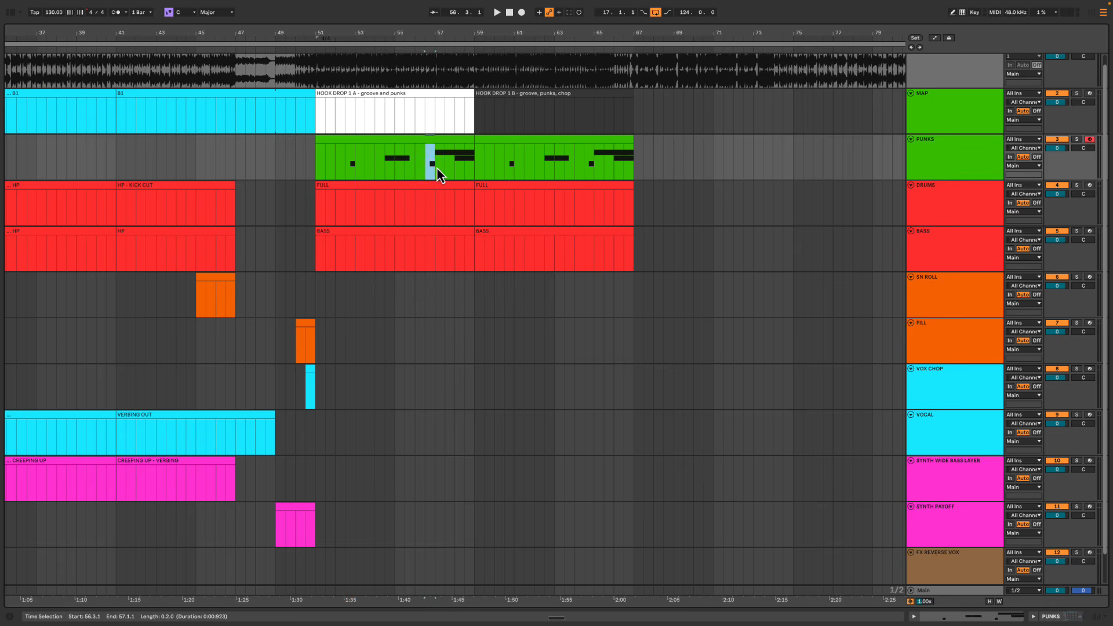
click(522, 151)
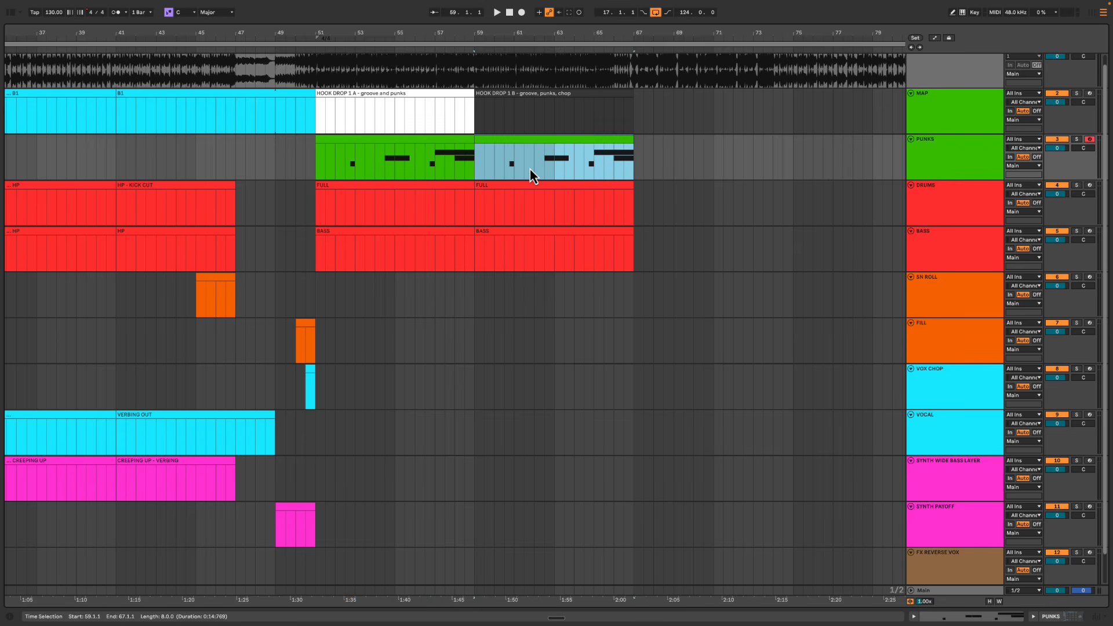
Inspect the first punctuation note in the PUNKS clip at bar 59 and play the reference from that bar
scroll(528, 173, right, 4)
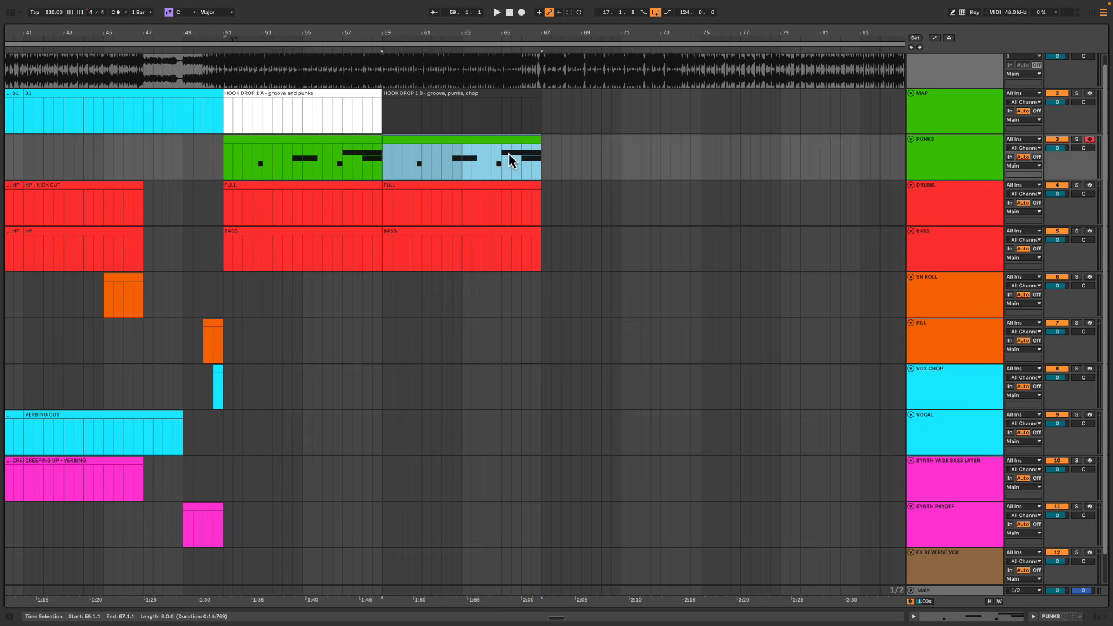
drag(414, 162, 423, 165)
click(433, 141)
click(442, 140)
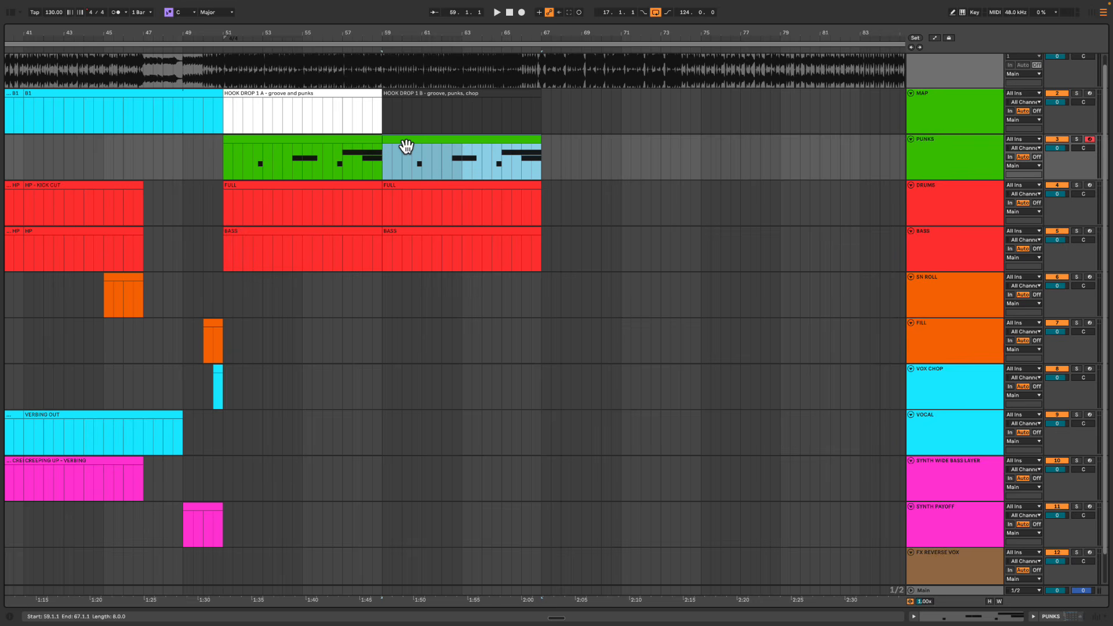
key(space)
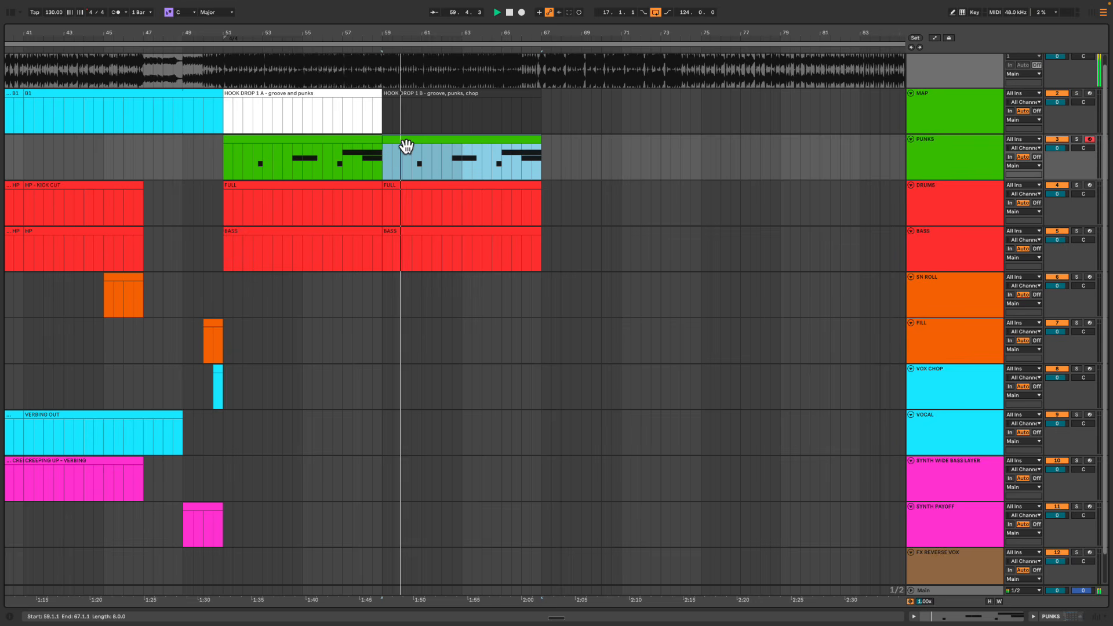
key(space)
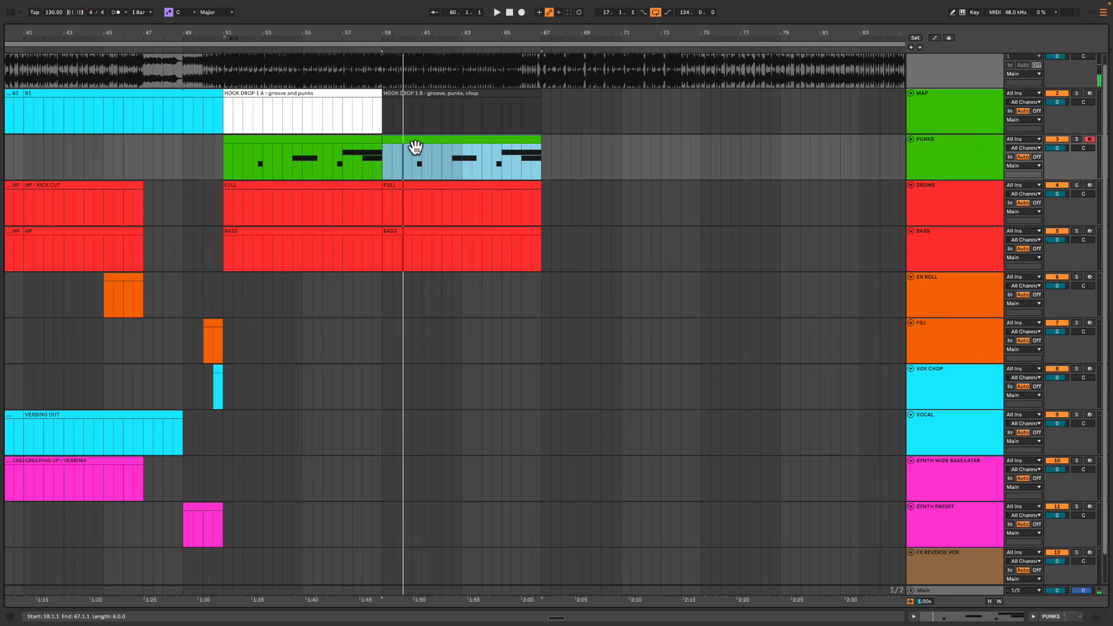
Open the notes of the PUNKS clip at bar 59 and examine its punctuation pattern against the empty first beat
double_click(415, 146)
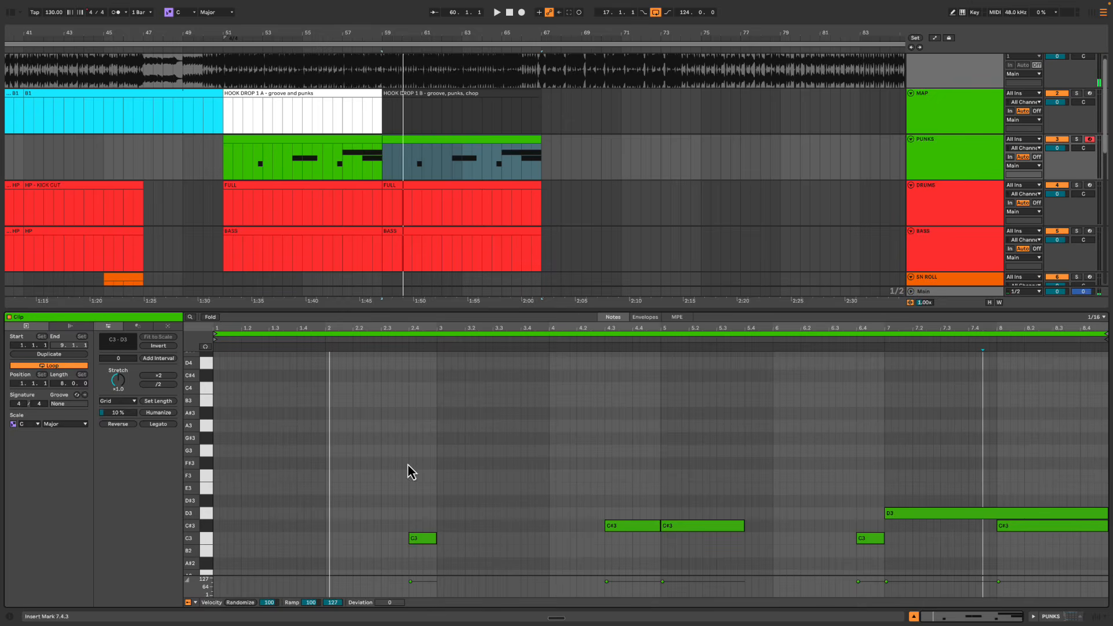
click(217, 539)
drag(238, 503, 226, 533)
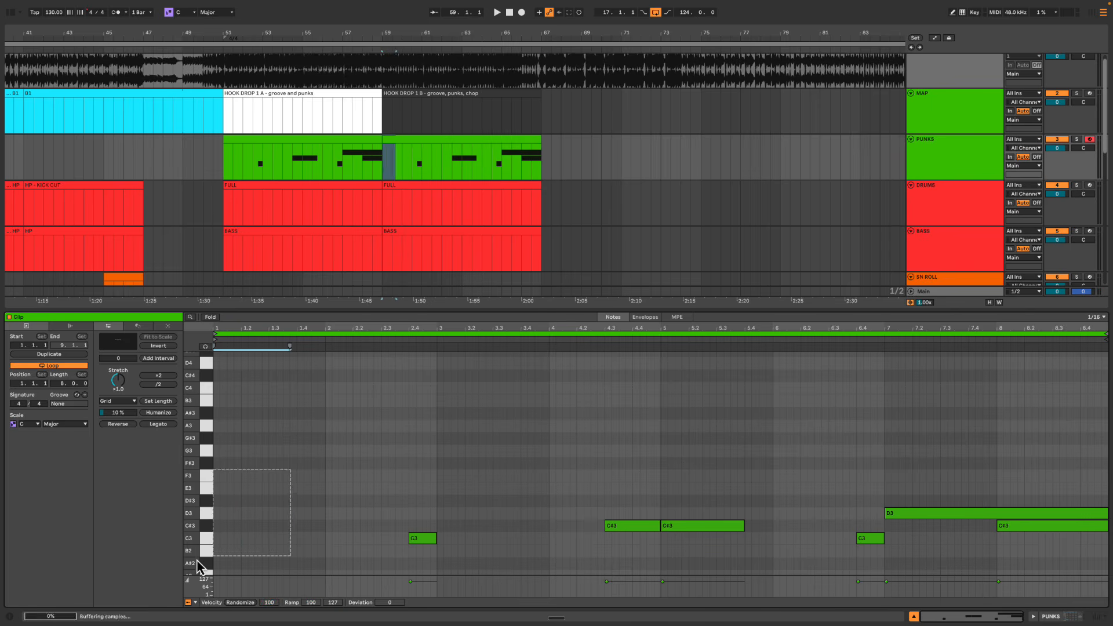
click(268, 512)
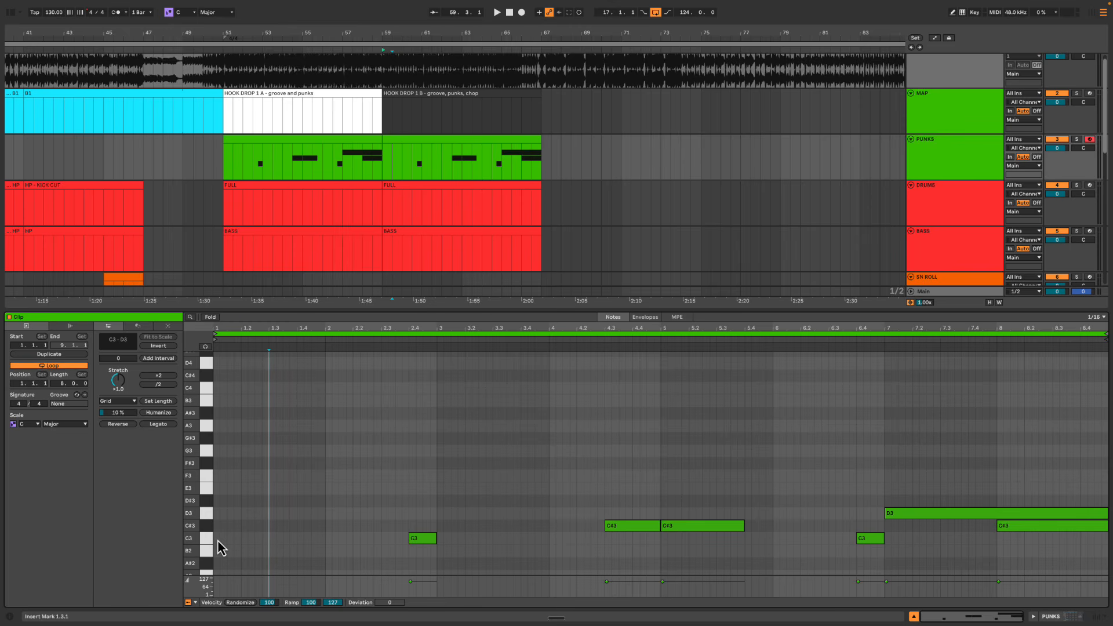
drag(365, 425, 1101, 564)
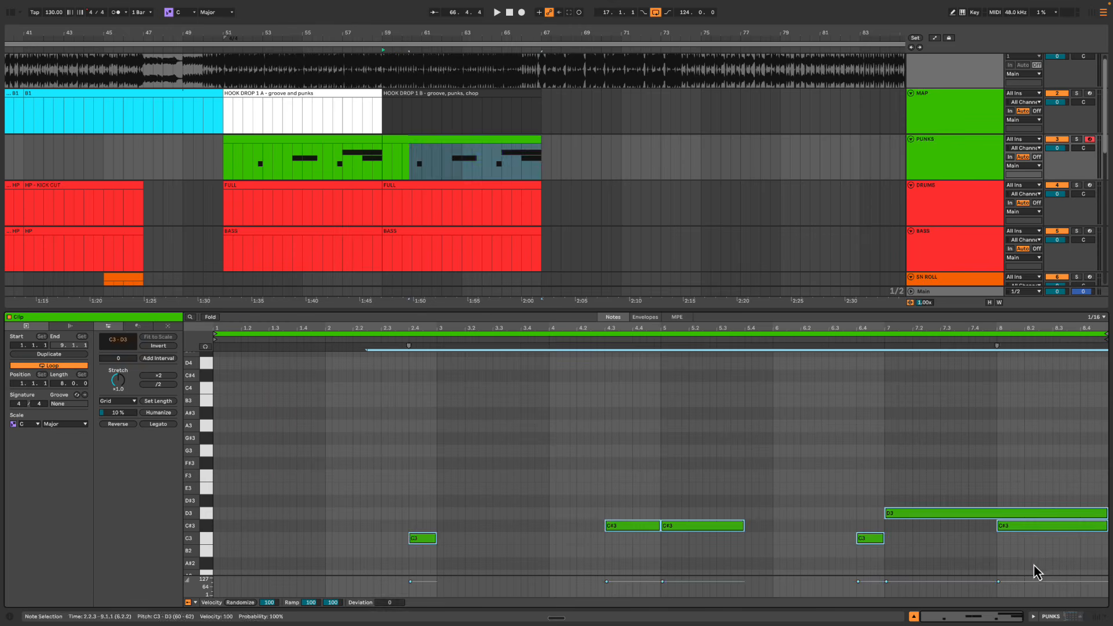
click(1034, 563)
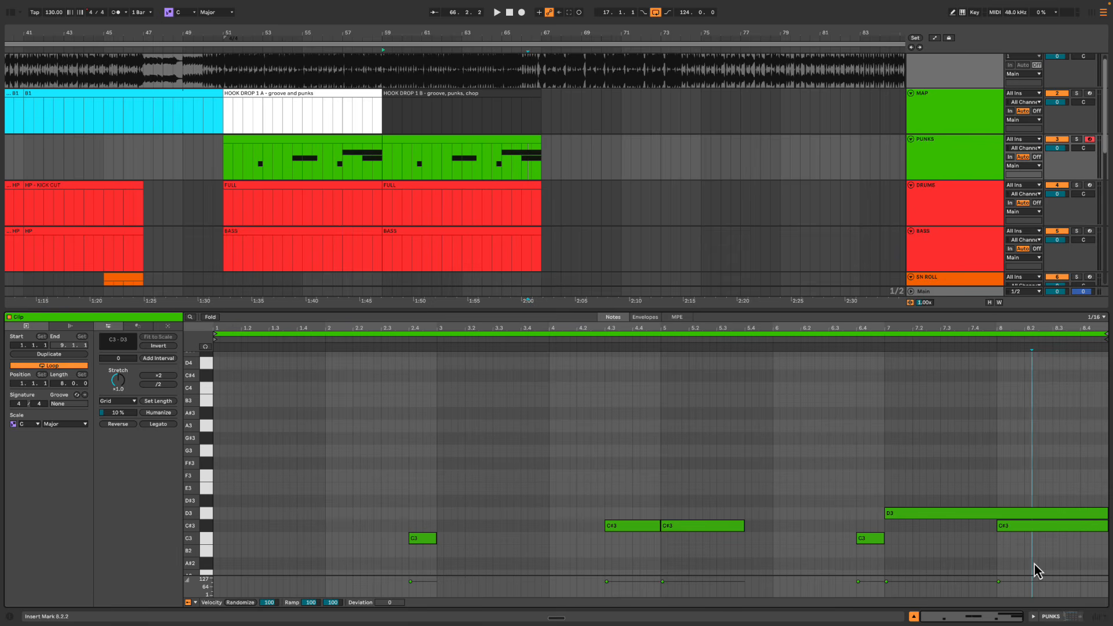
click(217, 542)
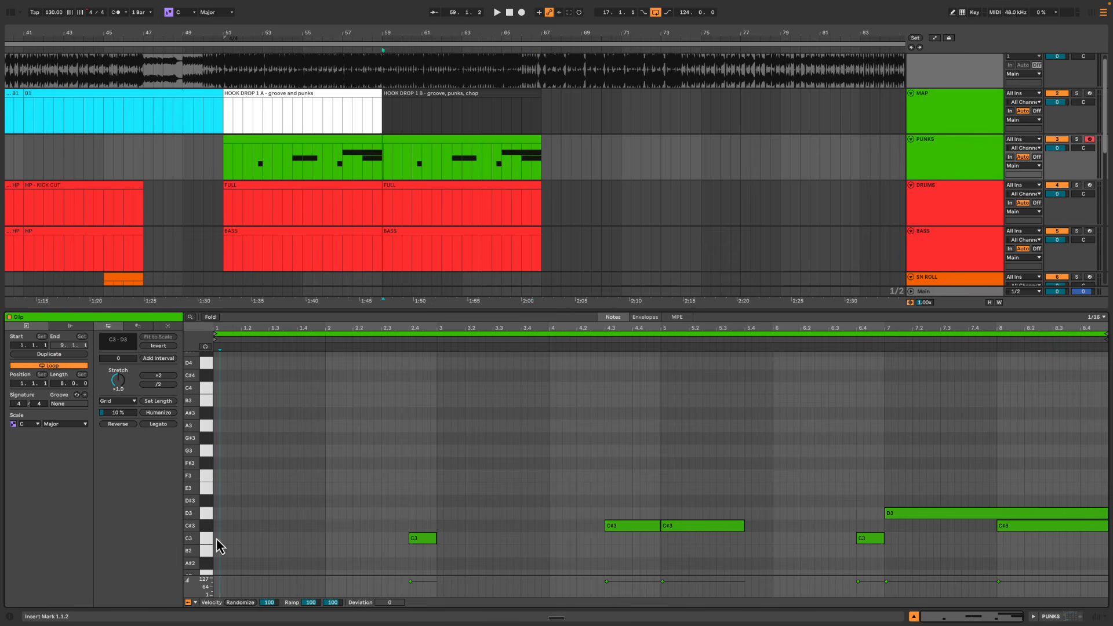
Add a one-beat C2 note at the very start of the PUNKS clip at bar 59
double_click(218, 538)
key(Down)
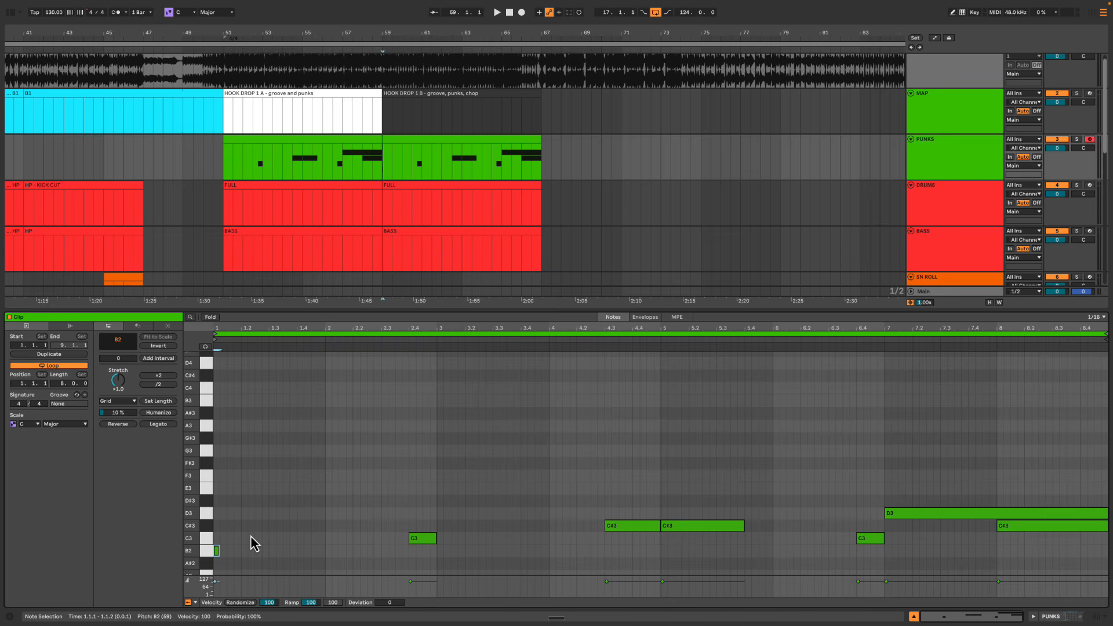
key(Up)
key(shift+Down)
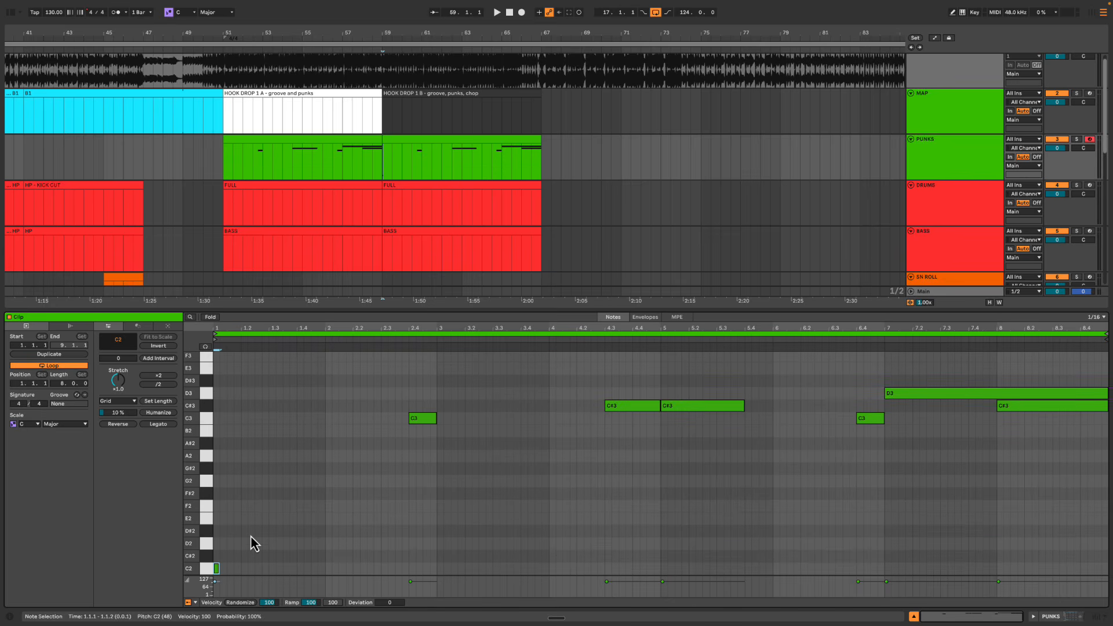
key(shift+Right)
key(shift+Right)
key(shift+Right)
Play the reference from bar 59 and from bar 51 to compare the starts of the two hook drop halves
key(space)
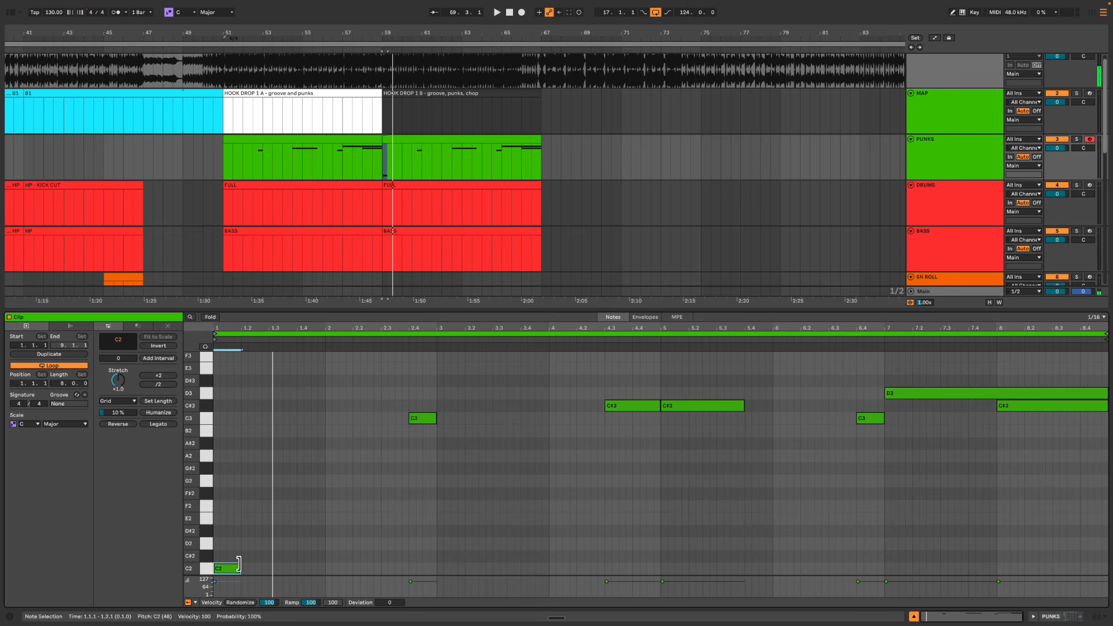
key(space)
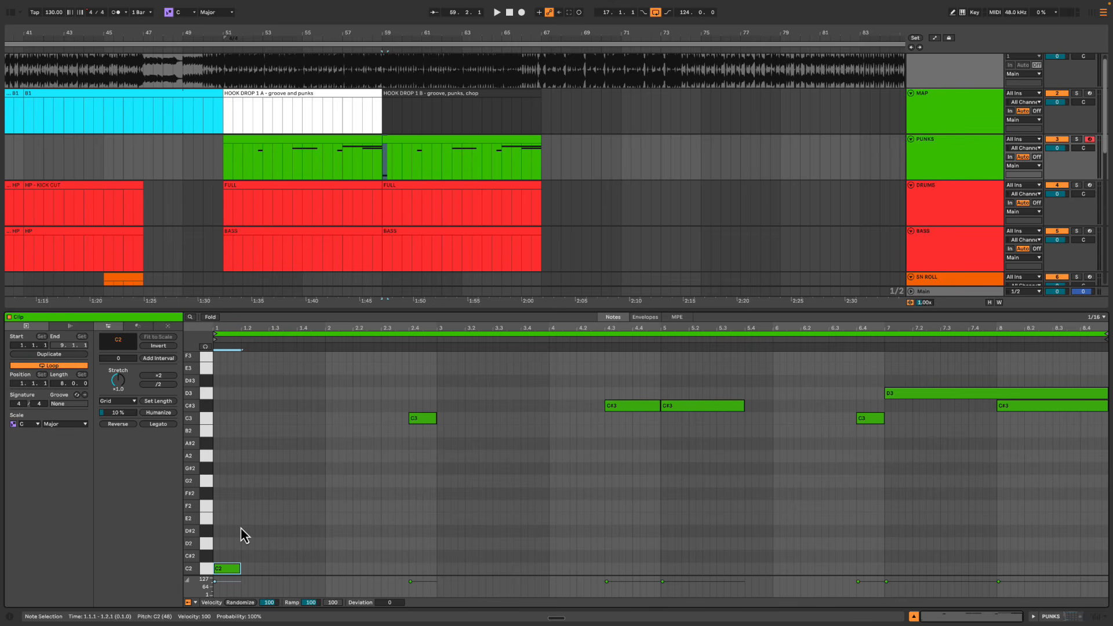
key(space)
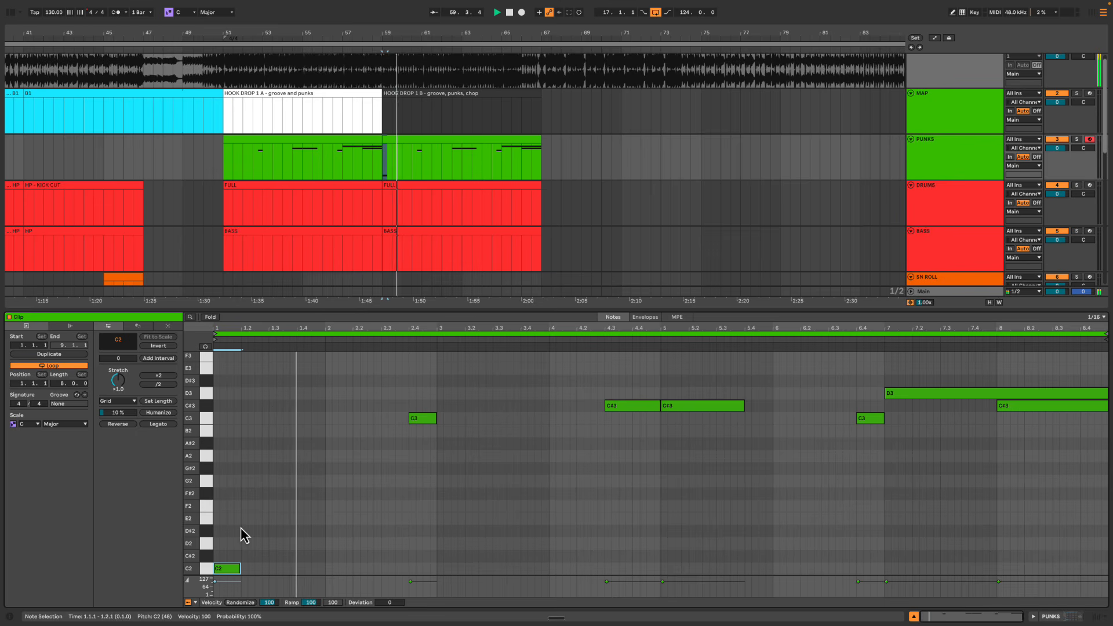
key(space)
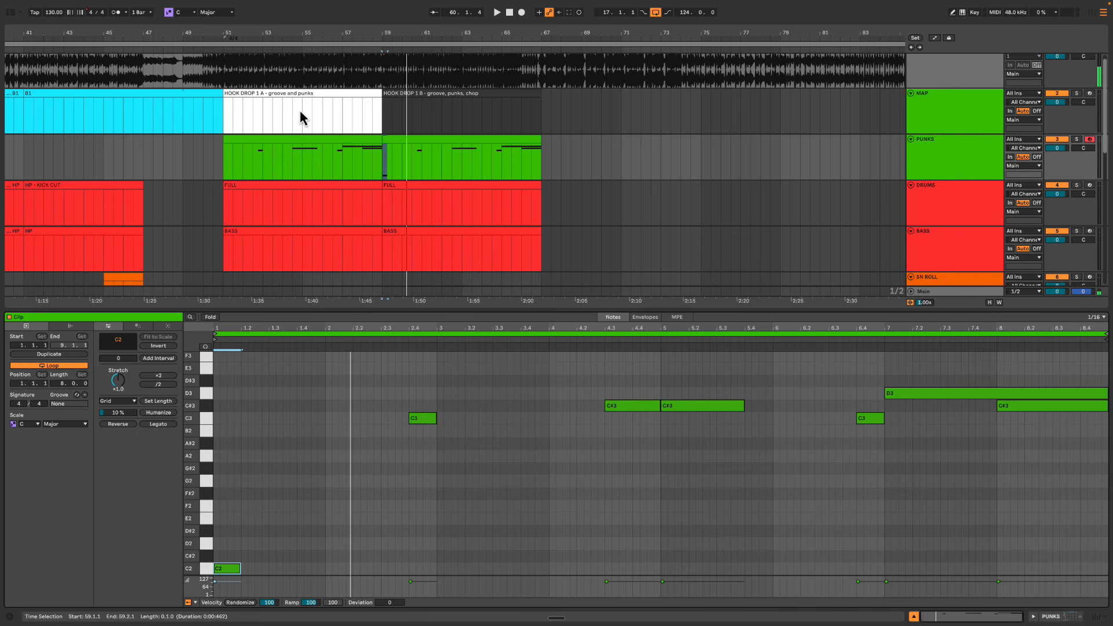
click(275, 143)
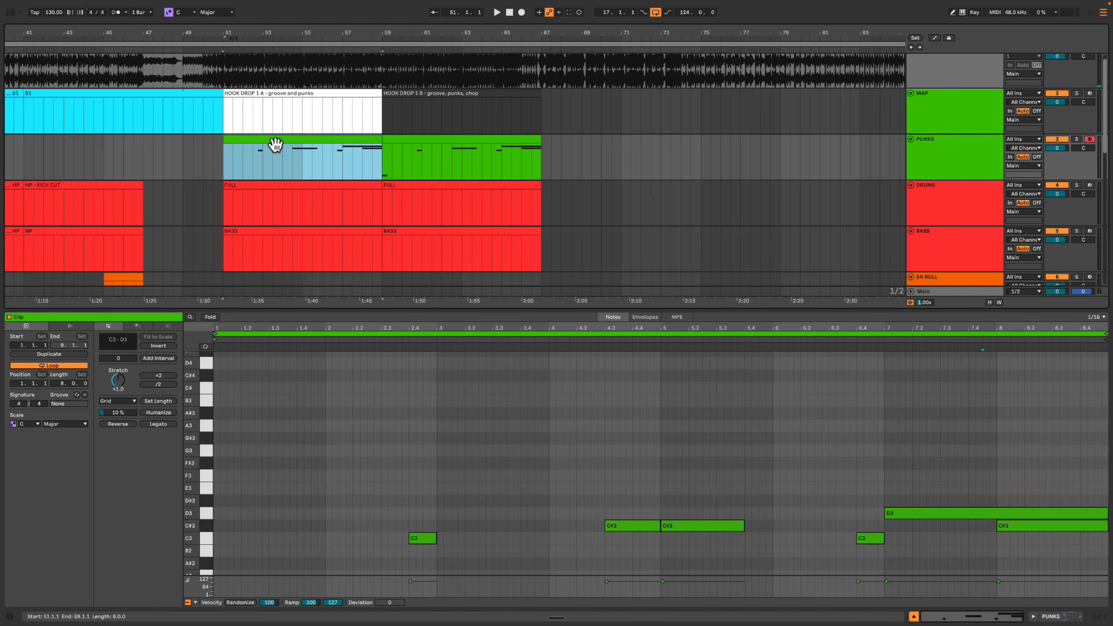
key(space)
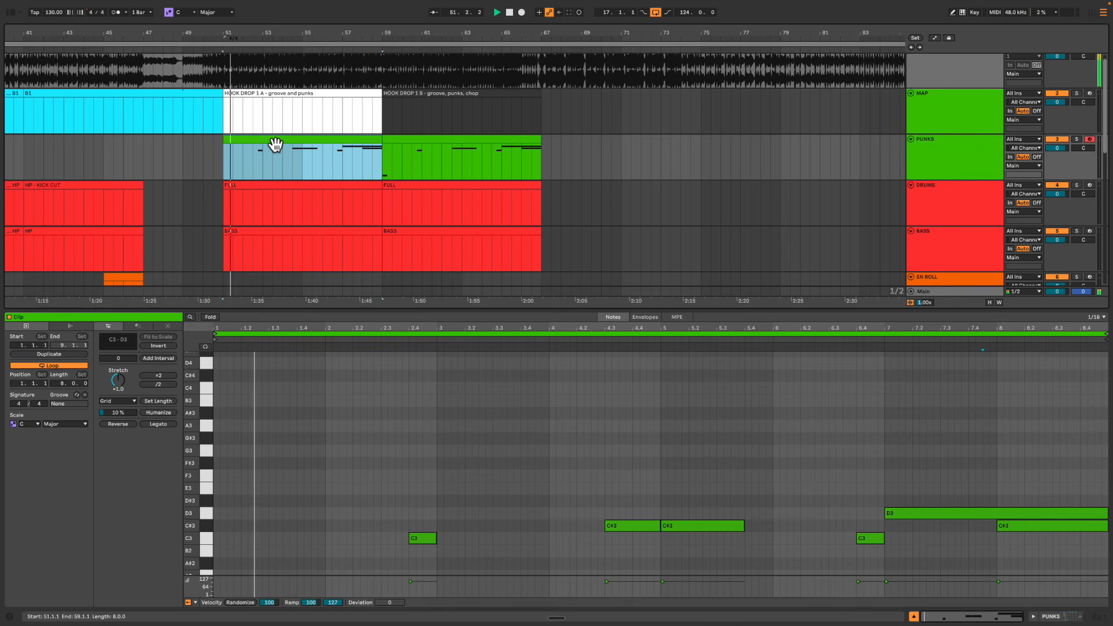
key(space)
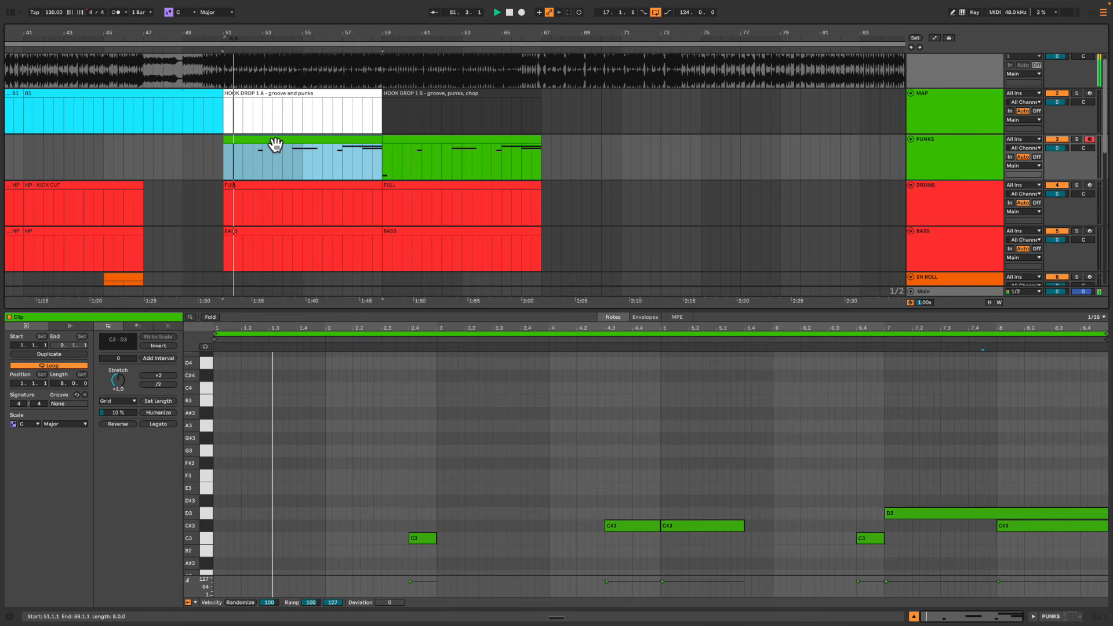
Replay the reference at the start of the bar 51 PUNKS clip and compare it with the bar 59 clip
key(space)
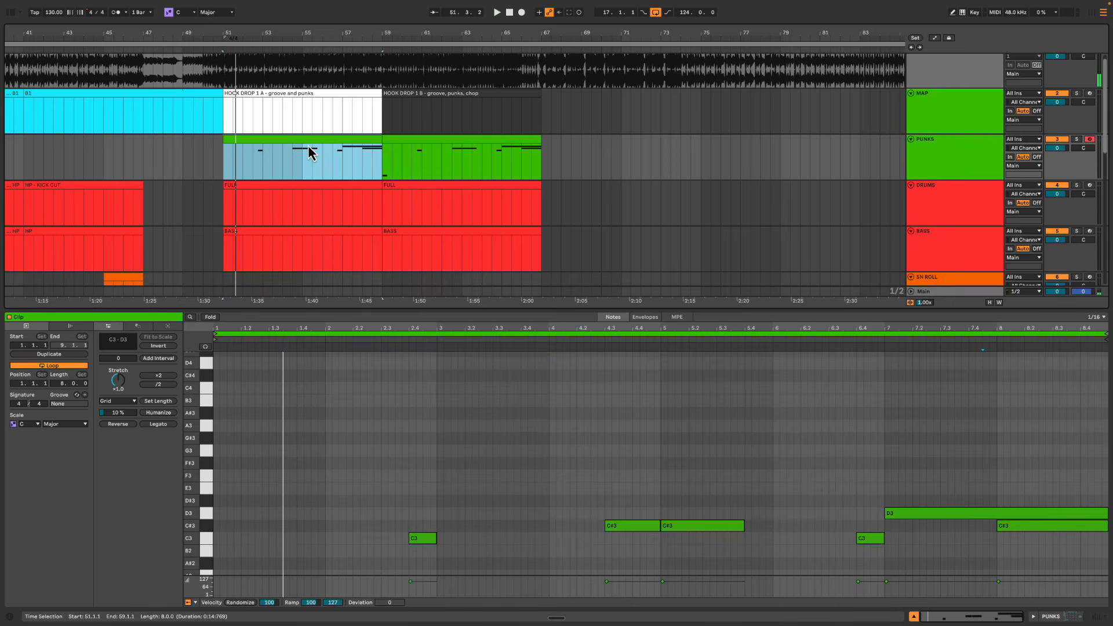
key(space)
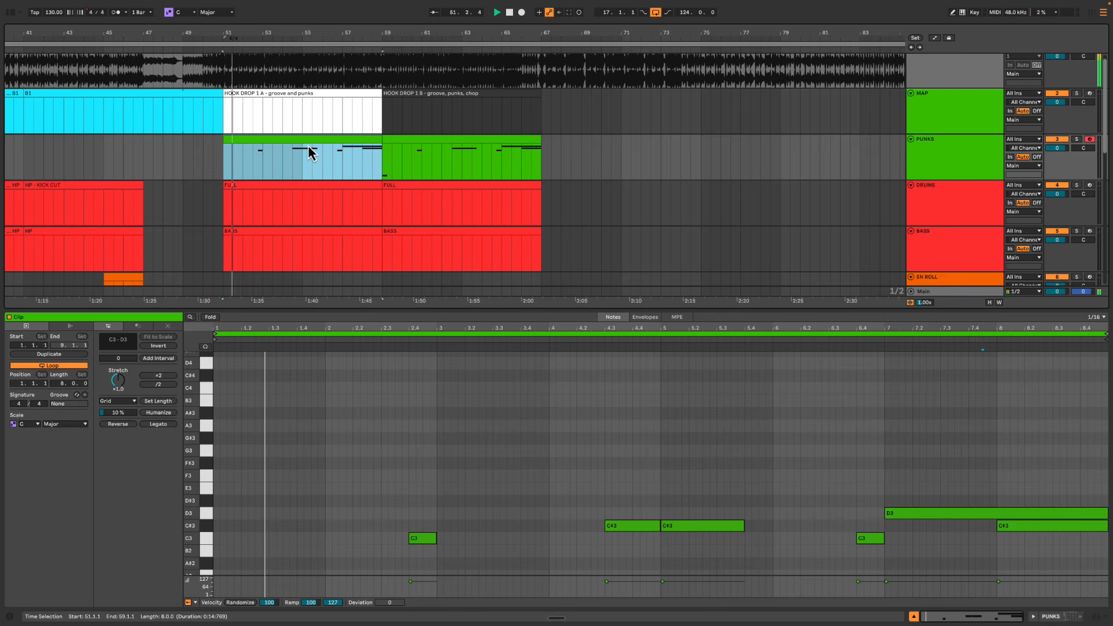
click(405, 148)
key(space)
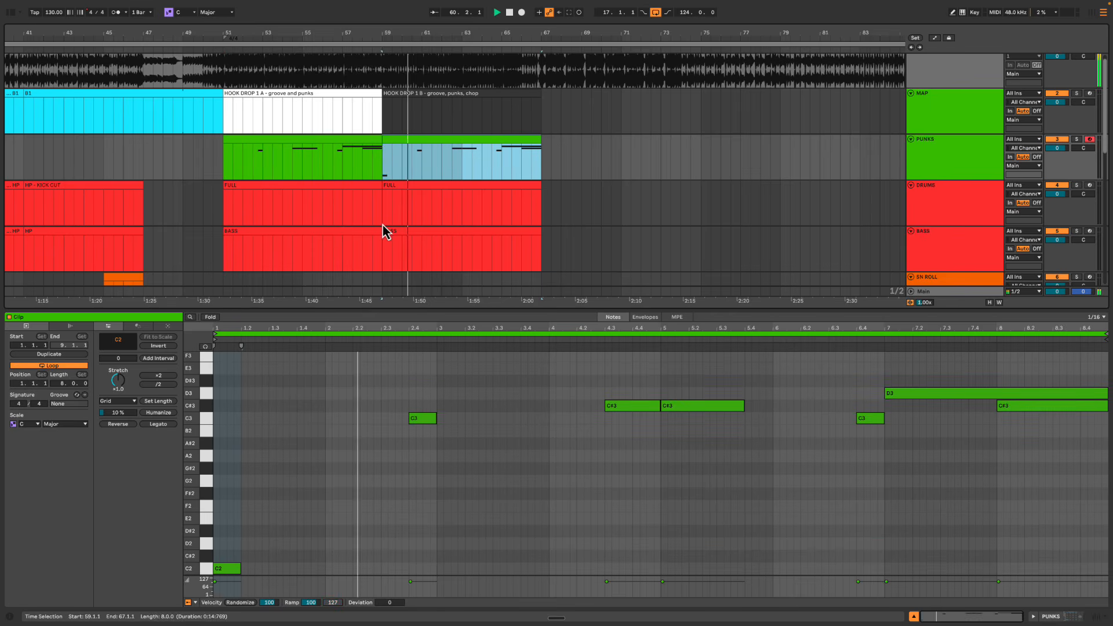
Examine the first C3 note and the pair of C#3 notes in the bar 59 PUNKS clip while the reference plays
drag(393, 395, 465, 452)
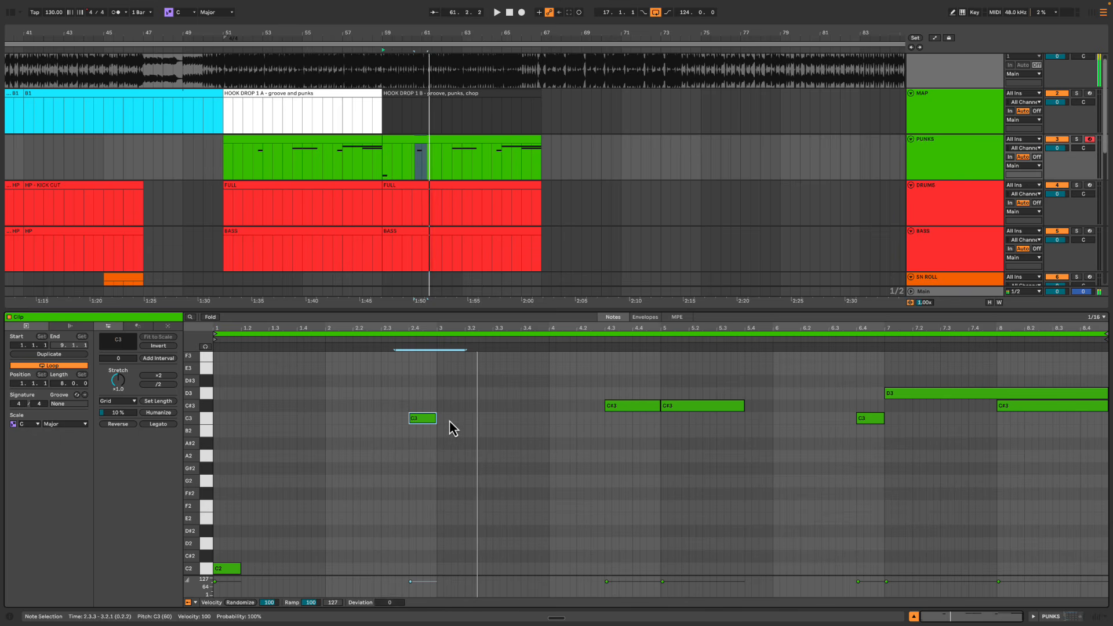
key(space)
click(554, 342)
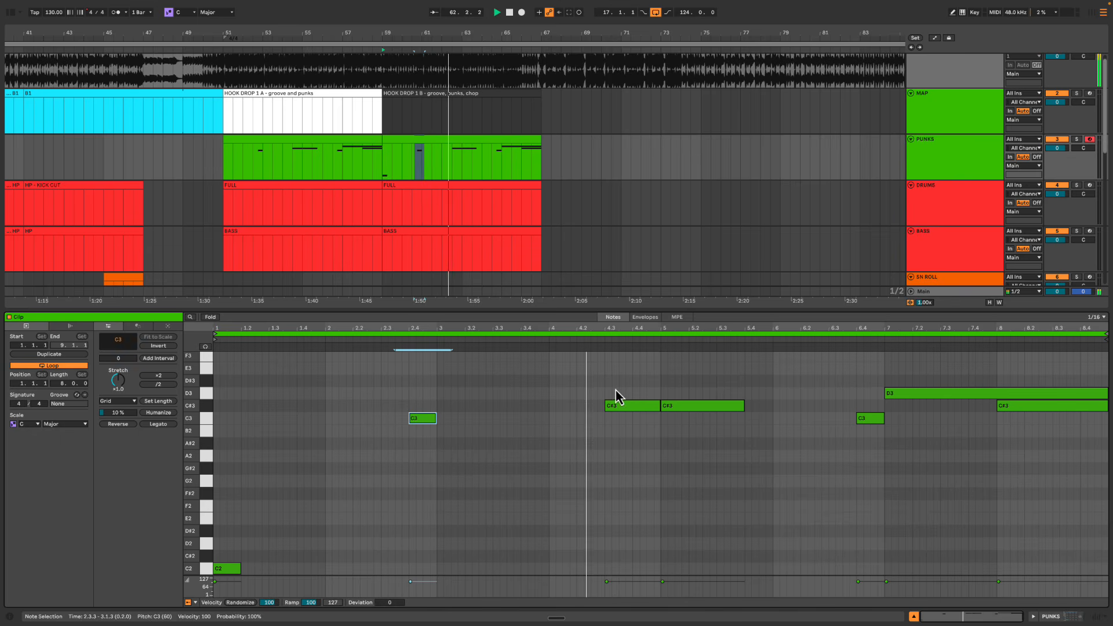
drag(583, 347, 830, 456)
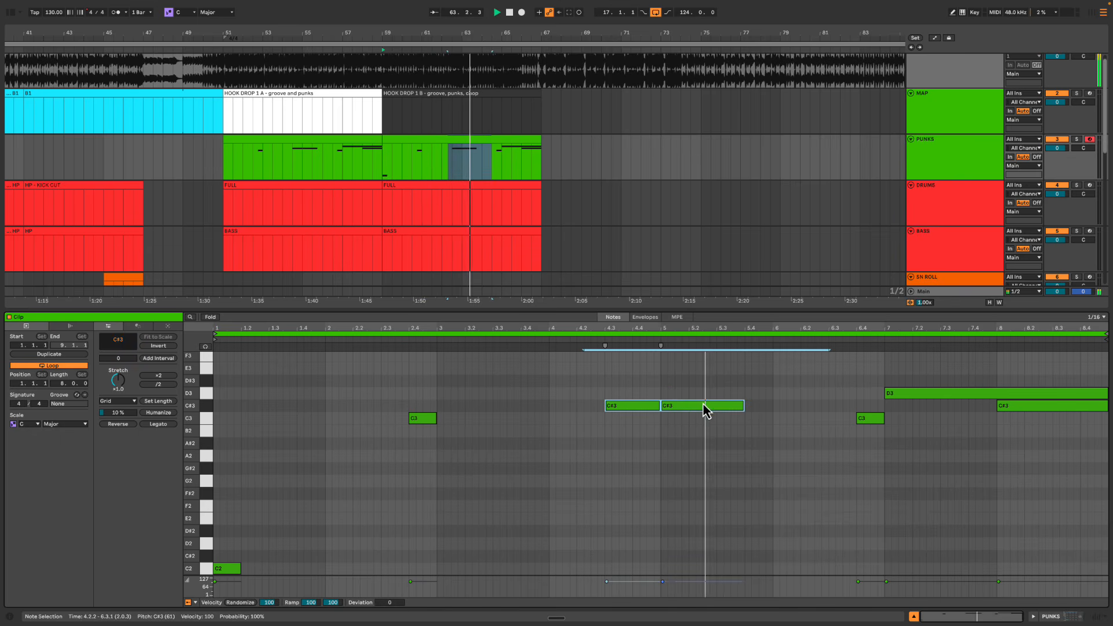
click(673, 384)
key(space)
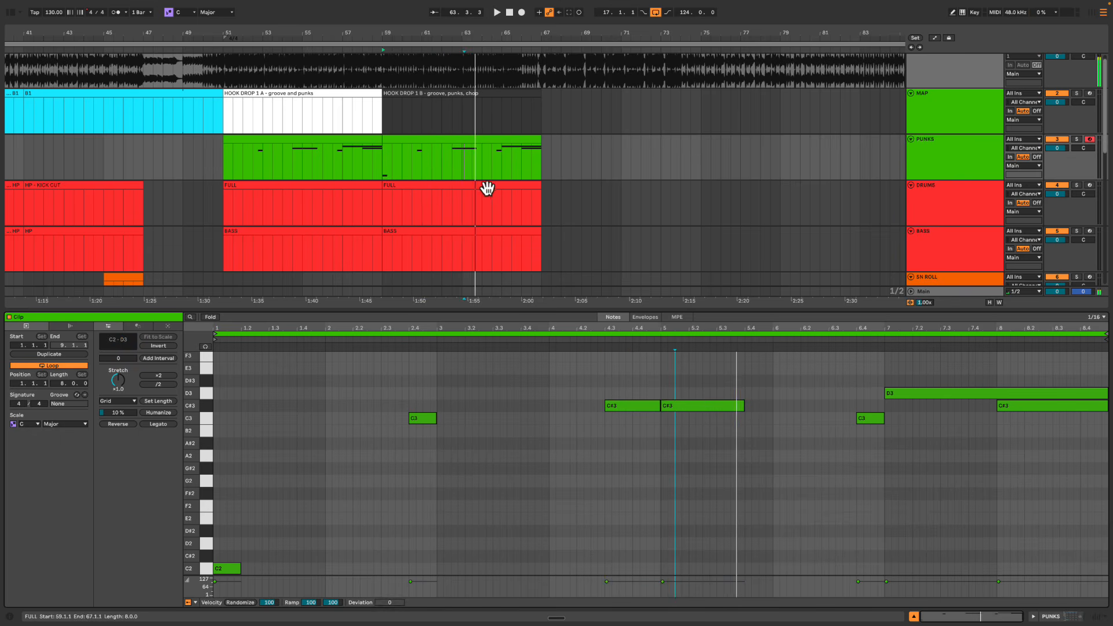
Compare the mid-clip C#3 punctuation of both PUNKS clips, playing the reference from bar 55
click(302, 162)
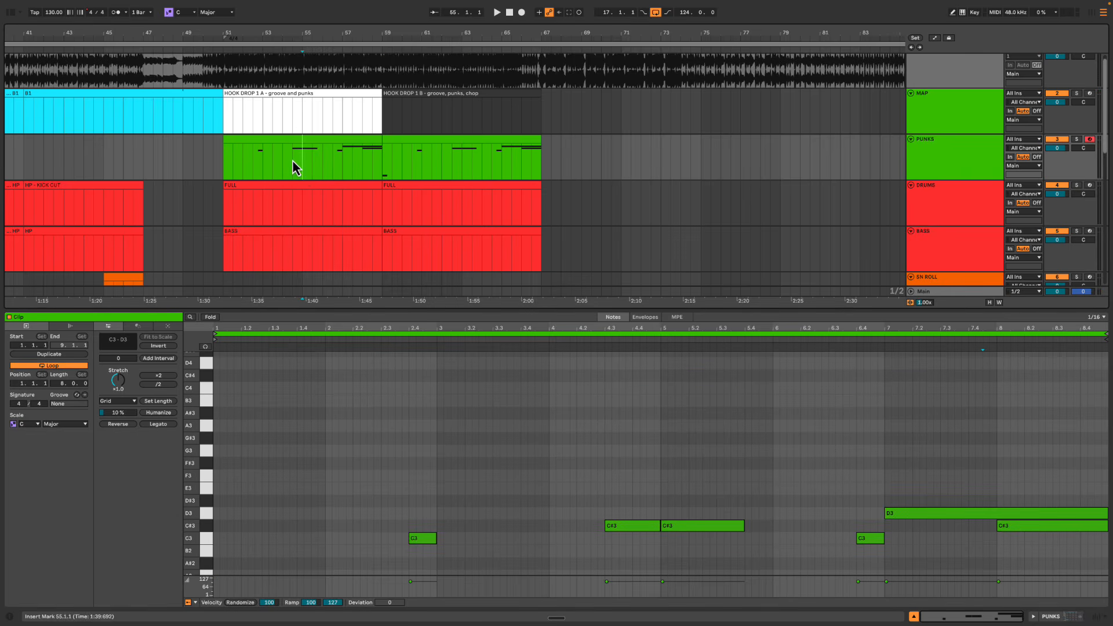
key(space)
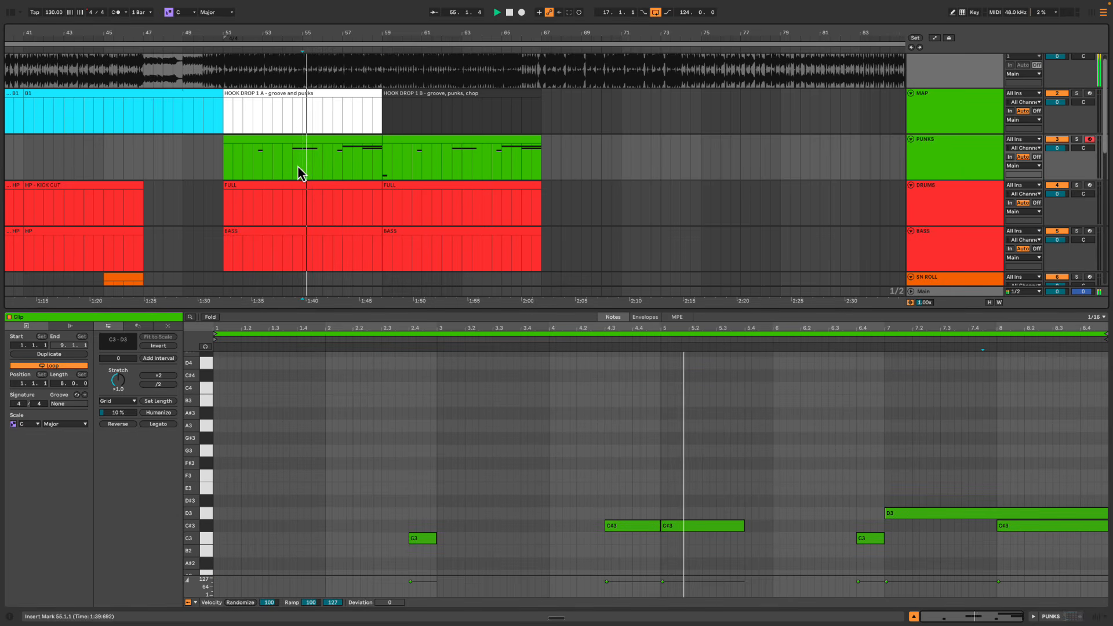
click(291, 161)
drag(263, 161, 333, 161)
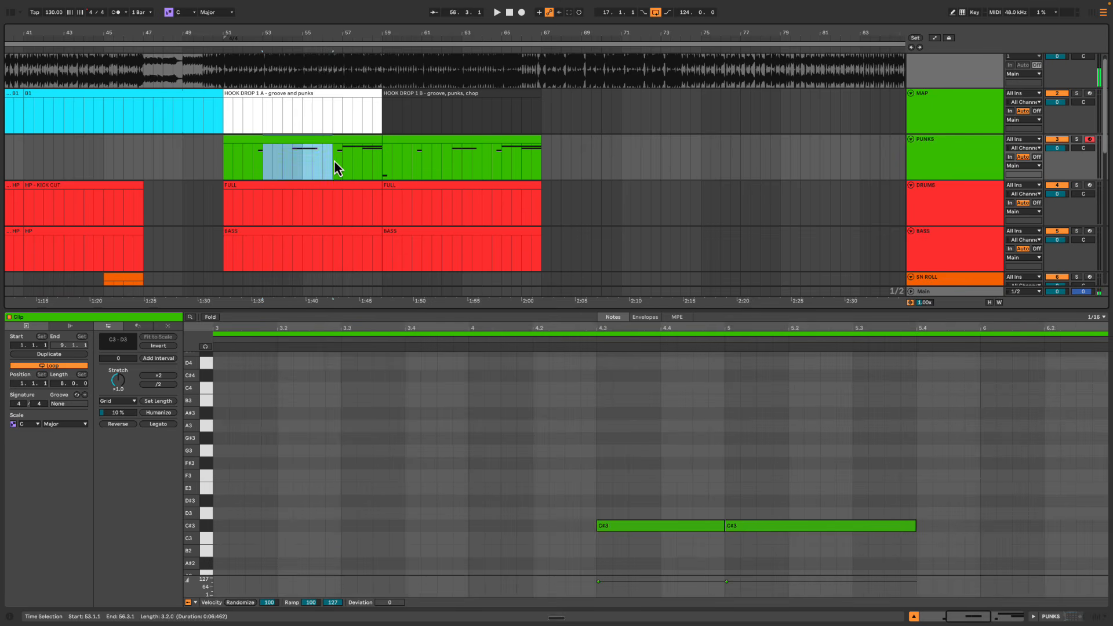
click(294, 166)
drag(424, 156, 495, 164)
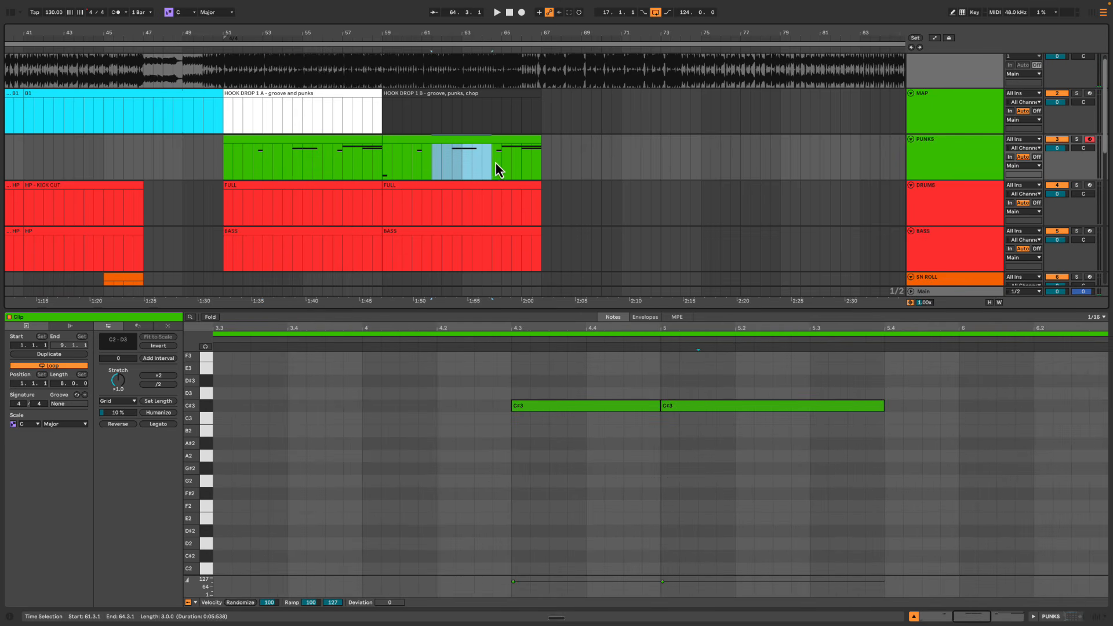
click(290, 159)
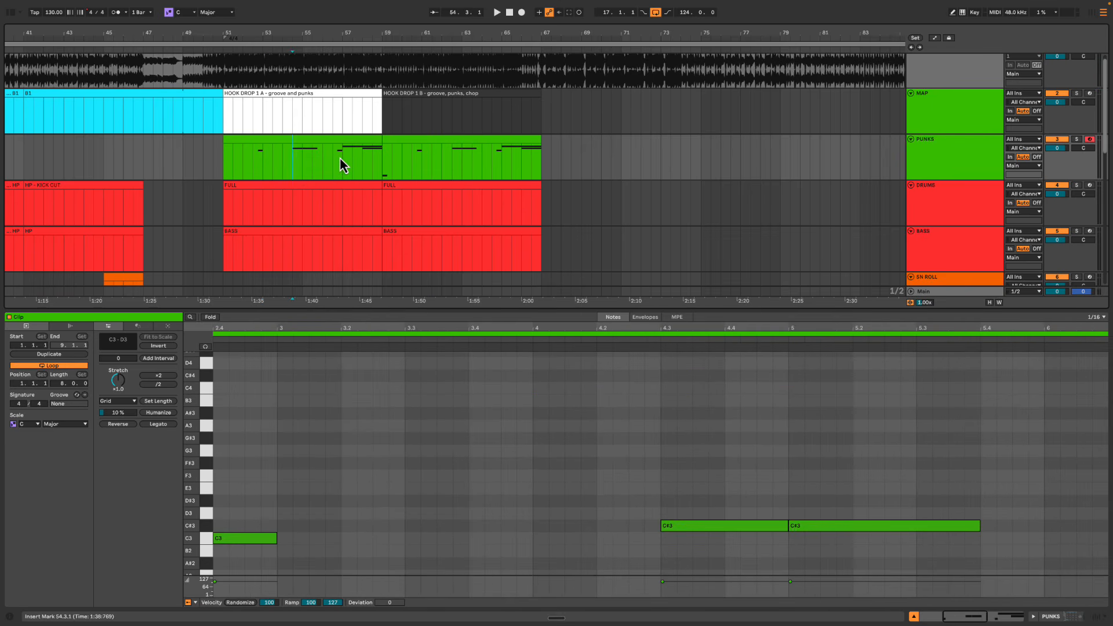
click(302, 163)
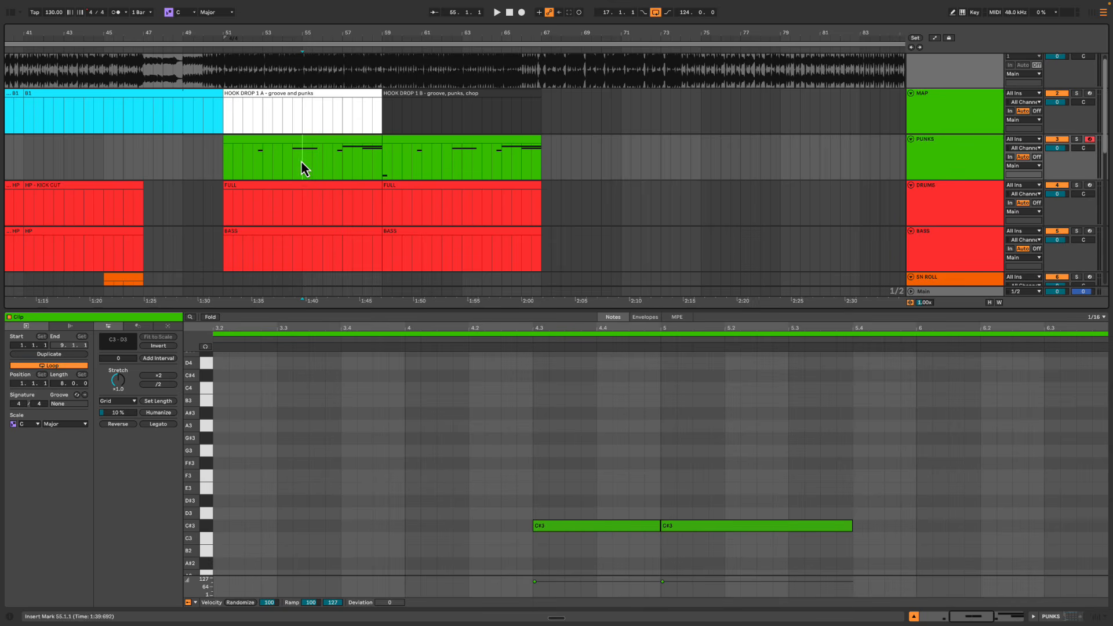
drag(385, 158, 546, 164)
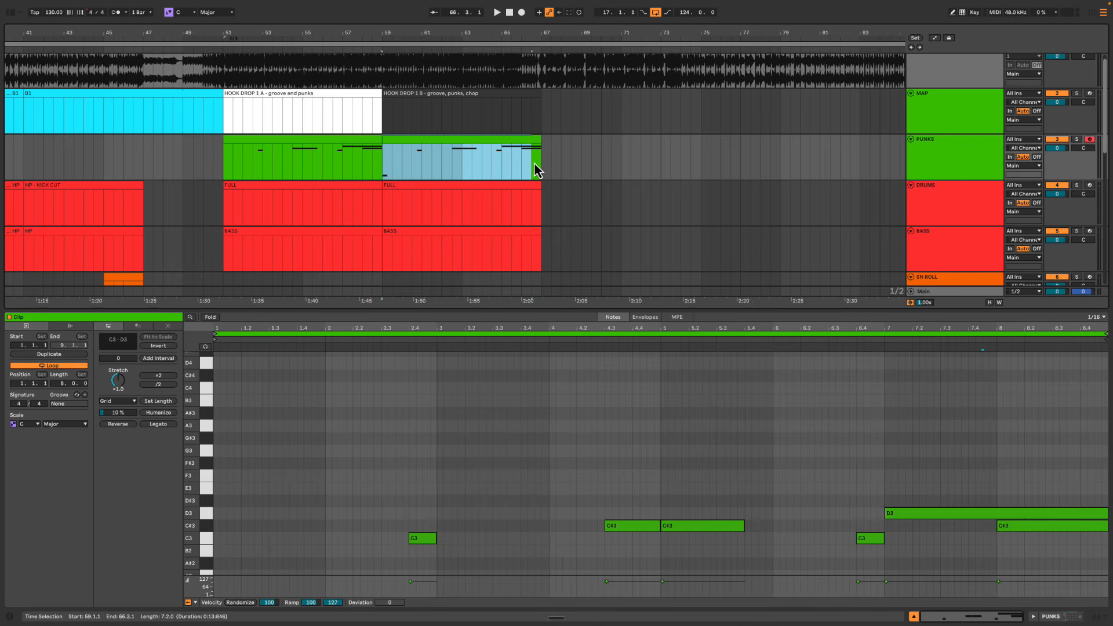
Compare the C#3 sections at bars 54.3 to 56 and 62.3 to 64 on the PUNKS track, and play from bar 62.3
click(301, 163)
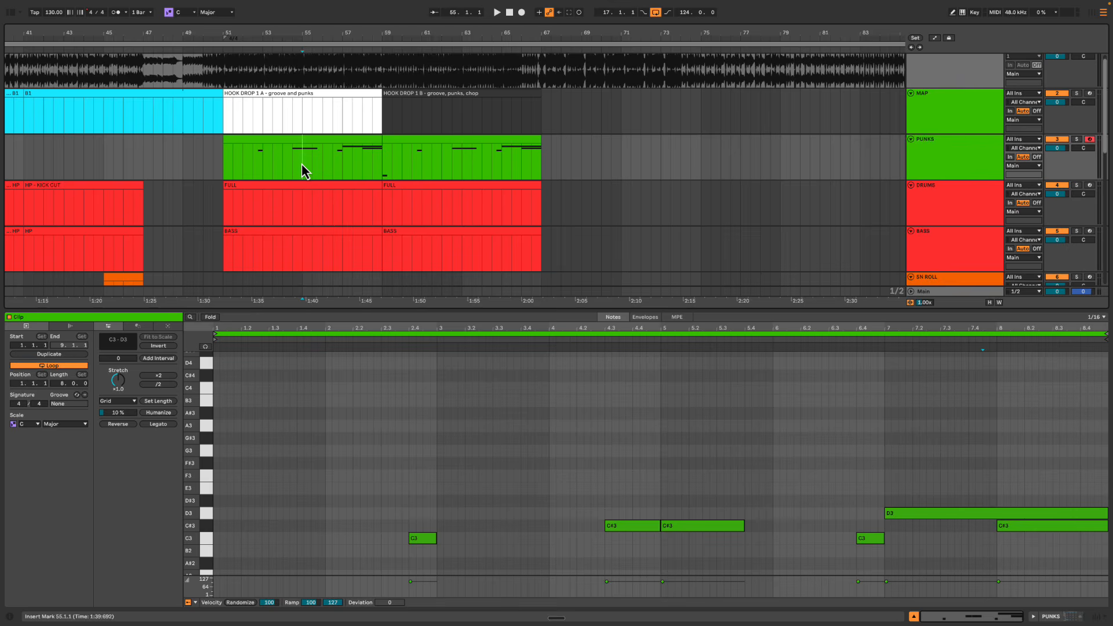
click(384, 168)
scroll(384, 172, right, 3)
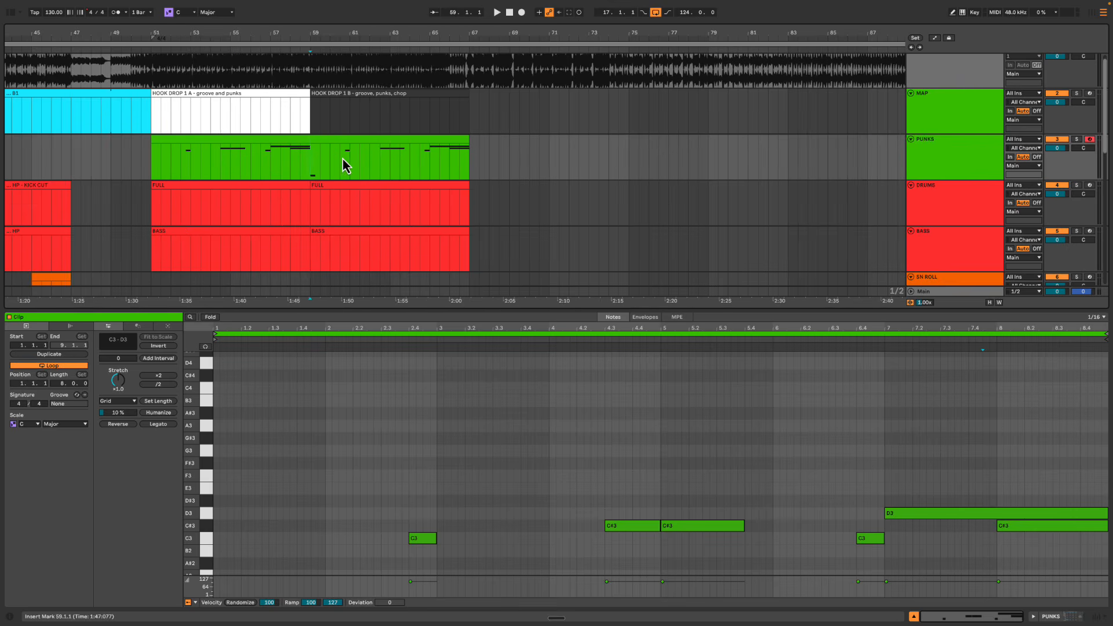
drag(311, 165, 450, 160)
click(385, 168)
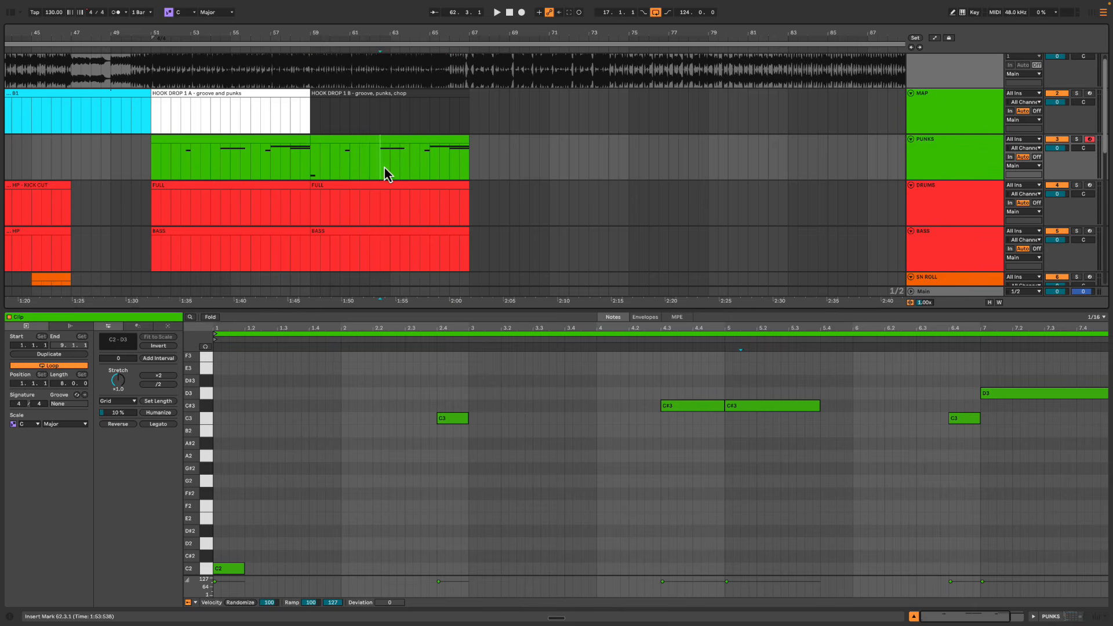
drag(381, 158, 409, 155)
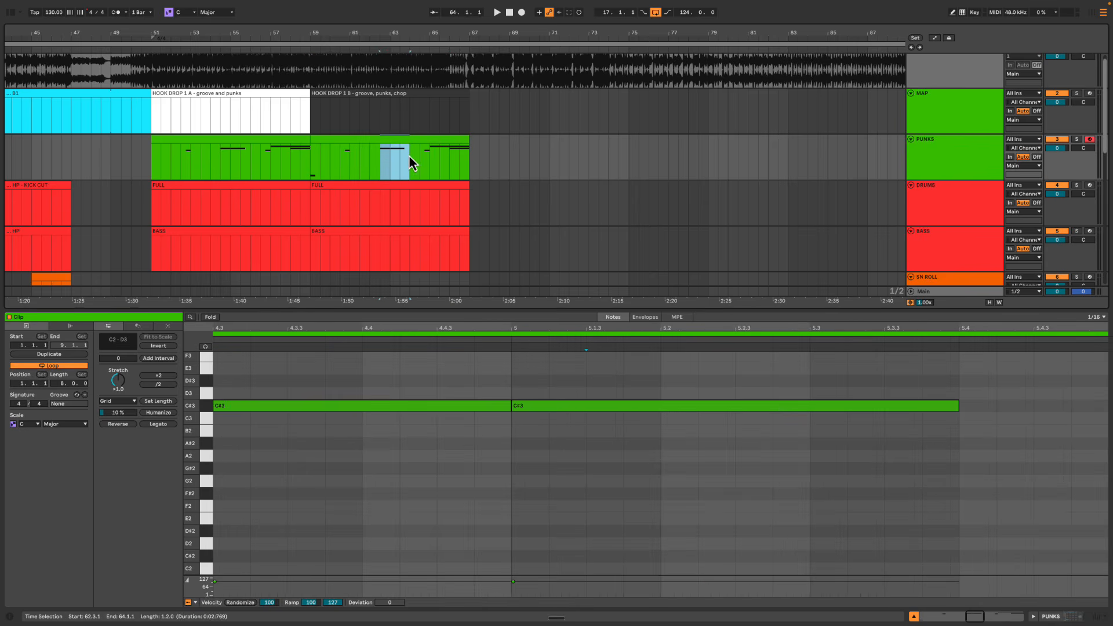
drag(222, 164, 250, 160)
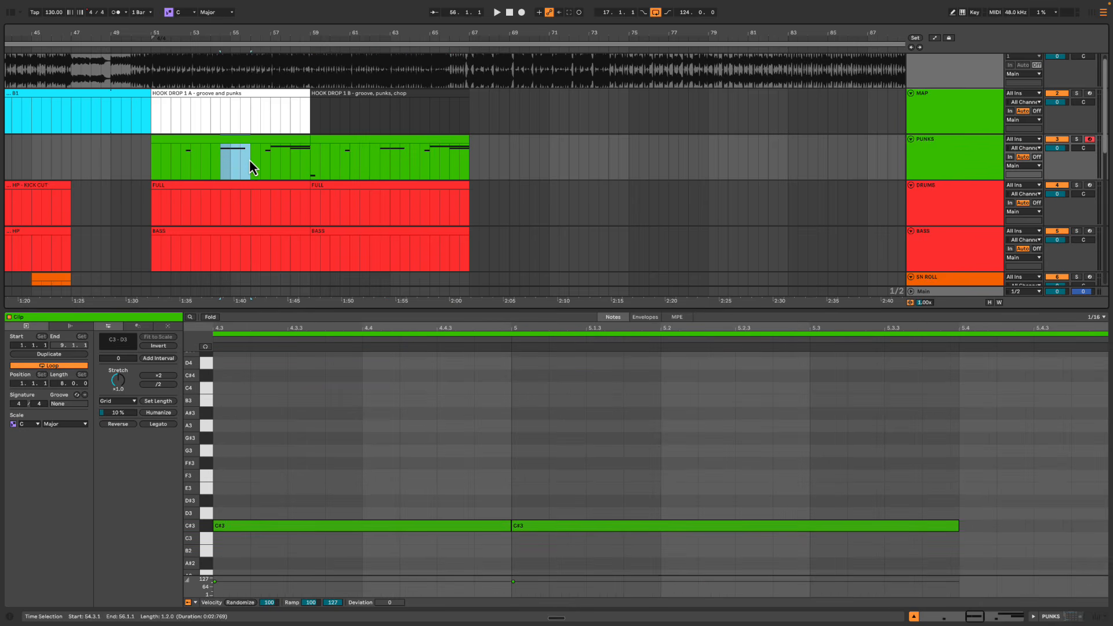
click(383, 168)
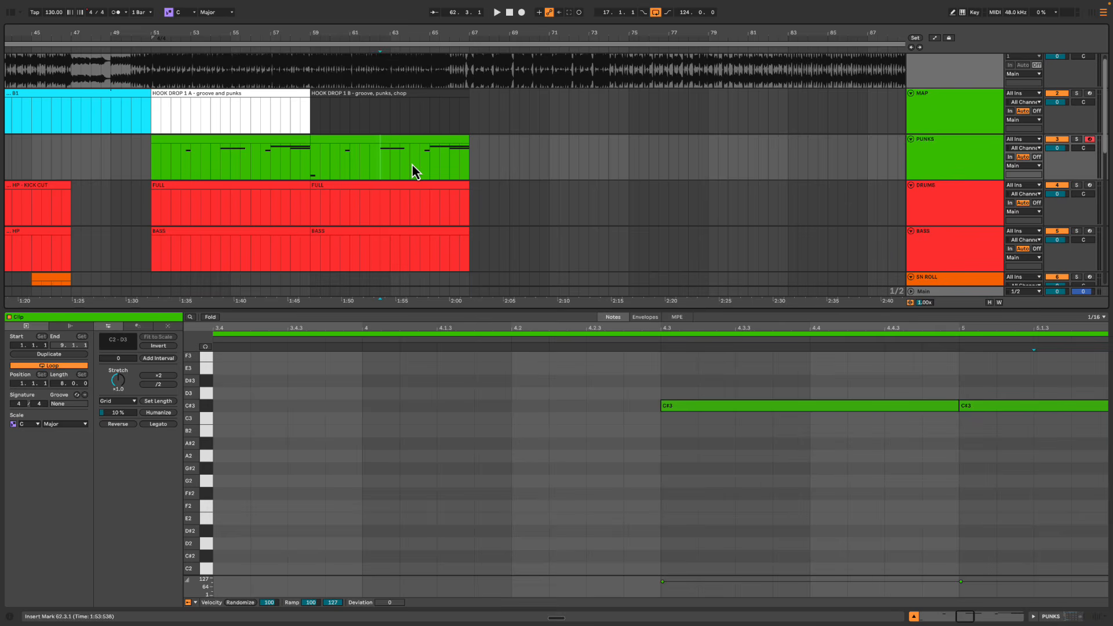
key(space)
Transpose the closing D3 note of the bar 59 PUNKS clip down to C#3, making one two-bar C#3 note
click(428, 155)
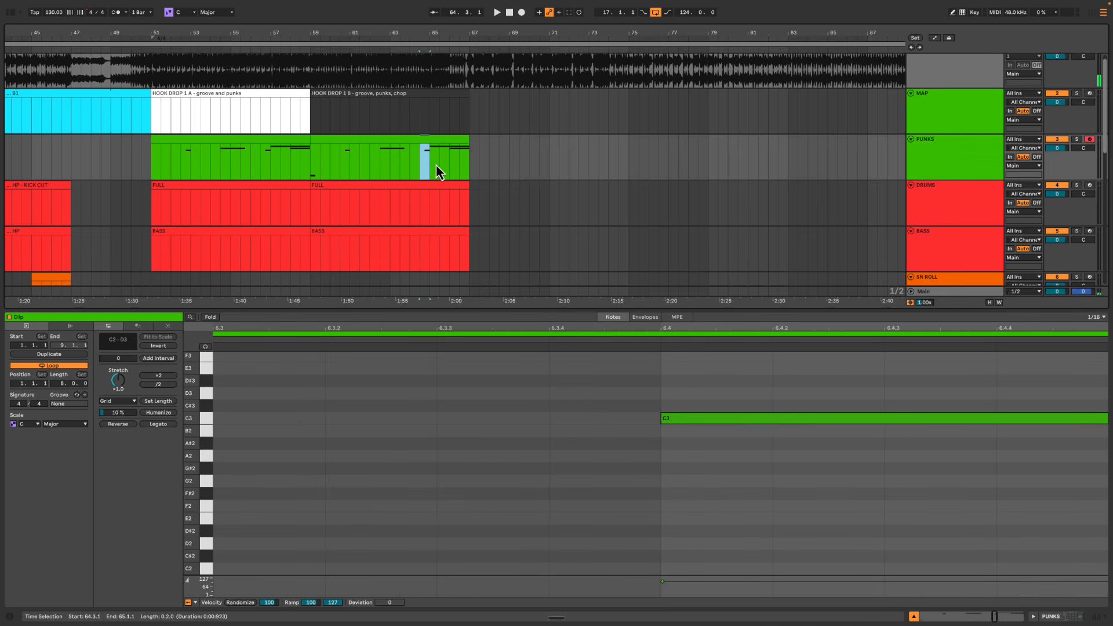
shift+click(468, 155)
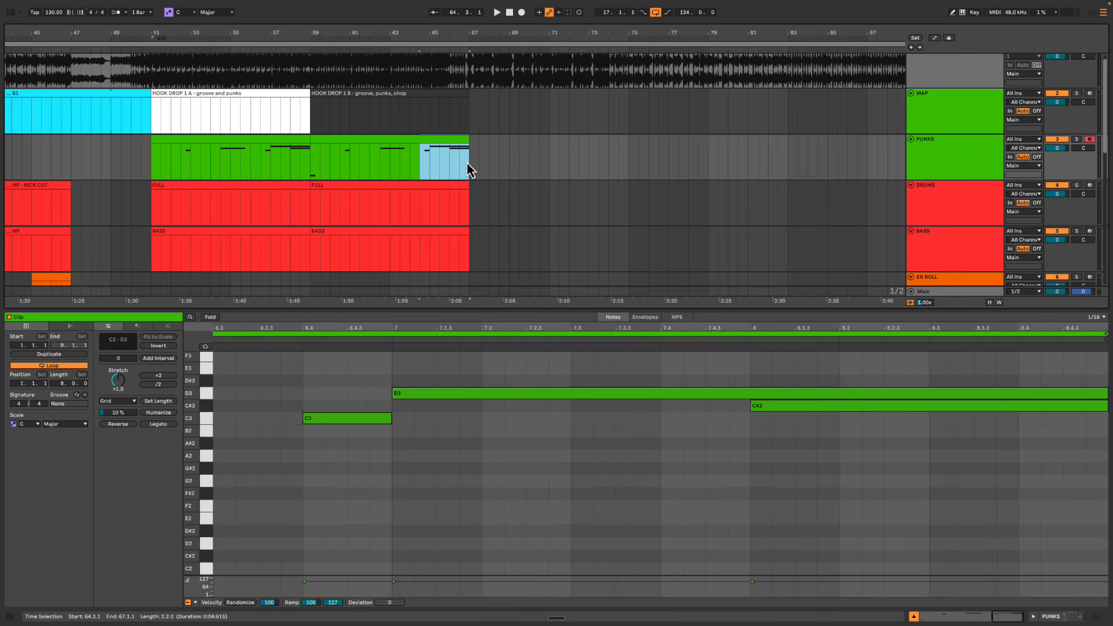
click(422, 166)
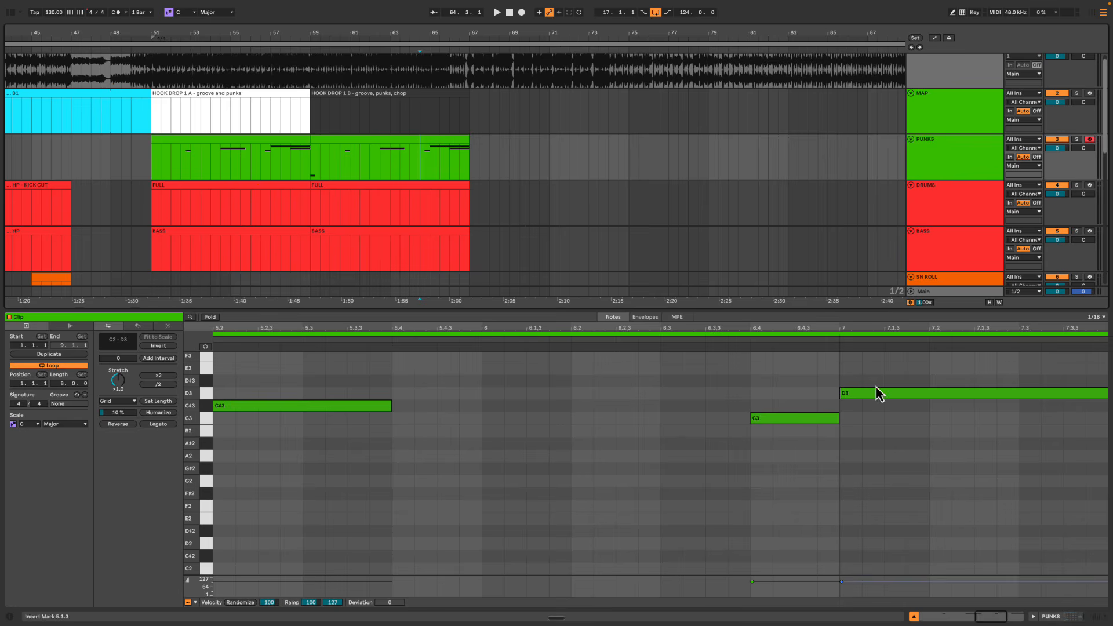
drag(730, 331, 731, 326)
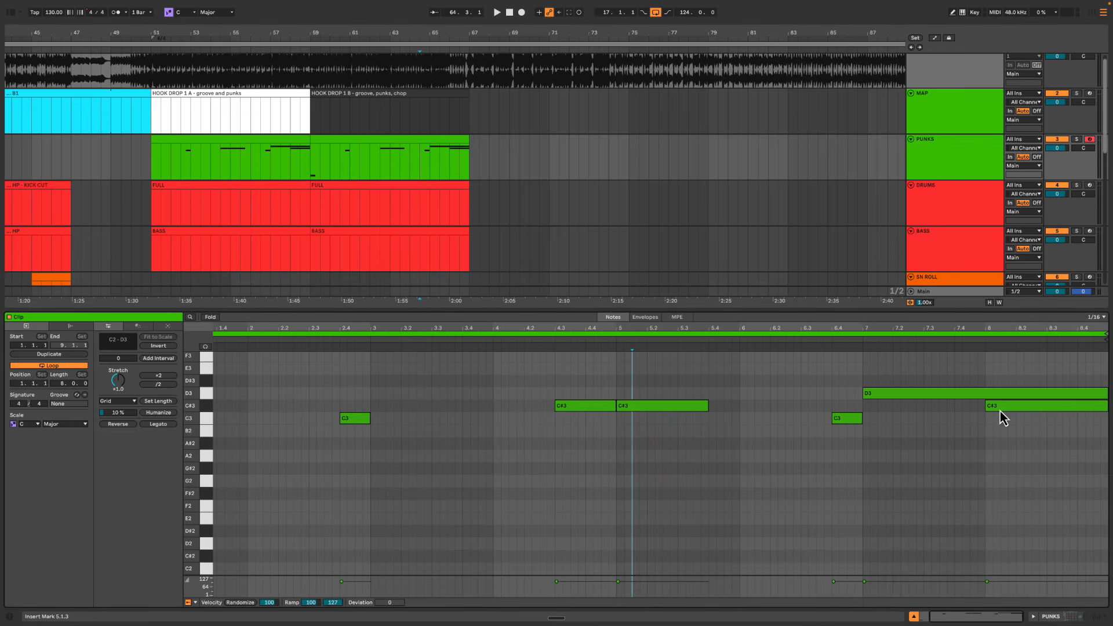
click(974, 397)
key(Down)
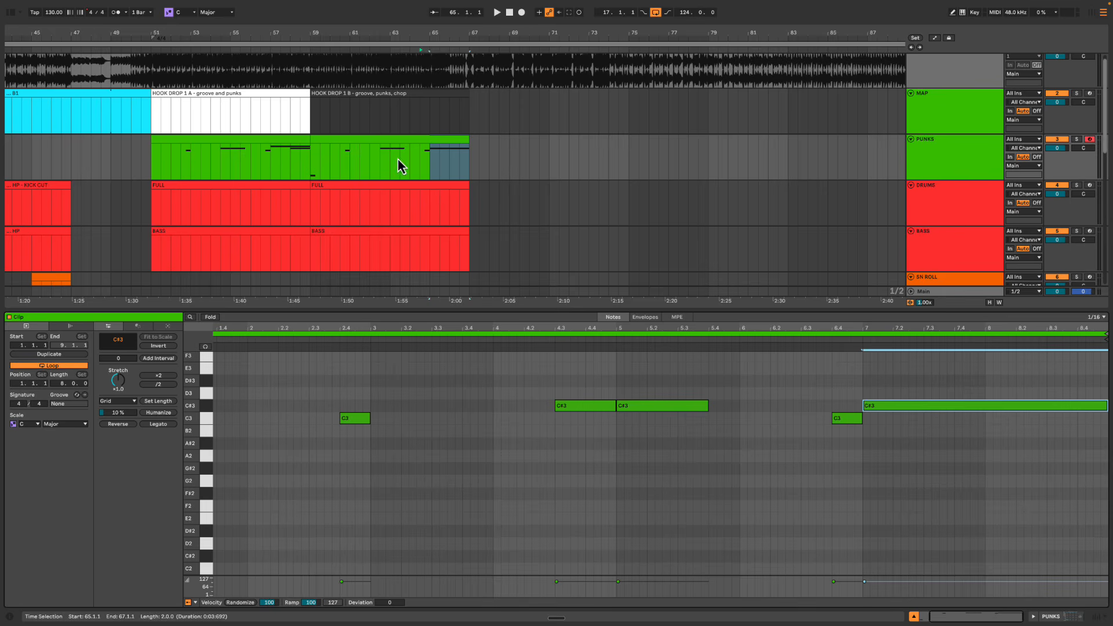
Review the notes of both PUNKS clips from bar 51 to 67 and hide the clip detail view
drag(432, 166, 477, 164)
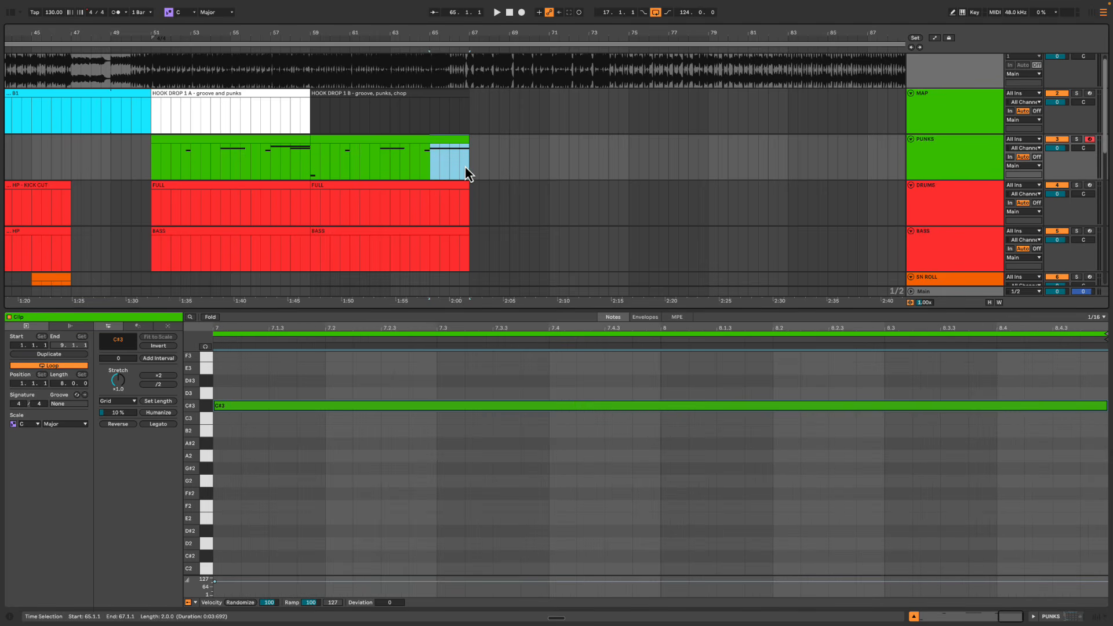
click(431, 165)
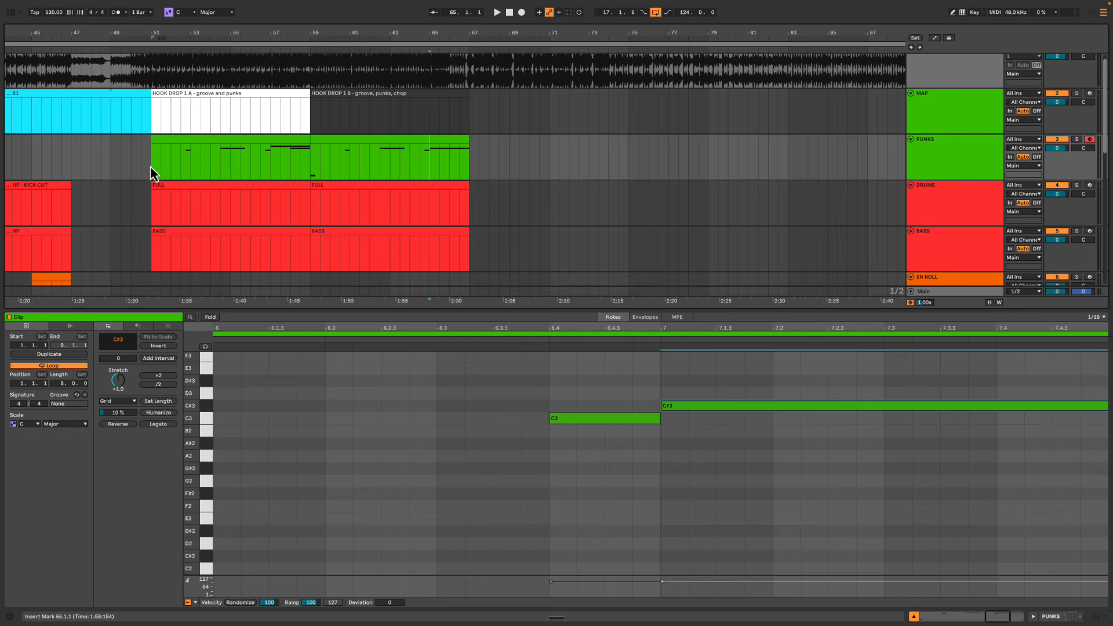
mouse_move(150, 166)
mouse_down()
mouse_move(507, 165)
mouse_move(471, 169)
mouse_up()
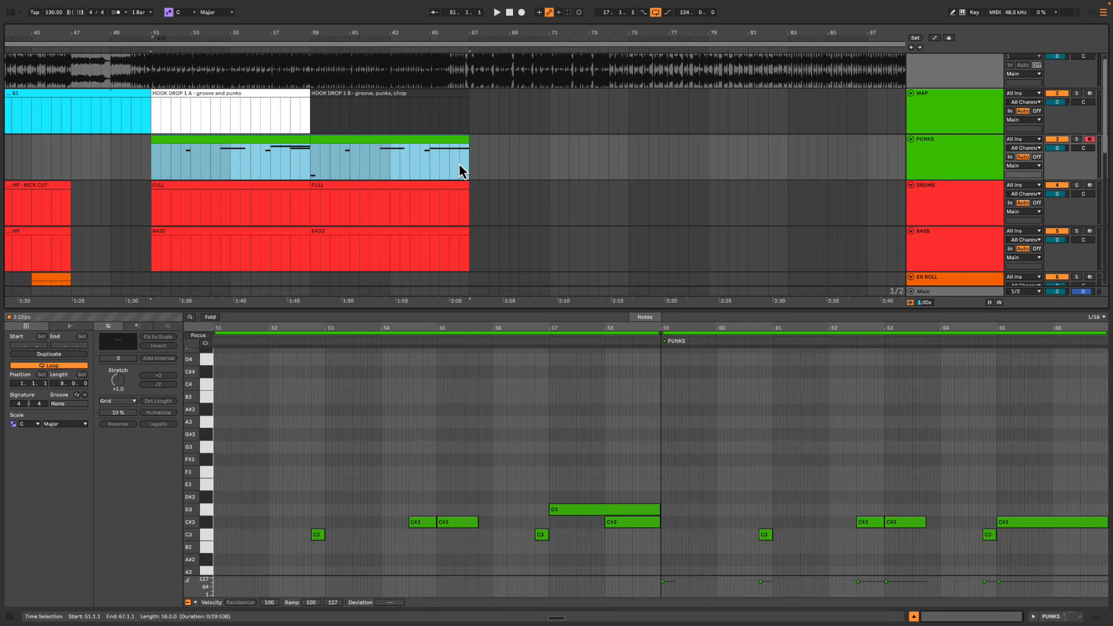
click(470, 160)
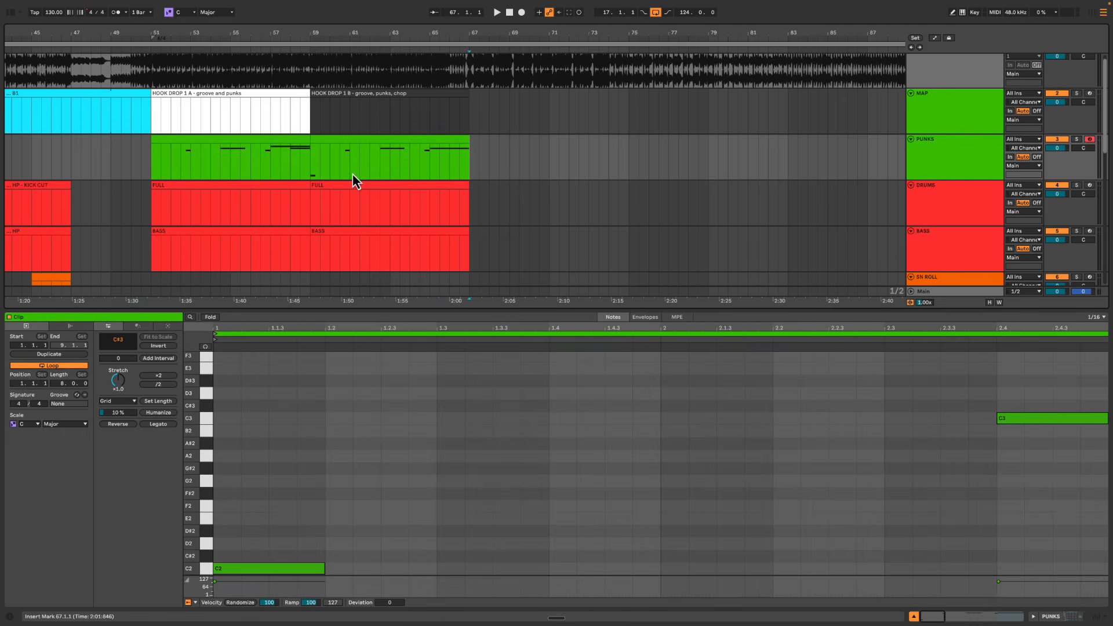
click(472, 161)
key(ctrl+alt+l)
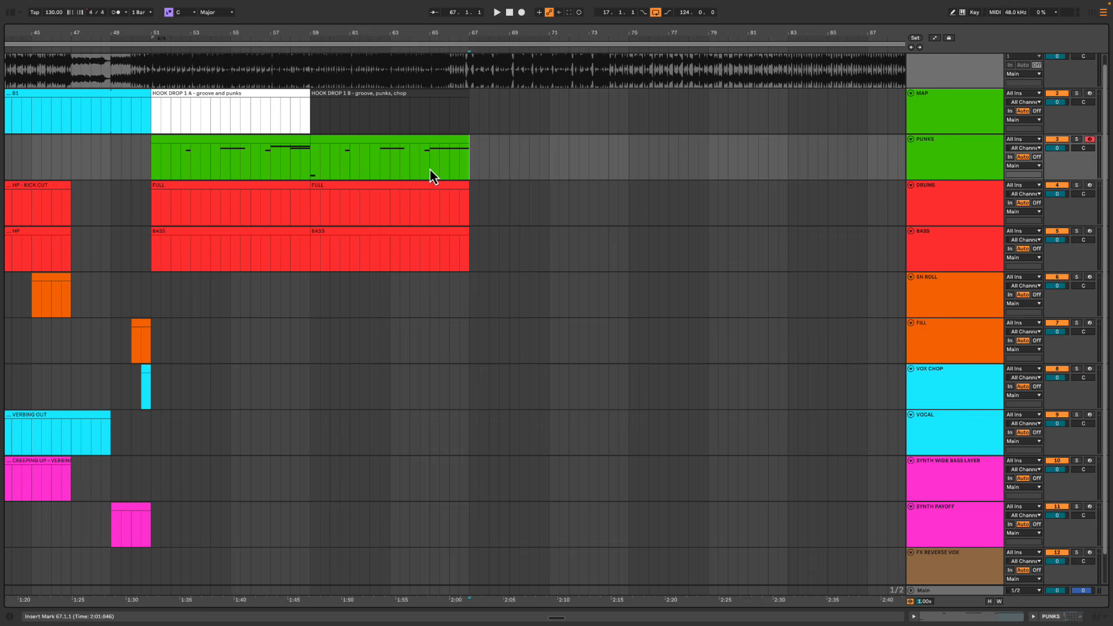
Inspect the PUNKS ending from bar 65 to 67 and play the reference from bar 65 through the end of the drop
drag(429, 168, 469, 169)
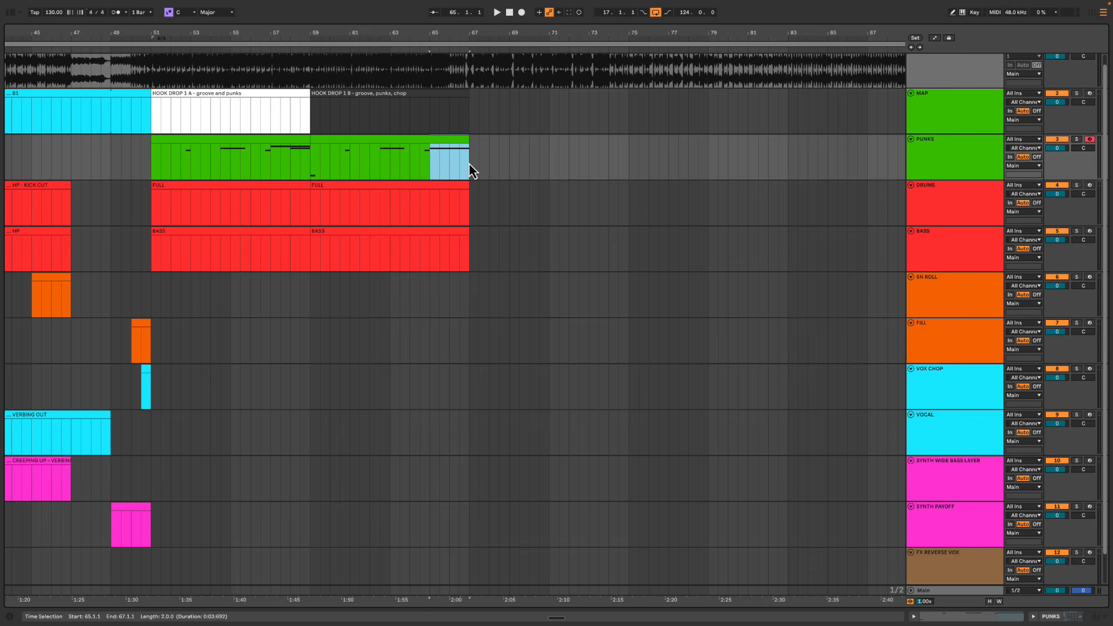
drag(154, 156, 471, 165)
click(432, 167)
click(429, 166)
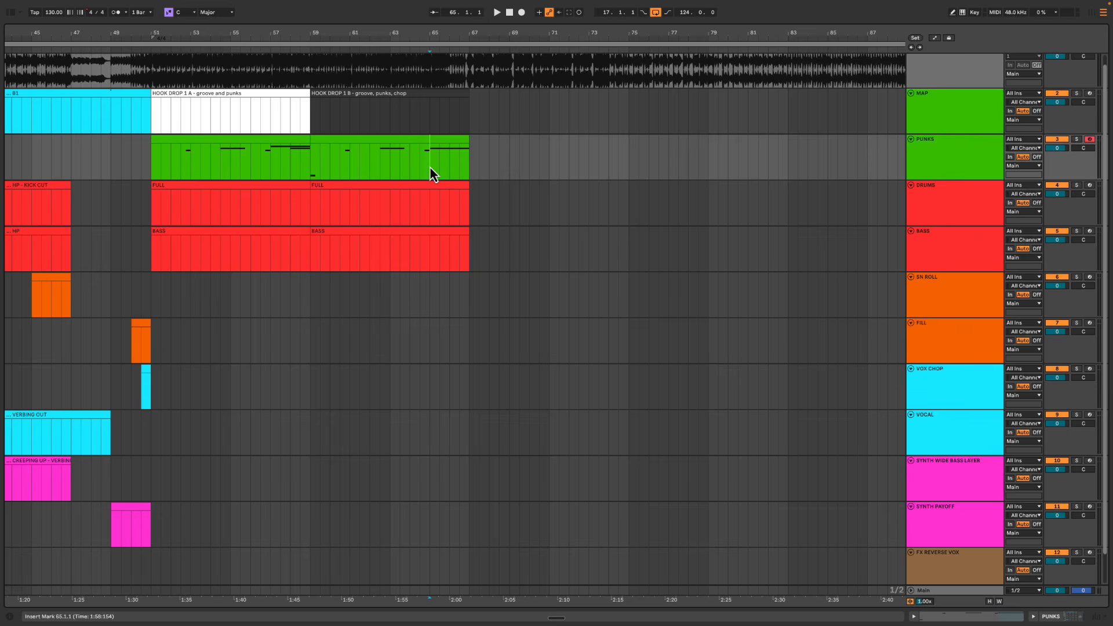
key(space)
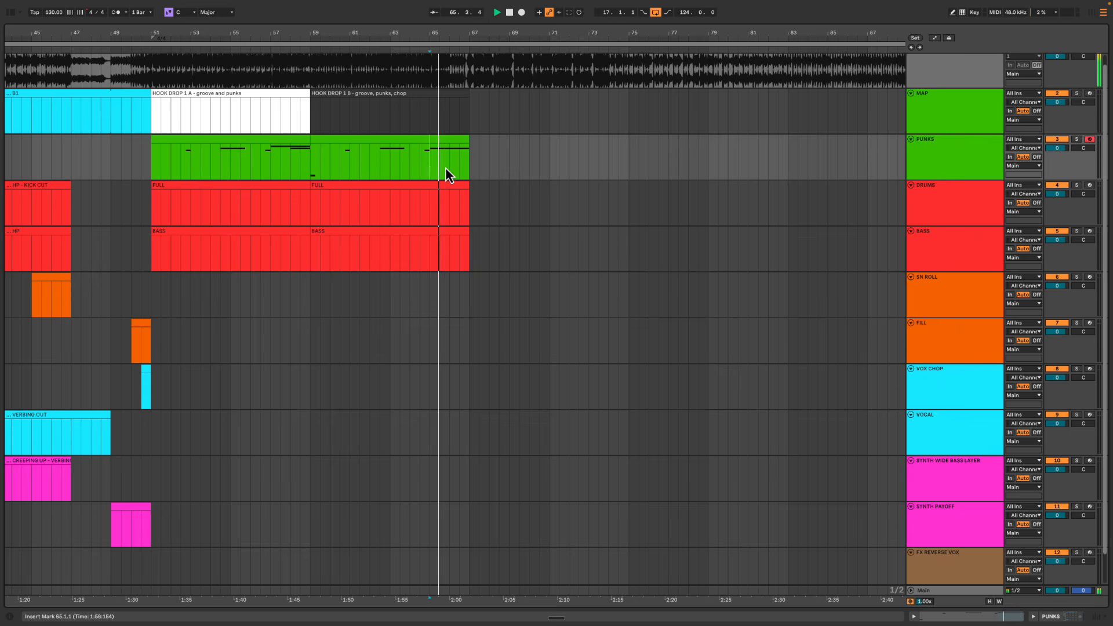
mouse_move(523, 165)
mouse_down()
mouse_move(555, 164)
mouse_move(541, 165)
mouse_up()
drag(514, 34, 514, 26)
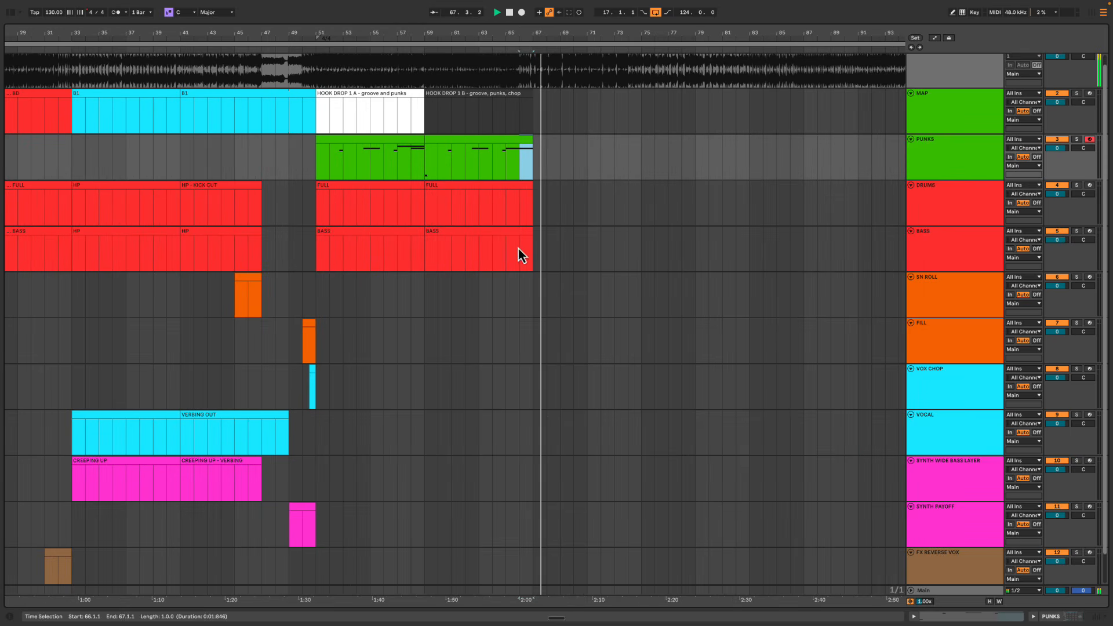
Stop playback and place the insert marker at bar 51 on the BASS track
key(space)
click(324, 255)
key(space)
scroll(405, 267, down, 1)
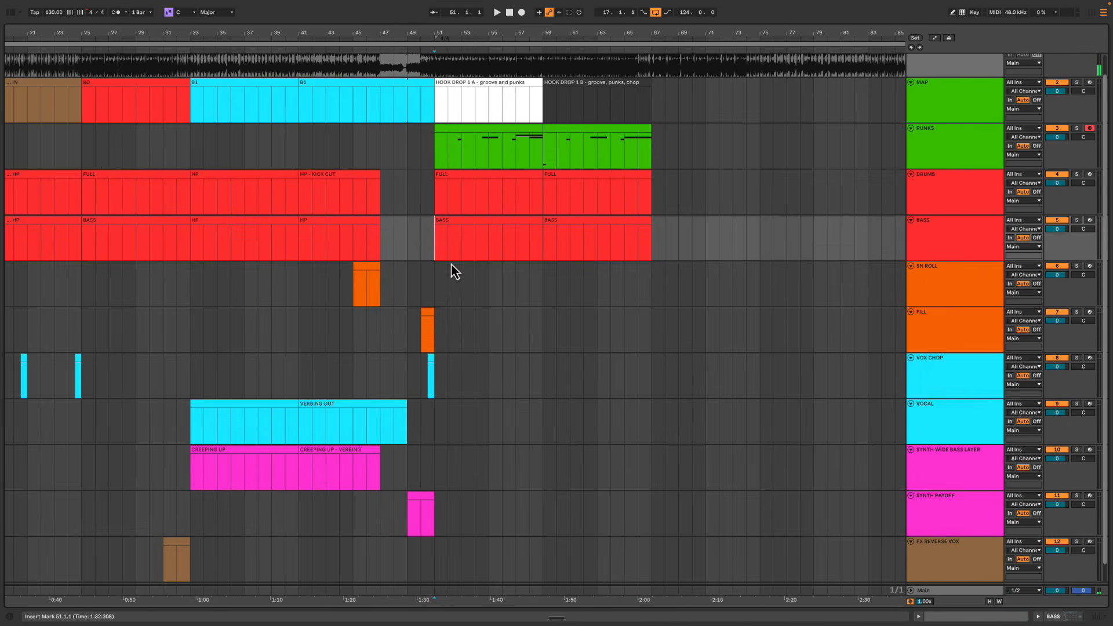
Play the reference from bar 51 and add a two-bar clip on the VOX CHOP track from bar 54 to 56
scroll(584, 318, down, 1)
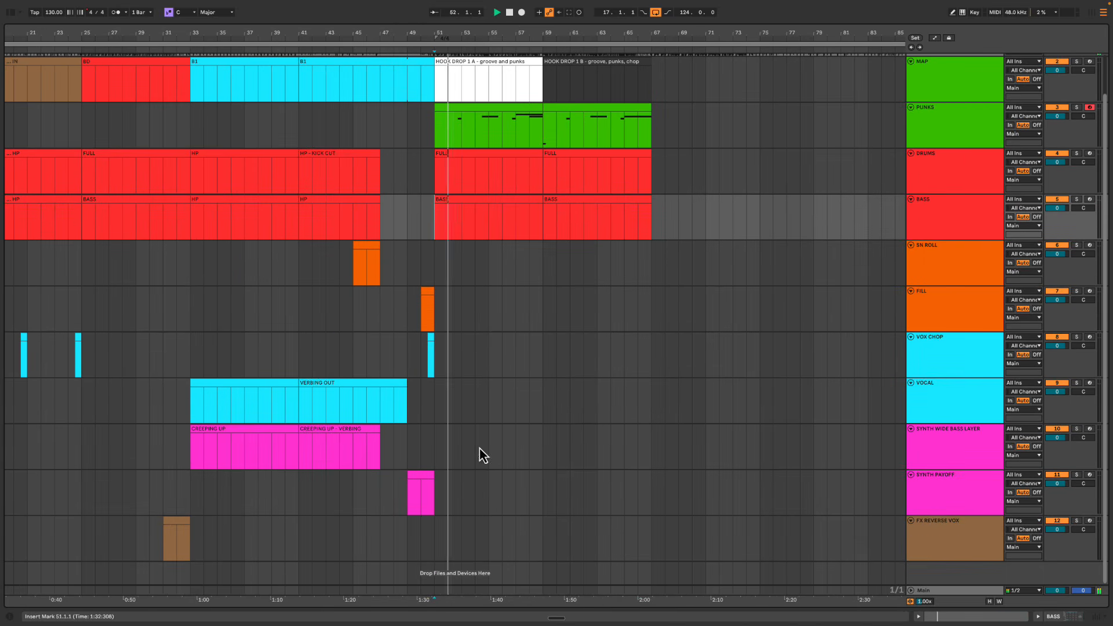
drag(476, 346, 497, 346)
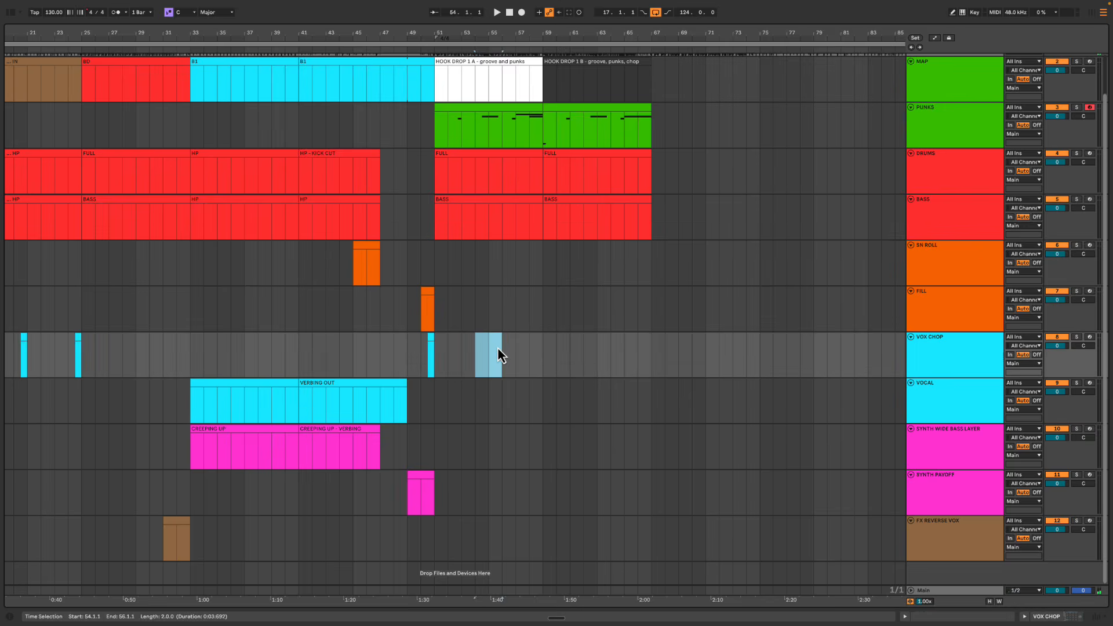
key(super+shift+m)
key(super+alt+l)
key(space)
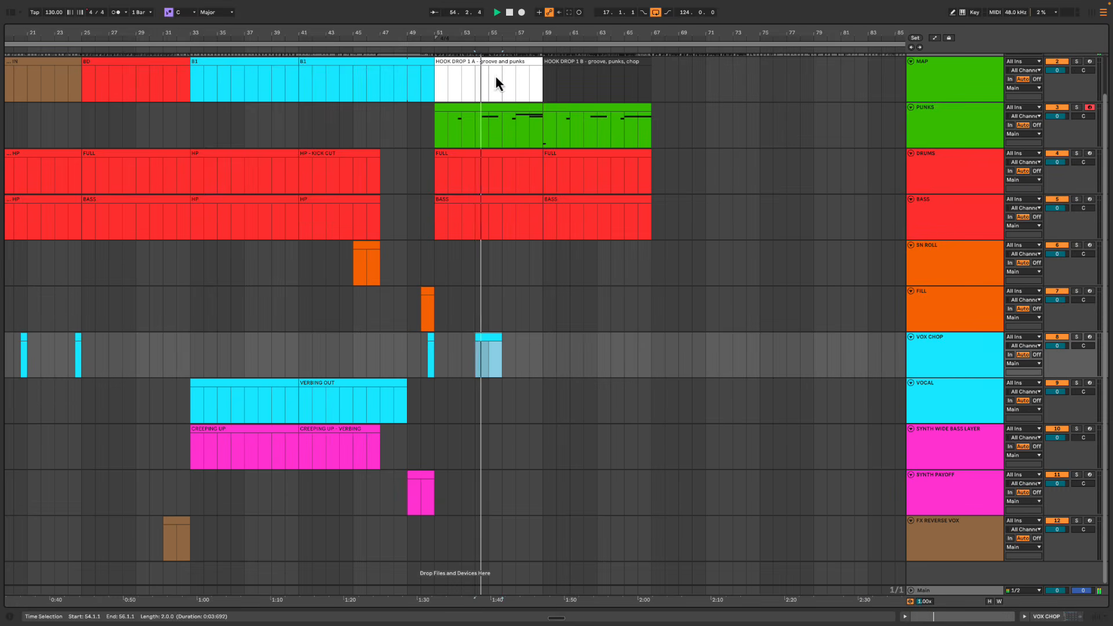
Add a two-bar clip on the SYNTH WIDE BASS LAYER track from bar 57 to 59 and hide the clip detail view
click(932, 321)
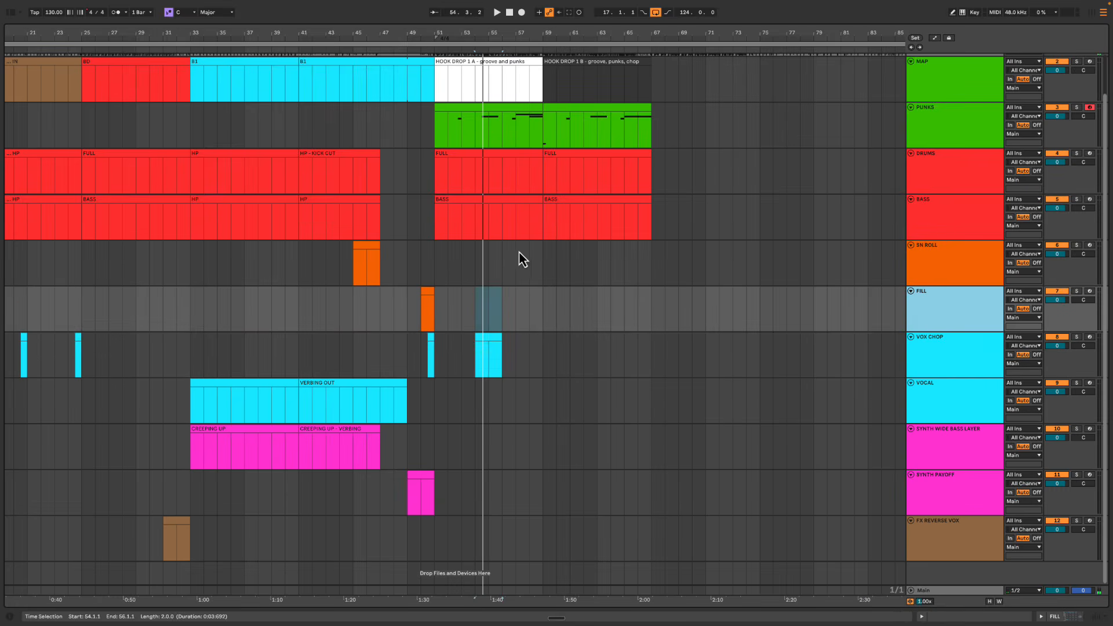
click(543, 259)
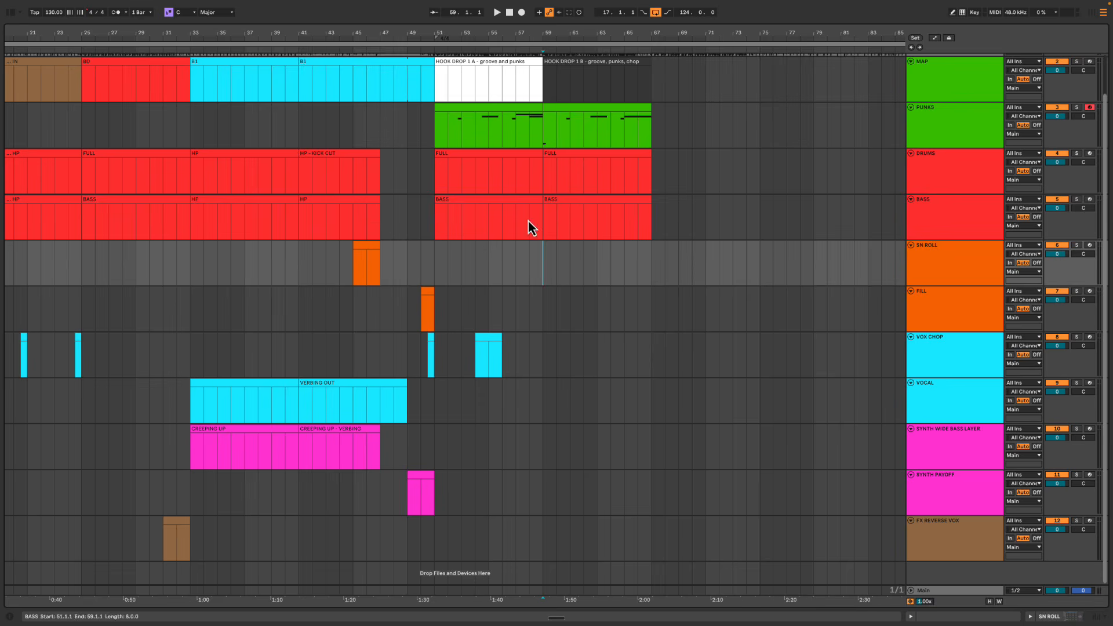
drag(901, 445, 904, 444)
click(923, 445)
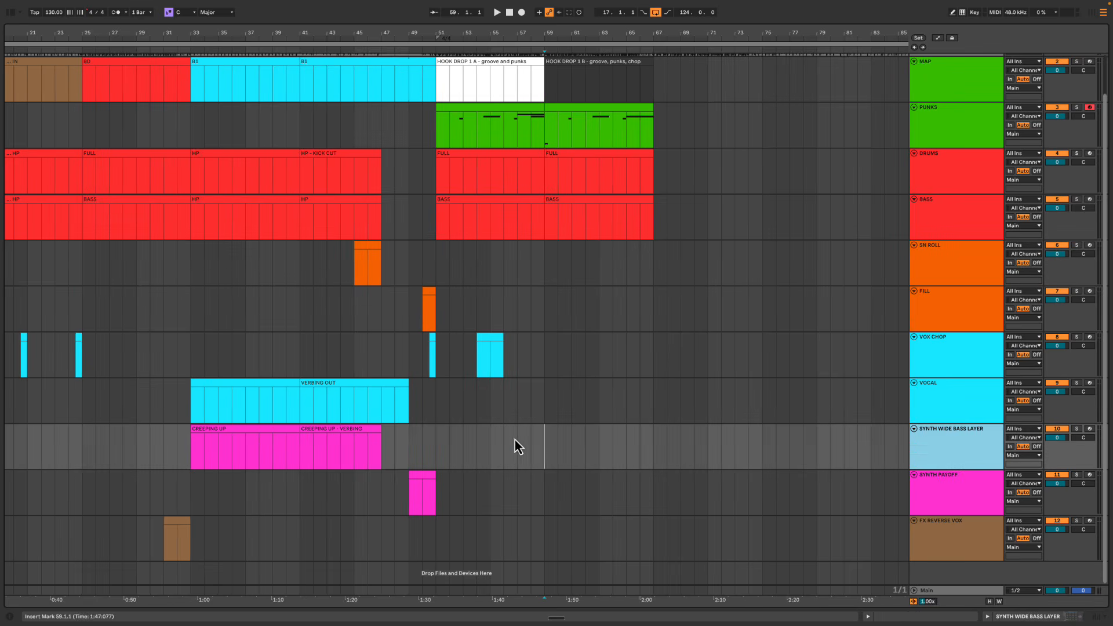
drag(514, 440, 539, 440)
key(super+shift+m)
key(super+alt+l)
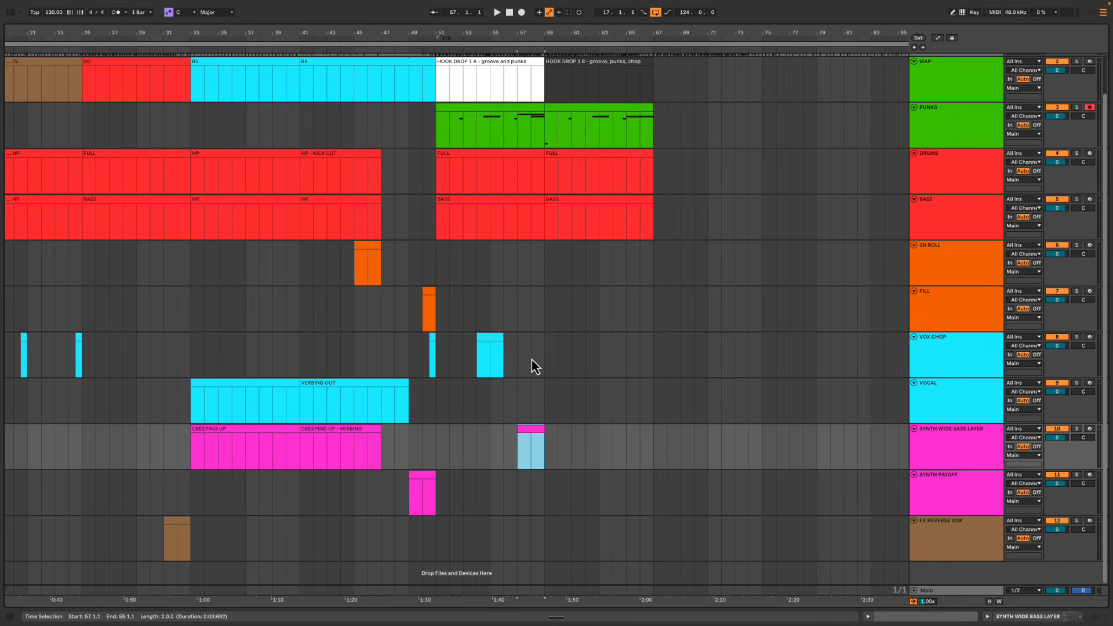
Add a one-bar clip at bar 58 on VOX CHOP, move it down to the VOCAL track, and audition that bar
drag(531, 359, 539, 355)
key(super+shift+m)
key(super+alt+l)
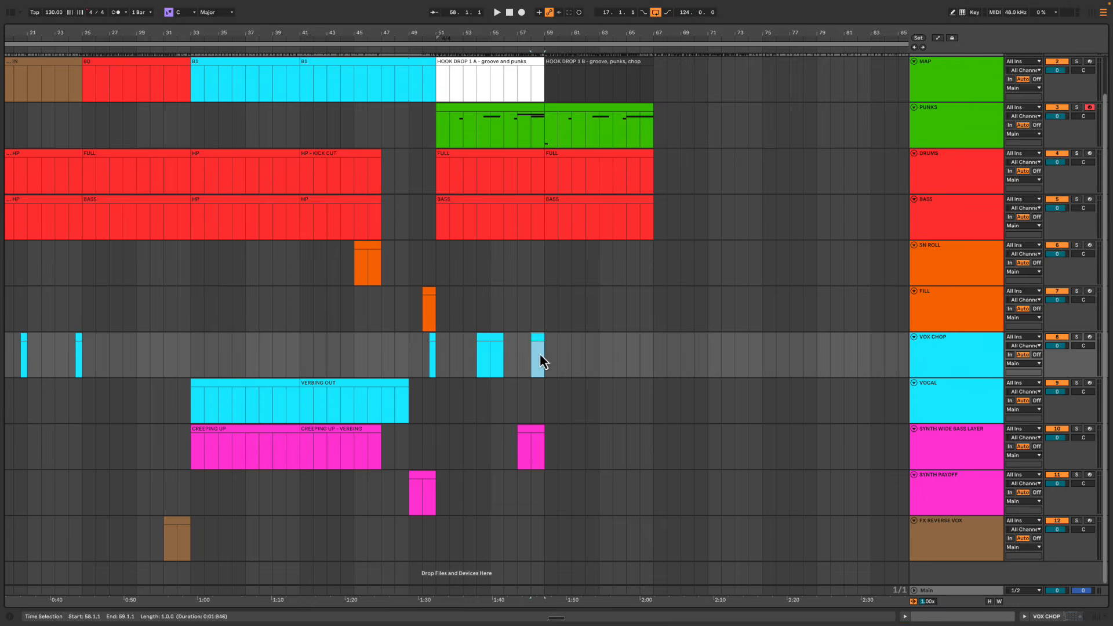
drag(545, 343, 537, 389)
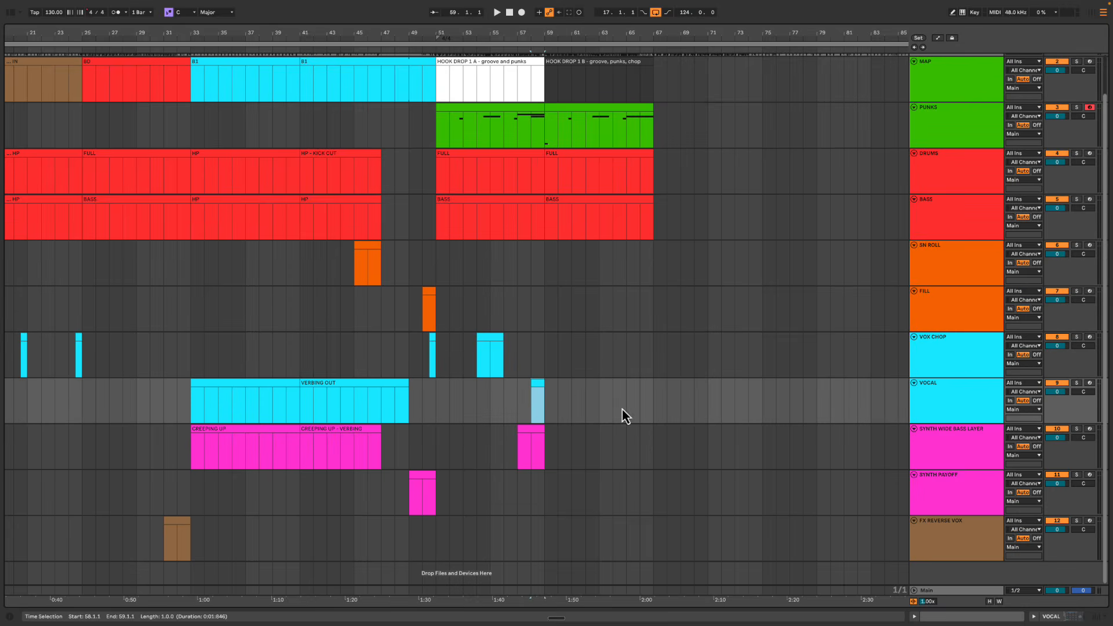
key(space)
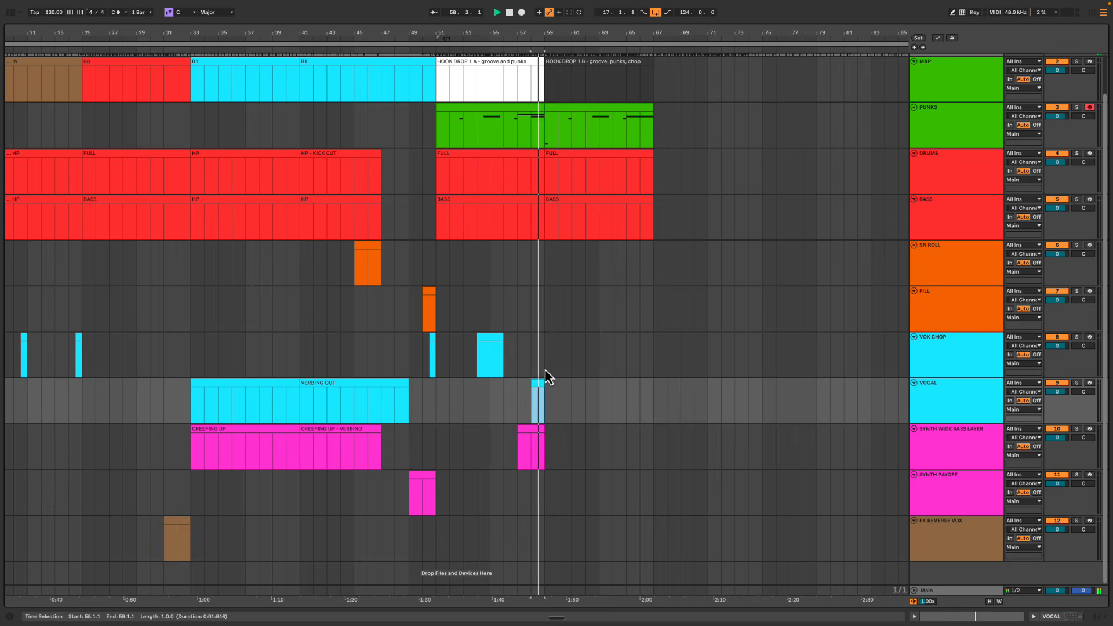
key(space)
Add a one-bar clip at bar 58 on the FILL track and play the reference from there
click(939, 297)
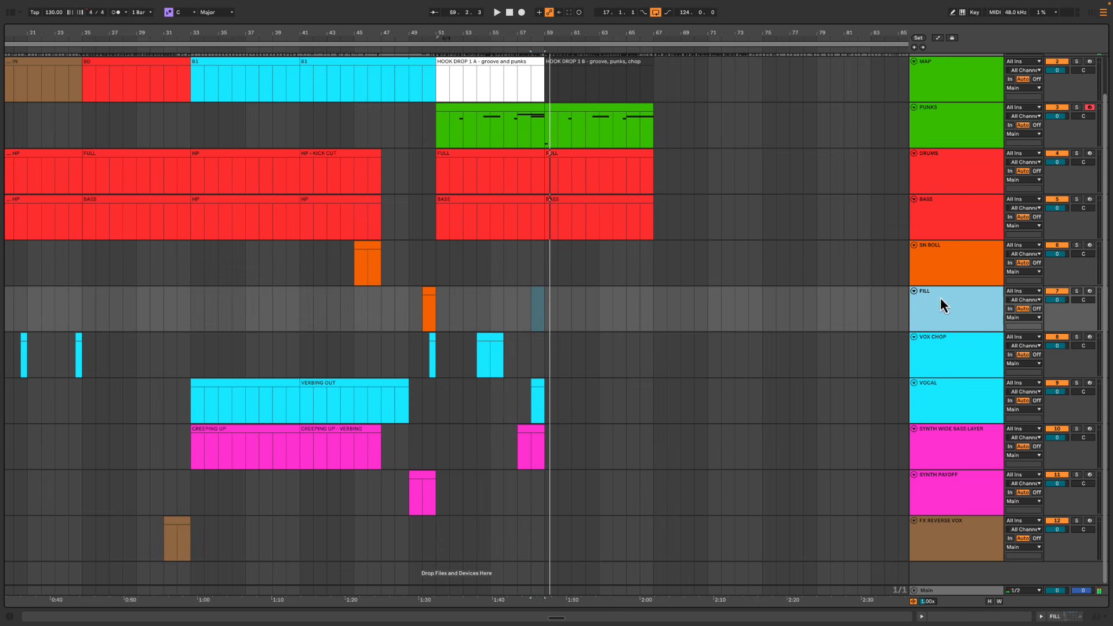
key(ctrl+shift+m)
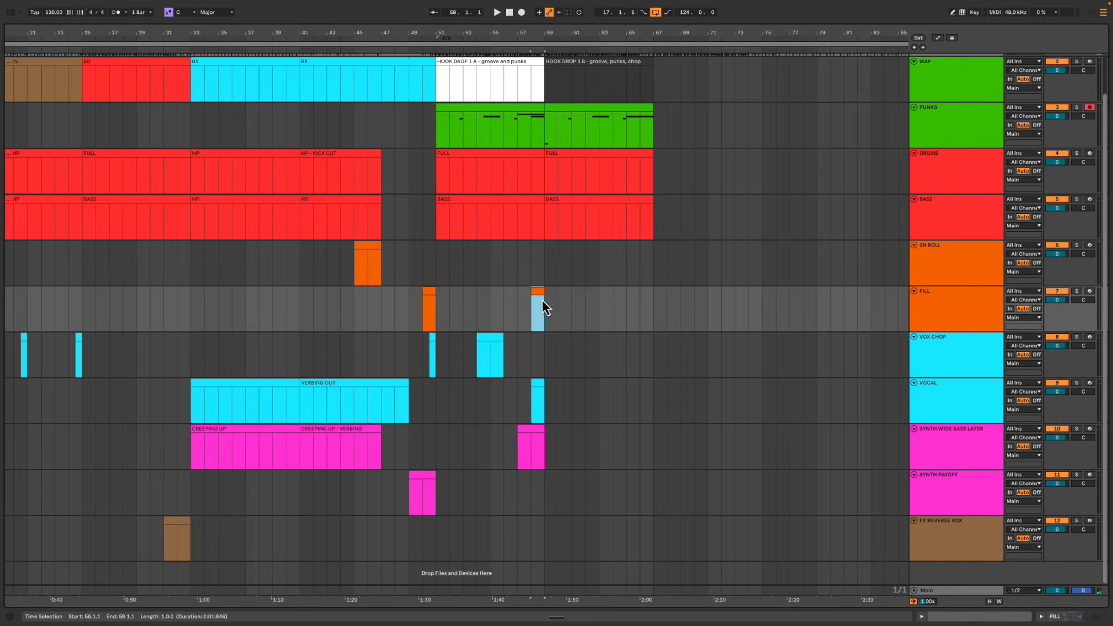
key(space)
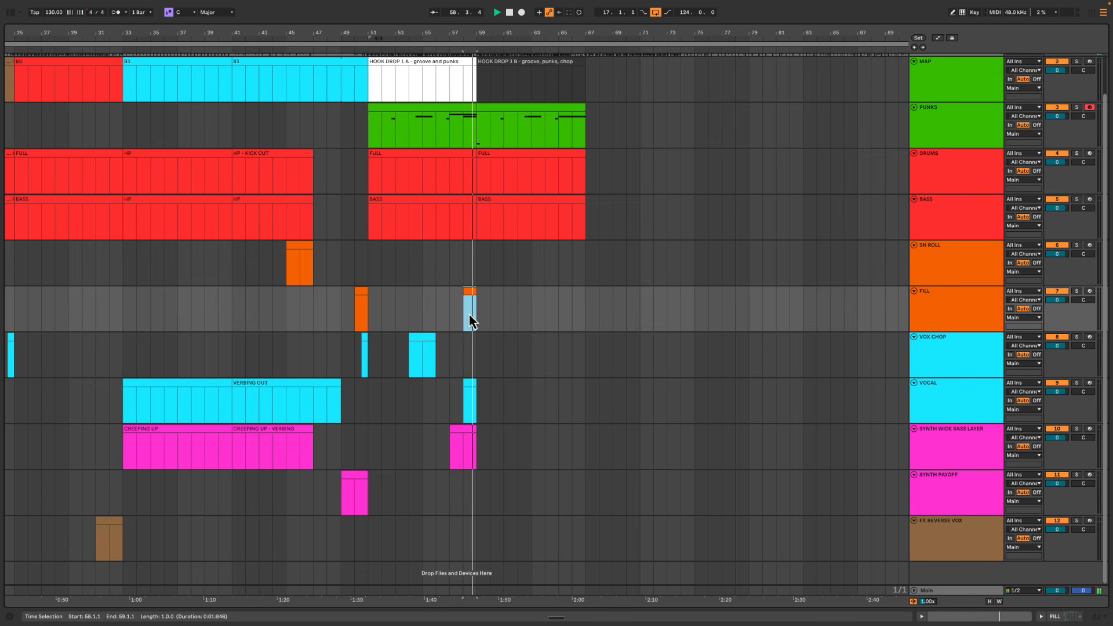
key(space)
Play the reference at the bar 50 FILL clip to compare it with the bar 58 fill
click(361, 292)
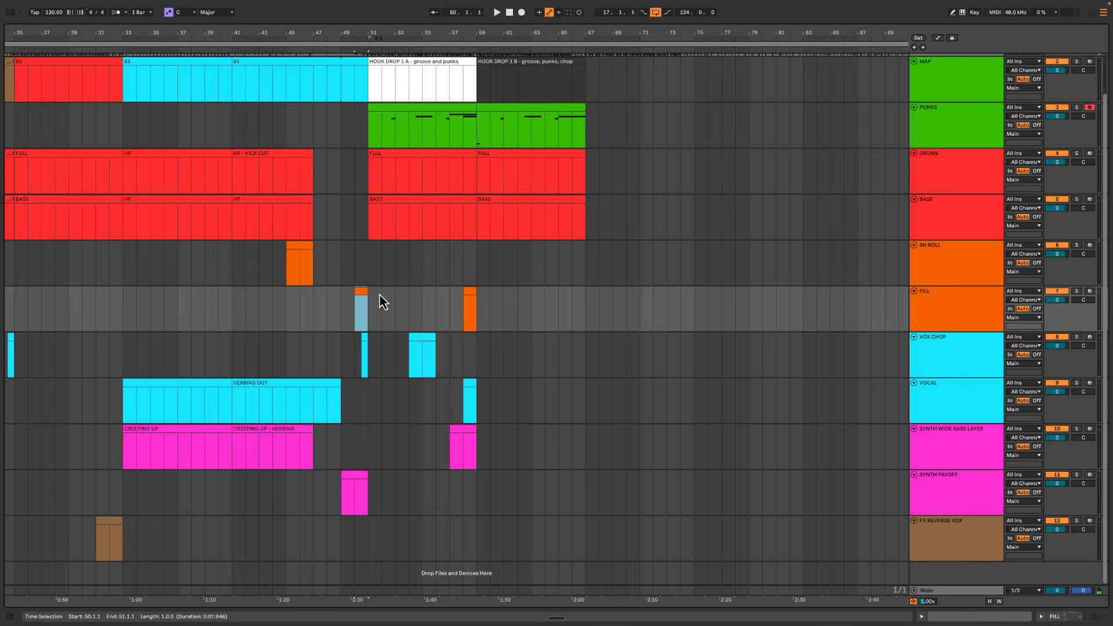
key(space)
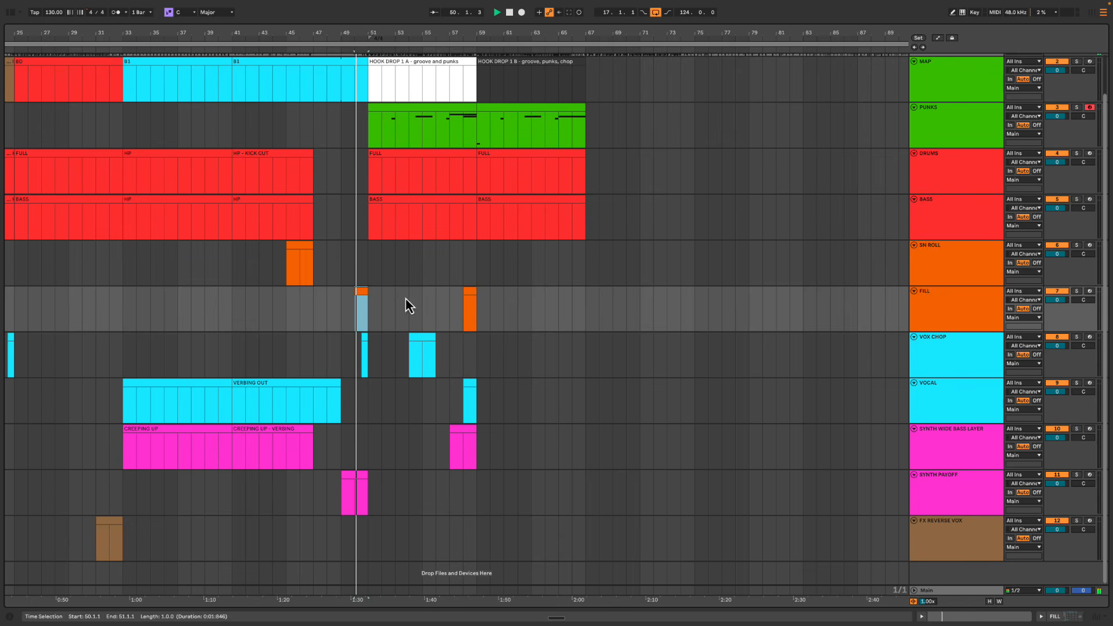
key(space)
click(474, 296)
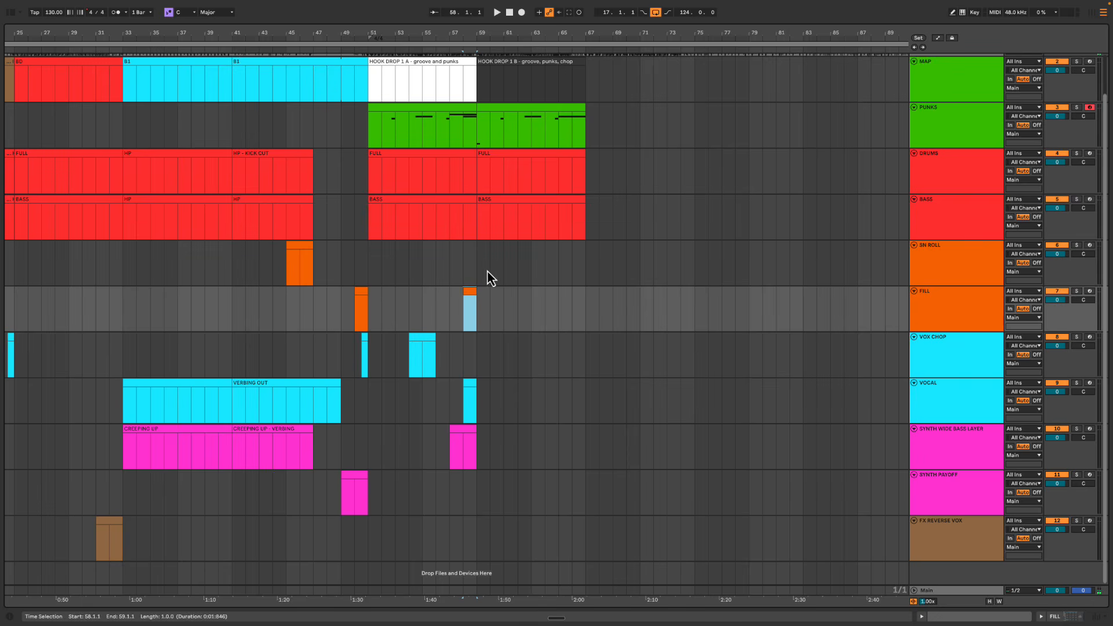
click(470, 296)
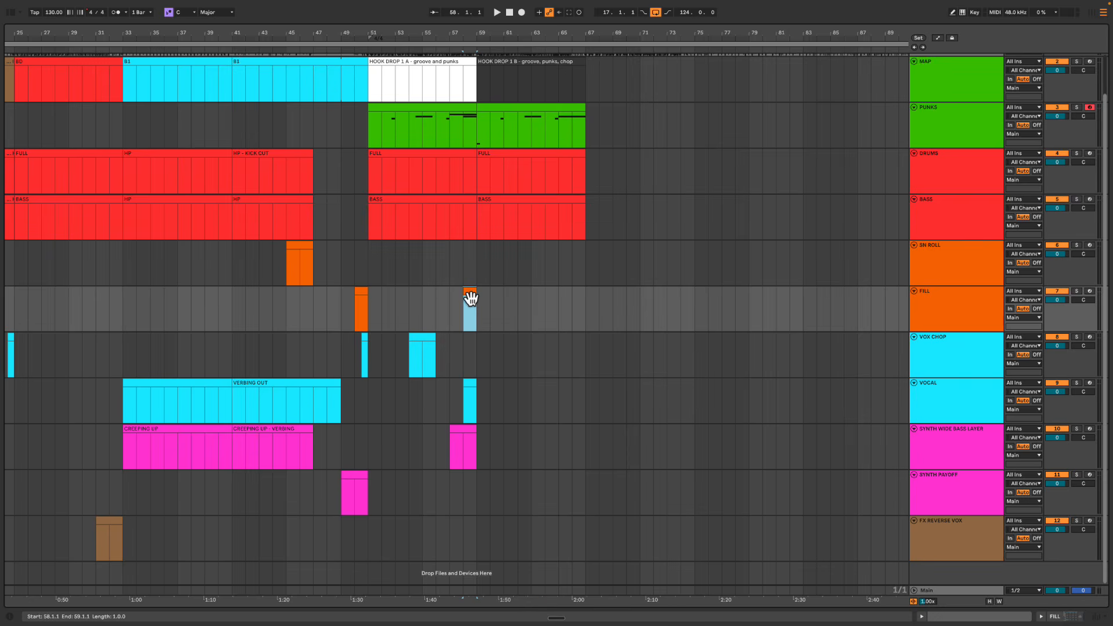
click(462, 298)
drag(461, 295, 476, 295)
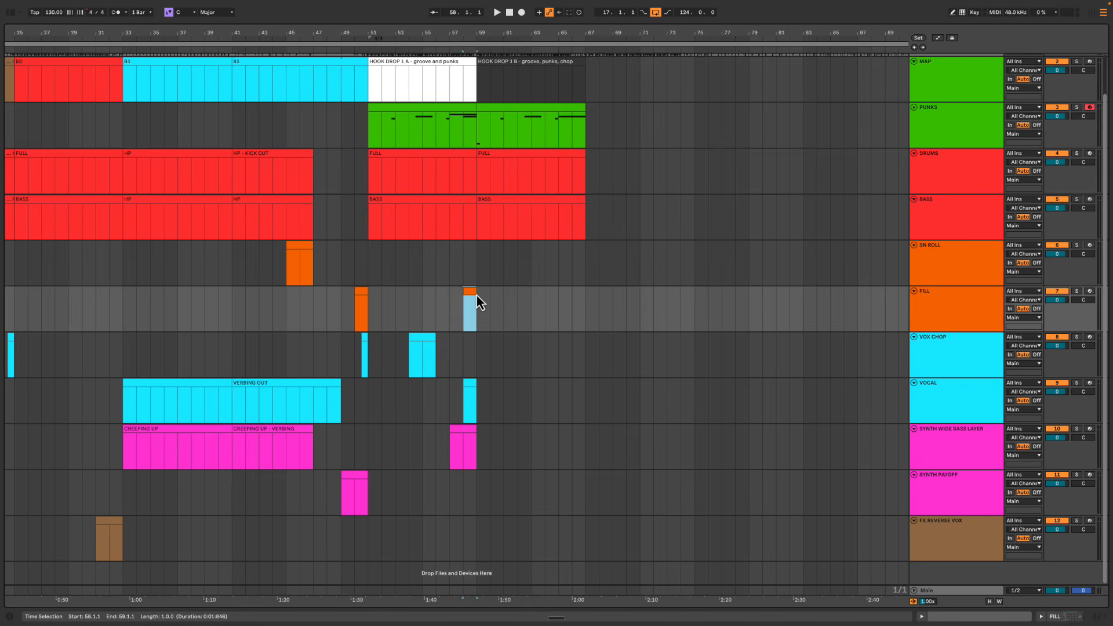
click(463, 315)
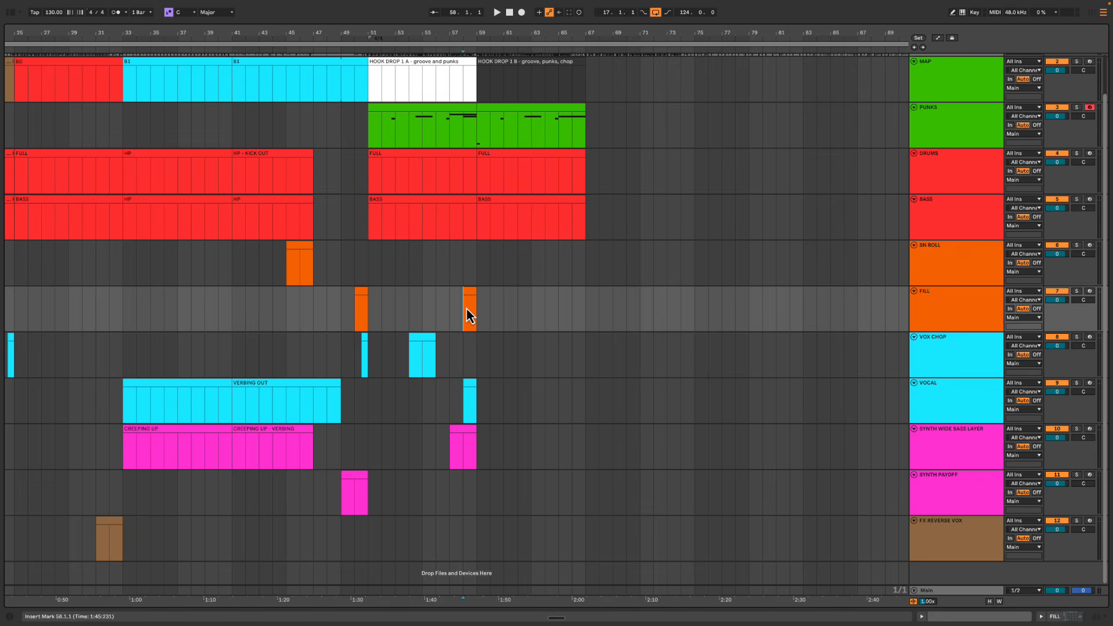
click(467, 298)
click(356, 302)
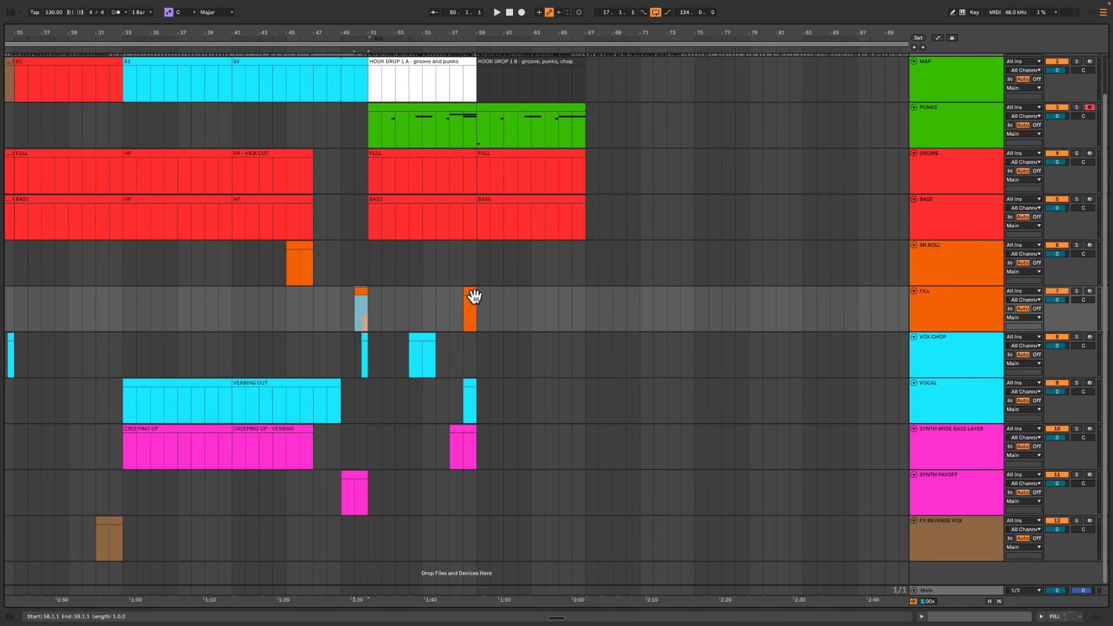
click(473, 299)
Select the bar 58 FILL clip and play the reference from there into HOOK DROP 1 B
drag(474, 29, 492, 47)
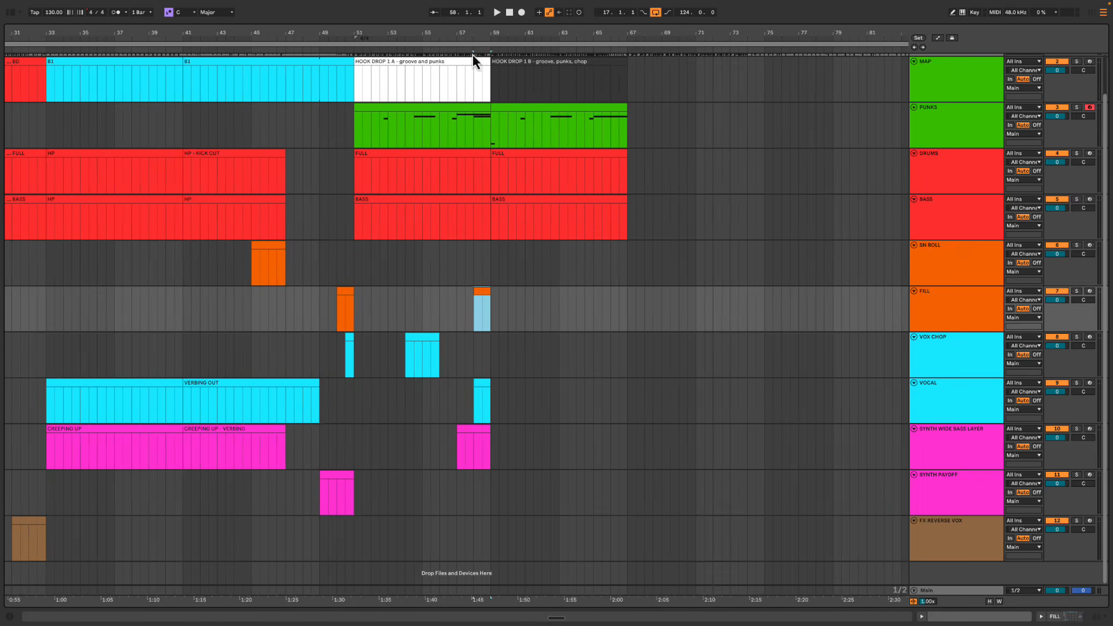
click(468, 307)
click(476, 310)
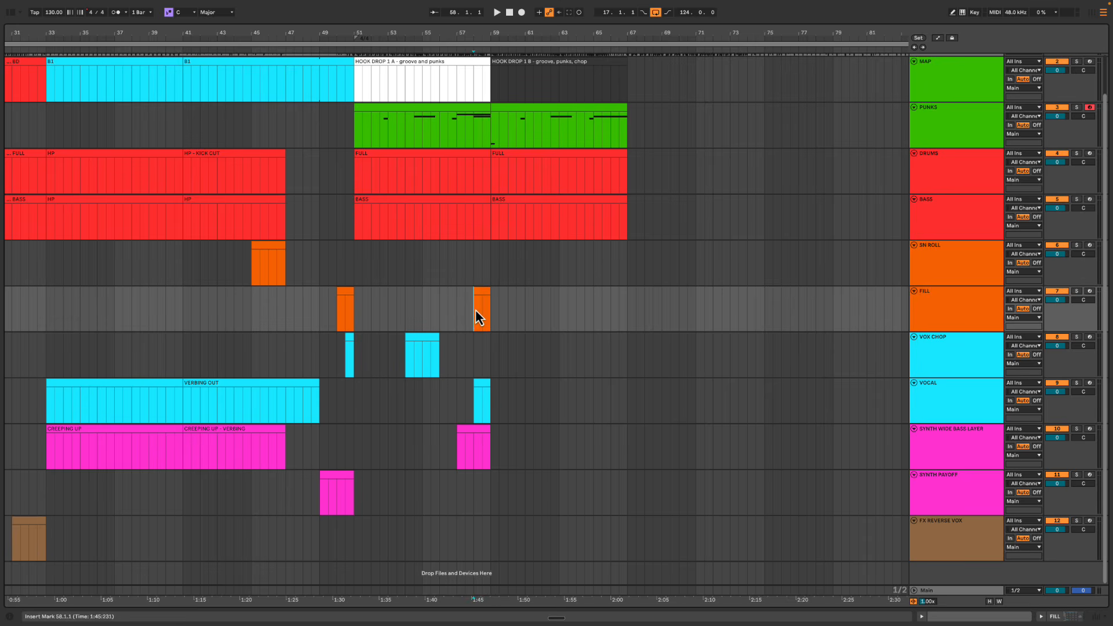
click(481, 308)
key(space)
scroll(504, 293, right, 2)
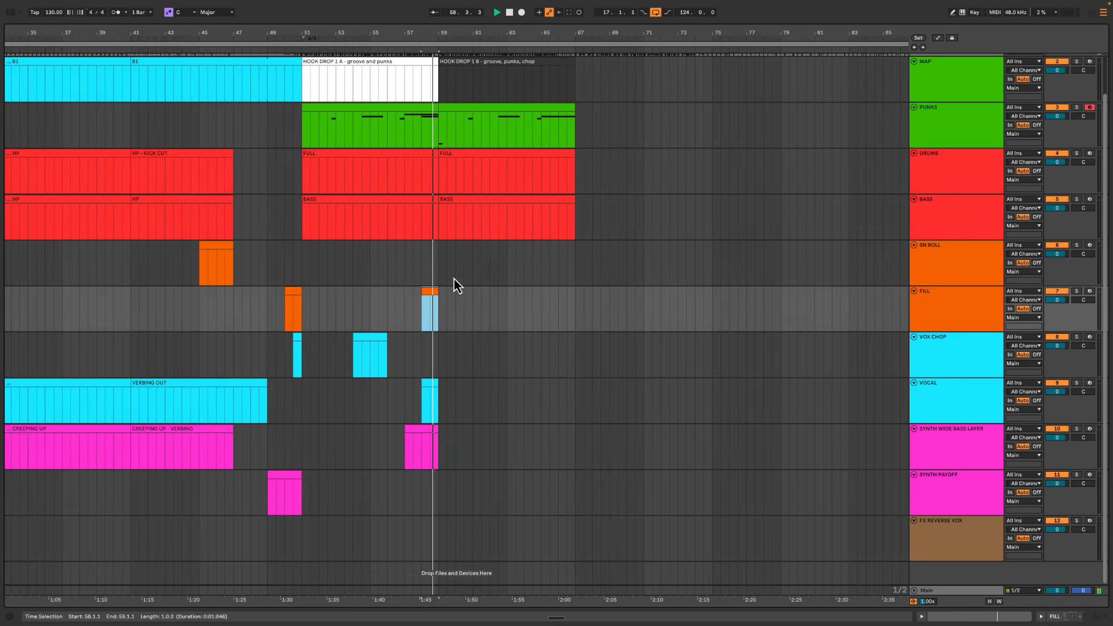
scroll(451, 279, left, 3)
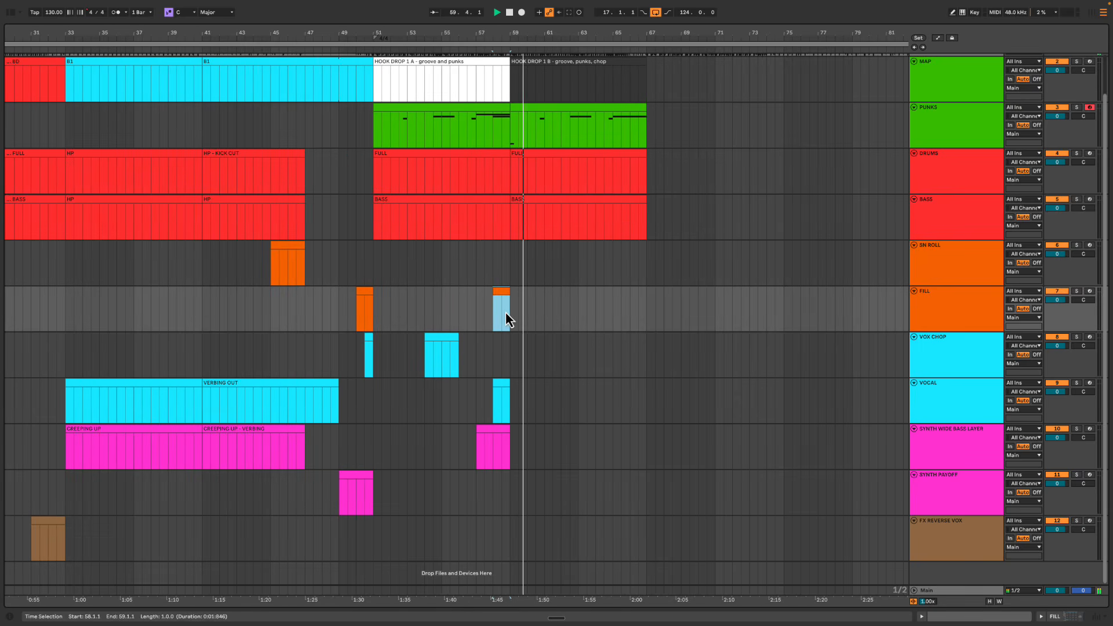
Fill the VOX CHOP track from bar 59 to 67 with clips, with a separate two-bar clip from bar 62 to 64
click(945, 356)
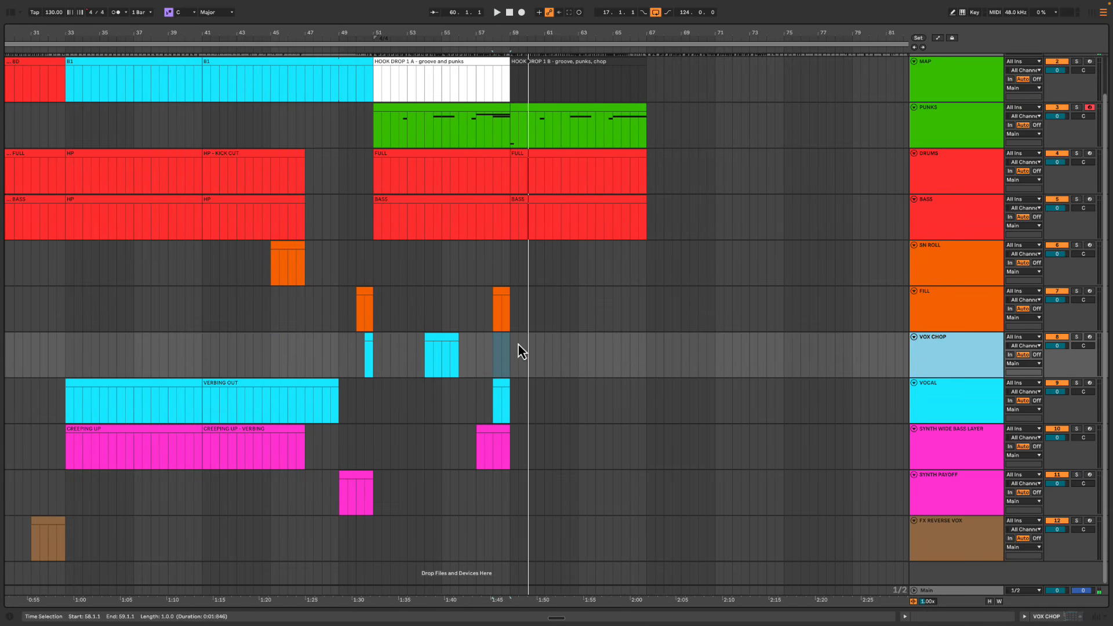
drag(513, 353, 667, 361)
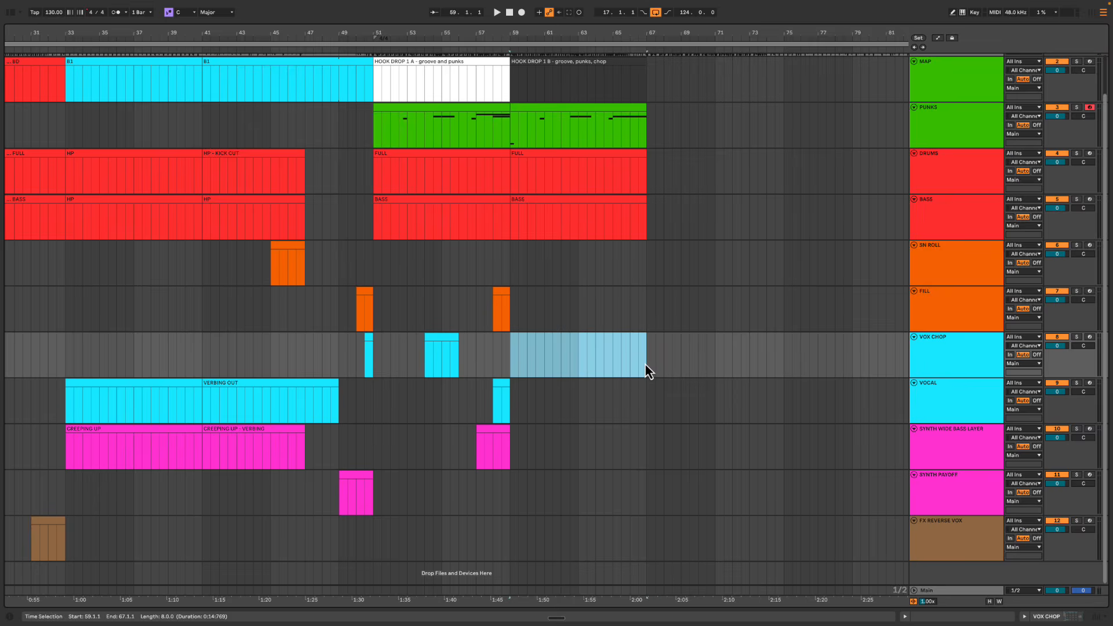
key(ctrl+shift+m)
key(ctrl+alt+l)
click(571, 357)
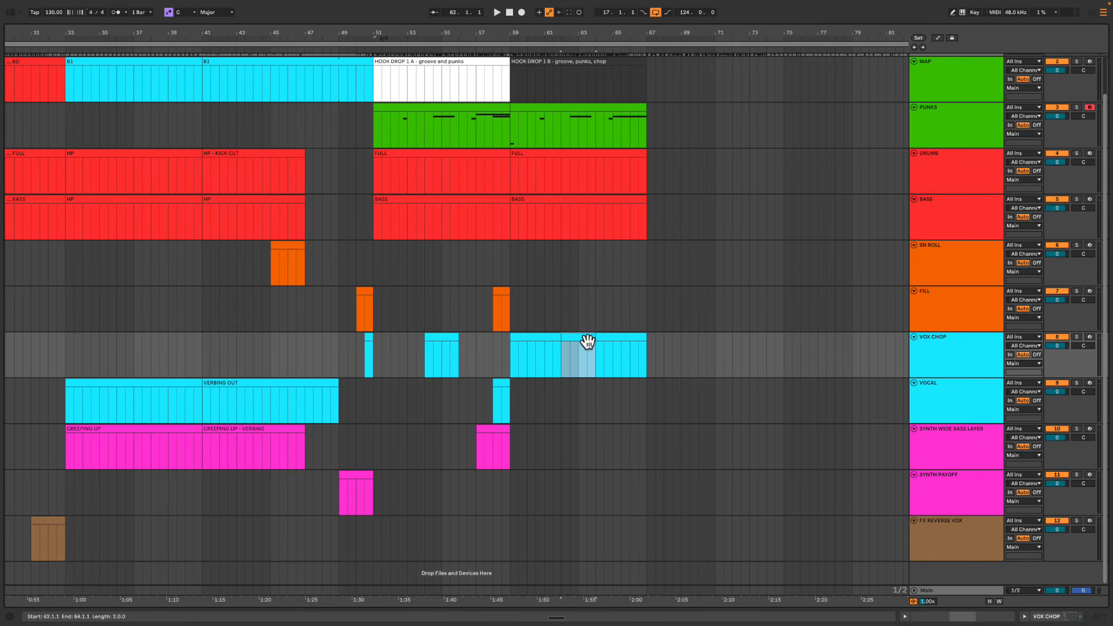
Play the reference from bar 59 to check the vocal chops in HOOK DROP 1 B
click(577, 313)
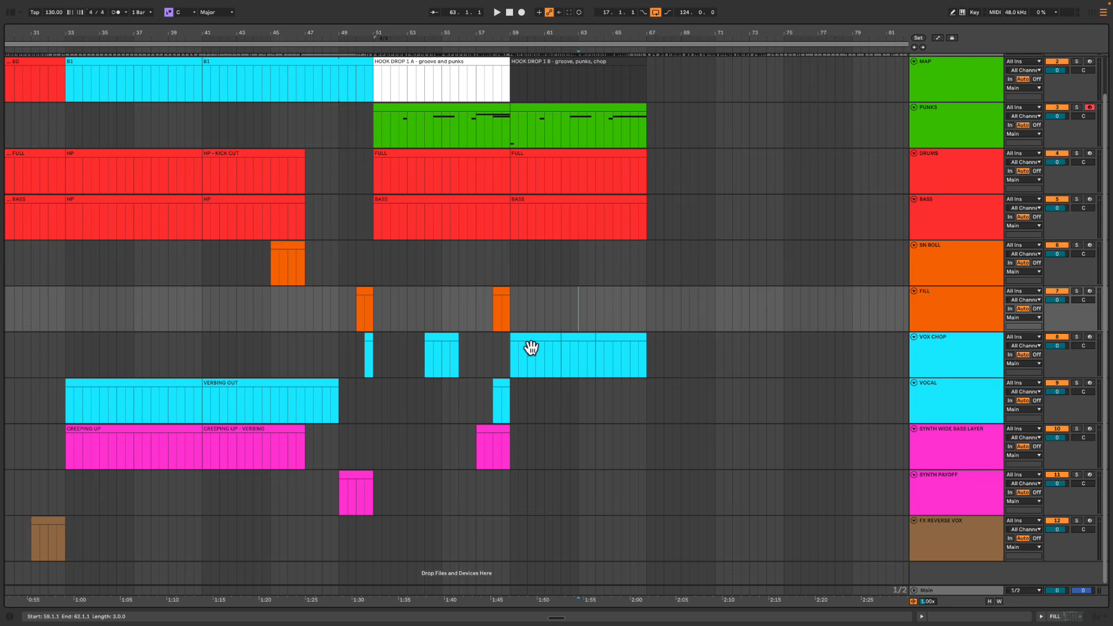
click(513, 391)
key(space)
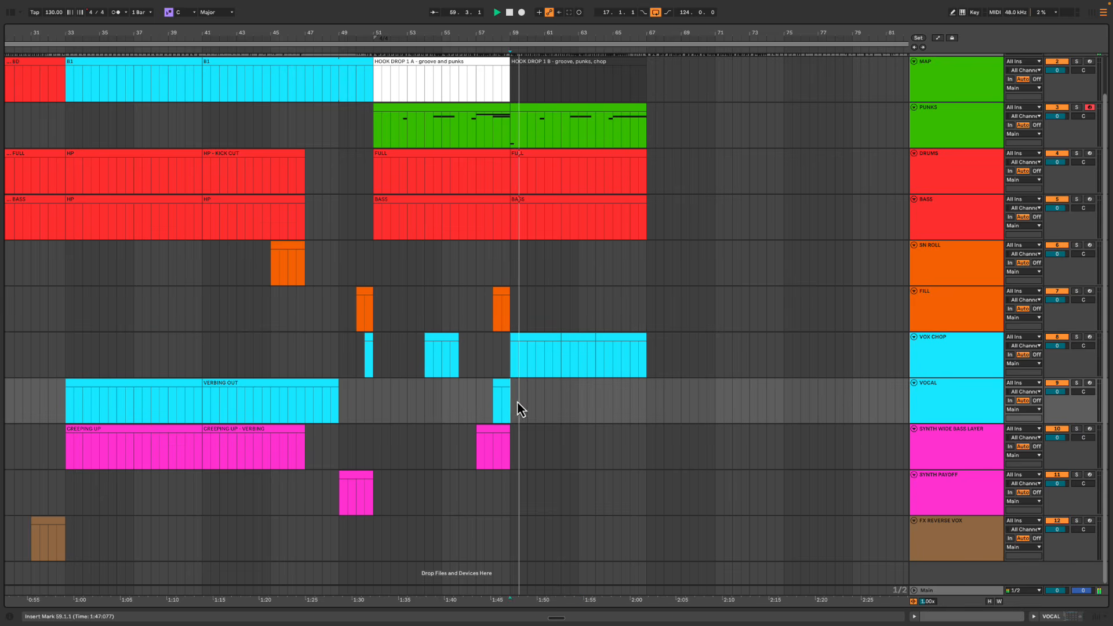
drag(510, 30, 510, 34)
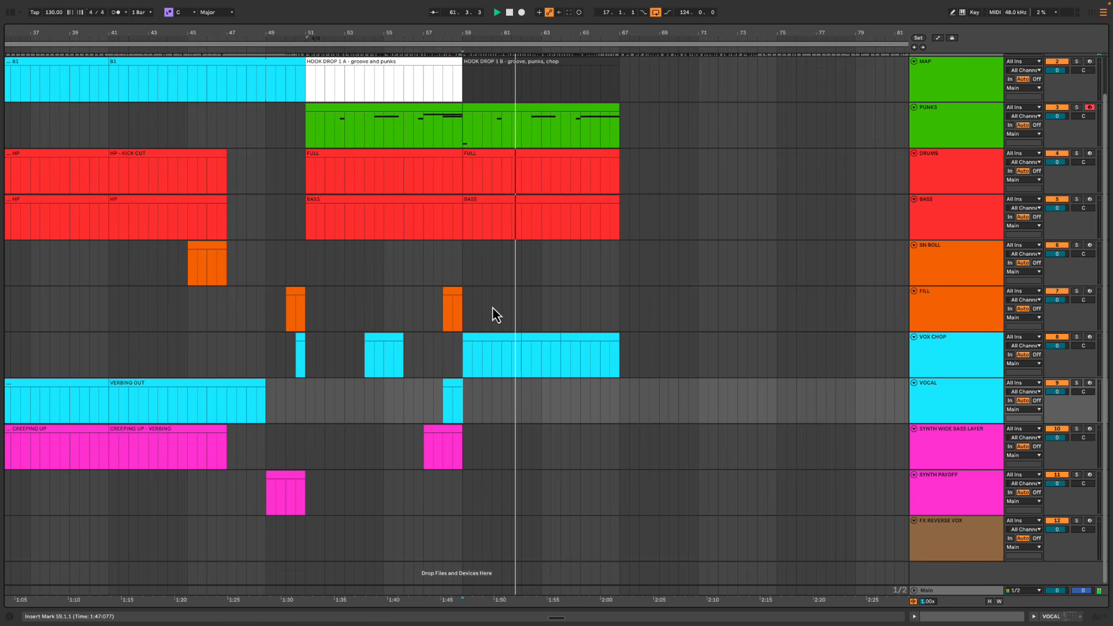
Compare the punks of both drop halves by playing the reference from 52.3 and from 60.3
click(463, 142)
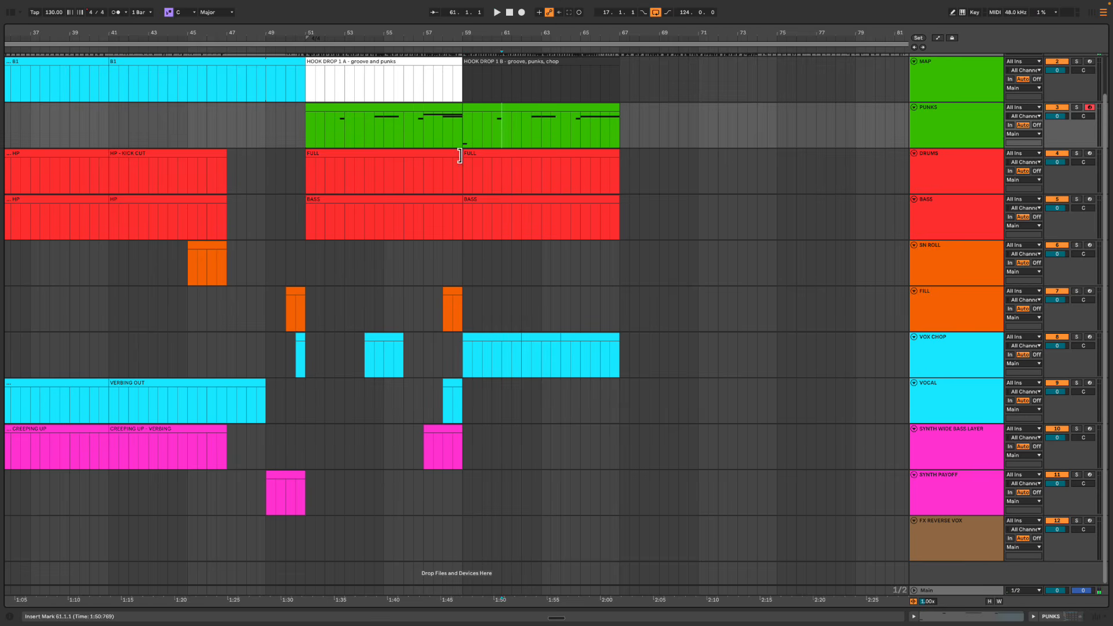
click(336, 137)
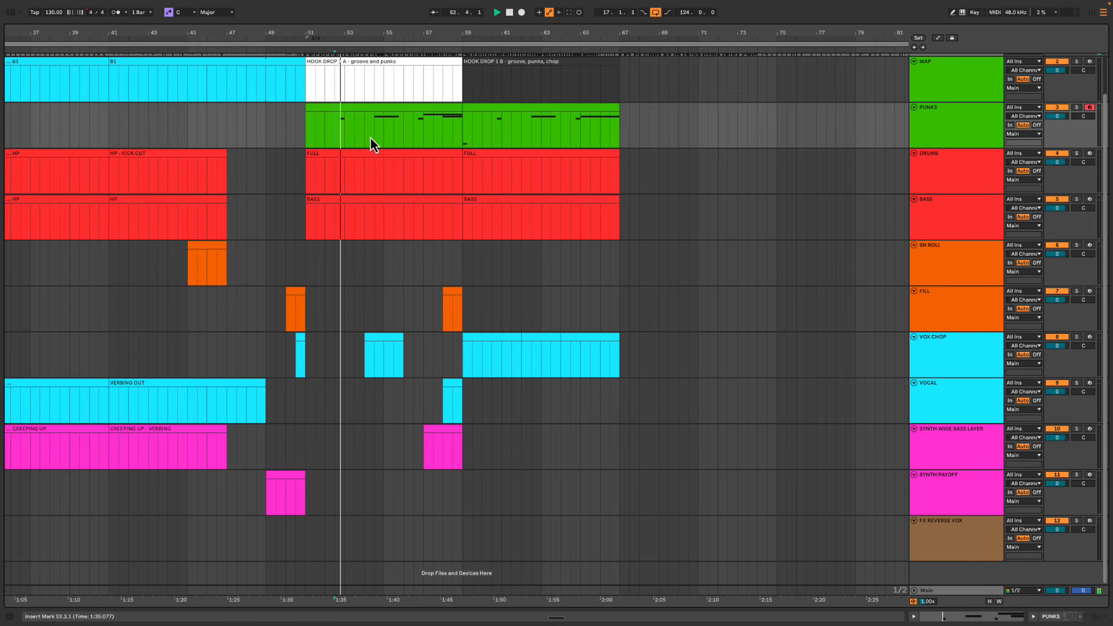
drag(345, 33, 348, 36)
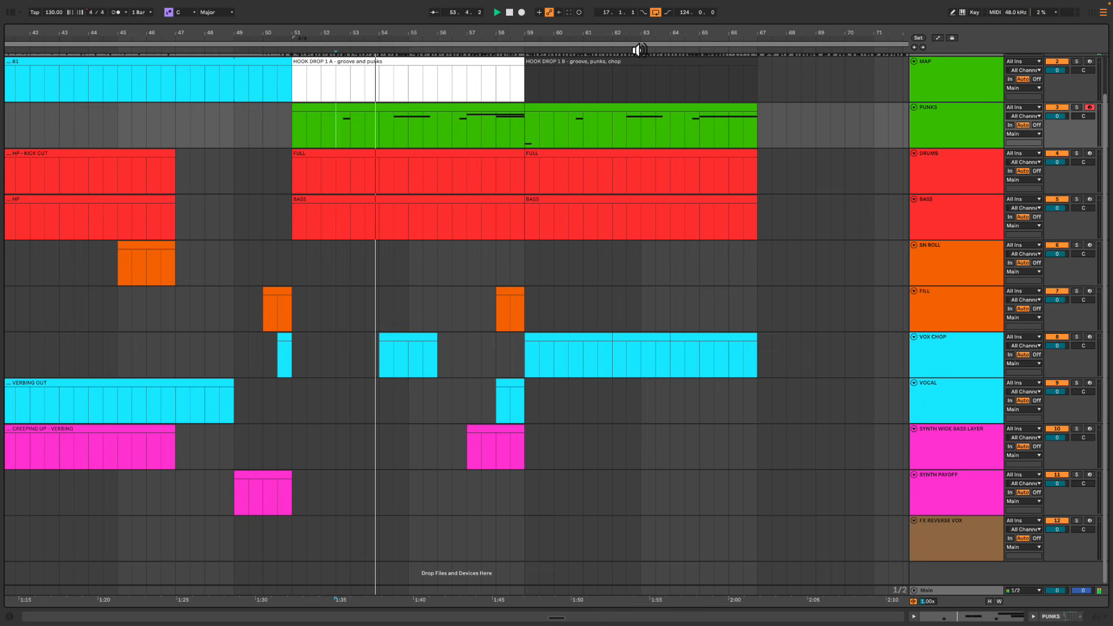
click(567, 137)
drag(592, 33, 591, 35)
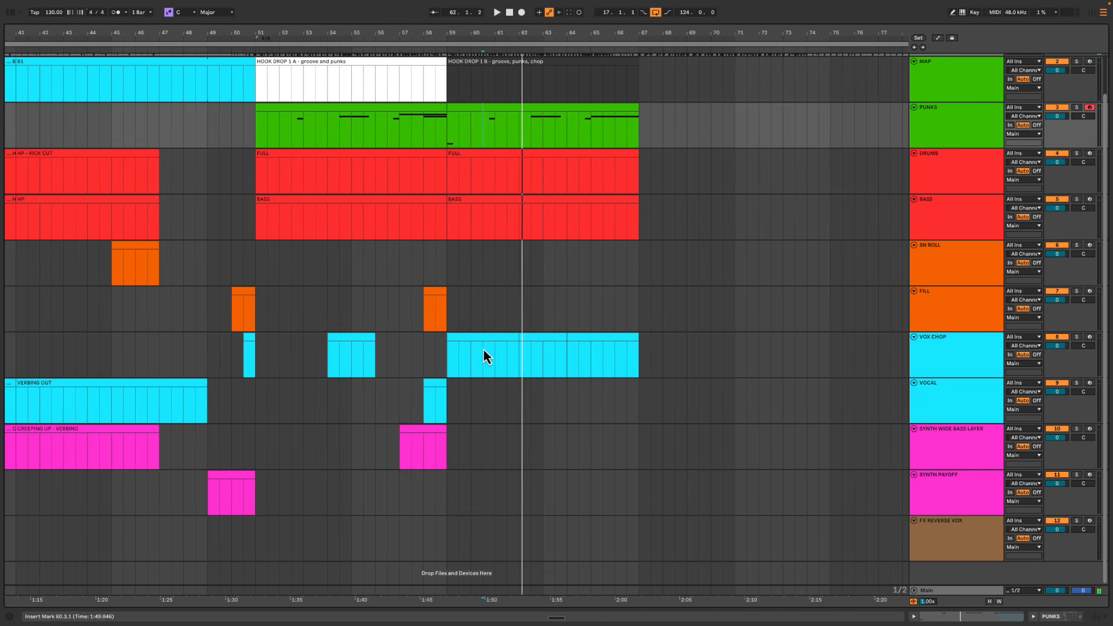
Recolor the VOX CHOP clip from 60.3 to 61 pale green and the clip from 62 to 64 pale blue
drag(483, 348, 494, 346)
key(space)
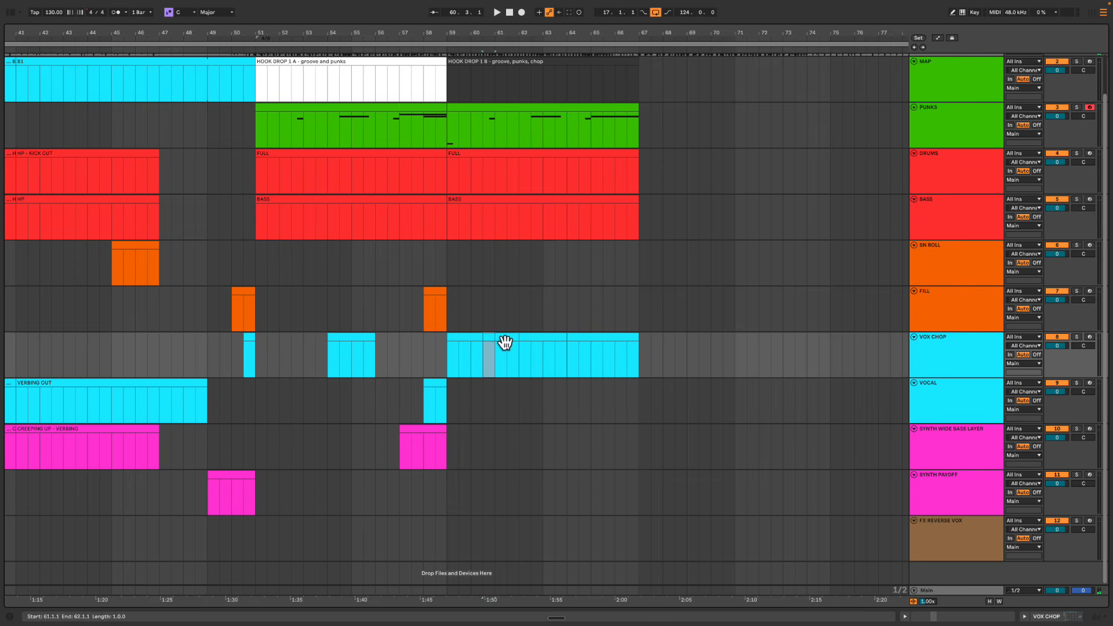
right_click(489, 339)
click(558, 540)
right_click(545, 339)
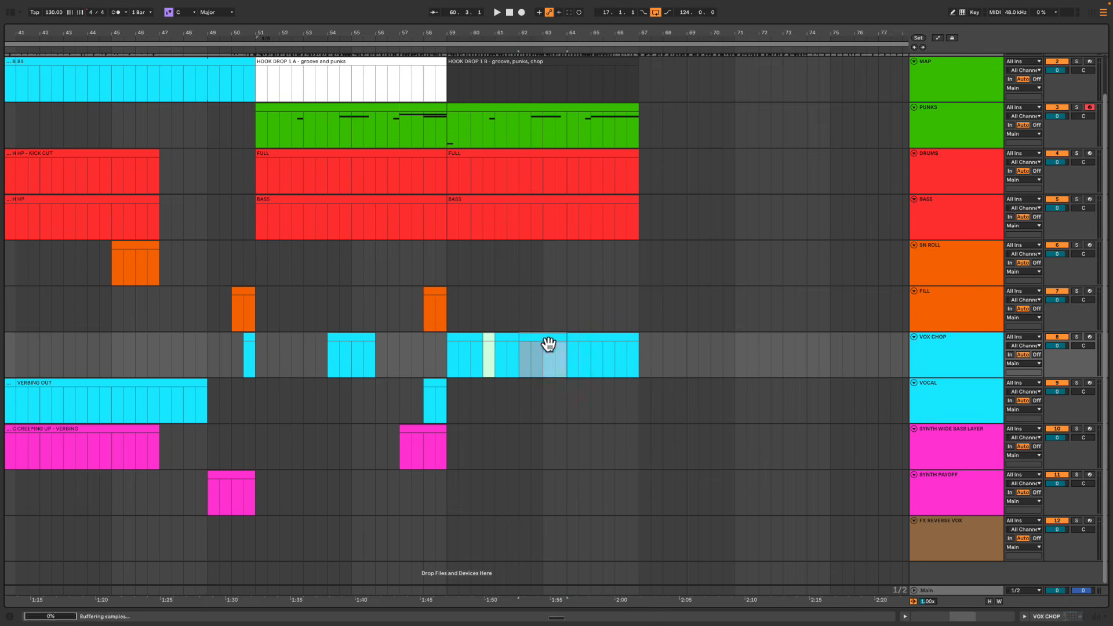
click(622, 547)
Play from 64.3, clear the VOX CHOP track from bar 65 to 67, and add a VOCAL clip over those bars instead
click(591, 367)
key(space)
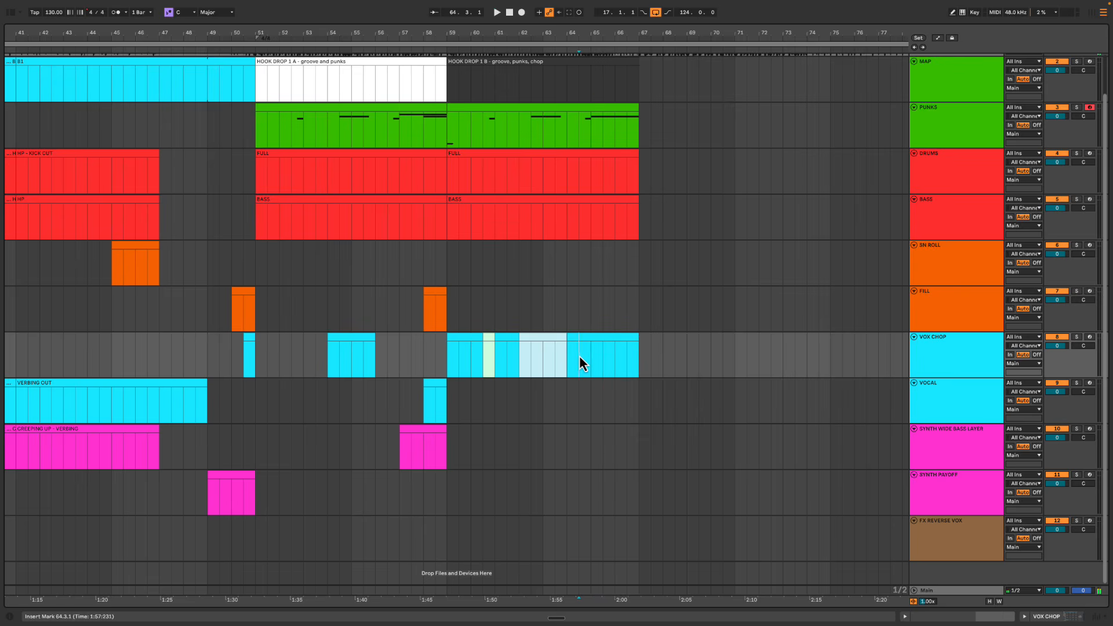
drag(585, 354, 646, 346)
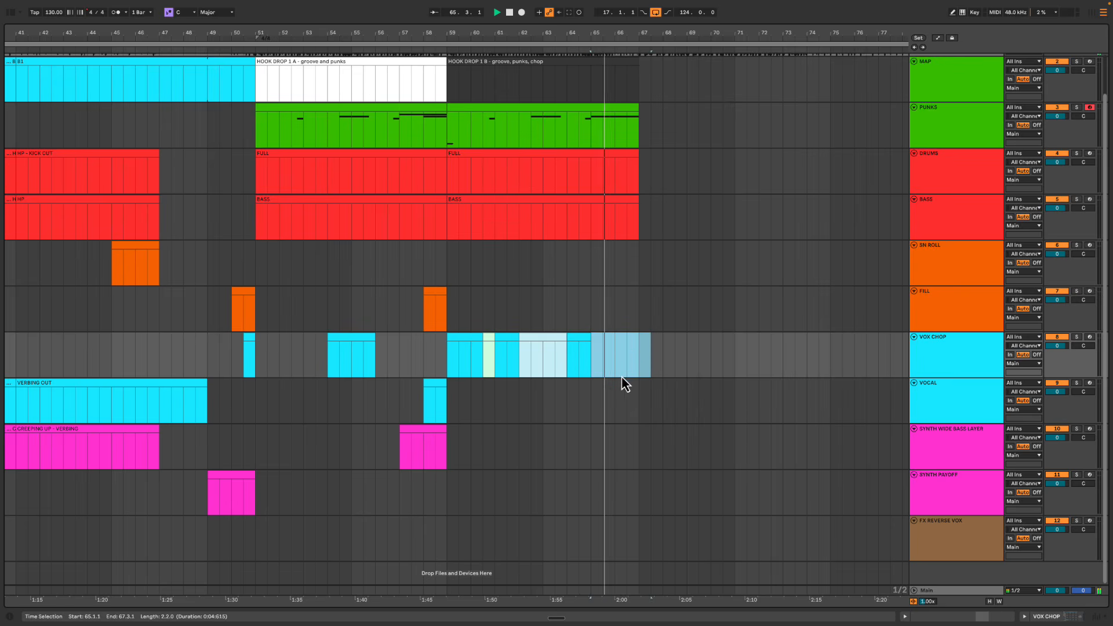
key(space)
drag(594, 403, 637, 398)
key(space)
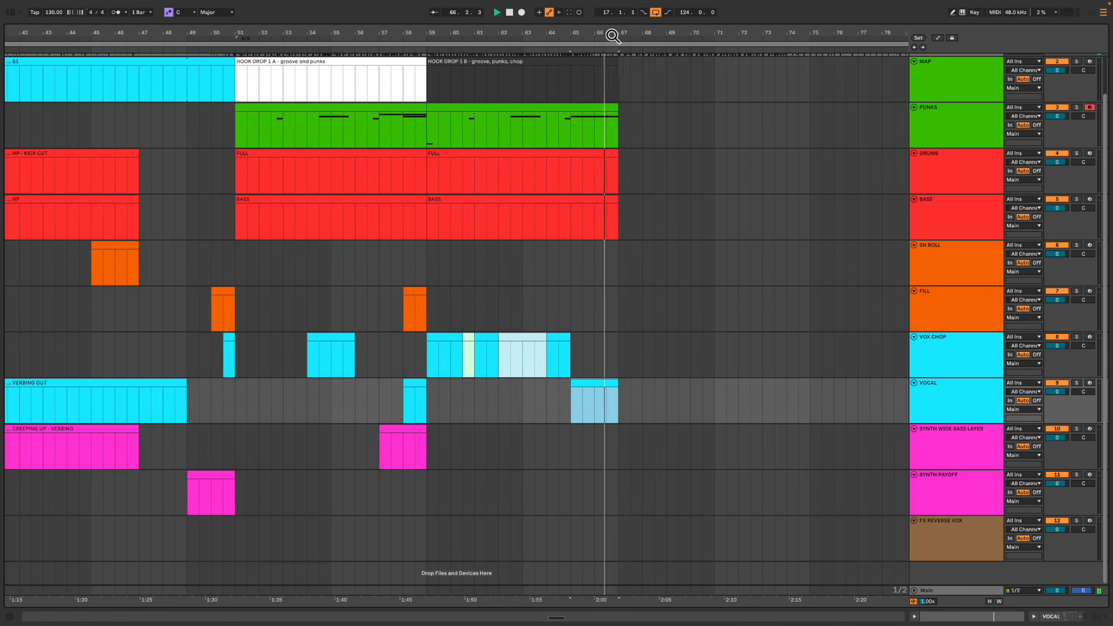
drag(611, 36, 613, 31)
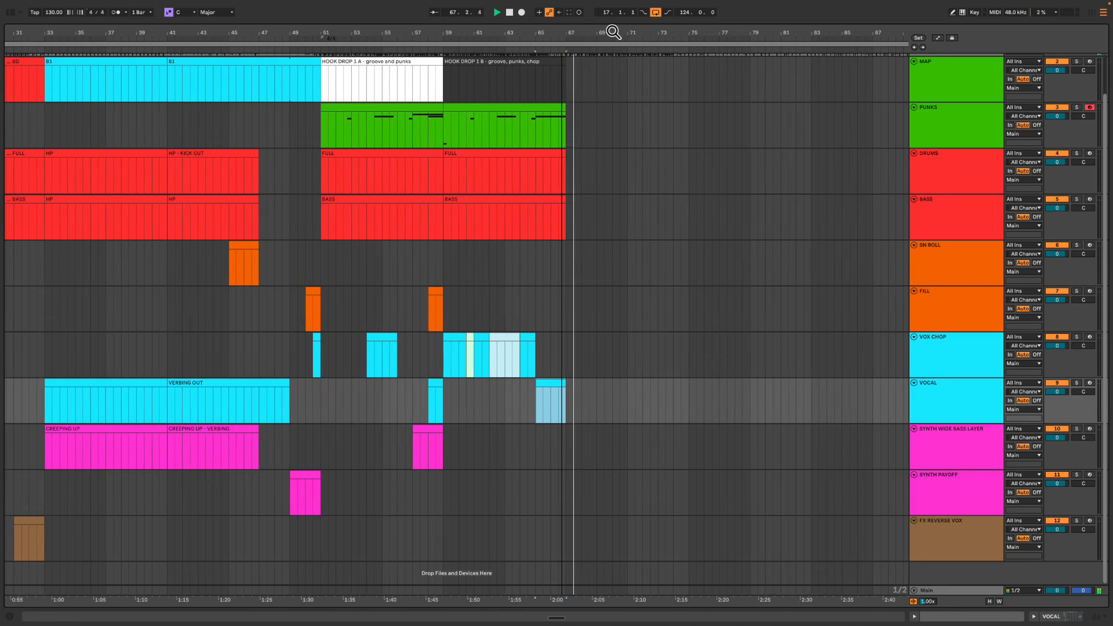
scroll(590, 173, up, 2)
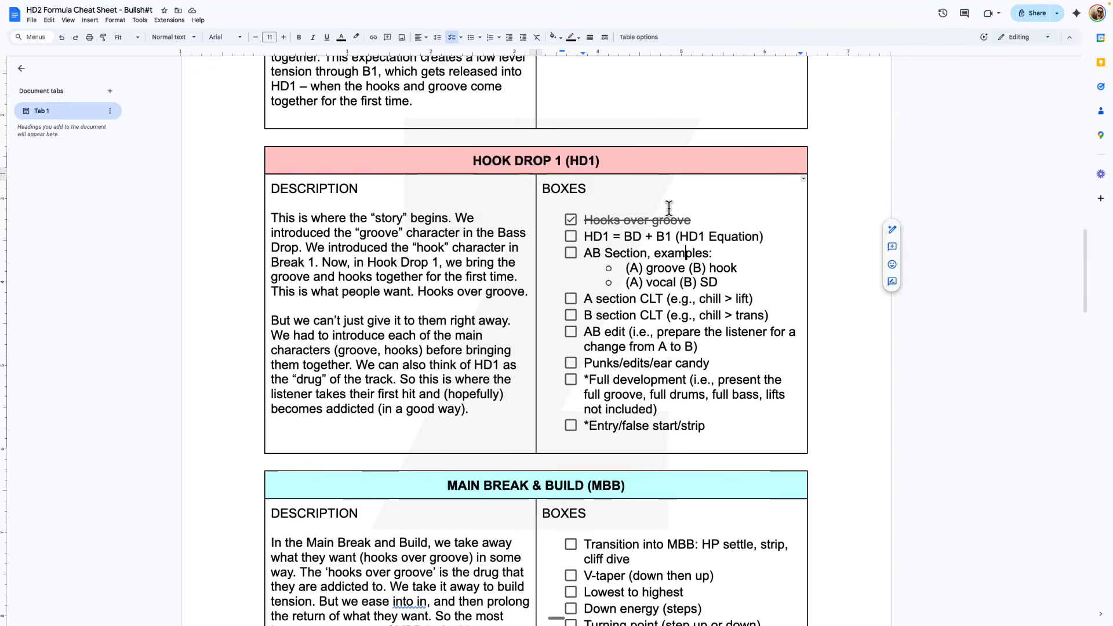
Switch to the HD2 Formula Cheat Sheet in Google Docs and tick the AB Section box under HOOK DROP 1
click(525, 162)
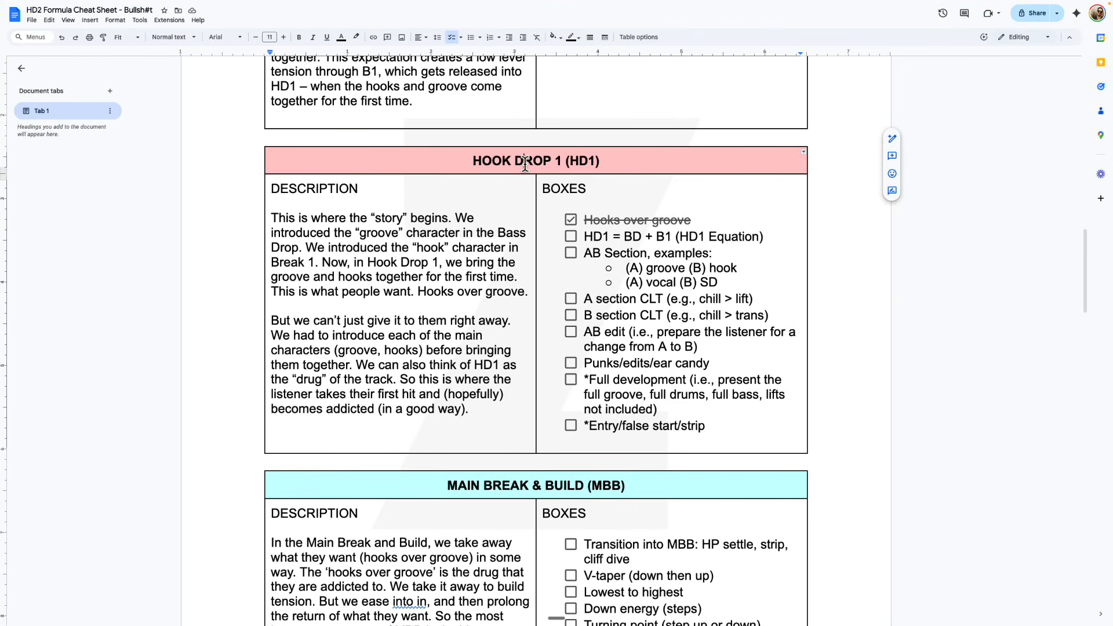
click(413, 261)
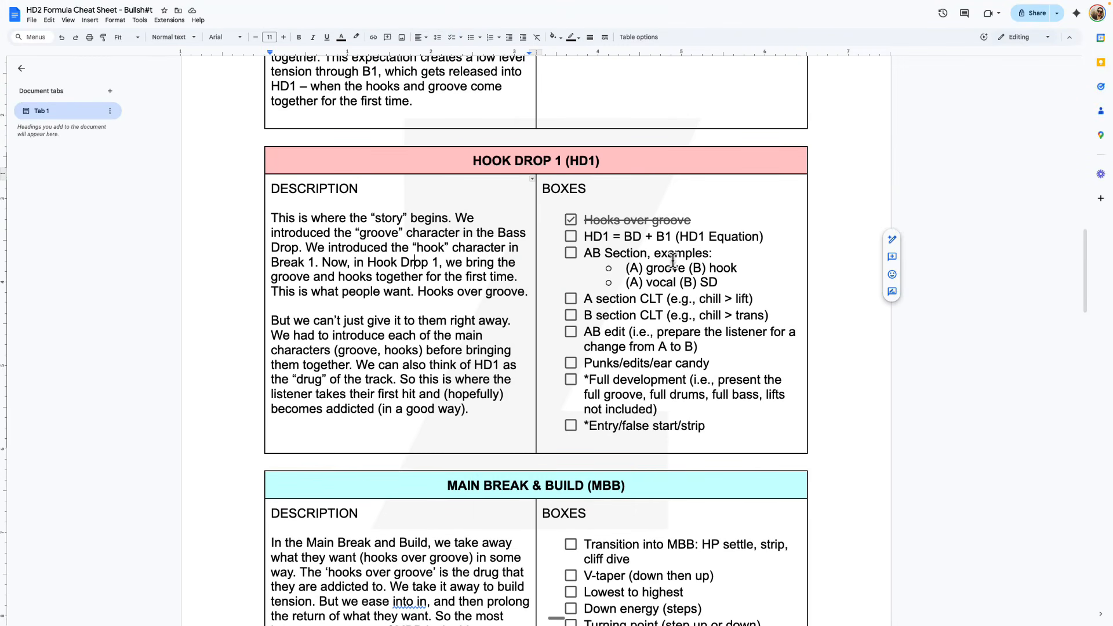
click(603, 255)
click(571, 253)
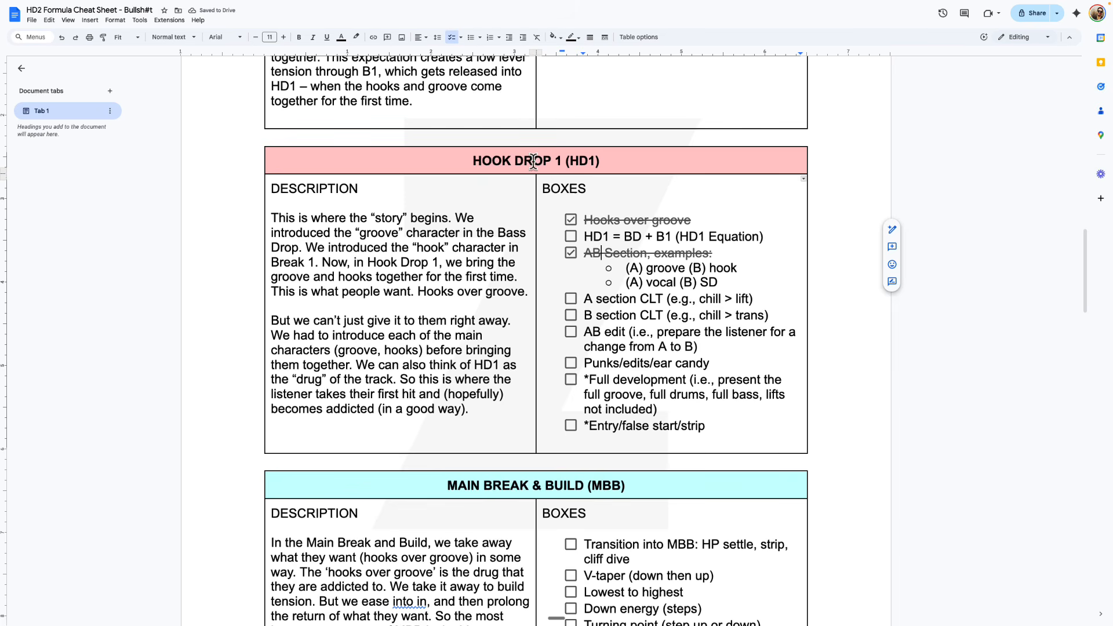
Switch to Ableton Live and compare the HOOK DROP 1 A and B sections from bar 51 to 67
key(ctrl+Left)
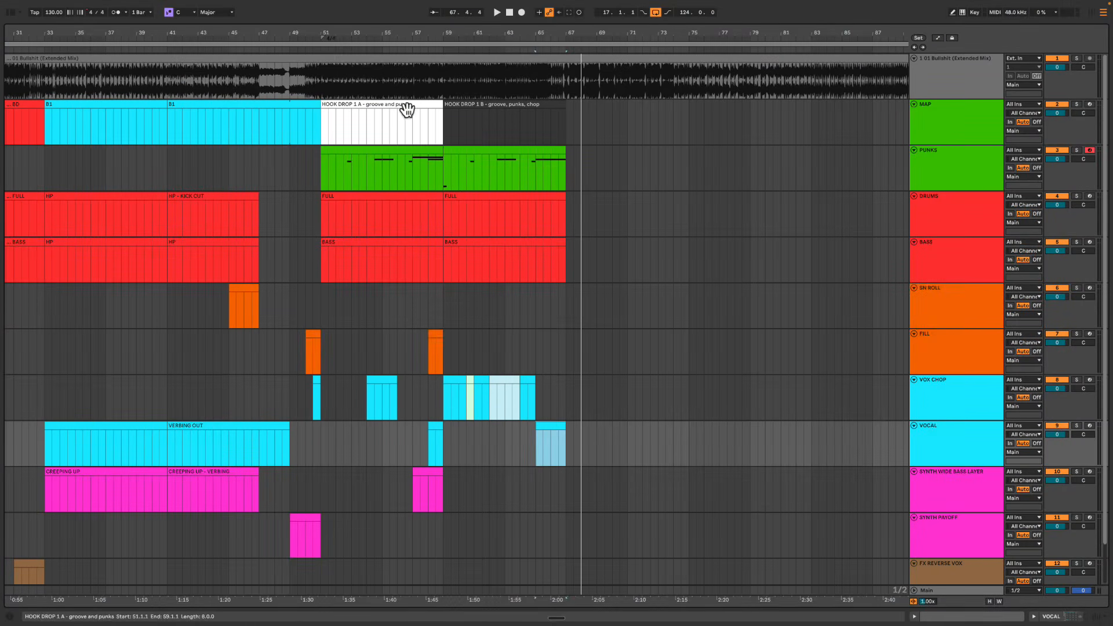
click(320, 174)
key(space)
drag(376, 276, 444, 290)
click(467, 104)
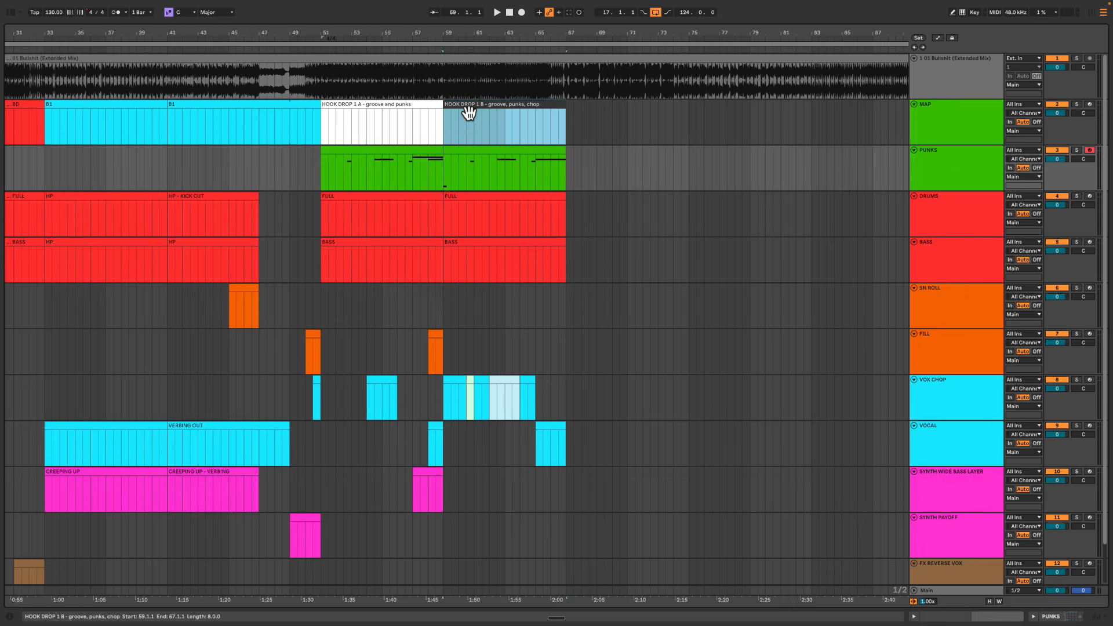
drag(436, 158, 573, 323)
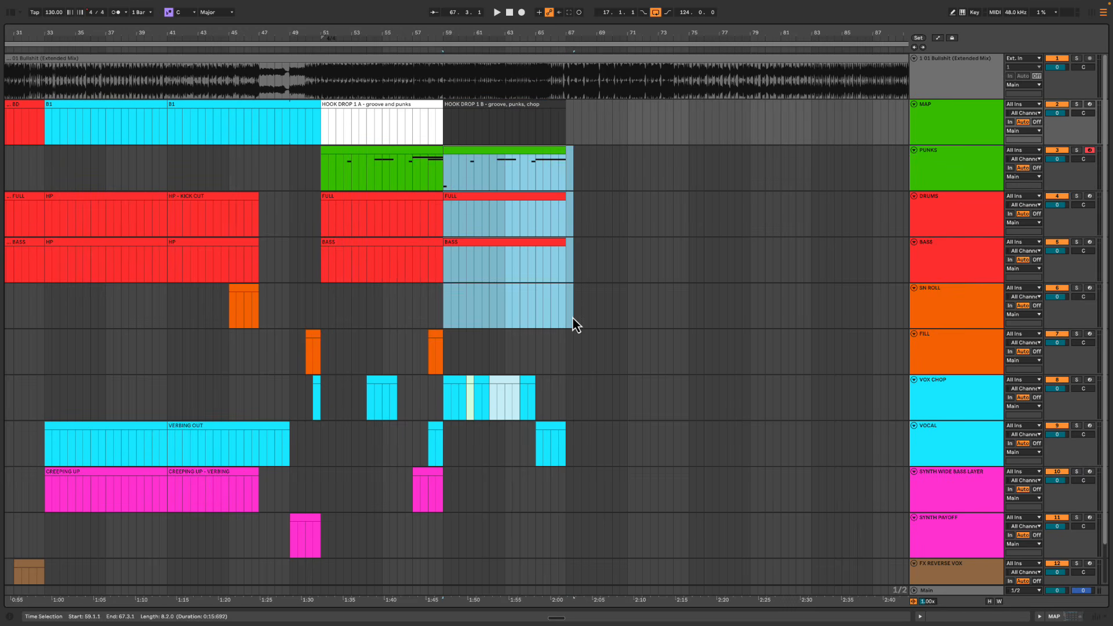
drag(534, 159, 568, 175)
click(518, 105)
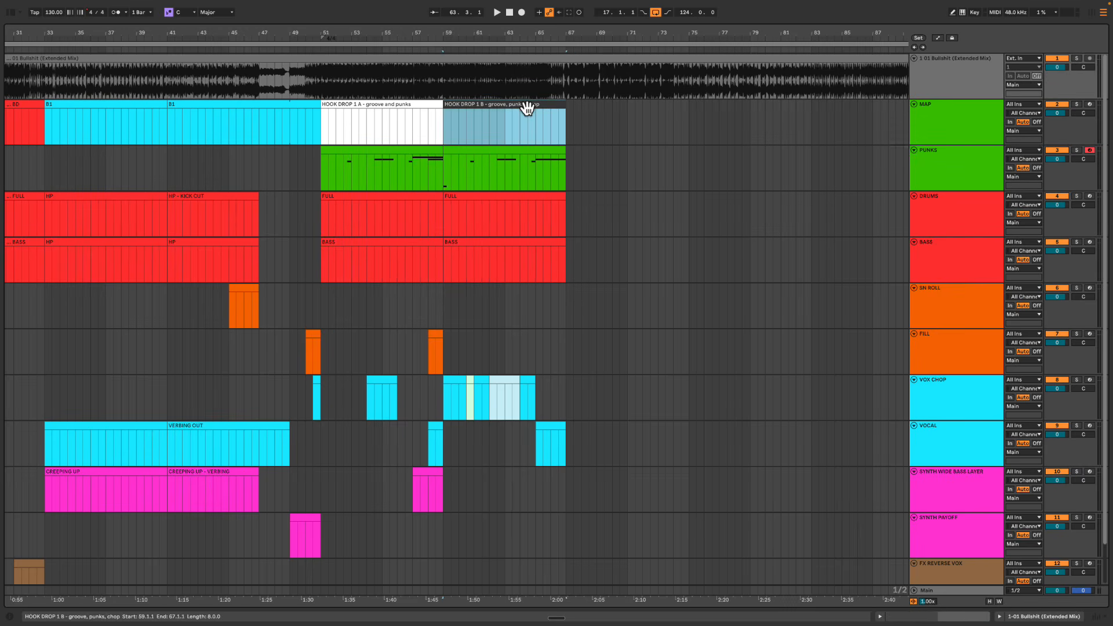
drag(446, 318, 564, 316)
Switch to the cheat sheet and review the A section CLT item under HOOK DROP 1
key(ctrl+Right)
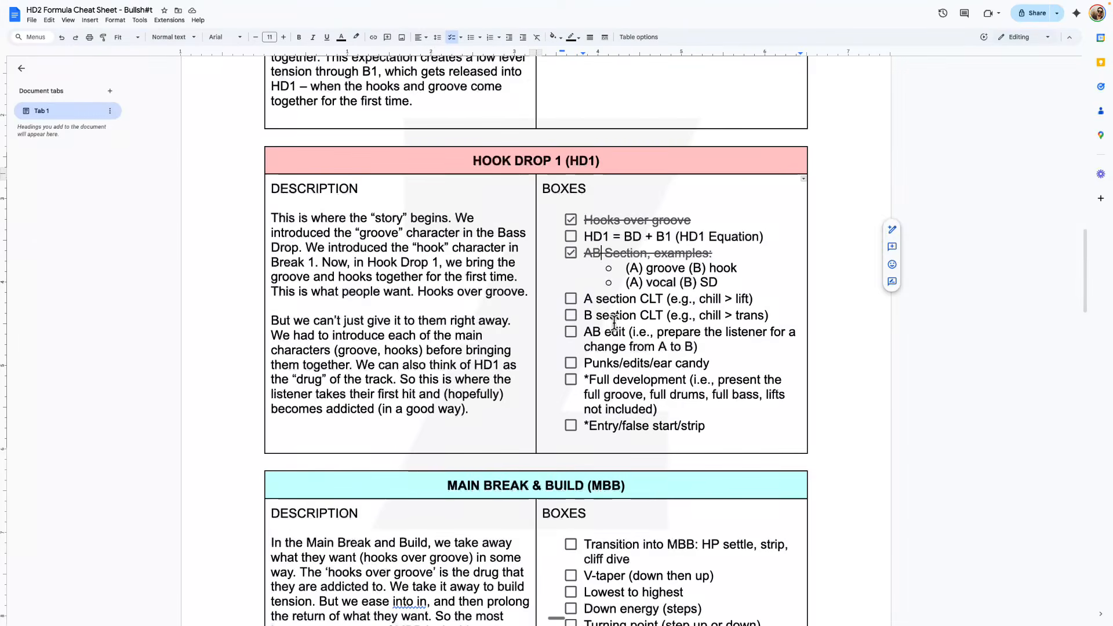
drag(642, 300, 581, 303)
click(605, 301)
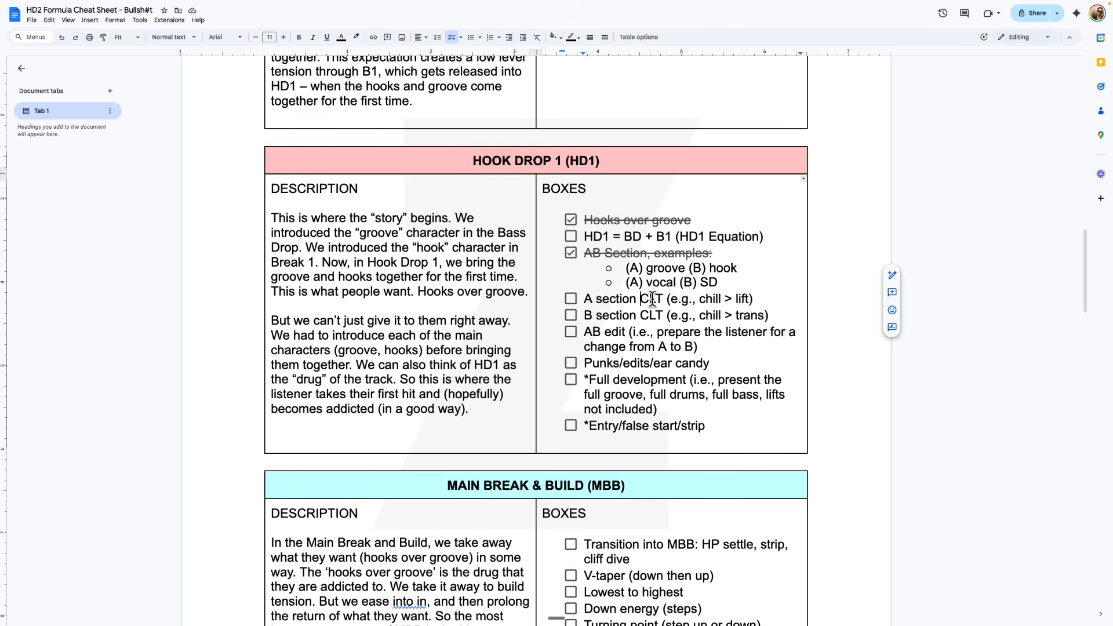
drag(648, 299, 658, 306)
Check the HOOK DROP 1 B clips from bar 59 to 67 in Ableton Live and tick B section CLT in the cheat sheet
key(ctrl+Left)
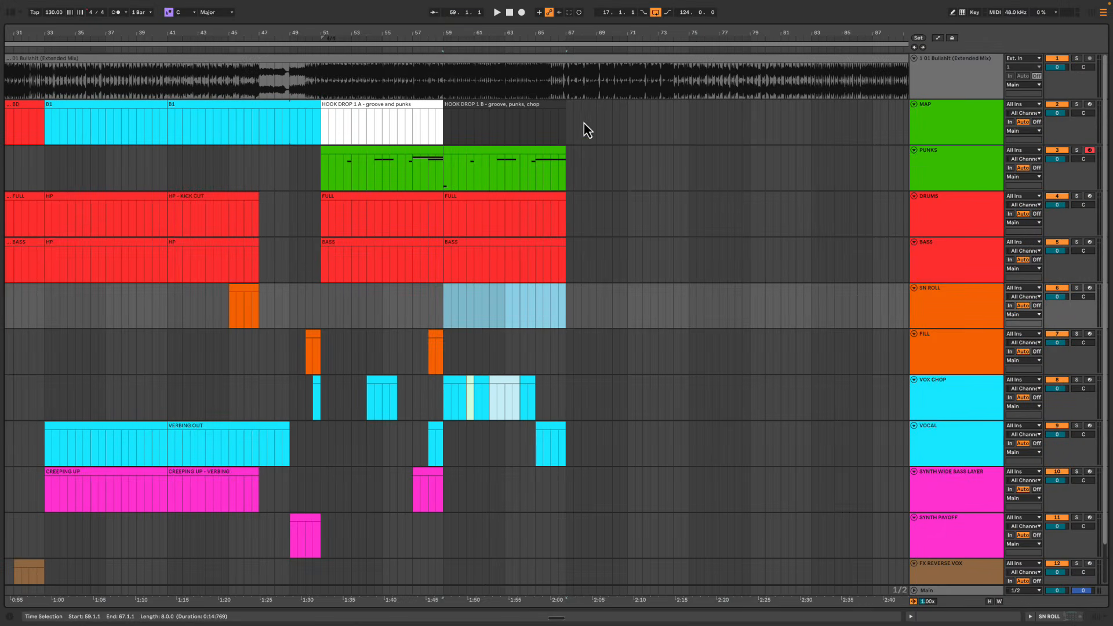
drag(444, 135, 564, 273)
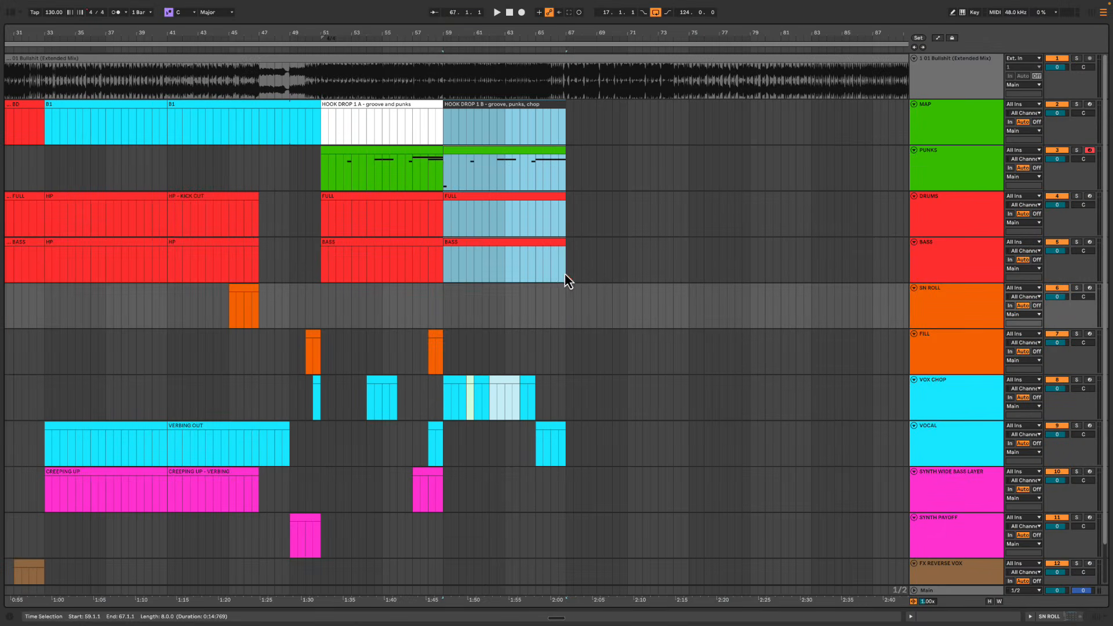
click(443, 266)
drag(450, 255, 537, 269)
drag(437, 262, 569, 278)
key(ctrl+Right)
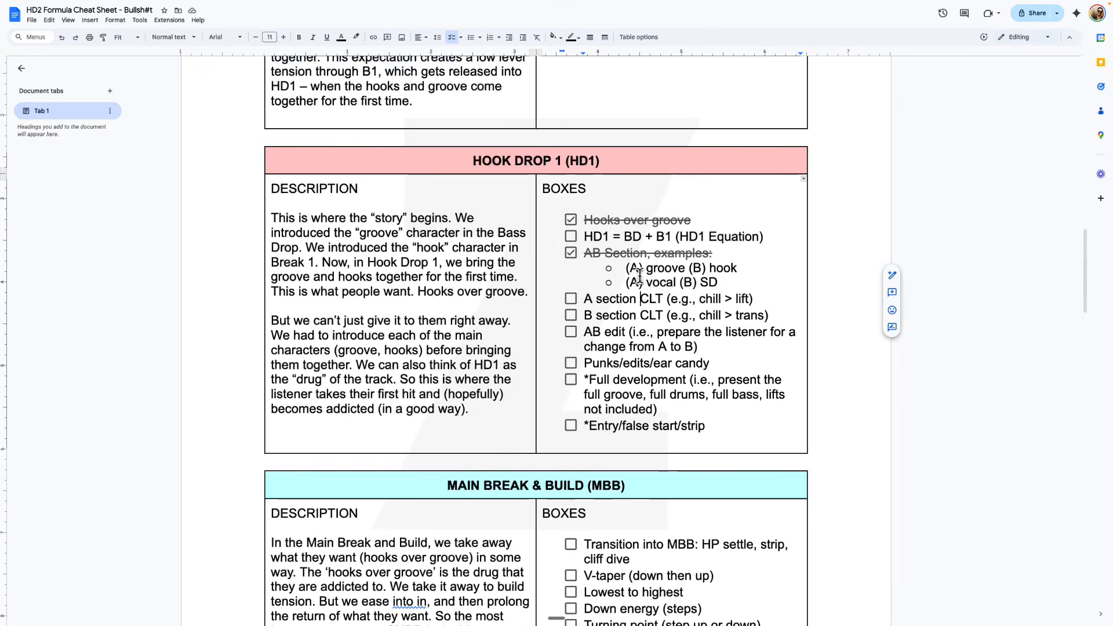
click(571, 315)
Review the AB edit item, and in Ableton Live examine the DRUMS and BASS clips around the A to B change at bar 59
scroll(631, 346, down, 1)
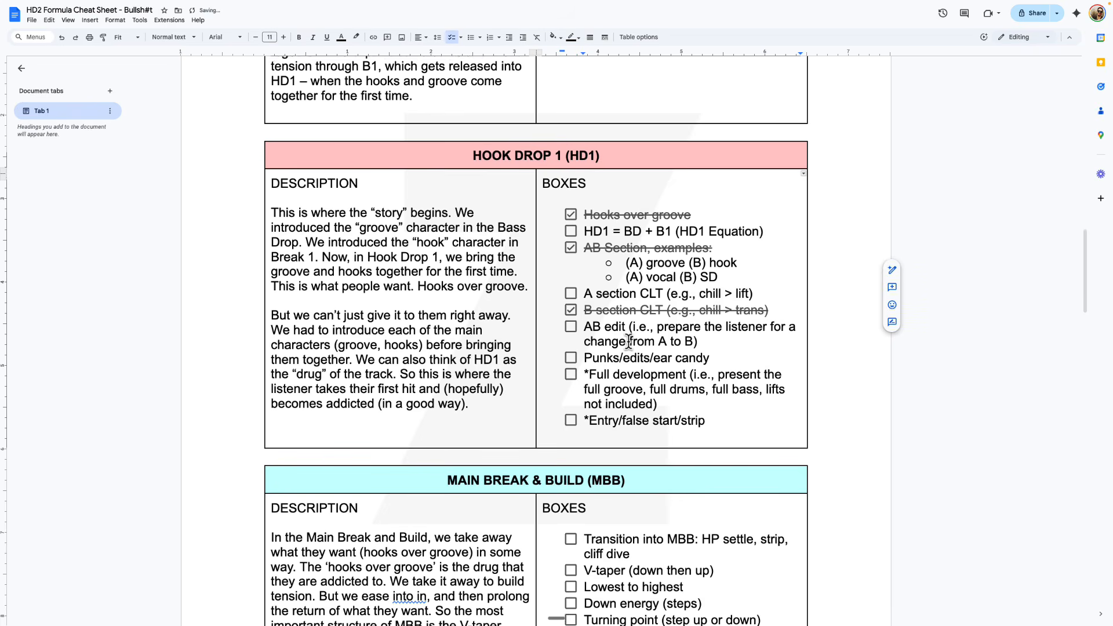
drag(587, 321, 725, 336)
click(725, 336)
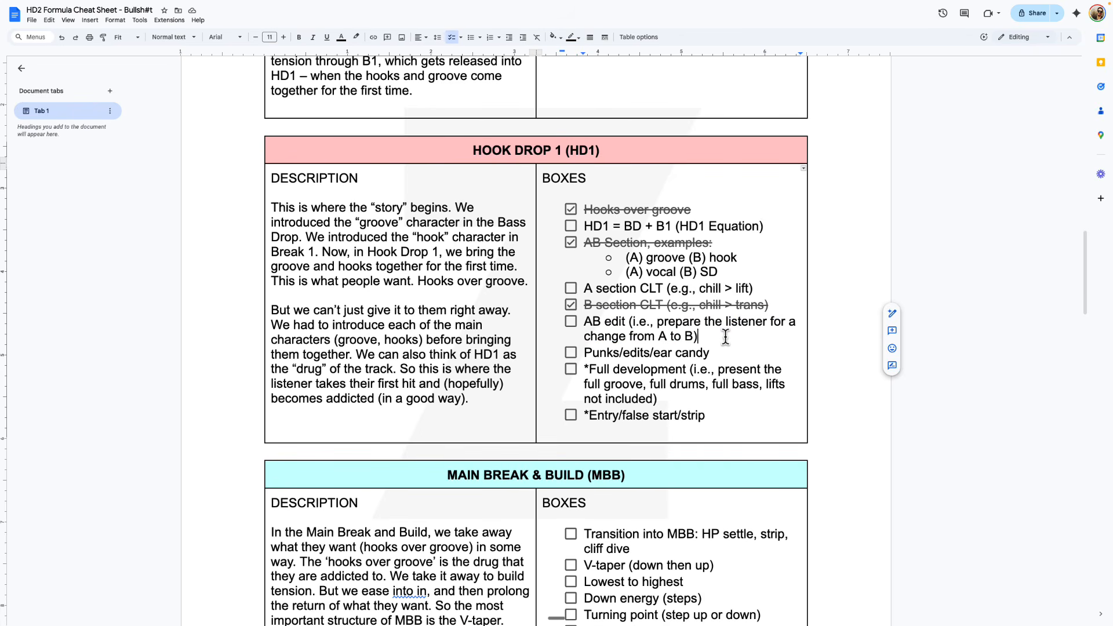
key(ctrl+Left)
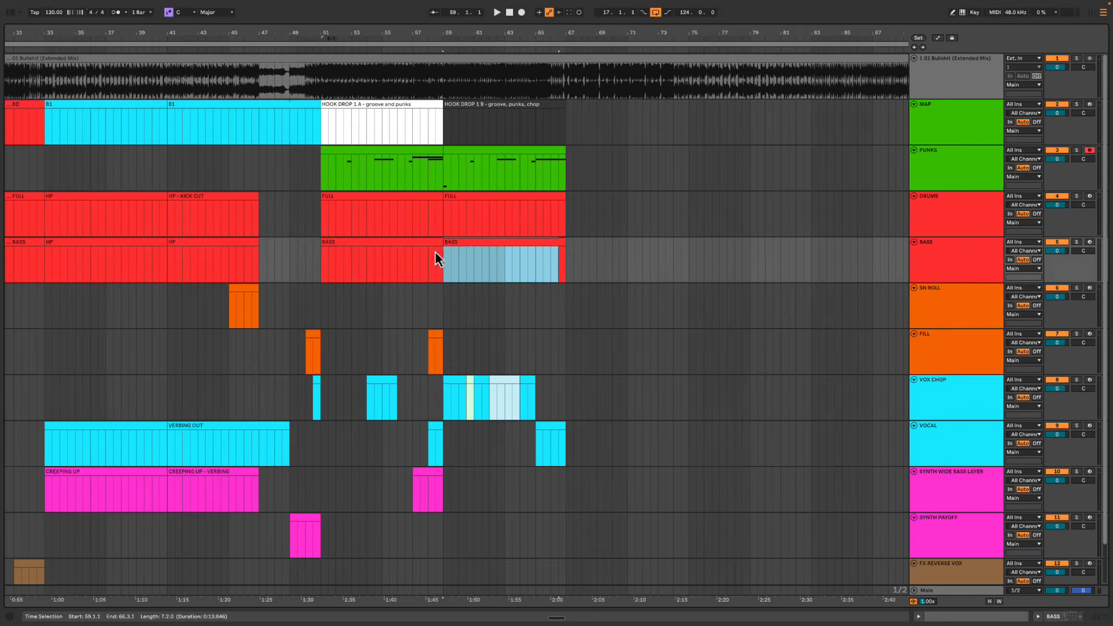
click(428, 252)
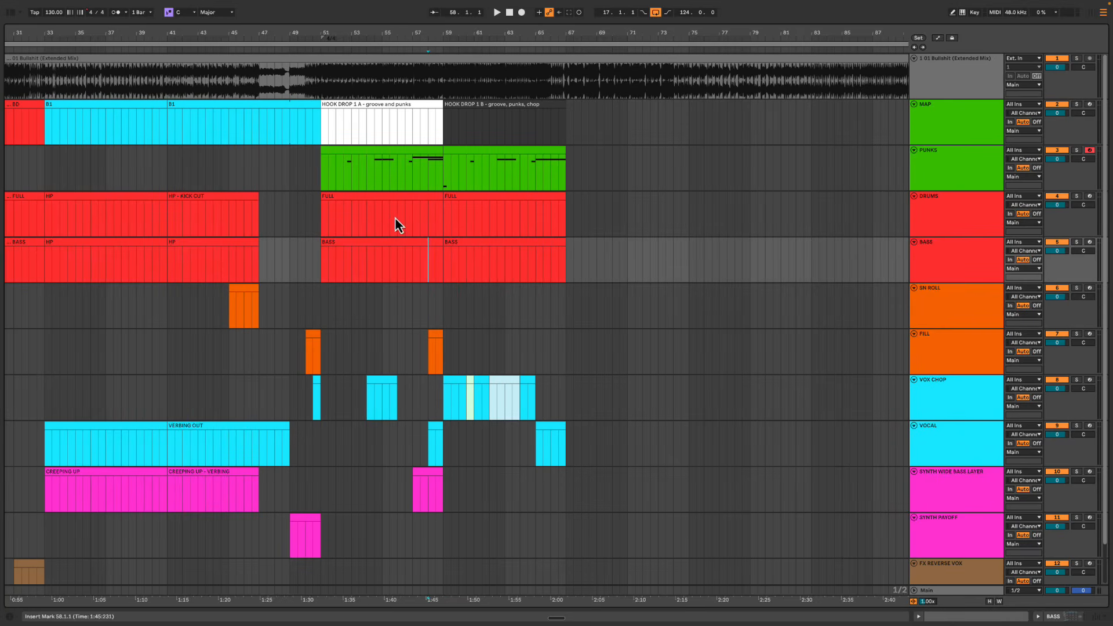
drag(395, 218, 426, 265)
drag(466, 219, 542, 299)
drag(405, 196, 458, 268)
key(super+z)
click(426, 225)
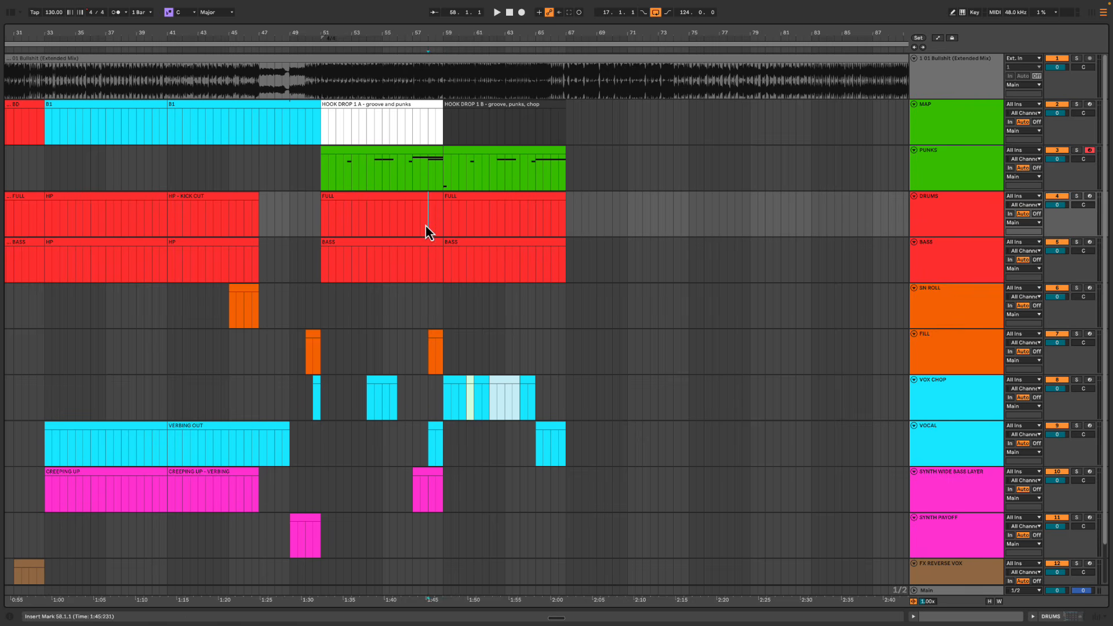
Play the reference from bar 57 through the A to B change and tick AB edit in the cheat sheet
mouse_move(447, 229)
mouse_down()
mouse_move(576, 268)
mouse_move(445, 232)
mouse_up()
click(425, 222)
click(410, 222)
key(space)
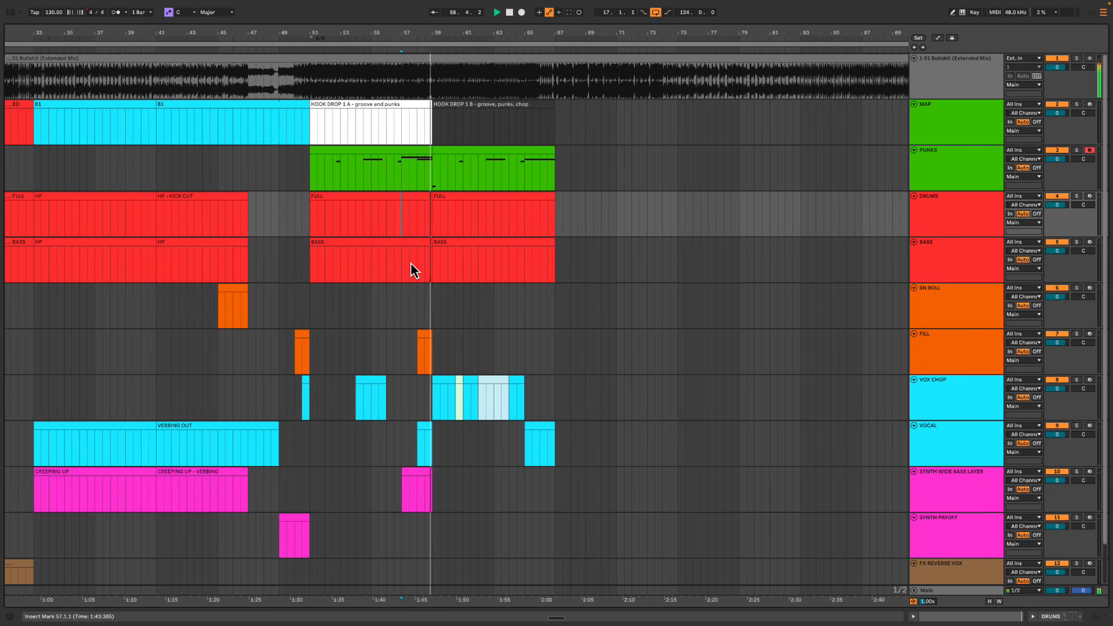
key(space)
key(ctrl+Right)
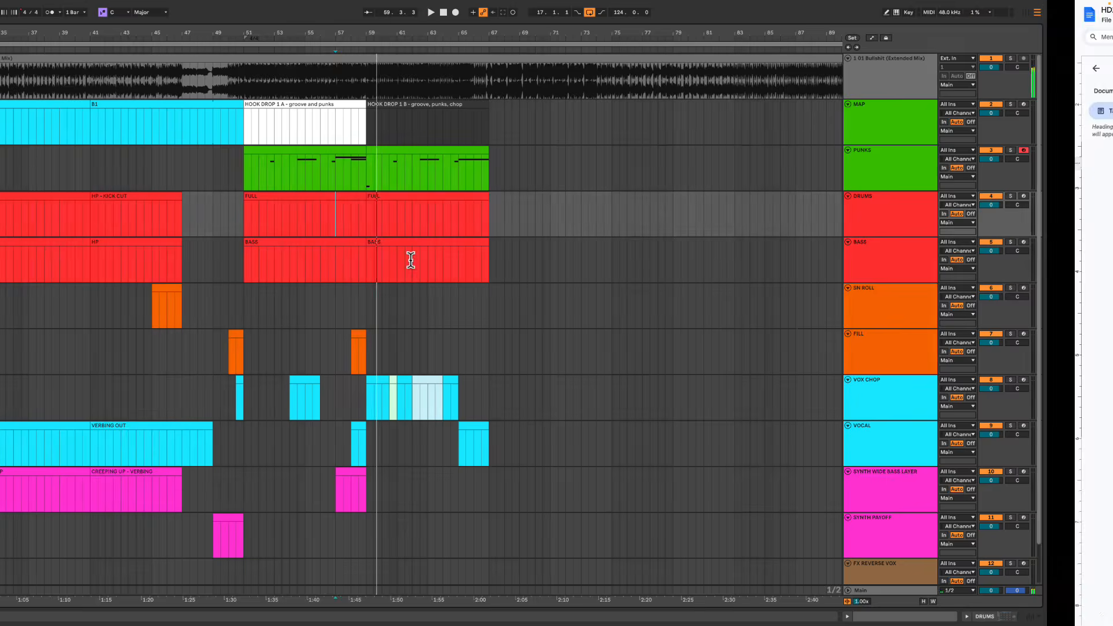
click(571, 321)
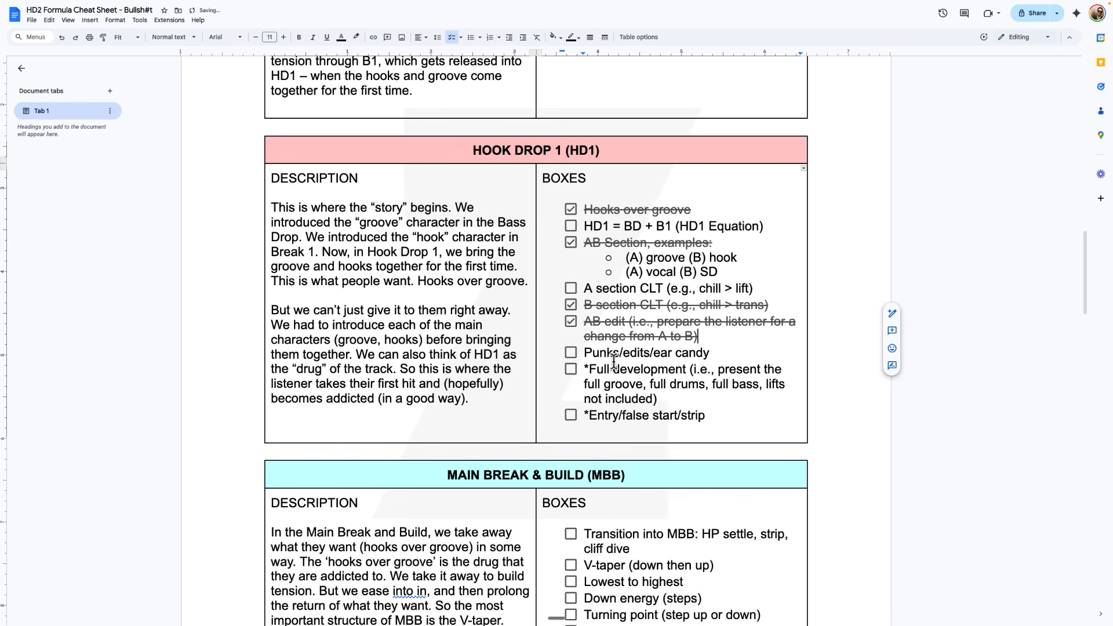
Tick the Punks/edits/ear candy box under HOOK DROP 1
click(720, 352)
triple_click(719, 352)
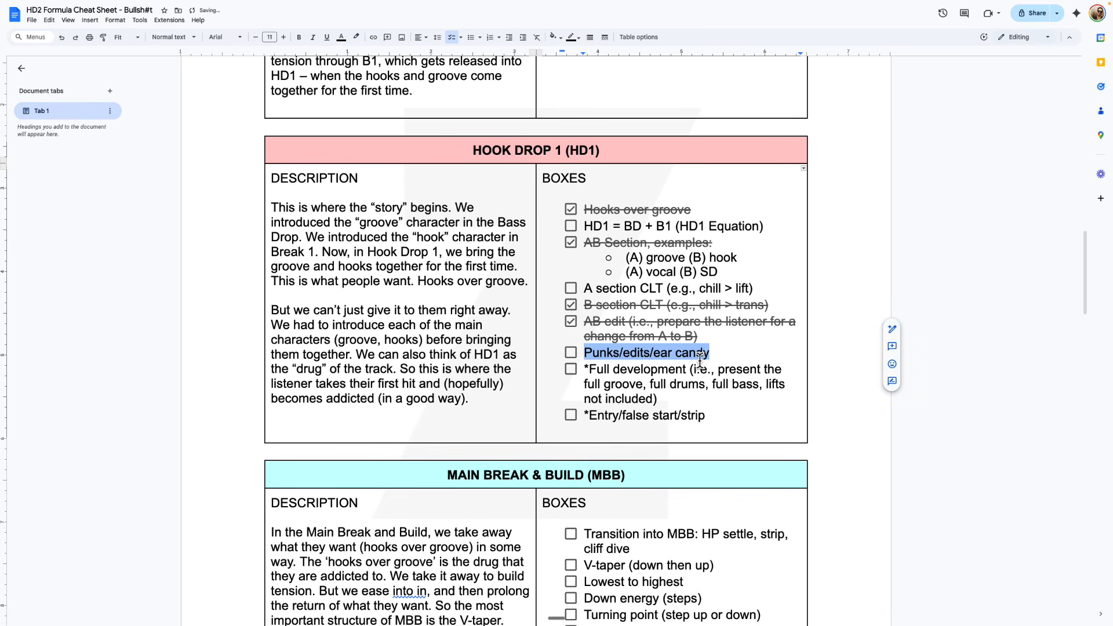
click(571, 353)
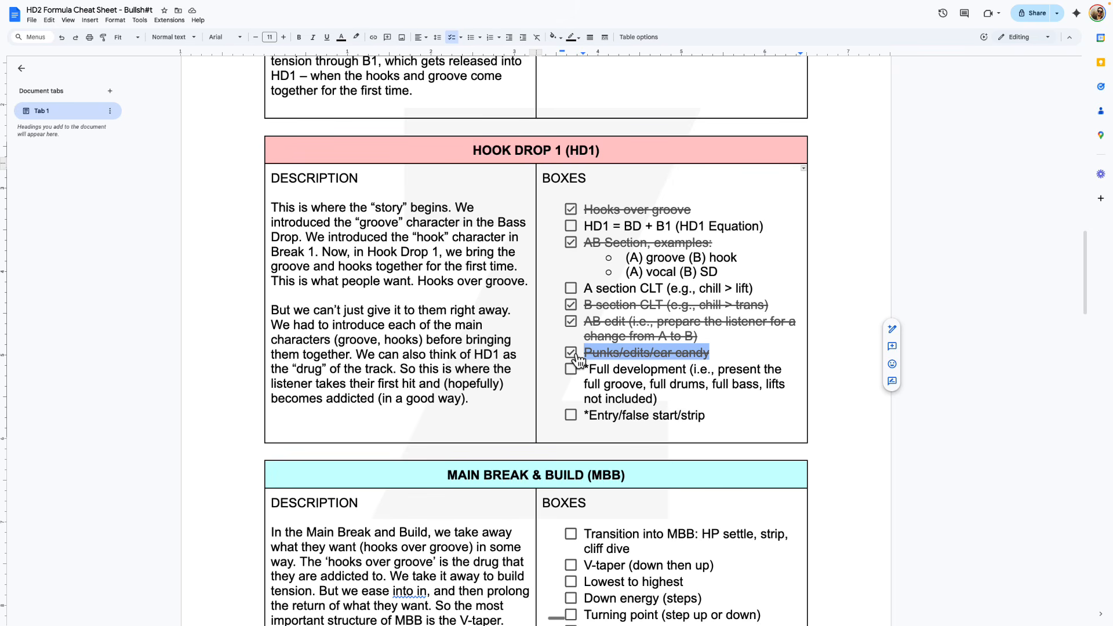
Review the Full development item under HOOK DROP 1, including its full groove, drums and bass criteria
click(671, 402)
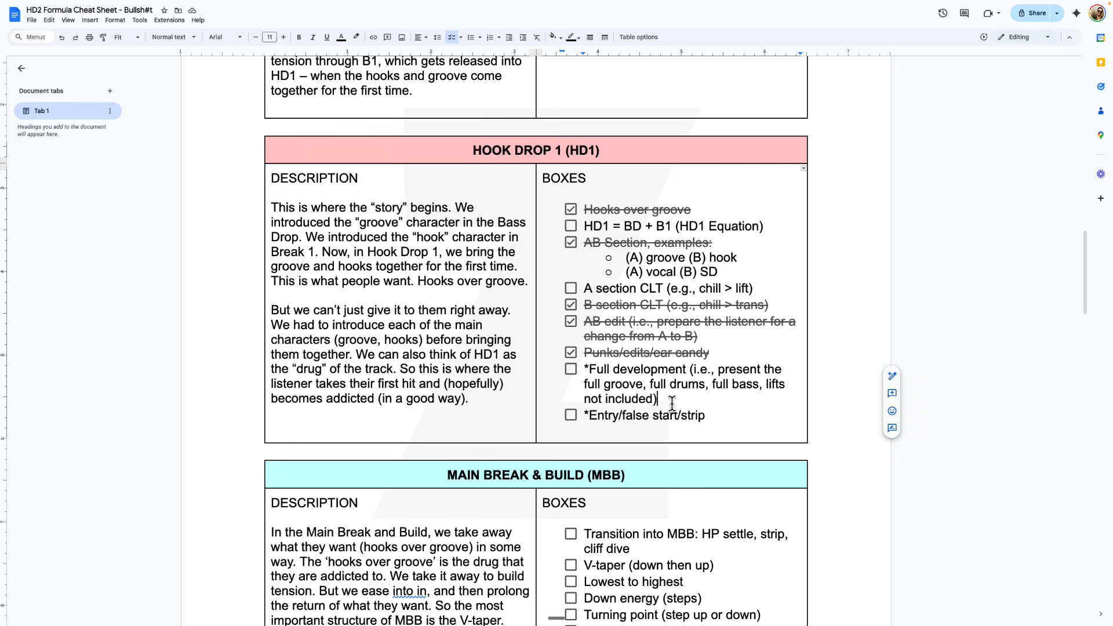
triple_click(618, 368)
click(669, 400)
triple_click(717, 385)
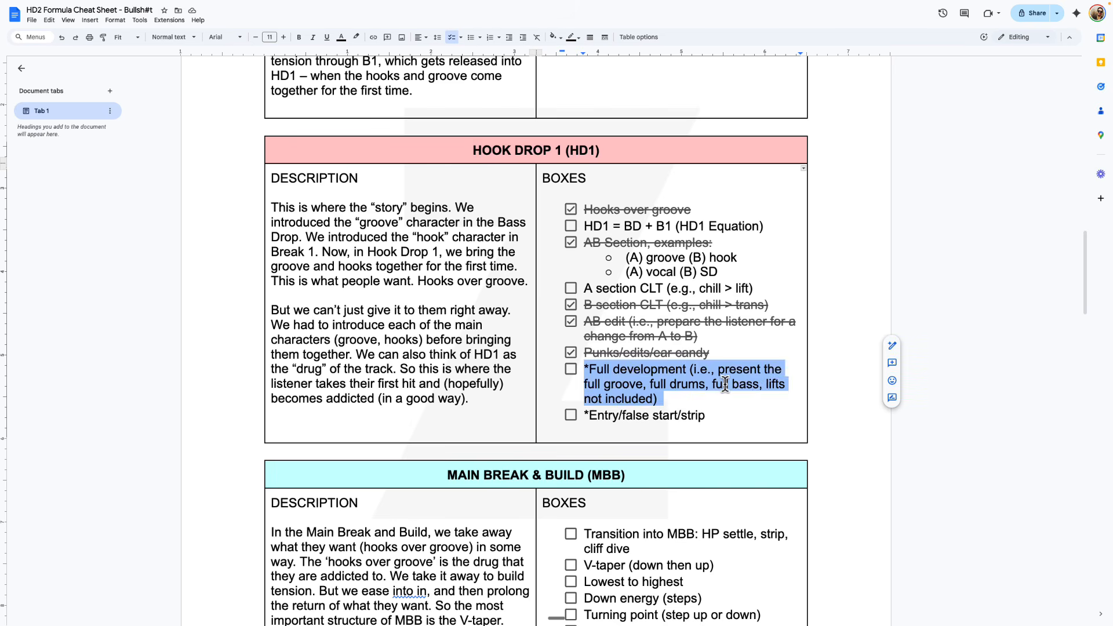
click(719, 387)
key(ctrl+shift+Right)
key(ctrl+shift+Right)
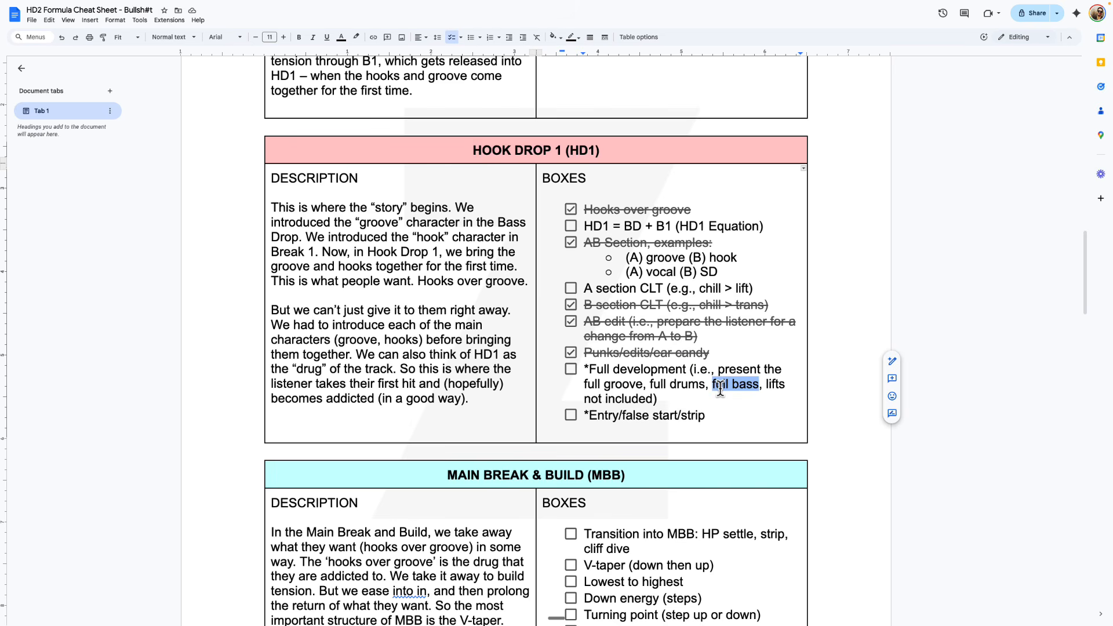
drag(659, 400, 585, 374)
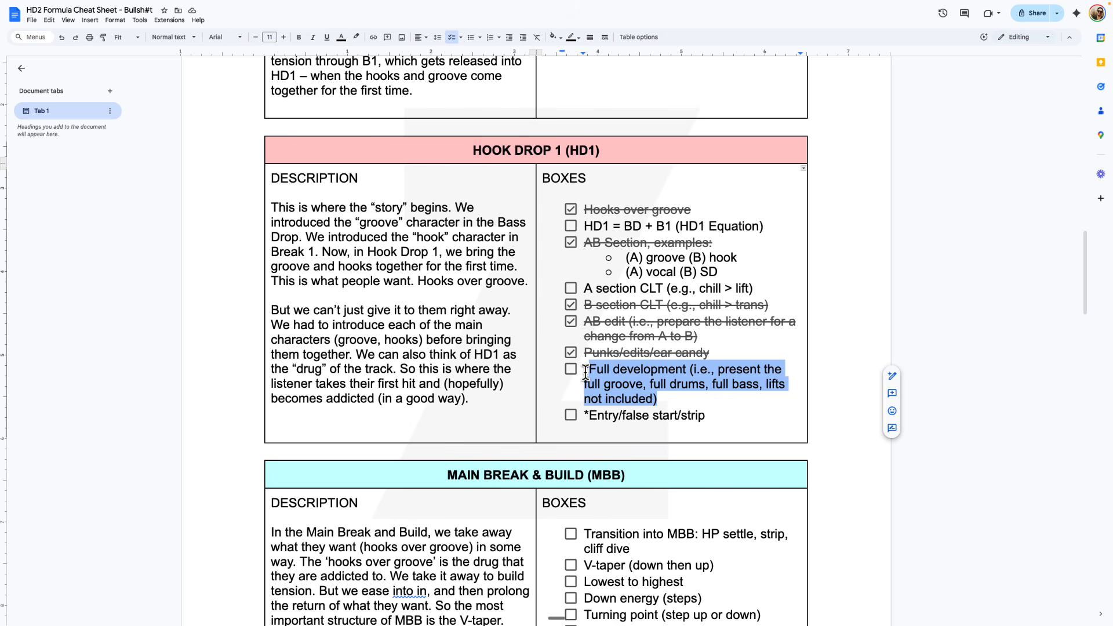
In Ableton Live, compare the DRUMS and BASS clips of Hook Drop 1 A with those of the BD section
key(ctrl+Left)
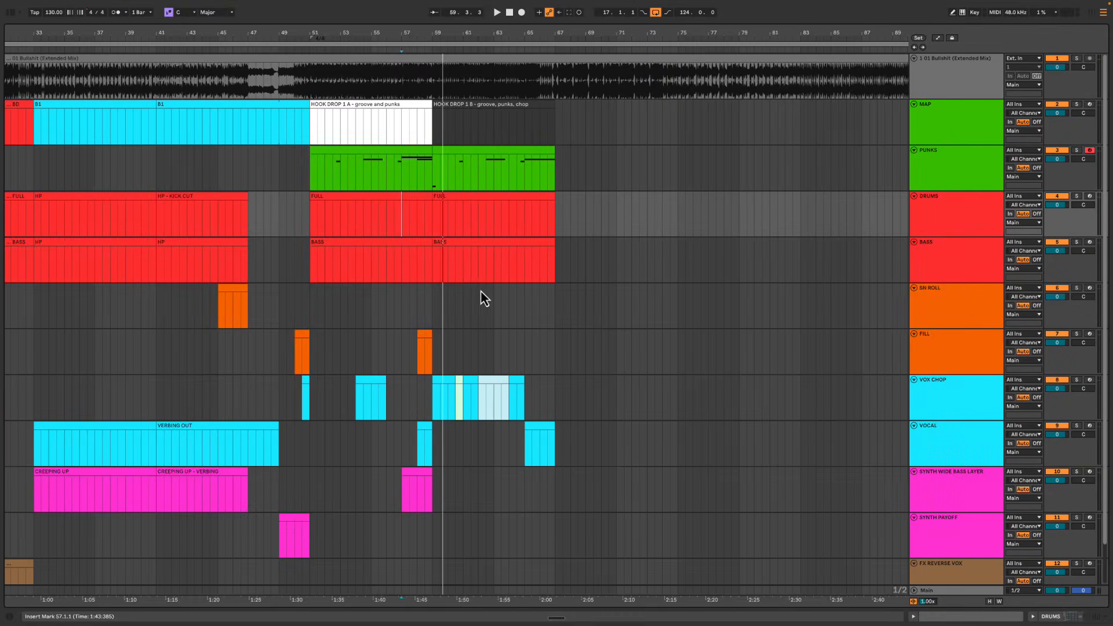
scroll(483, 291, left, 8)
scroll(483, 291, right, 3)
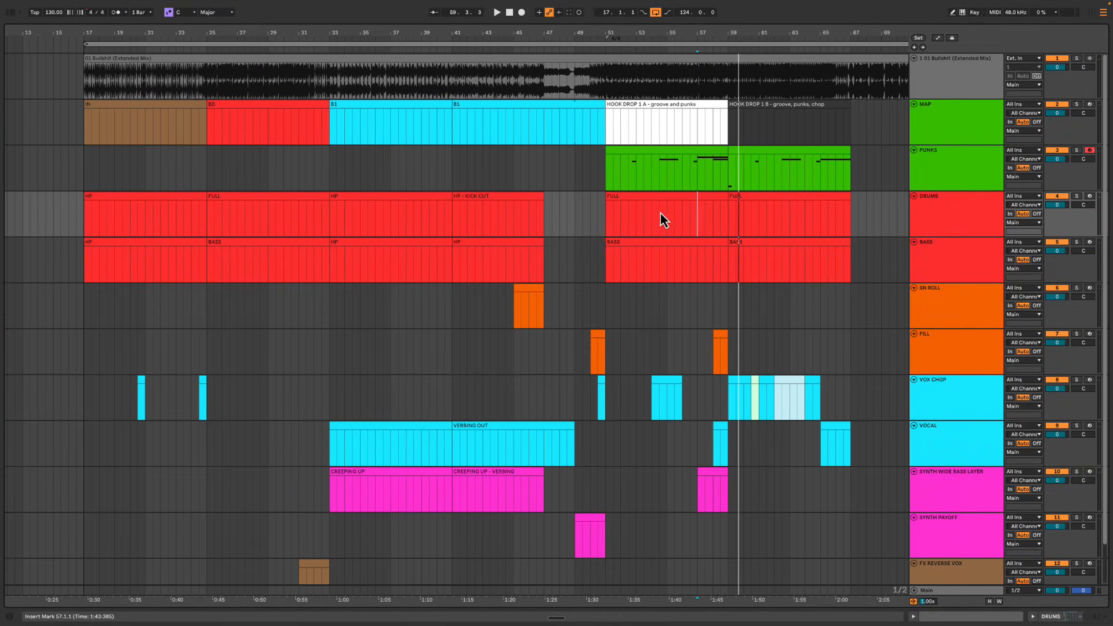
drag(646, 235, 693, 304)
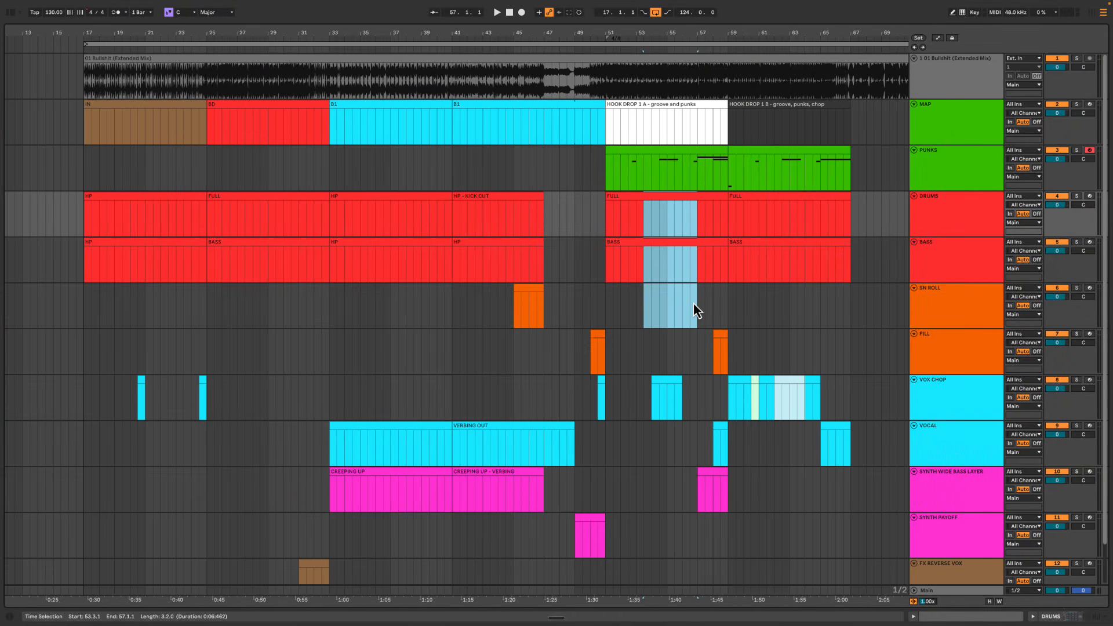
drag(223, 177, 295, 290)
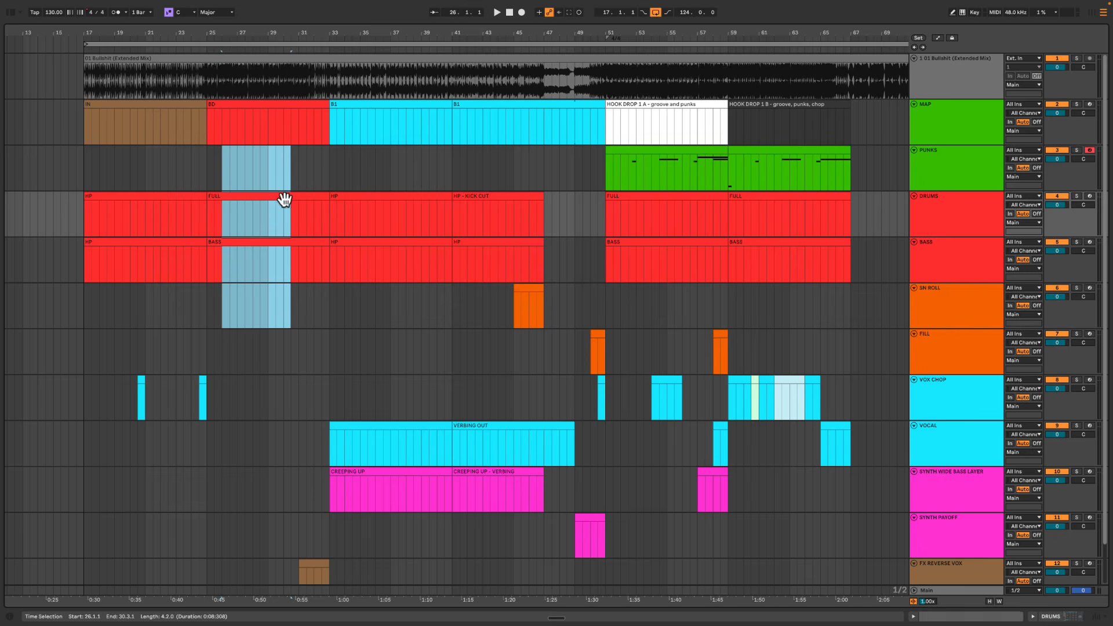
click(261, 174)
Play the reference from bar 52 in Hook Drop 1 and from bar 26 in the BD section to compare their grooves
click(624, 218)
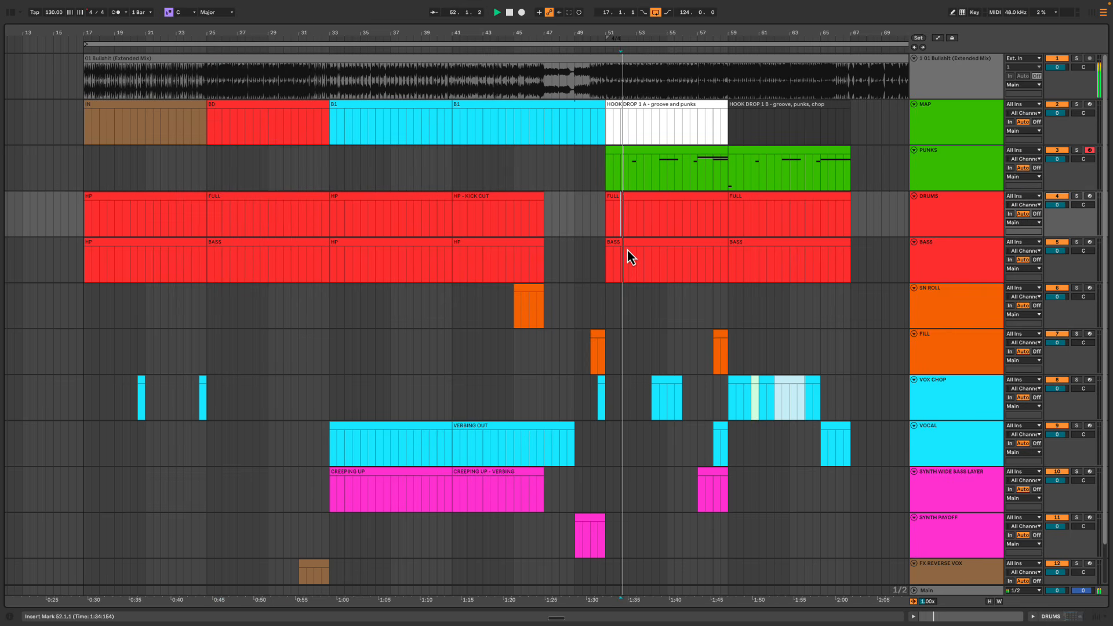
key(space)
click(224, 222)
key(space)
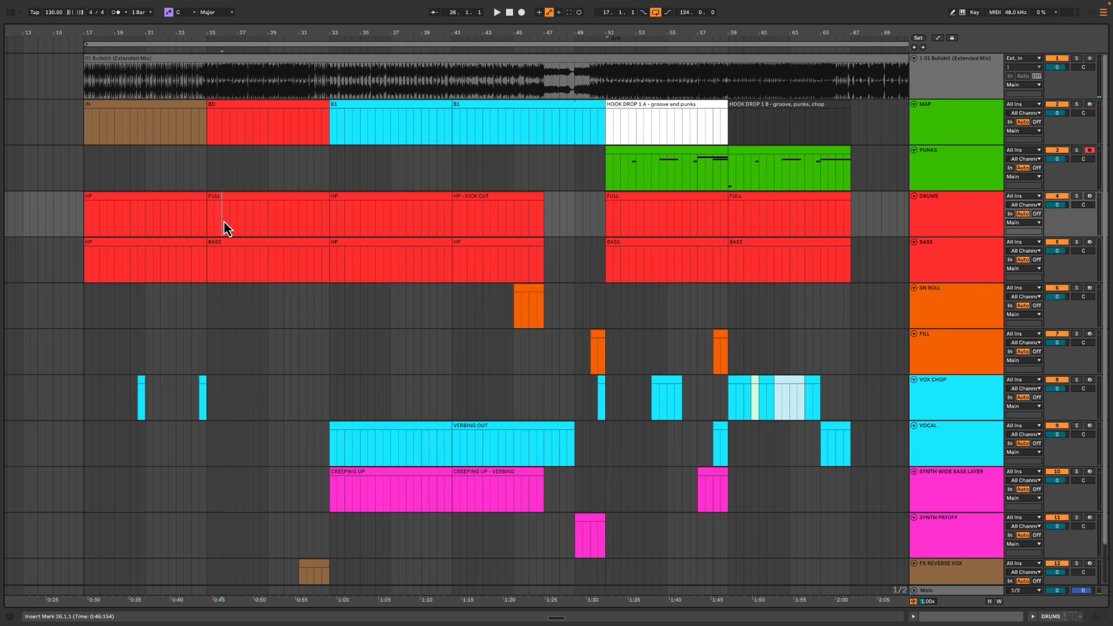
key(space)
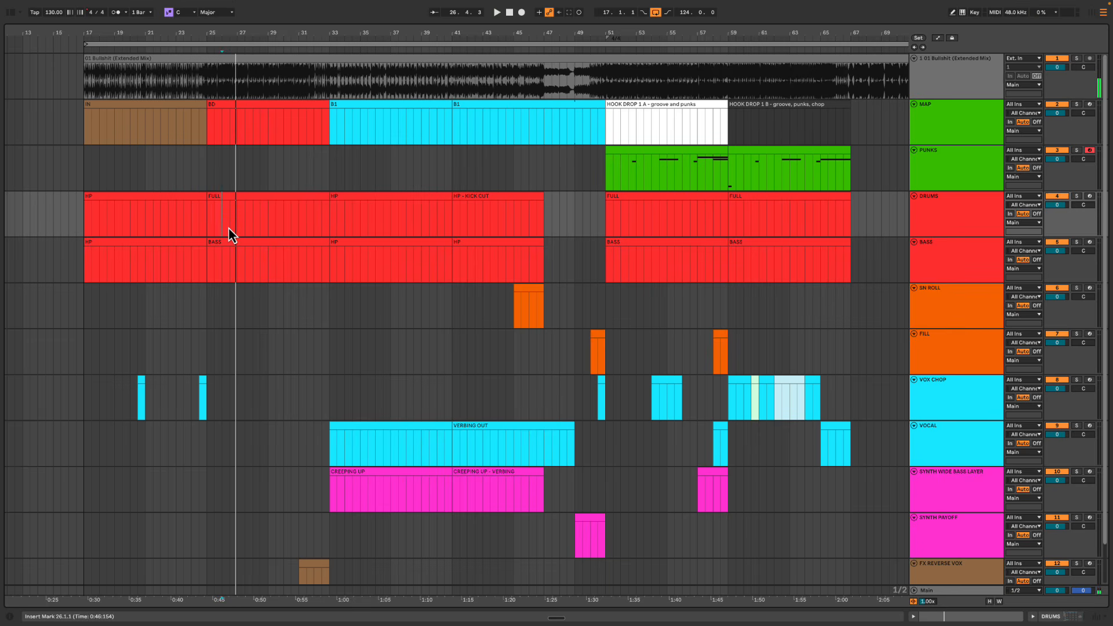
click(620, 214)
key(space)
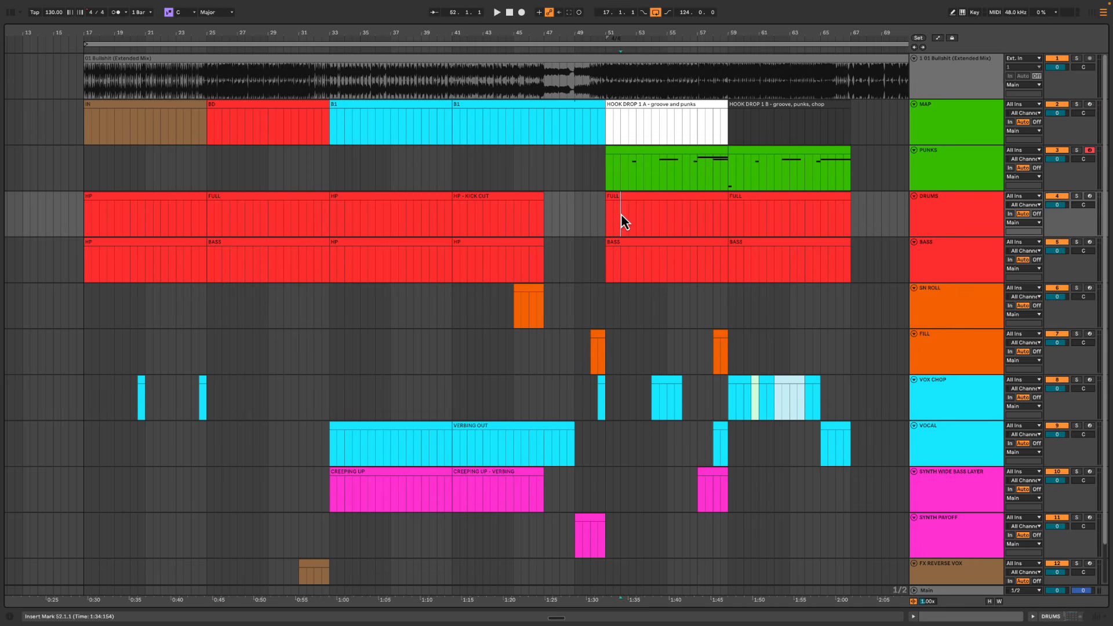
scroll(620, 216, right, 3)
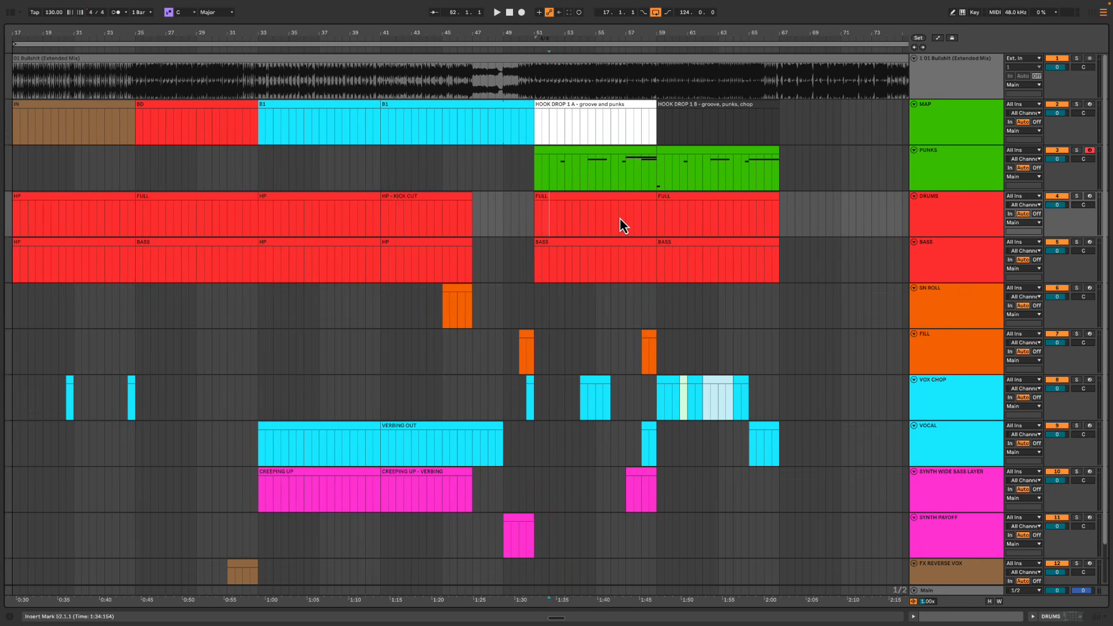
scroll(622, 225, right, 1)
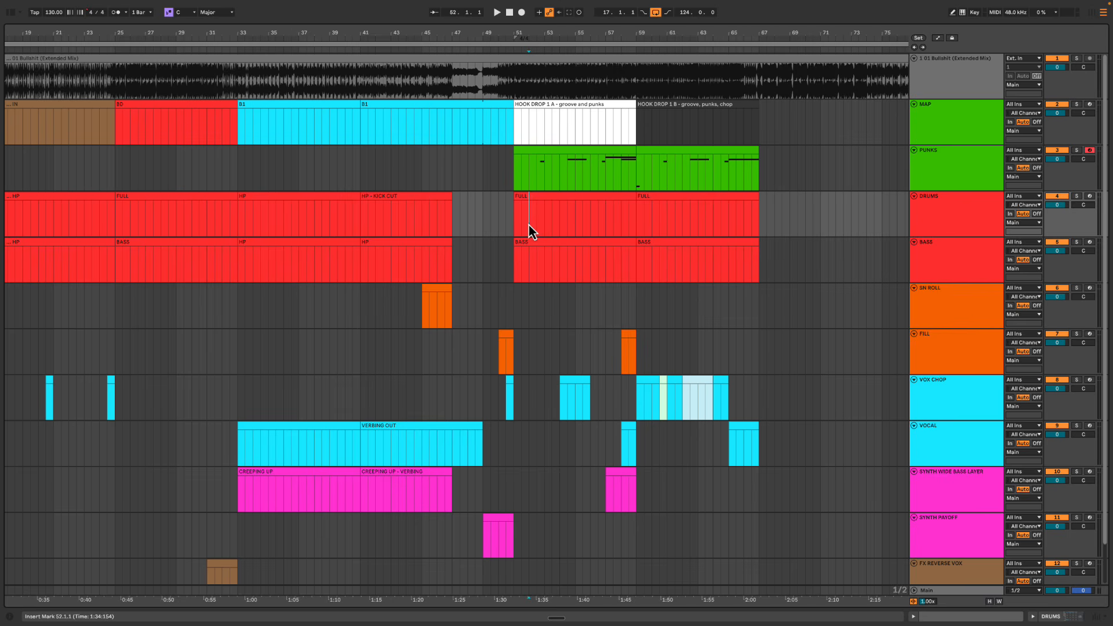
key(space)
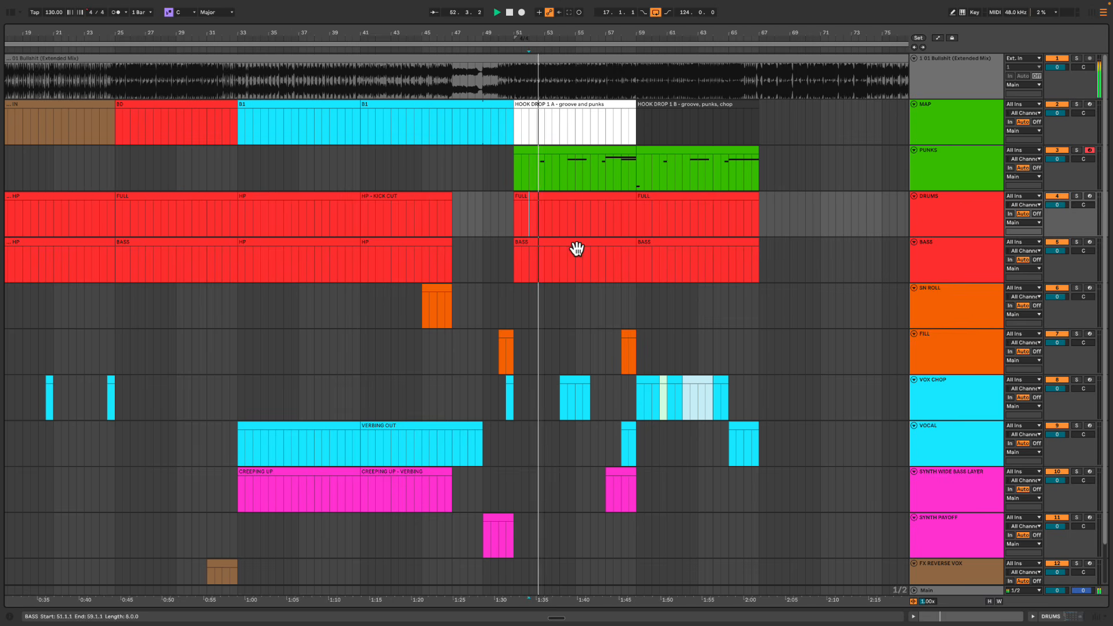
In the cheat sheet, tick the Full development box under HOOK DROP 1
key(ctrl+Right)
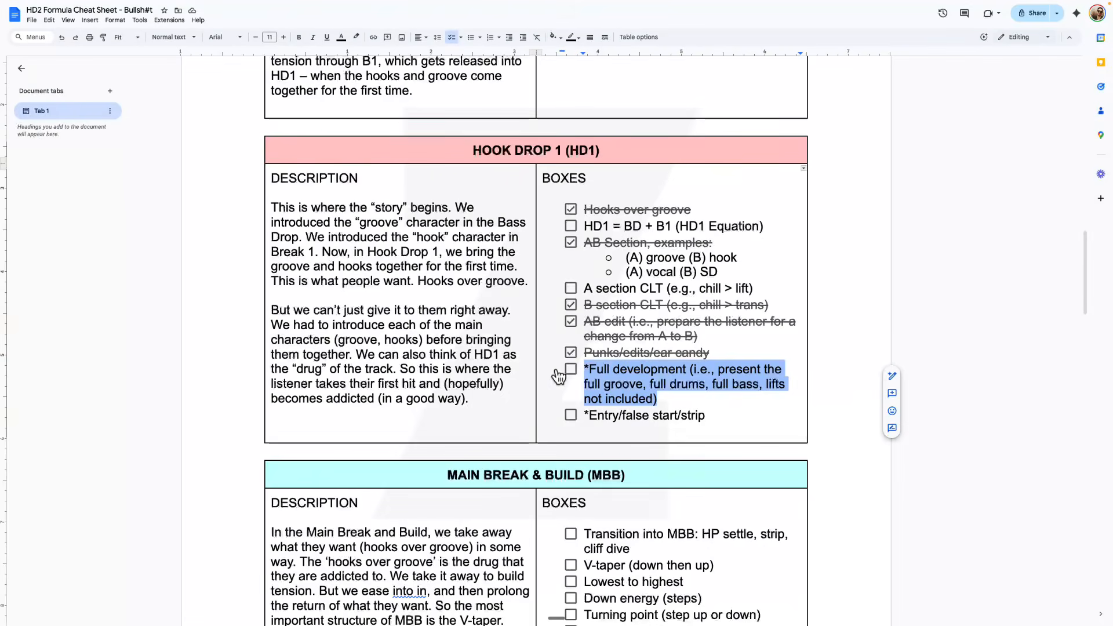
click(571, 371)
scroll(696, 405, down, 1)
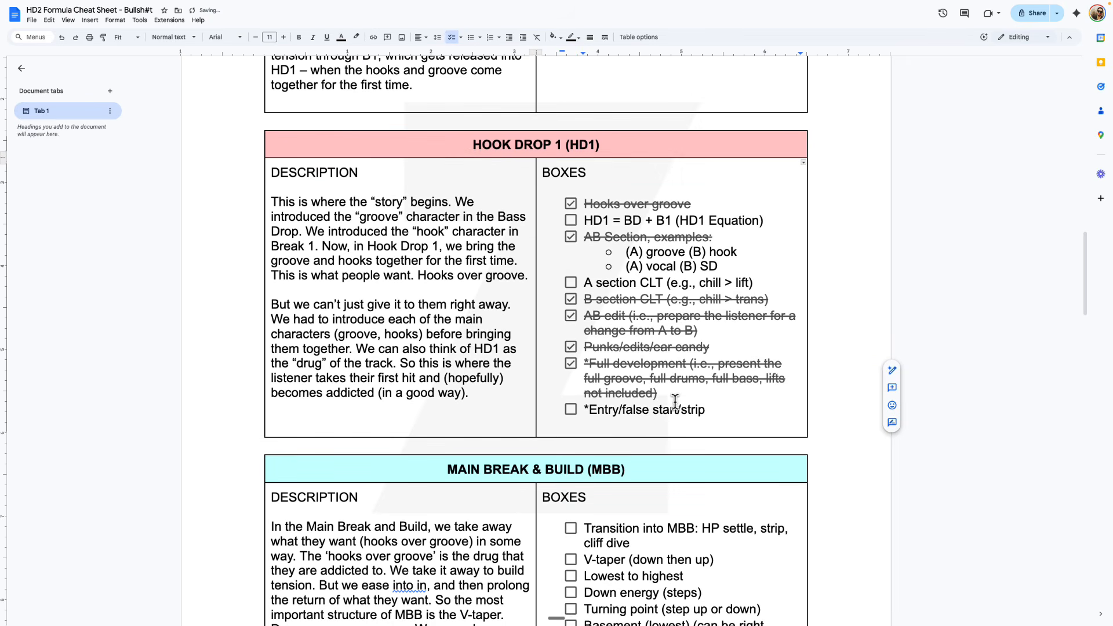
Review the Entry/false start/strip item under HOOK DROP 1 and tick its box
click(718, 412)
double_click(629, 414)
click(718, 408)
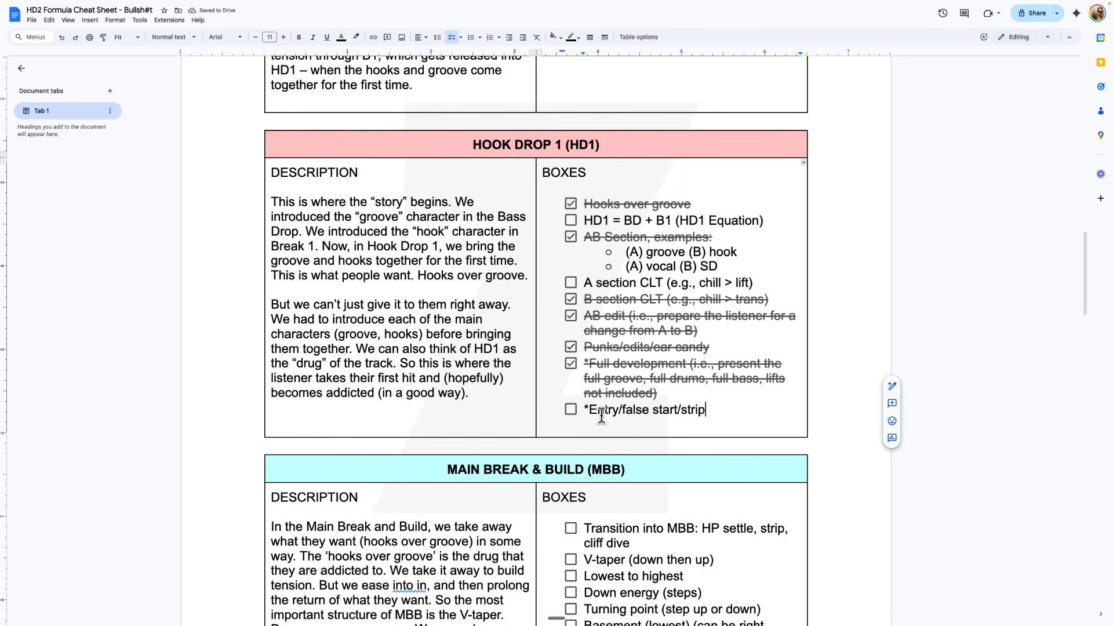
click(622, 409)
shift+click(680, 410)
click(570, 409)
click(722, 411)
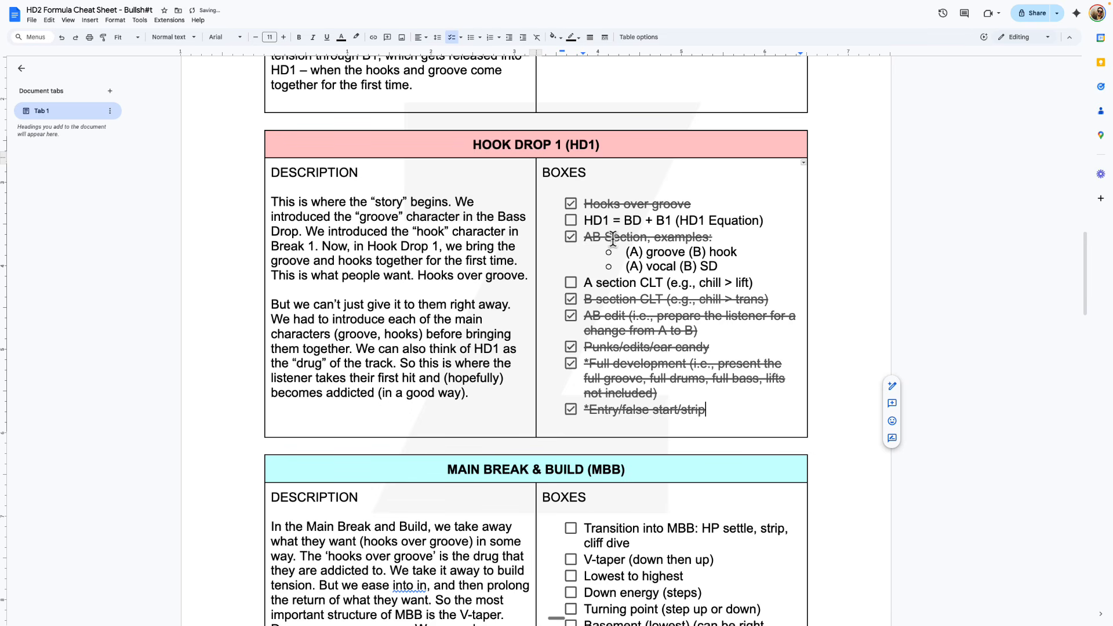
Review the HOOK DROP 1 checklist, comparing the Hooks over groove item with the items listed below it
drag(714, 412, 625, 254)
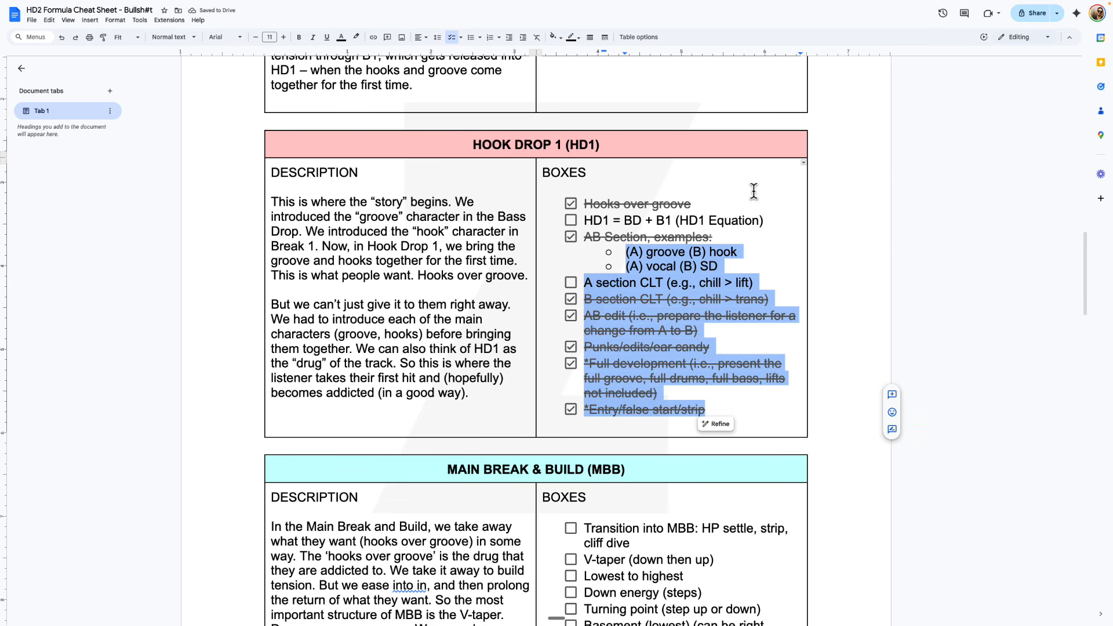
click(730, 204)
key(shift+Home)
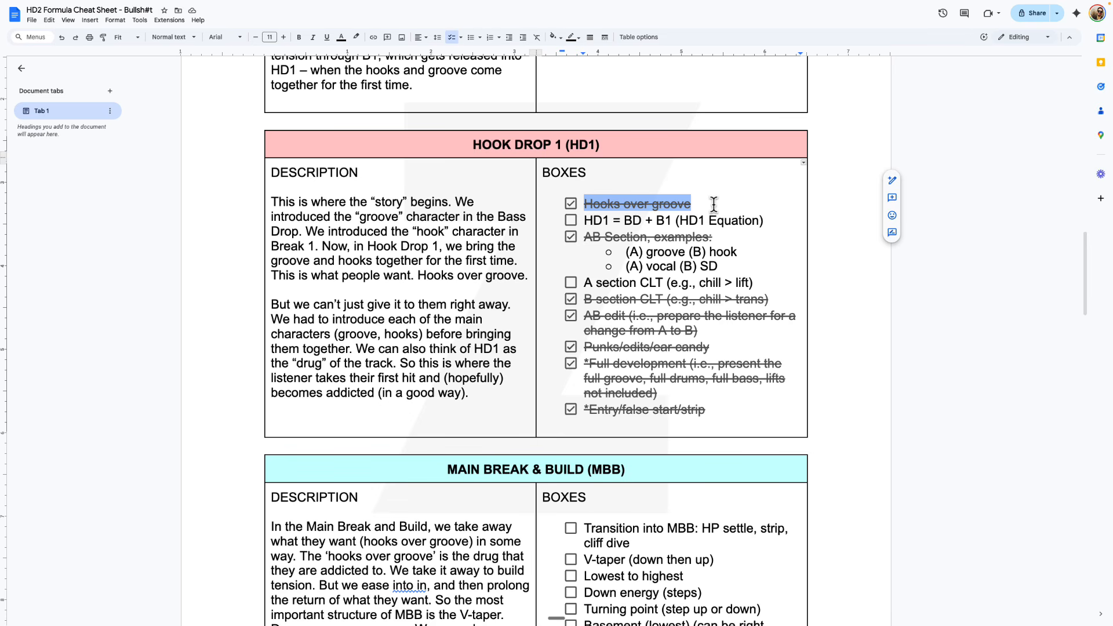
click(713, 204)
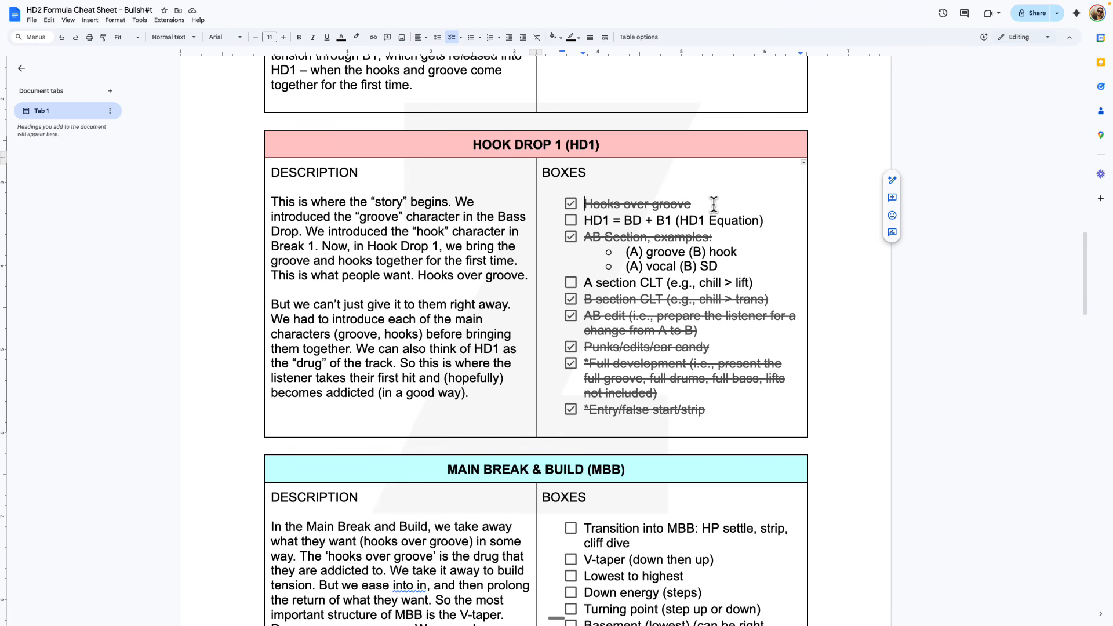
drag(712, 413, 585, 218)
click(717, 201)
triple_click(716, 201)
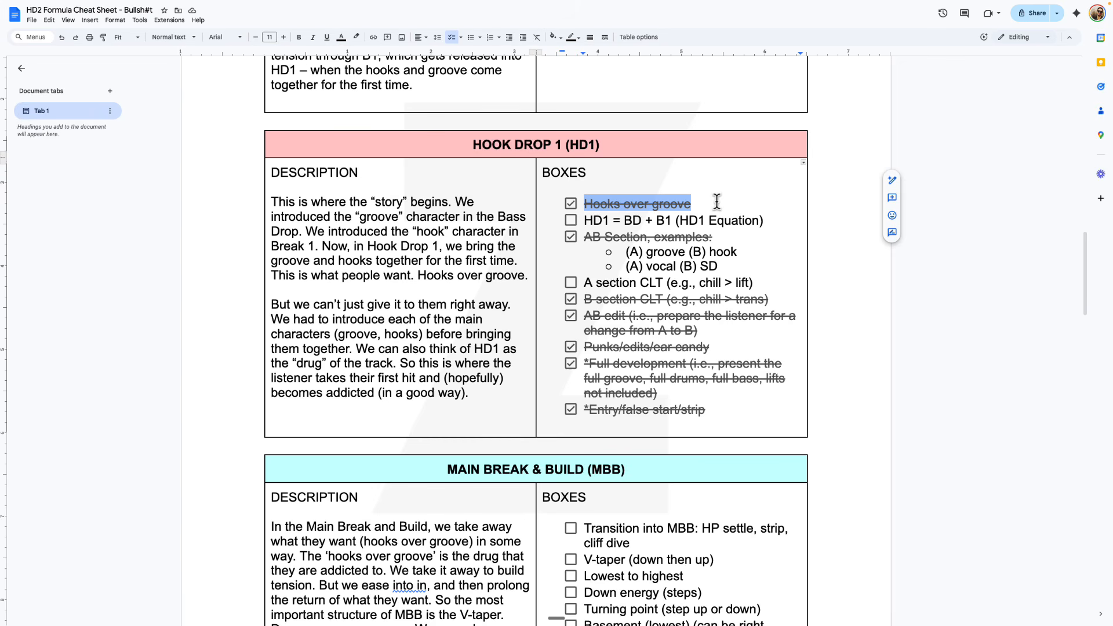
In Ableton Live, examine the VOX CHOP and VOCAL clips across Hook Drop 1 A and B, and place the insert marker at bar 65
key(ctrl+Left)
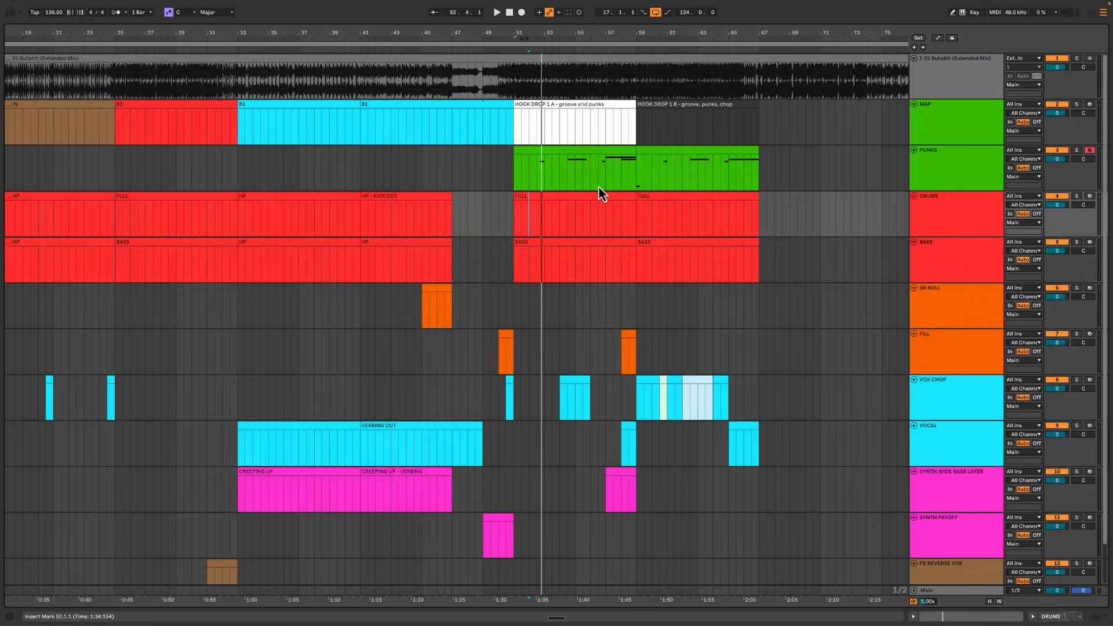
scroll(550, 330, right, 3)
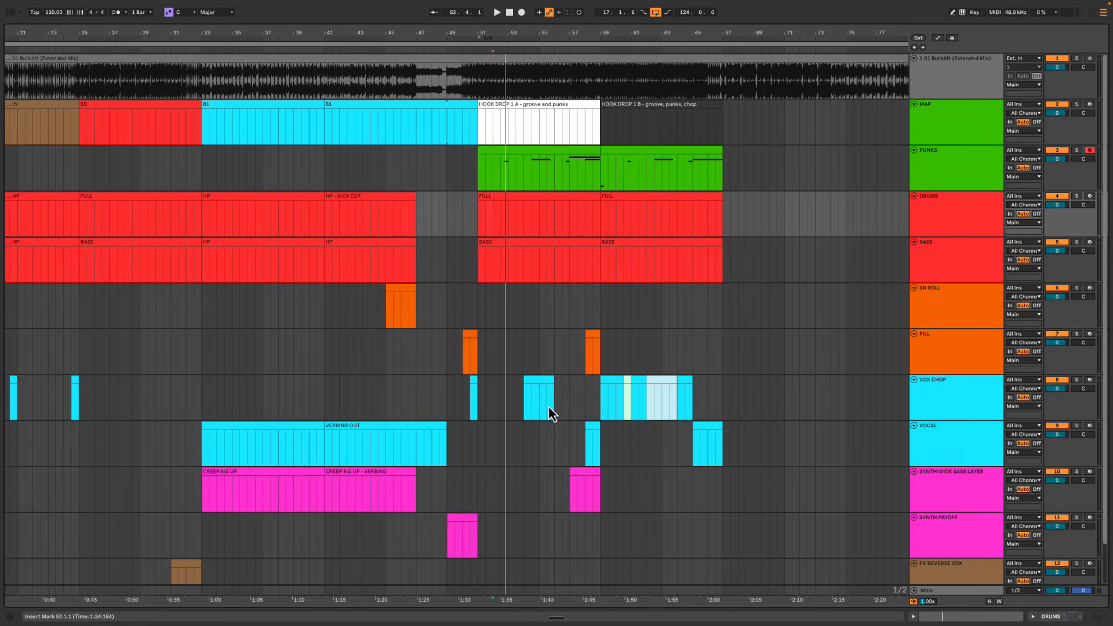
drag(529, 355, 552, 437)
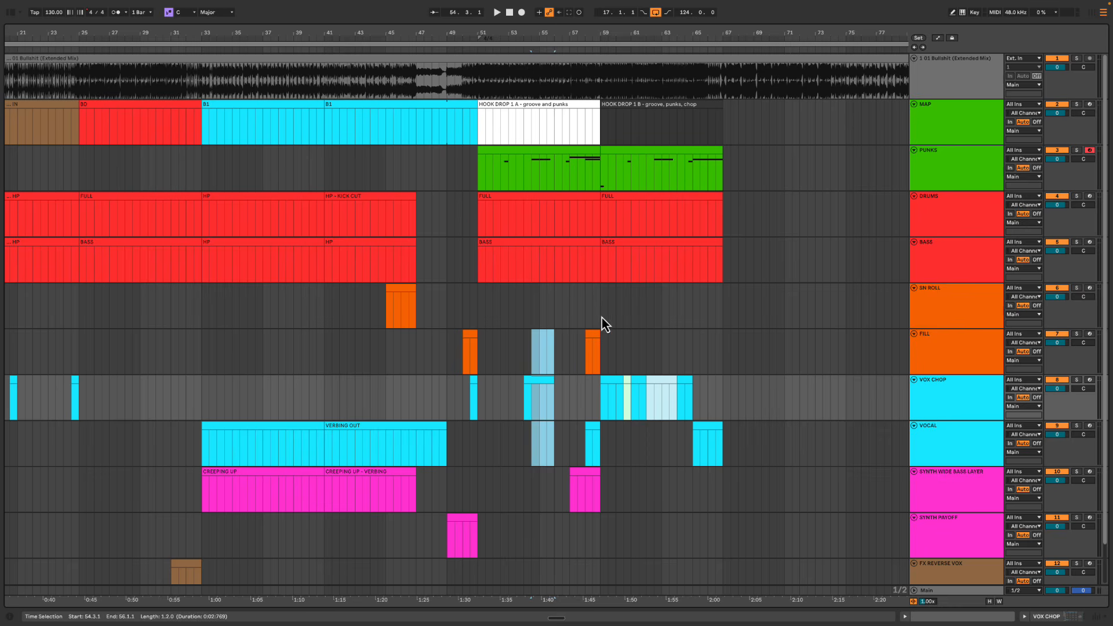
drag(602, 317, 723, 415)
click(647, 307)
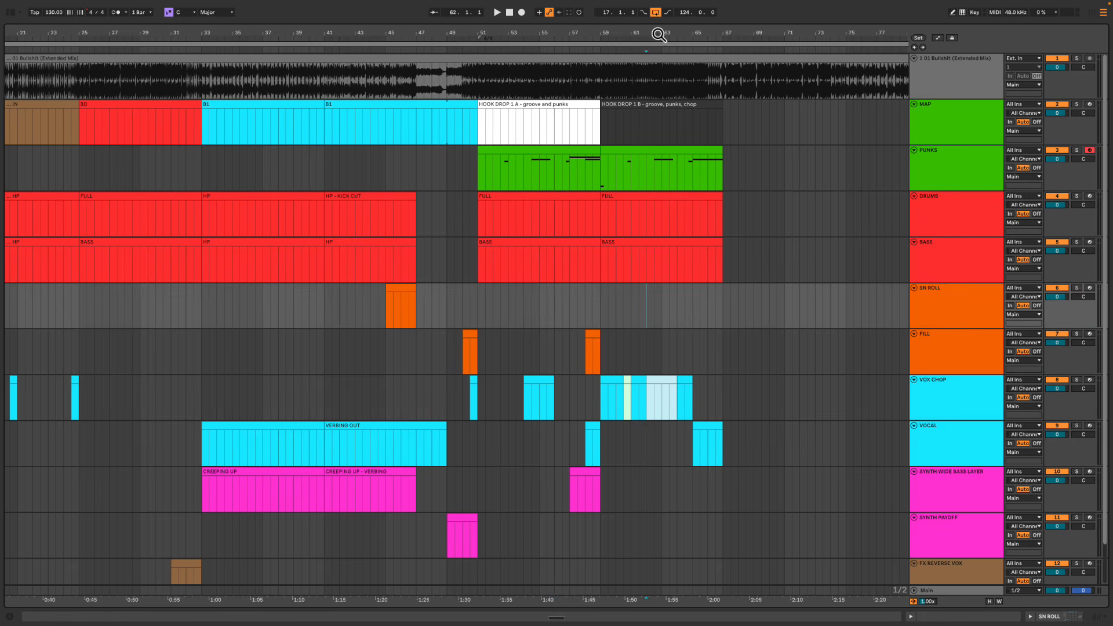
drag(658, 35, 661, 34)
drag(389, 32, 488, 36)
click(582, 82)
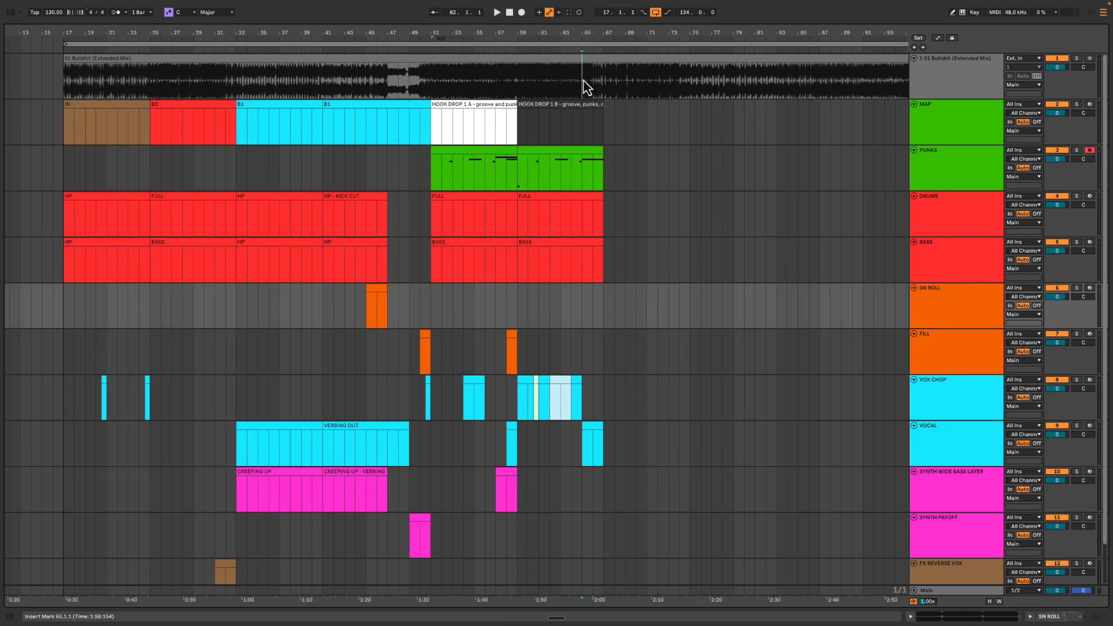
In the cheat sheet, review the MAIN BREAK & BUILD (MBB) heading and its description
key(ctrl+Right)
scroll(468, 428, down, 4)
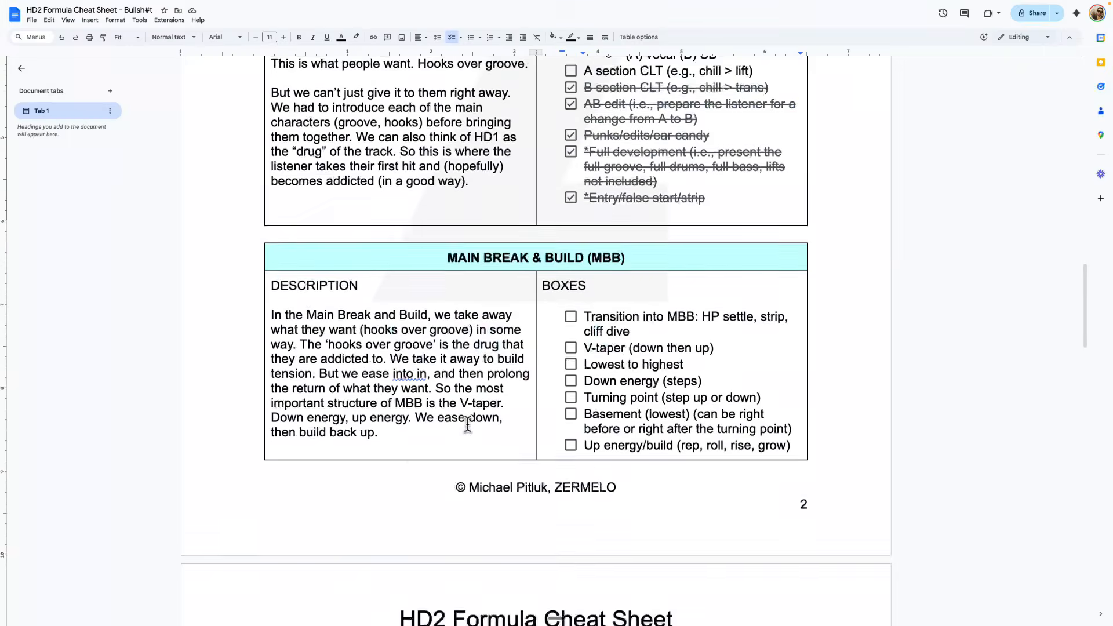
drag(490, 256, 479, 295)
click(497, 255)
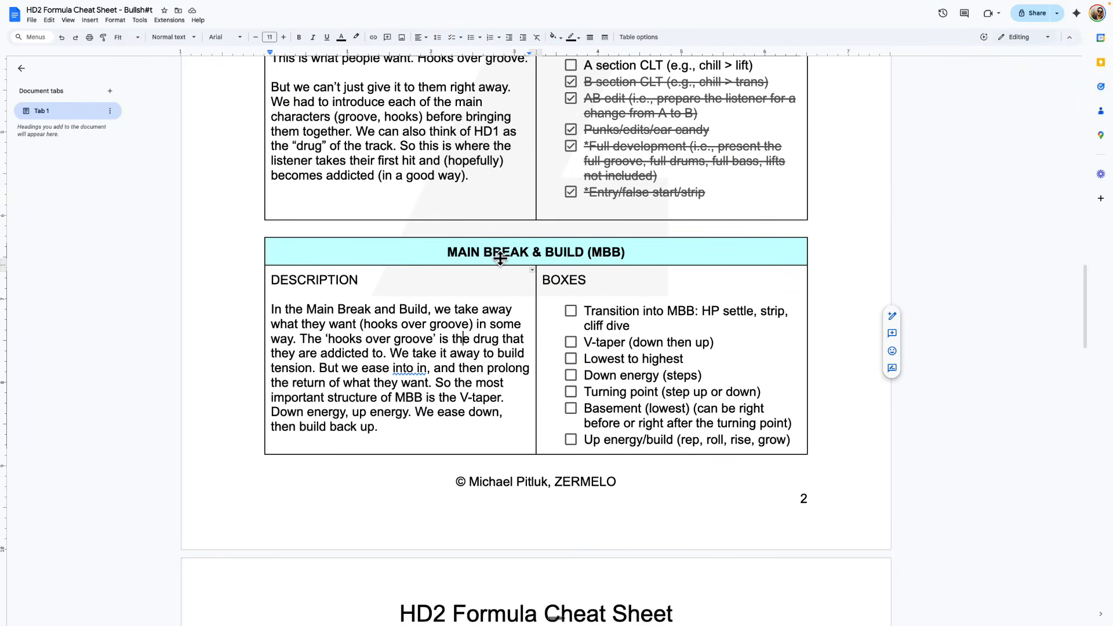
double_click(502, 253)
double_click(564, 253)
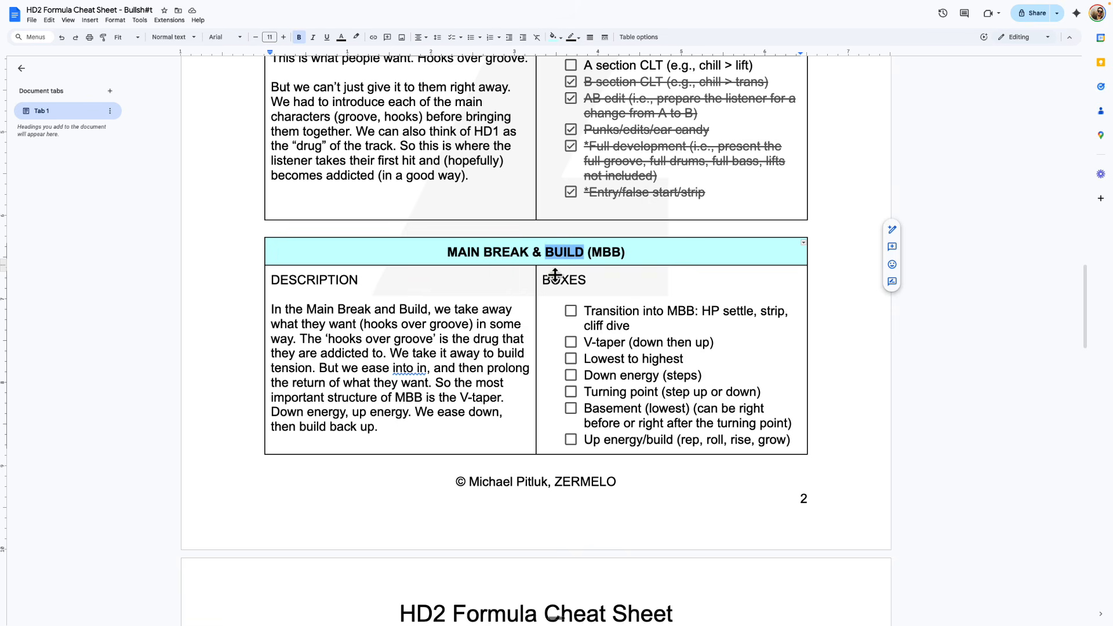
click(456, 305)
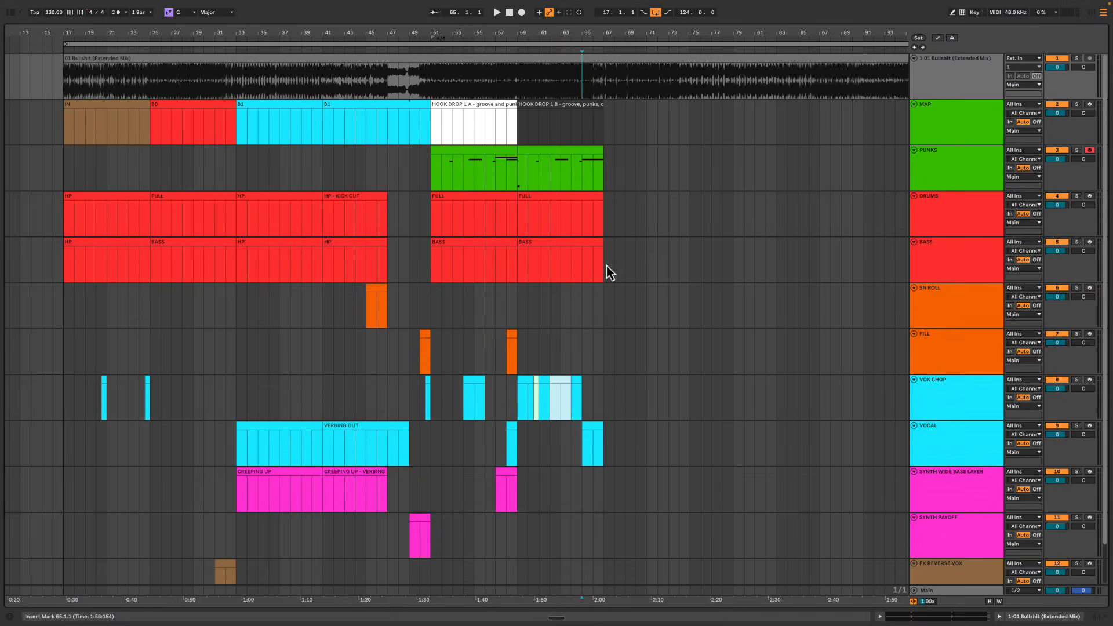
In Ableton Live, examine the BD, B1 and Hook Drop 1 sections across all tracks by highlighting each in turn
drag(606, 266, 432, 114)
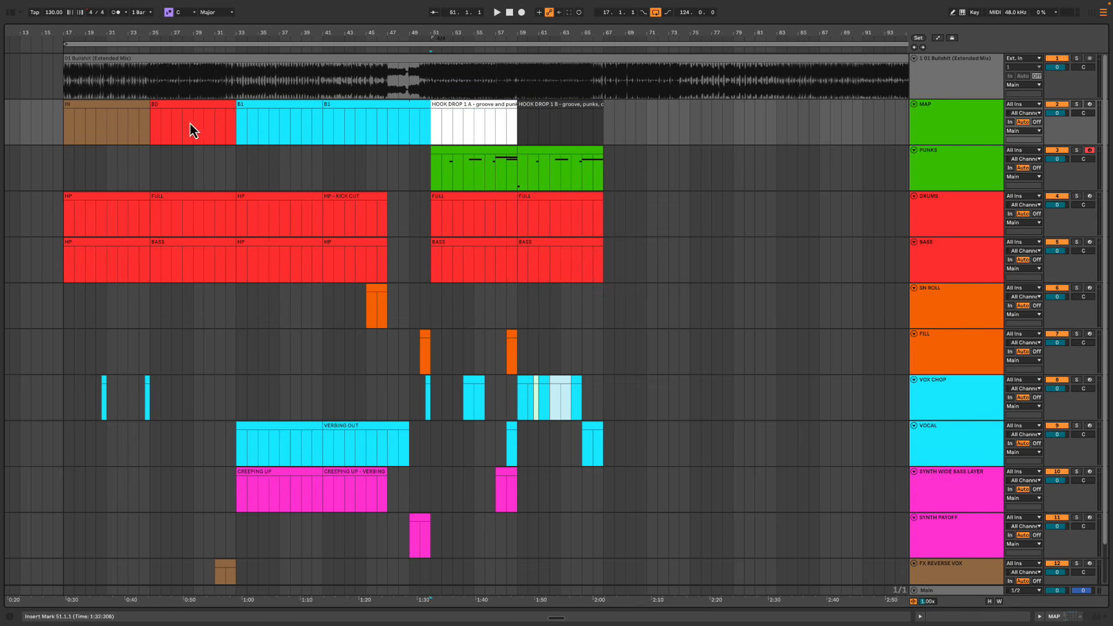
drag(163, 128, 236, 397)
drag(263, 120, 404, 482)
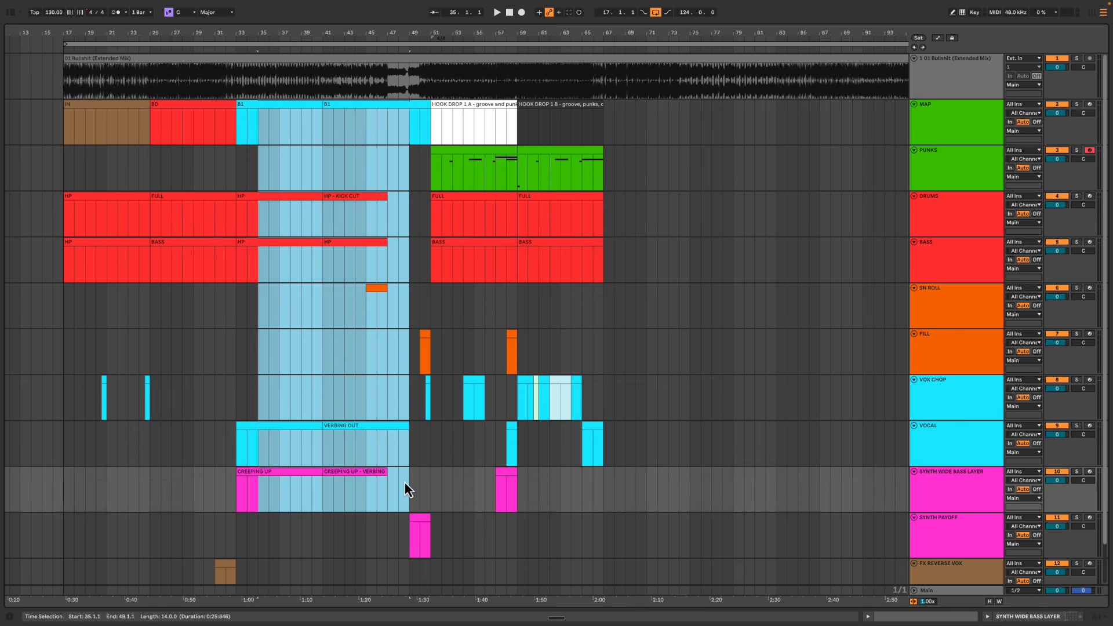
drag(448, 130, 591, 476)
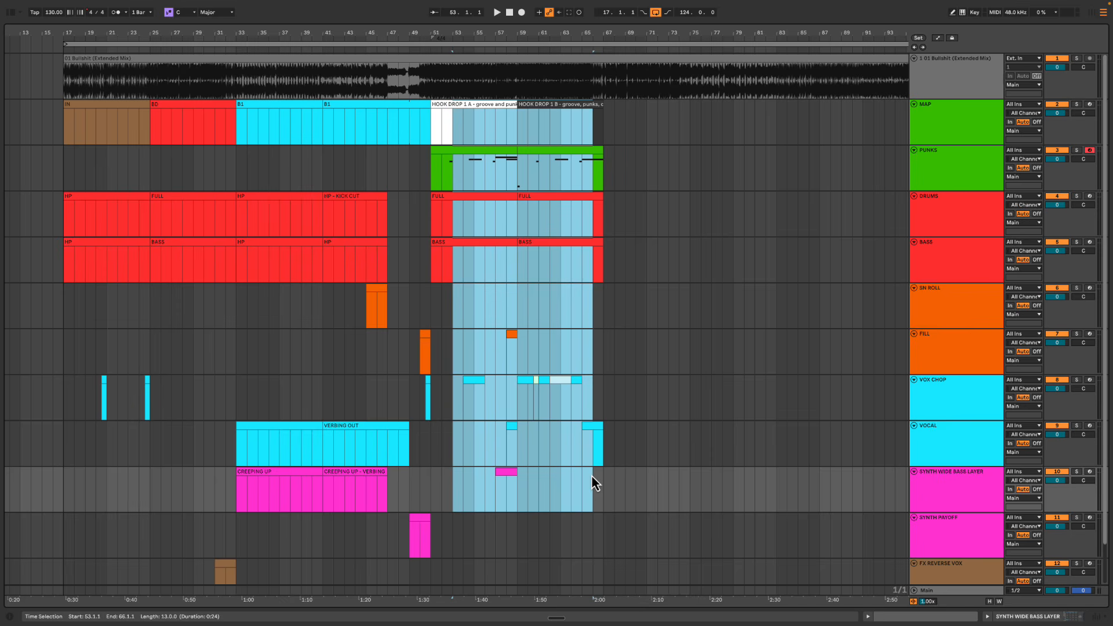
Highlight the reference waveform from bar 68 to 98, and the Hook Drop 1 tracks from bar 54 to 66 for comparison
scroll(620, 278, right, 8)
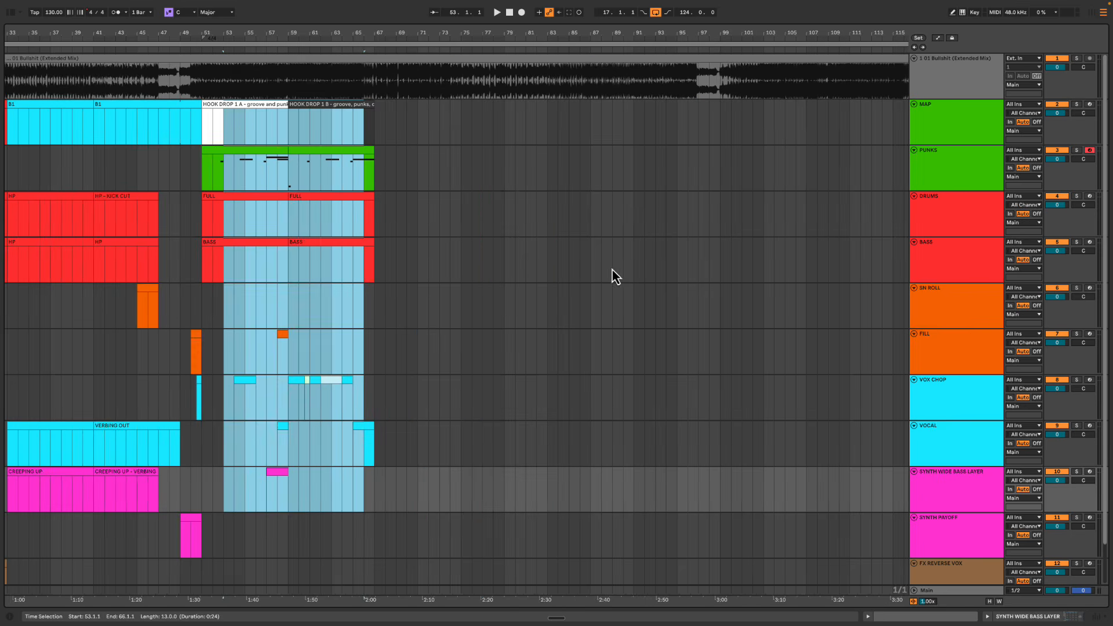
mouse_move(392, 87)
mouse_down()
mouse_move(784, 89)
mouse_move(707, 95)
mouse_up()
scroll(696, 110, right, 5)
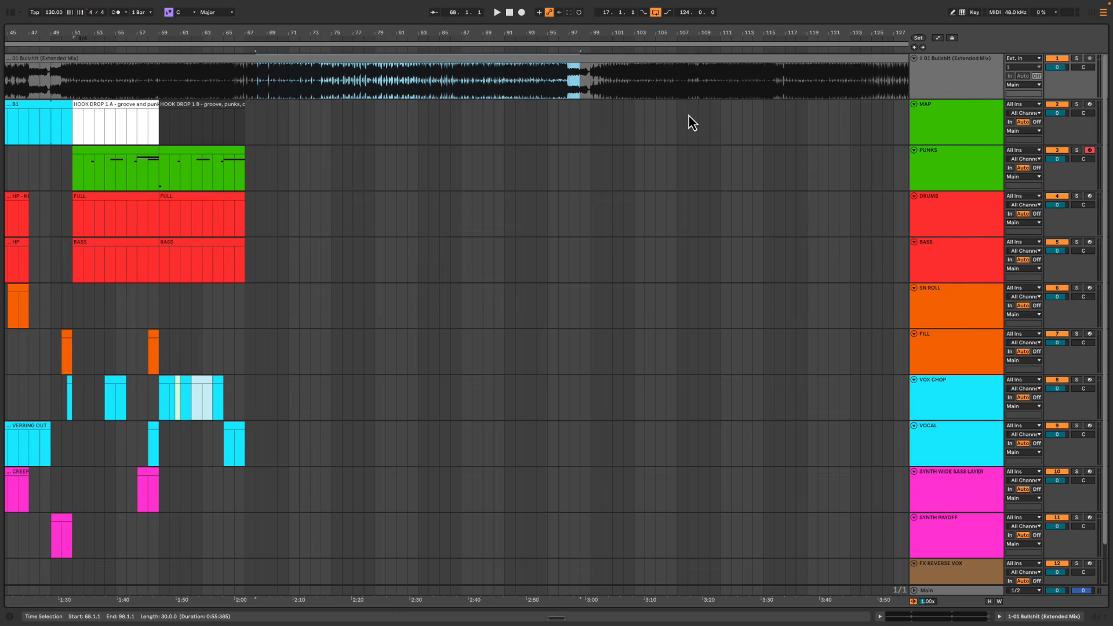
scroll(437, 125, left, 9)
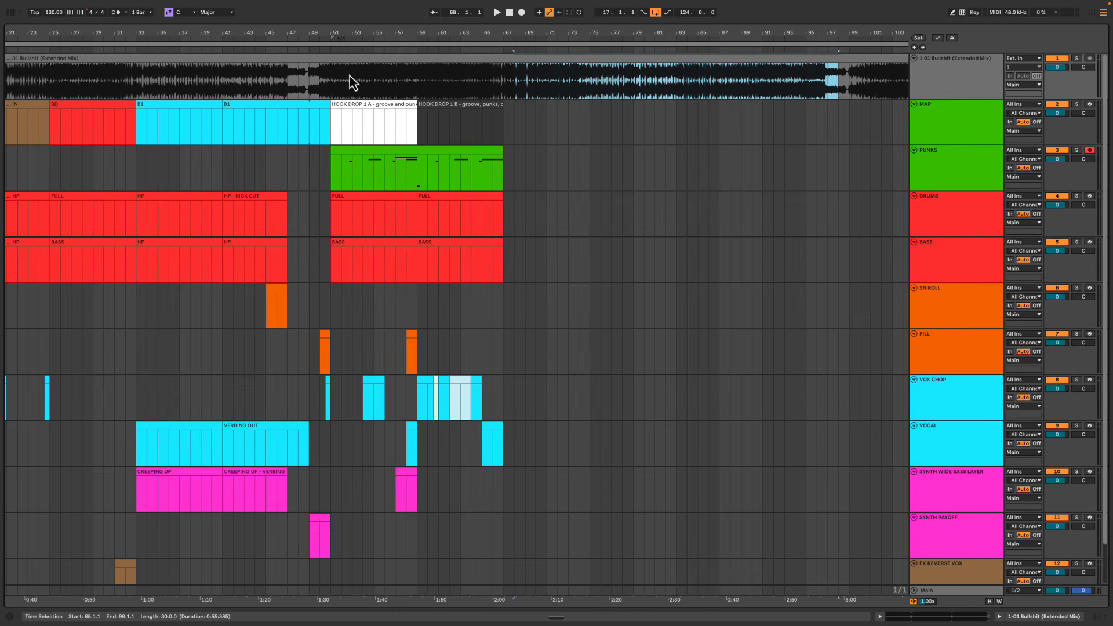
drag(361, 80, 490, 515)
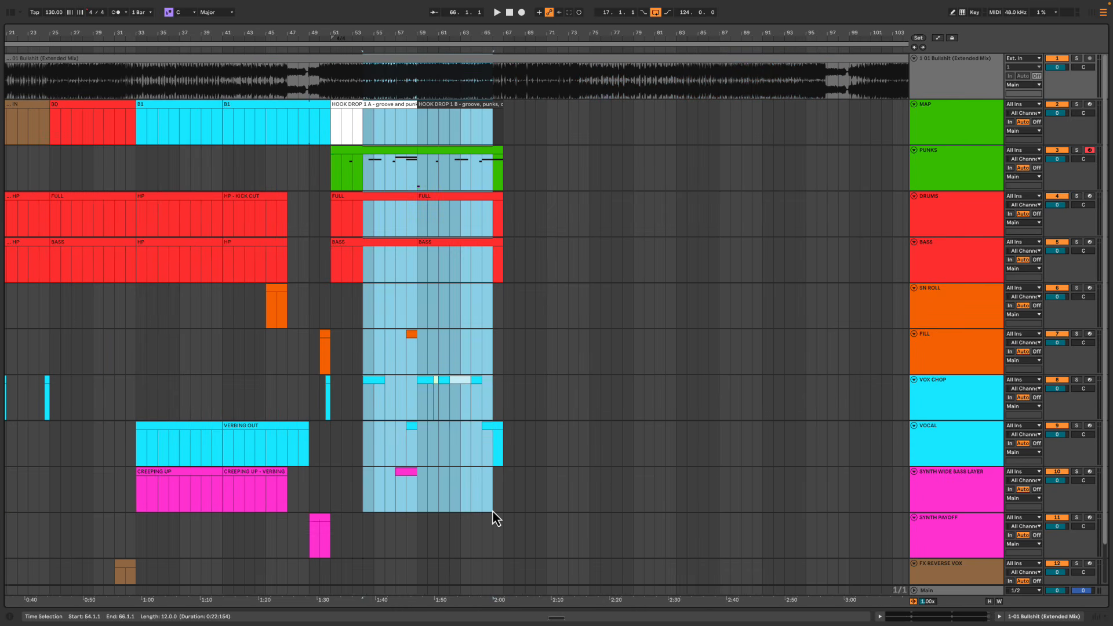
Highlight the reference waveform from bar 69 to 93 and examine the section following Hook Drop 1
click(527, 92)
shift+click(786, 86)
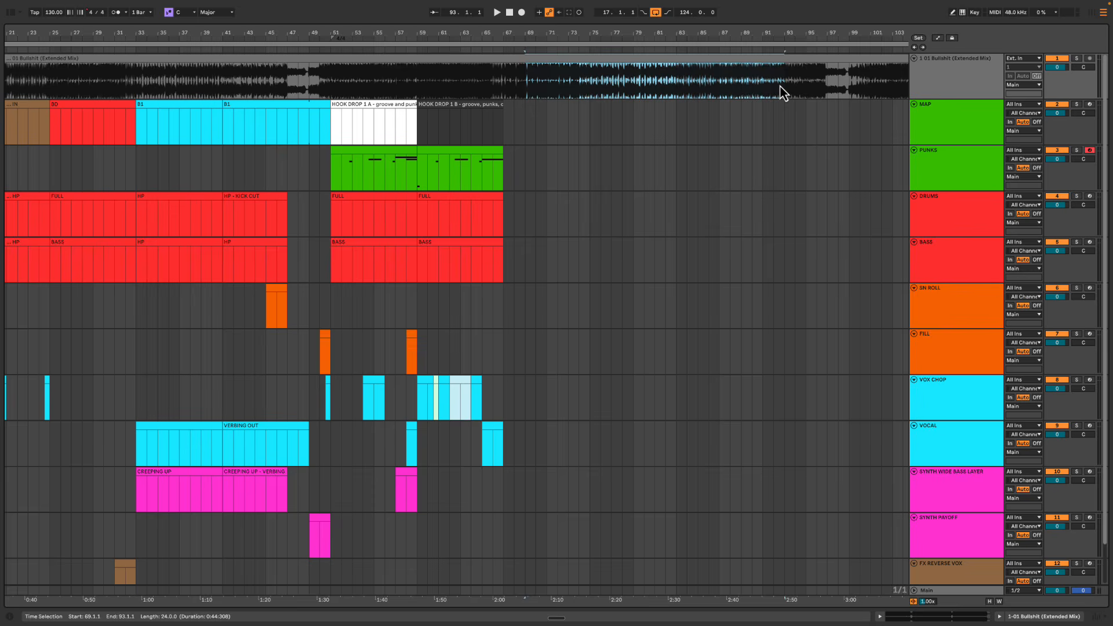
scroll(756, 116, right, 12)
scroll(725, 133, left, 3)
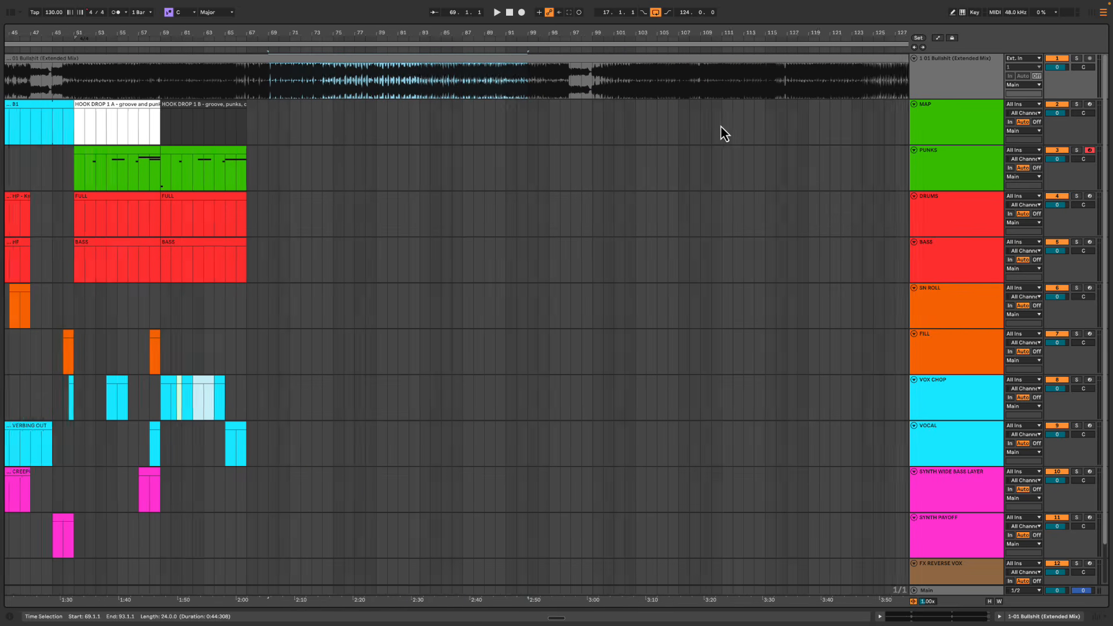
scroll(723, 134, left, 2)
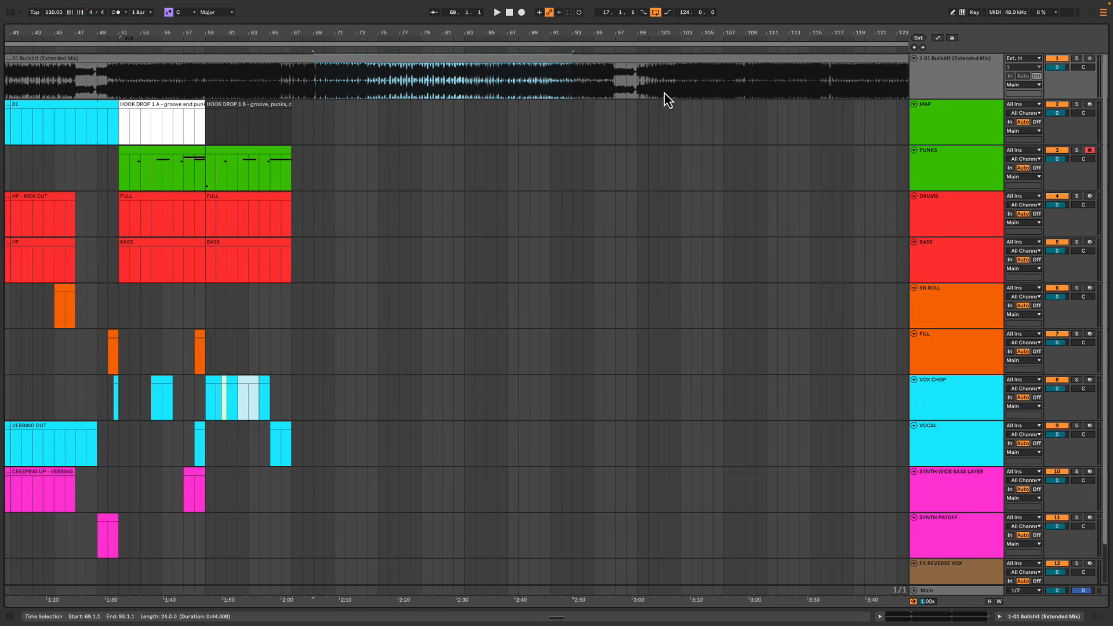
scroll(662, 89, right, 4)
Place the insert marker at bar 71 and examine the reference waveform around the end of Hook Drop 1 B
drag(433, 92, 711, 181)
click(256, 81)
scroll(287, 85, left, 4)
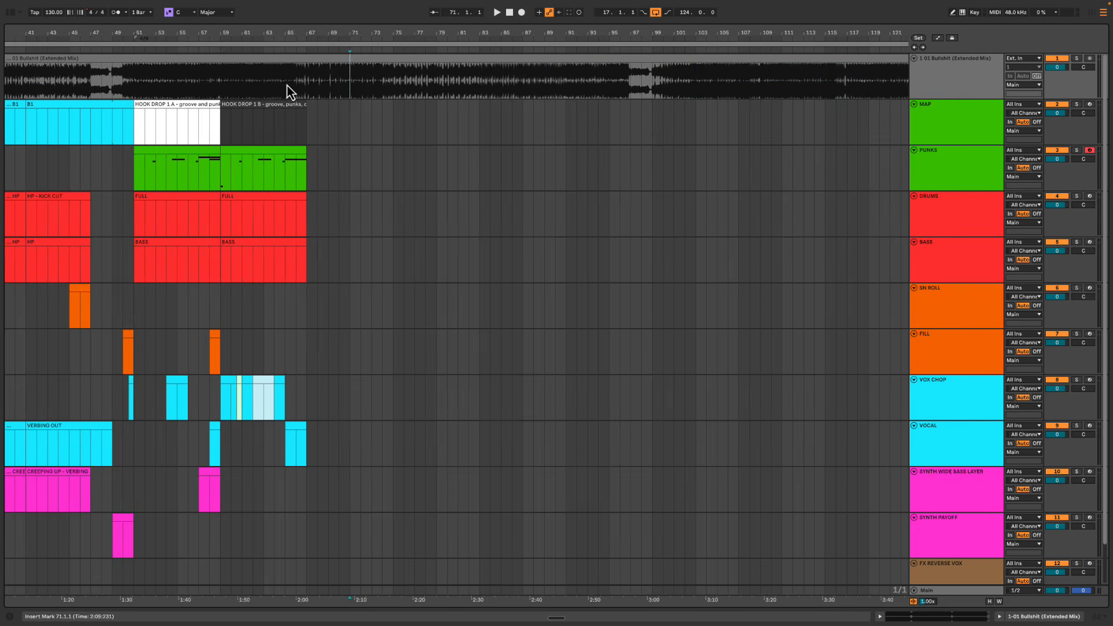
scroll(287, 85, left, 1)
drag(296, 33, 376, 33)
click(409, 93)
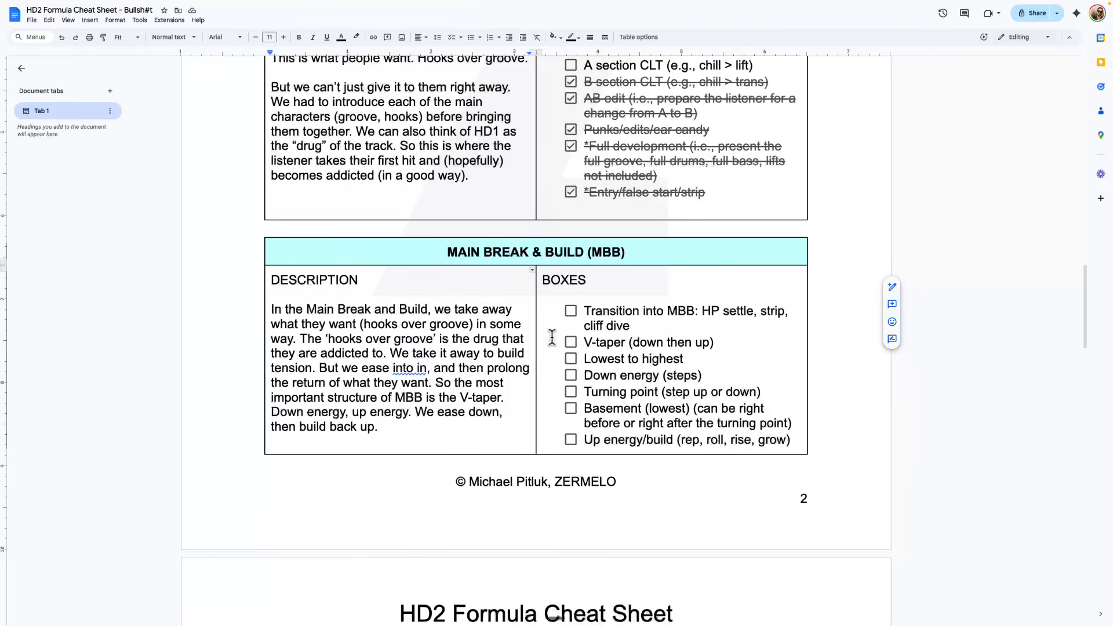
In the cheat sheet, review the Transition into MBB box and its options: HP settle, strip and cliff dive
triple_click(605, 311)
click(699, 312)
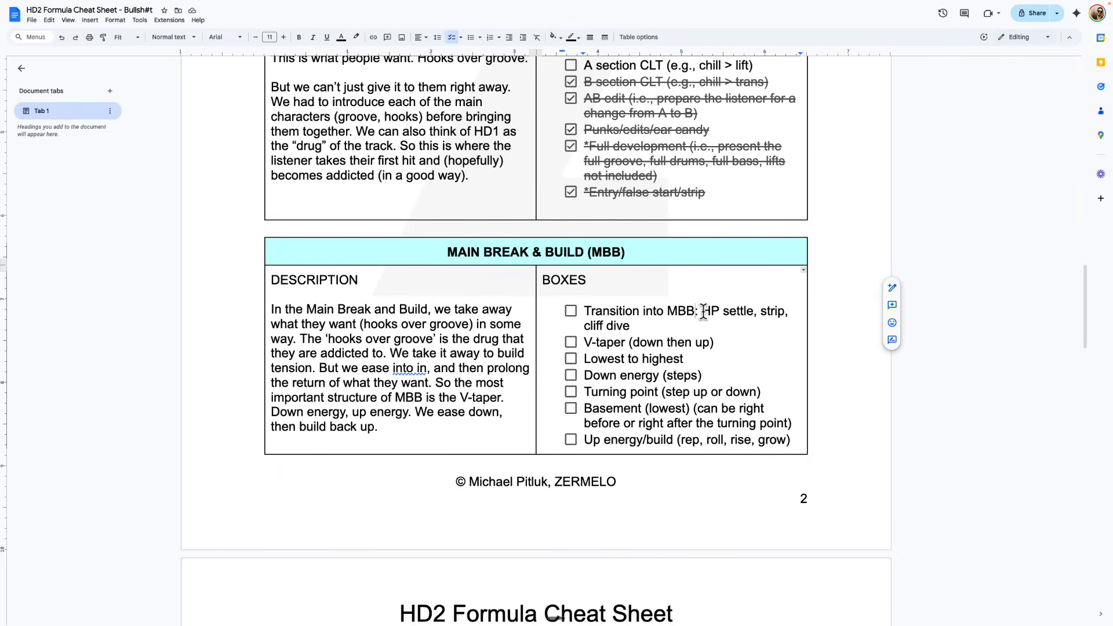
drag(703, 312, 721, 318)
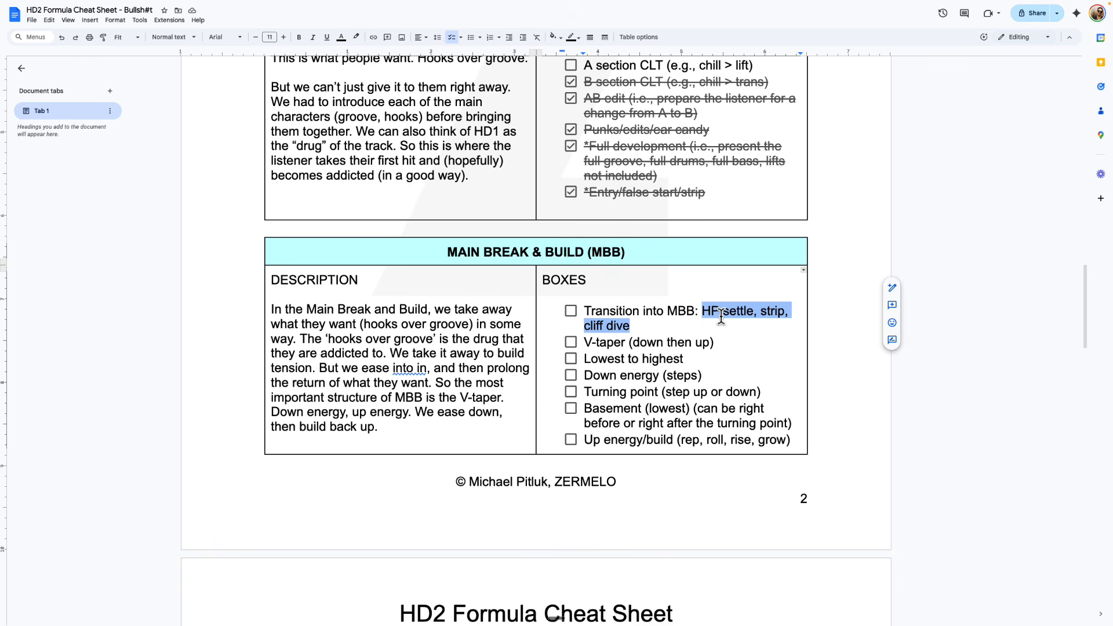
double_click(772, 311)
click(631, 325)
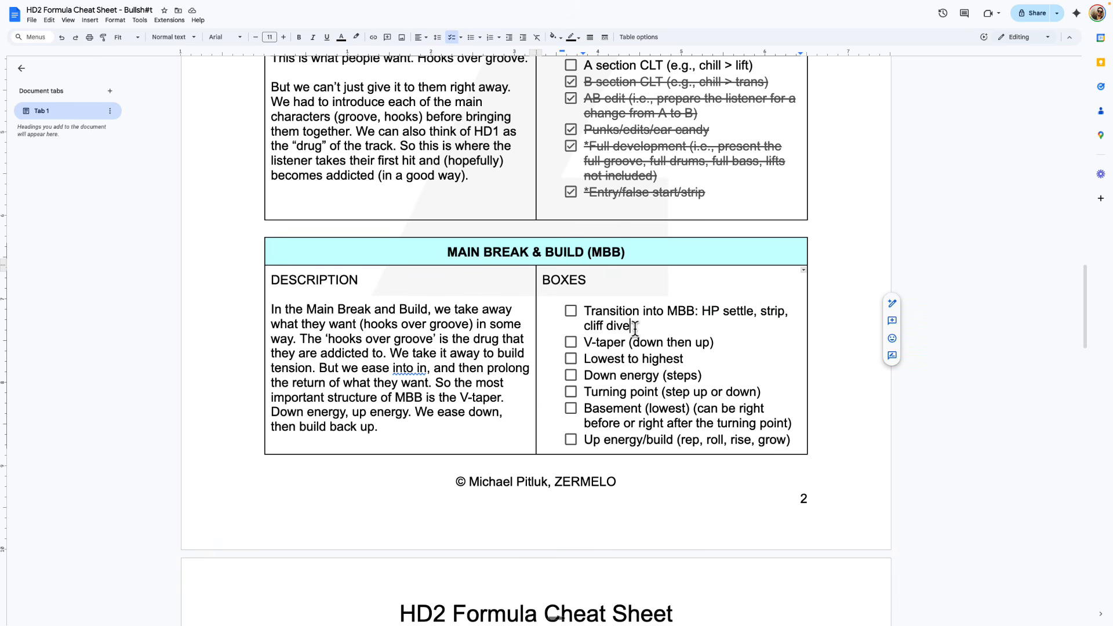
key(ctrl+shift+Left)
key(ctrl+shift+Left)
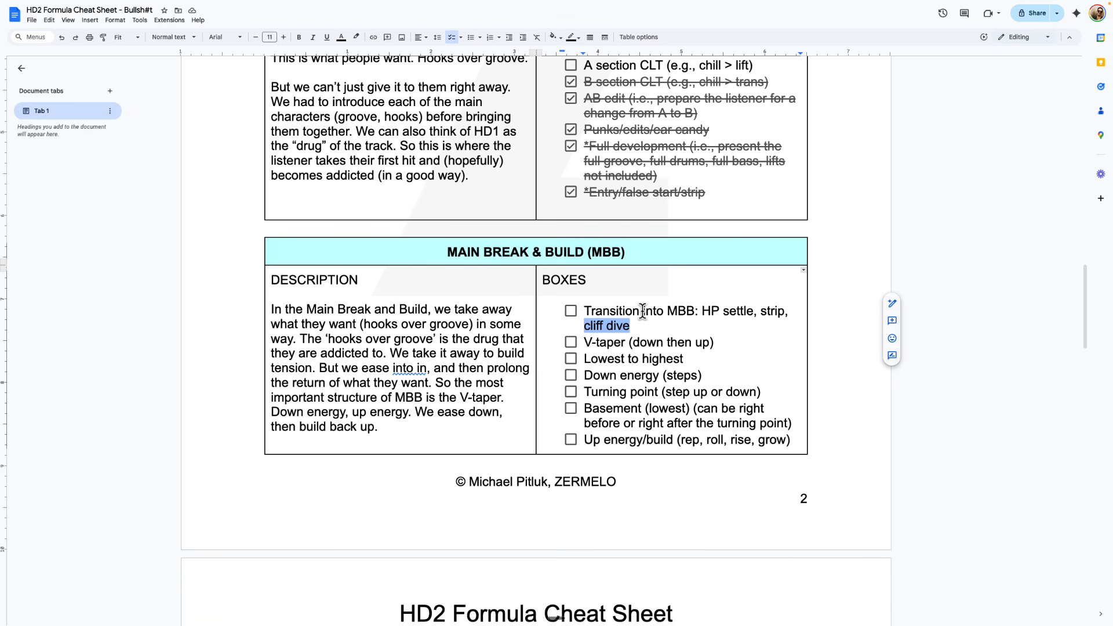
click(715, 310)
In Ableton Live, play the reference song from bar 65, near the end of Hook Drop 1 B
scroll(268, 197, left, 8)
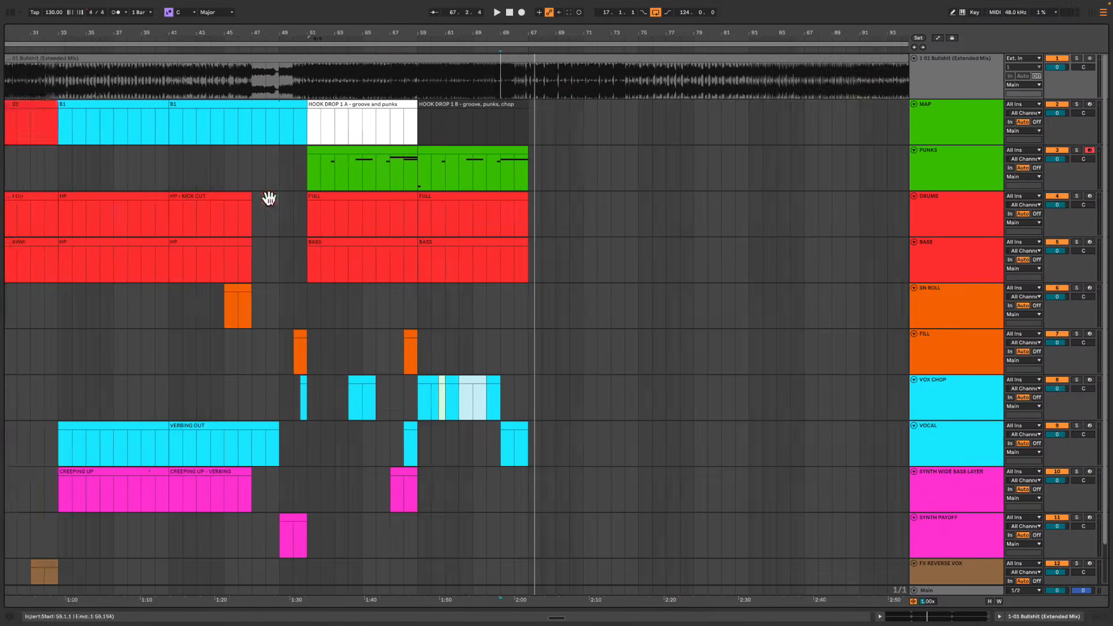
key(space)
key(space)
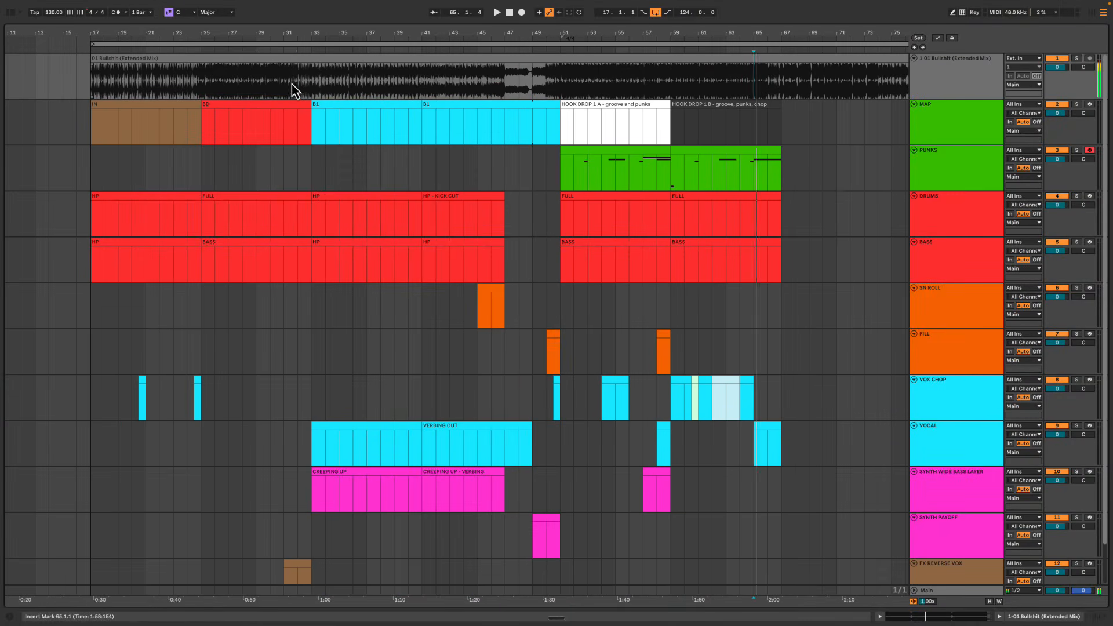
Audition the reference track in the stretch leading into the B1 section and set the insert marker at bar 33
click(293, 83)
key(space)
key(space)
click(291, 71)
key(space)
drag(307, 33, 541, 78)
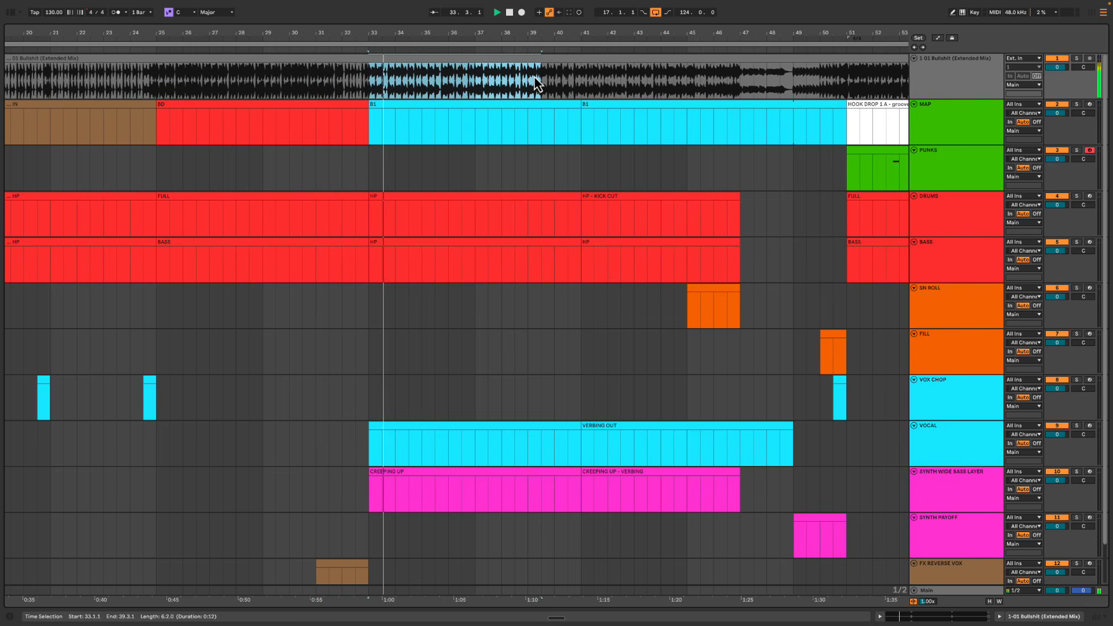
click(367, 78)
key(space)
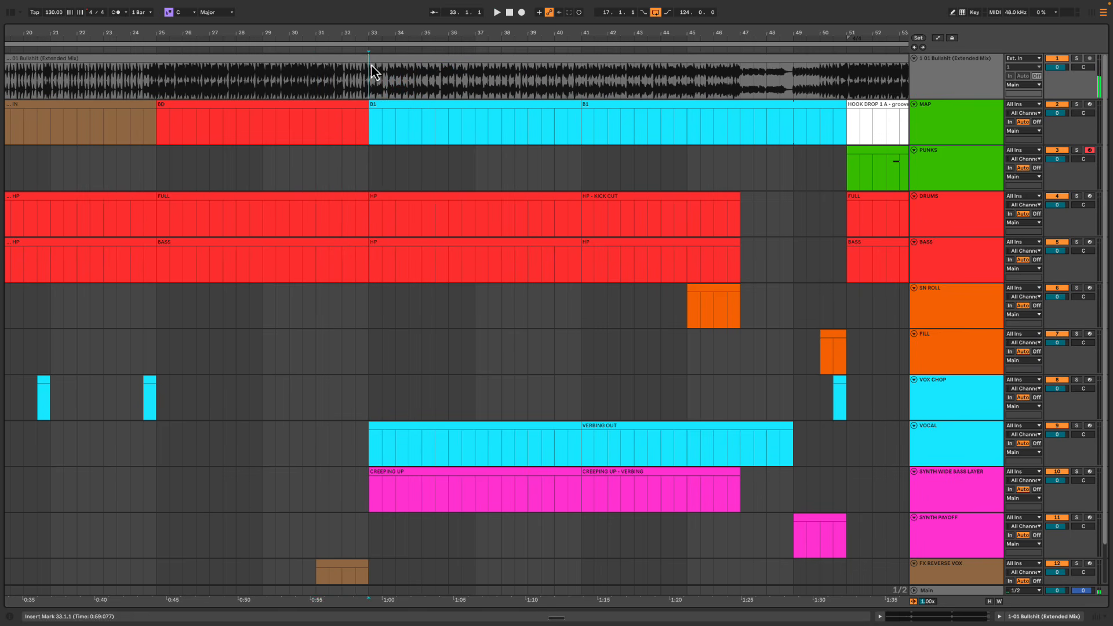
Switch to the Google Docs cheat sheet, highlight "strip" in the MBB transition item, and return to Ableton Live
key(ctrl+Right)
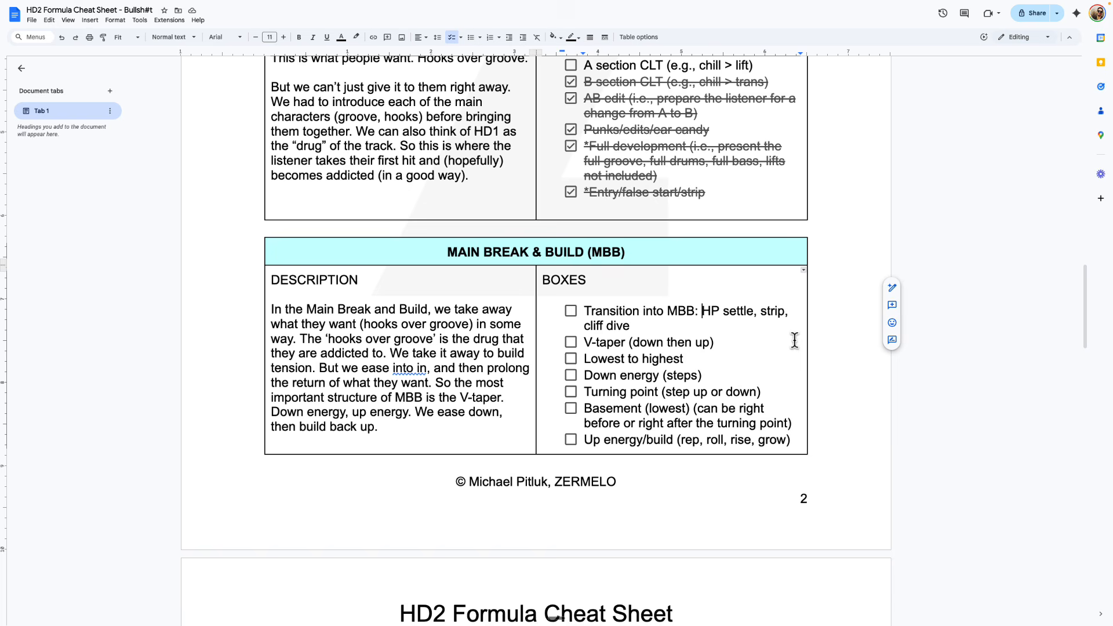
double_click(773, 312)
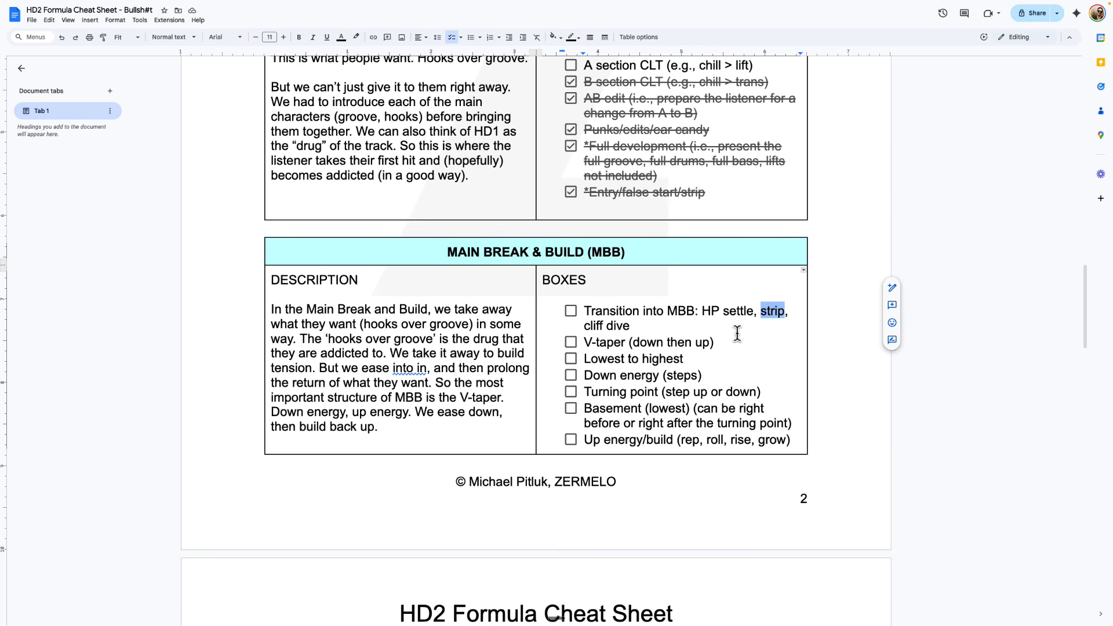
key(ctrl+Left)
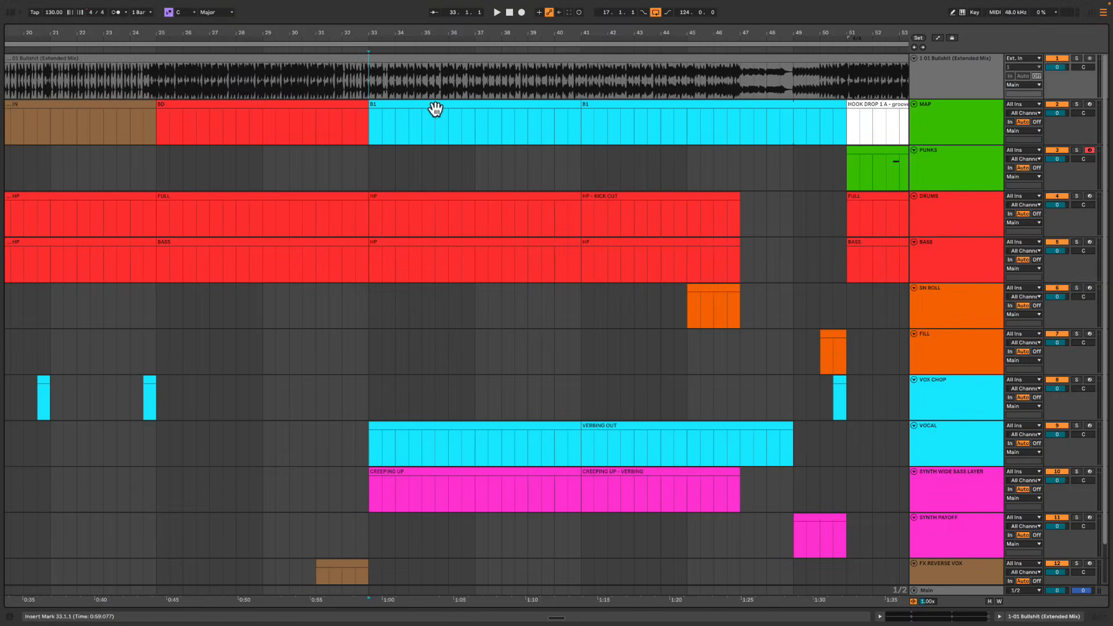
Audition the reference track from bar 66 across the end of HOOK DROP 1 B at bar 67
scroll(684, 134, right, 10)
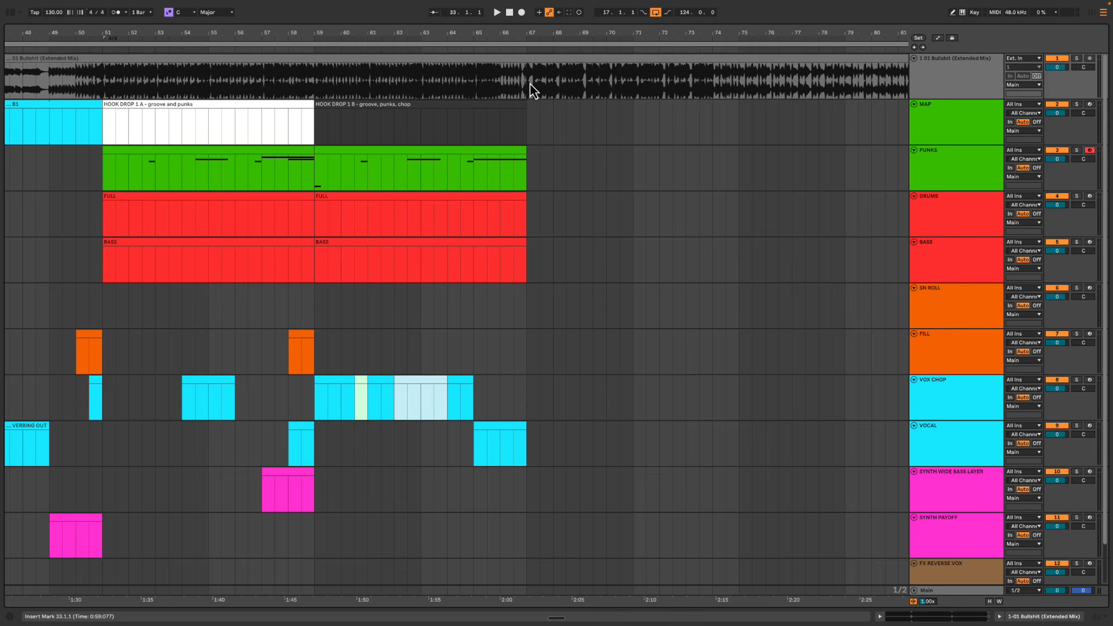
drag(715, 84, 584, 85)
click(515, 87)
key(space)
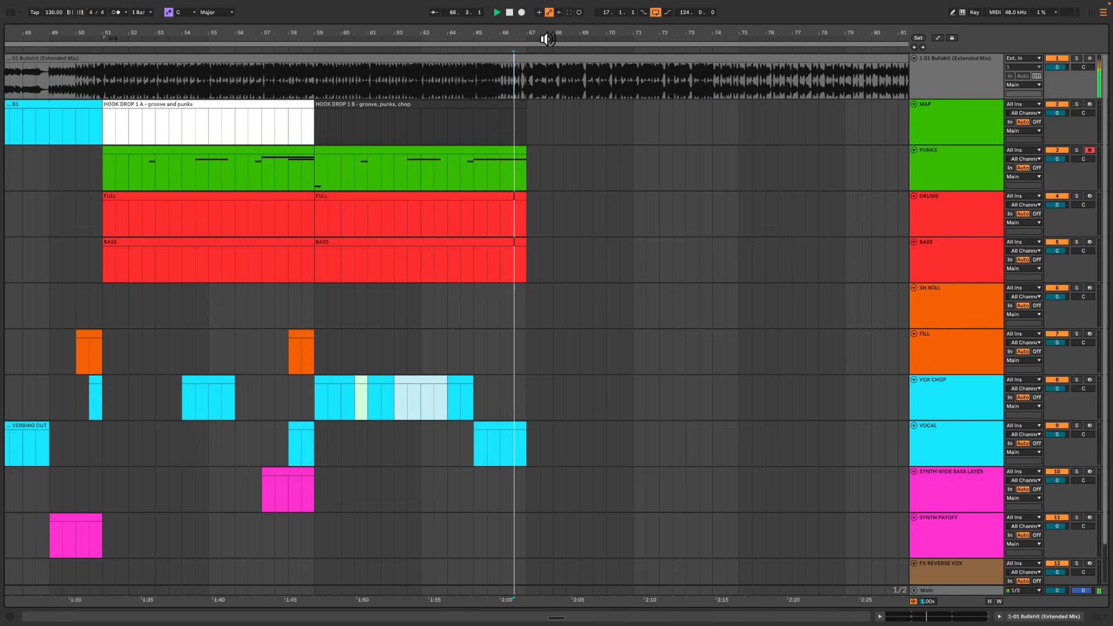
mouse_move(556, 35)
mouse_down()
mouse_move(483, 37)
mouse_move(427, 74)
mouse_up()
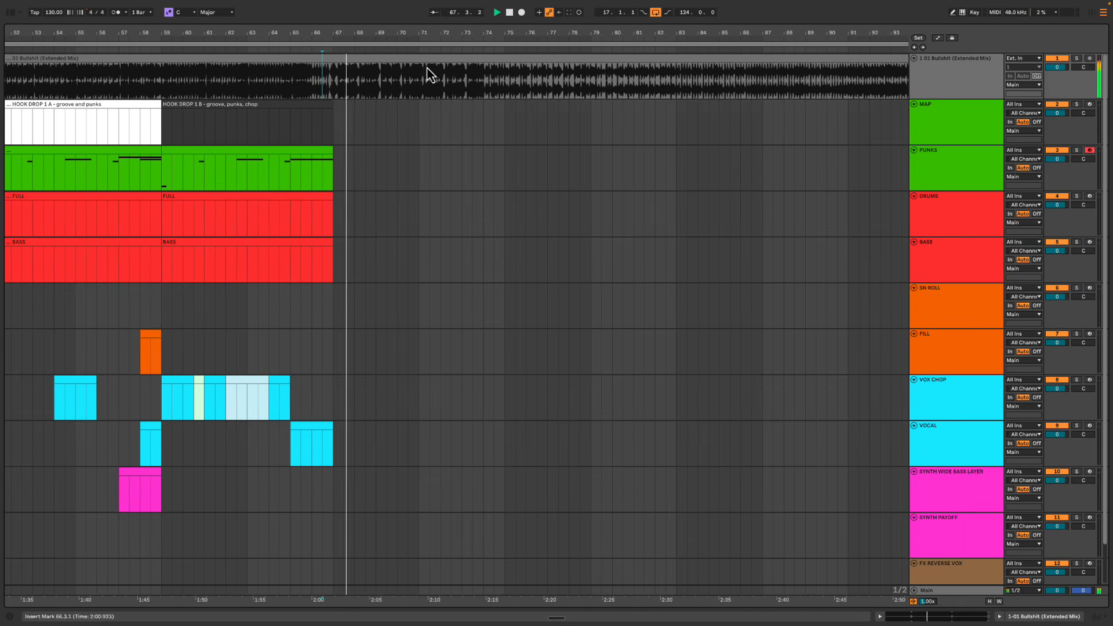
drag(347, 92, 481, 35)
Switch to the Google Docs cheat sheet and review the MBB transition options "HP settle, strip, cliff dive" and the section heading
key(ctrl+Right)
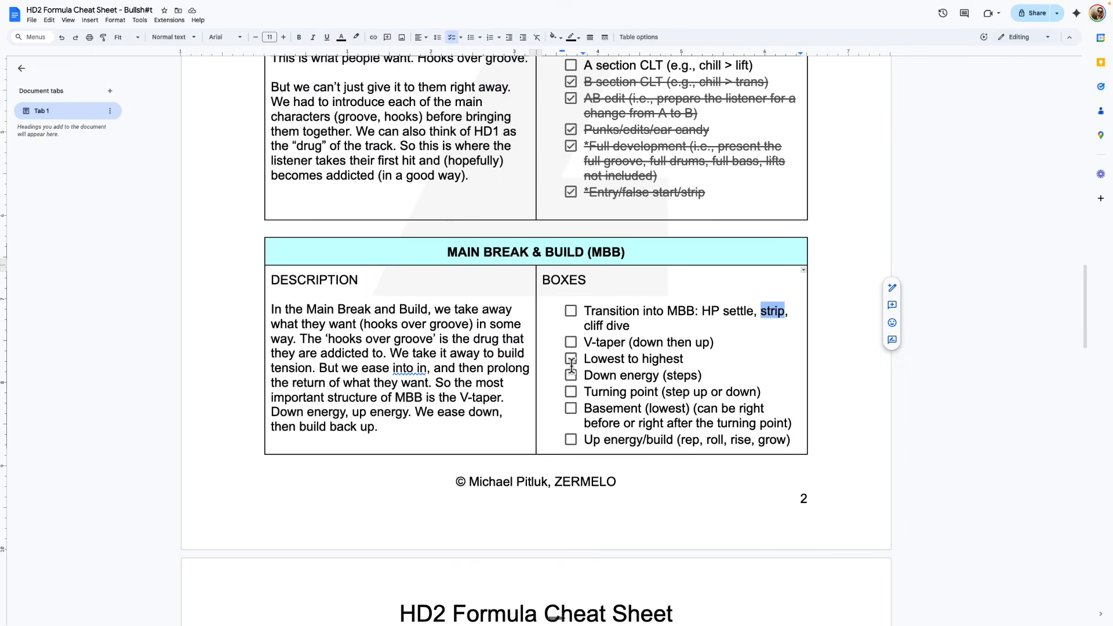
click(704, 310)
key(shift+Down)
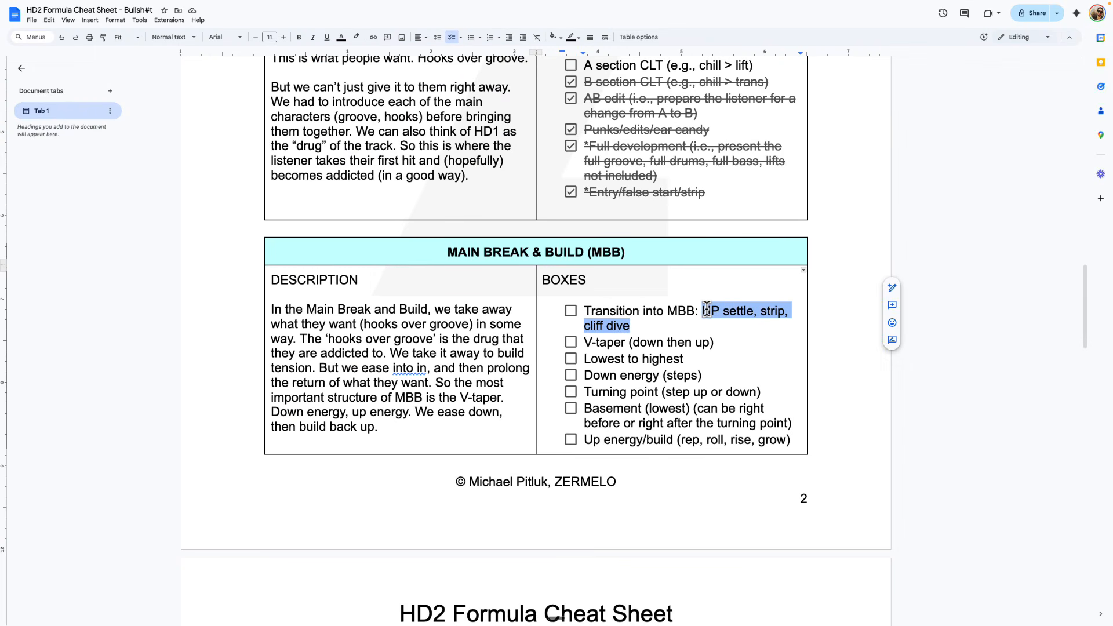
double_click(673, 312)
click(642, 325)
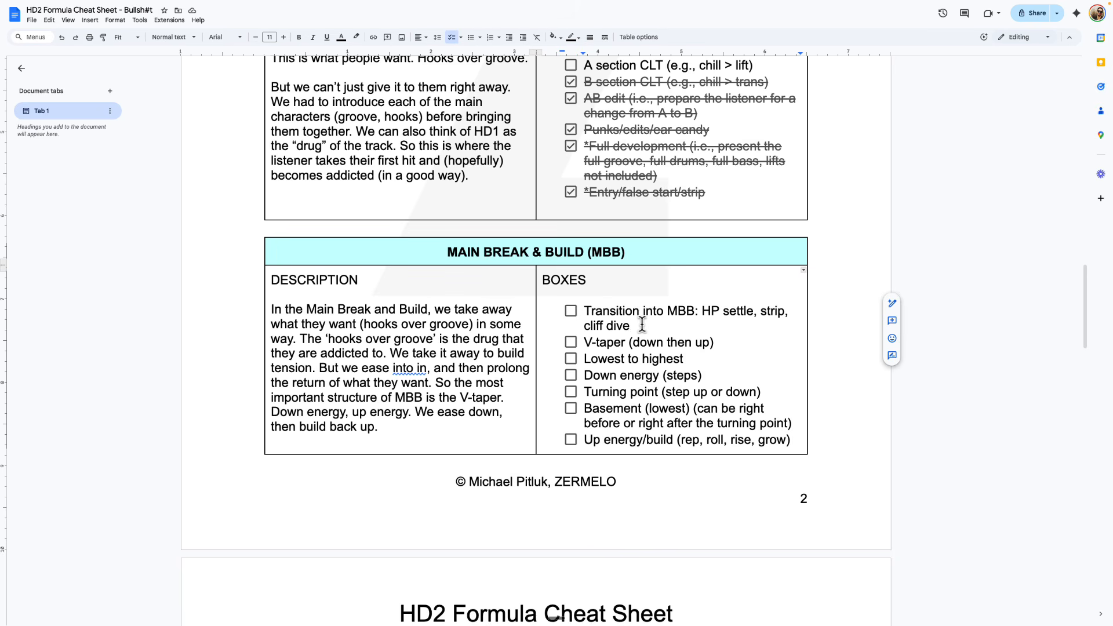
double_click(502, 254)
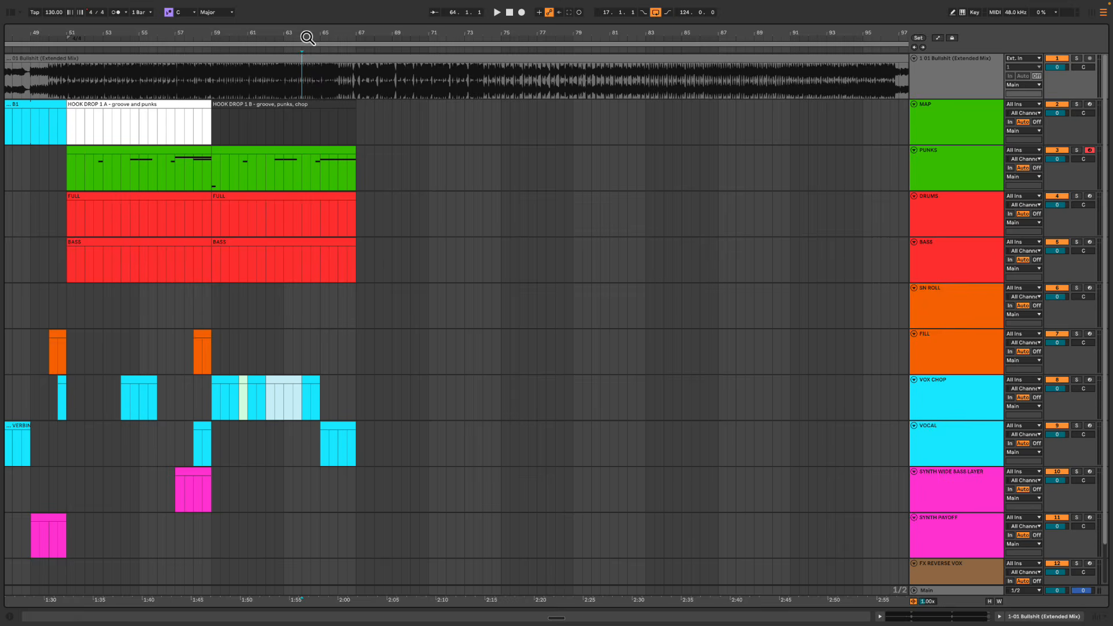
Switch to Ableton Live and play the reference track from position 64.3 to bar 66
drag(304, 35, 435, 32)
click(413, 81)
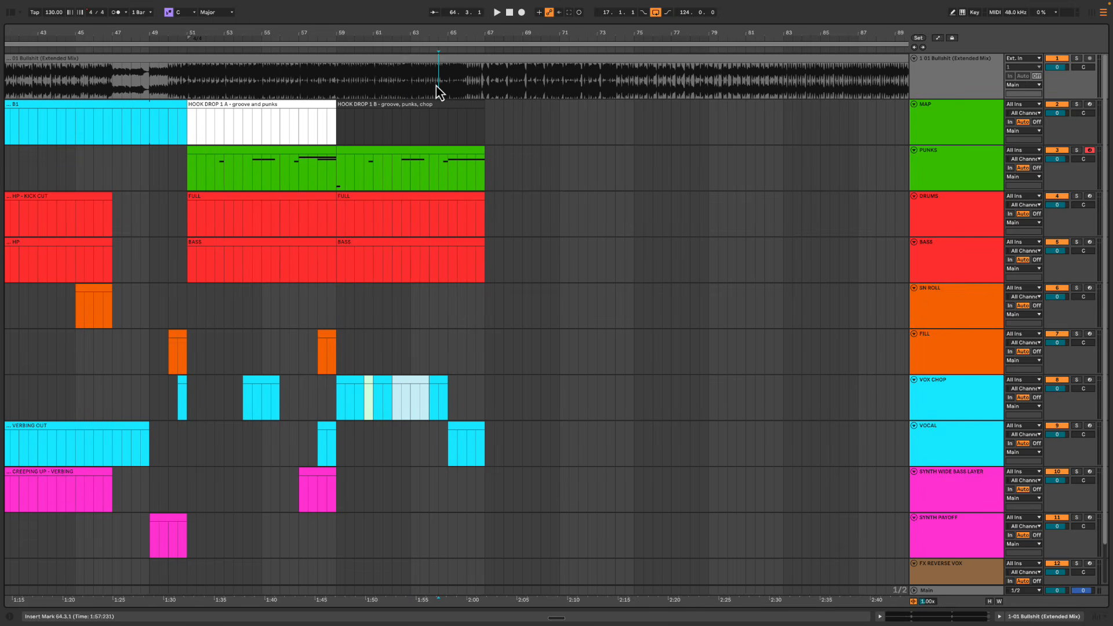
key(space)
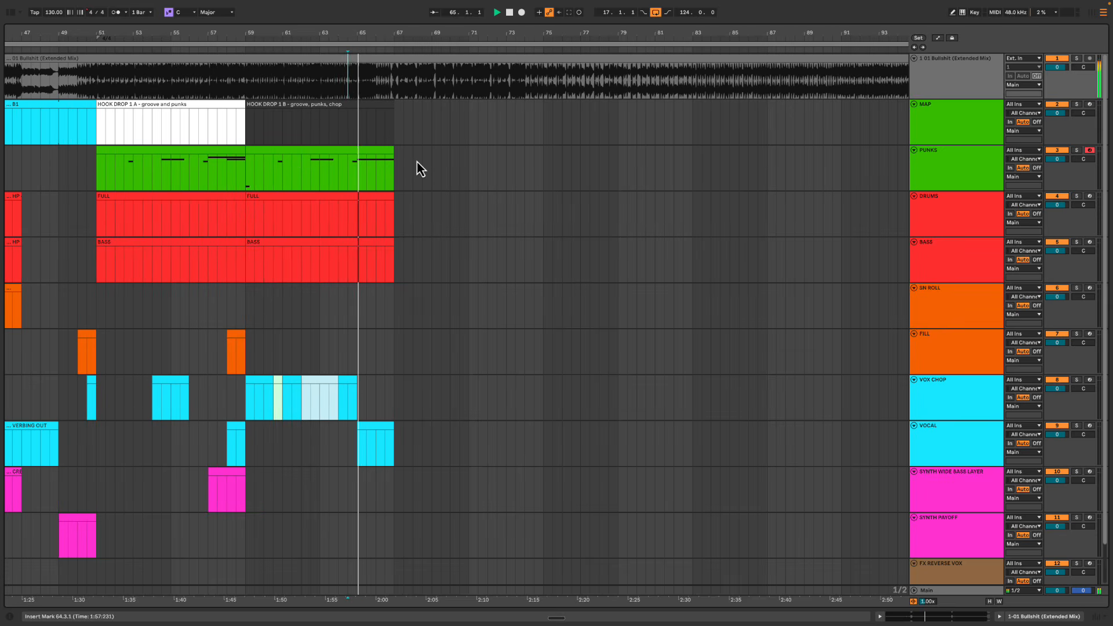
key(space)
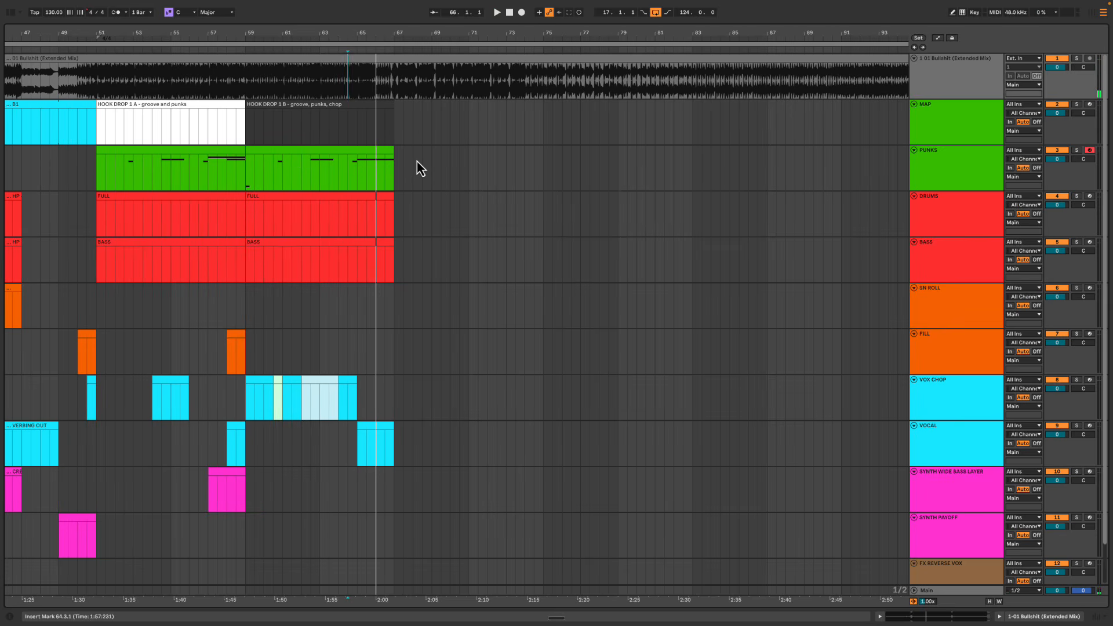
scroll(417, 162, right, 1)
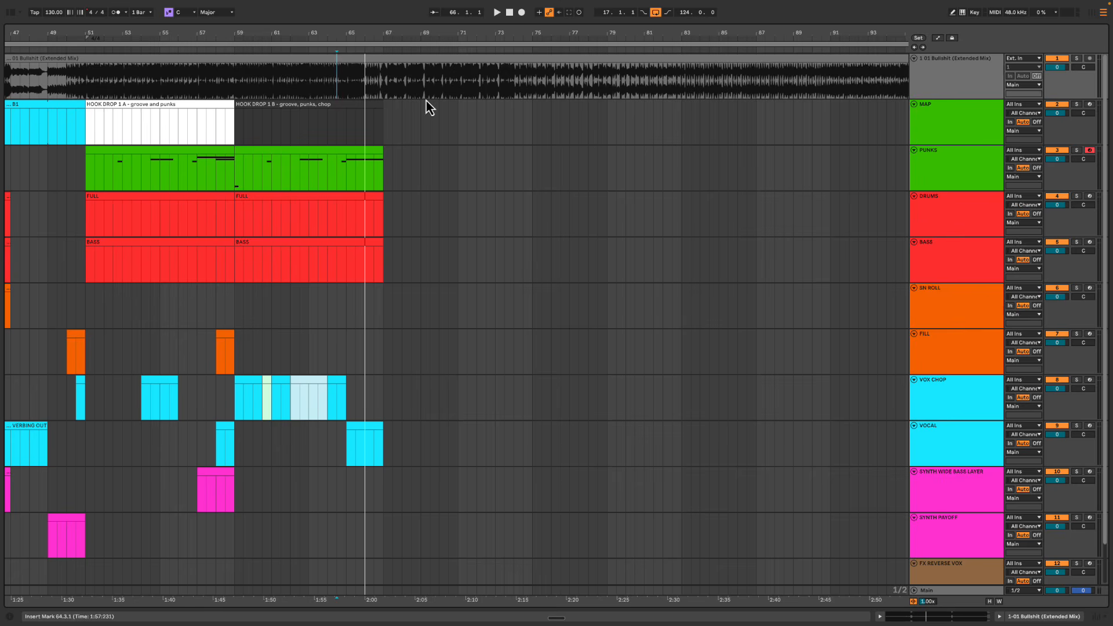
Play the reference track from position 65.3 and mark the stripped passage from bar 67 to bar 74
drag(393, 87, 523, 88)
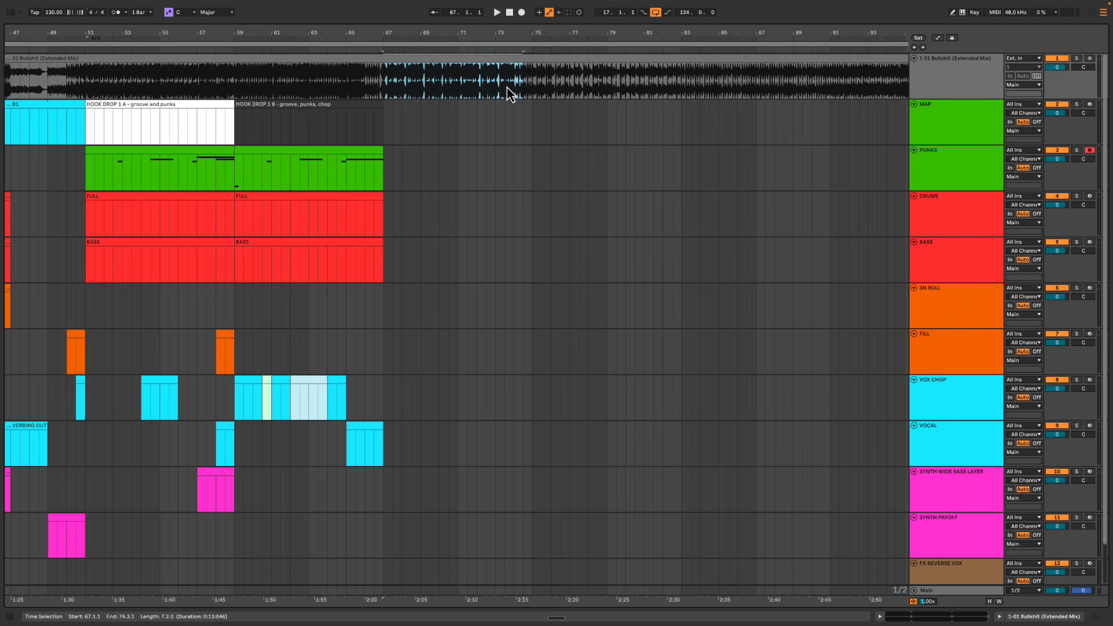
click(355, 84)
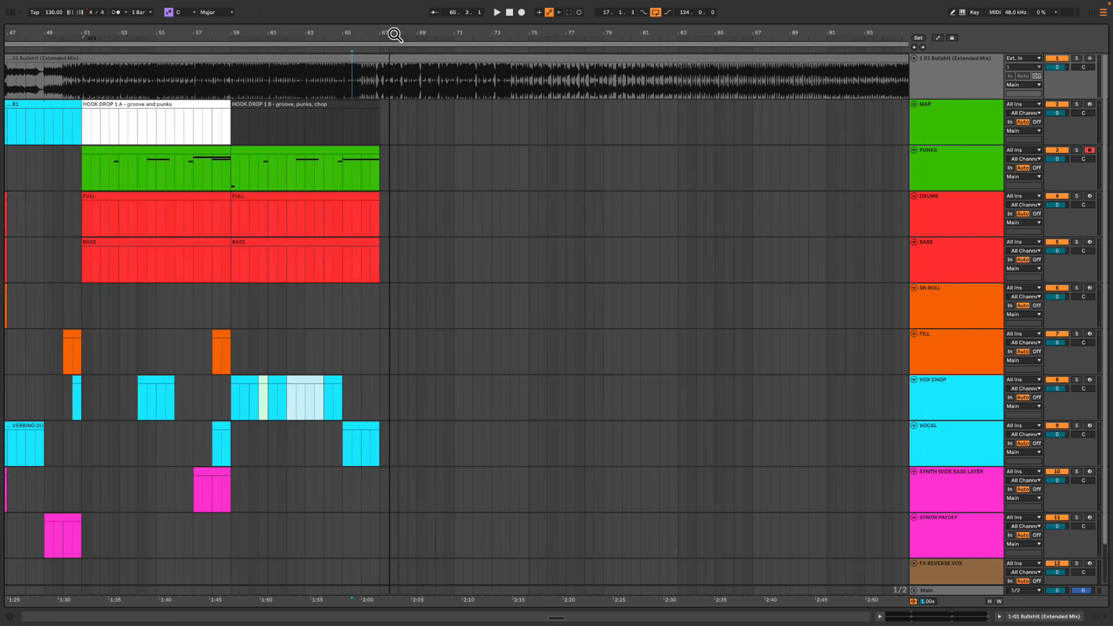
drag(396, 29, 418, 36)
key(space)
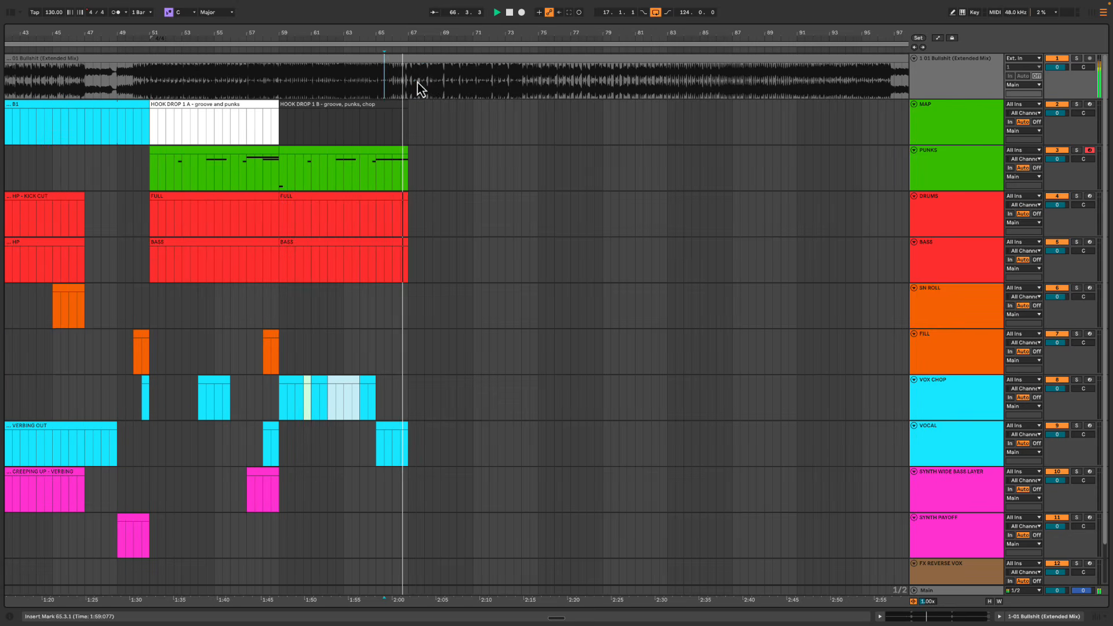
drag(411, 83, 525, 82)
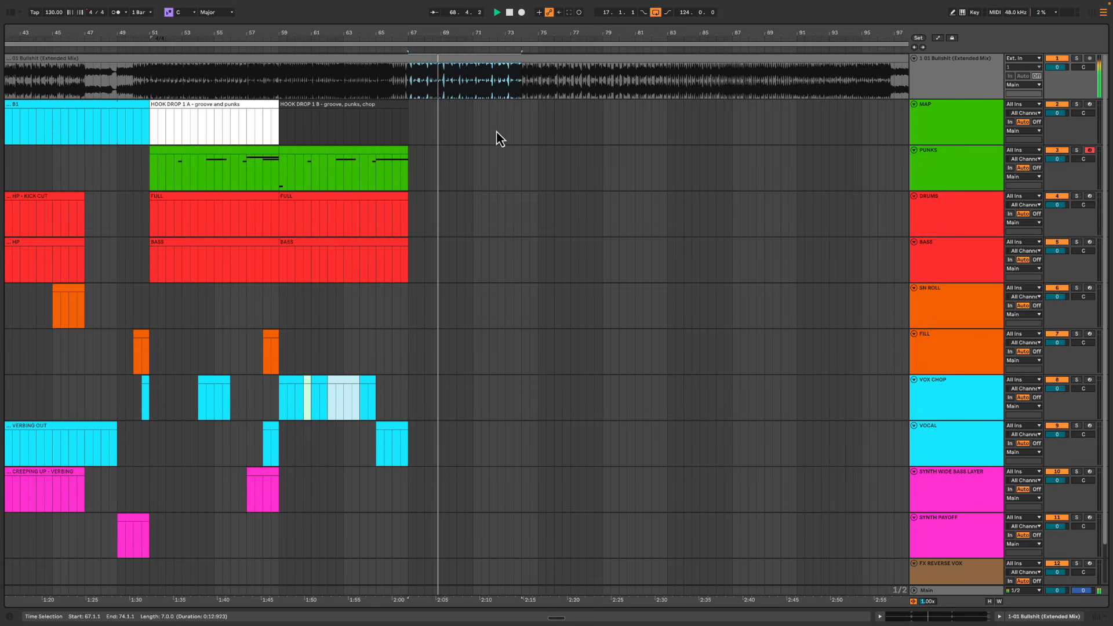
key(space)
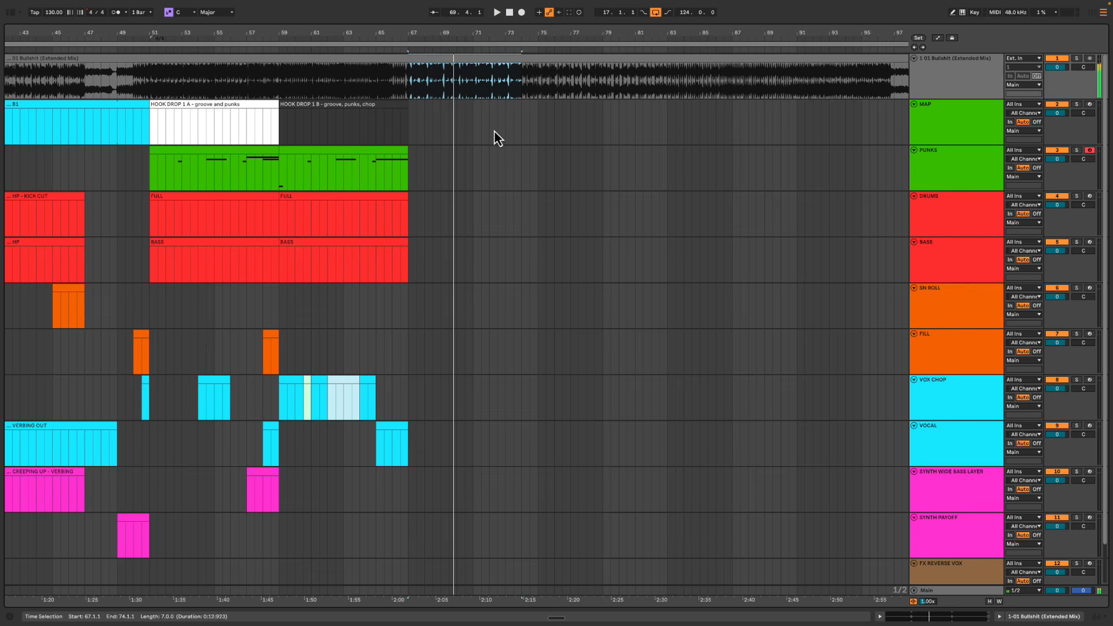
Add an eight-bar clip on the VOCAL track from bar 67 to bar 75
click(417, 83)
scroll(549, 226, left, 2)
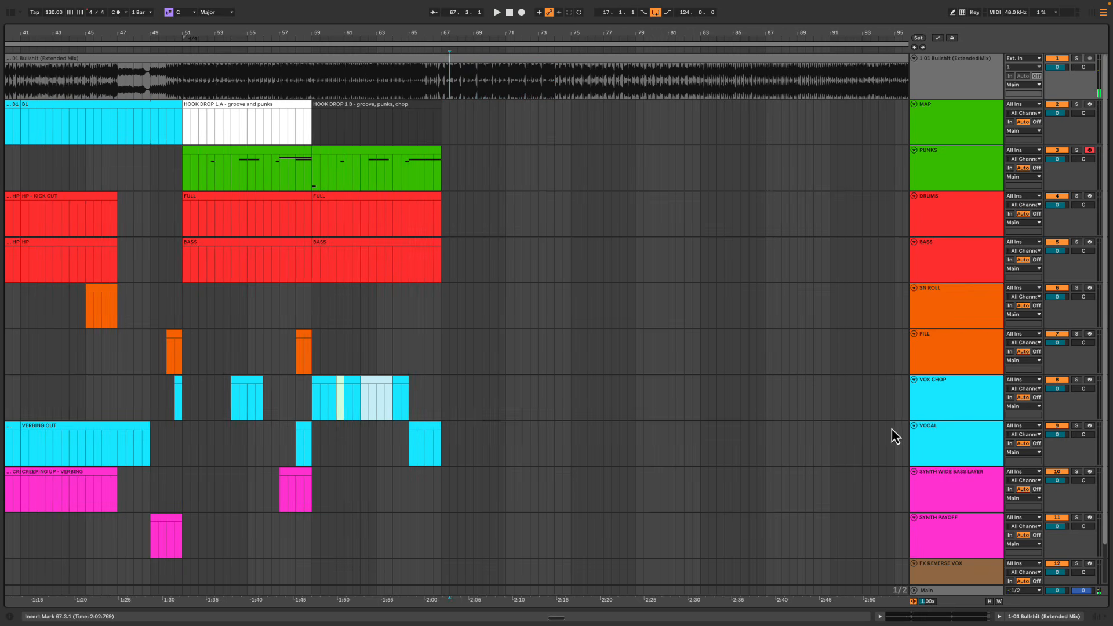
click(951, 446)
drag(440, 449, 574, 451)
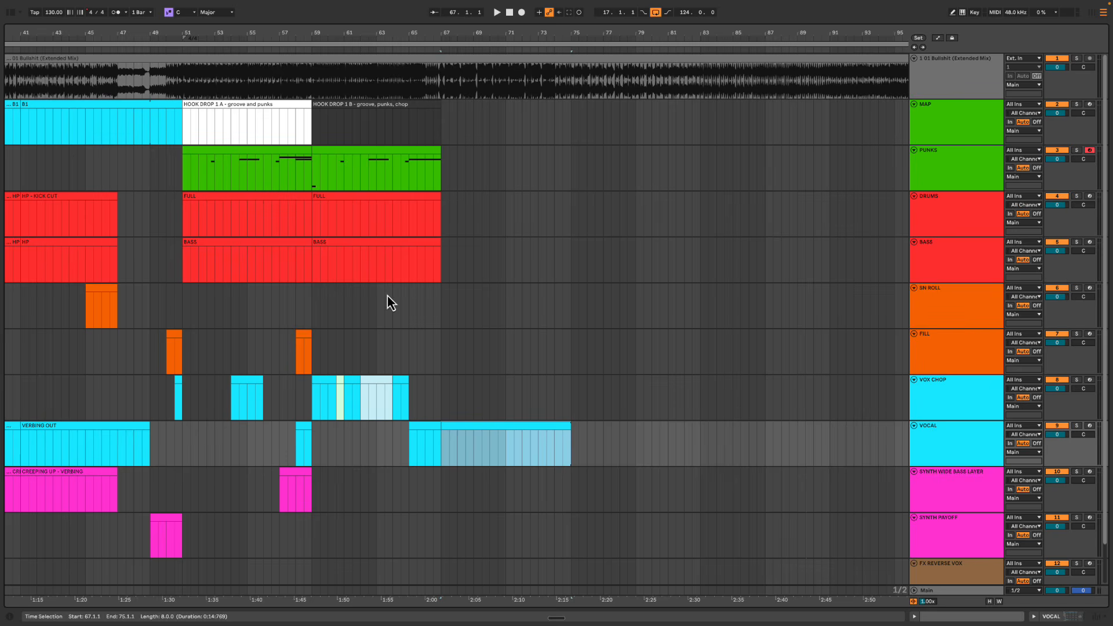
Duplicate the DRUMS and BASS clips of HOOK DROP 1 B so the copies start at bar 67
click(380, 211)
shift+click(373, 248)
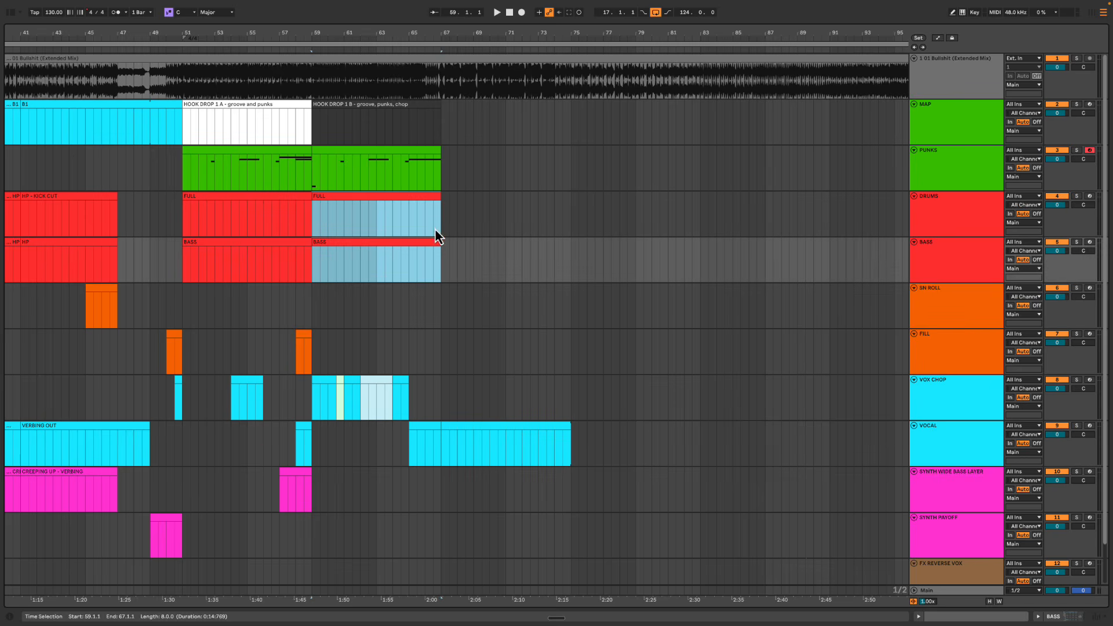
key(ctrl+d)
Rename the duplicated DRUMS clip at bar 67 as KICK
click(489, 197)
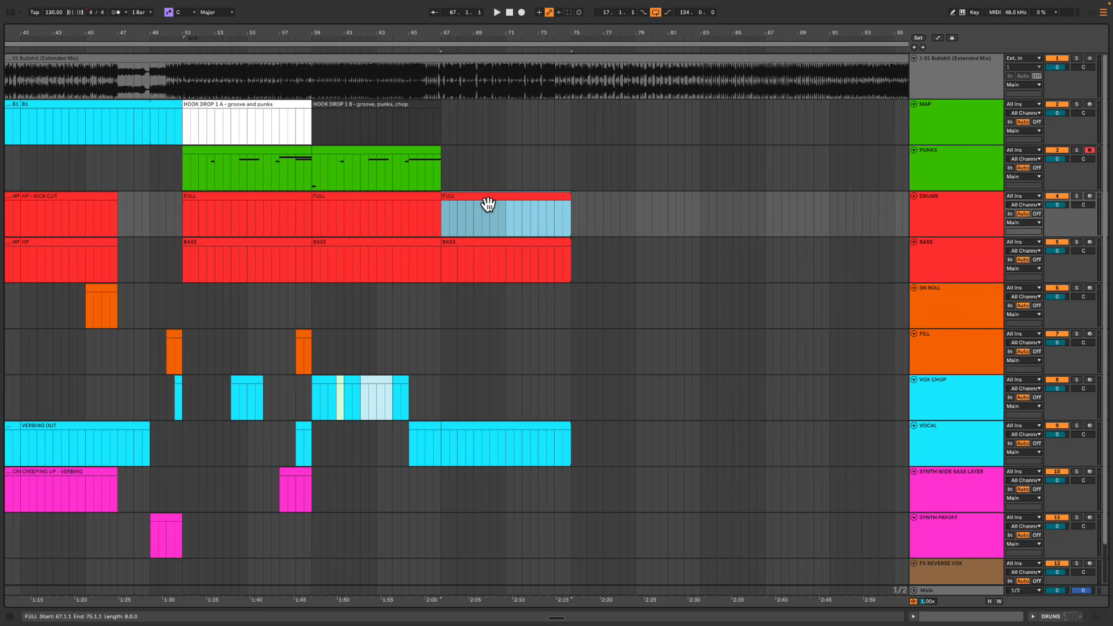
key(ctrl+r)
text(KICK)
key(Return)
Recolor the KICK and BASS clips at bar 67 purple
shift+click(482, 245)
right_click(482, 245)
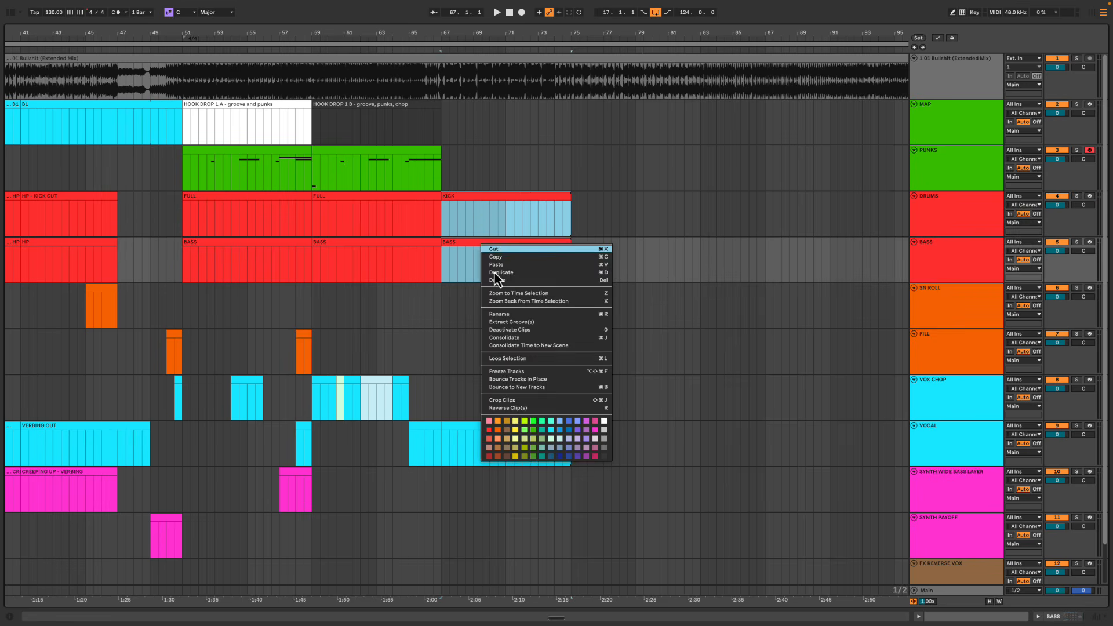
click(578, 456)
click(497, 185)
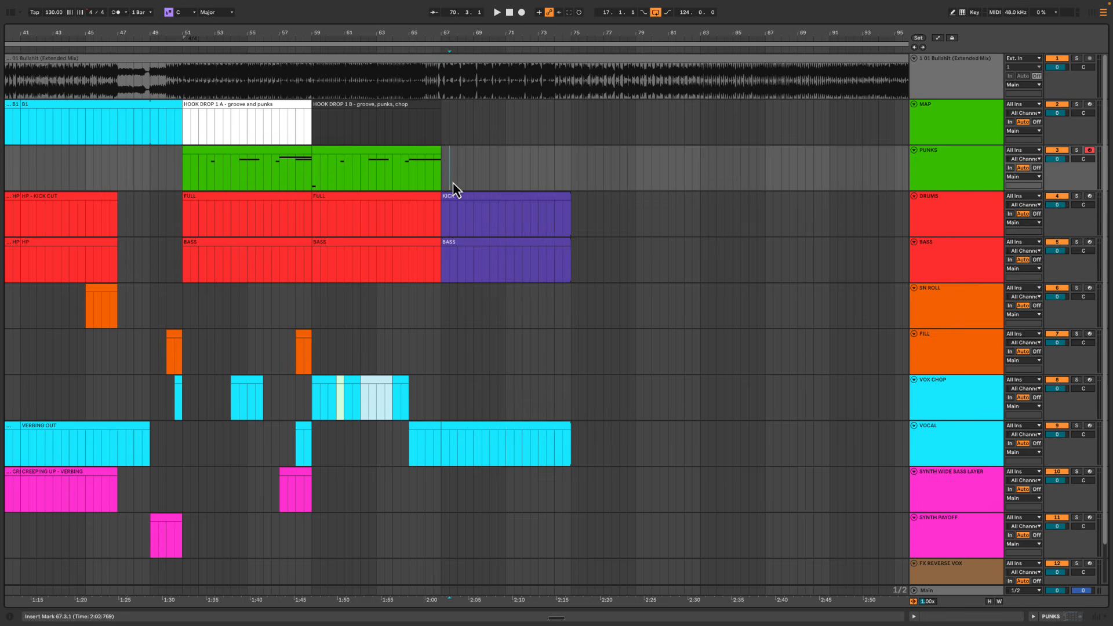
drag(453, 182, 551, 277)
scroll(522, 259, right, 5)
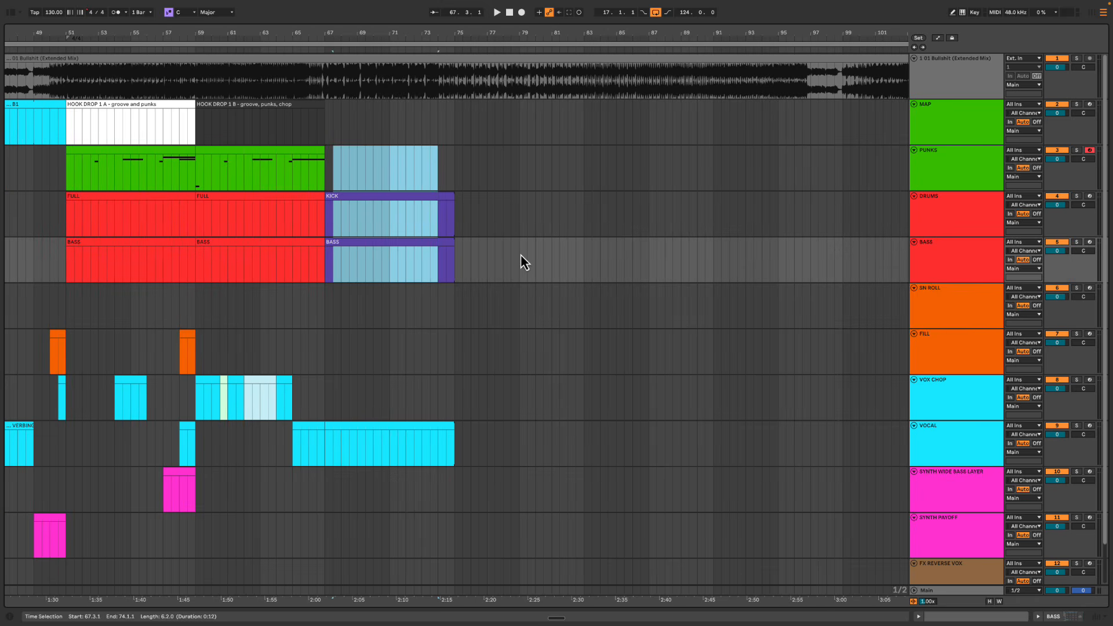
click(385, 171)
click(353, 170)
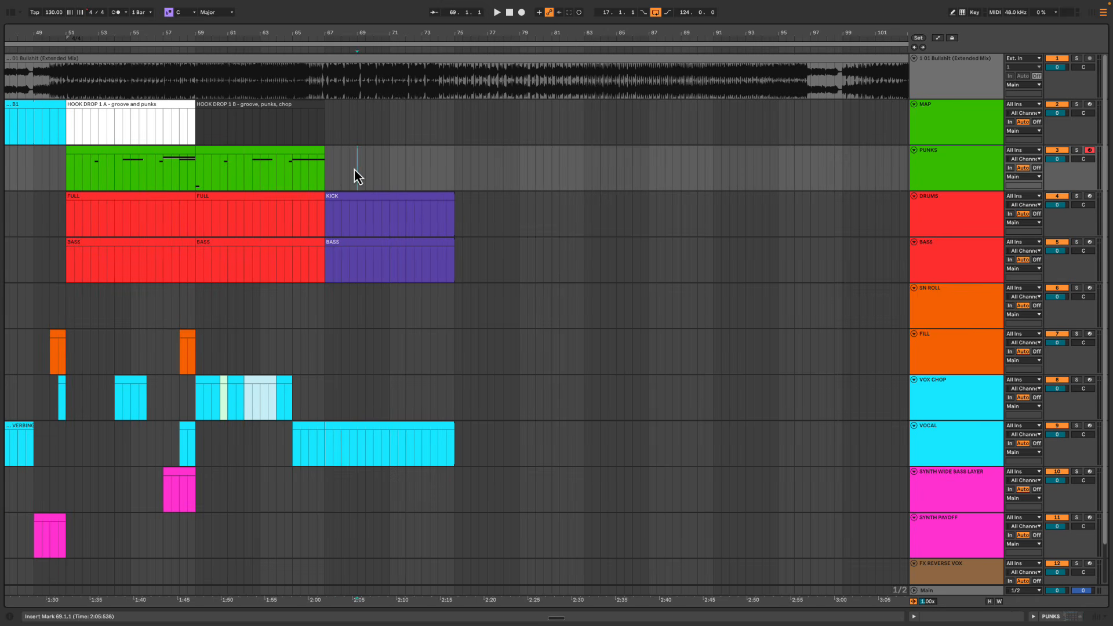
key(space)
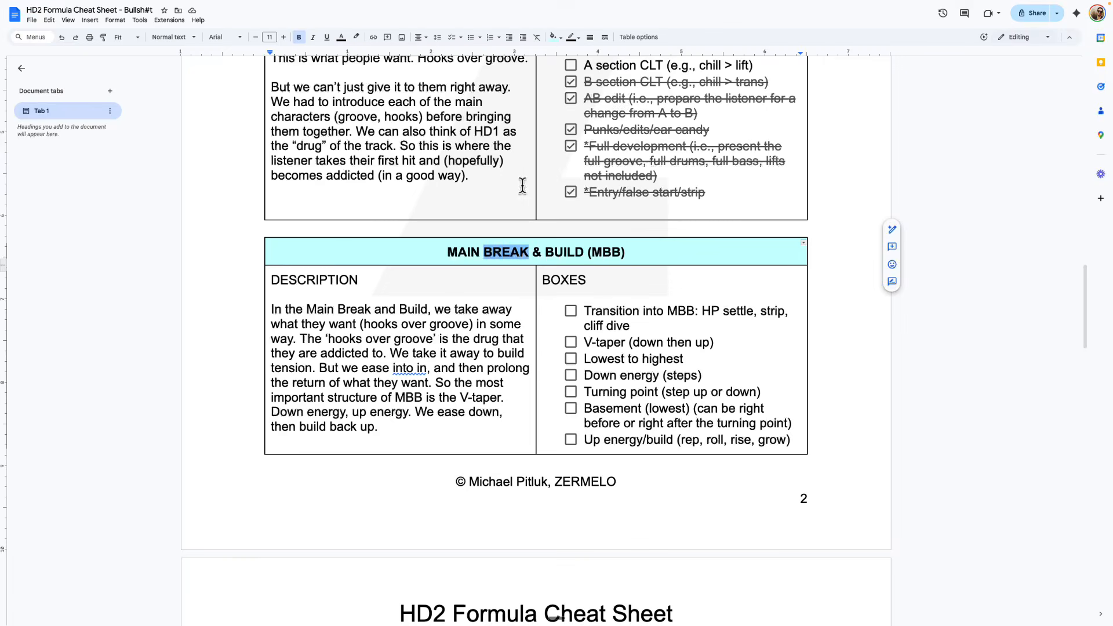
In the Google Docs cheat sheet, check off the "Transition into MBB" item and bold the word "strip"
click(570, 311)
double_click(771, 311)
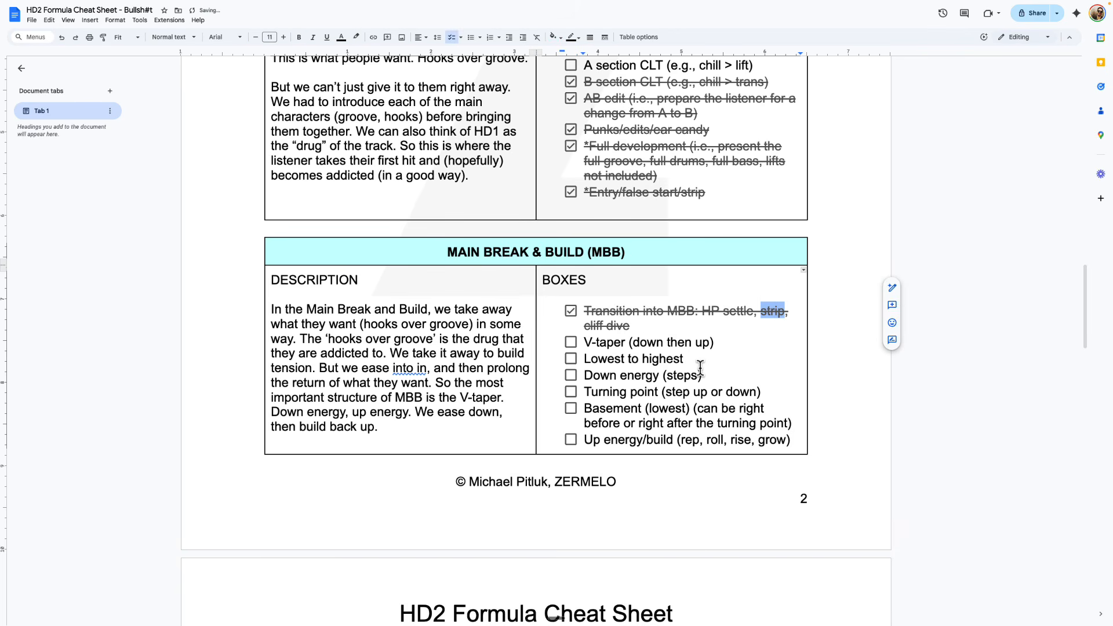
key(ctrl+b)
Review the V-taper checklist item, take the browser out of full screen, and preview the image v_taper_anrold_schwarzenegger.jpg
triple_click(606, 346)
click(757, 349)
click(587, 342)
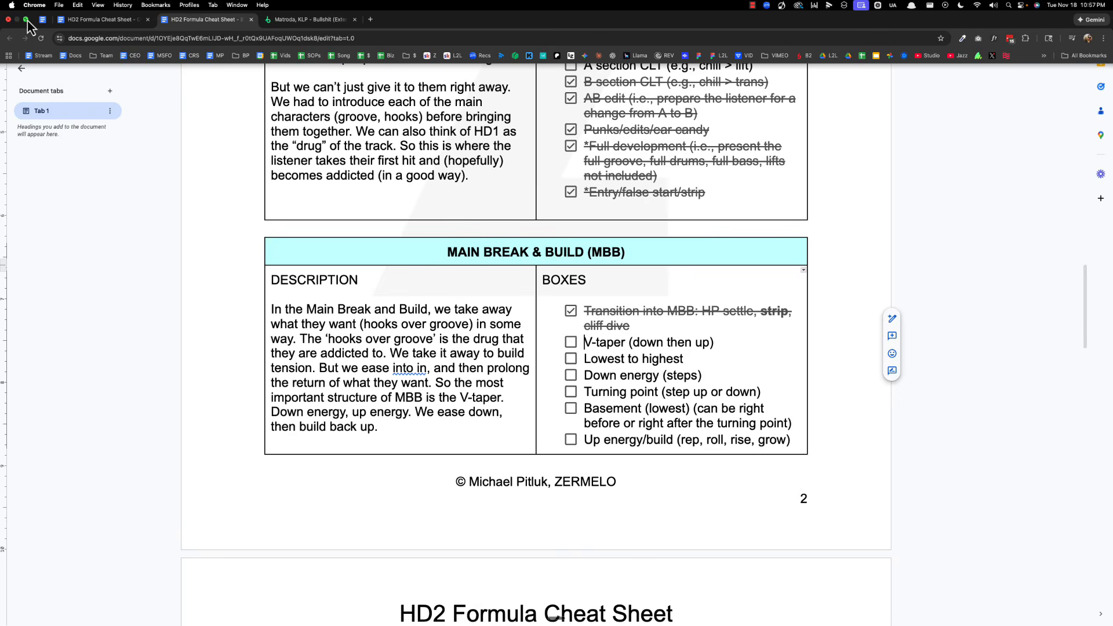
click(26, 19)
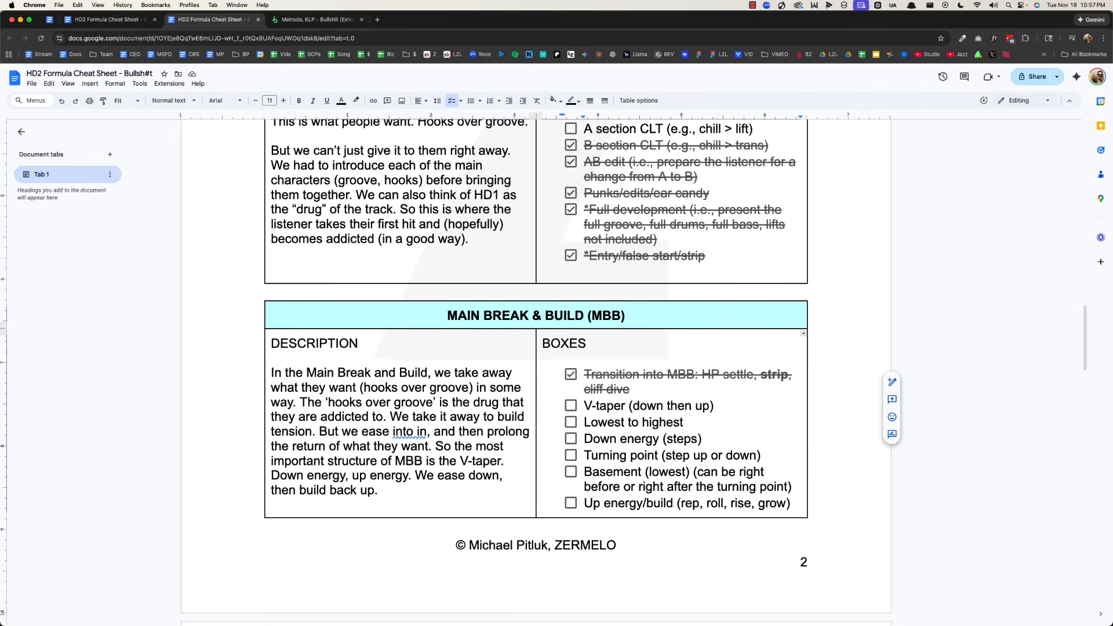
drag(1, 272, 560, 53)
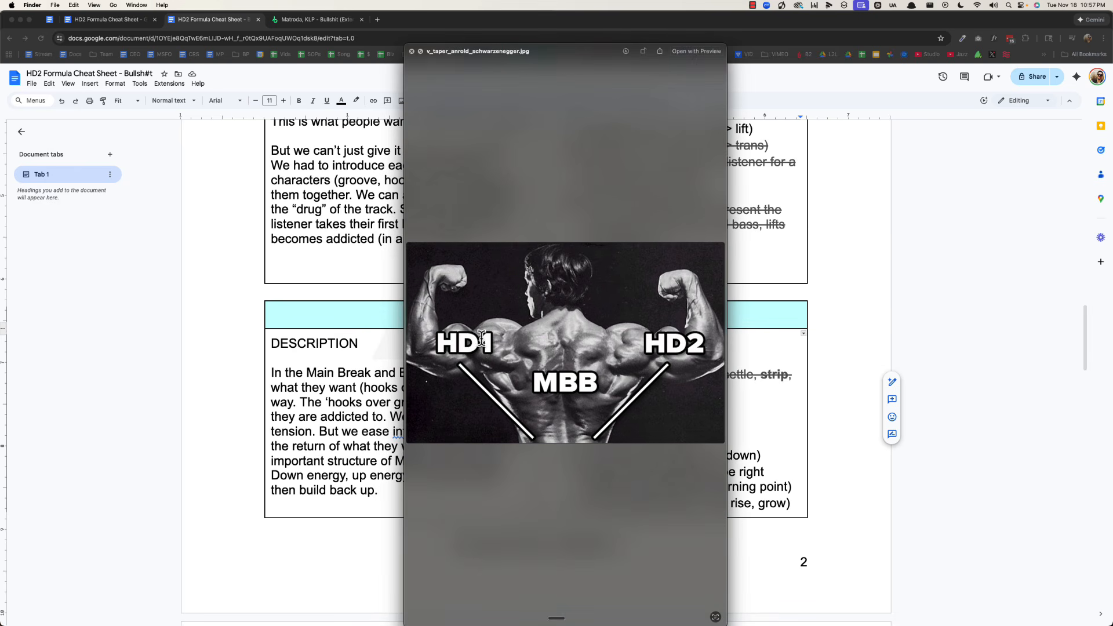
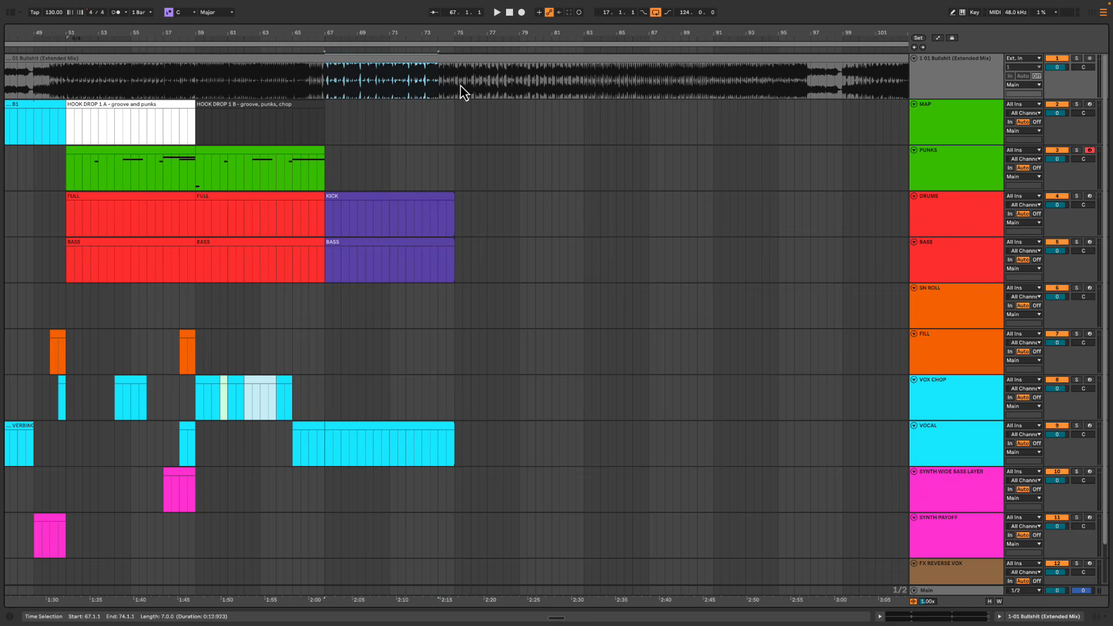
Examine the reference track's waveform from about bar 62 to 86 against the "Down energy (steps)" checklist item
drag(461, 87, 633, 96)
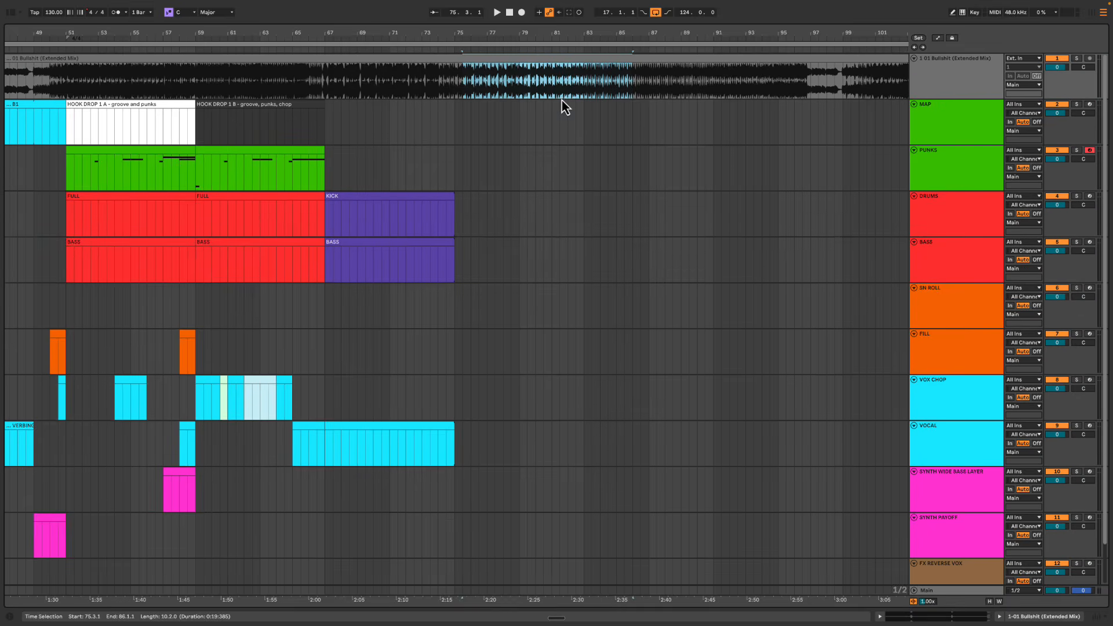
scroll(464, 137, right, 2)
drag(330, 87, 393, 87)
drag(250, 85, 531, 81)
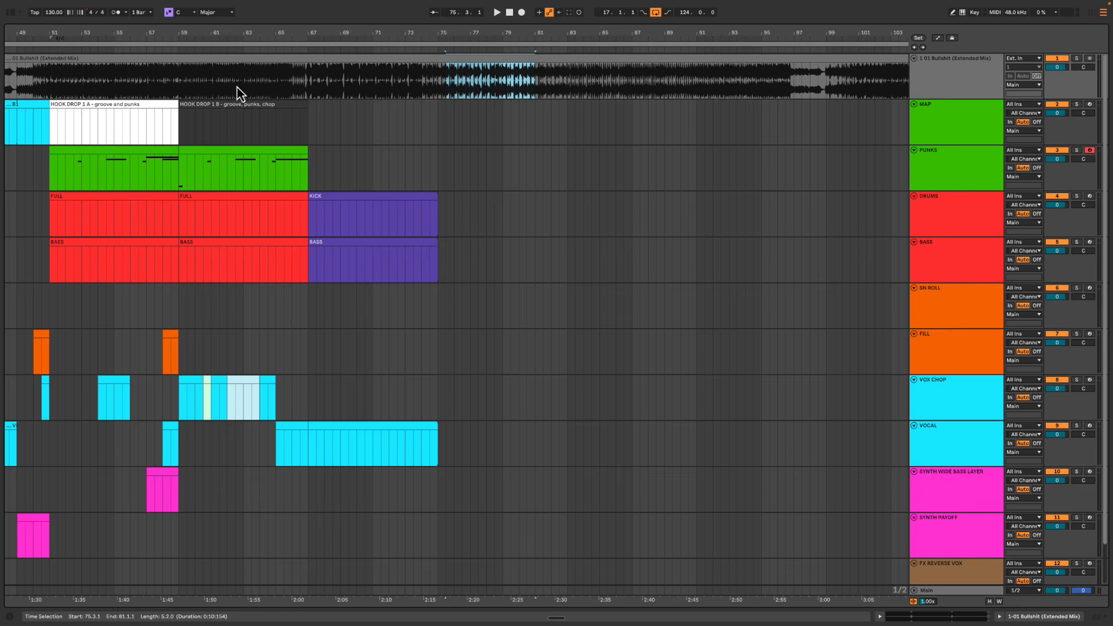
drag(242, 88, 294, 89)
drag(364, 92, 559, 91)
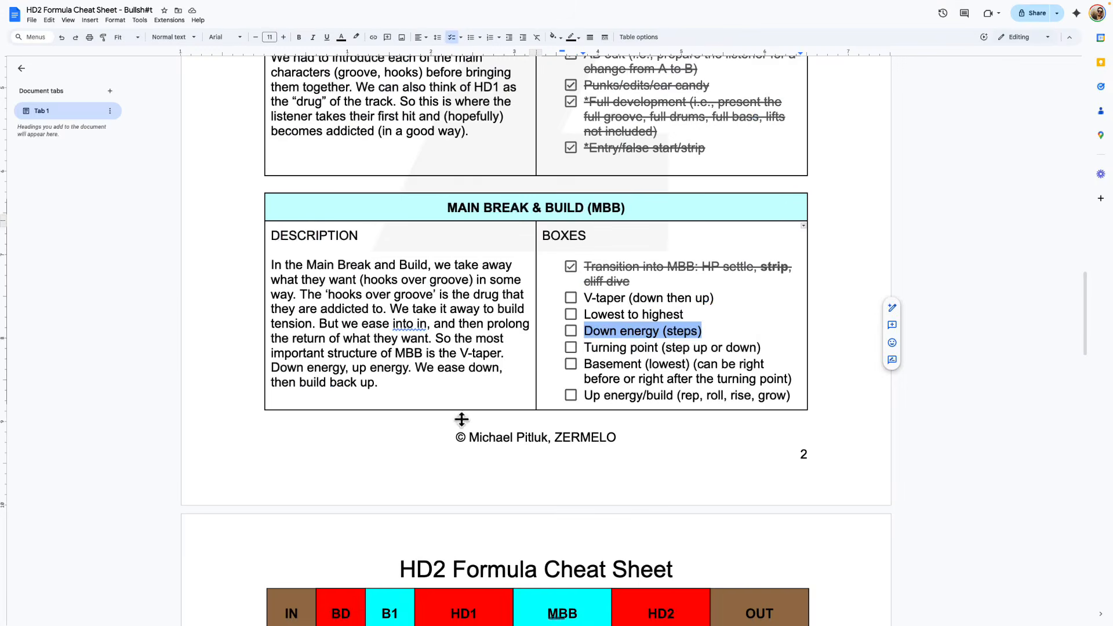
click(582, 334)
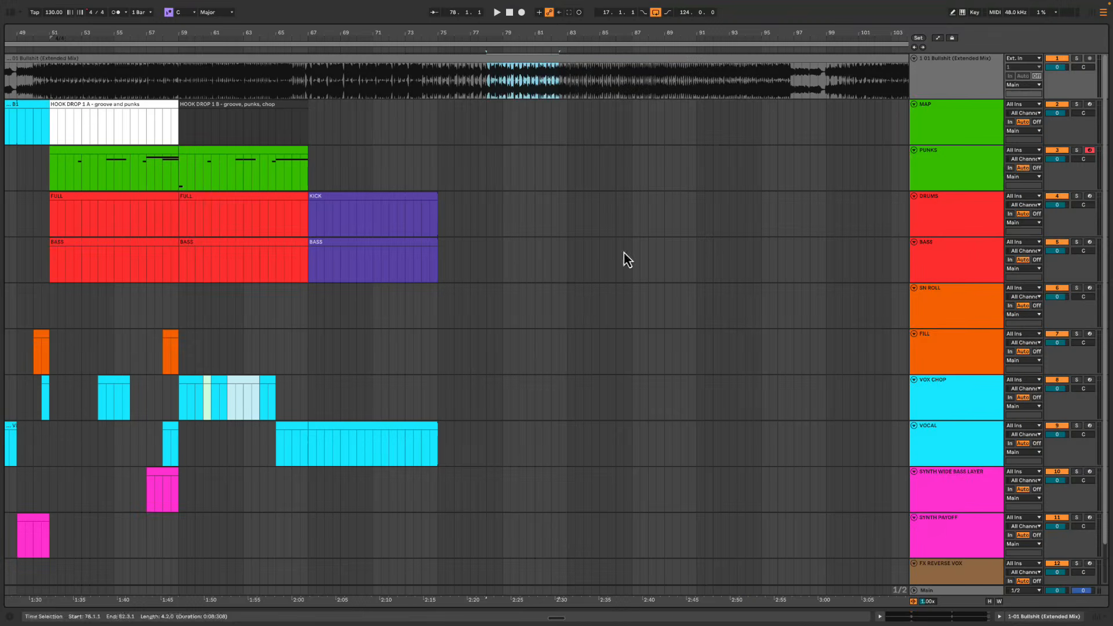
Audition the main break transition, split the KICK clip at bar 71, and rename its second half TOPS
click(373, 165)
key(space)
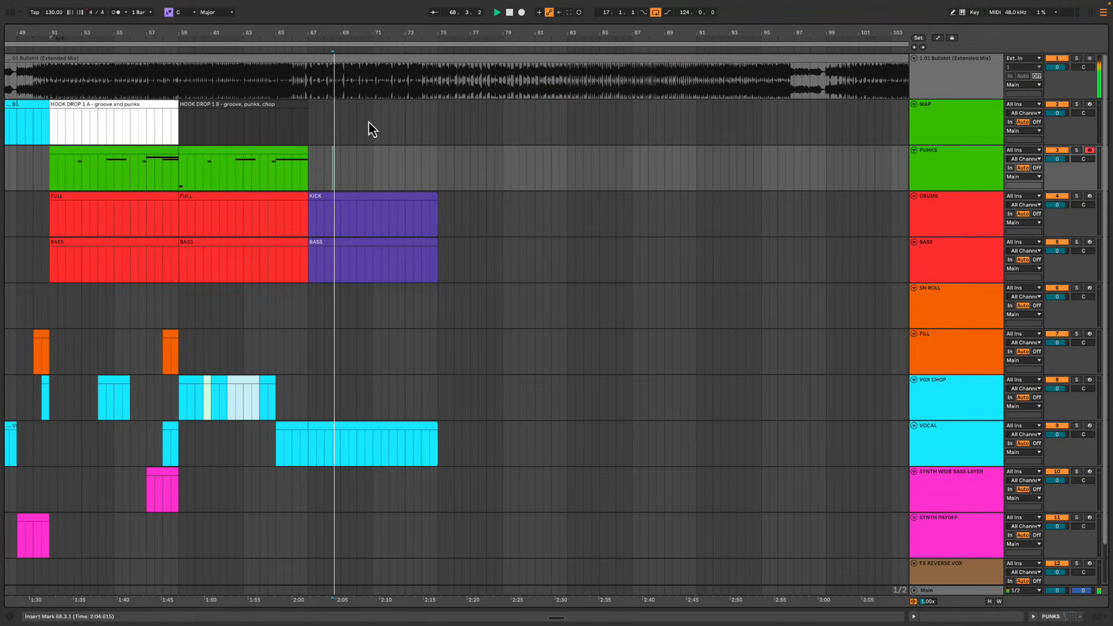
drag(387, 39, 386, 33)
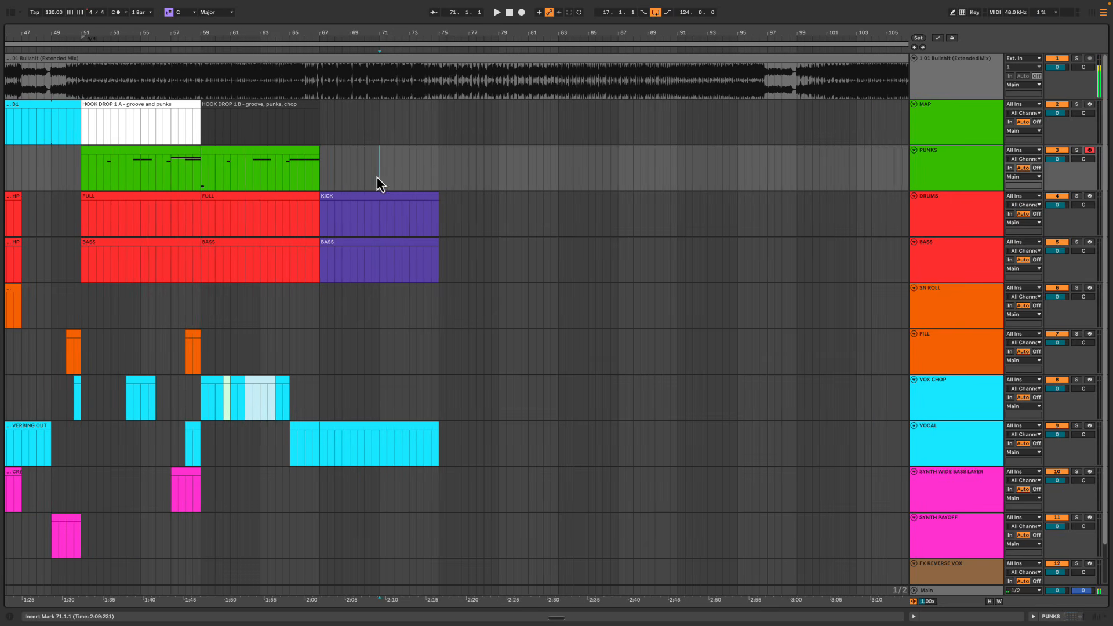
key(space)
click(378, 217)
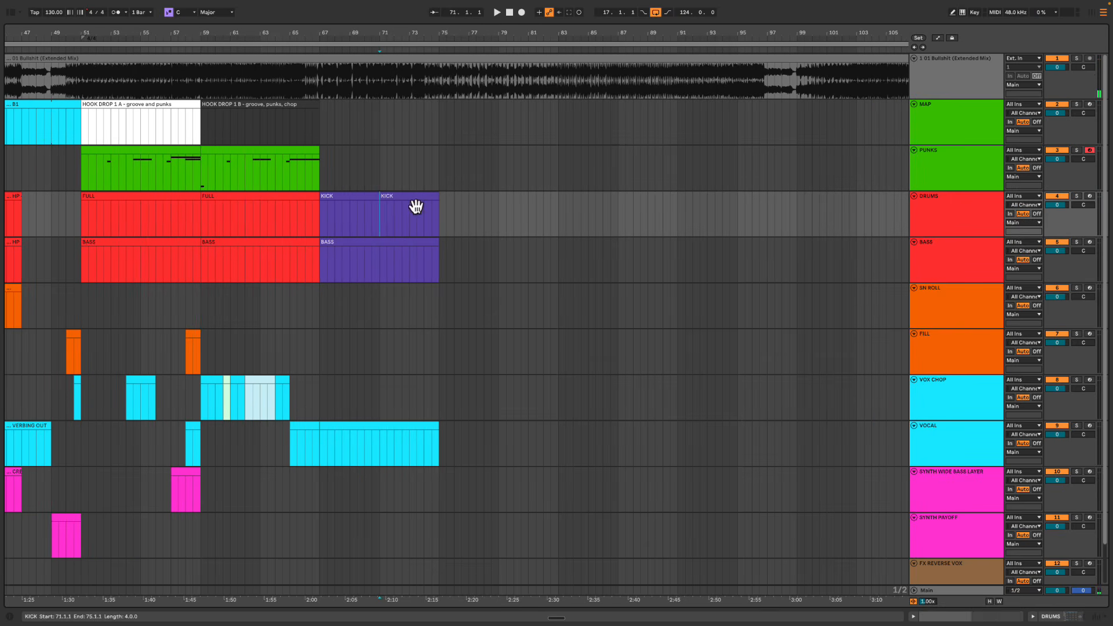
key(ctrl+e)
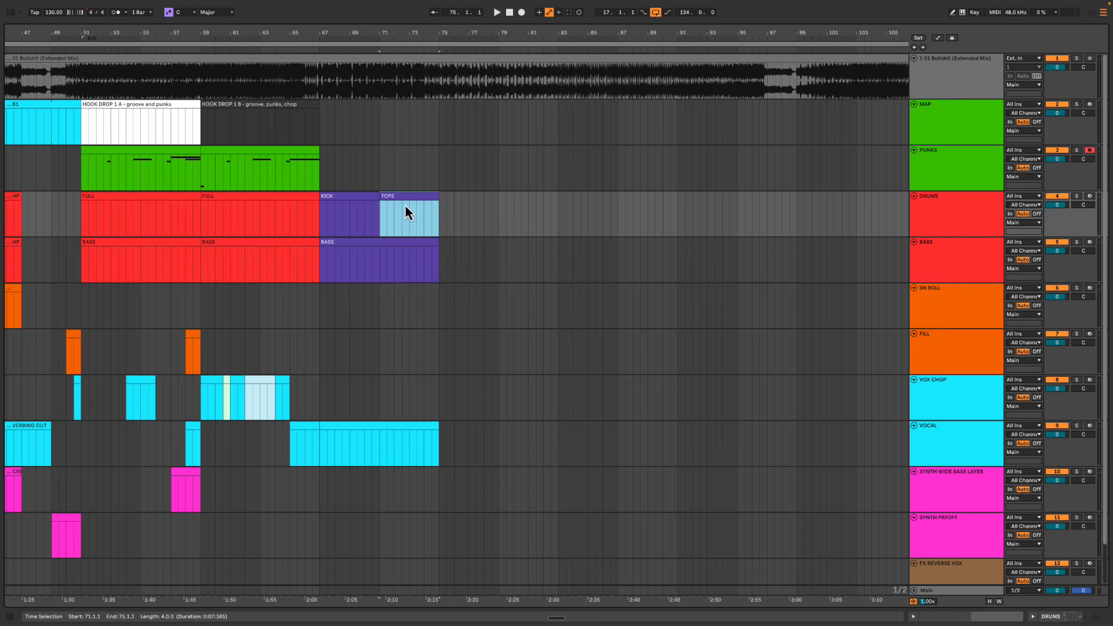
Recolor the TOPS clip at bar 71 orange
right_click(410, 199)
click(419, 398)
right_click(412, 199)
click(426, 389)
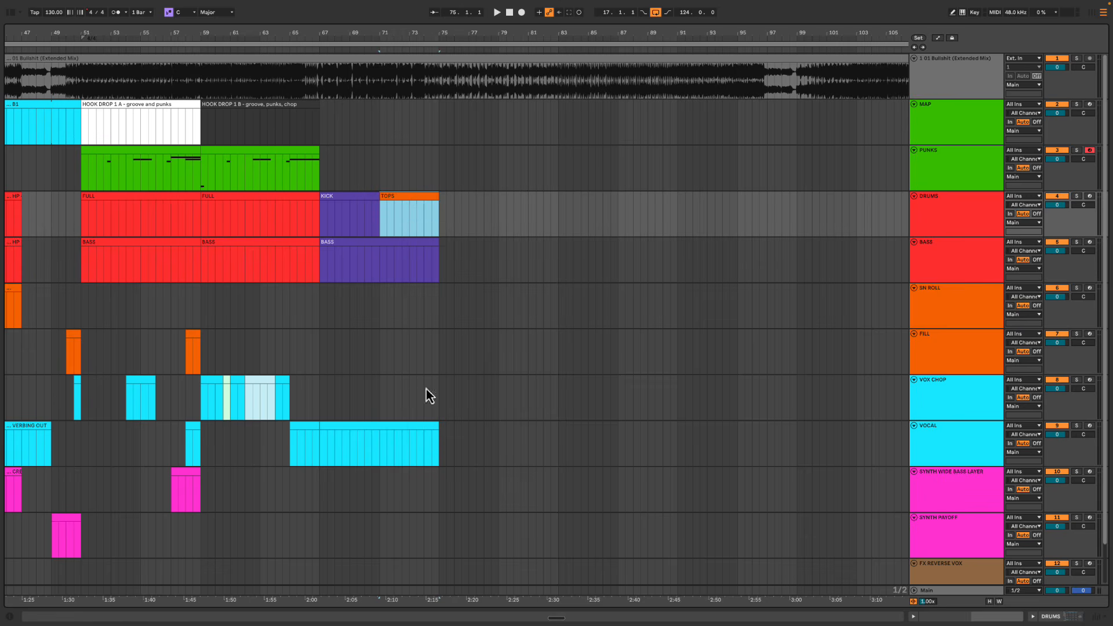
Audition the TOPS and KICK sections, and rename the KICK clip at bar 67 as KICK + CL/SN
click(408, 204)
key(space)
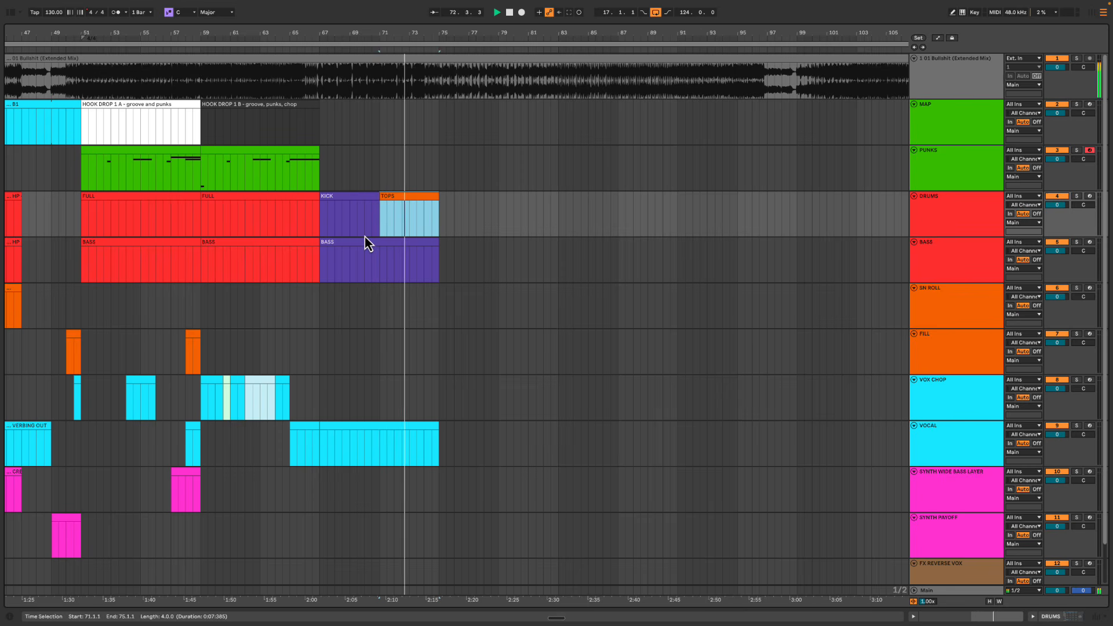
click(348, 204)
key(space)
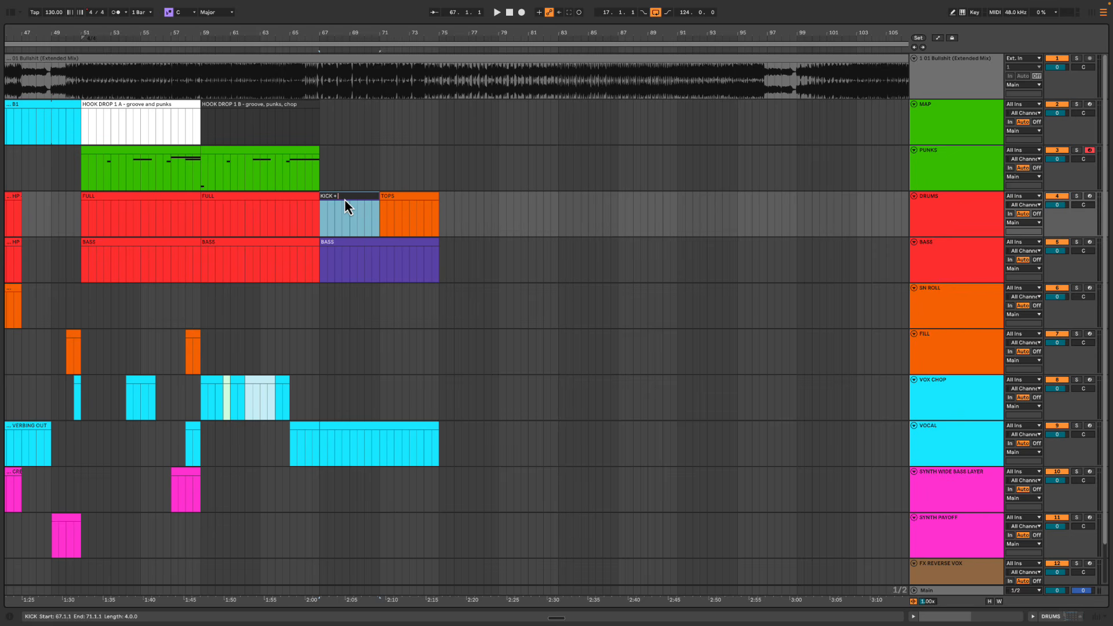
text(SN)
key(Return)
Play the sections at bars 67 and 71, and rename the TOPS clip as + TOPS
key(space)
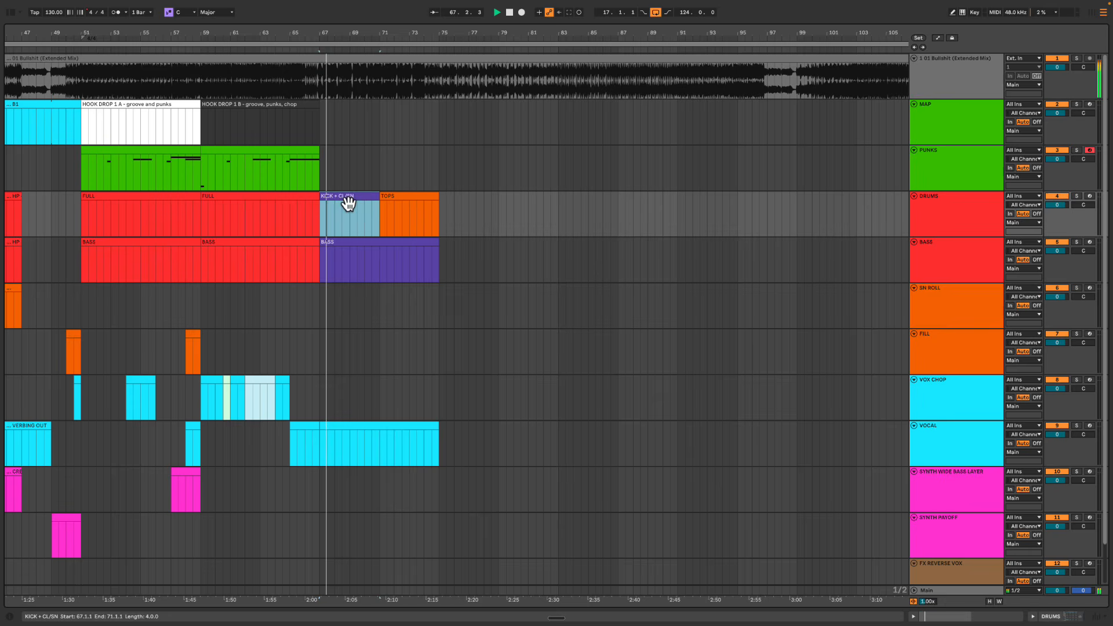
click(408, 203)
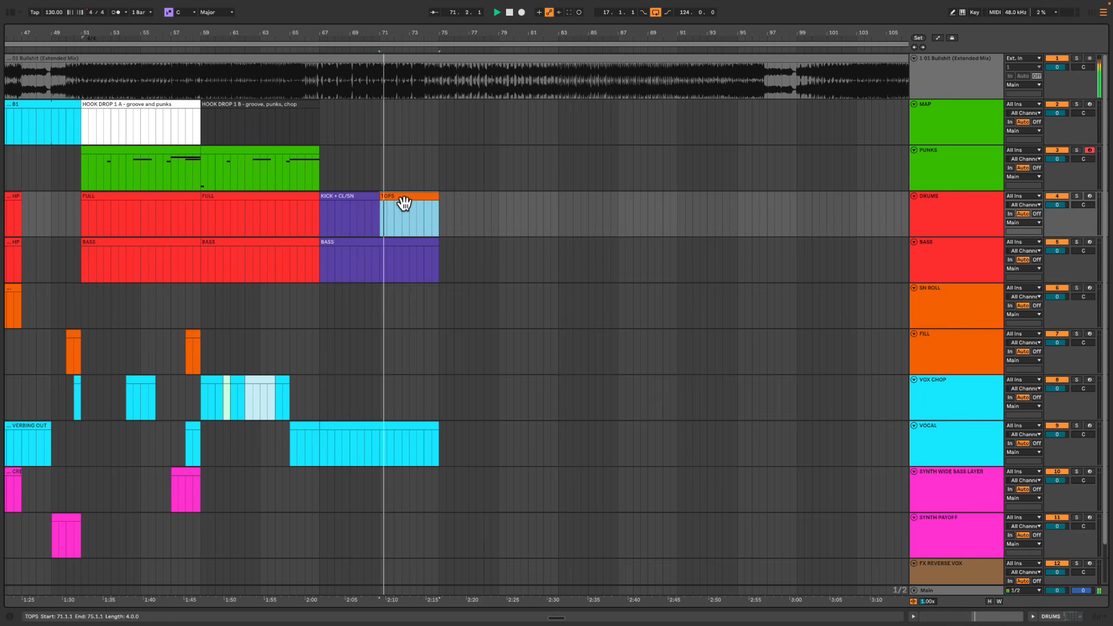
scroll(404, 204, right, 1)
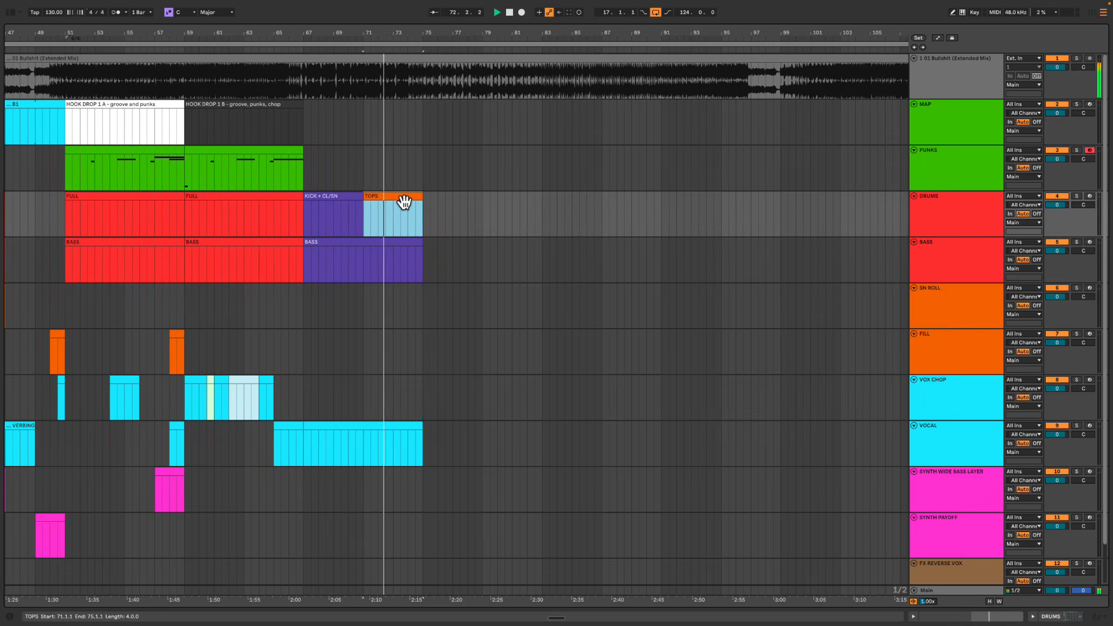
key(super+r)
key(Return)
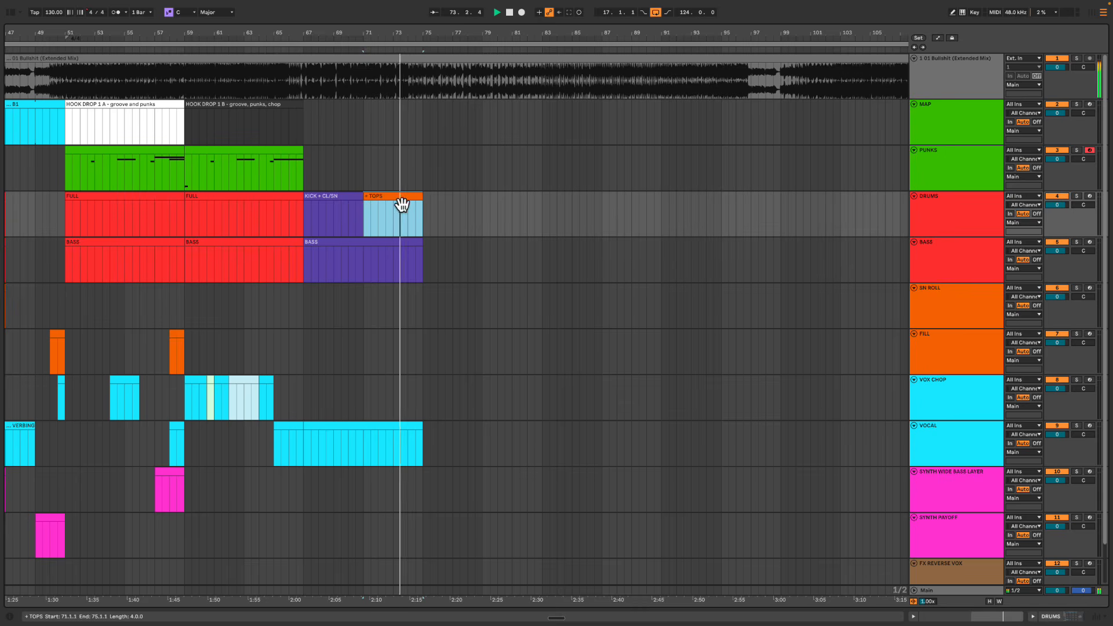
Copy the FILL clip at bar 58 to bar 74 and play from there
scroll(399, 203, right, 3)
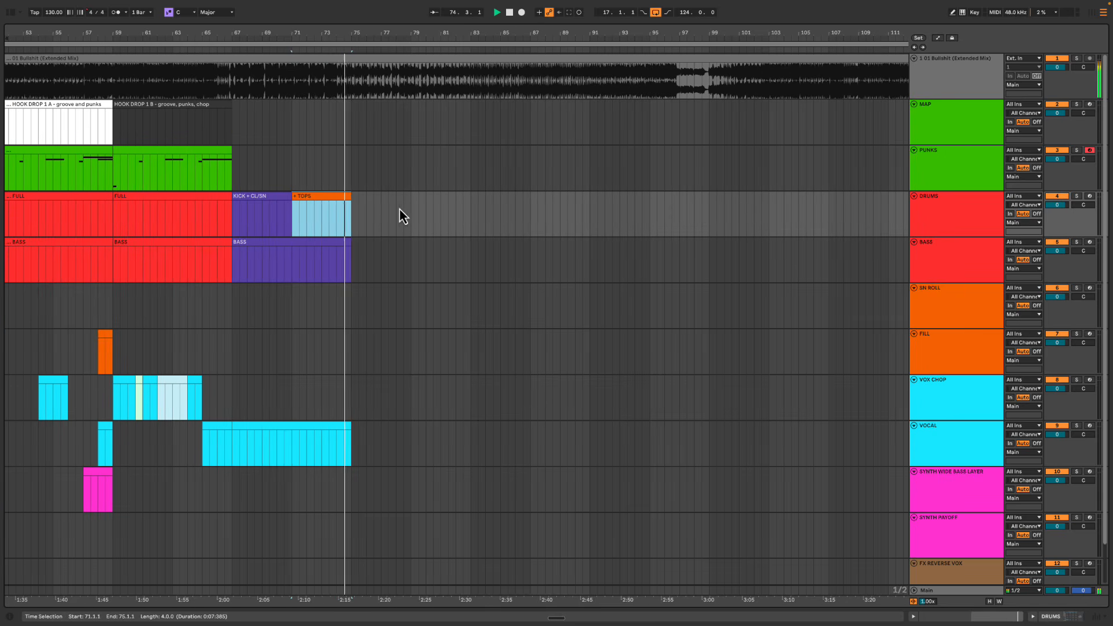
drag(109, 334, 348, 339)
key(space)
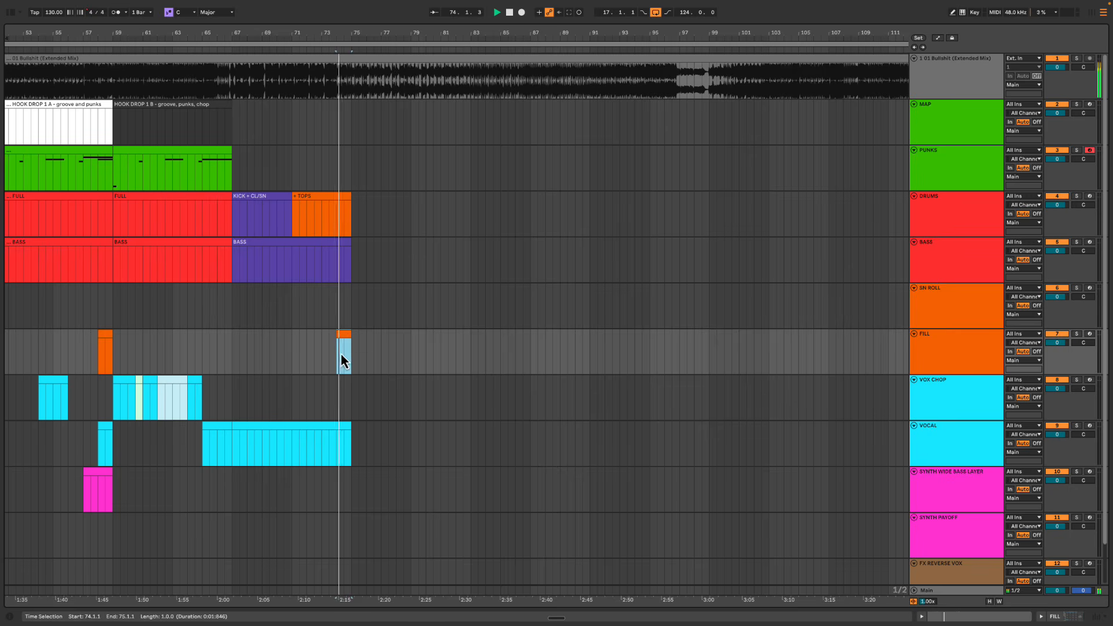
Add a new MIDI track below the FX REVERSE VOX track
scroll(340, 355, left, 3)
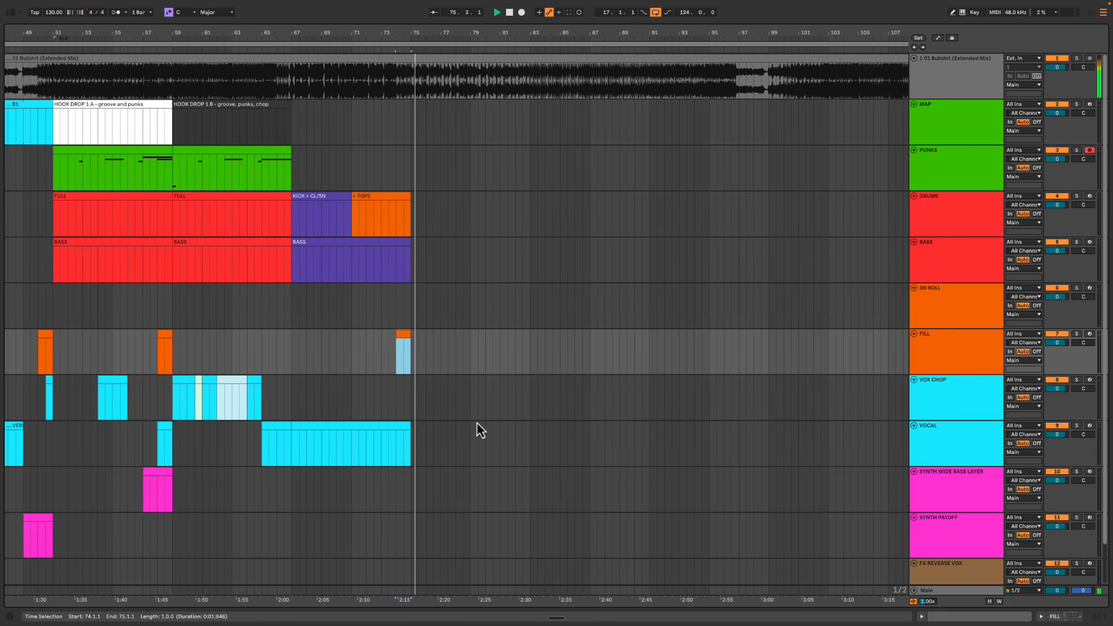
scroll(765, 452, down, 2)
click(951, 531)
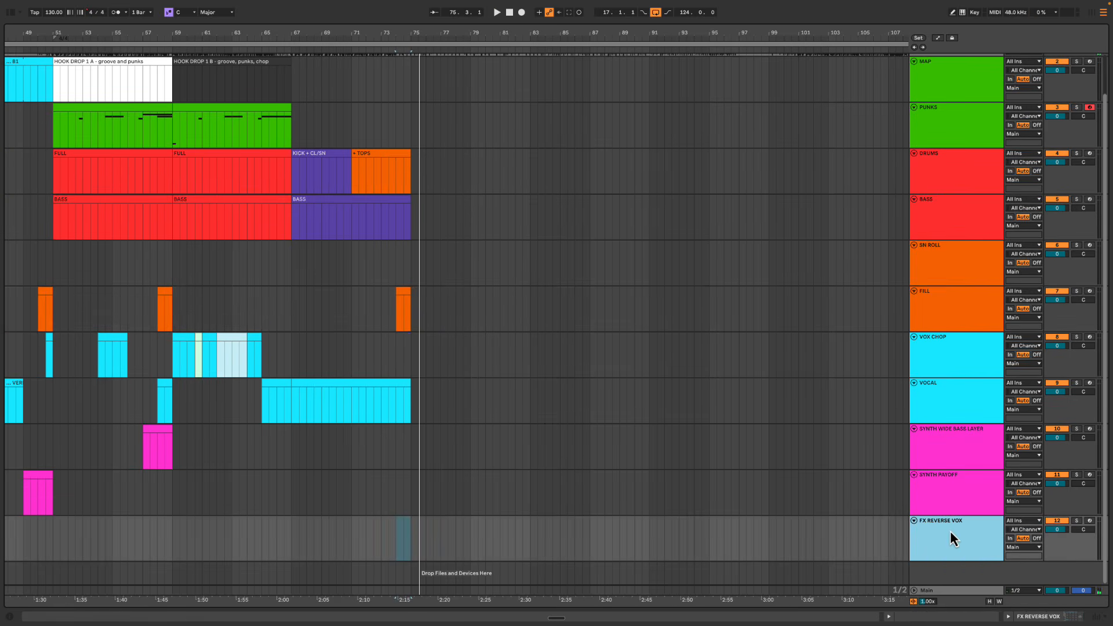
key(super+shift+t)
scroll(733, 347, down, 1)
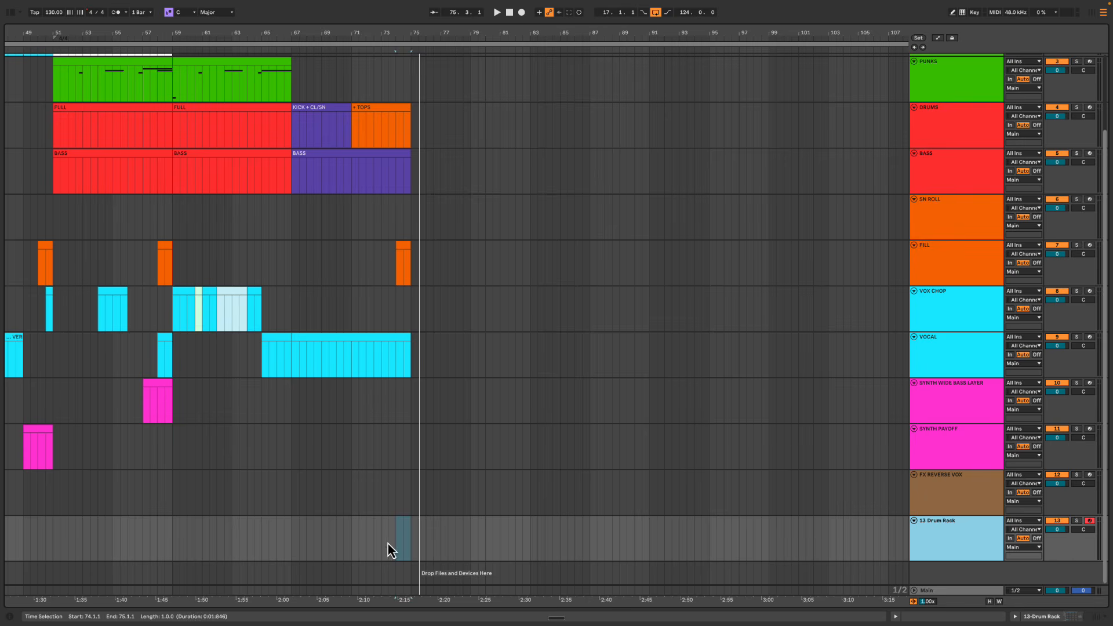
Create two empty MIDI clips on the new track, spanning bars 73 to 75 and 75 to 79
drag(388, 544, 471, 534)
key(super+shift+m)
key(super+alt+l)
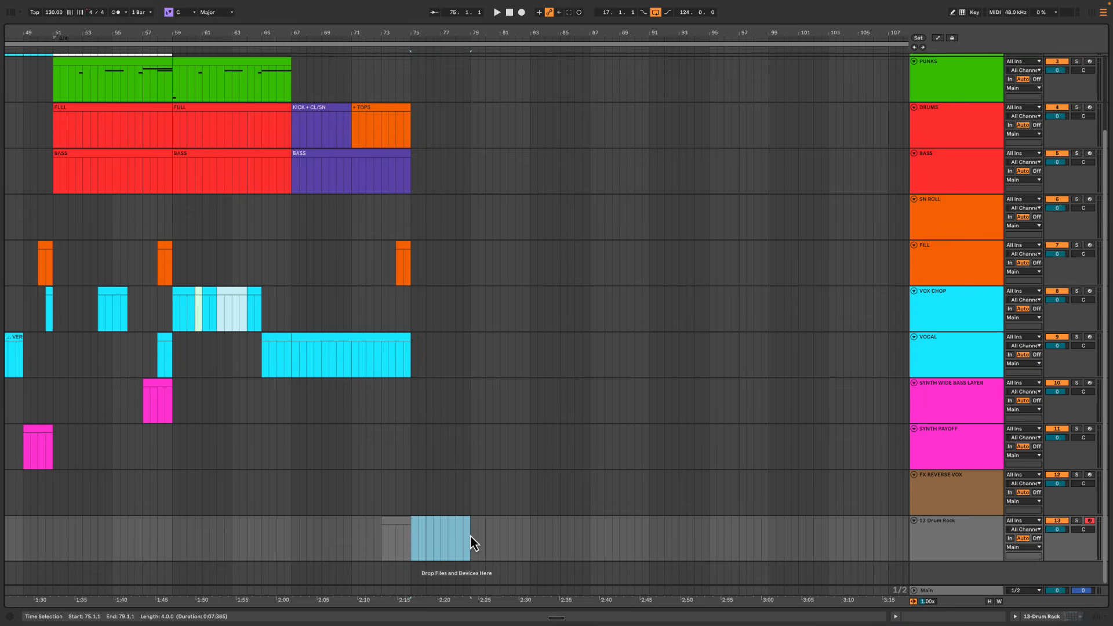
key(super+shift+m)
key(super+alt+l)
Recolor the new Drum Rack track brown and apply the track color to its clips
click(954, 550)
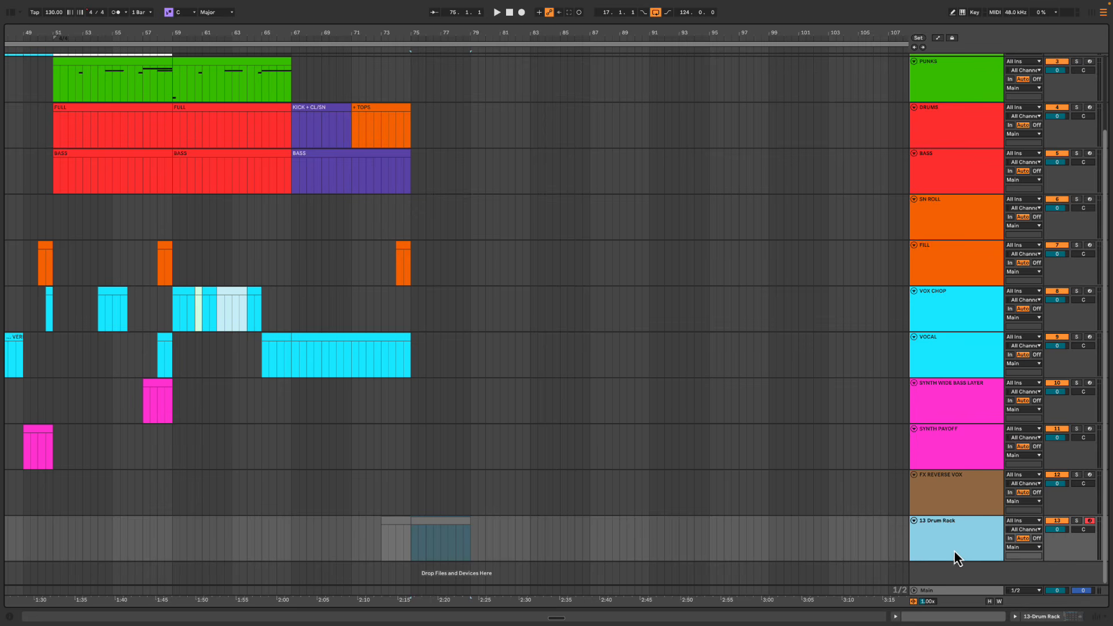
right_click(954, 550)
click(981, 480)
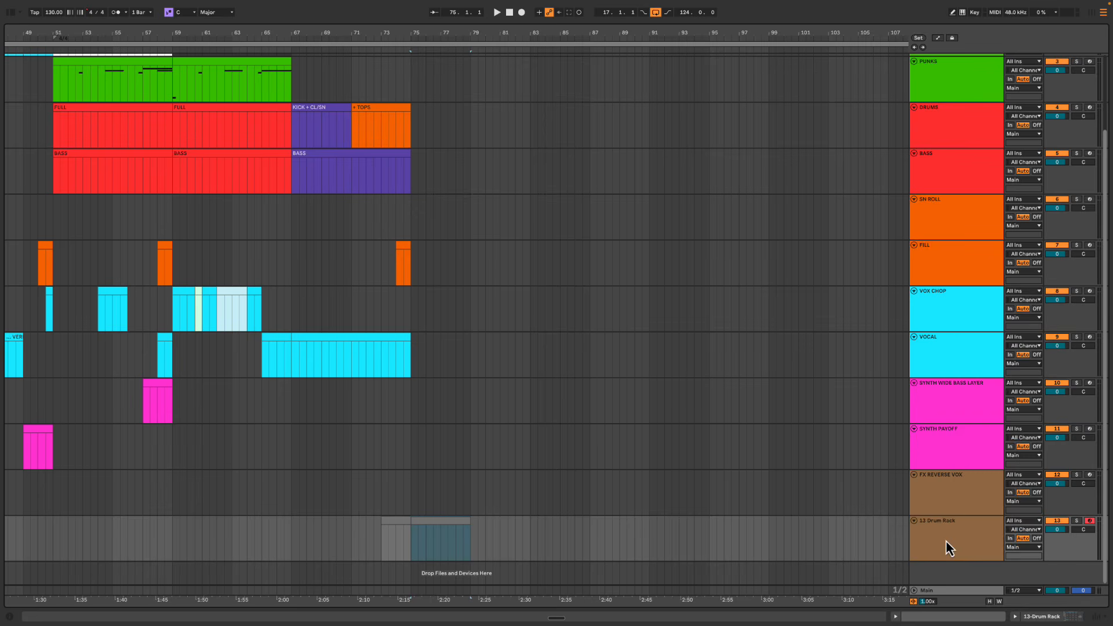
right_click(945, 540)
click(983, 509)
Rename the Drum Rack track's clip at bar 73 as UP and the clip at bar 75 as DOWN
click(404, 526)
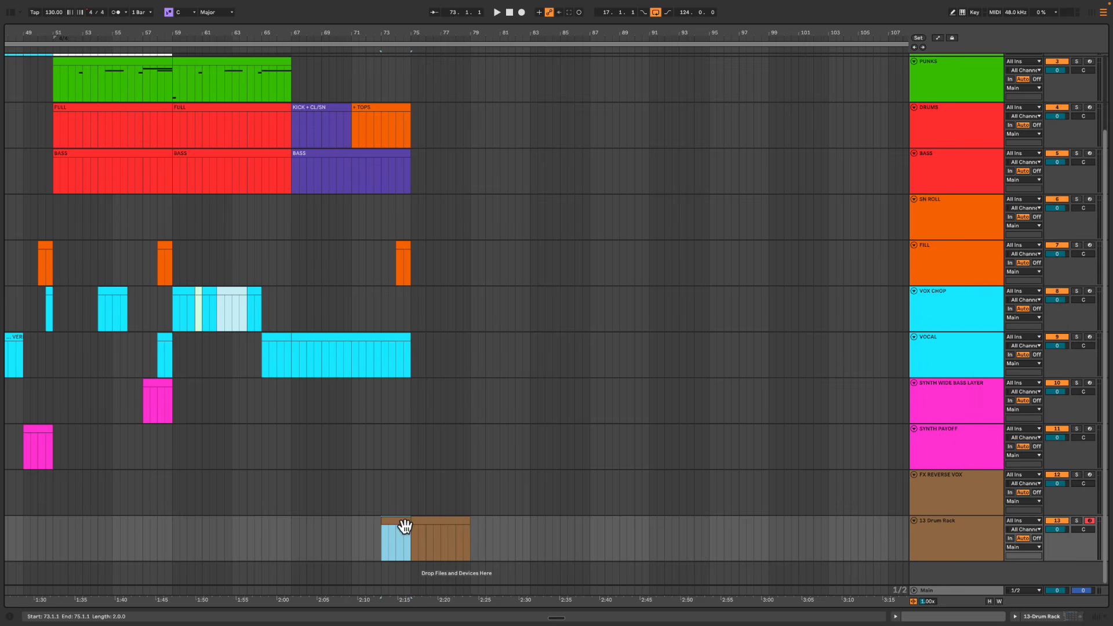
text(UP)
key(Return)
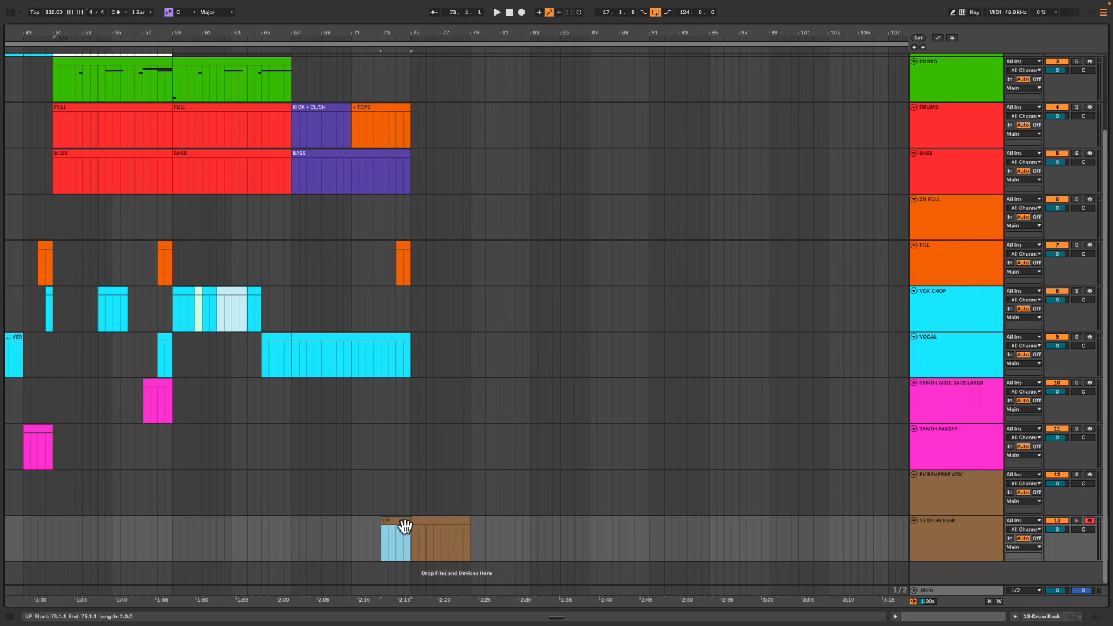
click(445, 530)
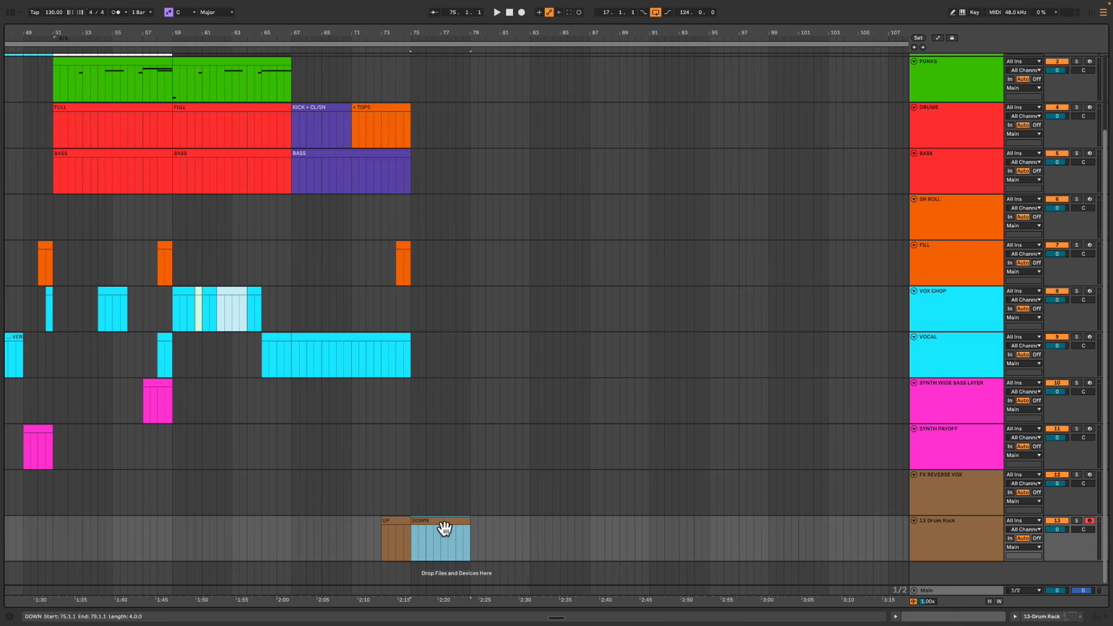
Create a clip named MBB on the MAP track from bar 67 to 99 and color it cyan
scroll(425, 373, up, 3)
click(410, 126)
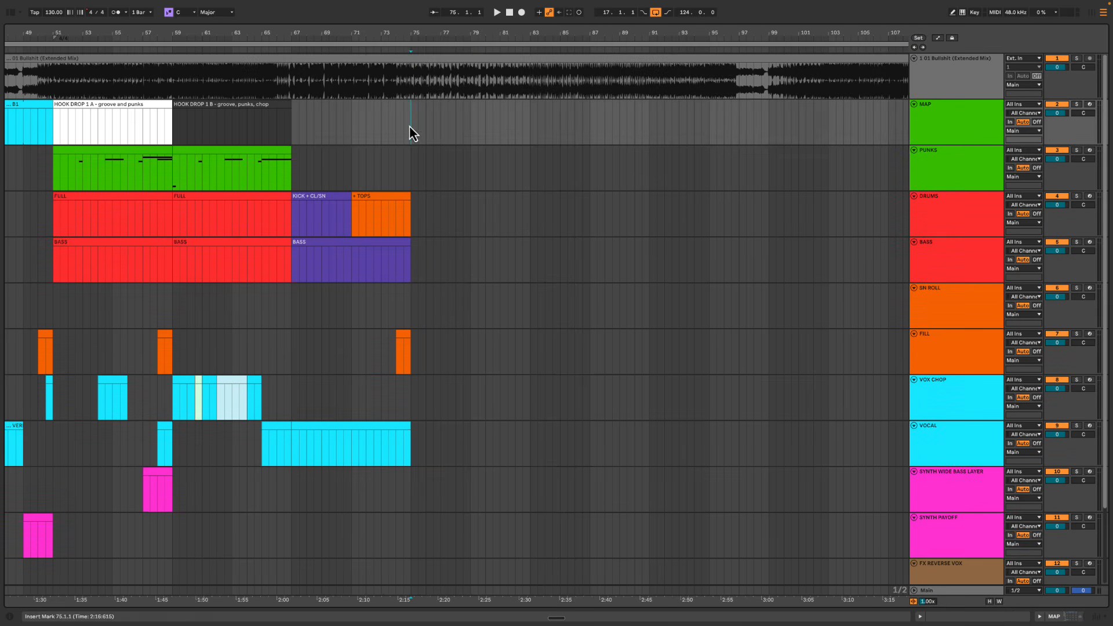
key(minus)
drag(309, 128, 722, 144)
key(ctrl+shift+m)
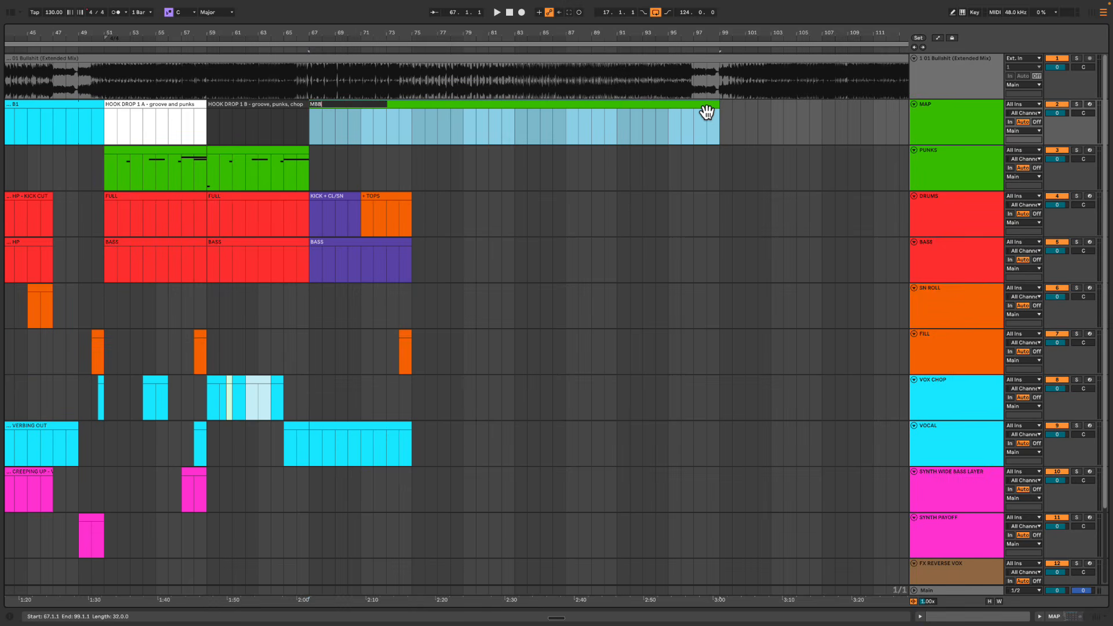
key(Return)
right_click(705, 111)
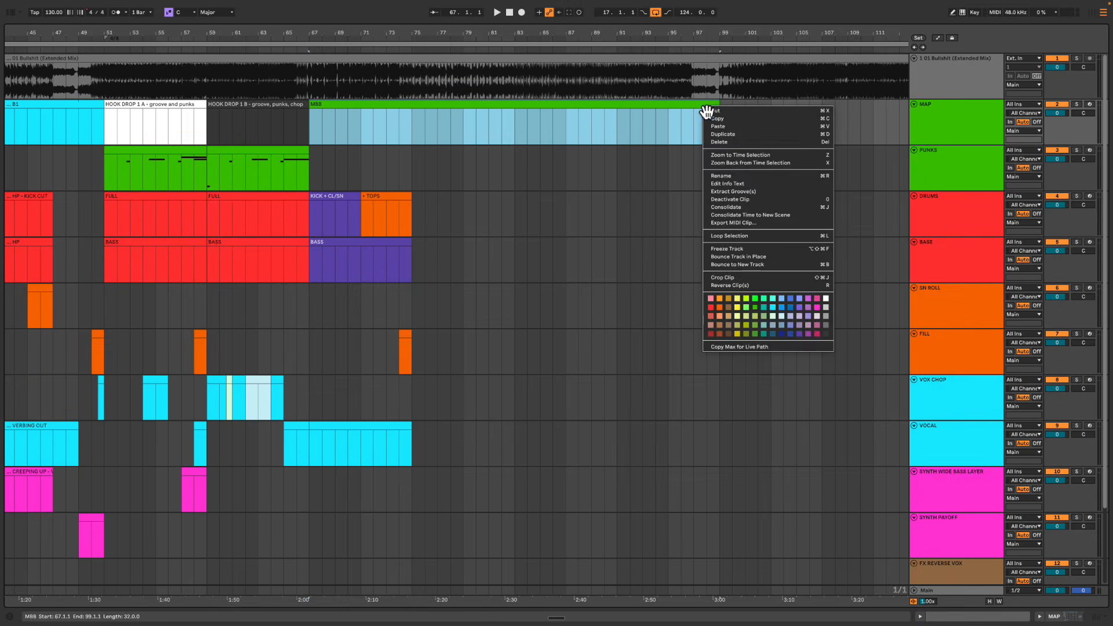
click(773, 307)
Create a clip on the SYNTH PAYOFF track spanning bars 75 to 95 and name it CREEP UP AGAIN
click(382, 128)
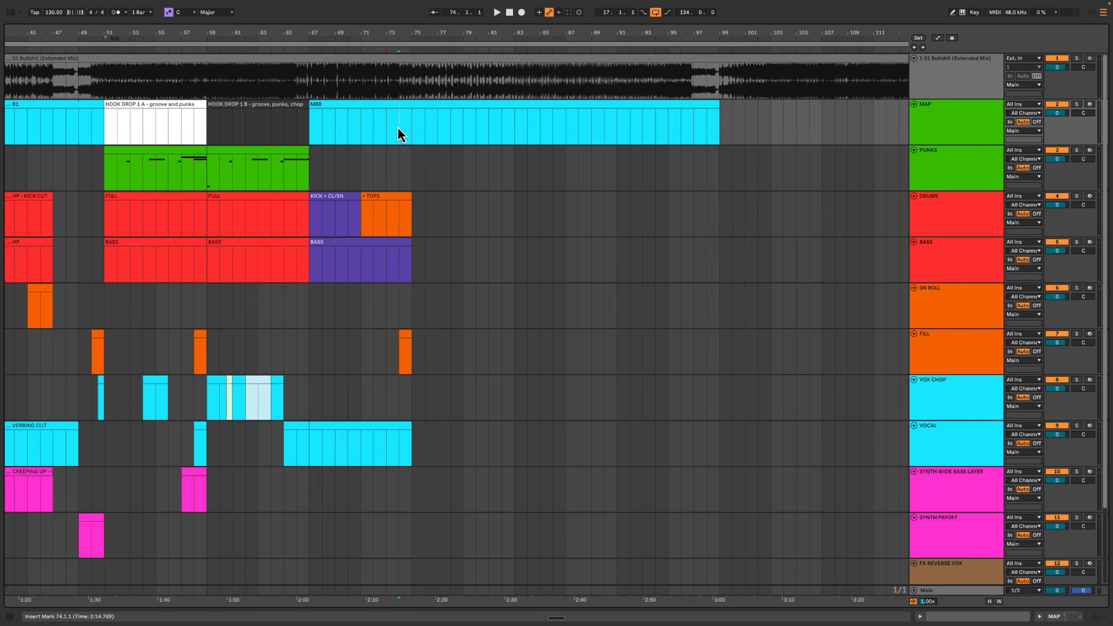
key(space)
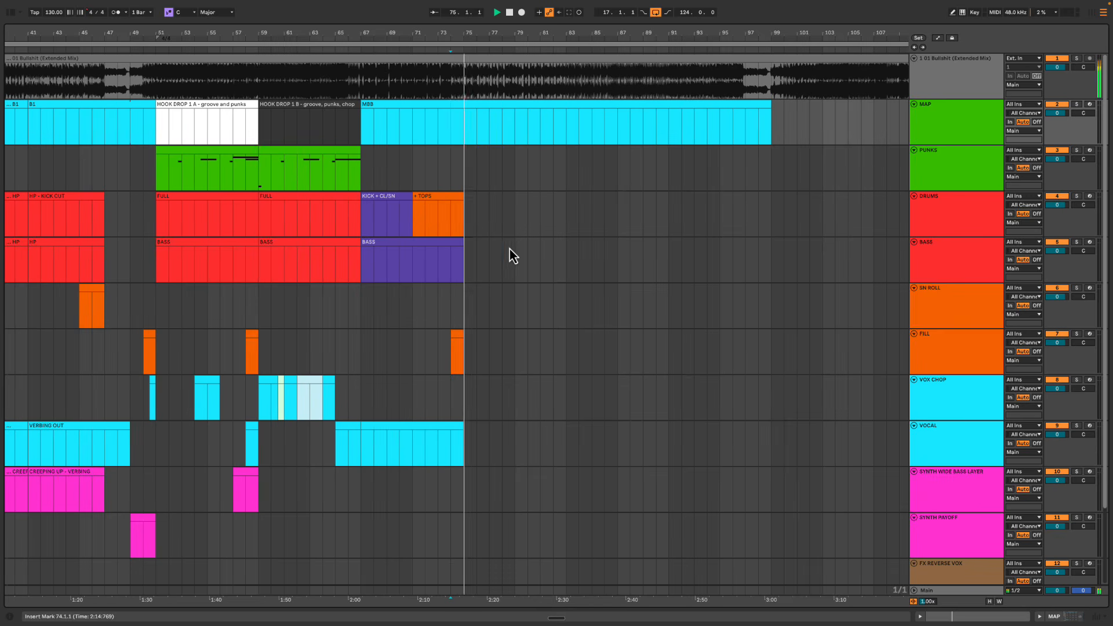
scroll(484, 331, down, 3)
scroll(484, 333, up, 3)
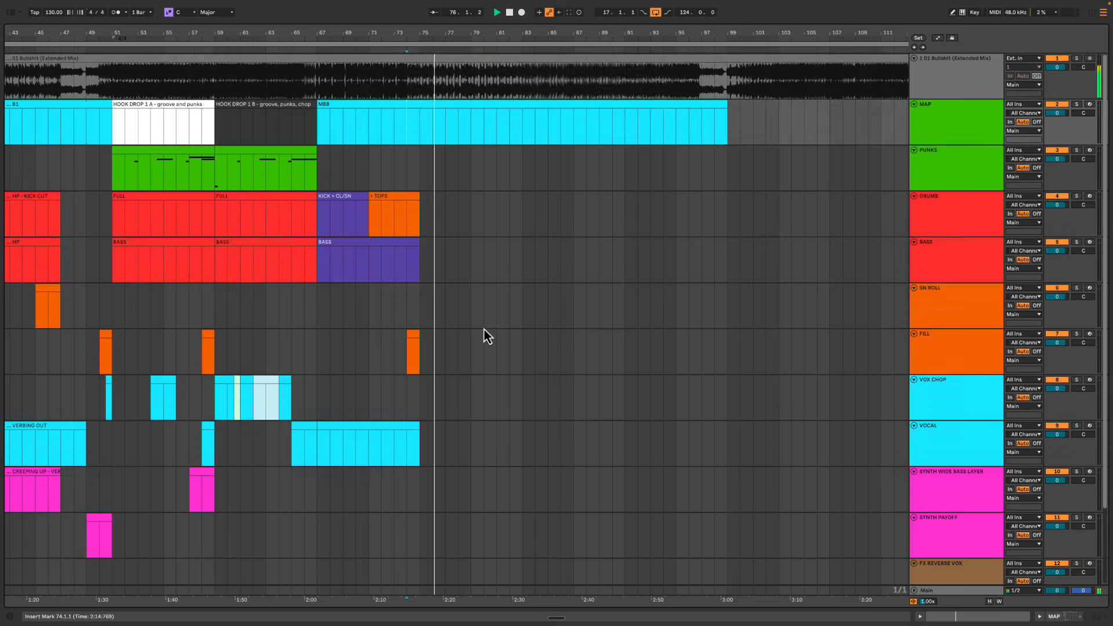
scroll(795, 439, down, 3)
click(954, 446)
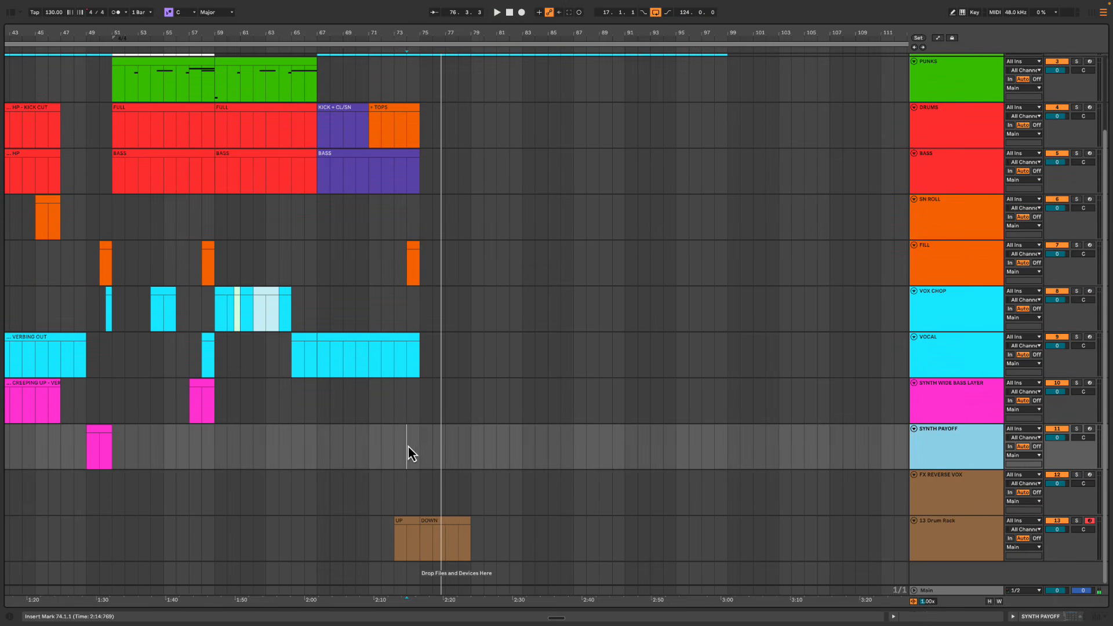
drag(419, 445, 680, 444)
key(super+shift+m)
key(super+alt+l)
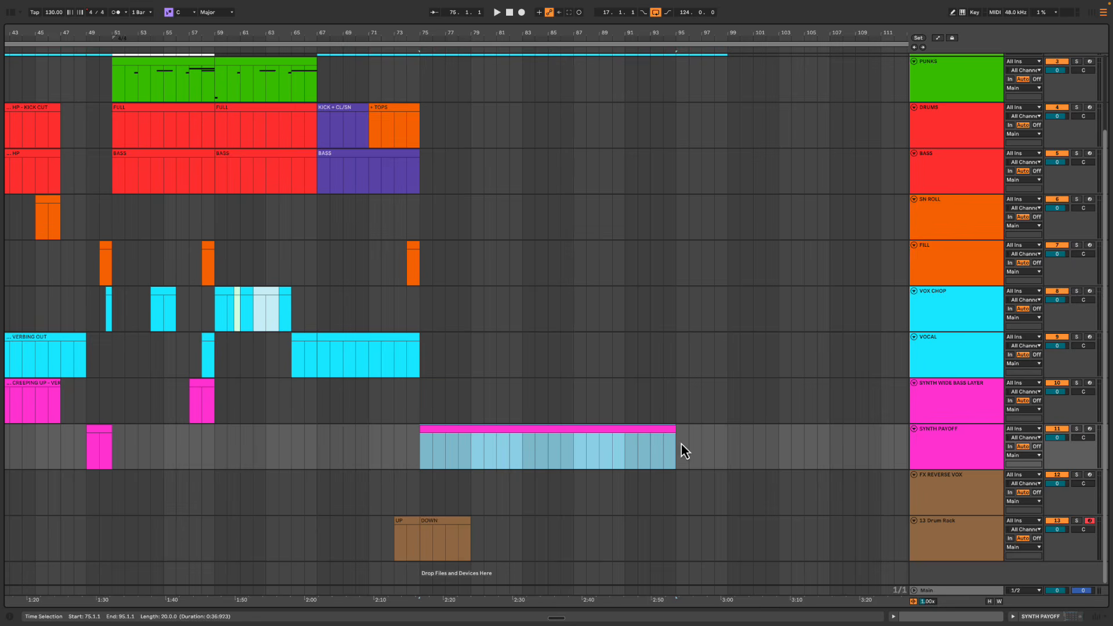
key(super+r)
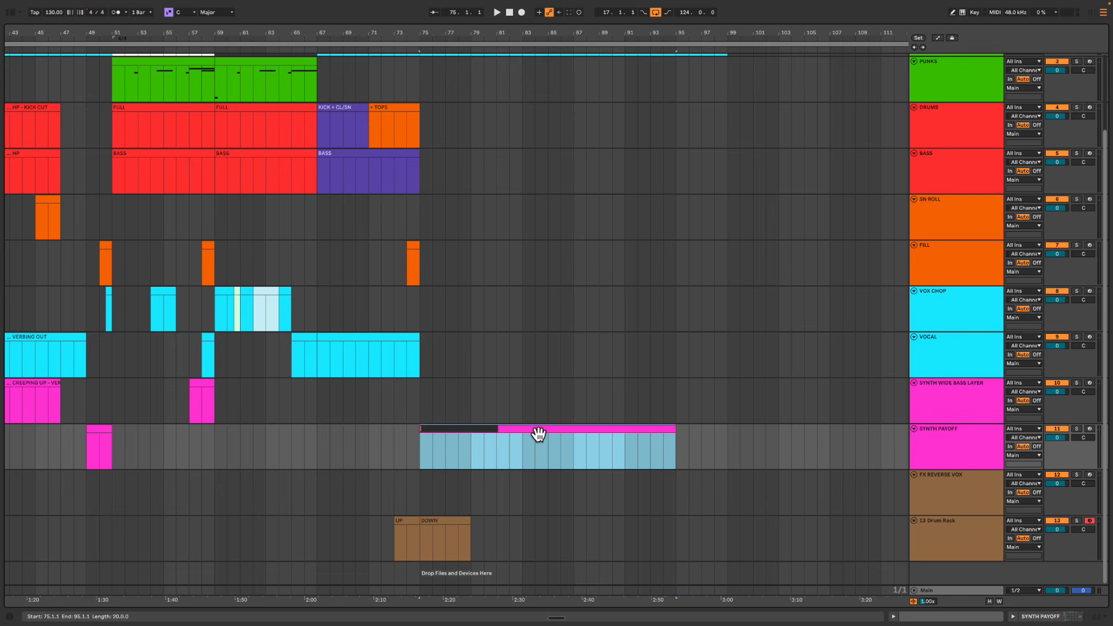
text(CREEP UP AGAIN)
key(Return)
Duplicate the VOCAL track's clip from bars 67–75 so that the copy spans bars 75 to 83
key(space)
scroll(515, 402, up, 2)
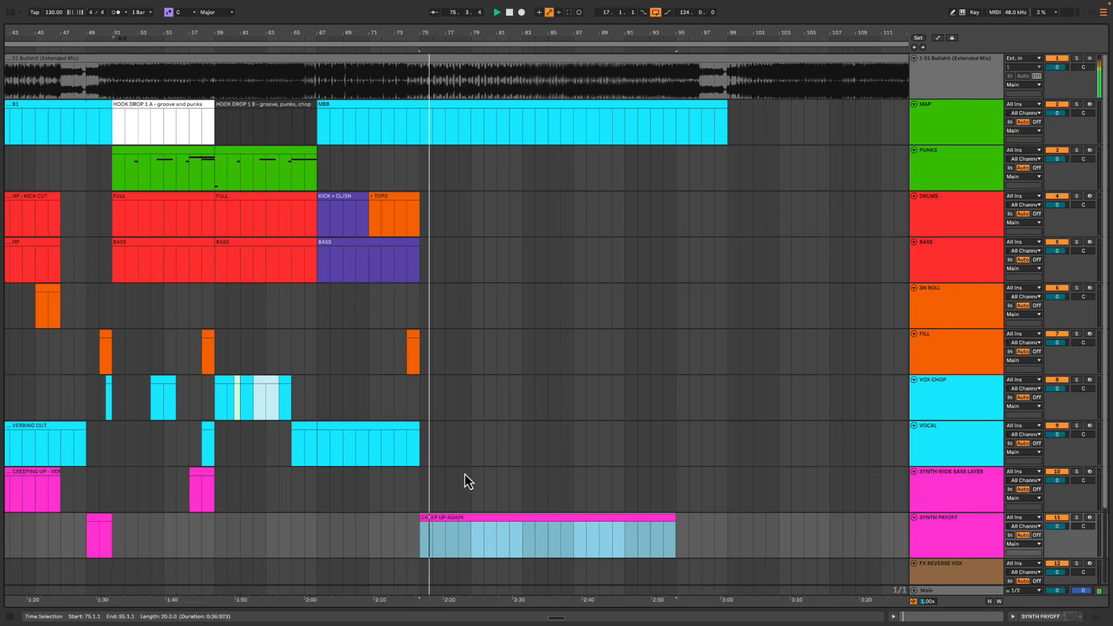
scroll(467, 476, down, 1)
scroll(507, 442, left, 1)
key(space)
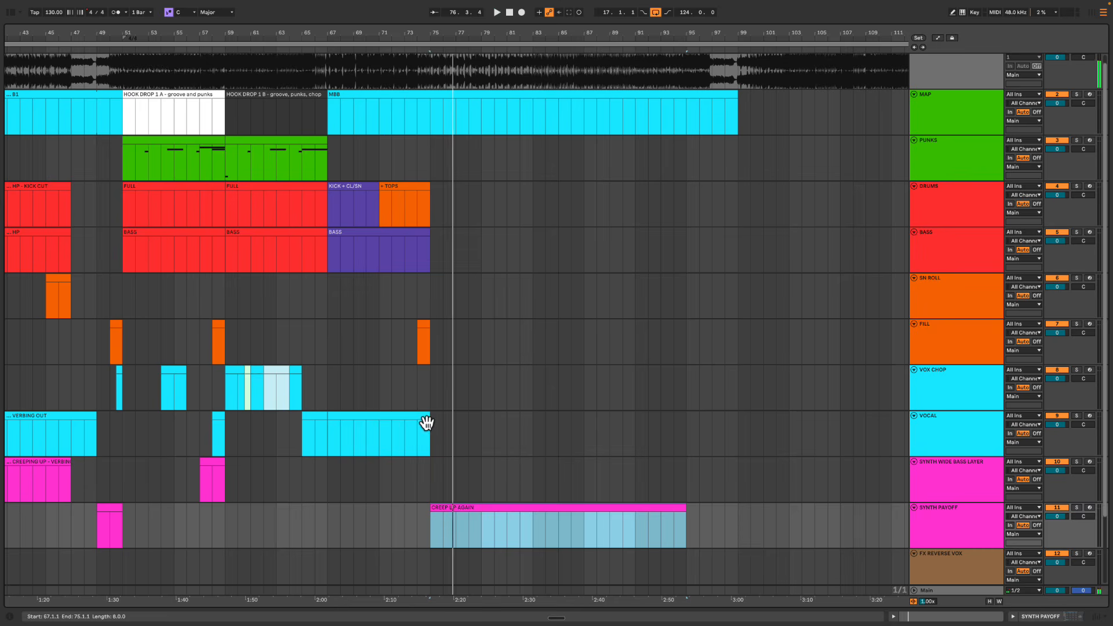
drag(426, 423, 532, 423)
Add red clips named HP to the DRUMS and BASS tracks, spanning bars 75 to 83
click(429, 255)
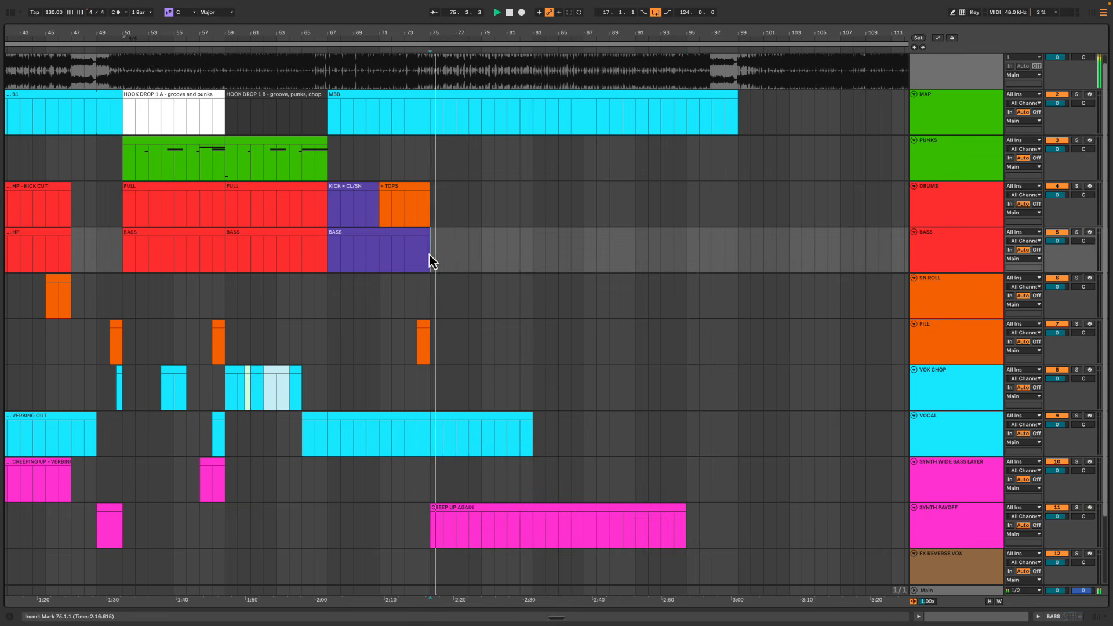
click(177, 217)
key(space)
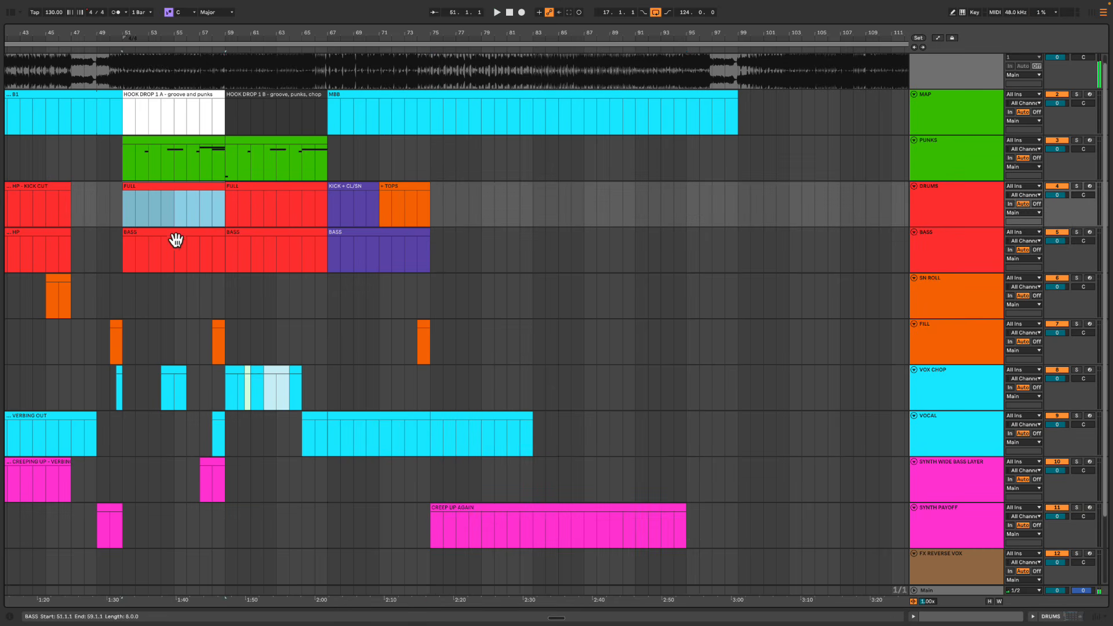
shift+click(176, 239)
drag(179, 191, 494, 239)
key(space)
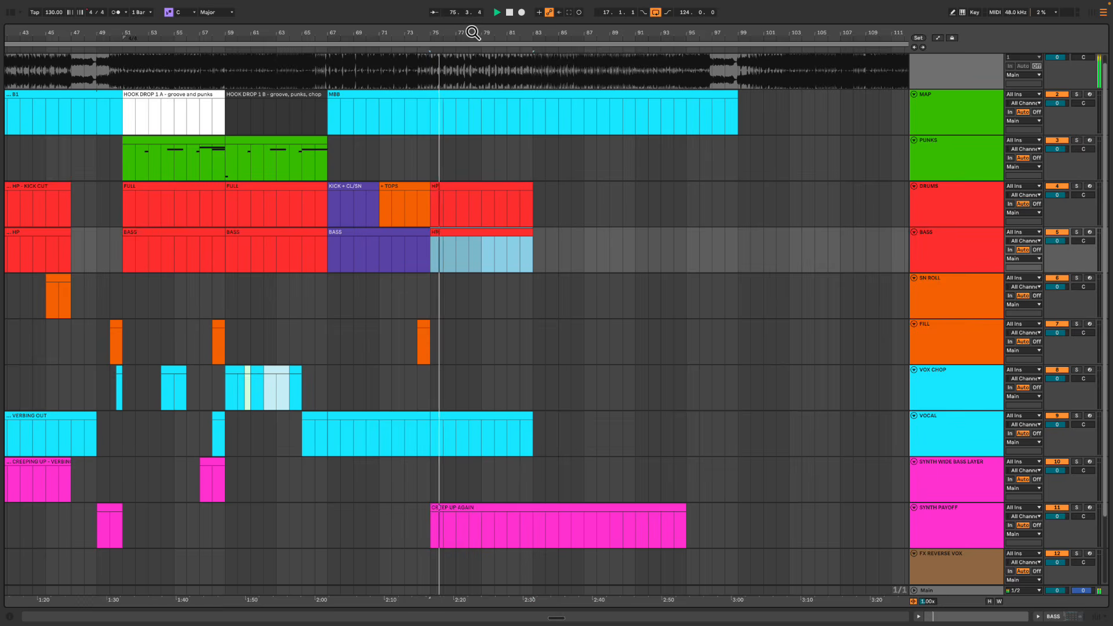
Rename the Drum Rack track holding the UP and DOWN clips as FX TRANSITION
drag(472, 33, 475, 36)
scroll(524, 204, down, 3)
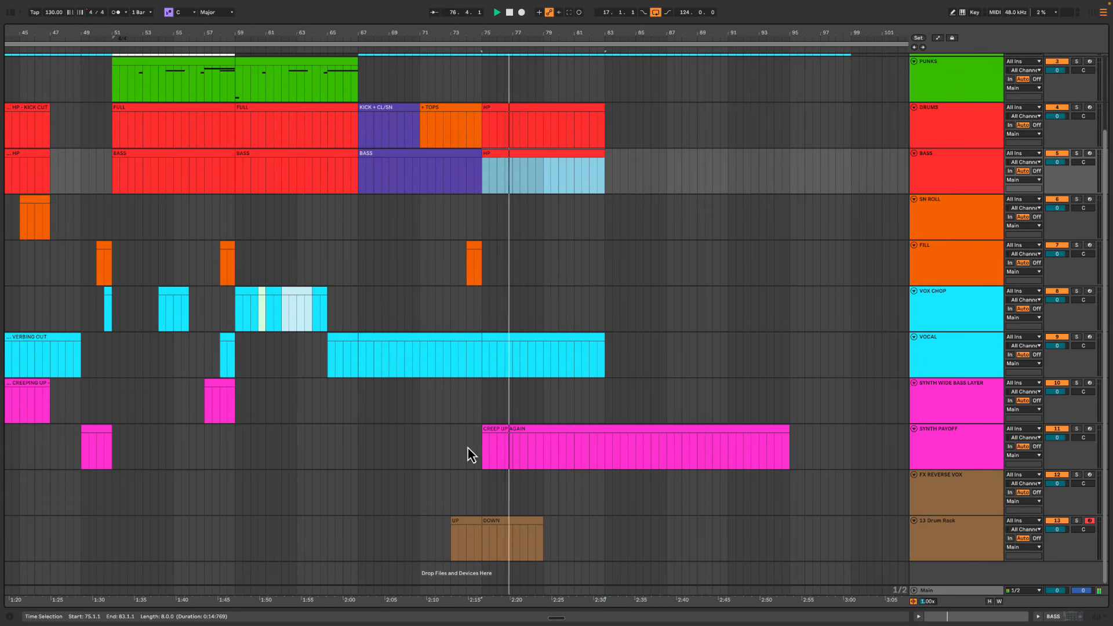
click(926, 530)
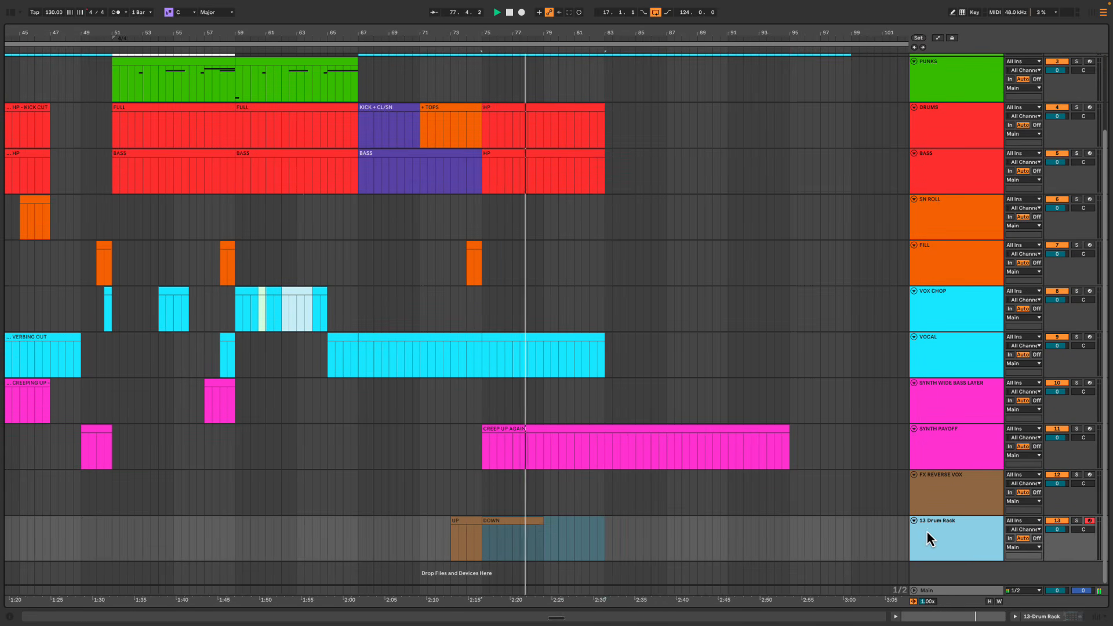
key(super+r)
text(FX)
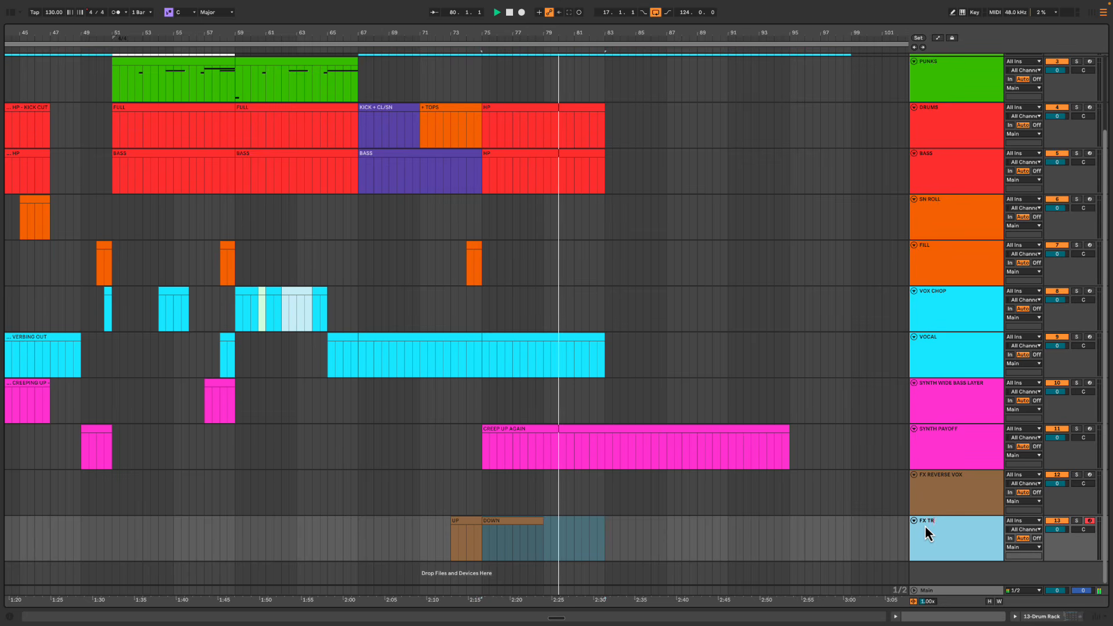
text( TRANSITION)
key(Return)
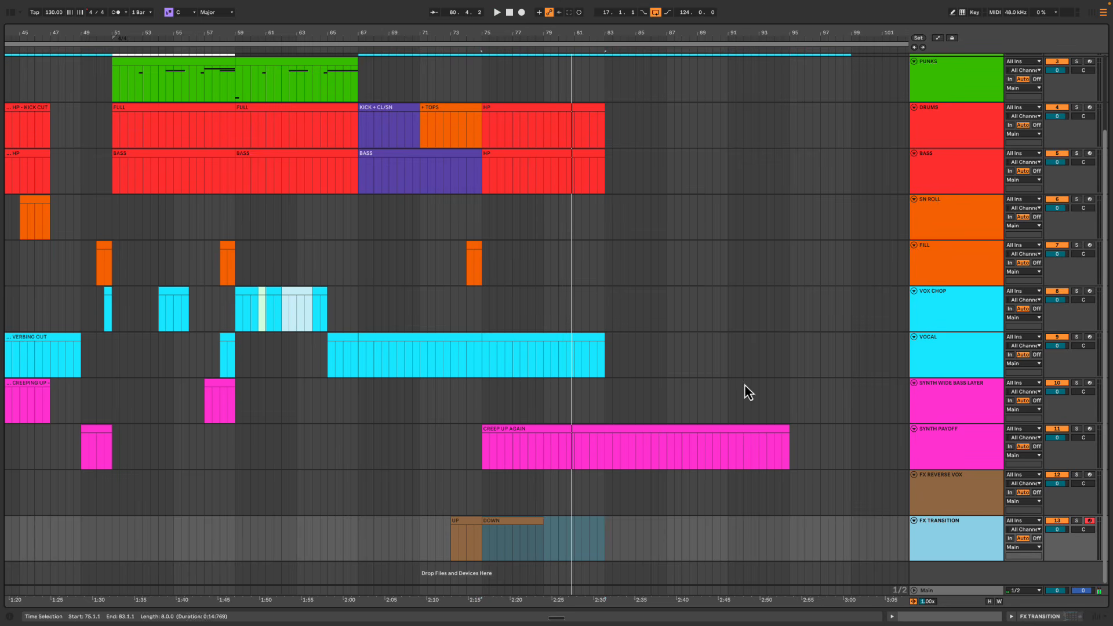
Rename the VOCAL track's clip at bar 75 as REVERB AND DELAY
click(538, 341)
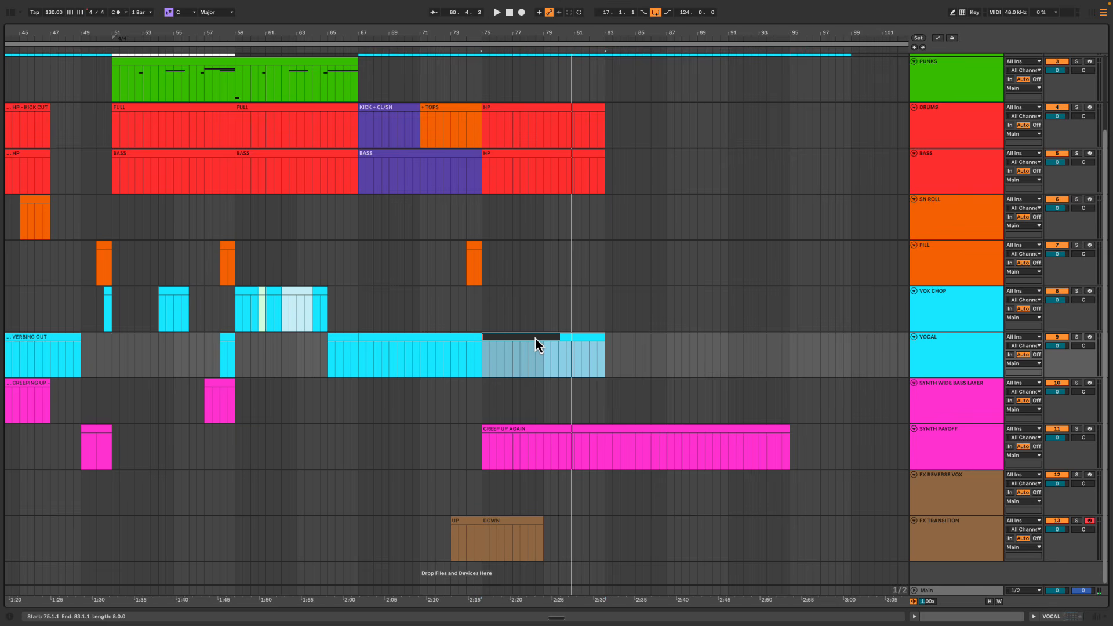
text(REVERB AND DELAY)
key(Return)
Insert a MIDI track below SYNTH PAYOFF and move the CREEP UP AGAIN clip onto it, keeping its start at bar 75
key(space)
click(545, 353)
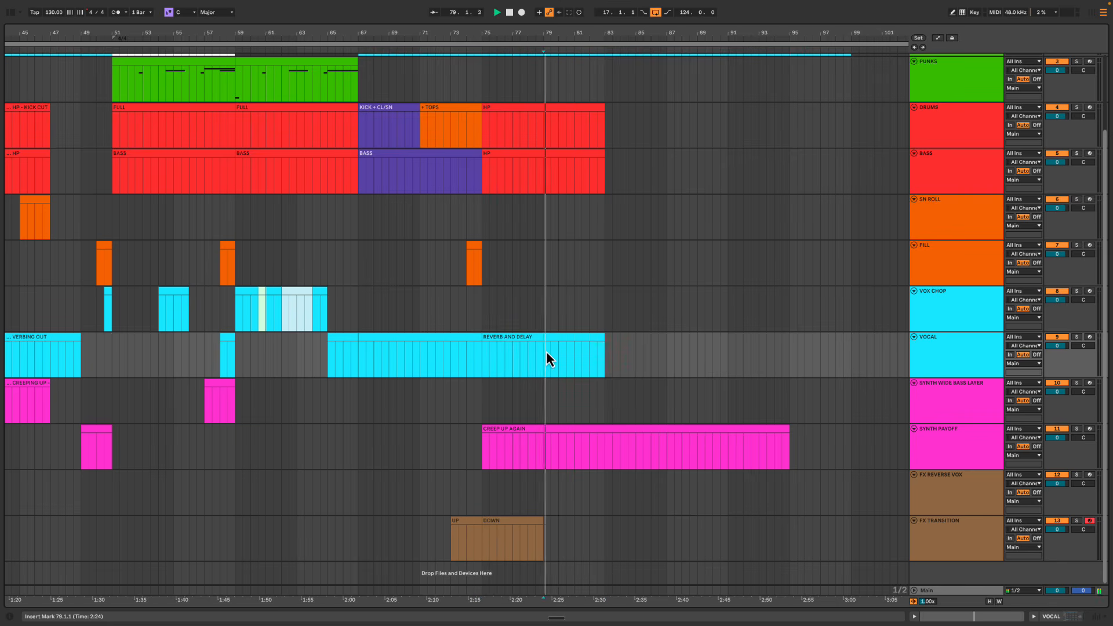
scroll(535, 343, right, 3)
scroll(512, 308, up, 3)
scroll(506, 321, down, 3)
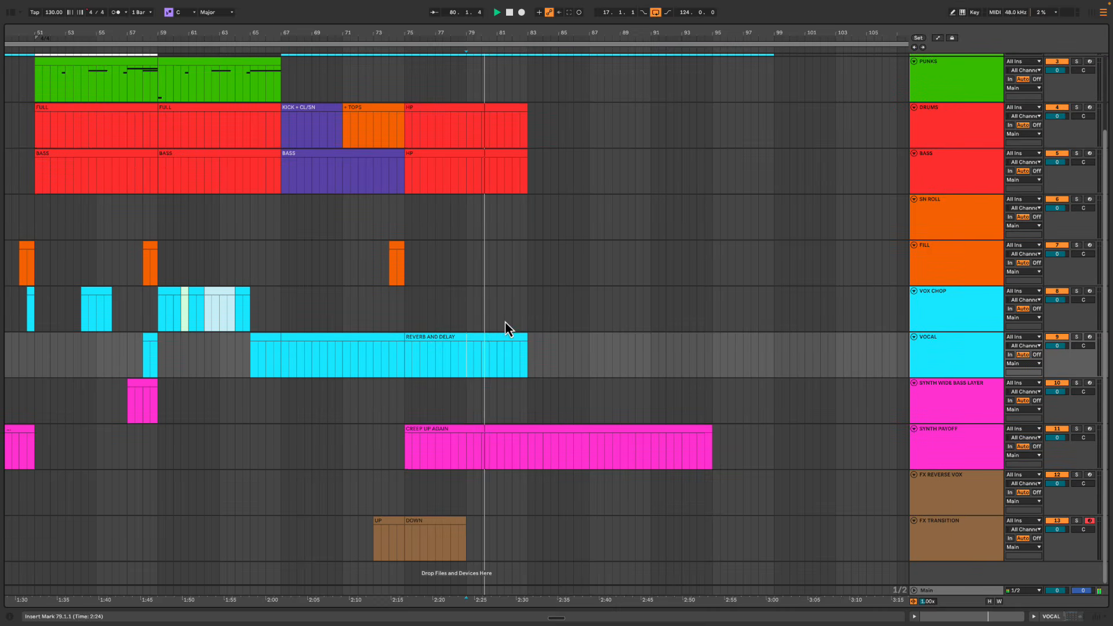
click(924, 443)
key(super+shift+t)
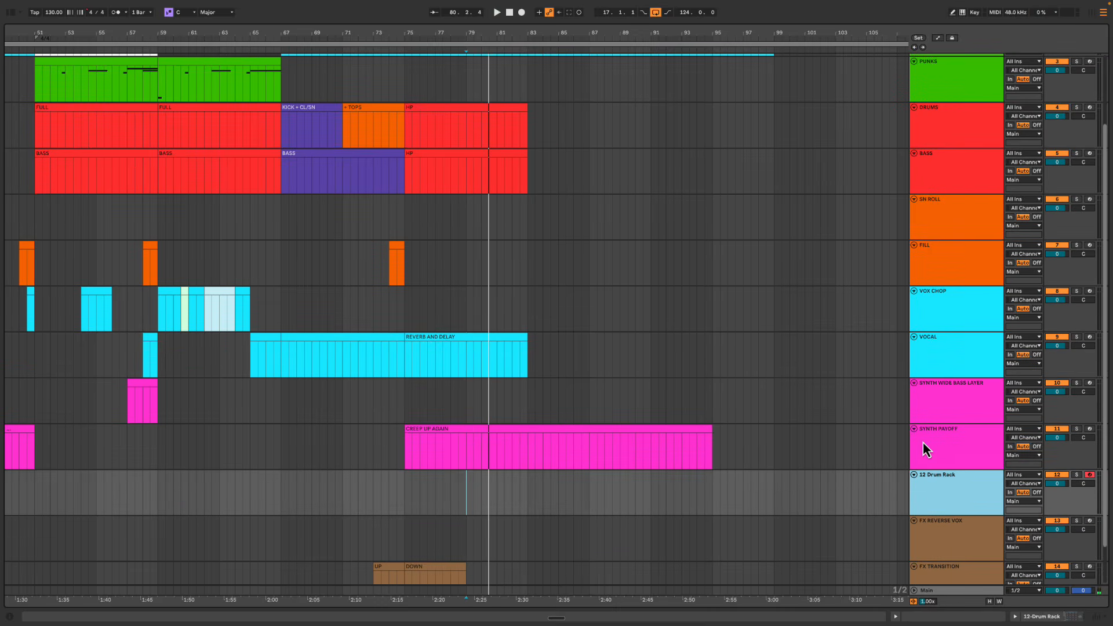
click(930, 432)
click(514, 436)
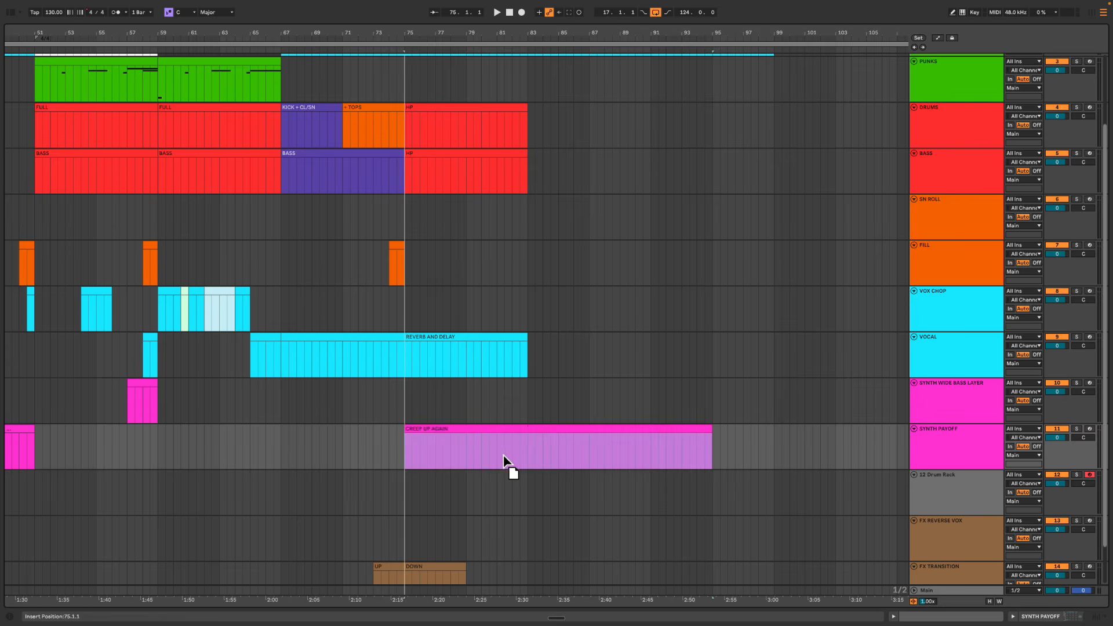
click(504, 466)
drag(518, 434, 508, 493)
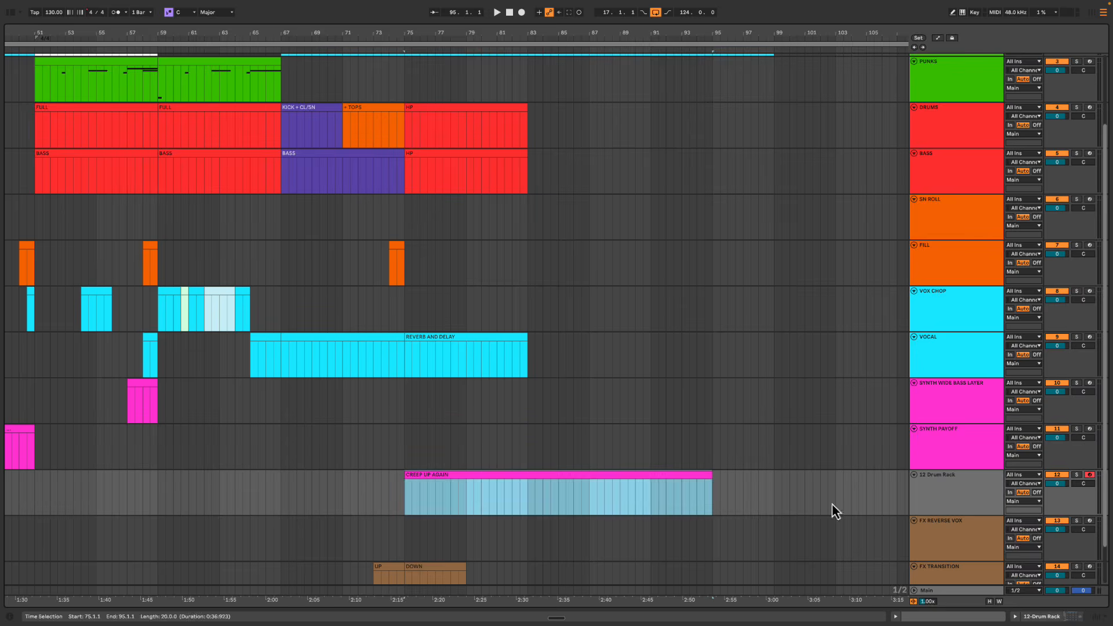
Rename the new Drum Rack track as ORGAN?, color it magenta and apply the track color to its clips
click(958, 497)
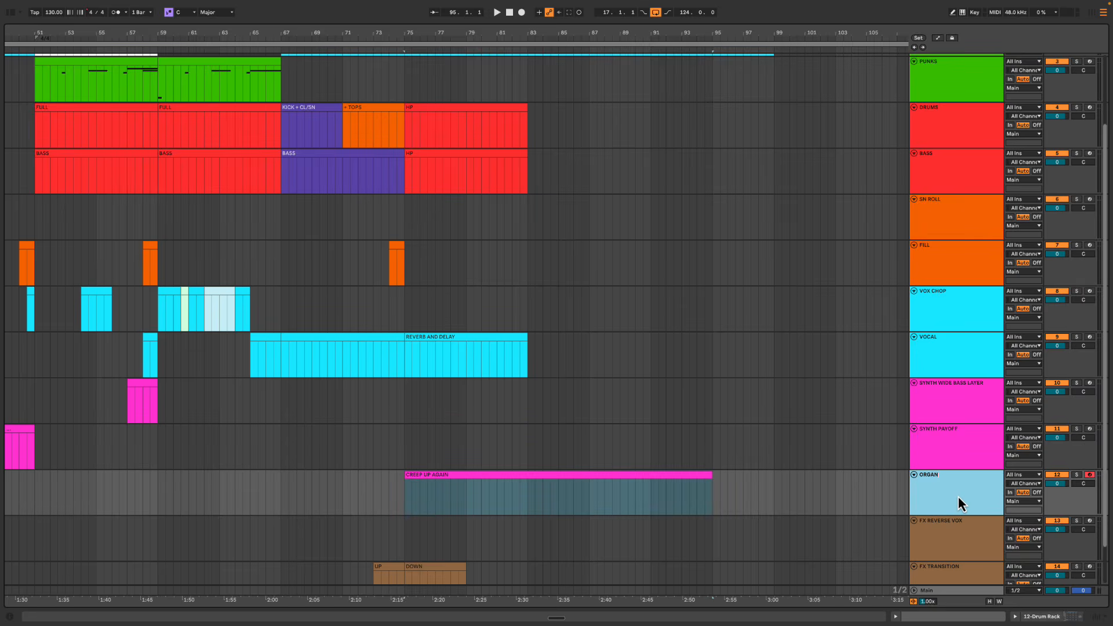
right_click(961, 495)
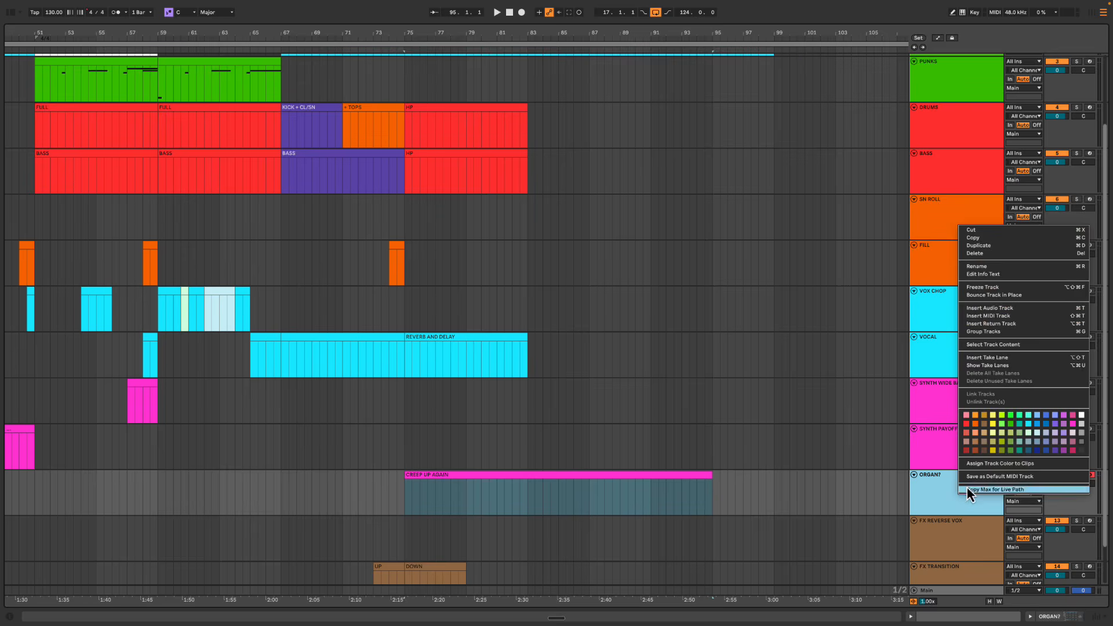
click(1074, 424)
right_click(949, 482)
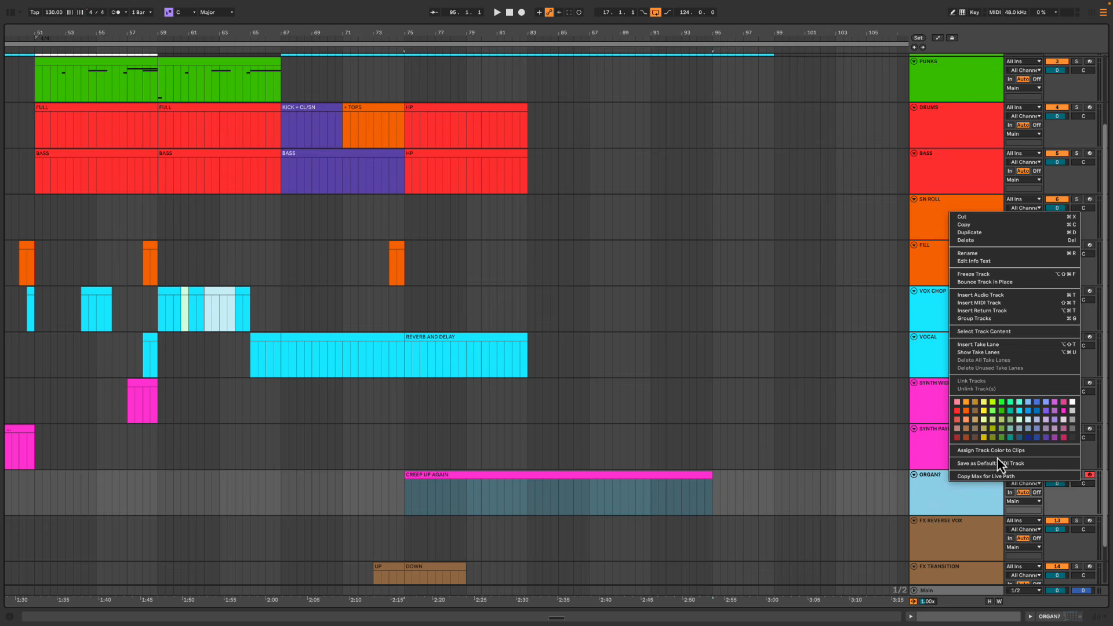
click(985, 477)
Listen to the reference track from bar 78 and replay it from bar 83 to examine the arrangement change
click(436, 493)
click(450, 496)
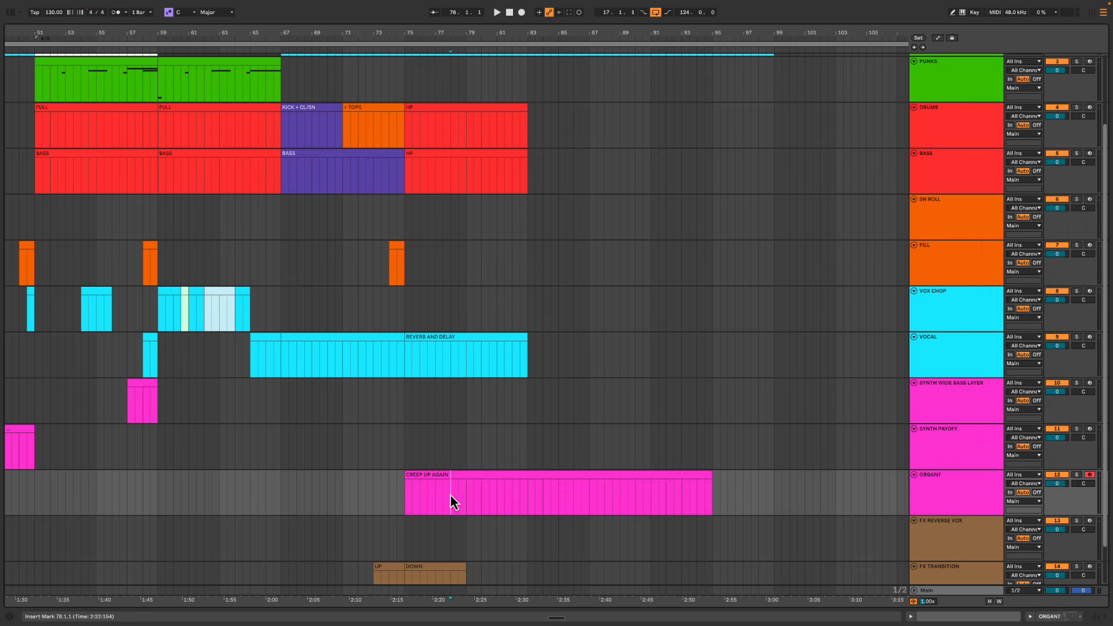
key(space)
scroll(539, 417, up, 3)
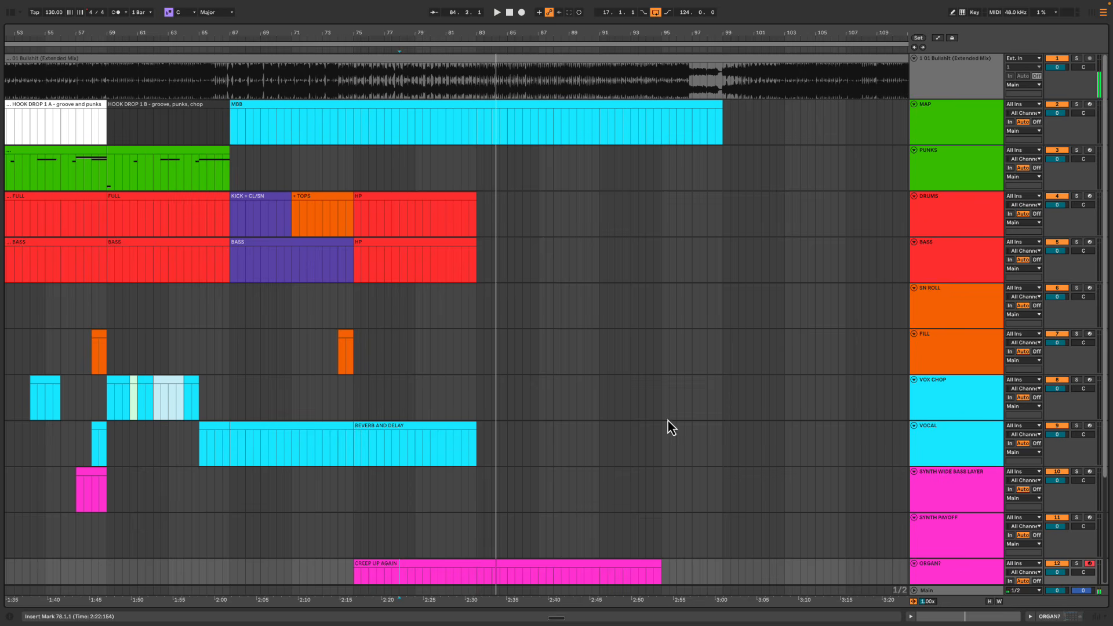
key(space)
click(476, 400)
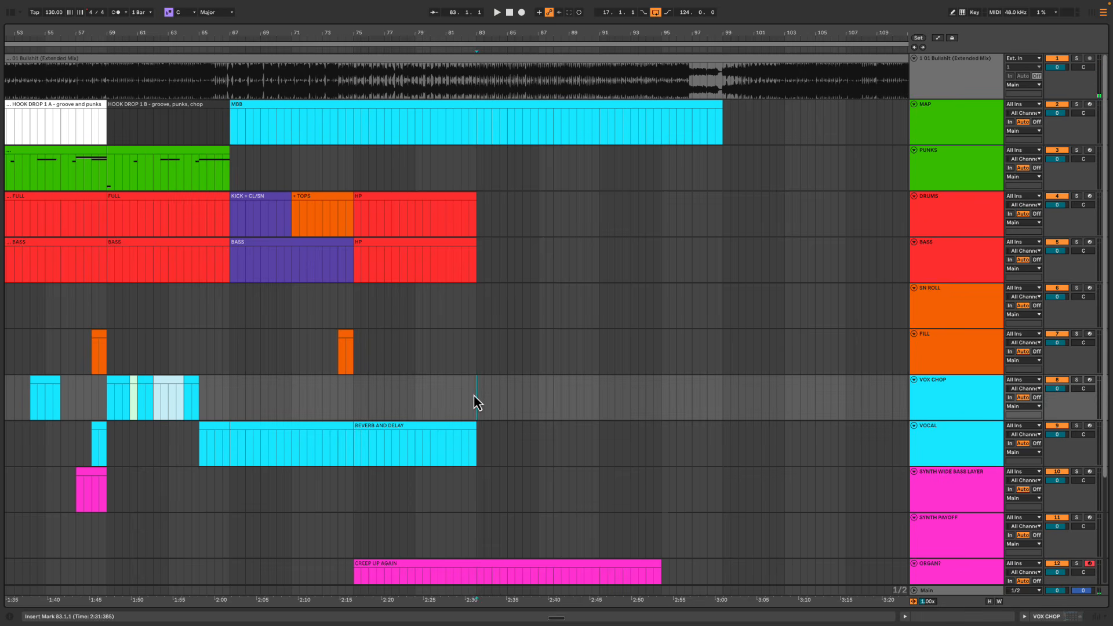
key(space)
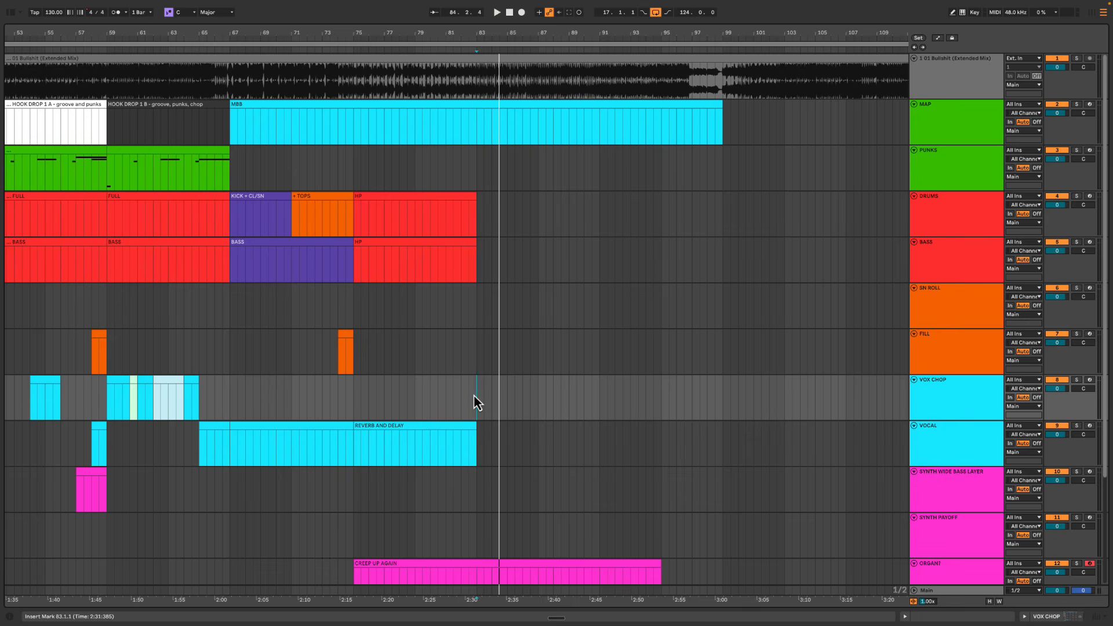
Switch to the HD2 Formula Cheat Sheet and review the tension-building techniques in the Break 1 boxes, highlighting rep and grow
key(ctrl+Left)
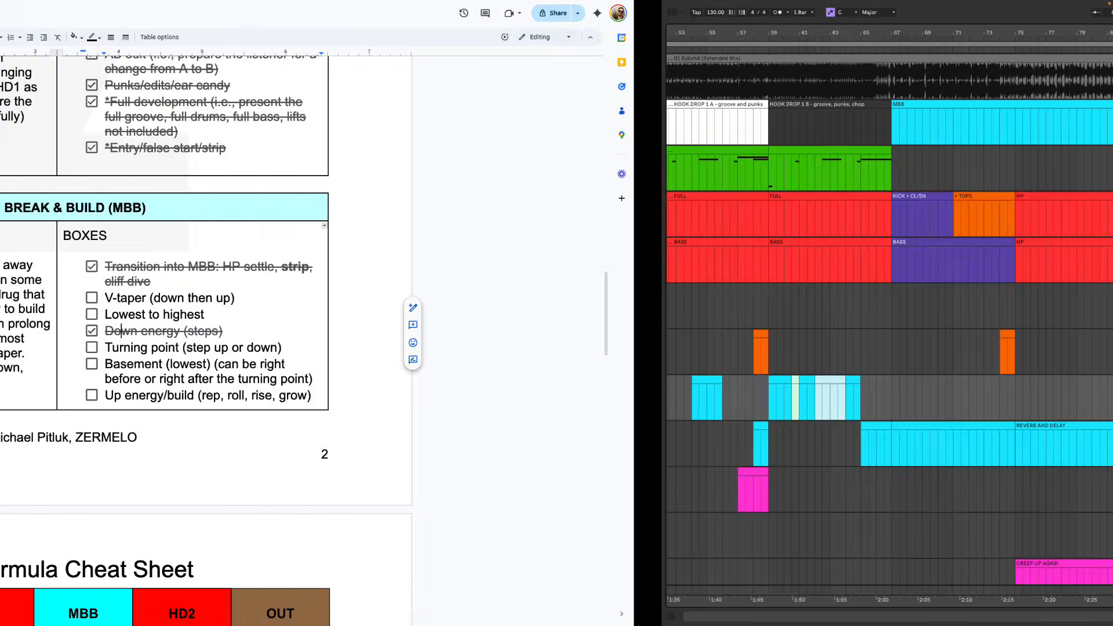
scroll(479, 279, up, 4)
scroll(478, 279, up, 6)
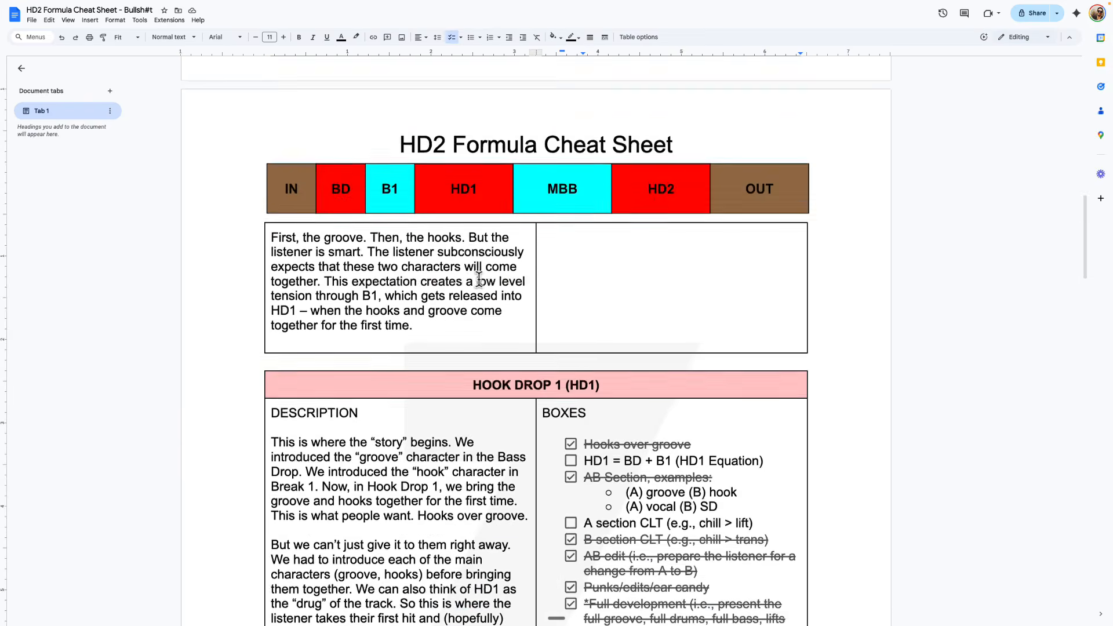
scroll(479, 280, down, 4)
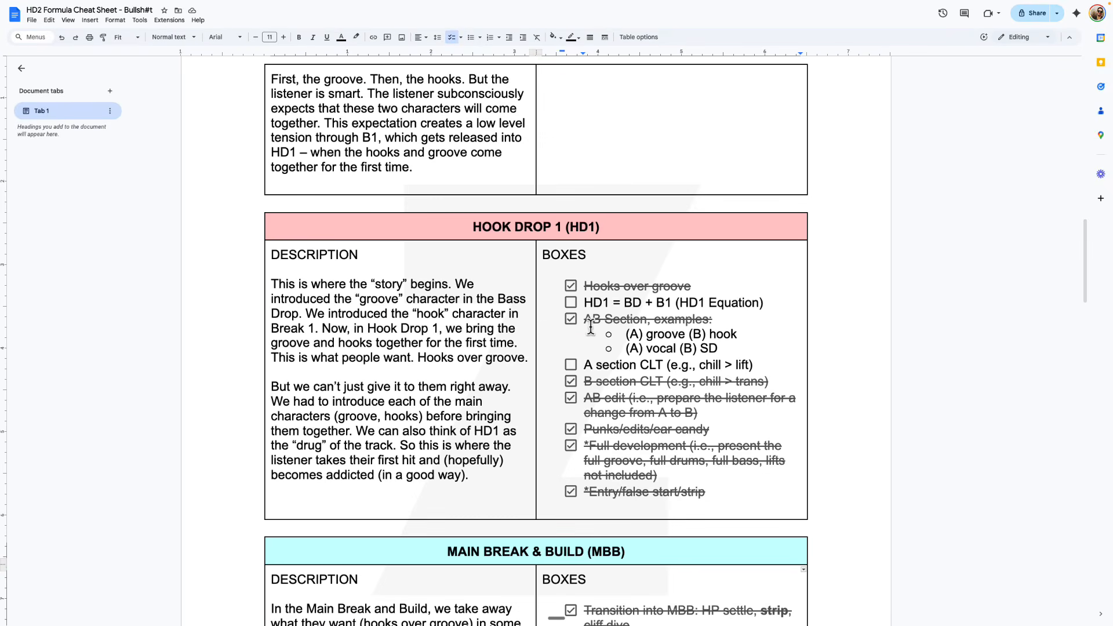
scroll(591, 328, up, 5)
scroll(587, 334, up, 6)
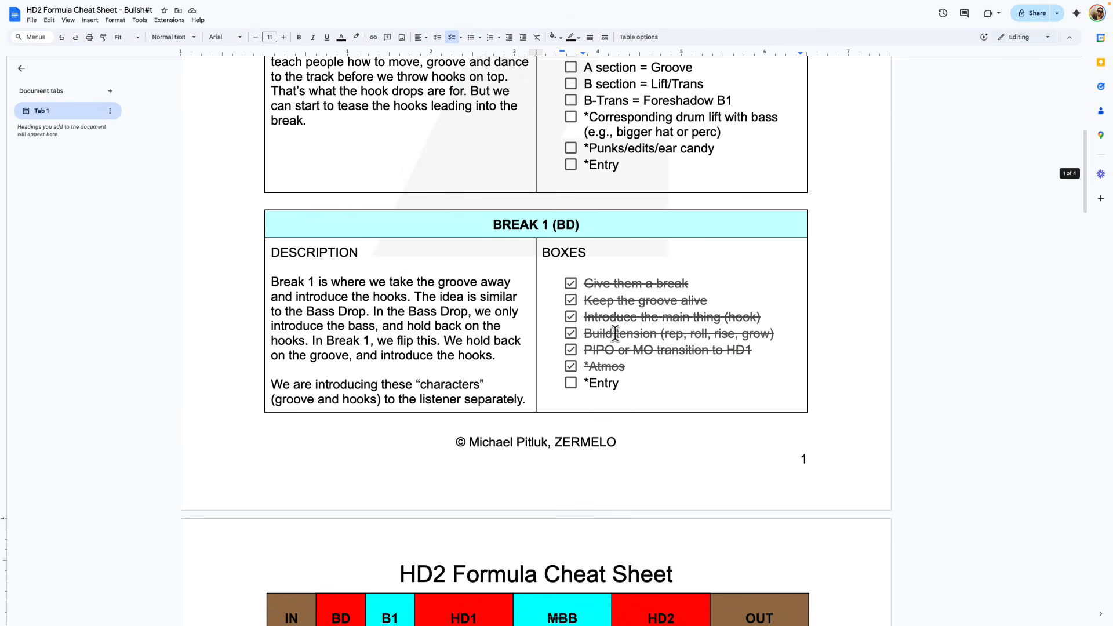
drag(660, 332, 753, 331)
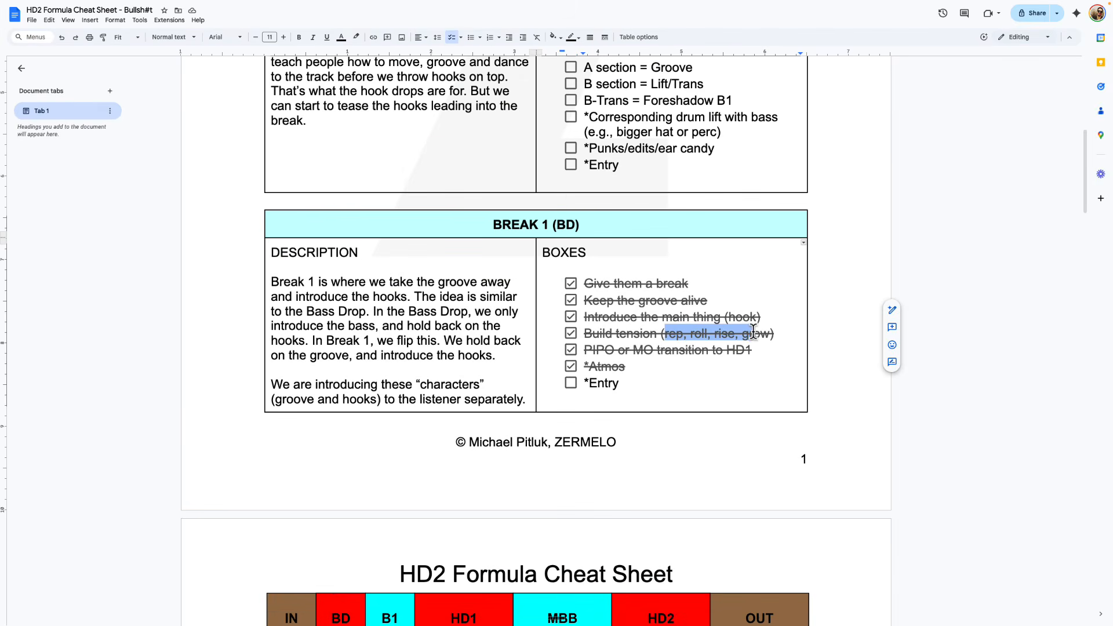
double_click(672, 332)
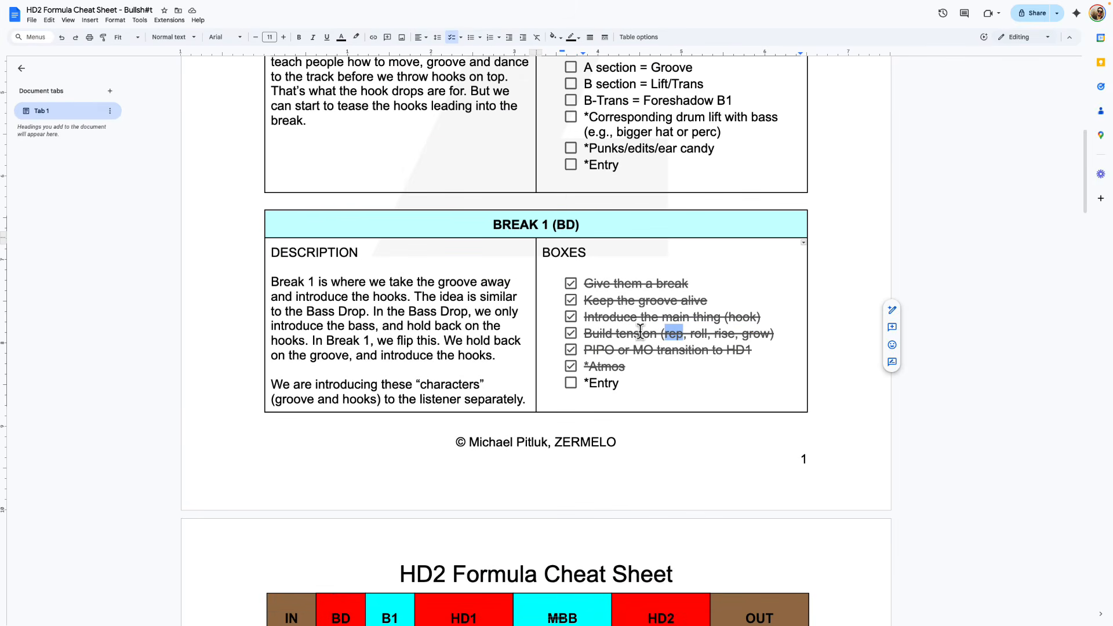
double_click(758, 333)
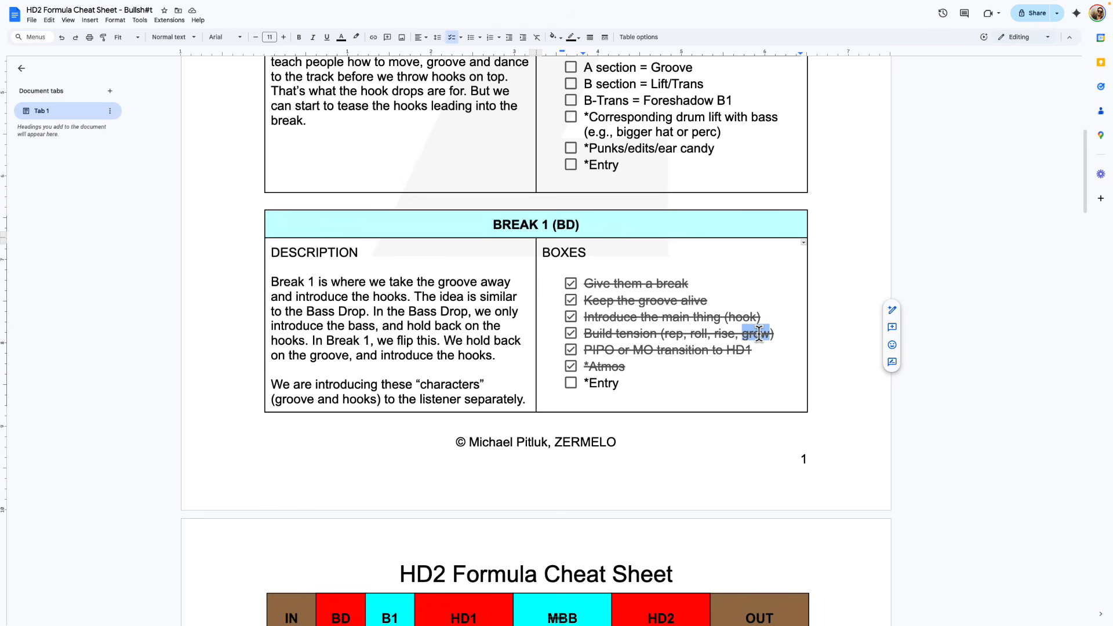
Review the Main Break & Build boxes in the cheat sheet, highlighting the rep, roll, rise, grow techniques
double_click(676, 335)
scroll(638, 368, down, 3)
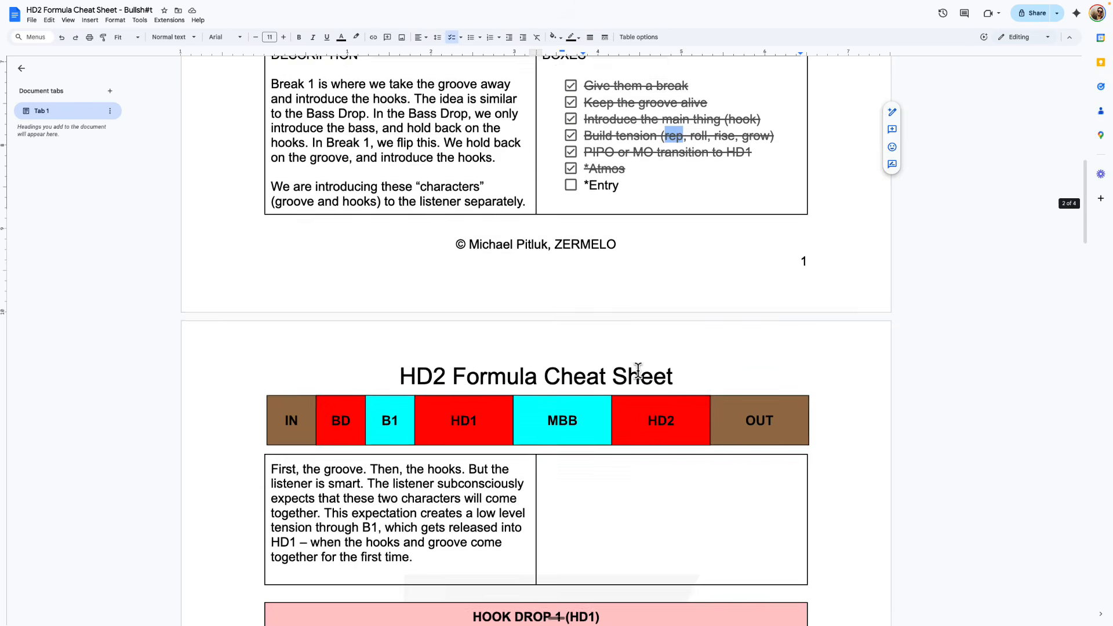
key(ctrl+Right)
key(ctrl+Left)
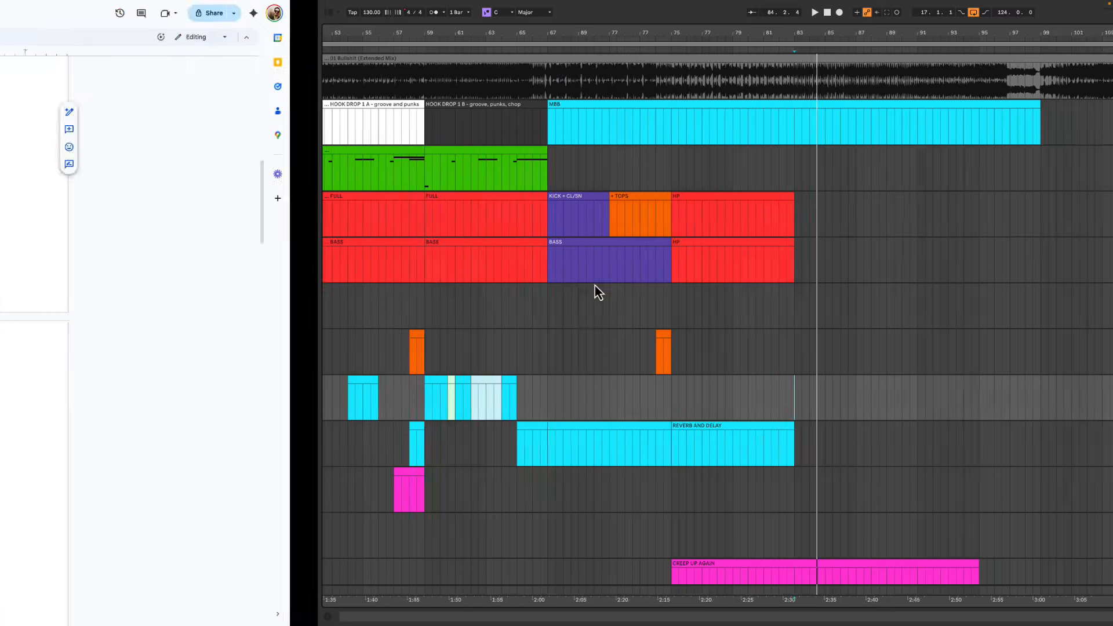
scroll(640, 300, up, 2)
scroll(590, 331, down, 14)
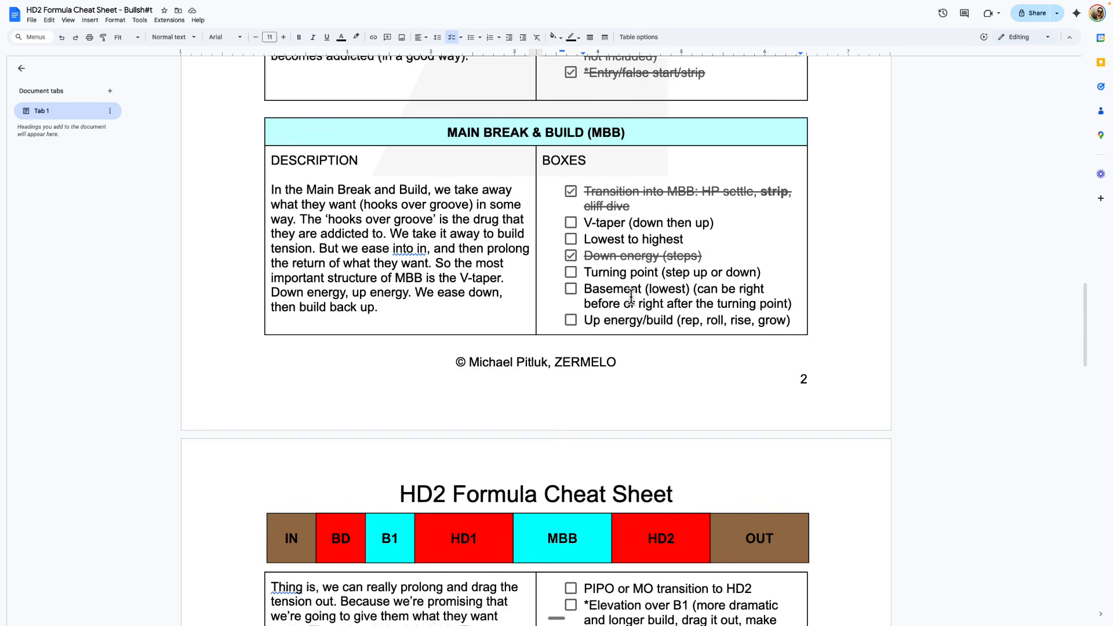
scroll(632, 298, down, 1)
drag(681, 314, 788, 314)
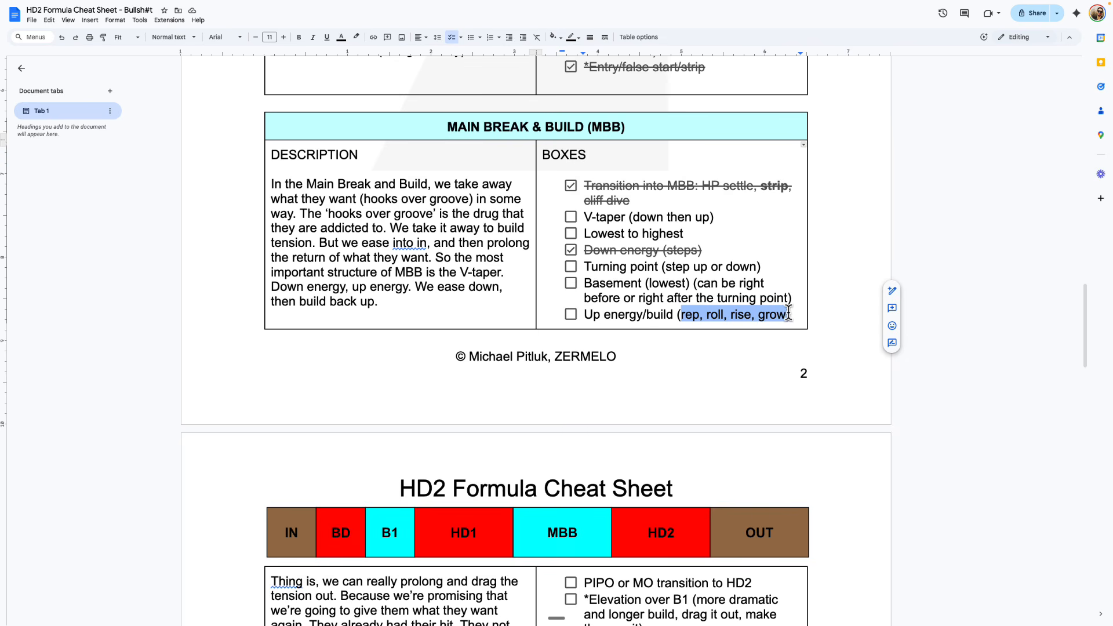
click(787, 314)
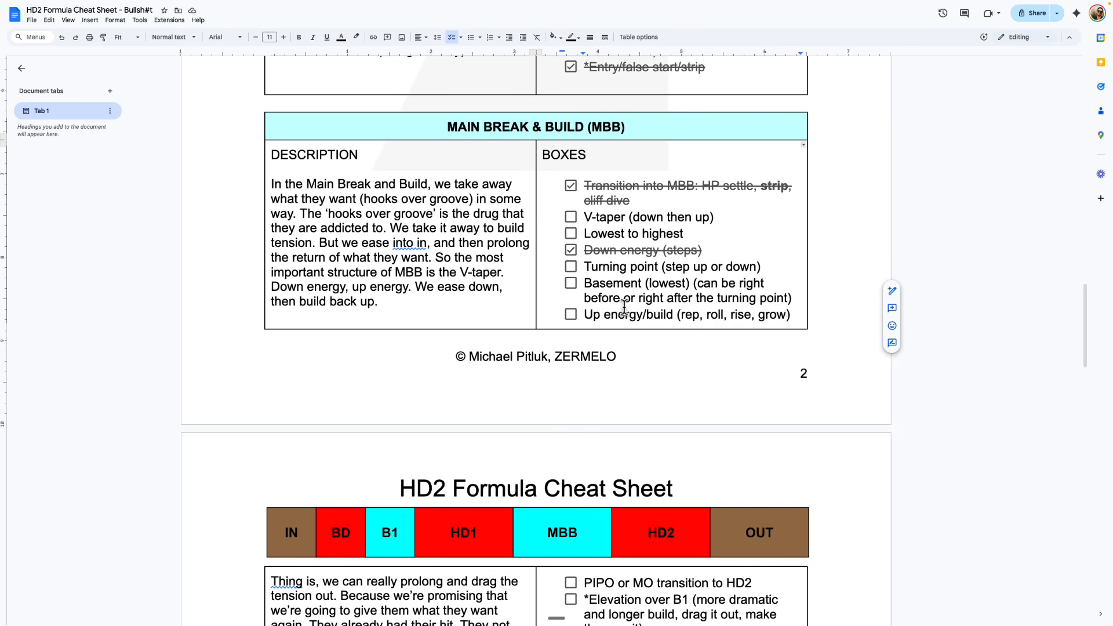
Switch back to Ableton Live and compare the Hook Drop 1 span, bars 51 to 67, with the MBB span, bars 67 to 99
key(ctrl+Right)
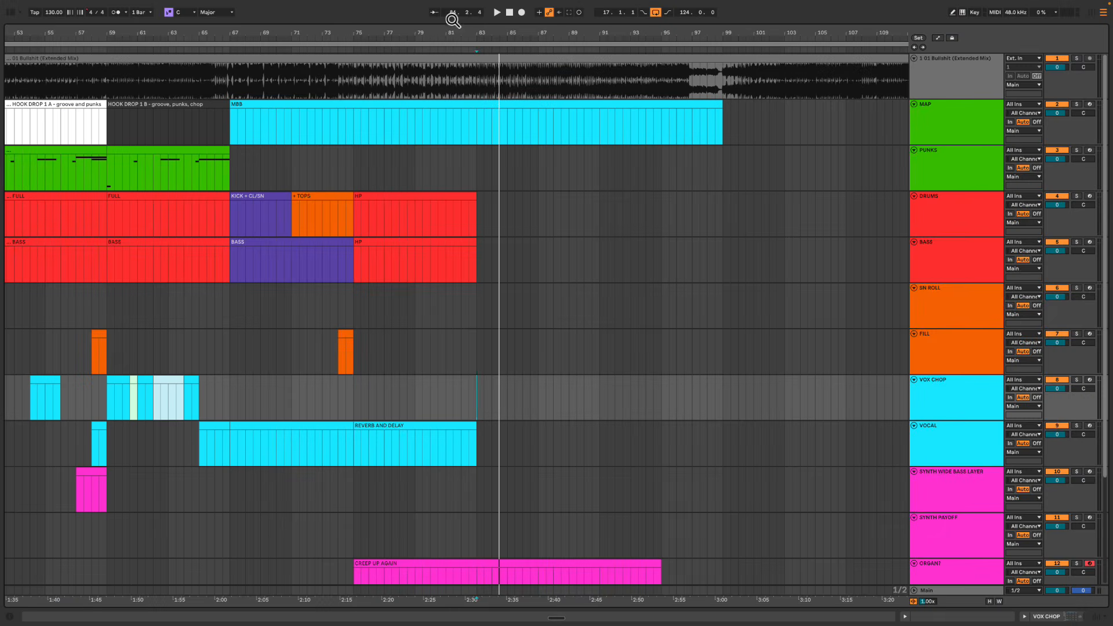
drag(438, 35, 440, 35)
drag(259, 138, 413, 136)
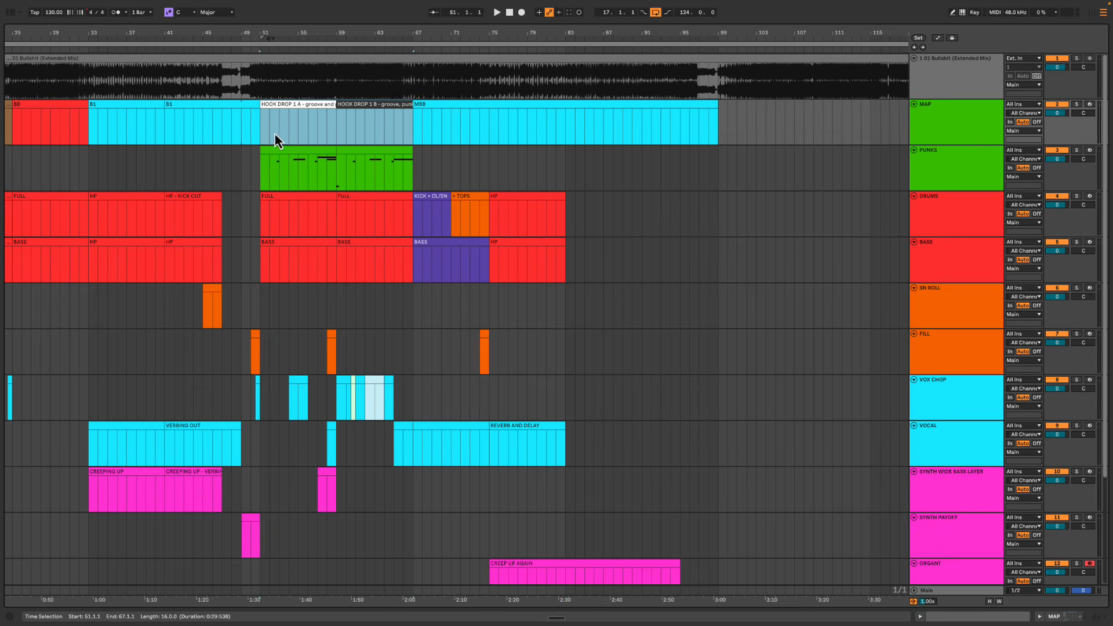
drag(267, 134, 729, 130)
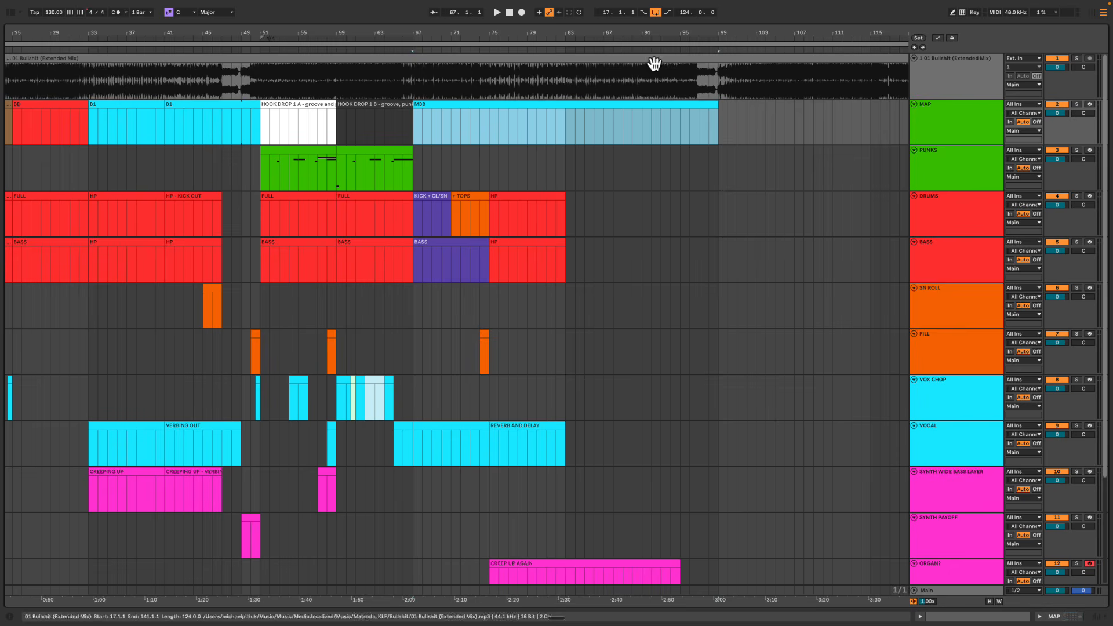
drag(654, 36, 504, 34)
drag(432, 85, 638, 86)
click(438, 86)
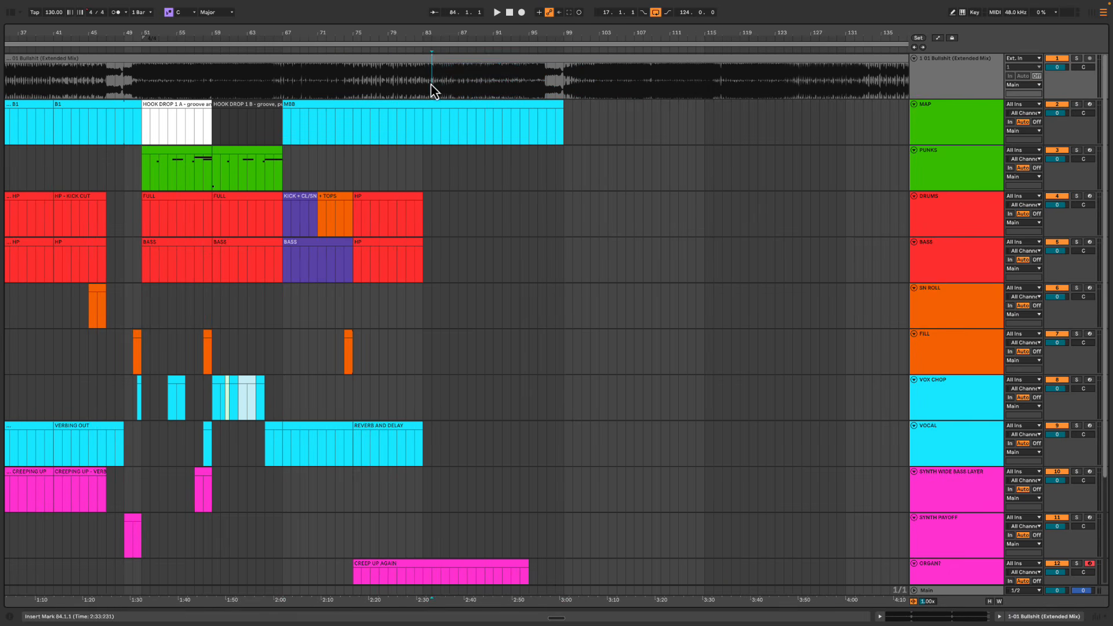
Examine Hook Drop 1, the whole MBB and its second half from bar 83 across the MAP to BASS tracks
drag(399, 36, 399, 31)
click(175, 142)
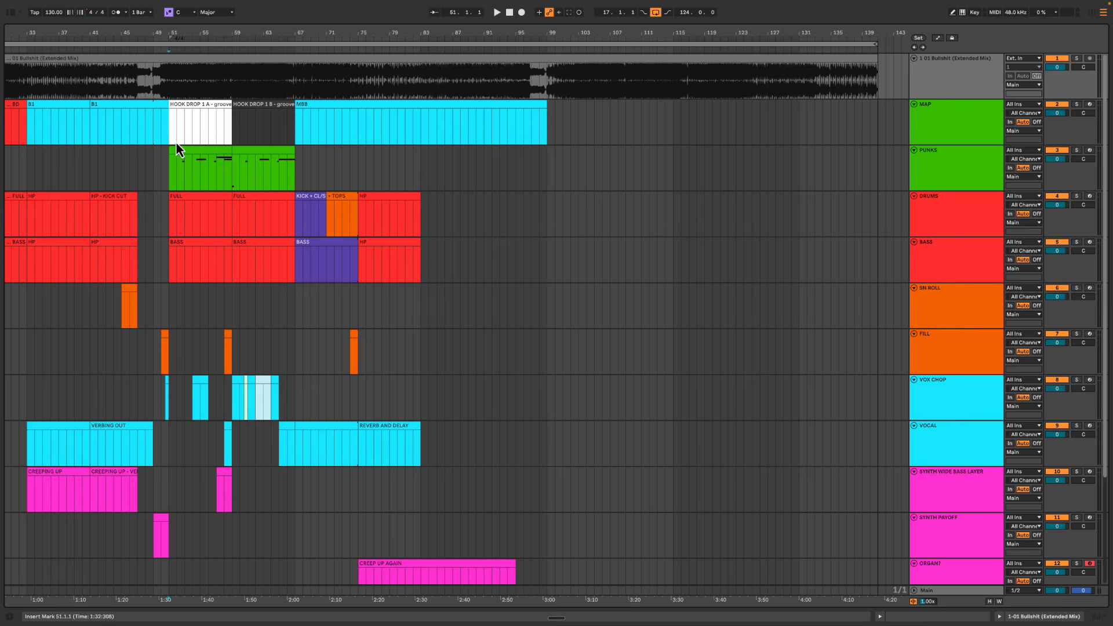
drag(176, 142, 292, 274)
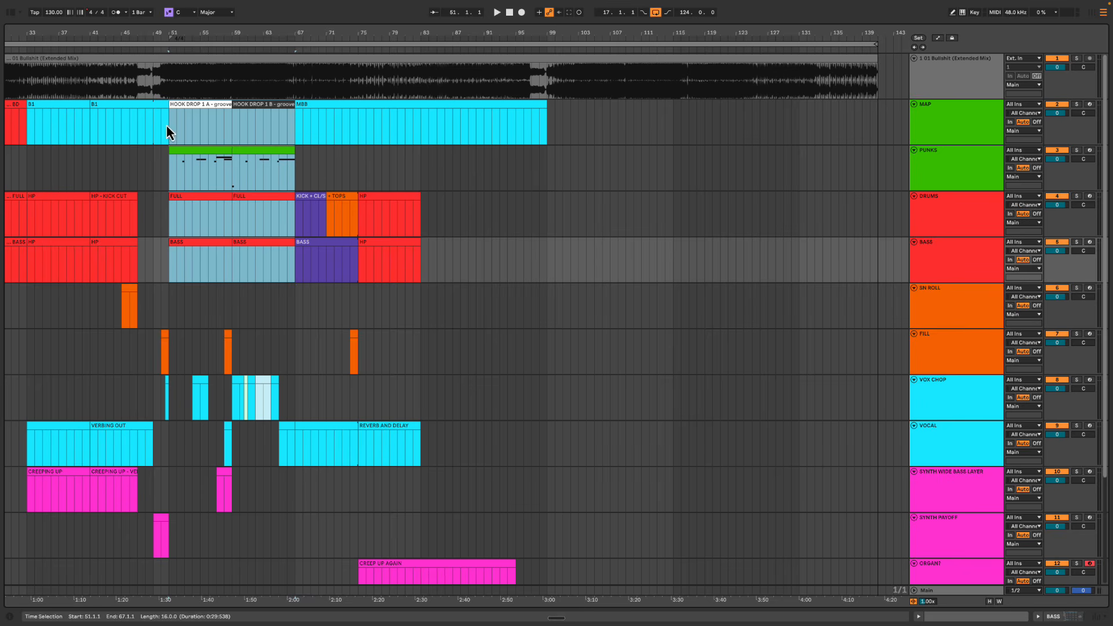
drag(168, 126, 296, 266)
drag(297, 130, 547, 259)
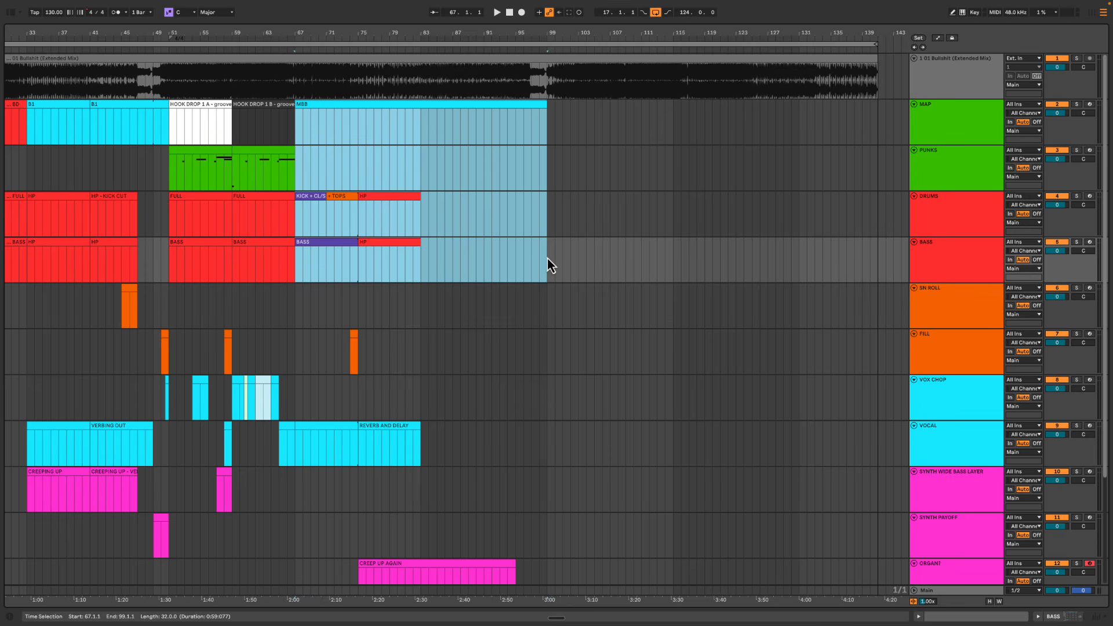
click(420, 134)
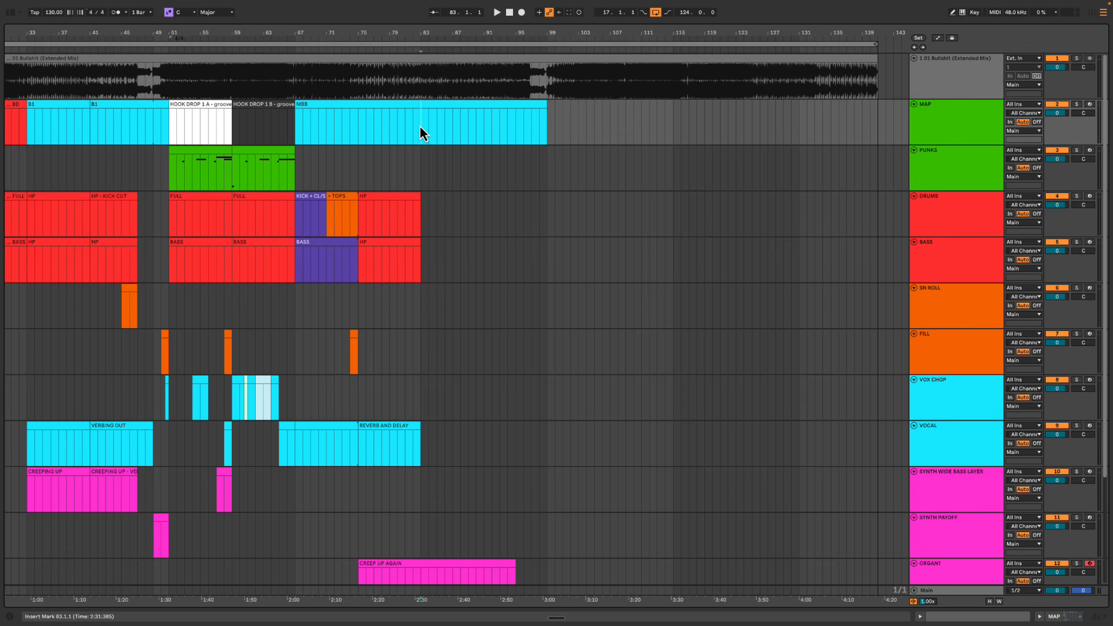
drag(420, 127, 547, 263)
click(547, 264)
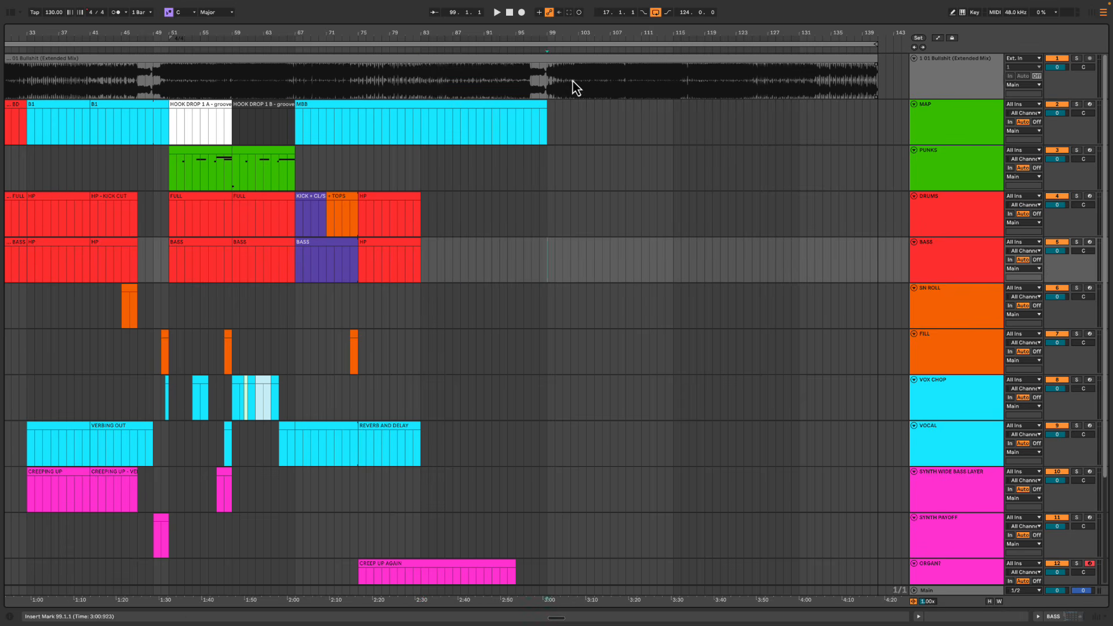
Compare the reference waveform of the MBB build, bars 83 to 99, with the end of Break 1 around bars 43 to 50
drag(429, 86, 471, 85)
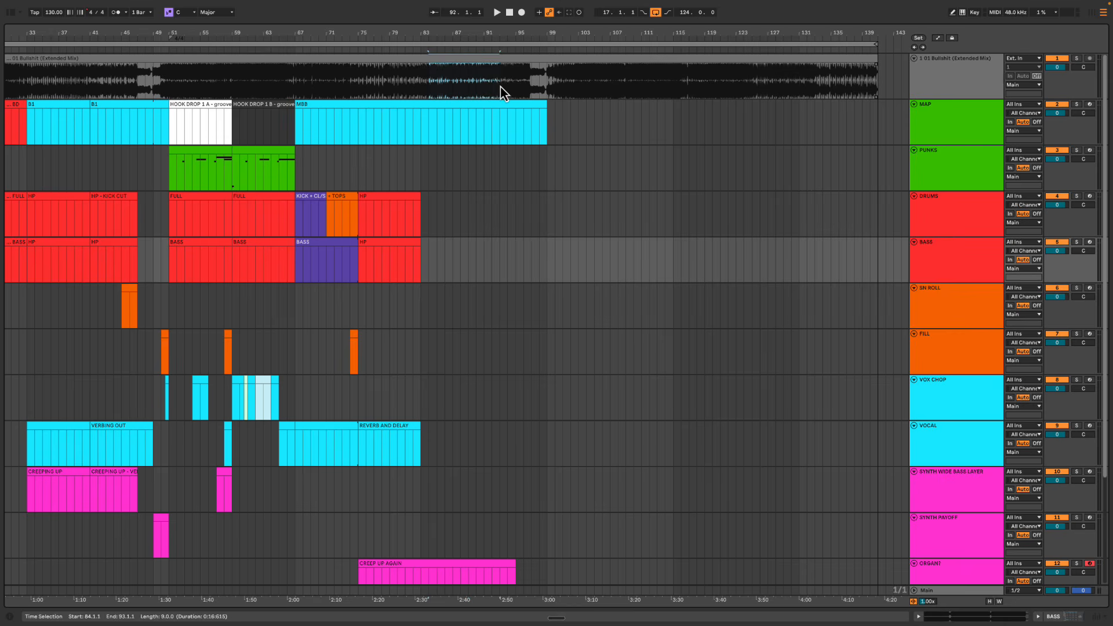
drag(578, 88, 670, 265)
scroll(490, 108, left, 4)
drag(542, 87, 668, 259)
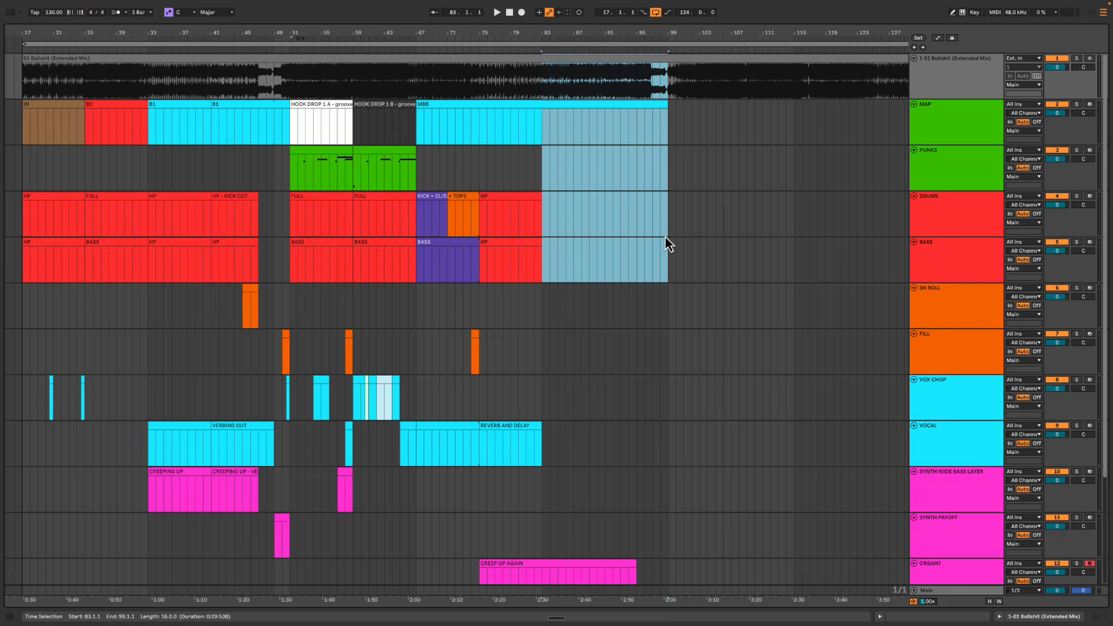
scroll(666, 237, left, 4)
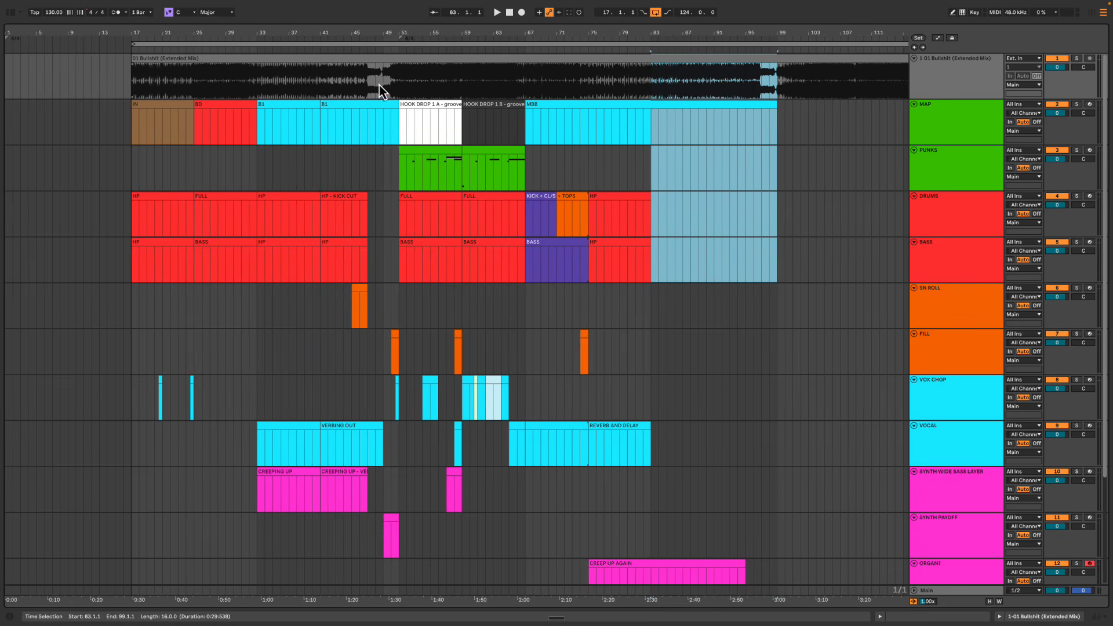
drag(339, 89, 463, 246)
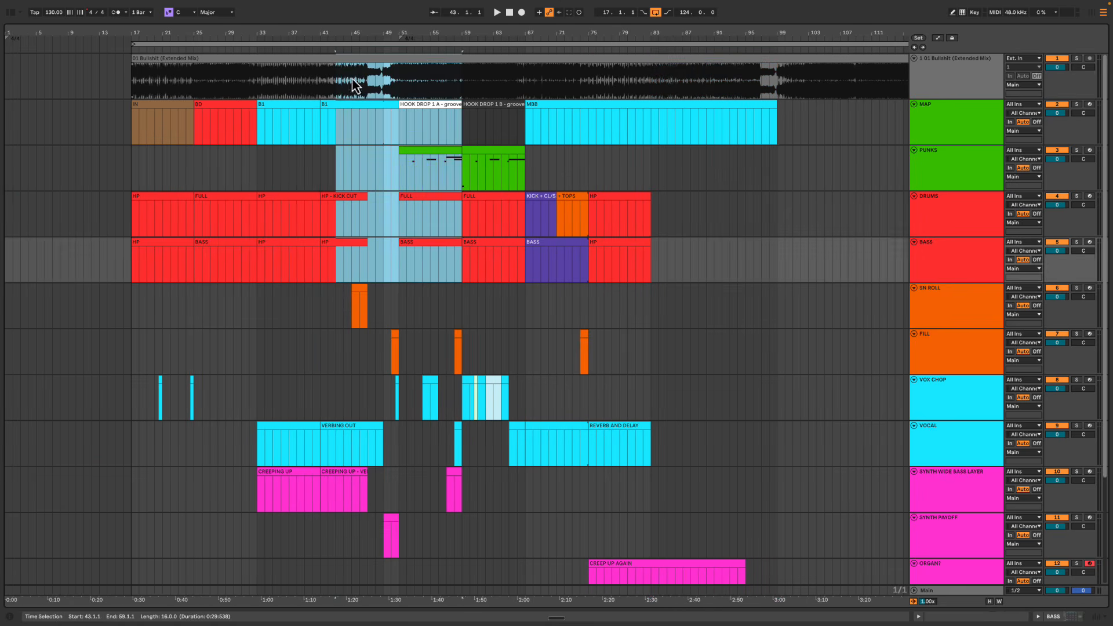
click(351, 82)
drag(331, 113, 395, 214)
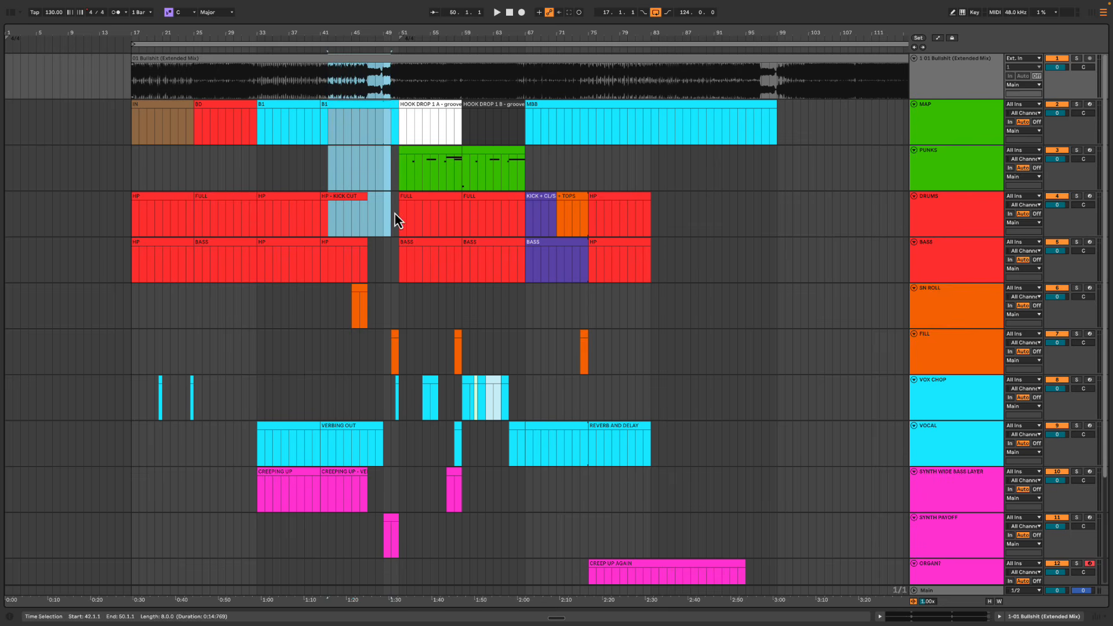
click(301, 85)
drag(300, 85, 392, 249)
click(343, 82)
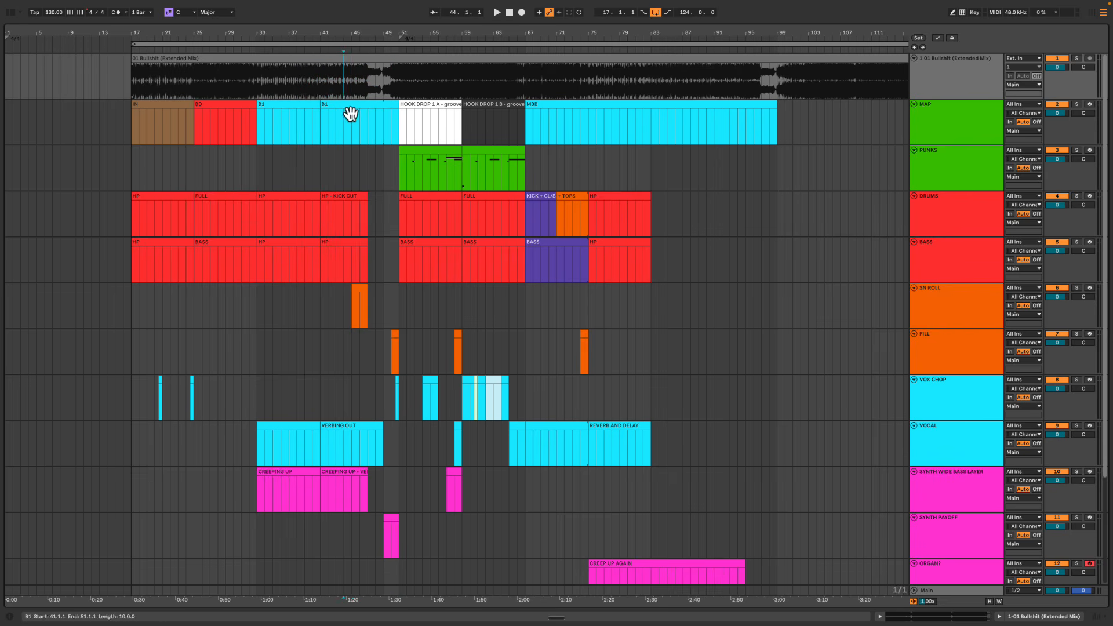
Examine the reference waveform over the 16-bar build from bar 83 to 99 and over bars 101 to 117
scroll(351, 110, right, 5)
click(530, 96)
drag(498, 87, 599, 258)
click(502, 81)
drag(513, 34, 508, 34)
drag(462, 87, 604, 272)
drag(532, 29, 532, 32)
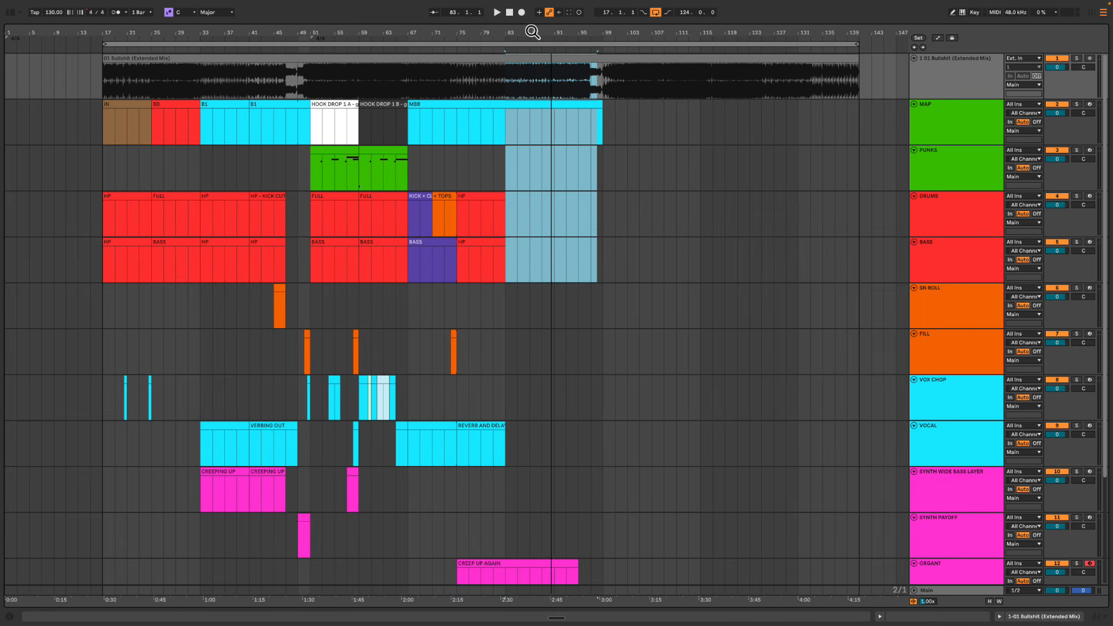
drag(506, 83, 605, 86)
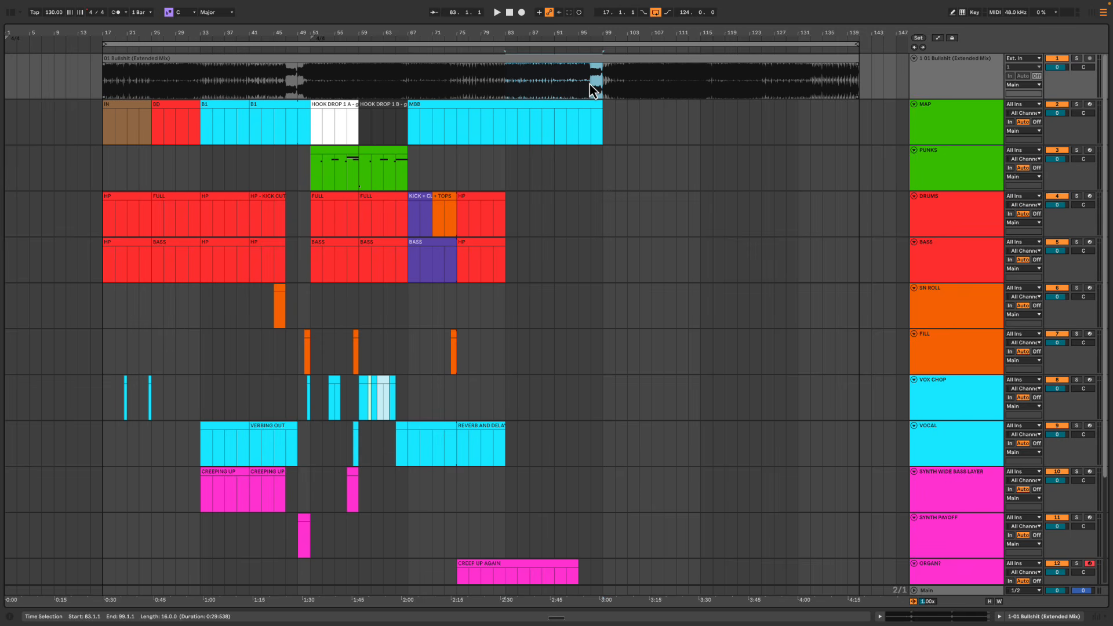
click(506, 87)
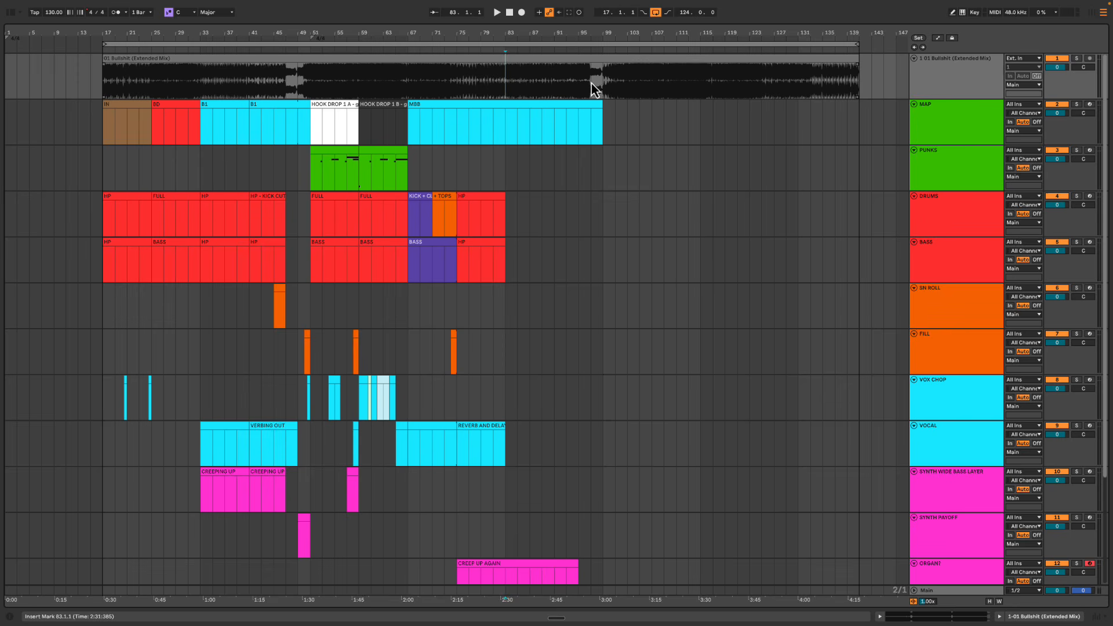
drag(617, 84, 696, 88)
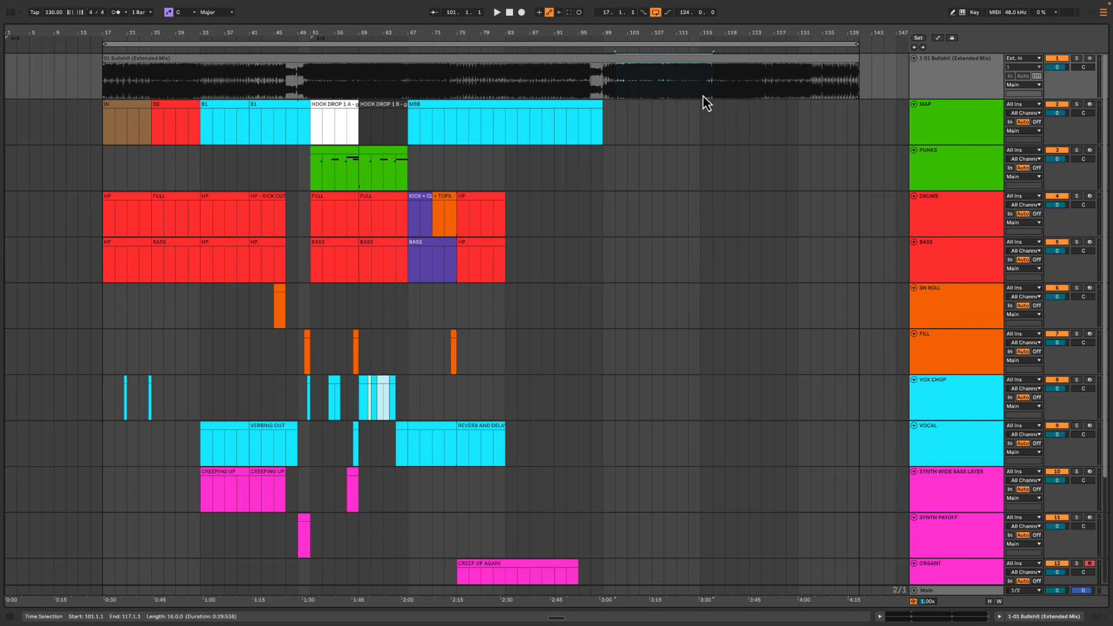
Listen to the reference track from bar 82 into the second half of the MBB
click(503, 131)
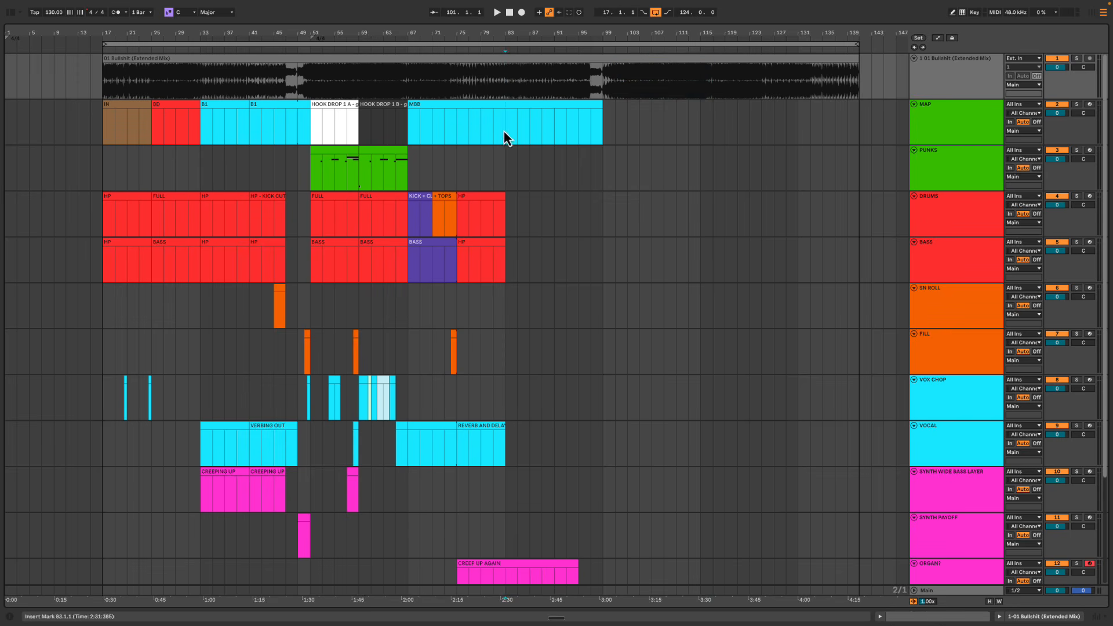
drag(531, 36, 530, 48)
click(479, 181)
key(space)
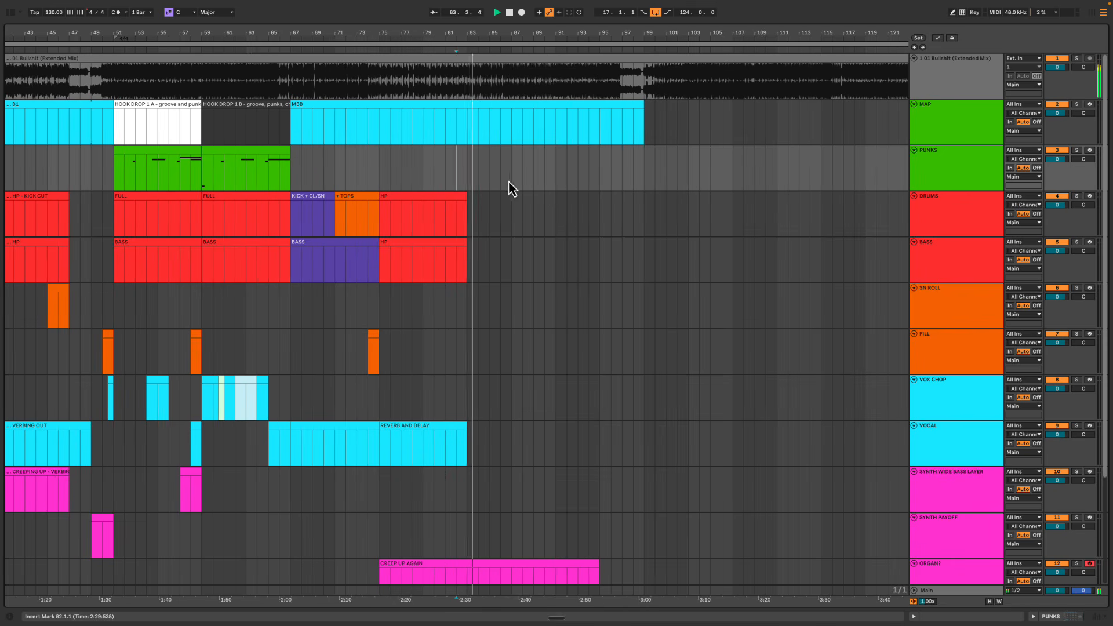
Insert a MIDI clip named SH#T REP on the VOCAL track from bar 83 to 91
click(819, 448)
drag(469, 443, 558, 448)
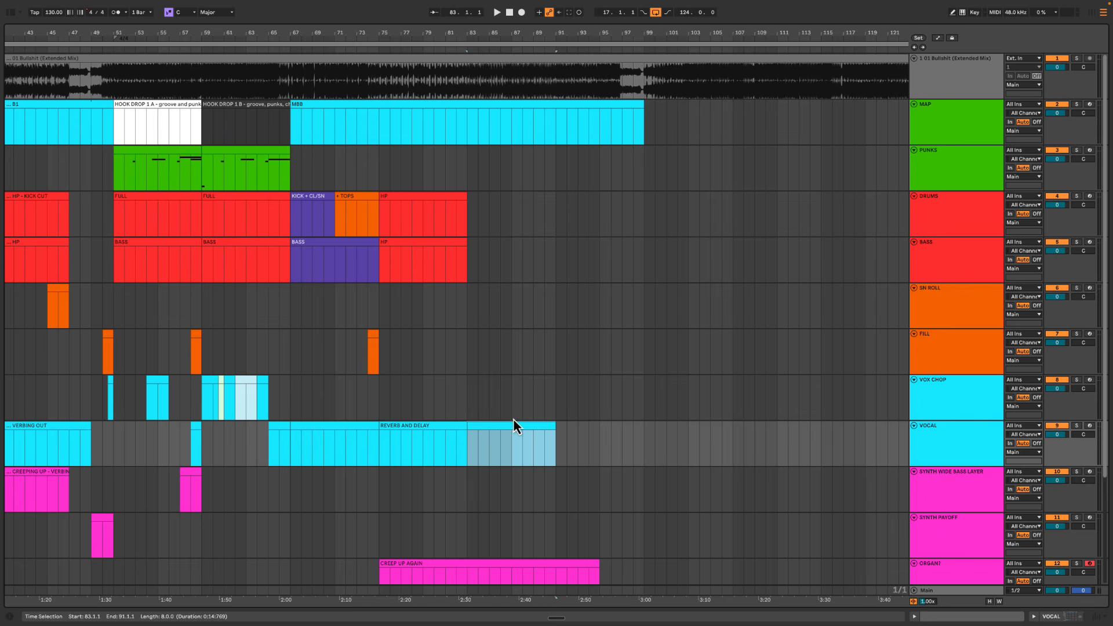
text(SH)
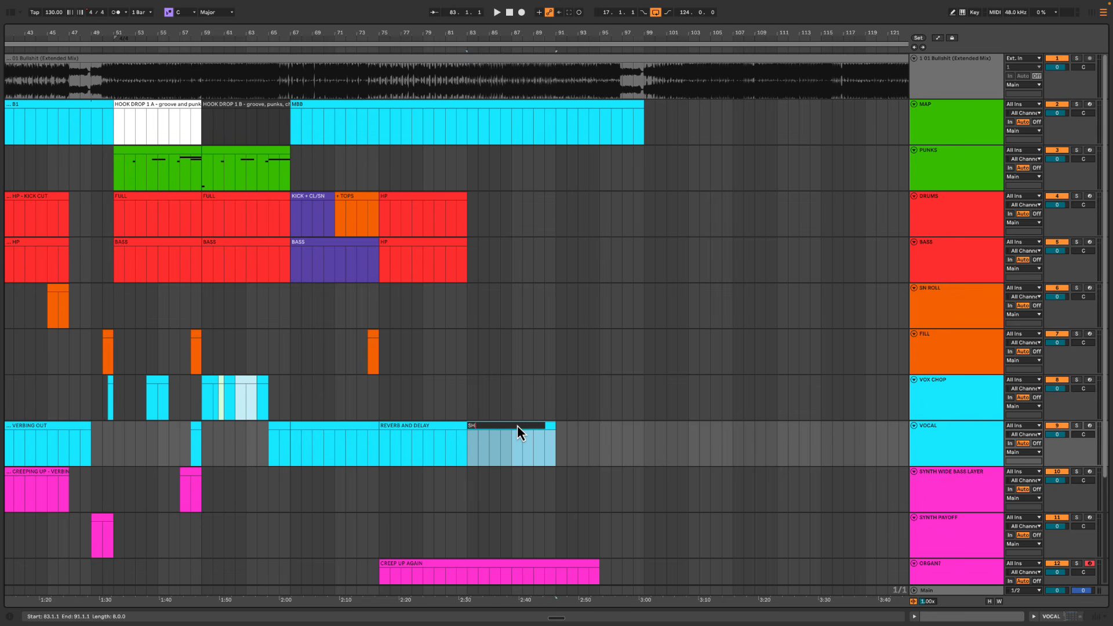
text(#T REP)
key(Return)
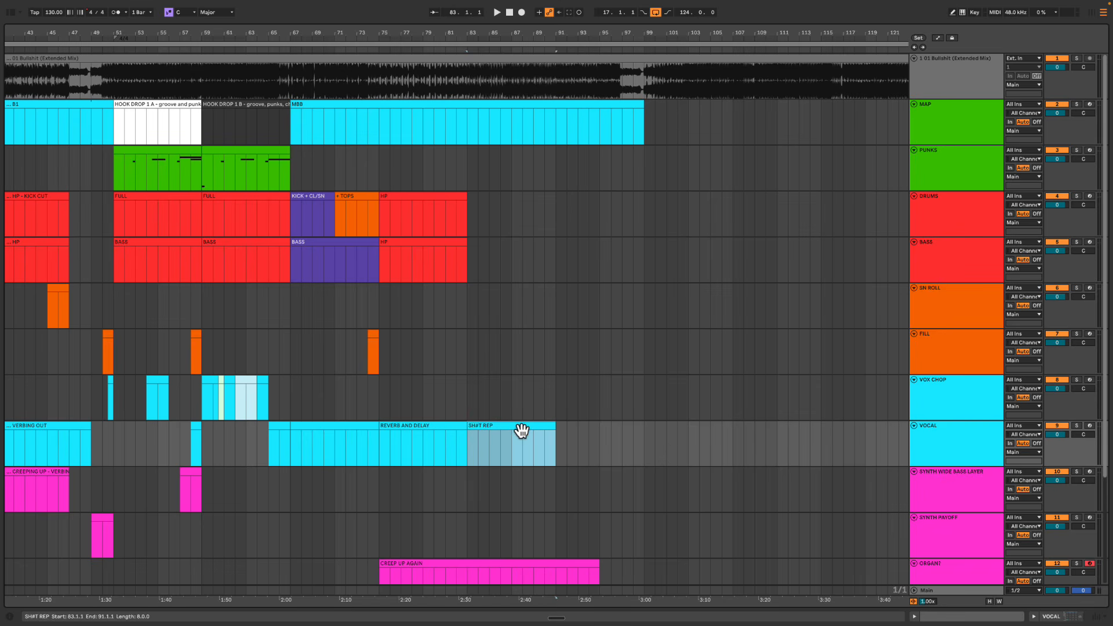
Listen to the reference track from bar 83 while checking the lower synth and FX tracks
key(space)
scroll(603, 335, left, 1)
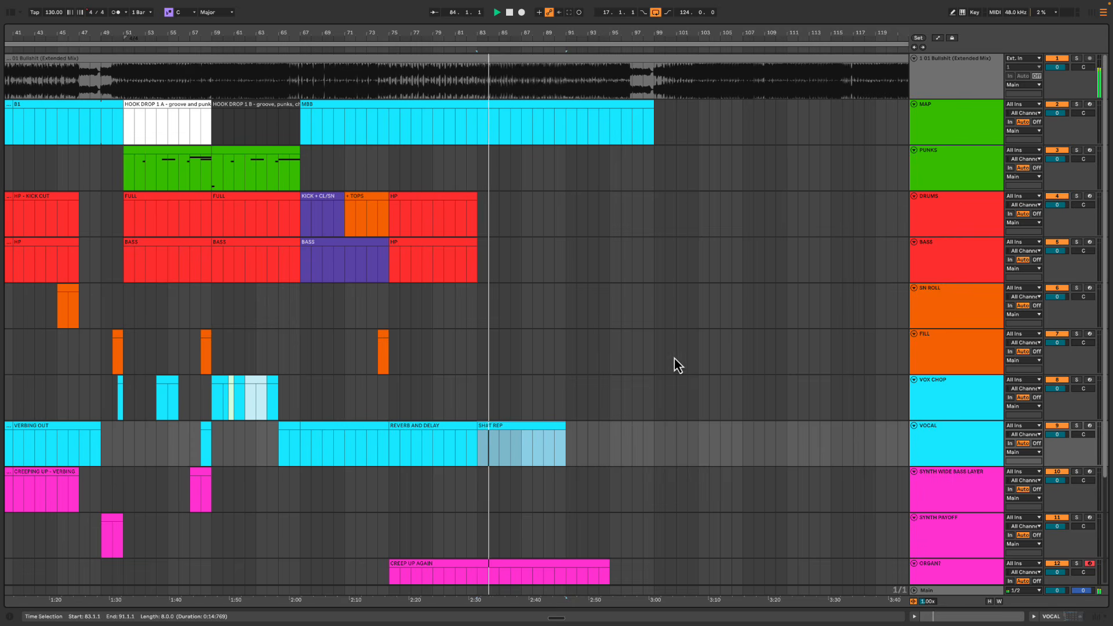
scroll(669, 355, left, 2)
scroll(608, 506, down, 3)
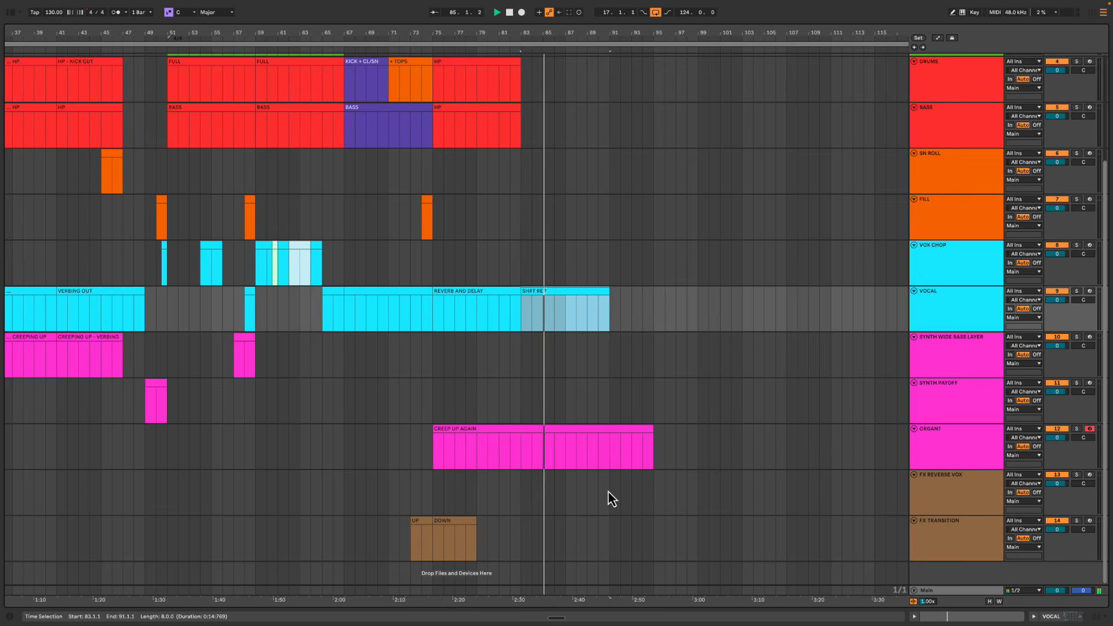
key(space)
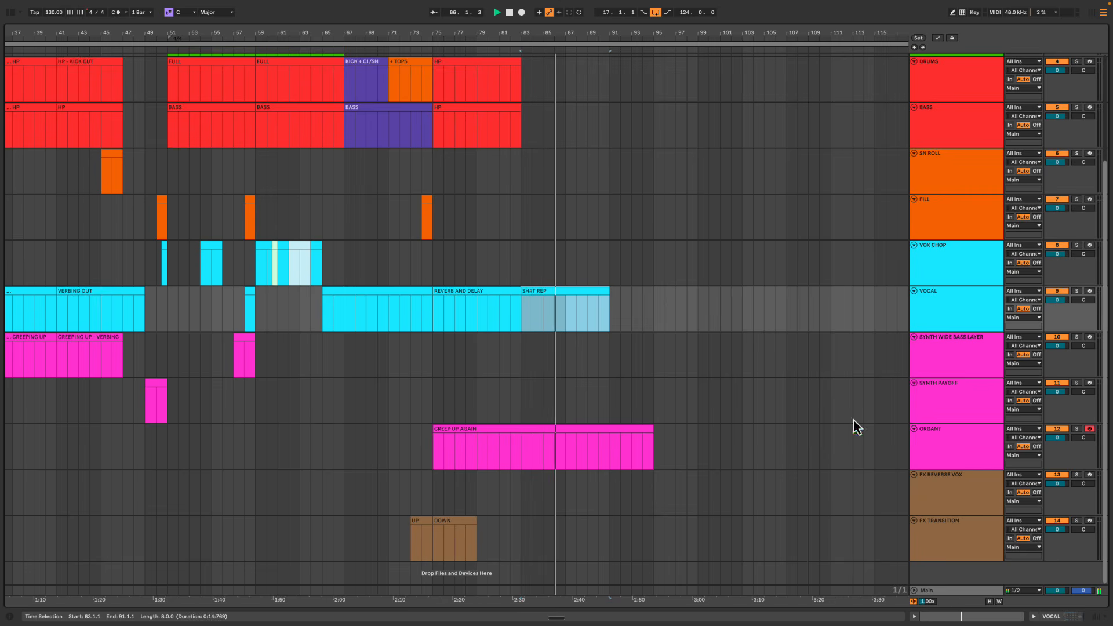
Insert a MIDI clip on the SYNTH WIDE BASS LAYER track from bar 83 to 91
click(939, 398)
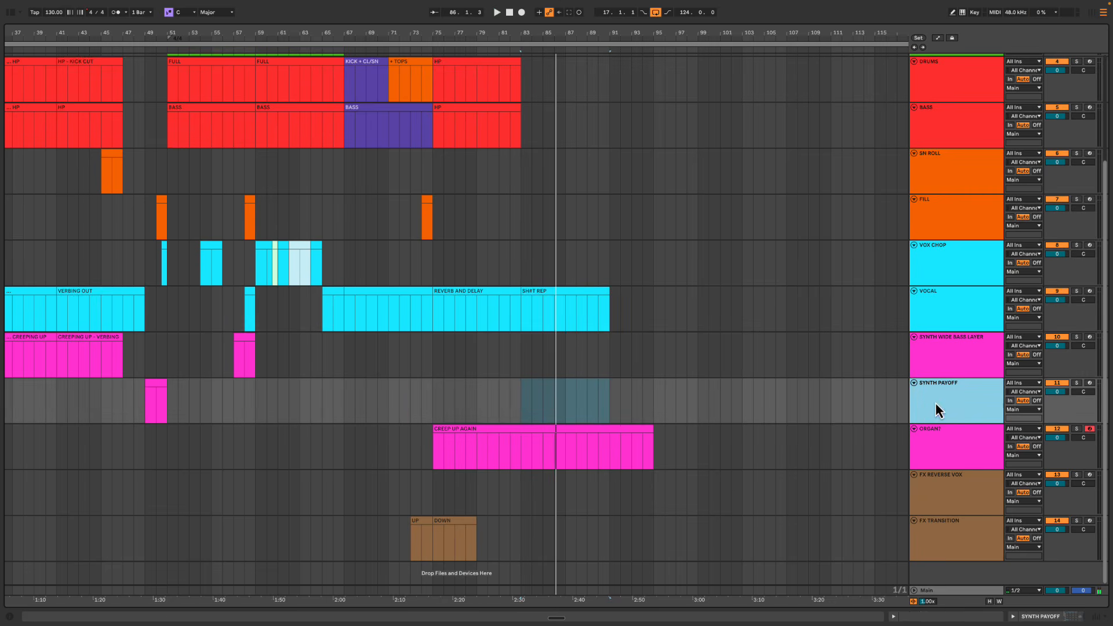
click(941, 355)
drag(525, 358, 601, 354)
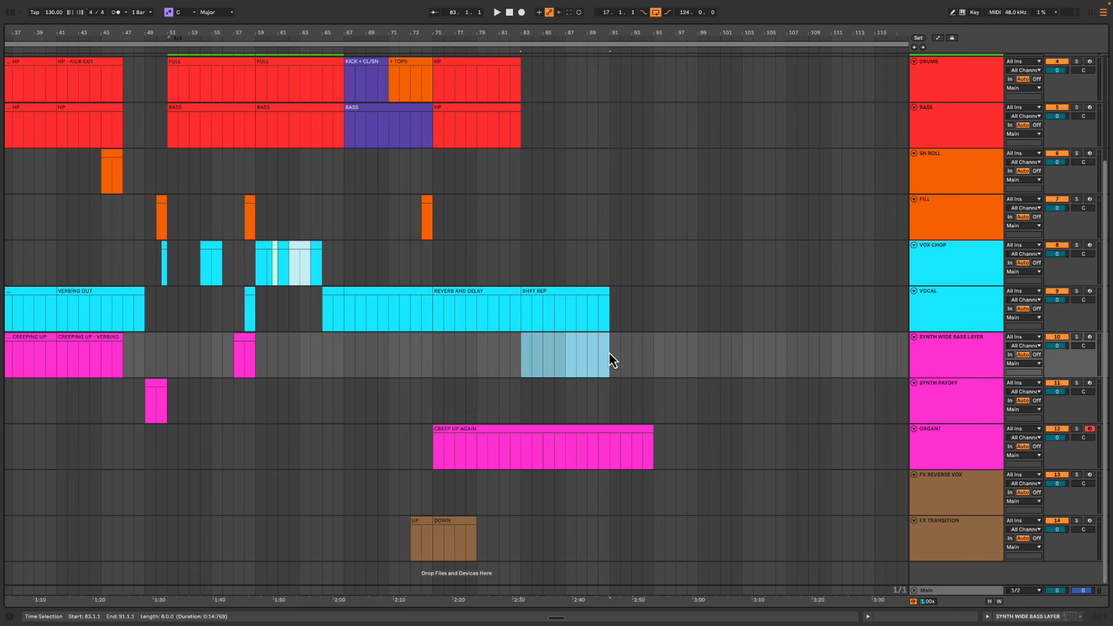
key(ctrl+shift+m)
key(ctrl+alt+l)
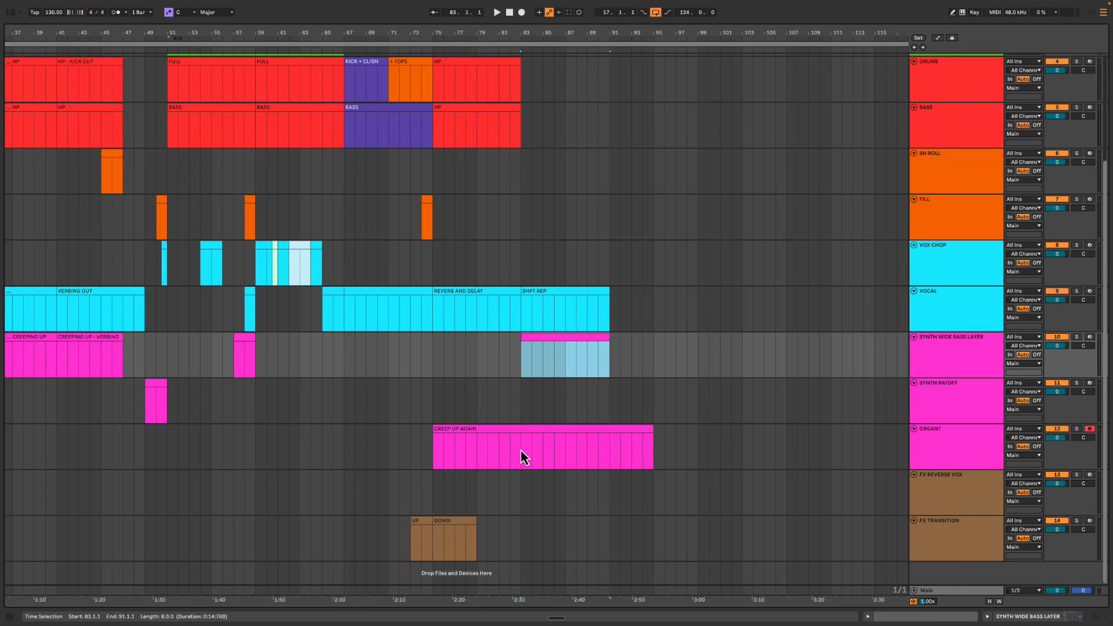
Rename the SYNTH WIDE BASS LAYER clip at bars 83 to 91 as CREEPING
drag(520, 450, 619, 447)
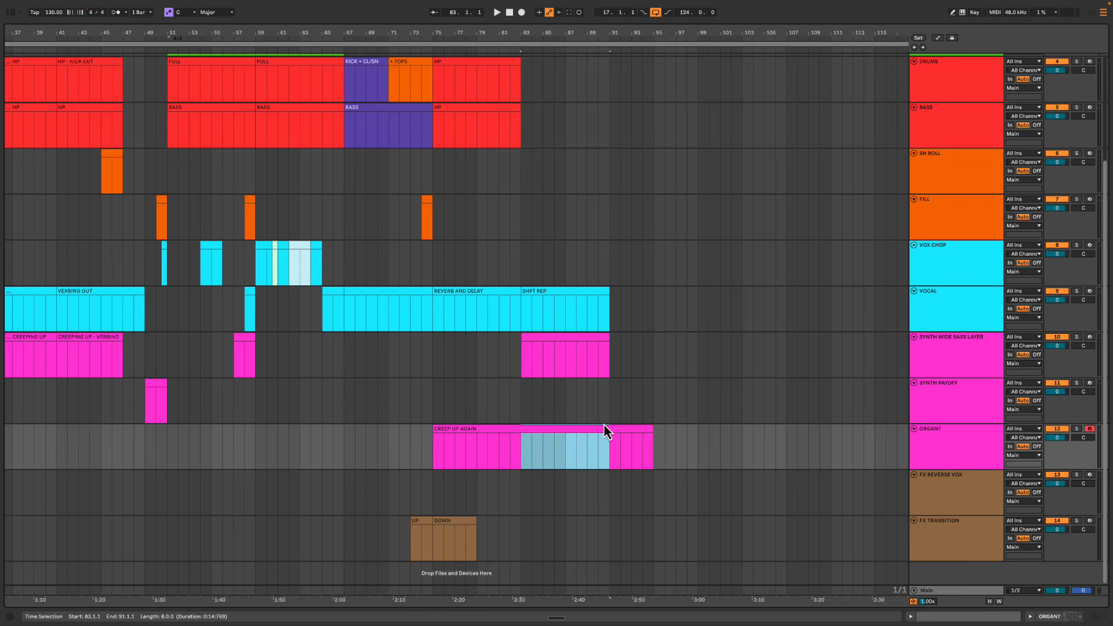
click(599, 341)
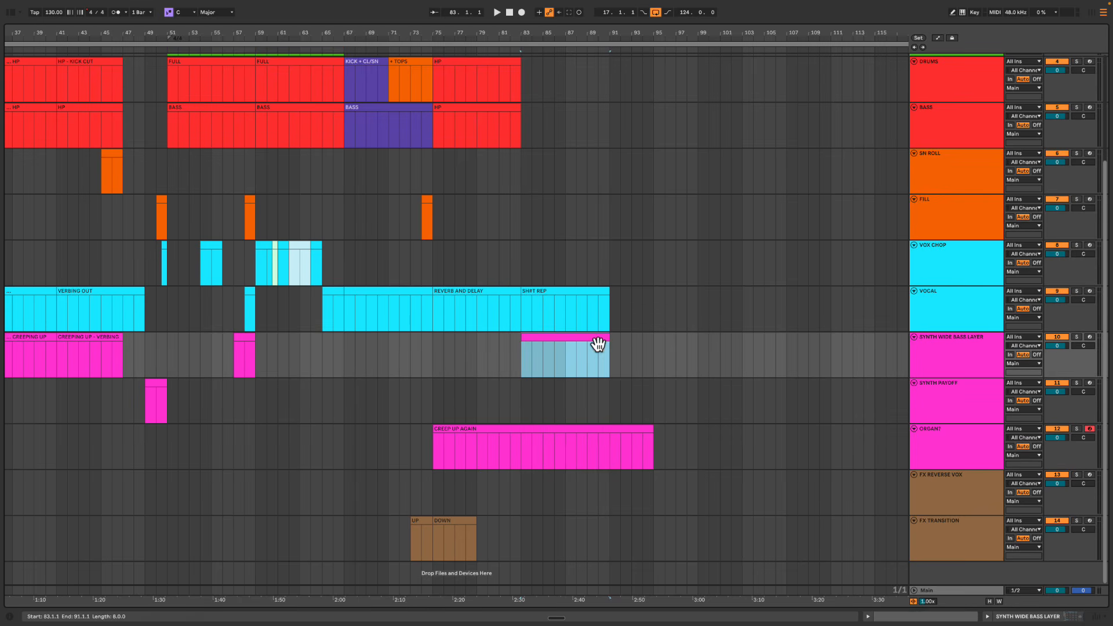
key(ctrl+r)
text(CREEPING)
key(Return)
Listen from bar 83 and duplicate the HP clips at bar 75 on the DRUMS and BASS tracks to bars 83 to 91
key(space)
scroll(585, 348, up, 3)
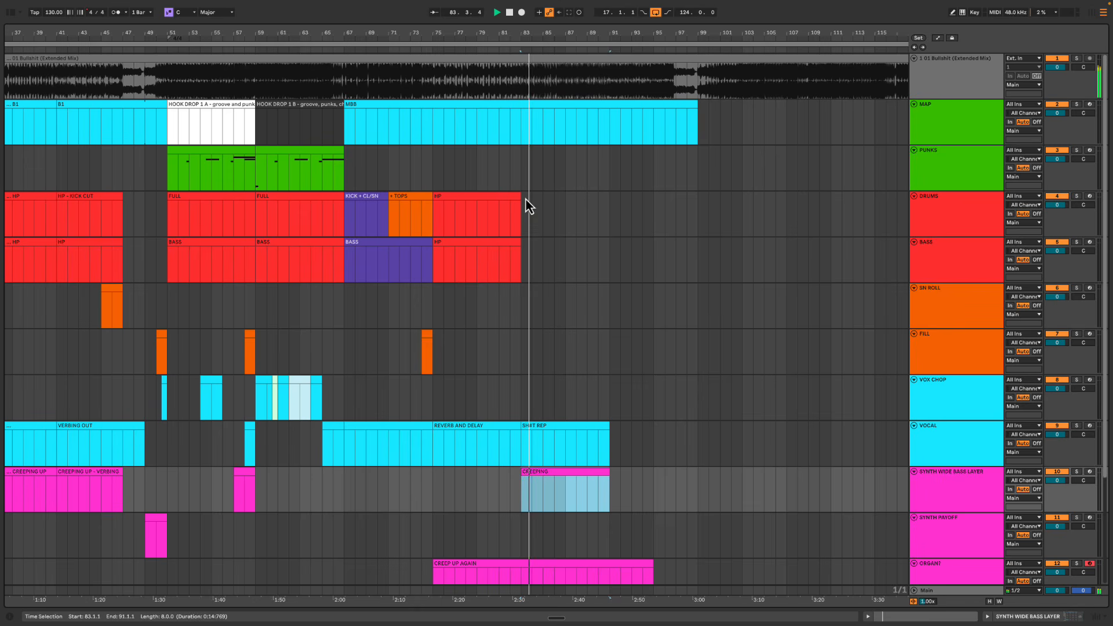
key(space)
click(470, 203)
shift+click(472, 244)
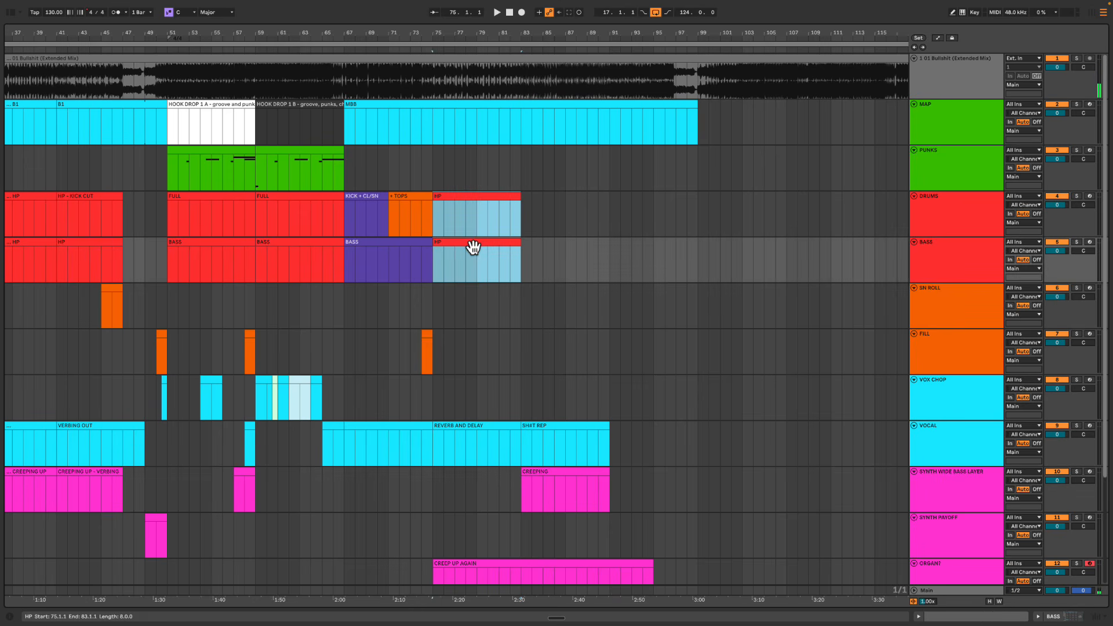
key(ctrl+d)
Listen to the transition from bar 80 and rename the DRUMS clip at bar 83 as HP FULL TOPS
click(489, 221)
key(space)
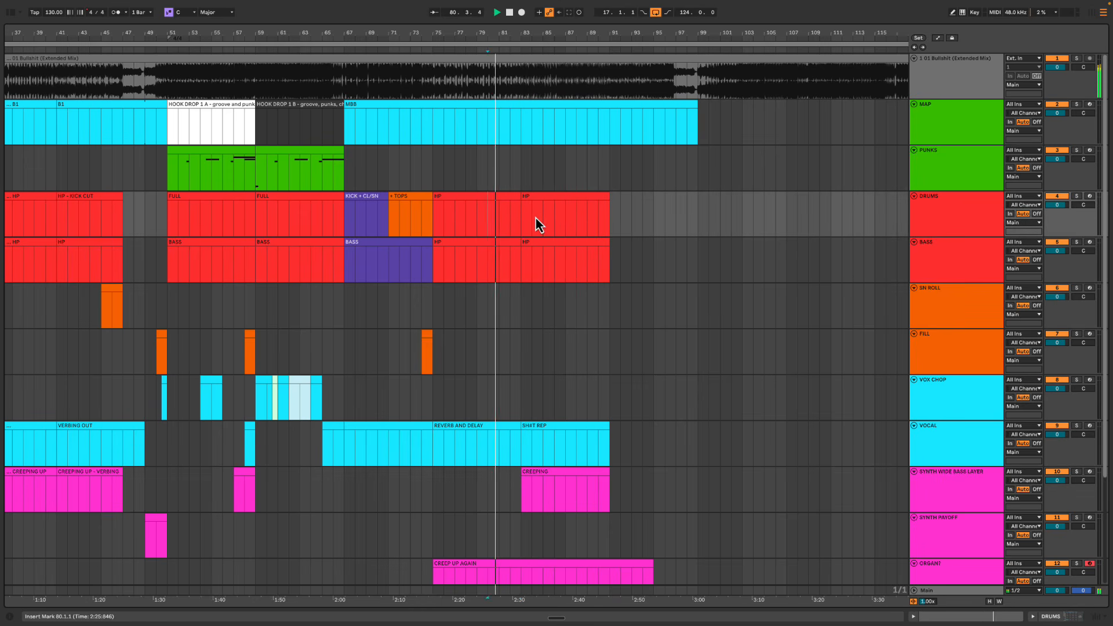
key(space)
click(540, 198)
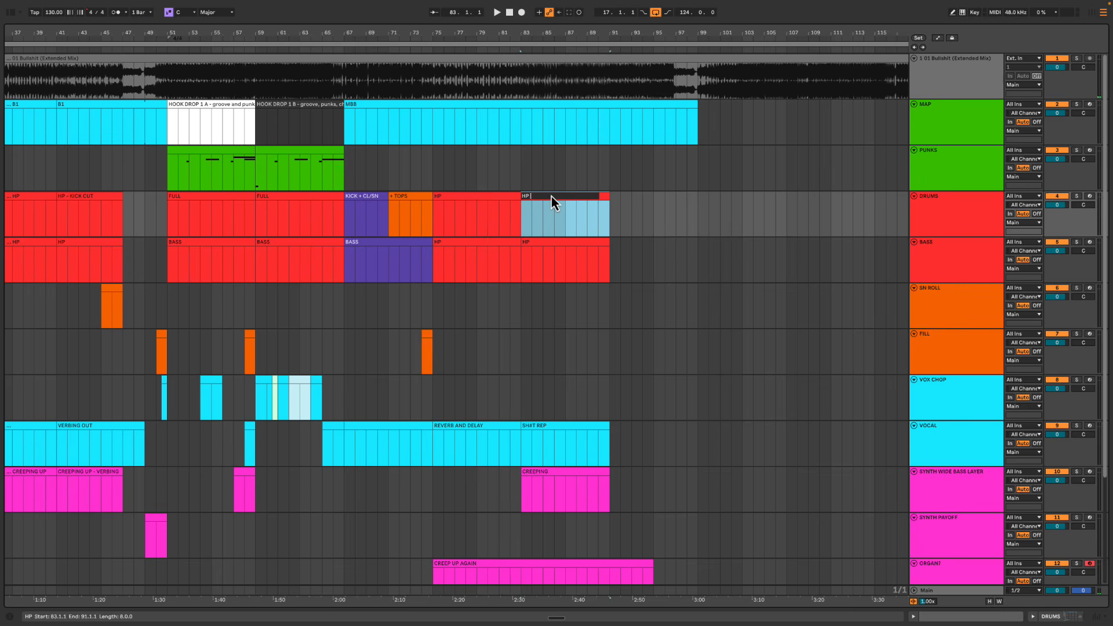
key(space)
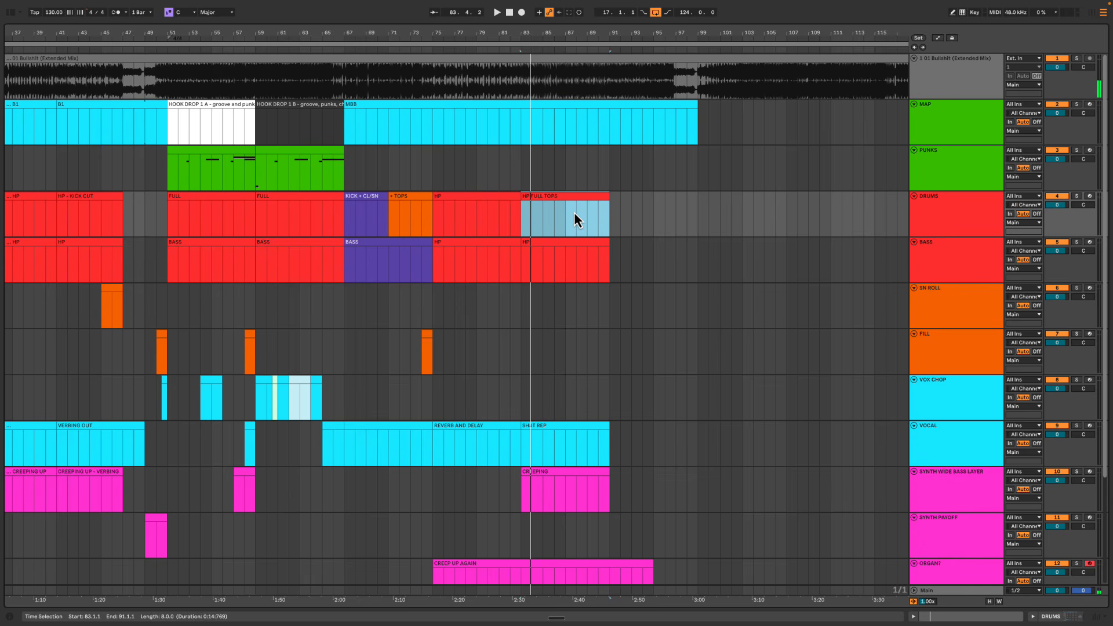
Listen to the reference track from bar 83 to locate the vocal chop near bar 84
key(space)
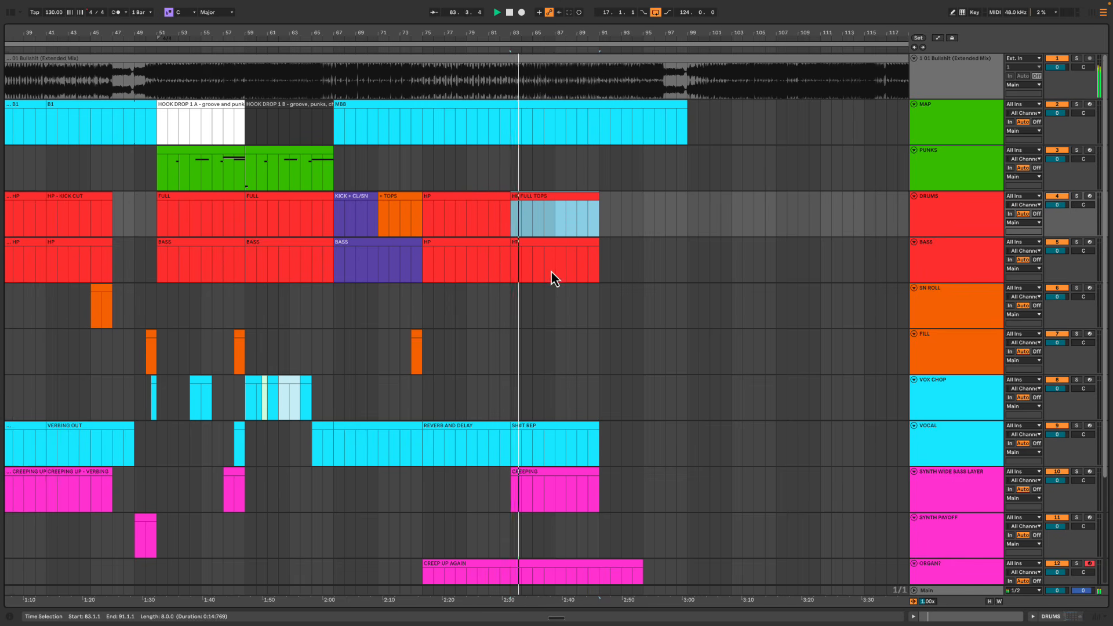
scroll(549, 276, down, 5)
scroll(550, 276, up, 4)
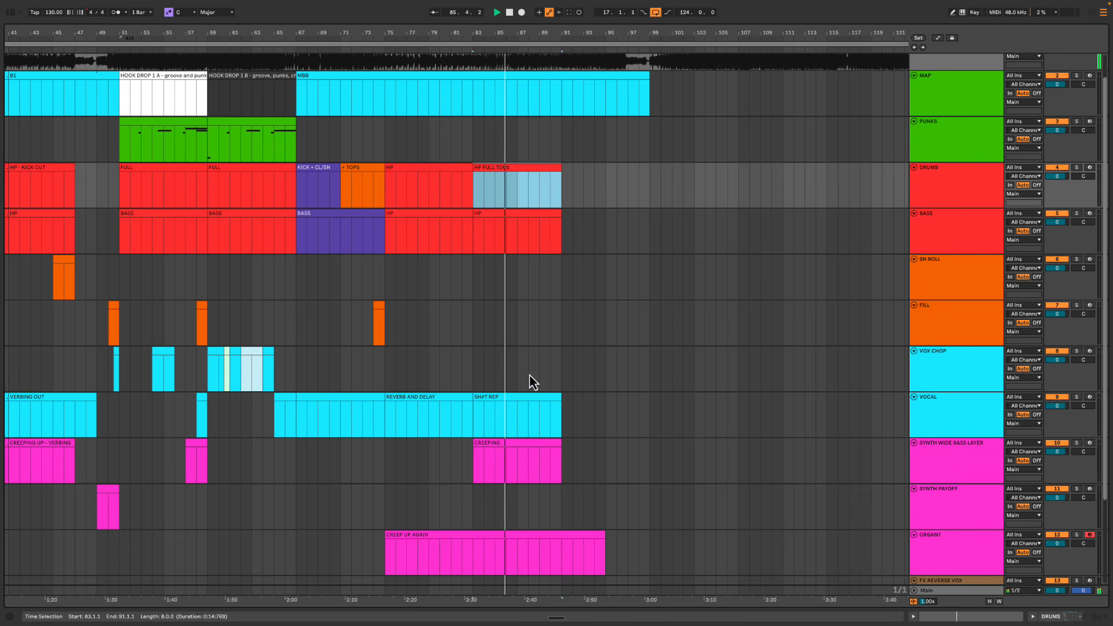
key(space)
click(495, 370)
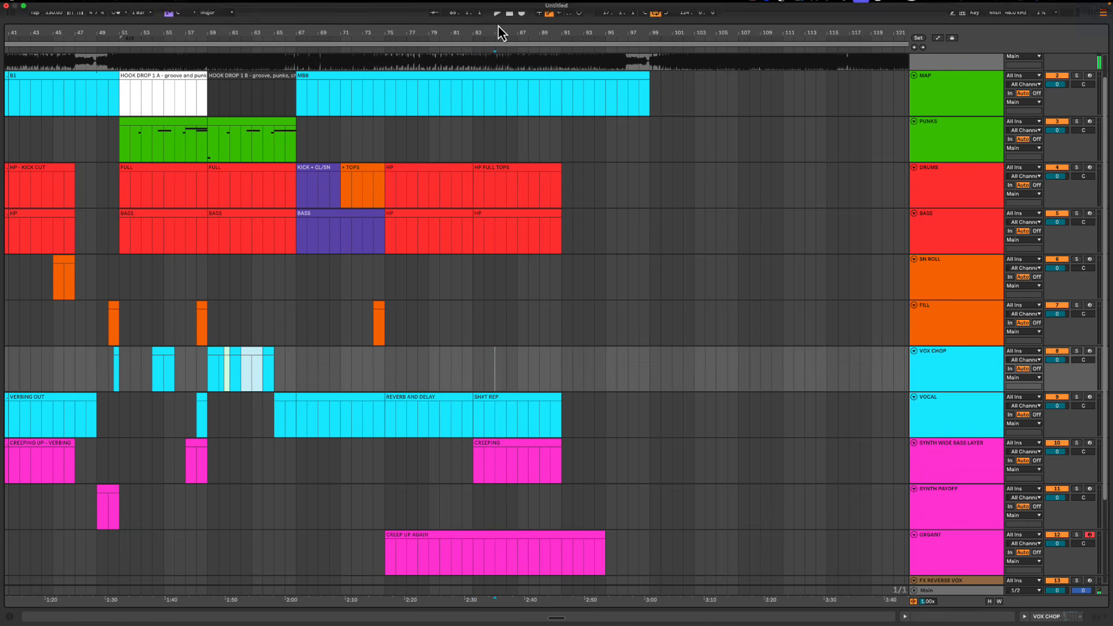
drag(498, 33, 498, 61)
key(space)
key(space)
Insert a half-bar MIDI clip on the VOX CHOP track from 84.3 to 85.1, hide its clip view and turn off the arrangement loop
click(484, 368)
key(space)
drag(484, 365, 491, 364)
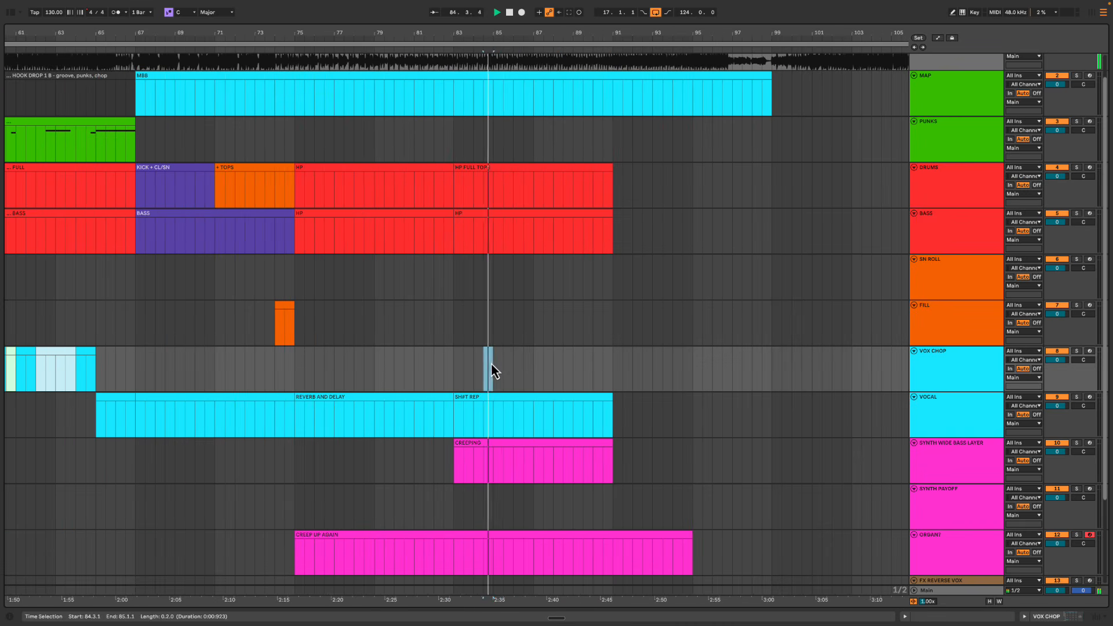
double_click(491, 364)
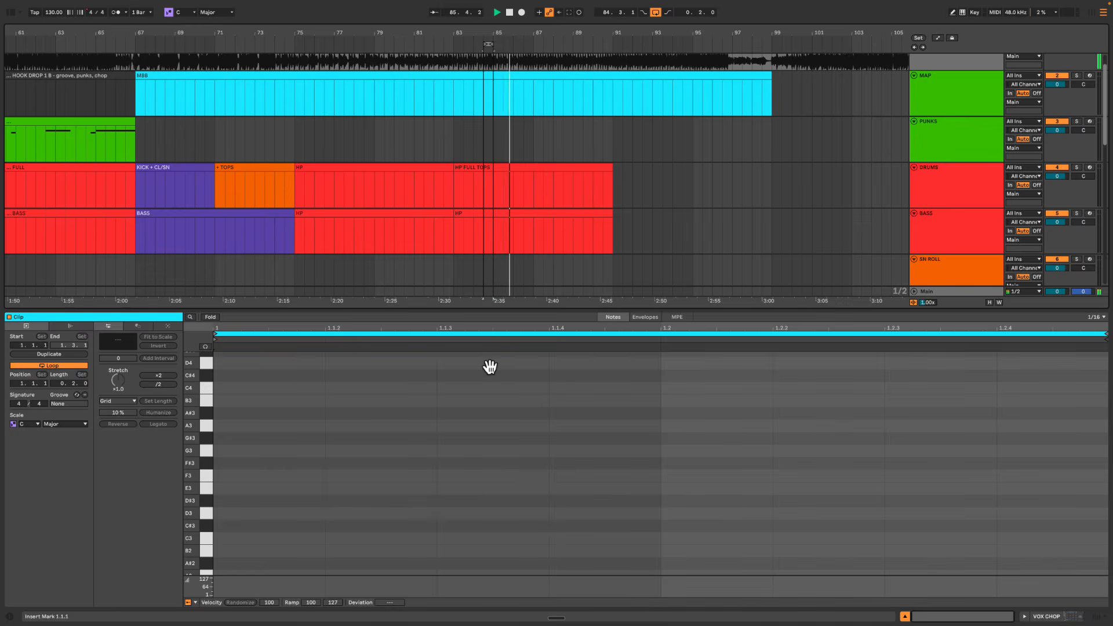
key(super+alt+l)
drag(489, 30, 489, 23)
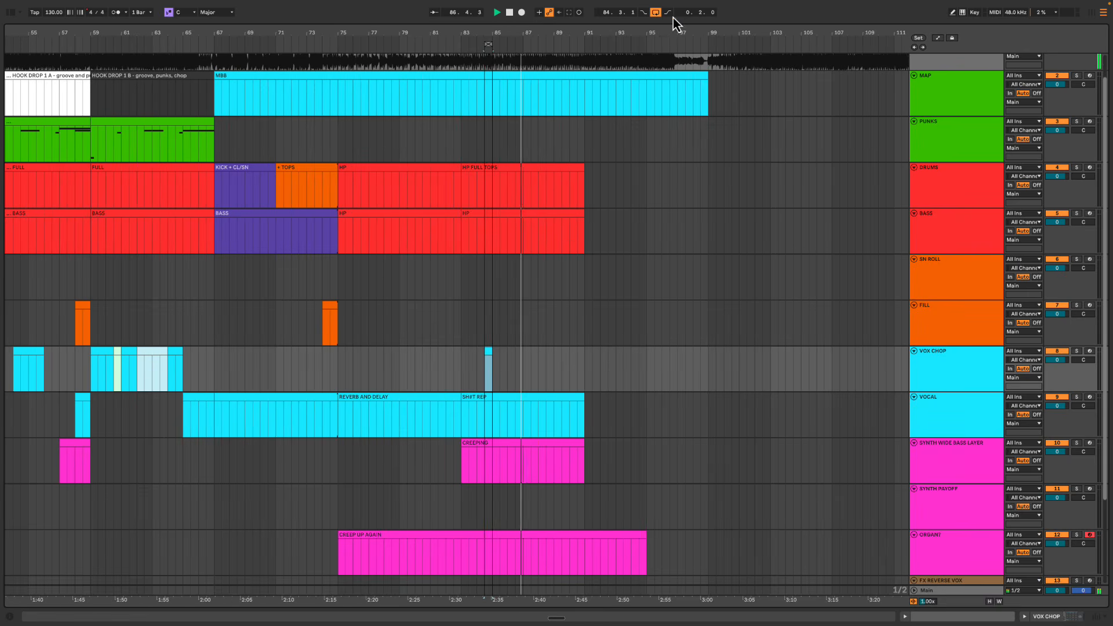
click(656, 14)
Duplicate the VOX CHOP range from bar 83 to 87 into bars 87 to 91
drag(462, 367, 469, 366)
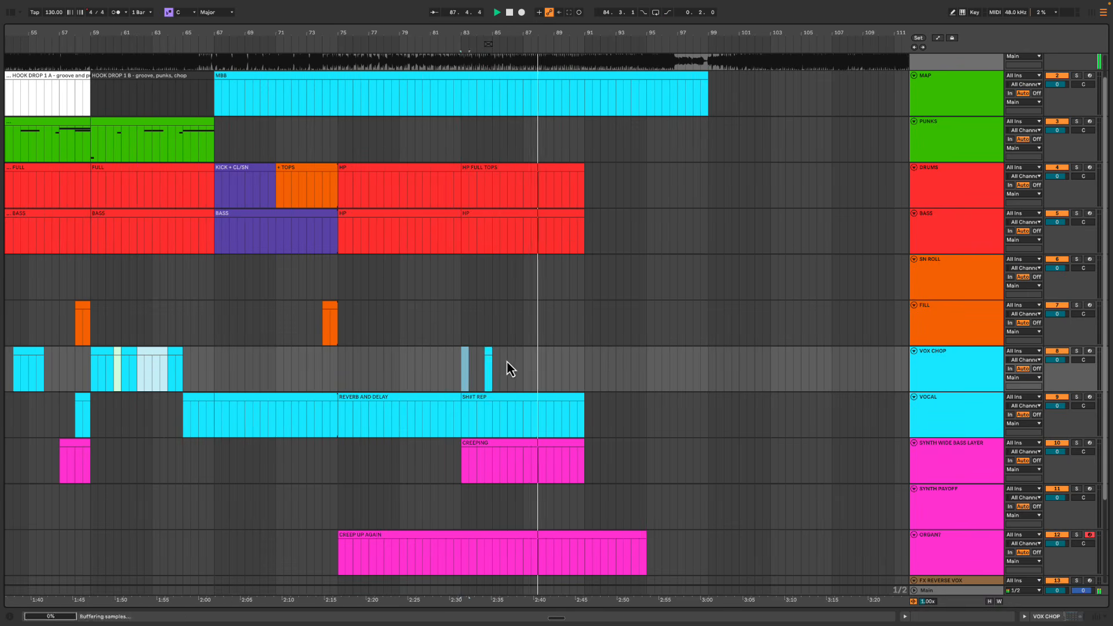
shift+click(521, 360)
key(ctrl+d)
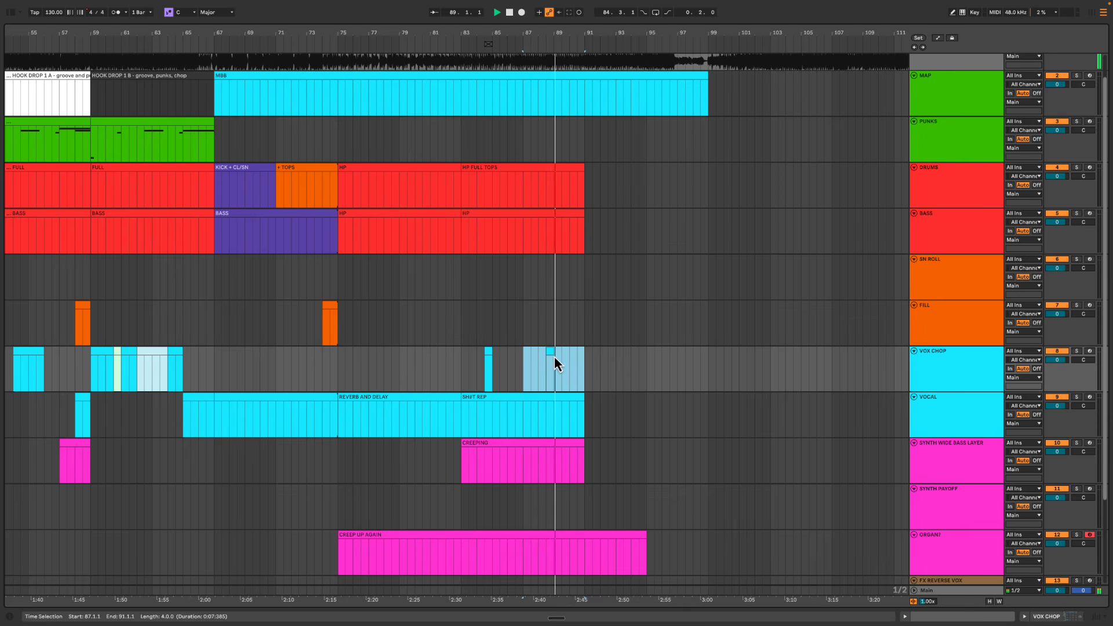
key(space)
Audition the earlier vox chops around bars 50 and 54 and compare them with the one at 84.3
mouse_move(540, 357)
mouse_down()
mouse_move(569, 362)
mouse_move(533, 361)
mouse_up()
scroll(530, 368, left, 10)
scroll(530, 367, right, 2)
key(space)
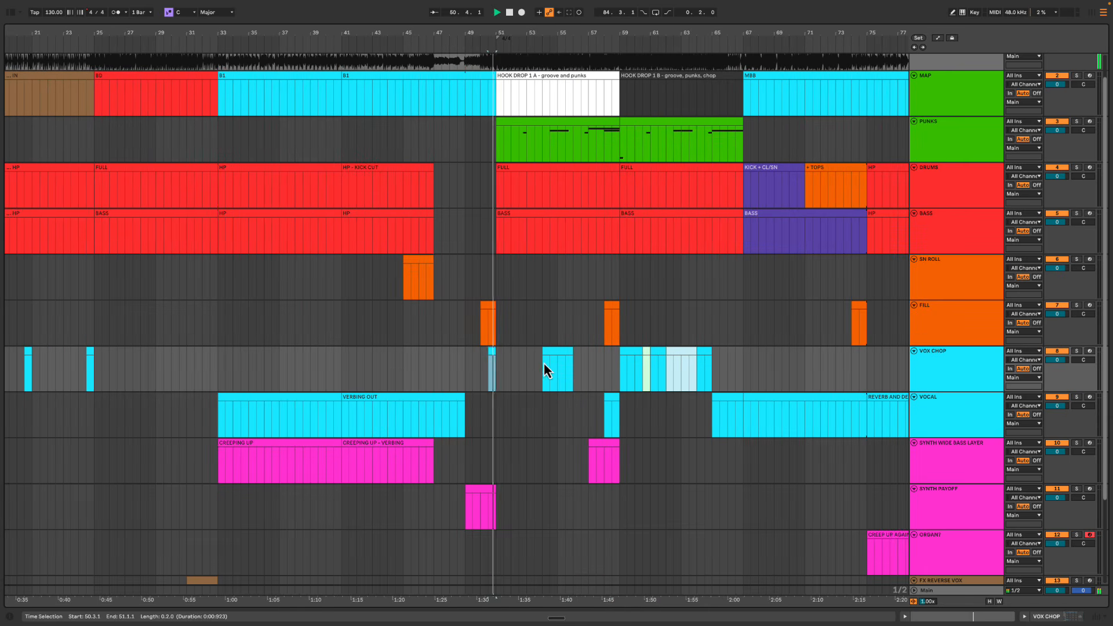
click(543, 363)
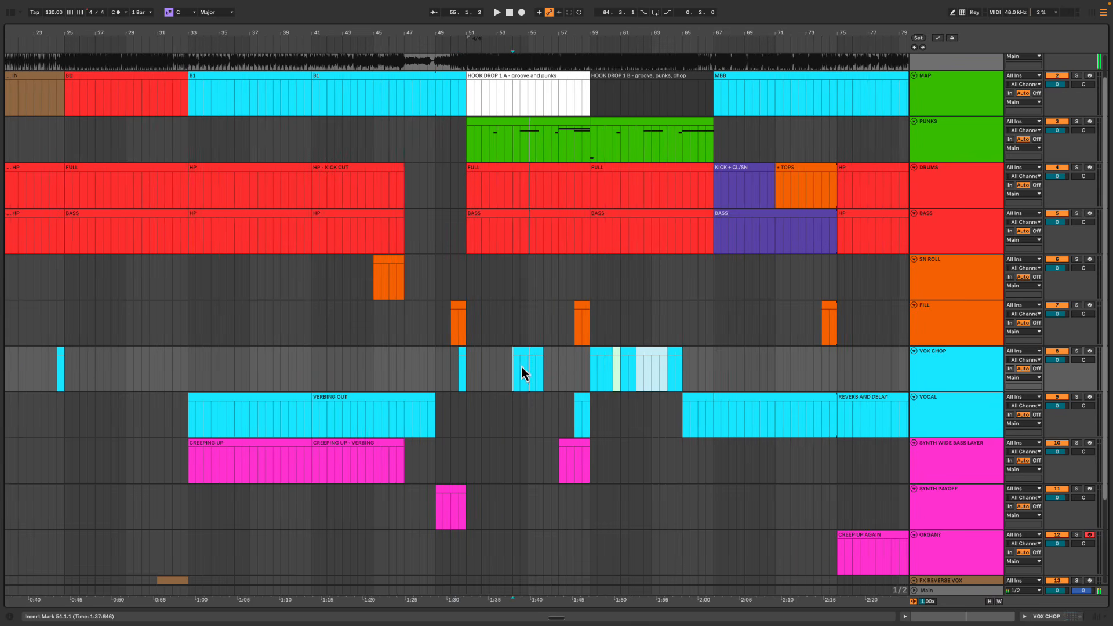
scroll(527, 373, right, 8)
drag(536, 353, 539, 352)
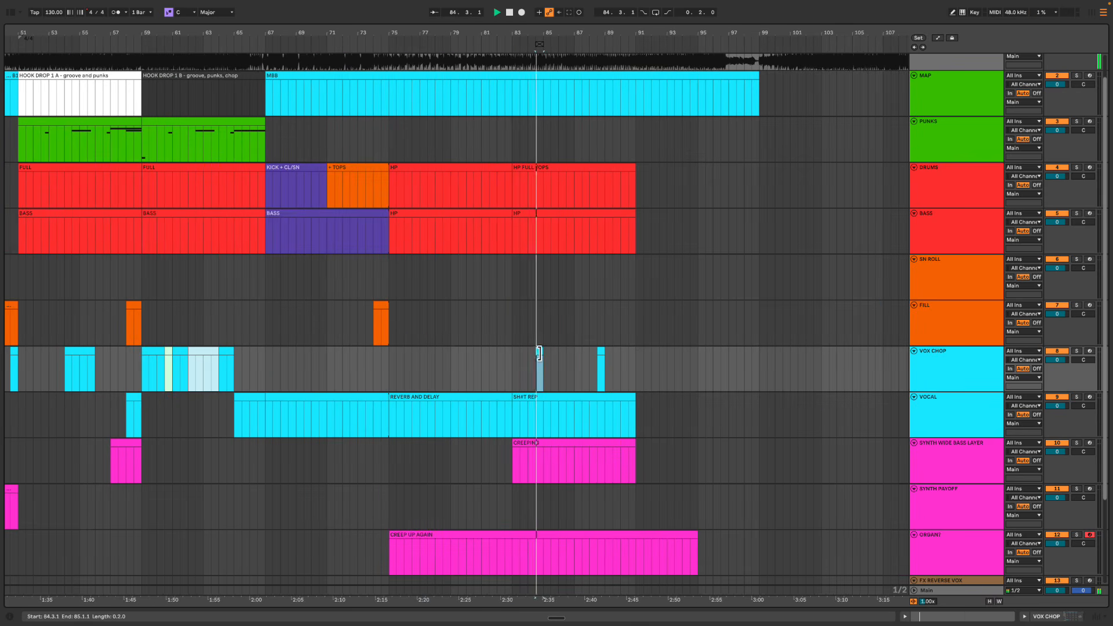
Compare the spacing of the intro vox chops in bars 17 to 25 with the chops in bars 83 to 91
scroll(527, 366, left, 14)
click(308, 350)
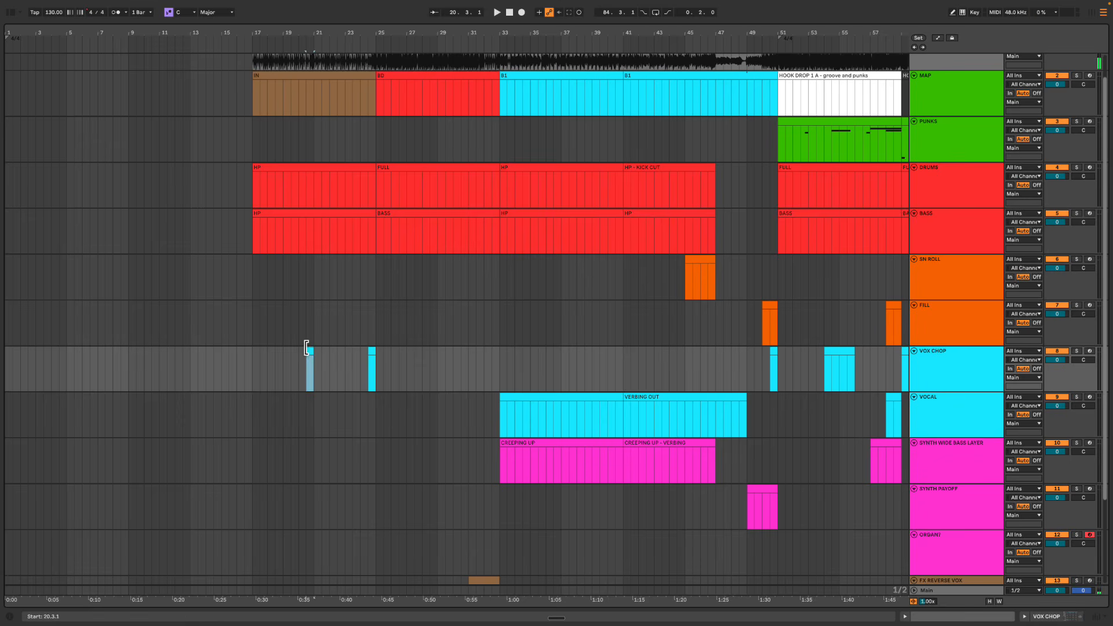
click(374, 357)
scroll(429, 371, right, 16)
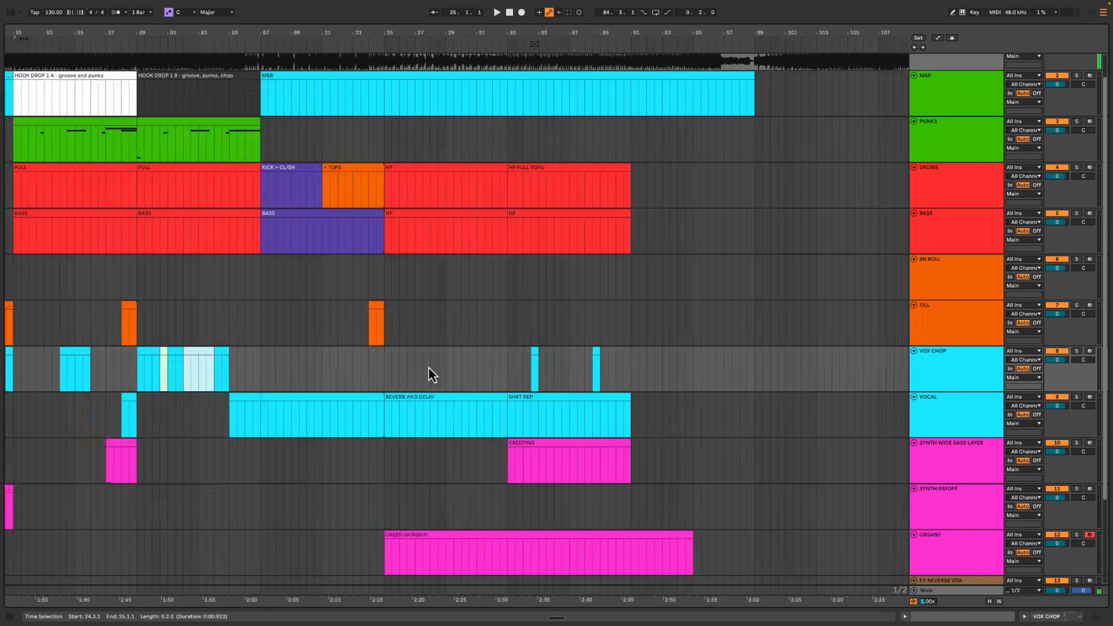
scroll(427, 368, left, 16)
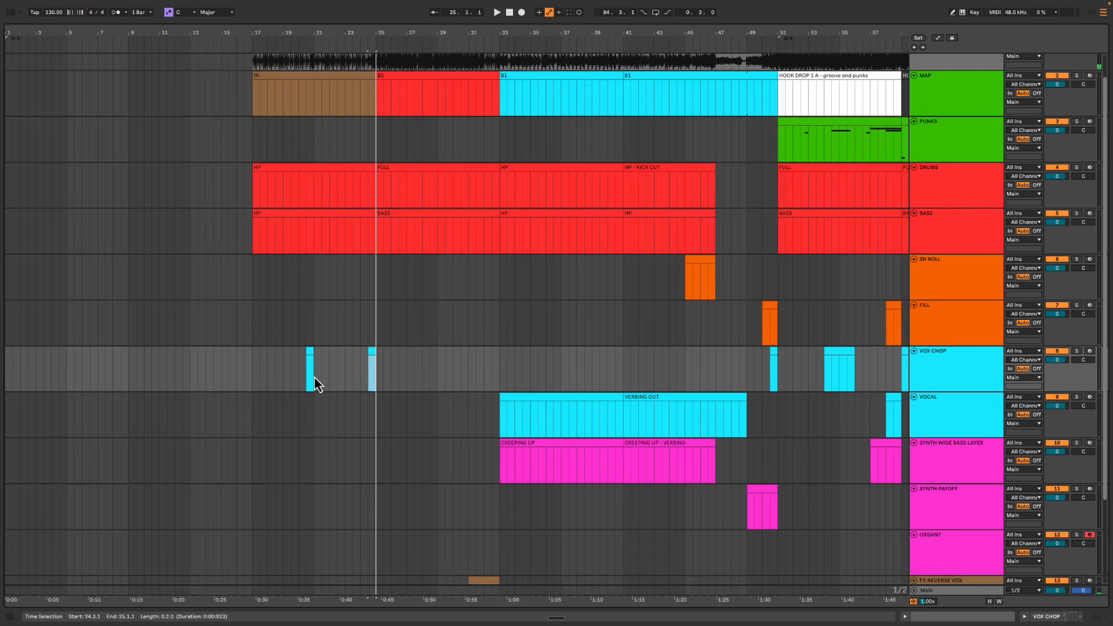
drag(283, 376, 375, 372)
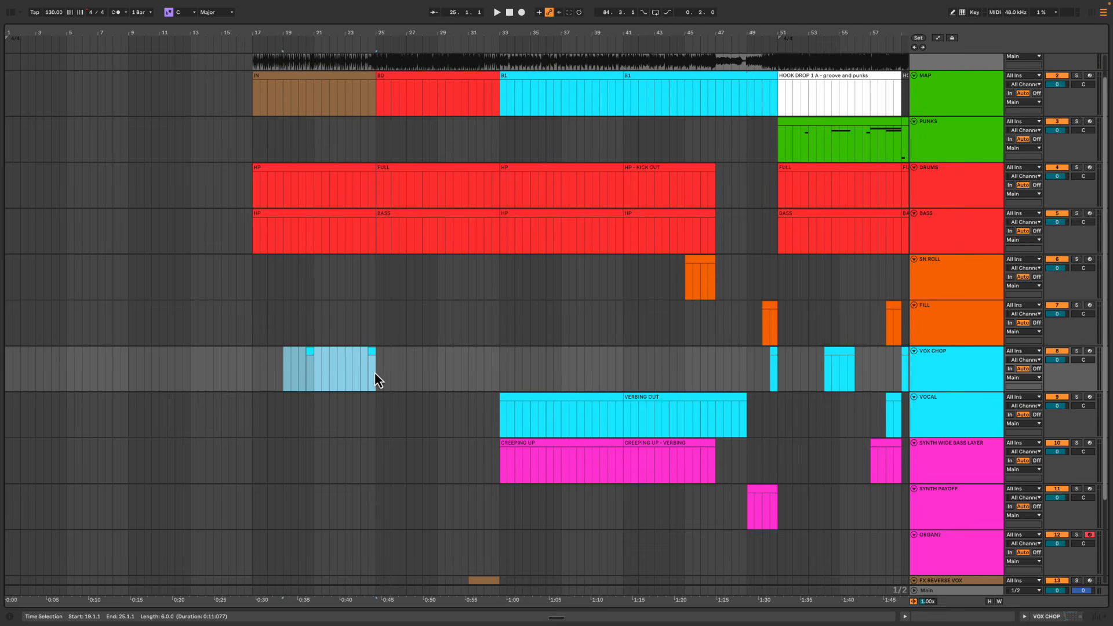
shift+click(259, 376)
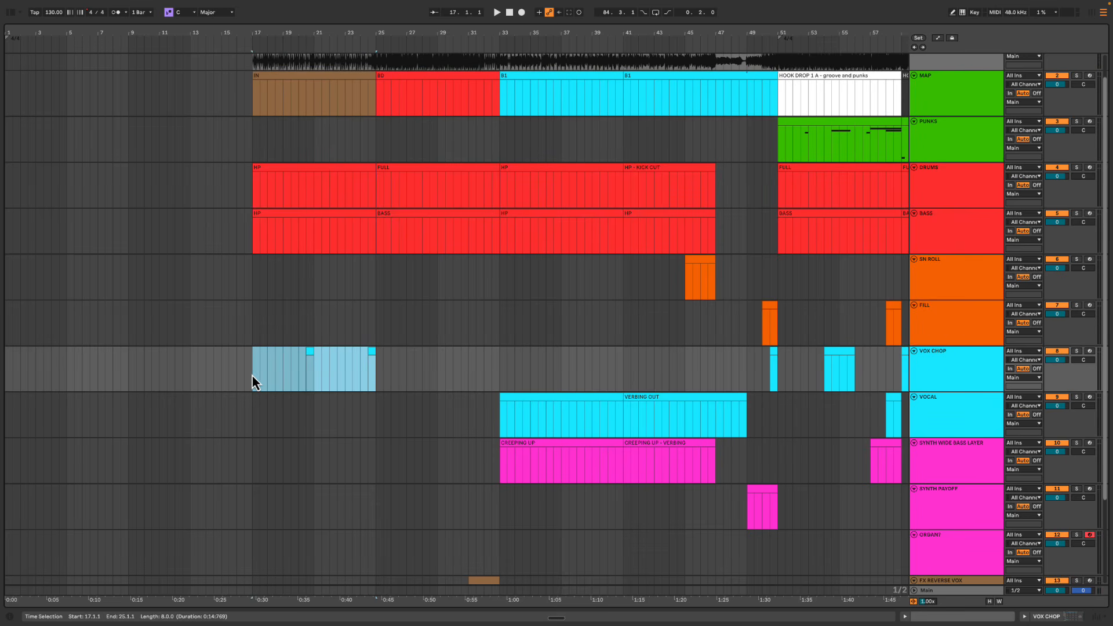
shift+click(492, 376)
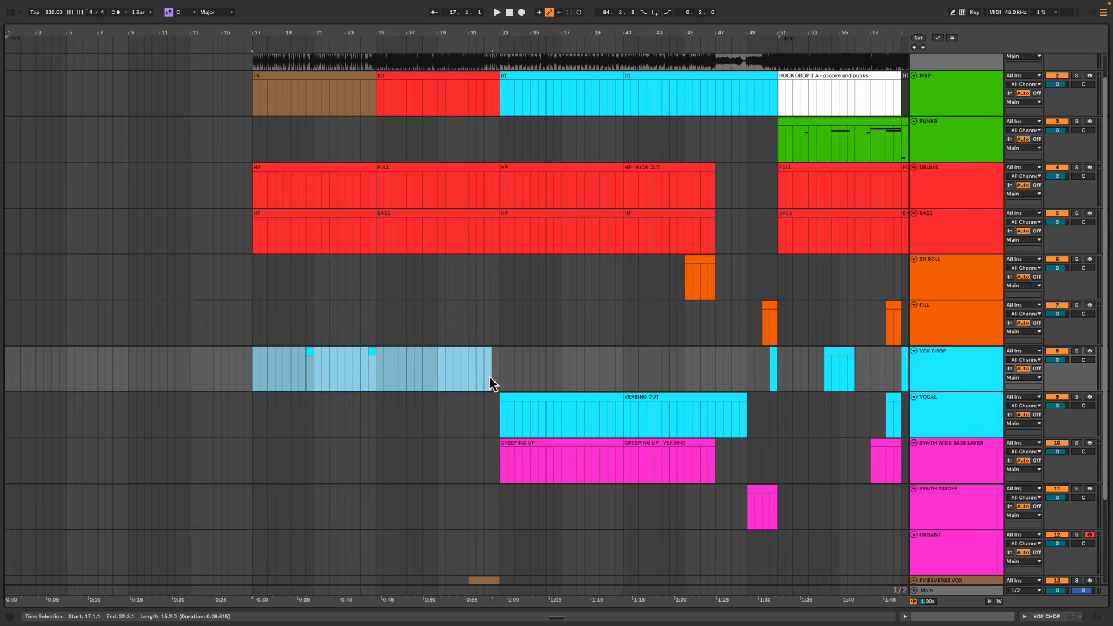
drag(291, 367, 378, 369)
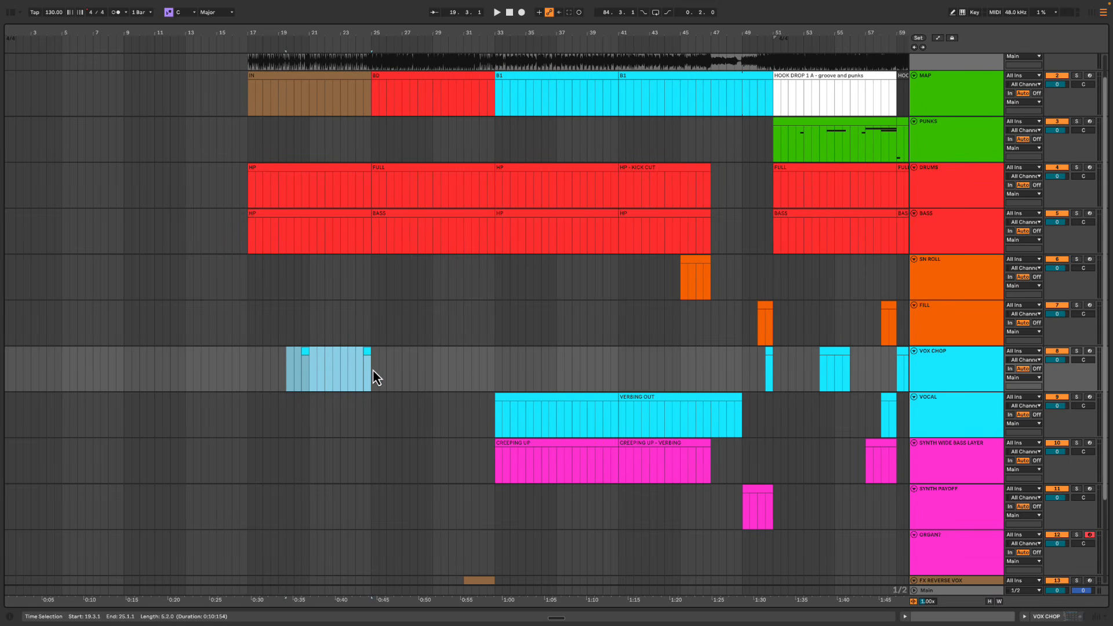
shift+click(258, 375)
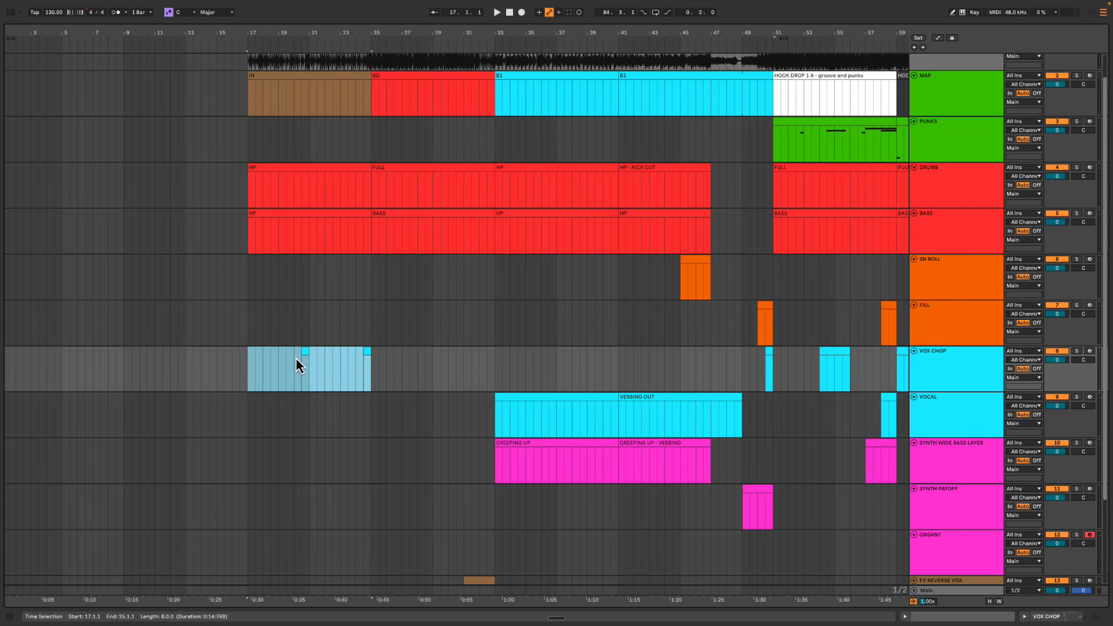
drag(296, 364, 400, 367)
scroll(385, 363, right, 20)
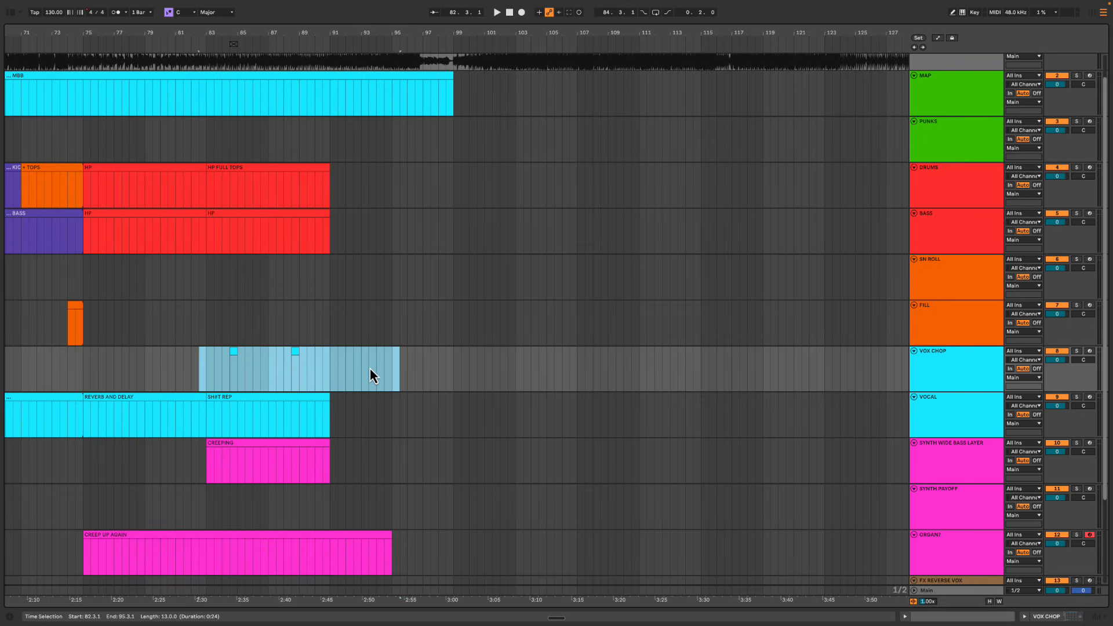
scroll(371, 367, left, 8)
Listen from the vox chop at 84.3 and duplicate the CREEPING clip on SYNTH WIDE BASS LAYER to bars 91 to 99
click(587, 356)
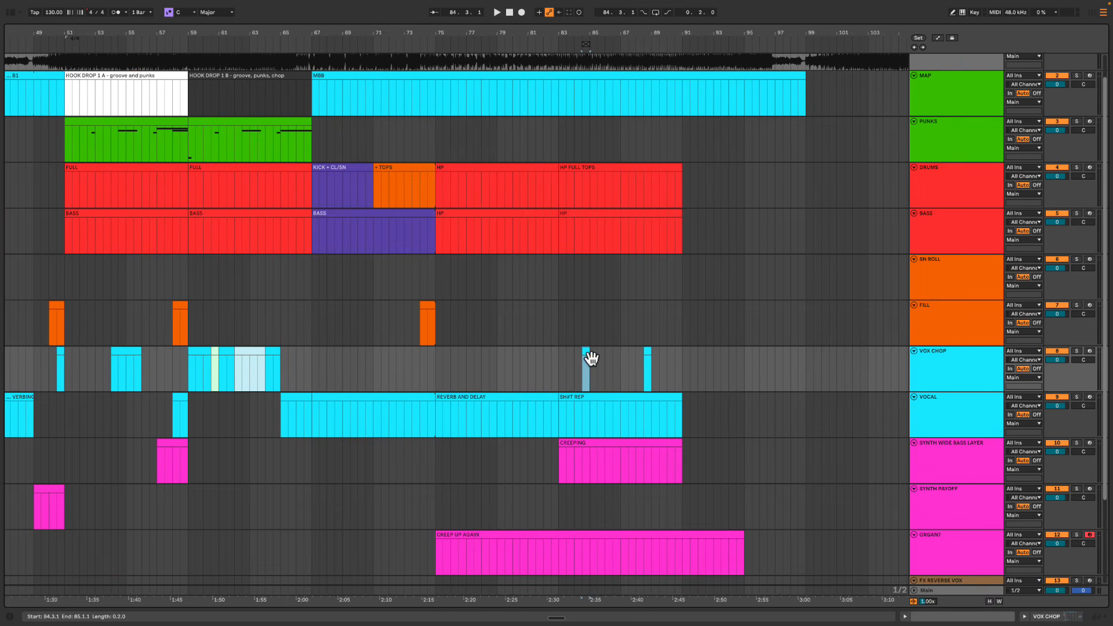
click(580, 356)
key(space)
scroll(579, 356, right, 1)
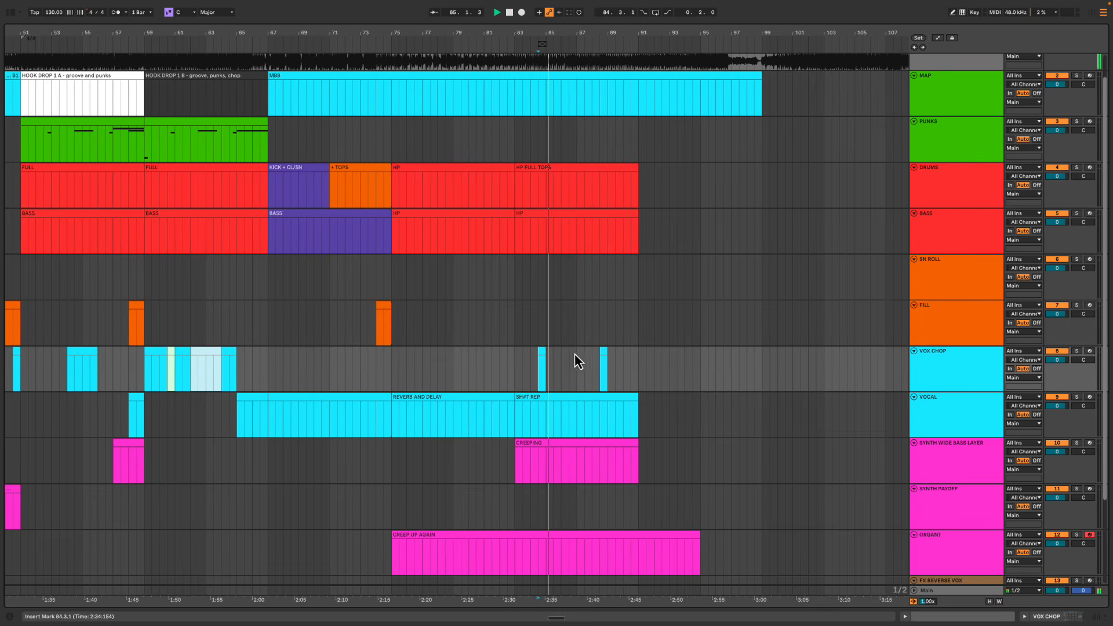
scroll(574, 355, right, 3)
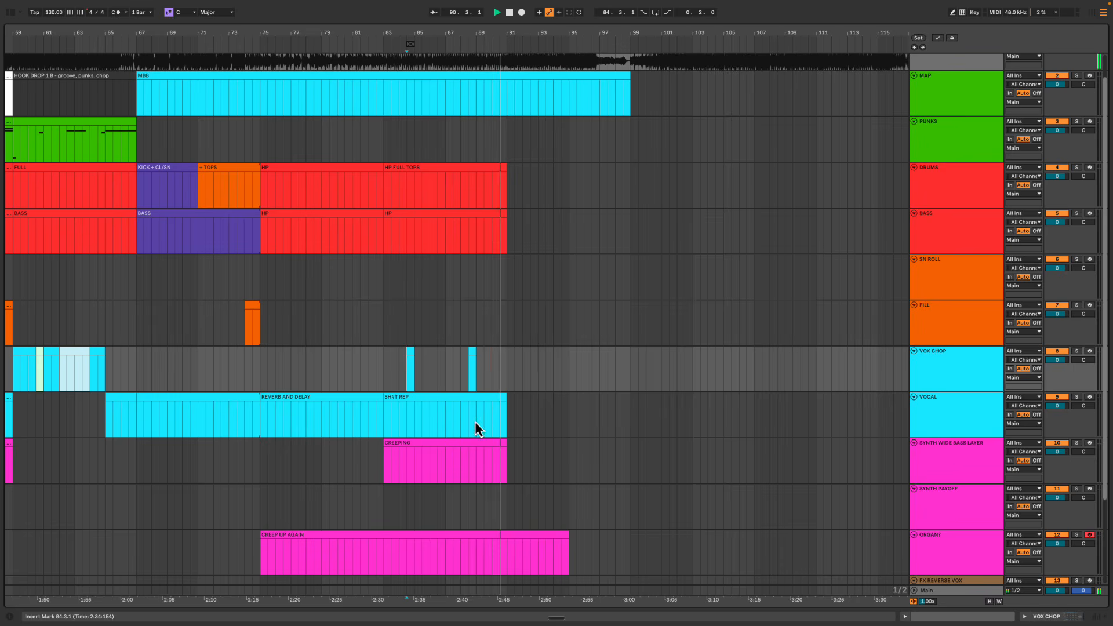
click(455, 448)
key(ctrl+d)
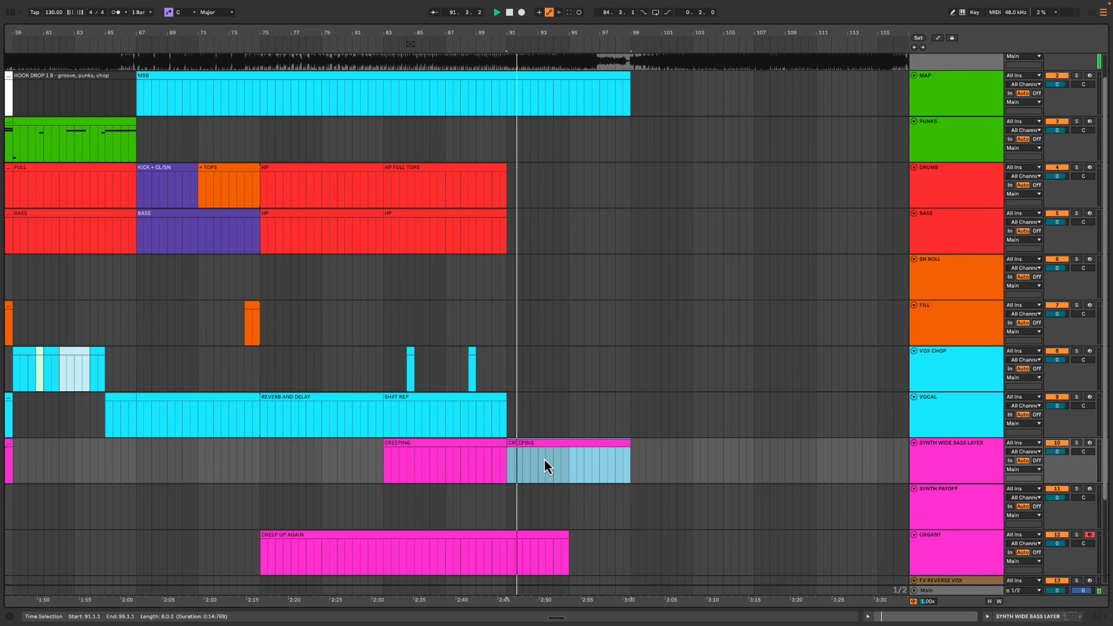
Insert a MIDI clip on the SN ROLL track from bar 91 to 97 and play the section from bar 91
click(930, 285)
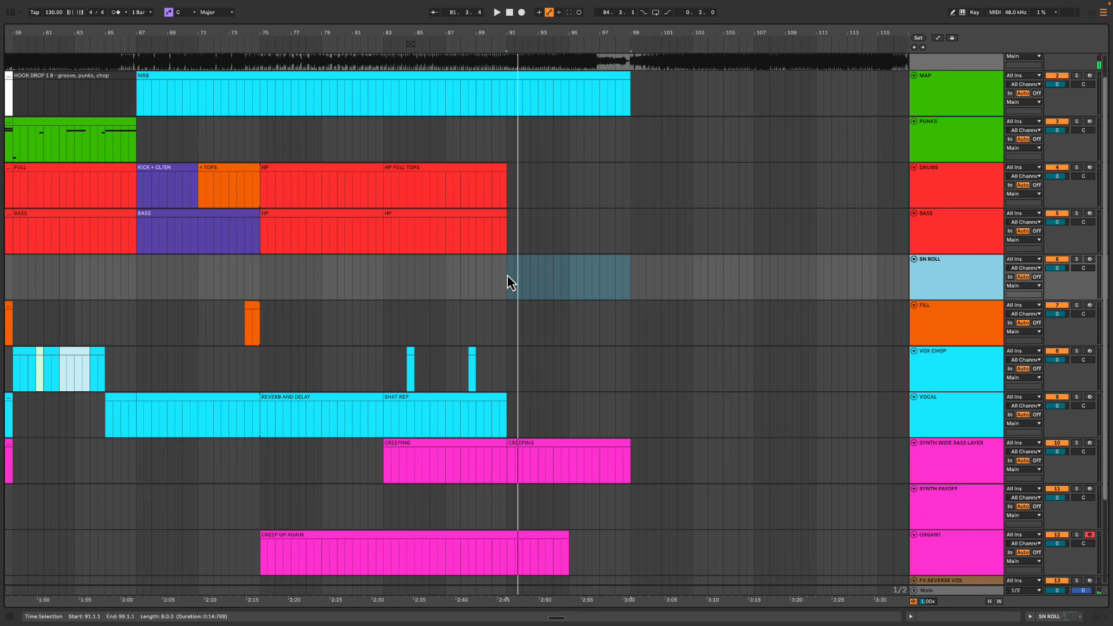
drag(507, 275, 581, 281)
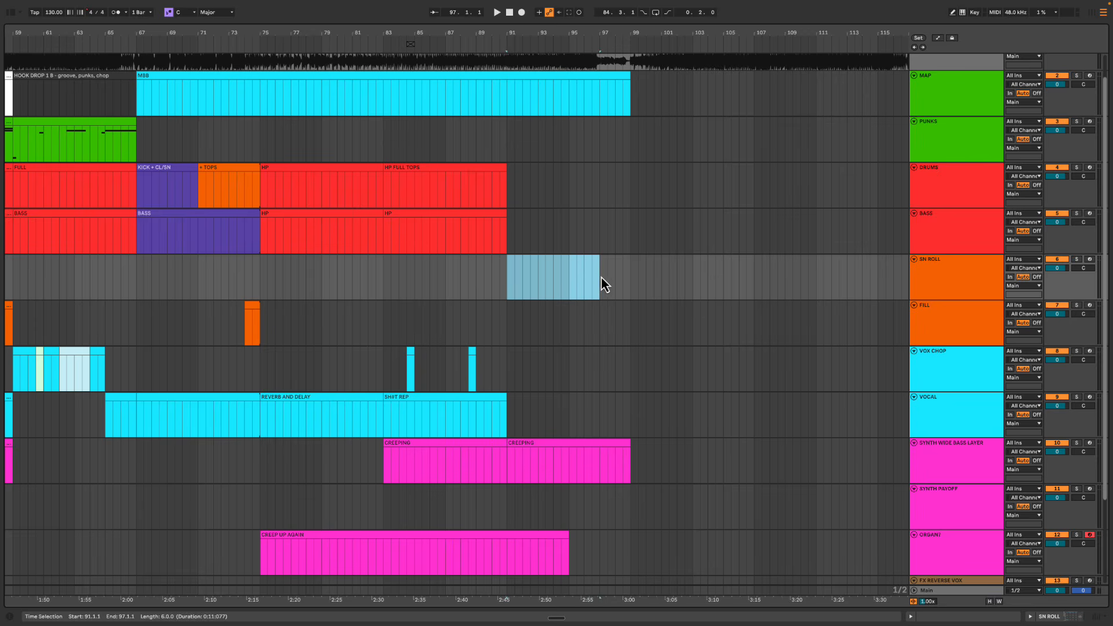
key(ctrl+shift+m)
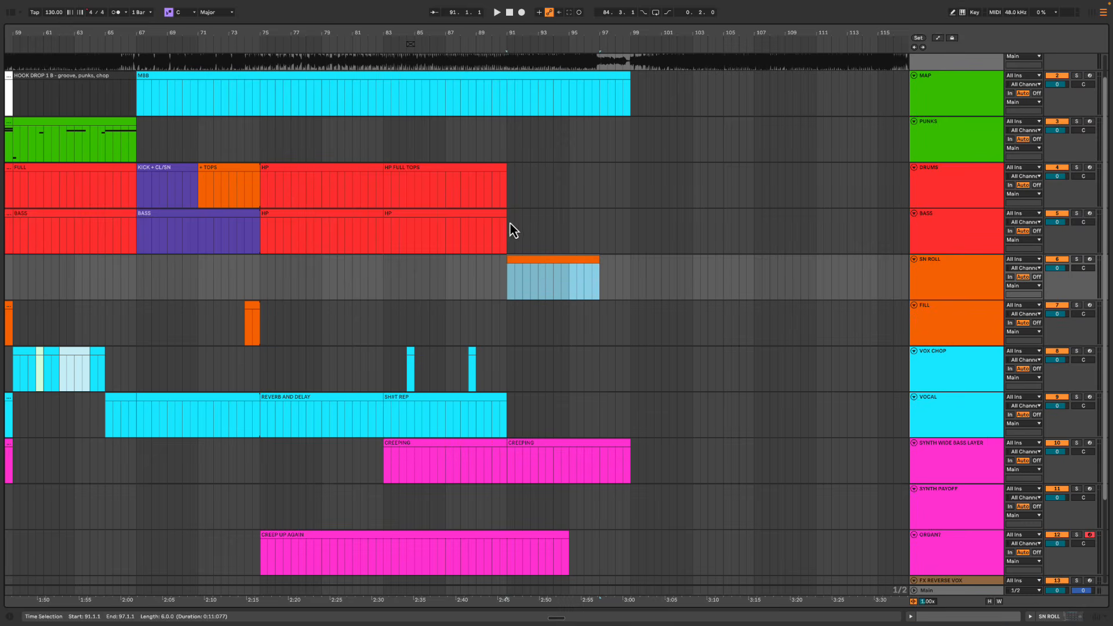
key(space)
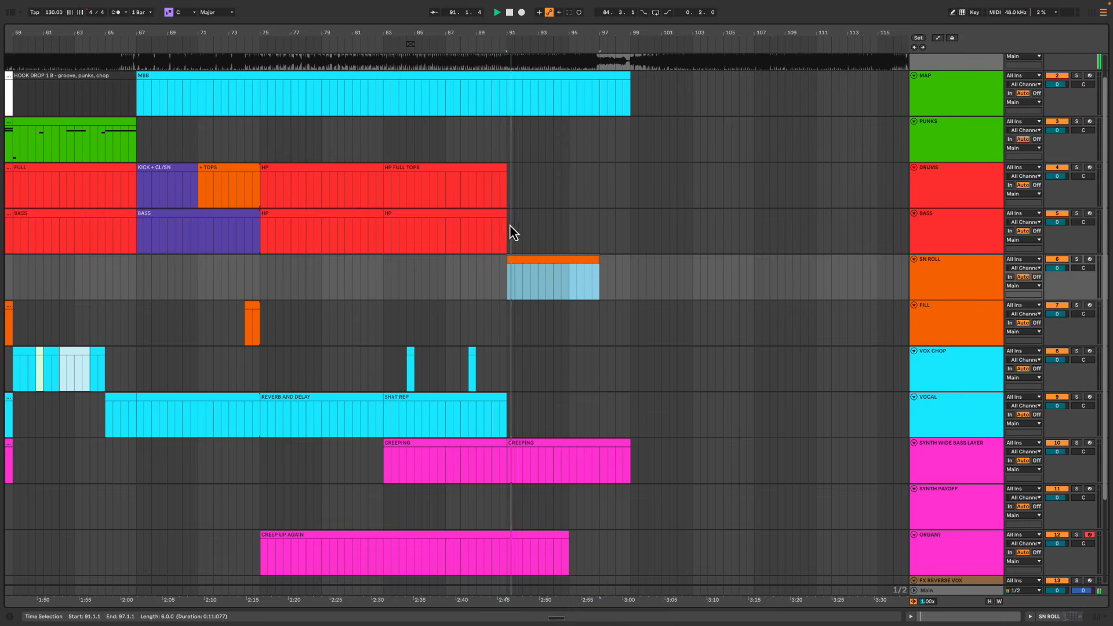
Duplicate the HP FULL TOPS clip on DRUMS to bars 91 to 99 and rename the copy KICK CUT
click(482, 175)
key(space)
key(ctrl+d)
key(space)
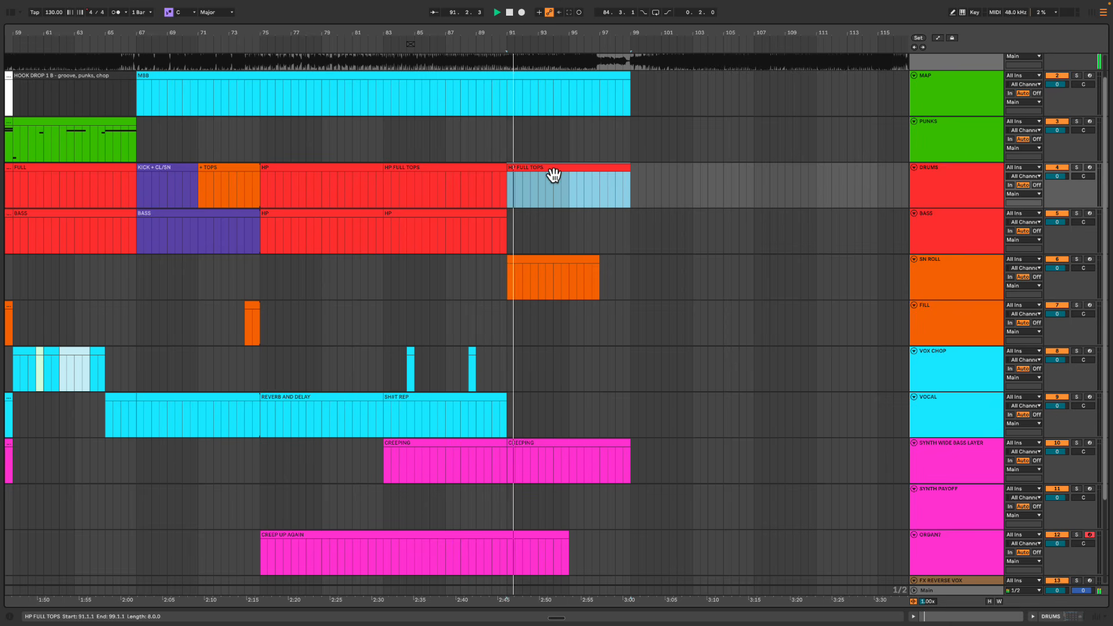
text(KICK CUT)
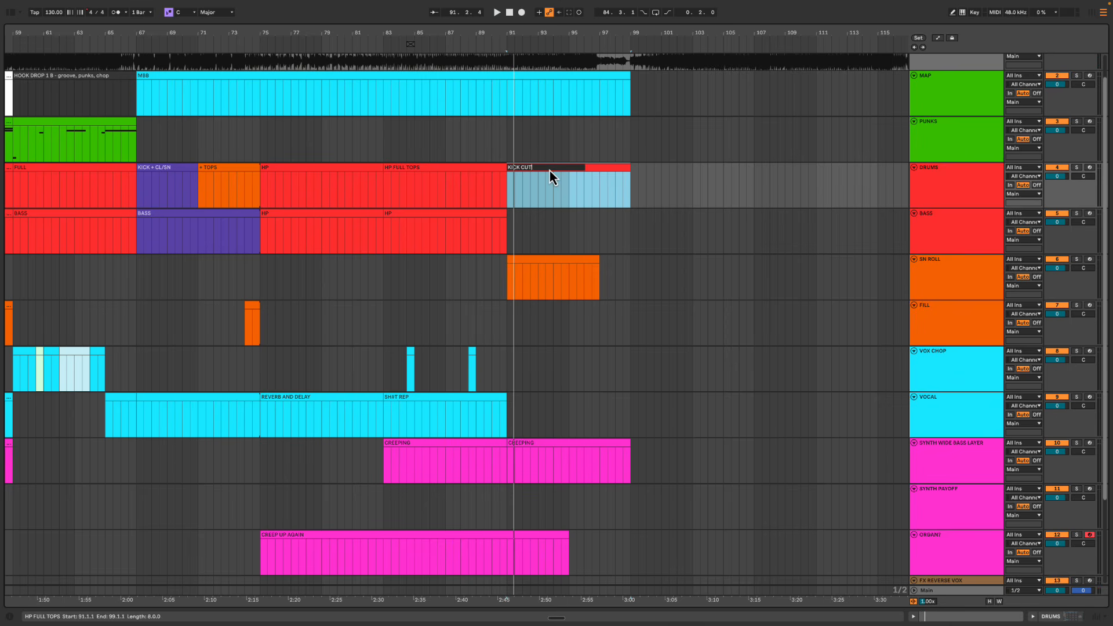
key(Return)
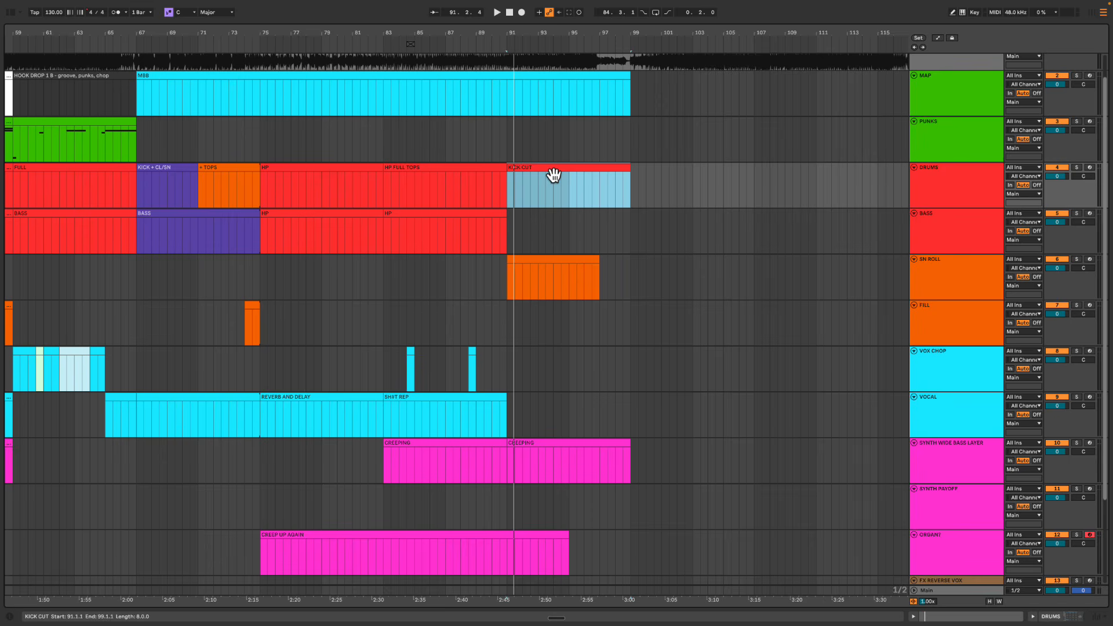
Listen on from bar 91 and duplicate the last HP clip on BASS to bars 91 to 99
scroll(552, 176, right, 3)
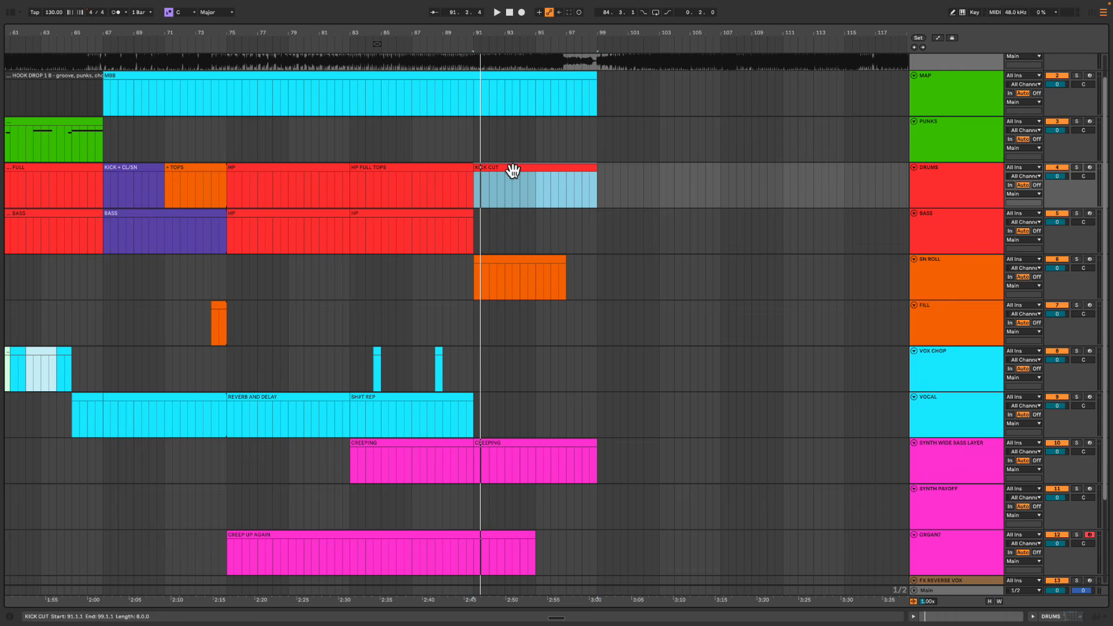
key(space)
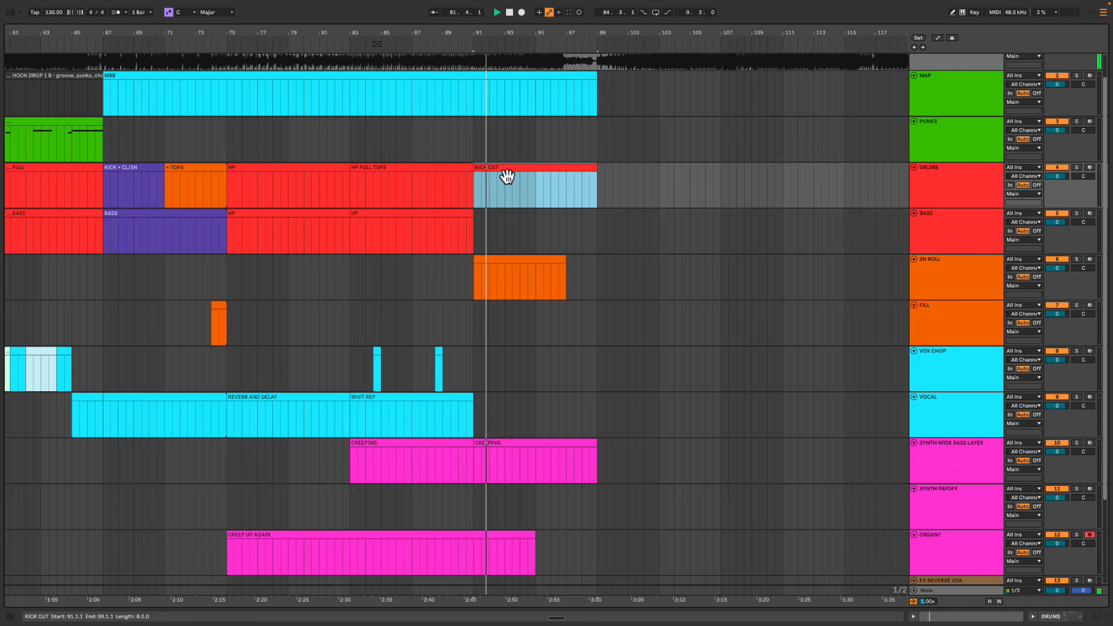
click(449, 220)
key(ctrl+d)
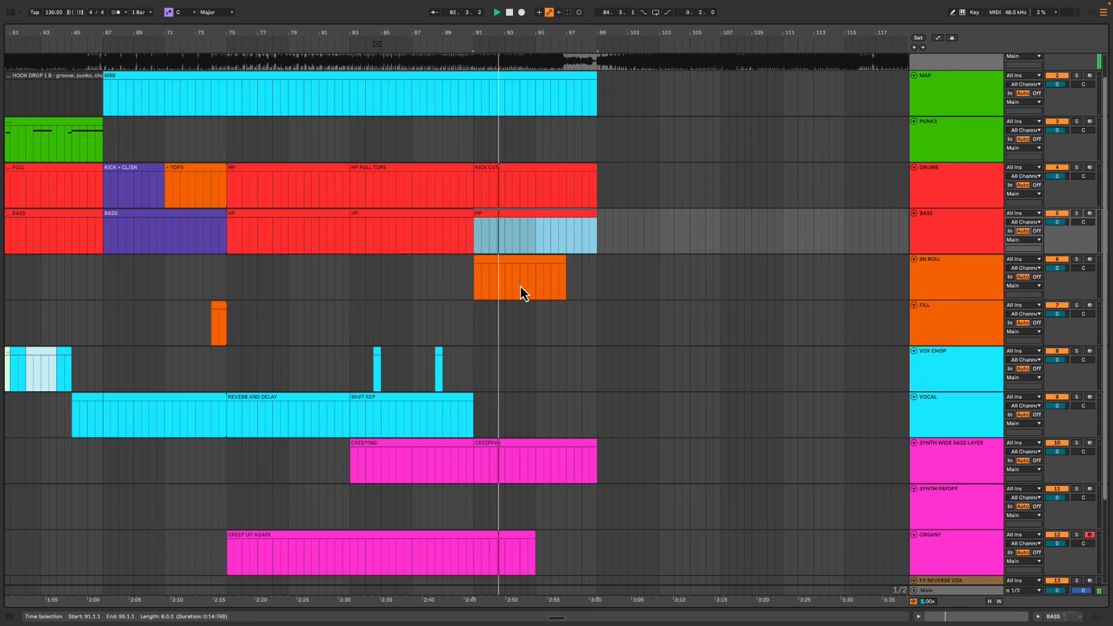
Duplicate the SH#T REP clip on VOCAL to bars 91 to 99 and rename the copy SH#T REP + BULLSH#T REP
click(467, 402)
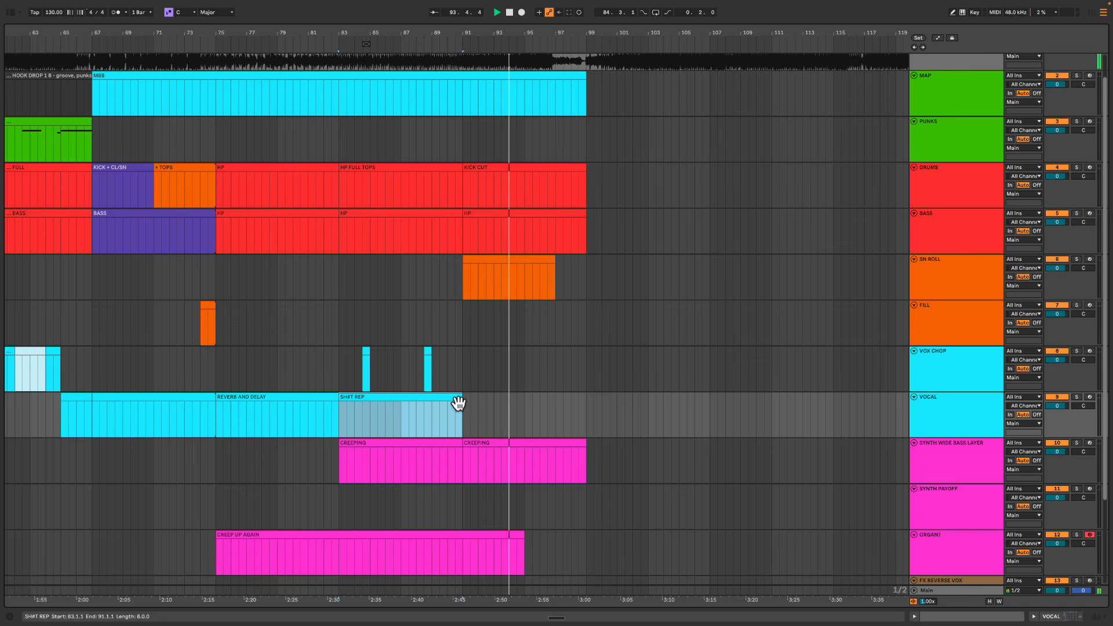
key(ctrl+d)
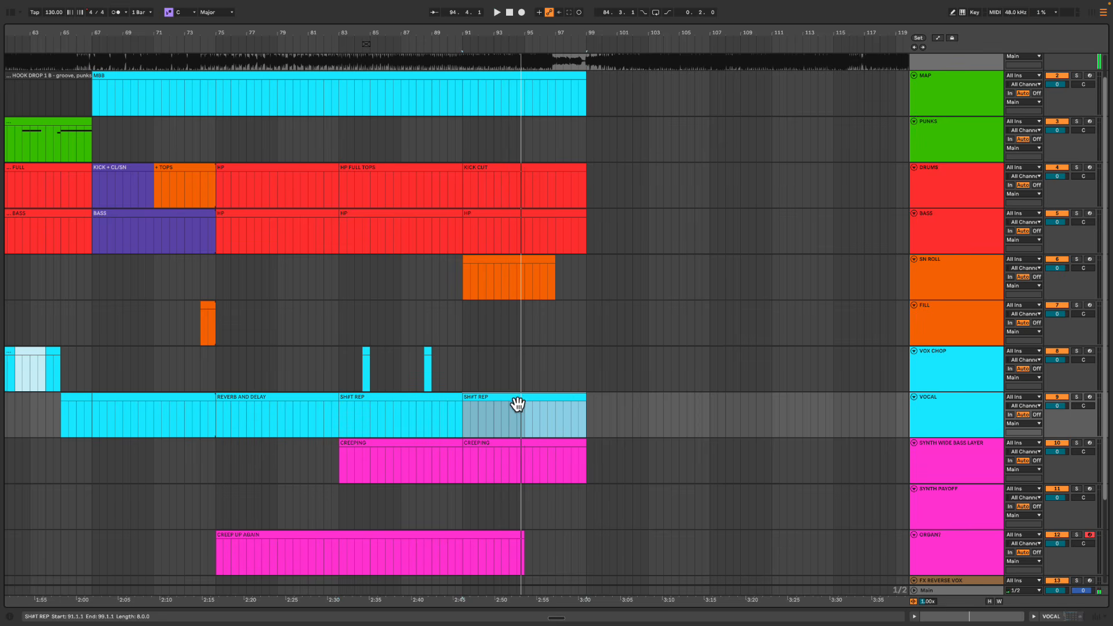
key(Right)
text(+ BULLSH#T REP)
key(Return)
Colour the SH#T REP + BULLSH#T REP clip on VOCAL green
right_click(547, 401)
click(611, 362)
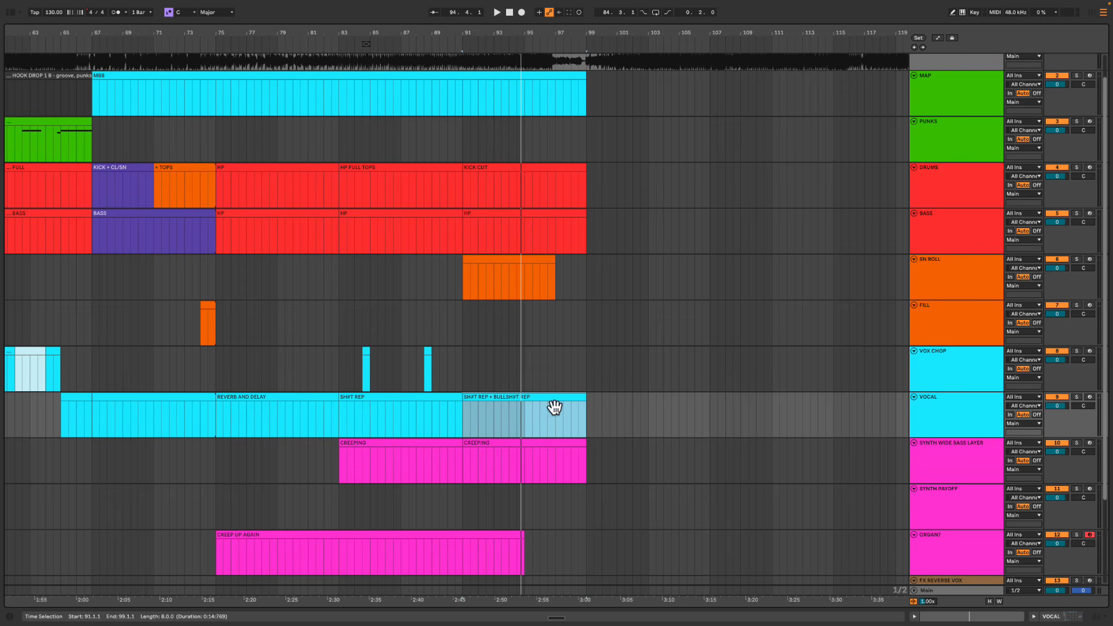
right_click(554, 407)
click(620, 367)
right_click(554, 408)
click(607, 366)
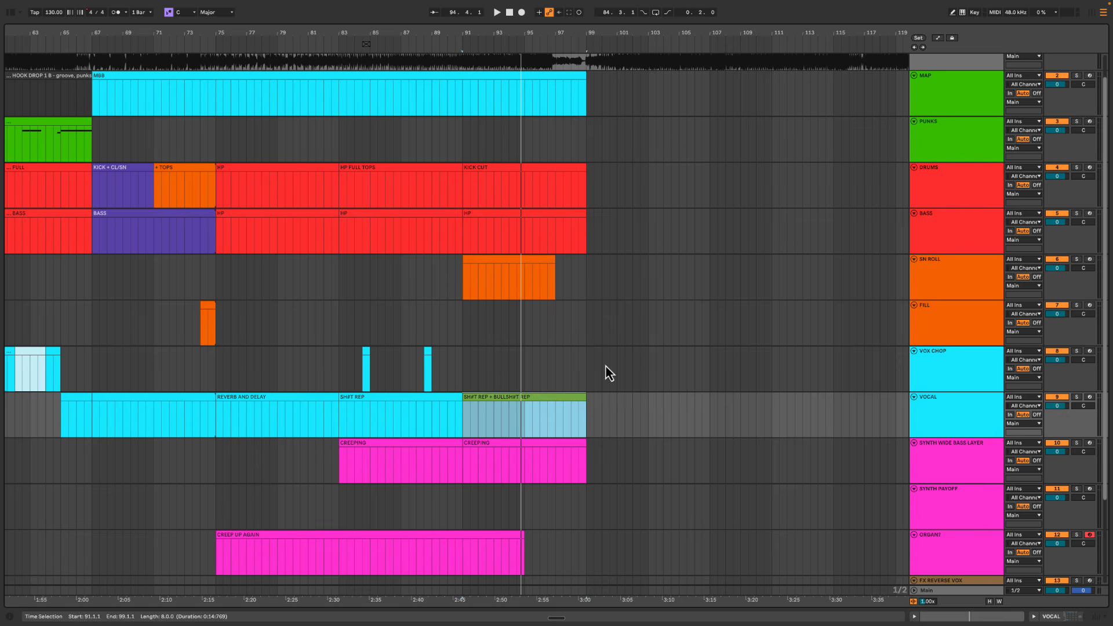
Play from bar 91 and duplicate the two vox chops of bars 83 to 91 into bars 91 to 99
click(462, 384)
key(space)
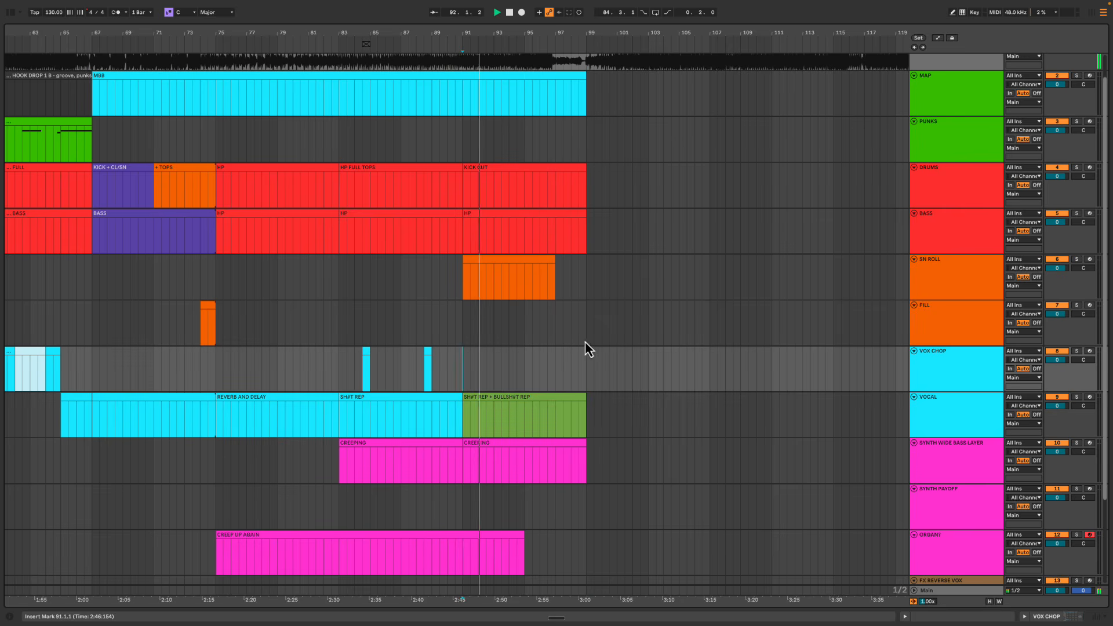
scroll(627, 342, down, 1)
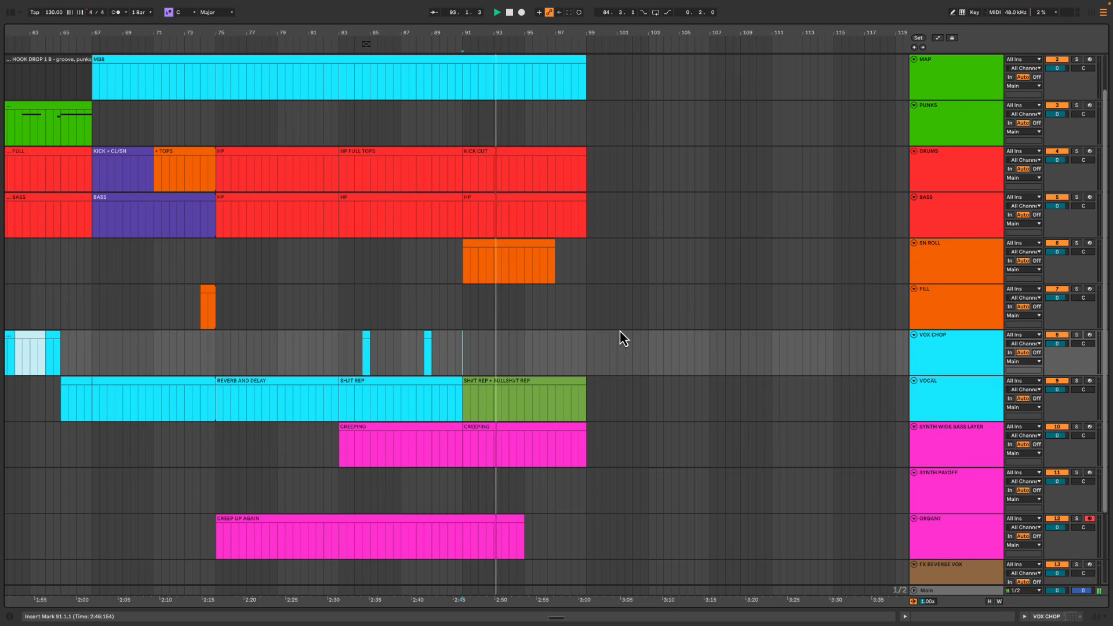
drag(461, 348, 333, 357)
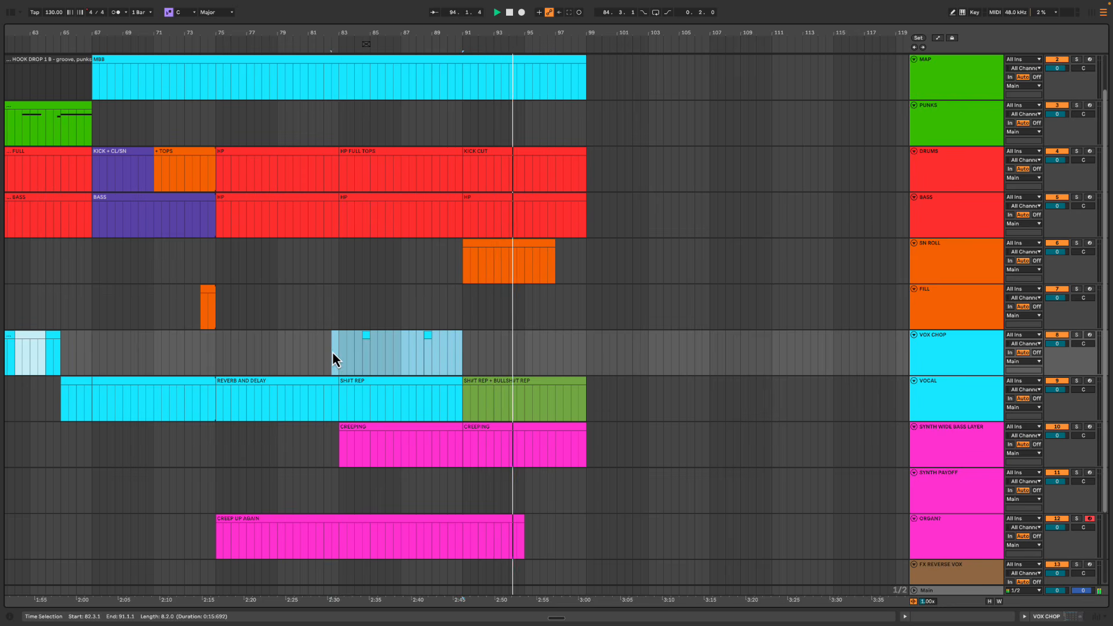
key(ctrl+d)
Extend CREEP UP AGAIN to bar 99, then delete the synth and organ clip content from bar 97 onward
scroll(377, 382, down, 3)
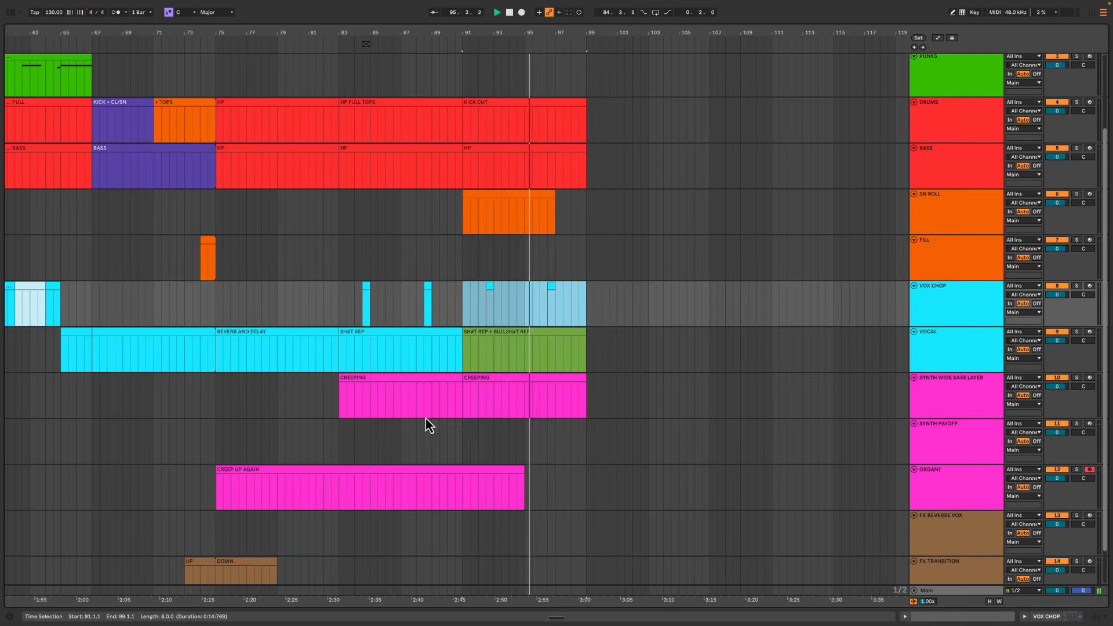
drag(524, 467, 584, 464)
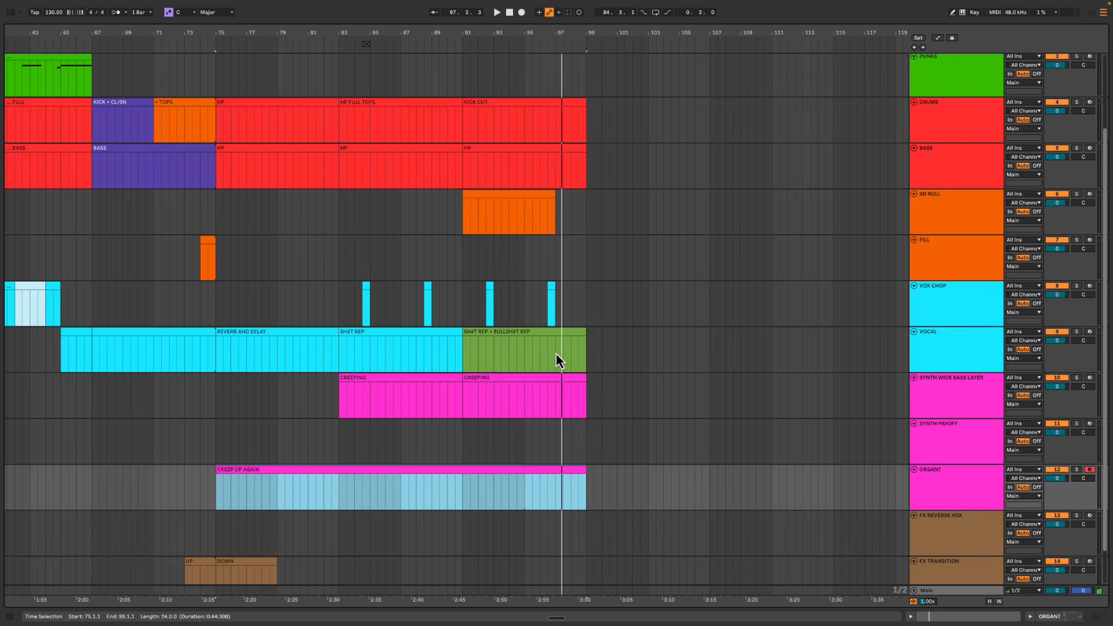
drag(555, 353, 670, 483)
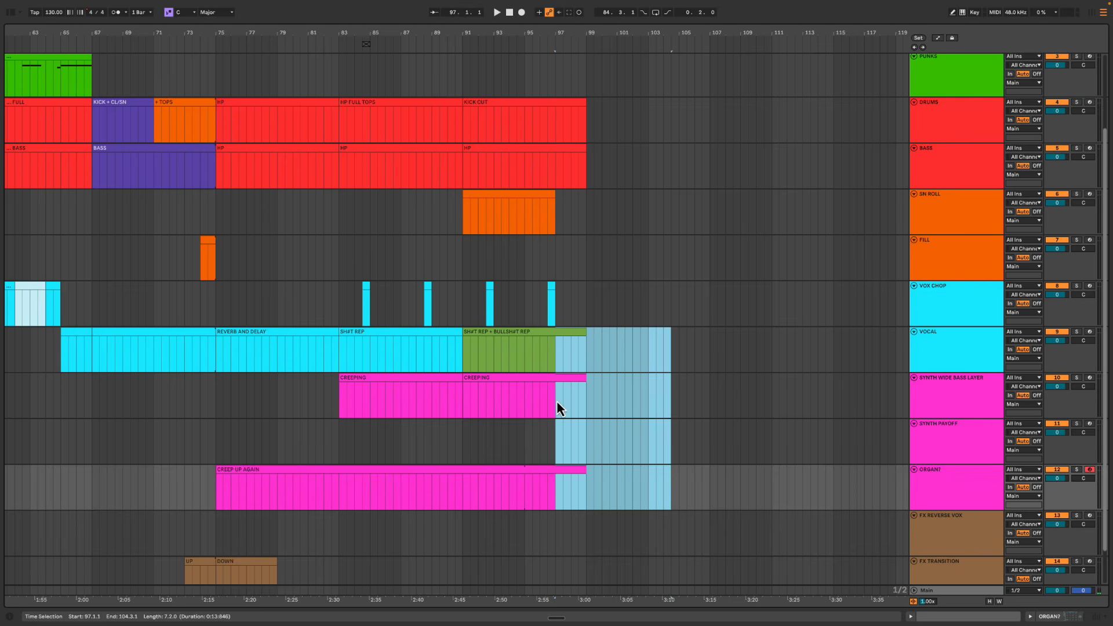
drag(557, 401, 637, 481)
key(Delete)
Split the vocal clip at bar 97, colour the final two bars yellow, rename them PAYOFF and play them
click(557, 345)
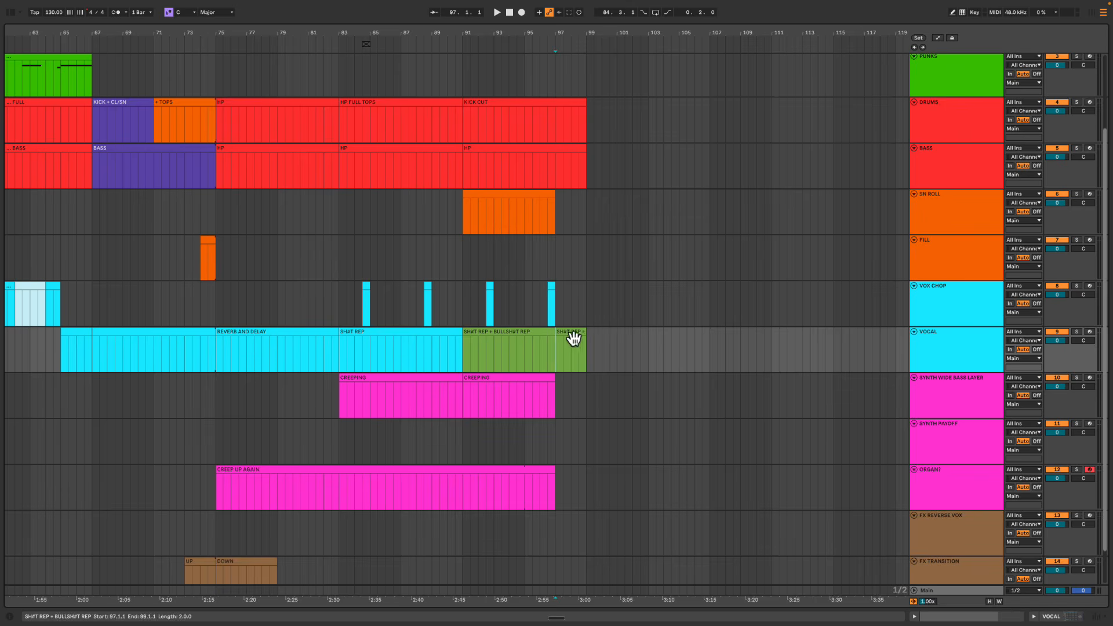
key(super+e)
right_click(571, 339)
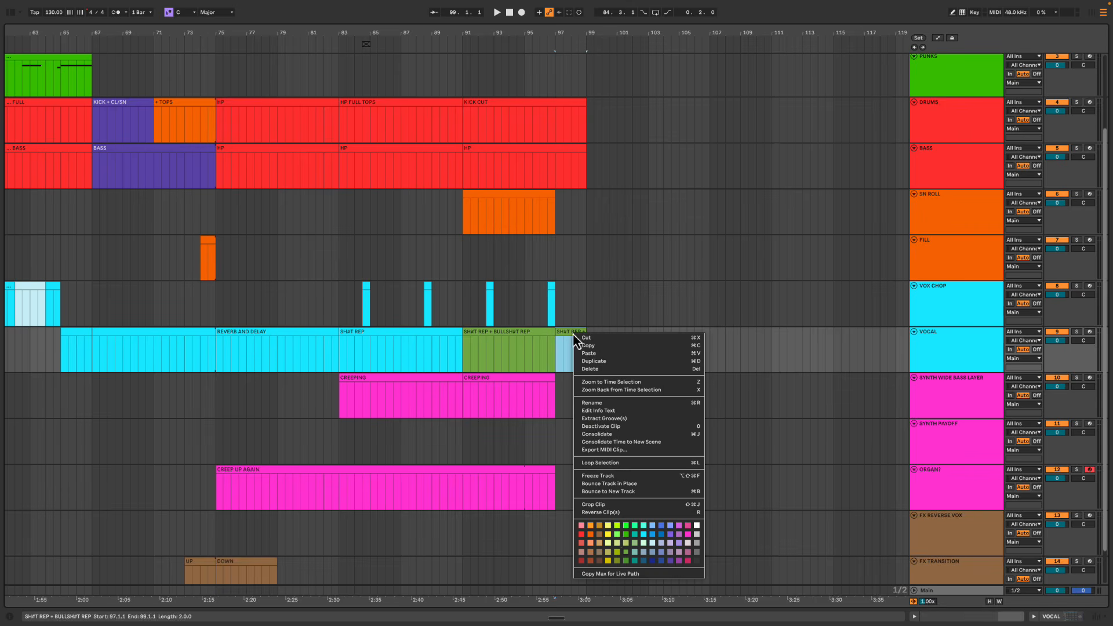
click(607, 535)
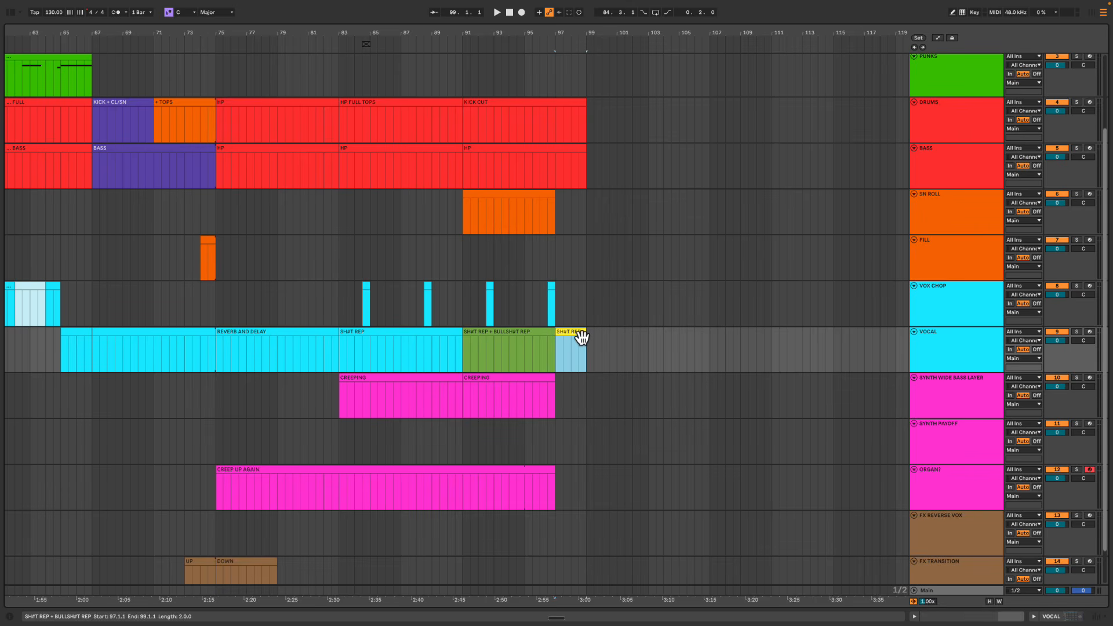
text(F)
key(Return)
key(space)
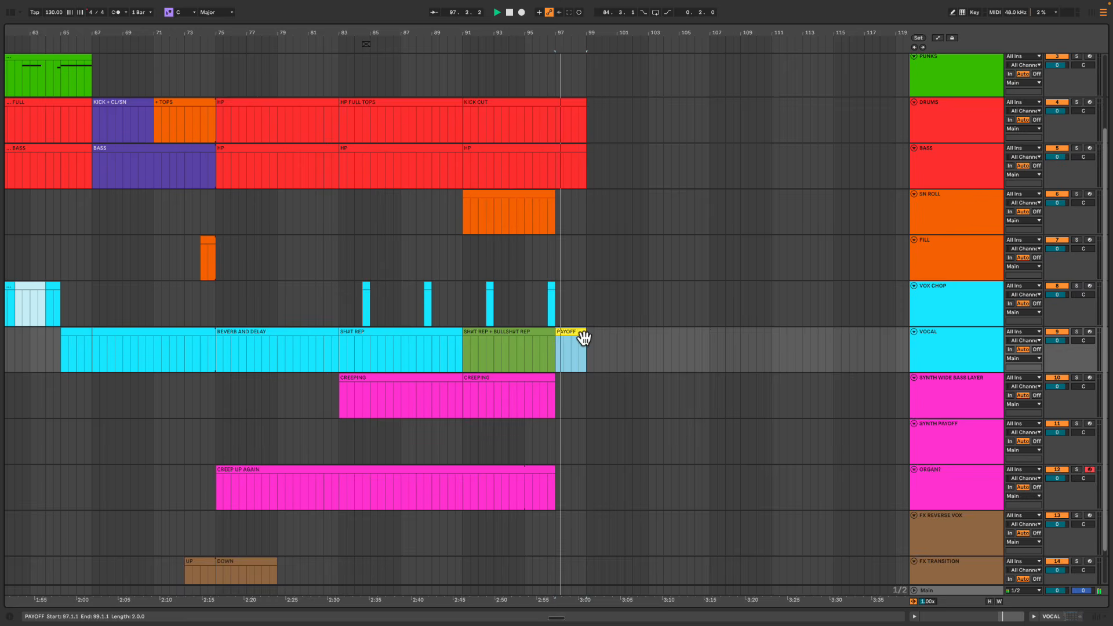
Delete the DRUMS and BASS clip content from bar 97 onward
scroll(553, 215, up, 2)
drag(555, 177, 716, 305)
key(Delete)
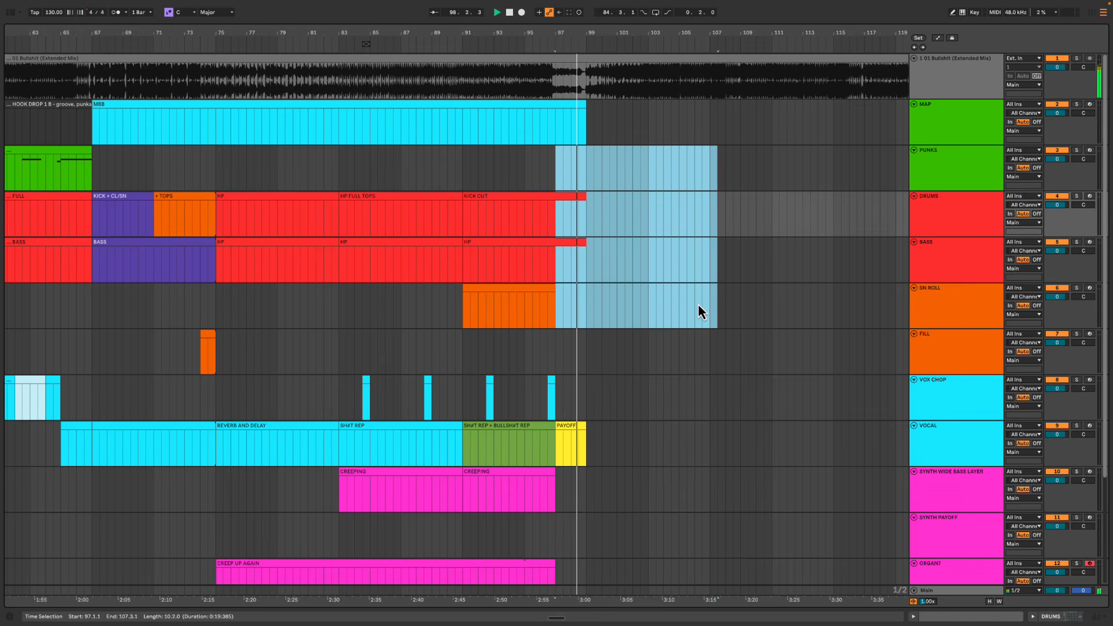
click(557, 175)
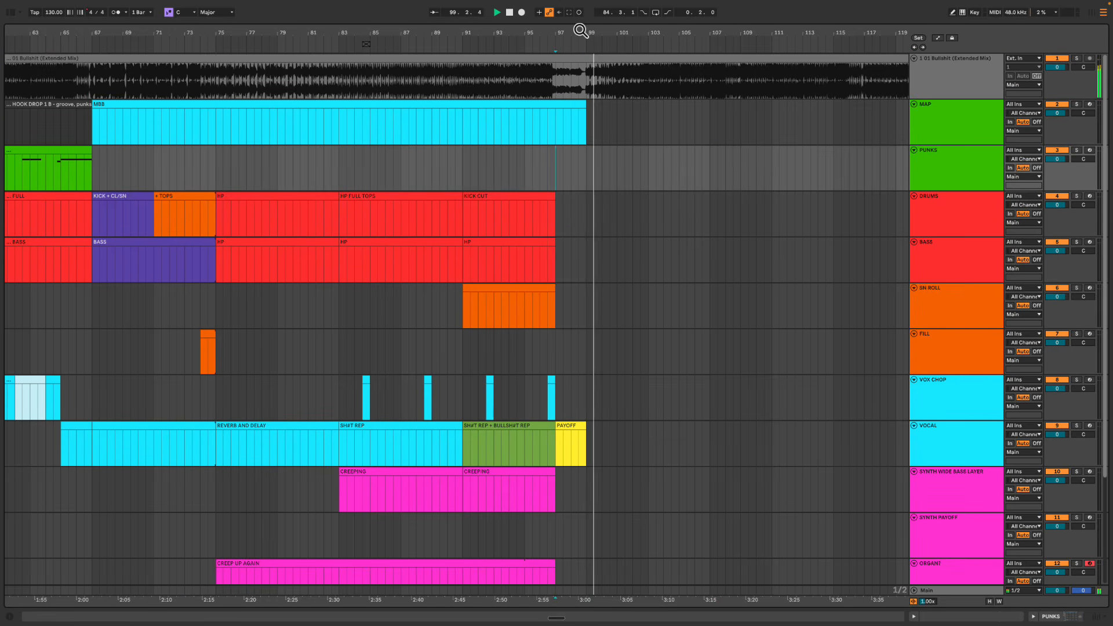
Stop playback and insert a MIDI clip on SYNTH PAYOFF from bar 99 to 101
drag(581, 32, 581, 18)
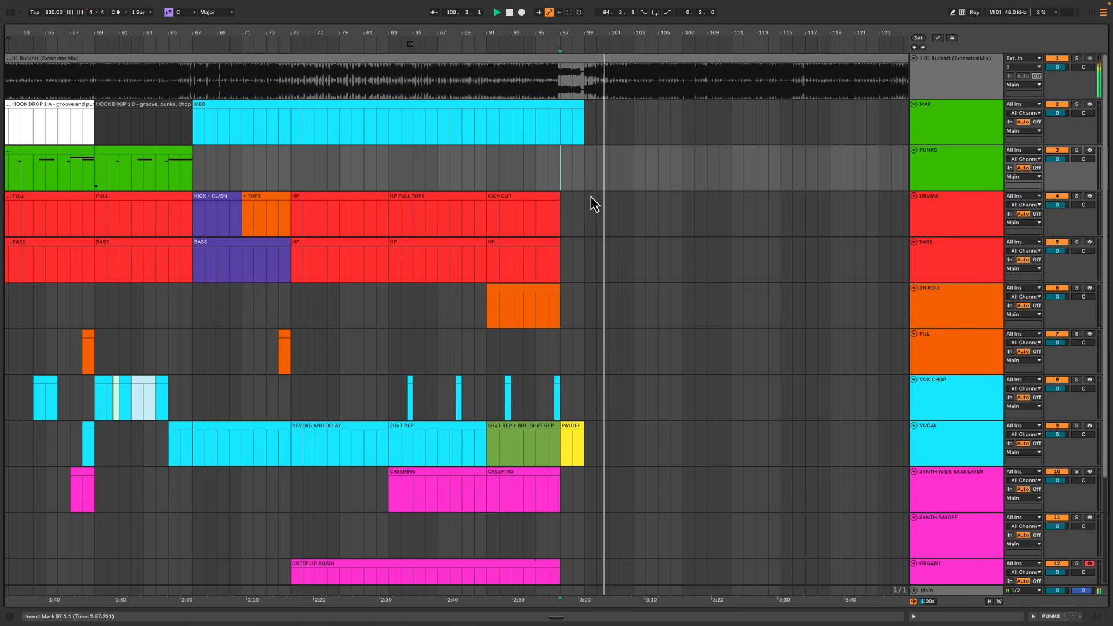
scroll(590, 200, down, 3)
key(space)
click(1007, 419)
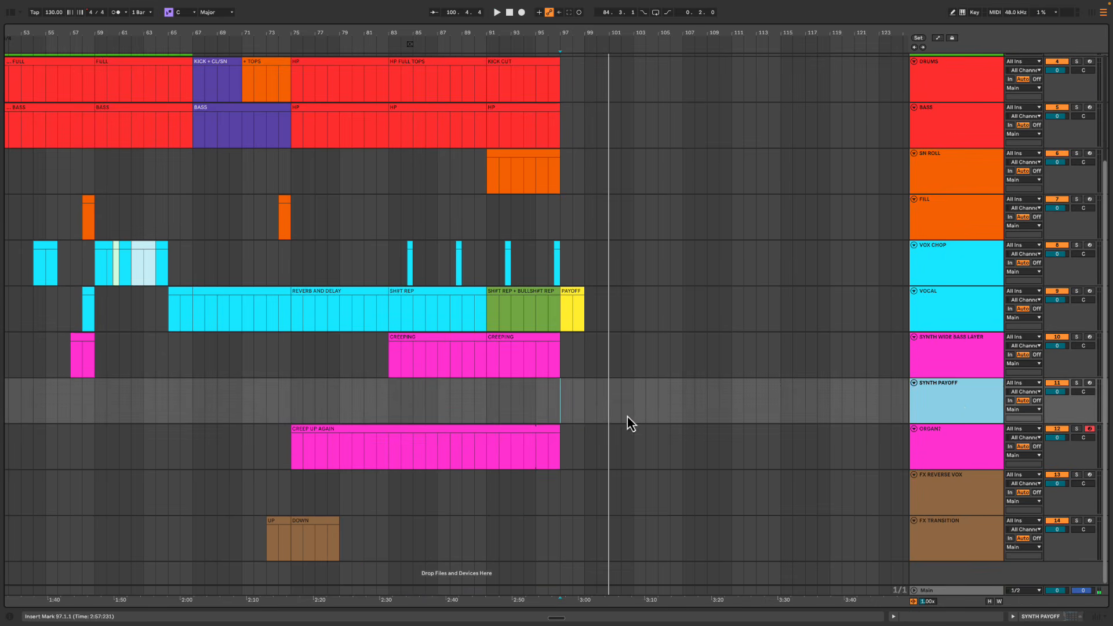
drag(587, 406, 614, 404)
key(super+shift+m)
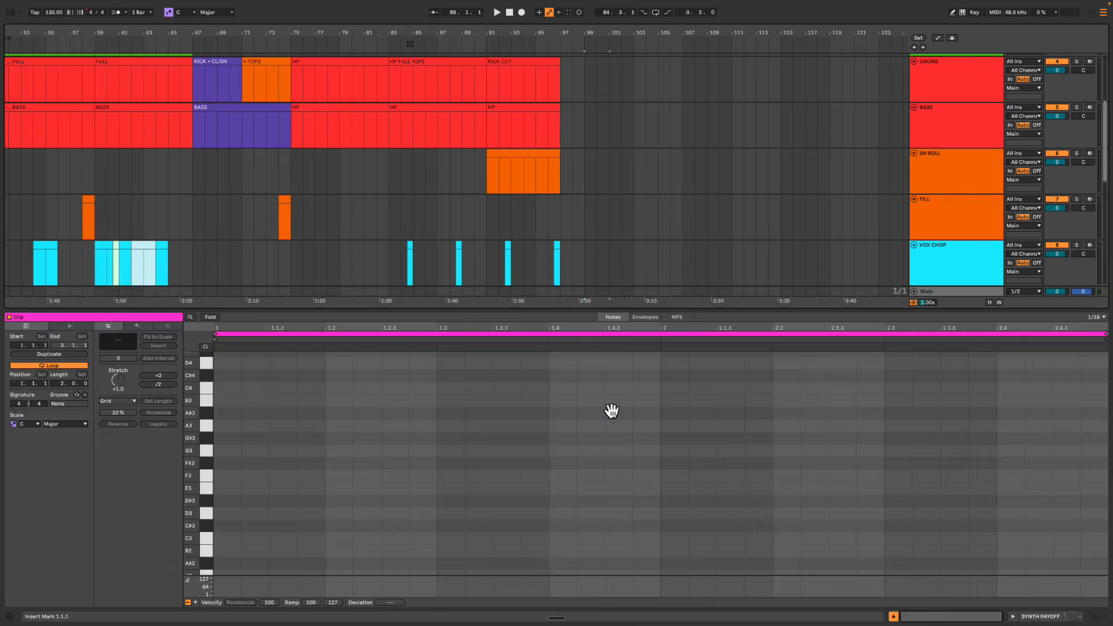
Copy the one-bar FILL clip from bar 74 to bar 100 and play the reference from bar 101
key(super+alt+l)
scroll(556, 348, up, 3)
drag(283, 341, 611, 345)
click(616, 95)
key(space)
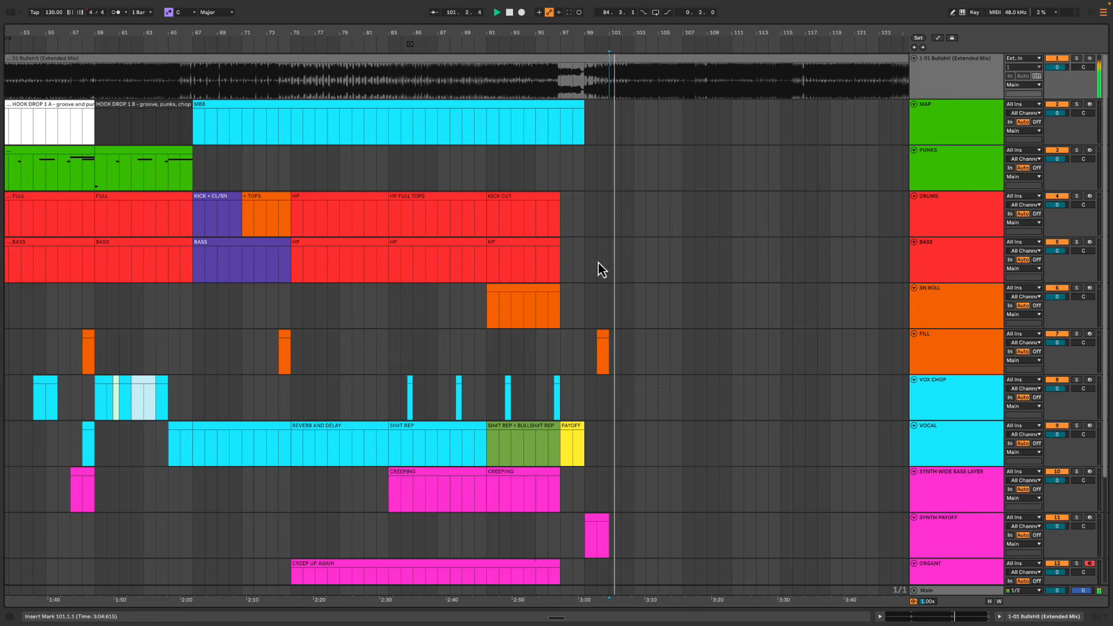
Stop playback and insert an empty audio track directly below the reference track
drag(597, 33, 596, 29)
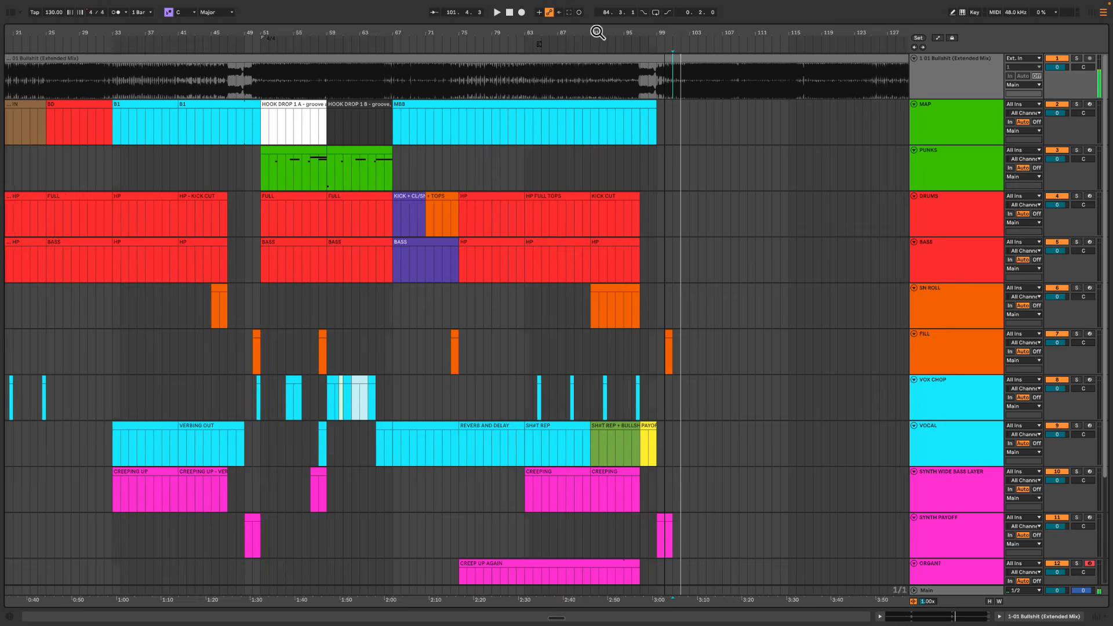
click(958, 82)
key(ctrl+t)
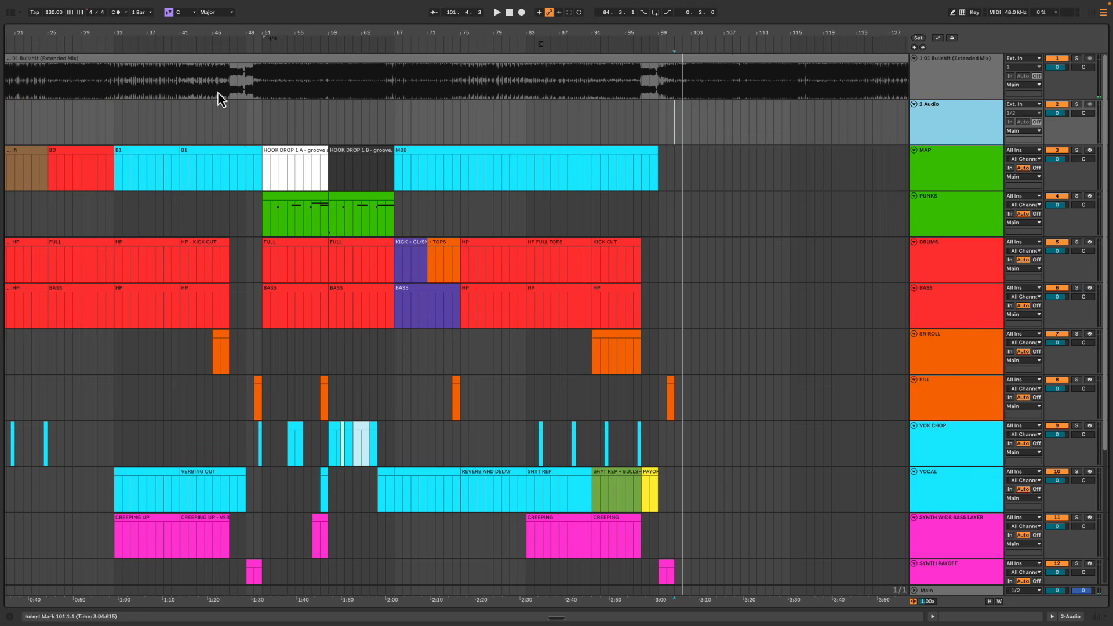
Copy bars 47 to 51 of the reference audio onto the new audio track at bars 97 to 101
drag(230, 32, 291, 34)
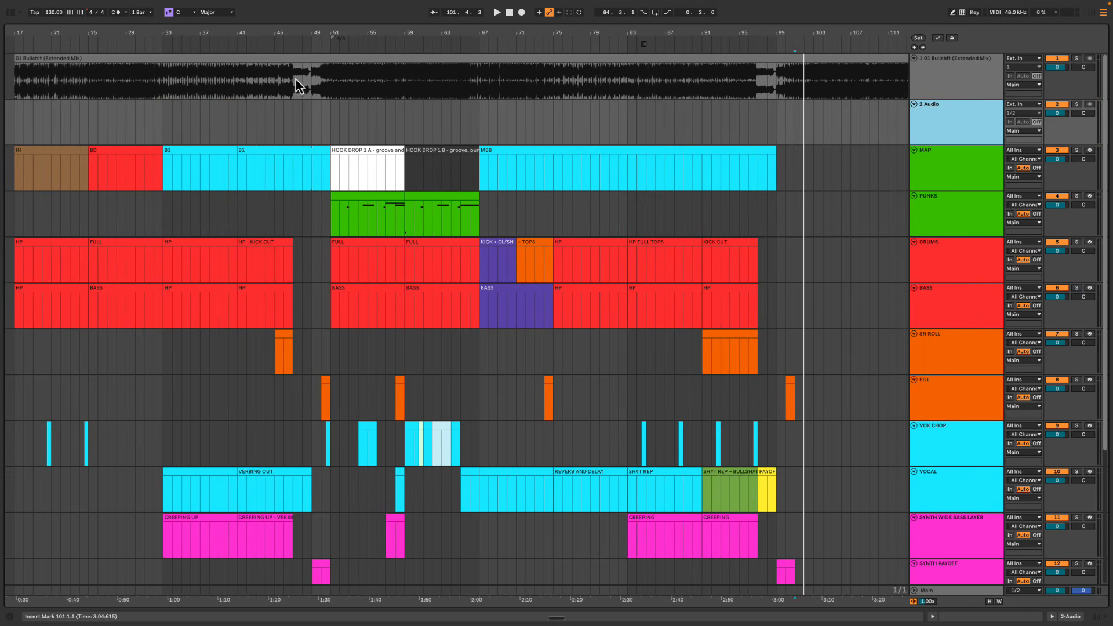
drag(295, 83, 331, 85)
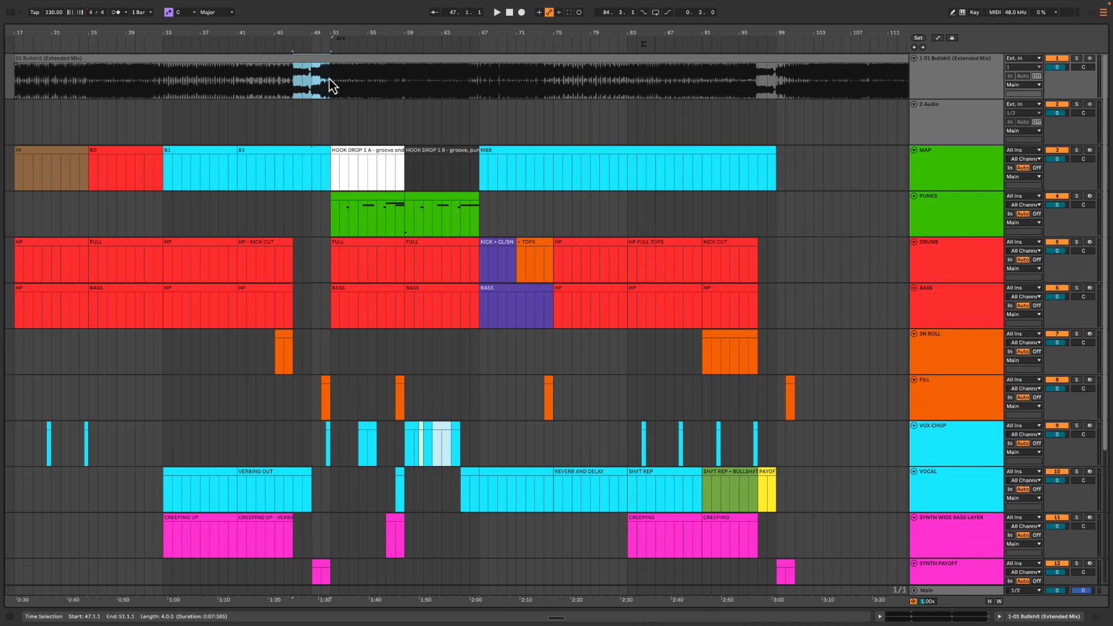
key(ctrl+d)
drag(486, 122, 775, 126)
drag(789, 31, 640, 98)
Solo the reference track and play its payoff from bar 97, jumping ahead to bar 99
click(1075, 58)
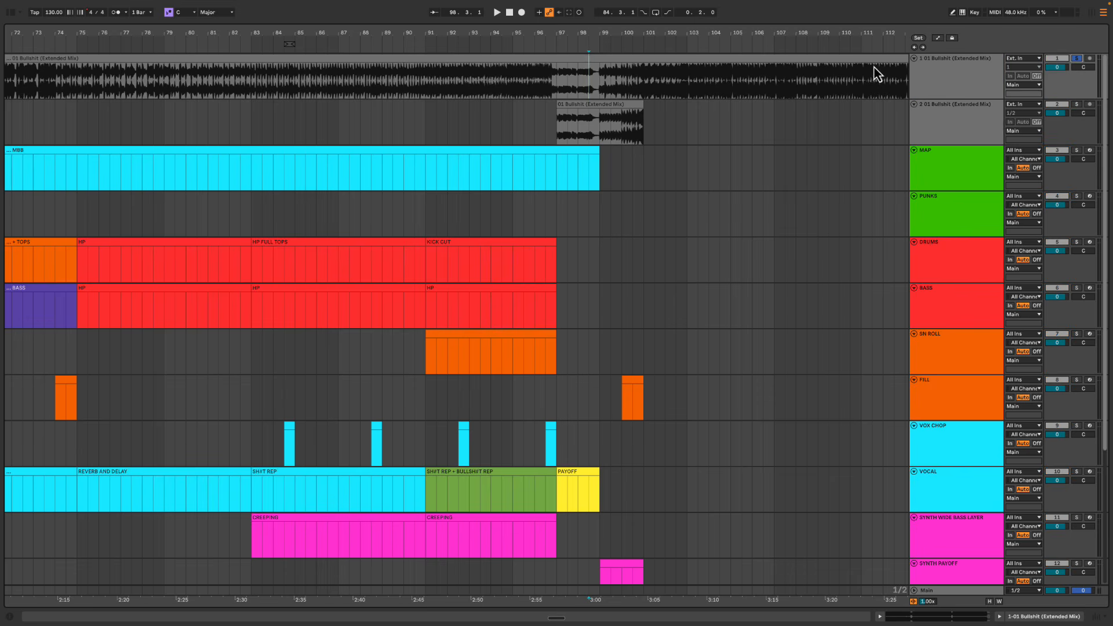
click(553, 90)
key(space)
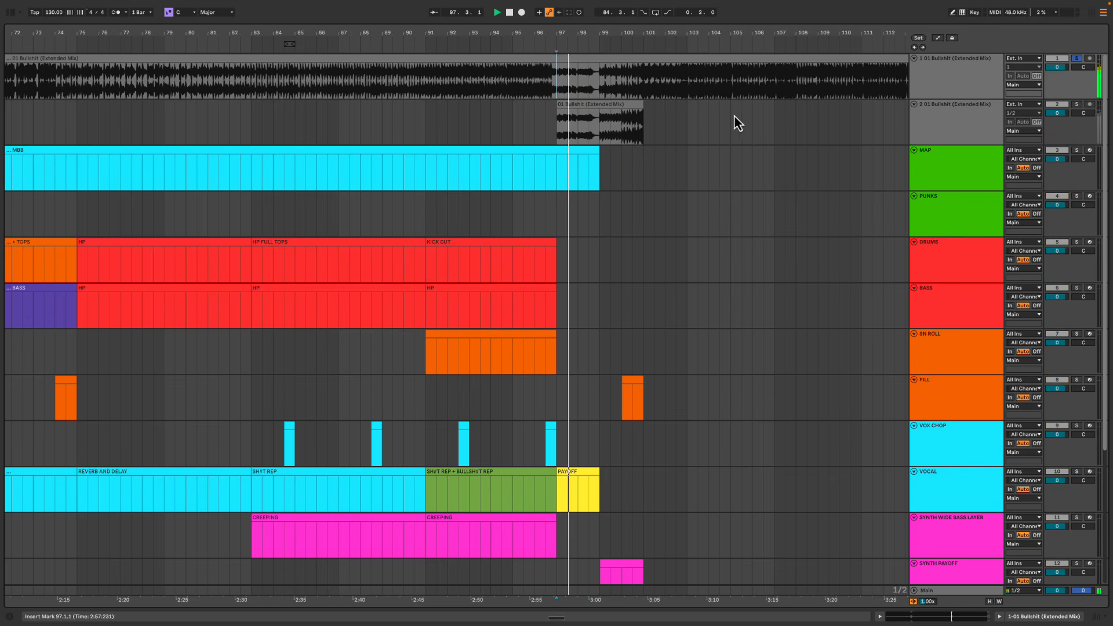
scroll(616, 102, right, 1)
scroll(615, 102, right, 2)
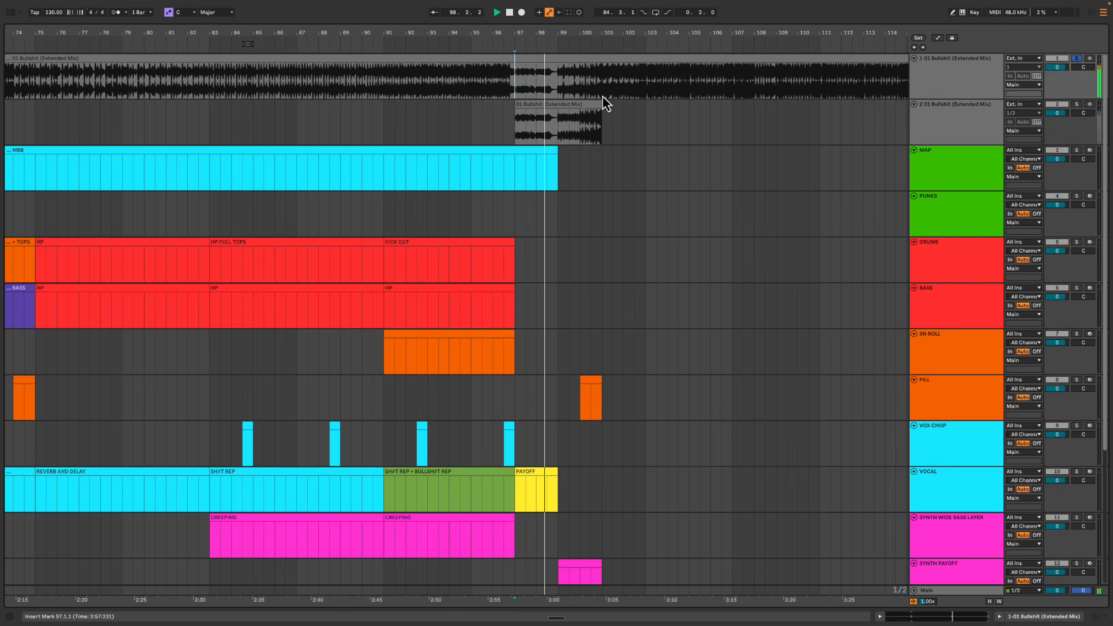
click(560, 90)
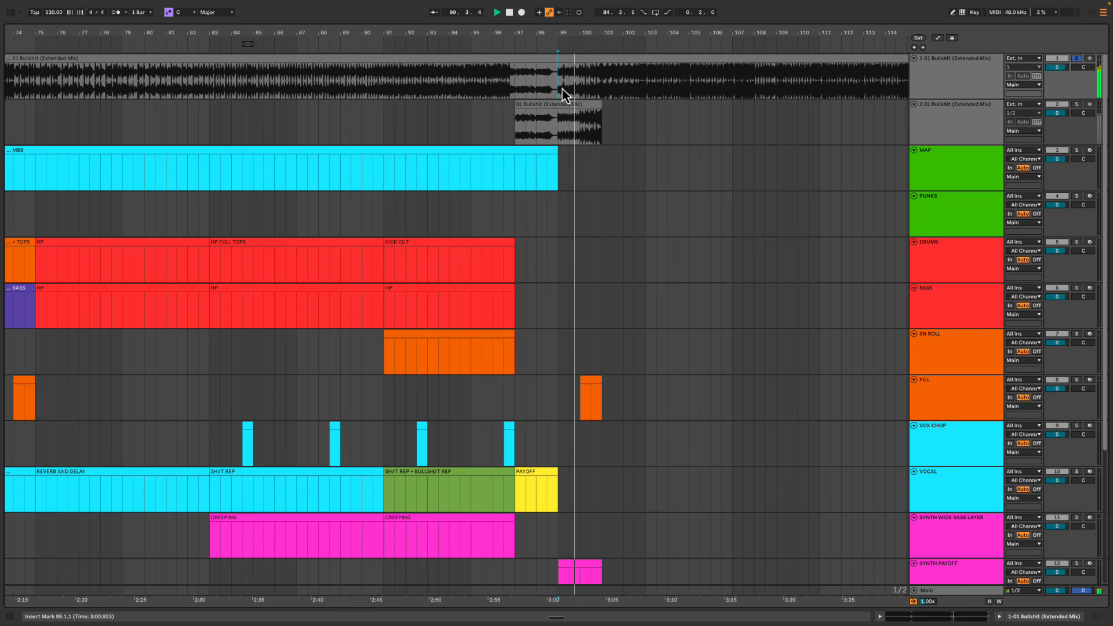
click(515, 90)
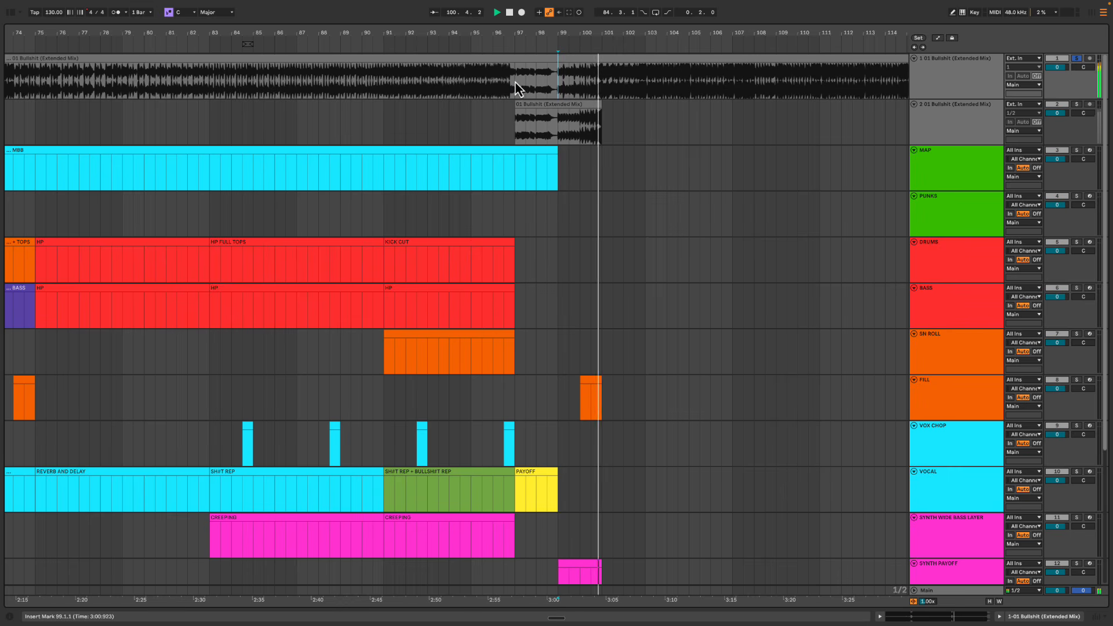
Solo the second audio track instead and play the copied payoff from bar 97 to bar 101 for comparison
key(space)
click(1076, 105)
click(508, 121)
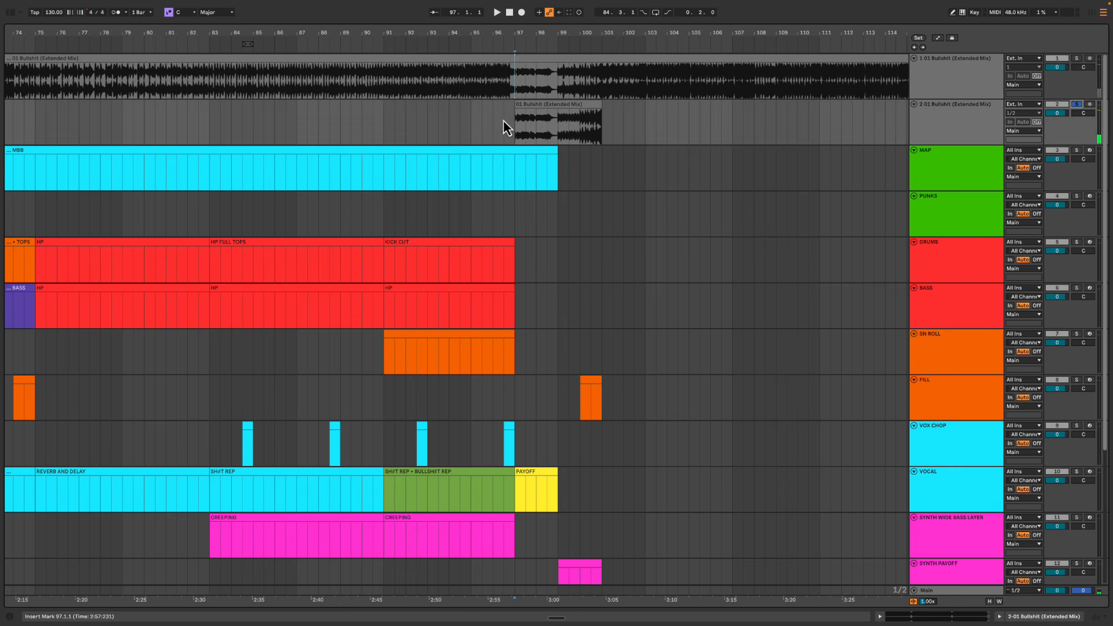
key(space)
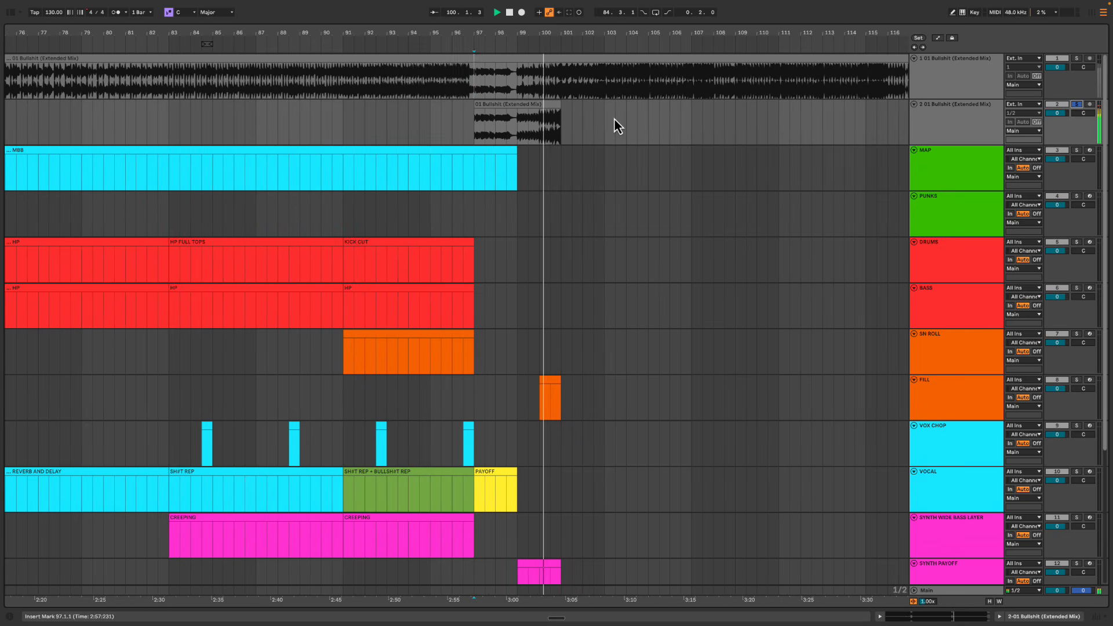
key(space)
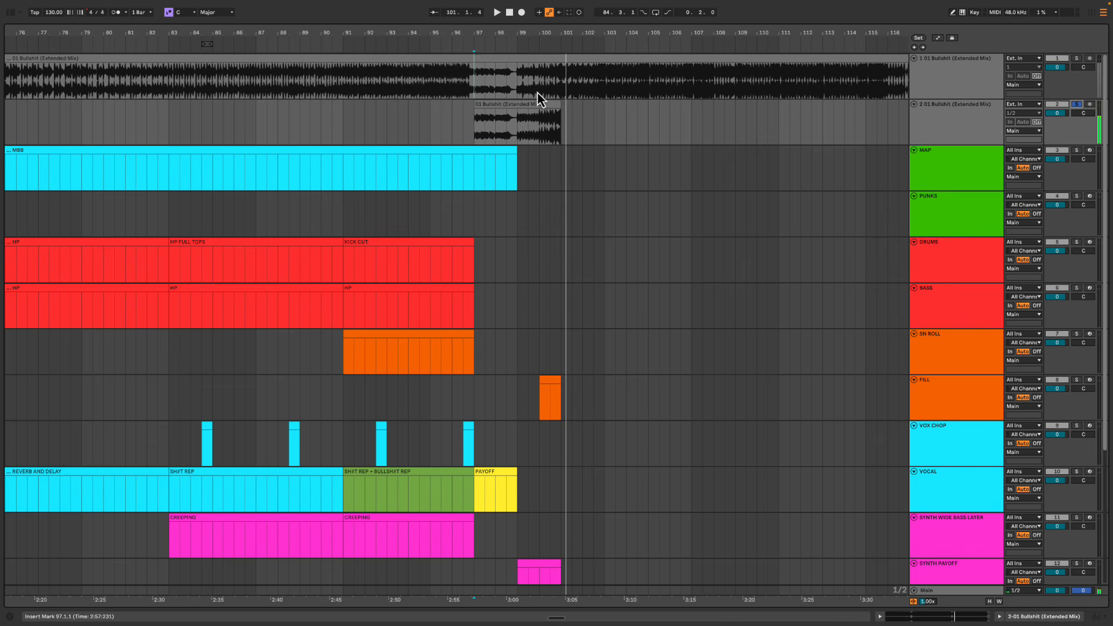
Compare the two audio tracks over bars 99–101 and 97–101, and mark the empty bars 101–117 following the copied payoff
drag(517, 88, 564, 114)
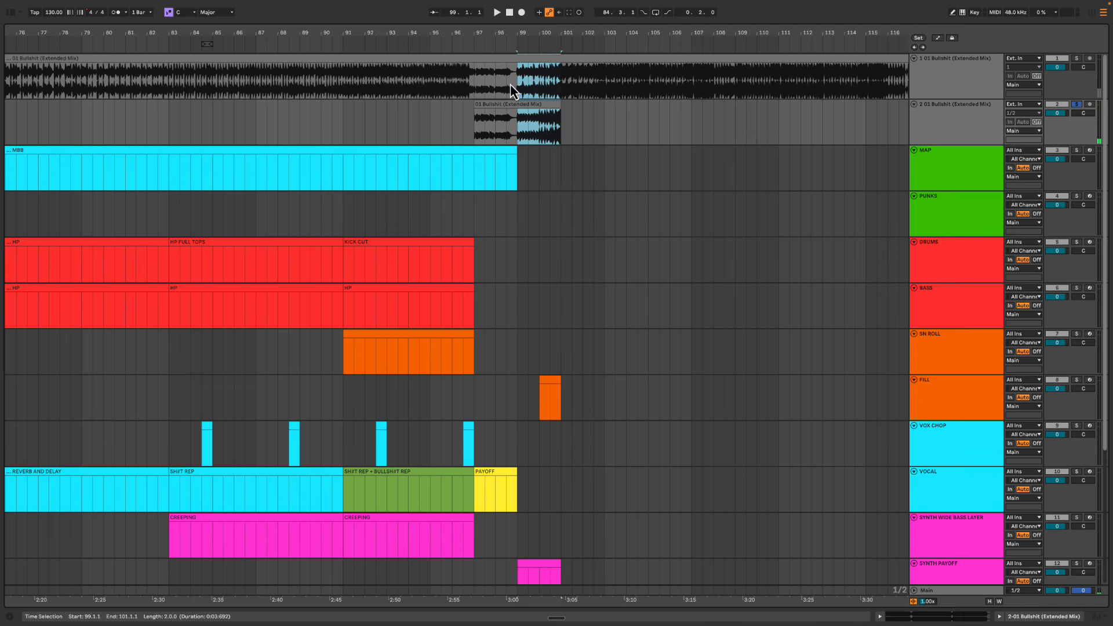
click(474, 84)
drag(475, 82, 559, 121)
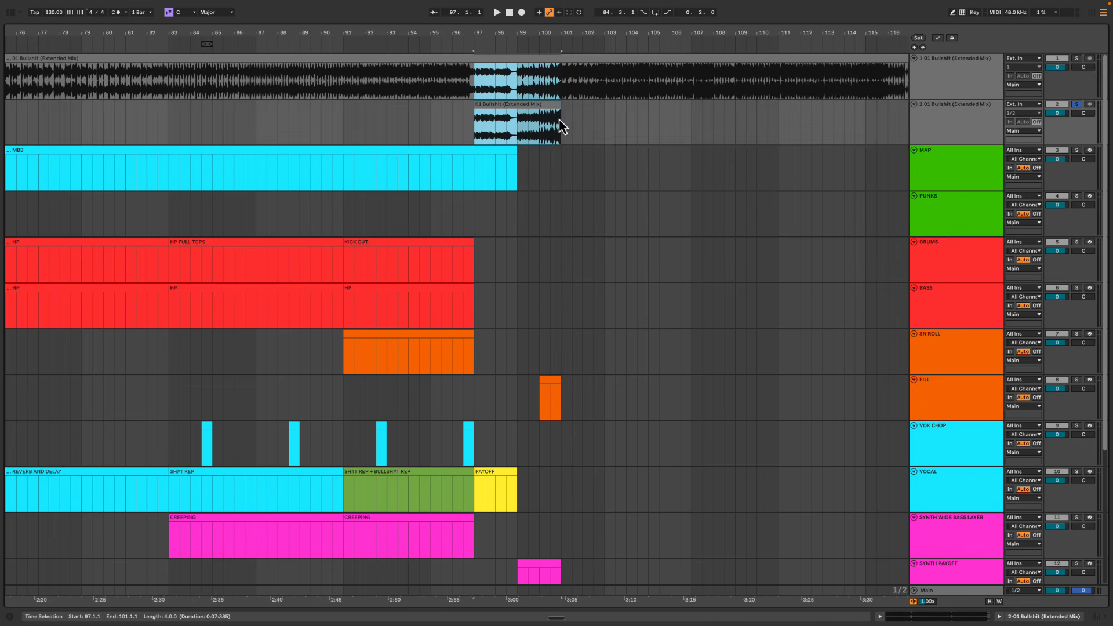
click(476, 84)
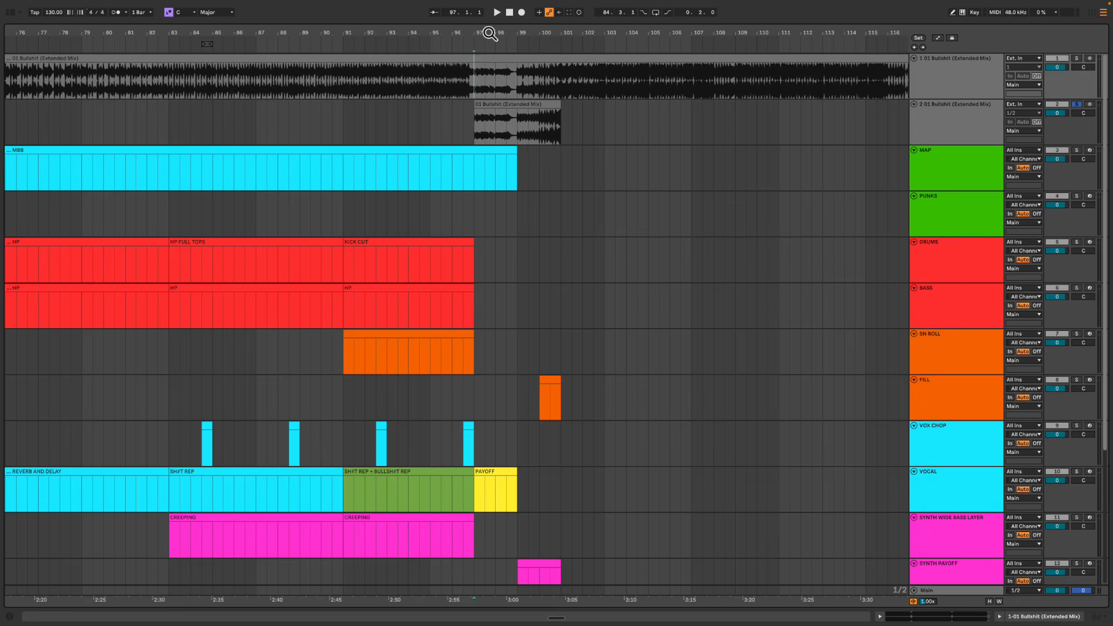
drag(489, 34, 490, 17)
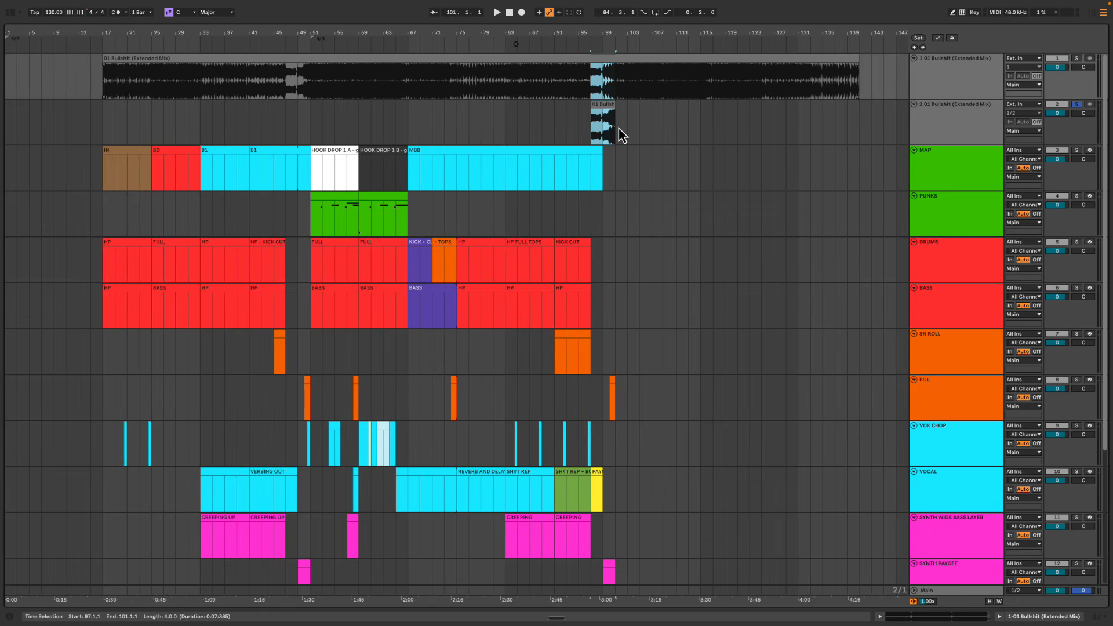
drag(290, 86, 450, 96)
drag(616, 90, 707, 123)
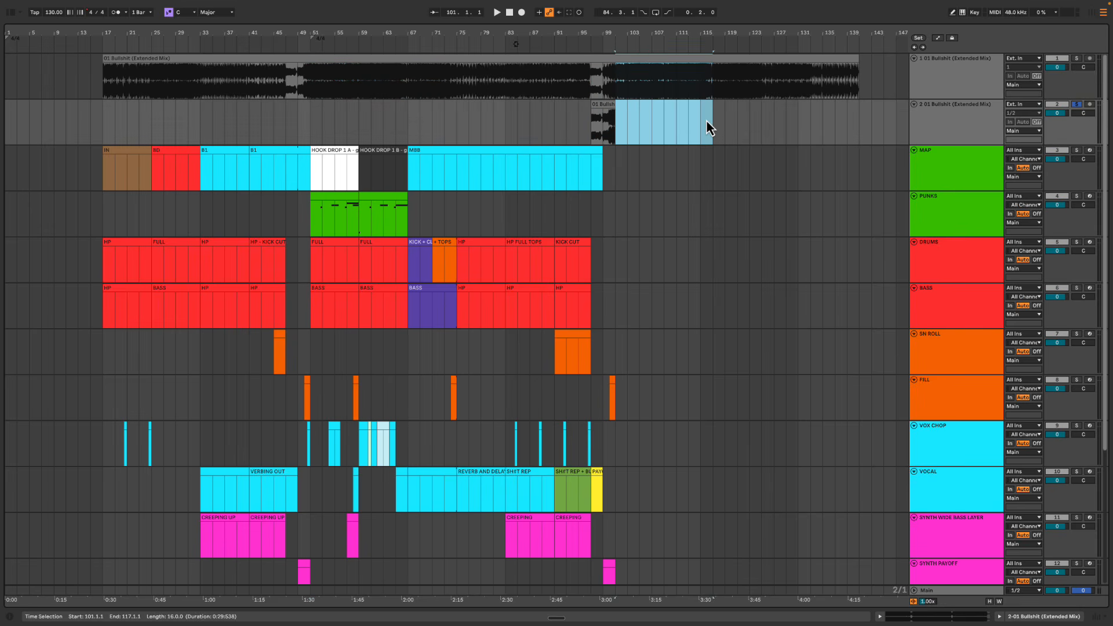
Solo the reference track again and play its payoff ending from bar 99 to bar 101
drag(616, 33, 541, 34)
click(499, 86)
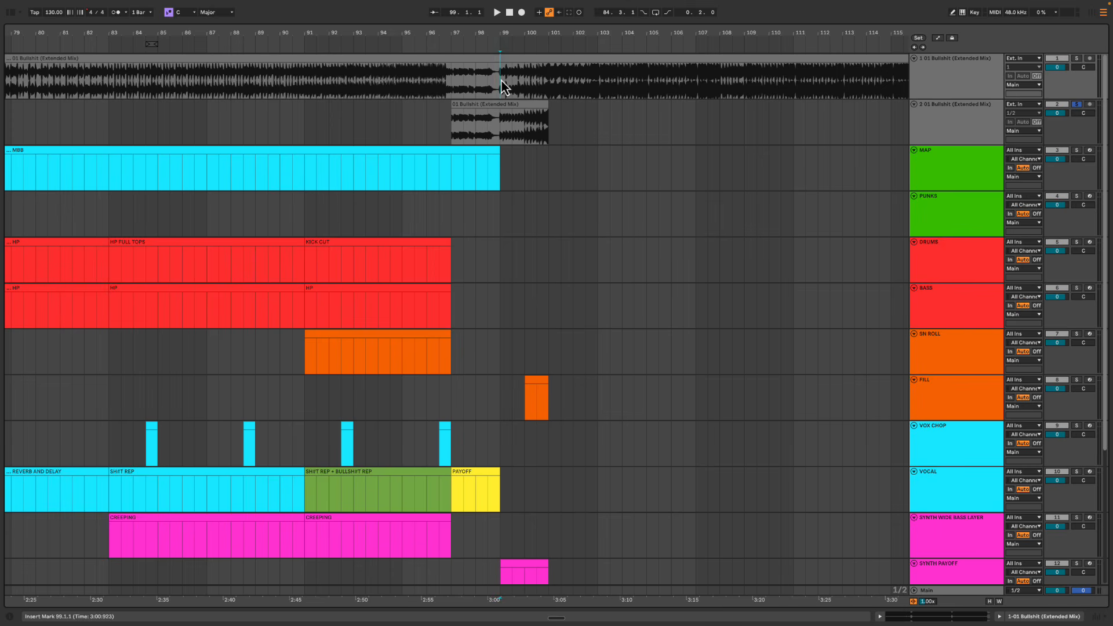
click(1076, 58)
drag(525, 86, 538, 87)
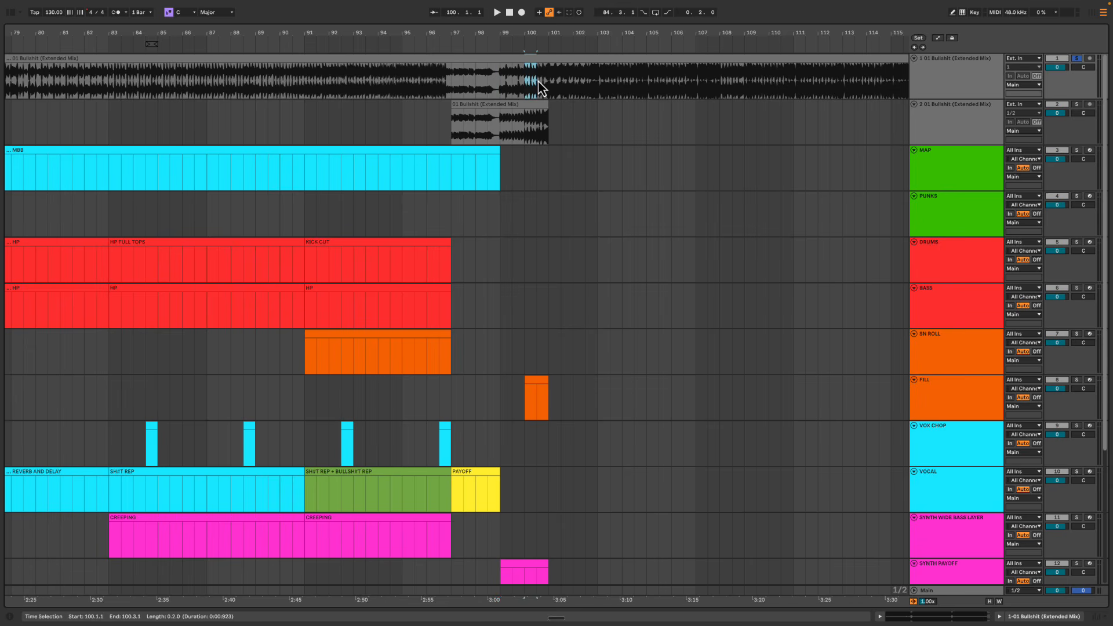
click(502, 90)
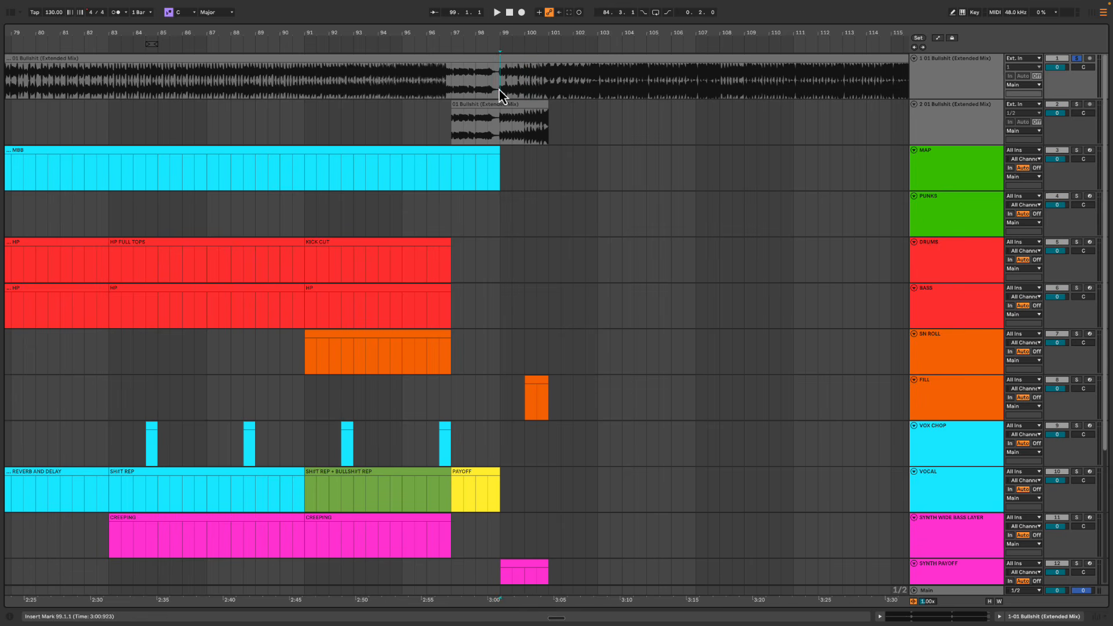
key(space)
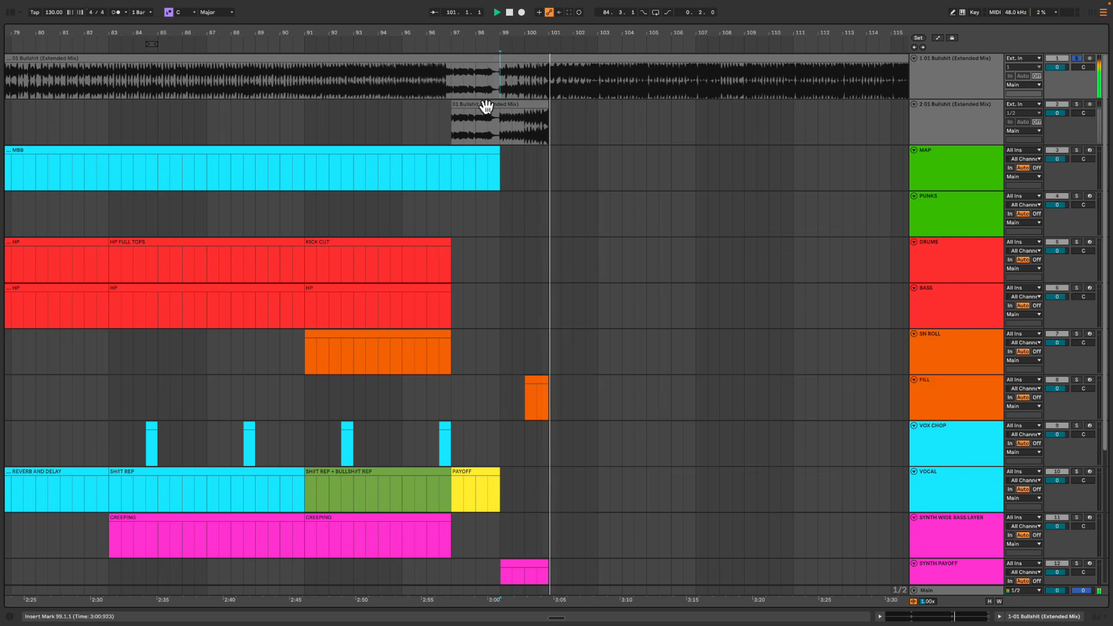
key(space)
Delete the copied payoff clip from the second audio track
drag(456, 34, 456, 21)
drag(433, 114, 524, 115)
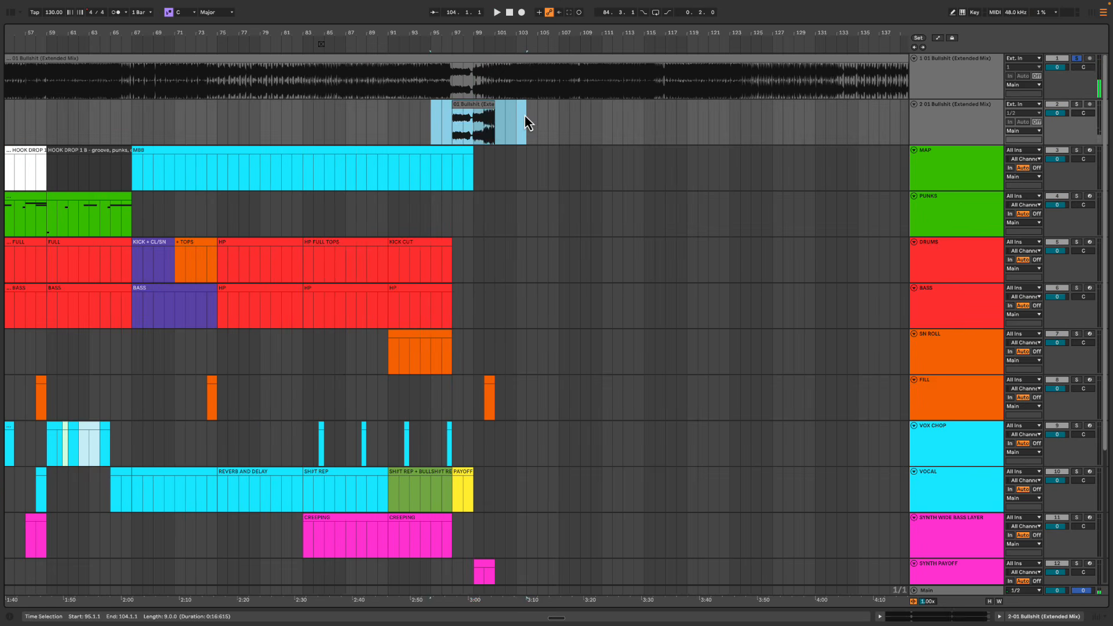
key(Delete)
Examine the whole arrangement, marking bars 97–101 and 47–51 across both audio tracks
double_click(497, 35)
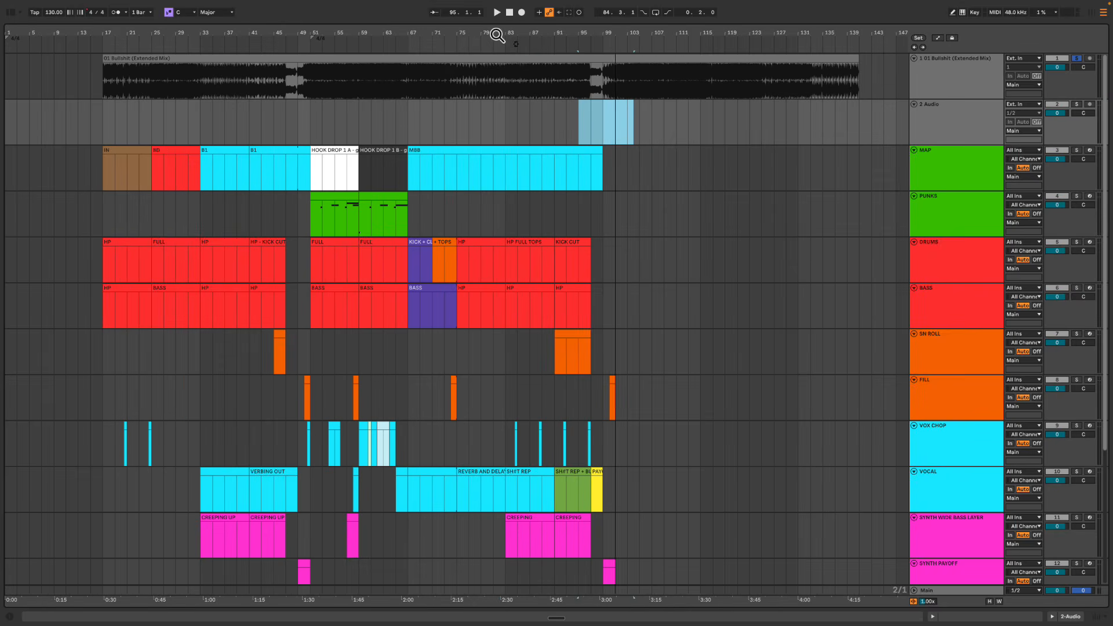
drag(590, 114, 616, 84)
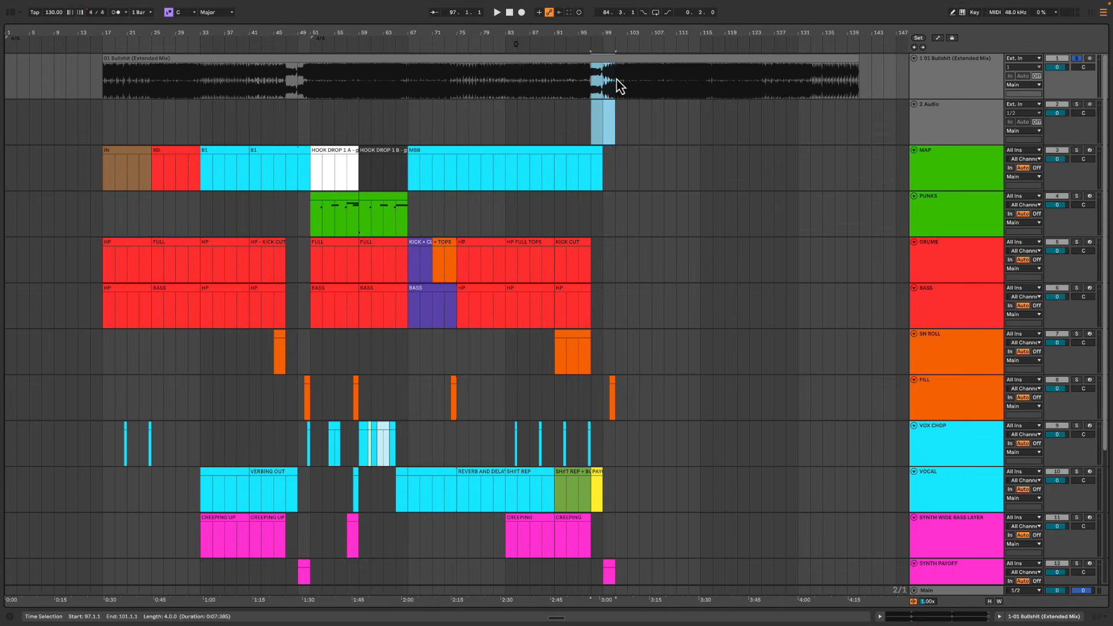
click(291, 86)
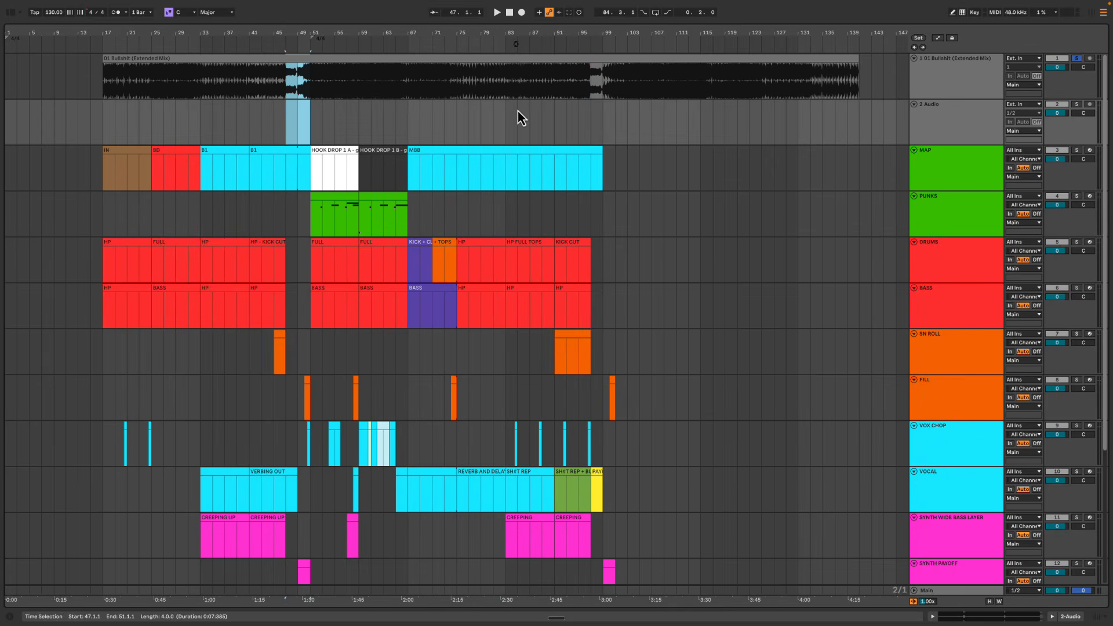
drag(596, 82, 624, 136)
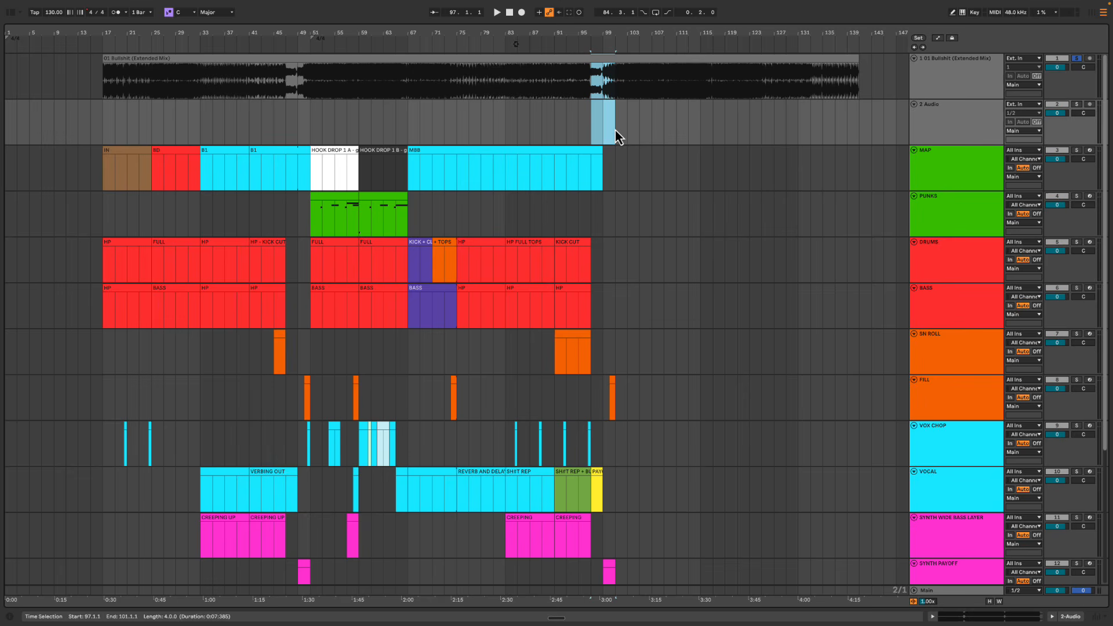
click(615, 130)
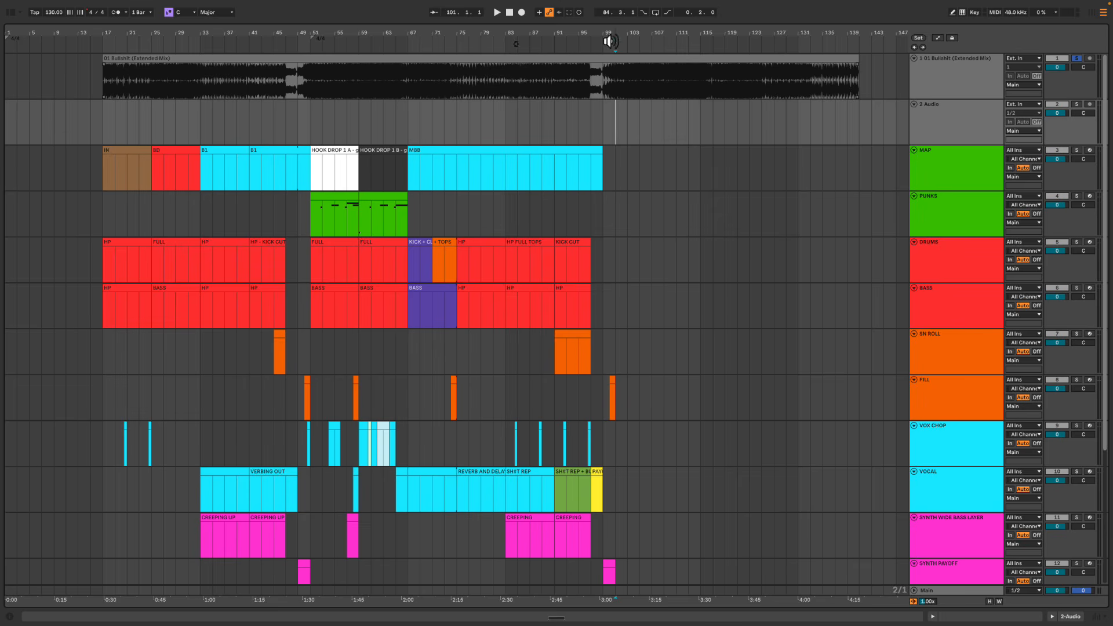
Examine the reference audio at bars 99–100 and across the long section starting at bar 101
drag(614, 36, 681, 38)
mouse_move(664, 85)
mouse_down()
mouse_move(701, 90)
mouse_move(674, 90)
mouse_up()
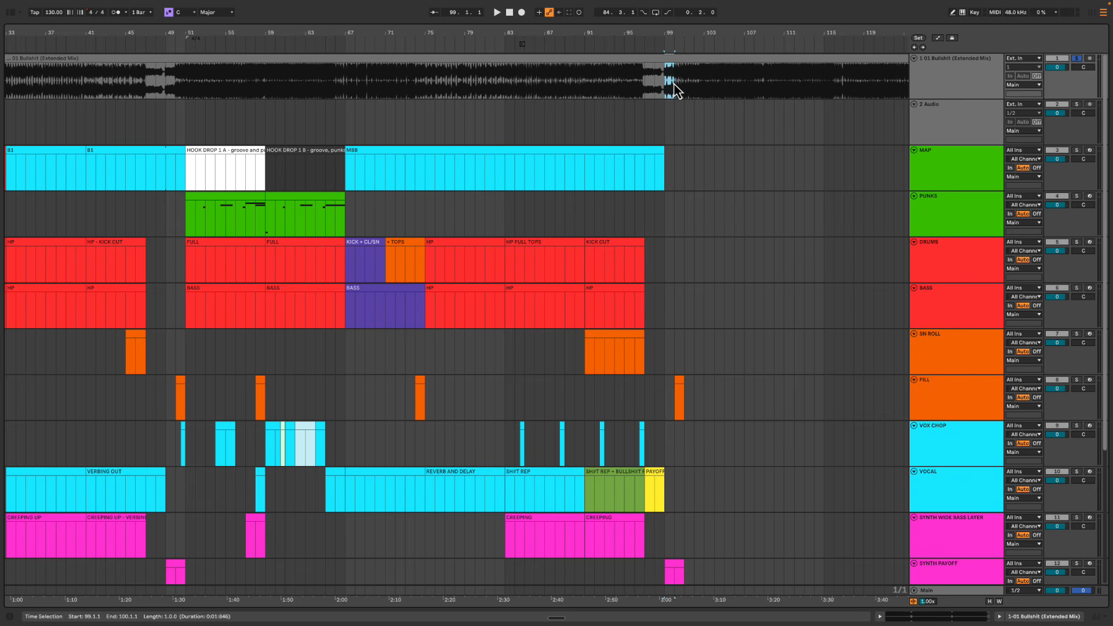
click(644, 87)
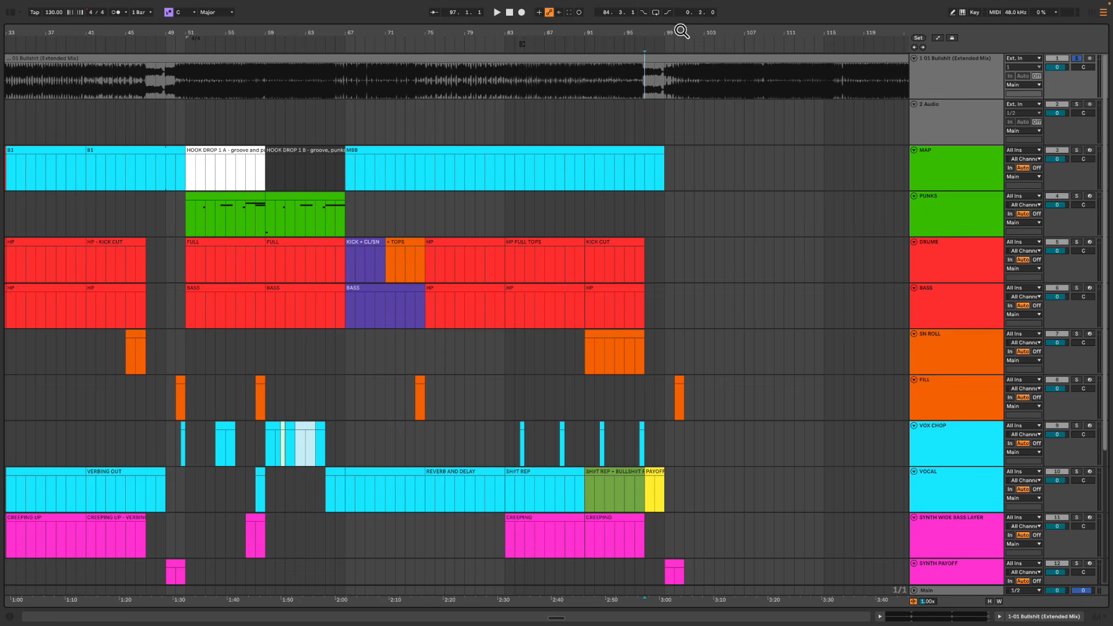
drag(680, 32, 614, 33)
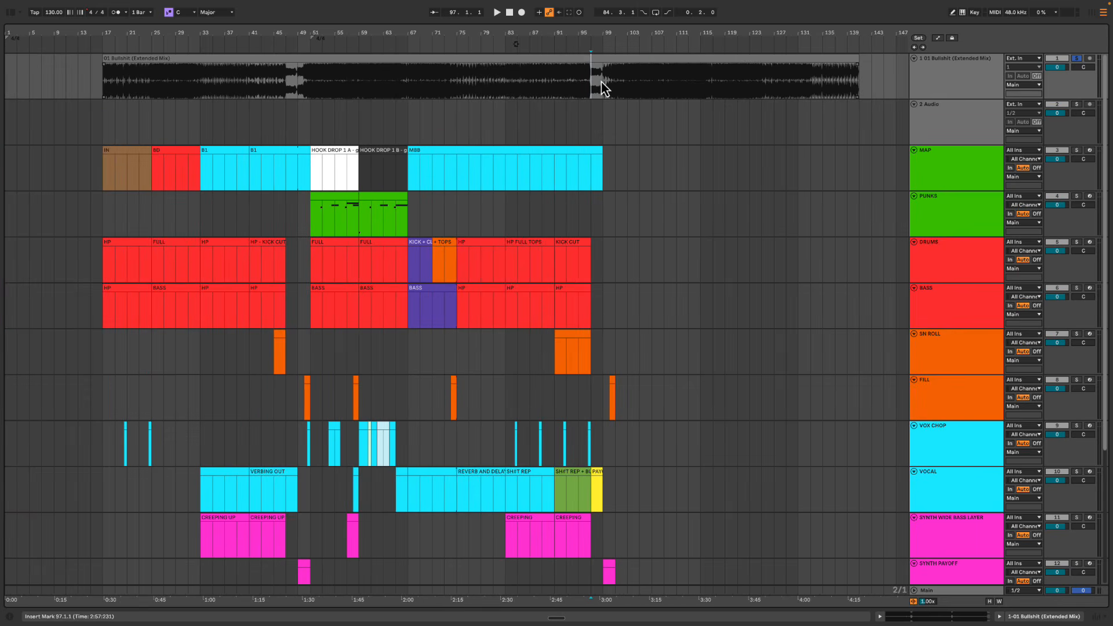
drag(617, 81, 748, 75)
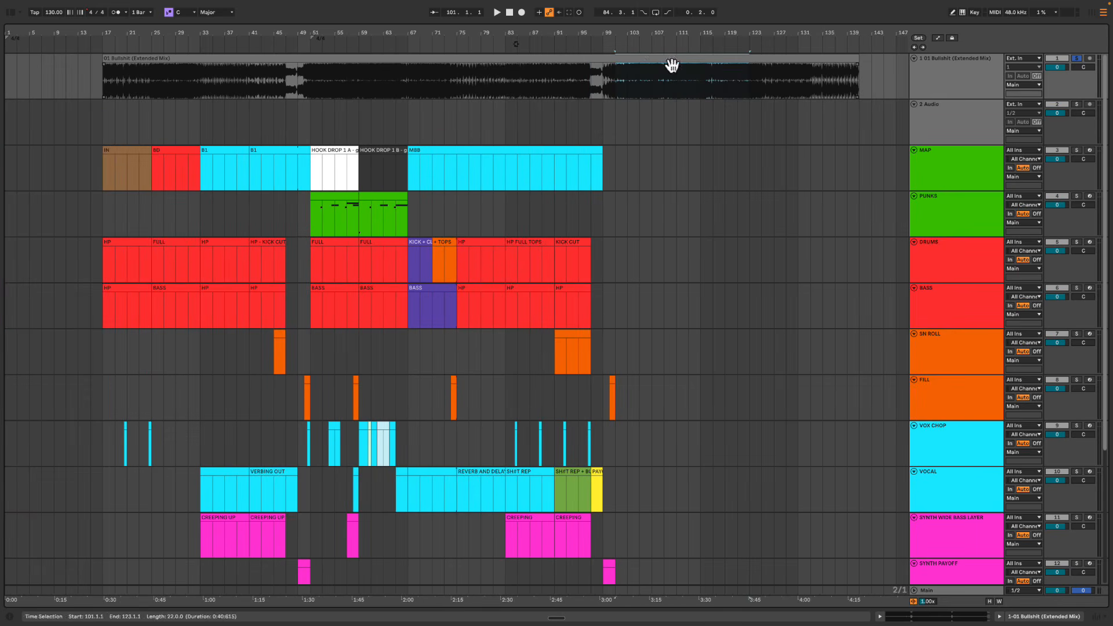
drag(630, 33, 584, 33)
Compare the first payoff at bars 47–51 with the second at bars 97–101 on the reference track
click(579, 106)
drag(234, 87, 255, 84)
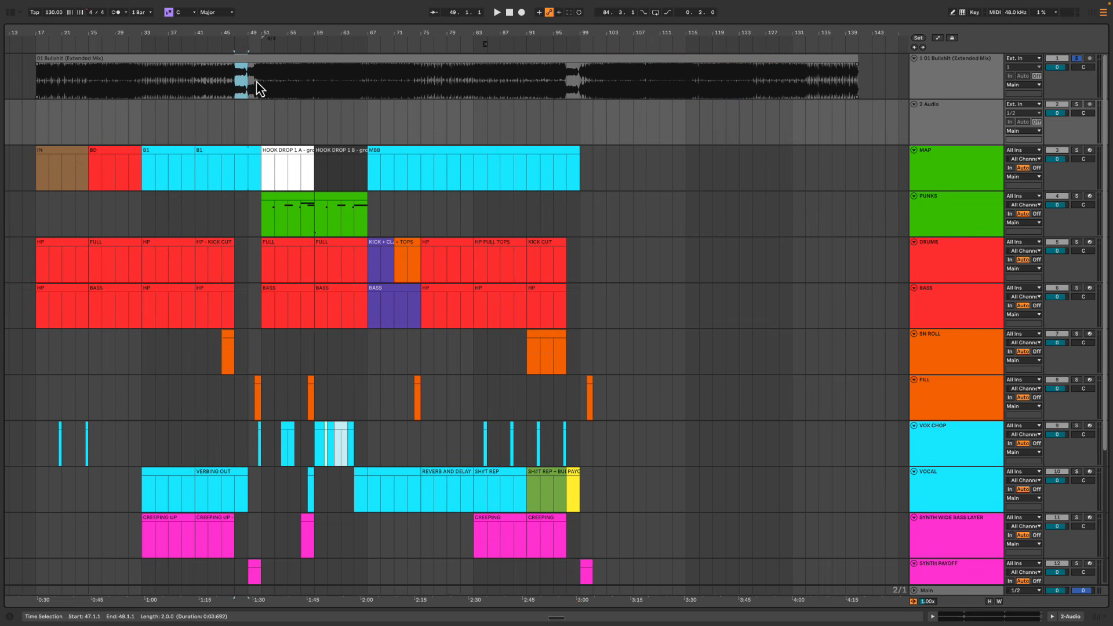
click(259, 87)
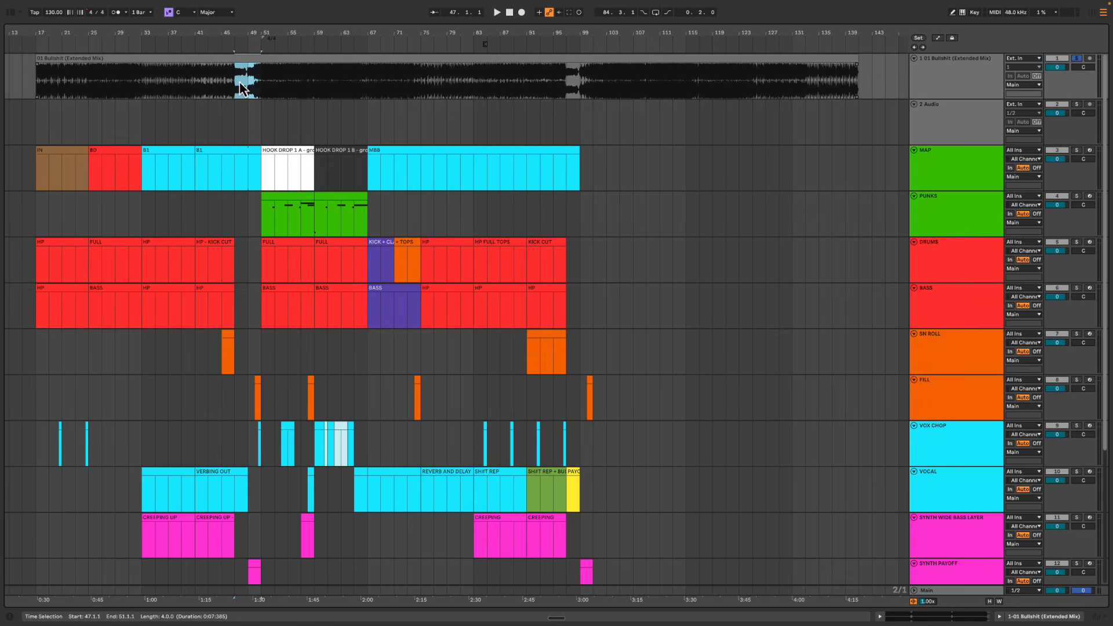
drag(565, 87, 607, 87)
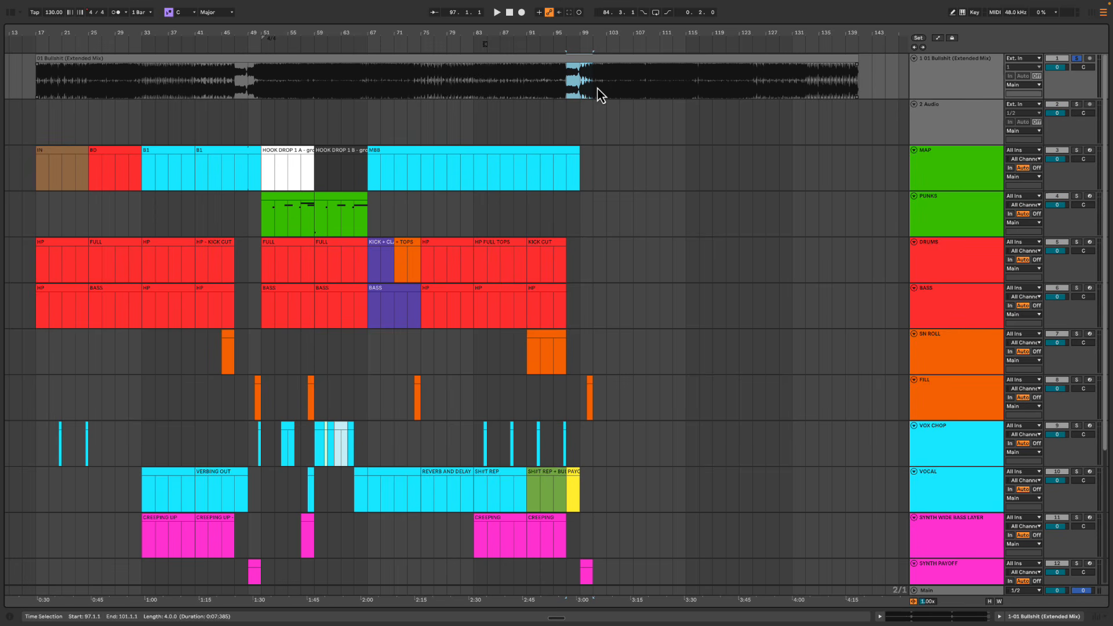
drag(600, 33, 551, 35)
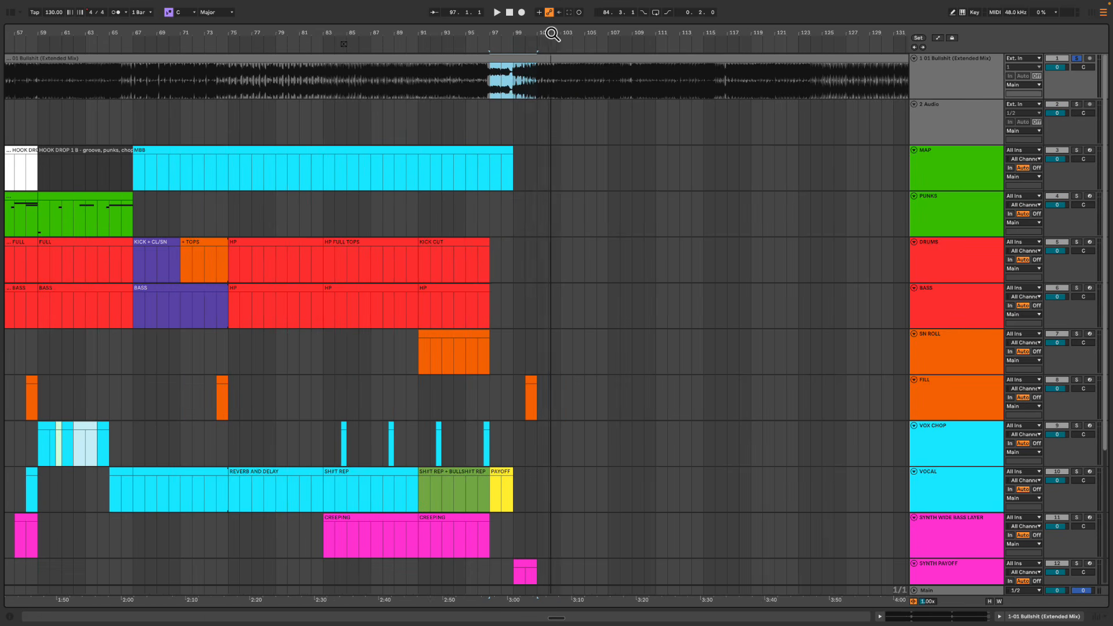
Play the reference from bar 97 while reviewing the mapped tracks down to FX TRANSITION
click(491, 81)
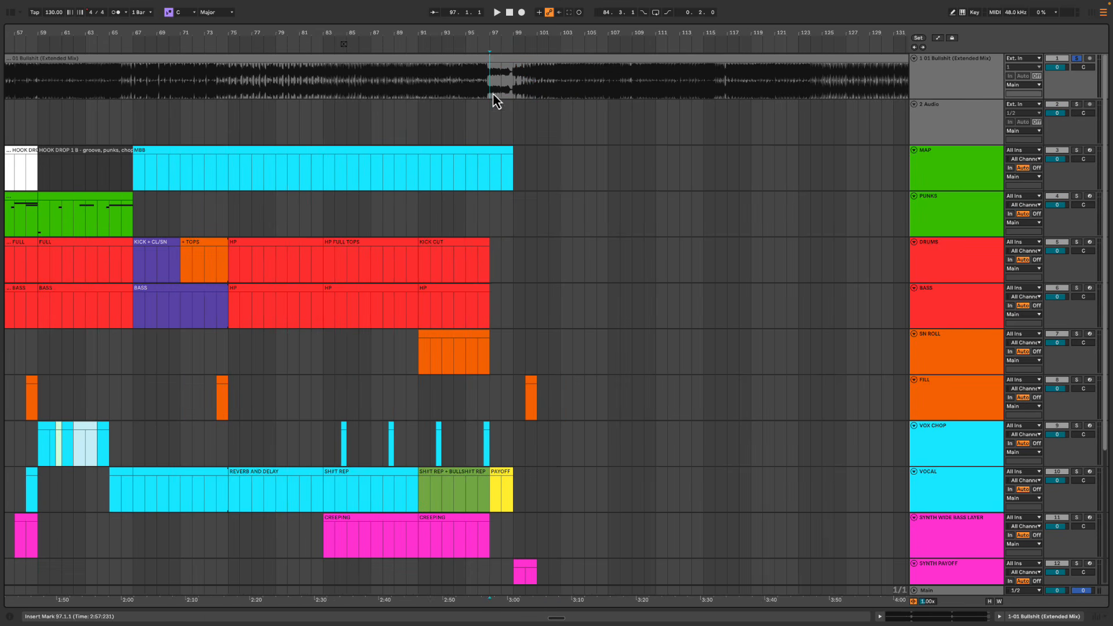
scroll(510, 99, down, 2)
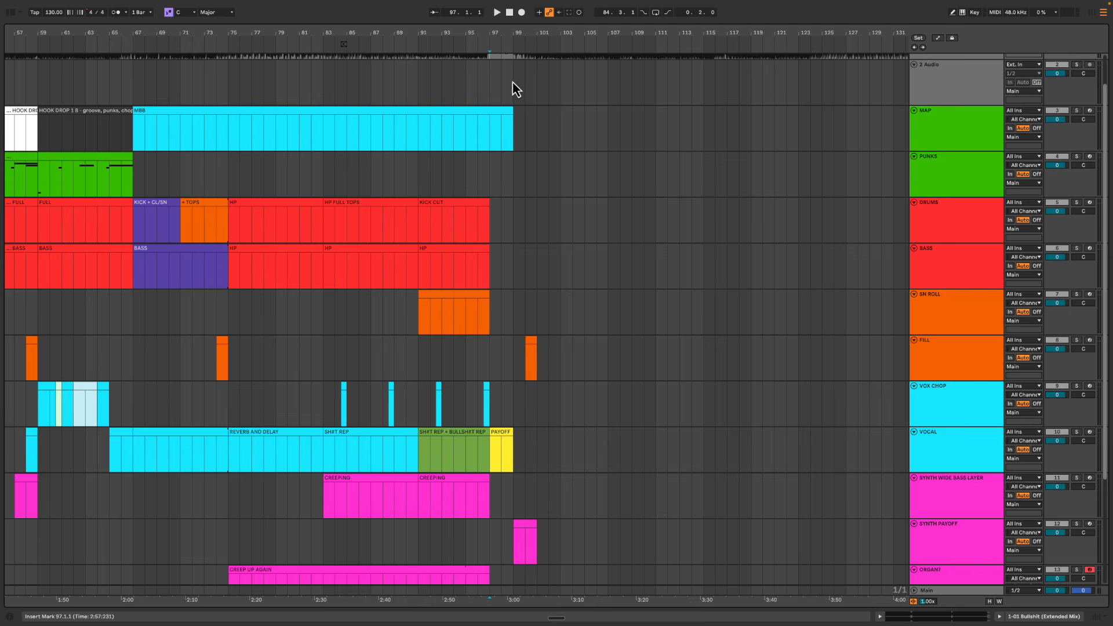
scroll(513, 87, up, 2)
key(space)
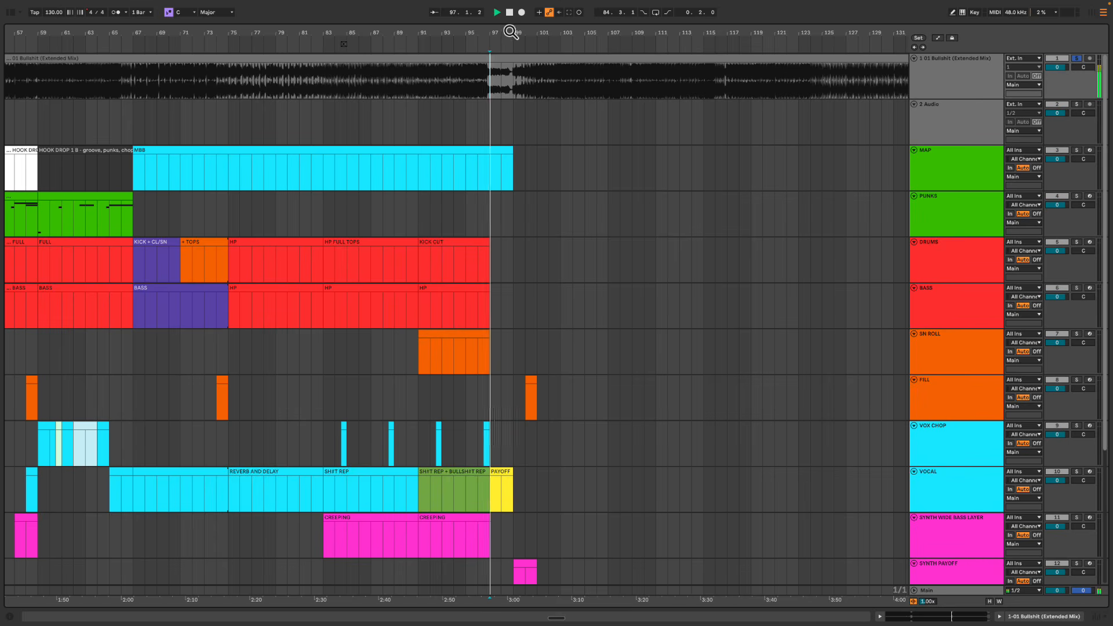
scroll(524, 203, left, 3)
scroll(522, 212, down, 8)
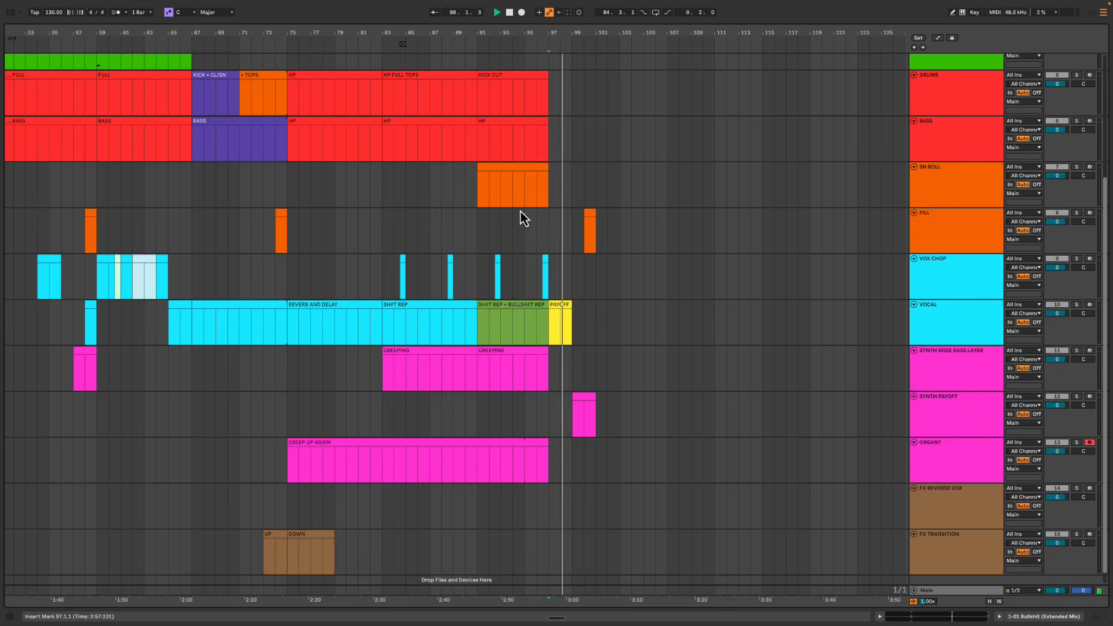
Play the reference around bar 99 and duplicate the FILL clip at bar 100 into bar 99
scroll(468, 193, right, 5)
scroll(466, 208, up, 4)
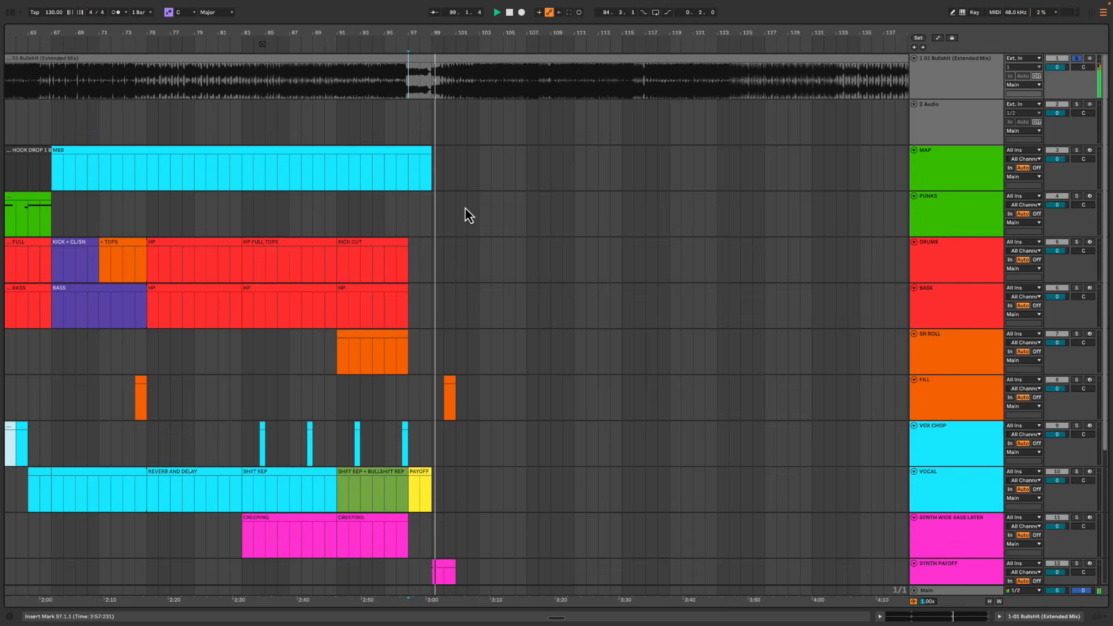
scroll(465, 213, left, 1)
drag(493, 28, 594, 29)
key(space)
drag(556, 383, 546, 386)
key(space)
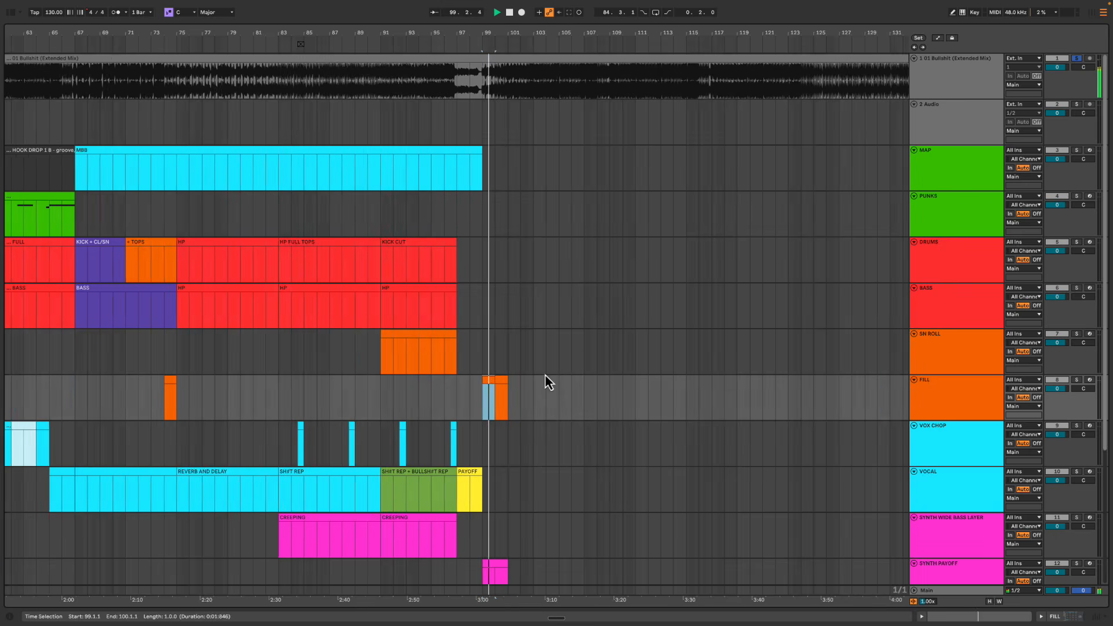
Extend the MBB clip on the MAP track to bar 101 and insert a 4/4 time signature change there
drag(491, 35, 634, 60)
key(space)
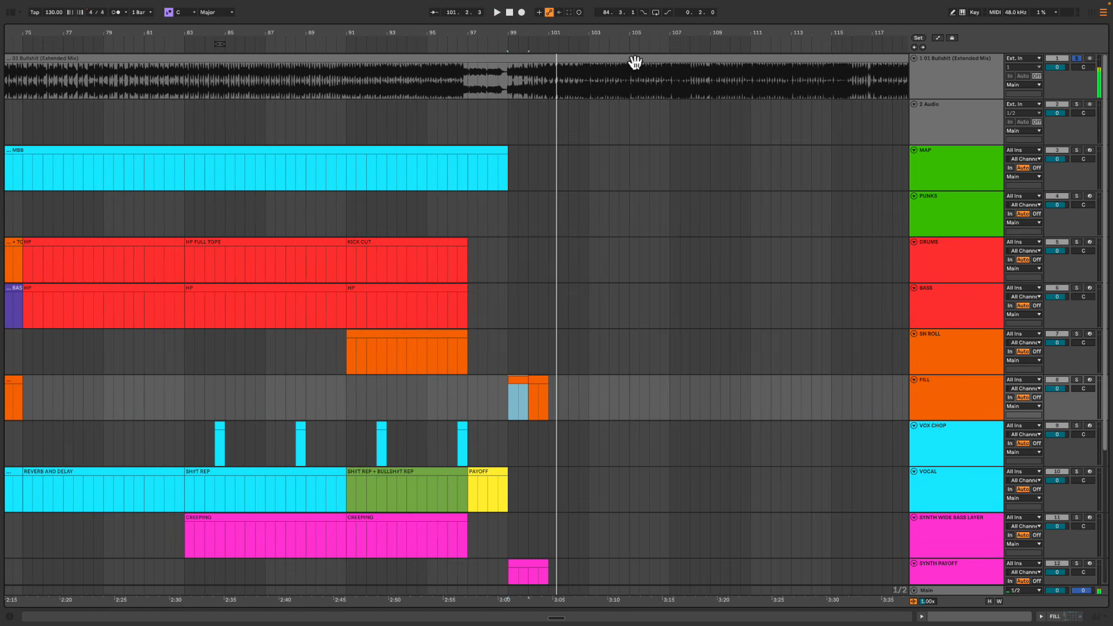
drag(509, 151, 548, 152)
click(548, 37)
right_click(550, 47)
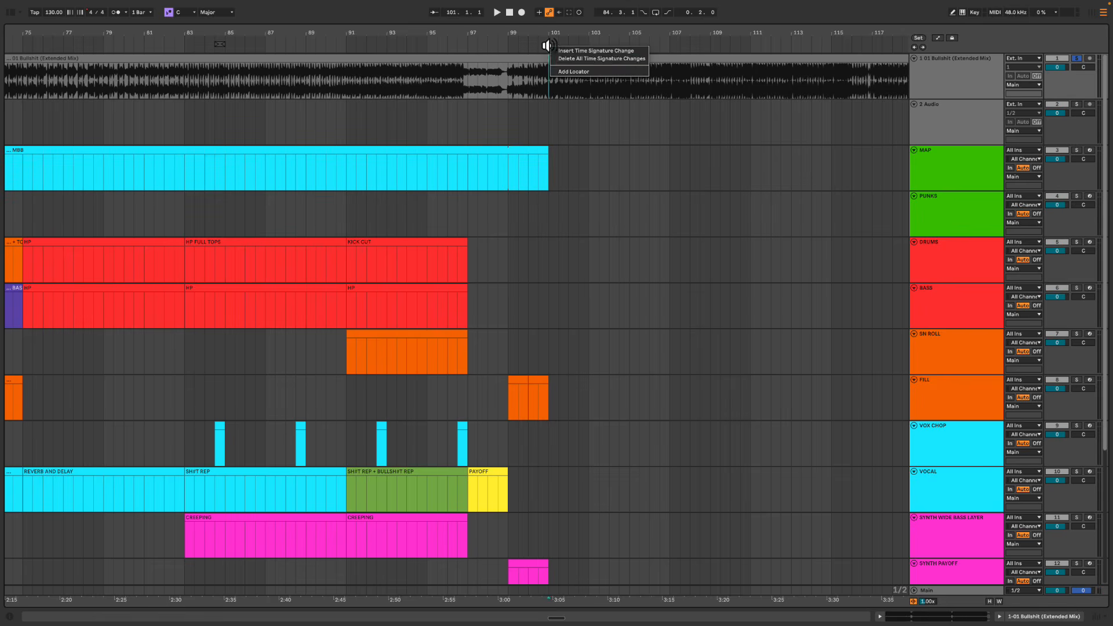
click(587, 51)
click(559, 39)
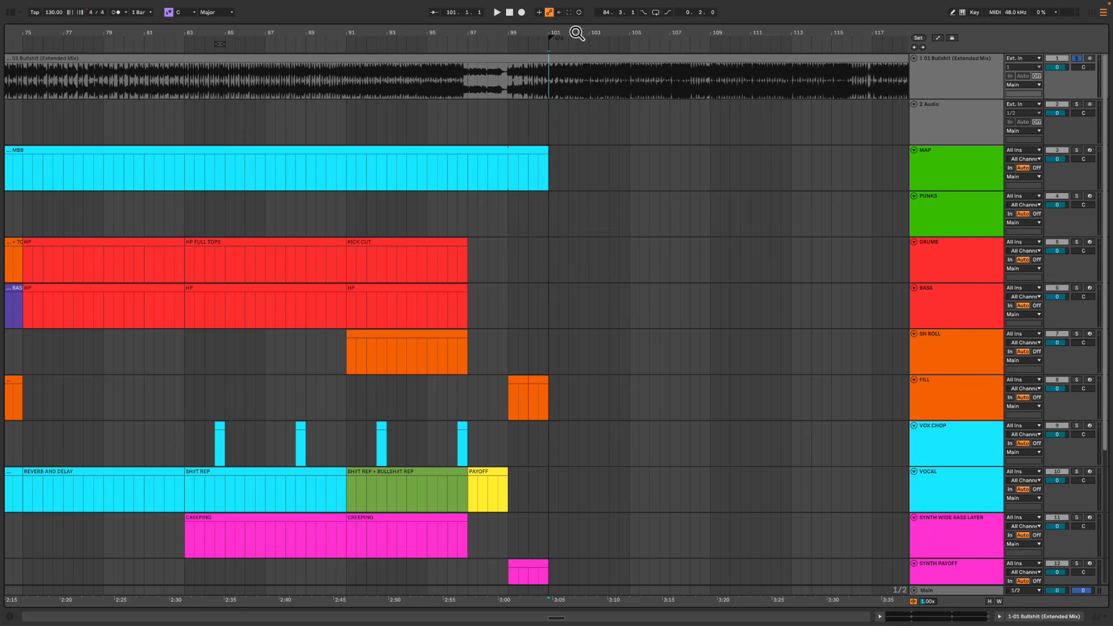
drag(575, 32, 576, 32)
Mark bars 101–133 on the second audio track and copy both HOOK DROP 1 clips to bar 101 on MAP
drag(618, 119, 810, 123)
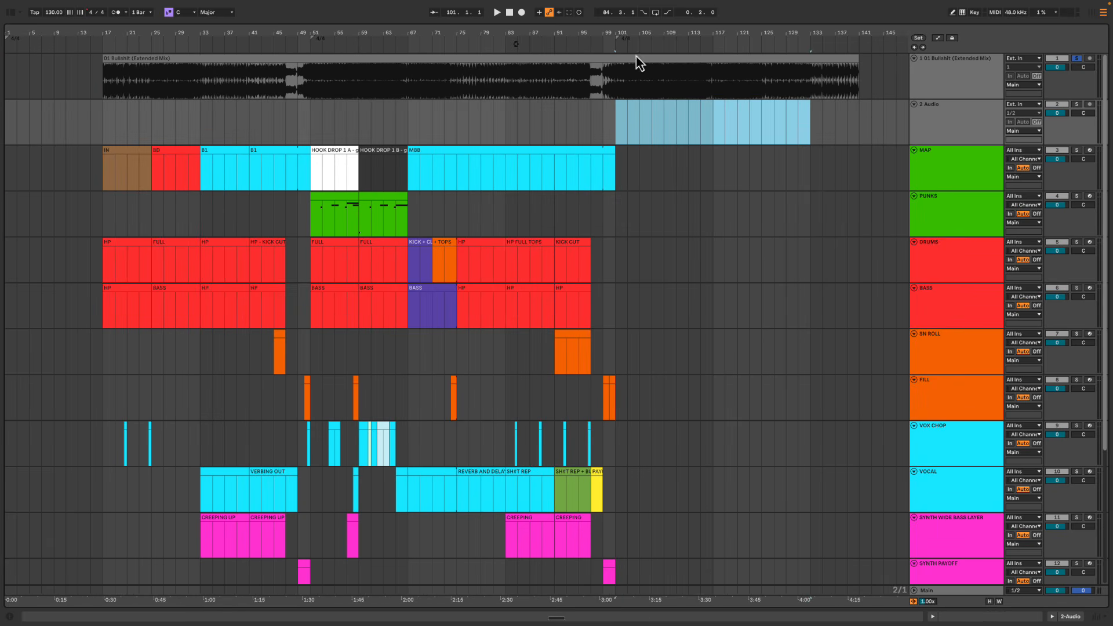
click(348, 154)
shift+click(380, 154)
drag(385, 154, 653, 154)
Rename the two copied MAP clips so they read HOOK DROP 2 A and HOOK DROP 2 B
click(650, 151)
click(650, 151)
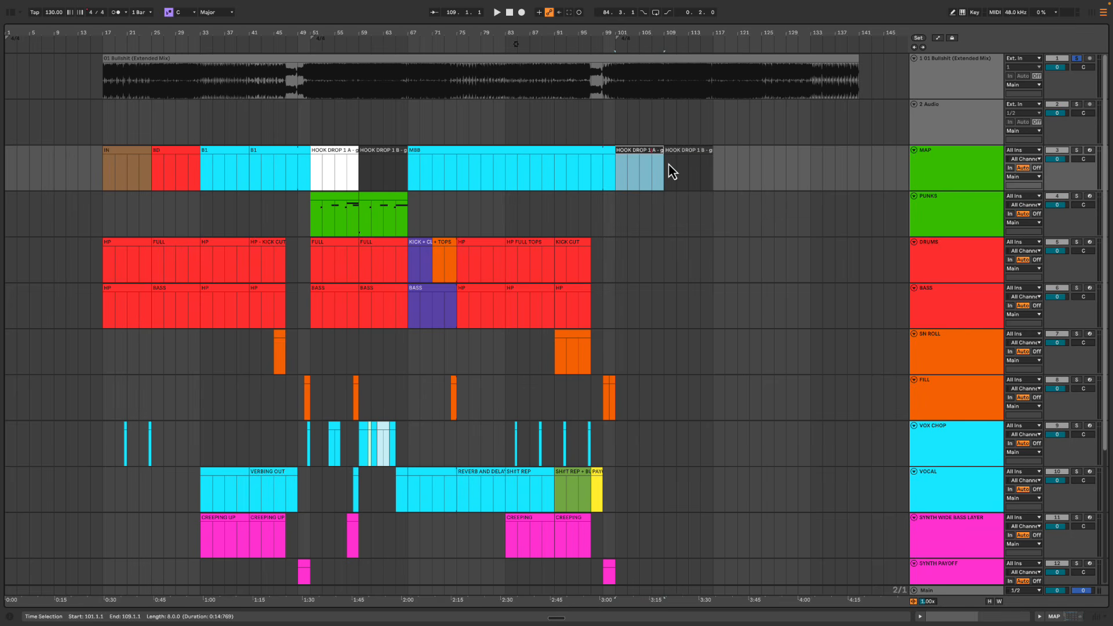
key(BackSpace)
text(2)
key(Return)
click(693, 157)
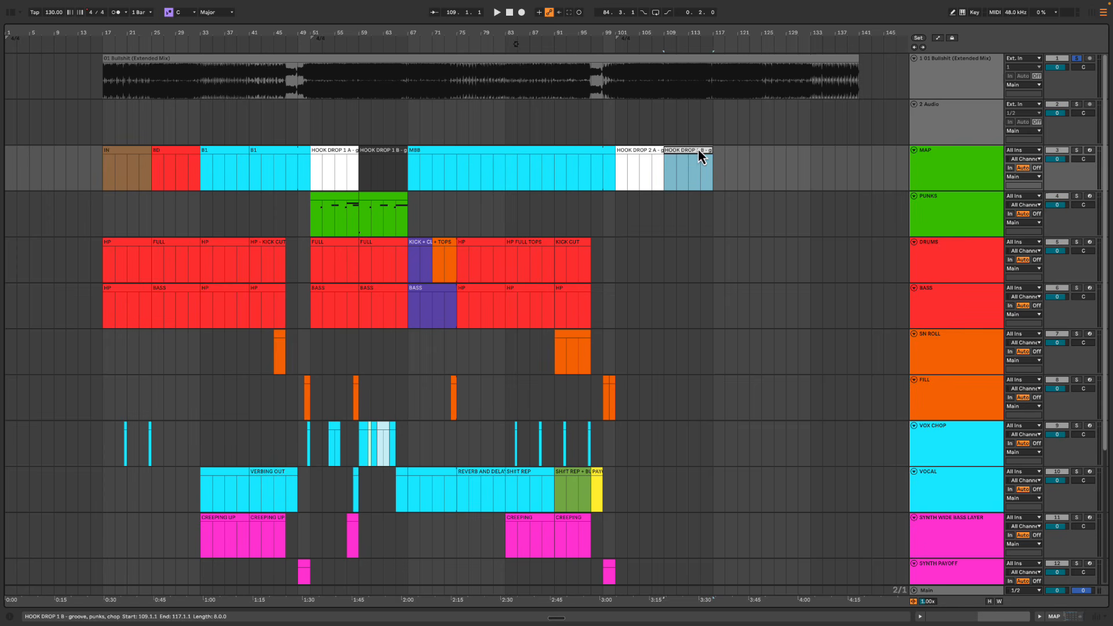
click(699, 150)
text(2)
key(Return)
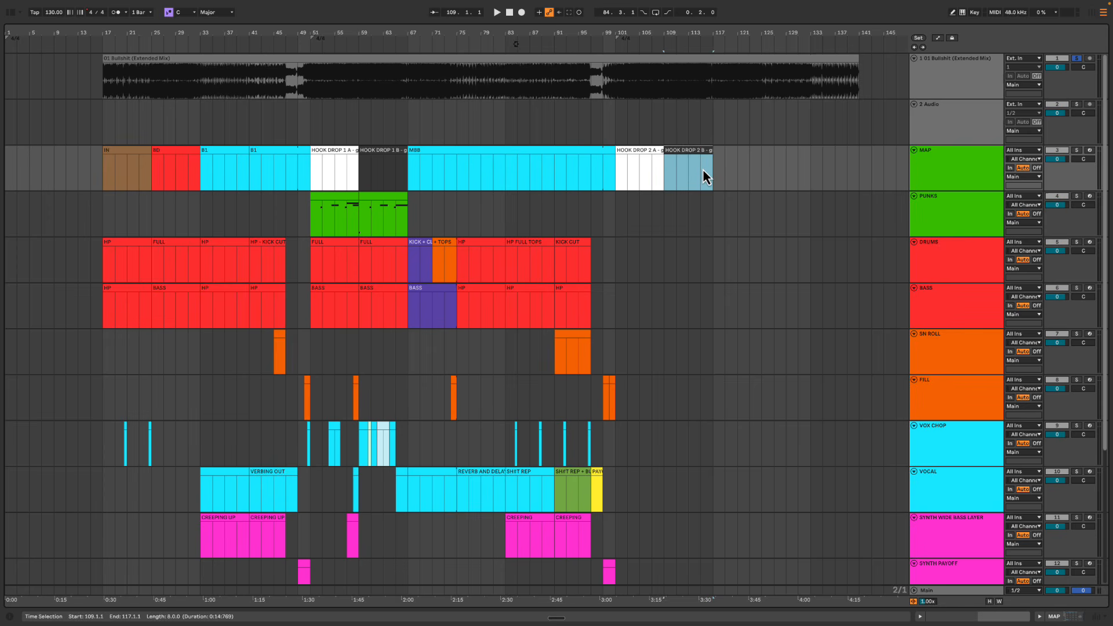
Listen to the opening of HOOK DROP 2 A and mark bars 101–109 on the DRUMS track
click(635, 157)
key(space)
scroll(616, 237, down, 1)
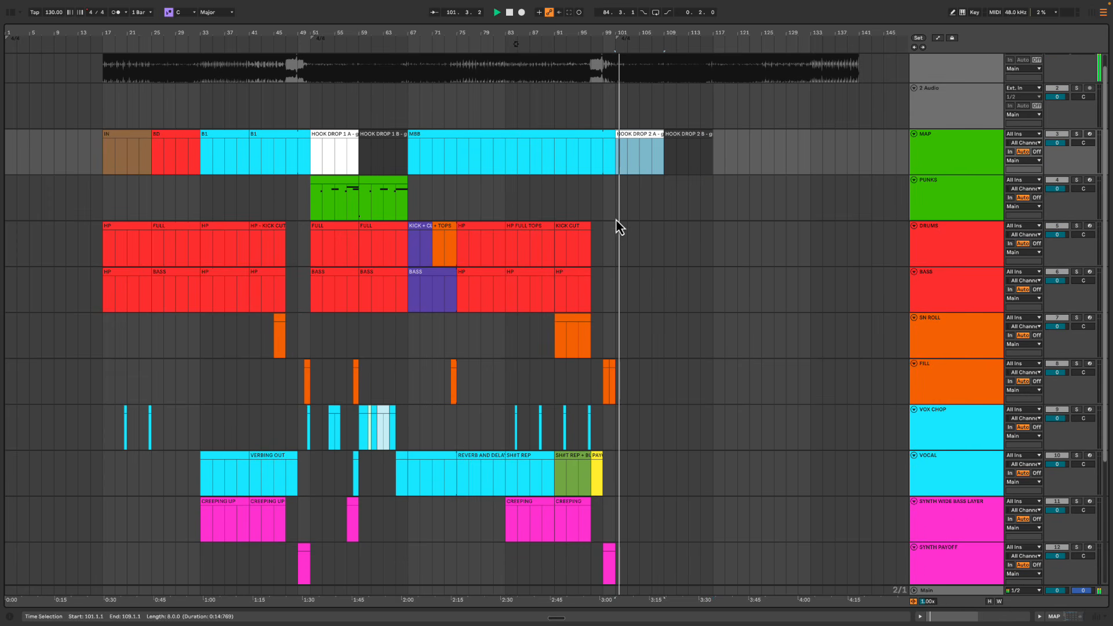
key(space)
drag(635, 33, 635, 36)
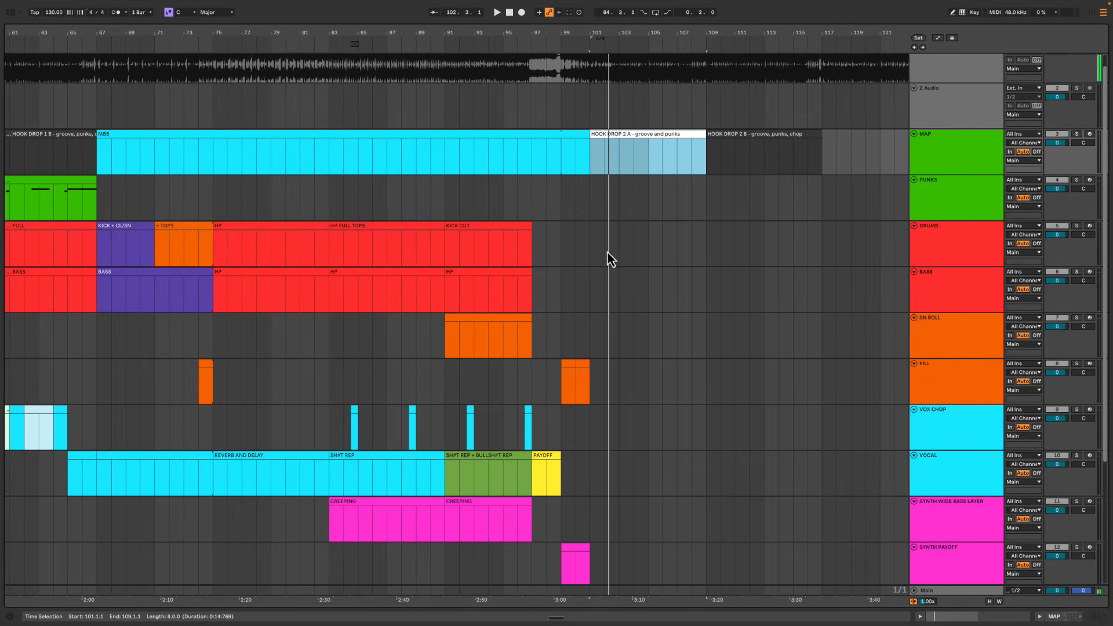
drag(595, 244, 699, 244)
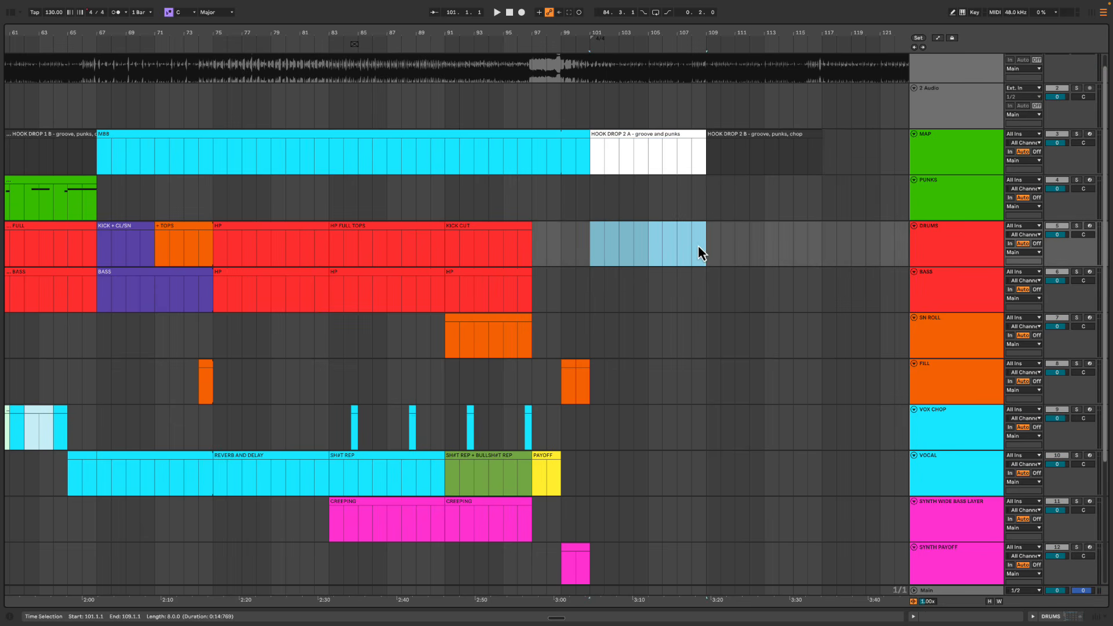
click(589, 255)
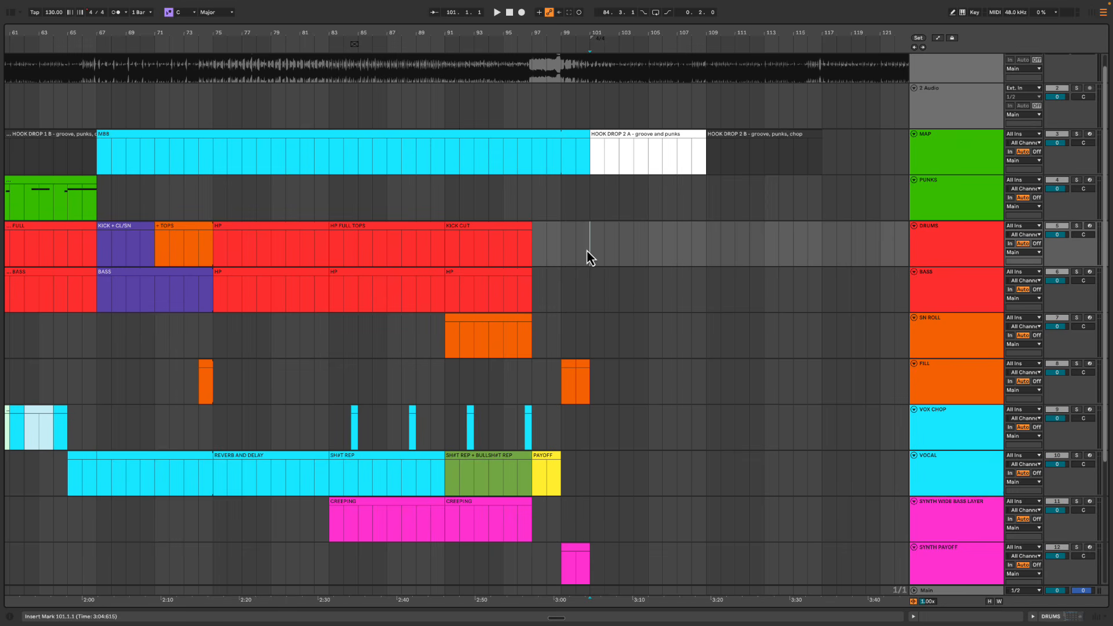
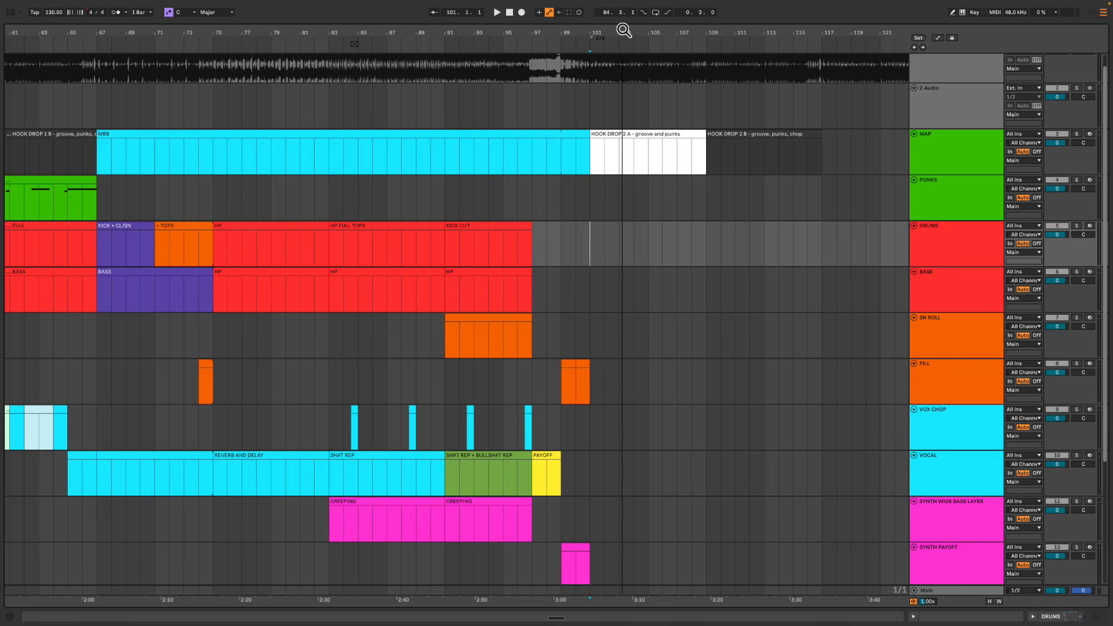
Copy the KICK + CL/SN clip to bar 101 on DRUMS and insert a purple clip on BASS across bars 101–105
drag(621, 30, 624, 31)
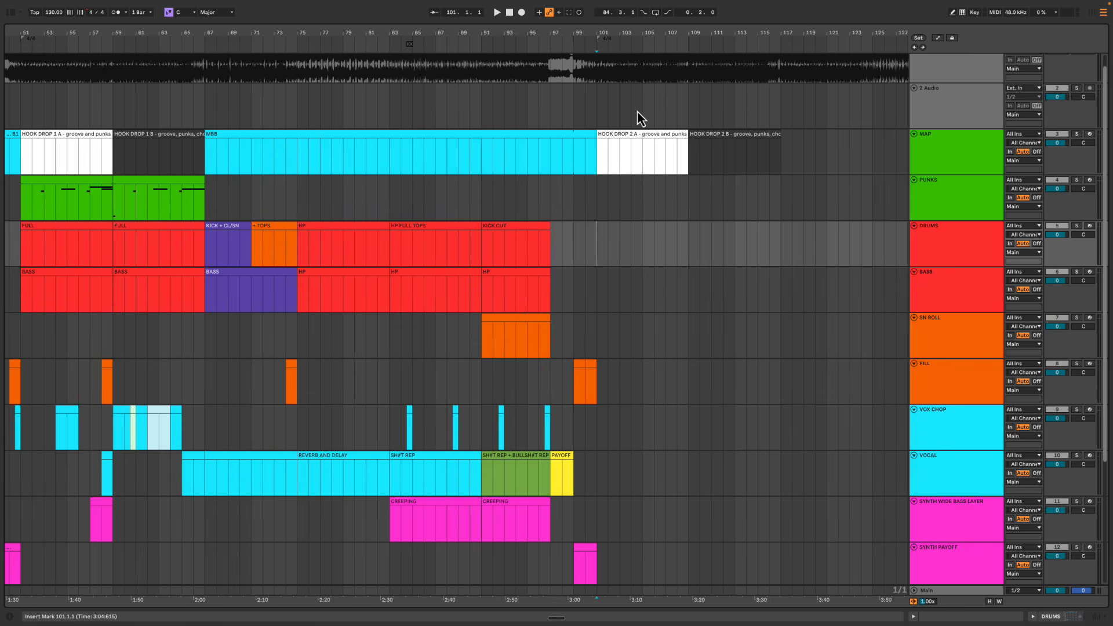
click(224, 238)
drag(229, 236, 638, 280)
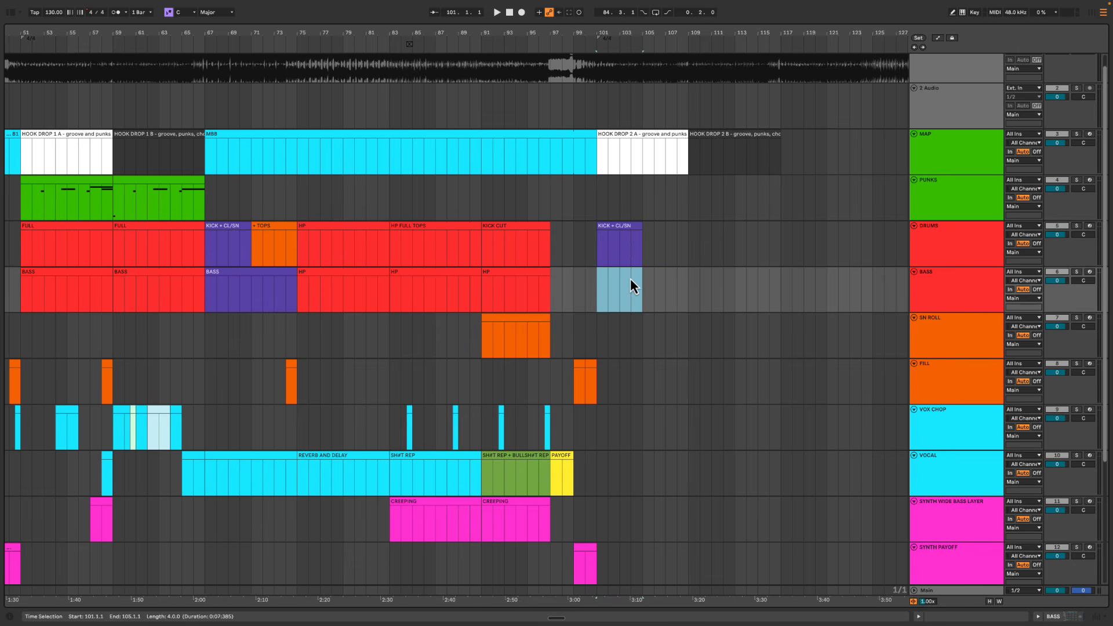
key(super+shift+m)
key(super+alt+l)
right_click(630, 280)
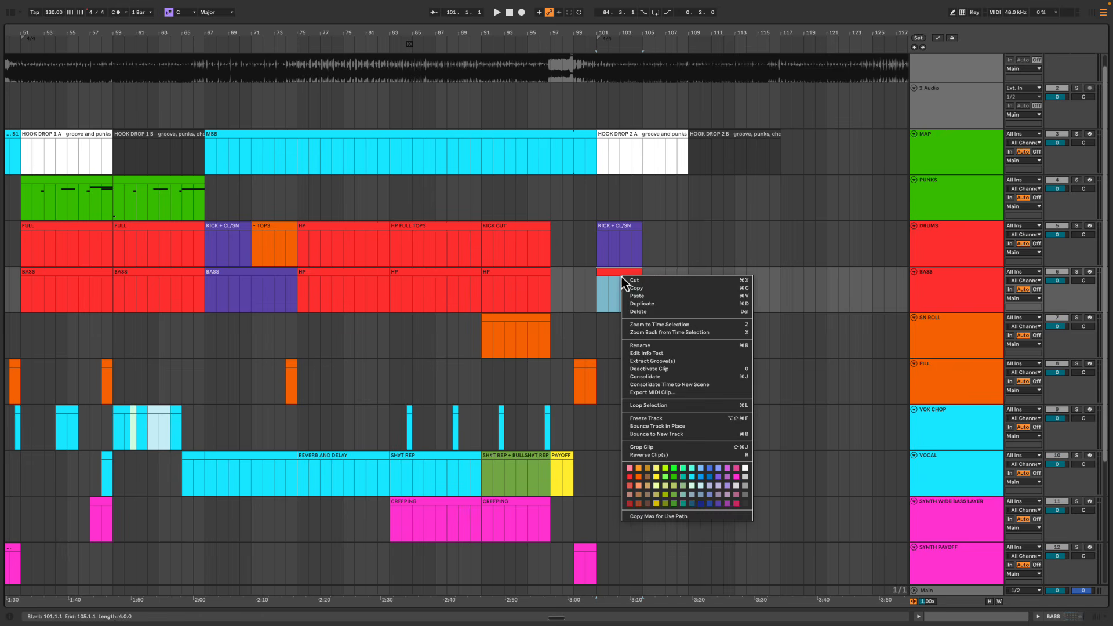
click(722, 508)
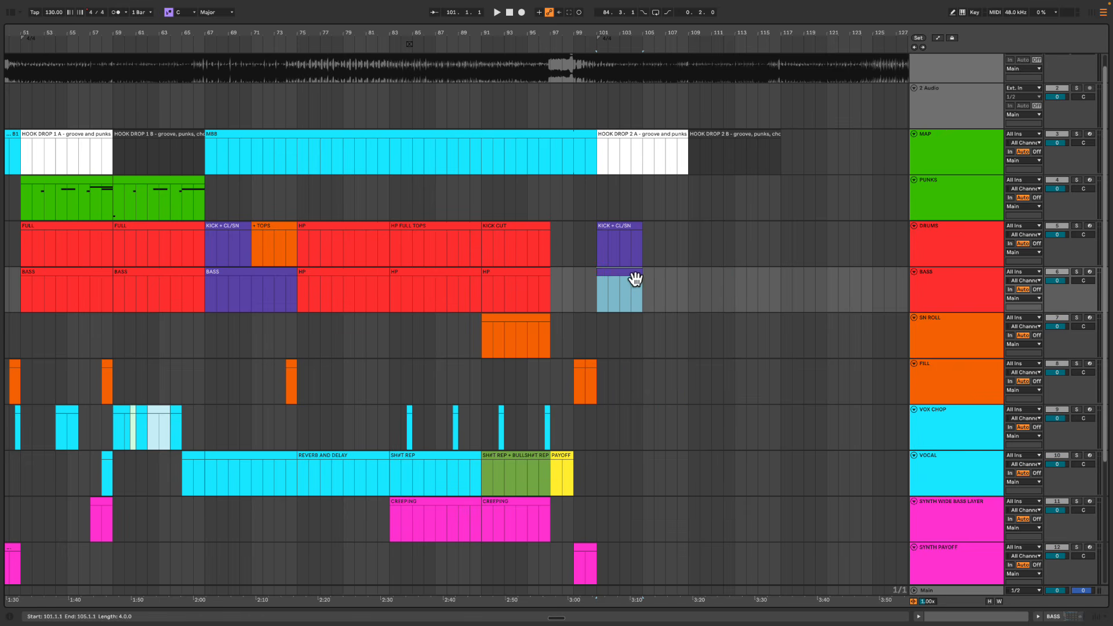
Listen to the hook drop and insert an empty clip on VOX CHOP across bars 101–105
key(space)
drag(617, 36, 599, 263)
scroll(596, 280, down, 2)
click(954, 384)
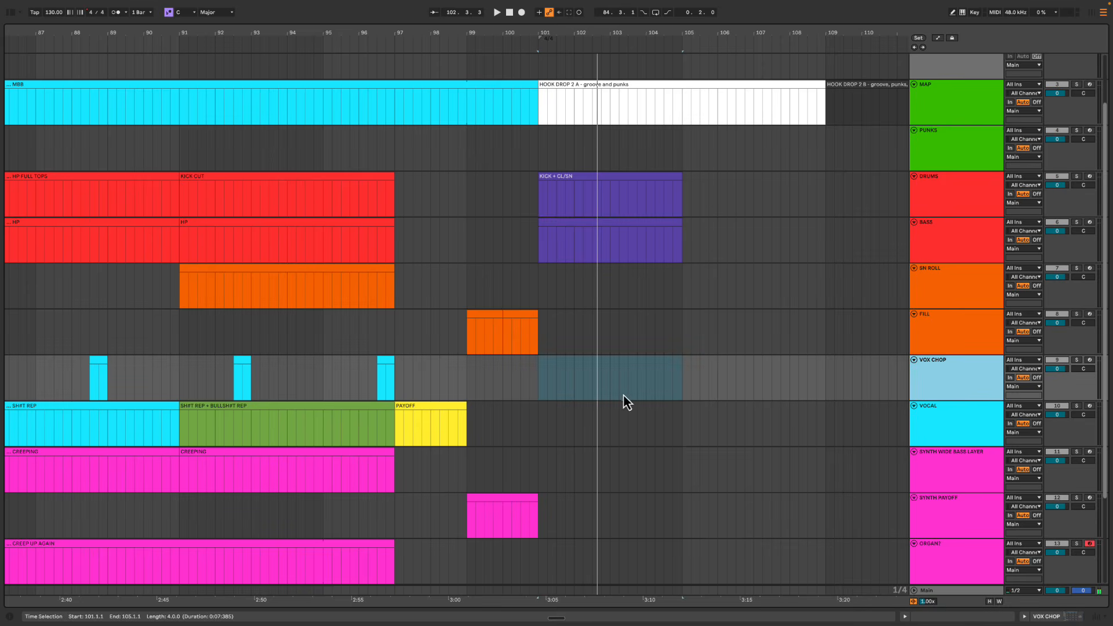
drag(540, 384, 694, 378)
key(super+shift+m)
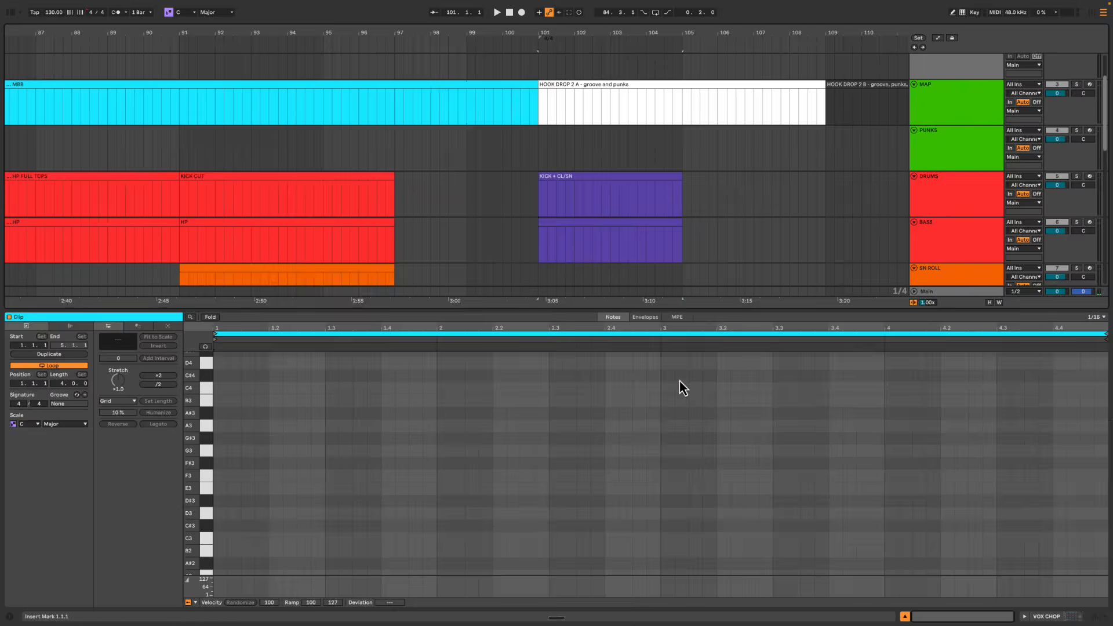
key(super+alt+l)
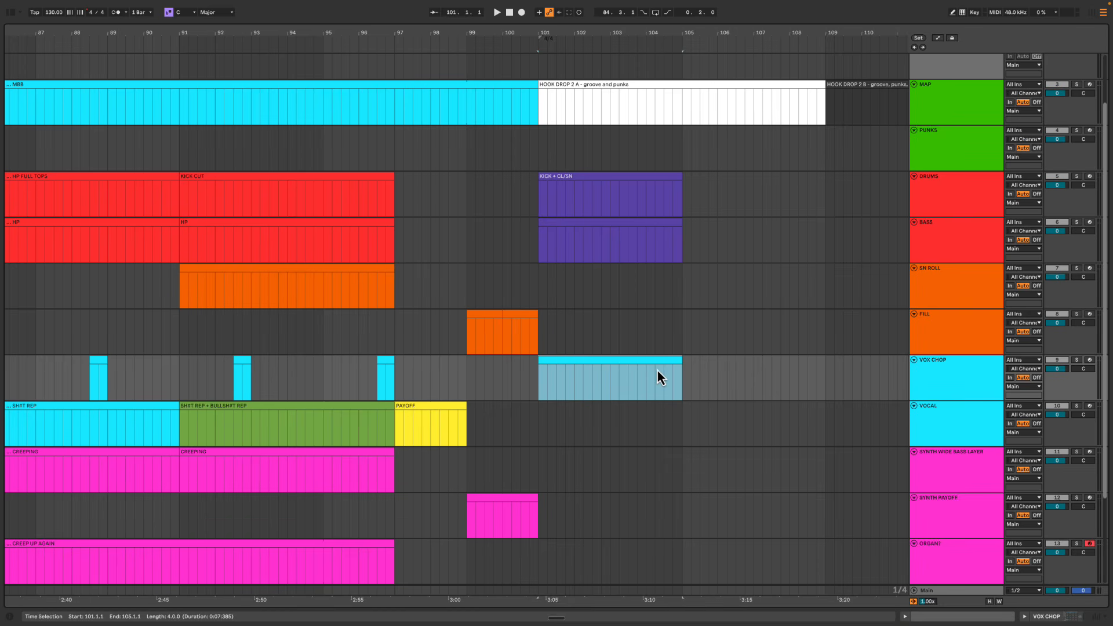
Play the hook drop from bars 101 and 102.3, marking the second half of bar 102 from PUNKS to SN ROLL
key(space)
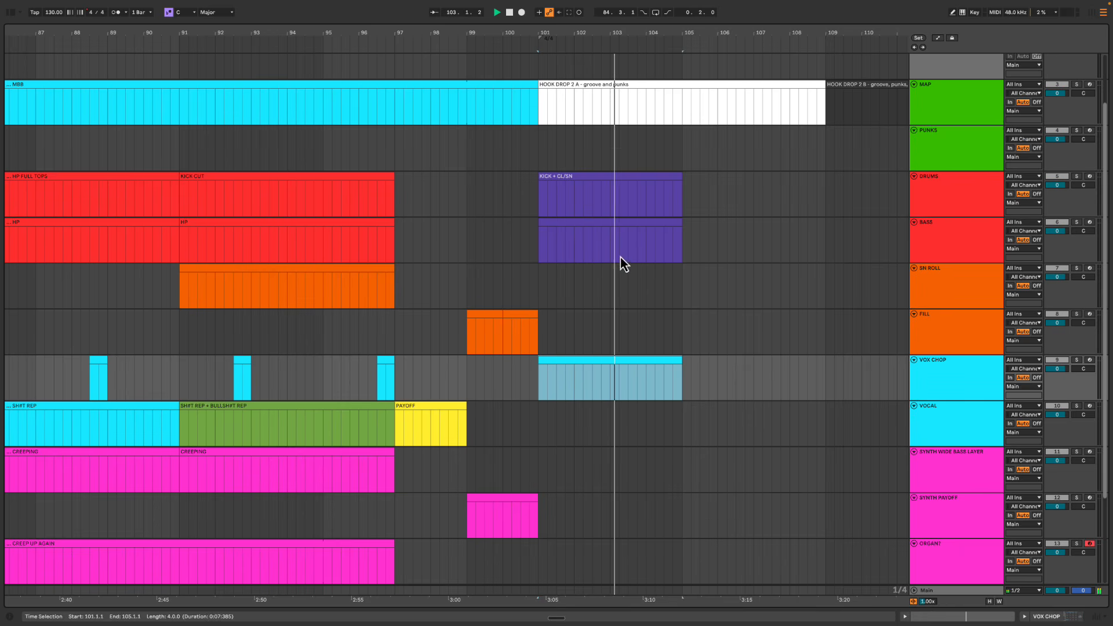
key(space)
click(592, 168)
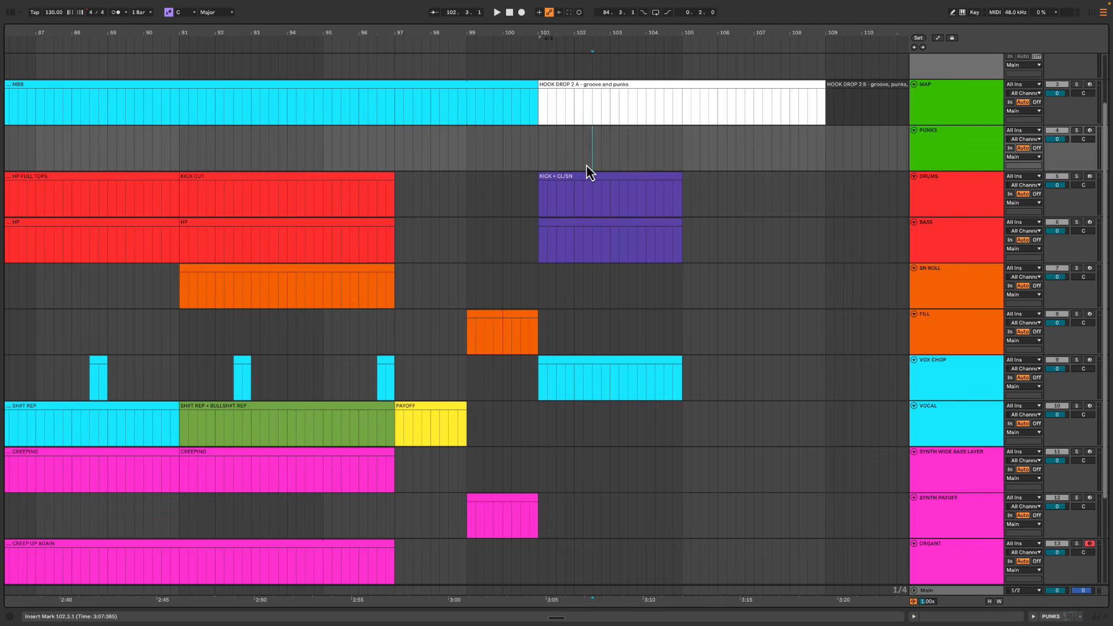
key(space)
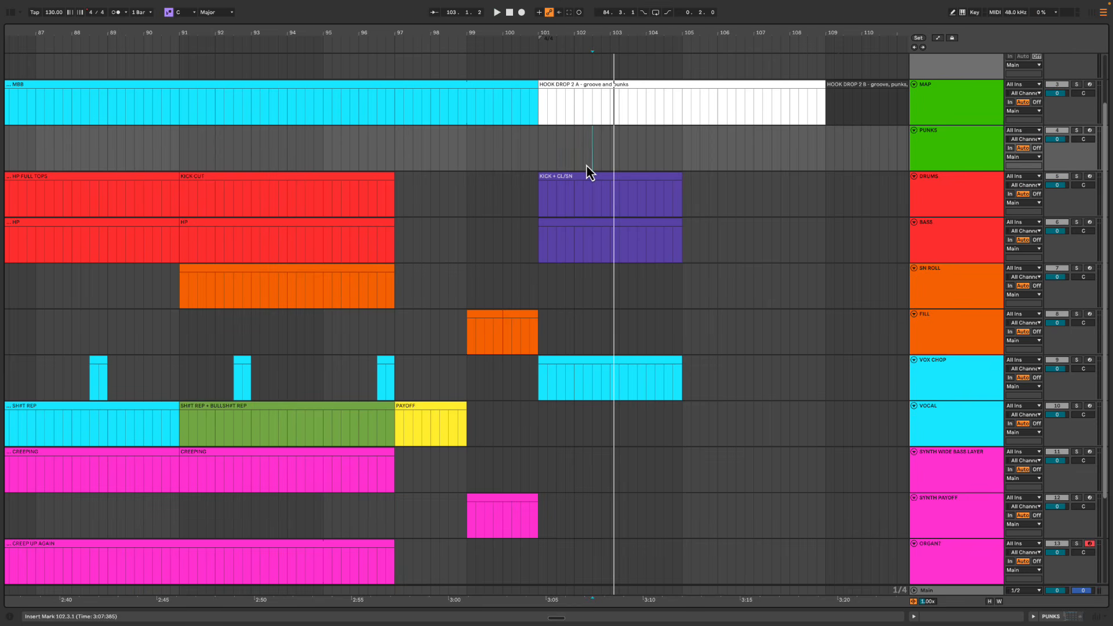
click(576, 164)
drag(611, 36, 611, 52)
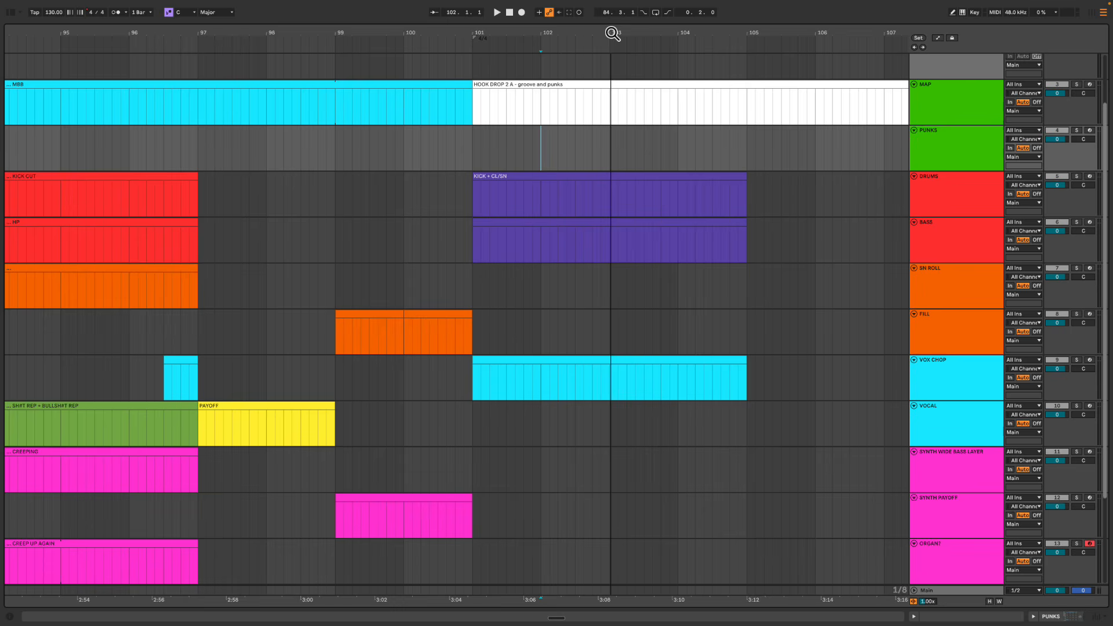
drag(576, 144, 606, 280)
click(576, 154)
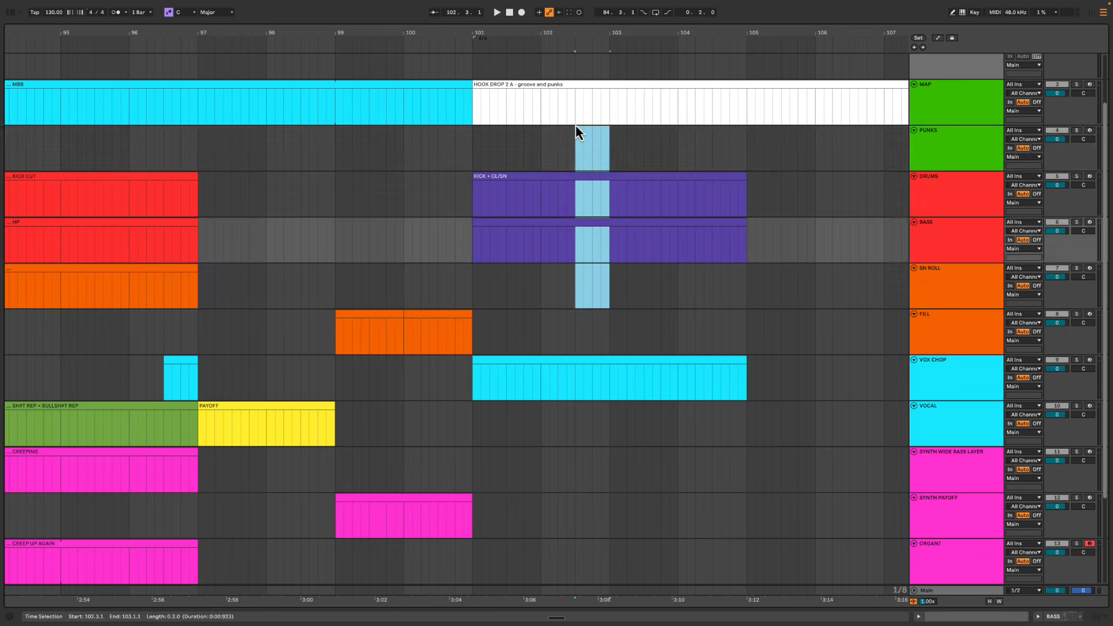
Replay the end of bar 102 from beat 3 and from beat 4
click(574, 139)
drag(595, 32, 589, 57)
key(space)
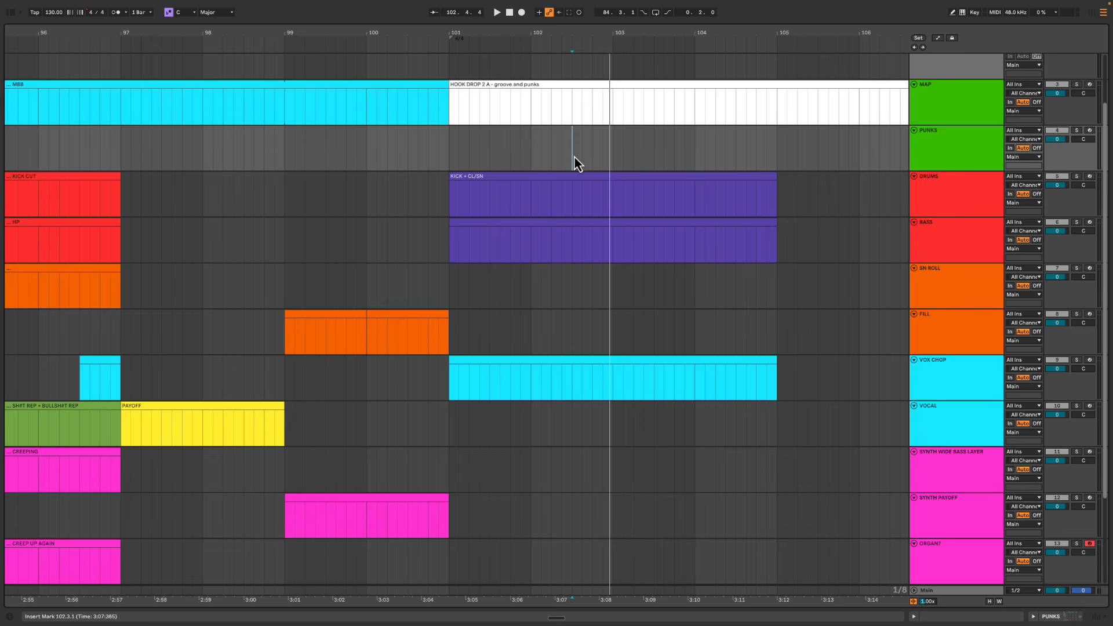
scroll(581, 154, right, 1)
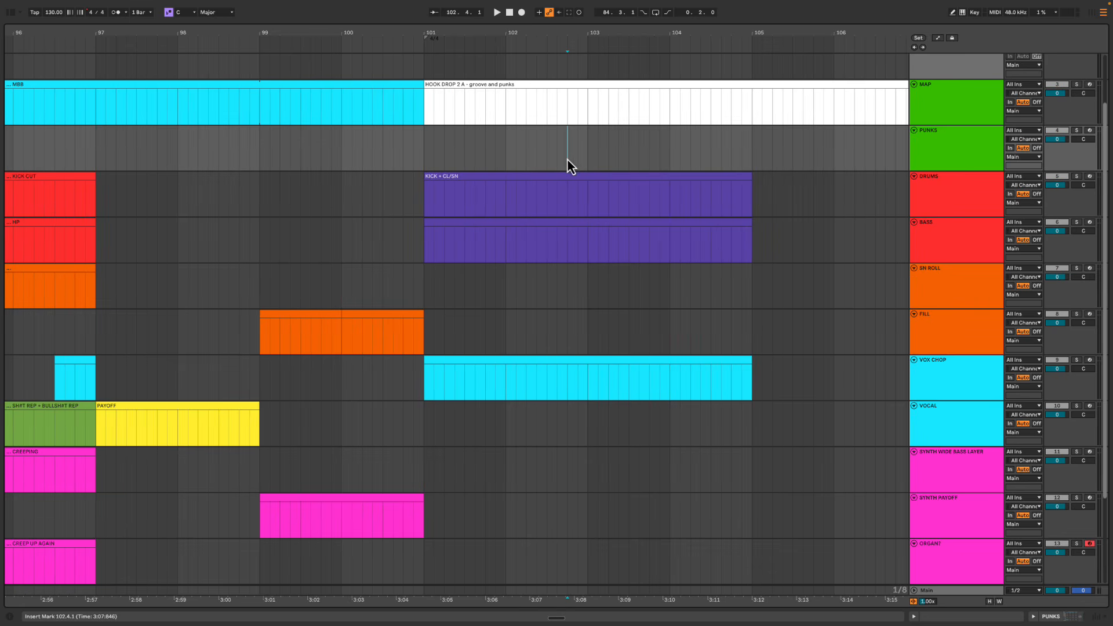
click(572, 158)
key(space)
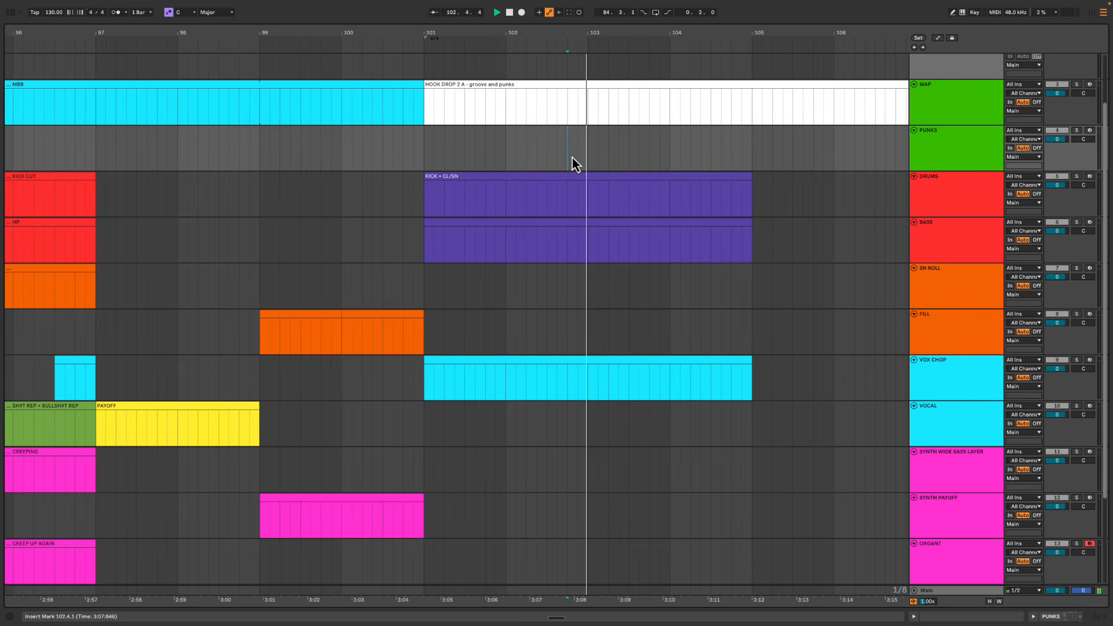
key(space)
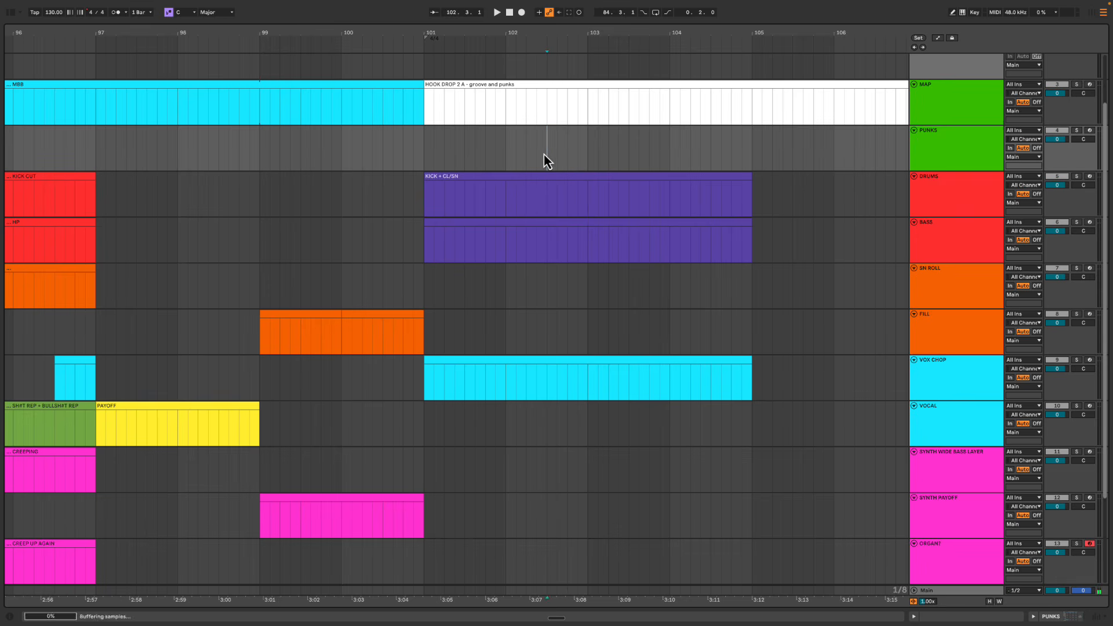
Replay from 102.3 again and compare its last beat across the PUNKS, DRUMS, BASS and SN ROLL tracks
drag(544, 154, 566, 151)
click(545, 152)
key(space)
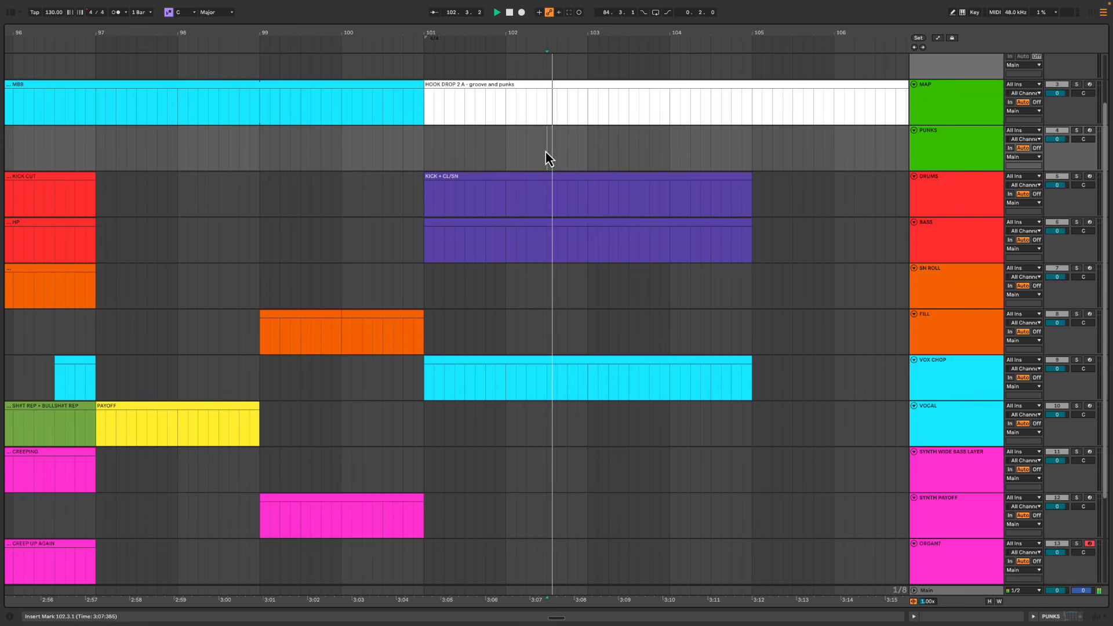
key(space)
drag(581, 154, 758, 298)
drag(581, 184, 589, 266)
click(566, 150)
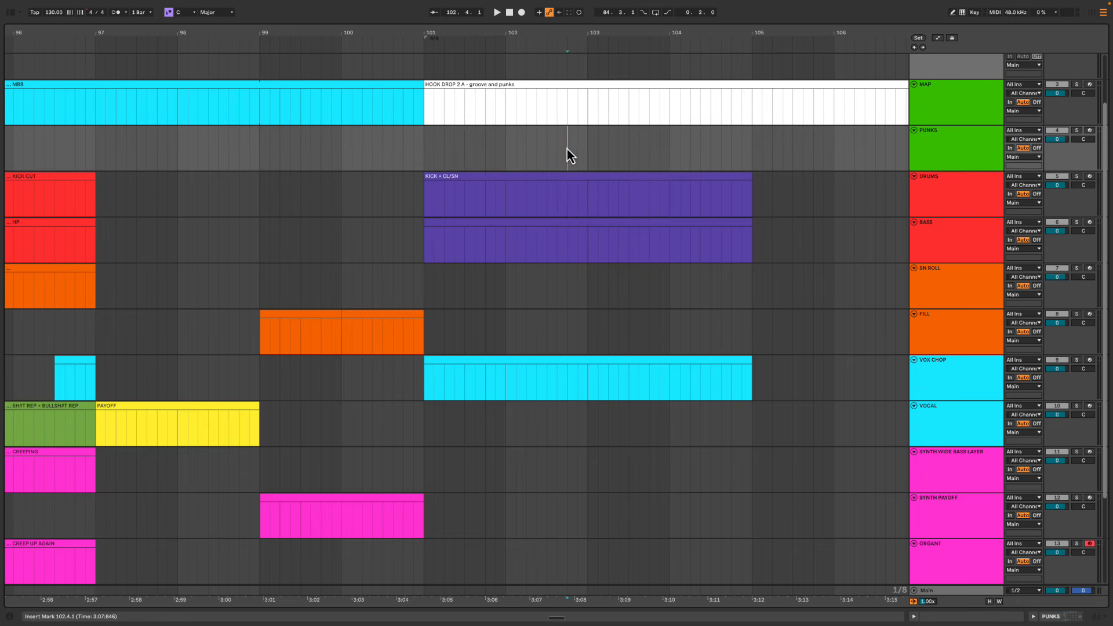
click(569, 270)
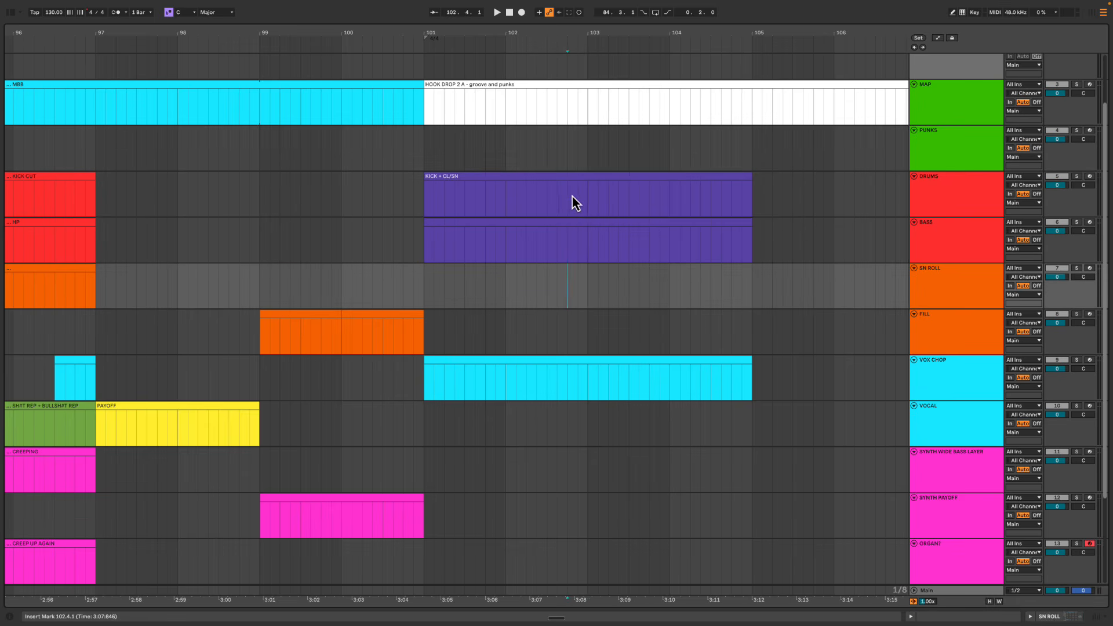
Split the KICK + CL/SN clip at 102.4 and 103.1 and color the one-beat piece yellow
drag(572, 197, 586, 188)
key(super+e)
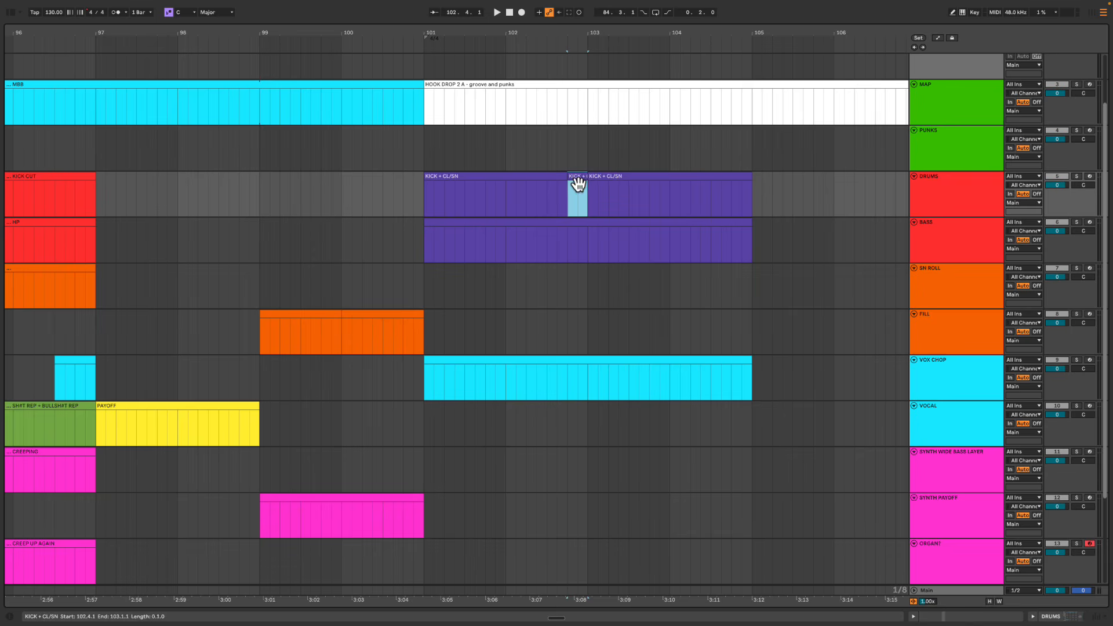
right_click(576, 181)
click(611, 379)
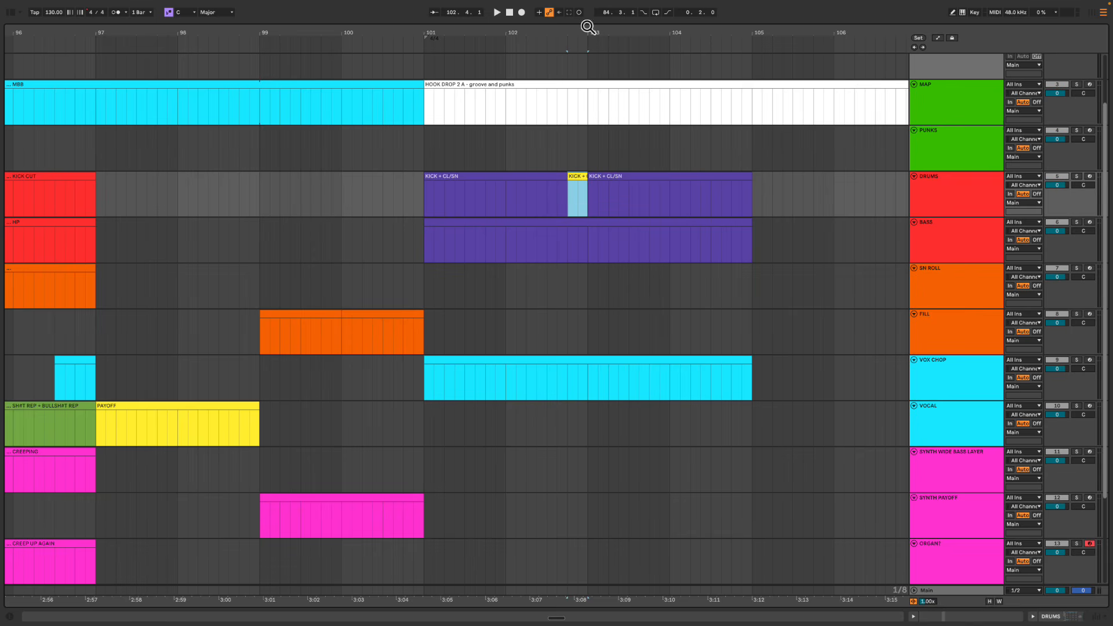
Rename the one-beat yellow clip on the DRUMS track RECOVERY and play from 102.4
drag(586, 29, 586, 124)
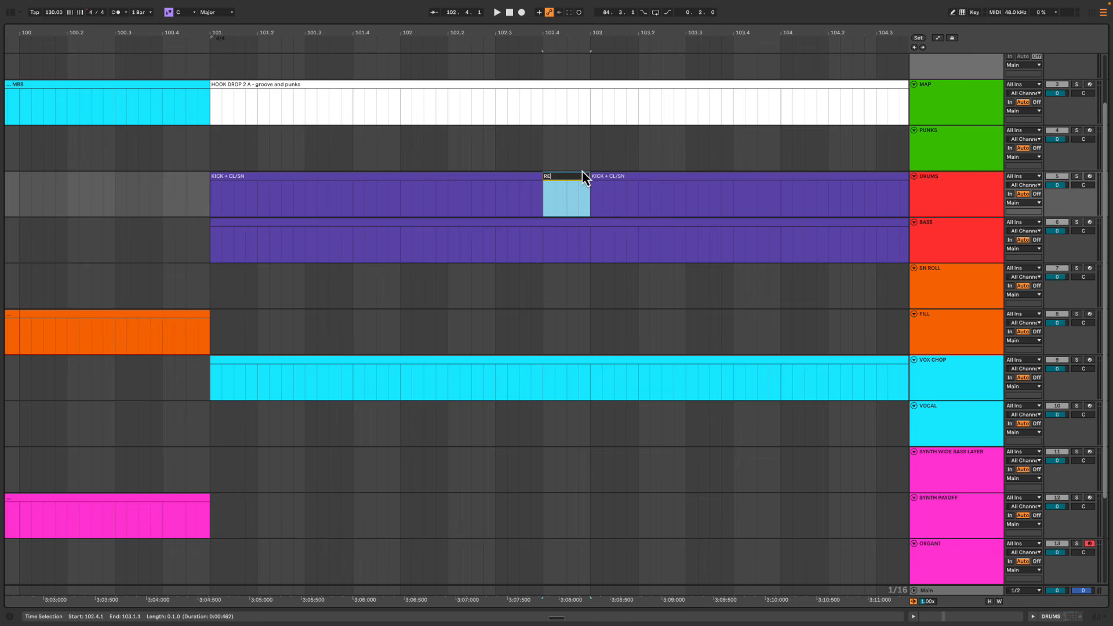
text(RECOVERY)
key(Return)
key(space)
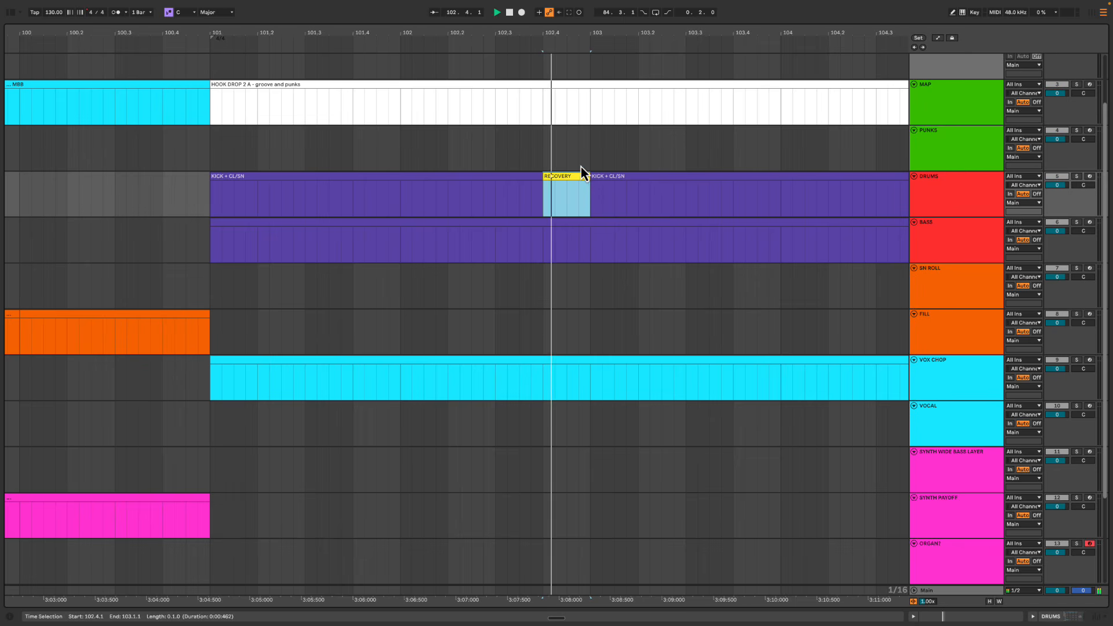
Rename the DRUMS clip spanning bars 103 to 105 FULL and color it orange
drag(599, 31, 549, 34)
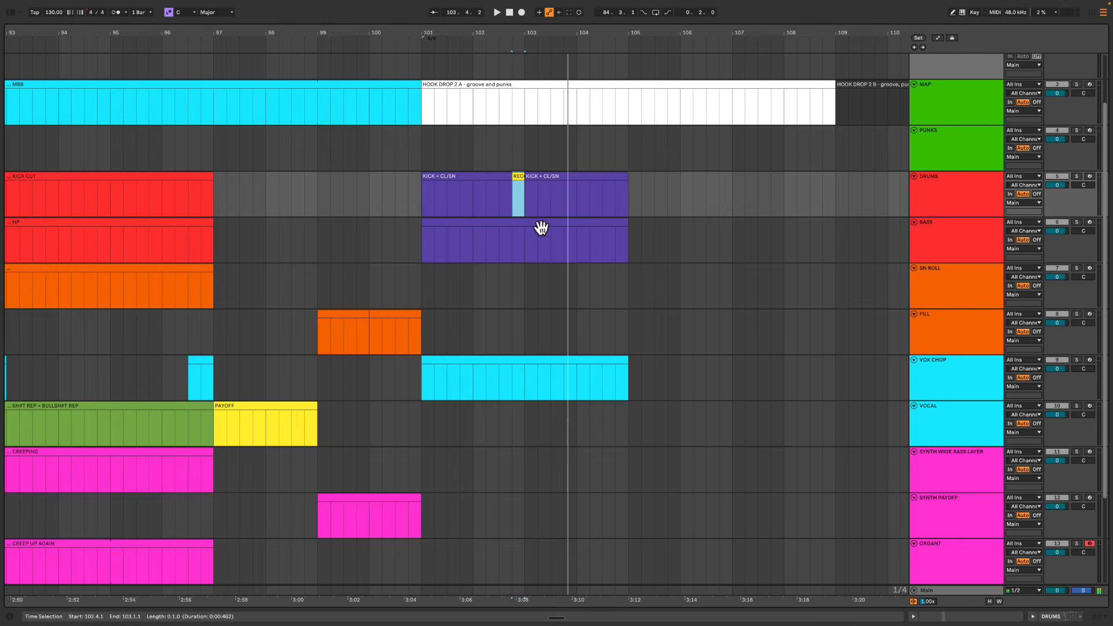
click(570, 183)
key(ctrl+r)
text(FULL)
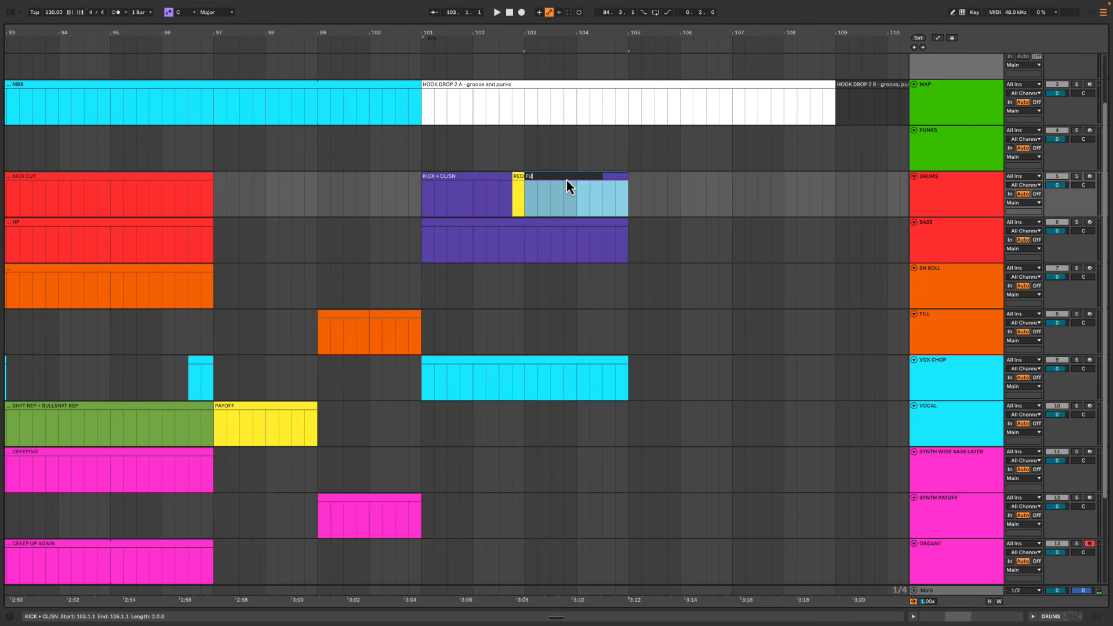
key(Return)
right_click(570, 185)
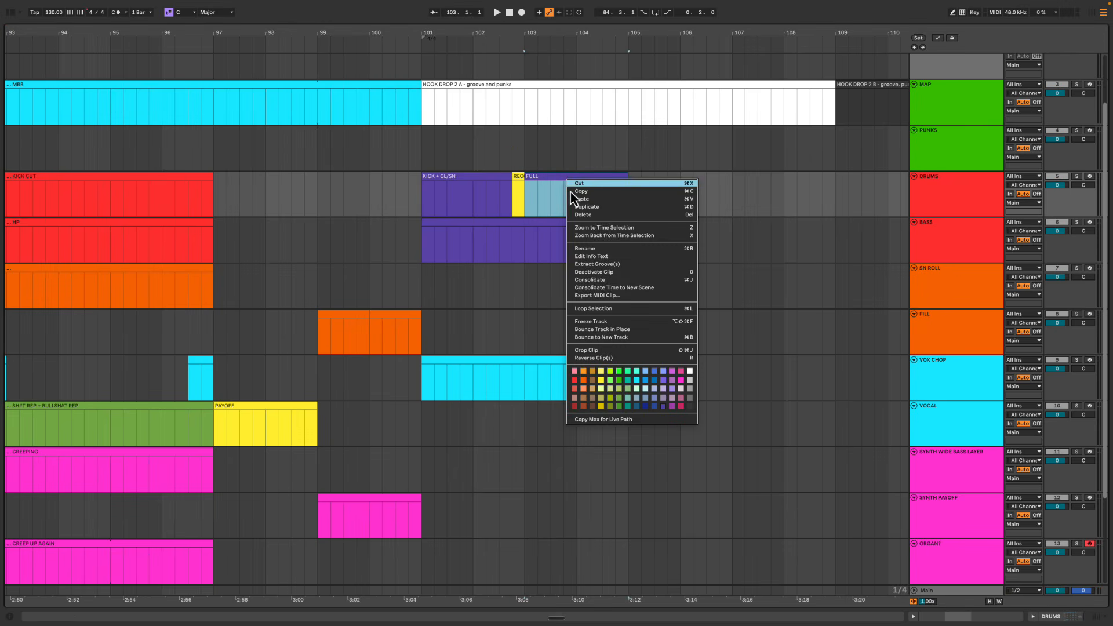
click(584, 381)
Insert a new MIDI track between BASS and SN ROLL and color it orange
click(971, 210)
click(952, 246)
click(949, 304)
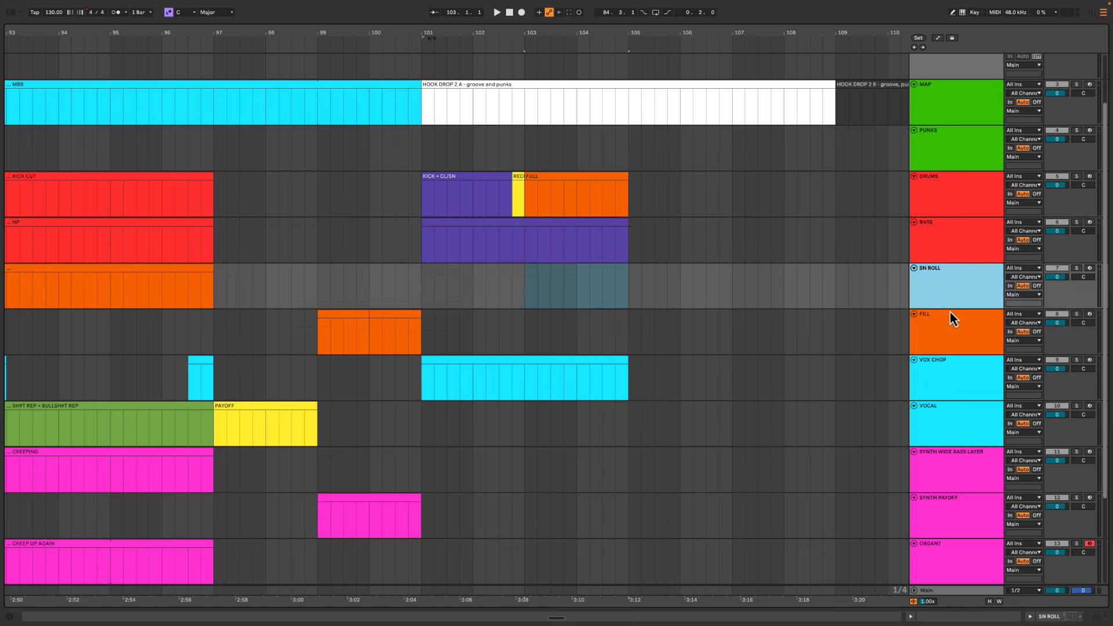
click(953, 245)
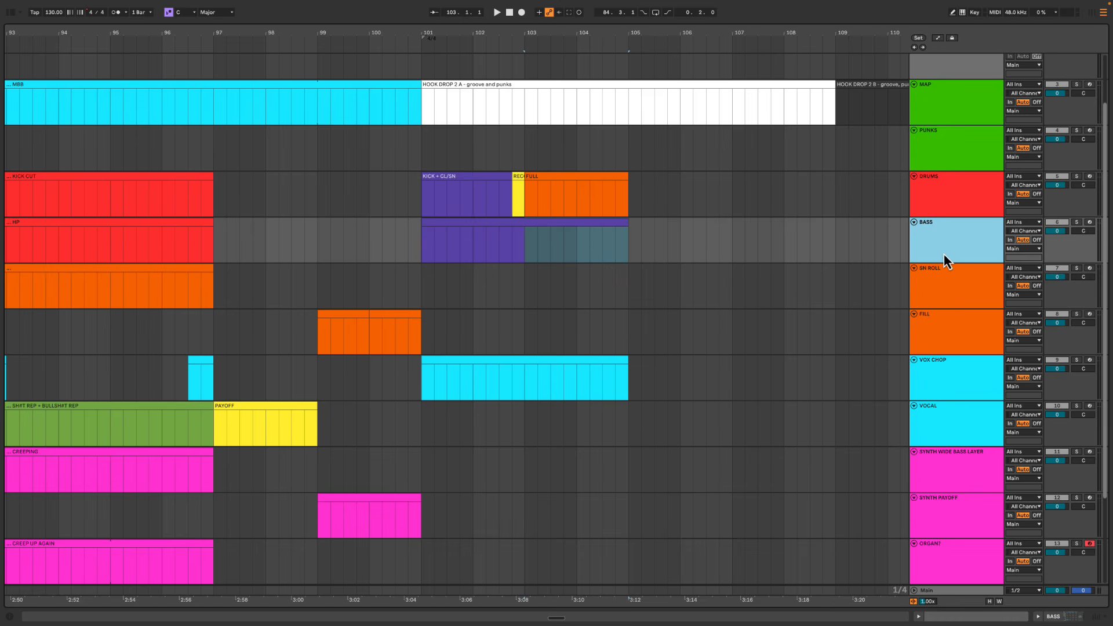
key(shift+super+t)
right_click(954, 288)
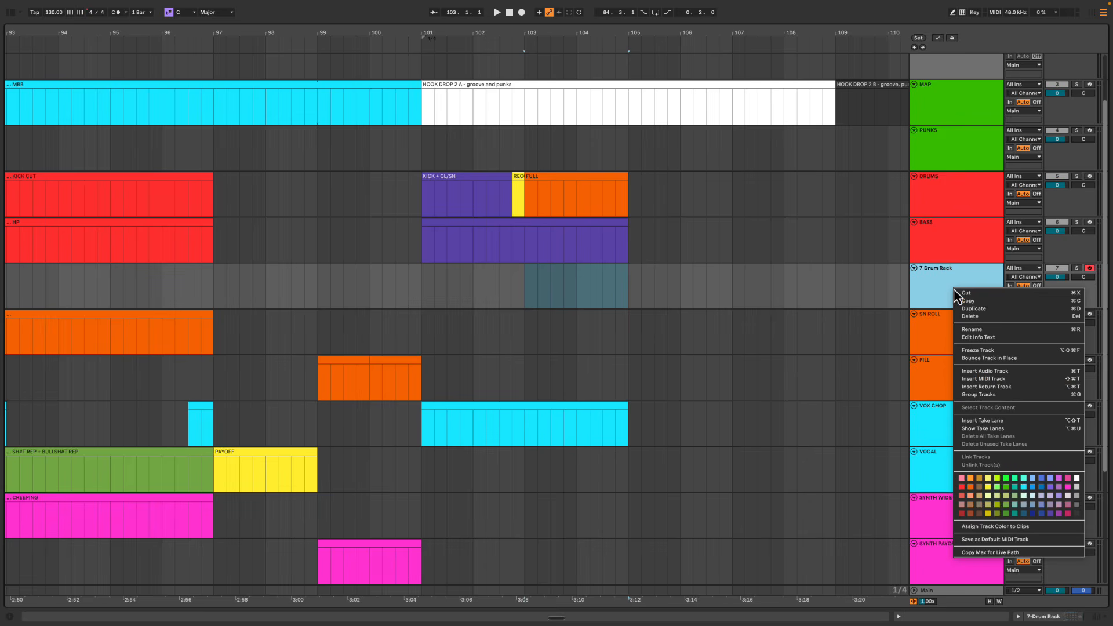
click(968, 491)
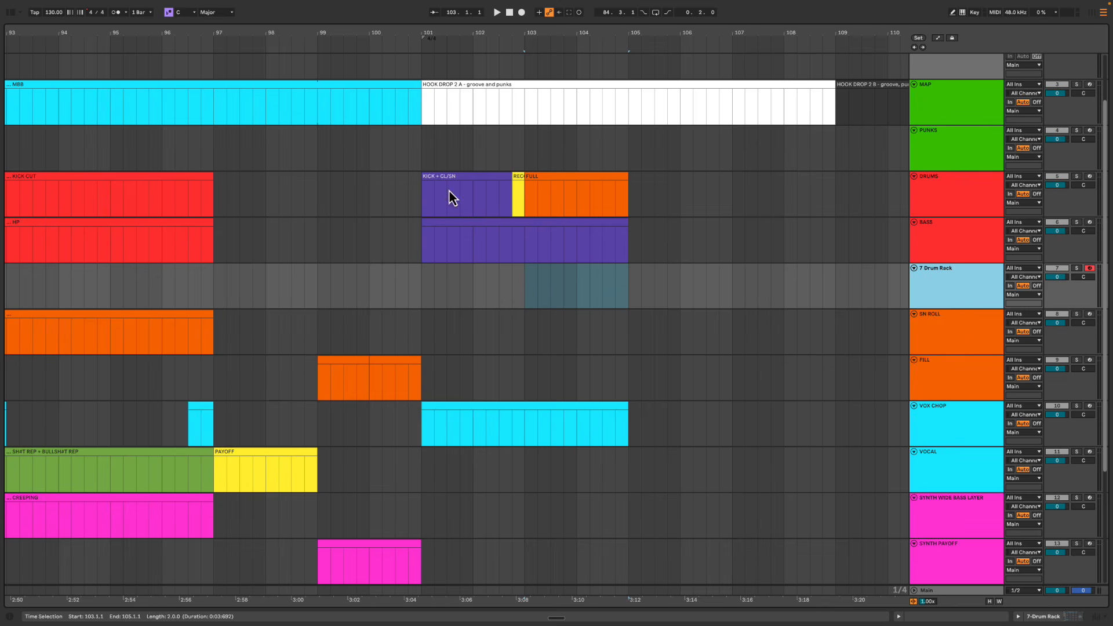
Rename the new track RIDE and create an empty MIDI clip on it from bar 103 to bar 105
drag(422, 164, 529, 280)
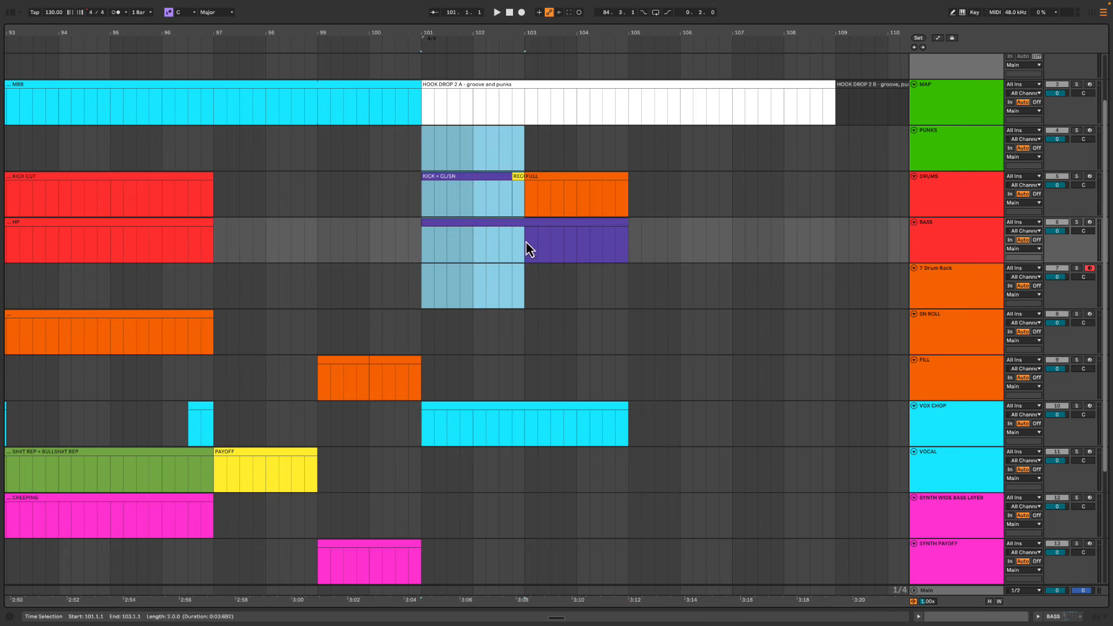
drag(526, 241, 606, 177)
click(962, 289)
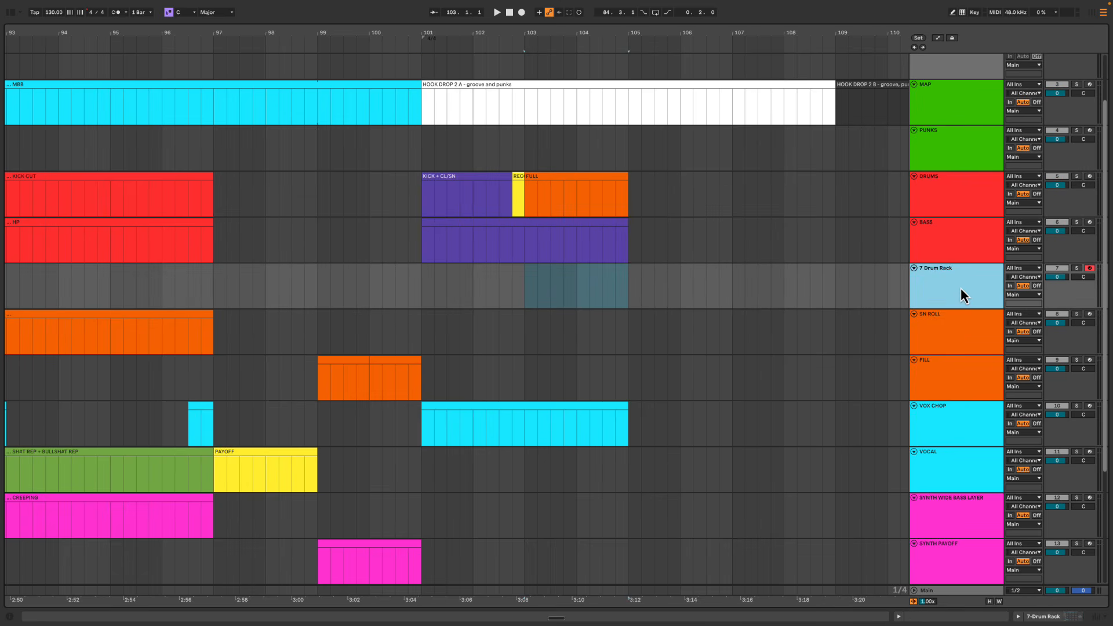
key(ctrl+r)
text(R)
drag(524, 289, 624, 288)
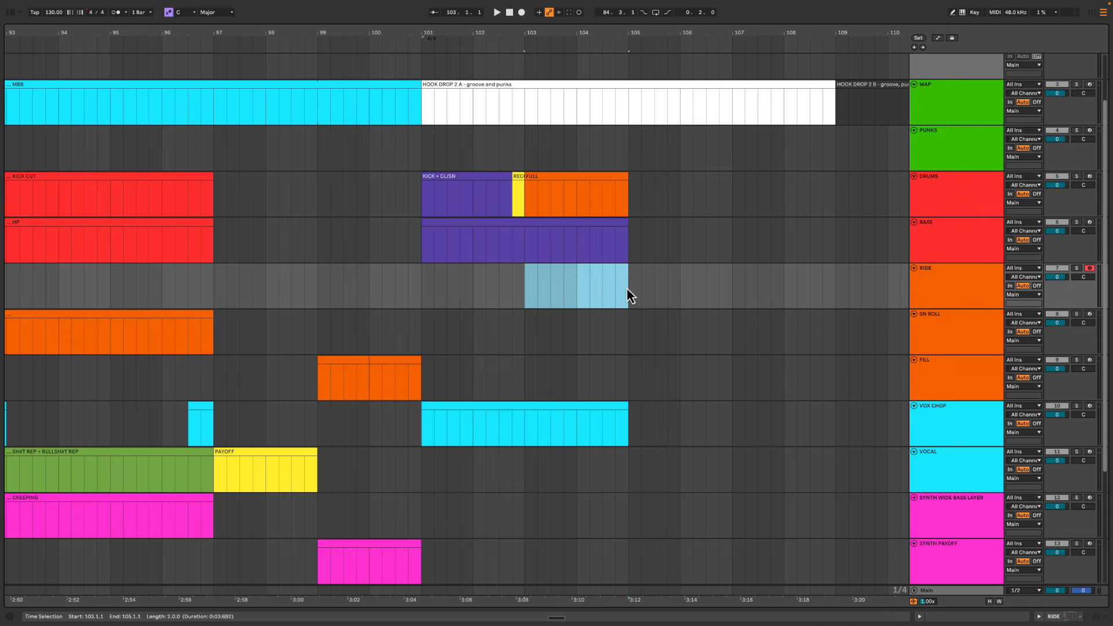
key(ctrl+shift+m)
key(ctrl+alt+l)
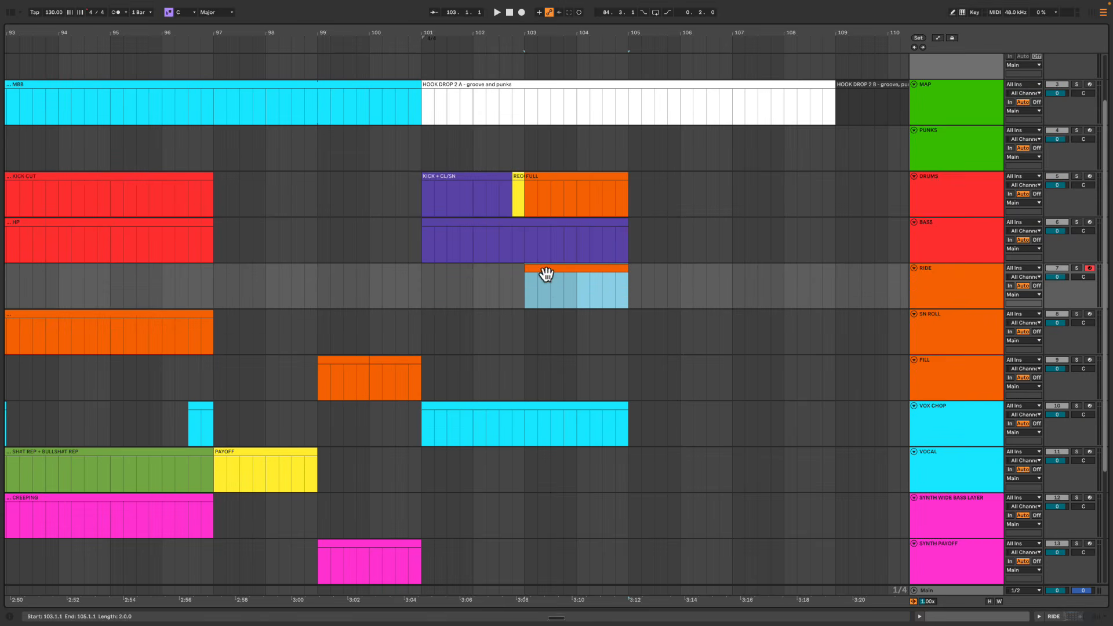
Play the second hook drop from bar 103 and again from bar 101, listening against the mapped clips
key(space)
drag(526, 33, 528, 17)
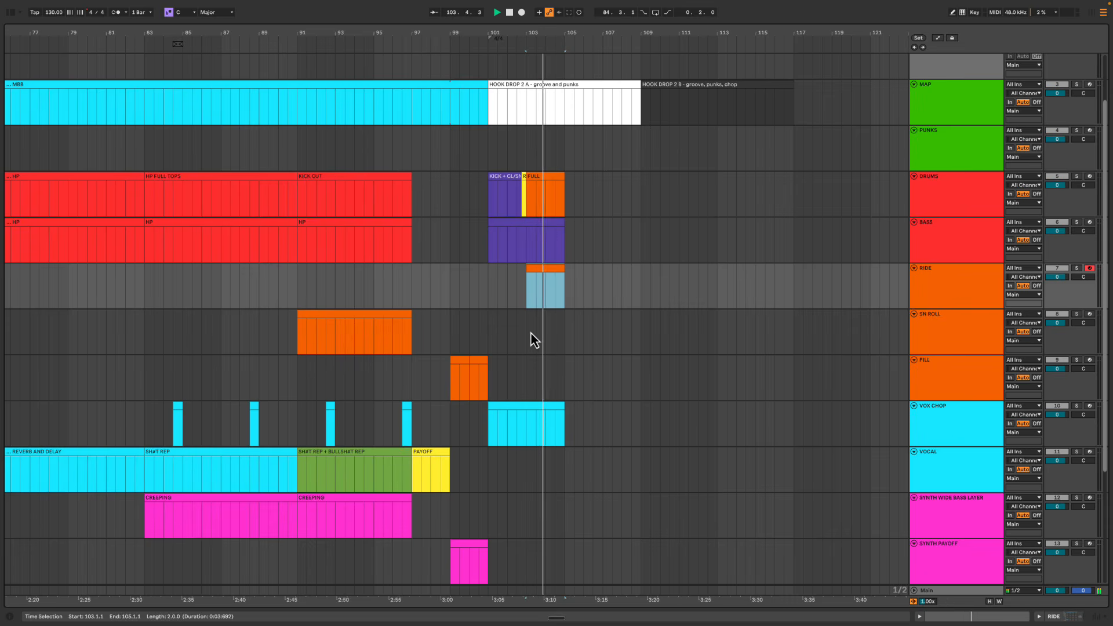
key(space)
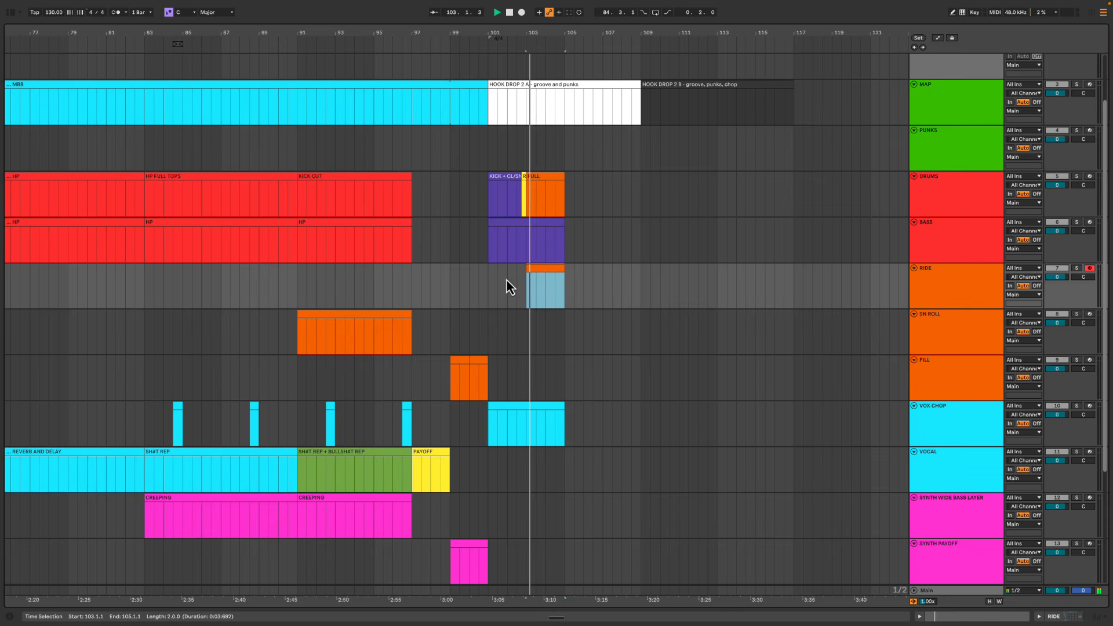
drag(531, 37, 530, 70)
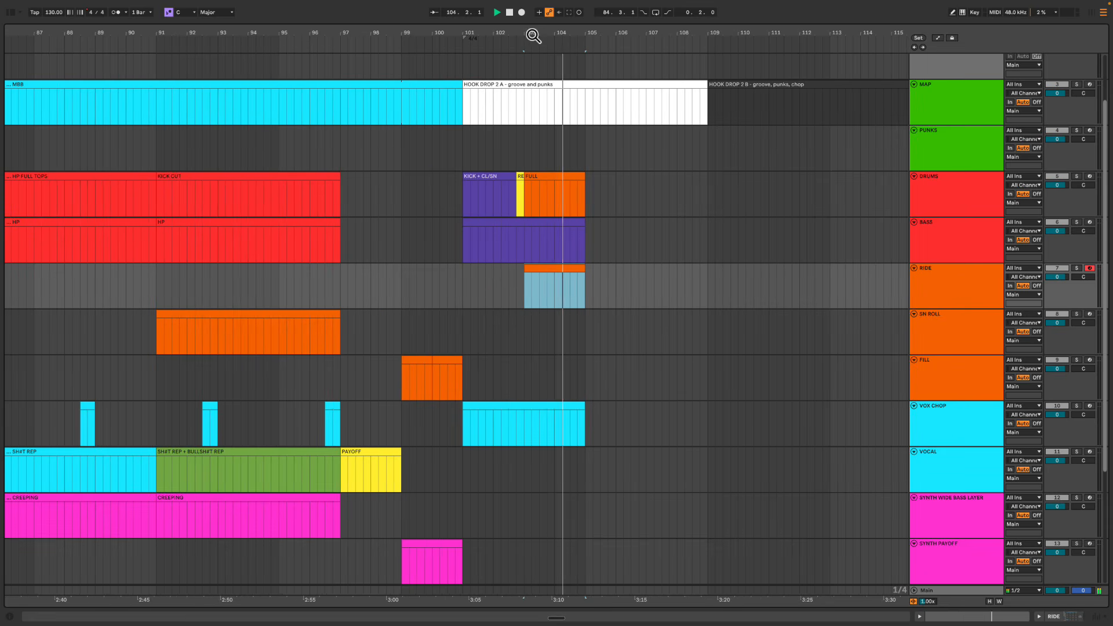
scroll(510, 340, down, 1)
click(464, 278)
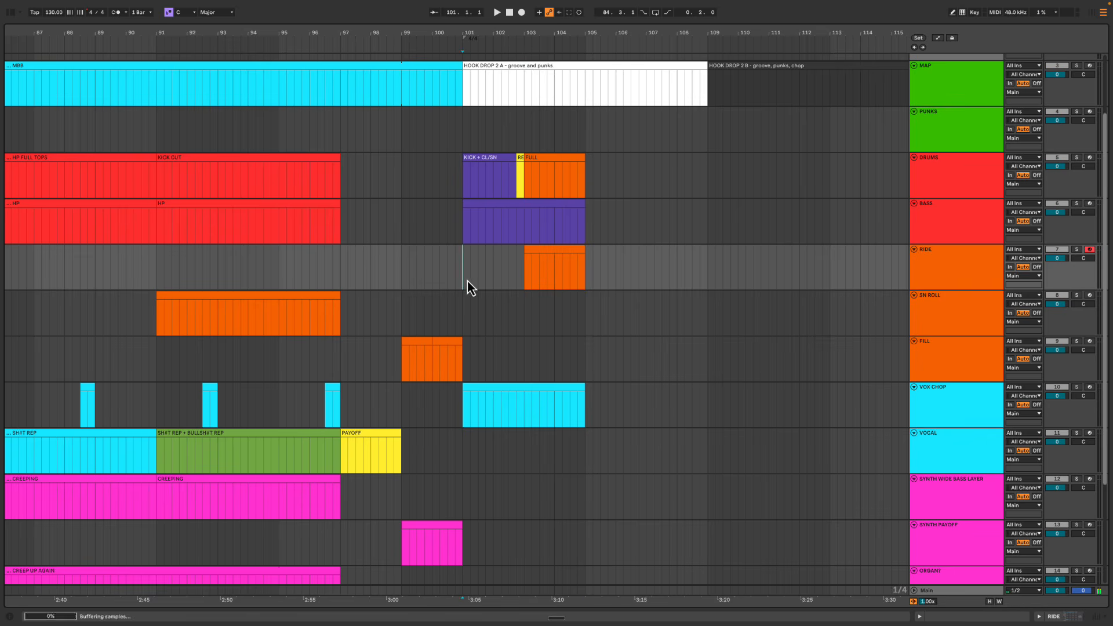
key(space)
drag(494, 38, 497, 31)
Delete the part of the second hook drop's VOX CHOP clip that lies after bar 103
drag(529, 405, 634, 397)
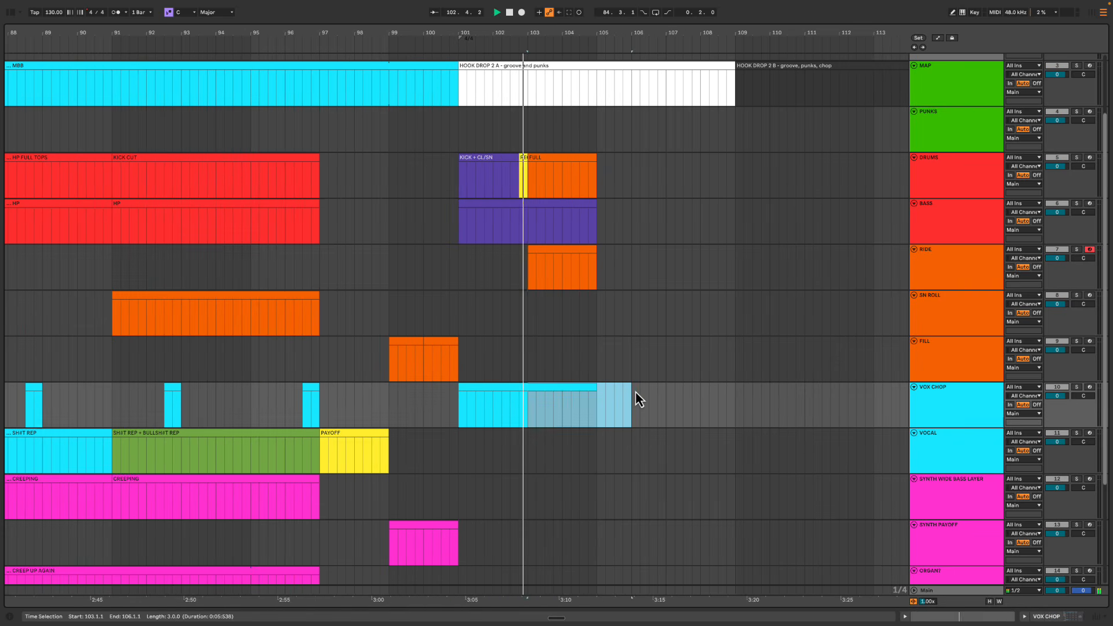
key(space)
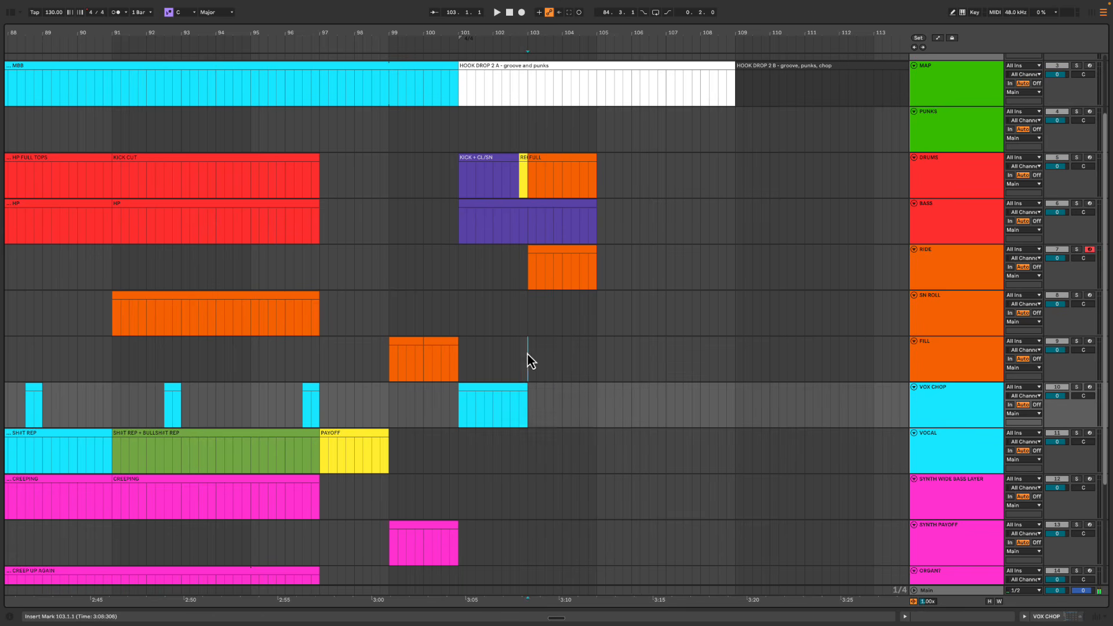
click(525, 357)
Split the VOX CHOP clip at 102.4 and color its last beat pale blue
click(517, 401)
right_click(520, 394)
key(Escape)
Play from 102.2 into bar 104 and check the vocal chops against the mapped tracks
click(505, 412)
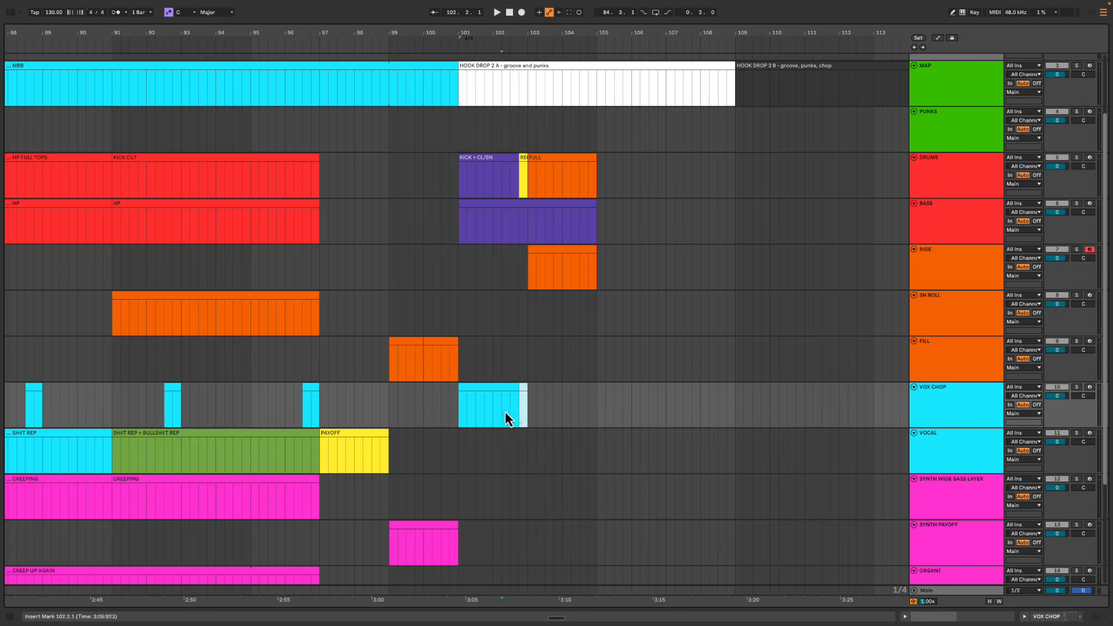
key(space)
scroll(521, 415, down, 3)
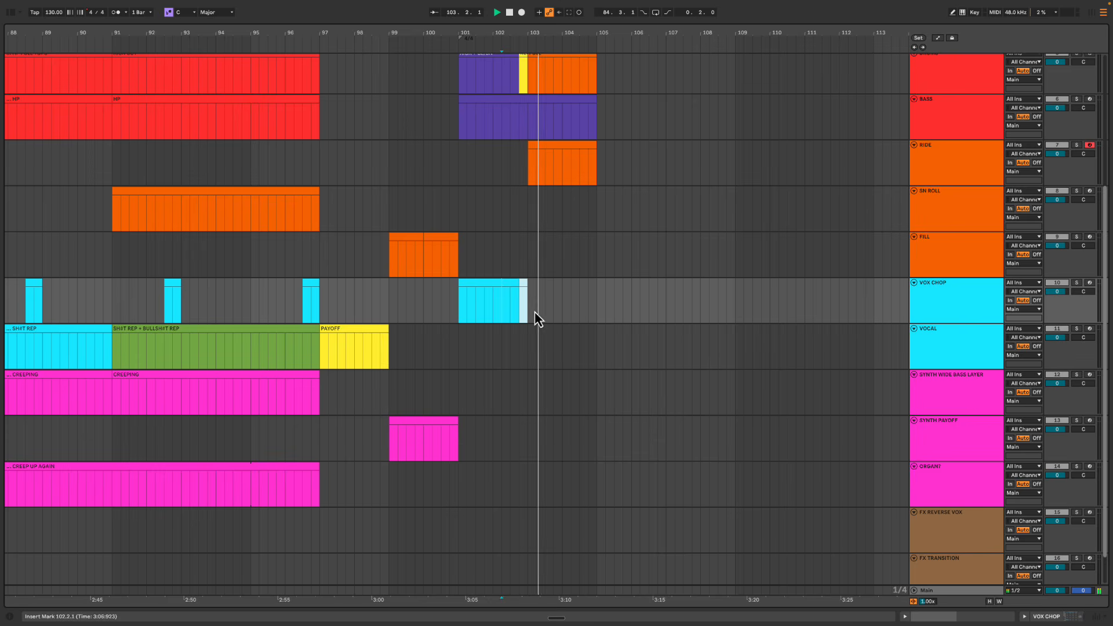
scroll(550, 339, up, 1)
scroll(548, 335, up, 3)
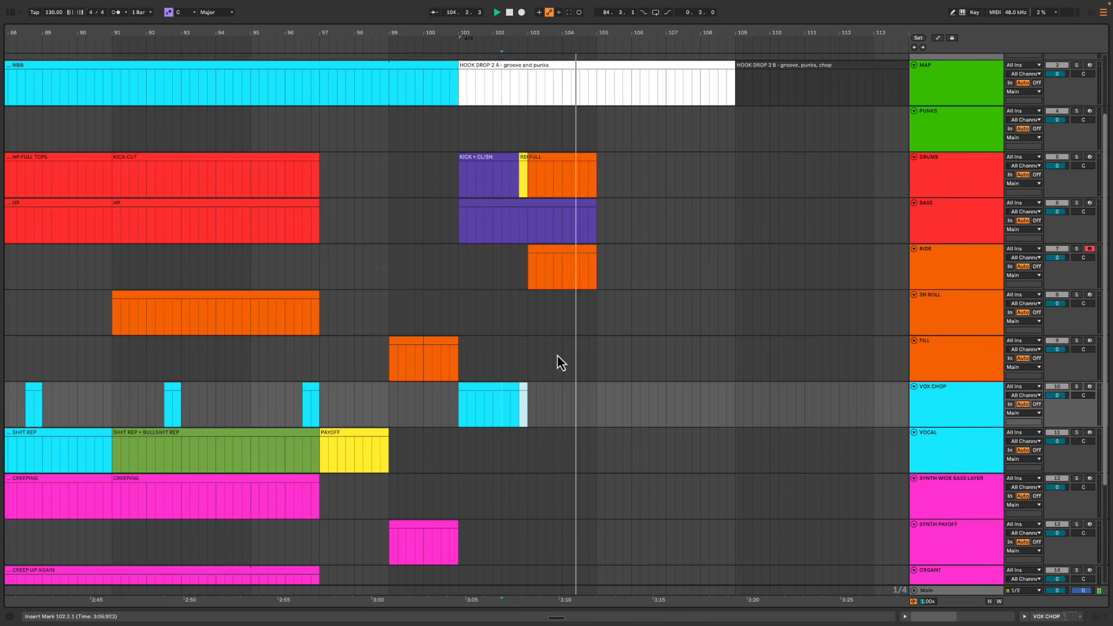
scroll(583, 385, right, 1)
key(space)
Create empty MIDI clips on the VOX CHOP track from 104.3 to 105 and from 105 to 106
drag(570, 402, 583, 396)
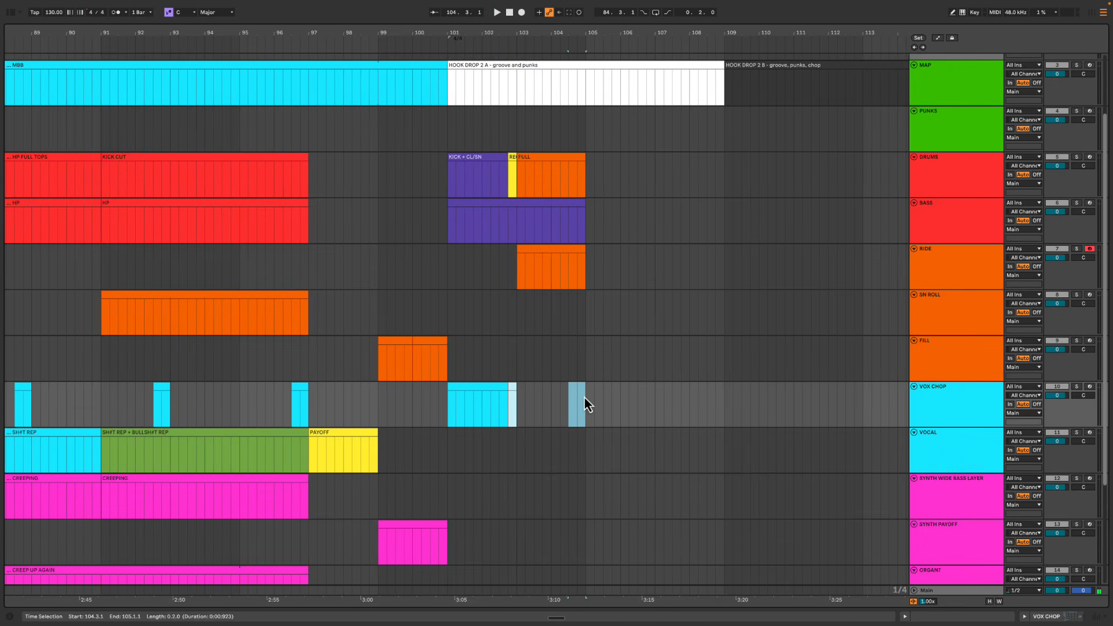
key(super+shift+m)
key(super+alt+l)
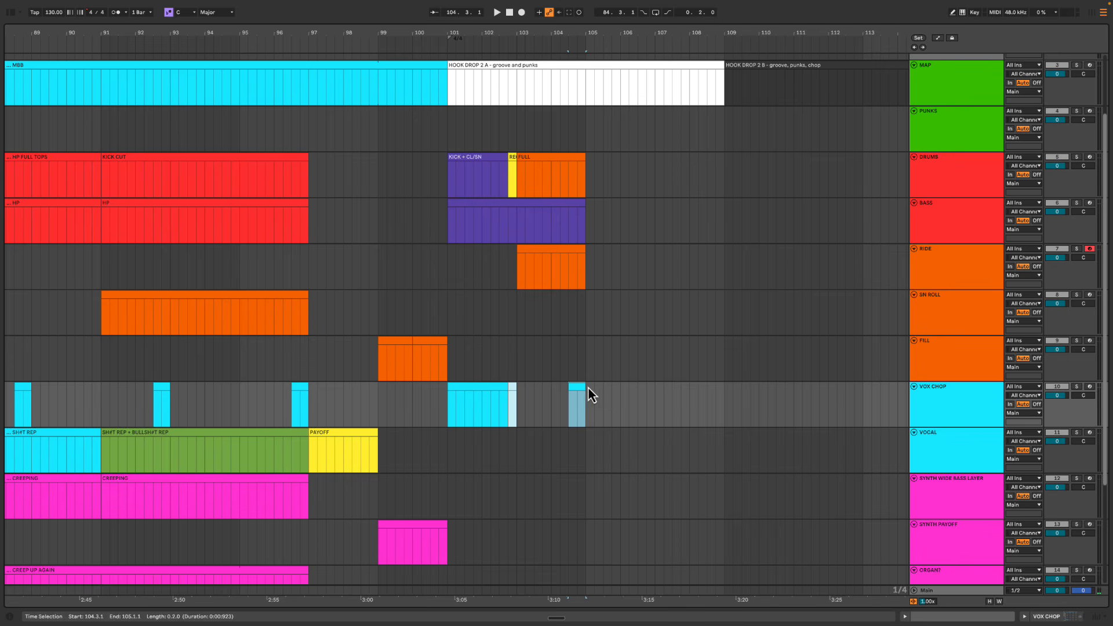
drag(586, 391, 618, 391)
key(super+shift+m)
key(super+alt+l)
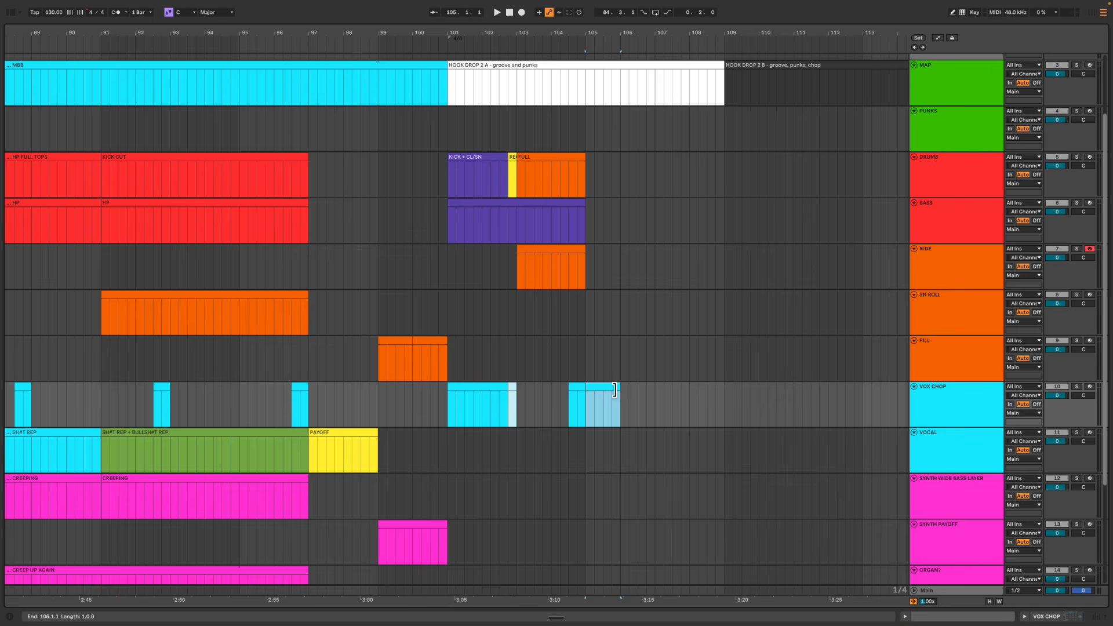
Play the two new VOX CHOP clips from 104.3
click(576, 394)
key(space)
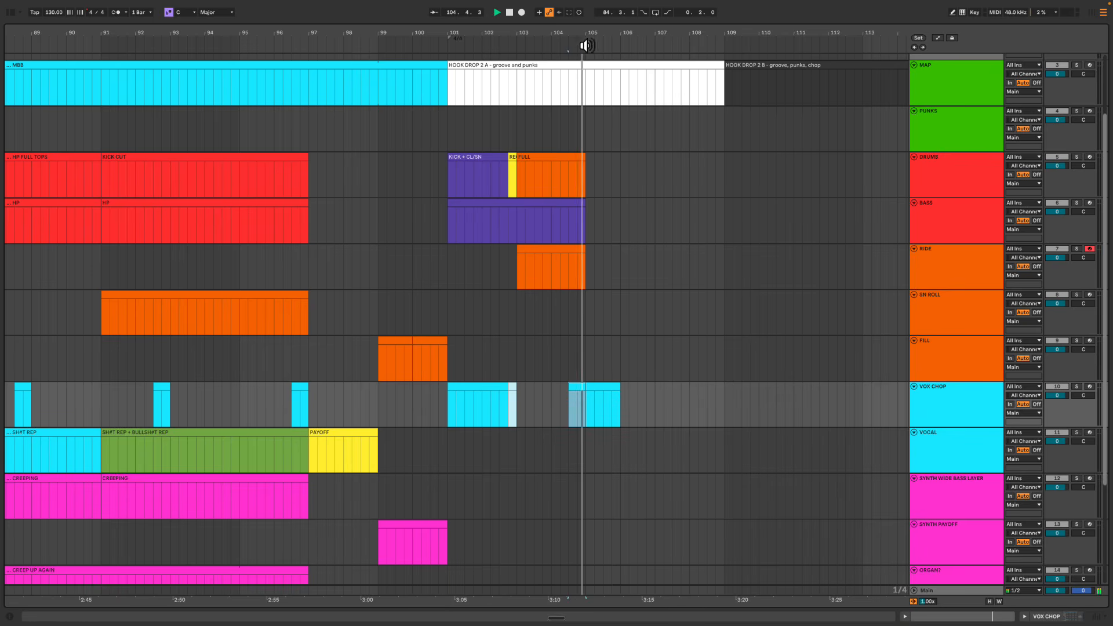
drag(584, 45, 590, 34)
key(space)
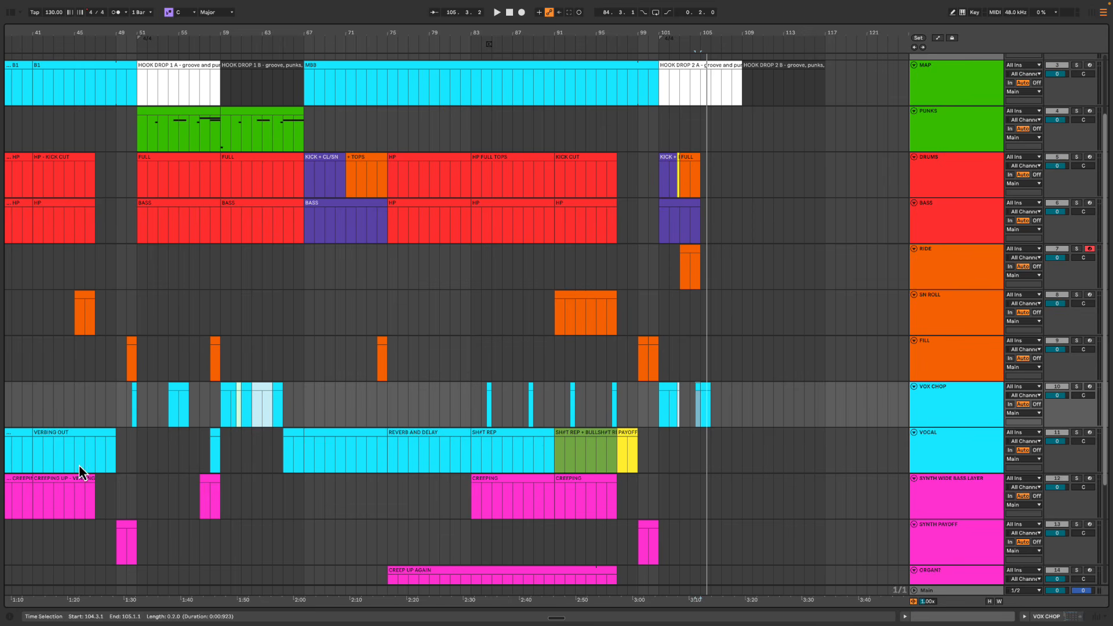
Compare the first hook drop's vocal chop at bar 54 with the one at 104.3 by playing both
click(183, 394)
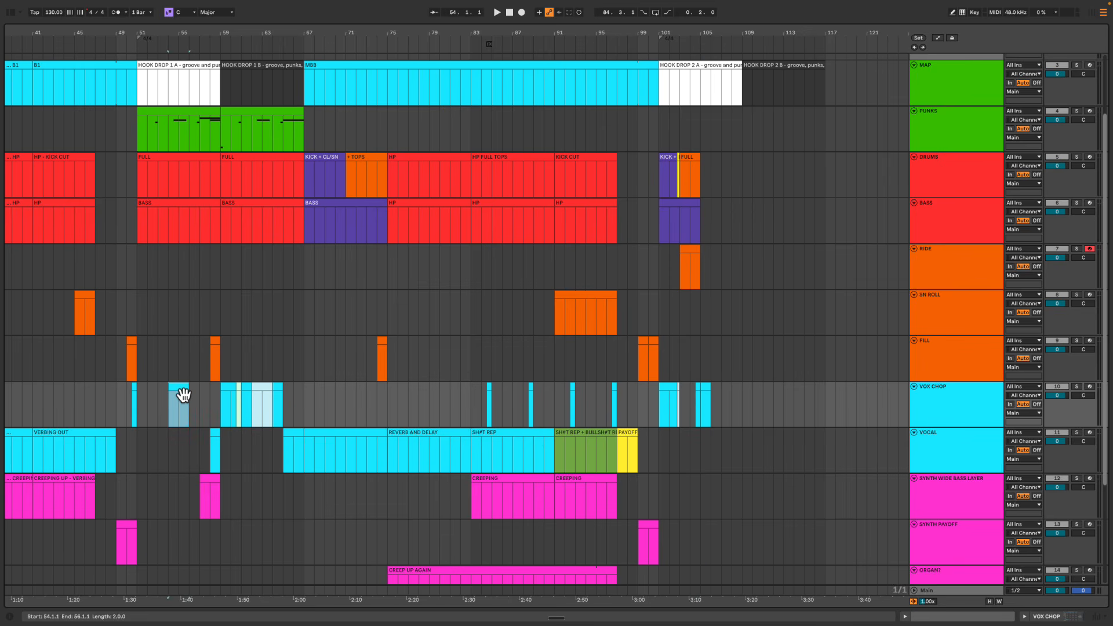
key(space)
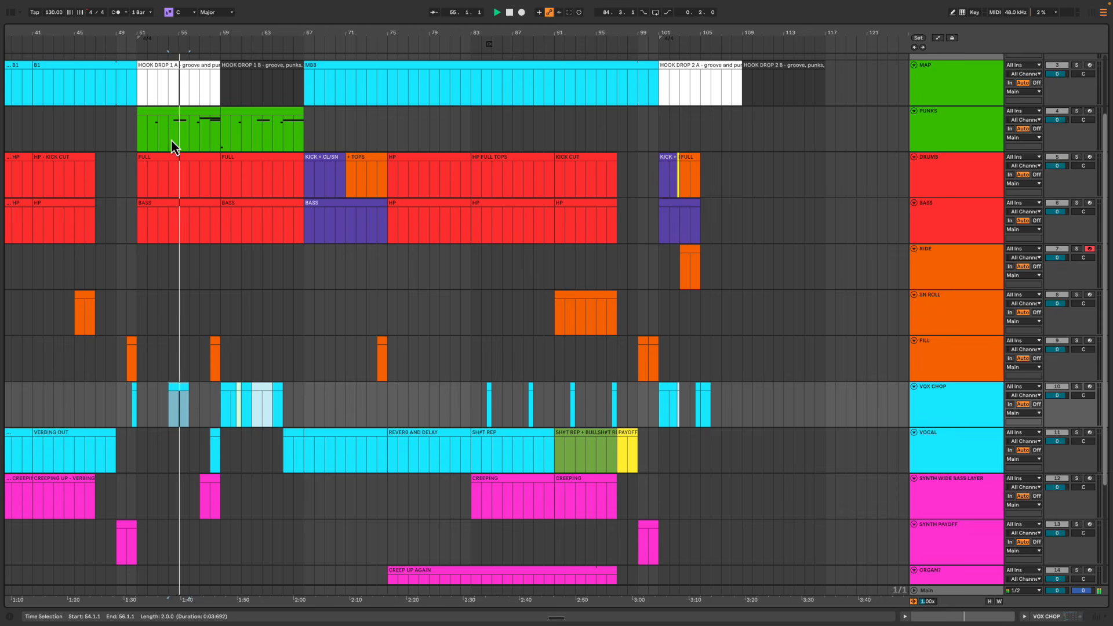
click(699, 393)
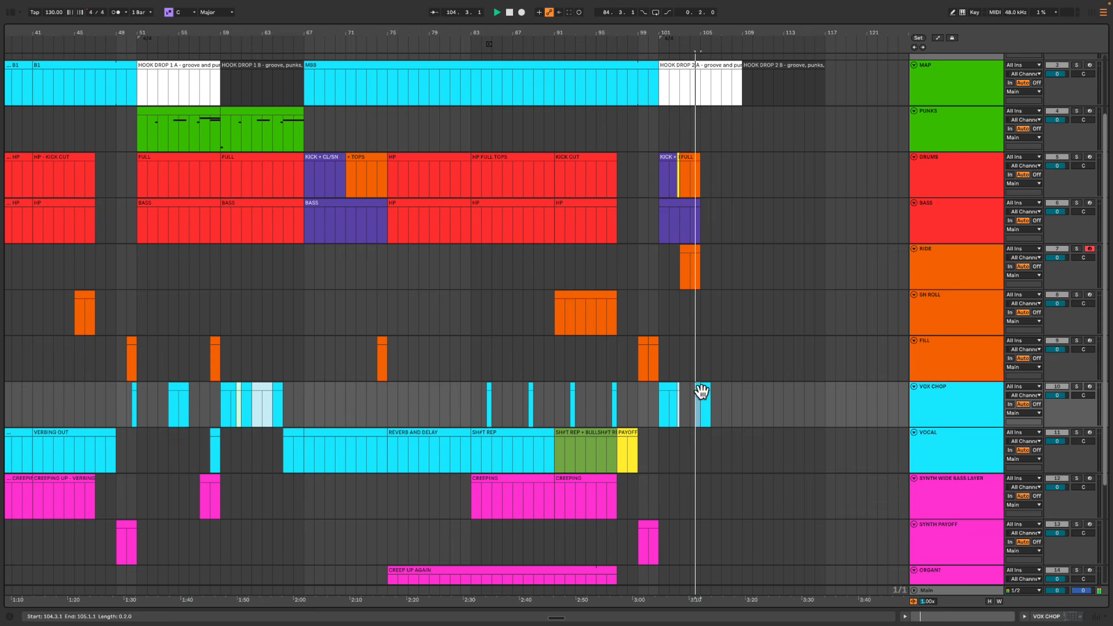
key(space)
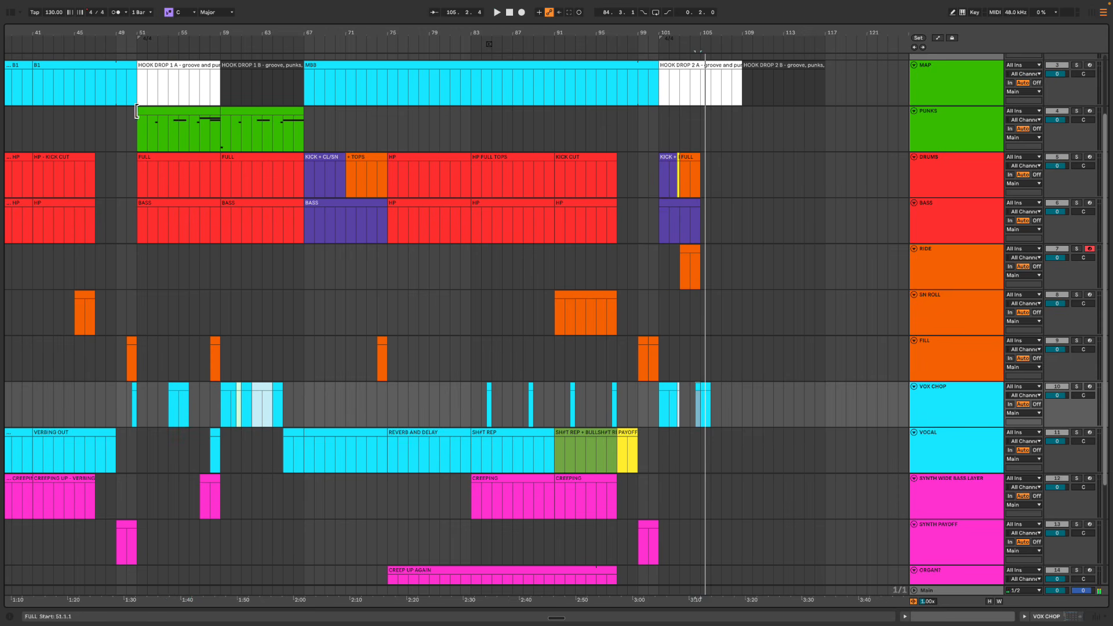
Remove the first two beats of the VOX CHOP clip at bar 54 so it starts at 54.3
drag(159, 35, 160, 76)
drag(248, 388, 266, 389)
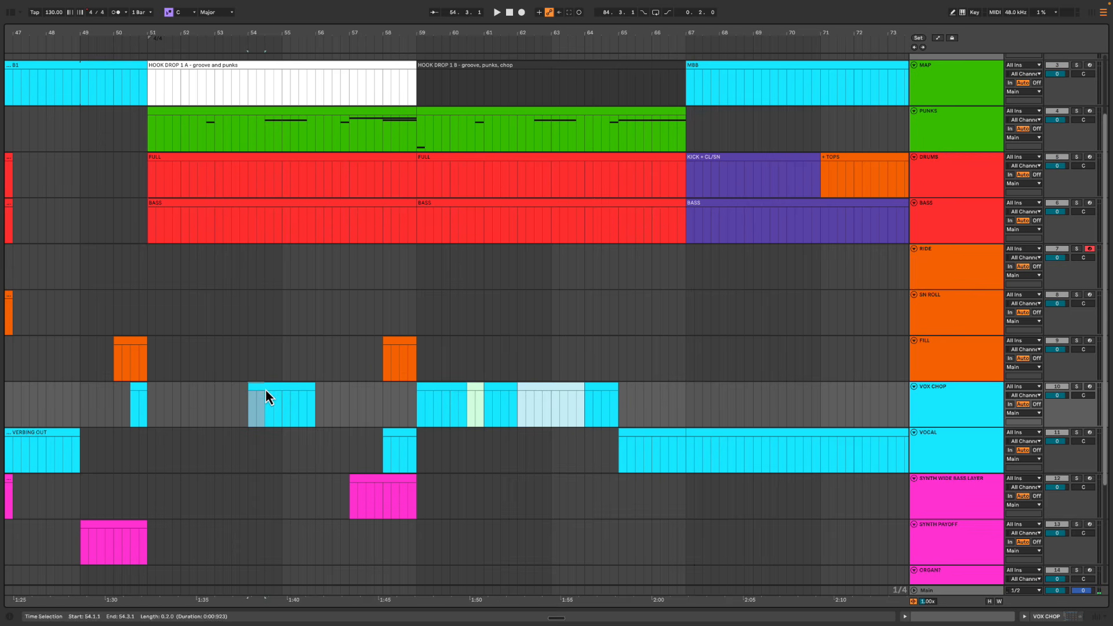
key(super+e)
Play the trimmed VOX CHOP clip from 54.3 and compare it with the chop at 104.3
drag(448, 34, 273, 12)
click(224, 386)
key(space)
scroll(373, 440, right, 1)
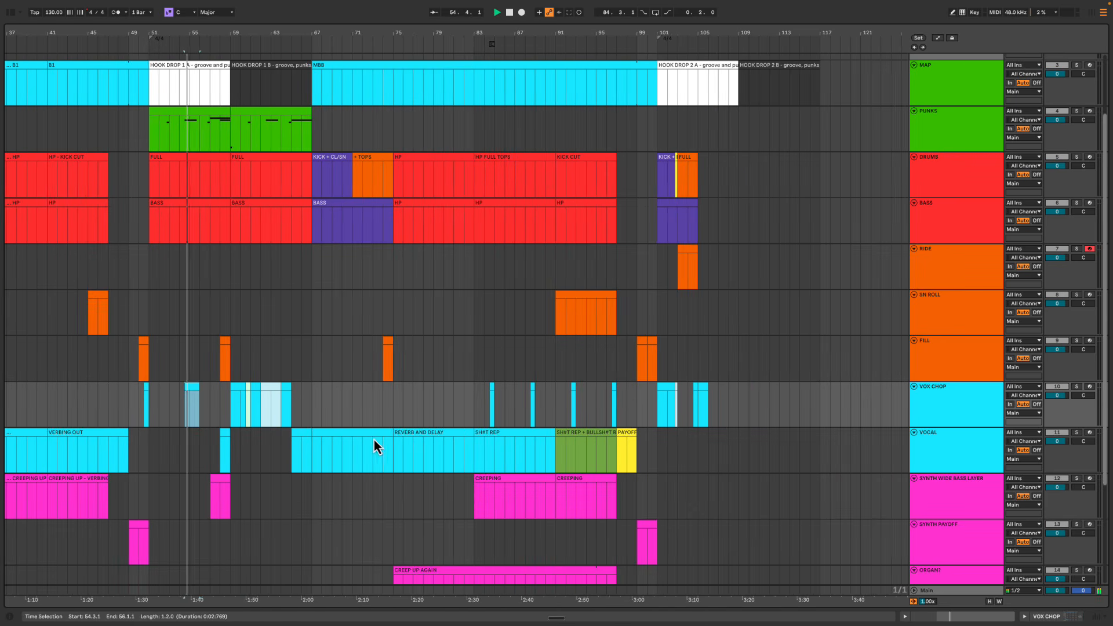
click(696, 392)
scroll(580, 414, right, 2)
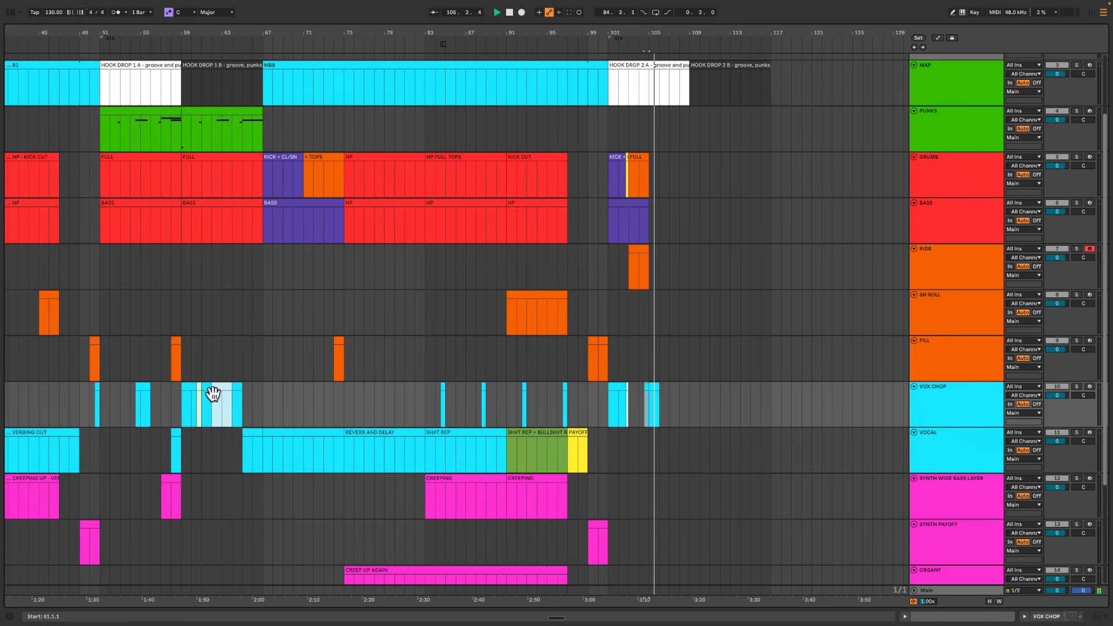
key(space)
drag(673, 33, 594, 336)
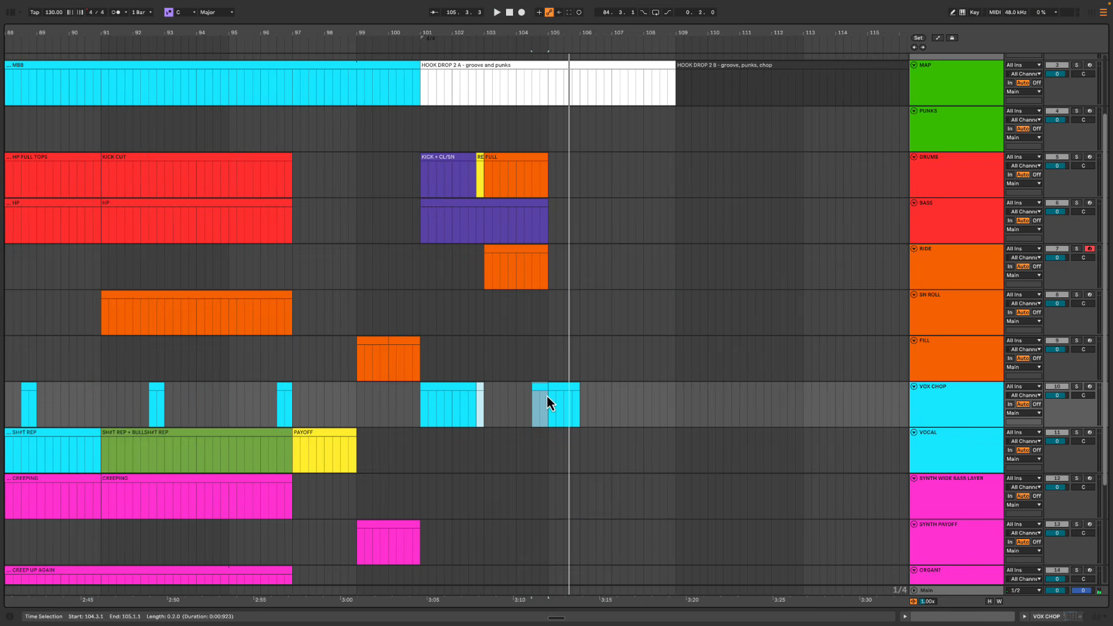
Add a clip on the RIDE track from 105.1.1 to 109.1.1, directly after the existing ride clip
key(space)
drag(544, 42, 551, 30)
key(space)
drag(549, 264, 623, 266)
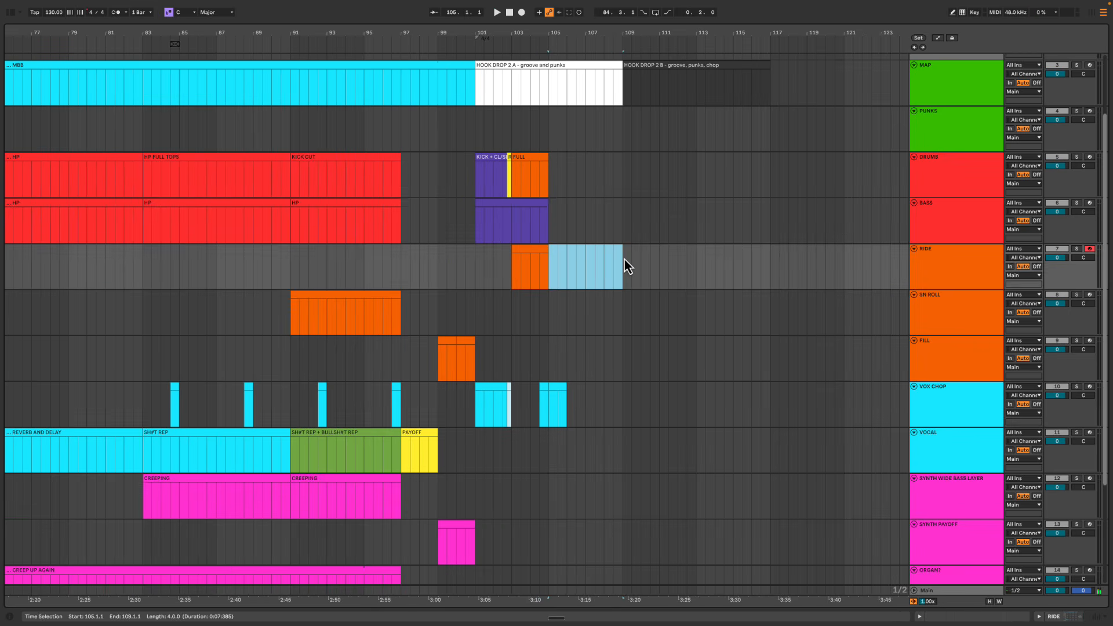
key(ctrl+shift+m)
key(ctrl+alt+l)
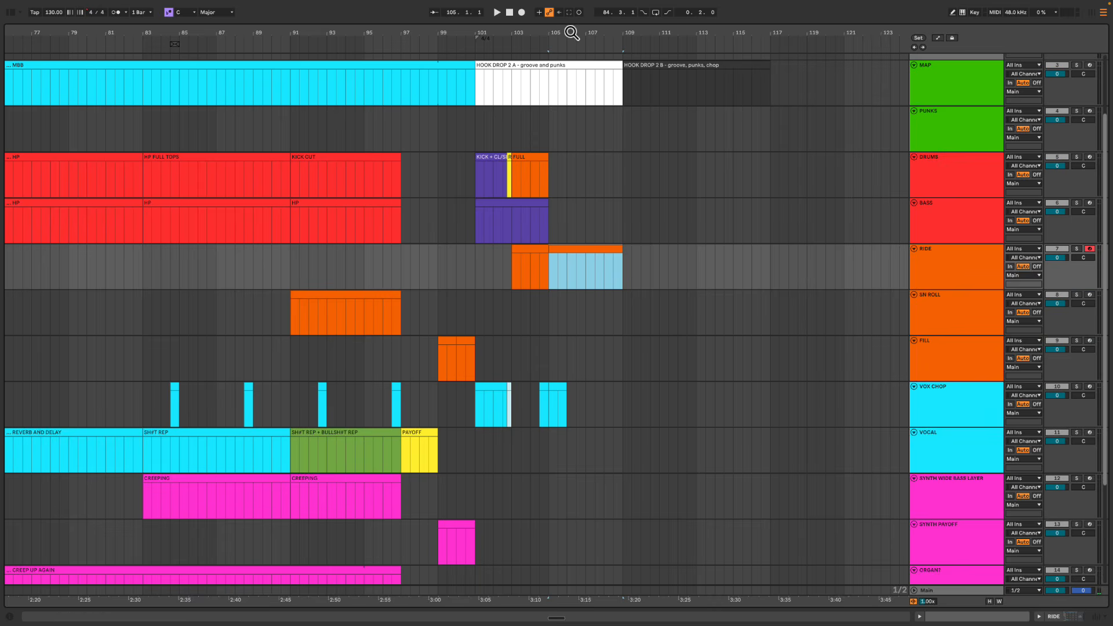
Mark bars 82 to 97 of the main break, then switch to the Google Docs cheat sheet and tick "V-taper (down then up)"
drag(572, 33, 572, 35)
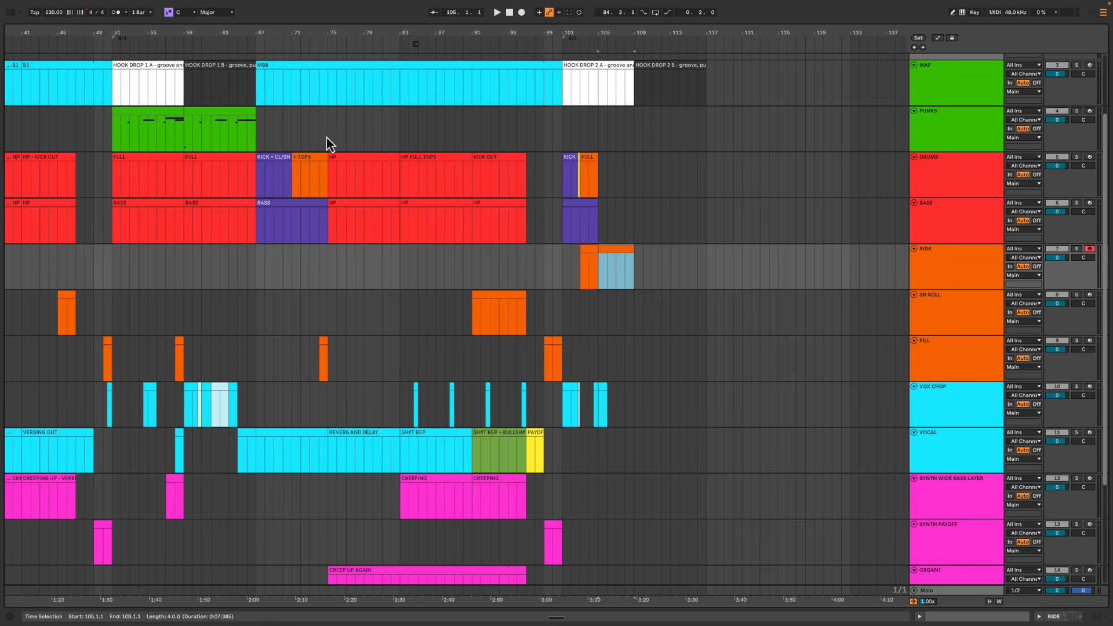
drag(391, 137, 533, 398)
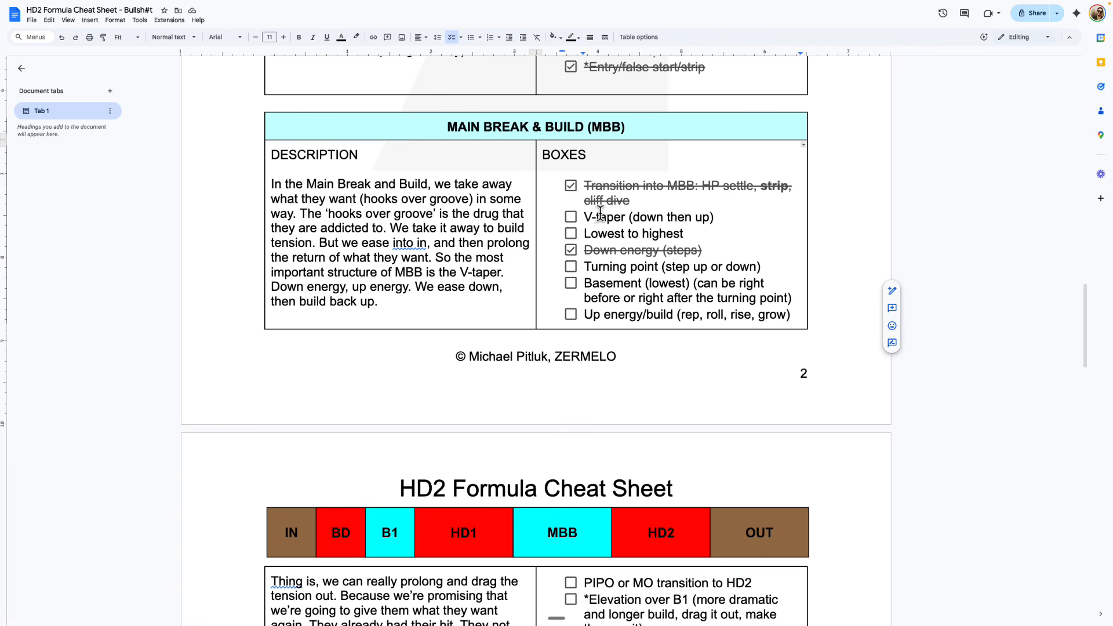
click(600, 216)
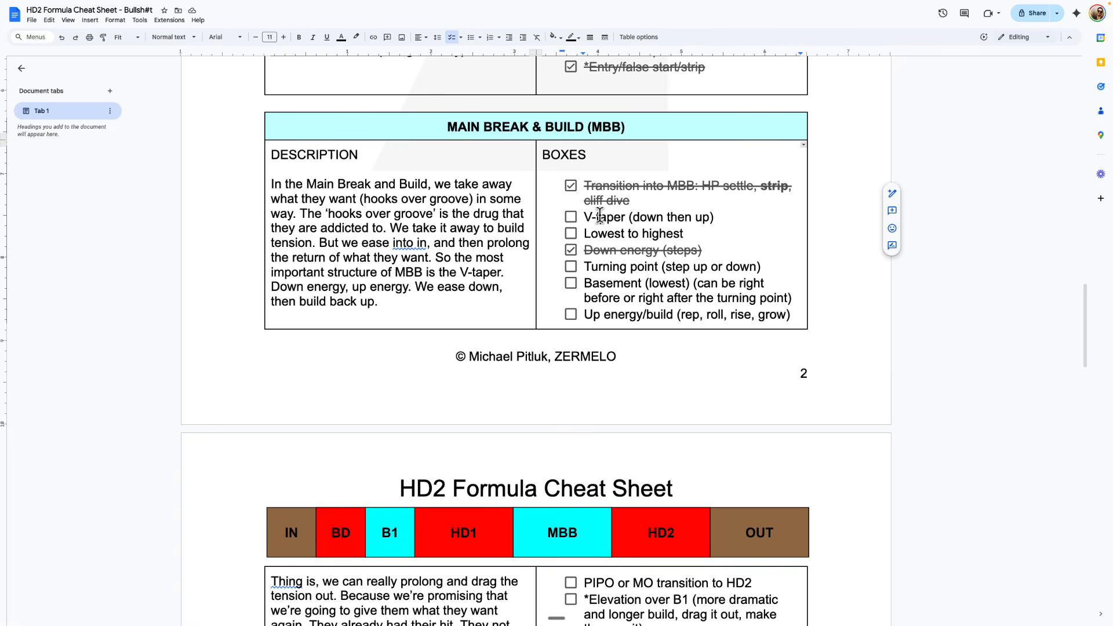
double_click(644, 216)
double_click(701, 216)
click(571, 217)
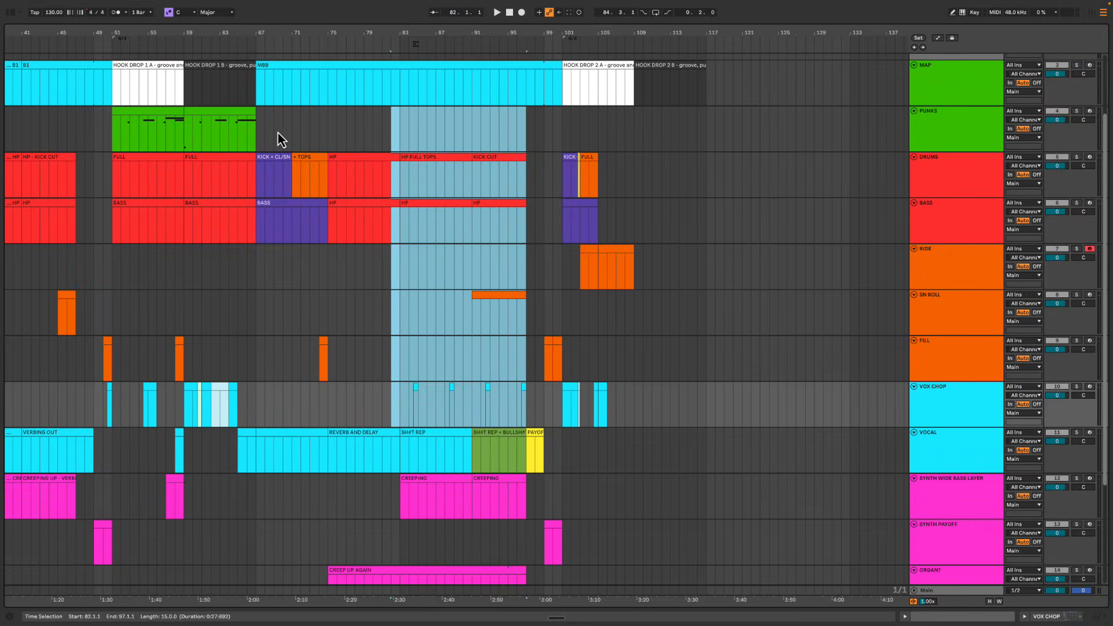
Return to Ableton Live and spot-play bars 63, 69, 76 and 94 to compare energy across the drop and main break
click(237, 136)
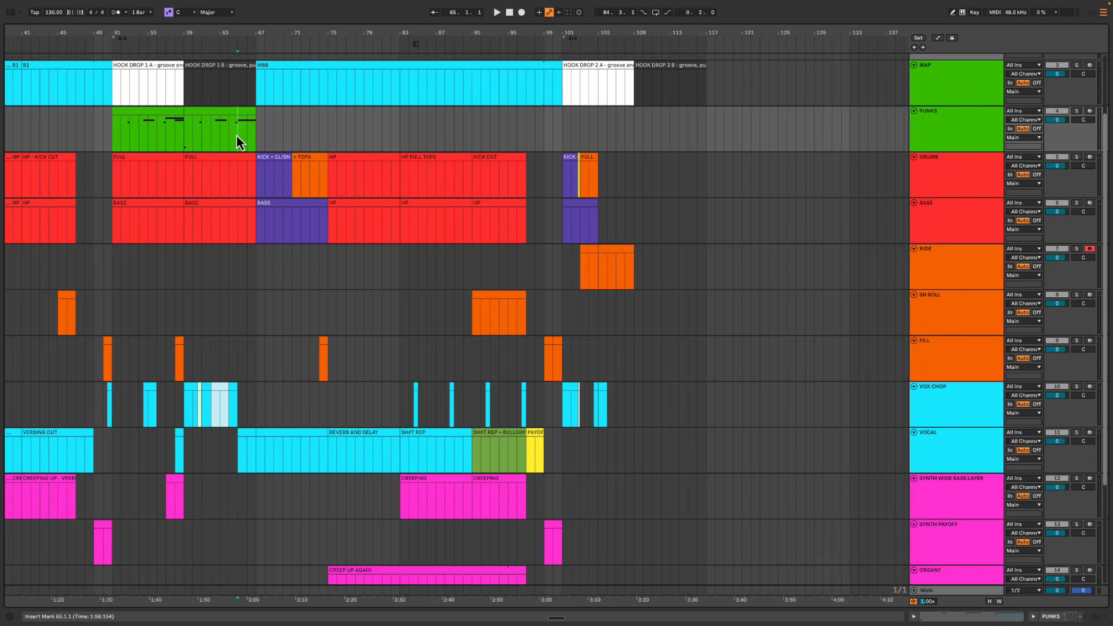
click(221, 131)
key(space)
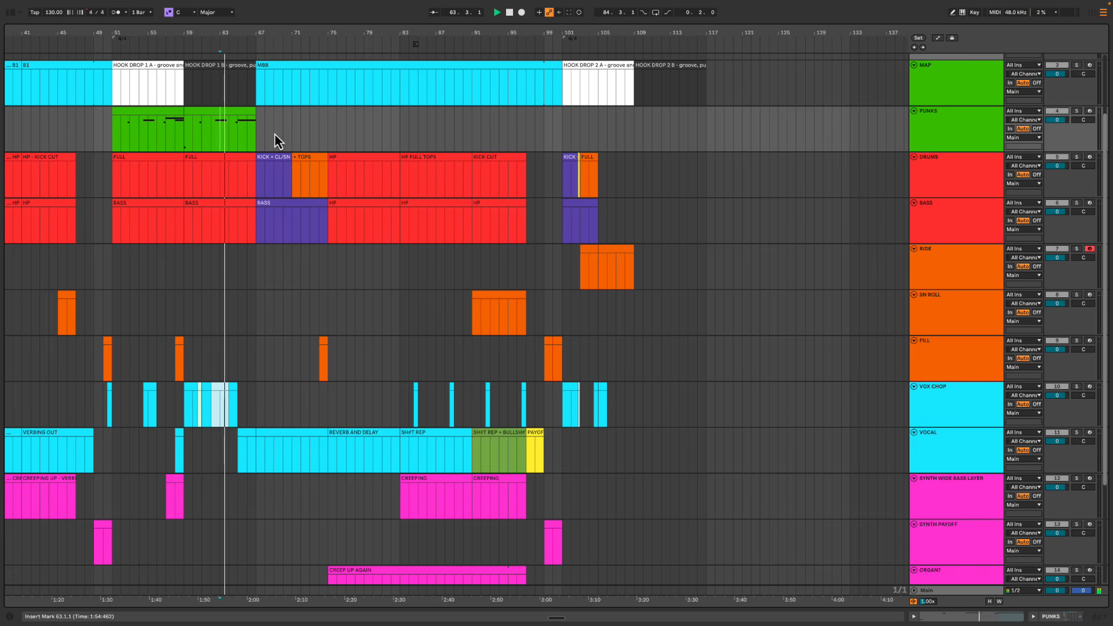
click(283, 148)
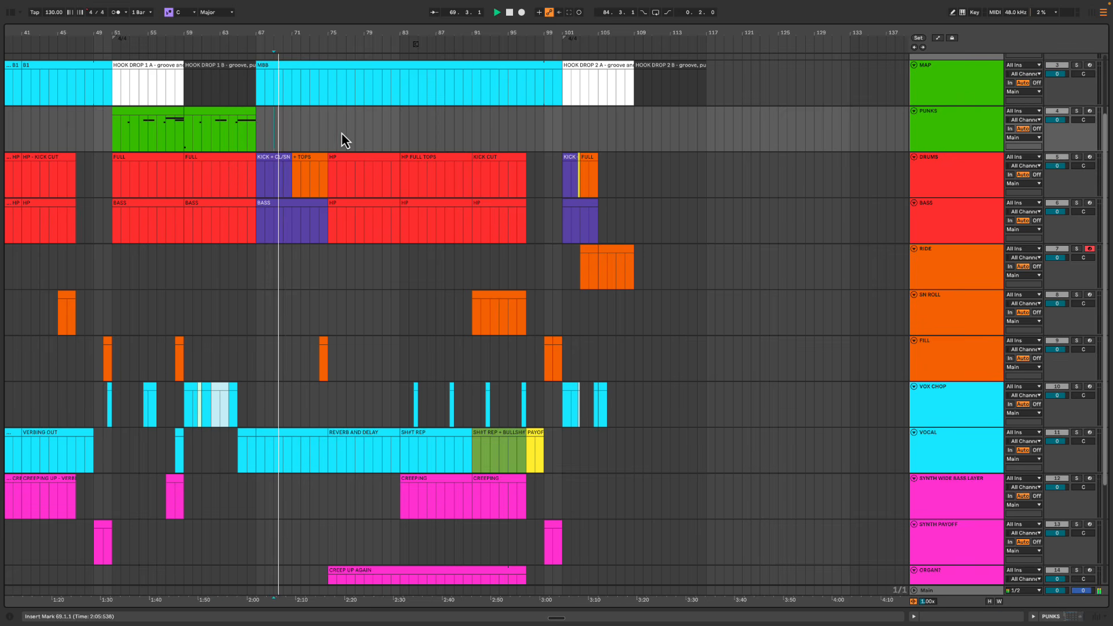
click(339, 130)
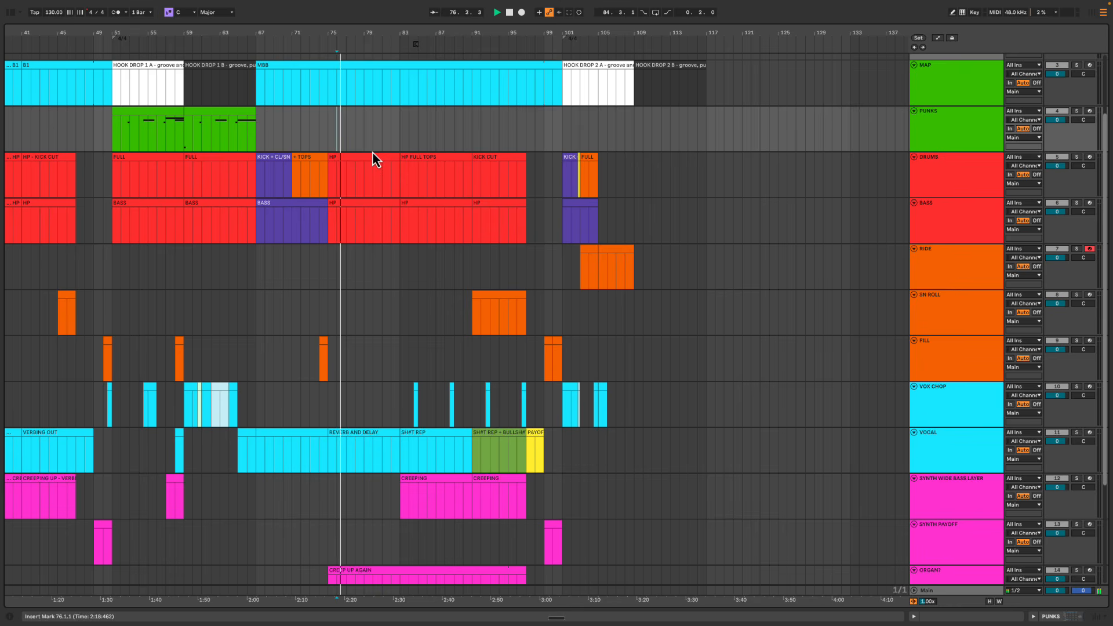
drag(401, 136, 562, 148)
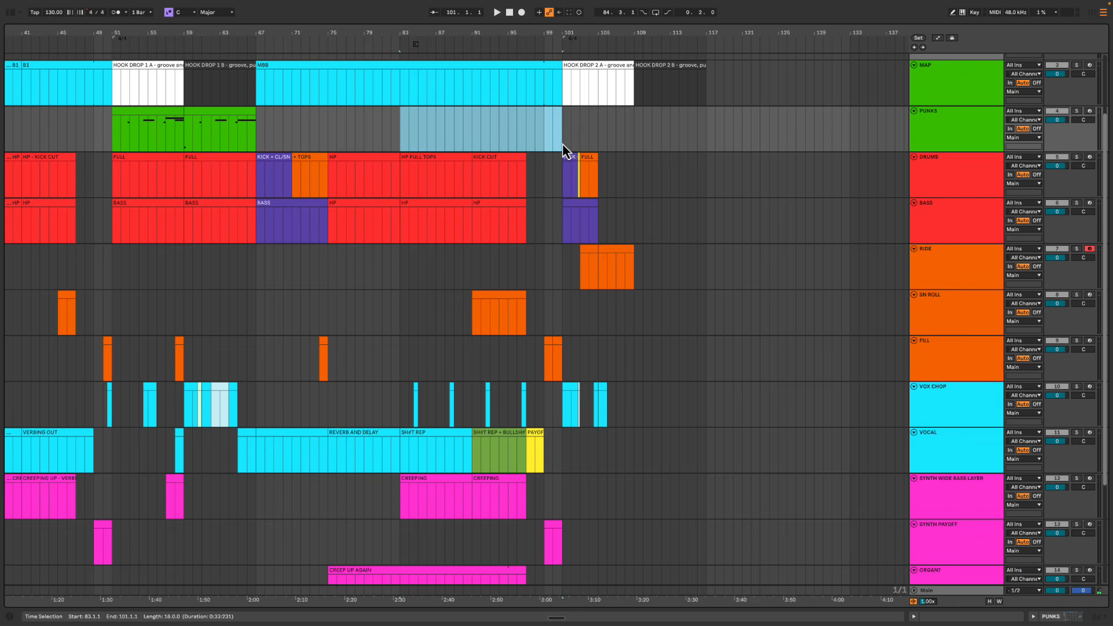
click(445, 139)
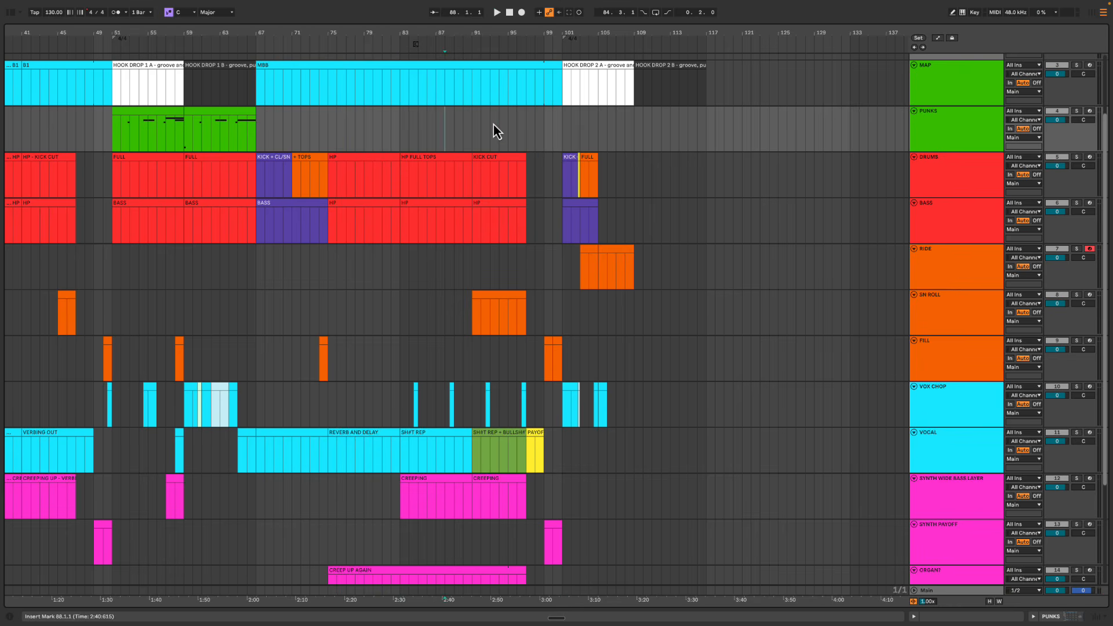
key(space)
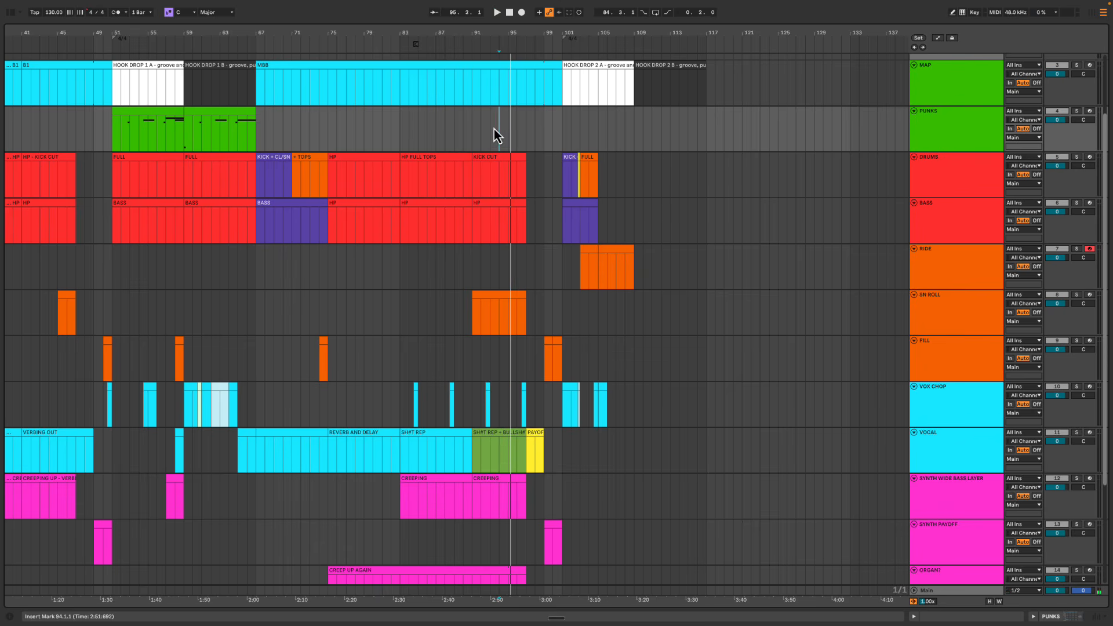
Switch to the Google Docs cheat sheet and highlight words in the "Lowest to highest" box to examine it
key(ctrl+Left)
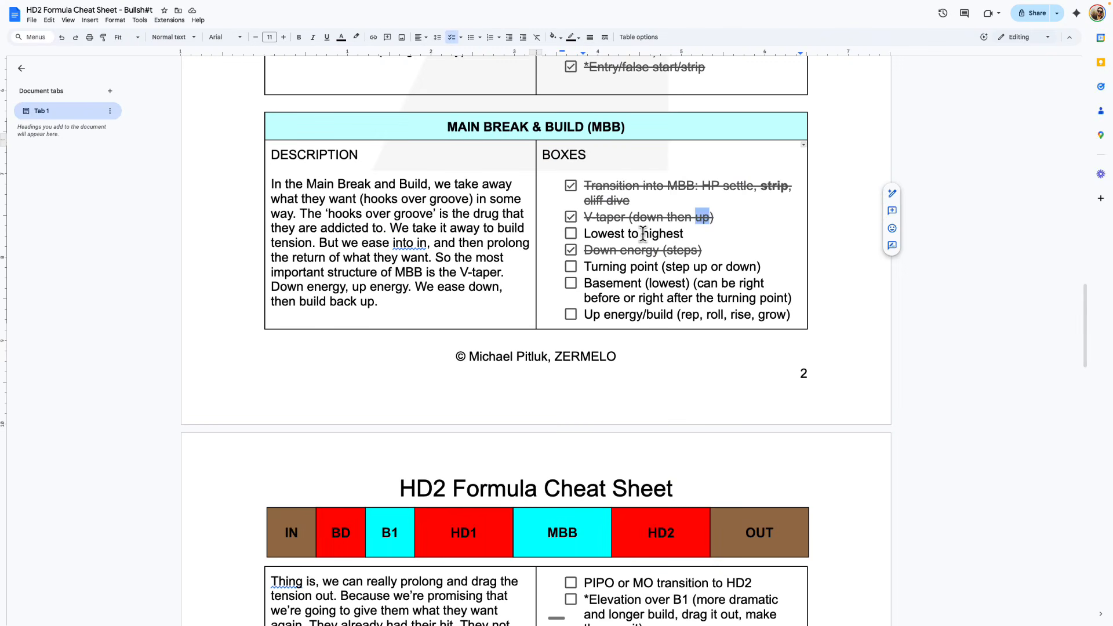
double_click(643, 234)
double_click(603, 234)
double_click(658, 234)
Return to Ableton Live and play the main break from bar 81, listening for the energy change near bar 83
key(ctrl+Right)
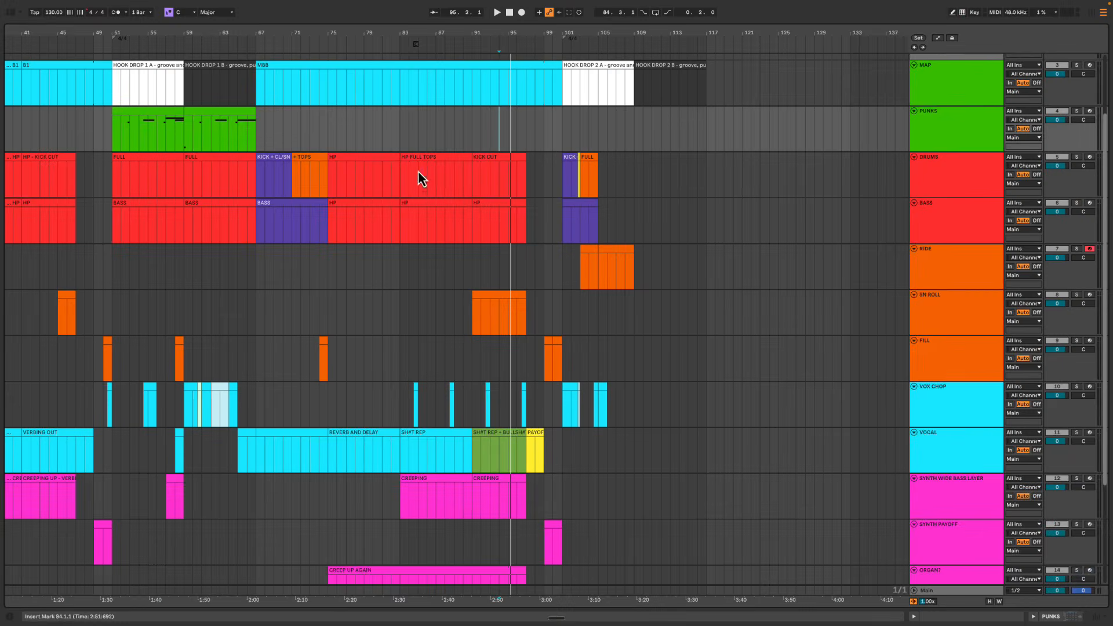
key(space)
key(space)
click(383, 273)
key(space)
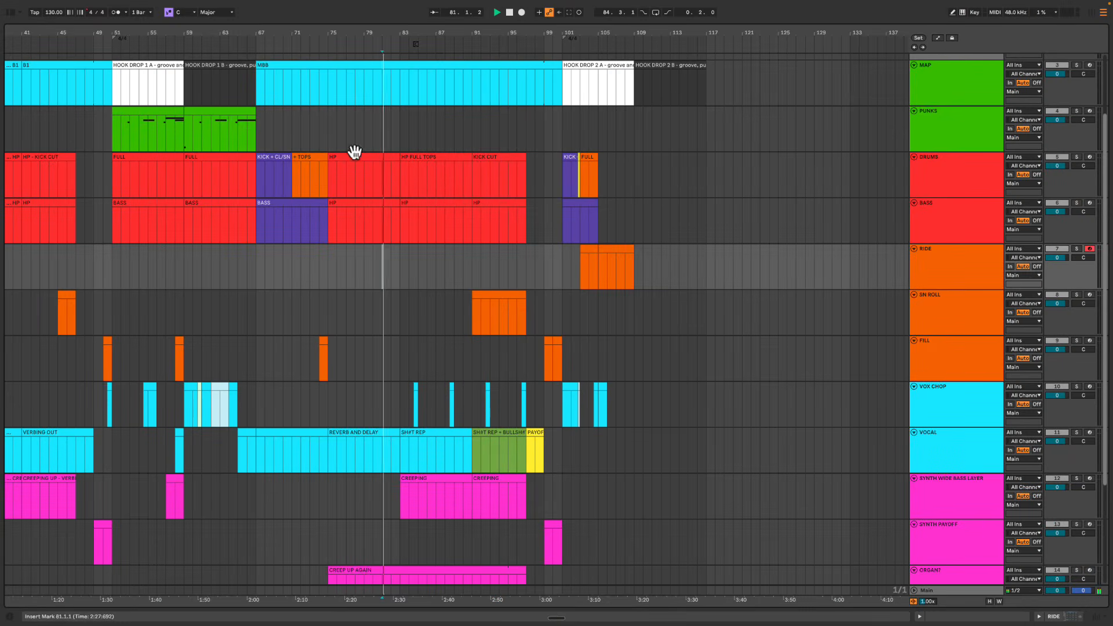
drag(377, 32, 497, 106)
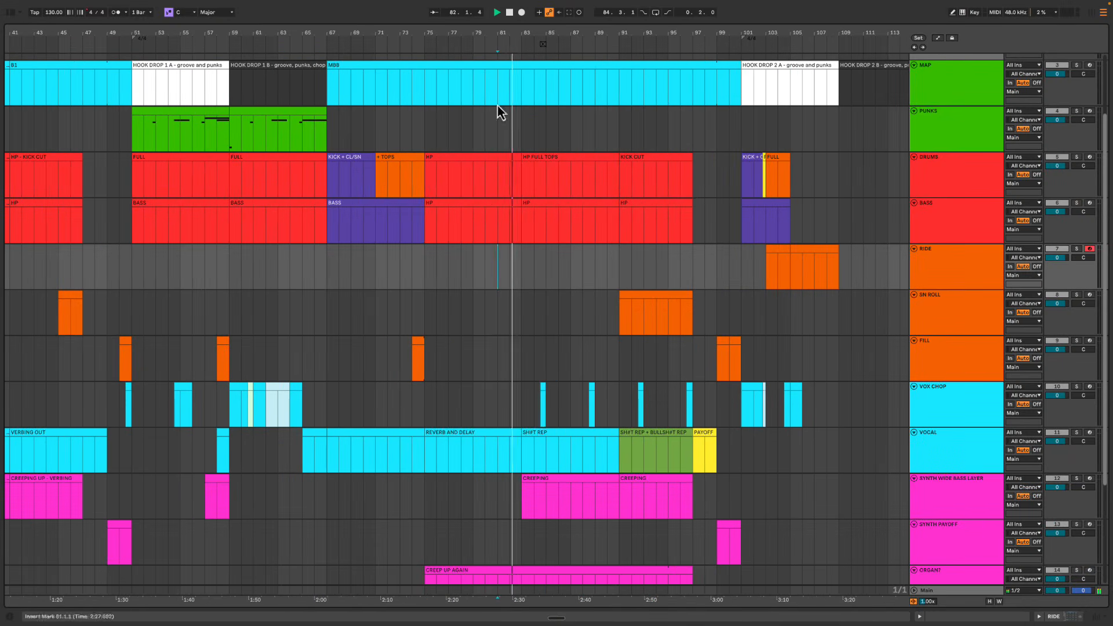
scroll(492, 305, right, 5)
scroll(491, 304, right, 2)
scroll(242, 264, left, 3)
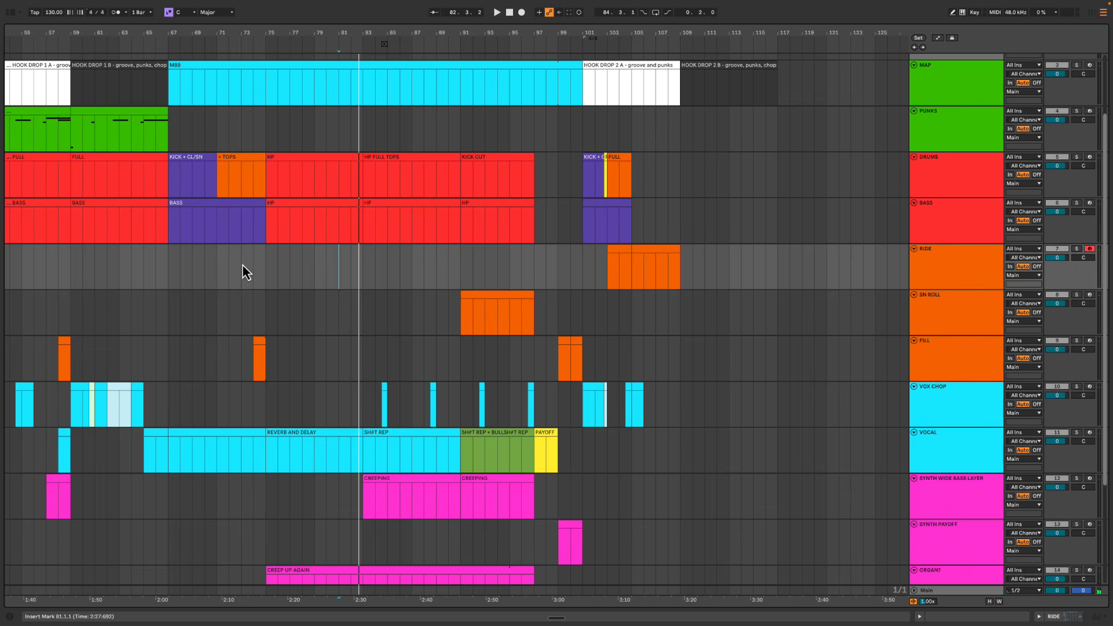
click(315, 180)
key(space)
Compare the main break's sections before and after bar 83 by selecting bars 75–83, 83–91, 83–97 and 82–84 across the tracks
drag(314, 266, 356, 559)
scroll(391, 170, left, 5)
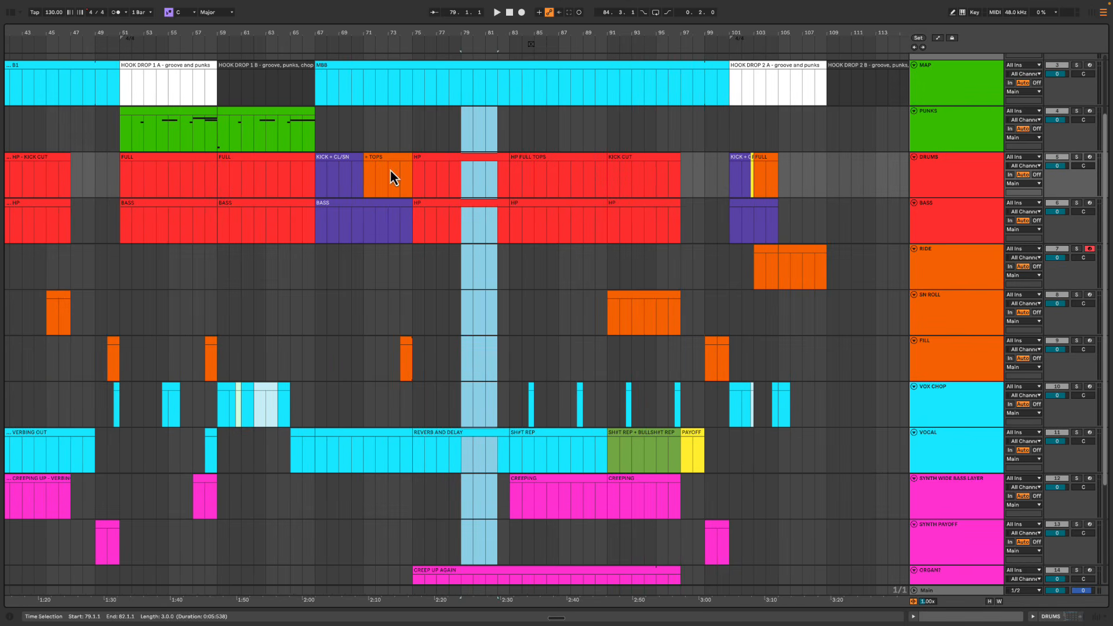
drag(416, 137, 503, 523)
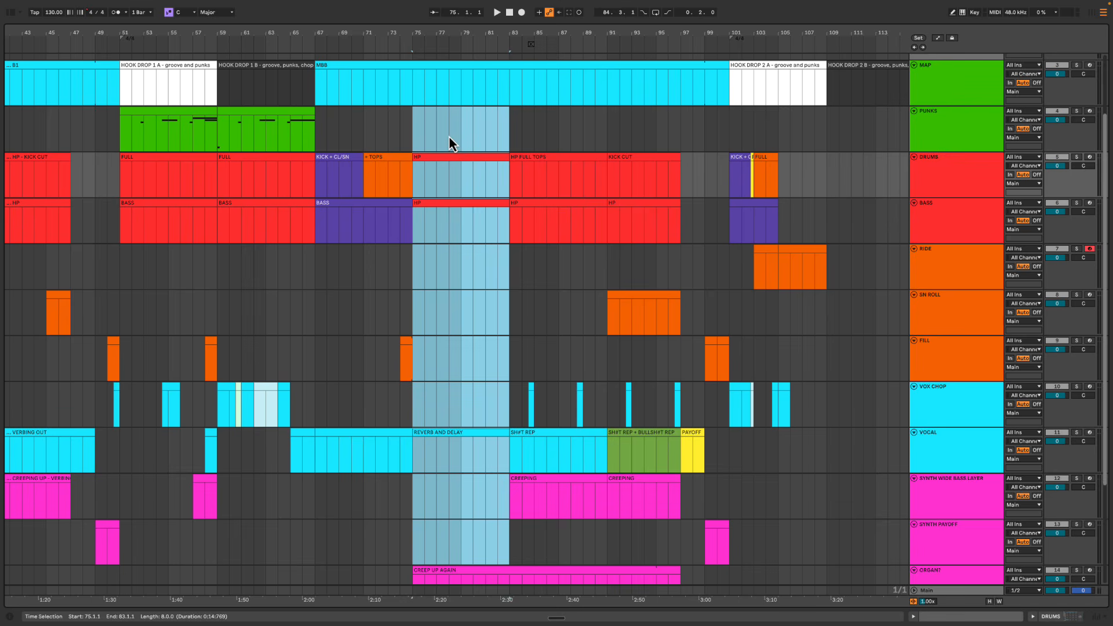
drag(512, 146, 609, 539)
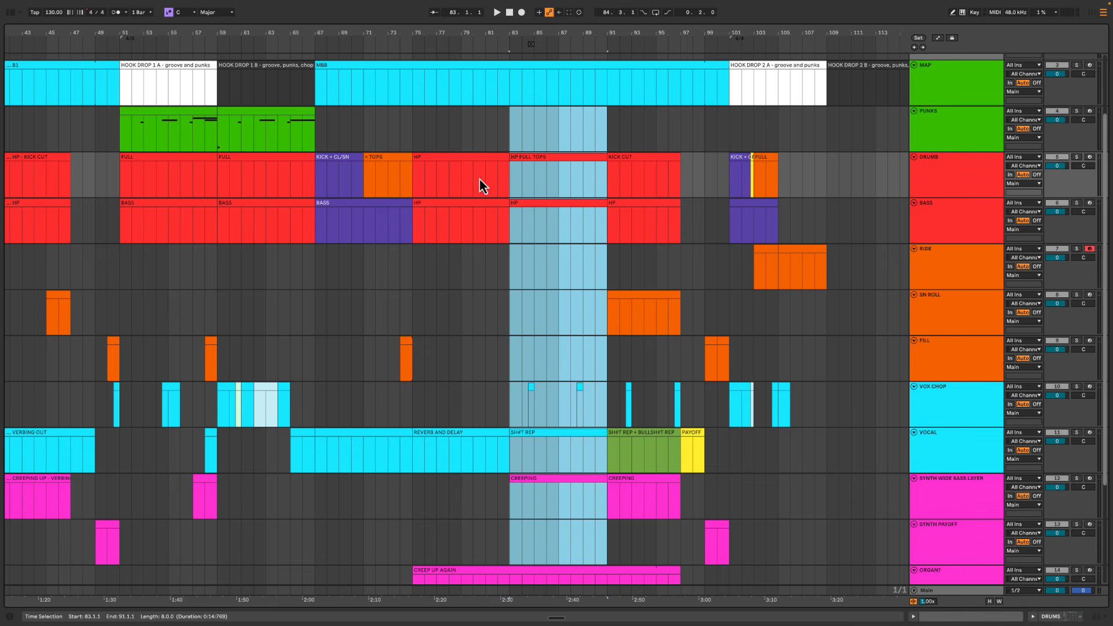
click(508, 124)
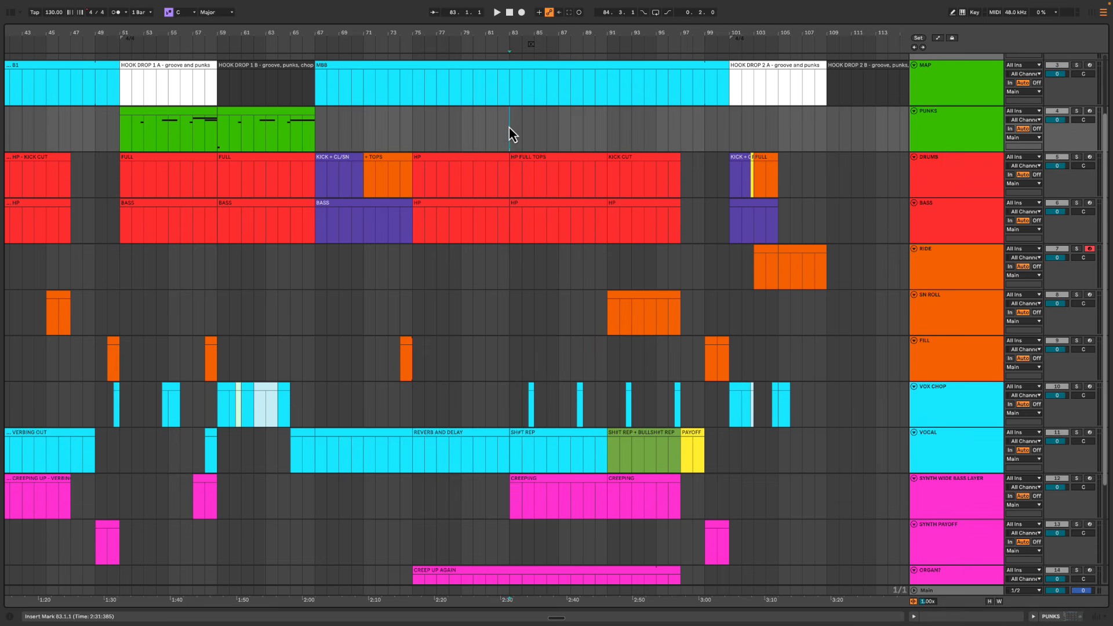
drag(510, 136, 679, 348)
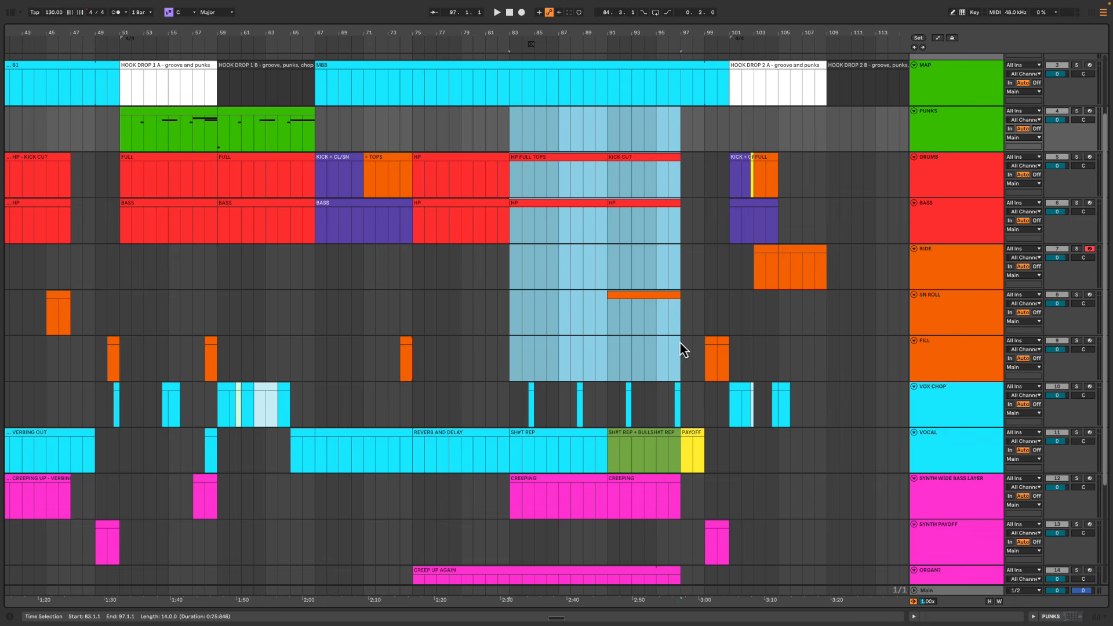
drag(512, 127, 527, 299)
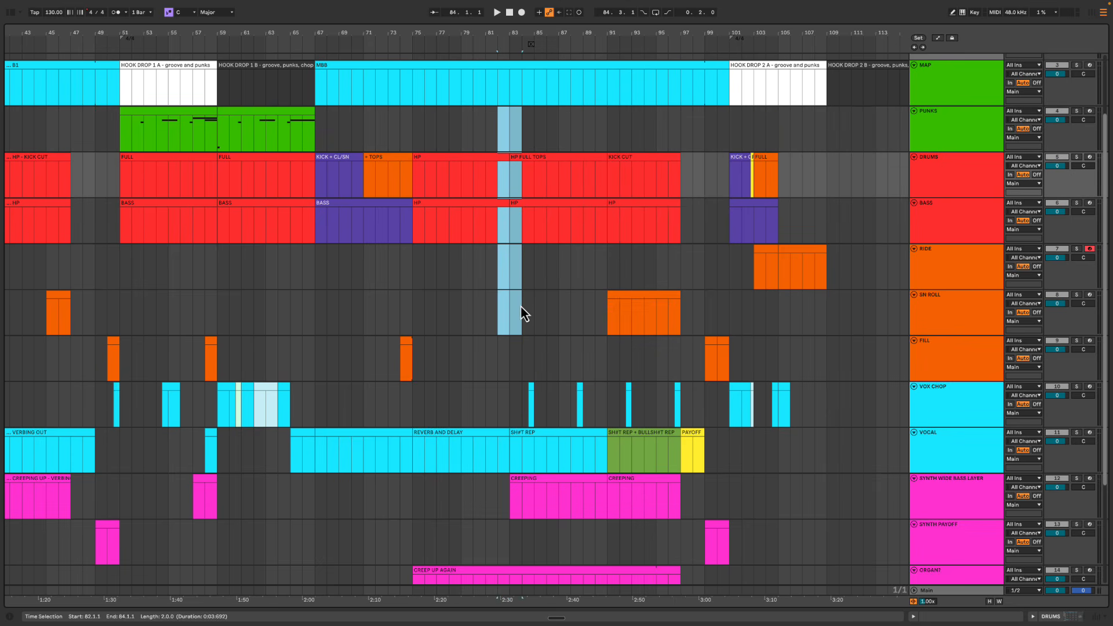
drag(492, 123, 523, 323)
drag(502, 128, 520, 336)
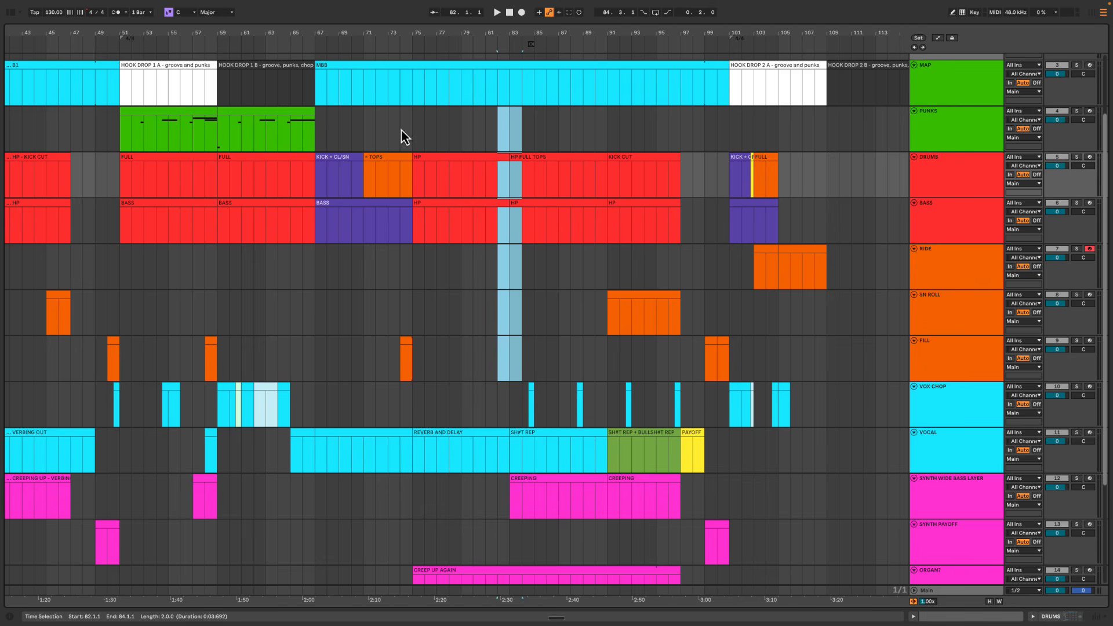
Play the main break's turning point from bars 83 and 81 to compare the energy on either side
drag(315, 134, 741, 150)
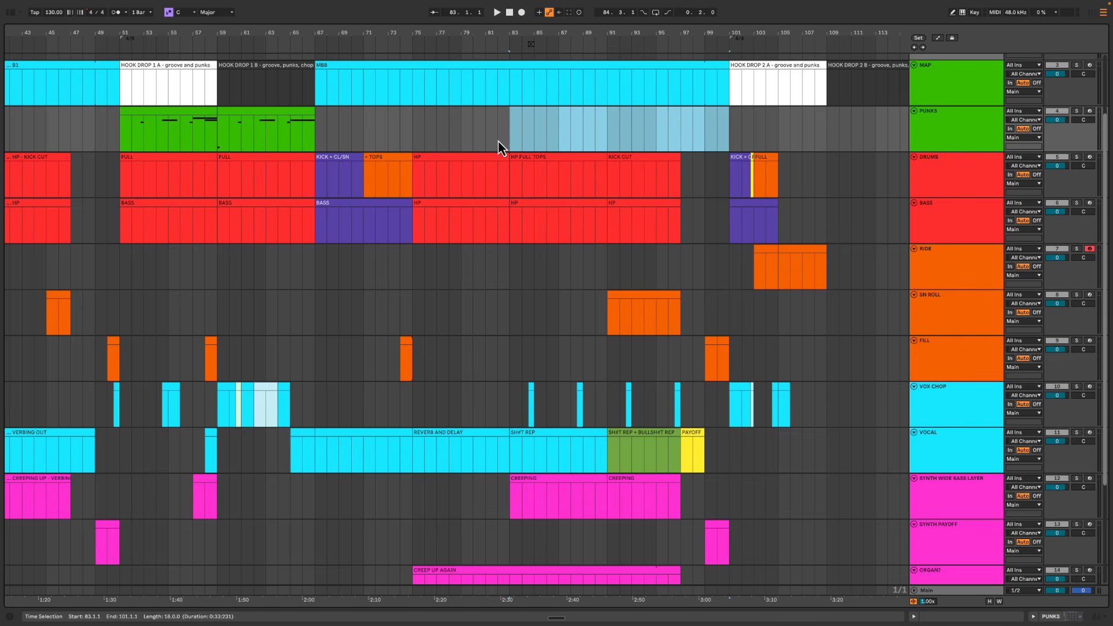
drag(499, 140, 516, 313)
click(514, 138)
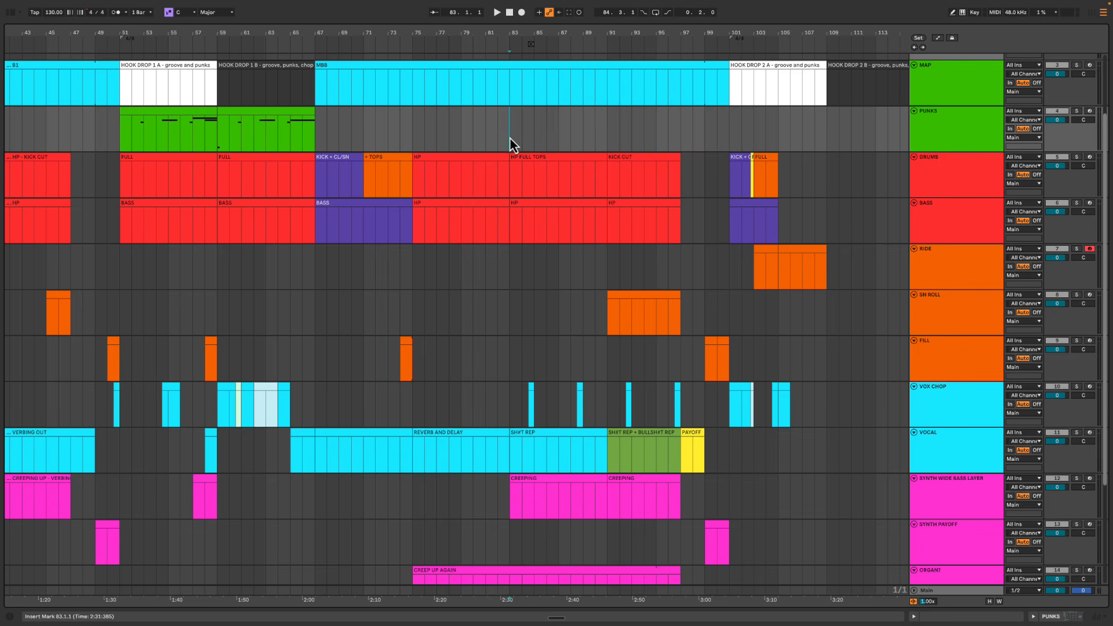
key(space)
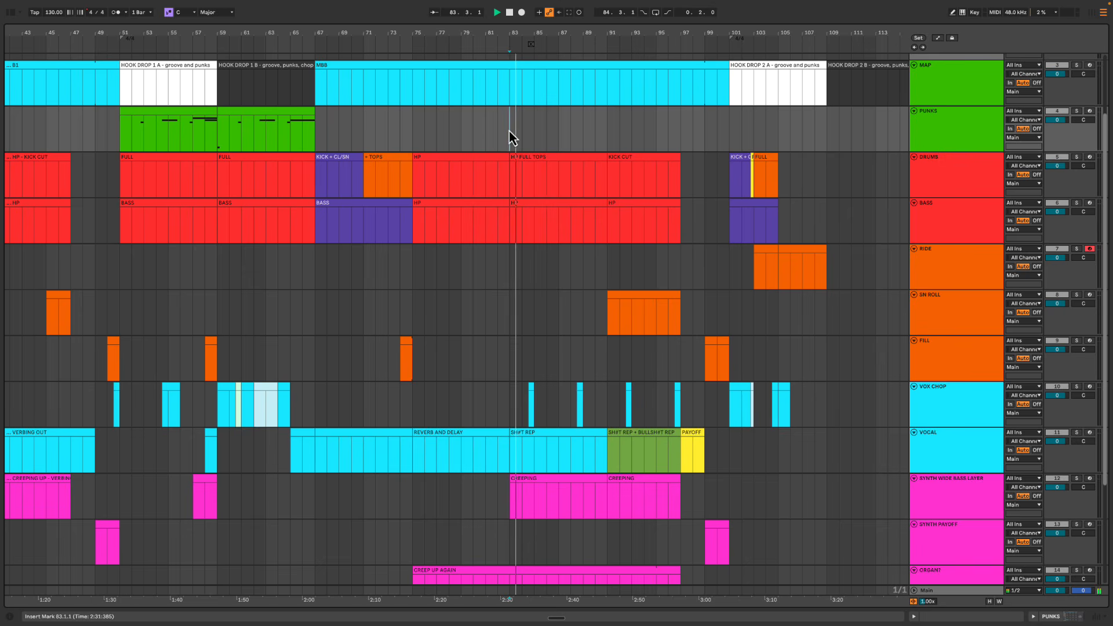
click(485, 129)
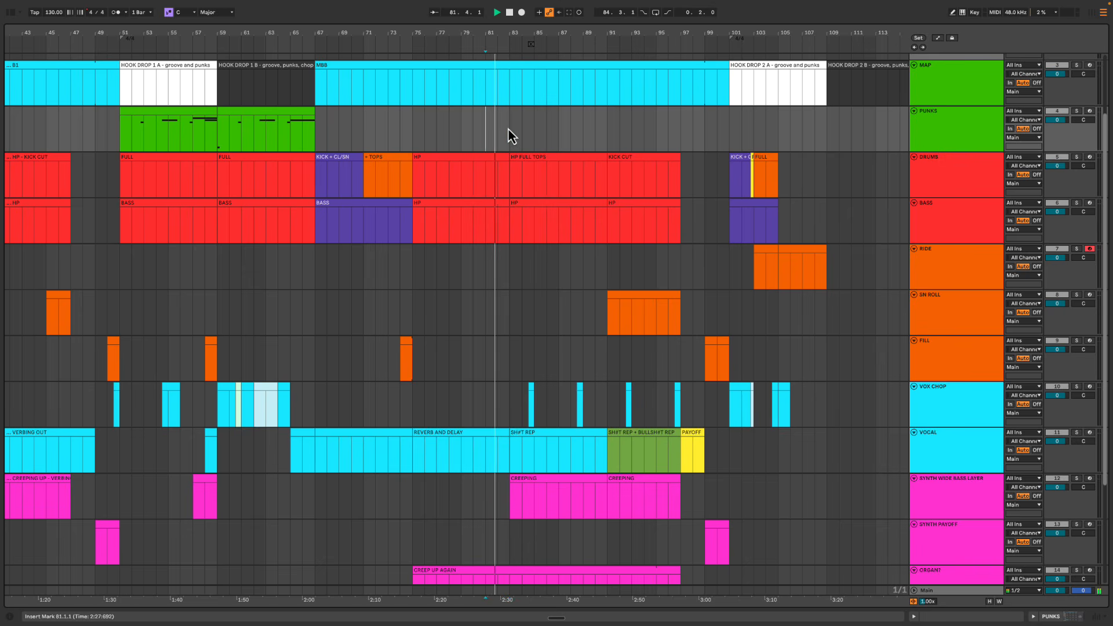
click(509, 128)
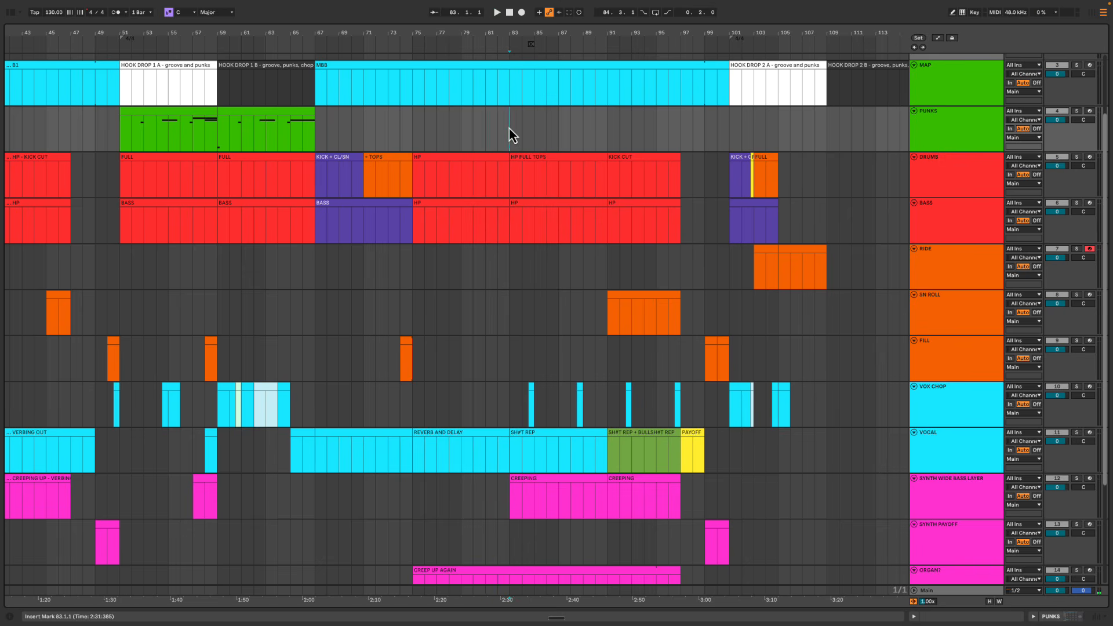
key(space)
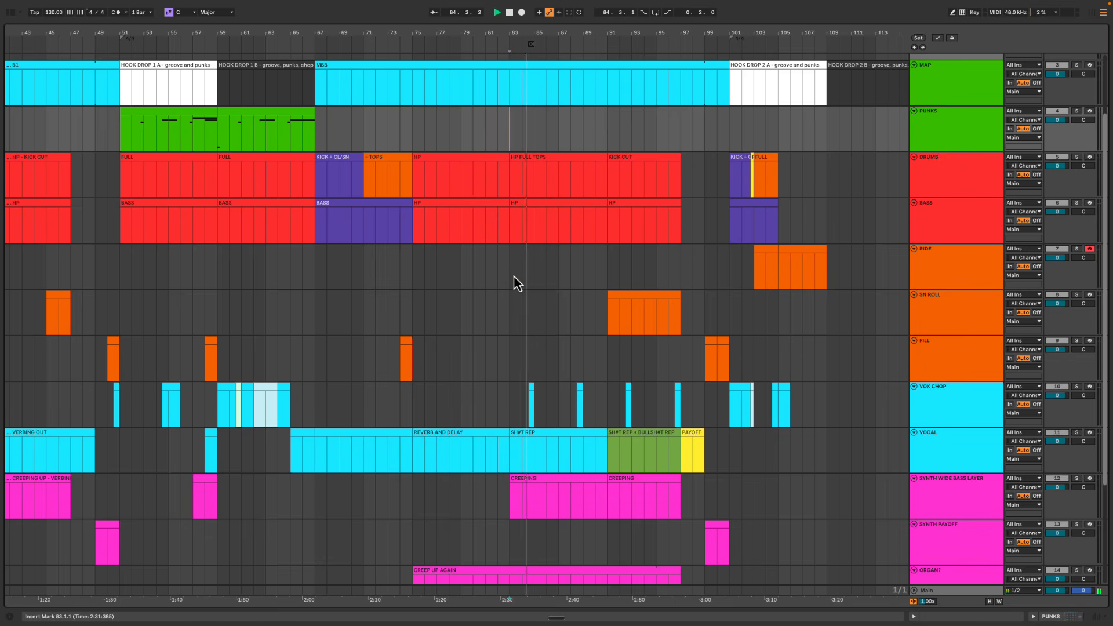
Switch to the Google Docs cheat sheet, tick "Turning point (step up or down)" under Main Break & Build, and highlight "step up"
key(ctrl+Left)
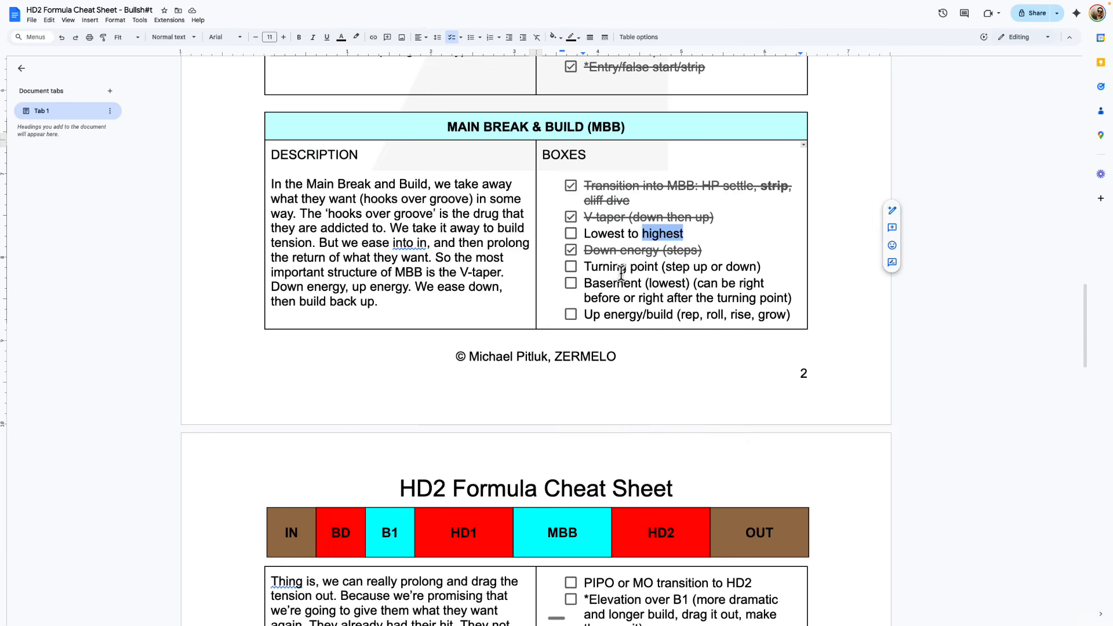
double_click(623, 269)
click(572, 267)
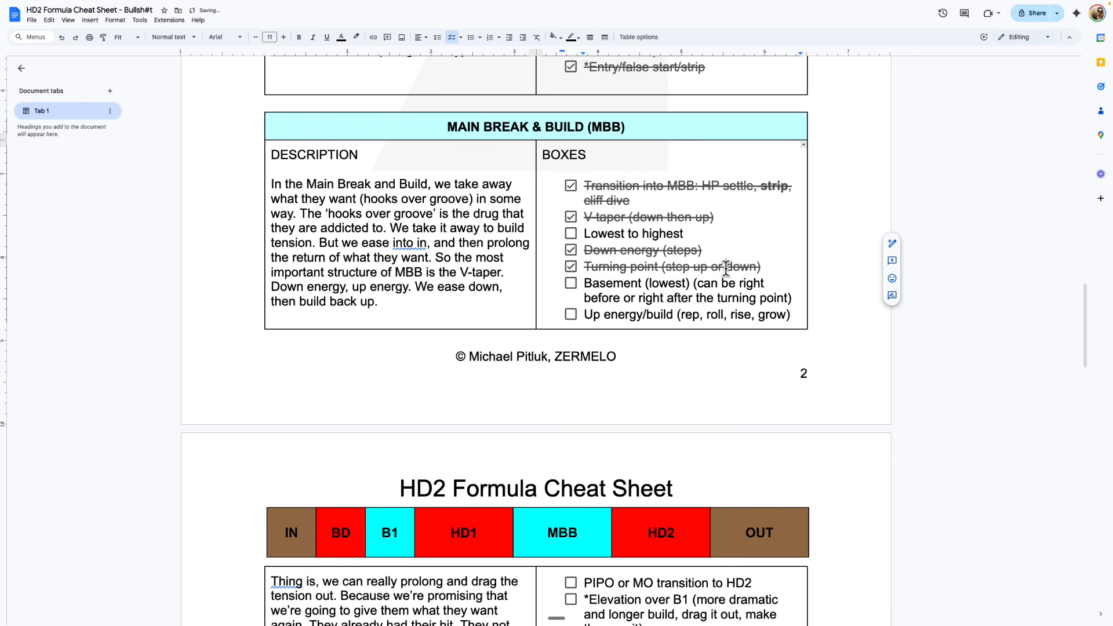
drag(707, 267, 670, 269)
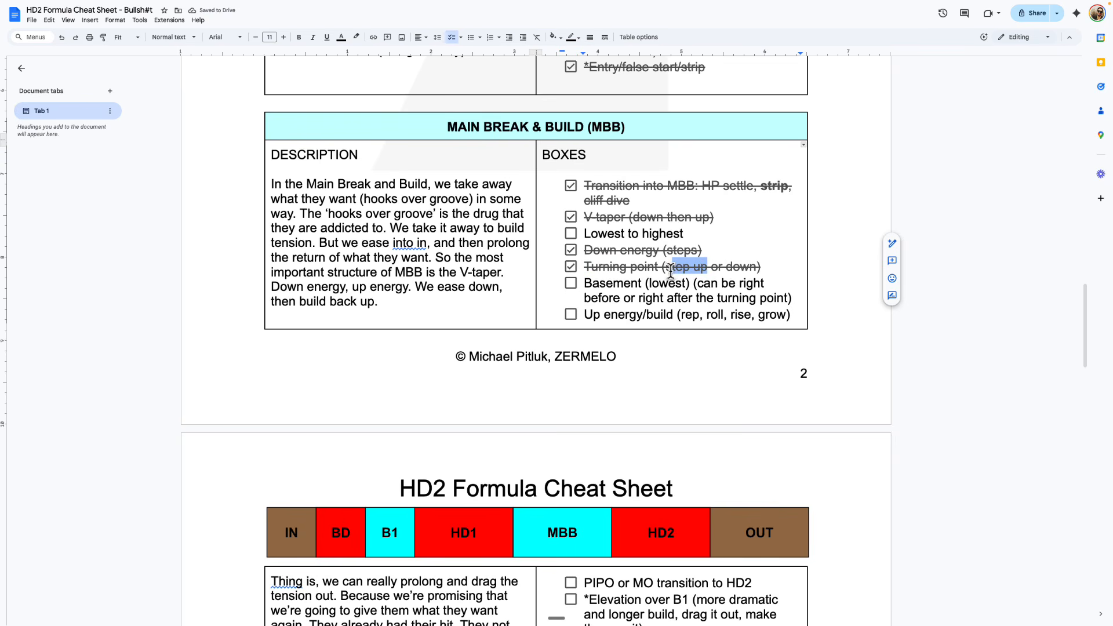
scroll(666, 271, down, 1)
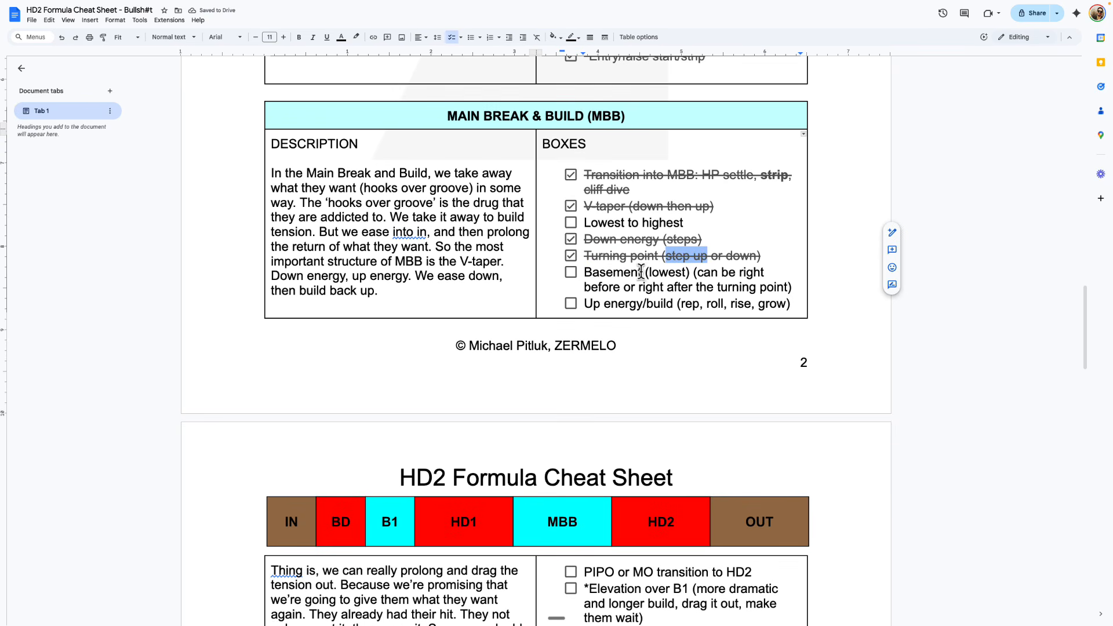
Tick "Basement (lowest)" under Main Break & Build, then switch to Ableton Live and set the insert marker at bar 81
click(606, 271)
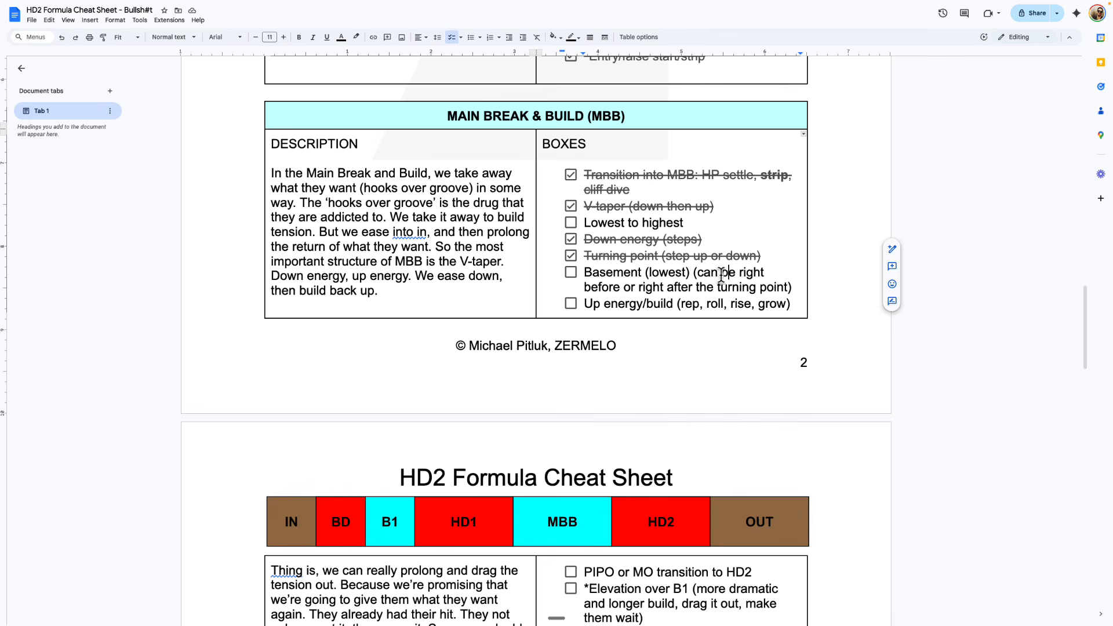
click(635, 285)
click(570, 272)
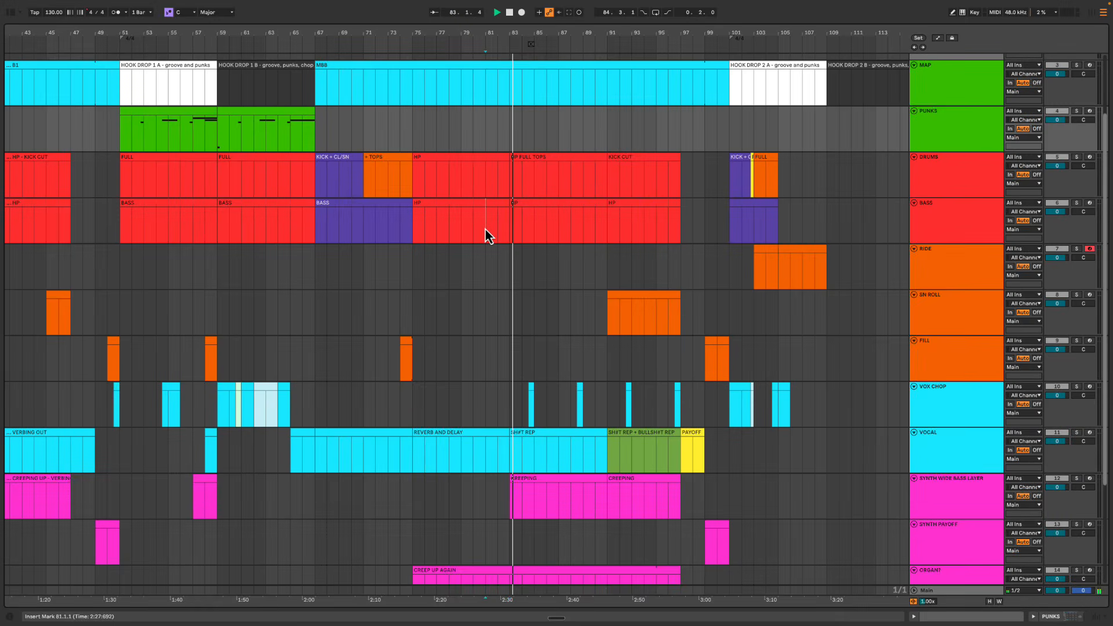
click(485, 229)
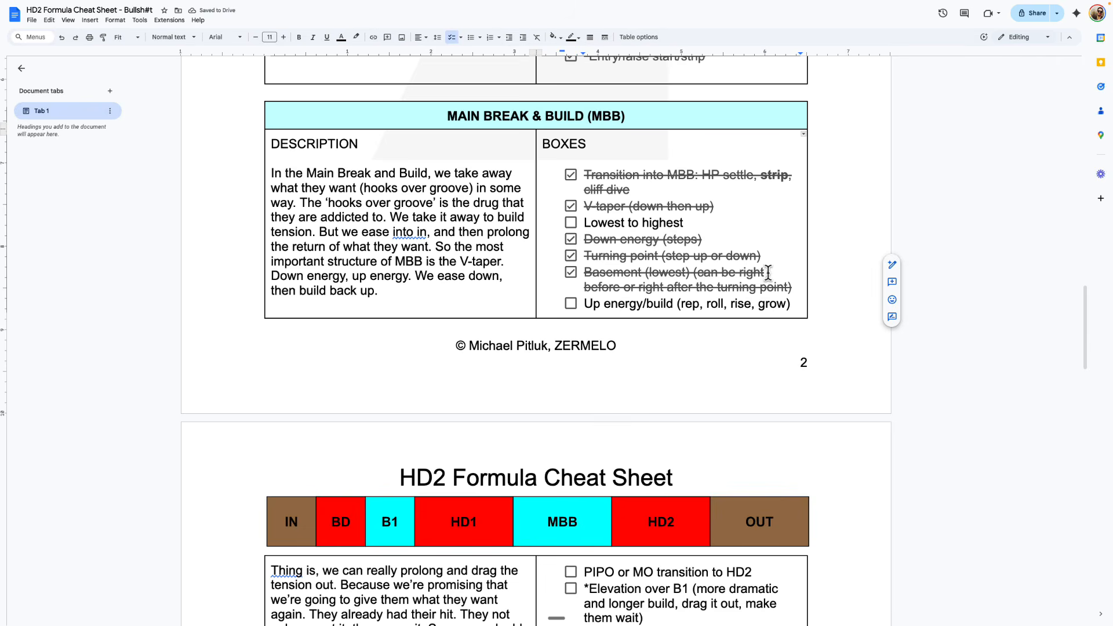
In the Google Docs cheat sheet, move the "Basement (lowest)" item above "Turning point (step up or down)" in the Main Break & Build checklist
triple_click(795, 287)
click(794, 286)
key(ctrl+c)
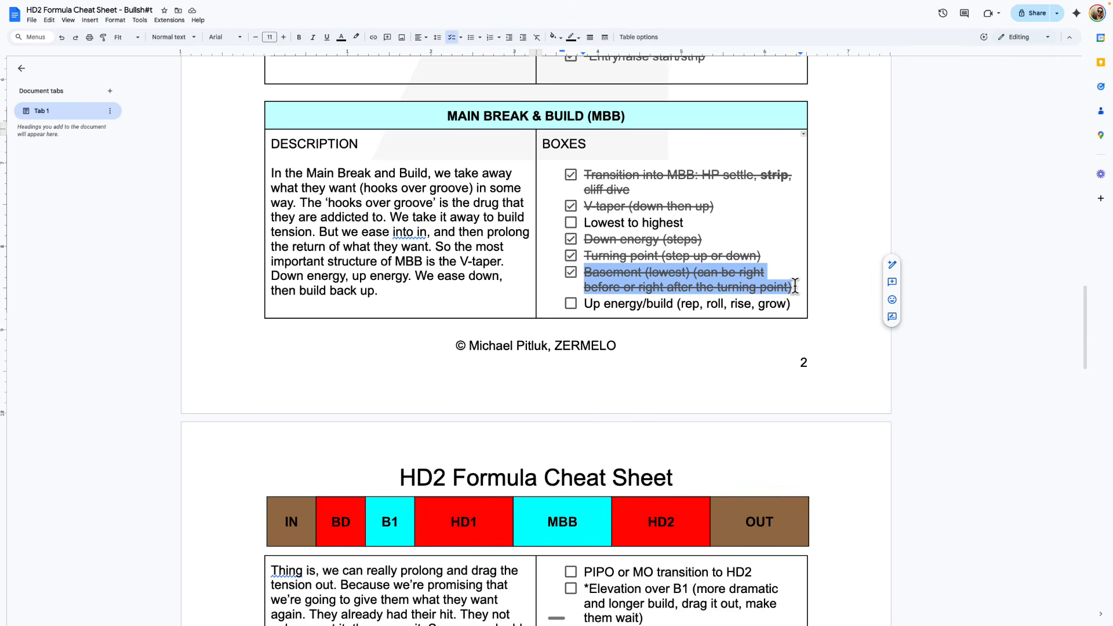
key(BackSpace)
key(BackSpace)
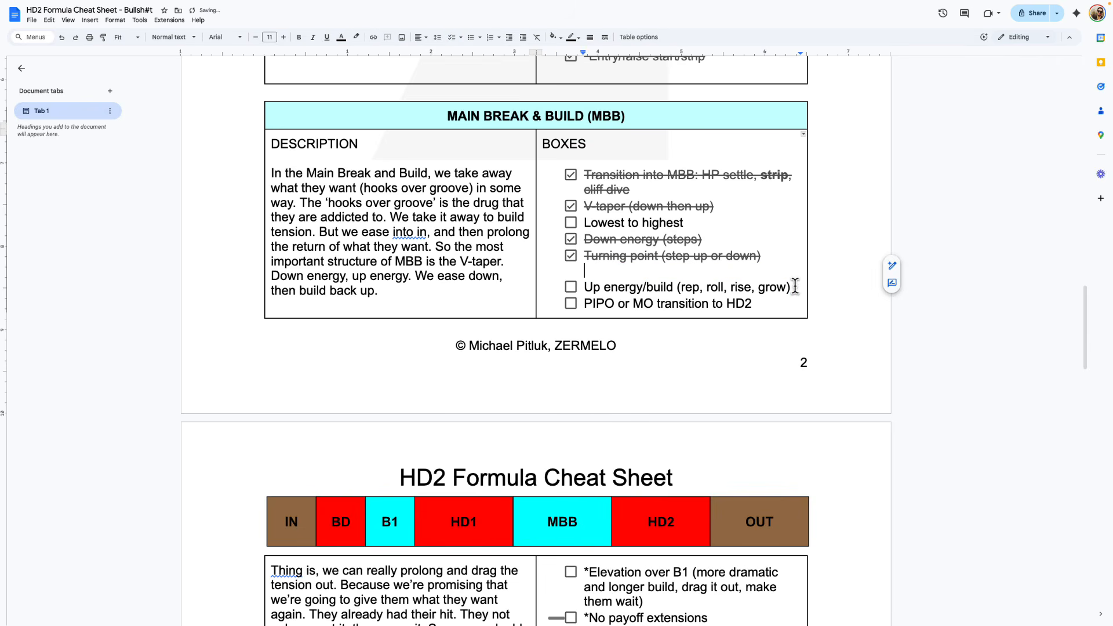
key(BackSpace)
key(Up)
key(Return)
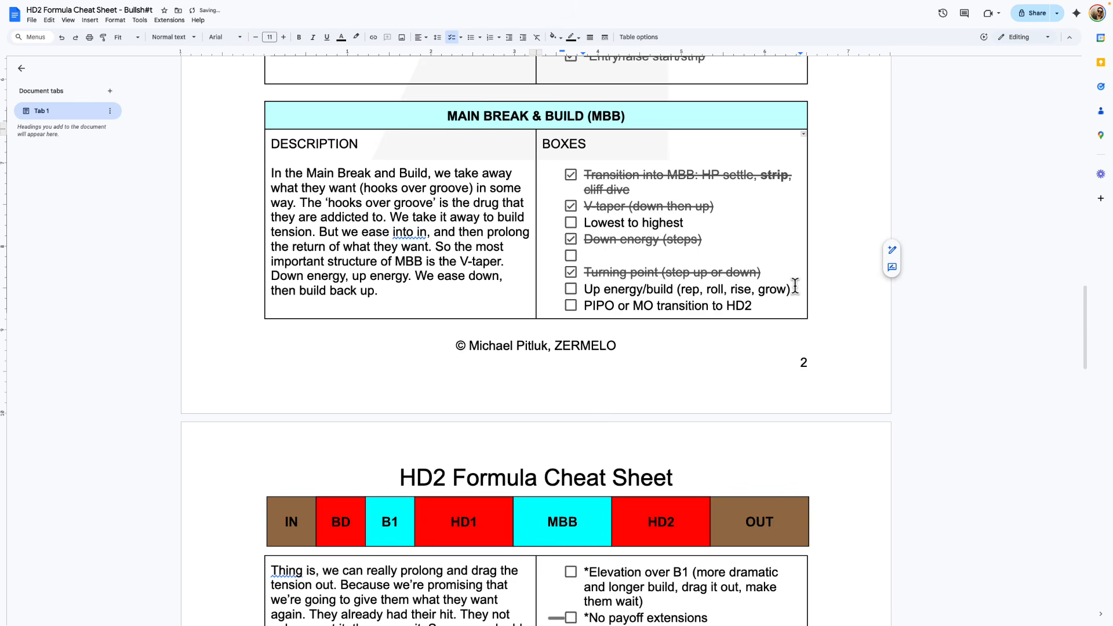
key(ctrl+v)
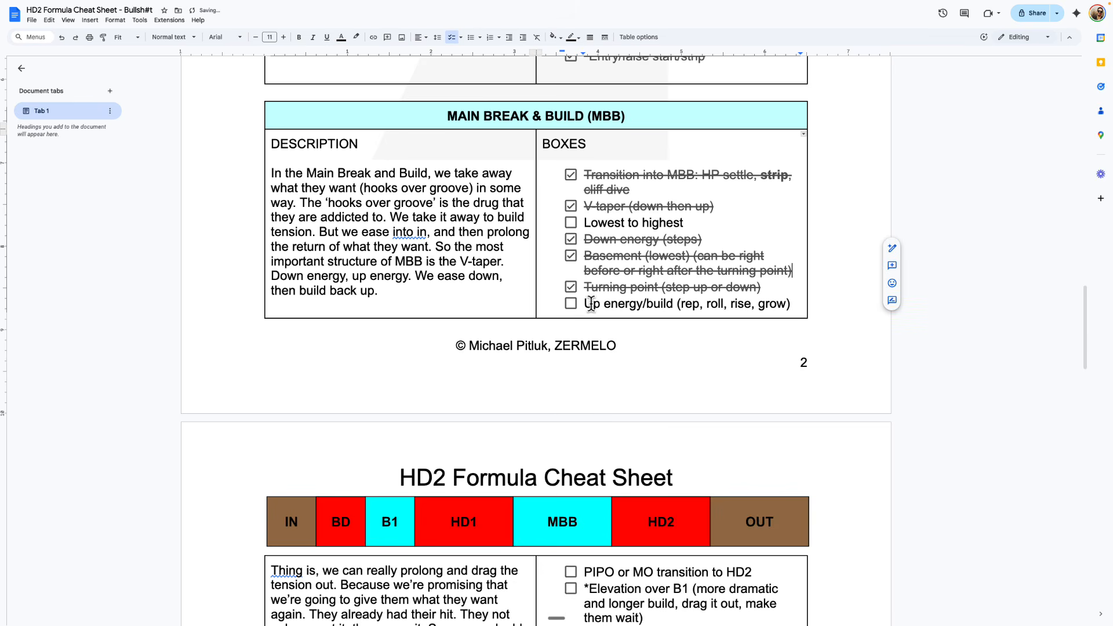
Tick "Up energy/build (rep, roll, rise, grow)" and highlight its rep, roll, rise and grow terms
click(570, 303)
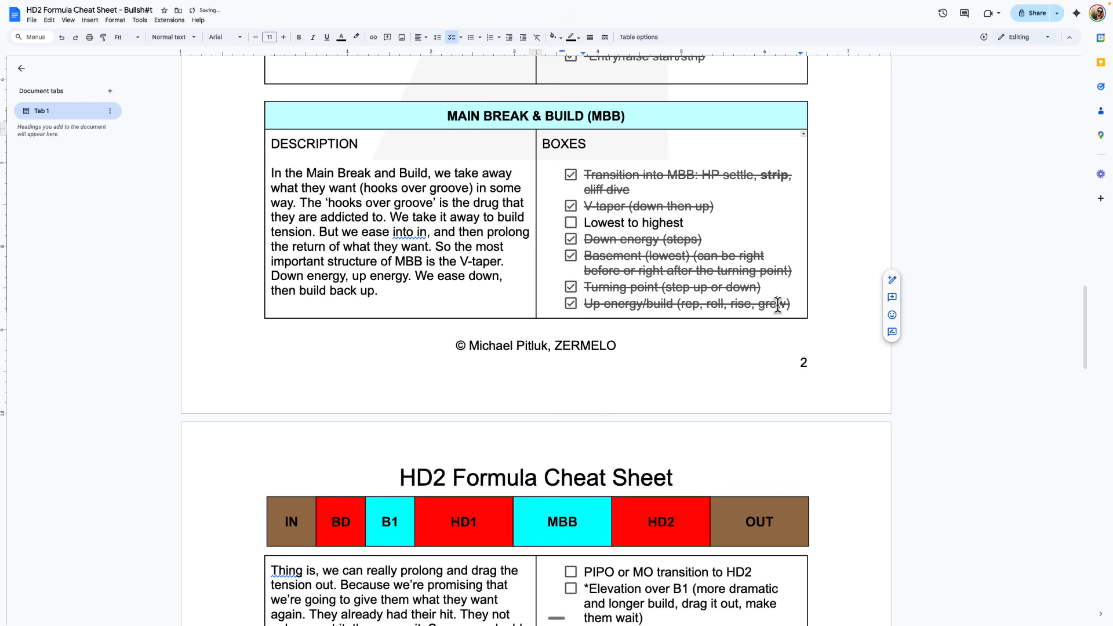
double_click(689, 303)
double_click(715, 303)
double_click(739, 304)
double_click(765, 305)
scroll(765, 304, down, 3)
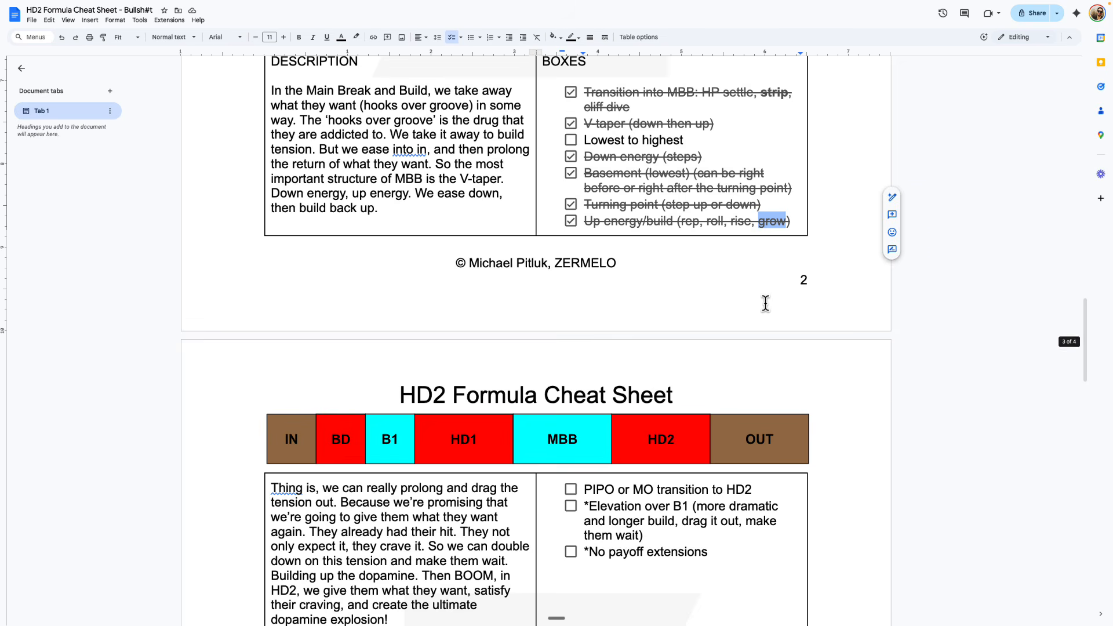
scroll(765, 303, up, 1)
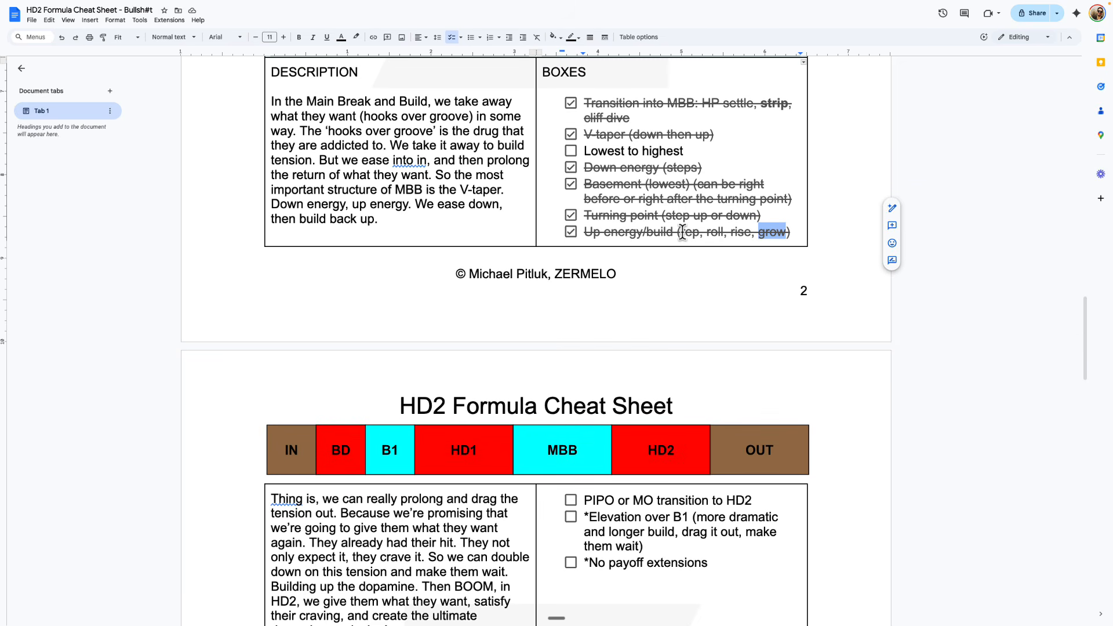
drag(681, 232, 777, 232)
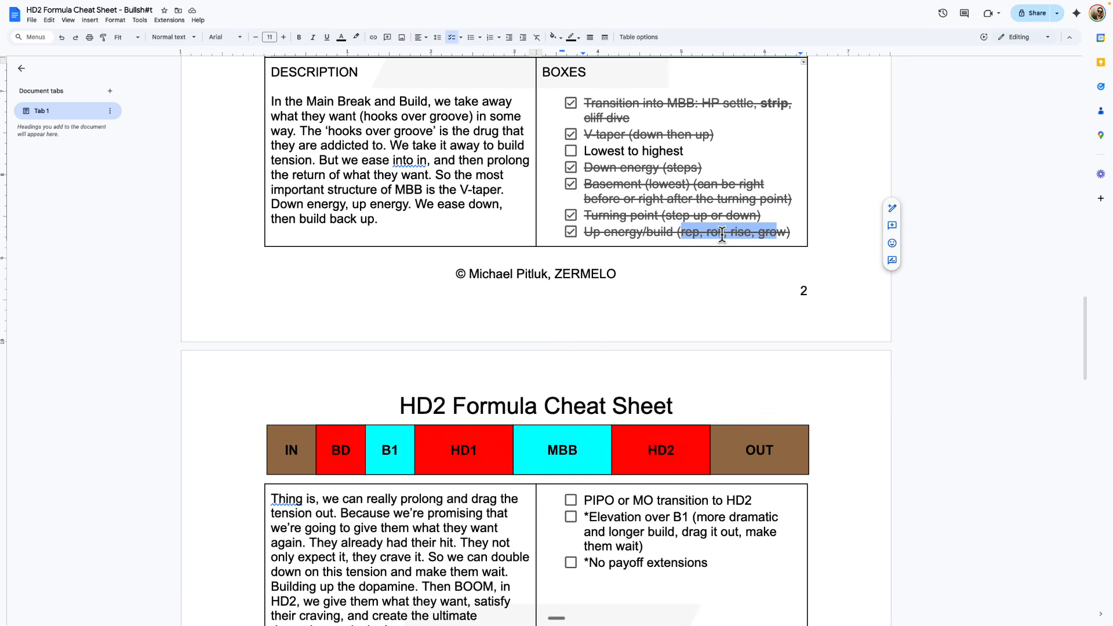
click(697, 246)
double_click(686, 233)
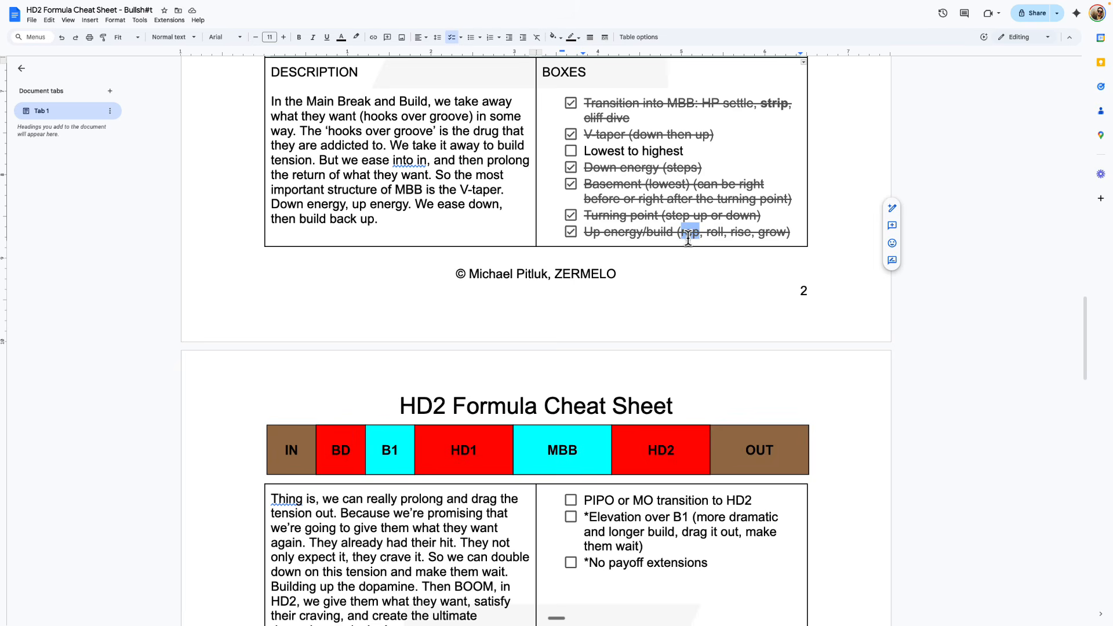
click(716, 231)
Tick "PIPO or MO transition to HD2", then switch to Ableton Live and select bars 100–101 and 99–100 to examine the transition into Hook Drop 2
scroll(725, 246, down, 3)
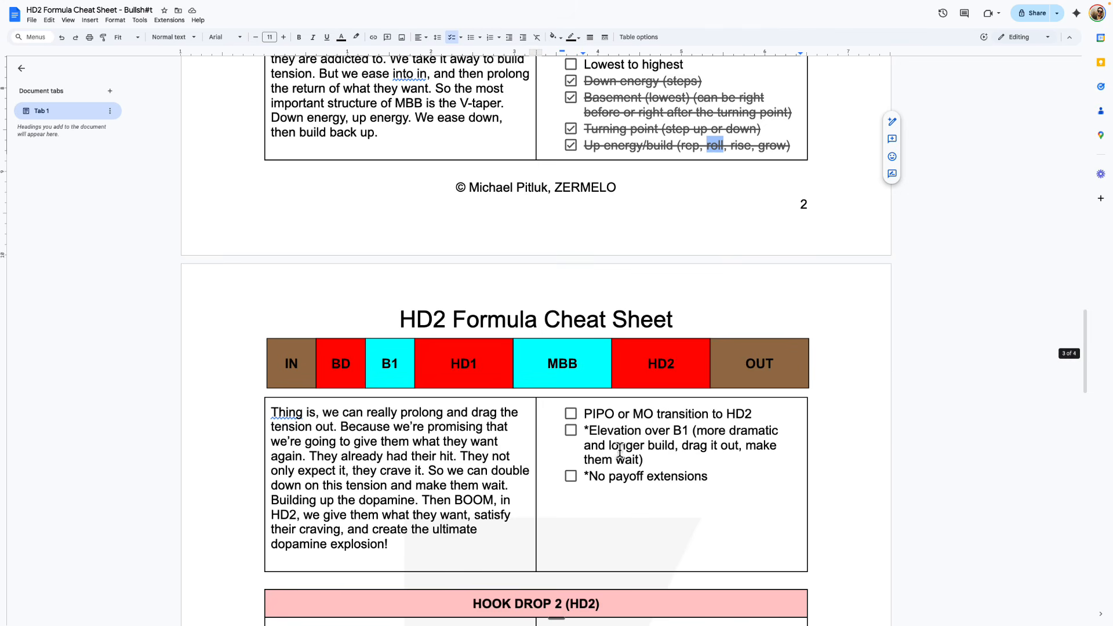
click(571, 414)
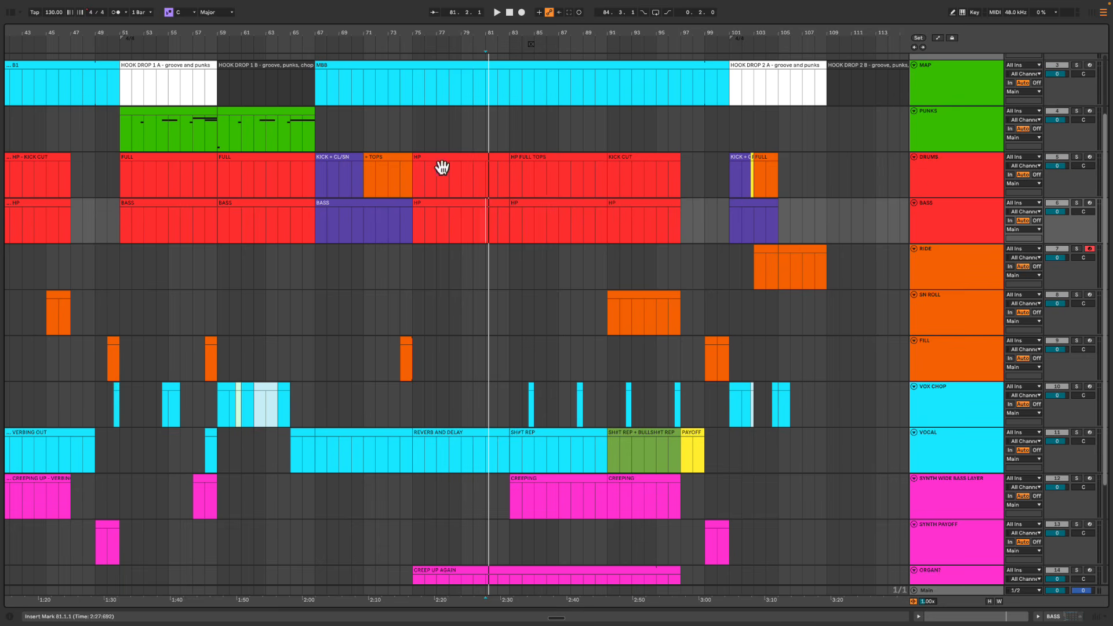
scroll(430, 166, right, 10)
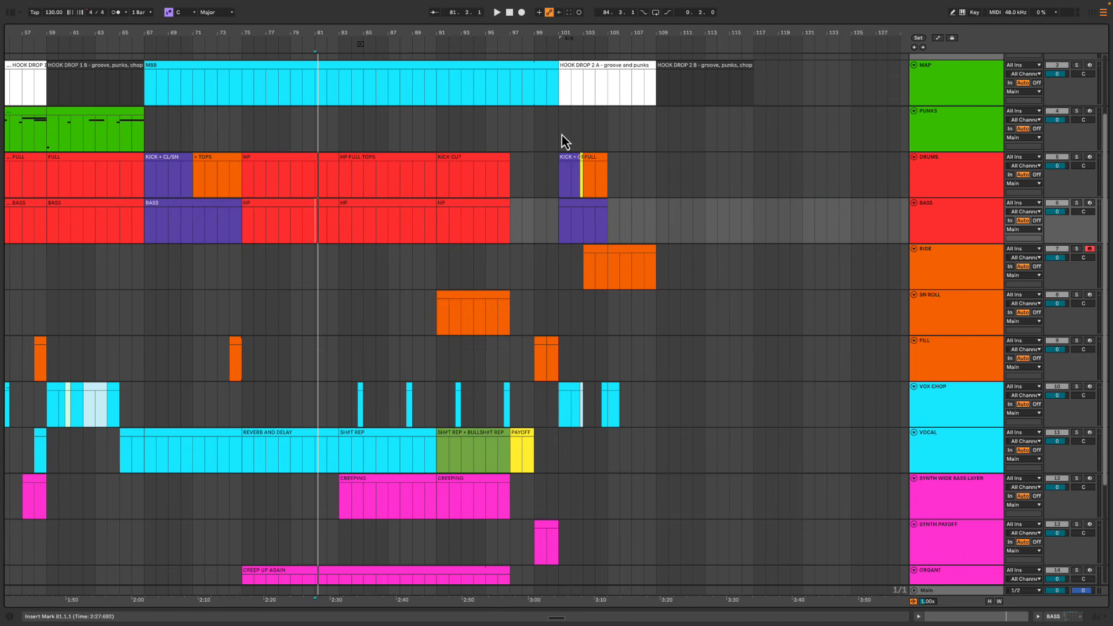
drag(552, 279, 543, 144)
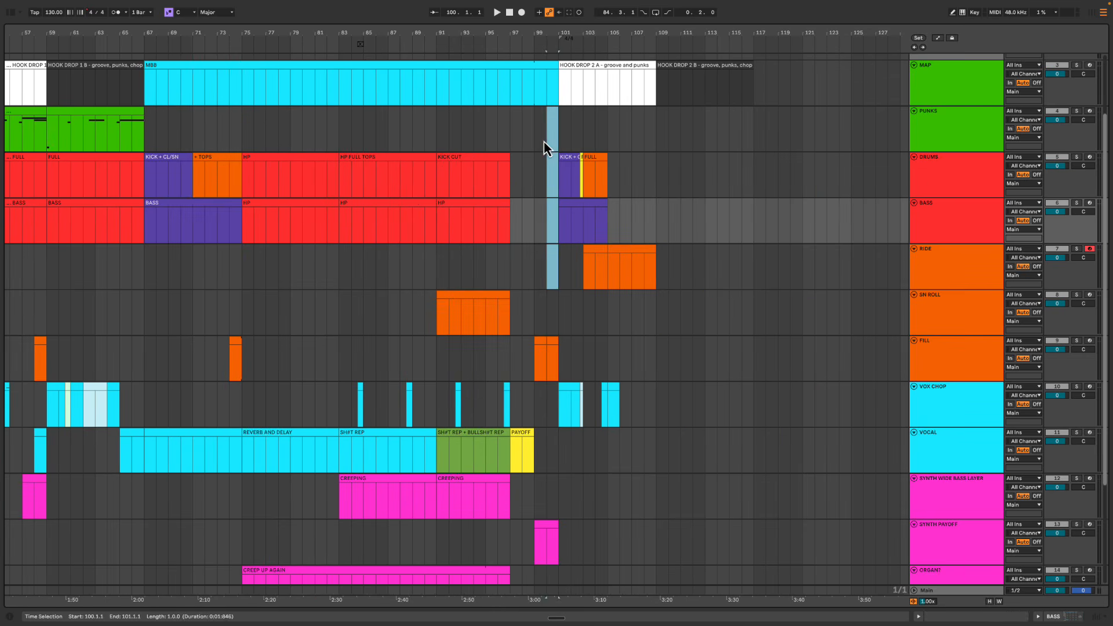
scroll(544, 143, up, 3)
drag(549, 84, 537, 87)
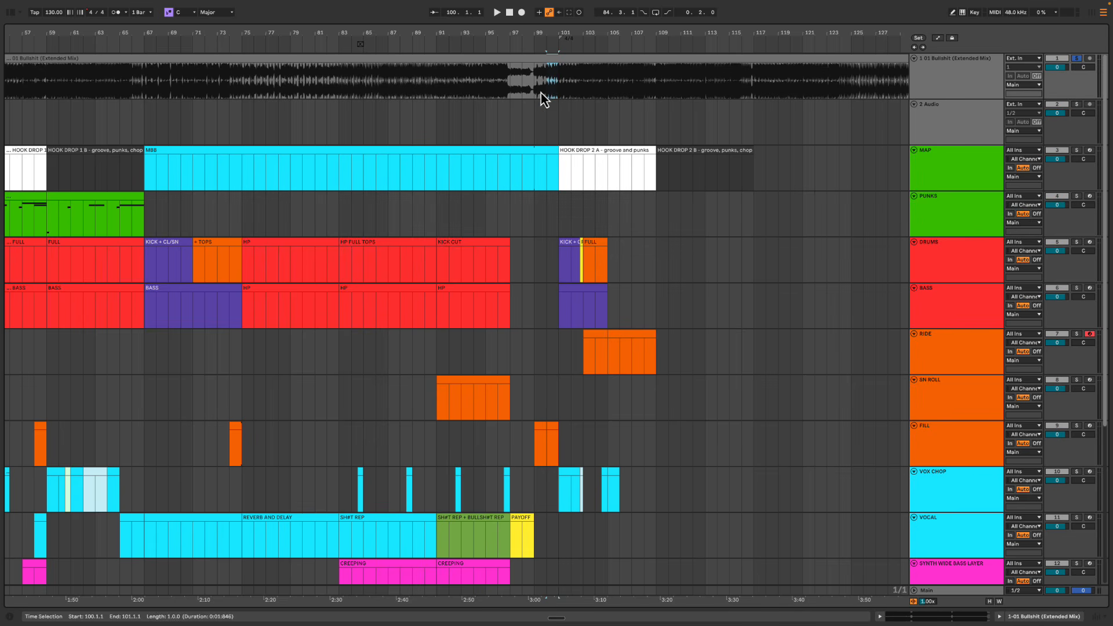
Switch to the Google Docs cheat sheet, highlight the "Elevation over B1" item, and return to Ableton Live
key(ctrl+Right)
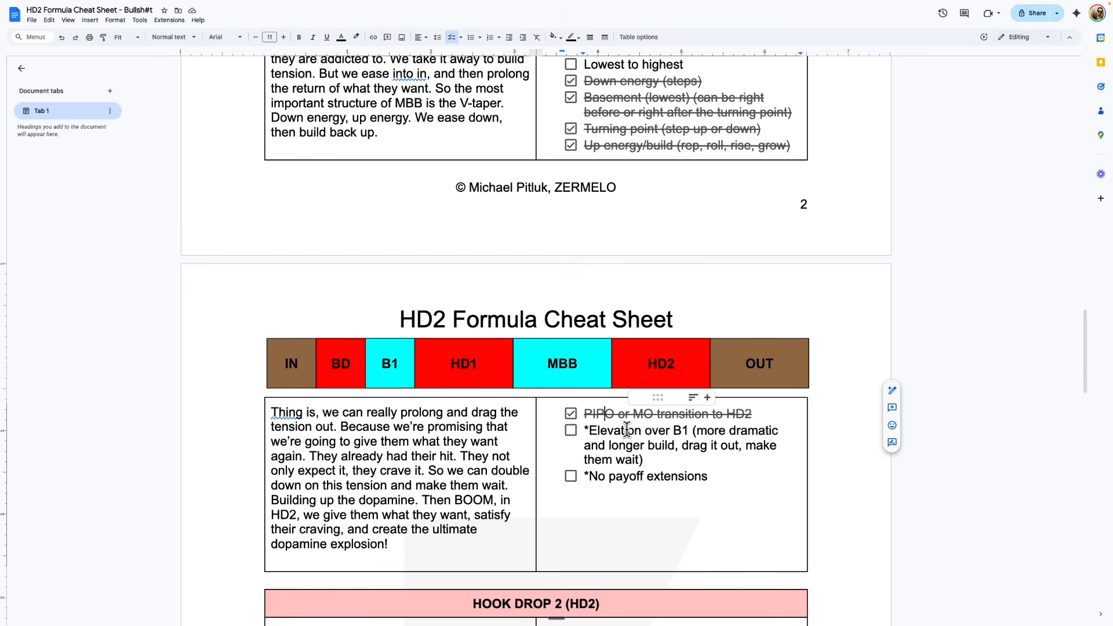
drag(644, 460, 605, 424)
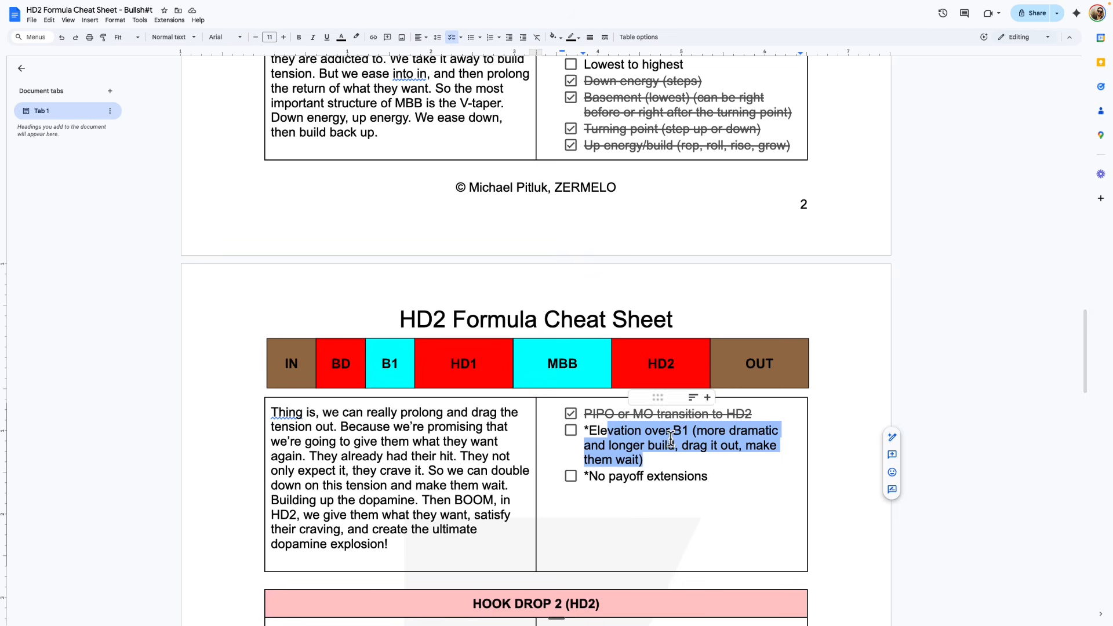
key(ctrl+Left)
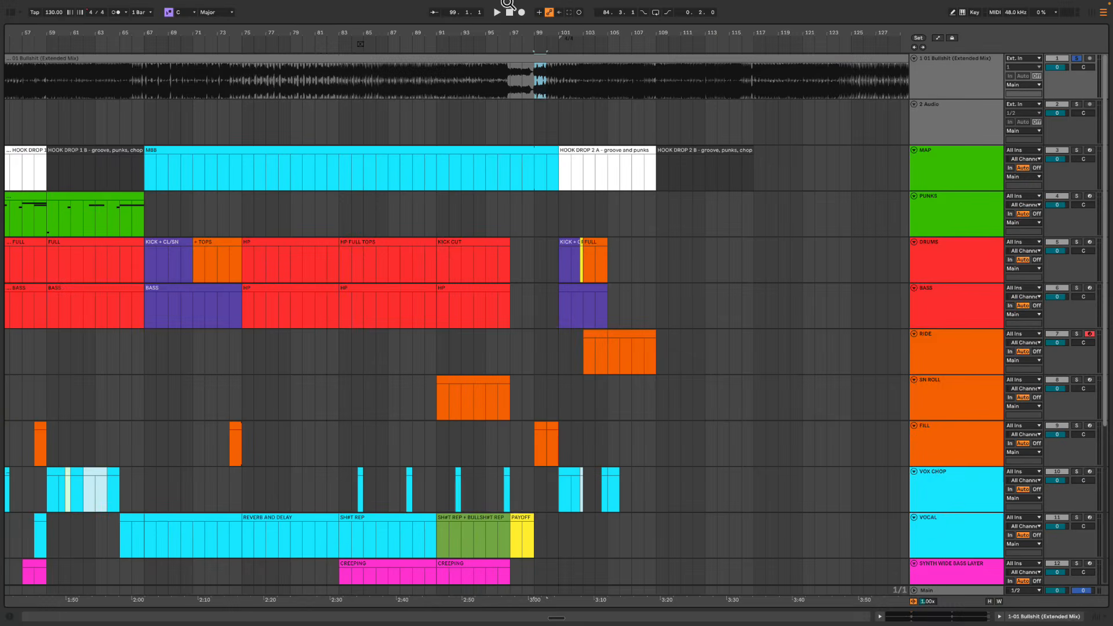
Compare the B1 build with the MBB section, highlighting their waveform, drum, bass and snare roll ranges in the arrangement
drag(486, 34, 485, 36)
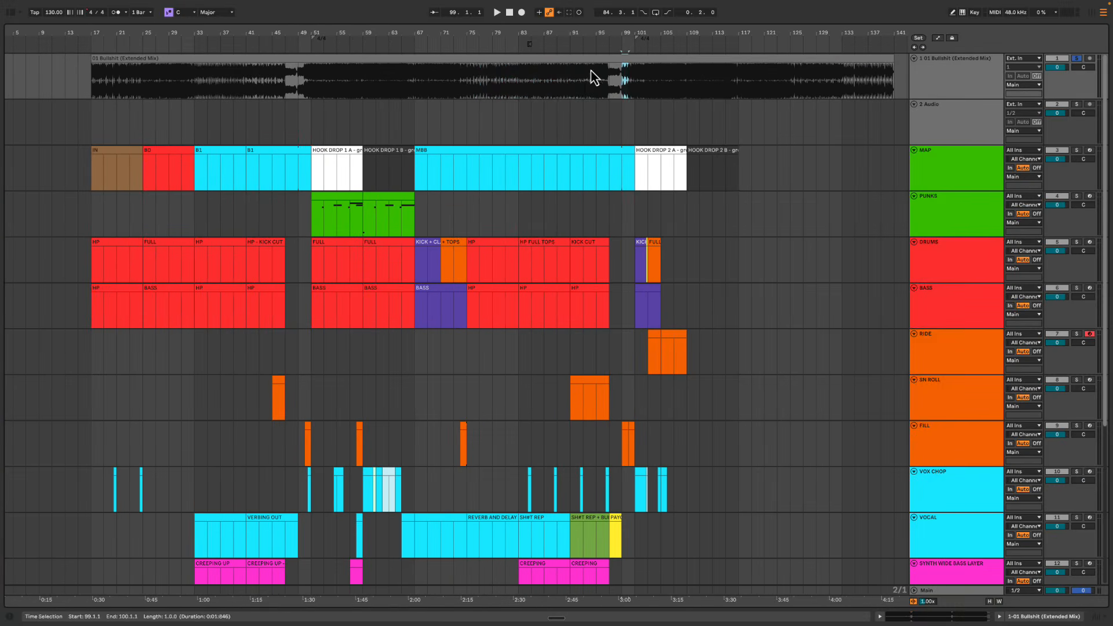
drag(621, 78, 478, 98)
mouse_move(273, 95)
mouse_down()
mouse_move(208, 96)
mouse_move(285, 100)
mouse_up()
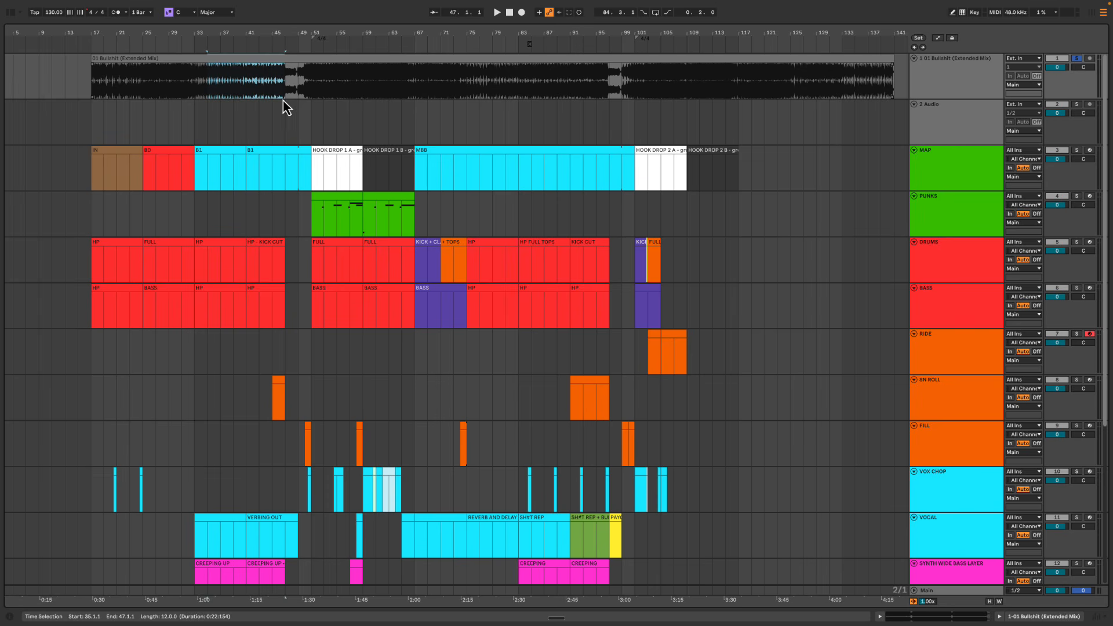
drag(414, 133, 632, 357)
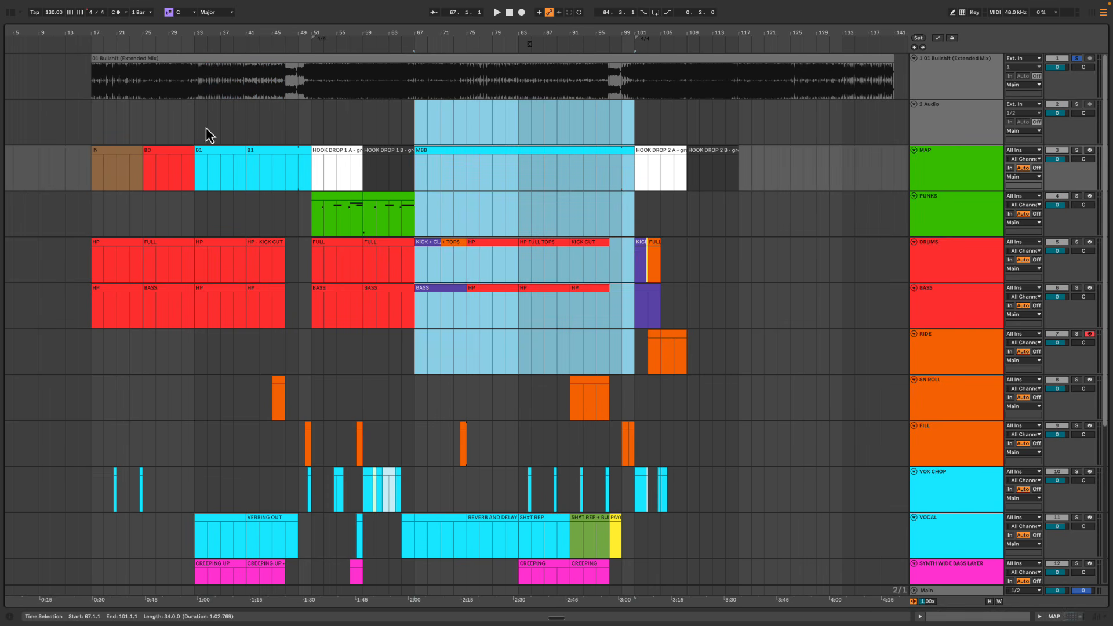
drag(207, 134, 292, 315)
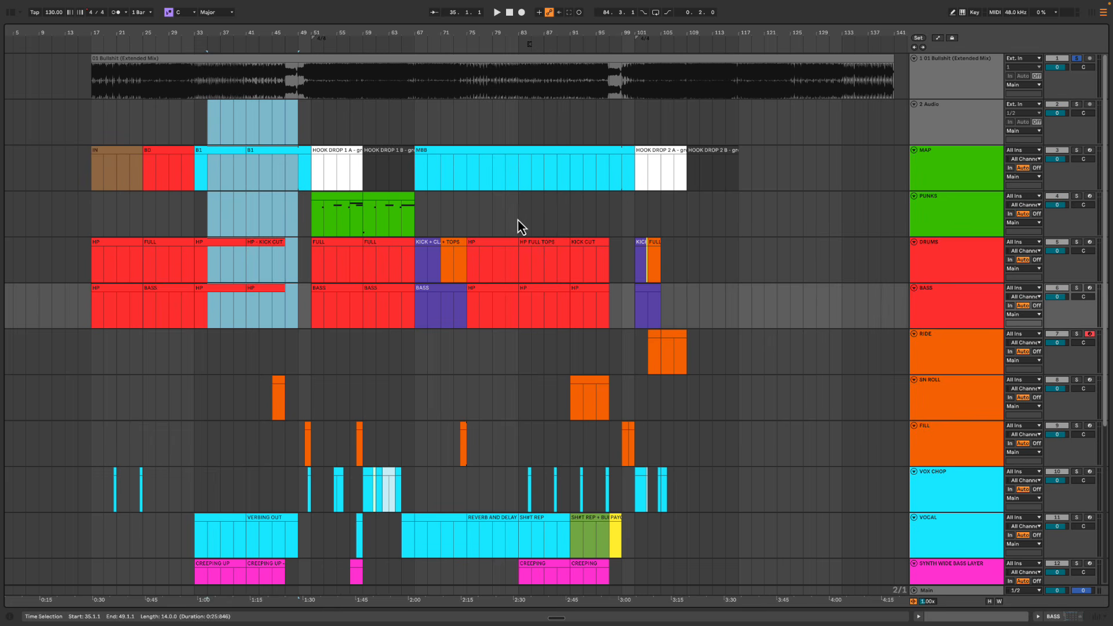
drag(517, 220, 617, 337)
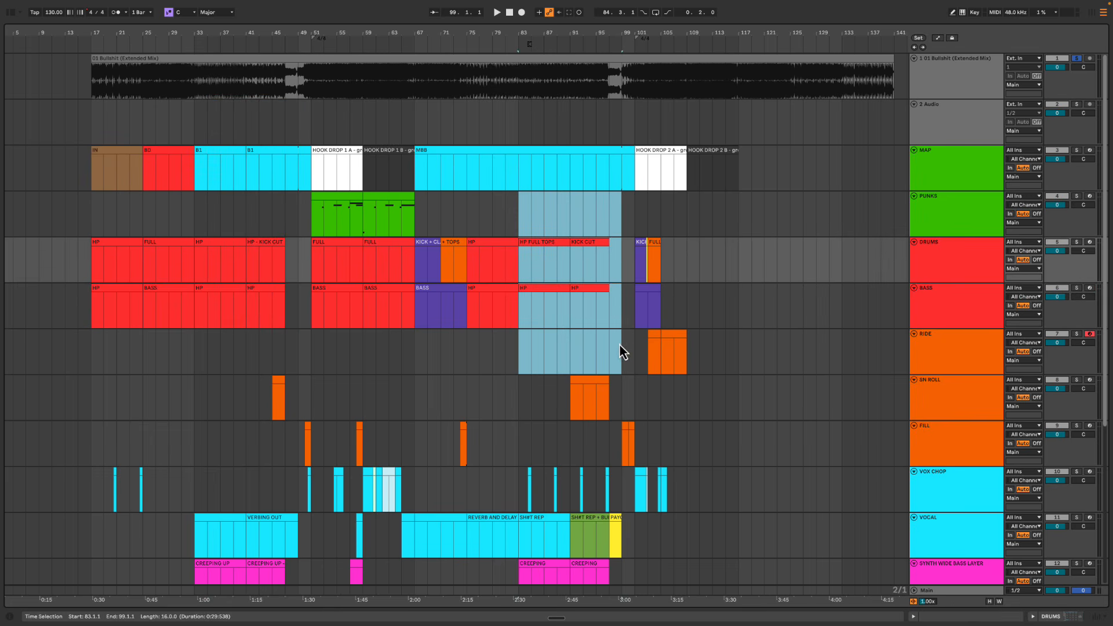
click(513, 213)
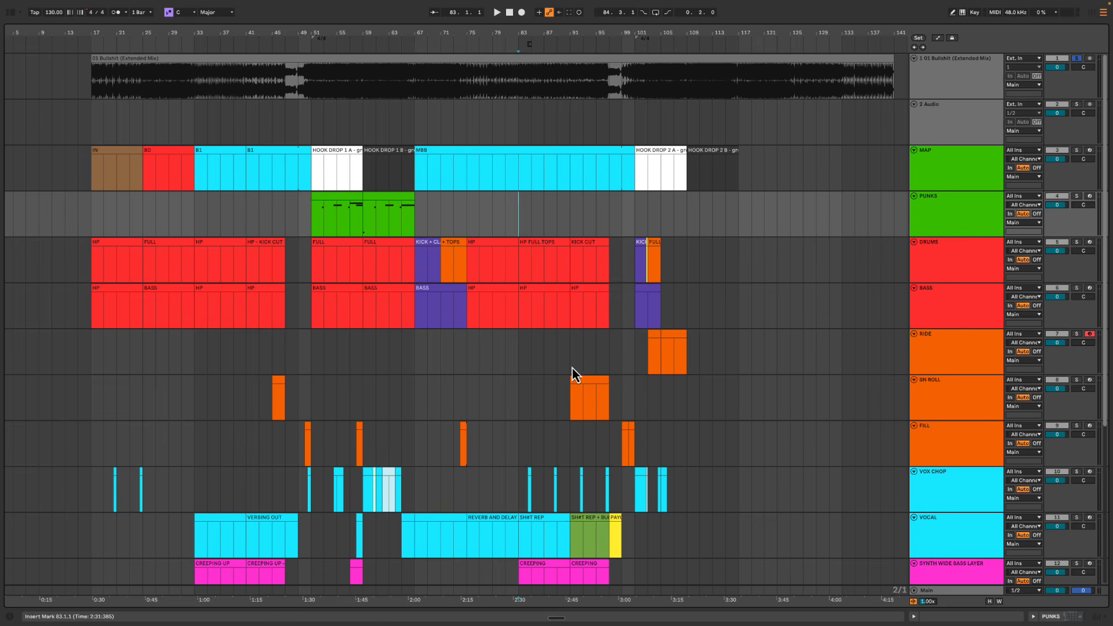
drag(572, 368, 620, 412)
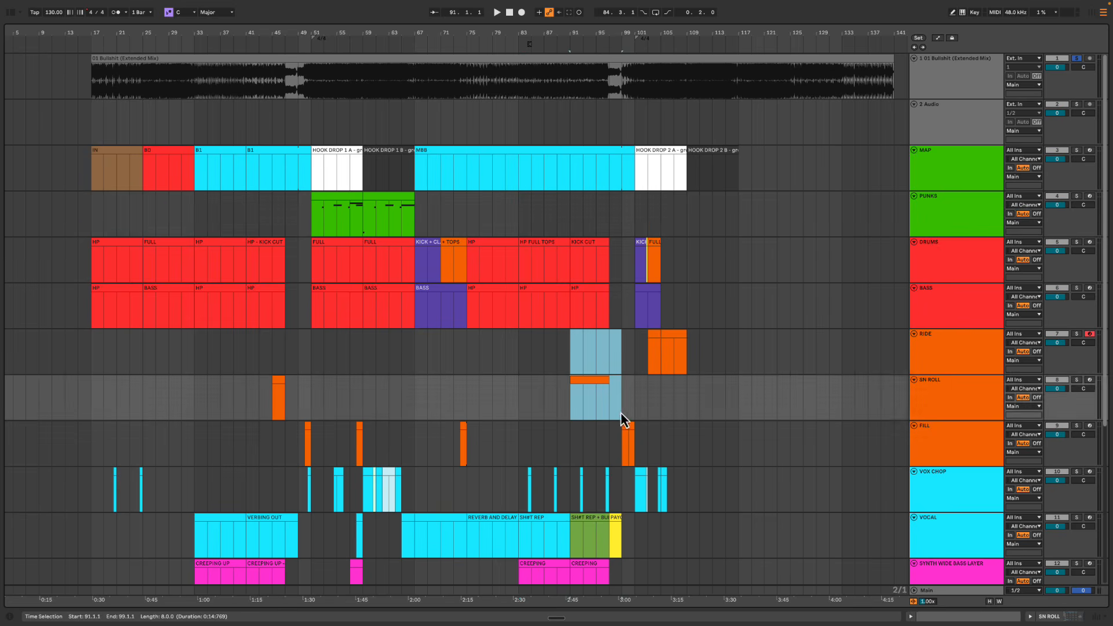
Examine the organ, synth wide bass layer and vocal clips in the MBB build by selecting their time ranges
scroll(611, 440, down, 5)
drag(414, 448, 739, 448)
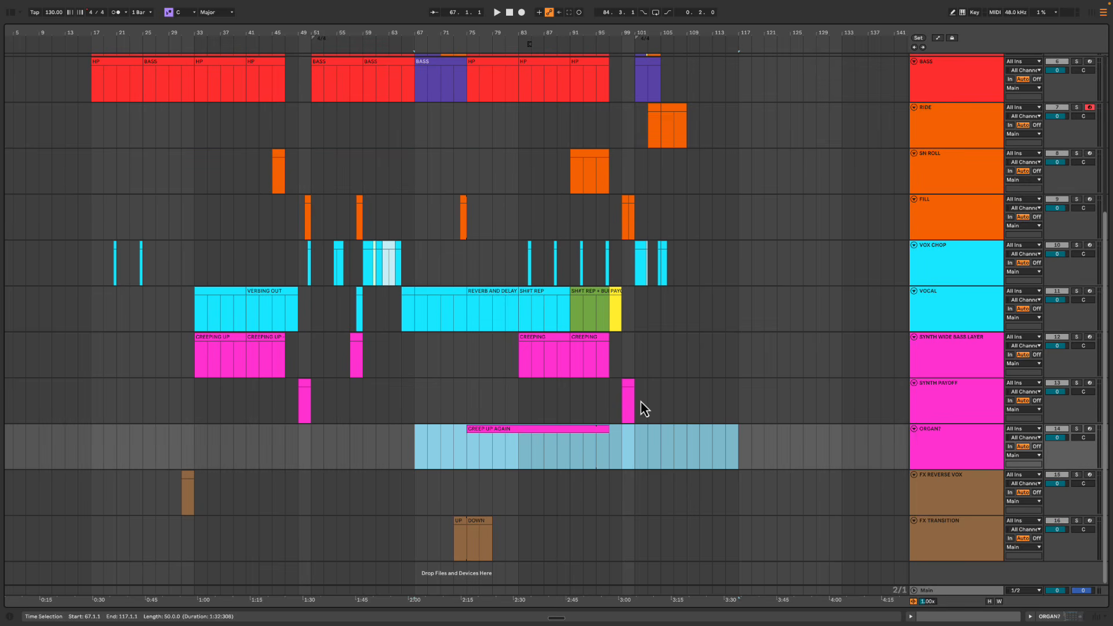
drag(517, 368, 640, 366)
scroll(603, 345, up, 3)
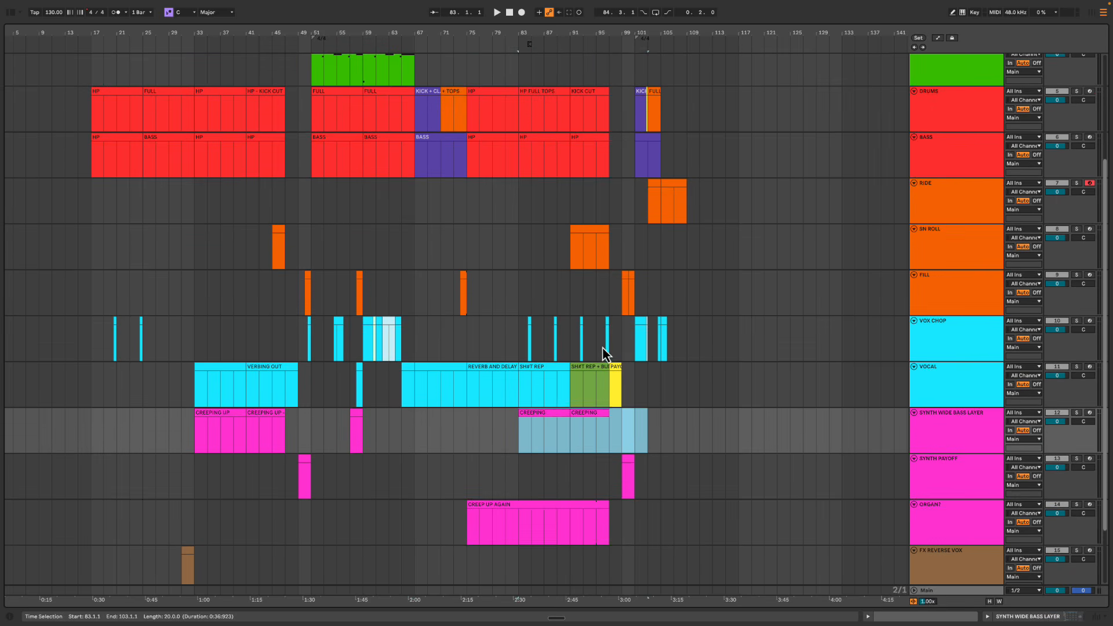
drag(565, 386, 638, 384)
scroll(611, 388, up, 6)
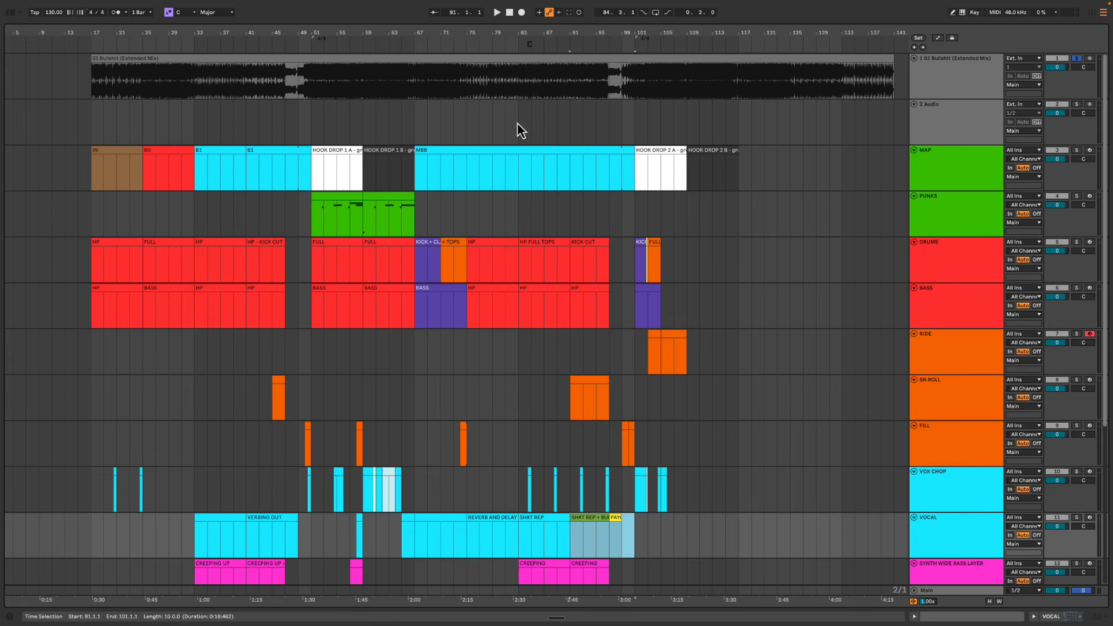
Compare the builds before Hook Drop 1 and Hook Drop 2 by selecting the B1, MBB and hook drop ranges across tracks
drag(517, 129, 628, 461)
drag(237, 140, 306, 347)
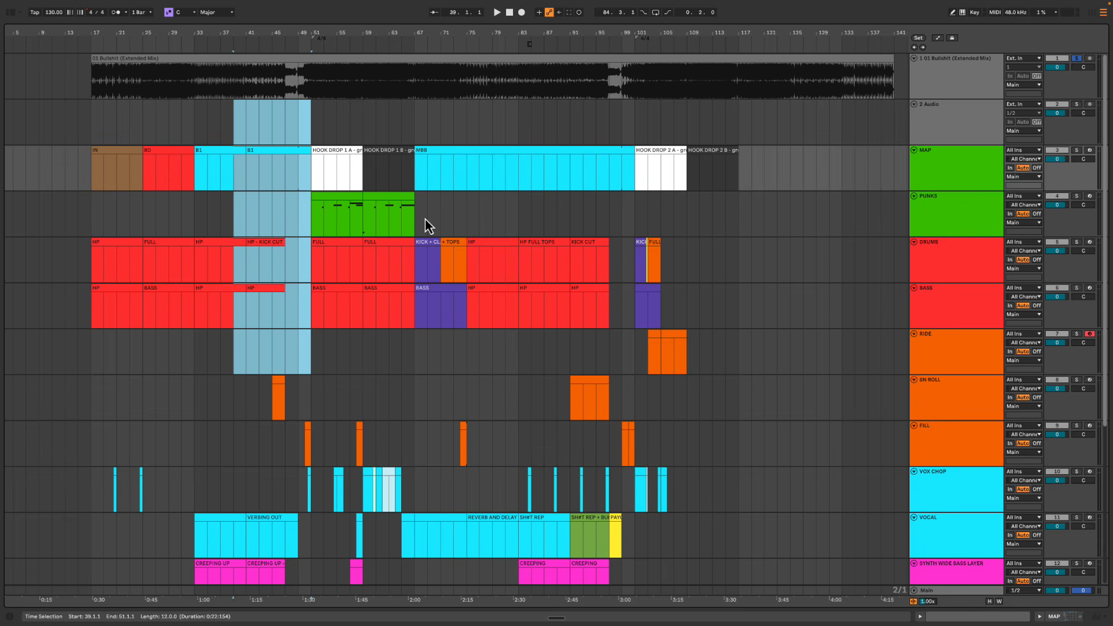
click(522, 117)
drag(518, 125, 641, 374)
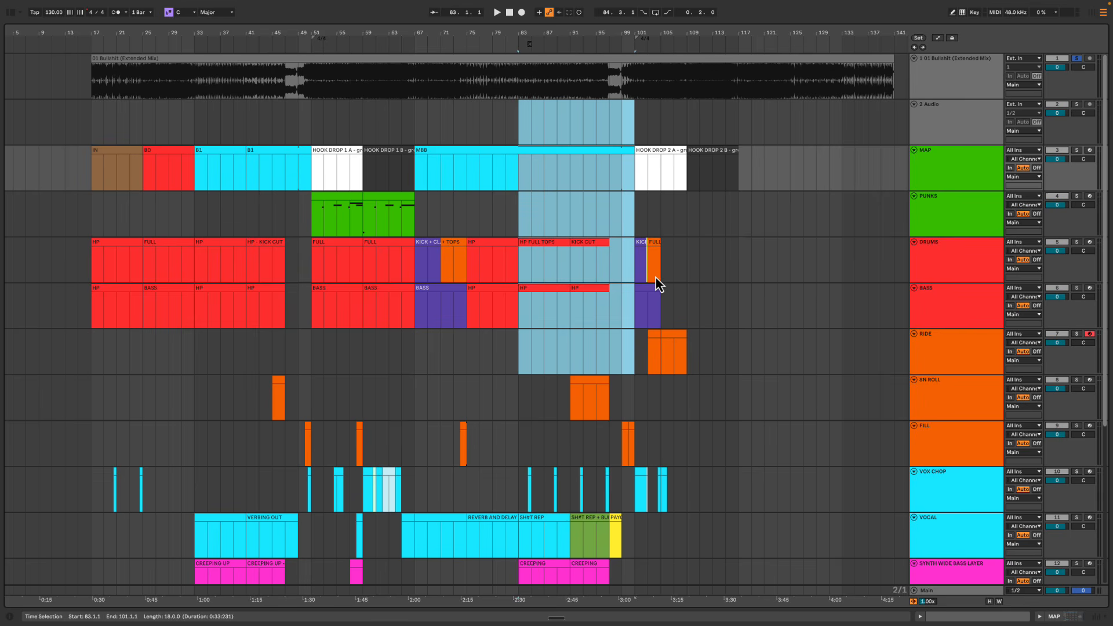
drag(633, 123, 740, 313)
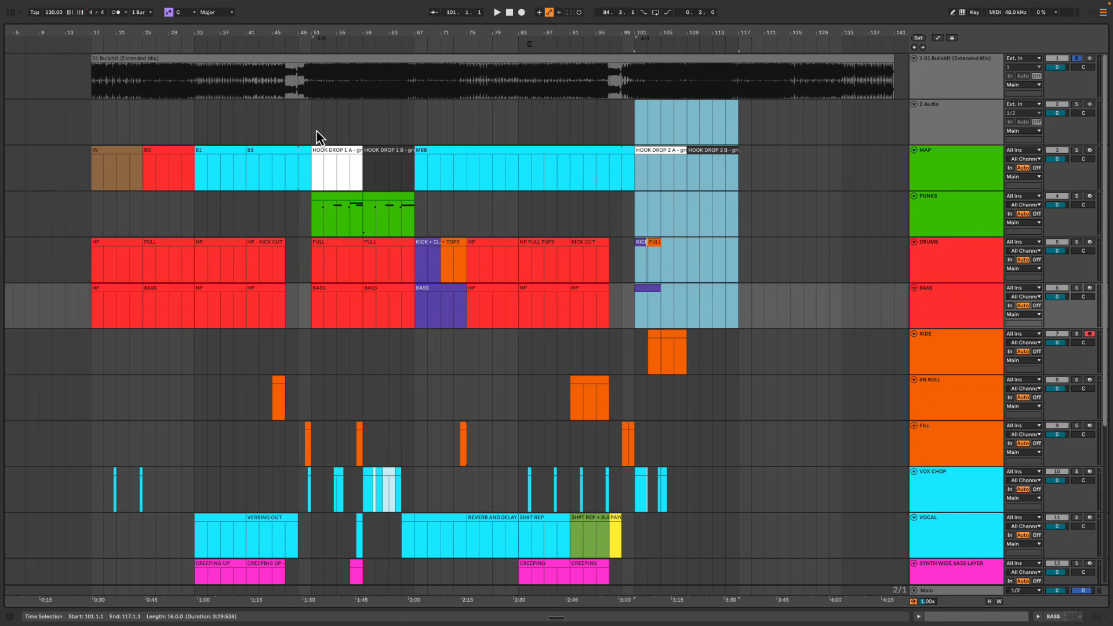
drag(317, 131, 407, 368)
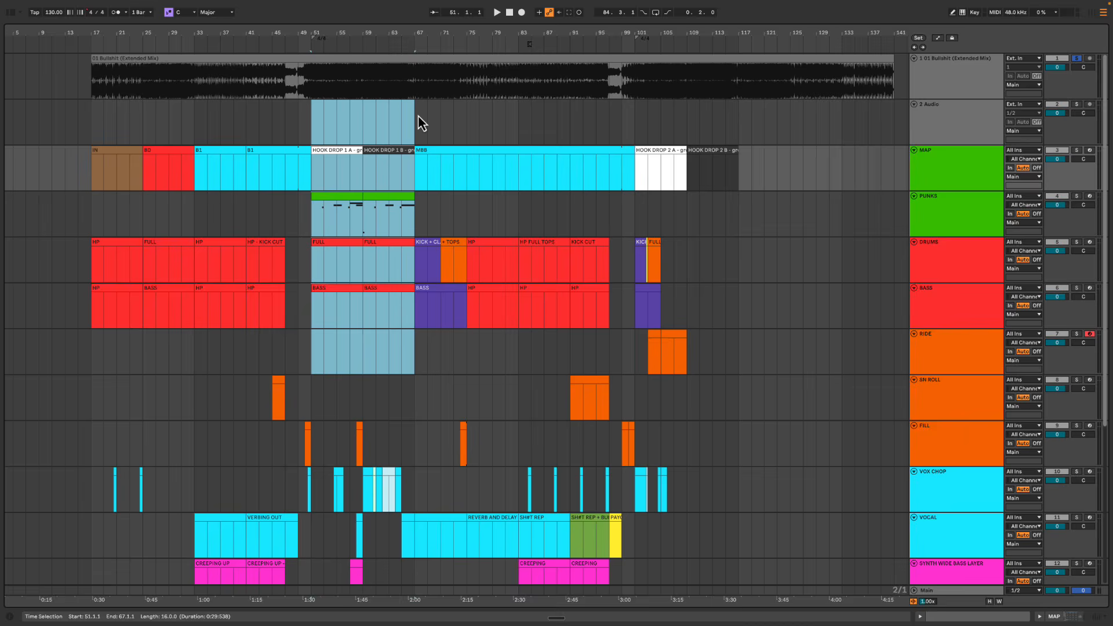
drag(417, 120, 632, 395)
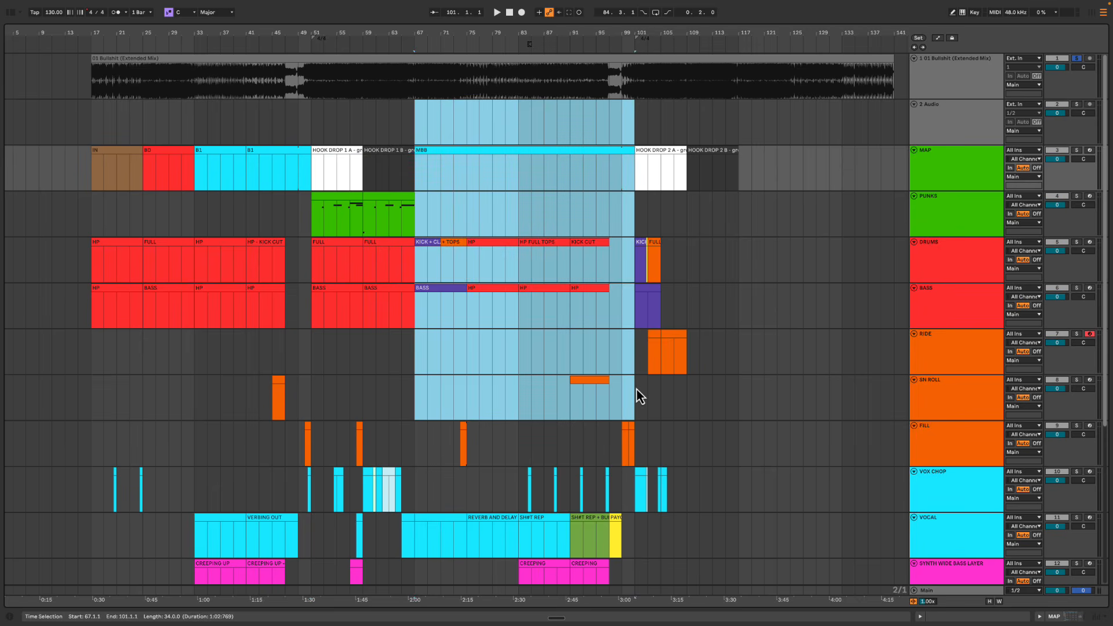
drag(635, 126, 739, 324)
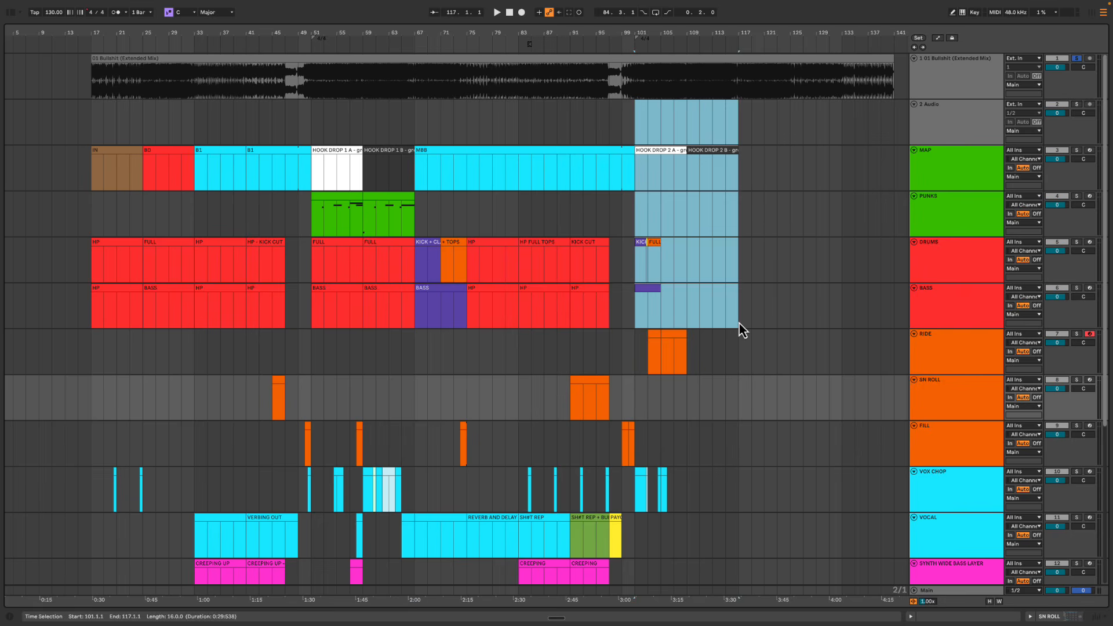
drag(637, 126, 734, 323)
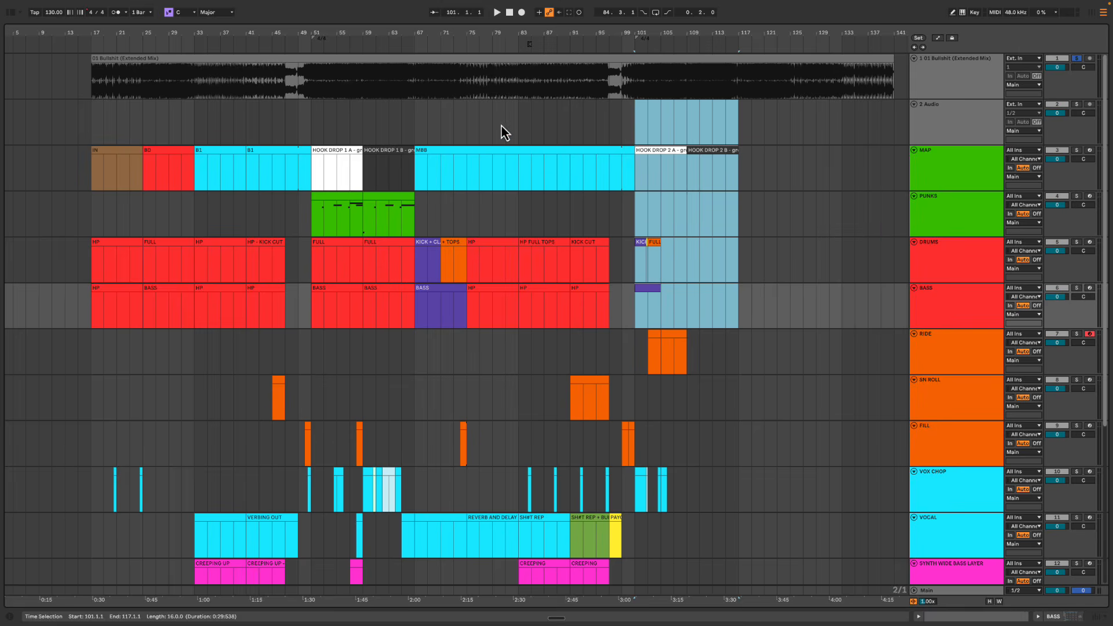
drag(519, 127, 633, 458)
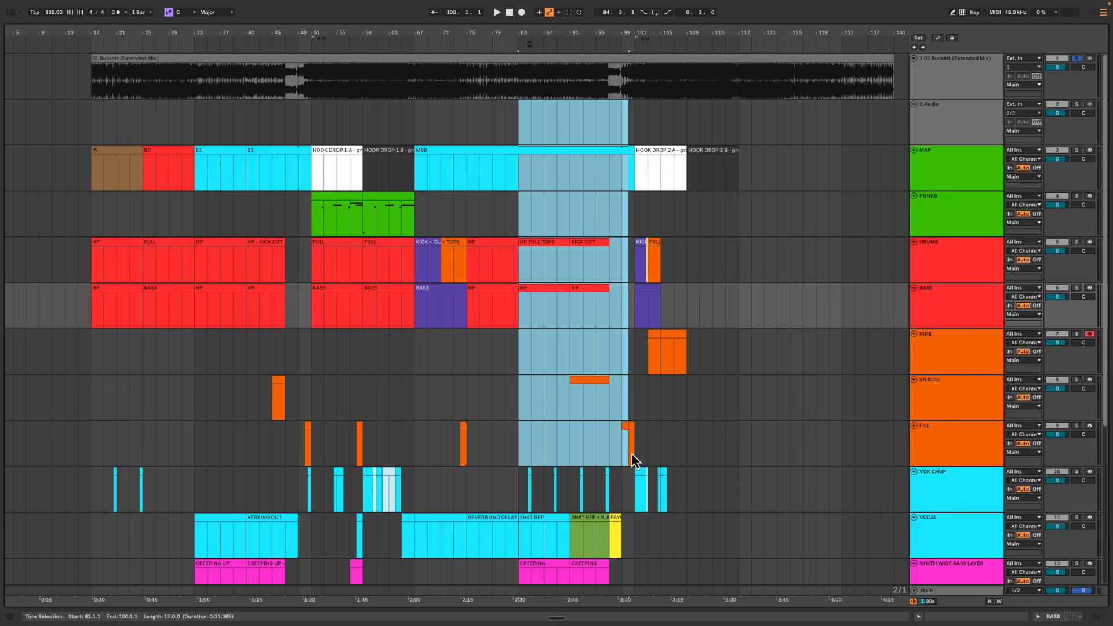
drag(633, 454, 634, 454)
drag(635, 126, 743, 318)
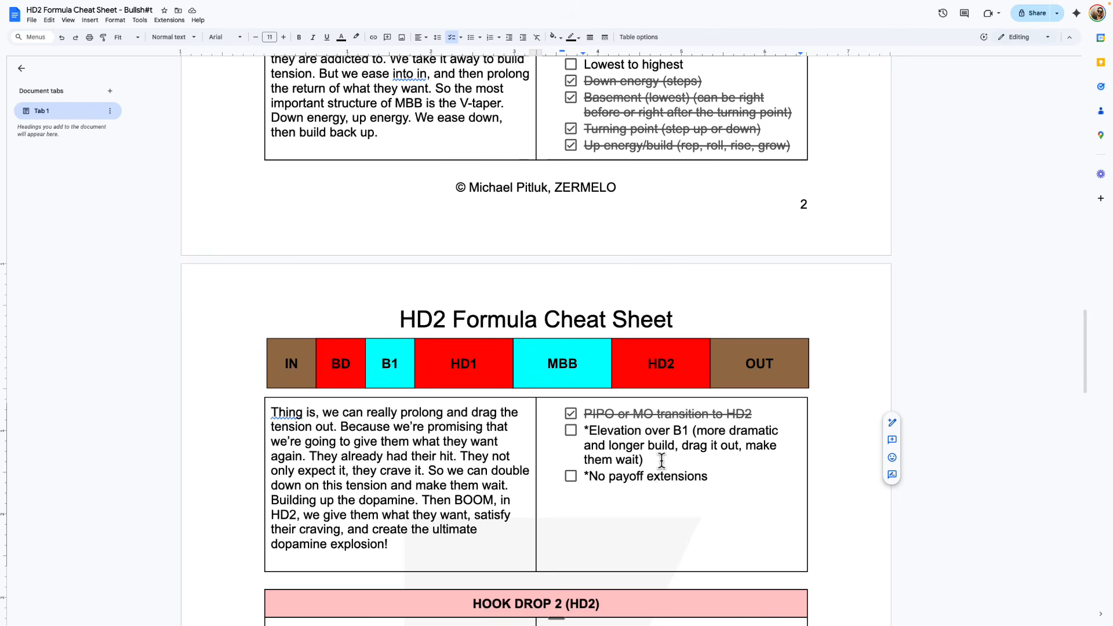
In the Google Docs HD2 Formula Cheat Sheet, check off "*Elevation over B1" and review the "*No payoff extensions" item
click(570, 430)
click(726, 475)
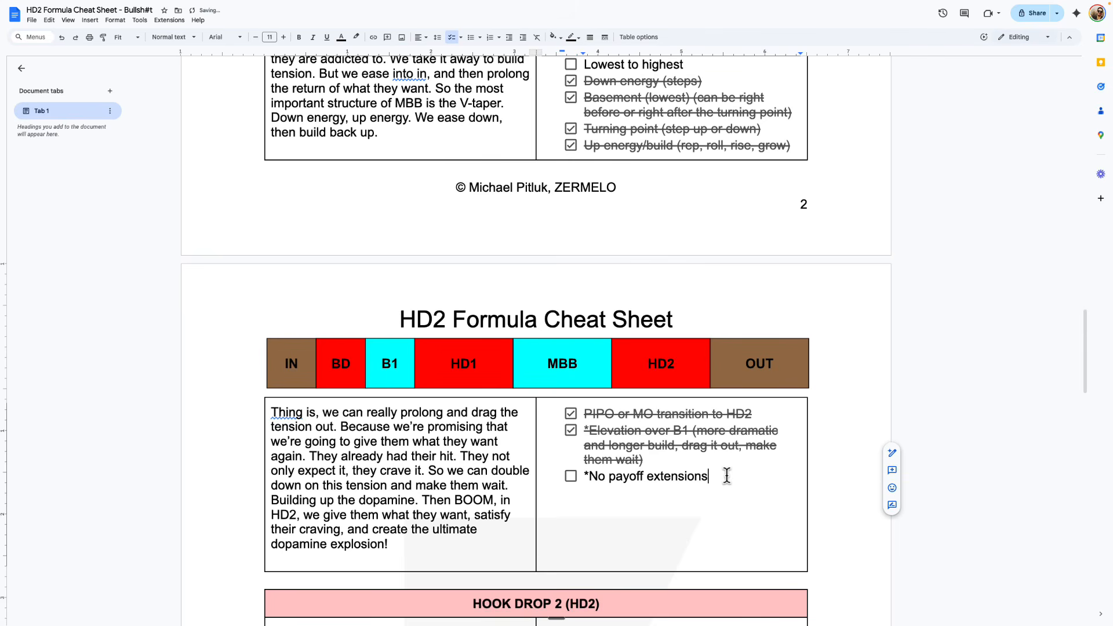
triple_click(726, 475)
click(720, 479)
triple_click(720, 477)
click(722, 475)
key(ctrl+shift+Left)
key(ctrl+shift+Left)
click(728, 474)
Switch to Ableton Live and place the insert marker at bar 101, the start of HOOK DROP 2 A
key(ctrl+Right)
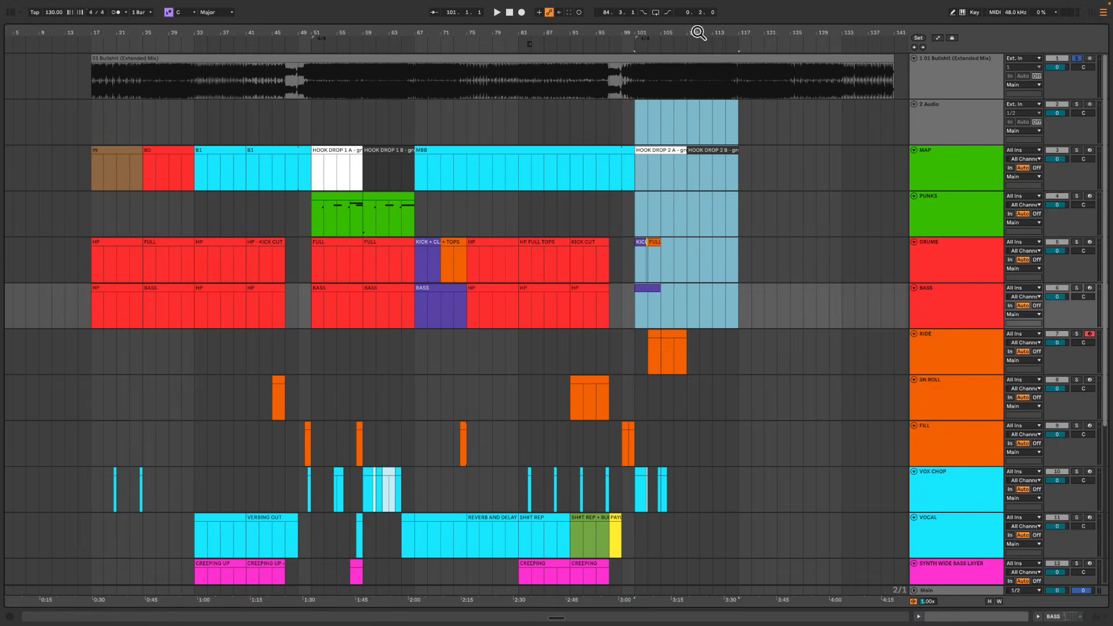
drag(695, 37, 641, 62)
click(548, 120)
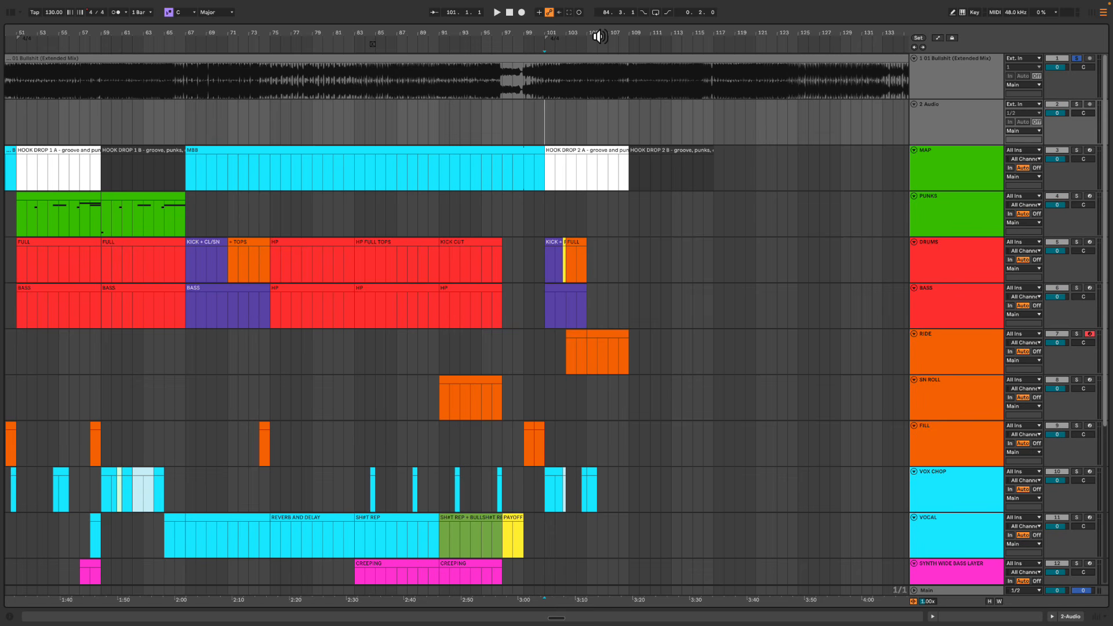
drag(601, 37, 601, 34)
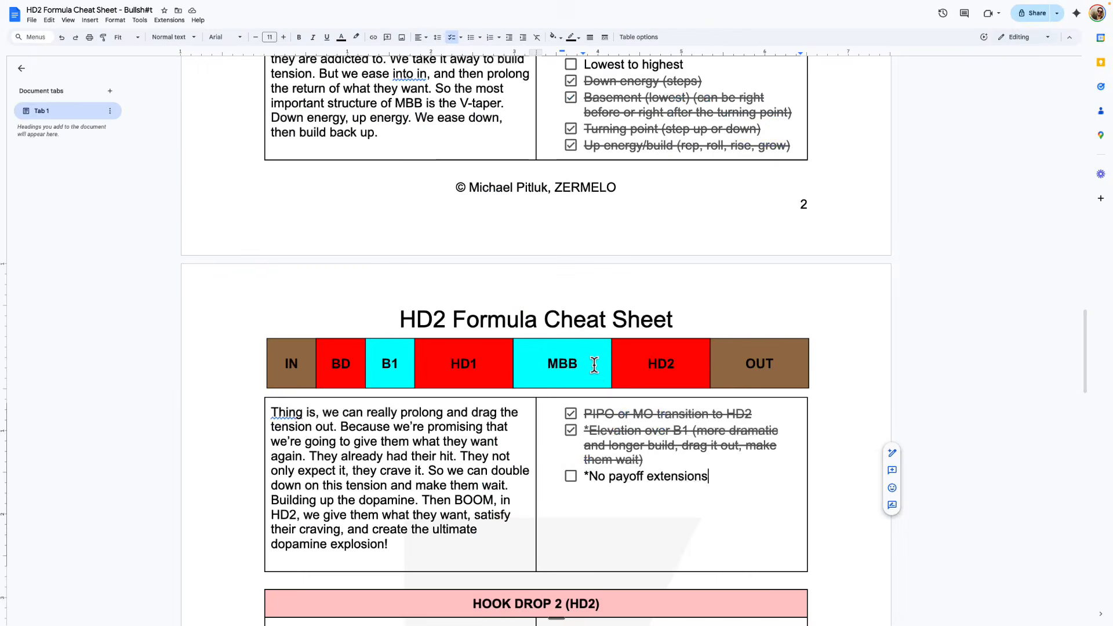
Return to the Google Docs cheat sheet and read the HOOK DROP 2 (HD2) description and checklist boxes
scroll(603, 378, down, 2)
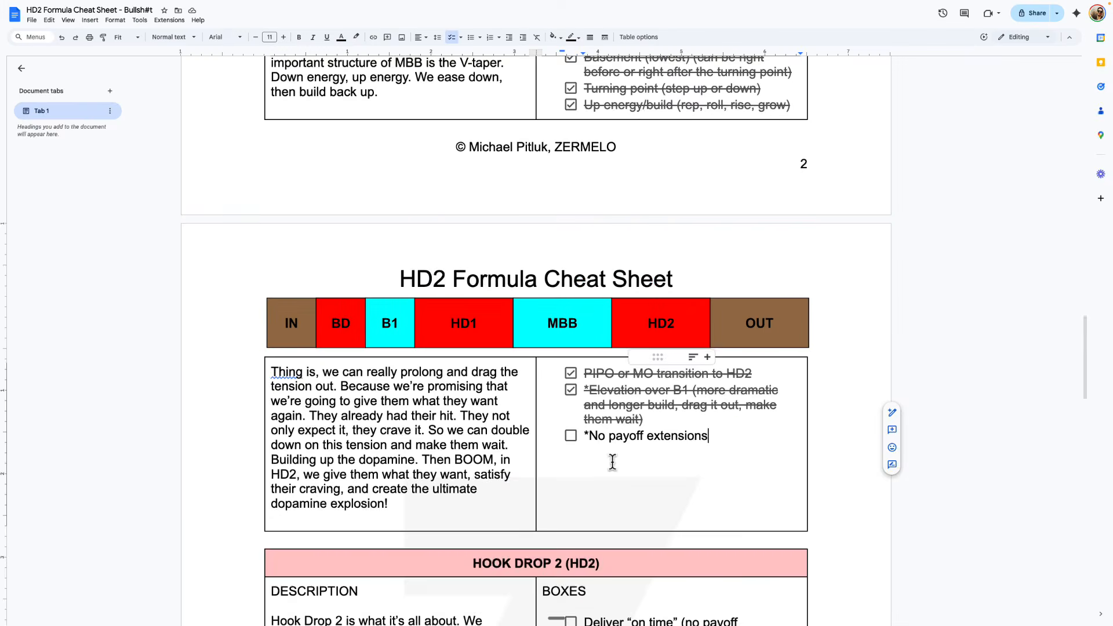
scroll(612, 464, up, 3)
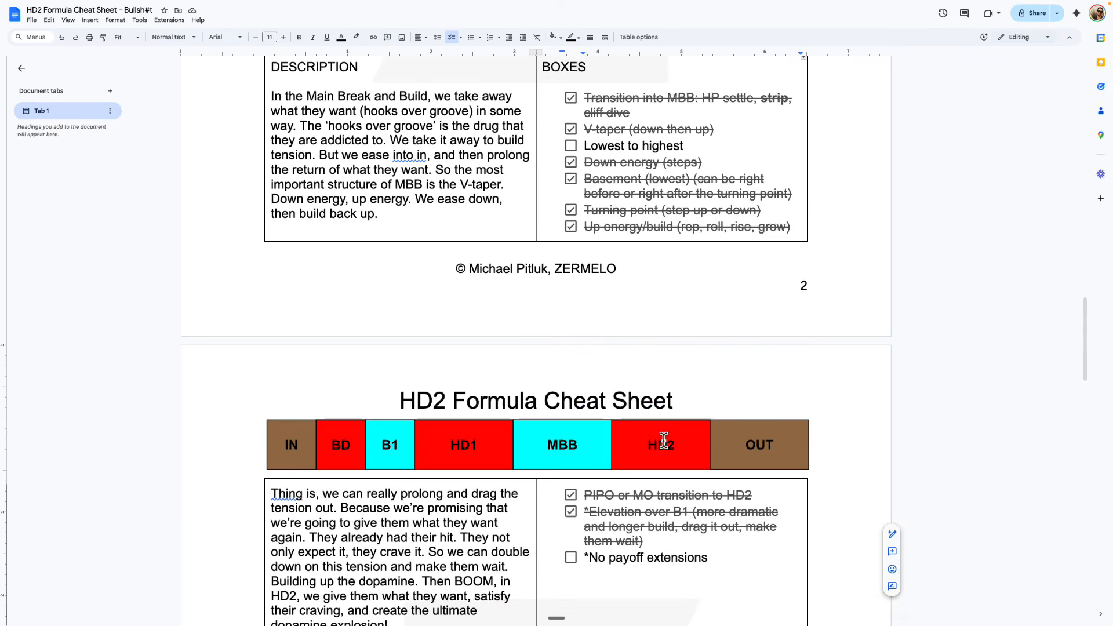
scroll(644, 369, up, 10)
scroll(584, 349, down, 13)
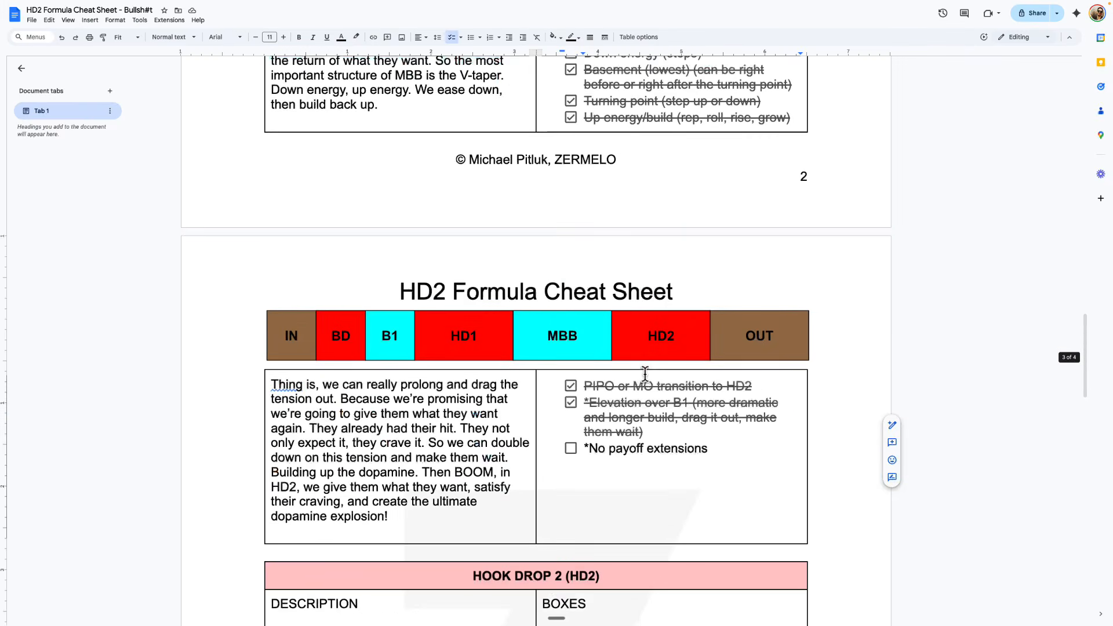
scroll(583, 348, down, 7)
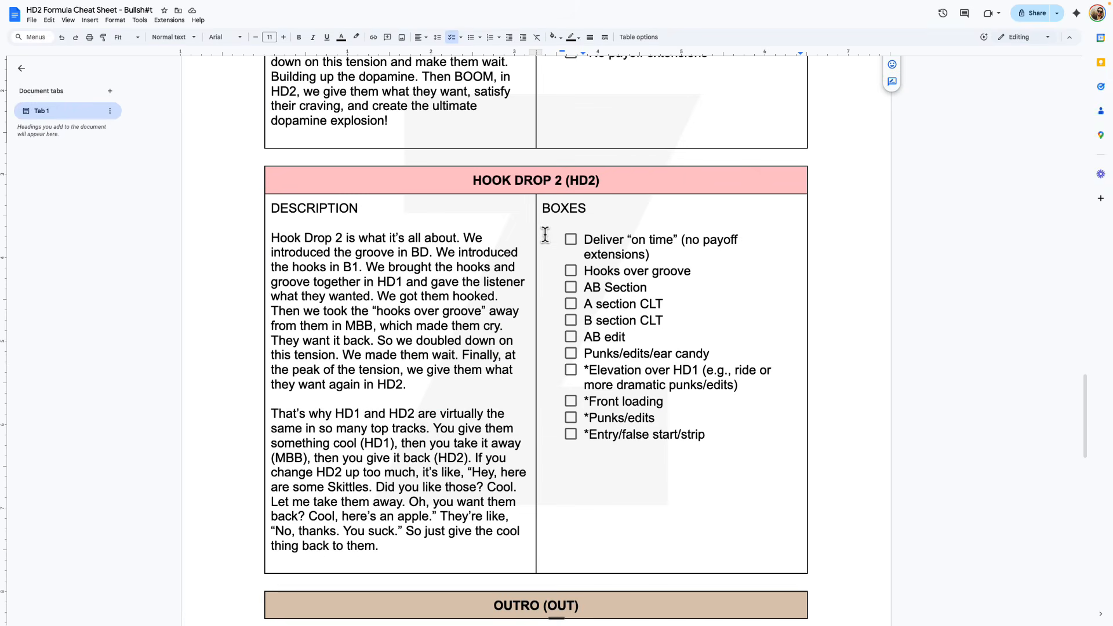
triple_click(551, 181)
click(551, 181)
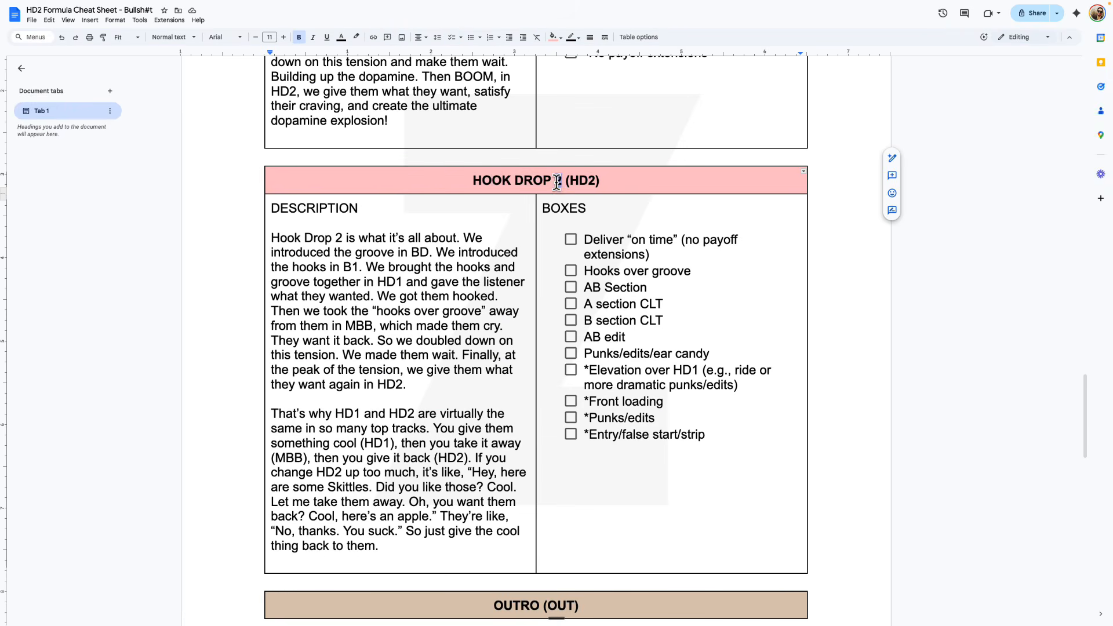
double_click(496, 181)
click(524, 180)
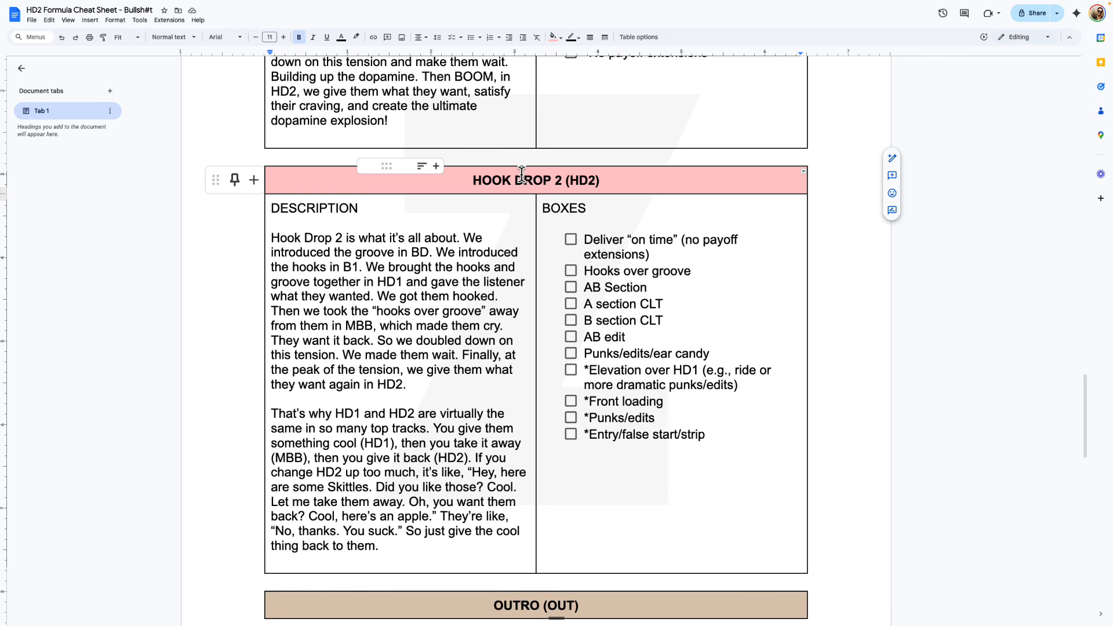
click(723, 432)
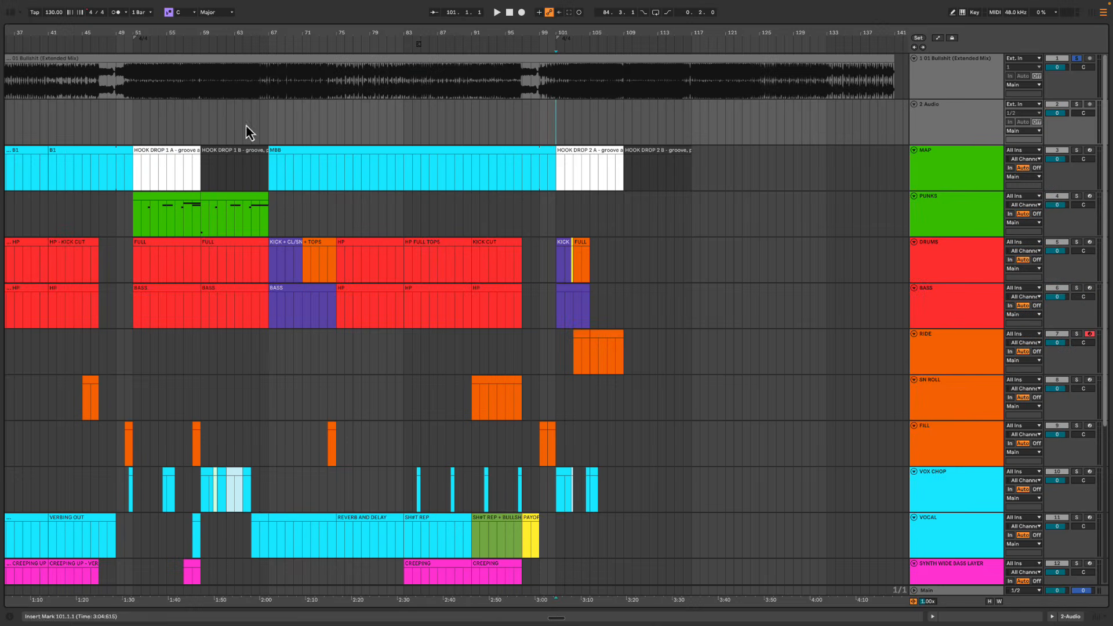
Back in Ableton Live, compare the MBB, Hook Drop 2 and Hook Drop 1 sections by selecting their ranges across tracks
scroll(252, 142, left, 5)
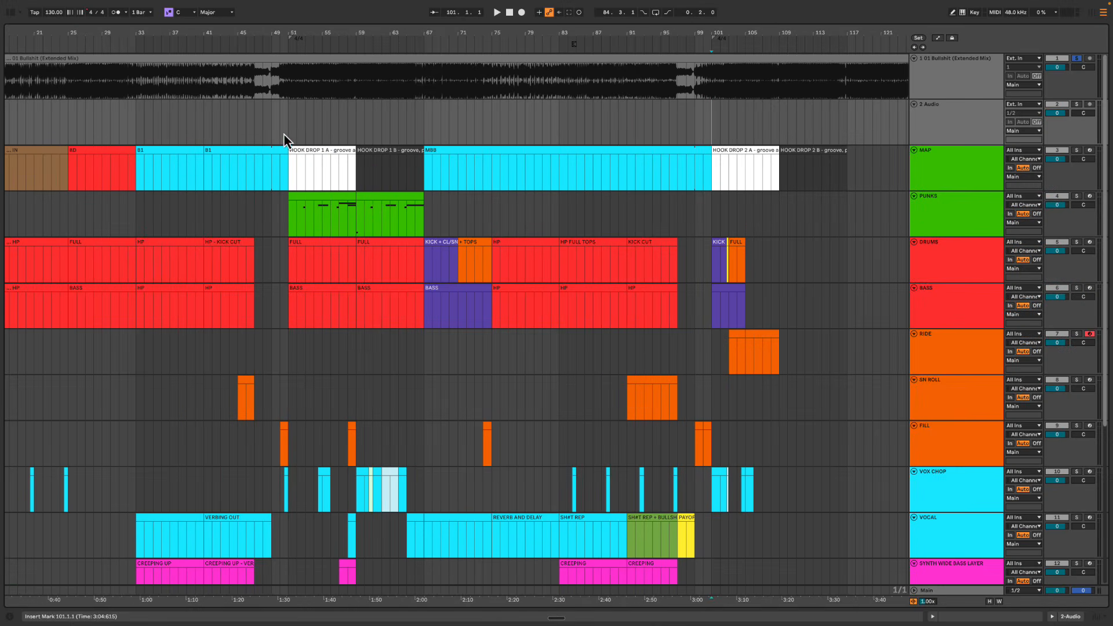
drag(433, 121, 712, 399)
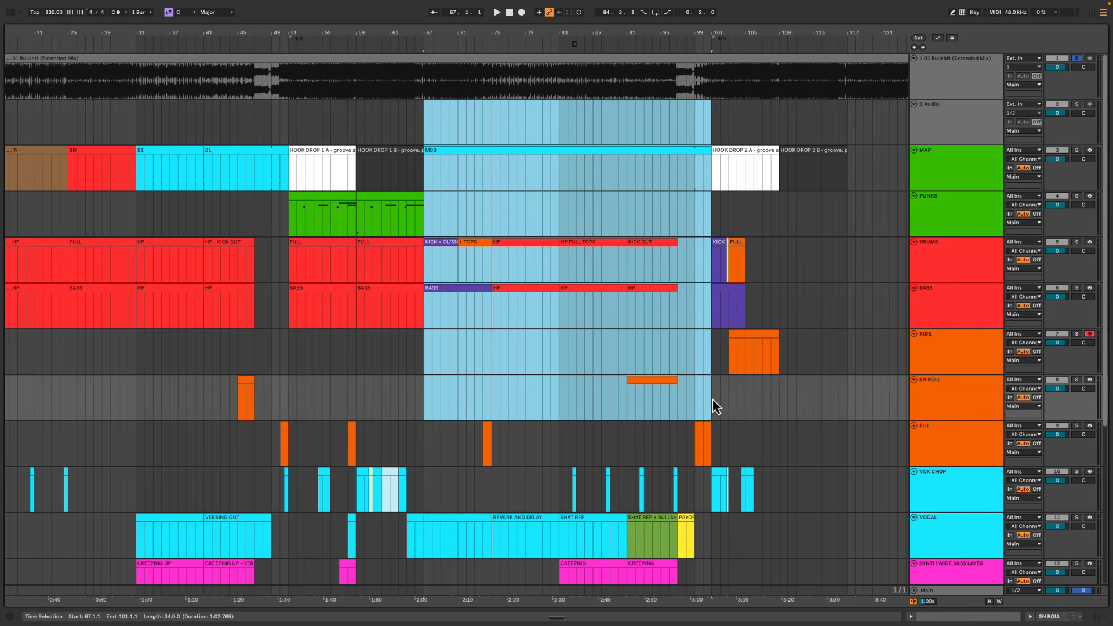
scroll(712, 398, right, 5)
drag(632, 131, 760, 325)
click(626, 124)
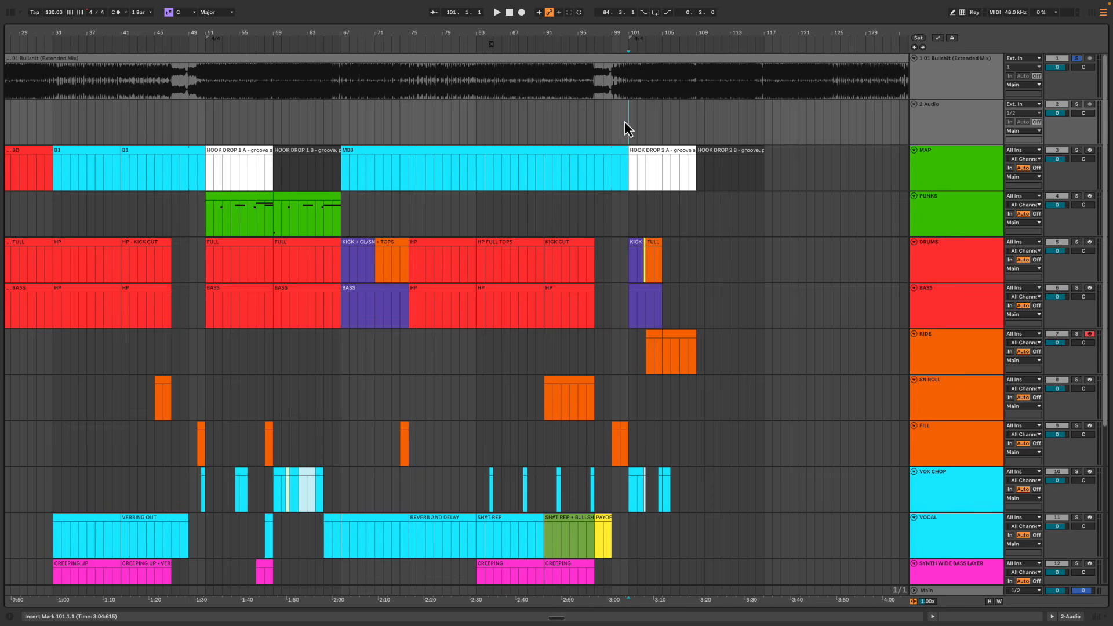
drag(629, 124, 743, 329)
scroll(572, 226, right, 3)
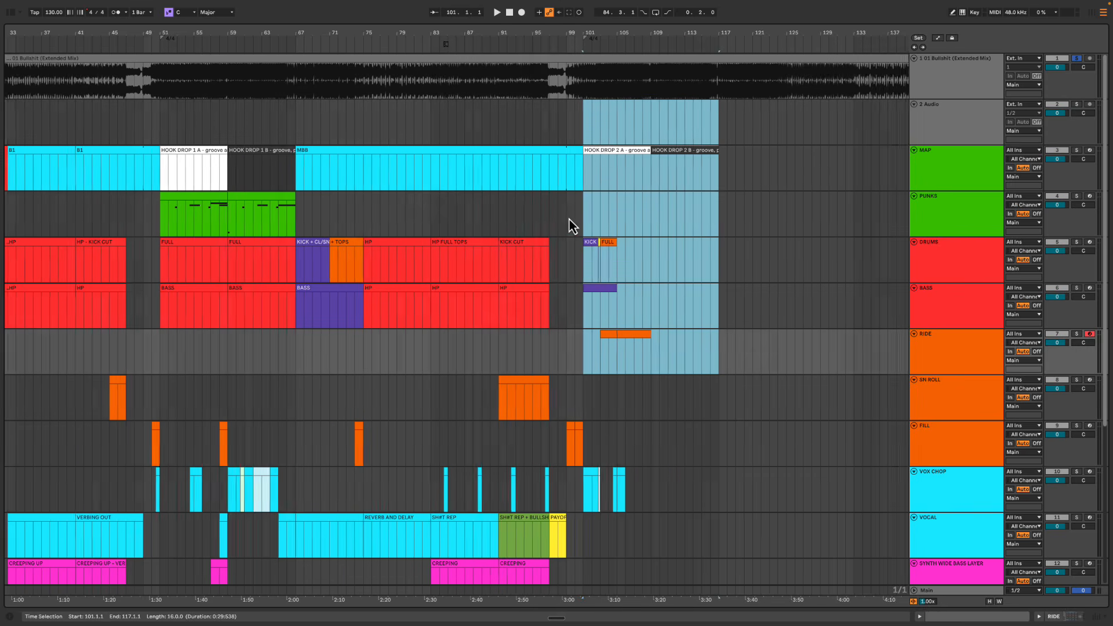
drag(196, 134, 326, 364)
shift+click(181, 120)
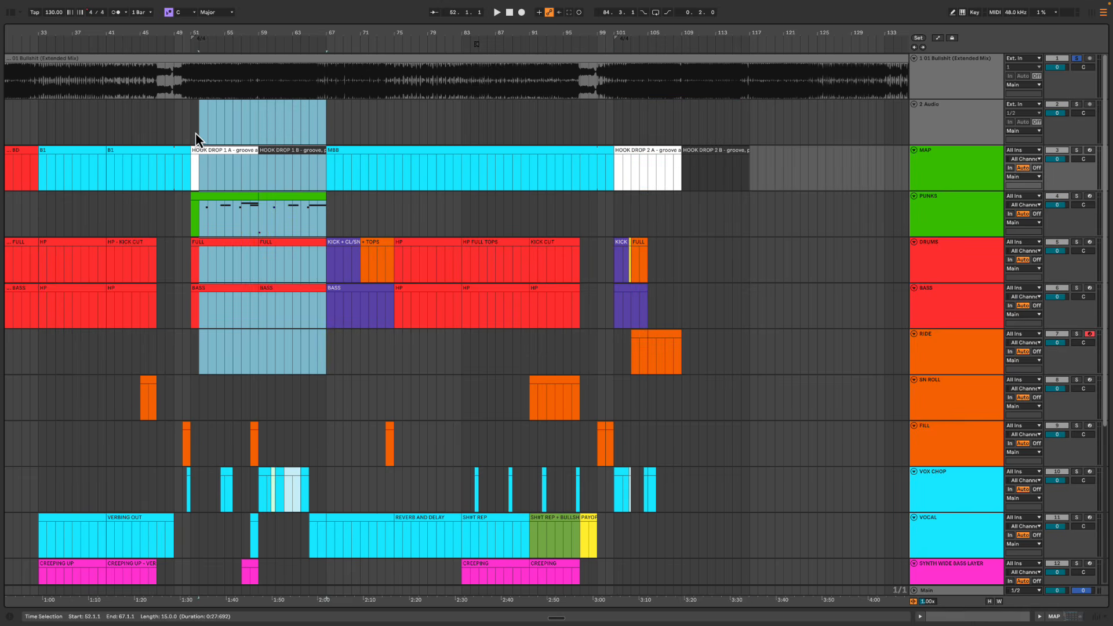
Select the Hook Drop 1 range, bars 51 to 67, across the tracks from 2 Audio down to RIDE
click(189, 132)
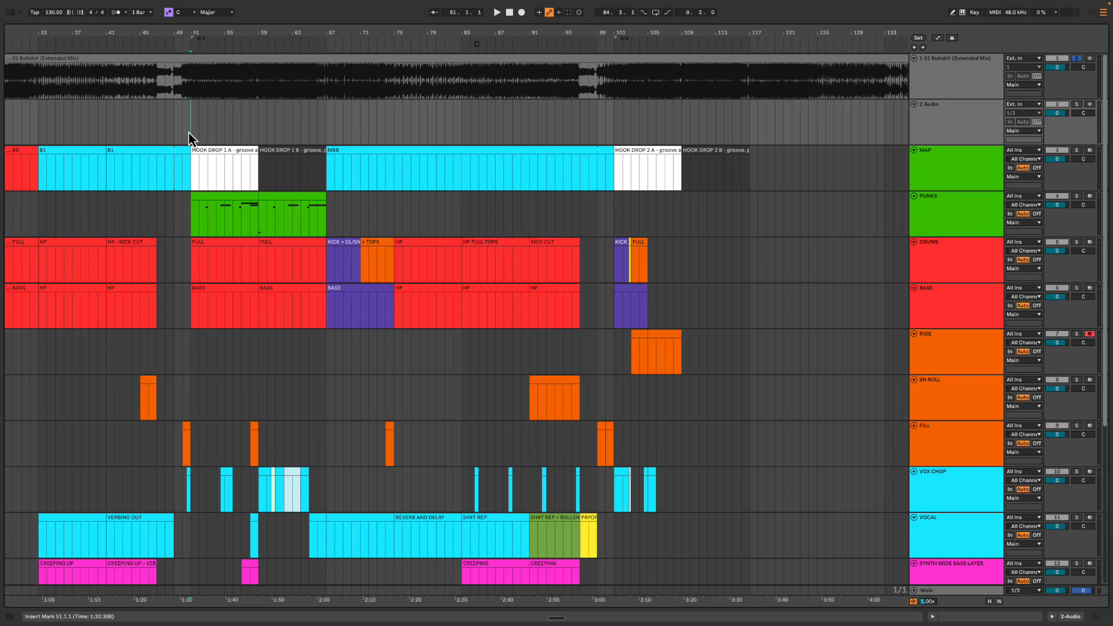
drag(187, 131, 341, 353)
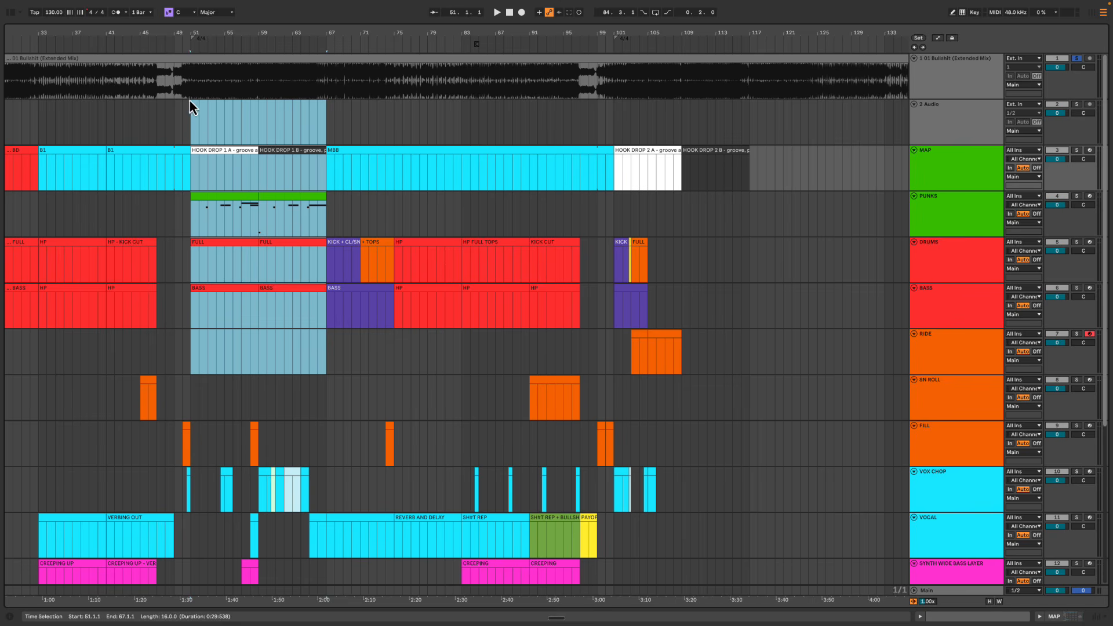
click(192, 129)
drag(193, 130, 323, 342)
Compare the MBB at bars 67 to 99, Hook Drop 2 at bars 101 to 117 and bars 83 to 99 by selecting each range
drag(326, 131, 596, 422)
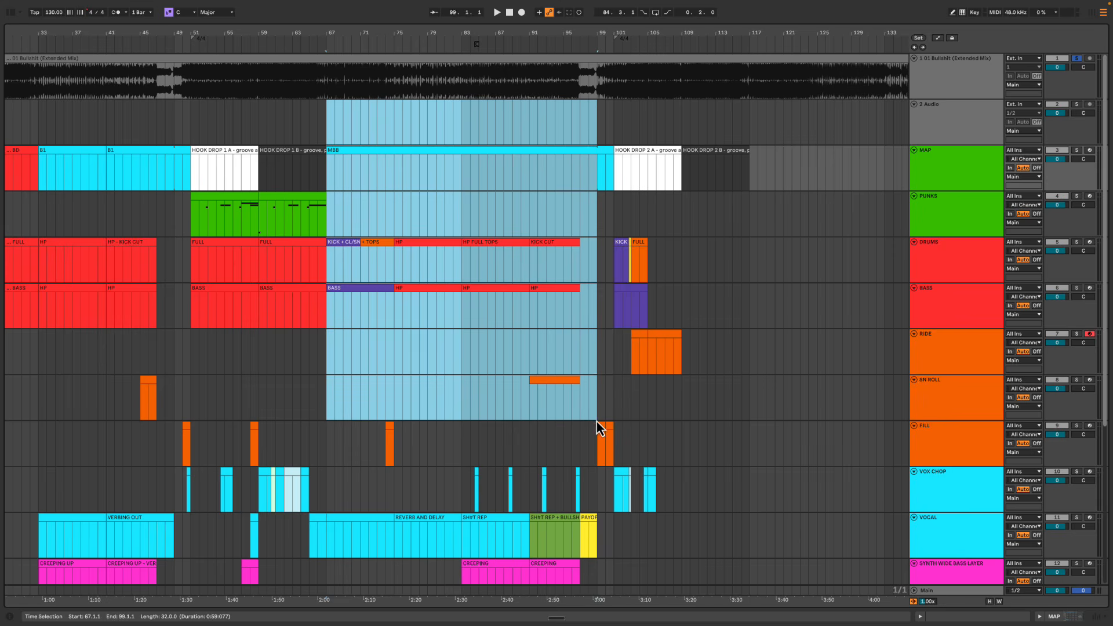
drag(615, 135, 753, 249)
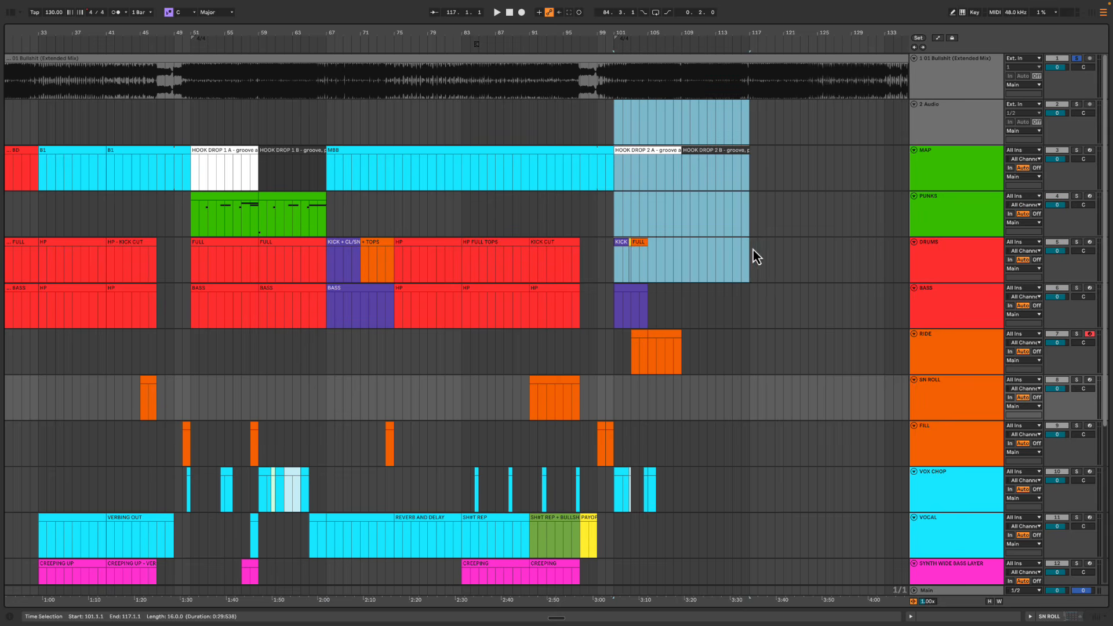
drag(615, 122, 752, 299)
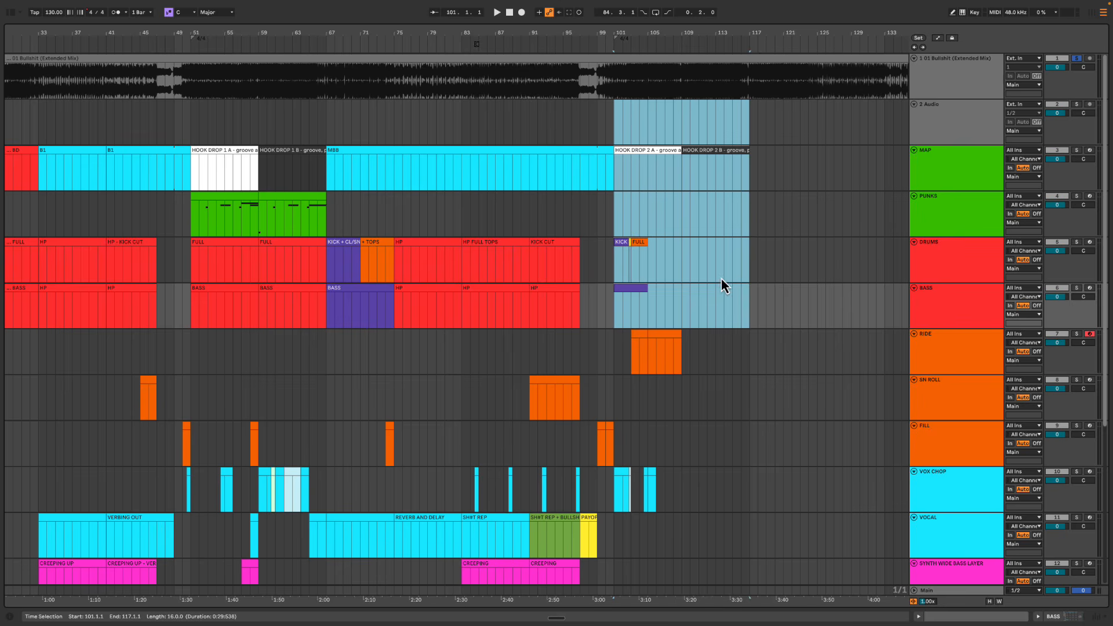
drag(466, 126, 599, 384)
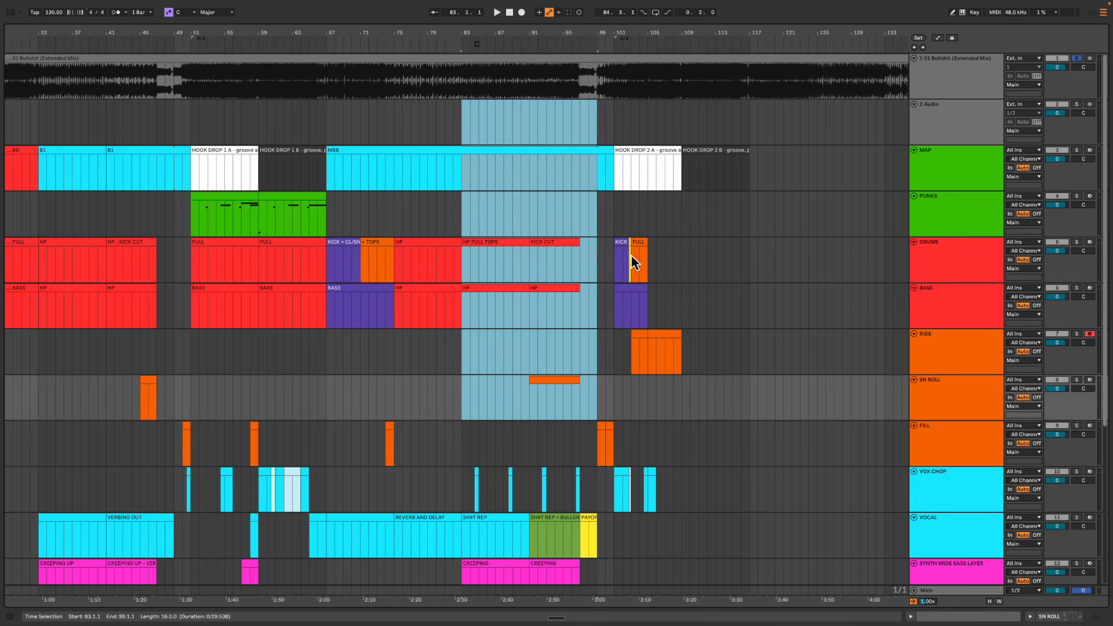
Examine bars 51 to 117 as one selection across the tracks and place the insert marker at bar 101, the start of HOOK DROP 2 A
mouse_move(615, 116)
mouse_down()
mouse_move(758, 353)
mouse_move(688, 204)
mouse_move(616, 119)
mouse_up()
click(616, 123)
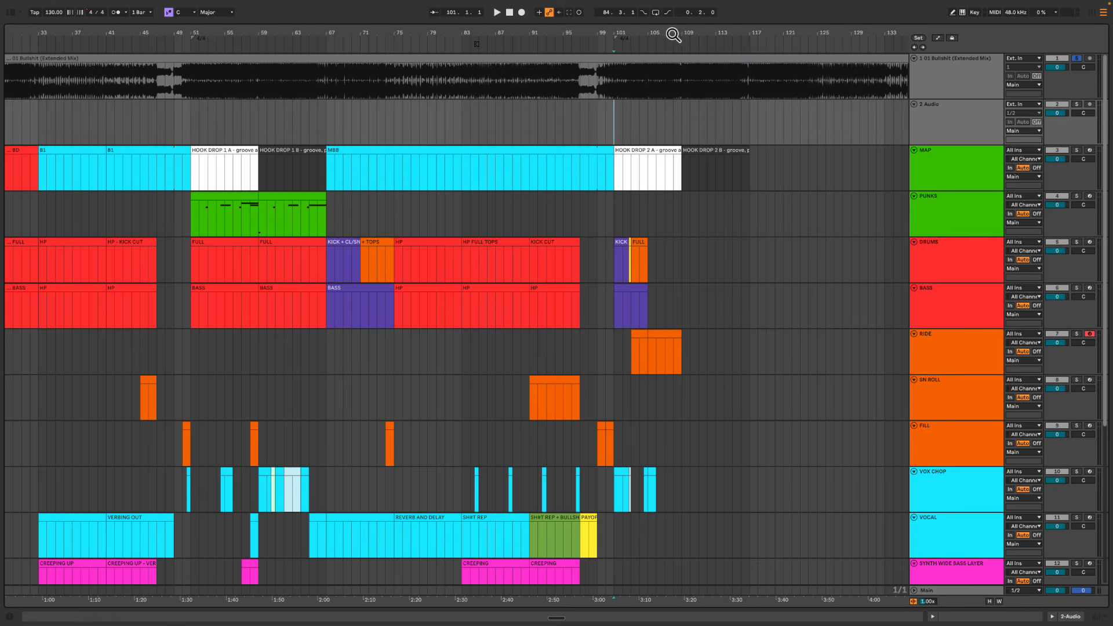
drag(673, 32, 665, 33)
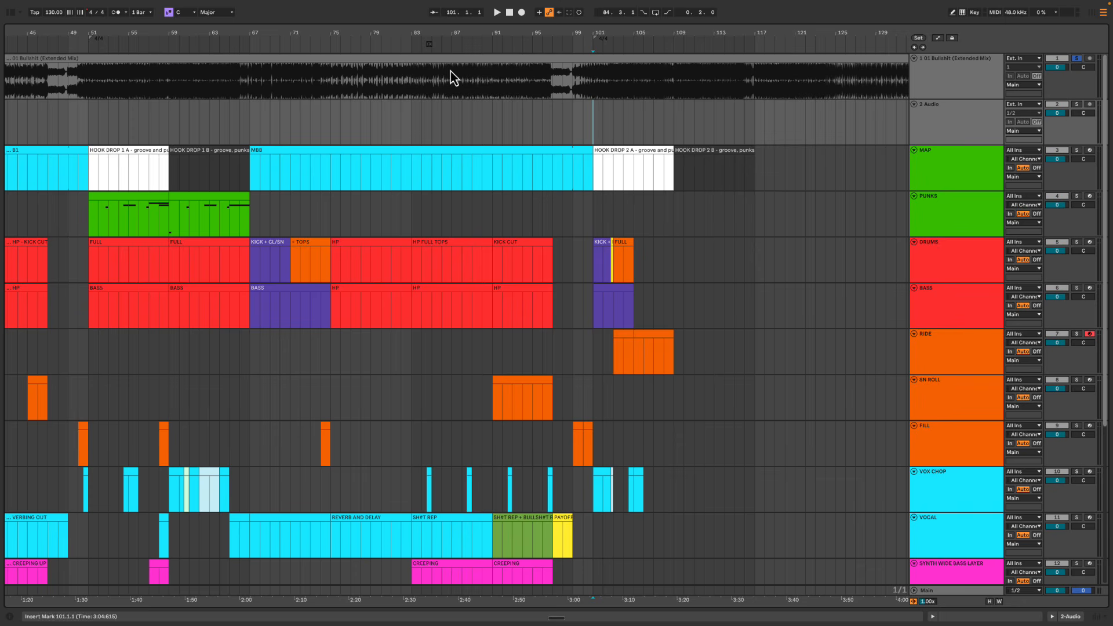
drag(116, 112, 757, 463)
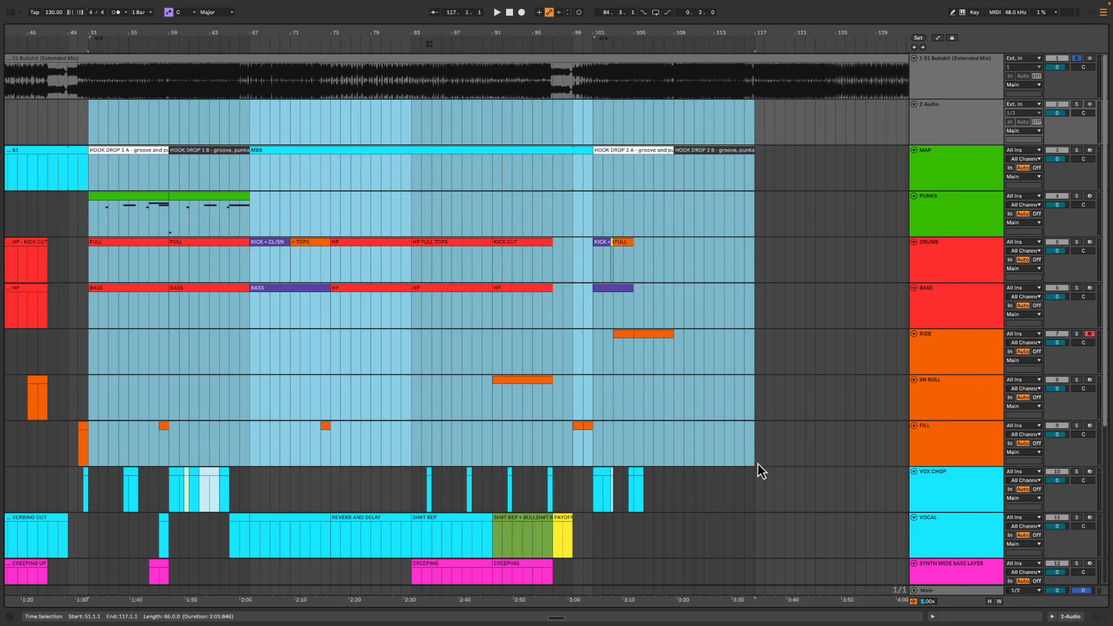
drag(714, 35, 698, 36)
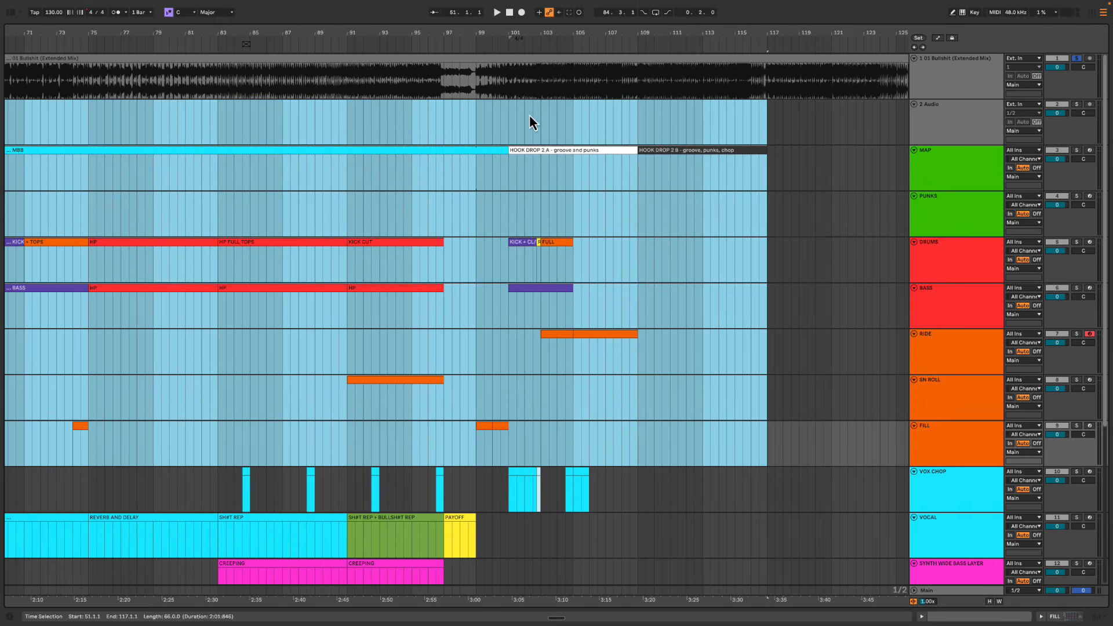
click(509, 114)
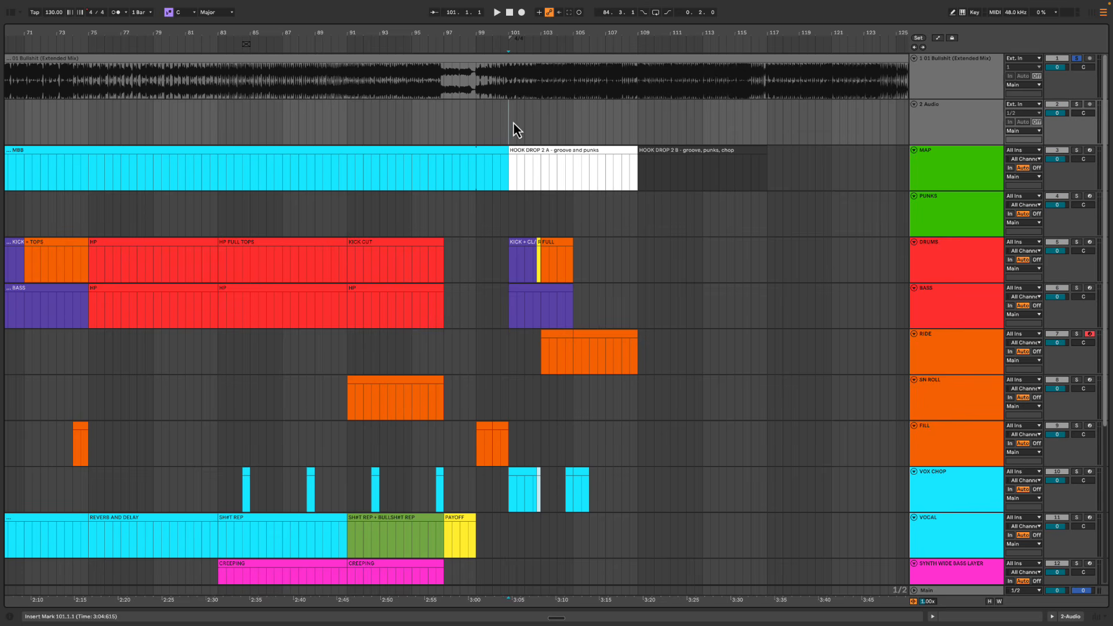
drag(565, 44, 574, 33)
key(space)
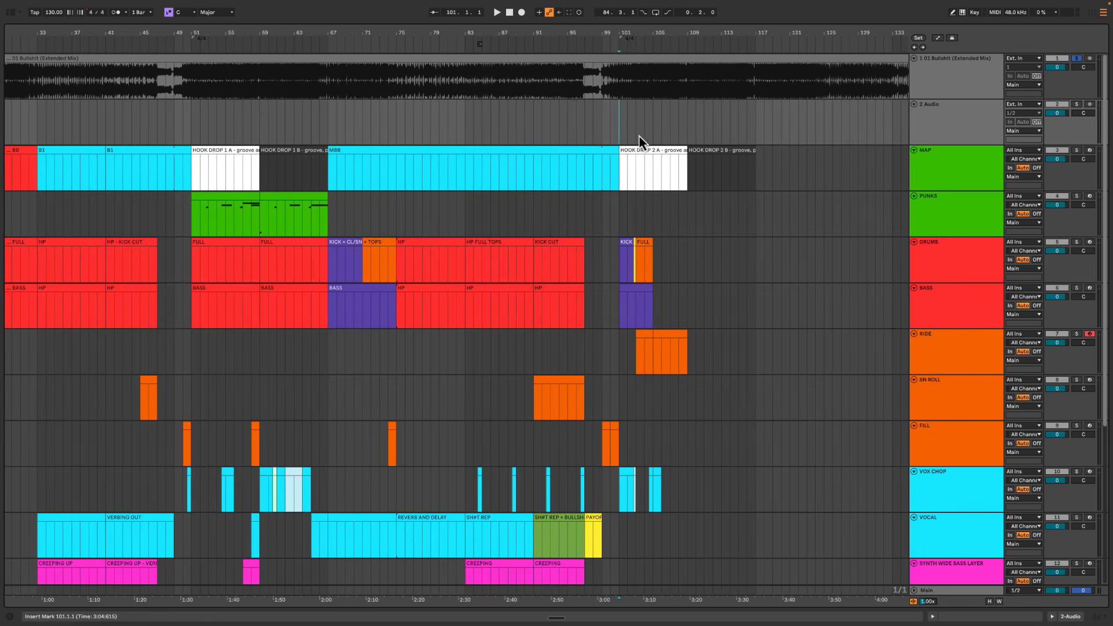
drag(669, 33, 671, 36)
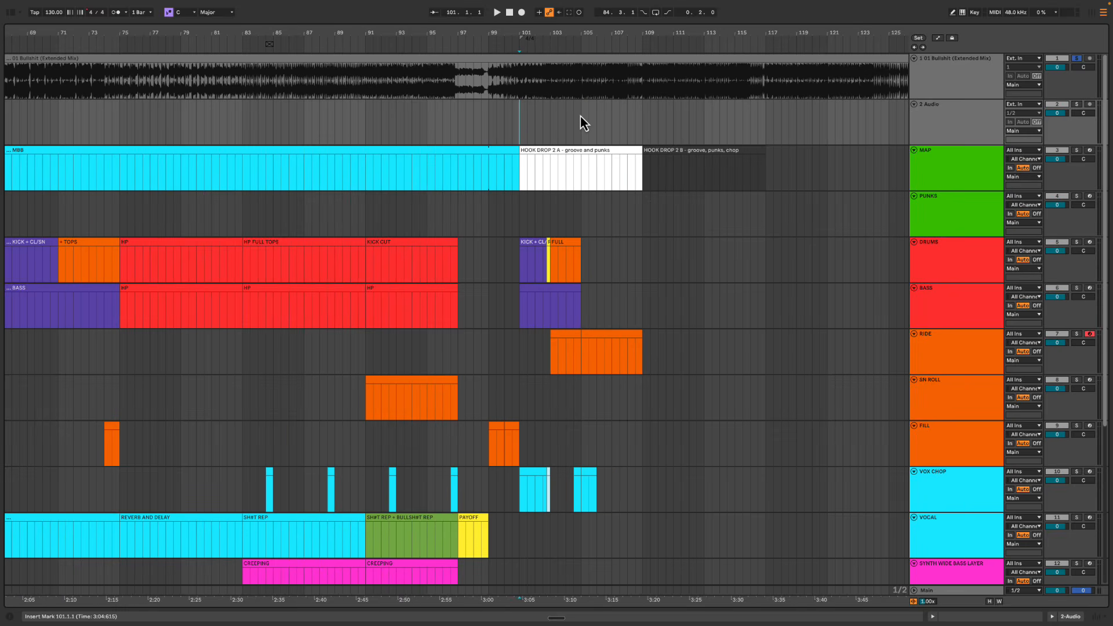
In the Google Docs cheat sheet, check off "Deliver 'on time' (no payoff extensions)" and "Hooks over groove" under HOOK DROP 2
key(ctrl+Left)
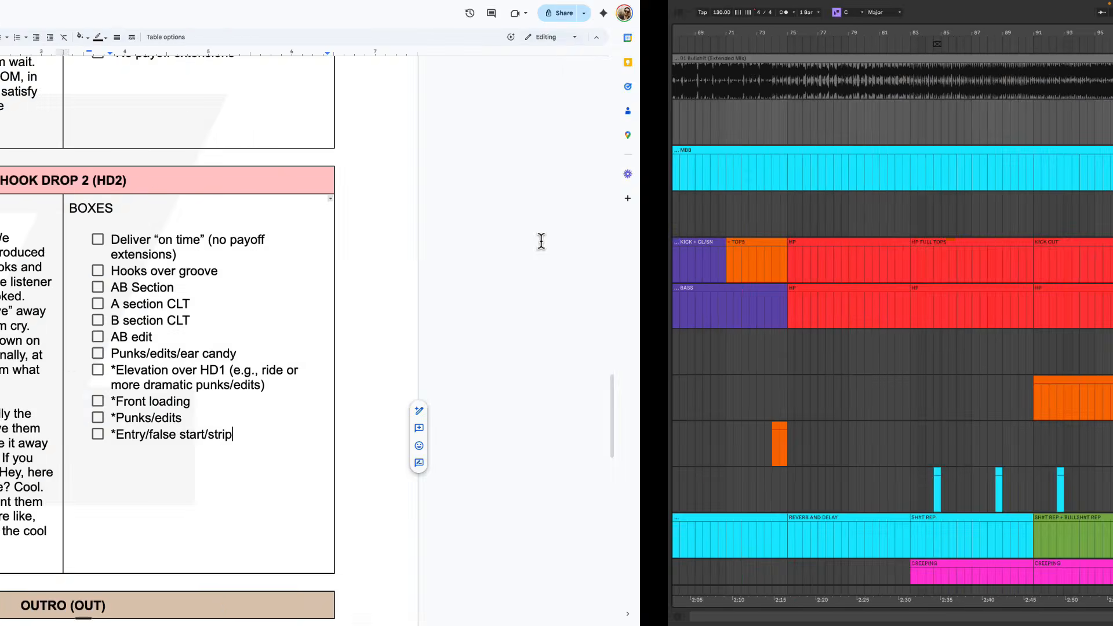
click(570, 238)
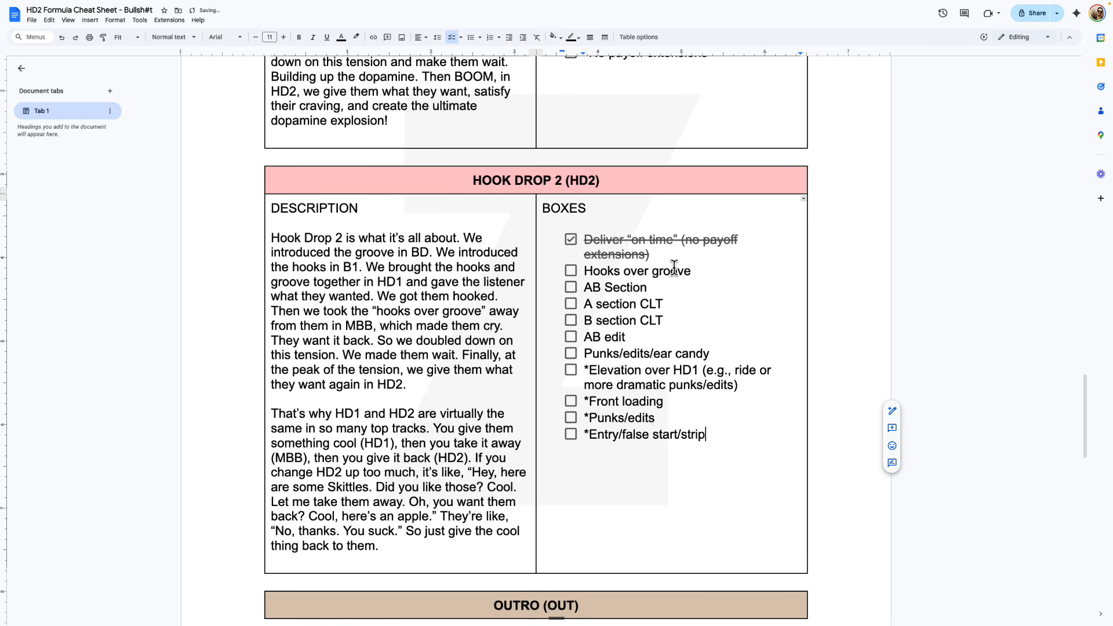
click(693, 270)
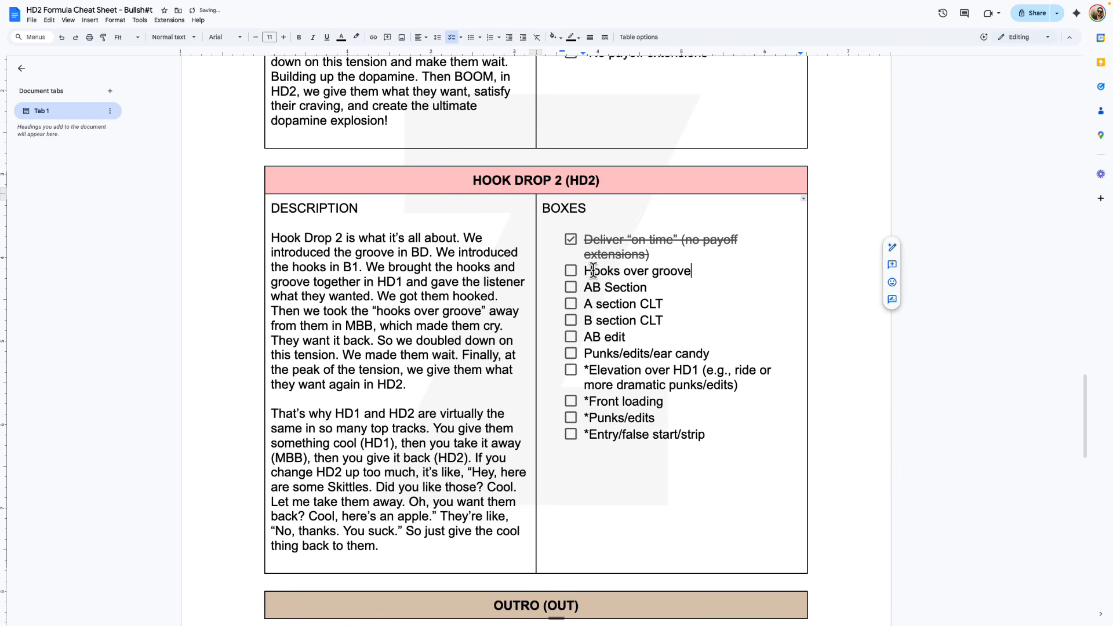
click(571, 271)
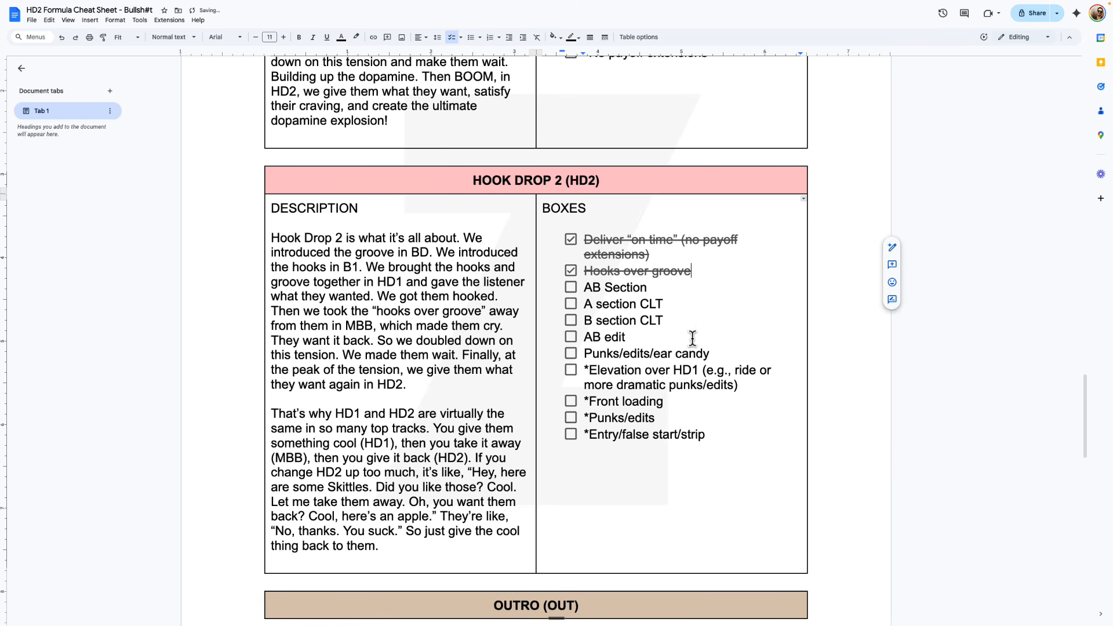
Check off "*Elevation over HD1 (e.g., ride or more dramatic punks/edits)" and highlight the "*Front loading" item
drag(735, 451, 582, 287)
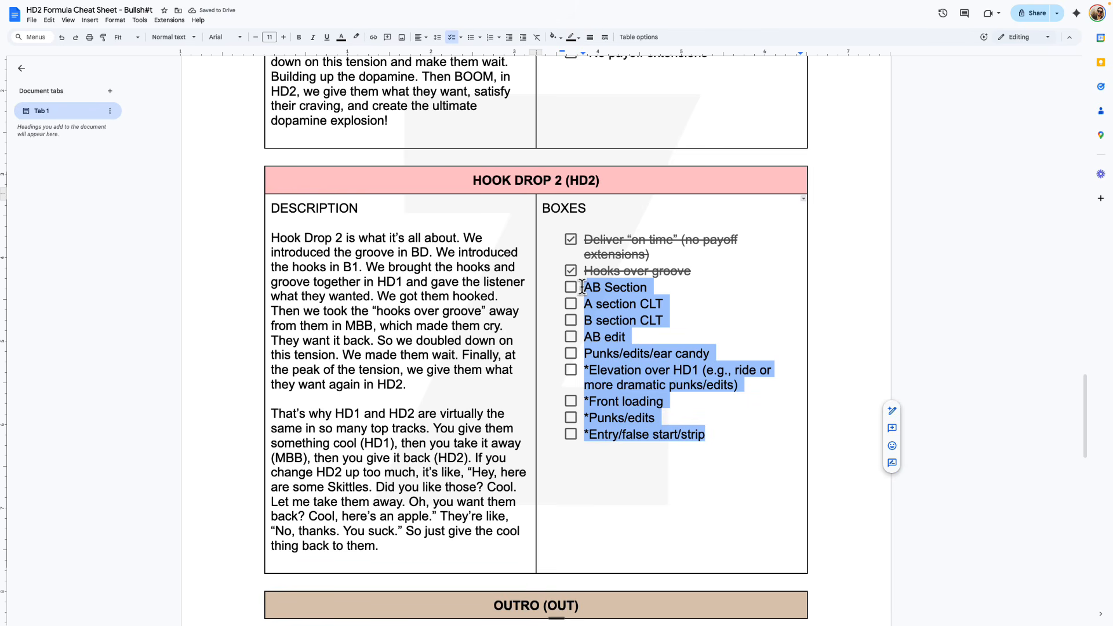
click(773, 398)
drag(750, 377, 583, 372)
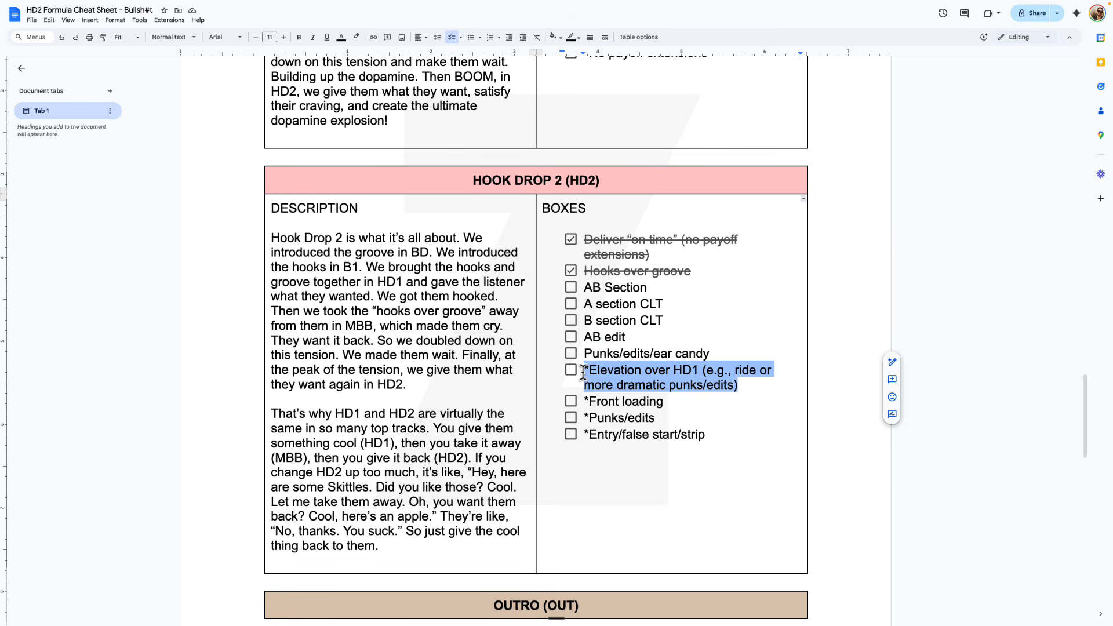
click(744, 387)
click(571, 370)
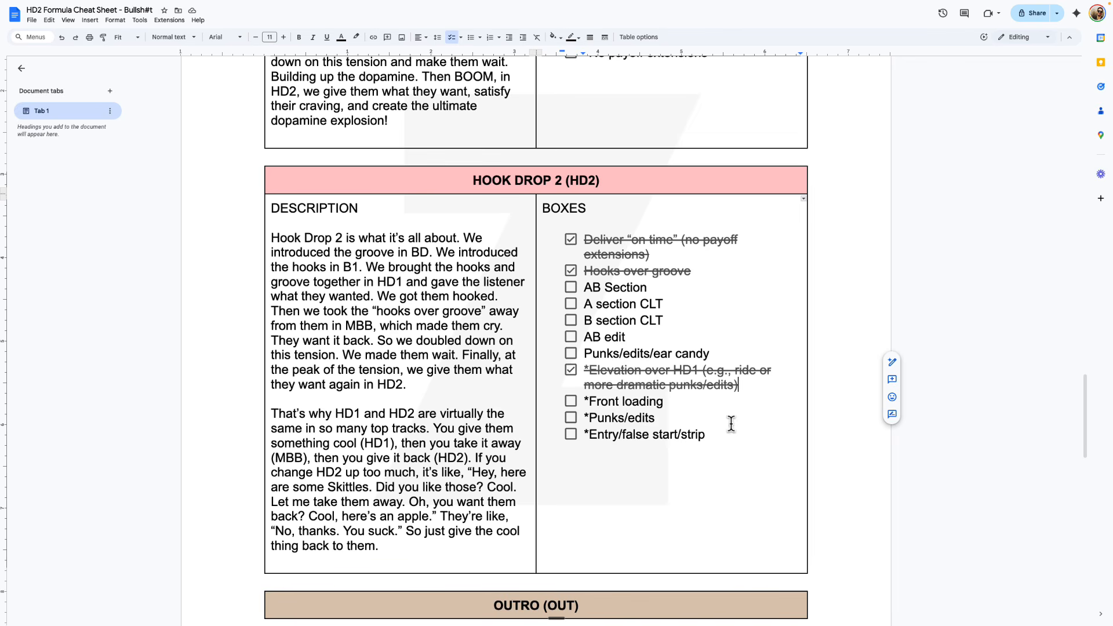
double_click(611, 401)
triple_click(600, 400)
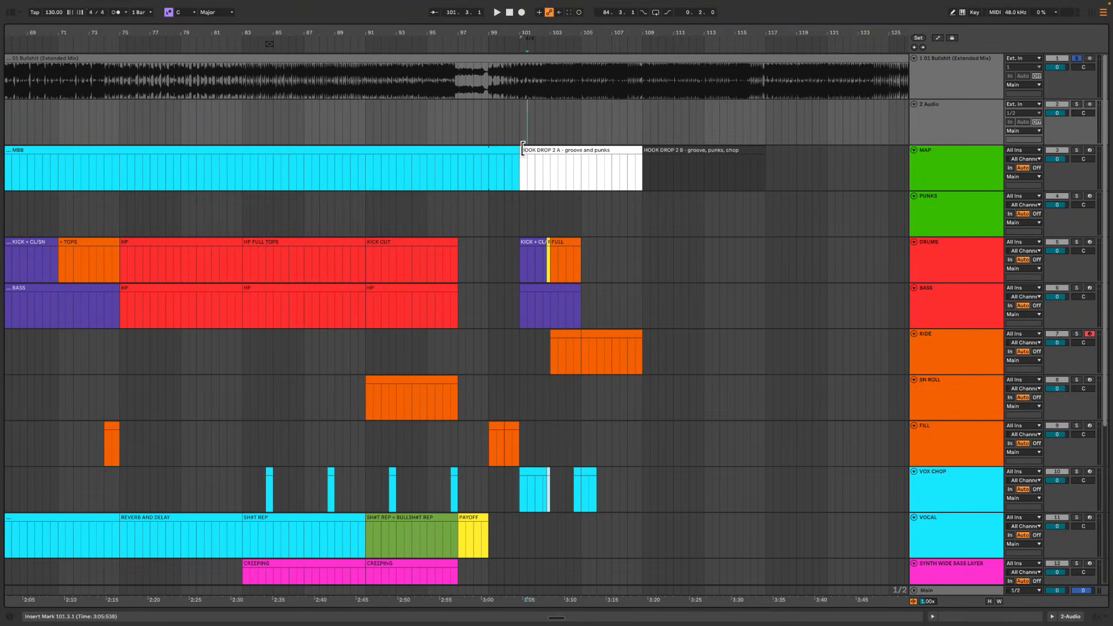
Switch to Ableton Live and play the track around the start of HOOK DROP 2 A
click(512, 169)
key(space)
drag(516, 33, 592, 35)
click(554, 218)
key(space)
Play into HOOK DROP 1 A from bar 50.3 and select bars 51 to 67 across the tracks down to BASS
click(303, 171)
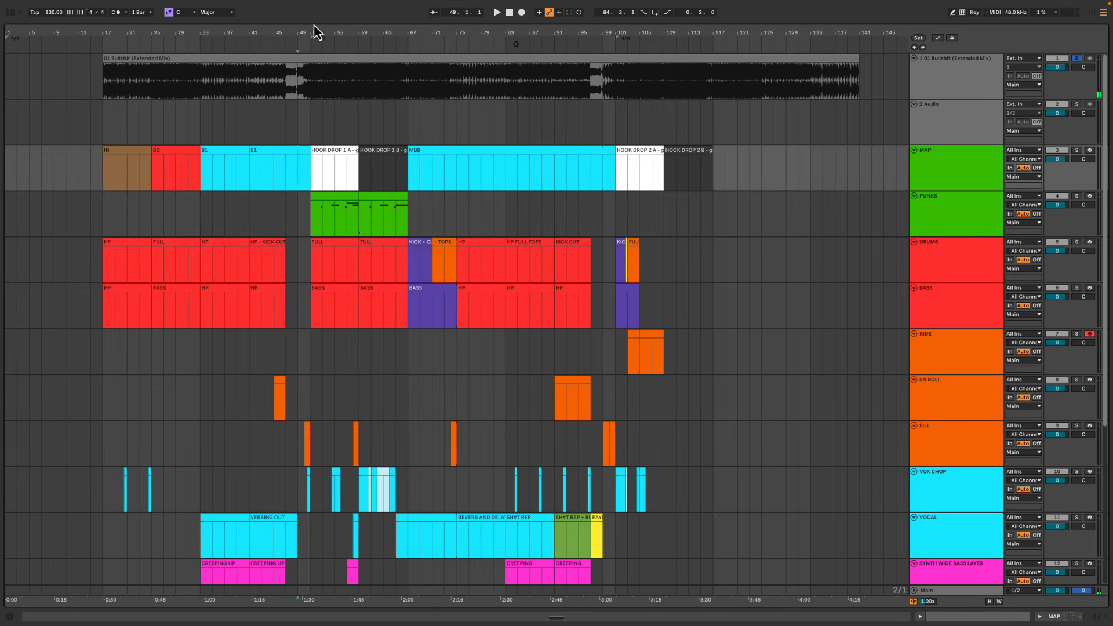
drag(313, 30, 409, 181)
click(389, 174)
key(space)
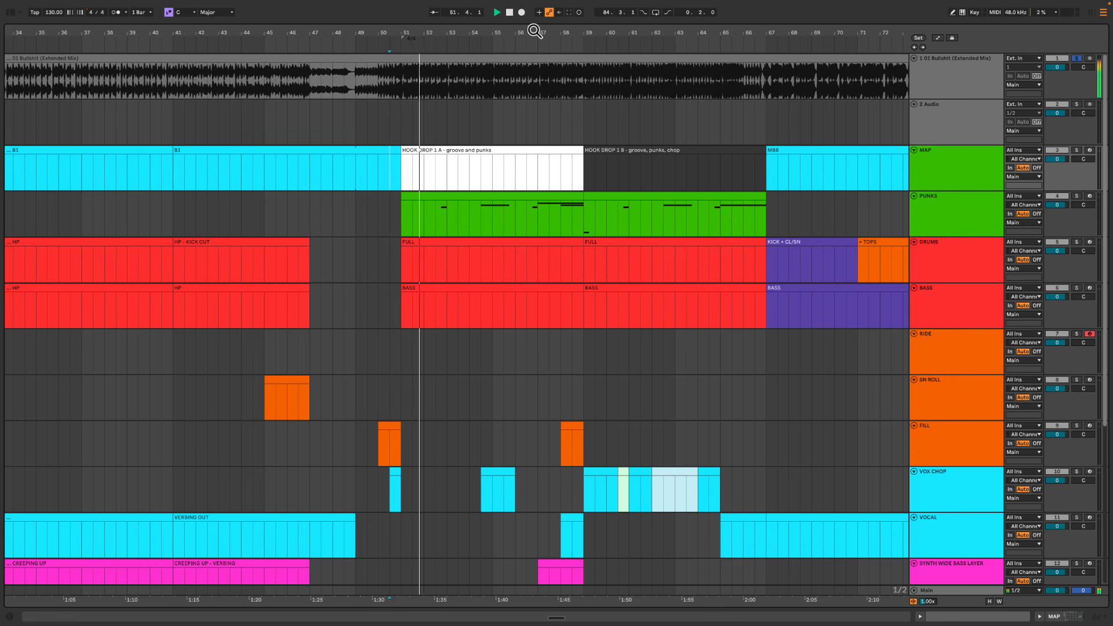
drag(533, 37, 533, 35)
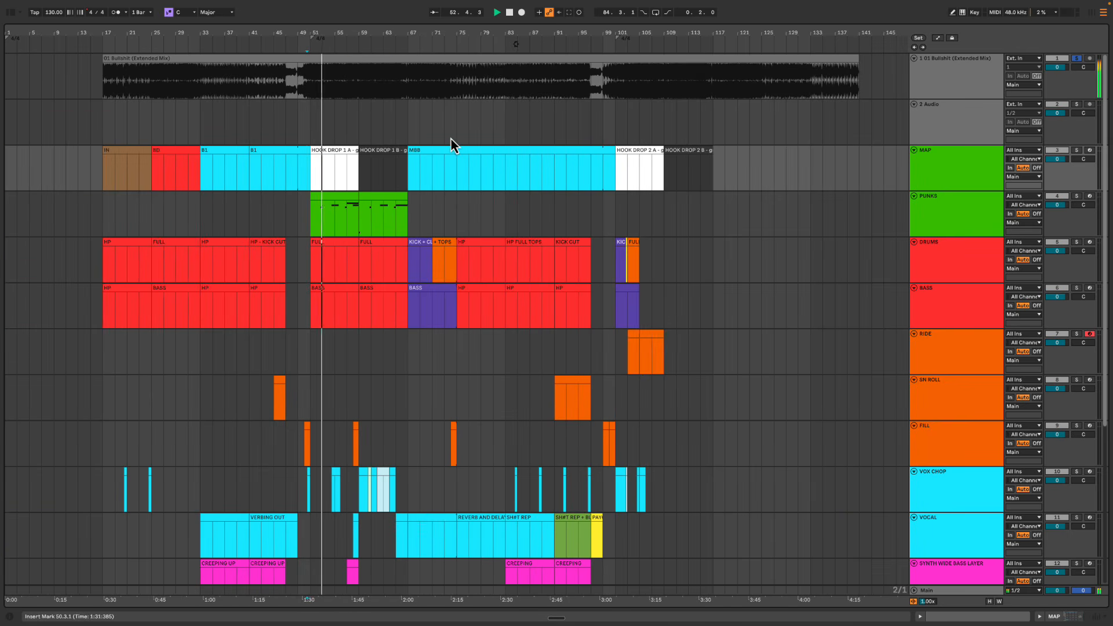
click(316, 139)
drag(314, 135, 412, 313)
key(space)
Select the kick-cut part of the MBB from bar 91.3 to 96.3 across the tracks and play from bar 96.3
drag(629, 37, 632, 30)
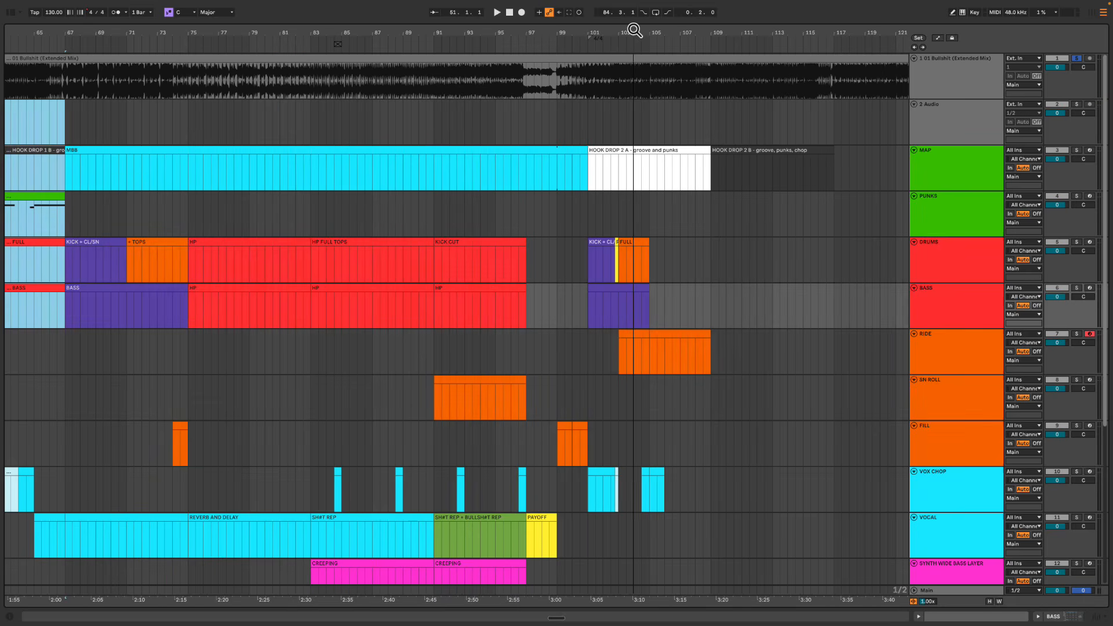
drag(447, 130, 516, 389)
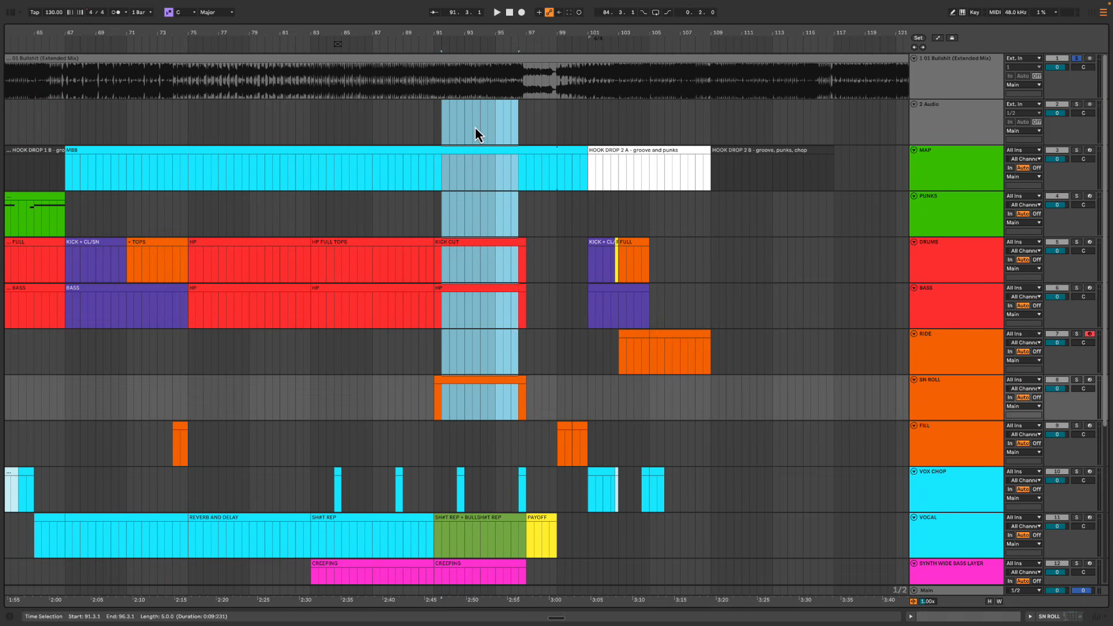
drag(474, 127, 514, 373)
click(515, 270)
key(space)
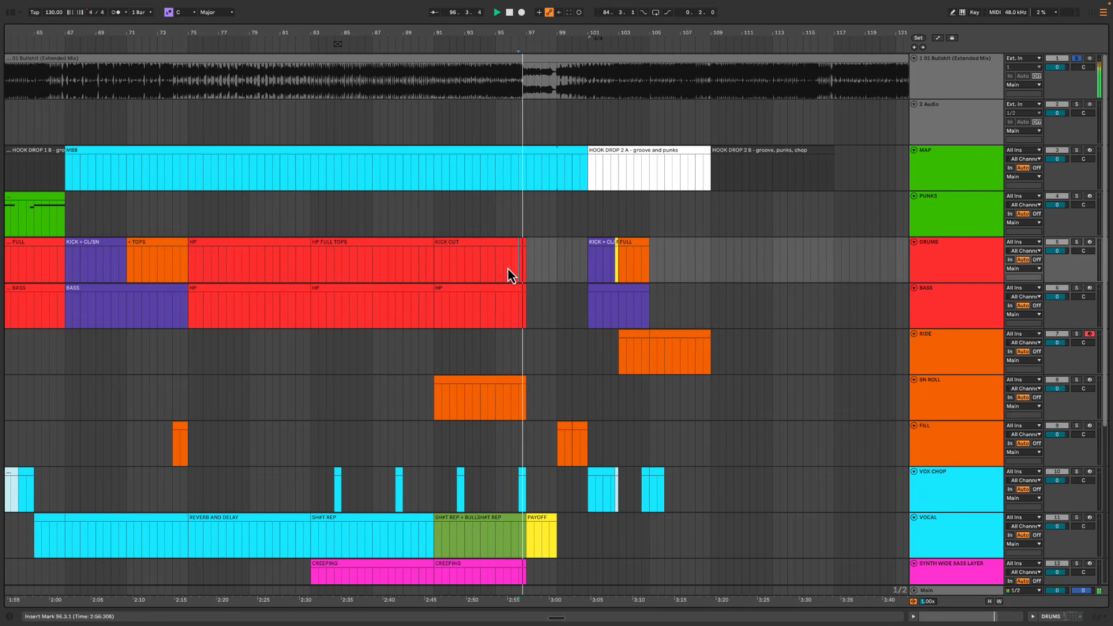
Play the end of the MBB around bar 100, replay from bar 101 at the Hook Drop 2 entry, and stop playback
click(559, 120)
drag(581, 33, 521, 37)
click(551, 75)
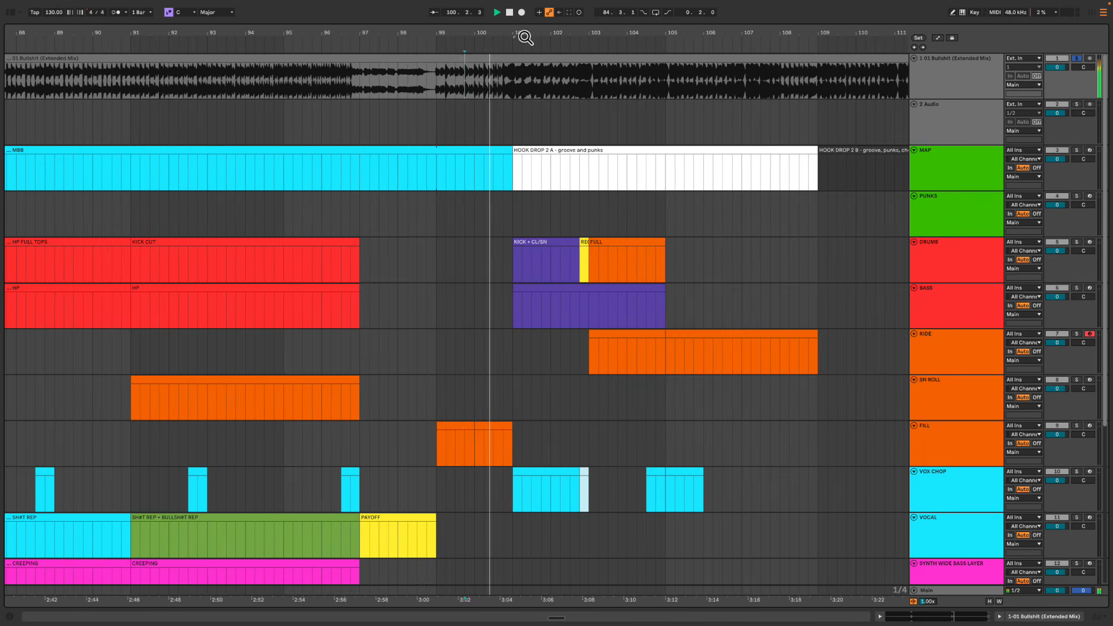
click(513, 76)
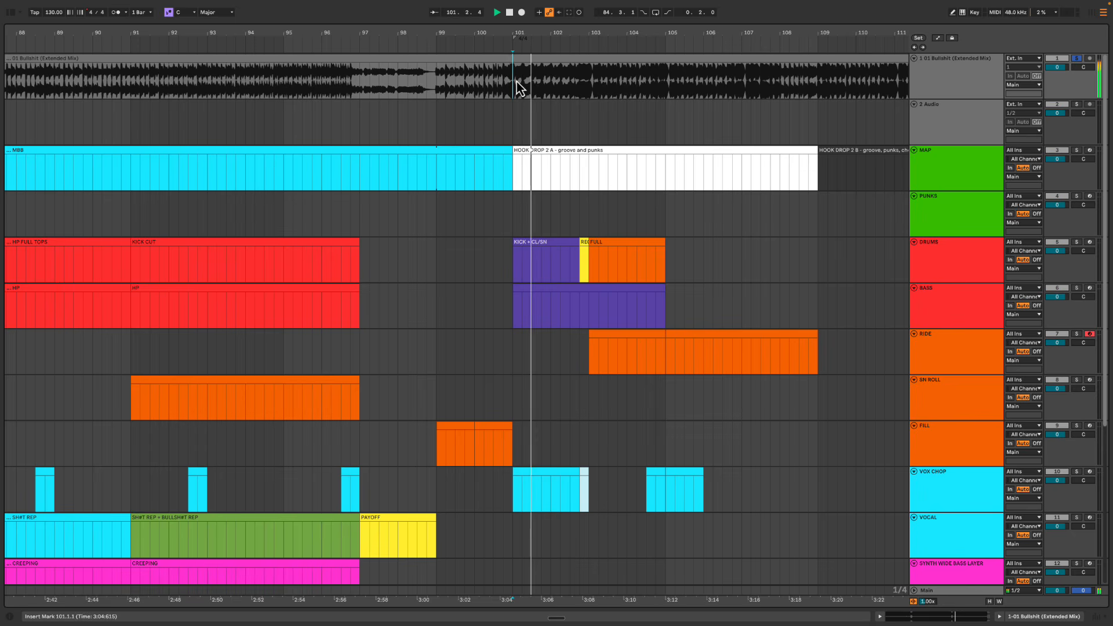
drag(528, 34, 528, 12)
key(space)
Select bars 101 to 105 from the reference track down to RIDE and play that opening of Hook Drop 2
drag(520, 74, 595, 354)
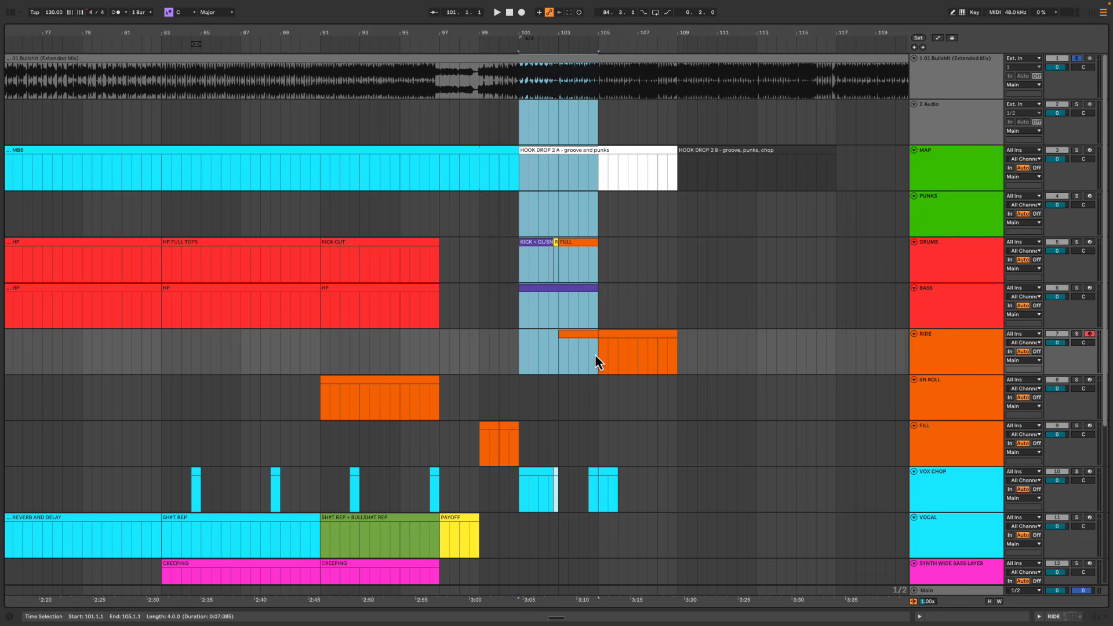
key(space)
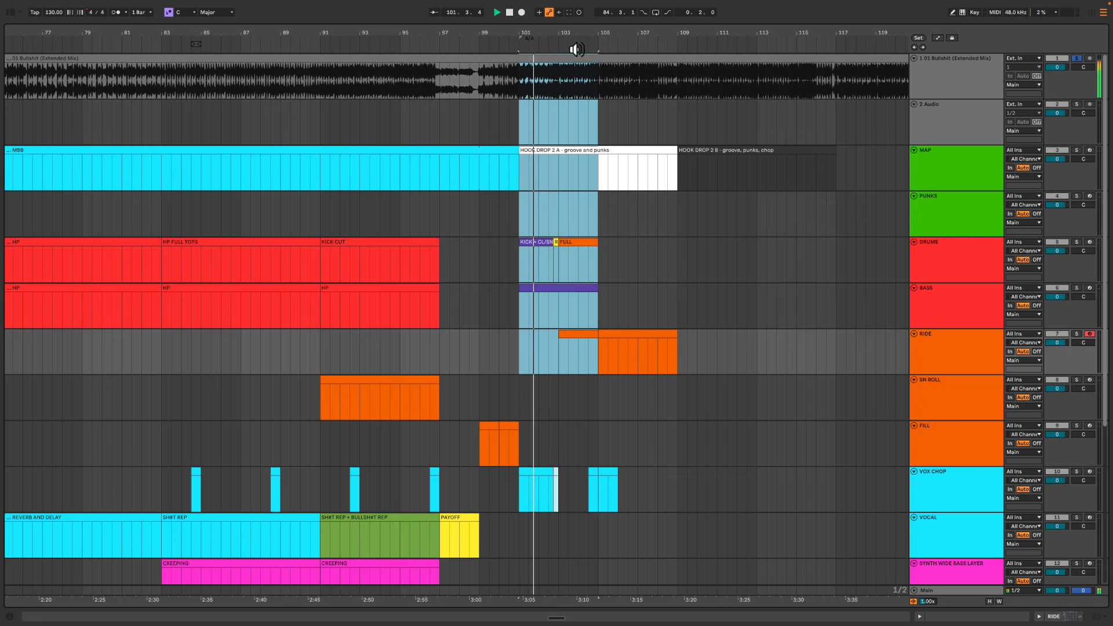
drag(581, 34, 581, 33)
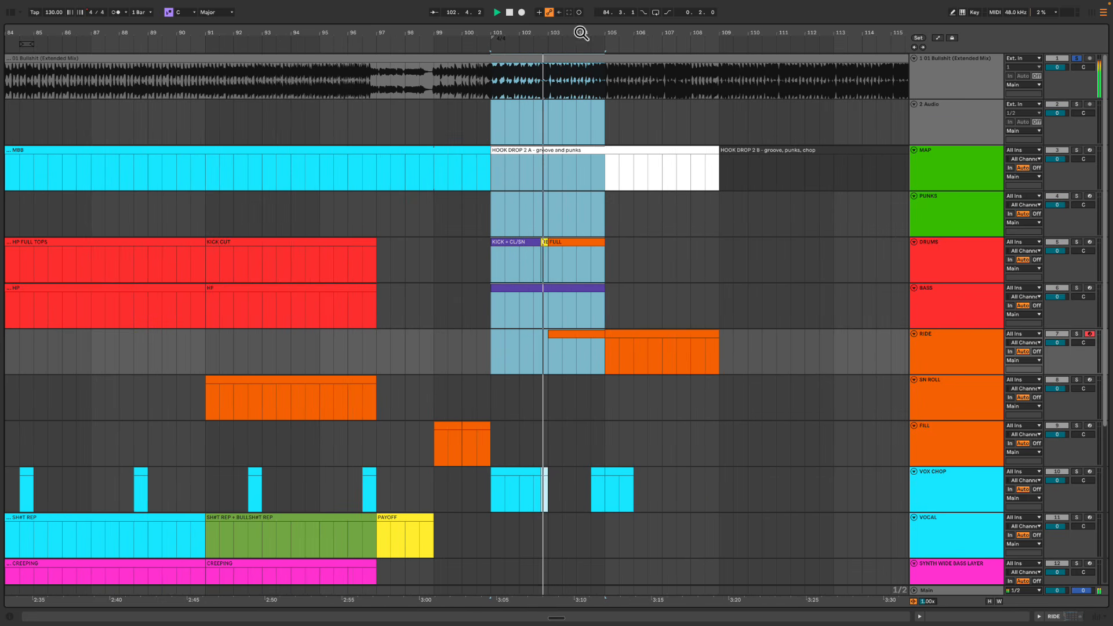
Play from bar 103, where the FULL drums enter, and select bars 103 to 105 across PUNKS, DRUMS and BASS
click(539, 221)
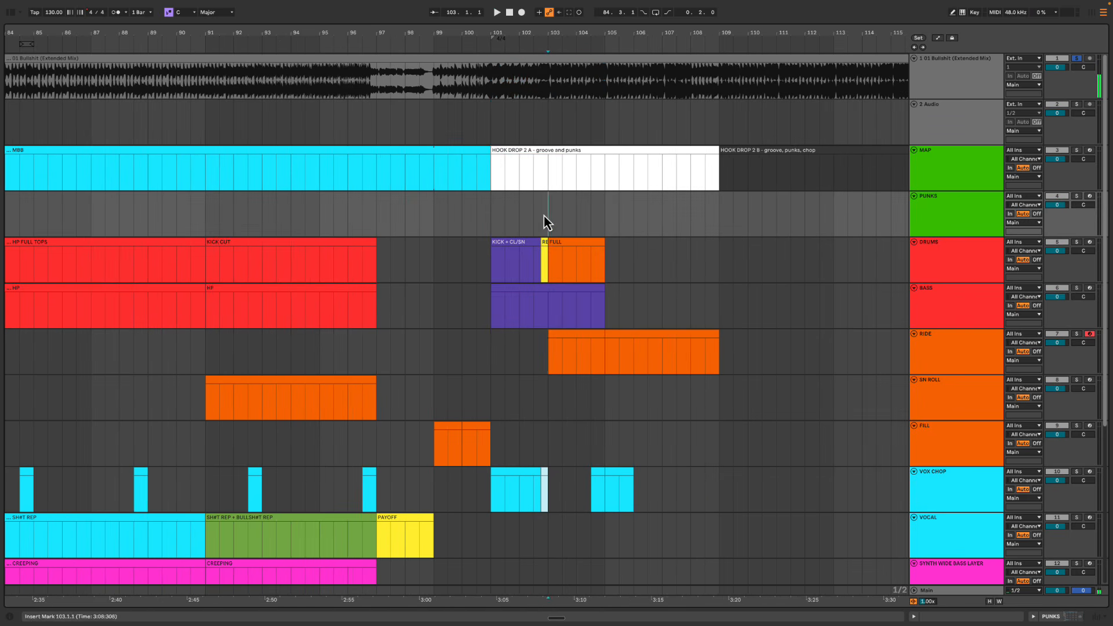
key(space)
drag(573, 33, 571, 30)
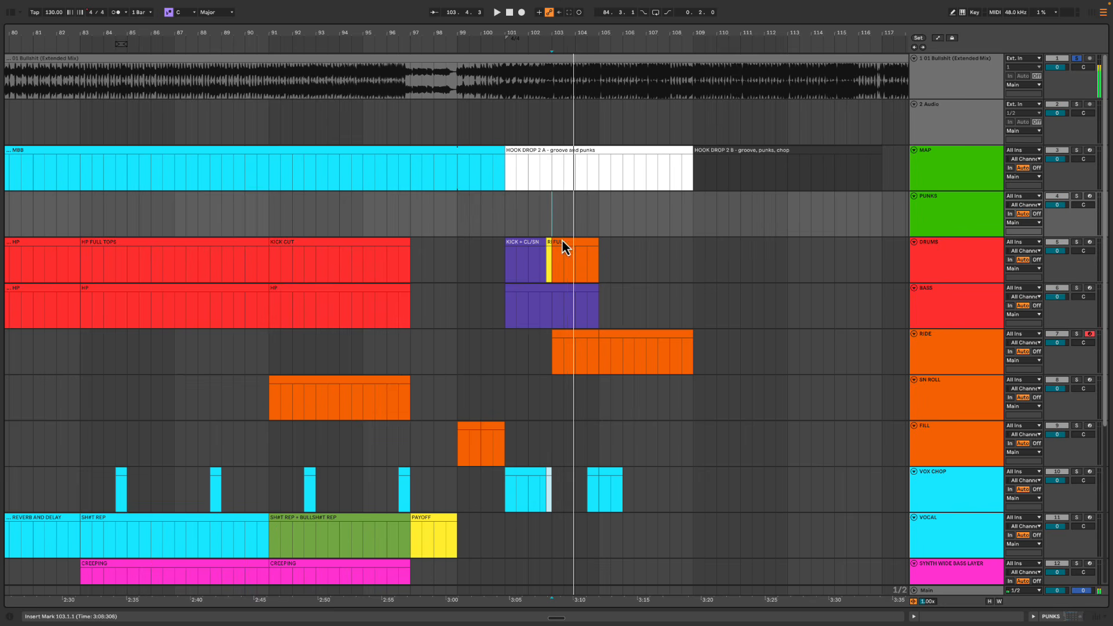
drag(555, 229, 600, 291)
key(space)
drag(591, 36, 587, 32)
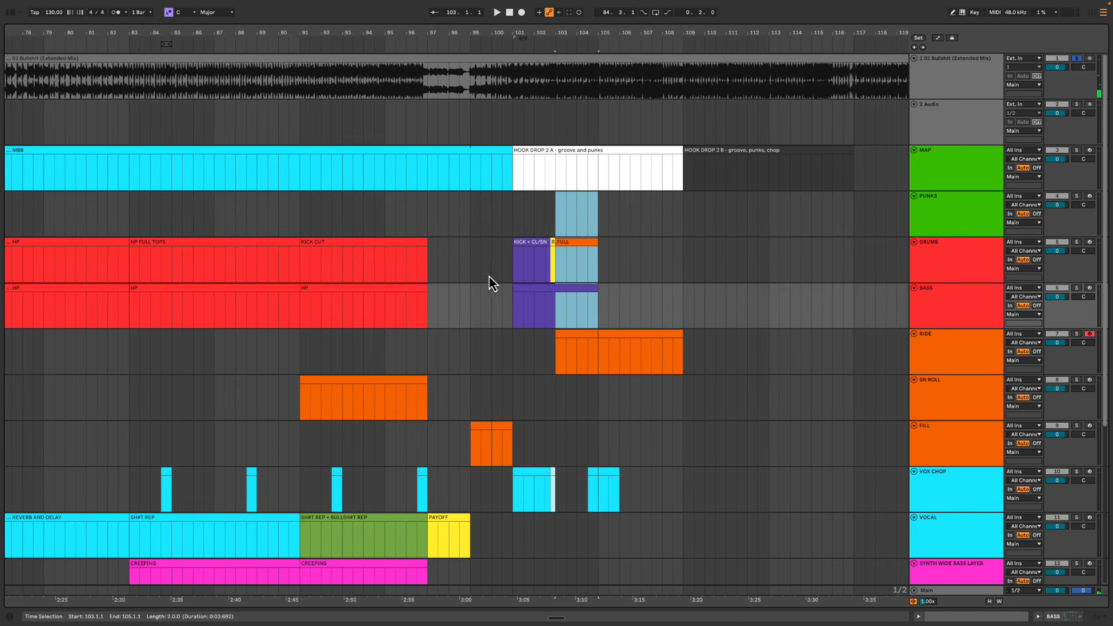
Select bars 101 to 105 across PUNKS, DRUMS and BASS, and play a short part from bar 102
drag(514, 228, 596, 321)
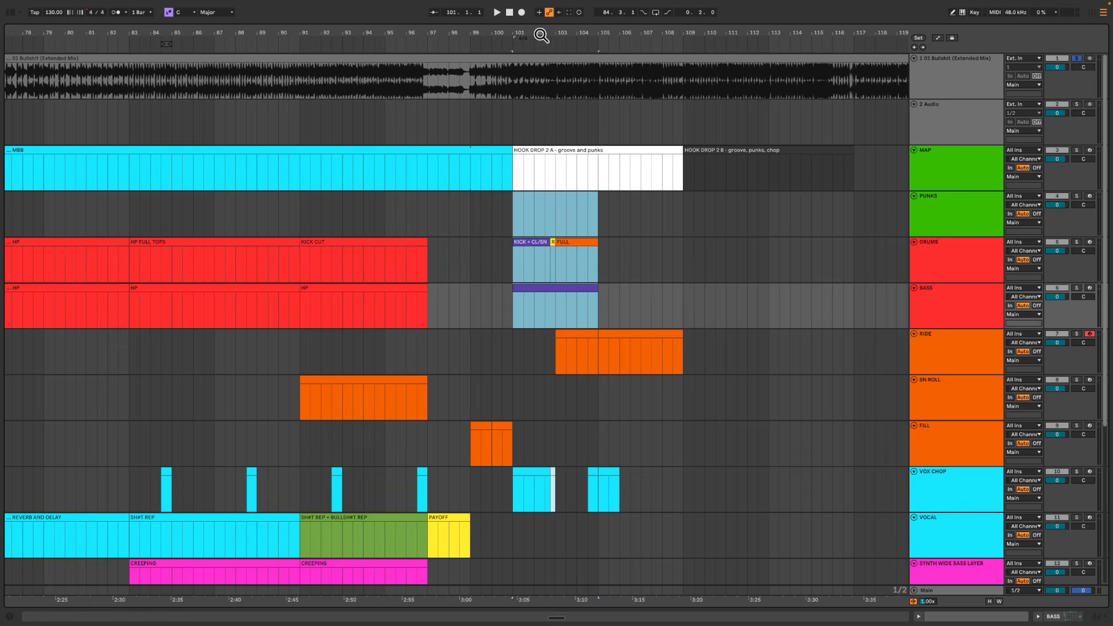
drag(541, 37, 511, 43)
scroll(325, 252, left, 5)
scroll(704, 180, right, 5)
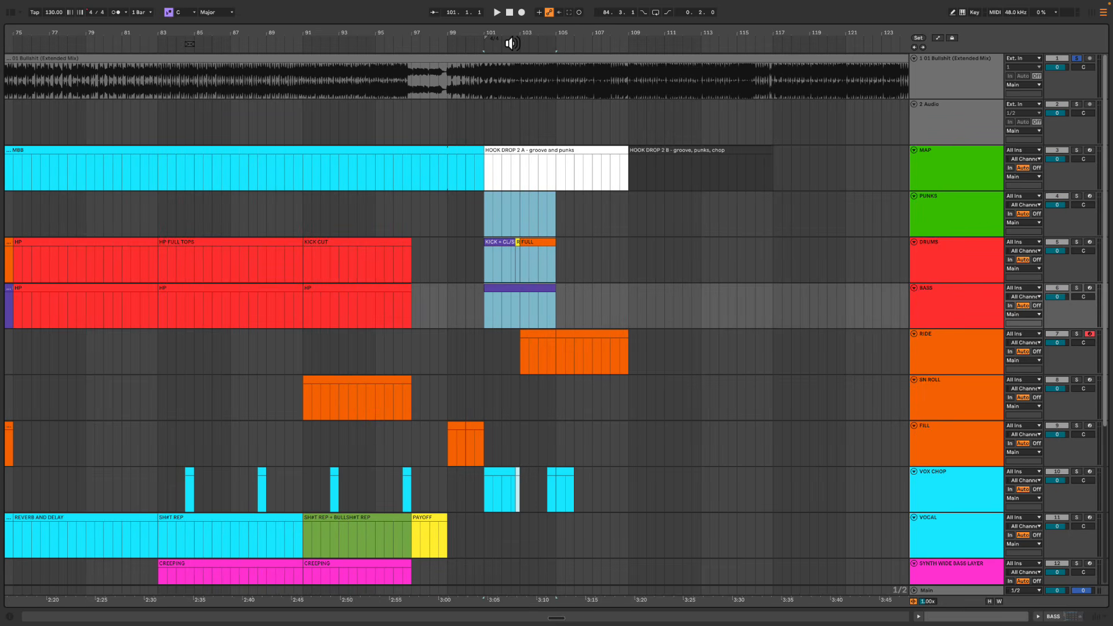
click(502, 222)
key(space)
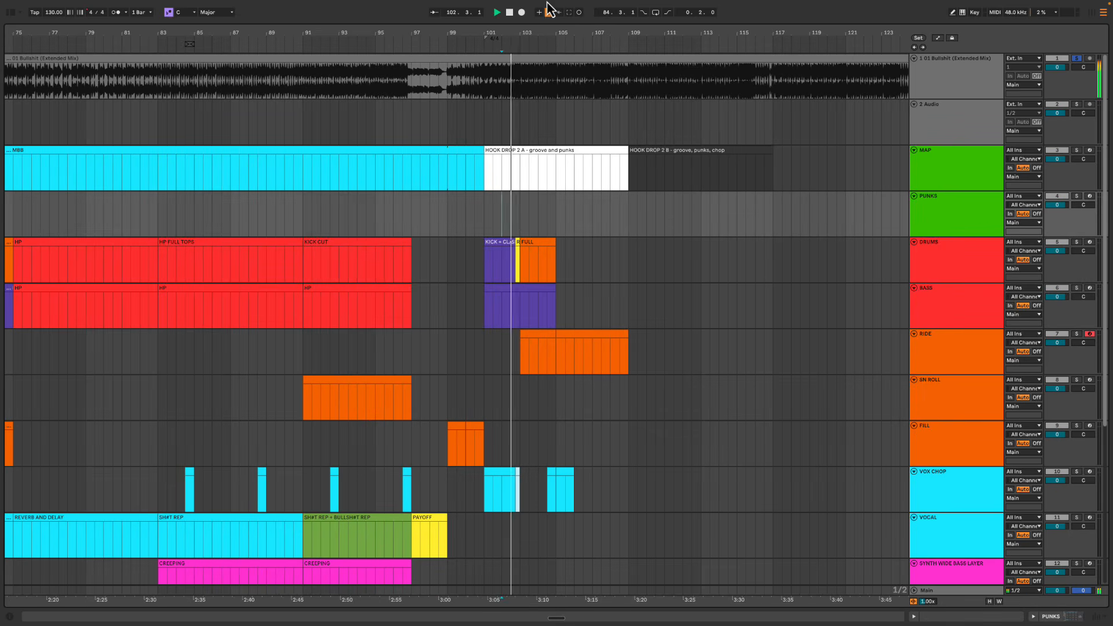
drag(516, 34, 520, 64)
key(space)
Select 102.4.1 to 103.2.1 on PUNKS, then the part of the VOX CHOP clip from 104.3.1 to 105.1.1
drag(521, 224, 532, 237)
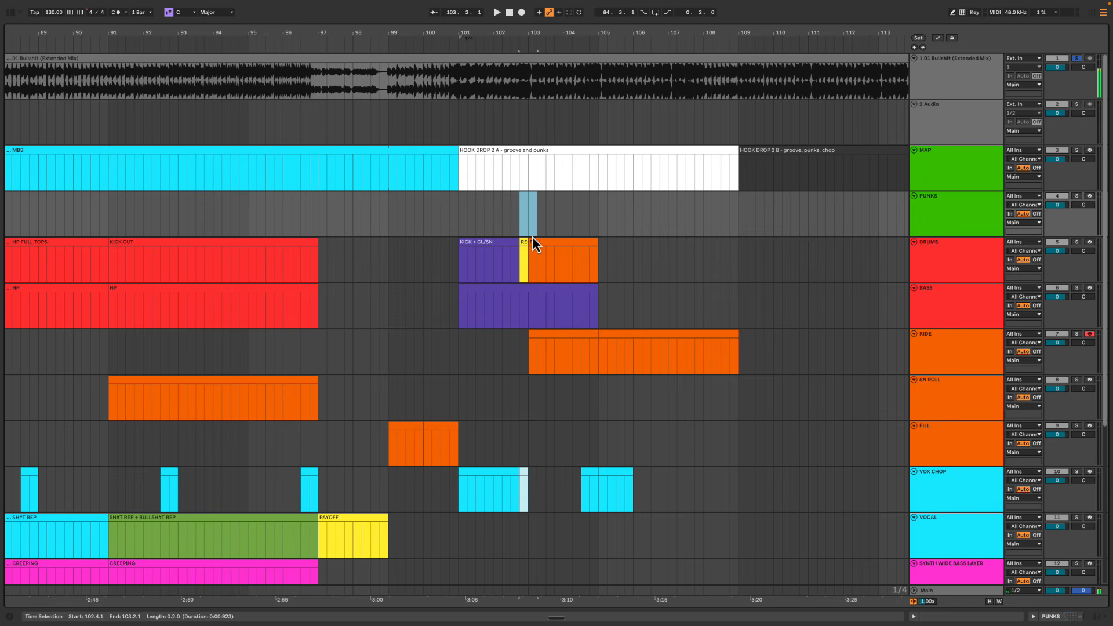
mouse_move(525, 462)
mouse_down()
mouse_move(526, 475)
mouse_move(641, 481)
mouse_up()
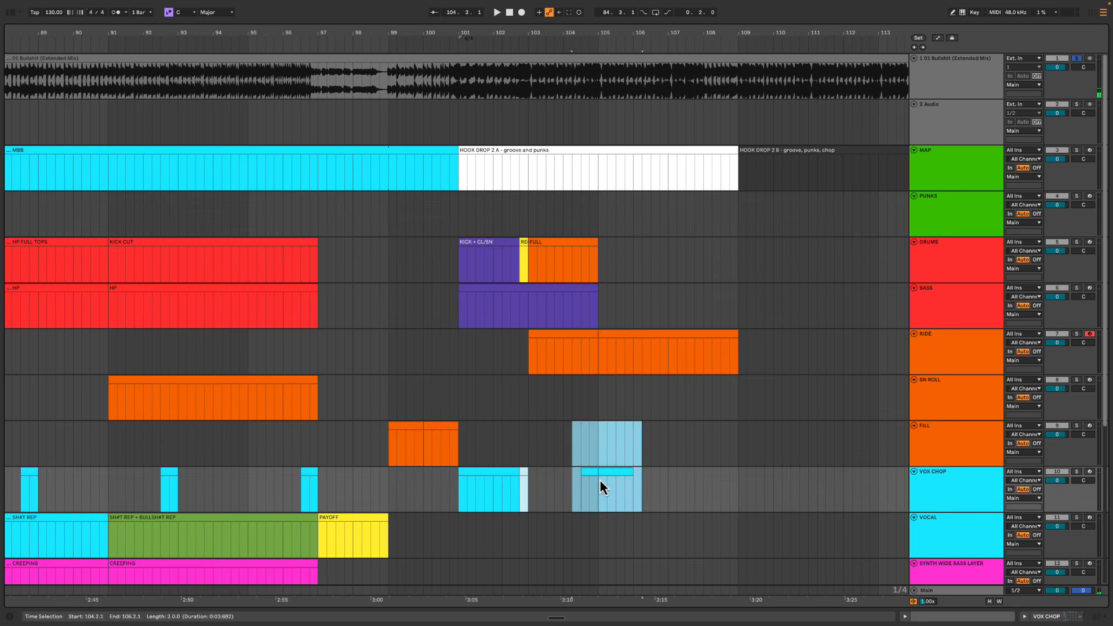
click(591, 473)
scroll(580, 165, right, 2)
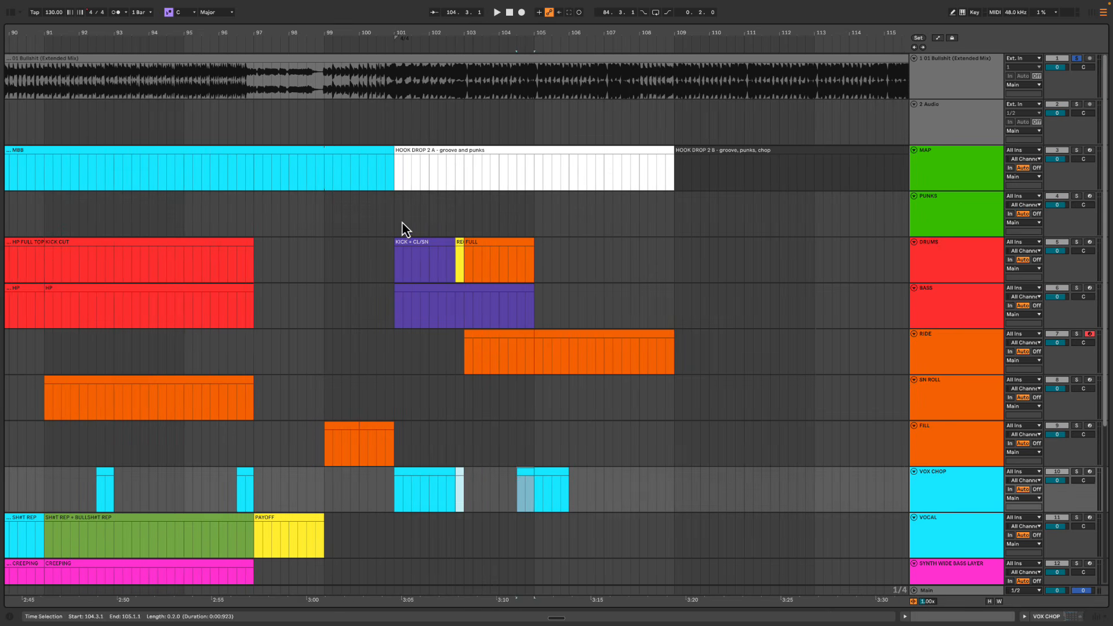
Select the first half of Hook Drop 2 A from PUNKS downwards, then 102.3.1 to 103.3.1 across PUNKS, DRUMS and BASS
drag(404, 229, 519, 405)
click(499, 400)
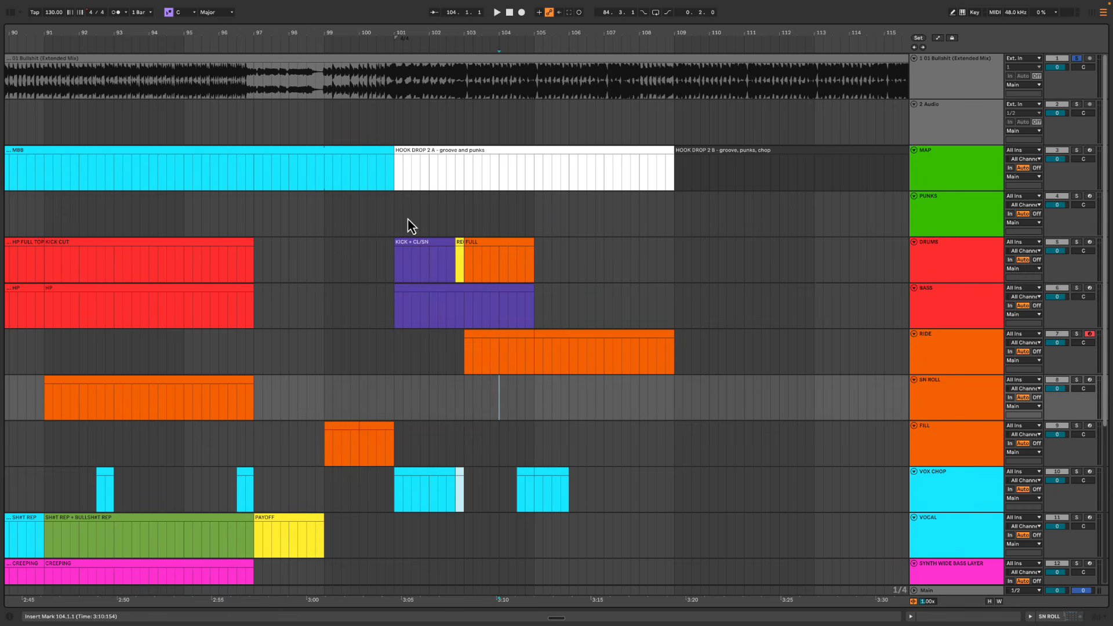
drag(389, 220, 520, 420)
click(496, 411)
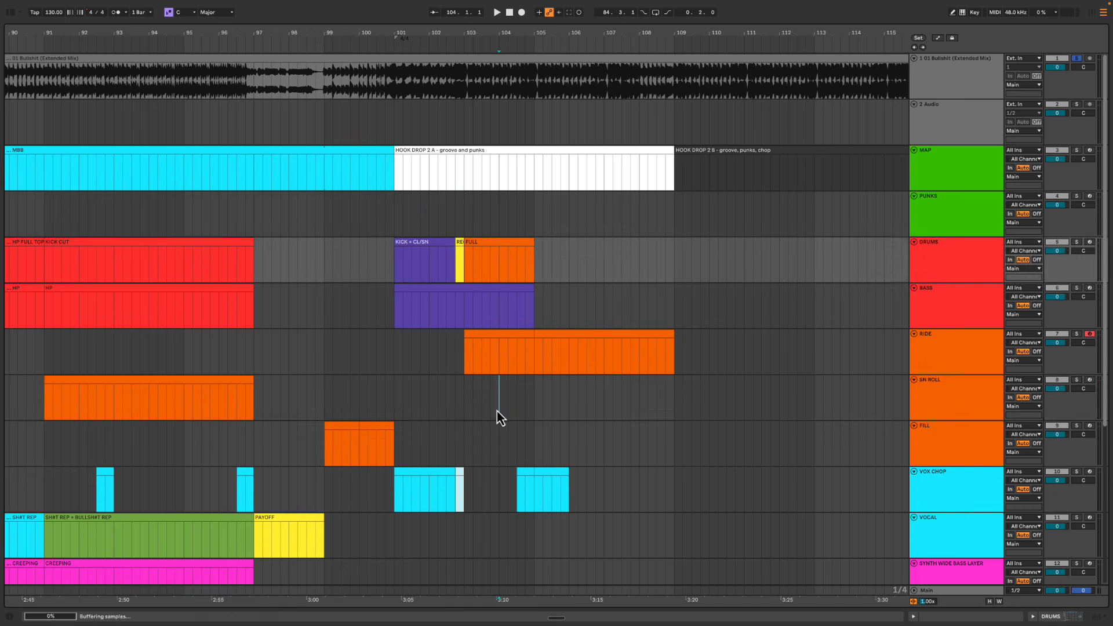
drag(396, 220, 465, 368)
drag(446, 223, 482, 320)
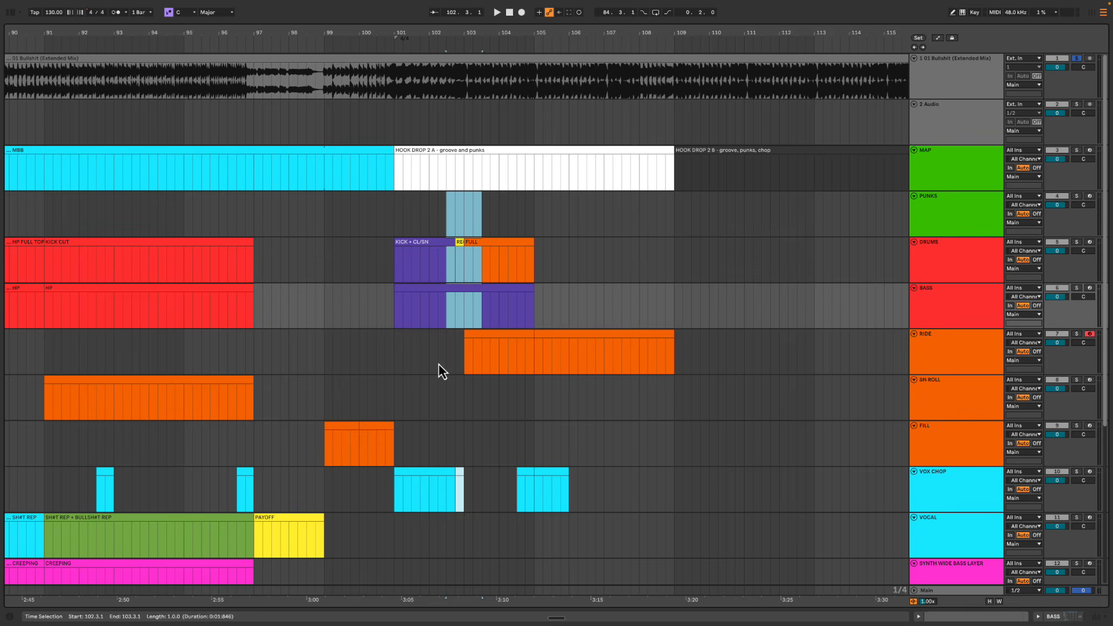
Play Hook Drop 2 A from bar 104 on into bar 106
drag(439, 370, 790, 374)
drag(492, 218, 498, 215)
click(497, 212)
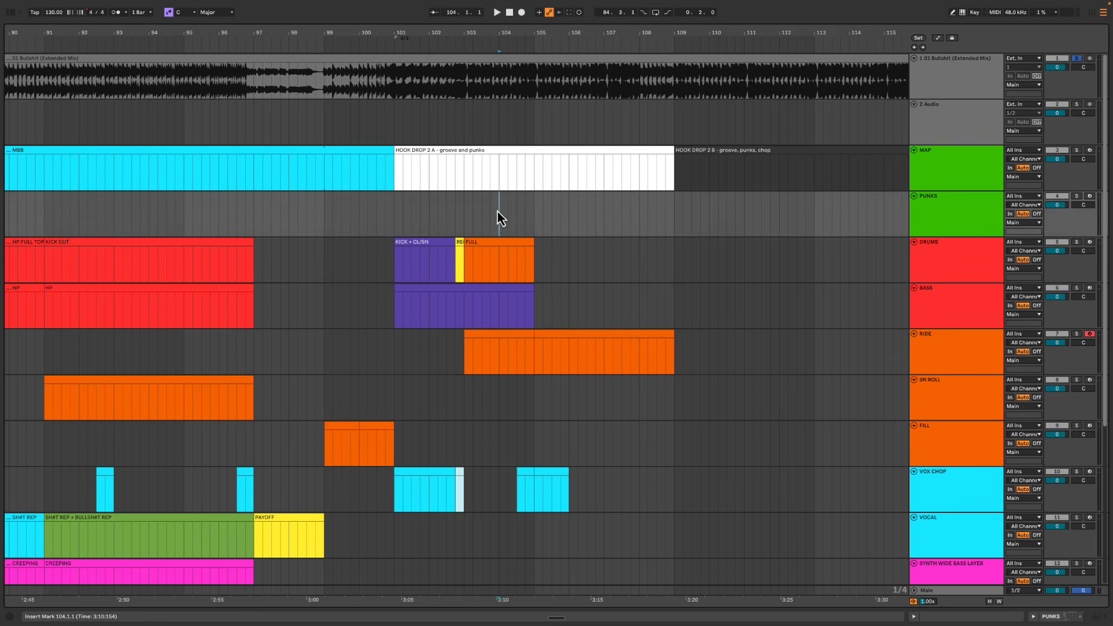
key(space)
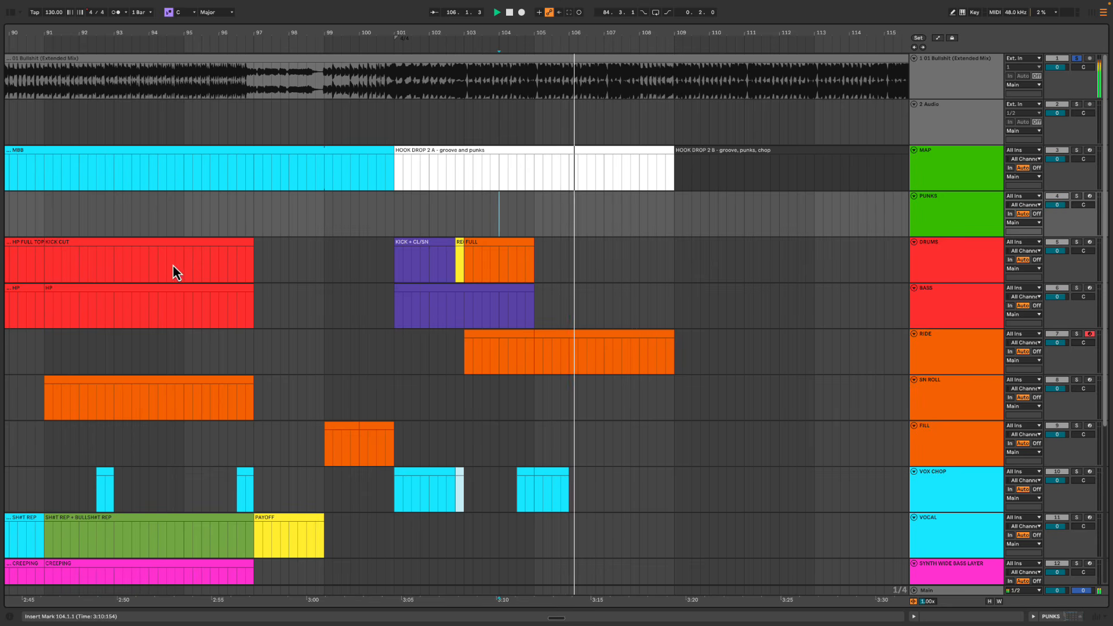
Copy the KICK CUT clip on the DRUMS track to bars 105 to 109 of Hook Drop 2 A
drag(117, 263, 613, 273)
click(592, 270)
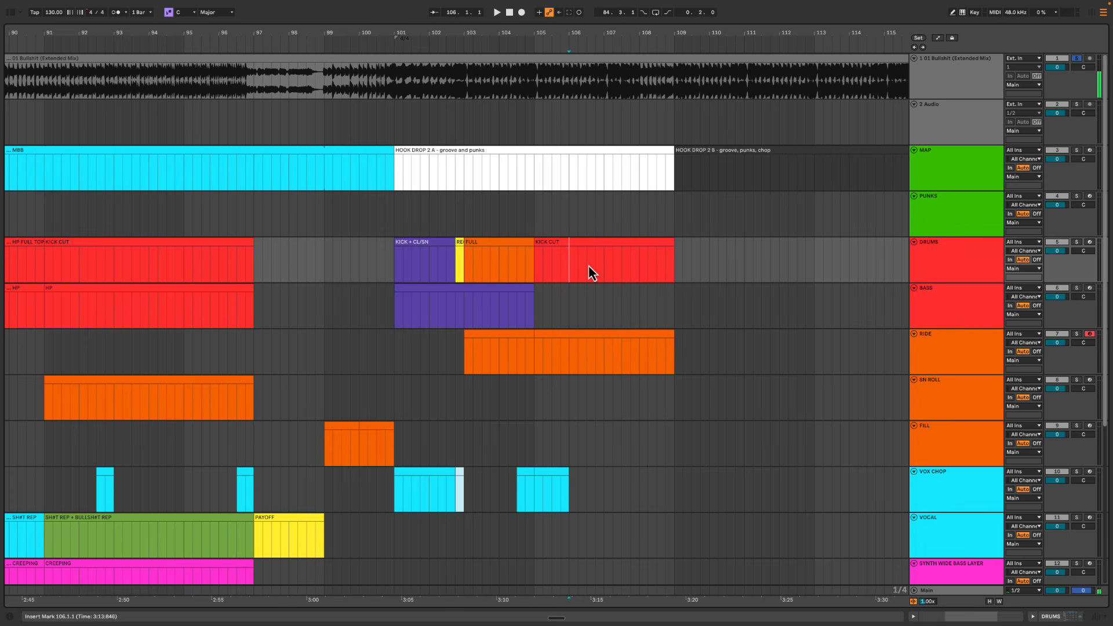
drag(589, 265, 604, 263)
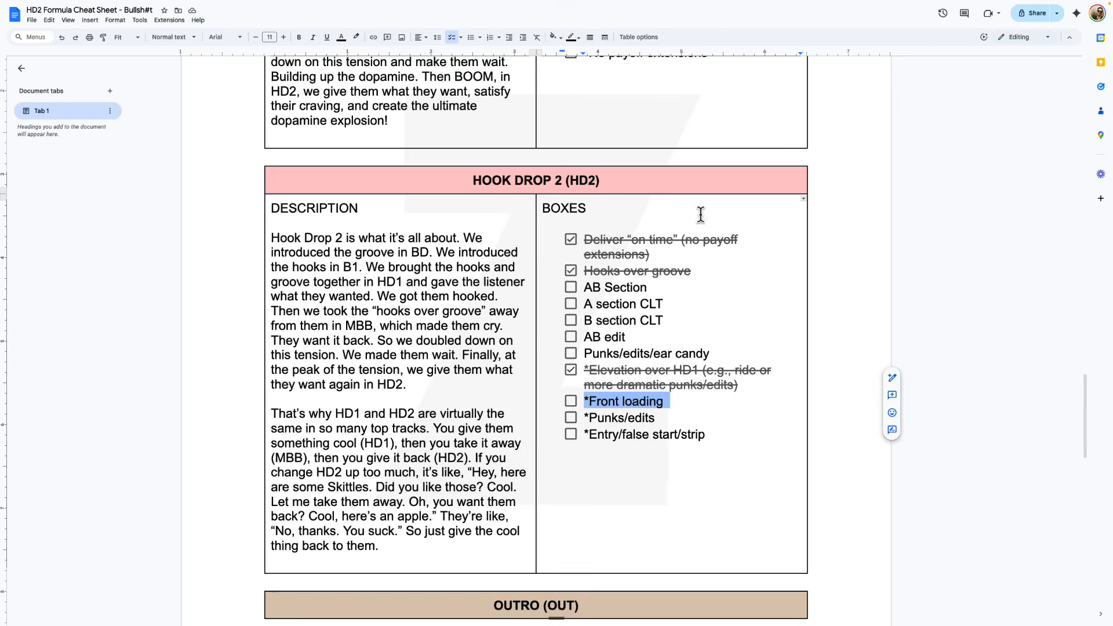
Switch to the cheat sheet in Google Docs and highlight the Hook Drop 2 item "Elevation over HD1", including its "ride" example
double_click(617, 371)
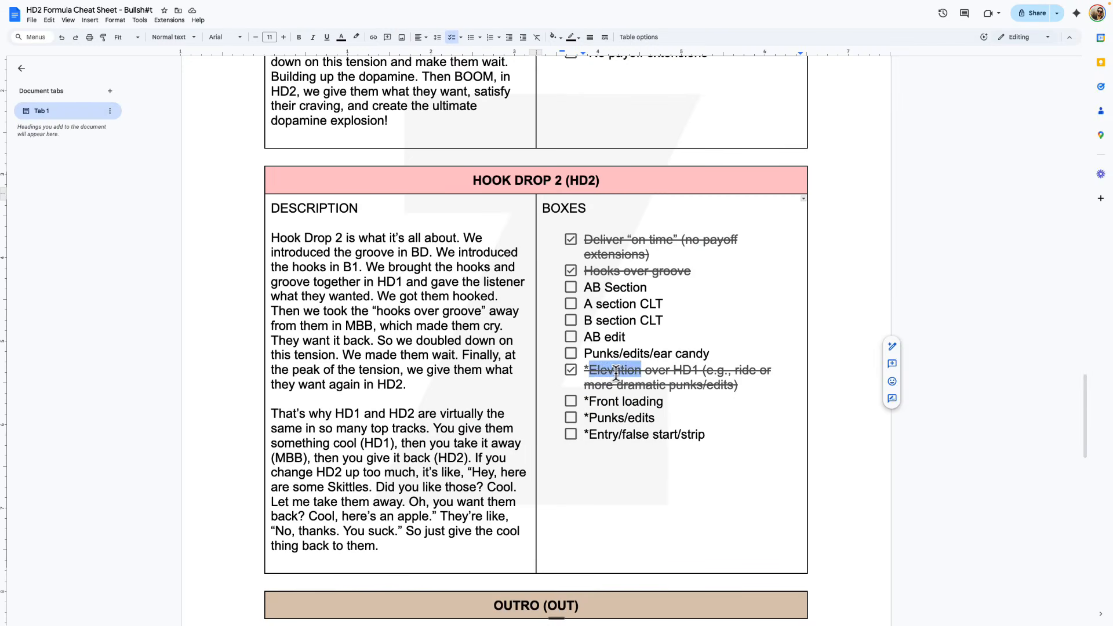
click(654, 373)
click(690, 372)
double_click(744, 369)
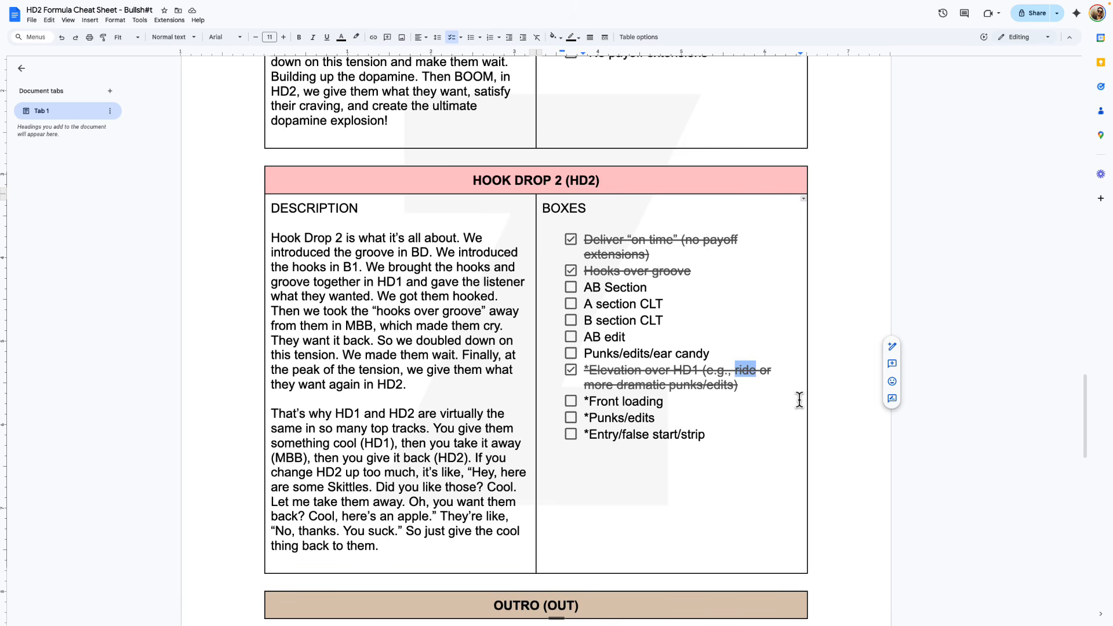
click(750, 387)
triple_click(750, 387)
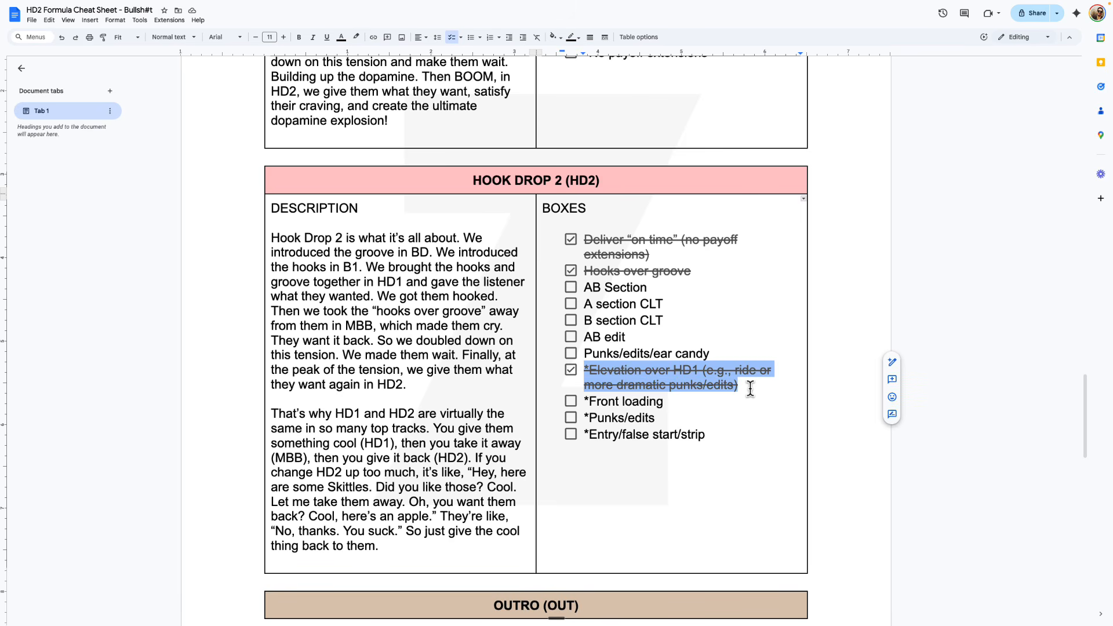
View the version history of the Bullsh#t cheat sheet, close it, and switch to the original HD2 Formula Cheat Sheet
click(944, 15)
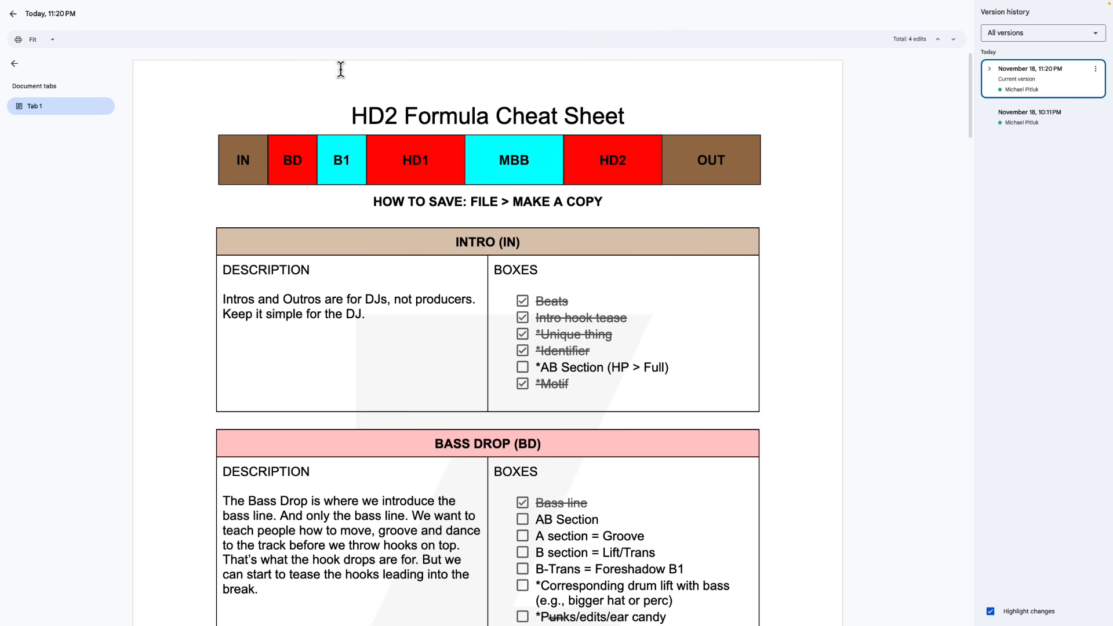
click(13, 13)
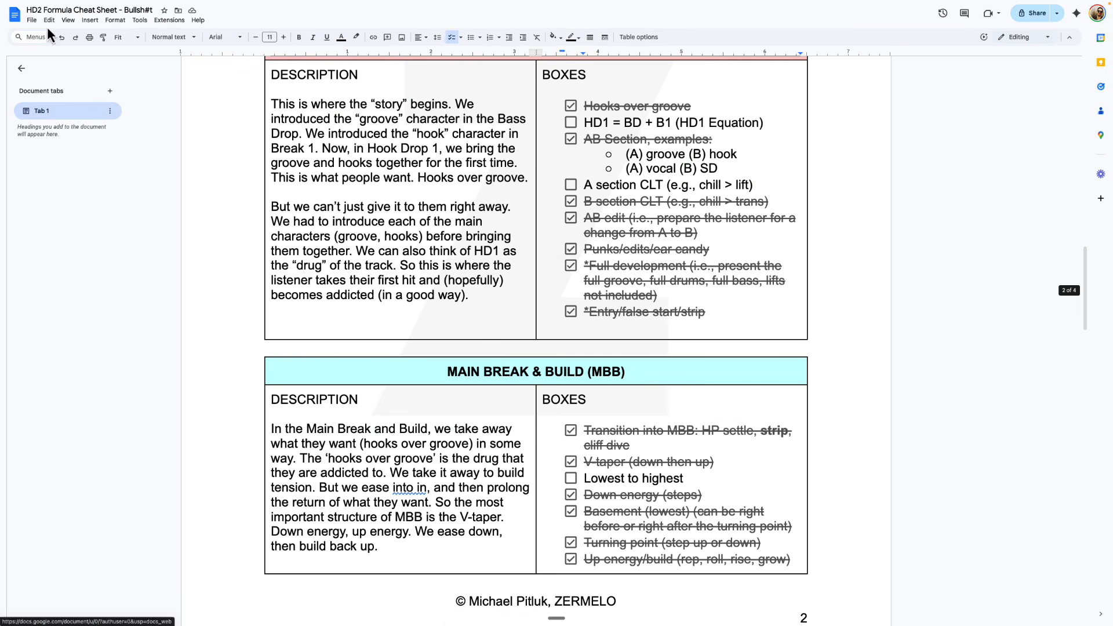
mouse_move(175, 20)
click(137, 22)
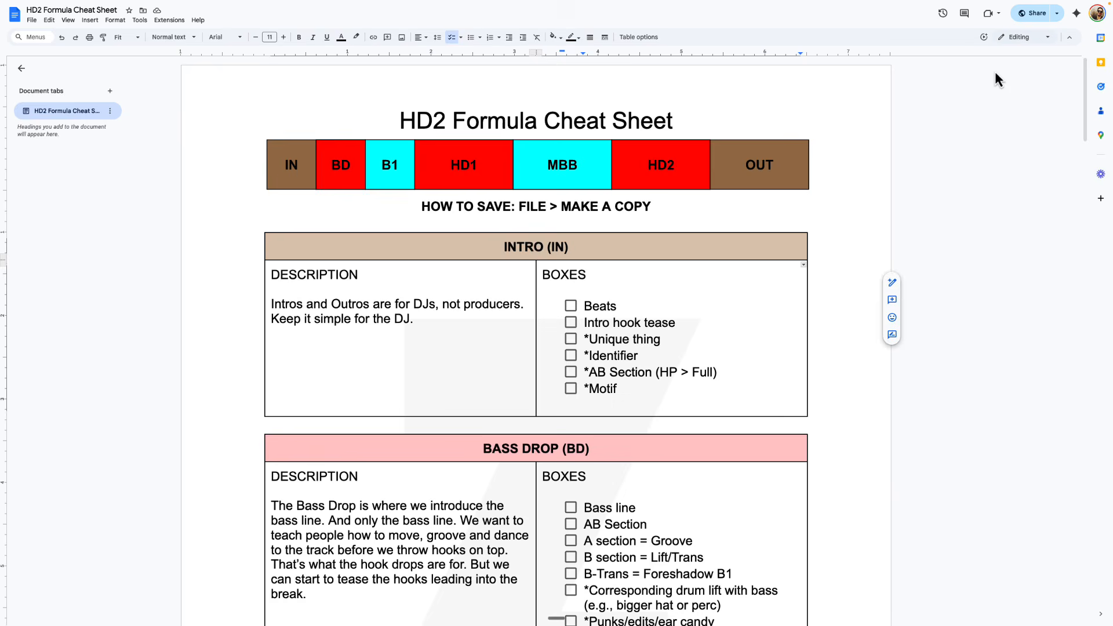
Open the original cheat sheet's version history and view the version from July 4, 2023, 4:40 PM
click(943, 13)
scroll(1035, 290, down, 5)
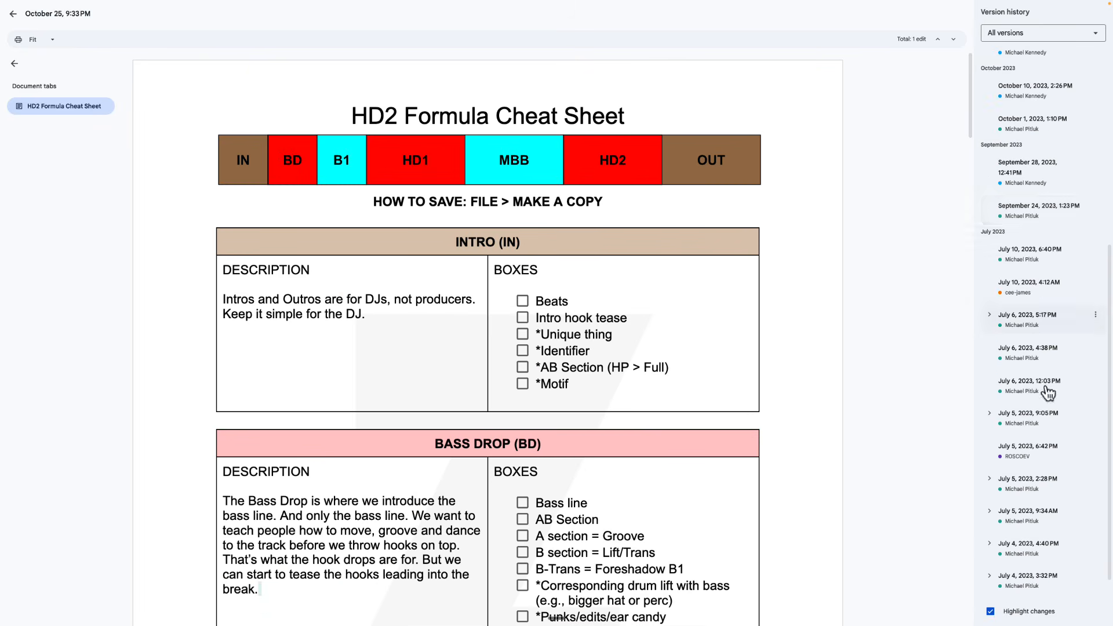
scroll(1037, 562, down, 3)
scroll(1046, 507, down, 1)
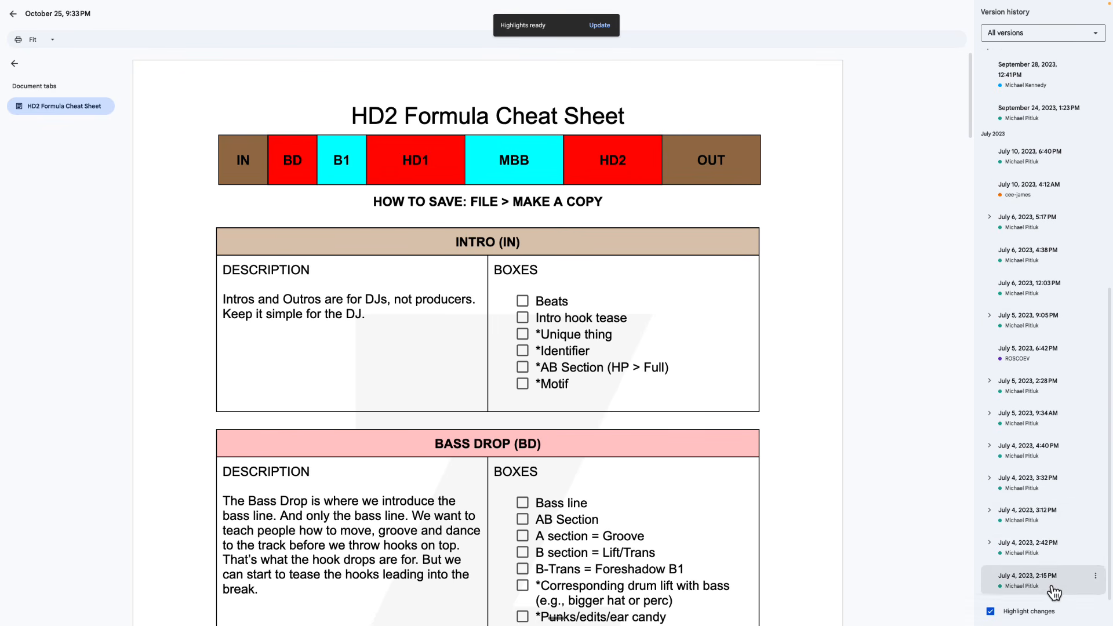
click(1034, 450)
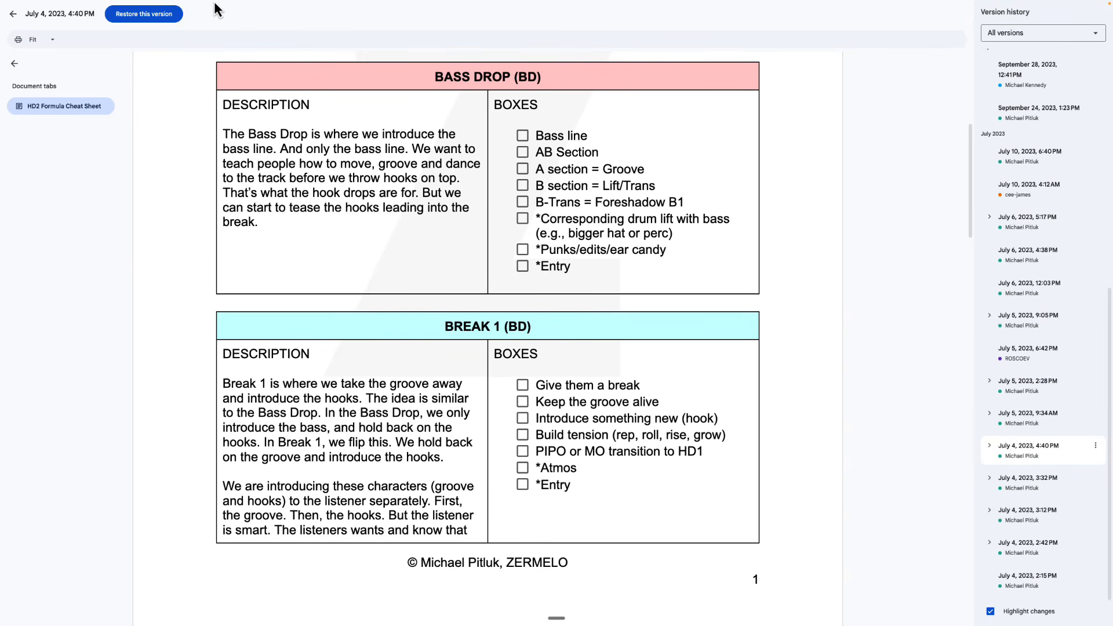
Return to the Bullsh#t cheat sheet and go to its Hook Drop 2 checklist
mouse_move(87, 8)
click(204, 21)
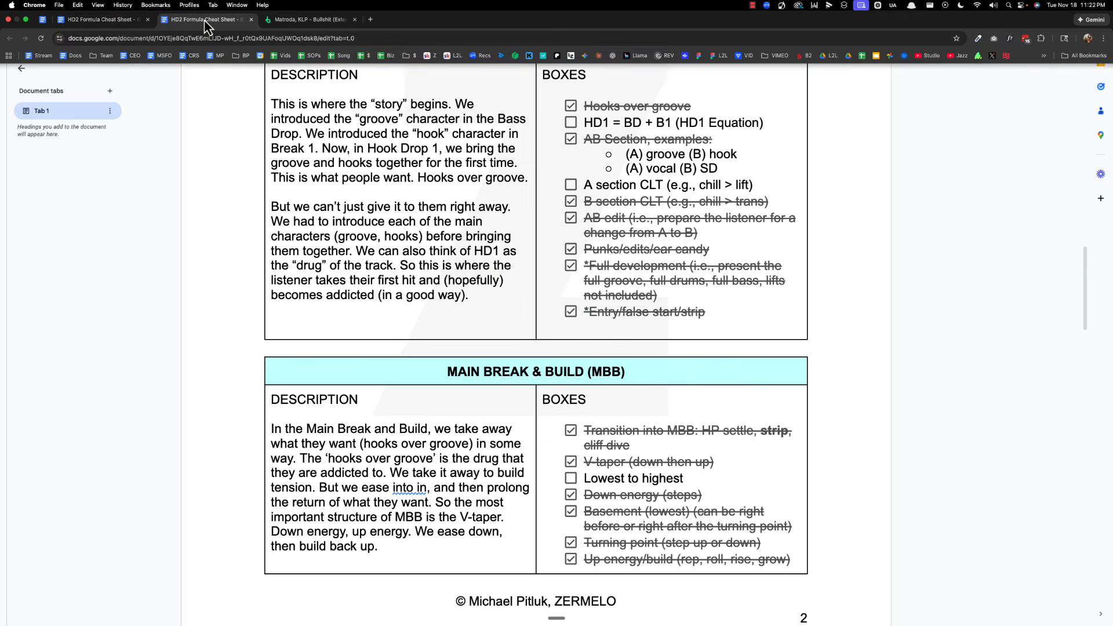
scroll(579, 273, down, 5)
scroll(599, 275, up, 3)
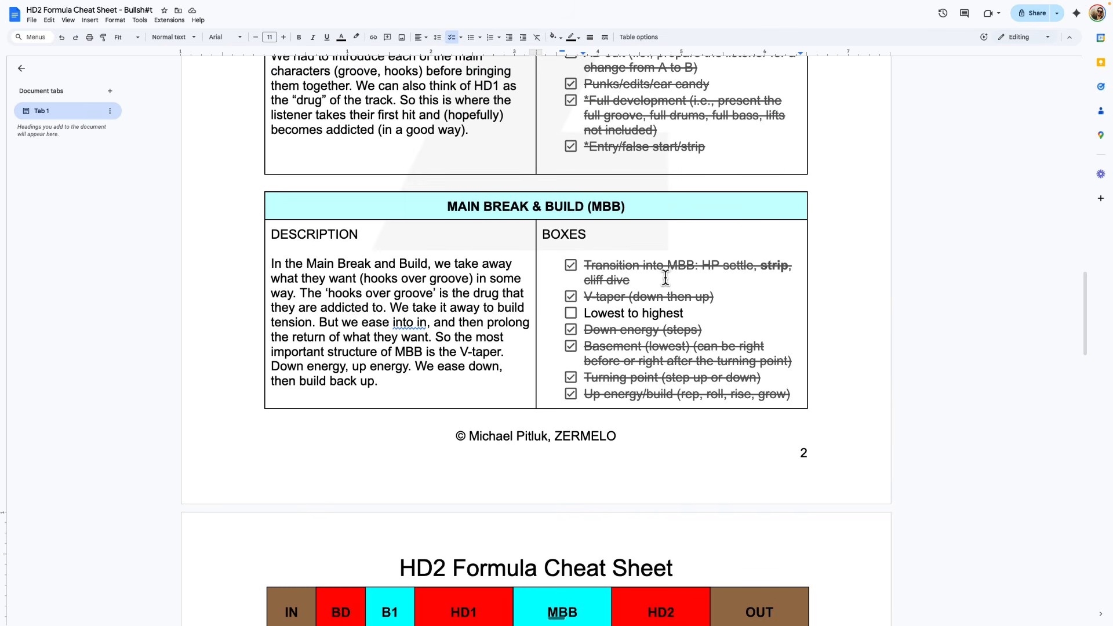
scroll(692, 324, down, 6)
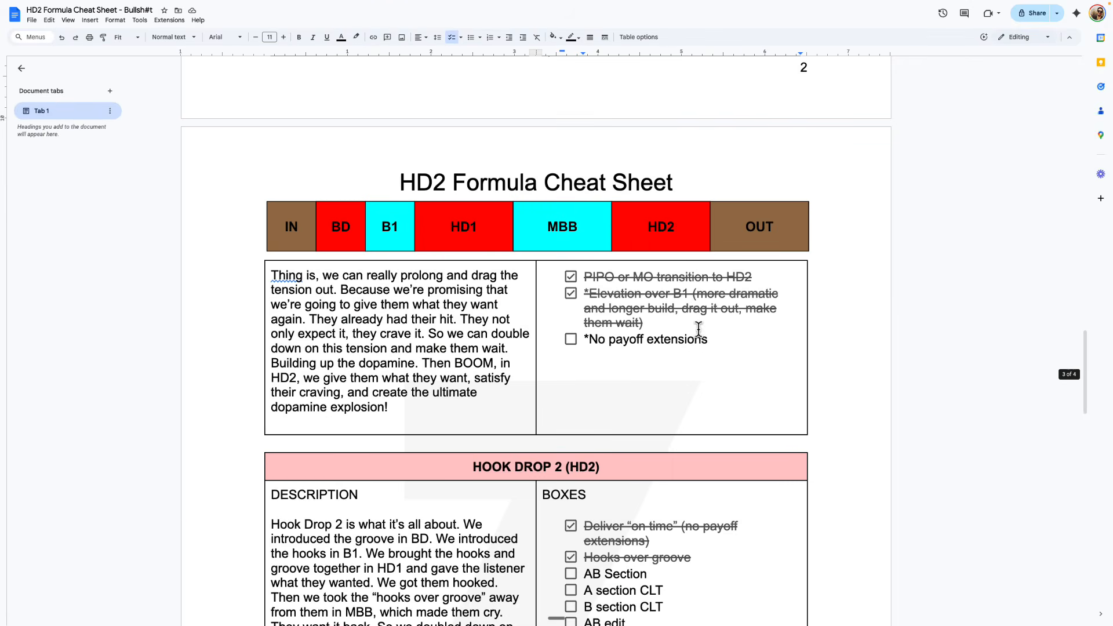
scroll(714, 362, down, 4)
Switch to Ableton Live and play Hook Drop 2 A at bar 105, where the copied KICK CUT clip starts
key(ctrl+Right)
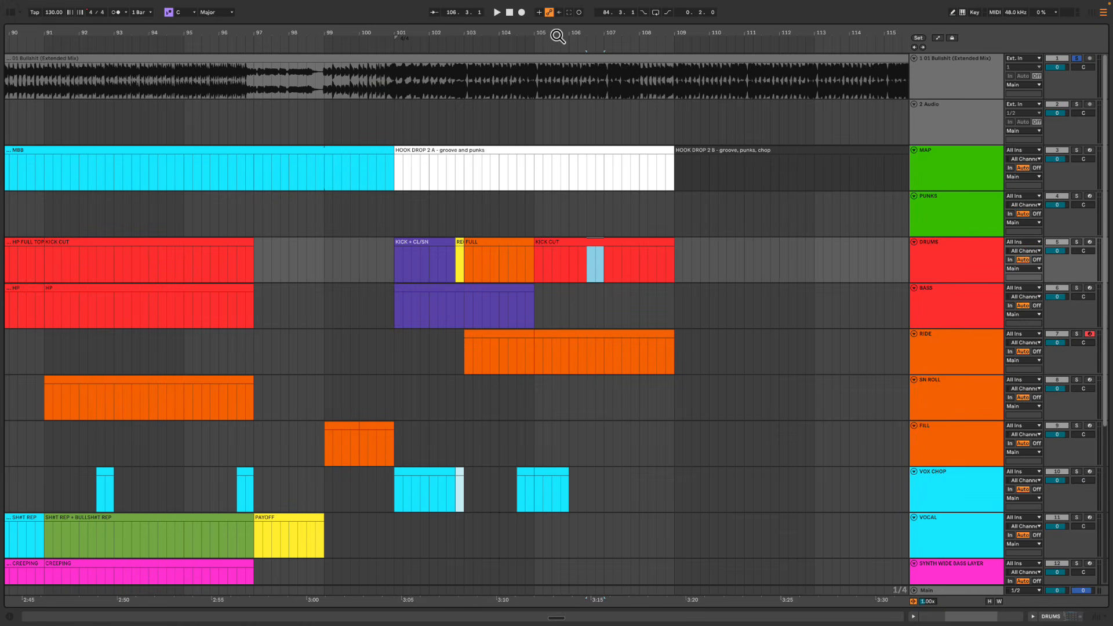
drag(558, 36, 582, 32)
click(537, 215)
click(544, 214)
key(space)
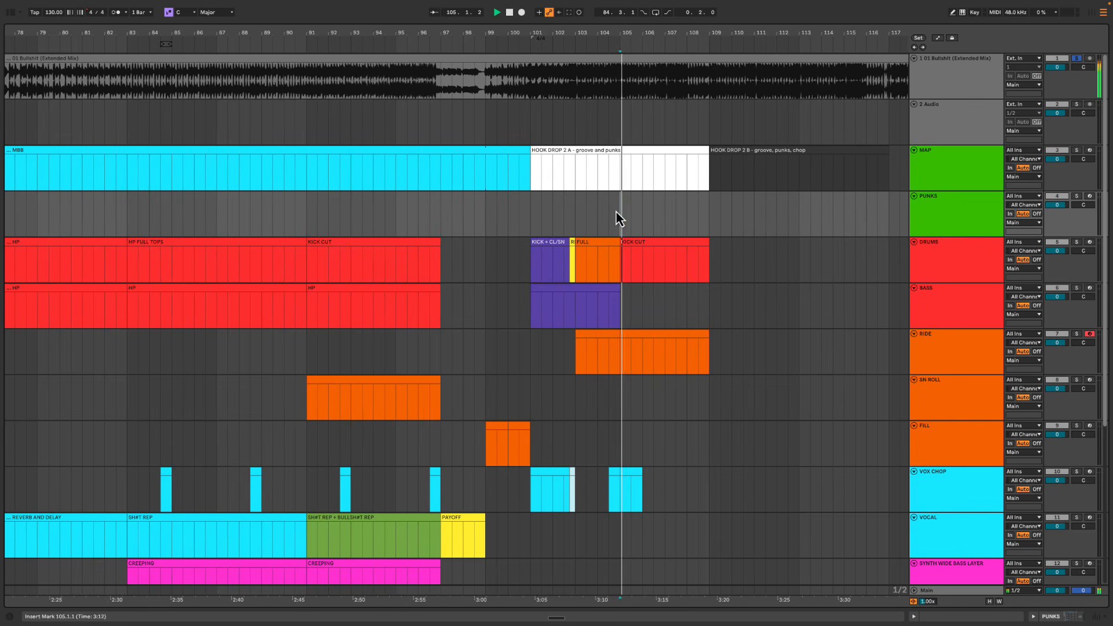
Clear the name of the copied KICK CUT clip on DRUMS at bars 105 to 109
click(652, 249)
key(super+r)
key(BackSpace)
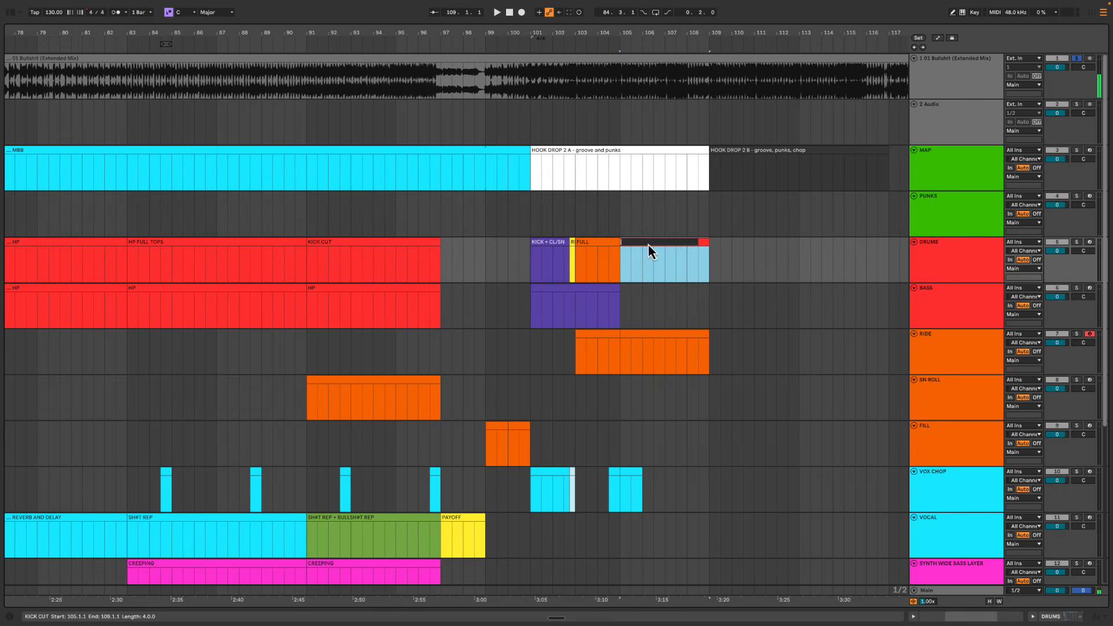
key(Return)
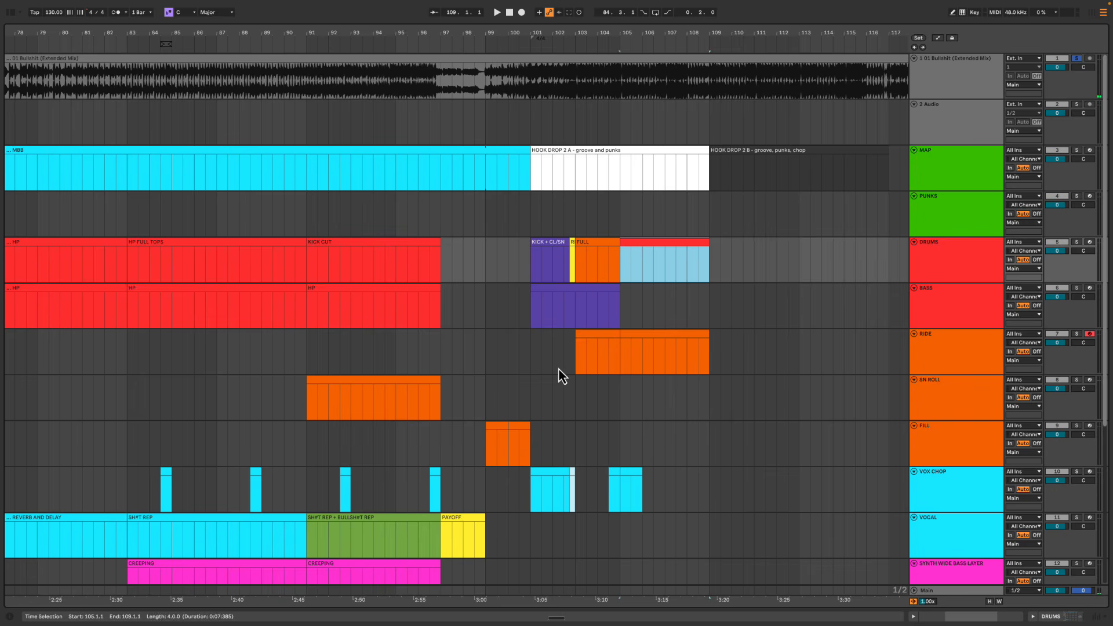
Play from 104.3.1 through the unnamed red drum clip and stop playback in bar 107
click(604, 267)
key(space)
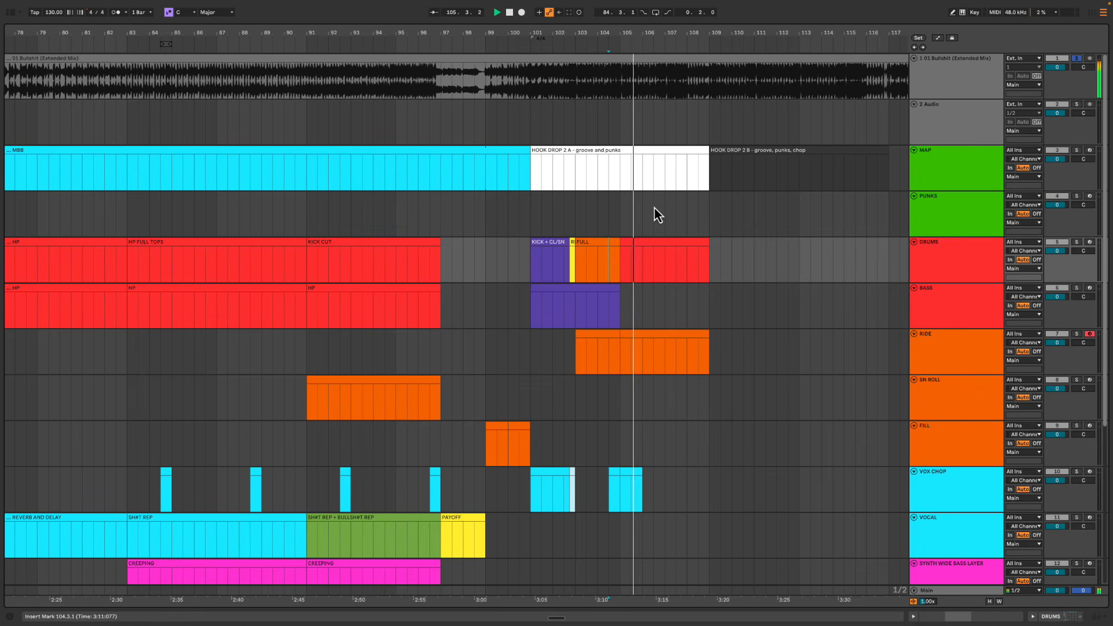
drag(619, 36, 621, 36)
key(space)
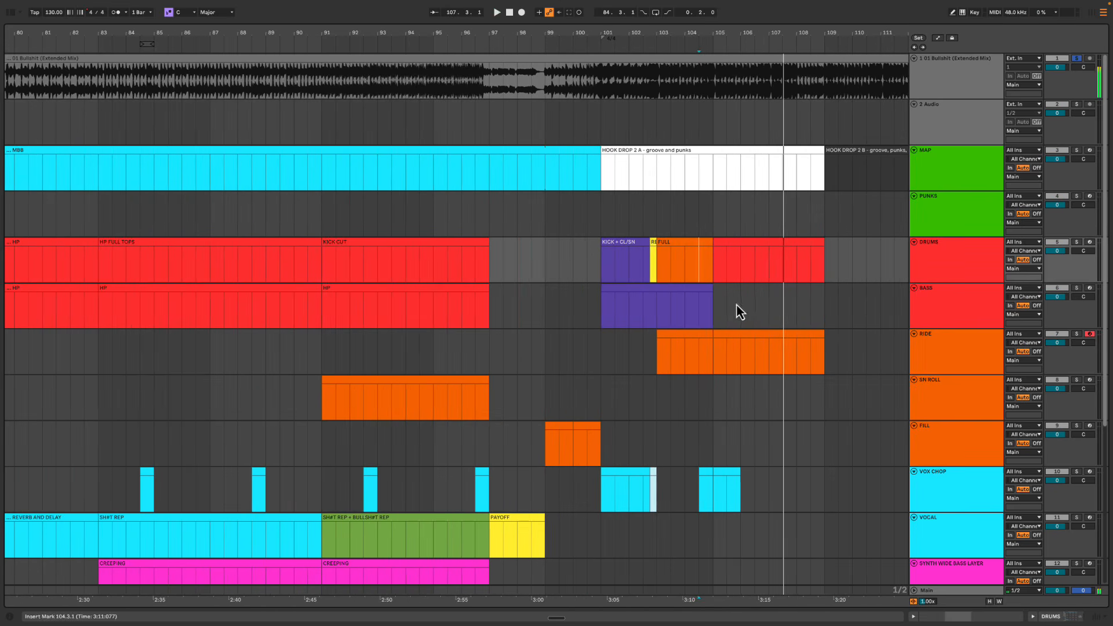
Switch to the cheat sheet and highlight "ride or more dramatic punks/edits" in the Hook Drop 2 elevation item
key(ctrl+Left)
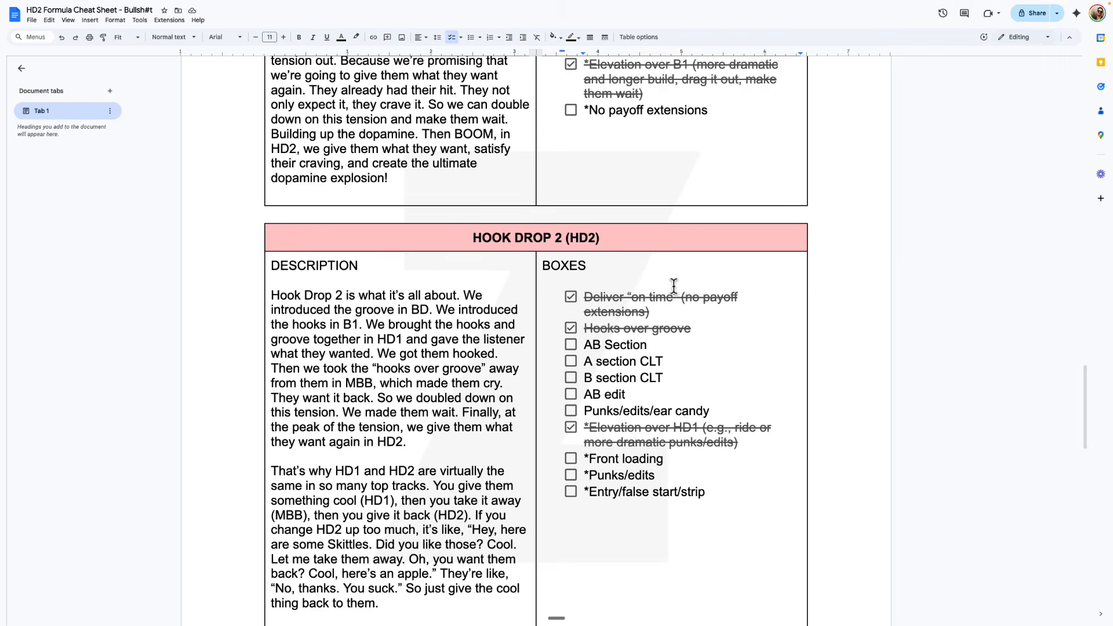
scroll(699, 427, down, 1)
click(692, 404)
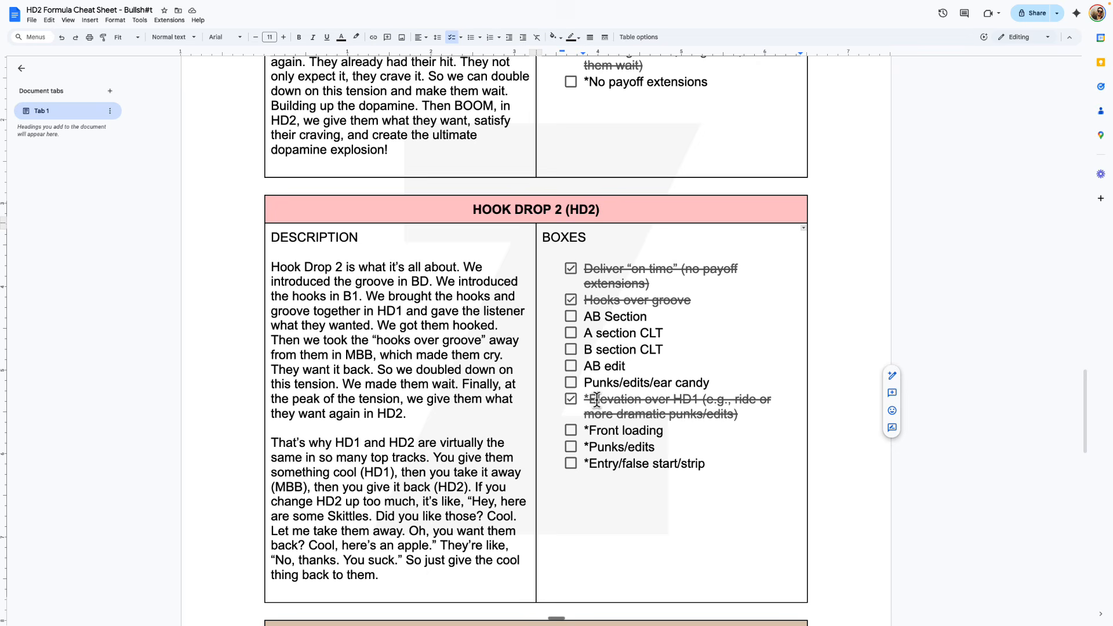
double_click(740, 400)
click(733, 399)
drag(733, 399, 738, 414)
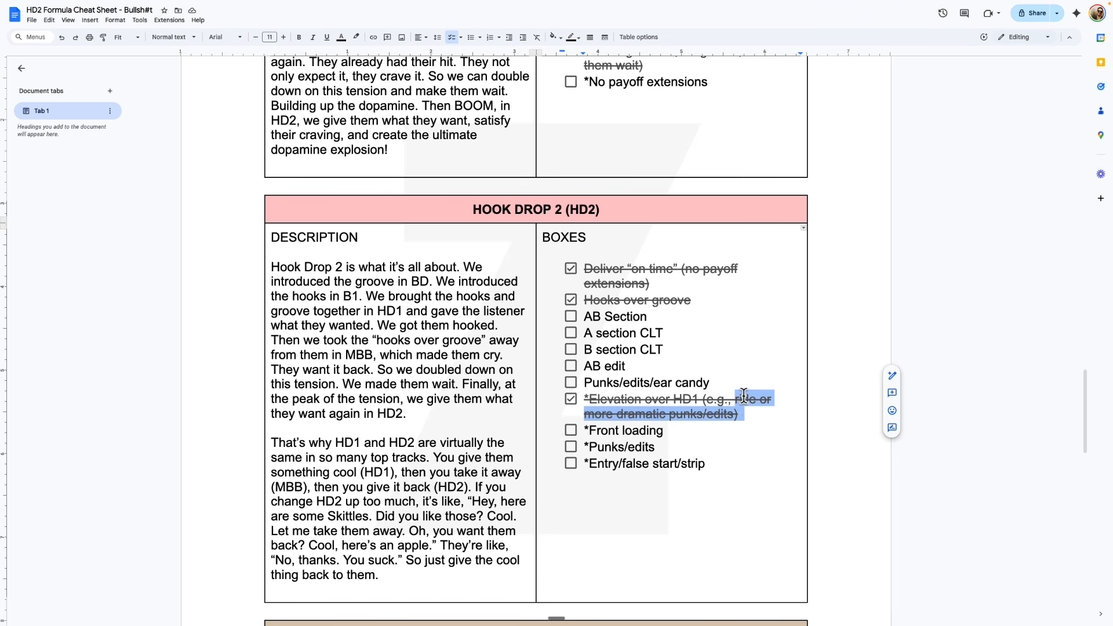
double_click(741, 401)
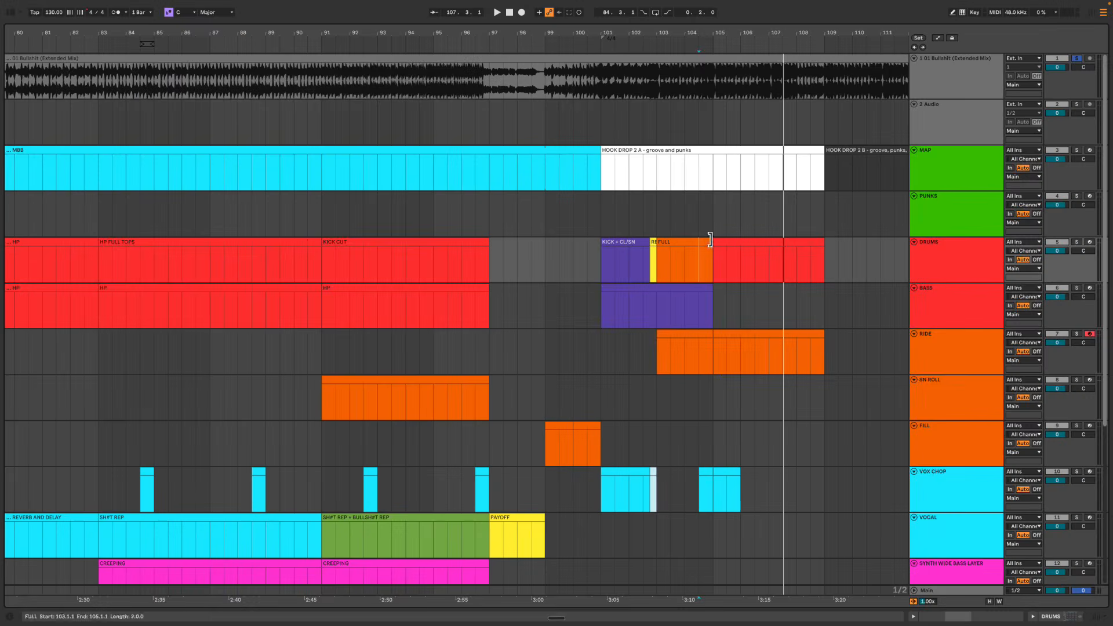
Play Hook Drop 2 A from 106.3.1 and mark the 106.3.1 to 107.1.1 range across PUNKS, DRUMS and BASS
click(708, 246)
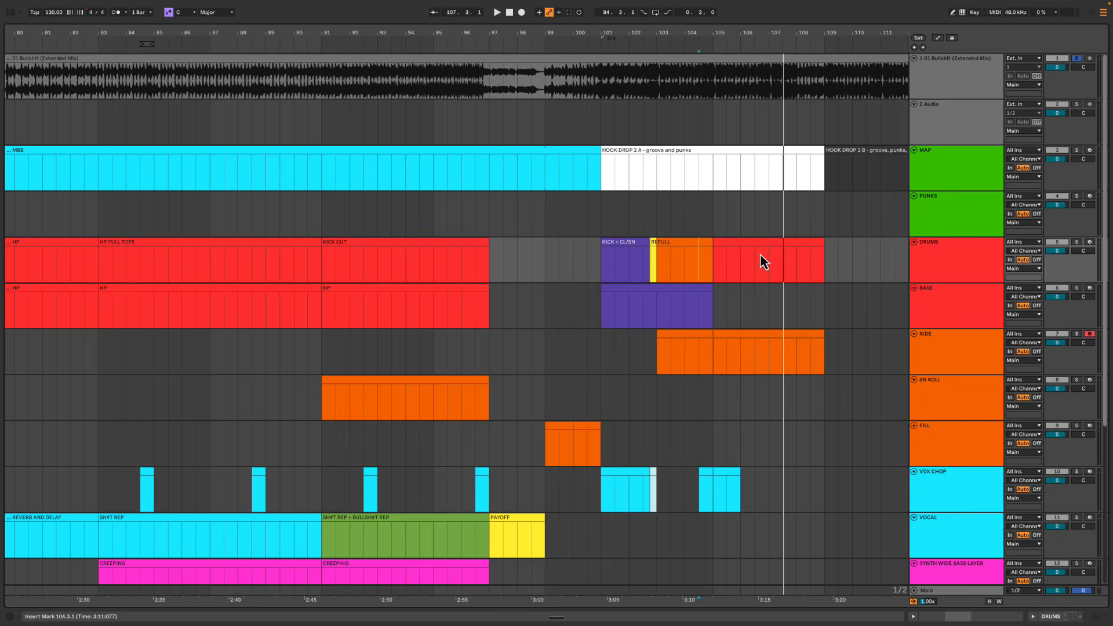
key(space)
click(757, 223)
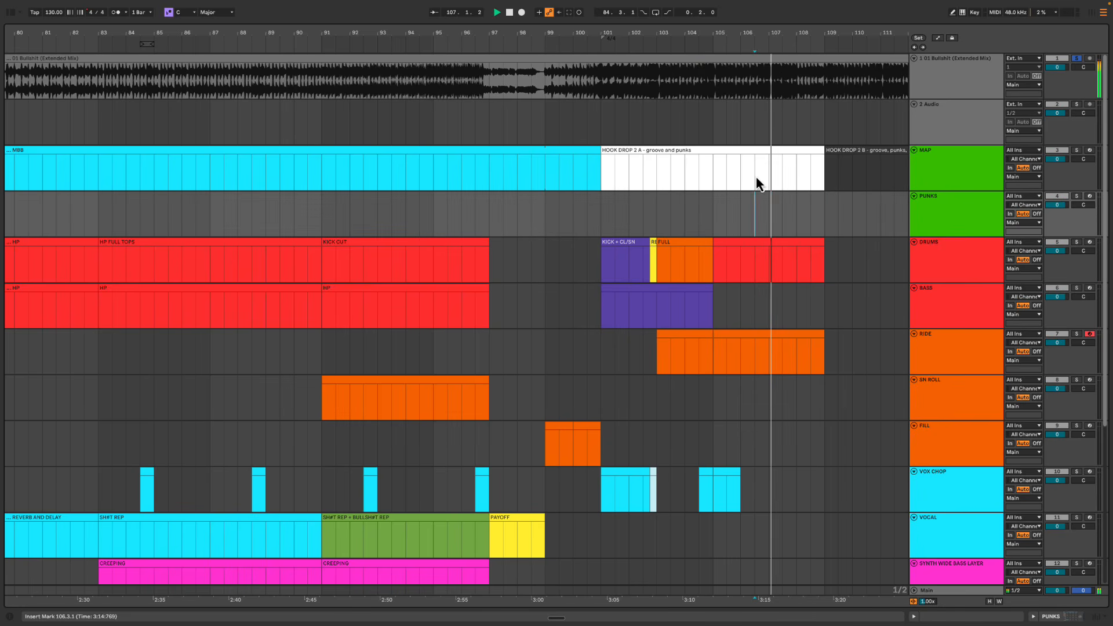
drag(747, 36, 747, 52)
key(space)
drag(761, 232, 785, 313)
Play the PUNKS clip in Hook Drop 1 A from 56.3.1 for comparison
click(699, 38)
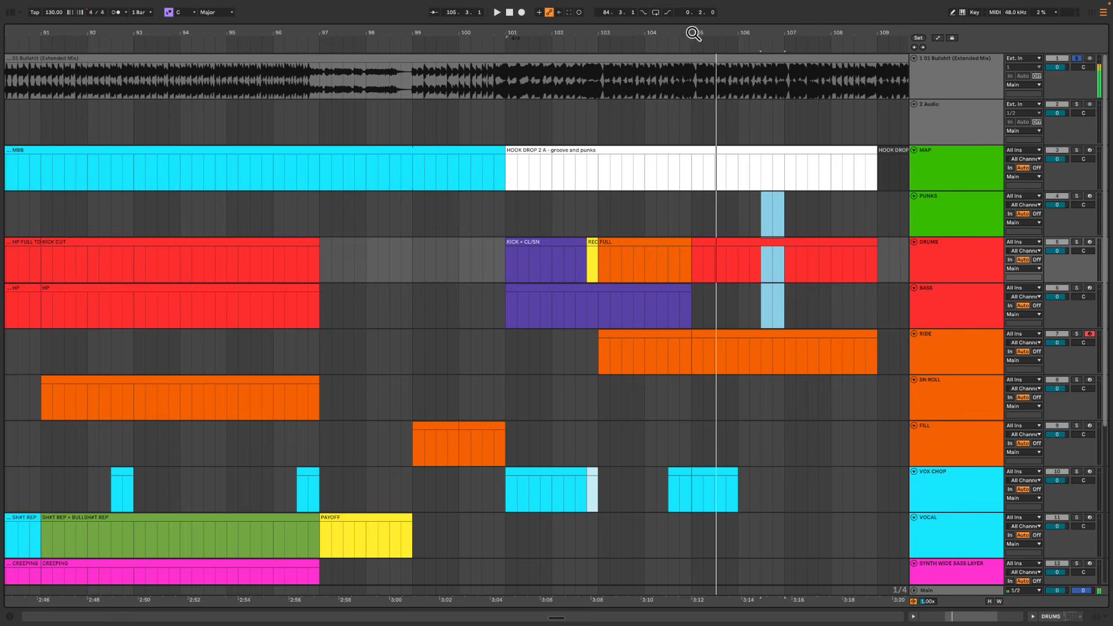
drag(693, 34, 697, 37)
scroll(378, 218, left, 4)
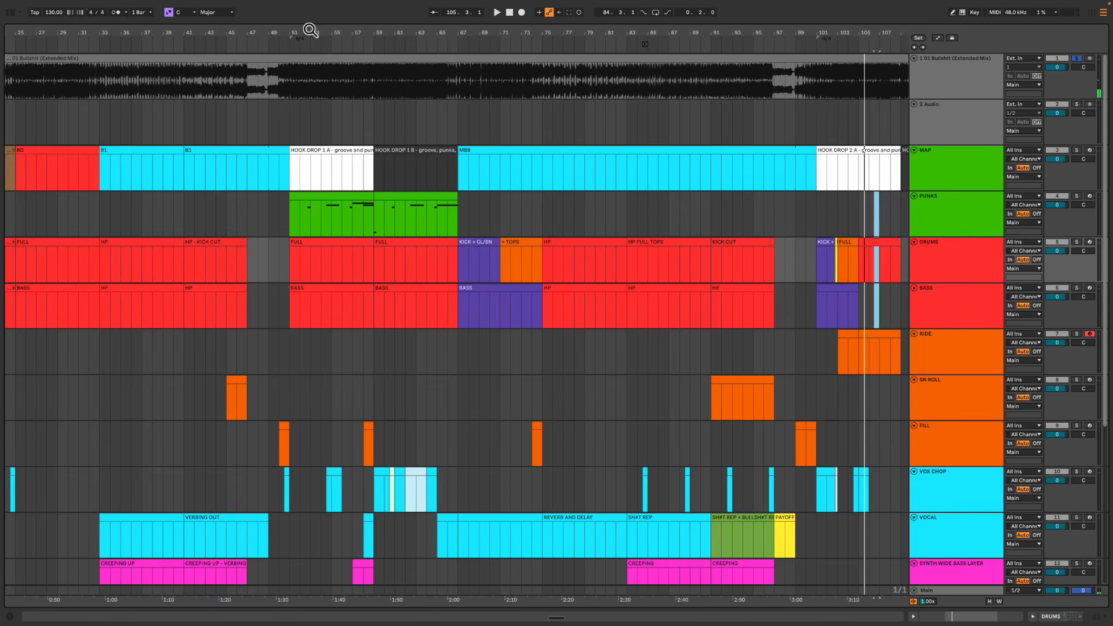
drag(311, 30, 331, 30)
click(472, 219)
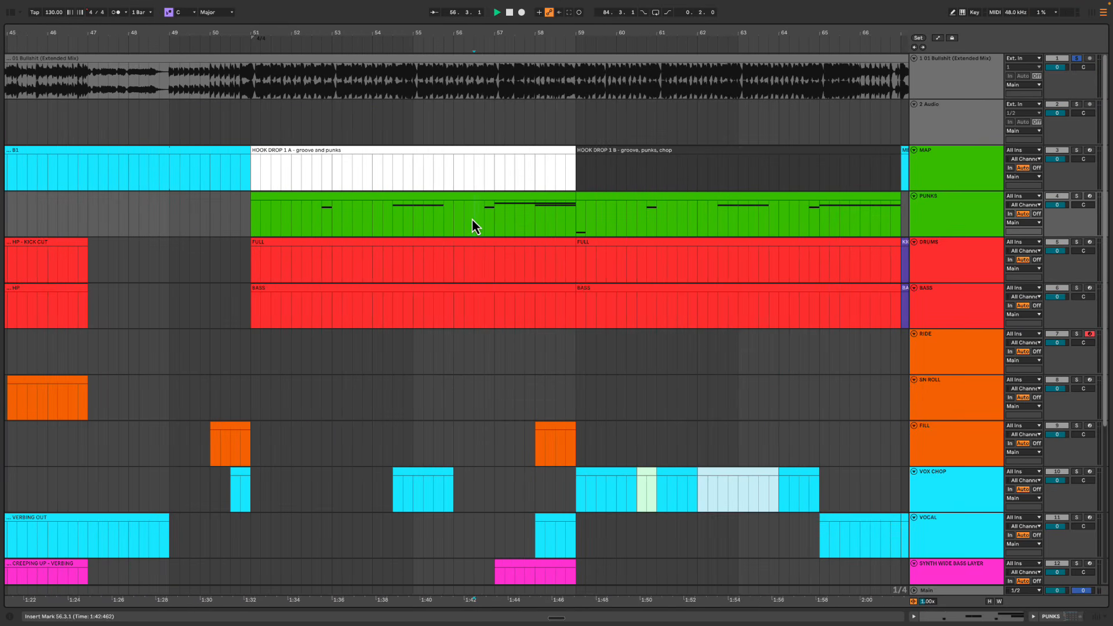
drag(517, 38, 643, 36)
Return to Hook Drop 2 A, play from 106.3.1 and mark 106.3.1 to 107.1.1 on the PUNKS track
scroll(696, 222, left, 1)
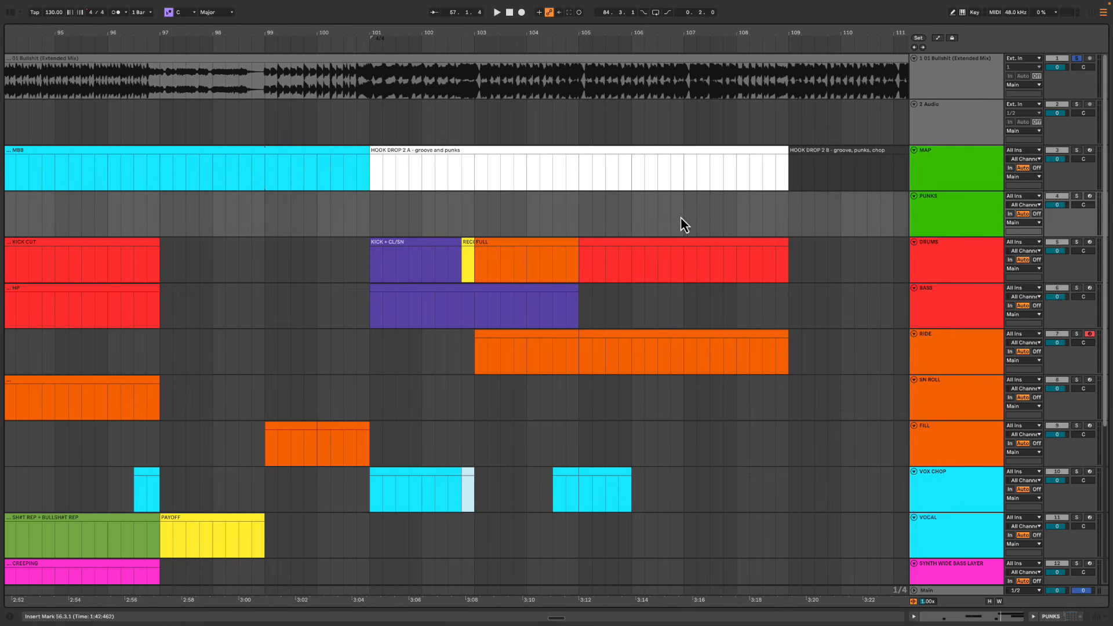
click(662, 217)
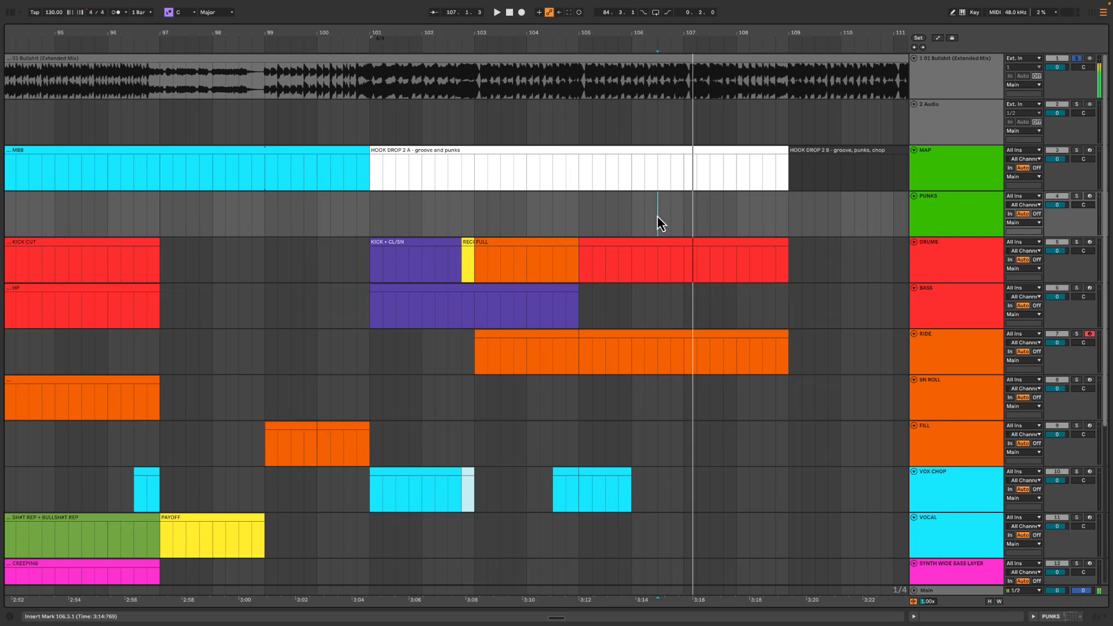
drag(657, 217, 684, 230)
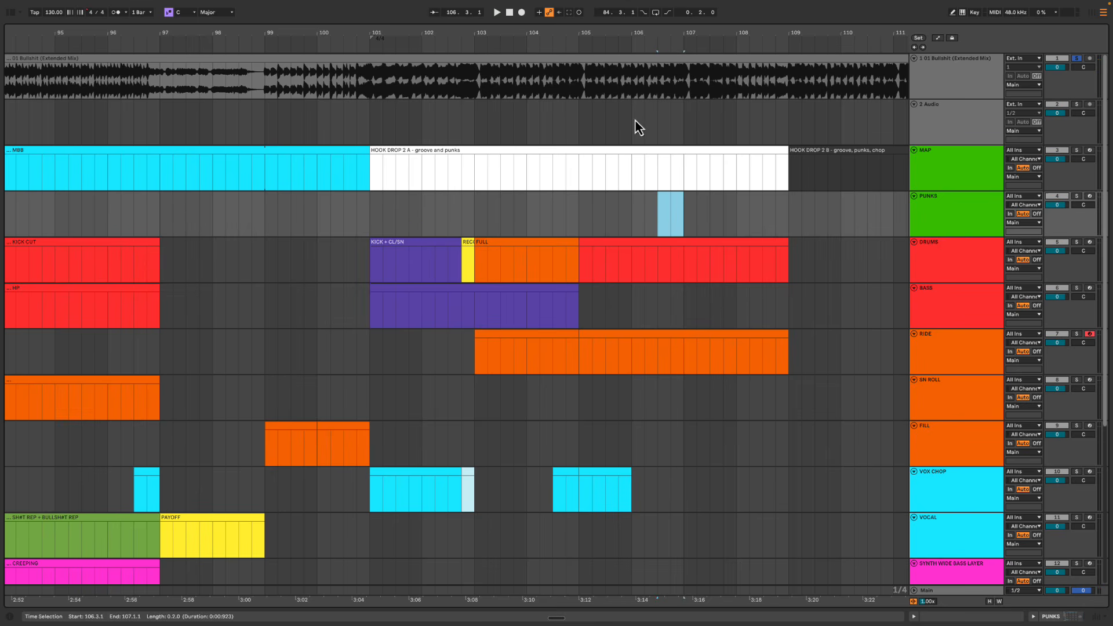
drag(664, 37, 664, 33)
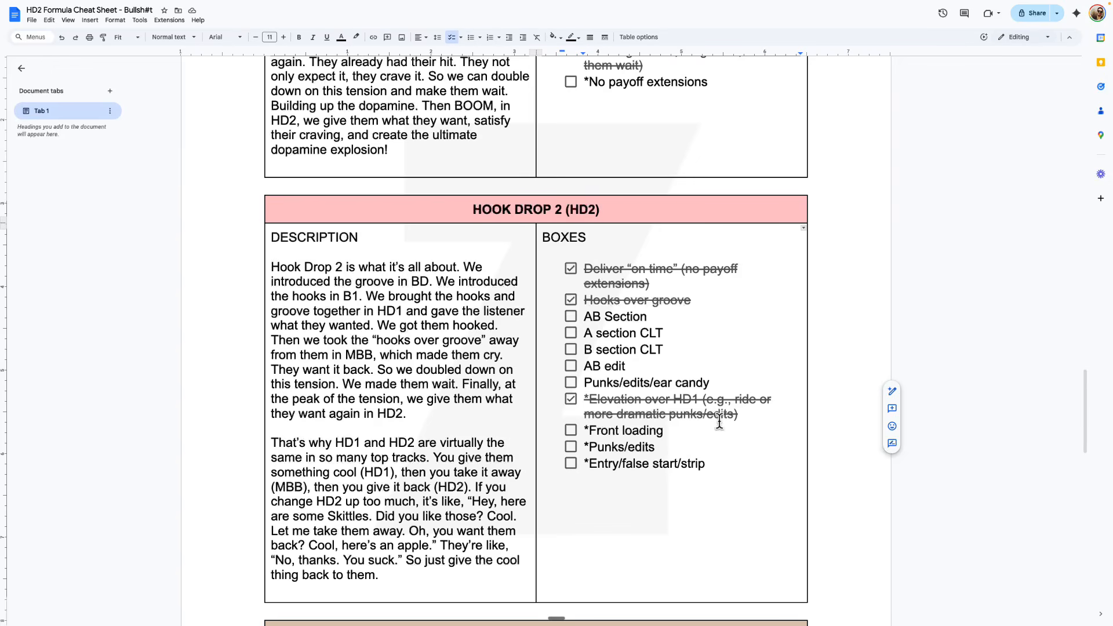
In the cheat sheet's Hook Drop 2 elevation item, highlight "HD1", "ride" and "more dramatic punks" in turn
click(688, 430)
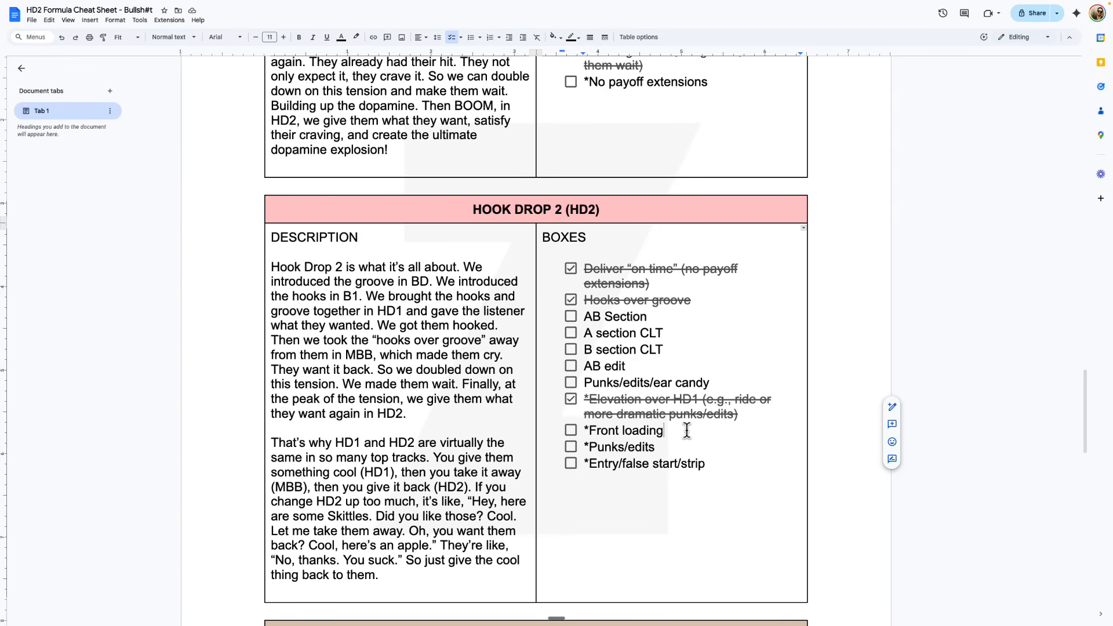
double_click(678, 399)
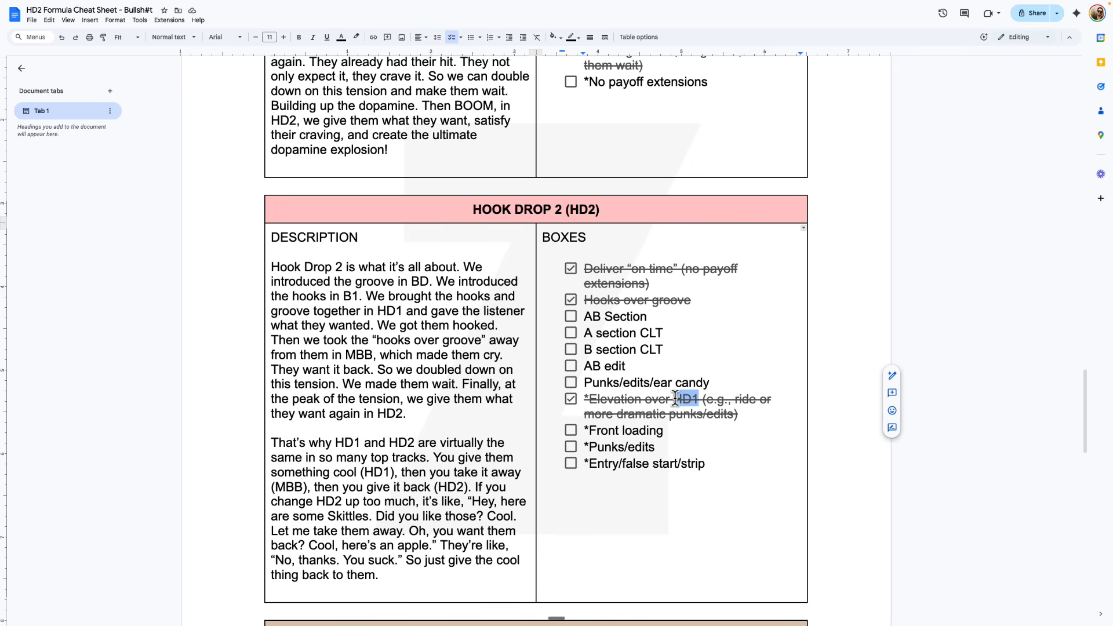
double_click(742, 400)
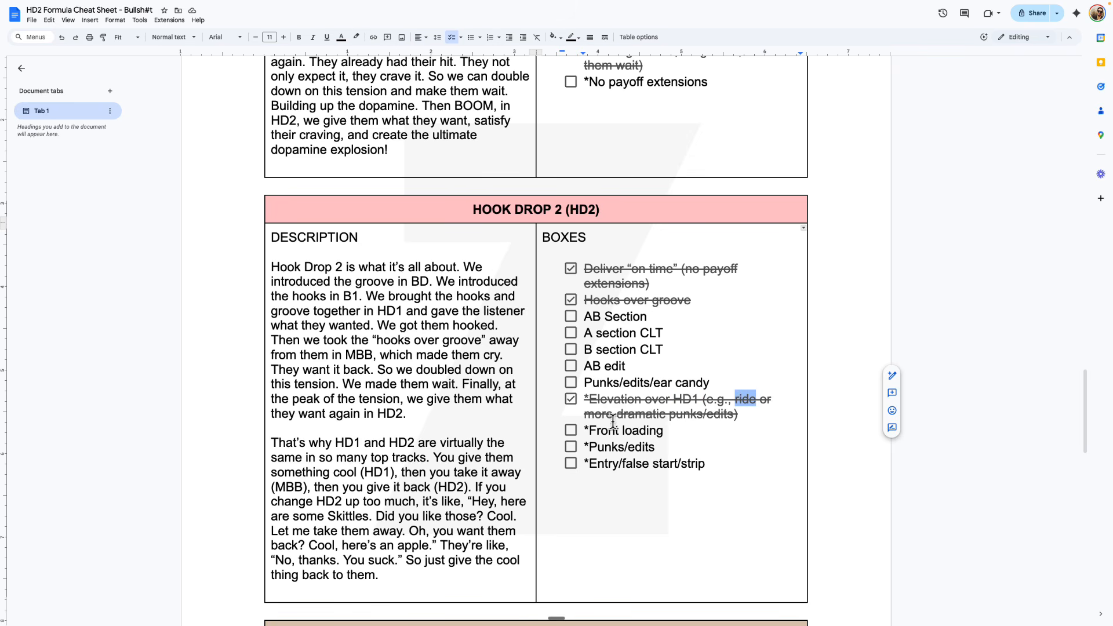
drag(591, 413, 704, 420)
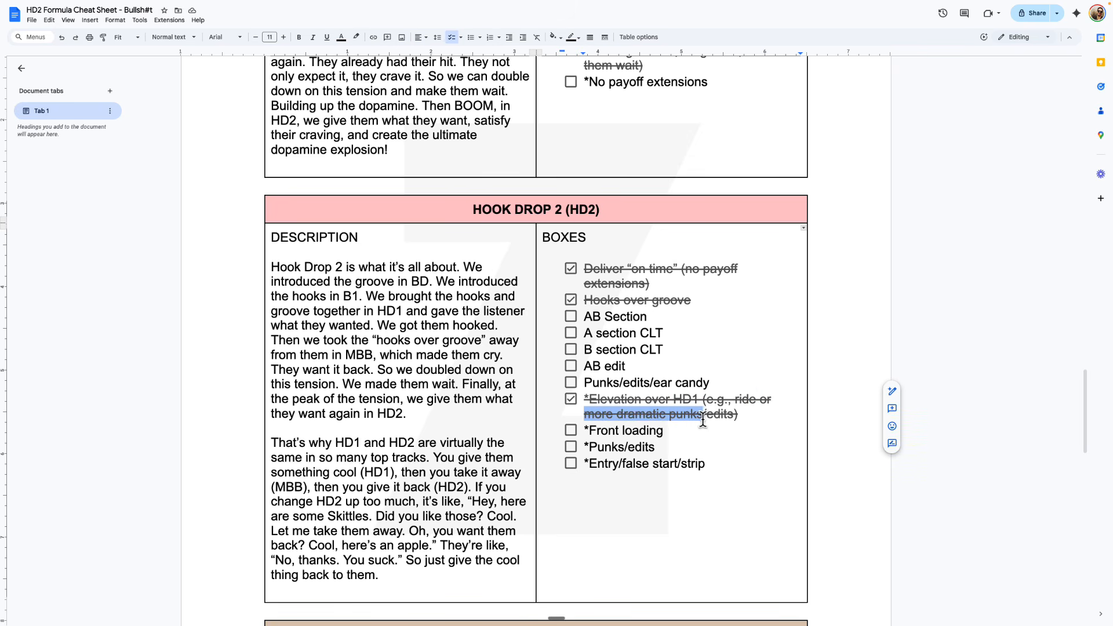
Switch to the July 4, 2023, 4:40 PM version of the cheat sheet and review its MBB elevation item and Hook Drop 2 boxes
click(117, 19)
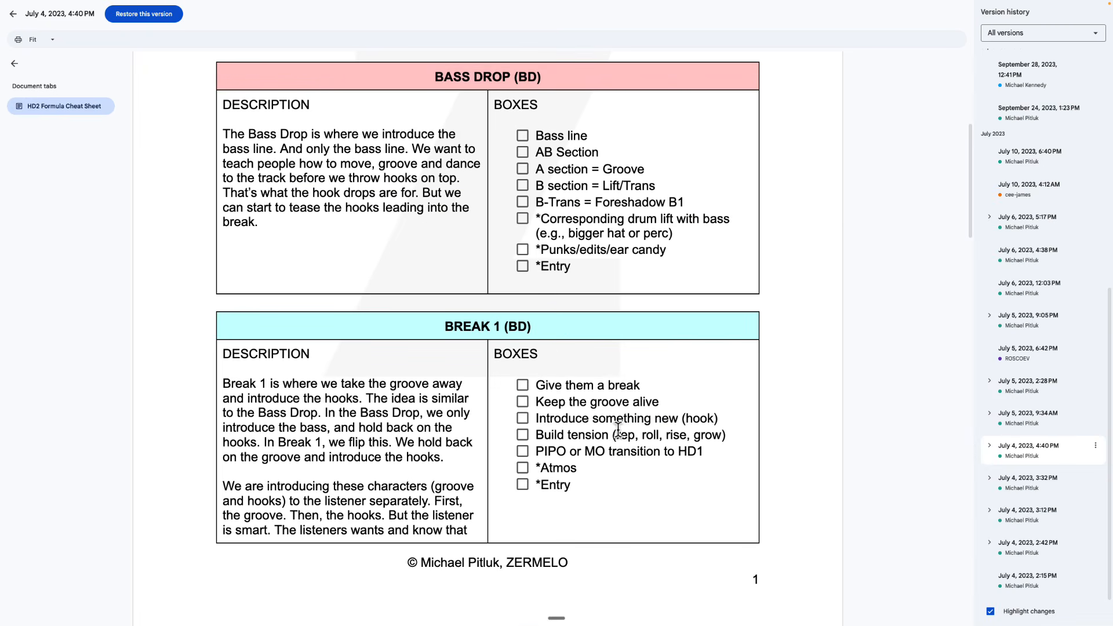
scroll(630, 426, down, 15)
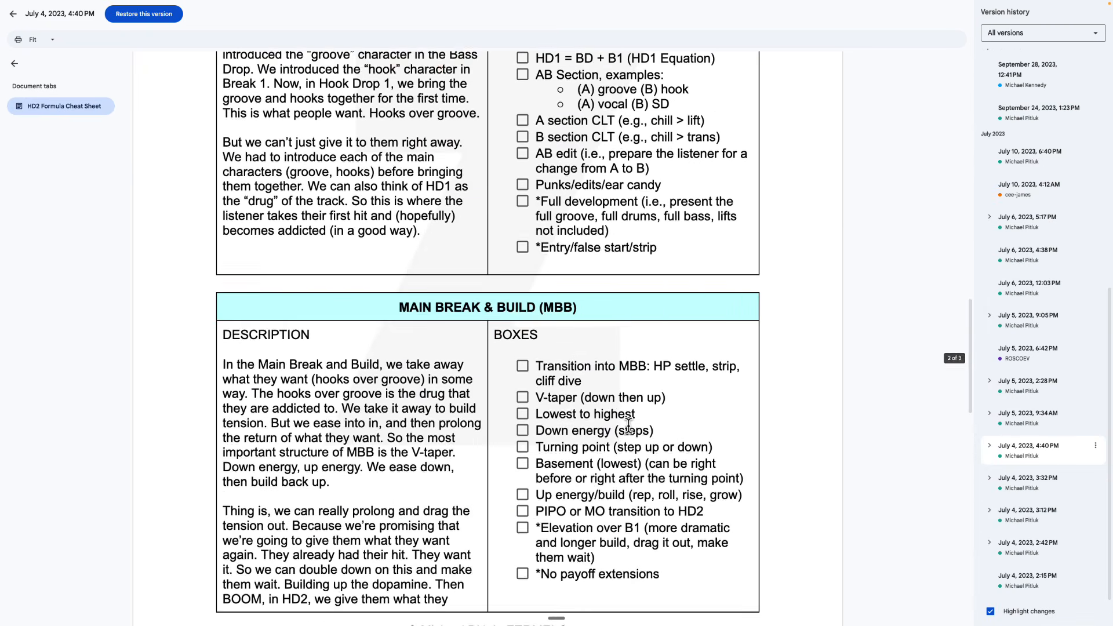
scroll(622, 445, up, 1)
scroll(622, 445, down, 1)
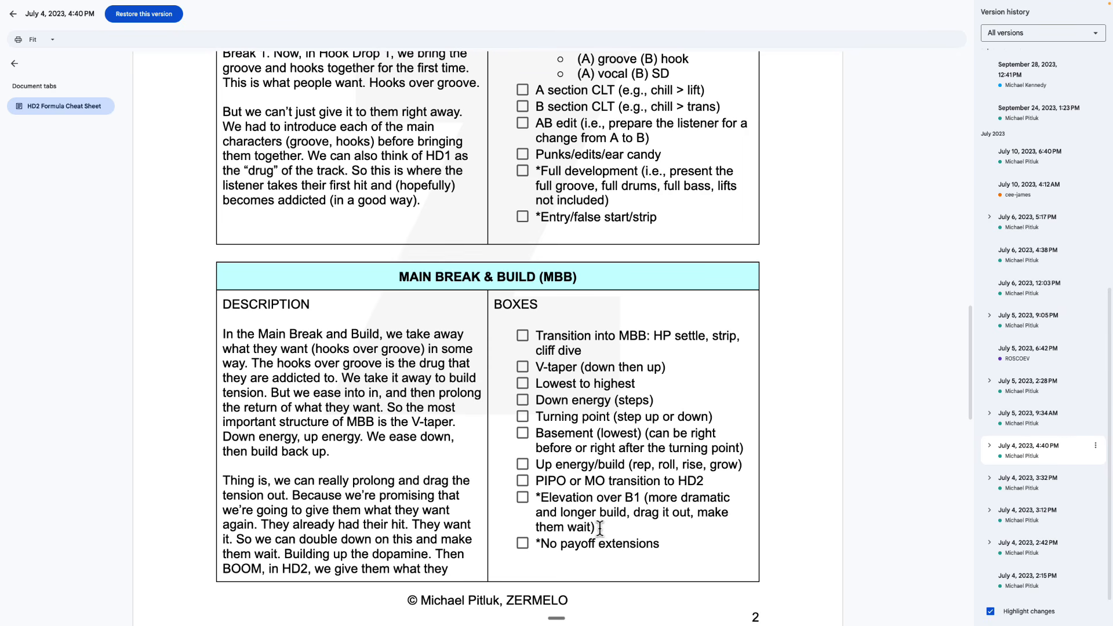
drag(600, 528, 562, 512)
click(570, 503)
scroll(599, 504, down, 9)
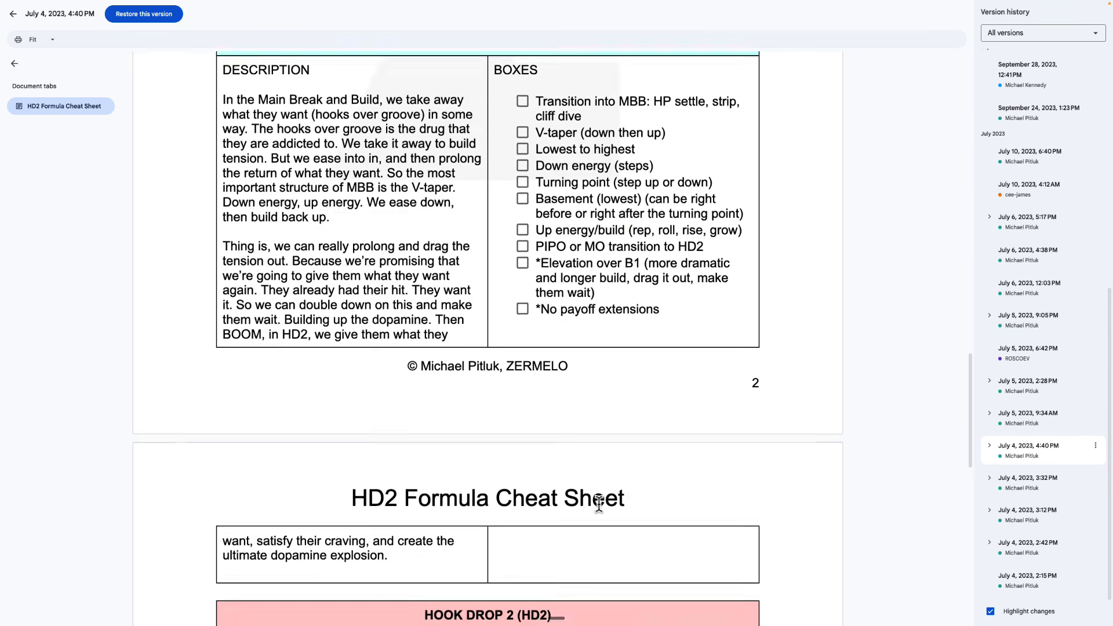
drag(691, 356, 532, 340)
click(703, 337)
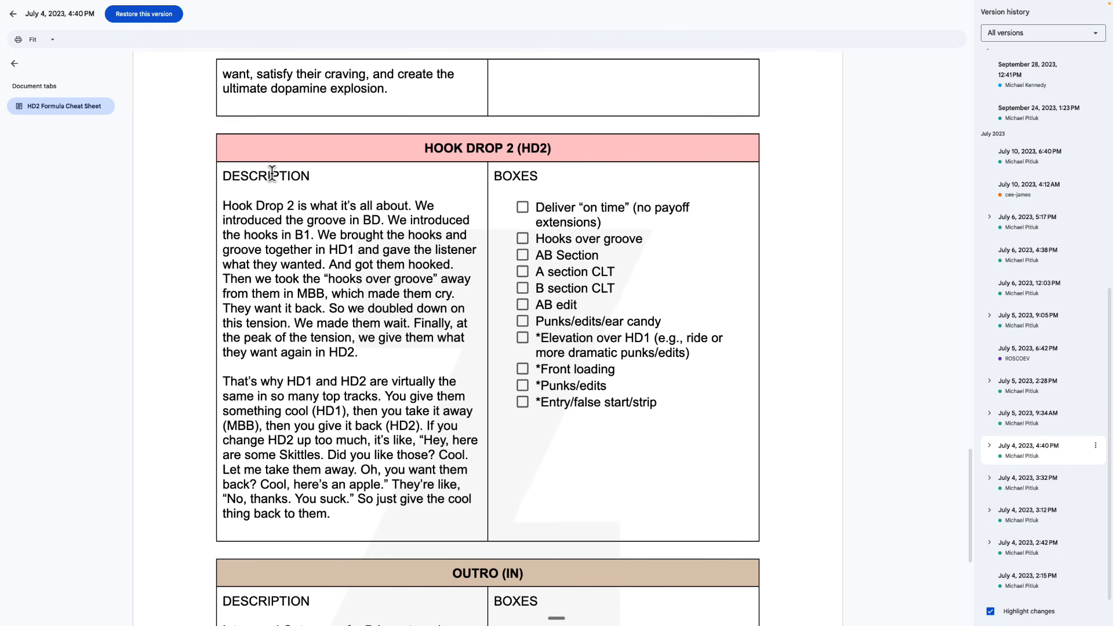
Return to the current cheat sheet and examine its Hook Drop 2 boxes
click(234, 10)
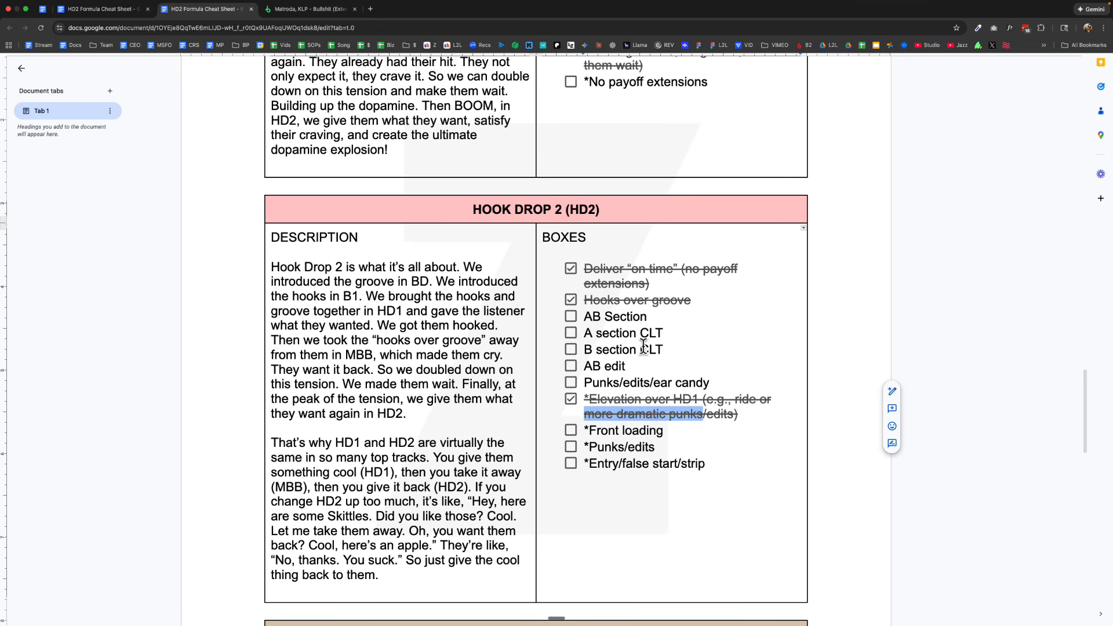
scroll(628, 398, down, 2)
click(681, 354)
Switch to Ableton Live and play Hook Drop 2 A from 106.3.1, stopping in bar 107
key(super+Tab)
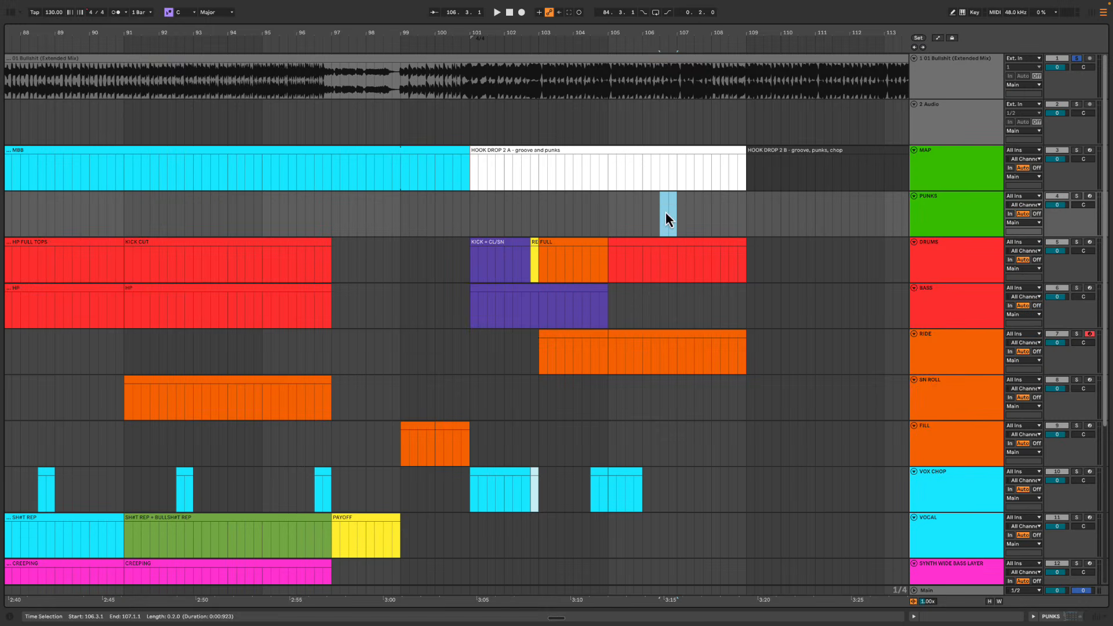
click(670, 313)
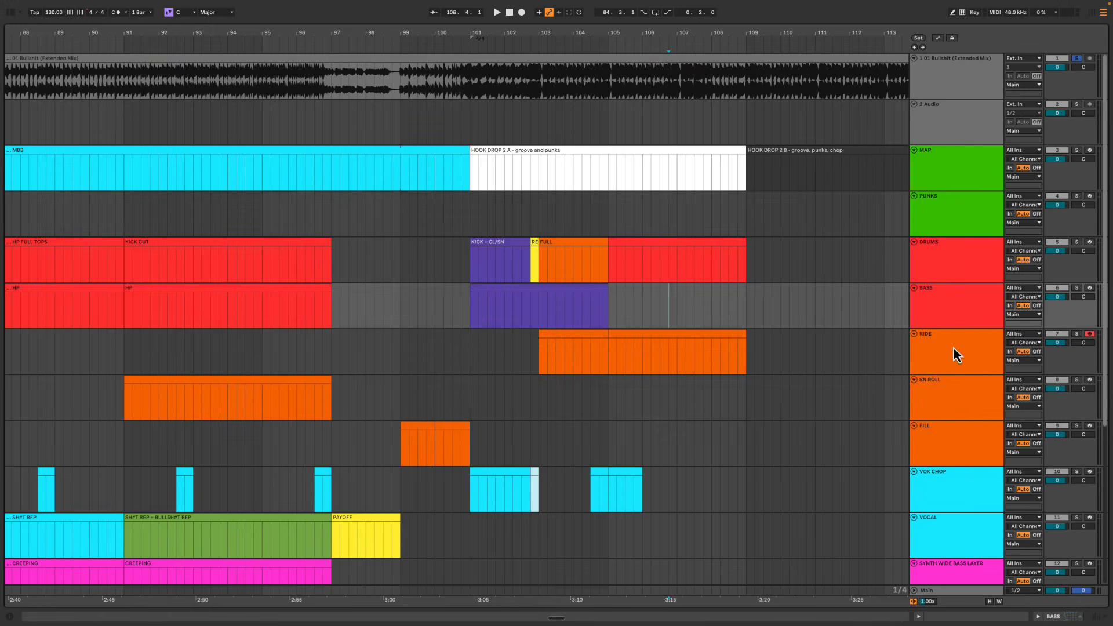
click(952, 348)
click(659, 305)
key(space)
scroll(656, 306, down, 1)
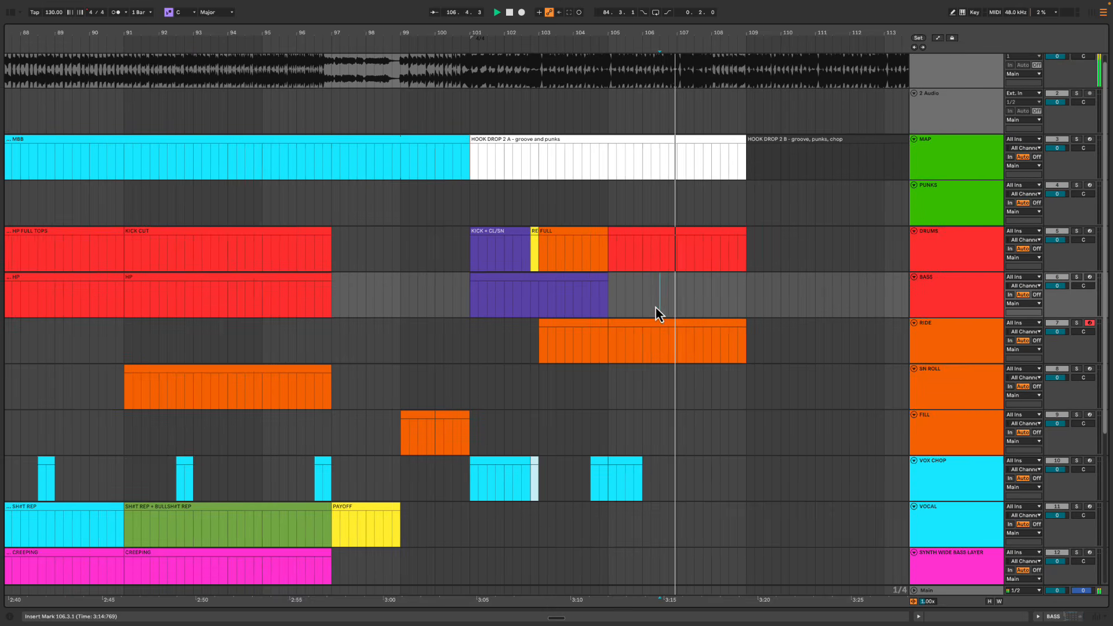
key(space)
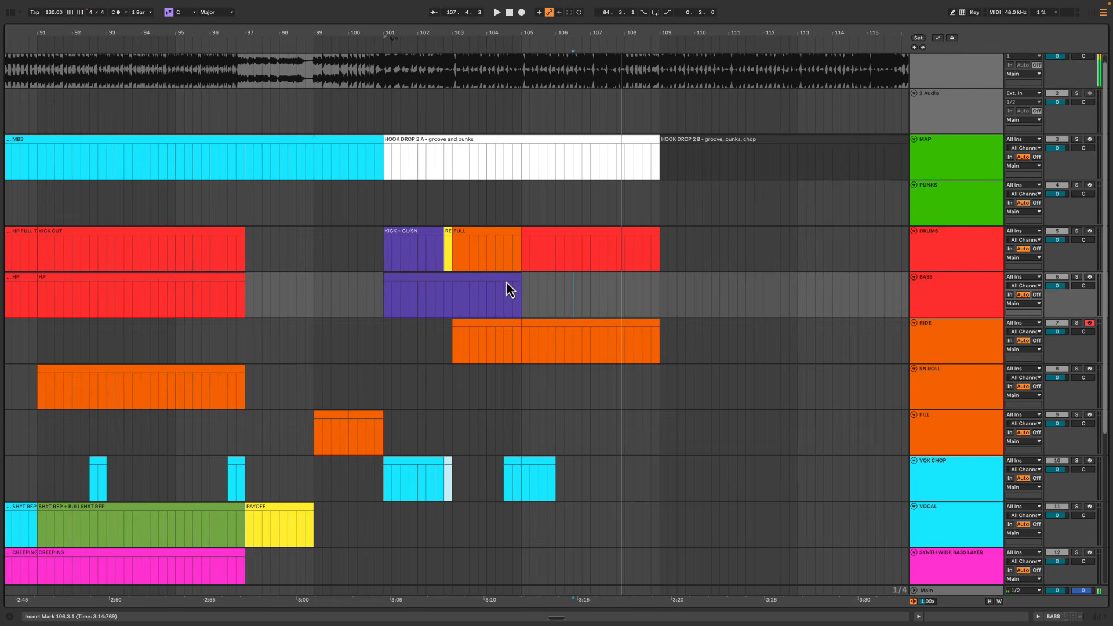
Create an empty clip on BASS over bars 105 to 109 and extend its start back to bar 103
drag(522, 292, 664, 294)
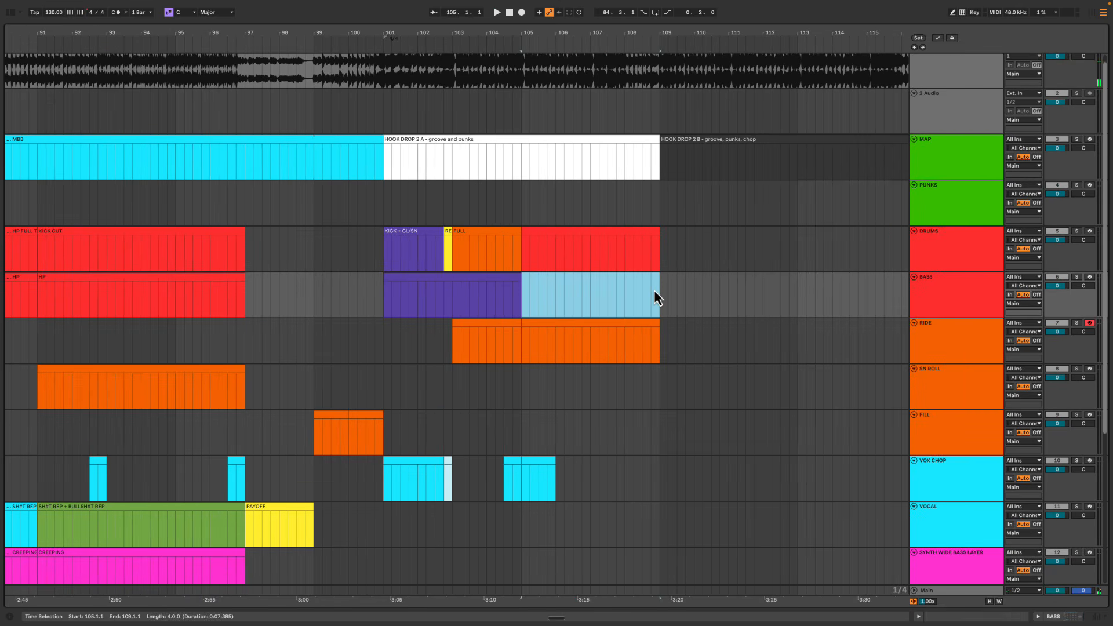
key(super+shift+m)
key(super+alt+l)
key(space)
scroll(644, 294, down, 1)
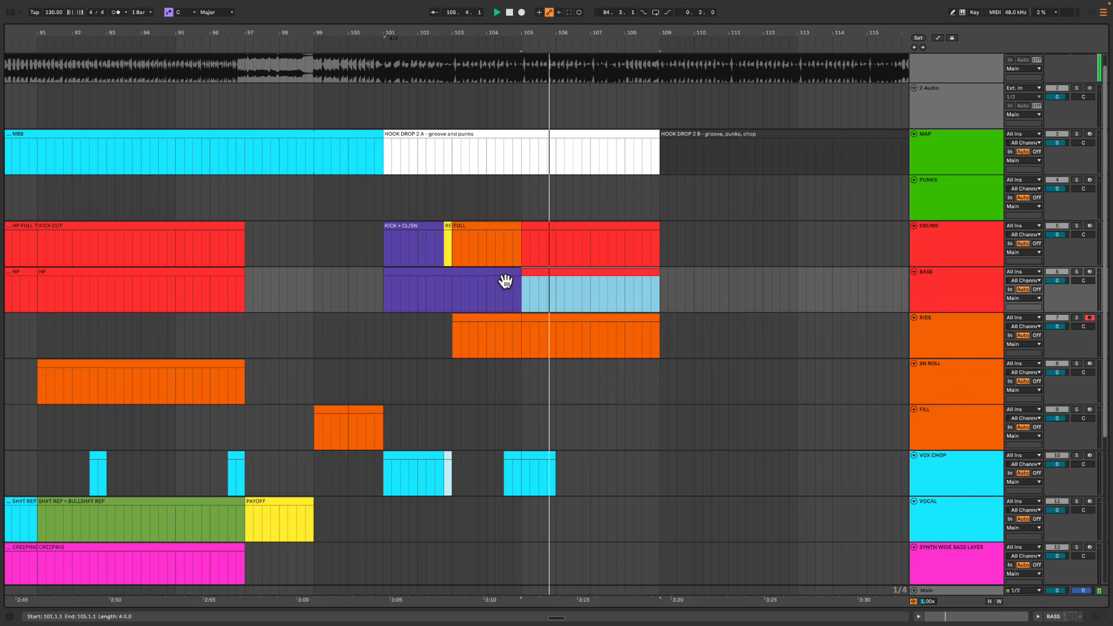
key(space)
drag(523, 272, 453, 275)
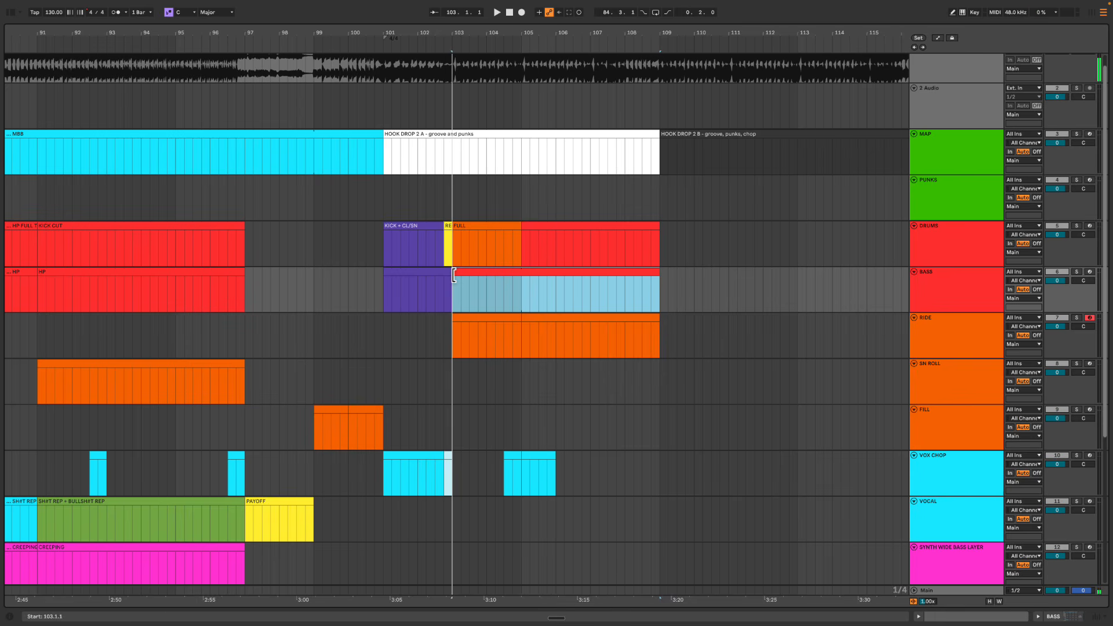
Play Hook Drop 2 A from bar 105 and stop at bar 108
click(525, 300)
key(space)
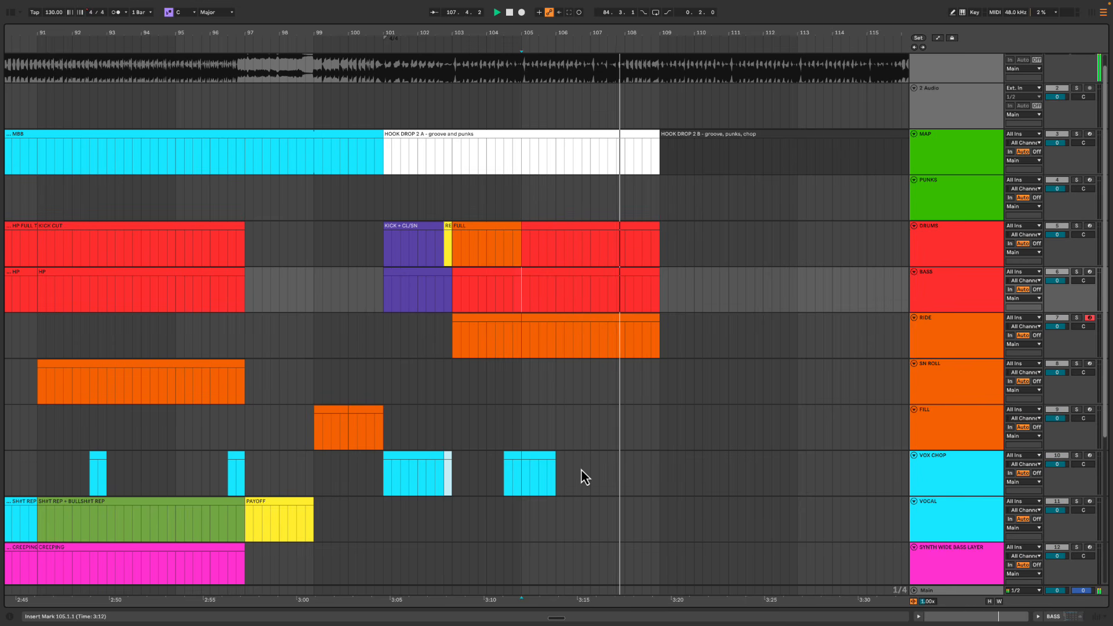
key(space)
Create an empty clip on the SYNTH WIDE BASS LAYER track from bar 107 to bar 109
scroll(666, 481, down, 4)
click(955, 446)
key(Up)
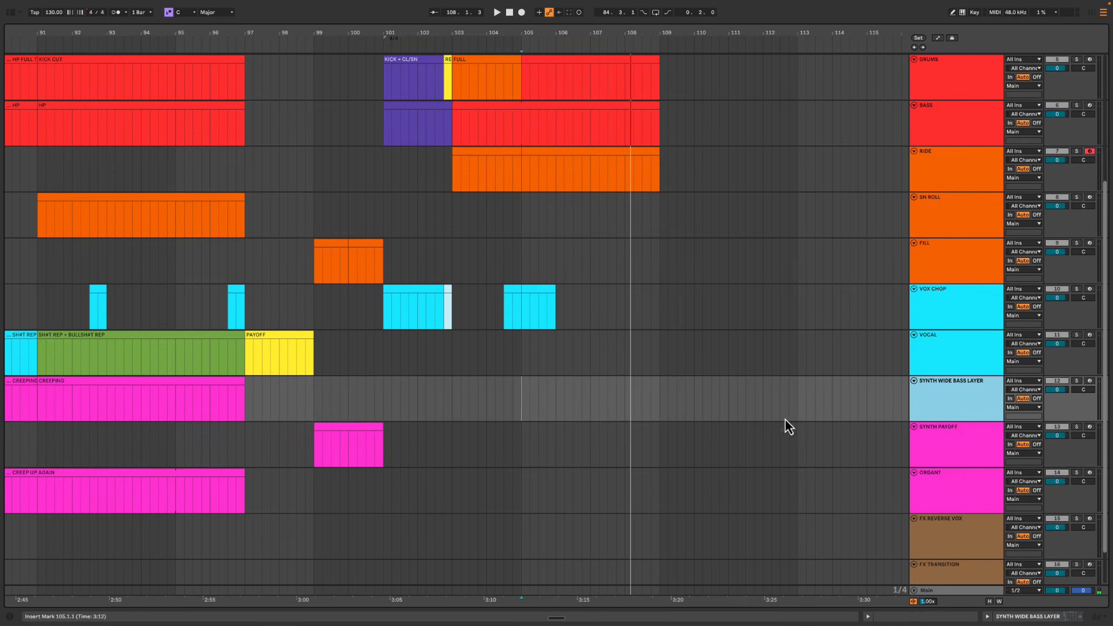
drag(585, 395, 663, 397)
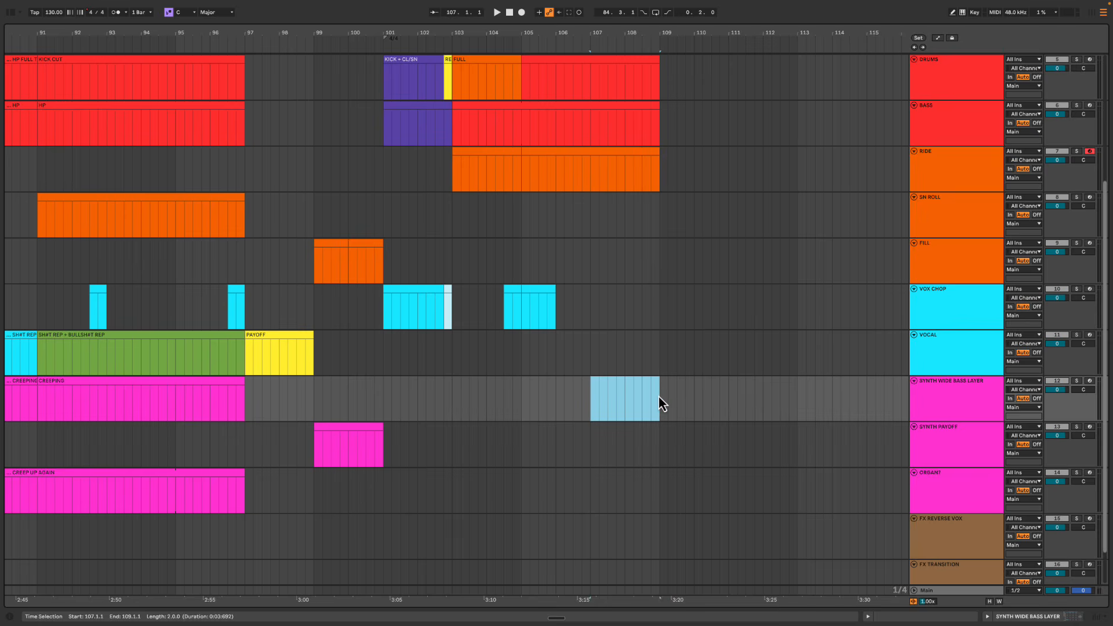
key(ctrl+shift+m)
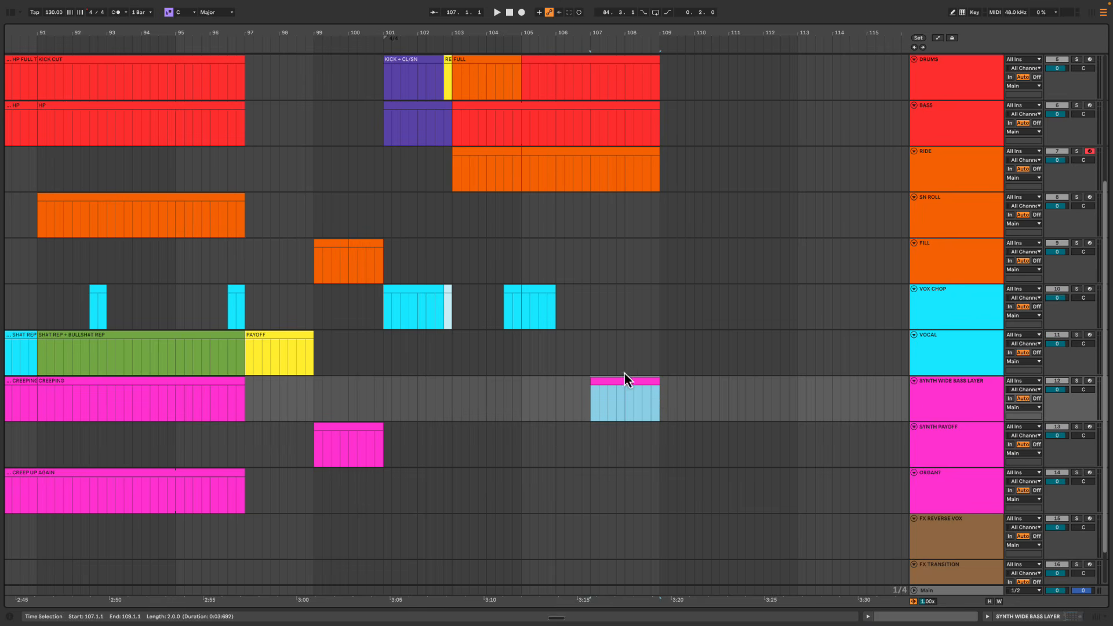
Play from bar 107 into Hook Drop 2 B, stop playback and select the Hook Drop 2 B clip on MAP
key(space)
scroll(662, 326, up, 5)
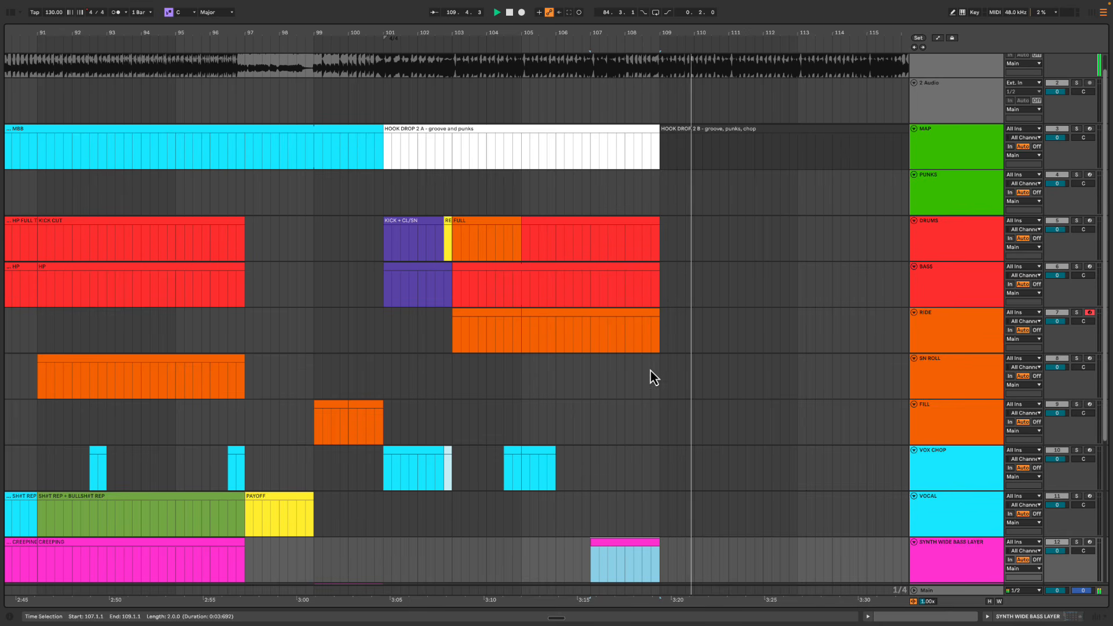
drag(708, 38, 708, 36)
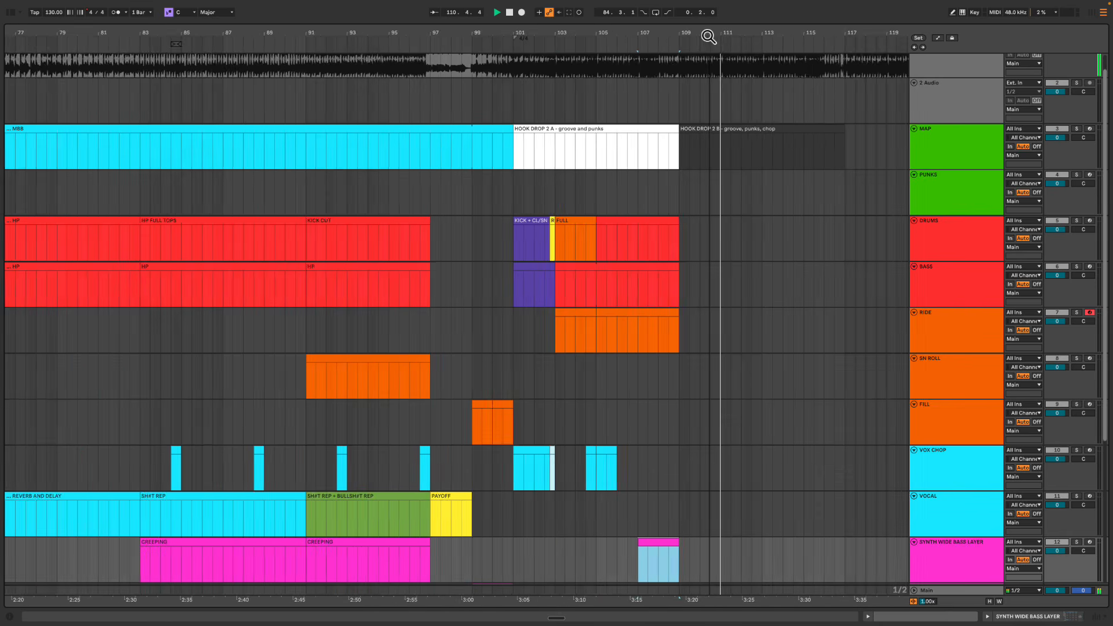
click(599, 132)
key(space)
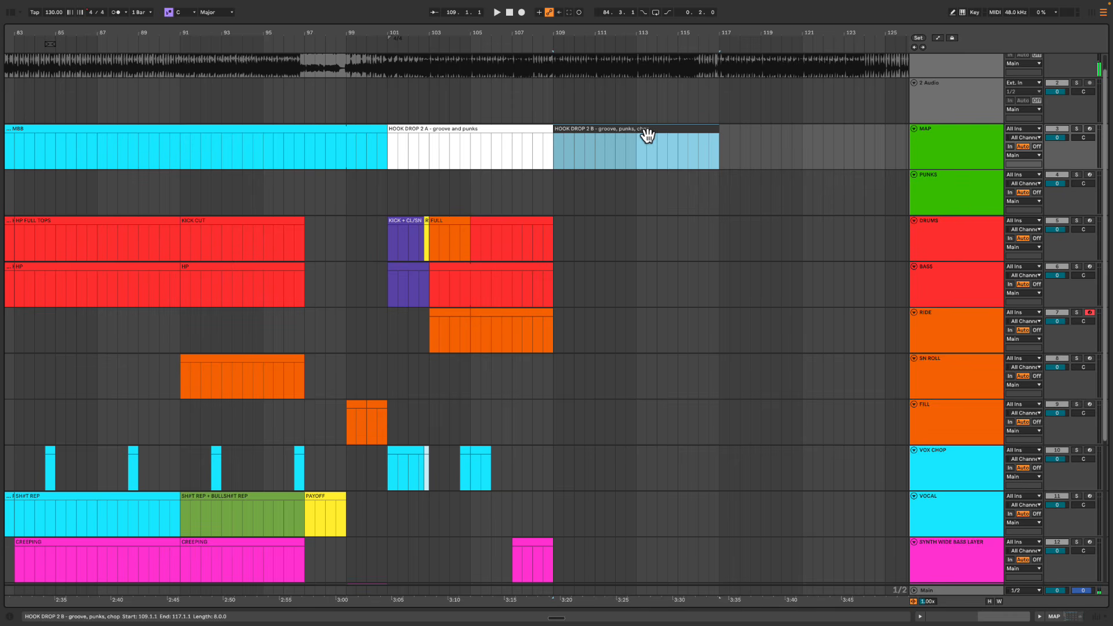
Rename the Hook Drop 2 A clip on MAP as "HOOK DROP 2 A - strip, groove and punks"
click(451, 136)
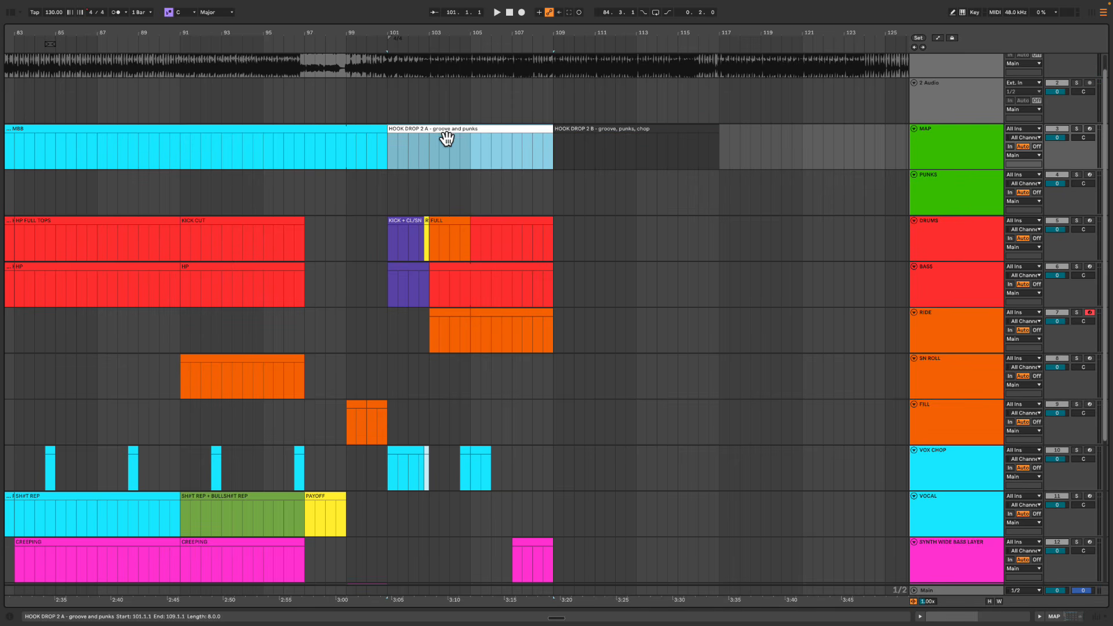
click(447, 138)
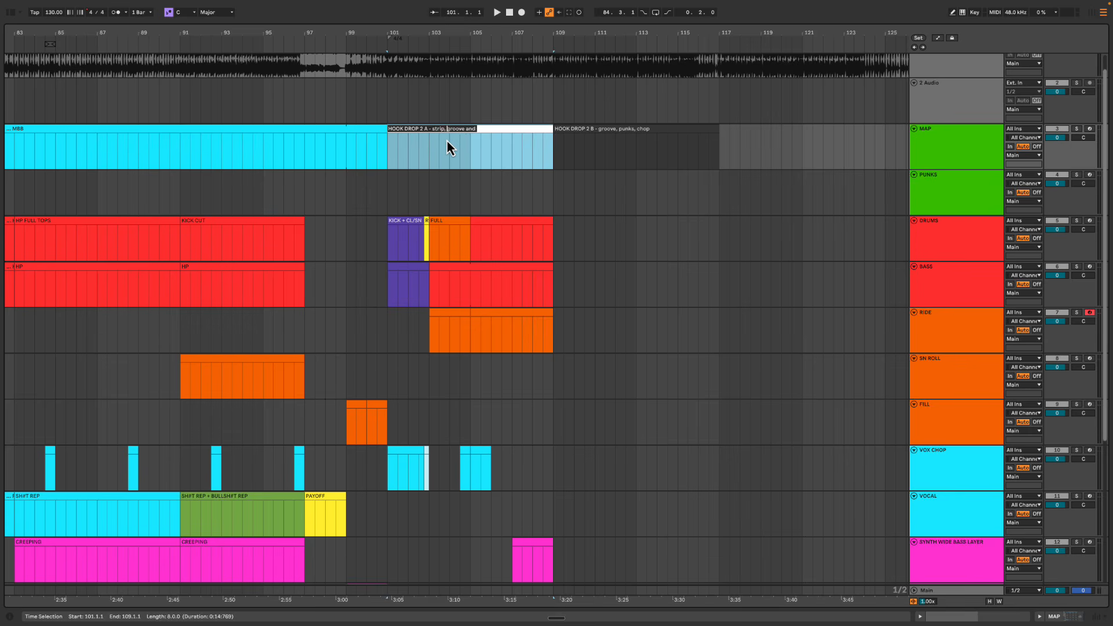
text(punks)
key(Return)
click(615, 137)
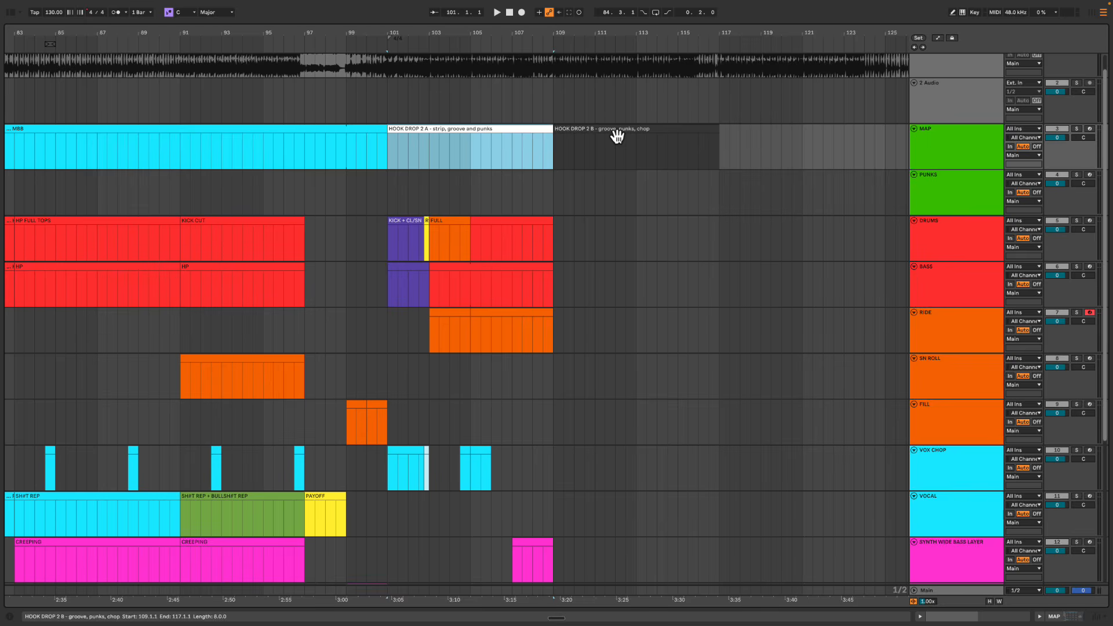
Copy the Hook Drop 1 B layers from DRUMS through VOCAL, bars 59 to 67, to bars 109 to 117
click(557, 157)
scroll(559, 265, down, 1)
drag(560, 31, 560, 29)
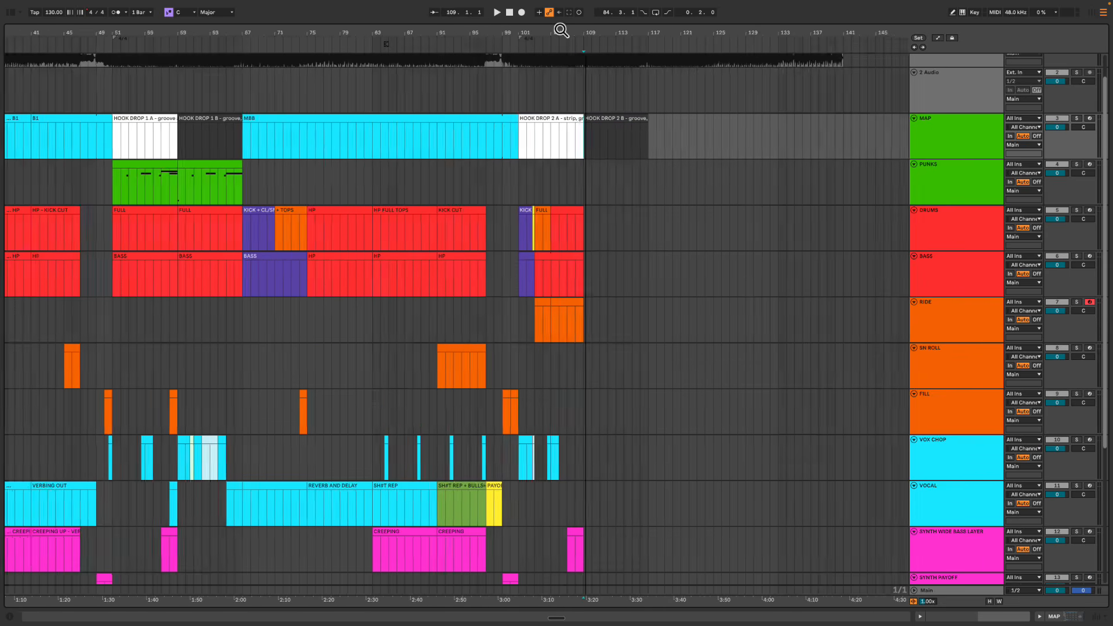
scroll(474, 168, left, 5)
click(353, 174)
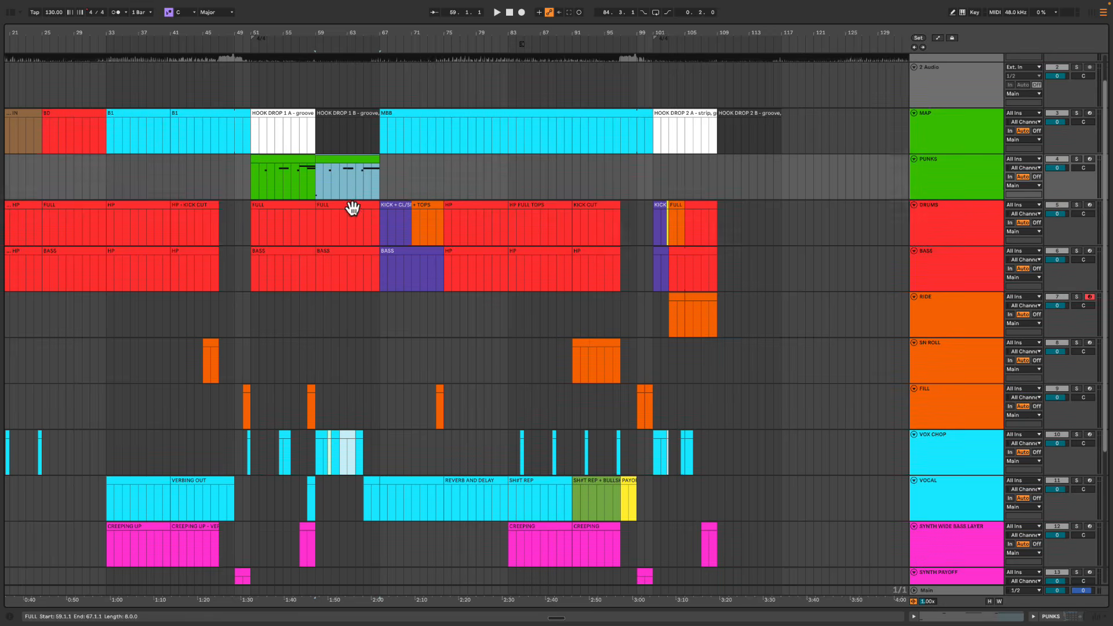
scroll(352, 208, down, 5)
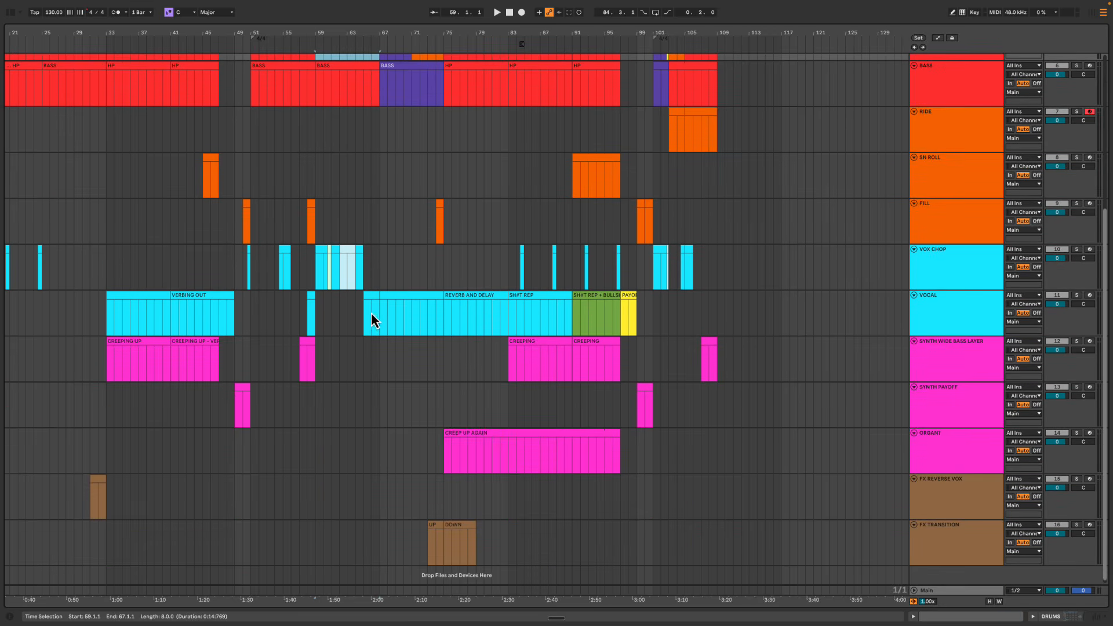
shift+click(371, 313)
scroll(392, 288, up, 5)
drag(350, 249, 757, 263)
Play the copied Hook Drop 2 B layers from bar 109 and stop within that bar
key(space)
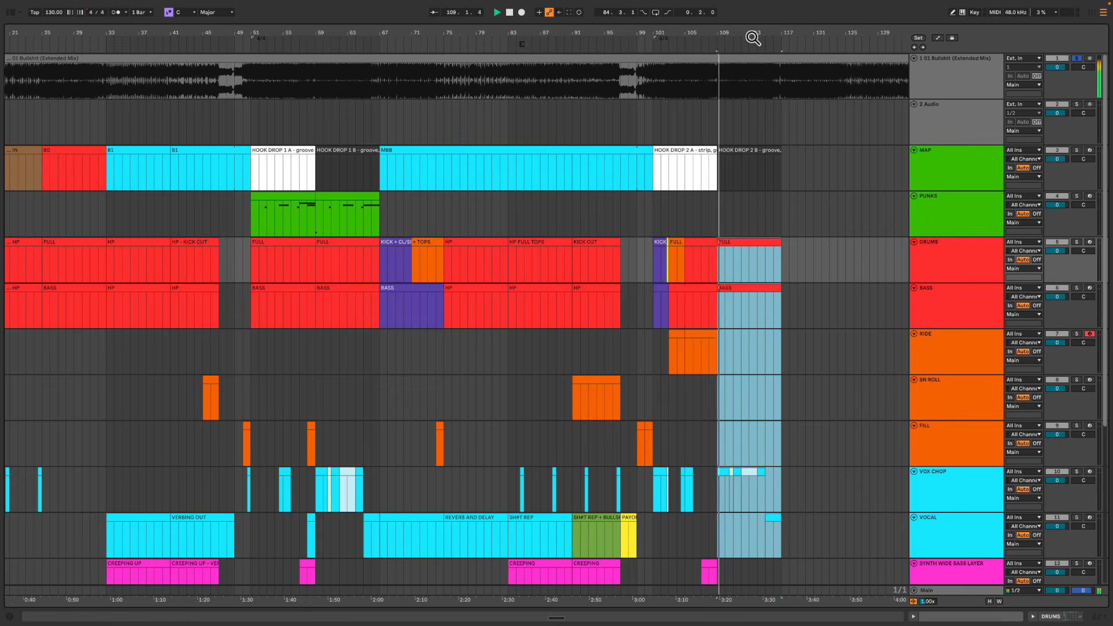
drag(753, 38, 613, 38)
key(space)
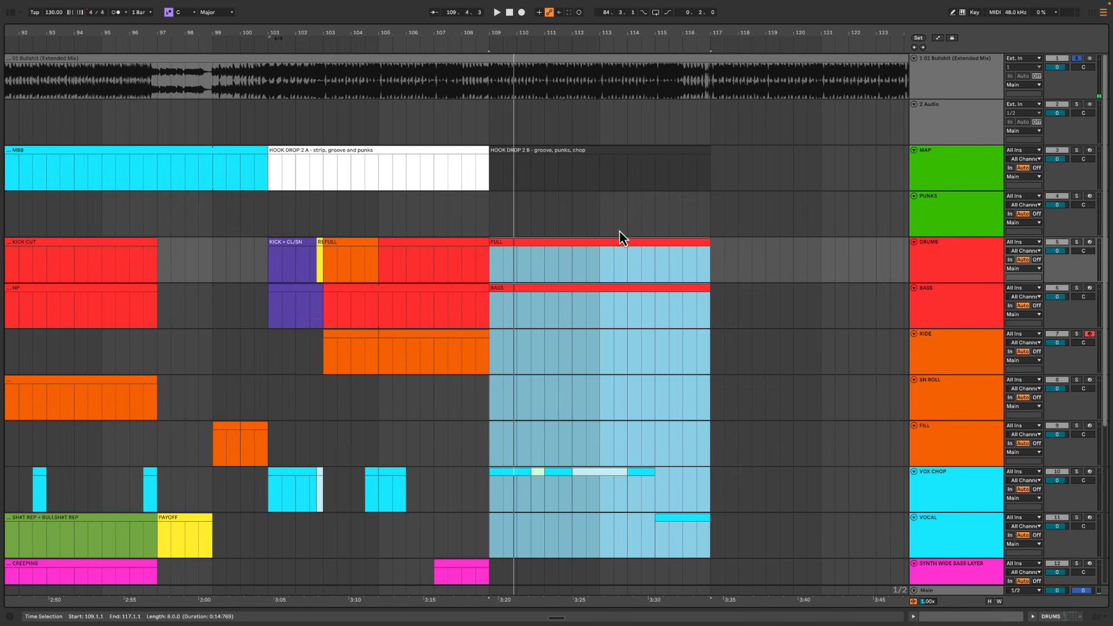
scroll(620, 235, left, 5)
scroll(579, 226, right, 4)
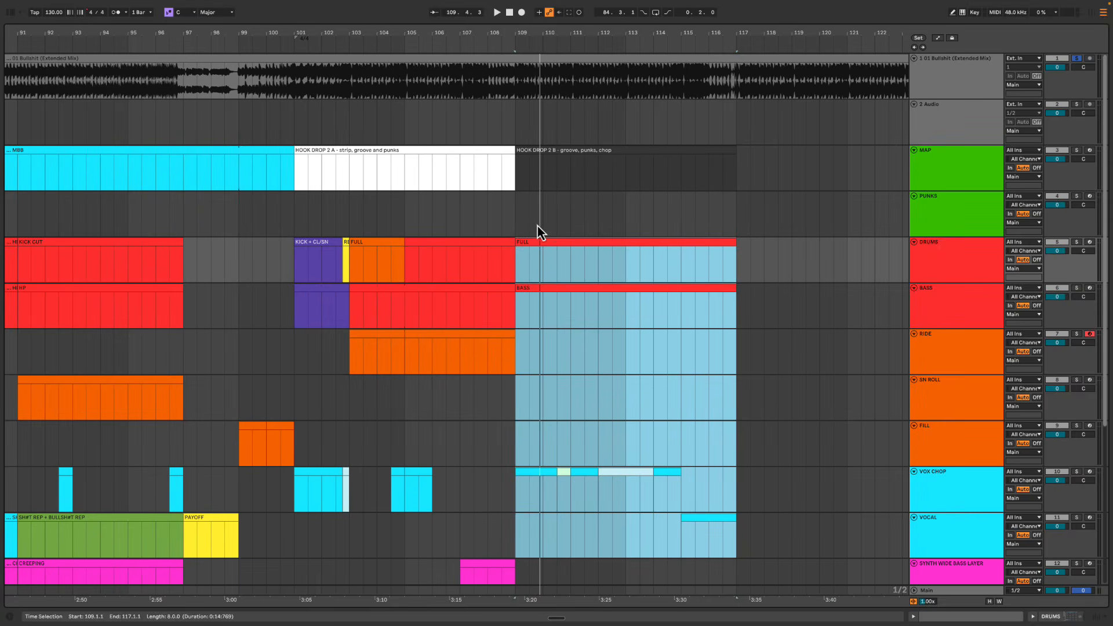
Review the Hook Drop 2 B layers across bars 109 to 117 from PUNKS downward, playing briefly from bar 109
click(514, 227)
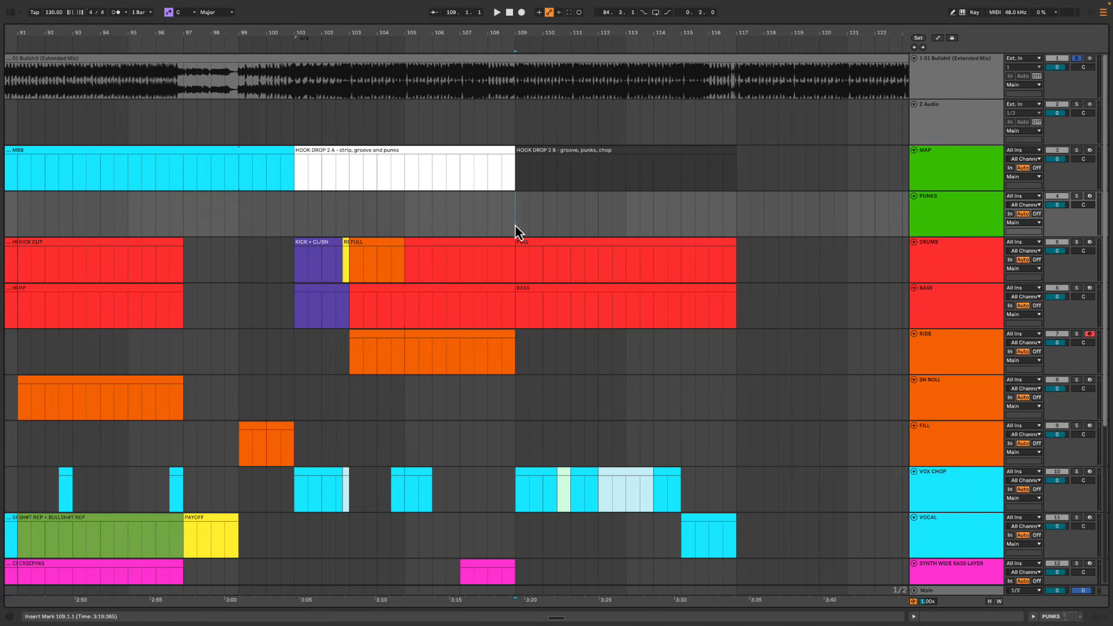
drag(517, 217, 740, 458)
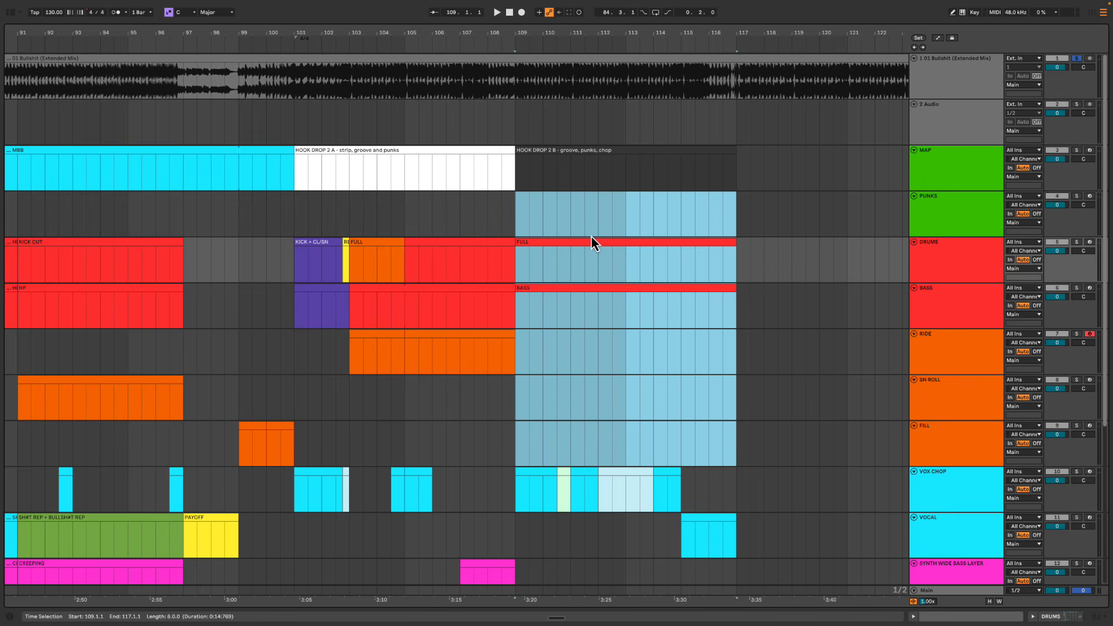
drag(536, 27, 701, 32)
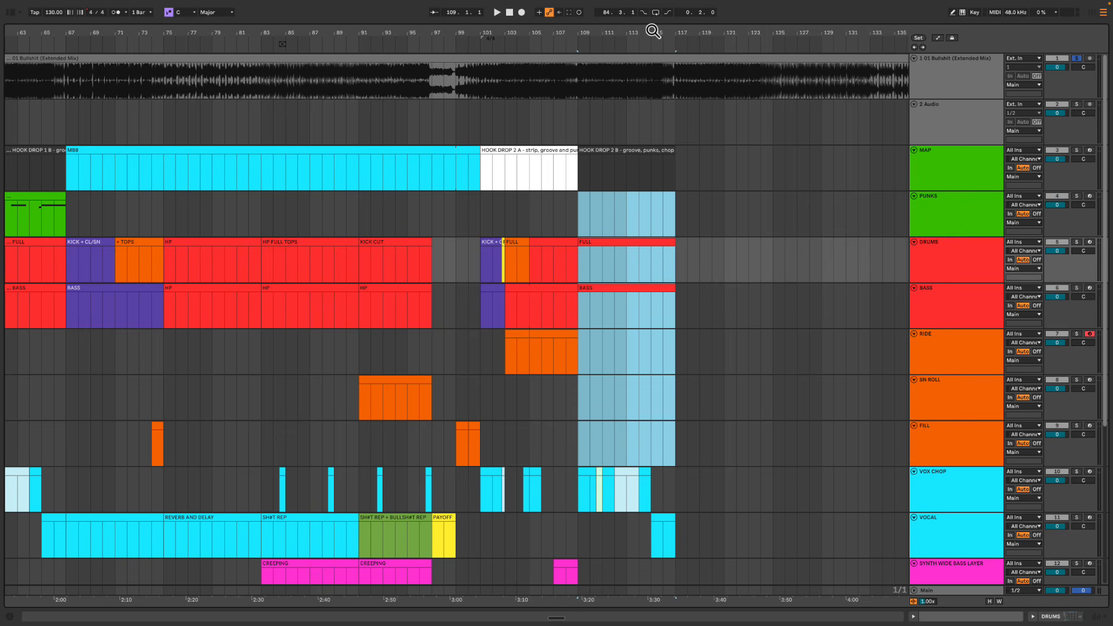
click(581, 220)
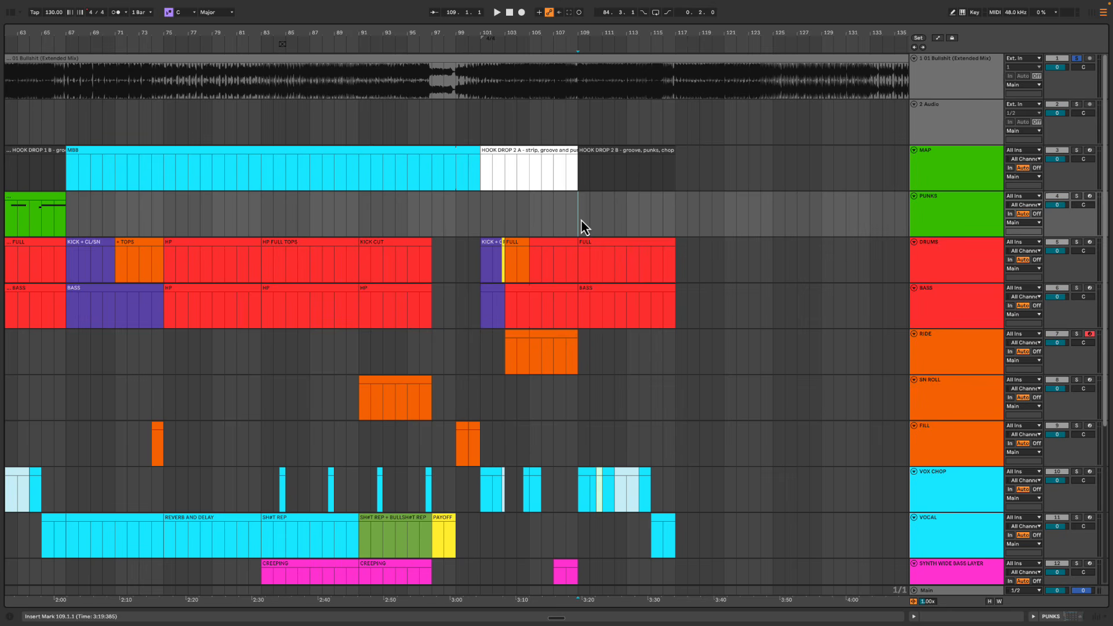
drag(590, 31, 590, 33)
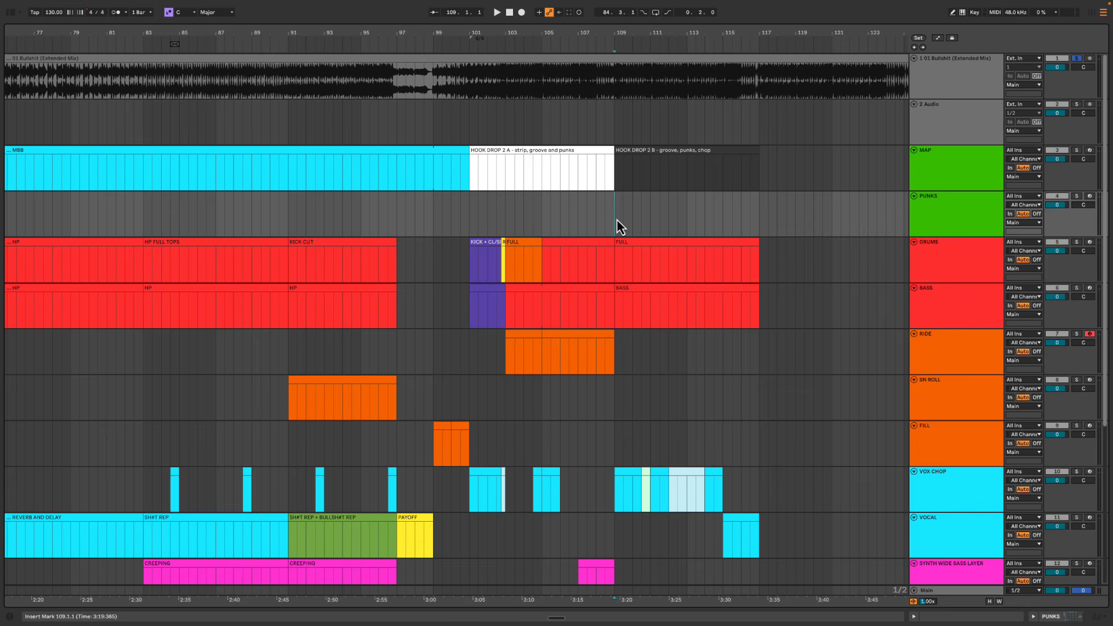
scroll(704, 29, right, 3)
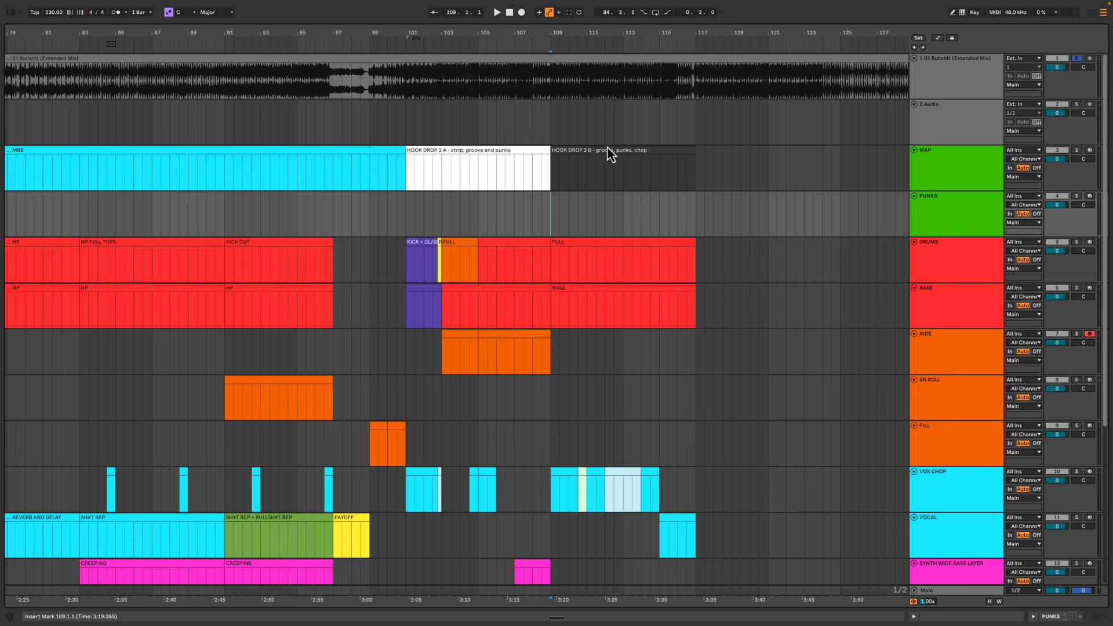
key(space)
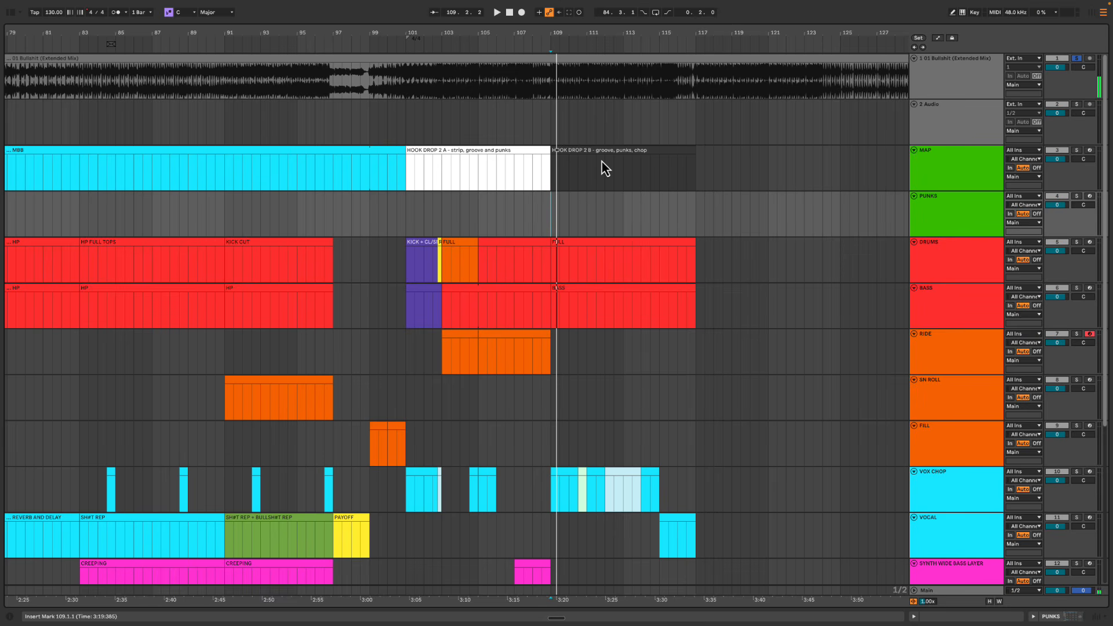
drag(409, 137, 640, 336)
drag(549, 214, 698, 384)
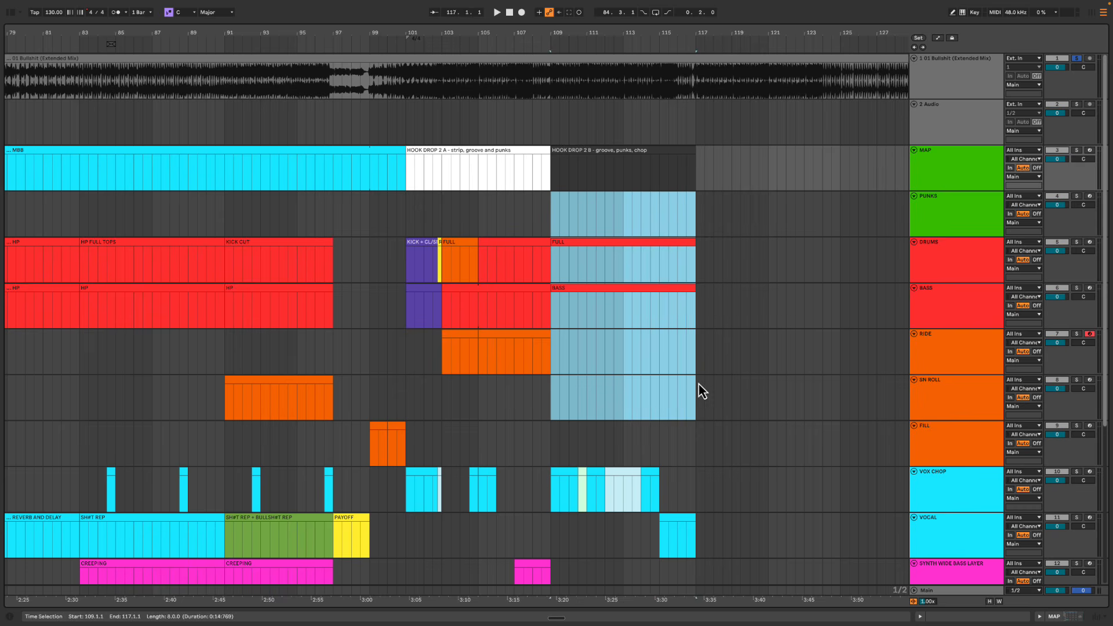
click(552, 214)
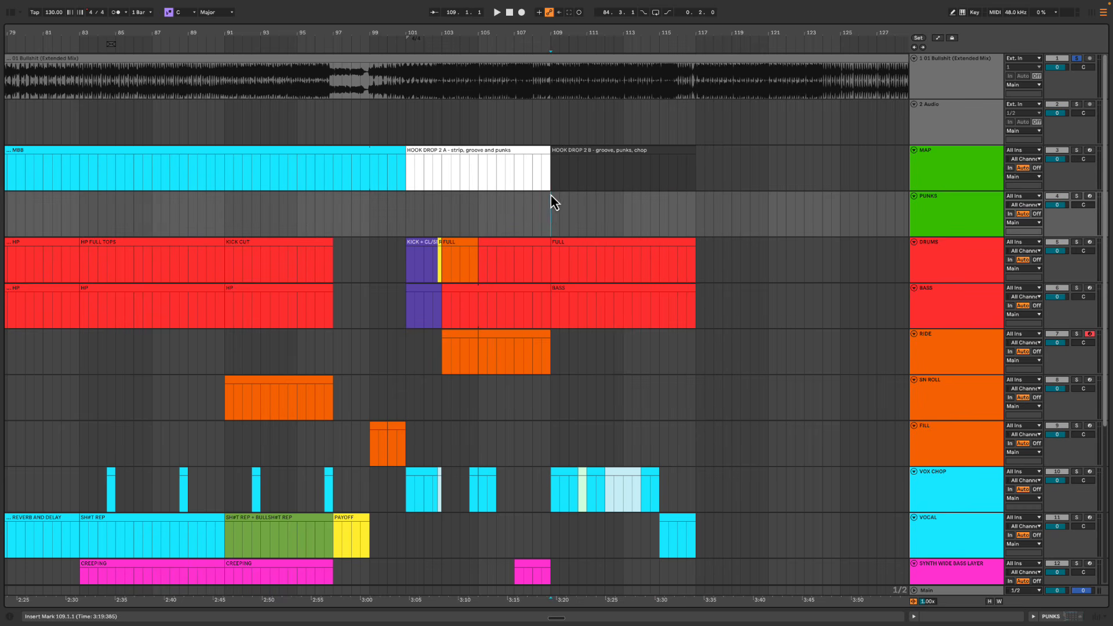
Compare the Hook Drop 1, MBB and Hook Drop 2 layers from MAP through RIDE by highlighting each section
drag(573, 32, 662, 38)
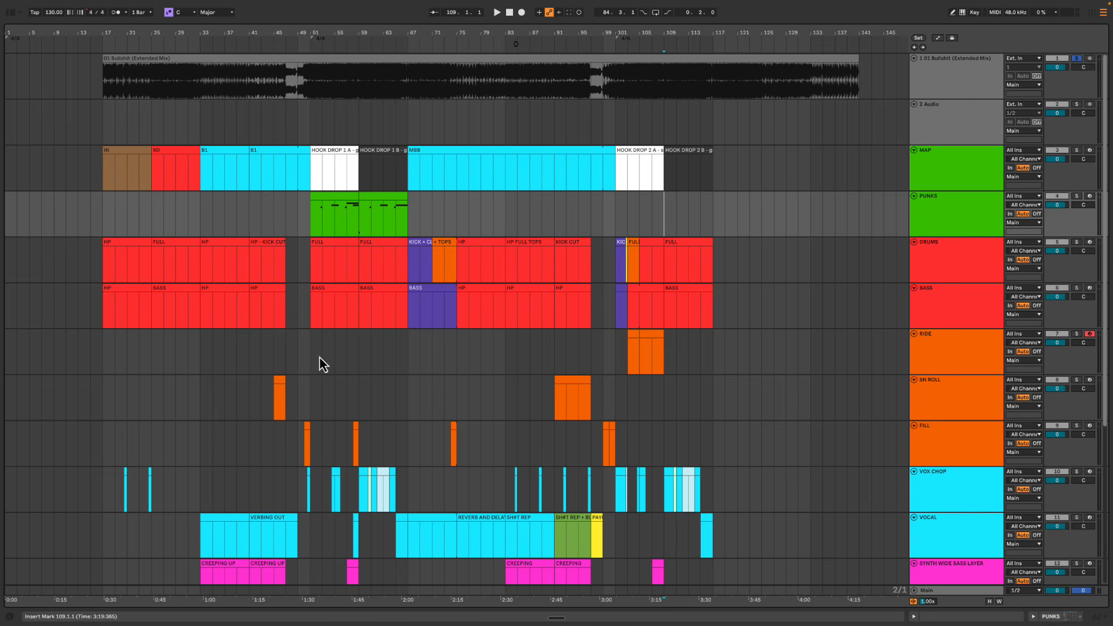
drag(318, 362, 412, 248)
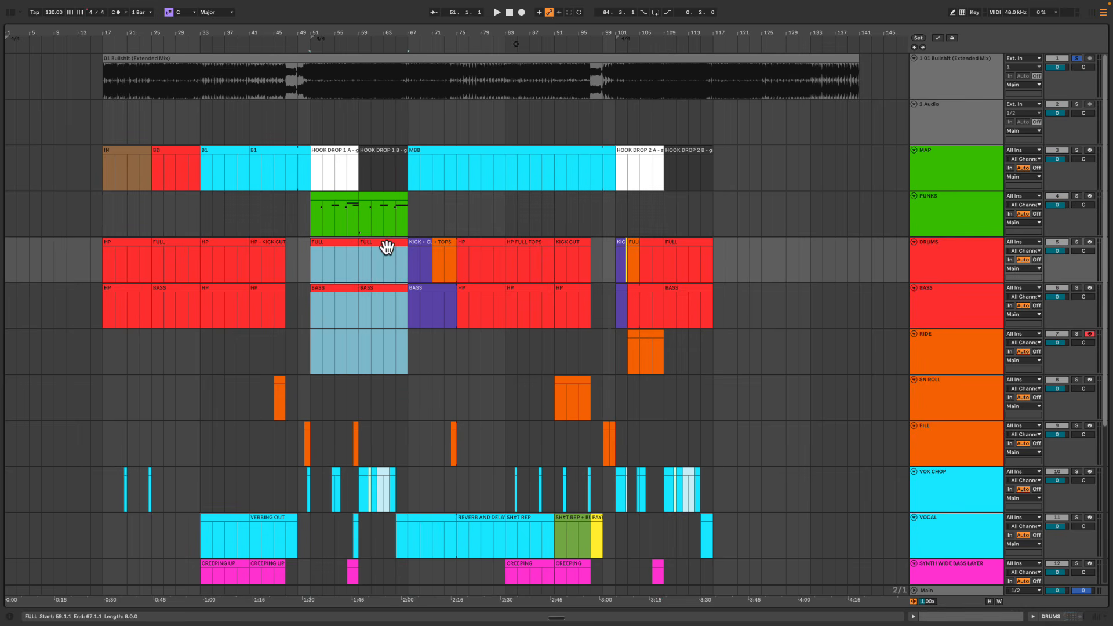
drag(406, 355, 310, 154)
drag(404, 356, 310, 165)
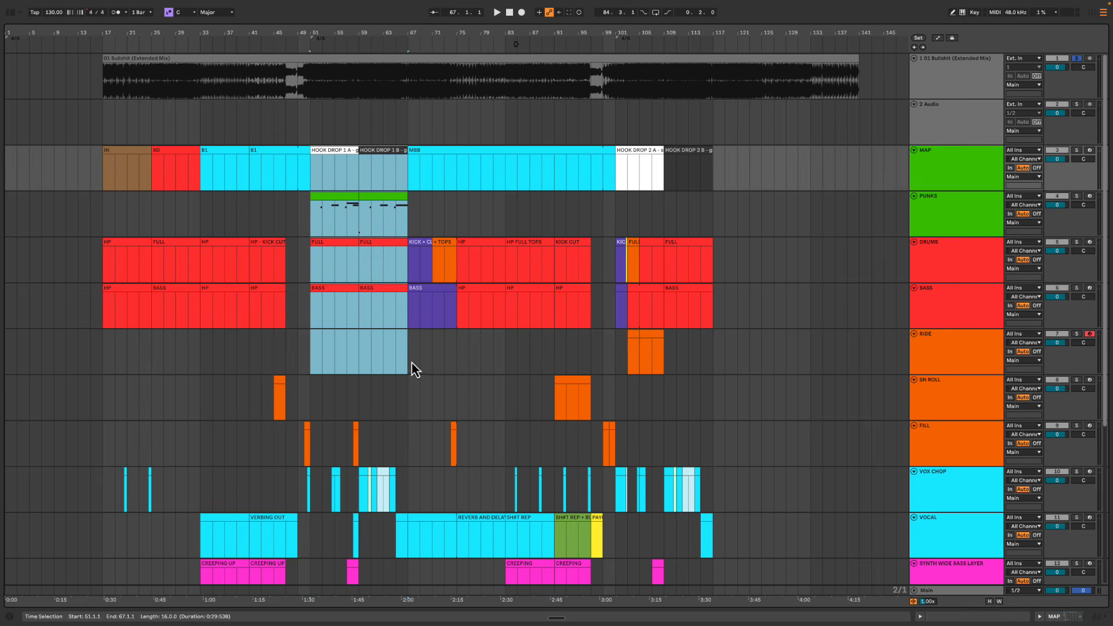
drag(418, 184, 600, 346)
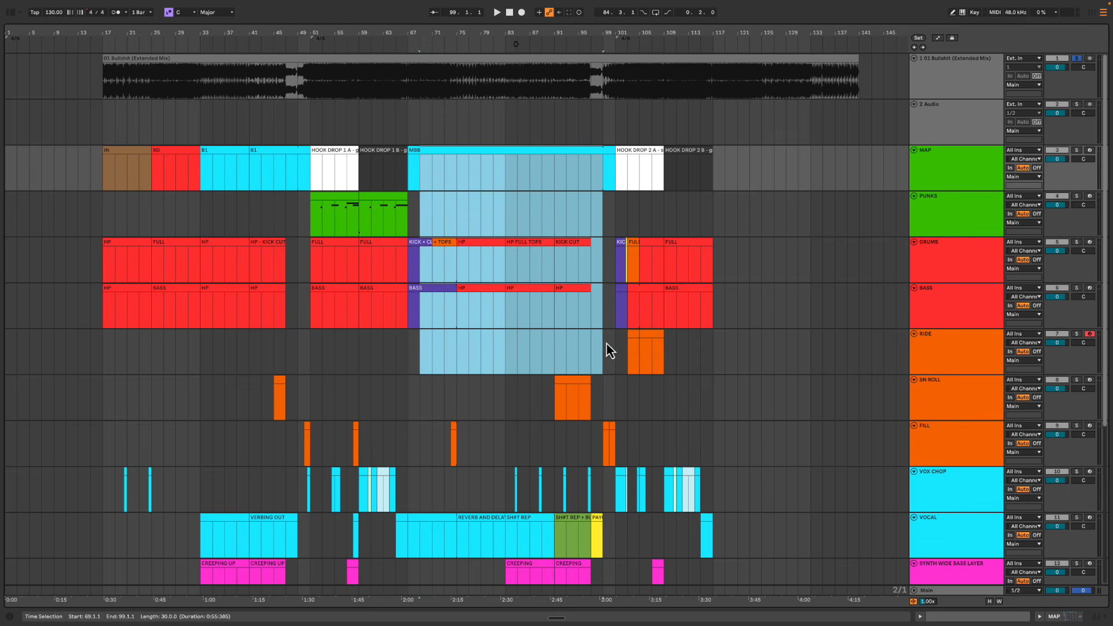
drag(627, 173, 715, 356)
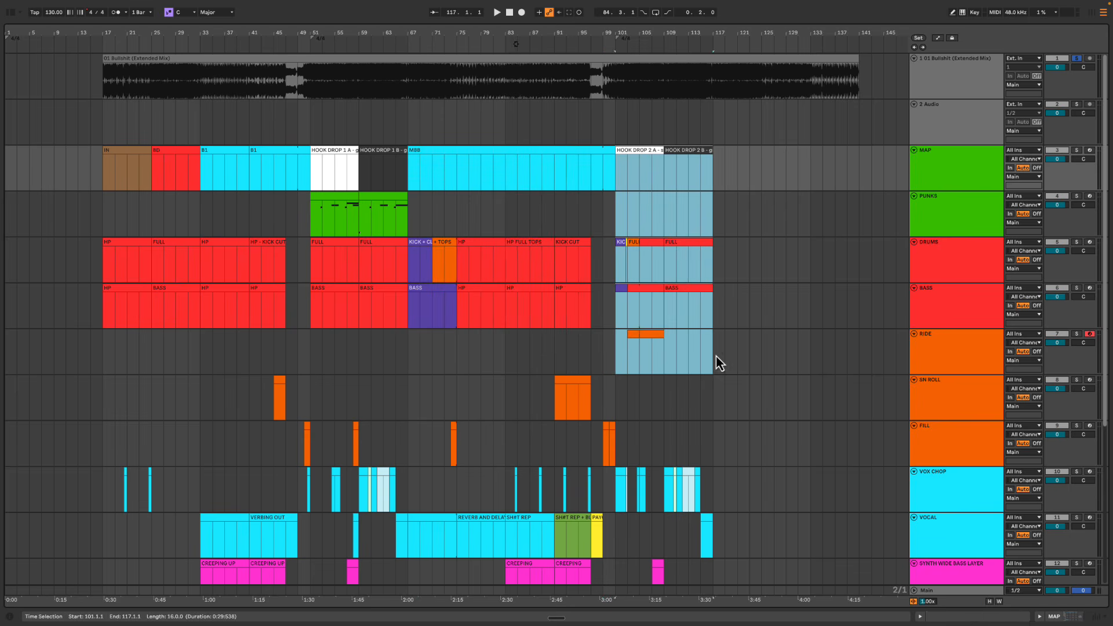
click(715, 356)
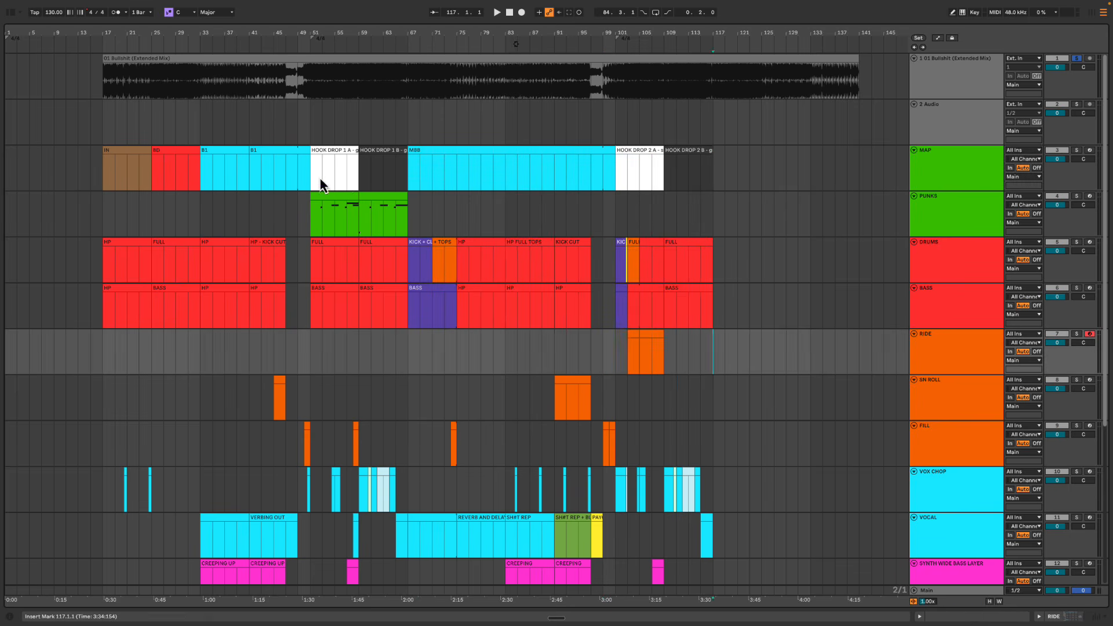
drag(338, 189, 391, 355)
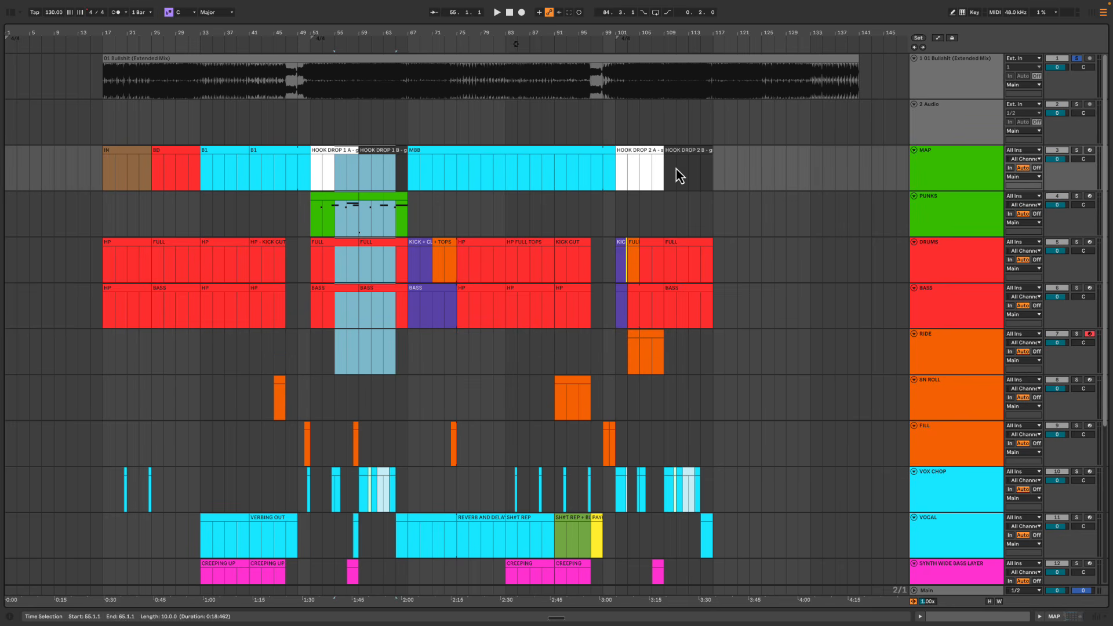
drag(647, 183, 690, 367)
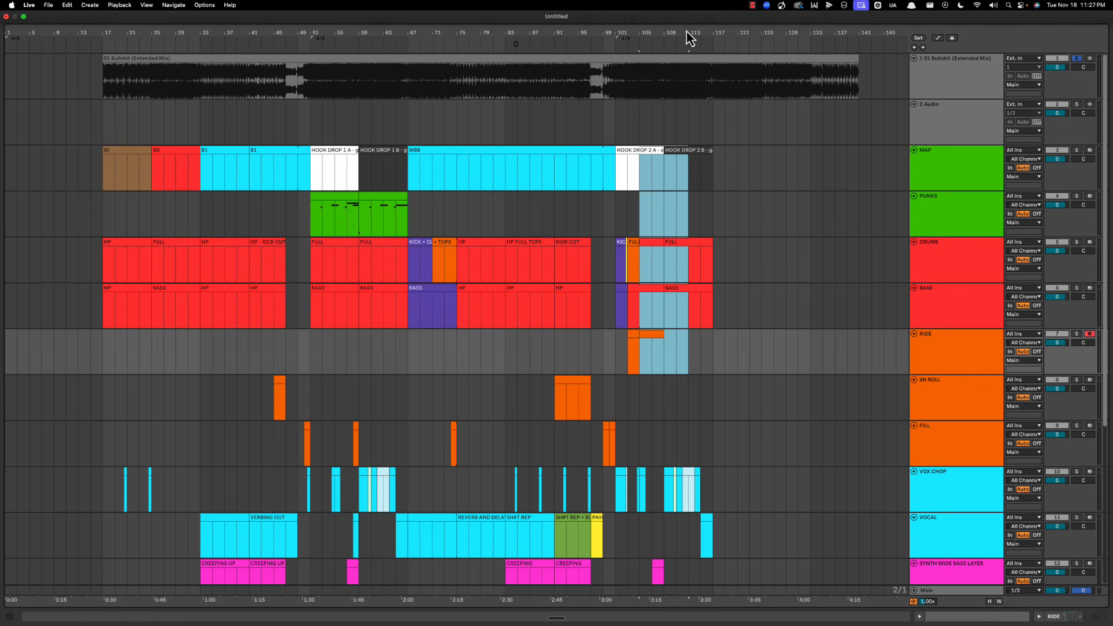
drag(683, 44, 657, 131)
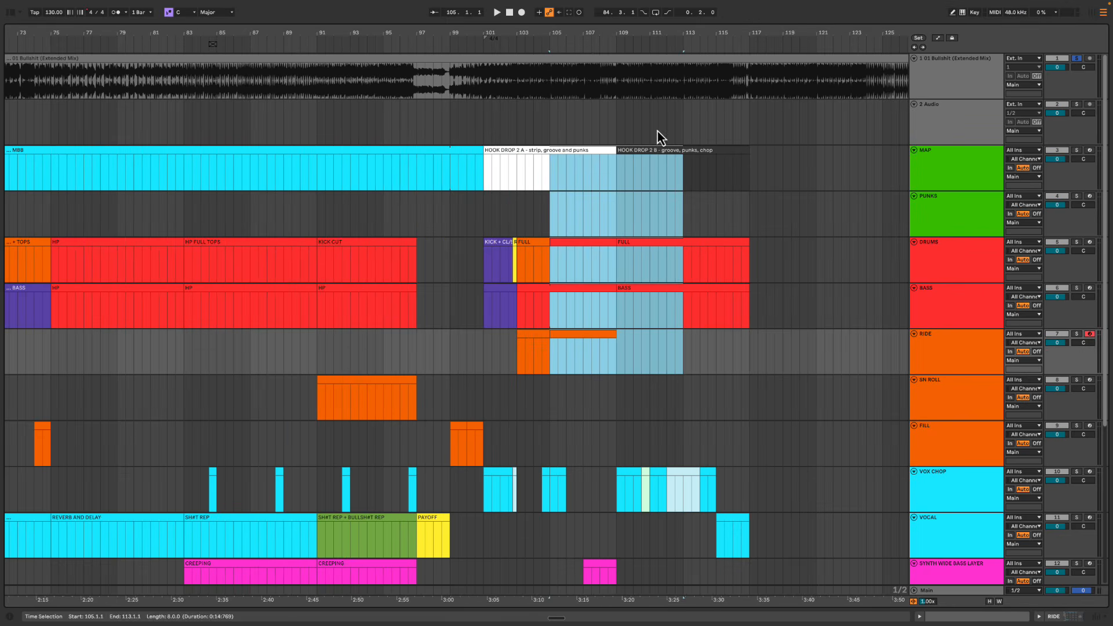
Play Hook Drop 2 B from bar 109, stop past bar 111 and highlight part of its PUNKS, DRUMS and BASS layers
click(619, 184)
scroll(617, 168, right, 3)
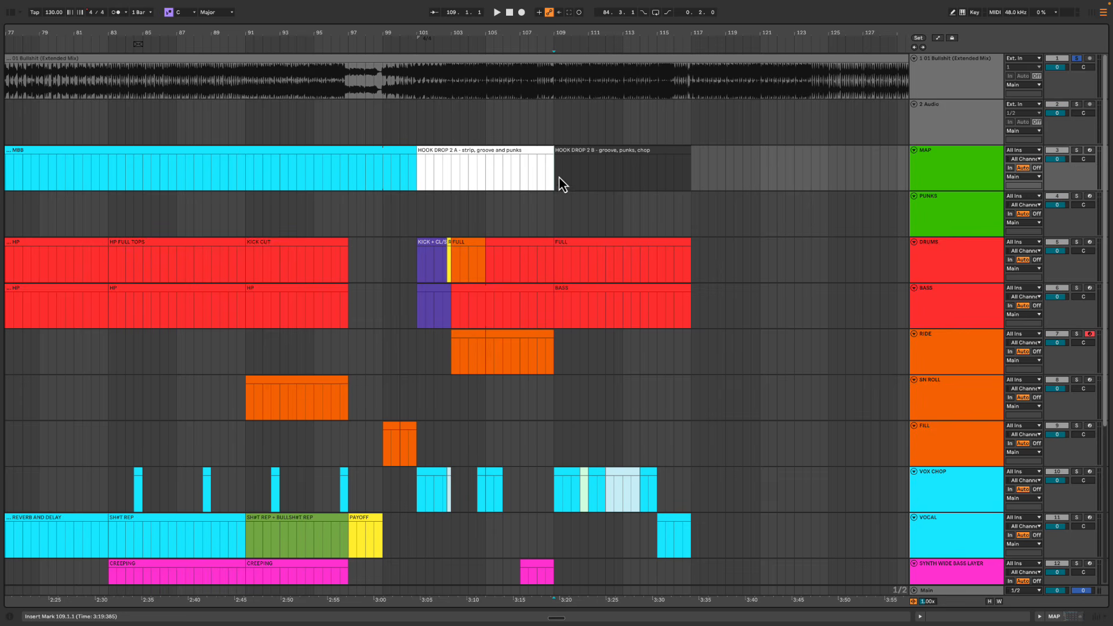
scroll(574, 185, down, 1)
key(space)
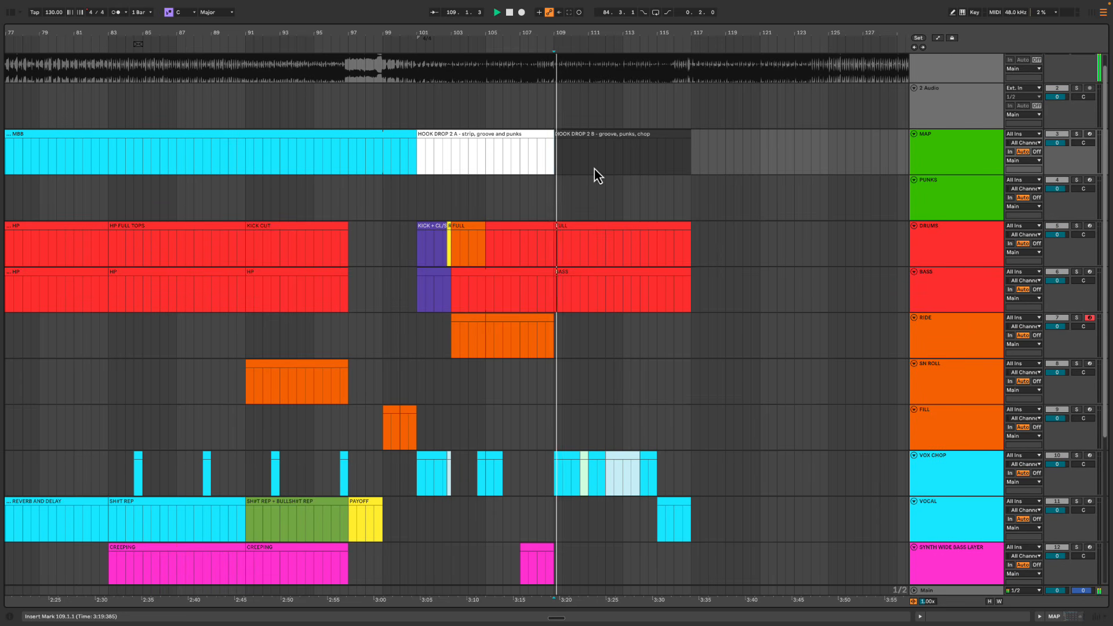
scroll(585, 272, down, 1)
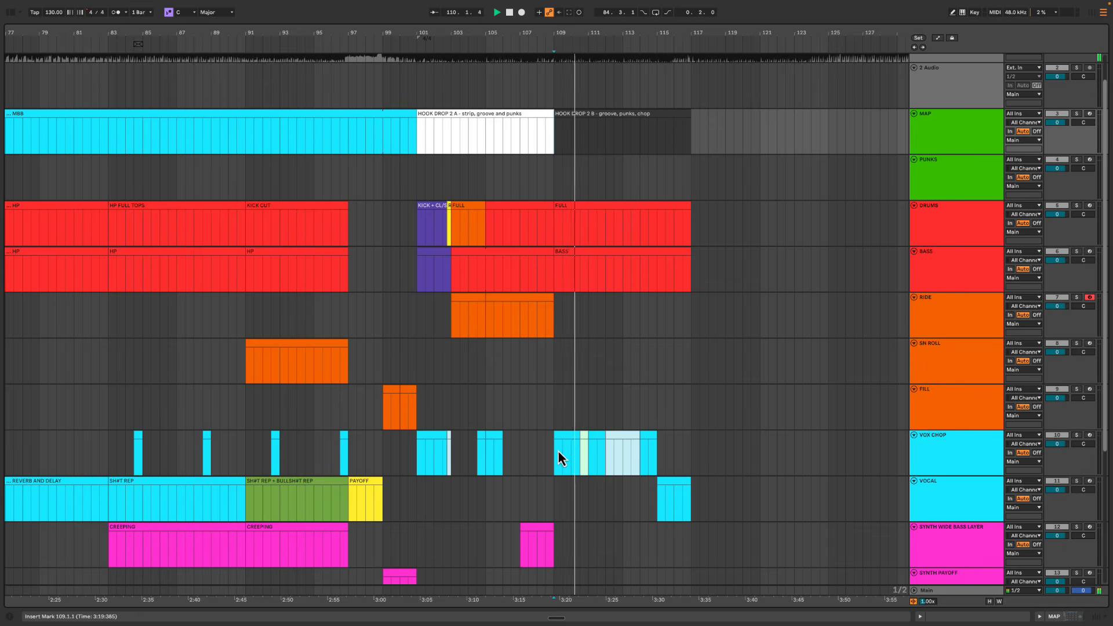
scroll(567, 447, down, 1)
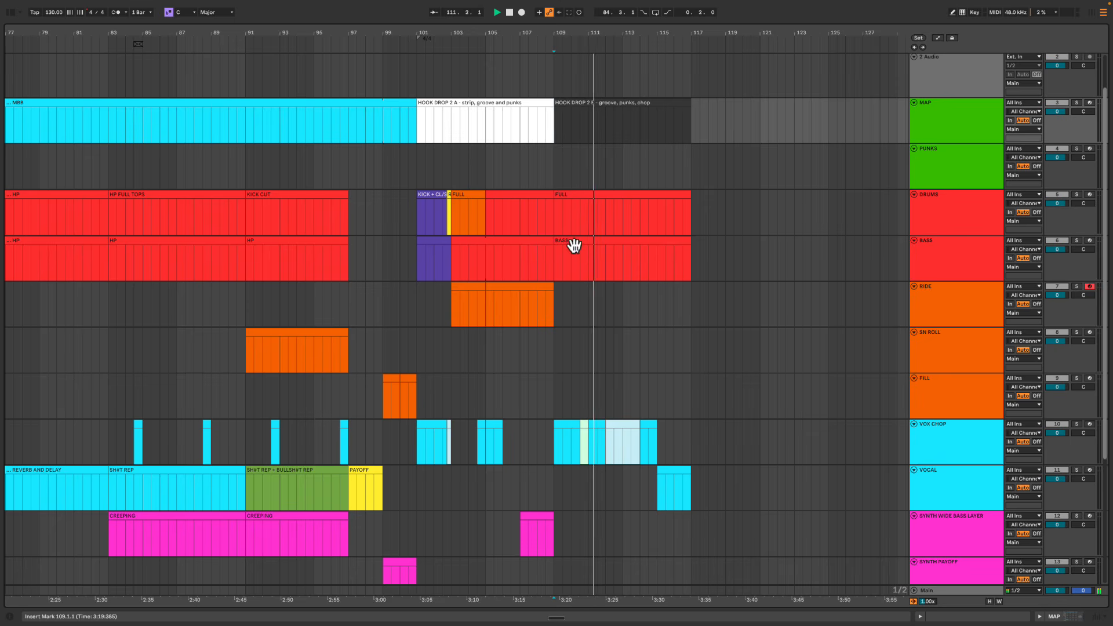
drag(561, 179, 605, 268)
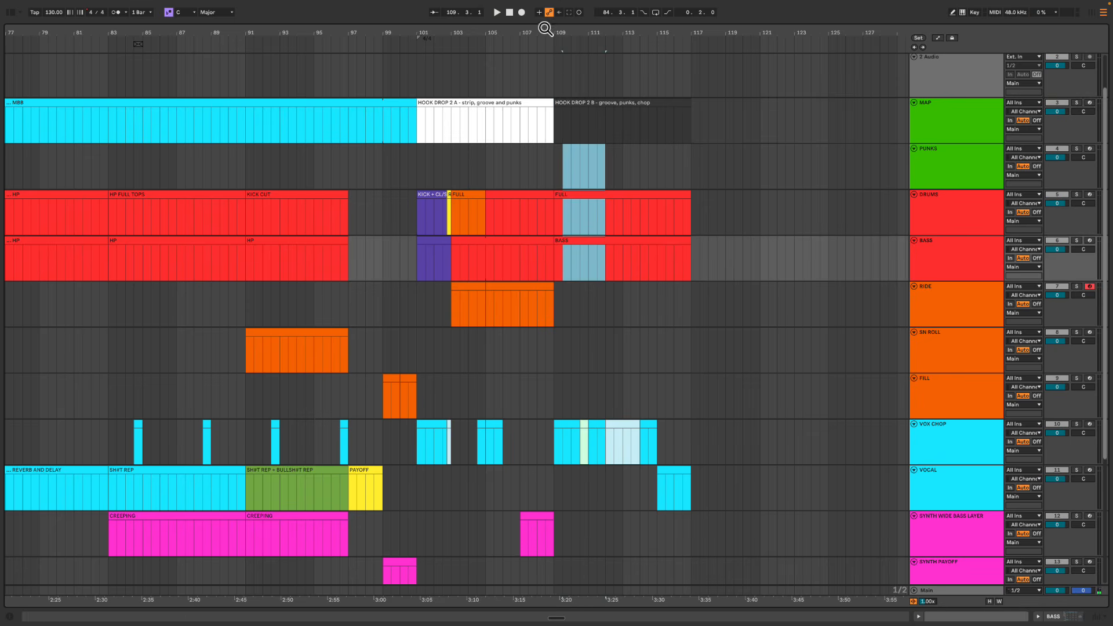
Copy both Hook Drop 1 PUNKS clips to bars 101 to 117 and open the notes of the Hook Drop 2 A copy
drag(545, 33, 544, 31)
click(390, 152)
shift+click(342, 152)
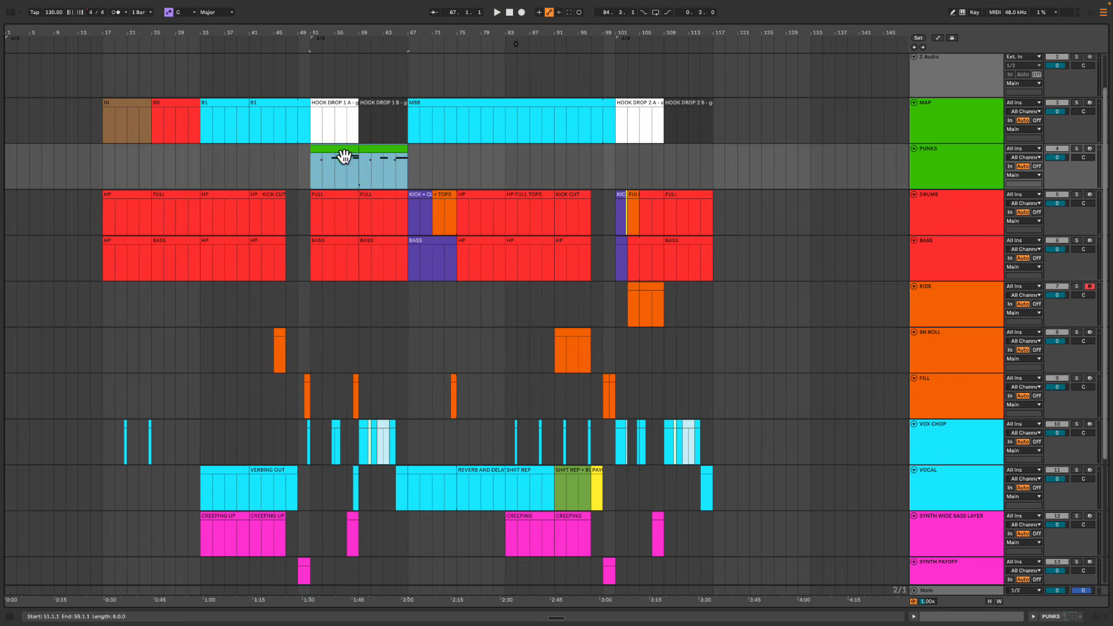
drag(342, 152, 641, 166)
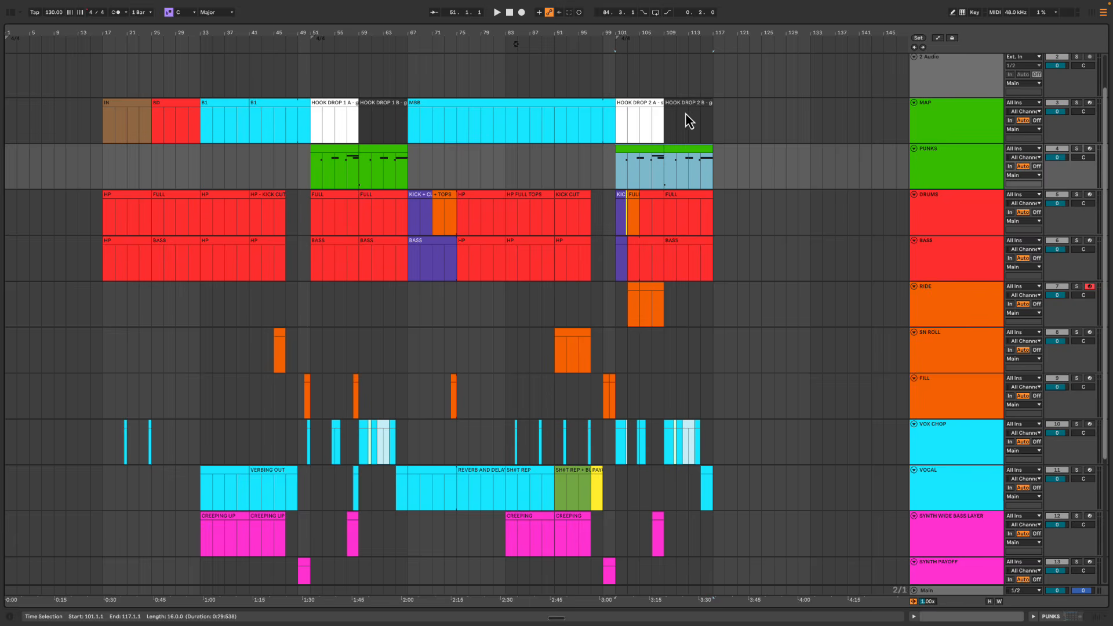
double_click(650, 156)
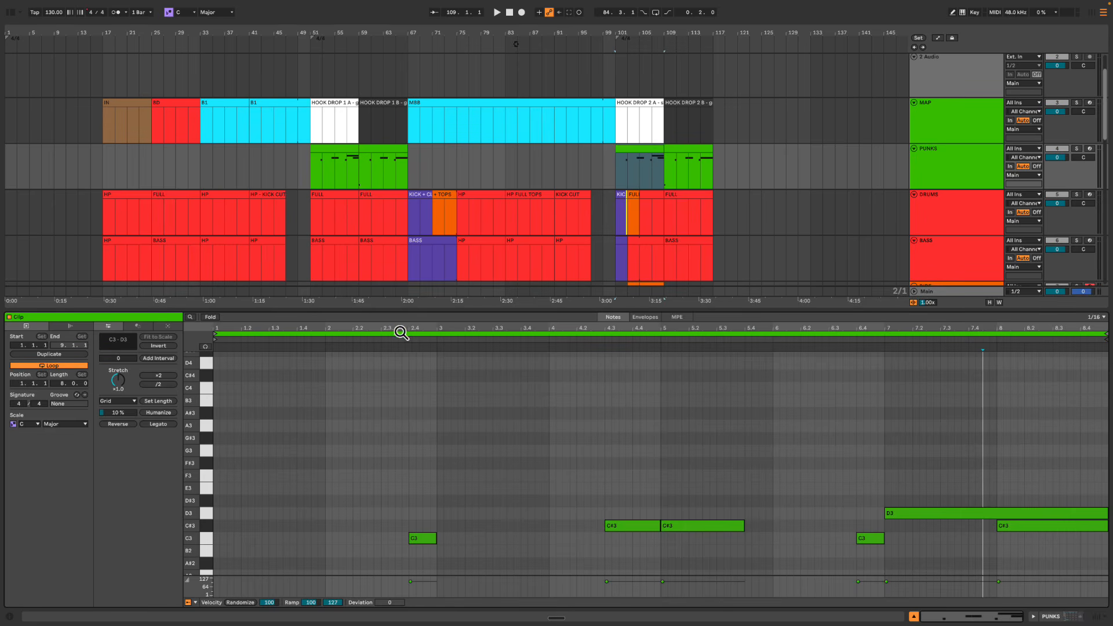
In the Hook Drop 2 A PUNKS clip, replace the C3 note before bar 7 with two short C3 notes at 6.3.3 and 6.4.3
click(358, 337)
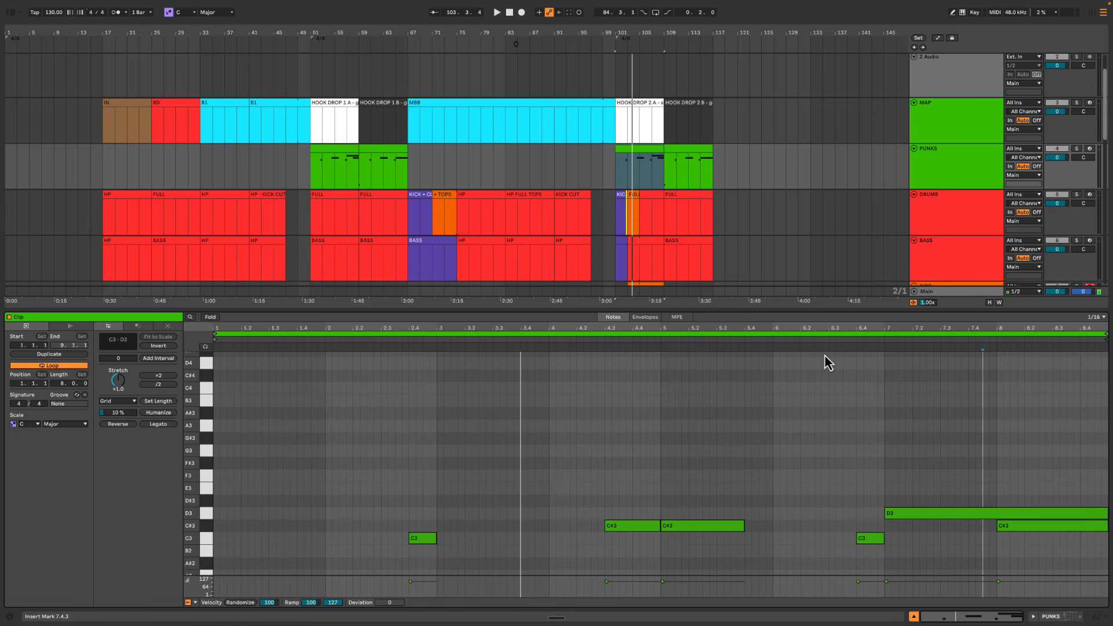
double_click(846, 538)
drag(847, 539, 855, 539)
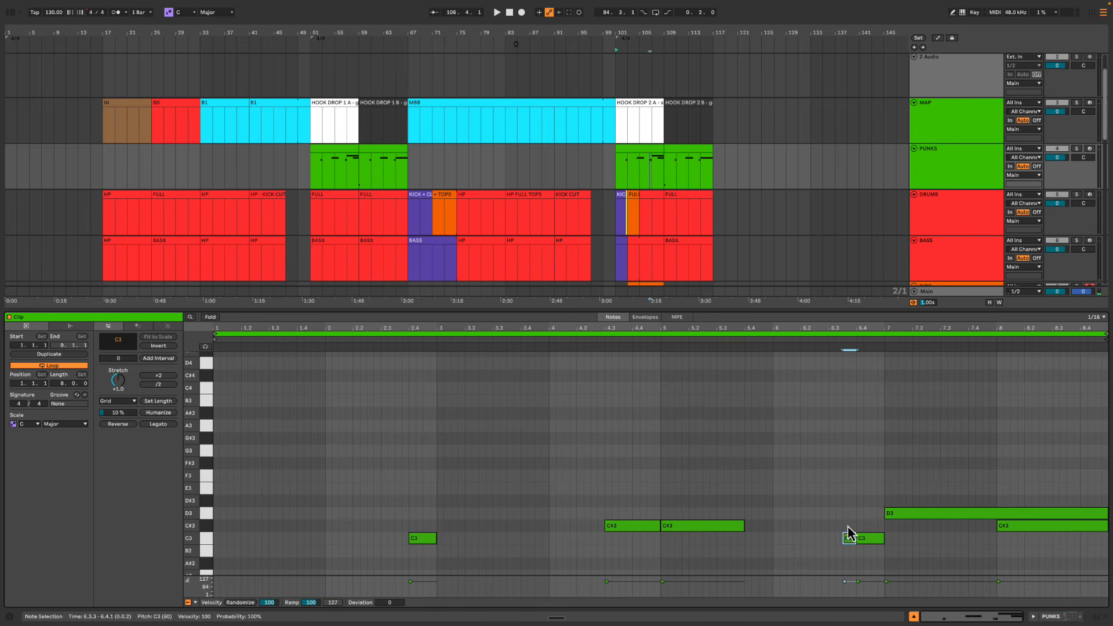
click(869, 538)
key(Right)
key(Right)
key(shift+Left)
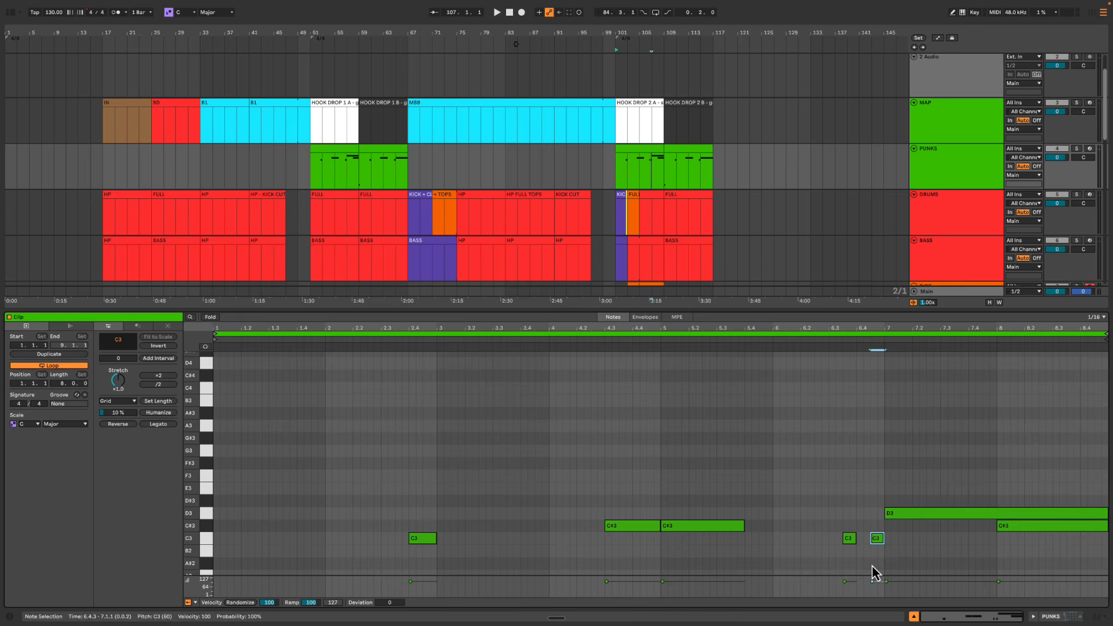
Recolour both Hook Drop 2 PUNKS clips across bars 101 to 117 purple
drag(645, 157, 683, 157)
right_click(682, 152)
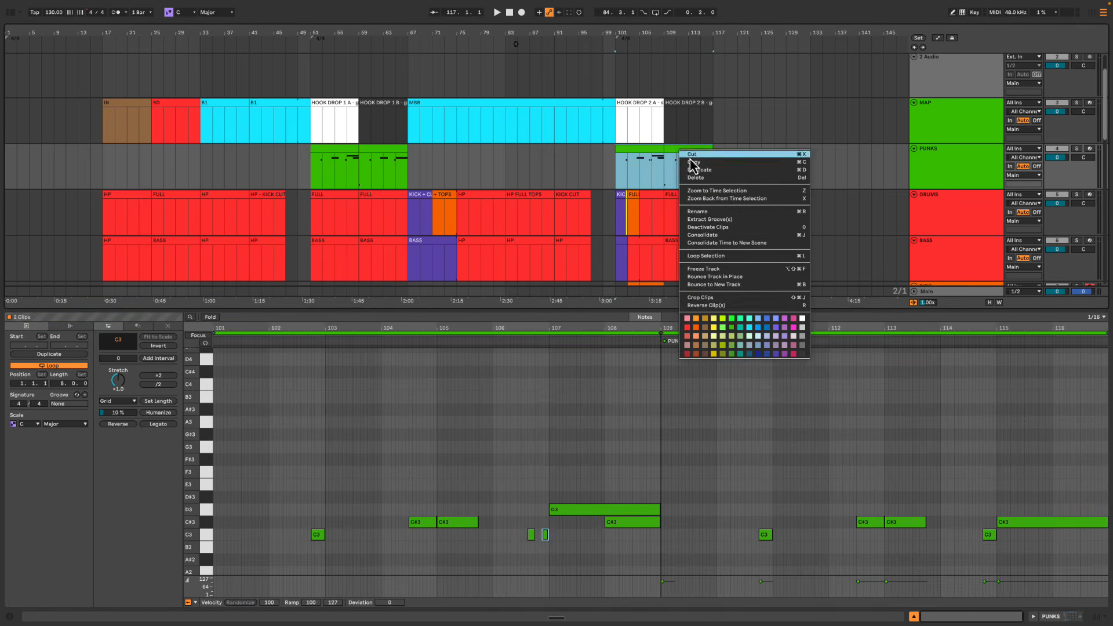
click(776, 327)
In the Hook Drop 2 B PUNKS clip, turn the C3 note before bar 3 into two short C3 notes at 2.3.3 and 2.4.3
click(672, 162)
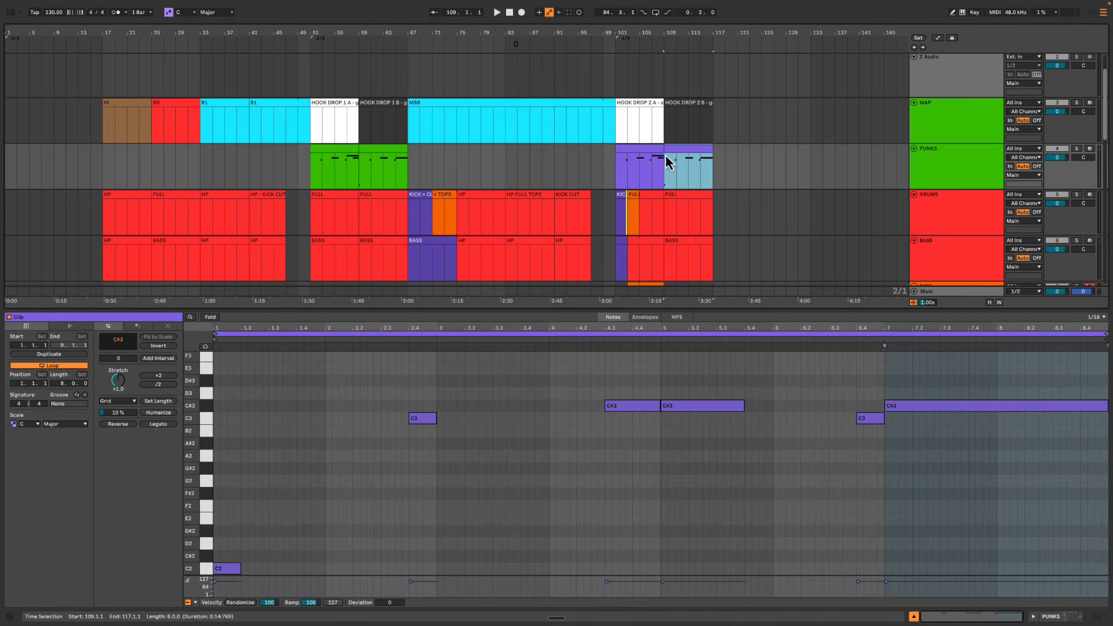
click(418, 419)
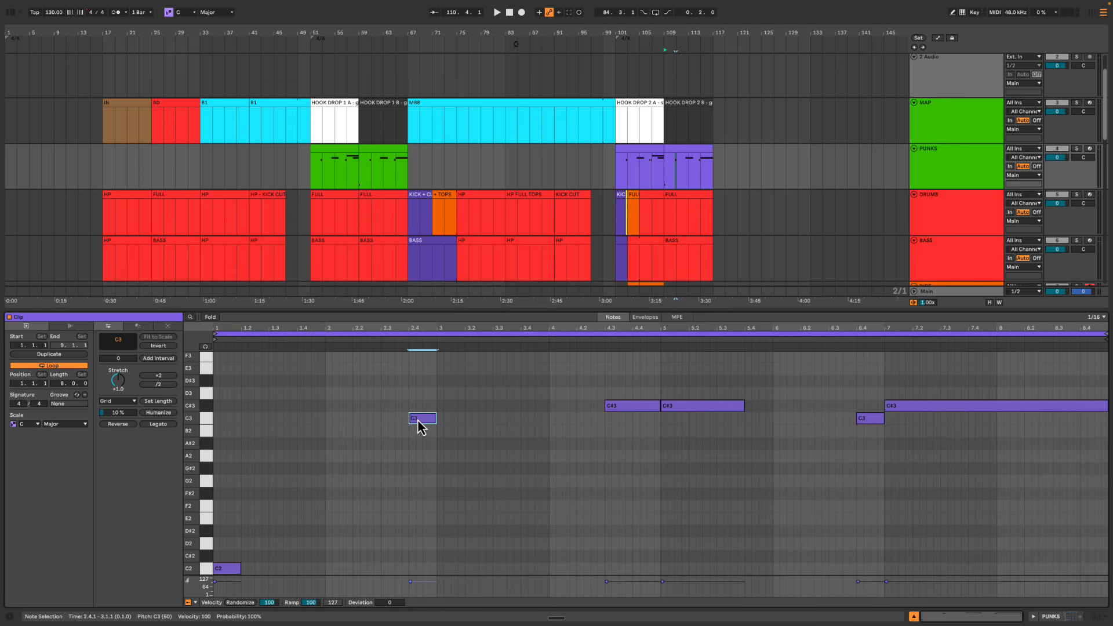
key(Left)
key(Left)
key(shift+Left)
key(shift+Left)
double_click(420, 420)
Turn the C3 note before bar 7 of the same clip into two short C3 notes at 6.3.3 and 6.4.3
click(862, 420)
key(Left)
key(Left)
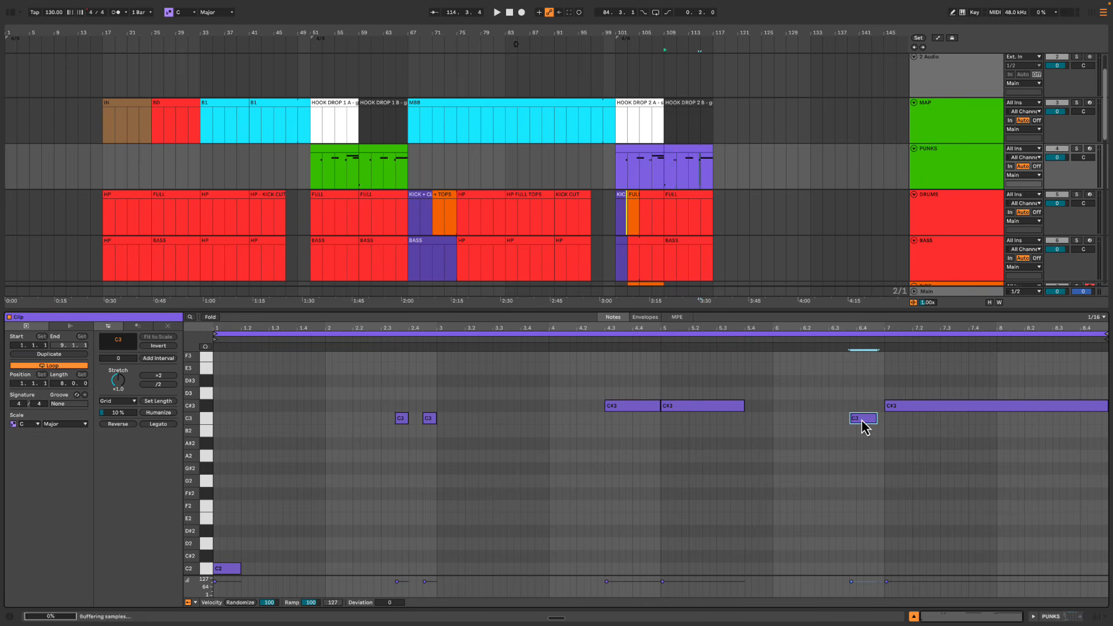
key(shift+Left)
key(ctrl+d)
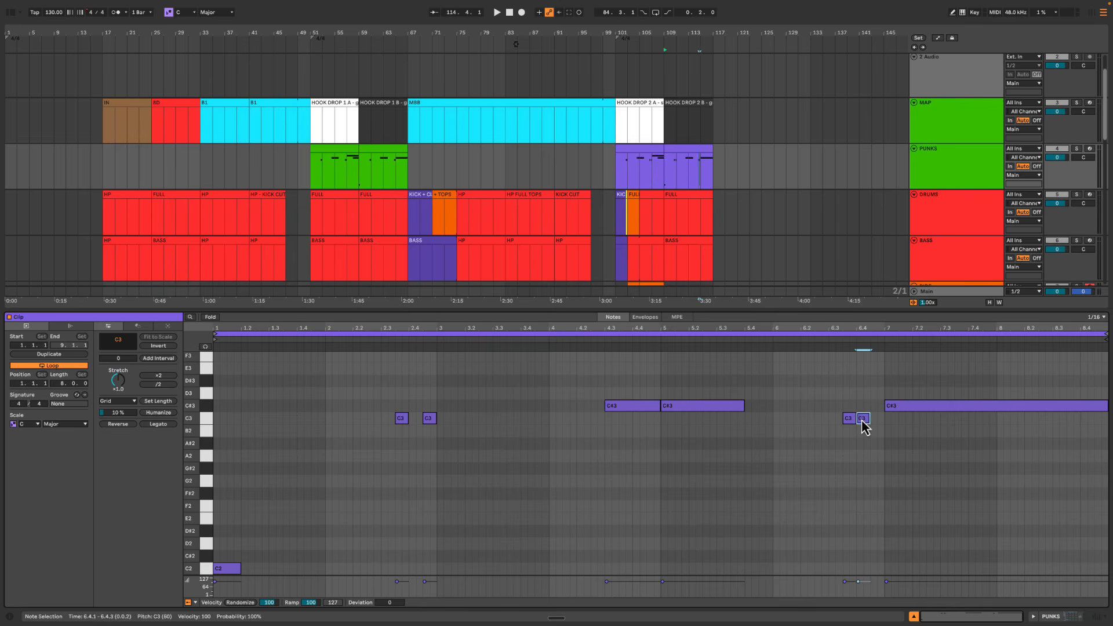
key(Right)
Play Hook Drop 2 B from bar 109 and highlight its C3 pair before bar 3 of the PUNKS clip
key(space)
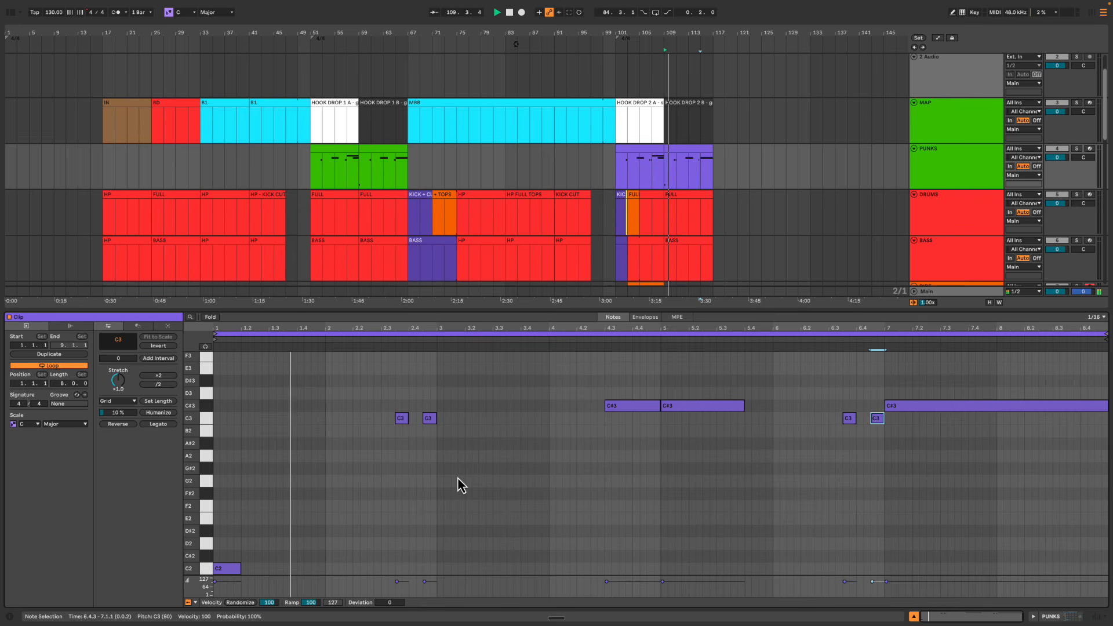
drag(384, 406, 473, 460)
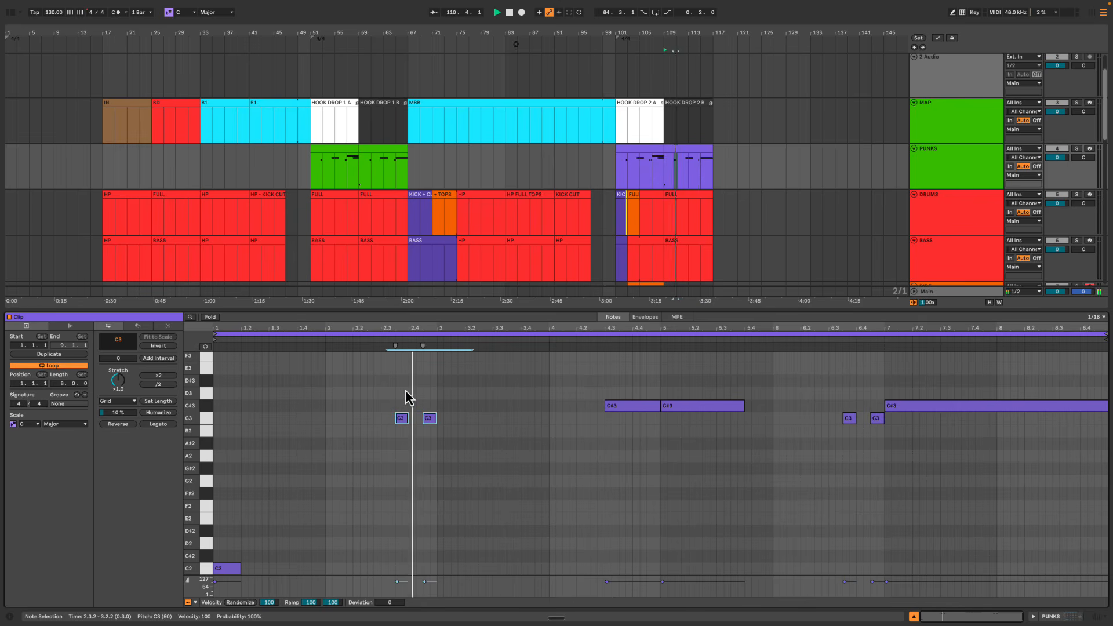
drag(602, 311, 616, 335)
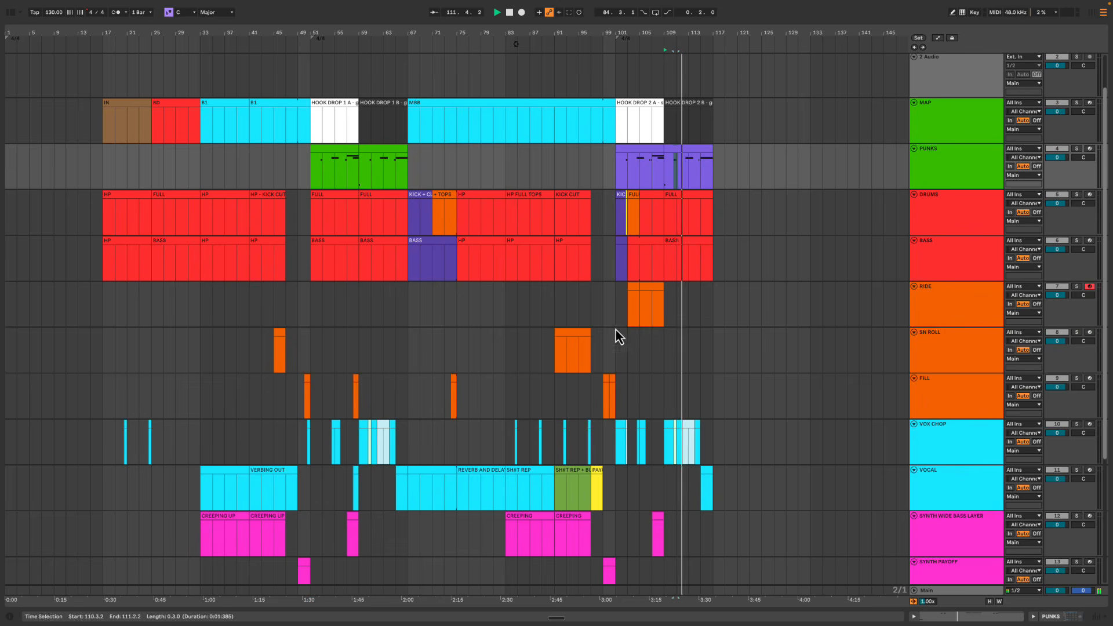
drag(693, 32, 695, 34)
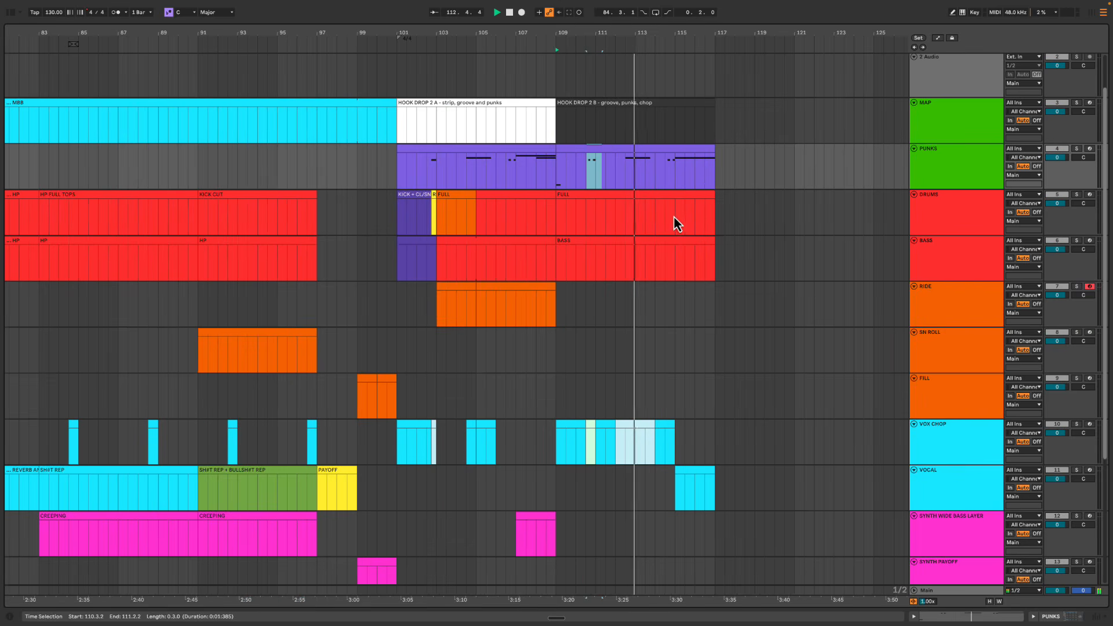
scroll(672, 218, left, 3)
scroll(650, 205, right, 4)
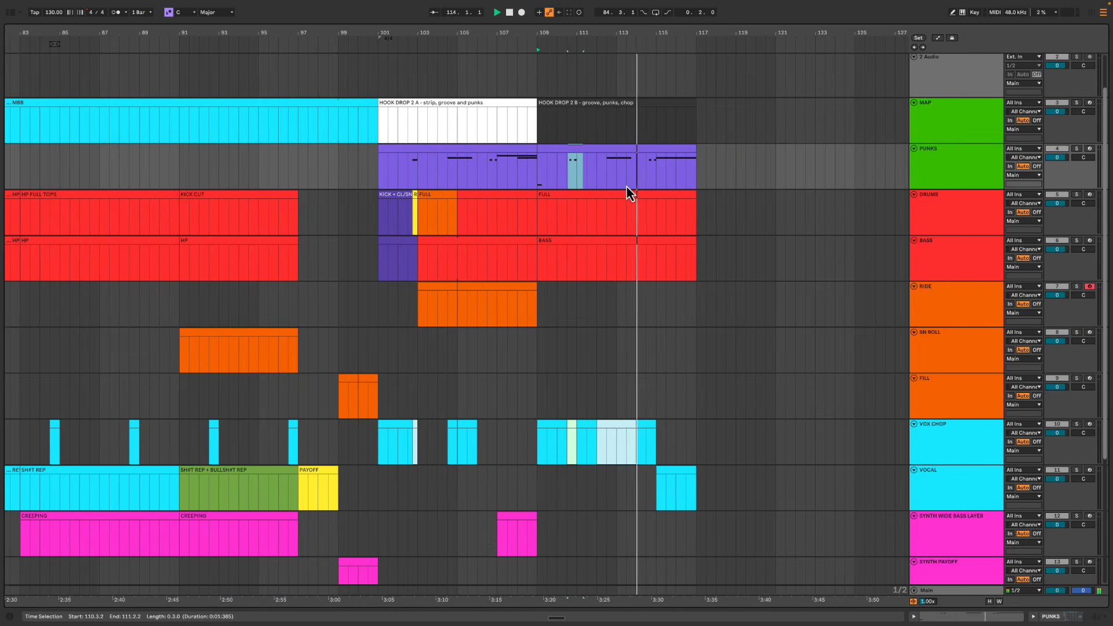
Replay Hook Drop 2 B from 112.3.1, highlight the VOX CHOP layer from 113.3.1 to 115.1.1 and stop playback
click(608, 185)
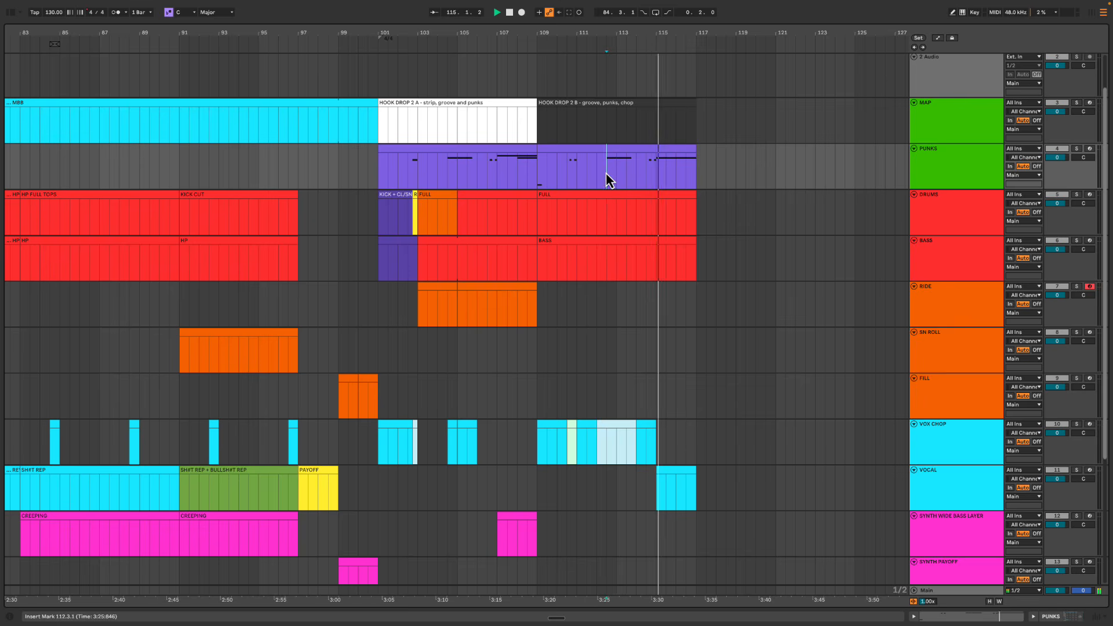
click(607, 182)
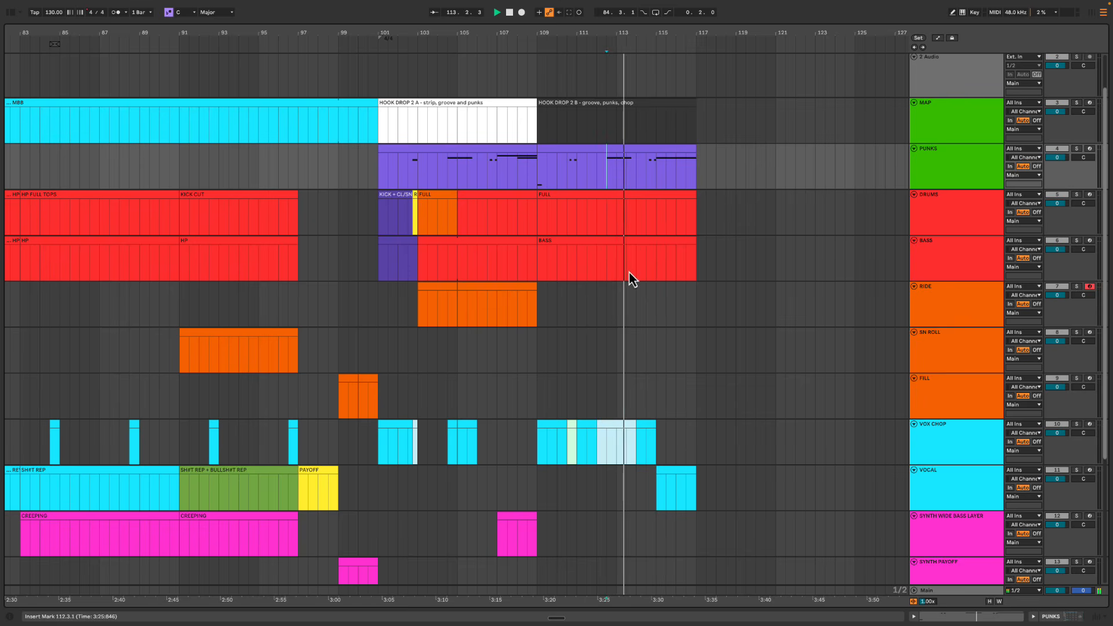
click(625, 420)
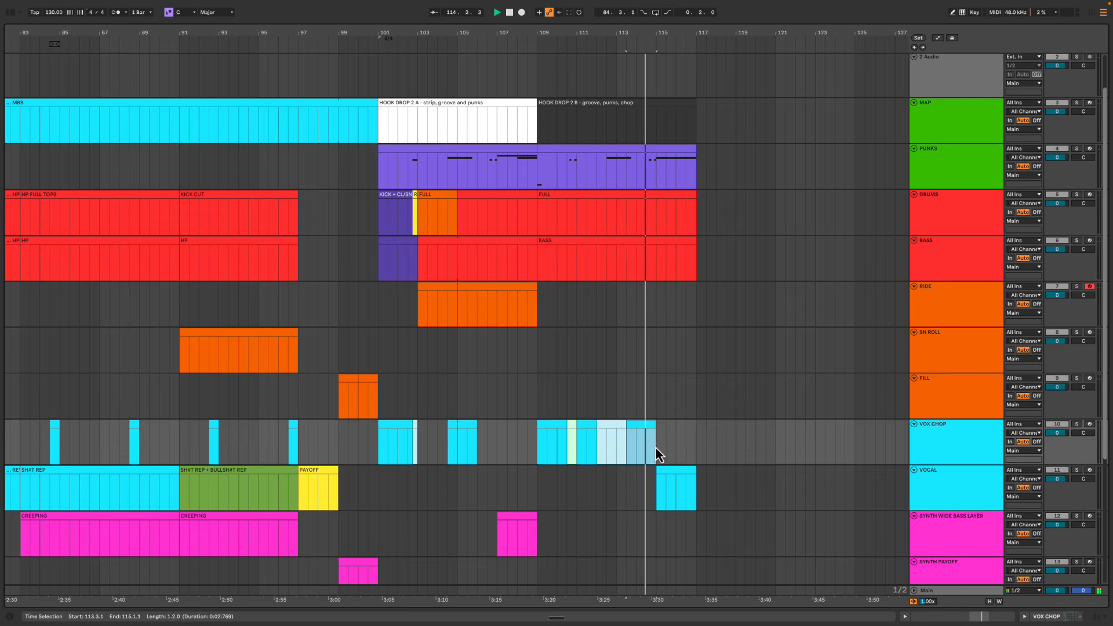
scroll(666, 440, down, 2)
key(space)
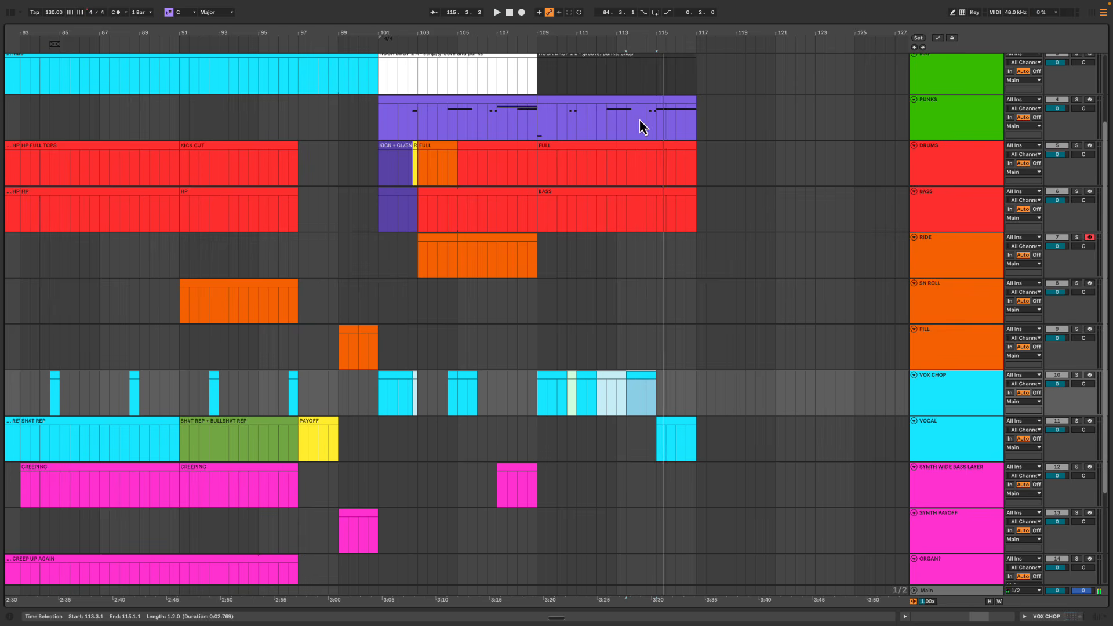
In the Hook Drop 2 B PUNKS clip, delete the C3 note at 6.3.3 and move the remaining C3 from 6.4.3 to 6.3.3
click(651, 106)
double_click(671, 106)
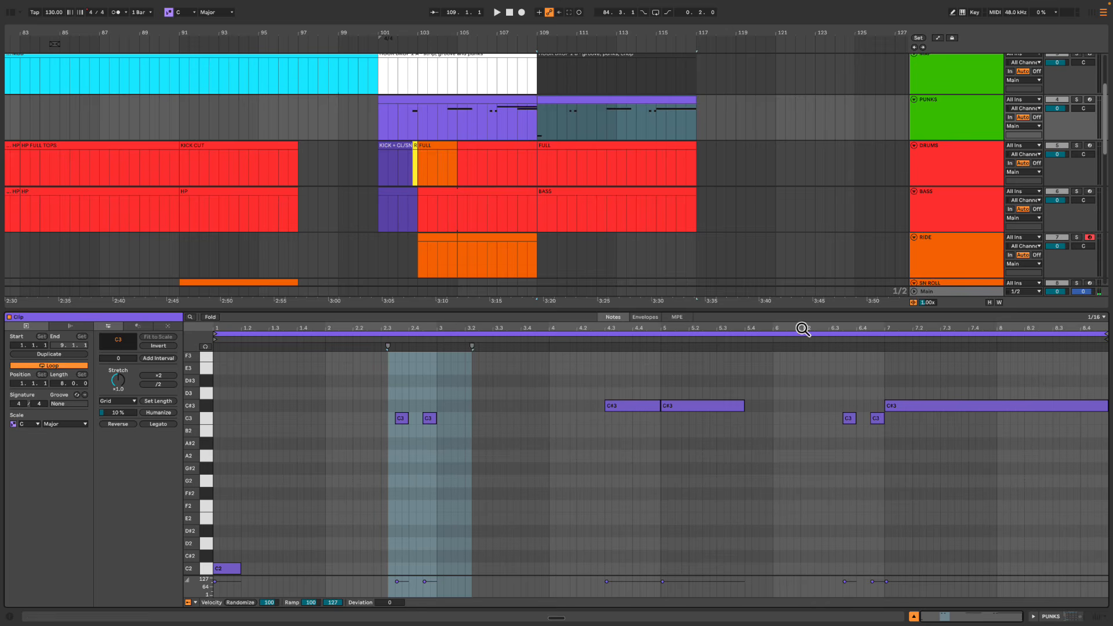
mouse_move(819, 383)
mouse_down()
mouse_move(870, 462)
mouse_move(859, 454)
mouse_up()
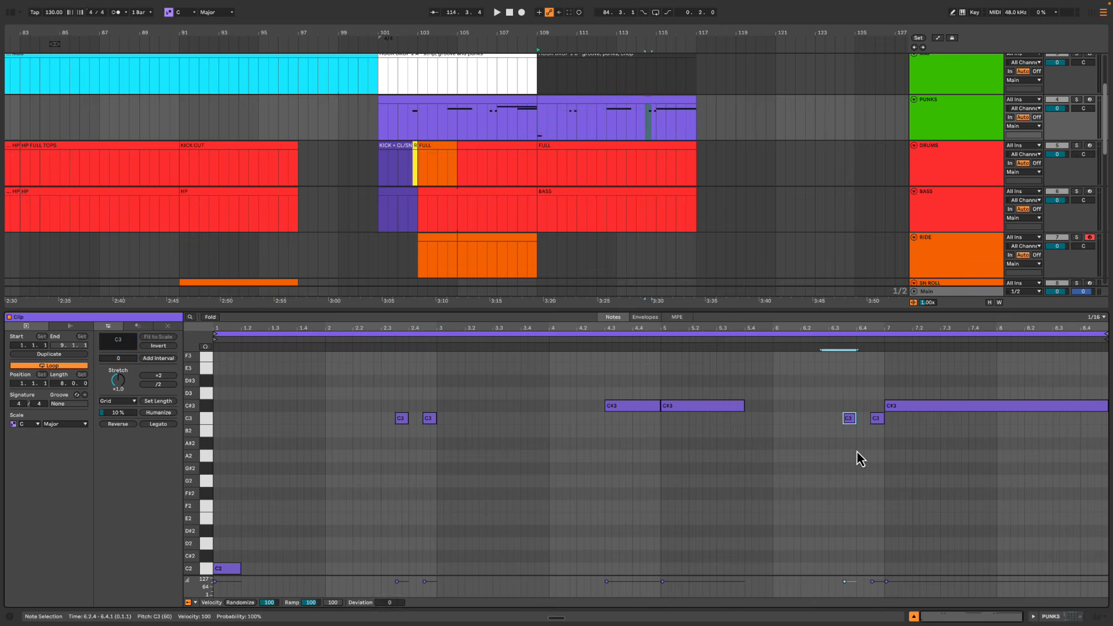
key(Delete)
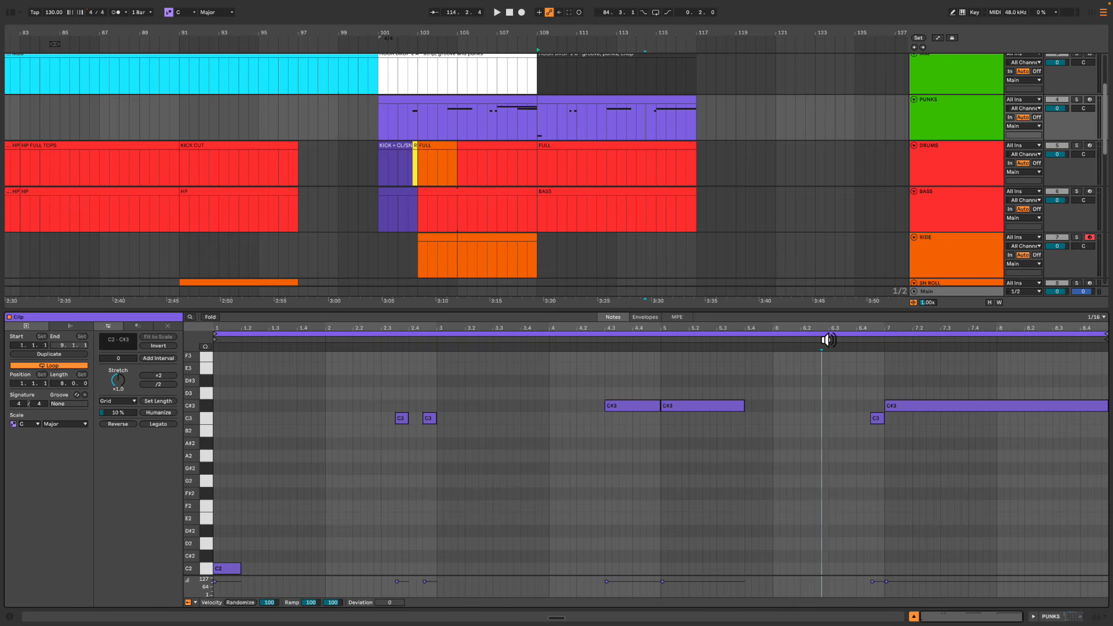
key(space)
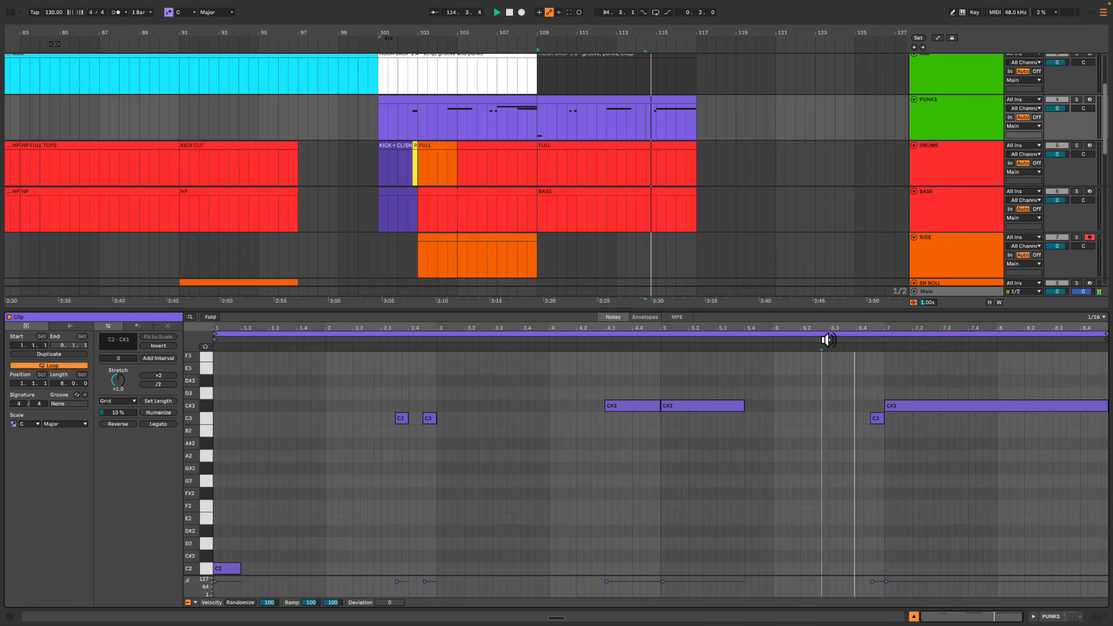
drag(877, 420, 850, 420)
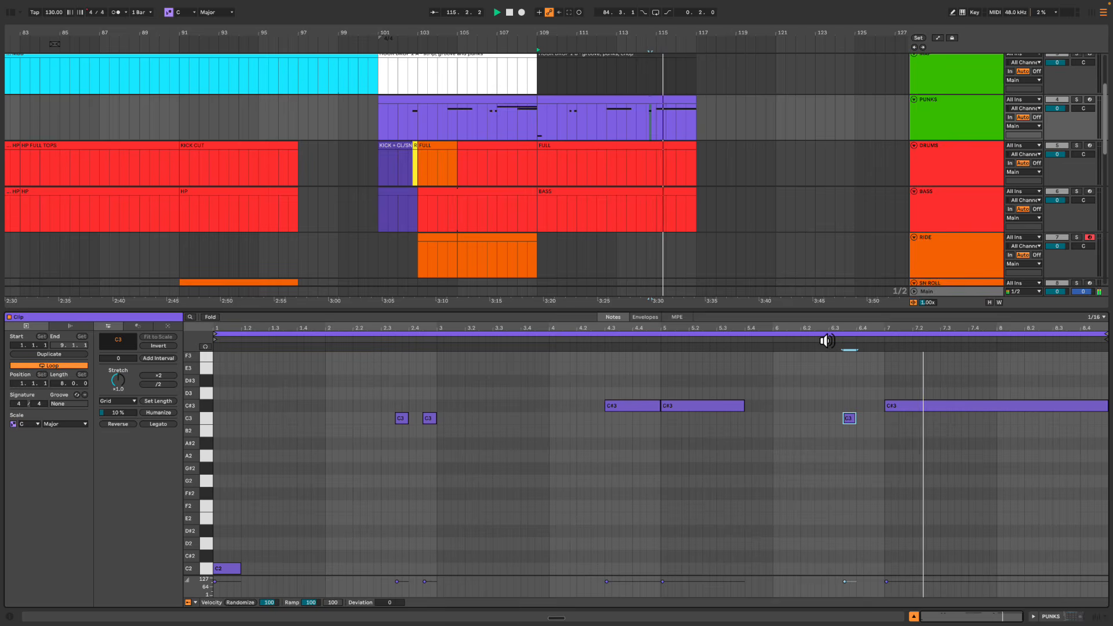
Close the clip notes and replay Hook Drop 2 B from 113.3.1 to past bar 116 while reviewing its layers
key(space)
key(super+alt+l)
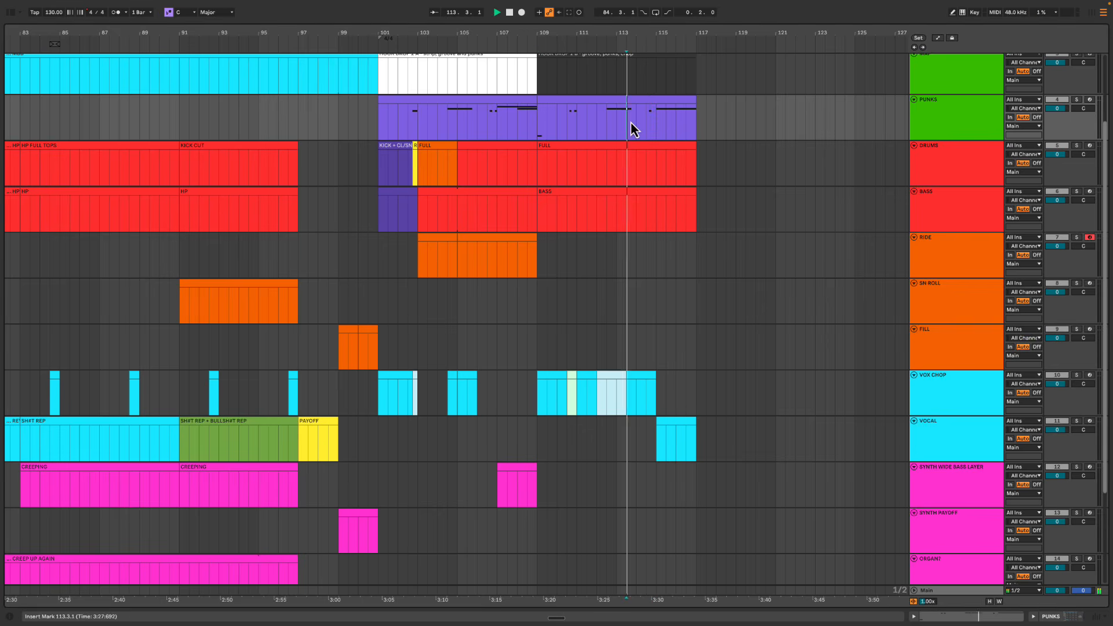
click(630, 122)
key(space)
scroll(681, 255, down, 1)
scroll(672, 257, left, 2)
scroll(670, 256, down, 1)
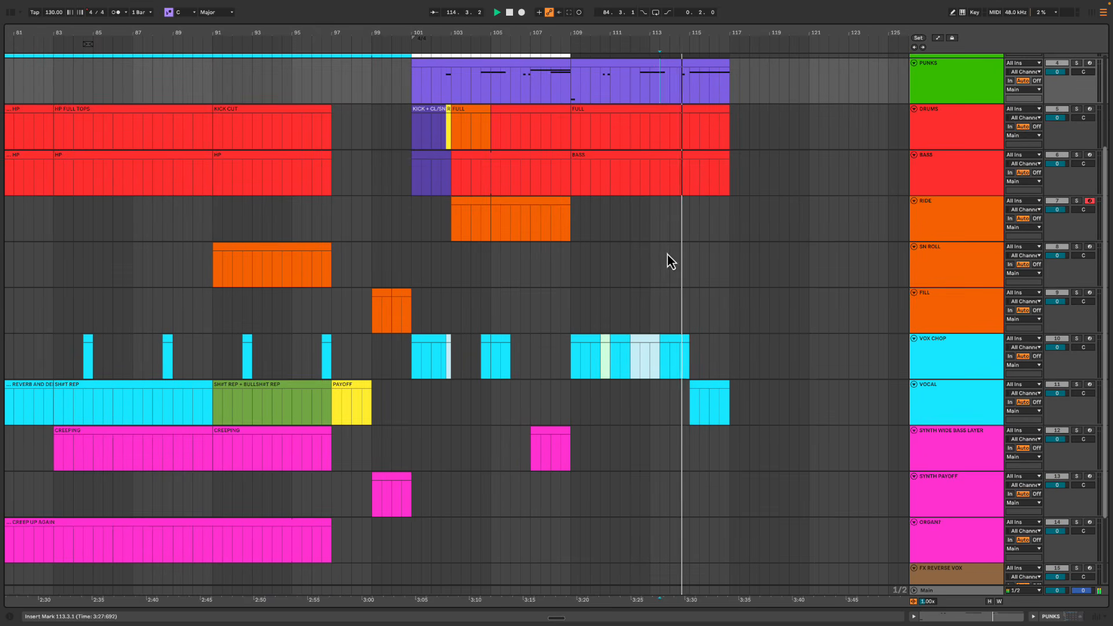
scroll(648, 253, up, 5)
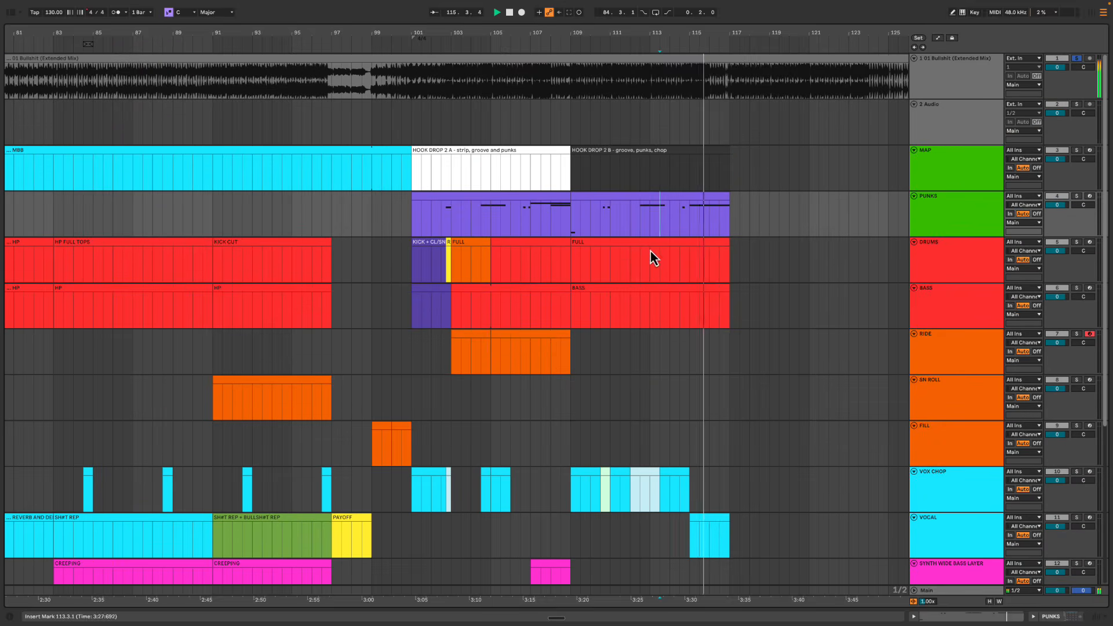
drag(697, 32, 698, 29)
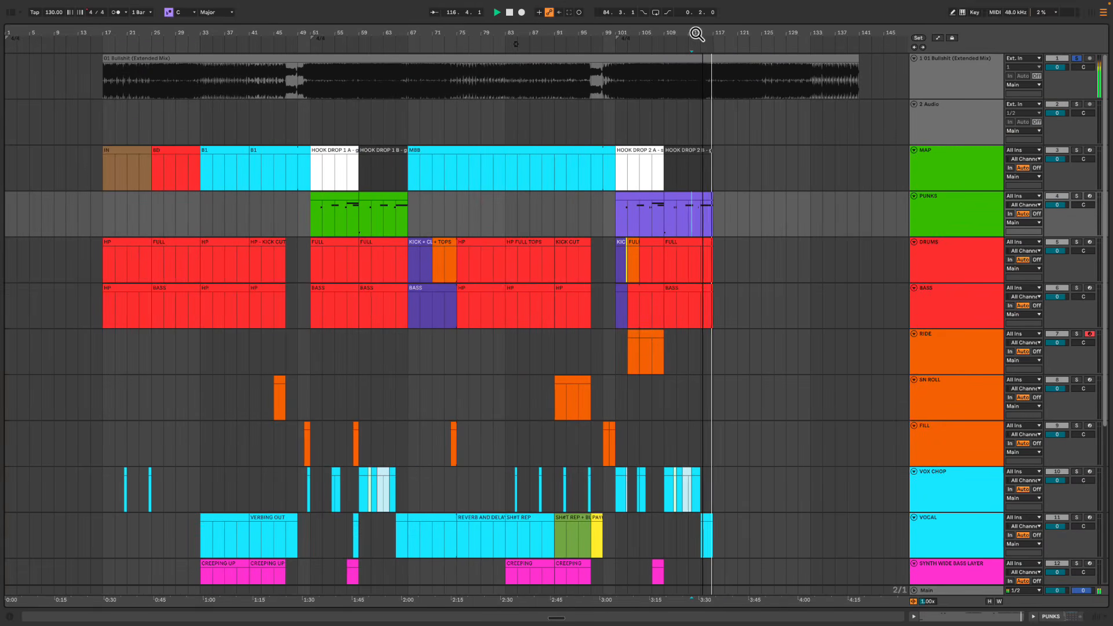
key(space)
Copy the DRUMS and BASS clips from bars 25 to 33 to bar 117 and duplicate them until bar 141
click(710, 252)
click(131, 246)
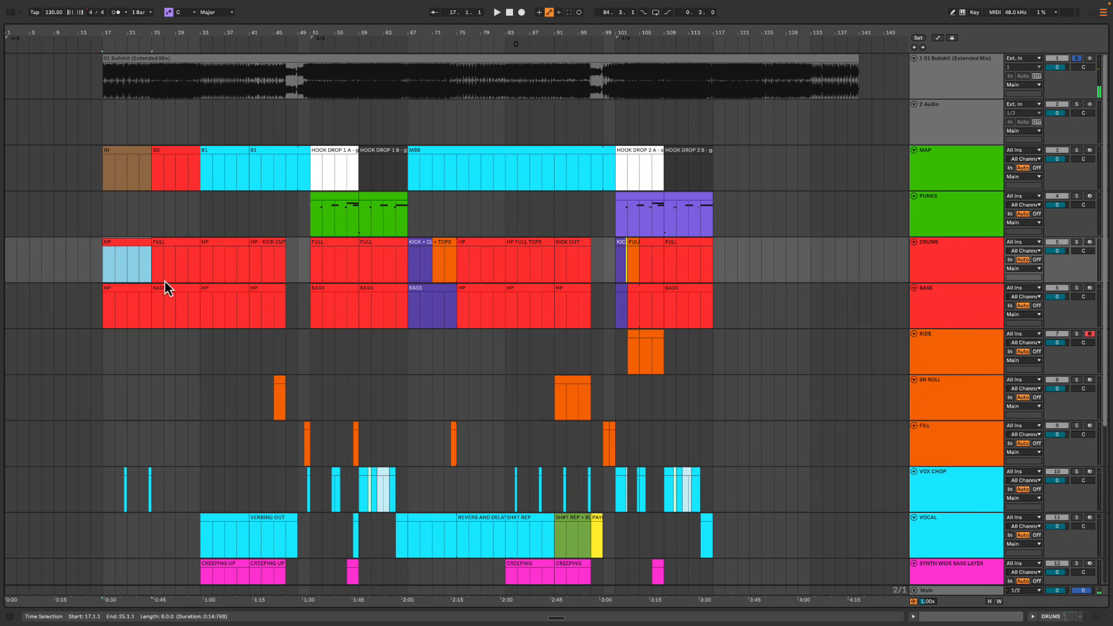
click(181, 248)
shift+click(174, 290)
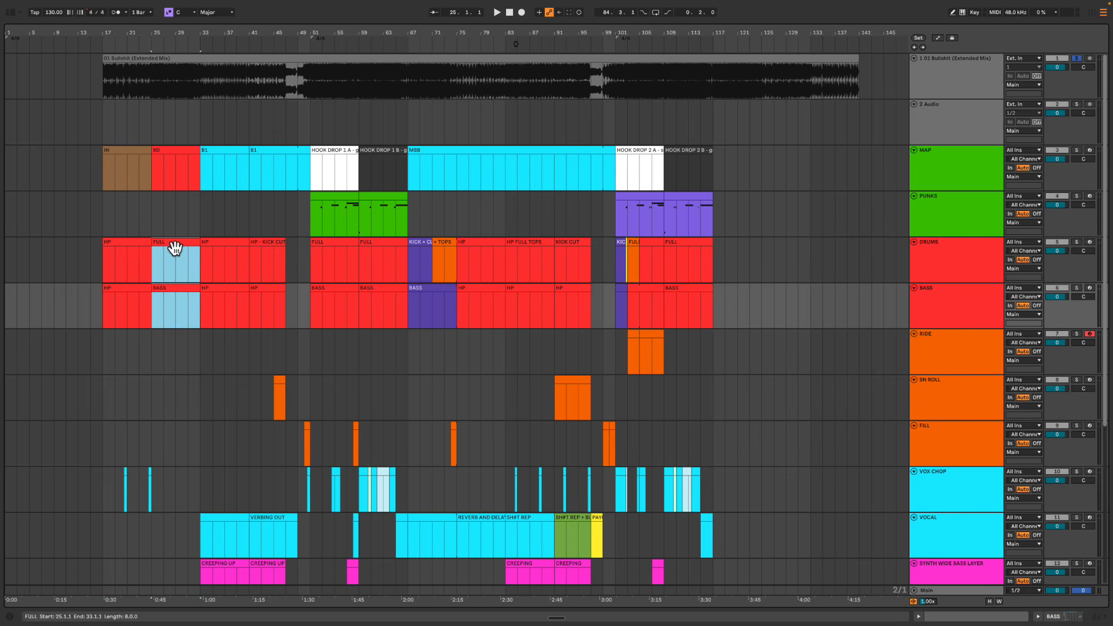
drag(174, 249, 731, 268)
key(ctrl+d)
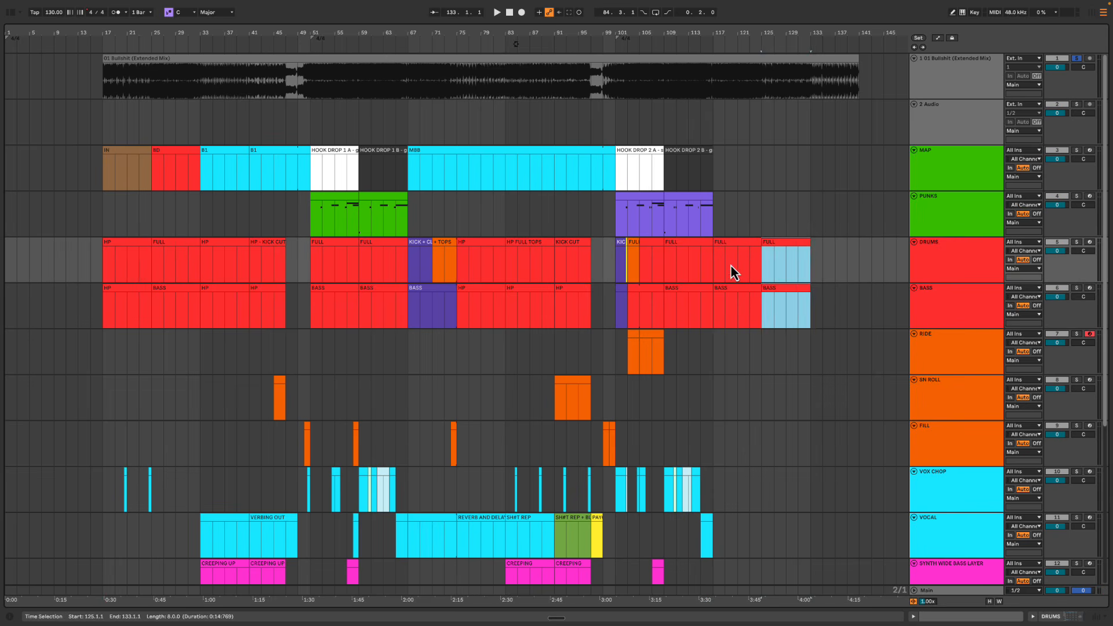
key(ctrl+d)
Play the section after Hook Drop 2 from bar 117, review its layers down to FX TRANSITION and stop past bar 120
click(741, 240)
key(space)
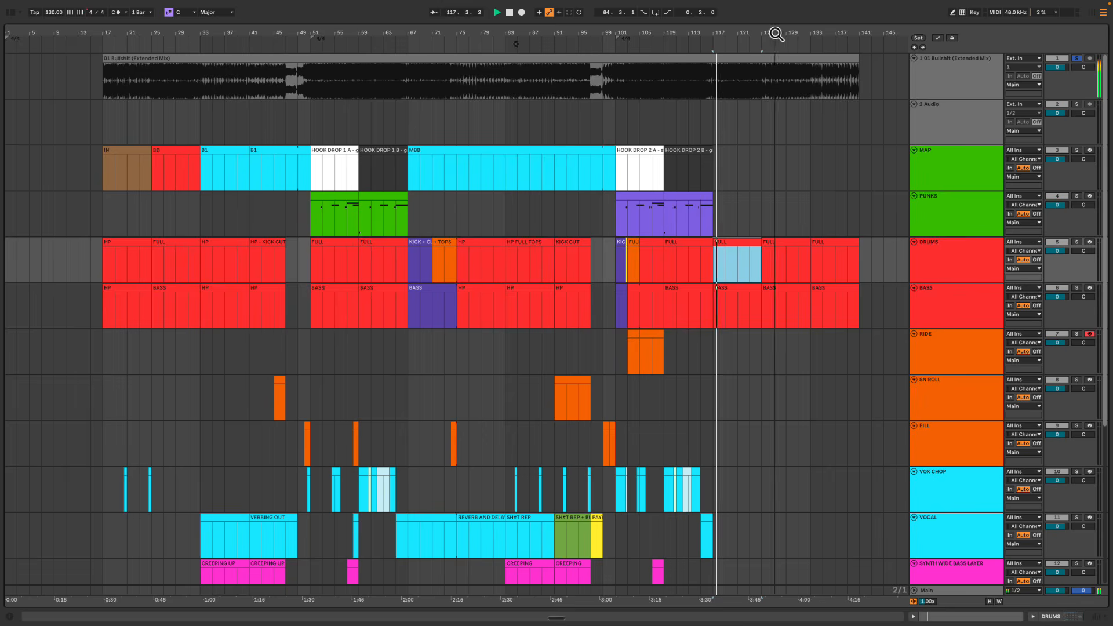
drag(775, 34, 722, 38)
scroll(641, 176, right, 2)
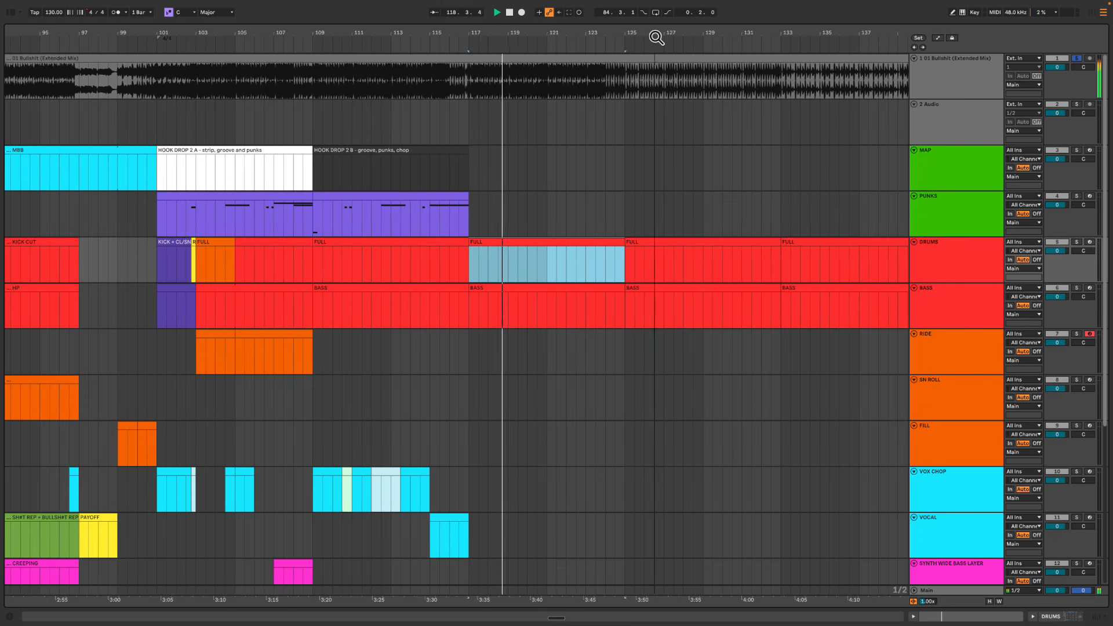
drag(655, 38, 656, 35)
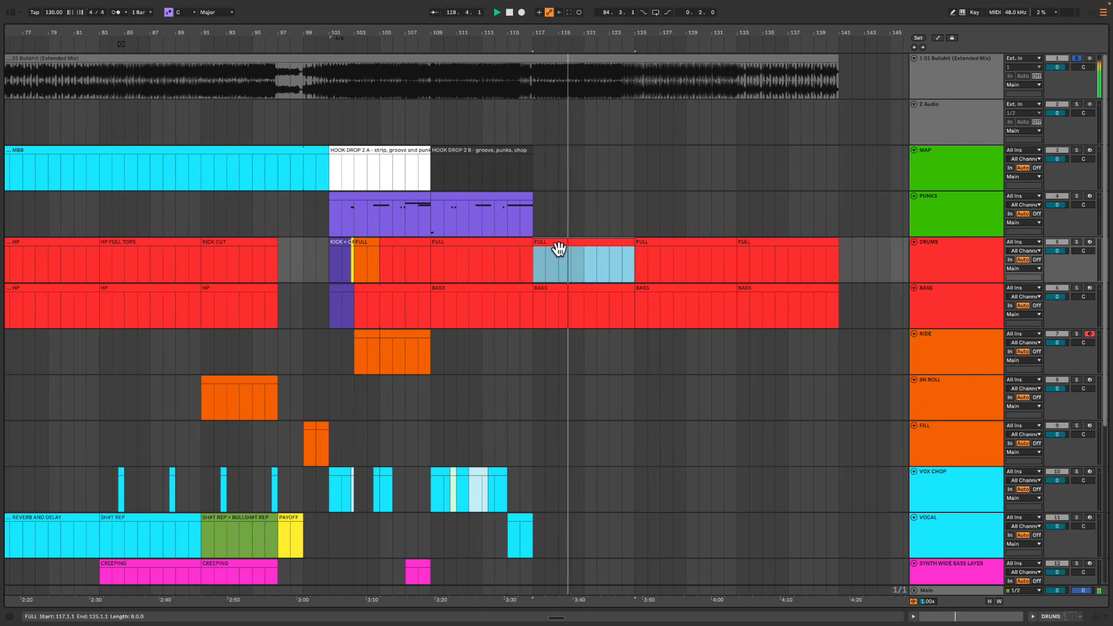
scroll(573, 320, down, 5)
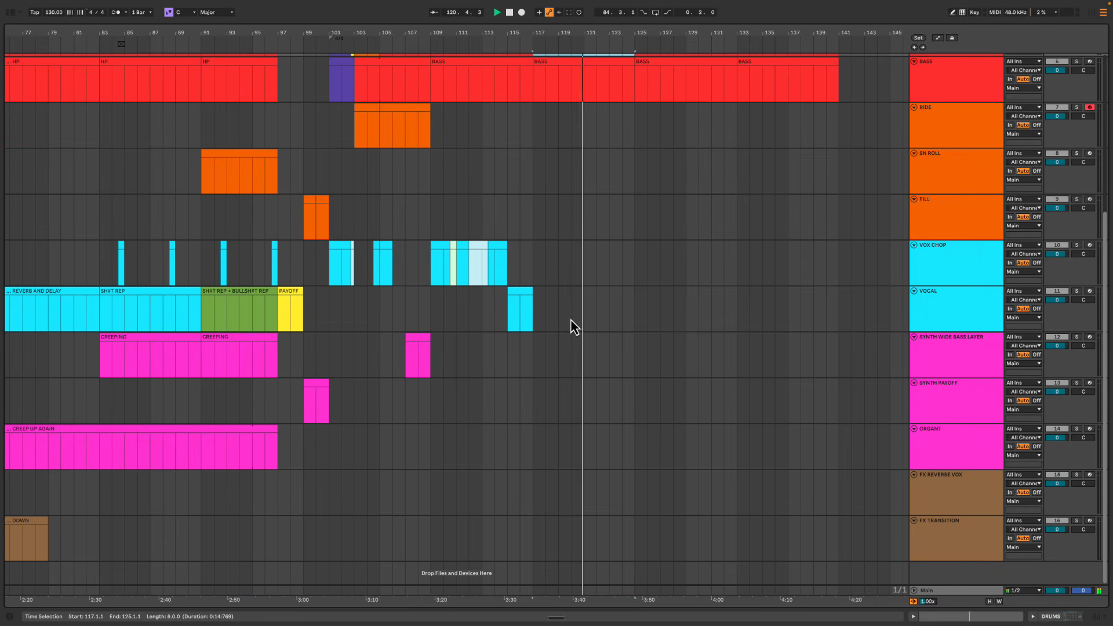
key(space)
Switch to the Google Docs cheat sheet, tick AB Section under Hook Drop 2, append "- LIFT" to B section CLT and tick it
click(580, 309)
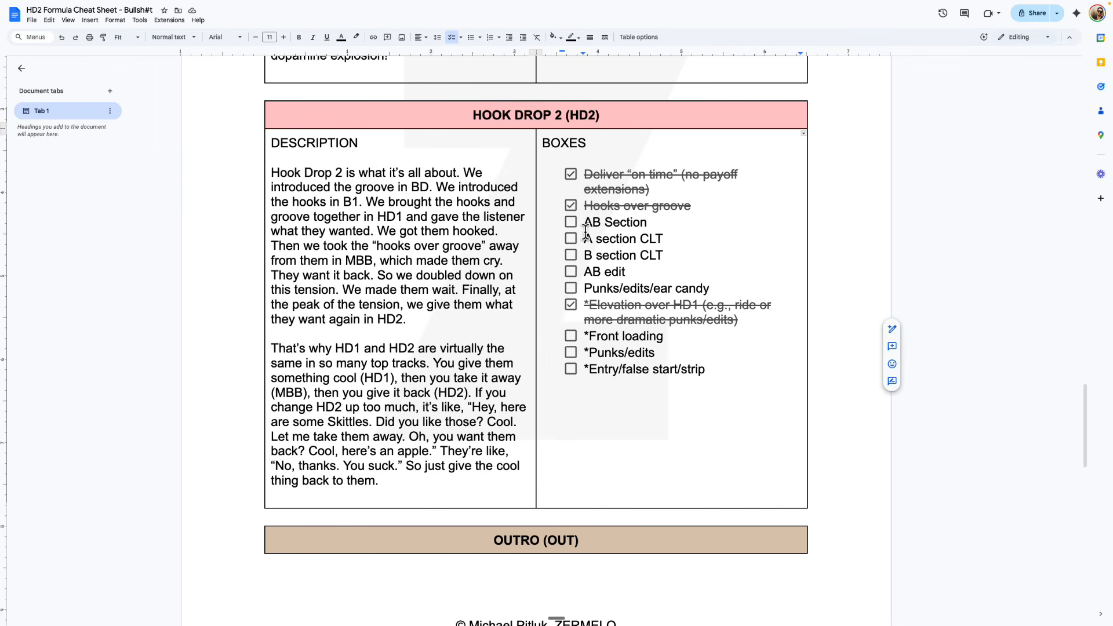
click(570, 222)
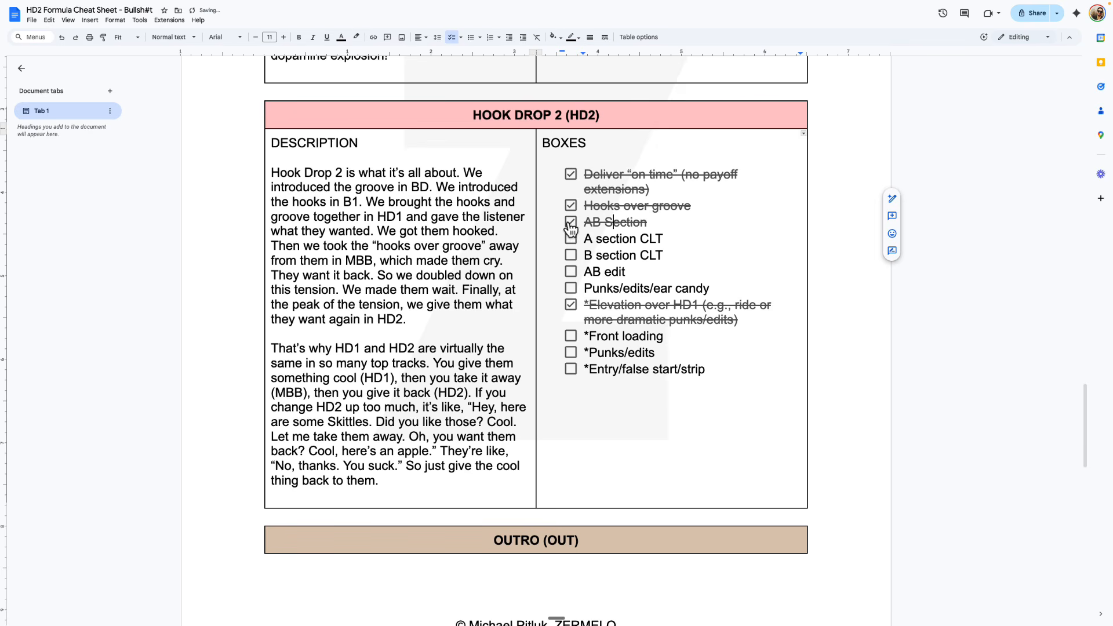
click(666, 256)
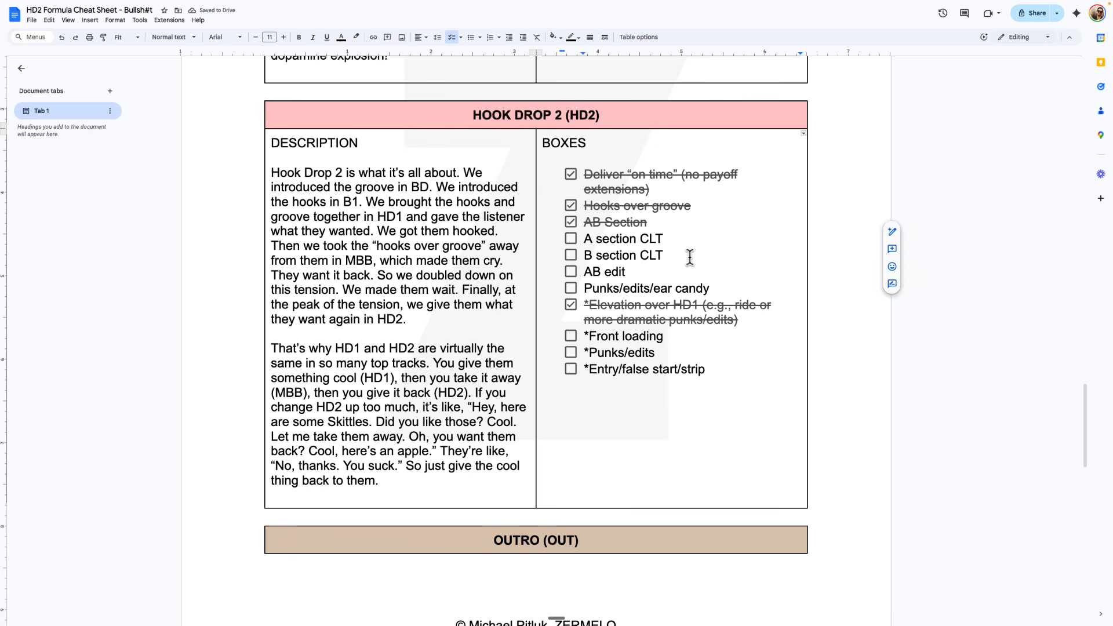
text(- LIFT)
key(Return)
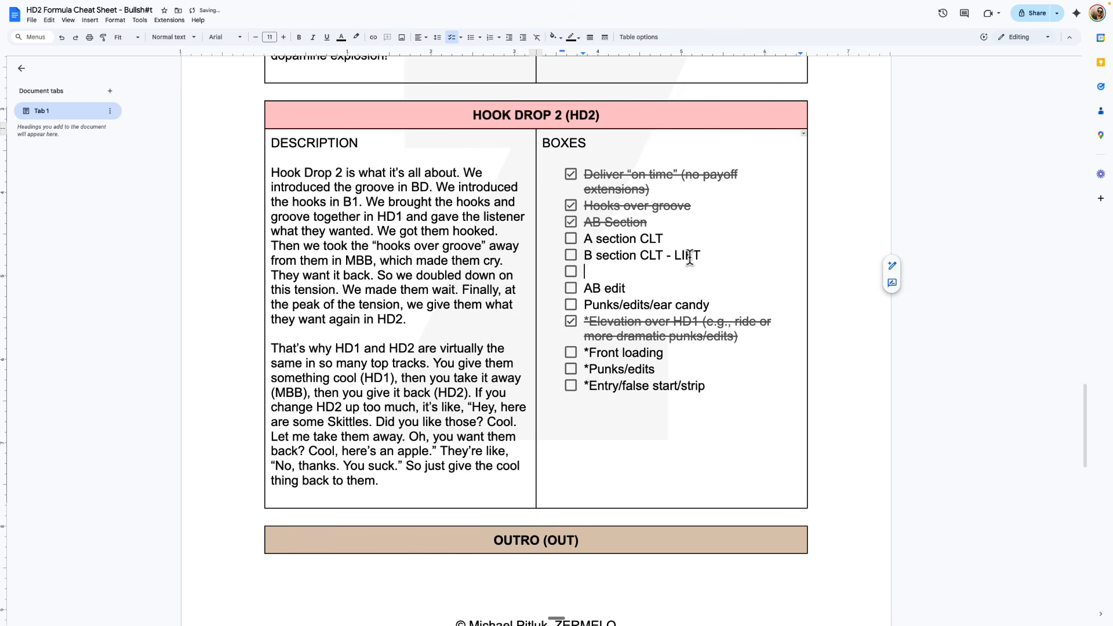
key(BackSpace)
key(BackSpace)
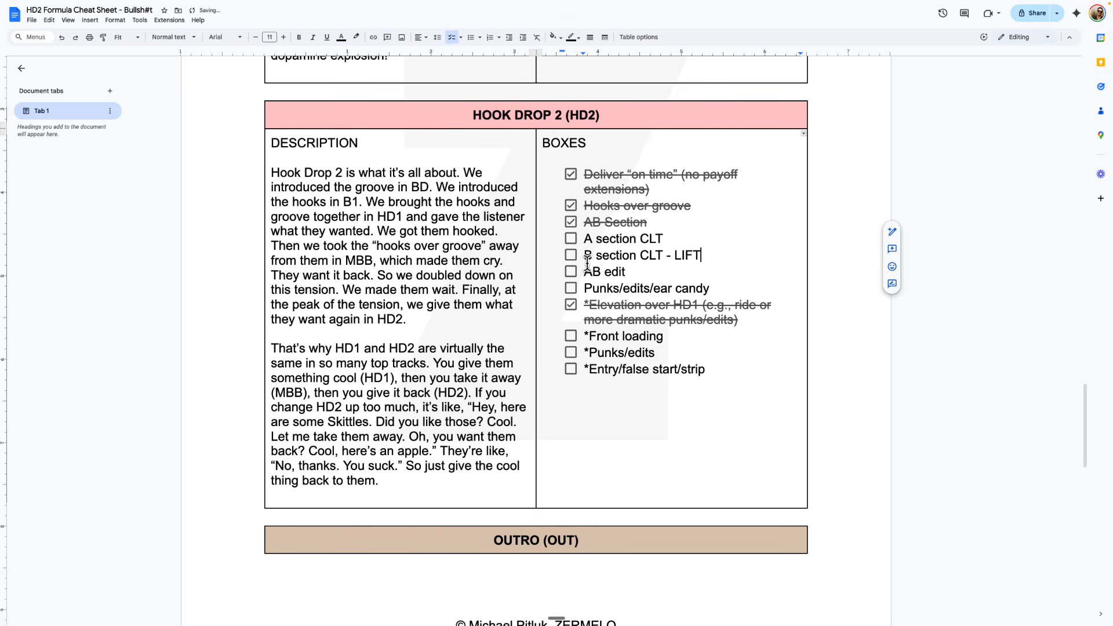
click(571, 255)
Tick the AB edit and Punks/edits/ear candy boxes in the Hook Drop 2 list
drag(666, 242, 583, 240)
click(656, 237)
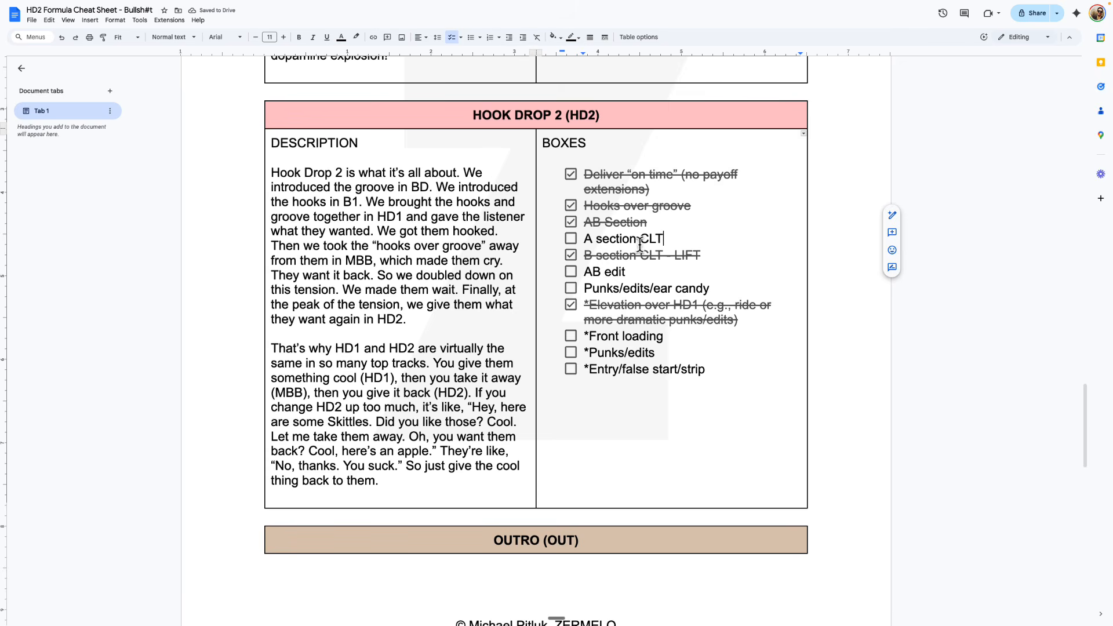
click(713, 253)
scroll(657, 273, down, 1)
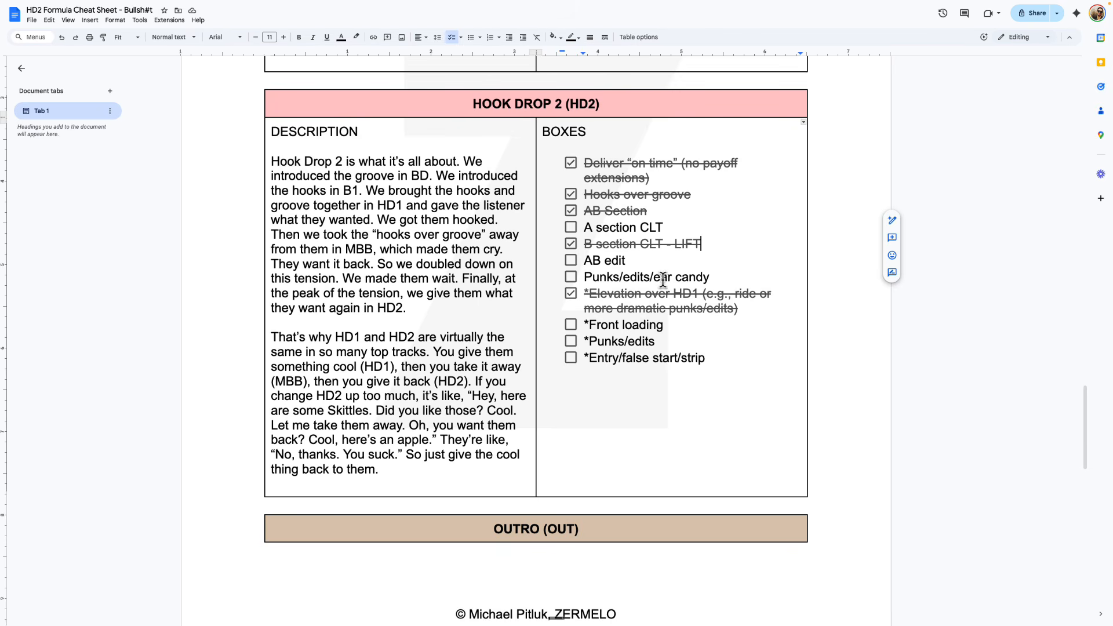
click(570, 260)
click(725, 279)
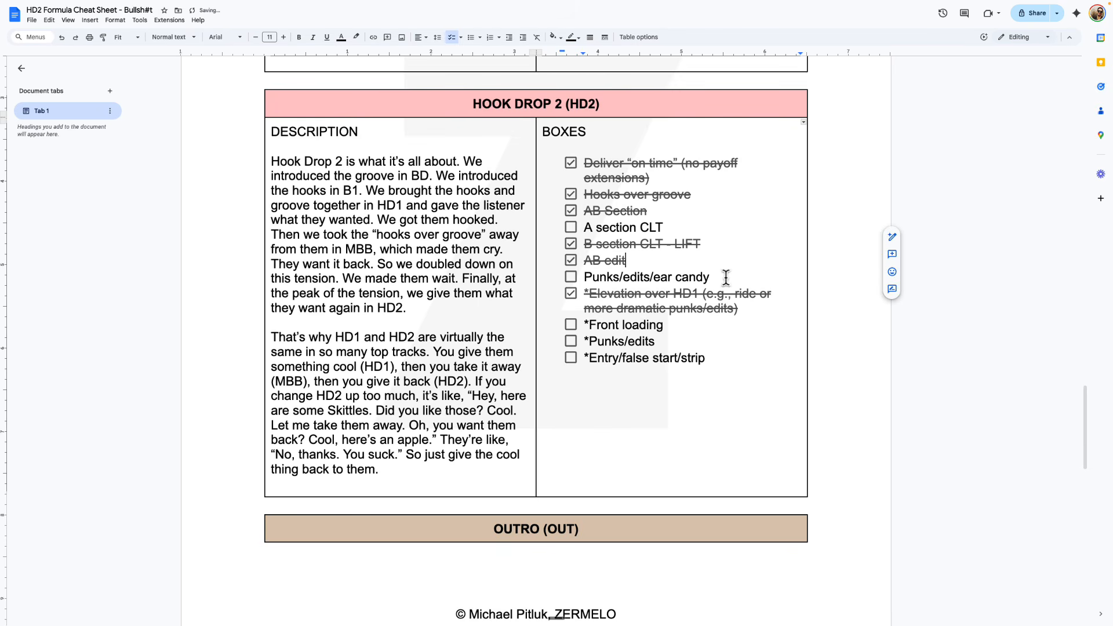
click(571, 277)
Review the wording of the Elevation over HD1 and Front loading items in the Hook Drop 2 list
scroll(641, 286, down, 1)
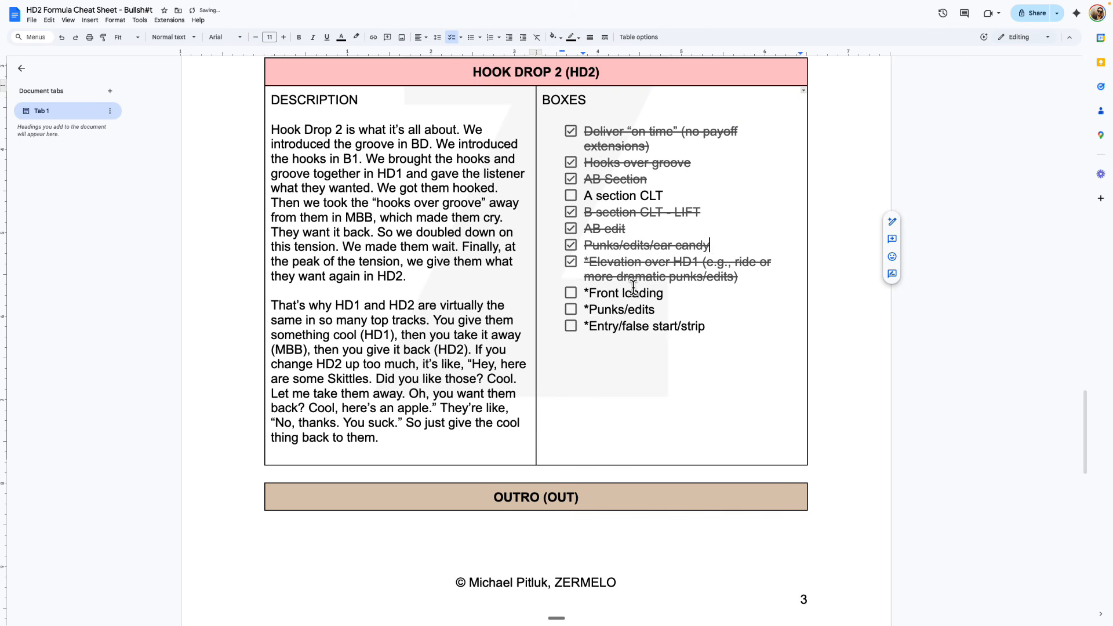
click(641, 261)
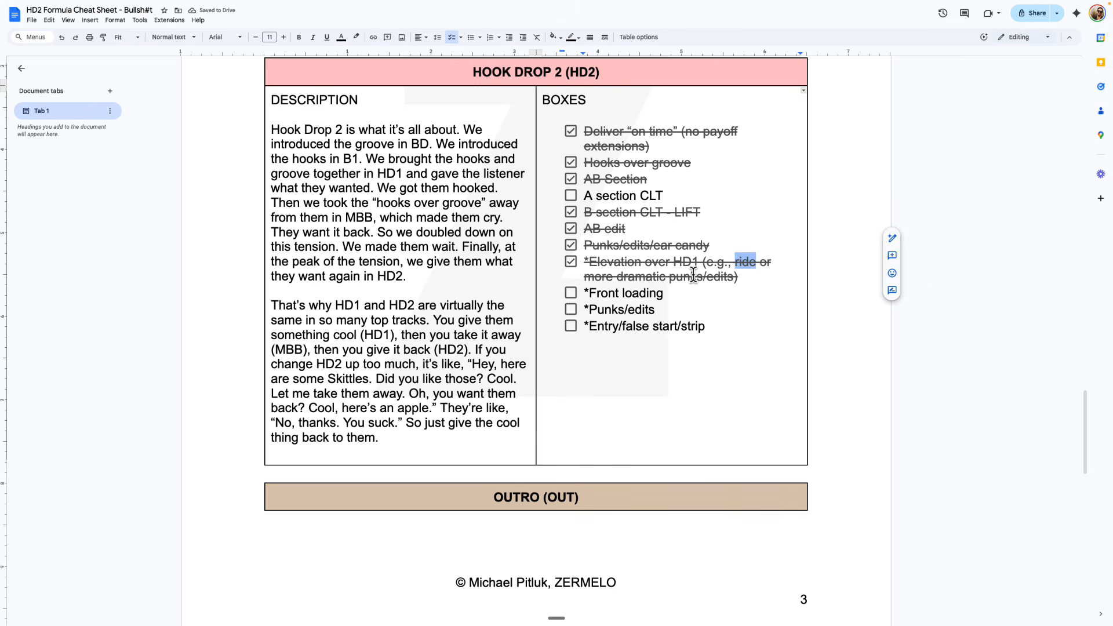
double_click(690, 276)
click(671, 298)
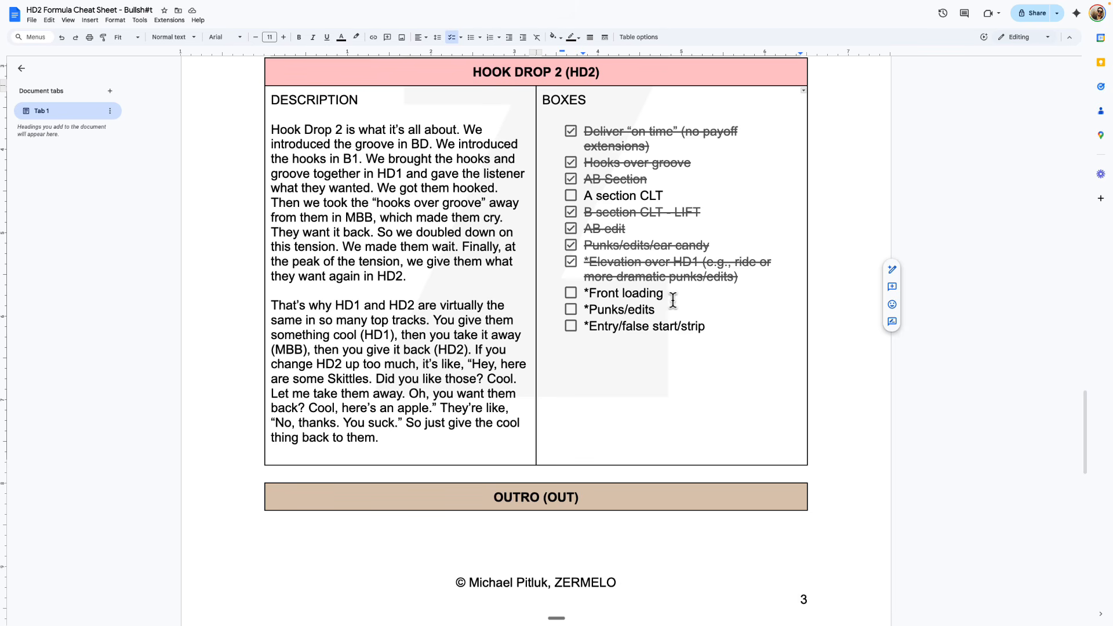
triple_click(633, 293)
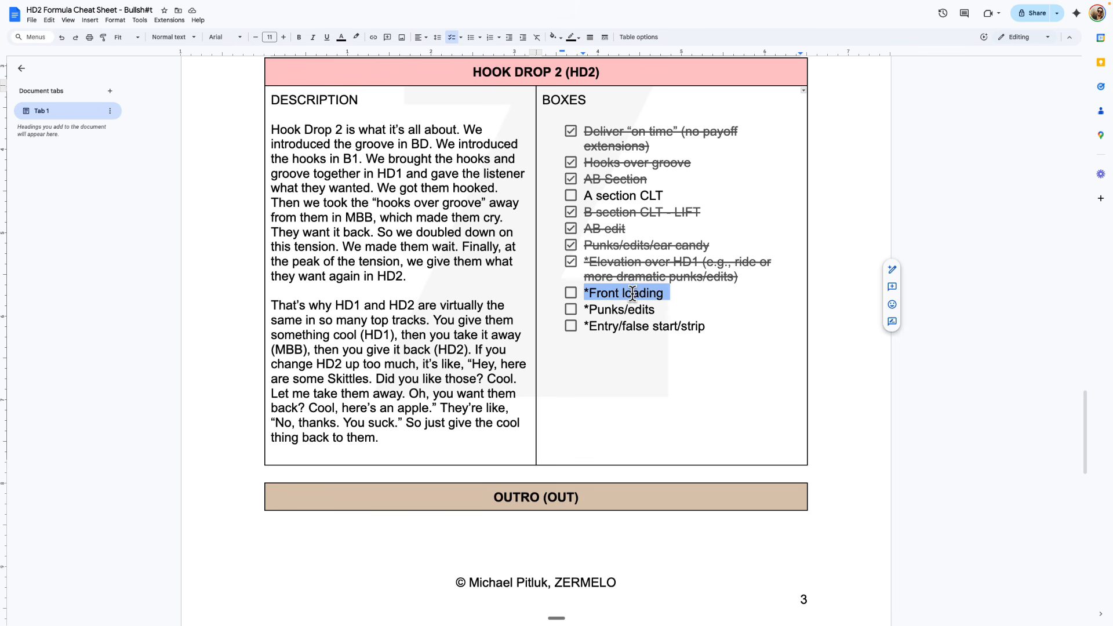
click(685, 296)
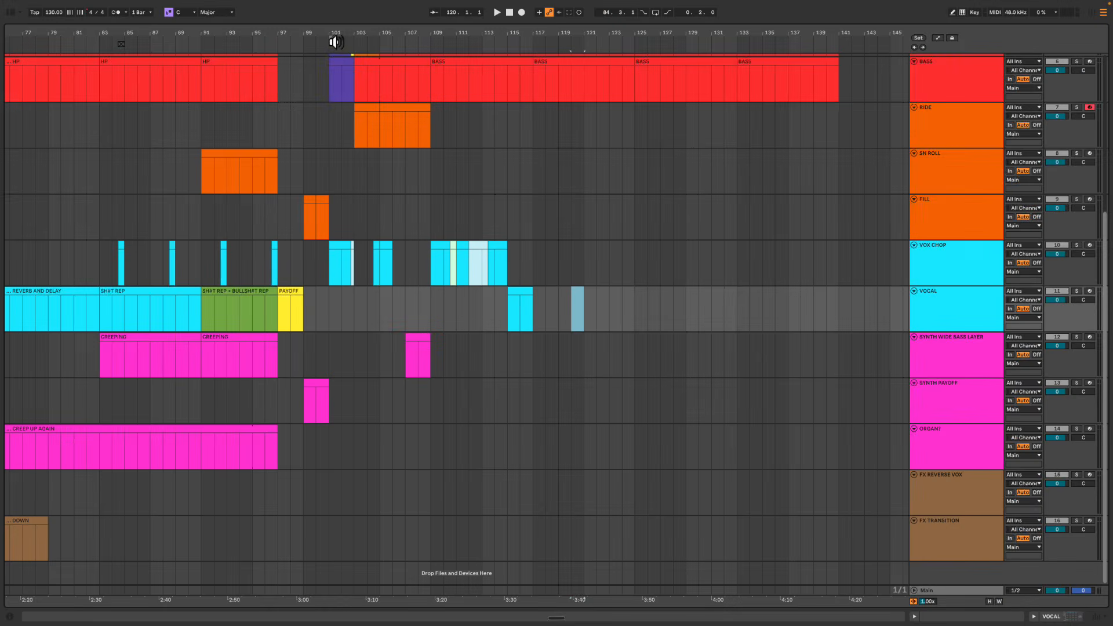
Switch to Ableton Live and compare the MAP to RIDE layers of Hook Drop 1 and Hook Drop 2 for ride placement
scroll(368, 33, down, 3)
scroll(368, 33, up, 3)
scroll(368, 33, down, 3)
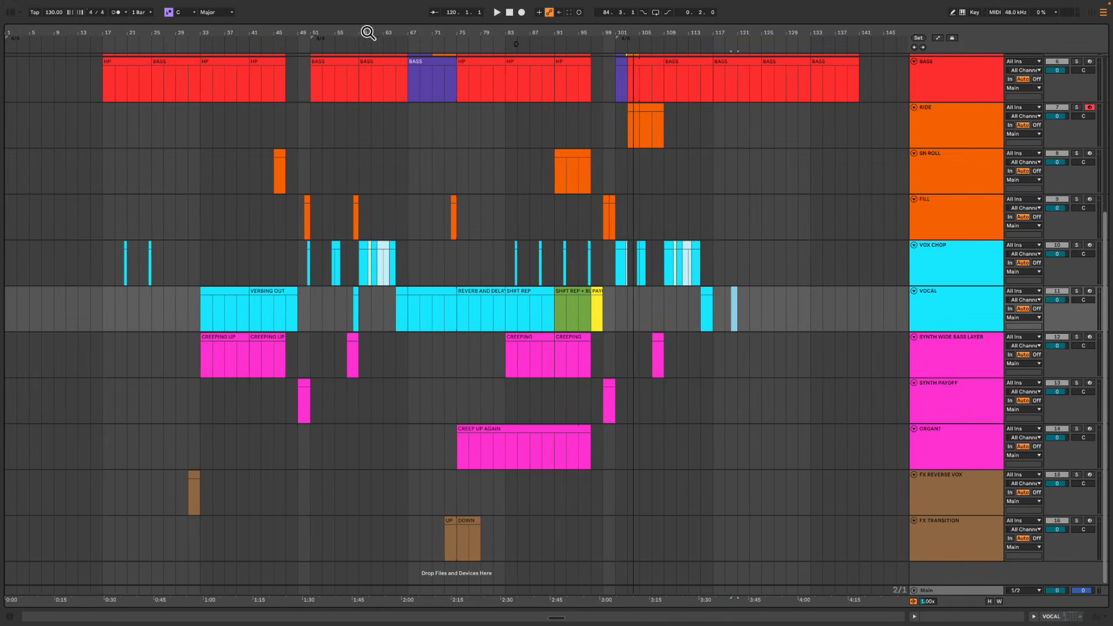
scroll(616, 228, up, 5)
drag(377, 172, 394, 321)
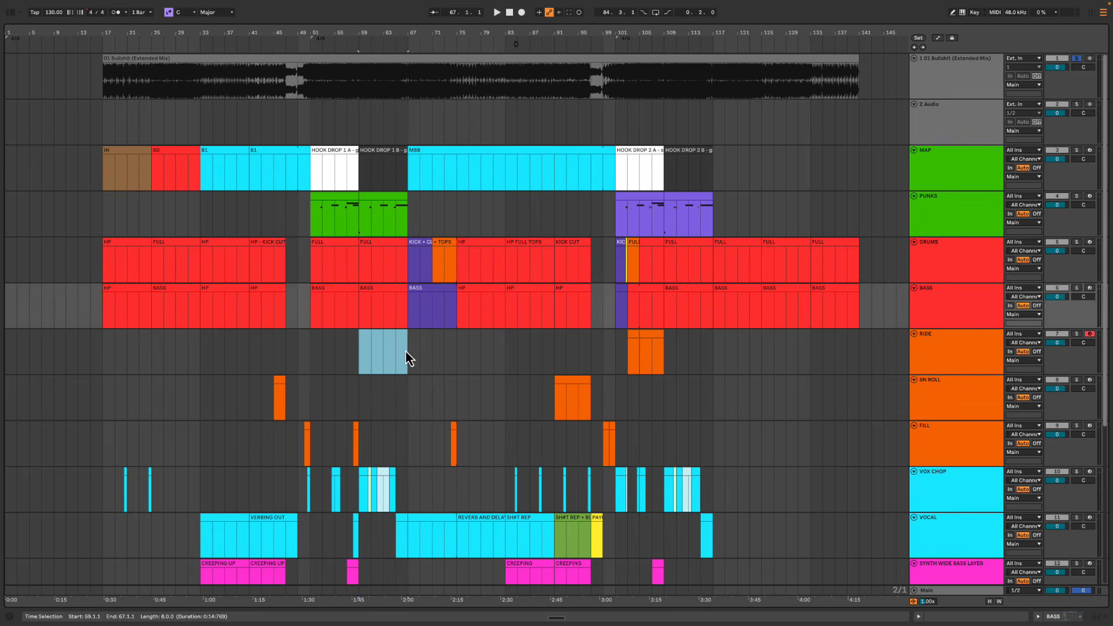
click(364, 355)
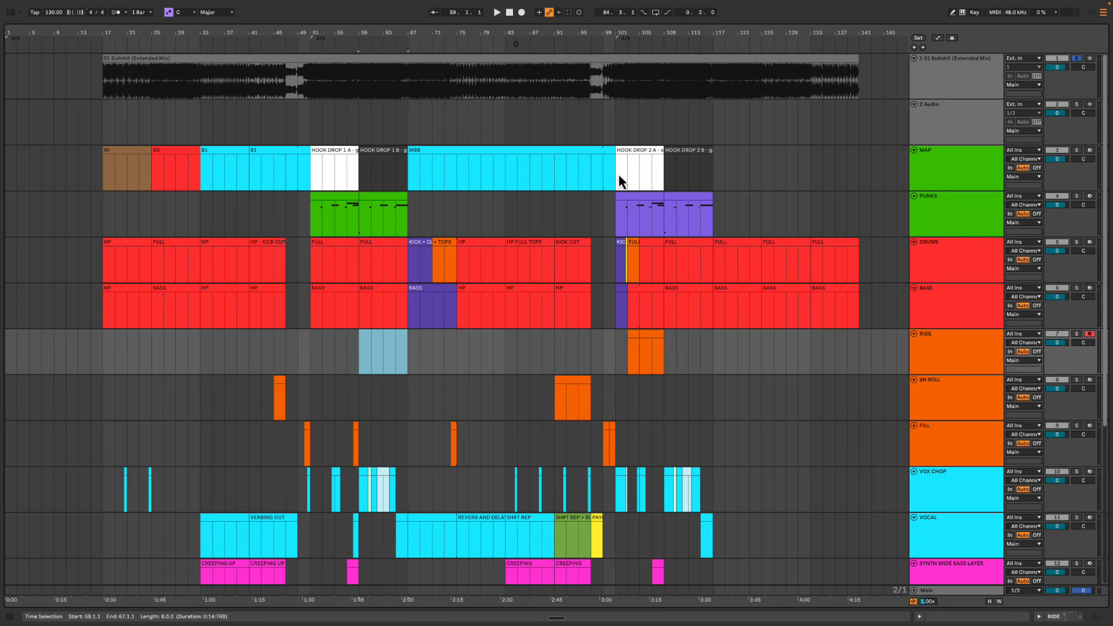
drag(618, 174, 666, 358)
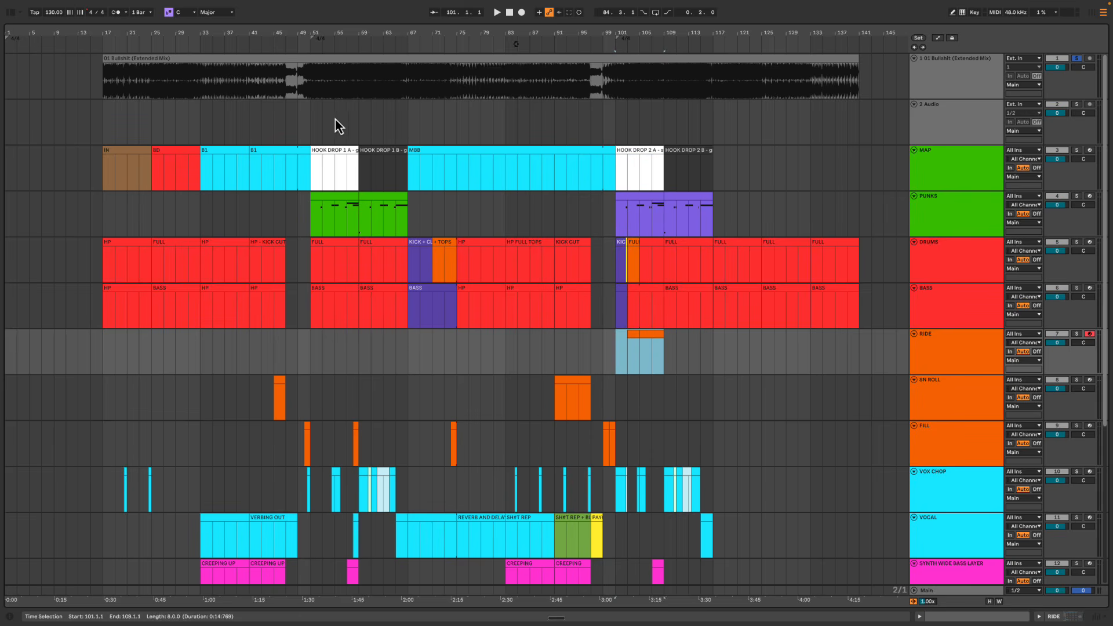
drag(335, 120, 407, 364)
click(733, 363)
drag(701, 355, 651, 349)
click(615, 343)
Switch to the Google Docs cheat sheet and delete the *Punks/edits item from the Hook Drop 2 boxes
key(ctrl+Left)
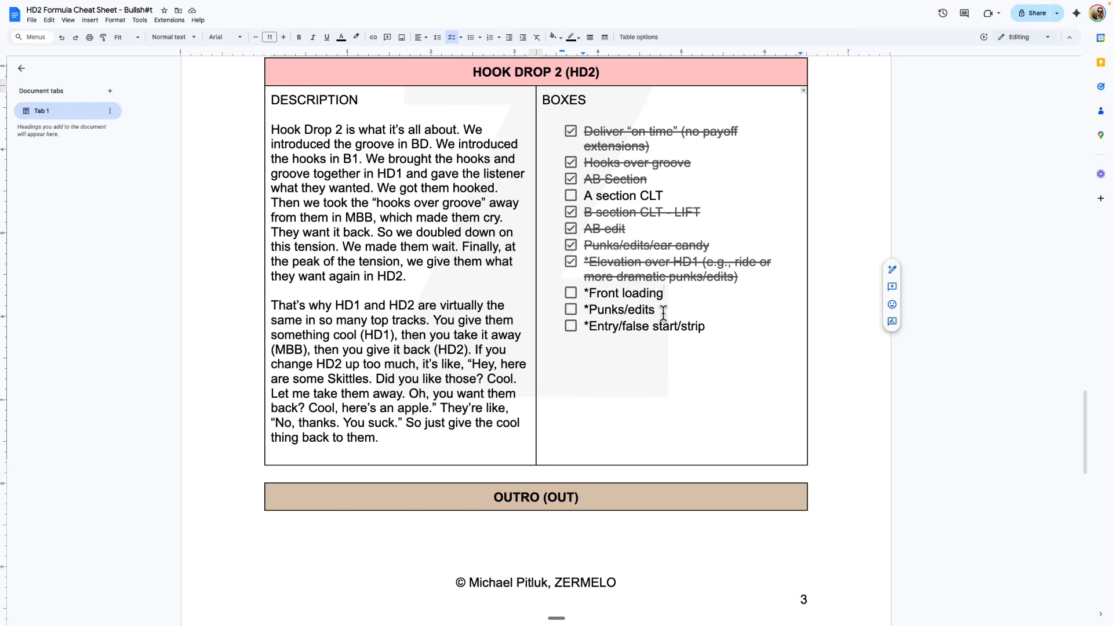
click(663, 312)
click(571, 309)
double_click(661, 250)
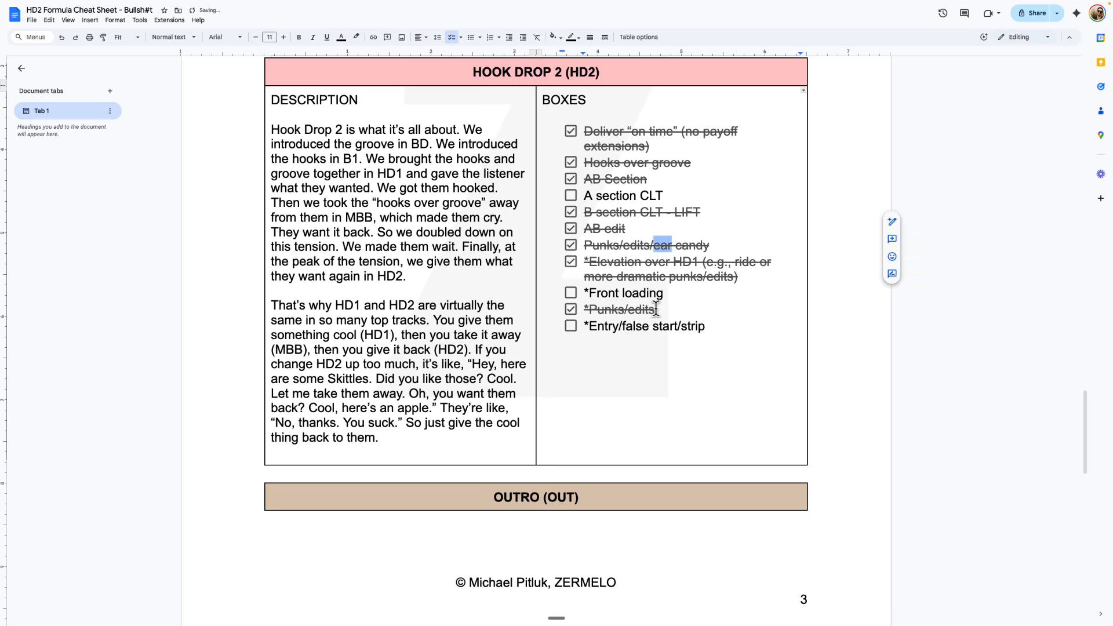
drag(656, 309, 667, 307)
key(BackSpace)
key(BackSpace)
key(BackSpace)
key(BackSpace)
key(BackSpace)
key(BackSpace)
key(BackSpace)
key(BackSpace)
key(BackSpace)
key(BackSpace)
key(BackSpace)
key(BackSpace)
key(BackSpace)
key(BackSpace)
key(BackSpace)
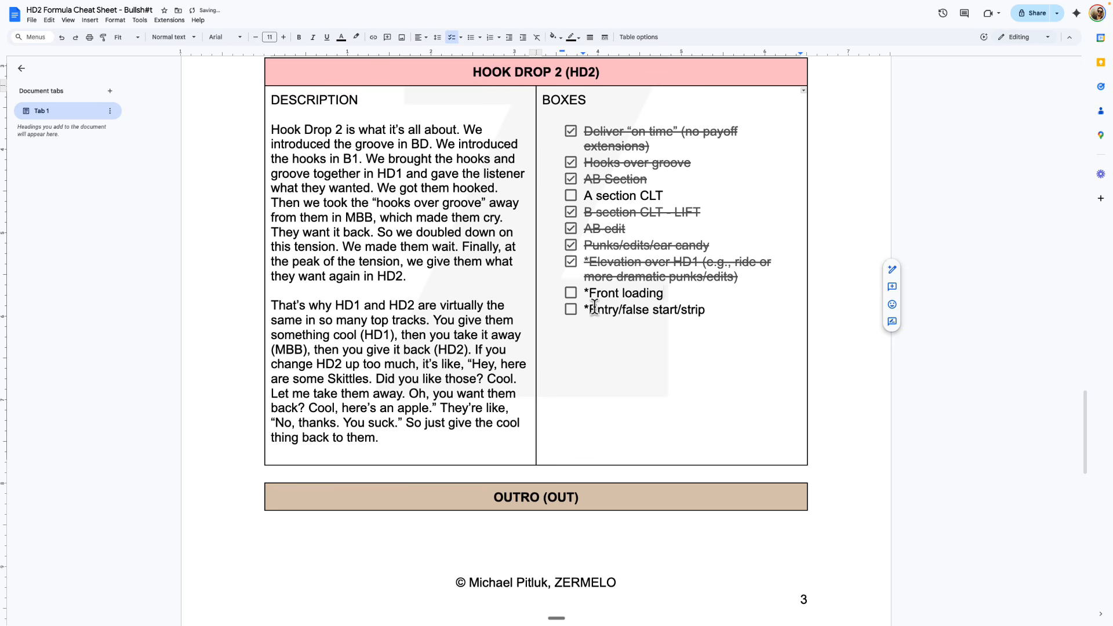
Tick the *Entry/false start/strip box in the Hook Drop 2 list
click(571, 309)
click(708, 308)
triple_click(658, 309)
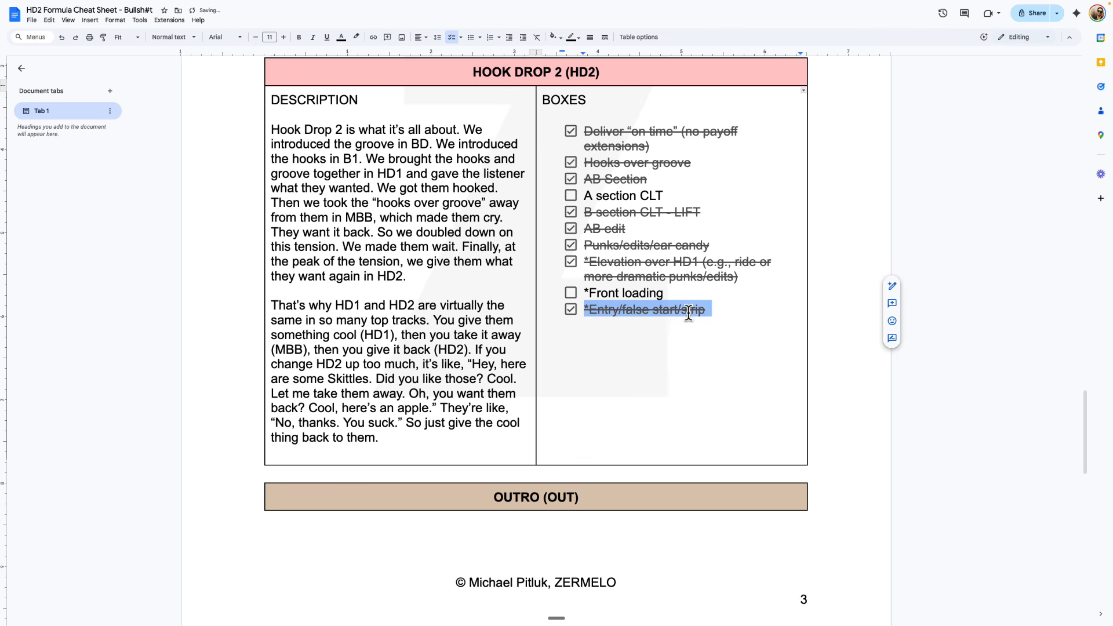
click(707, 311)
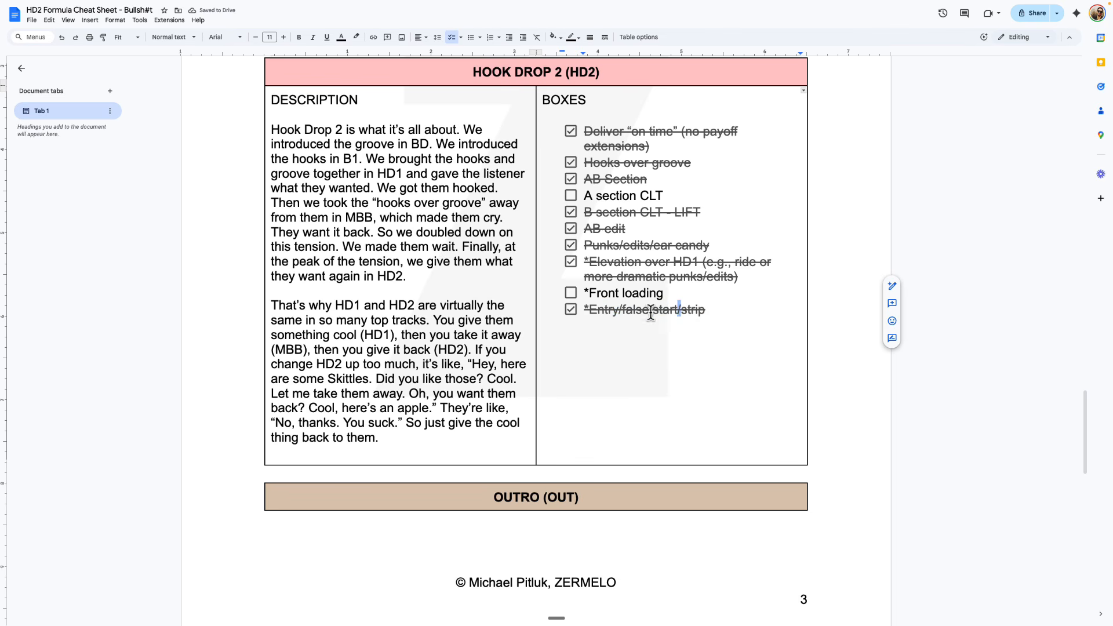
drag(622, 311, 700, 312)
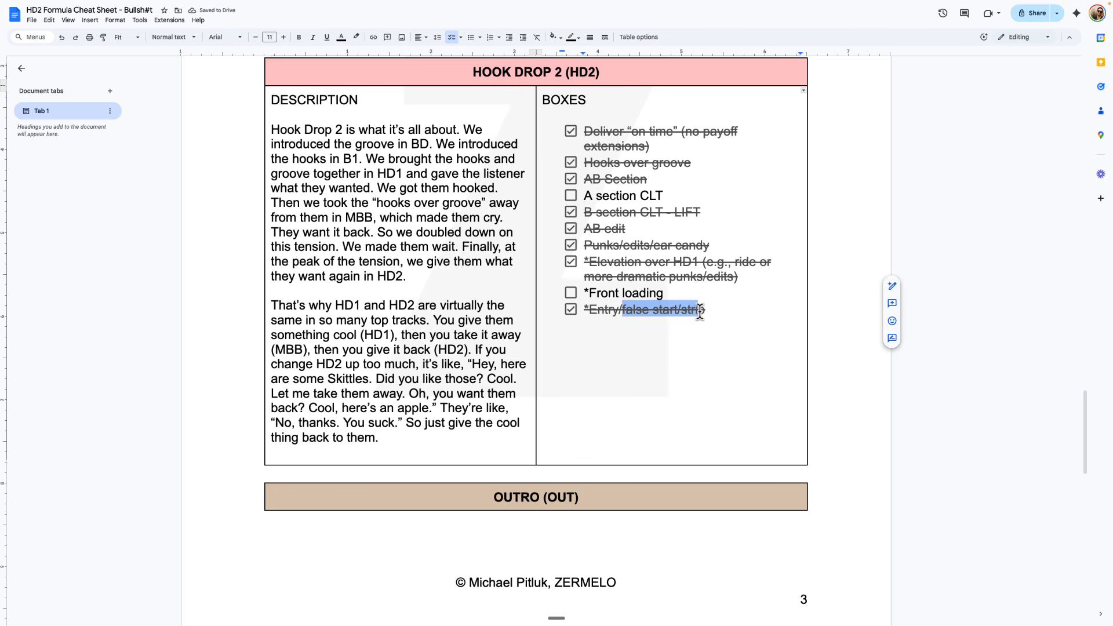
click(664, 309)
Read the Outro section's description and its boxes from Groove (A) to *Happy ending
scroll(664, 327, up, 1)
scroll(664, 328, down, 9)
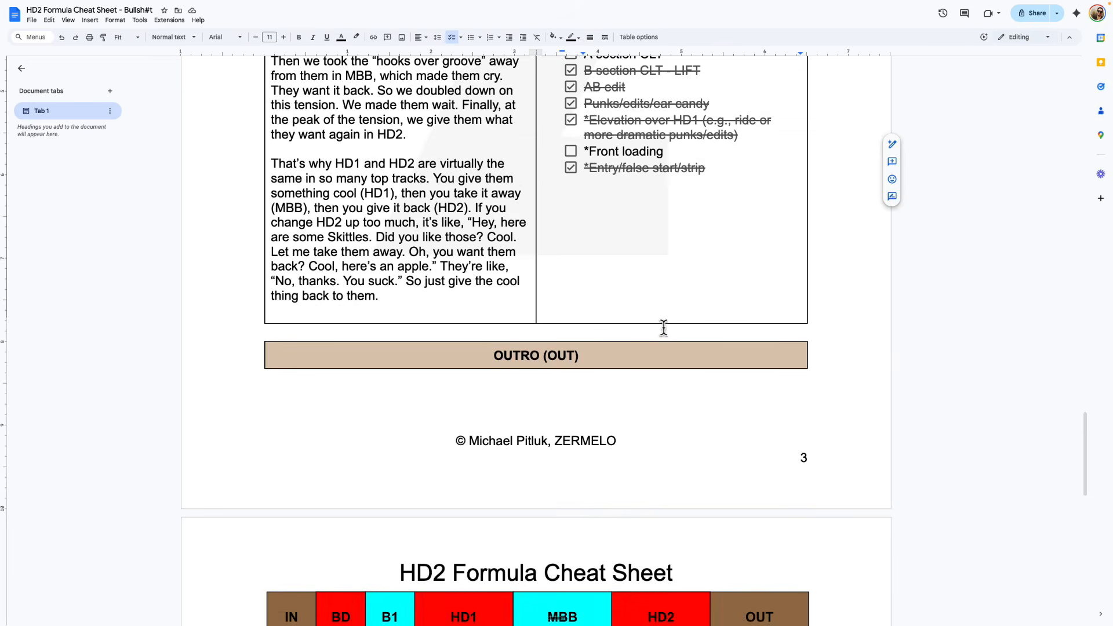
scroll(640, 348, down, 2)
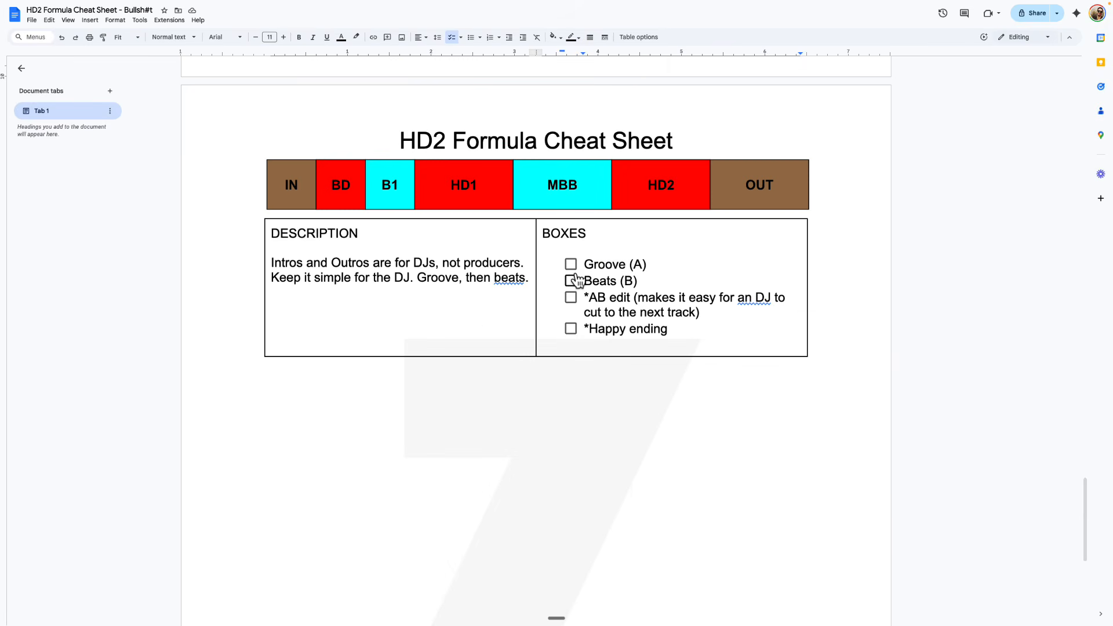
click(661, 265)
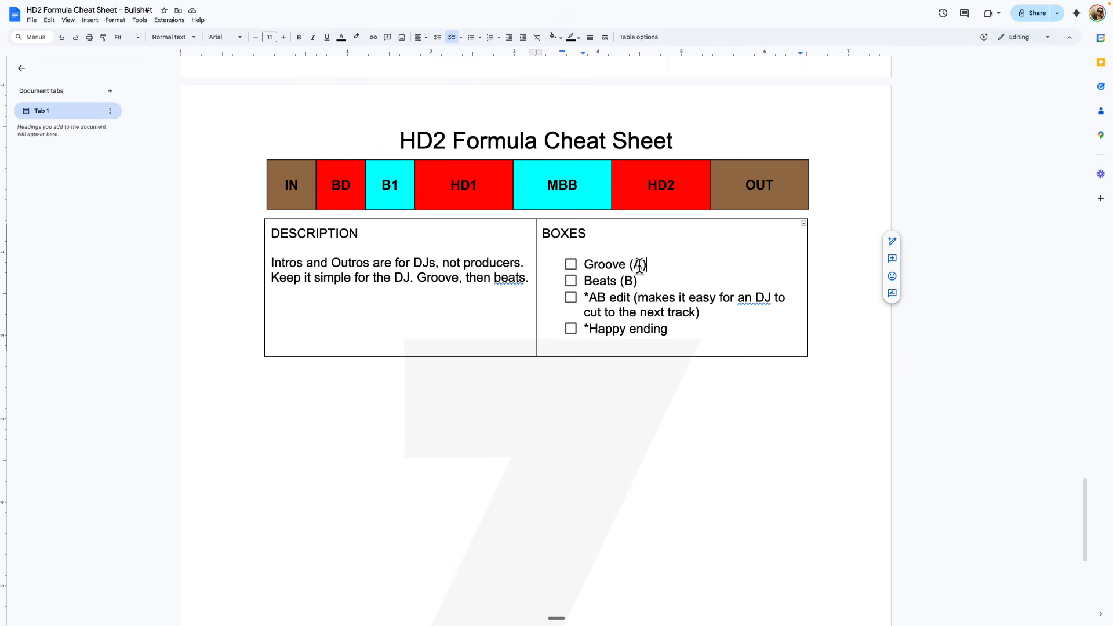
triple_click(319, 262)
click(450, 264)
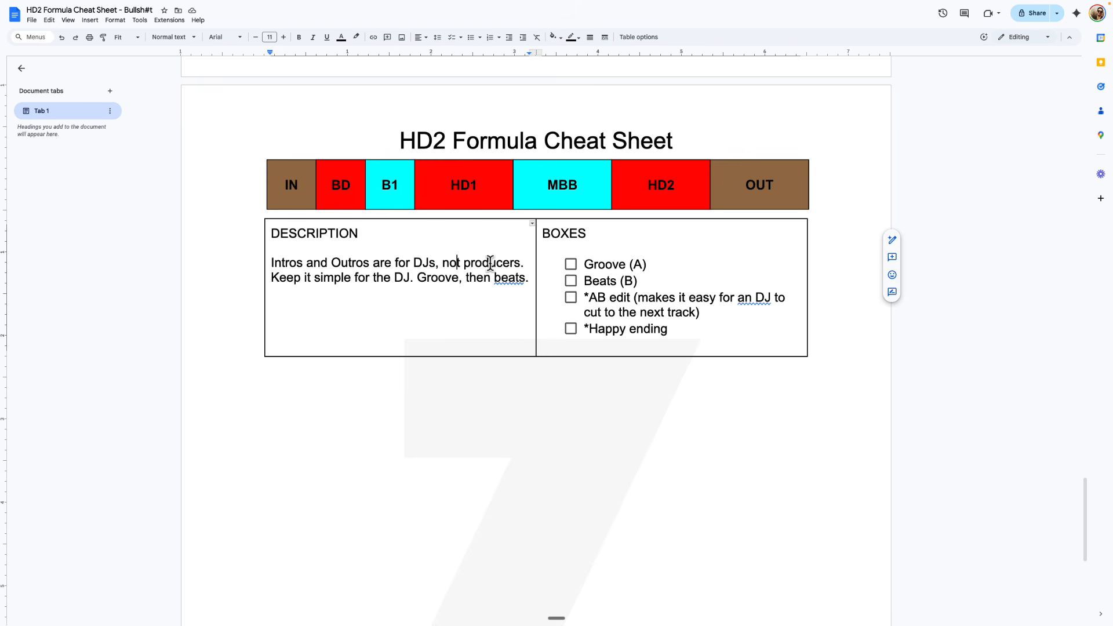
click(323, 277)
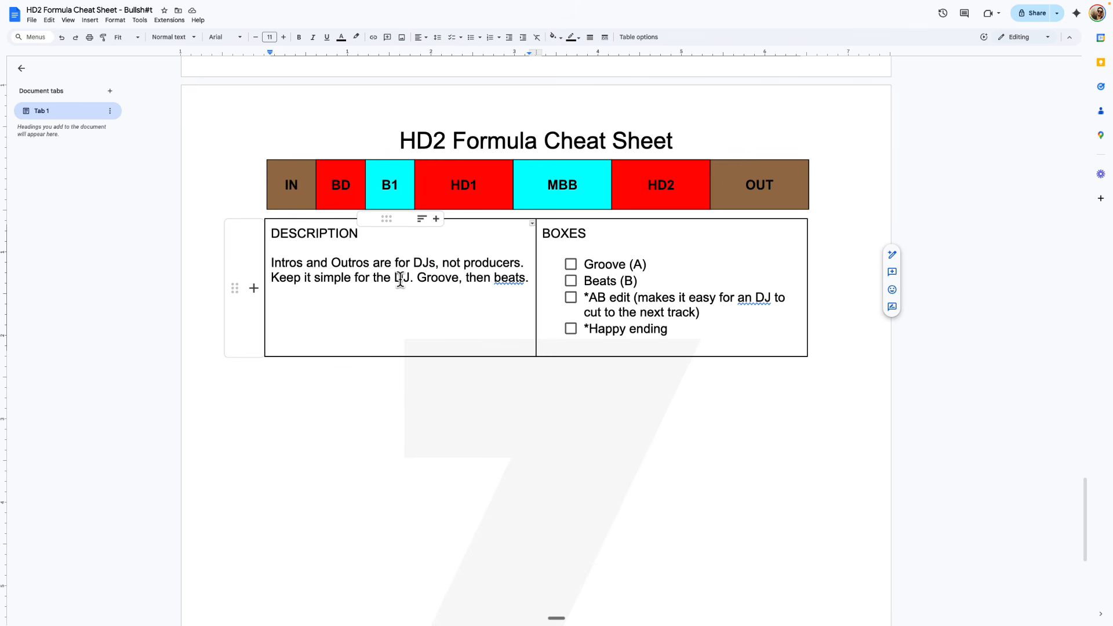
click(509, 278)
click(636, 303)
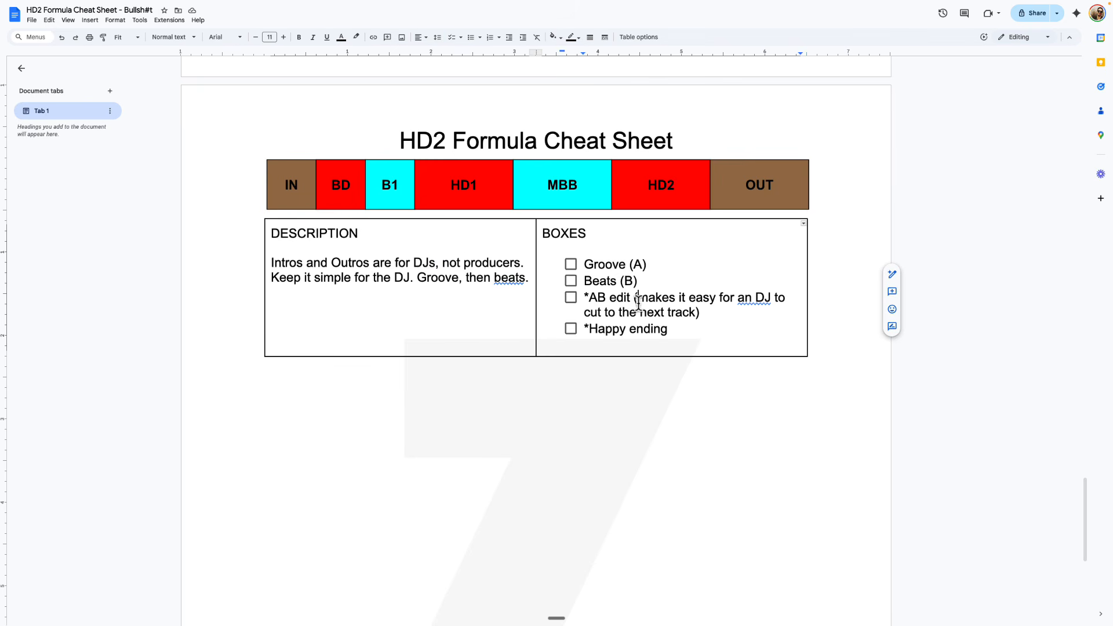
key(ctrl+Right)
key(ctrl+Left)
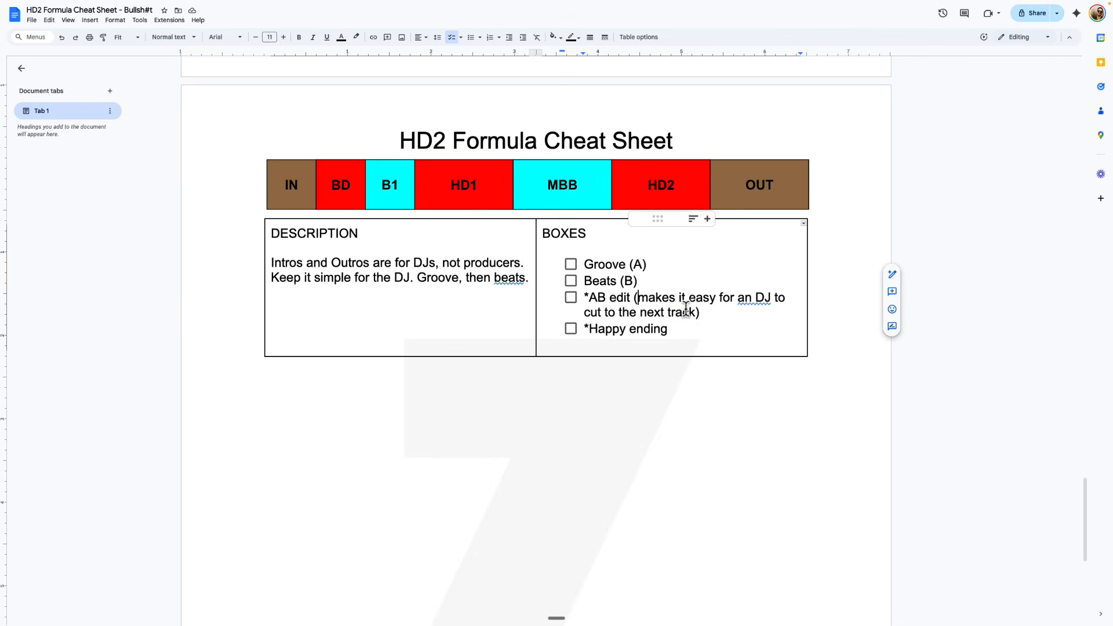
drag(713, 313, 553, 265)
drag(694, 332, 593, 264)
click(677, 283)
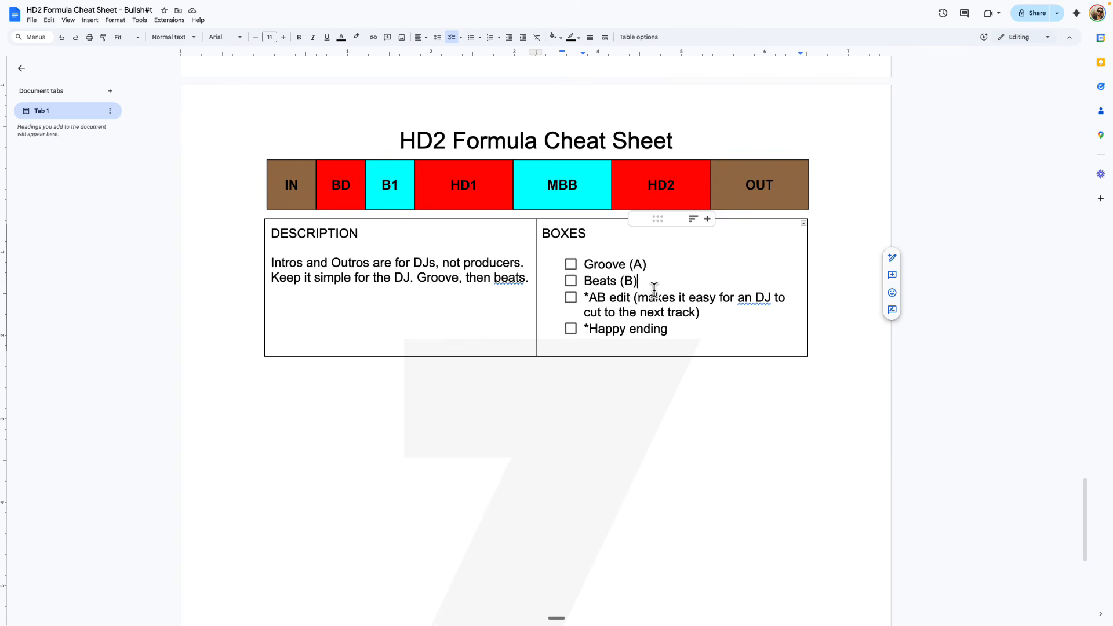
Add a "*Punks" checklist item below the AB edit item in the Outro boxes and tick it
click(699, 311)
key(Return)
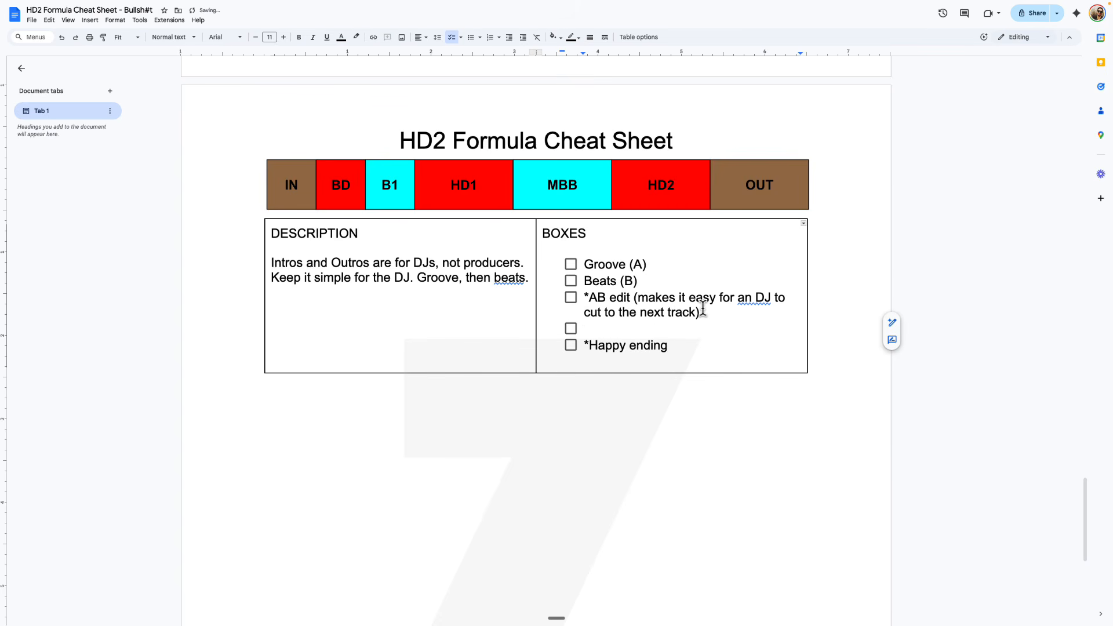
text(*Punks)
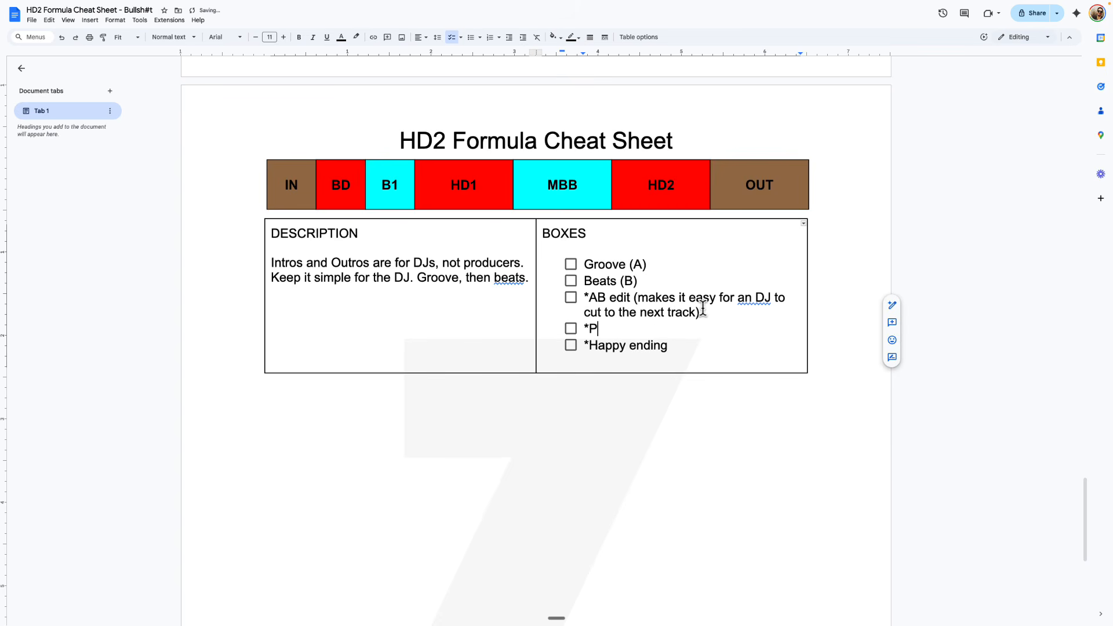
click(571, 328)
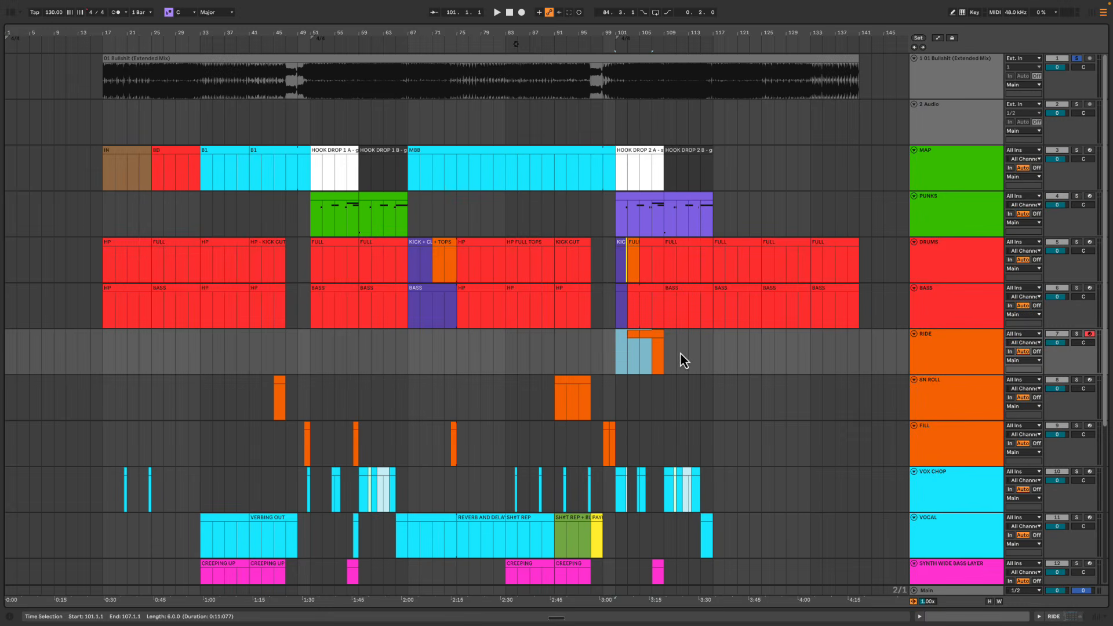
Copy the VOX CHOP clips from the section starting at bar 17 and paste them at bar 117
click(708, 356)
key(space)
mouse_move(746, 34)
mouse_down()
mouse_move(741, 51)
mouse_move(670, 36)
mouse_up()
scroll(669, 266, down, 5)
scroll(442, 332, left, 10)
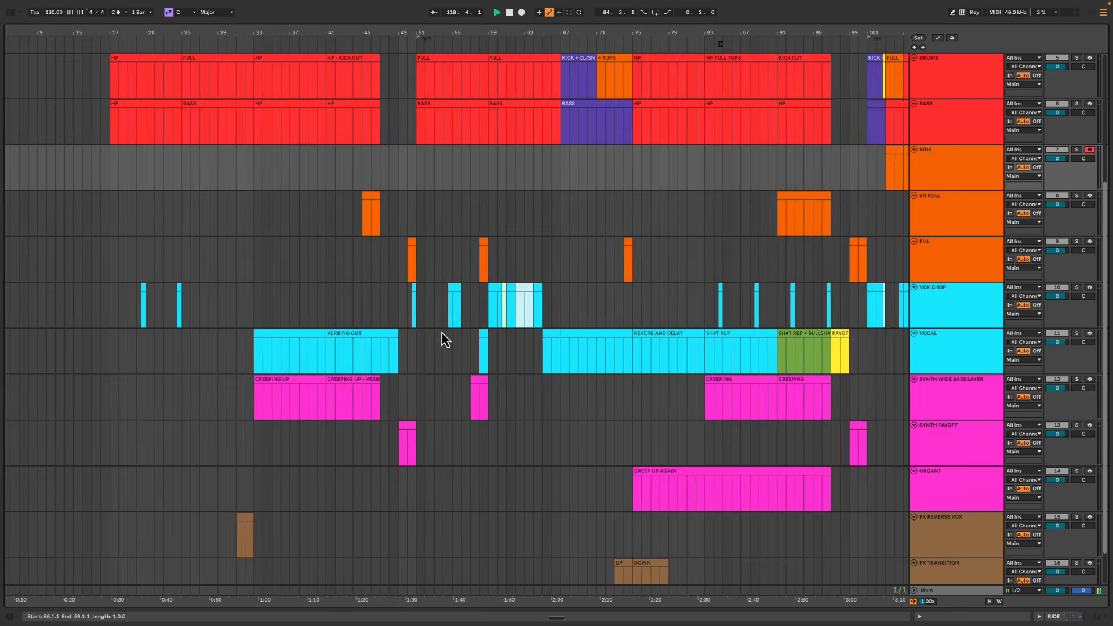
scroll(441, 333, left, 4)
drag(152, 303, 319, 301)
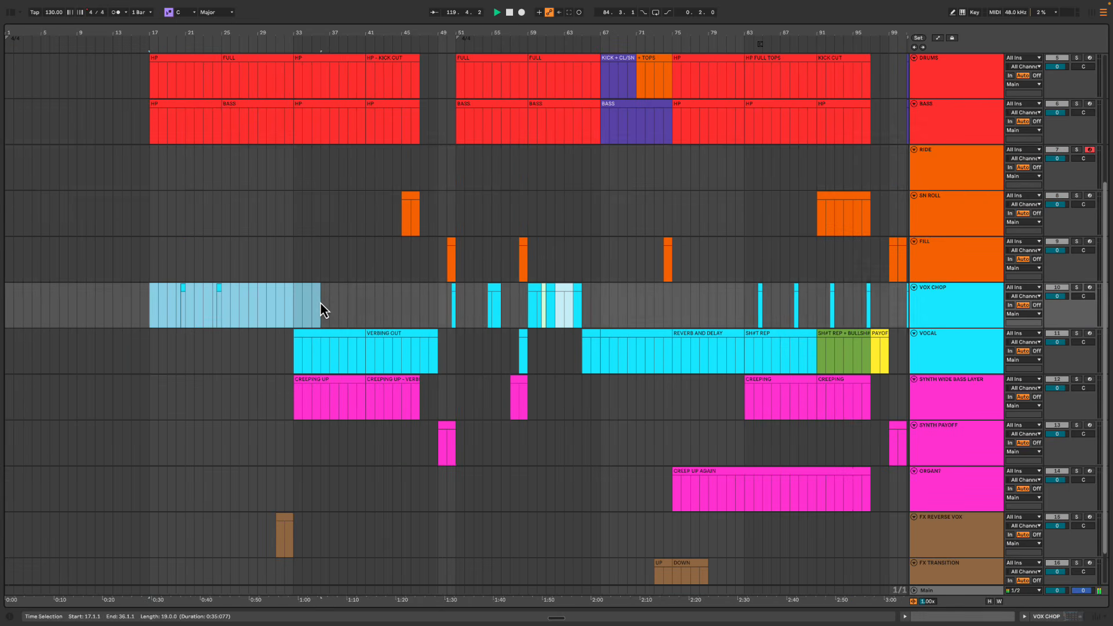
scroll(330, 303, right, 15)
click(621, 300)
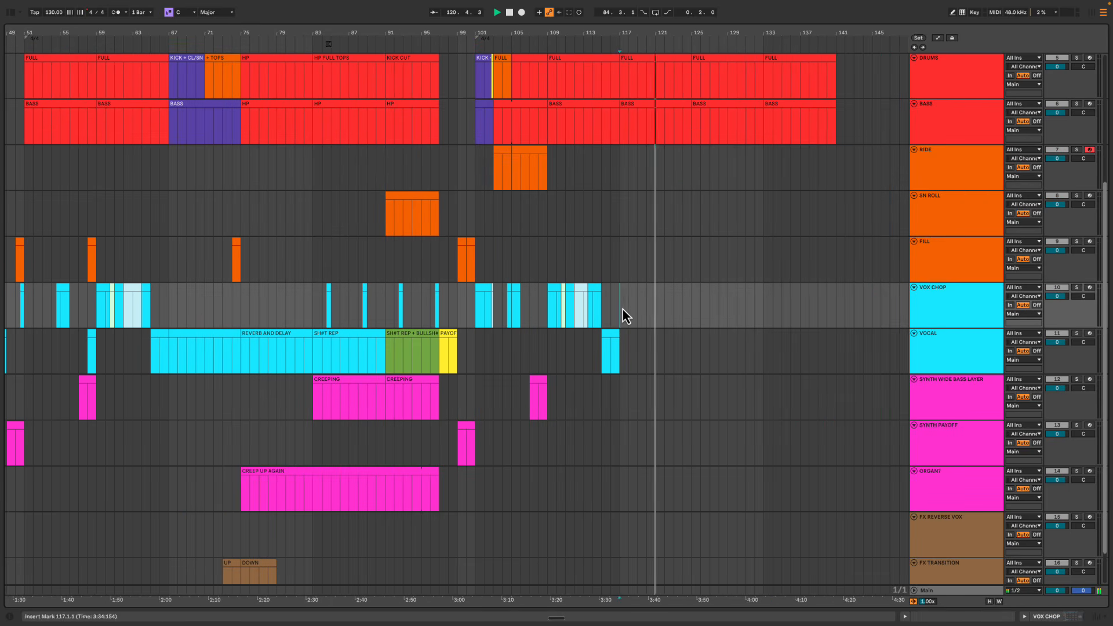
key(ctrl+v)
key(ctrl+z)
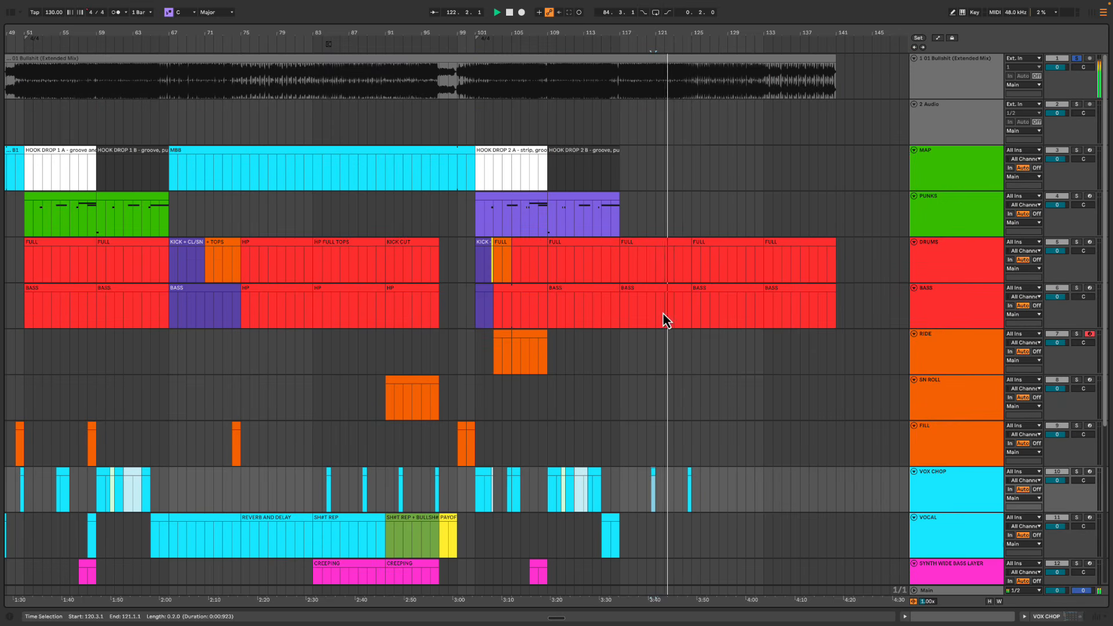
Extend the end of the 01 Bullshit (Extended Mix) reference clip to about bar 144.3
scroll(663, 313, up, 4)
drag(707, 33, 661, 39)
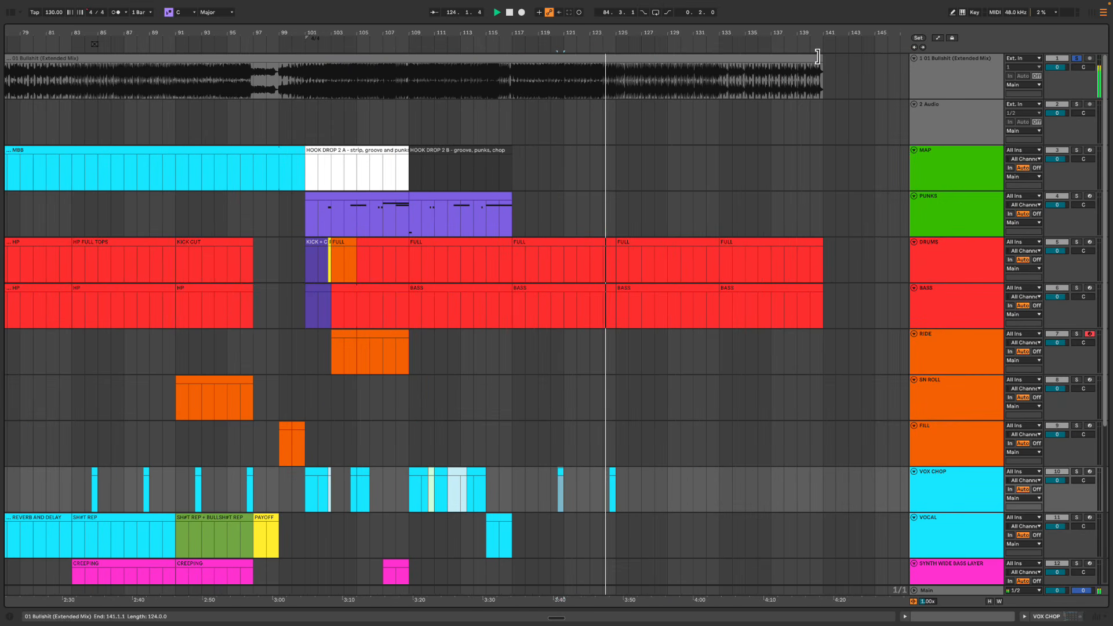
drag(822, 58, 865, 58)
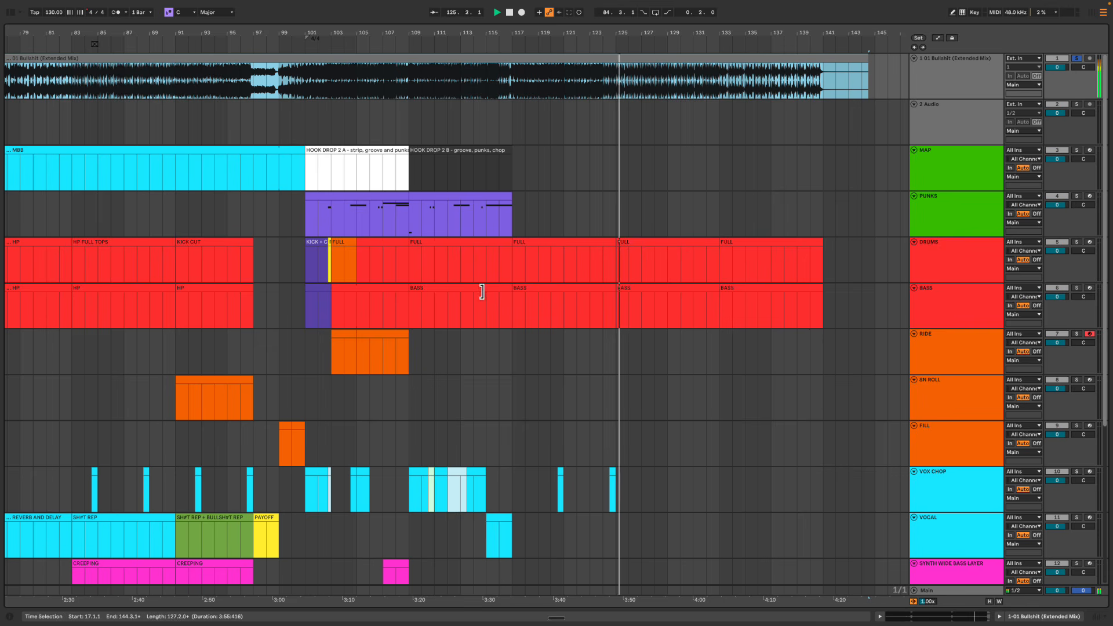
Place a one-bar copy of the FILL clip from before Hook Drop 2 at bar 124 and play the track around it
drag(289, 429, 614, 430)
key(space)
scroll(624, 433, down, 1)
scroll(626, 433, down, 2)
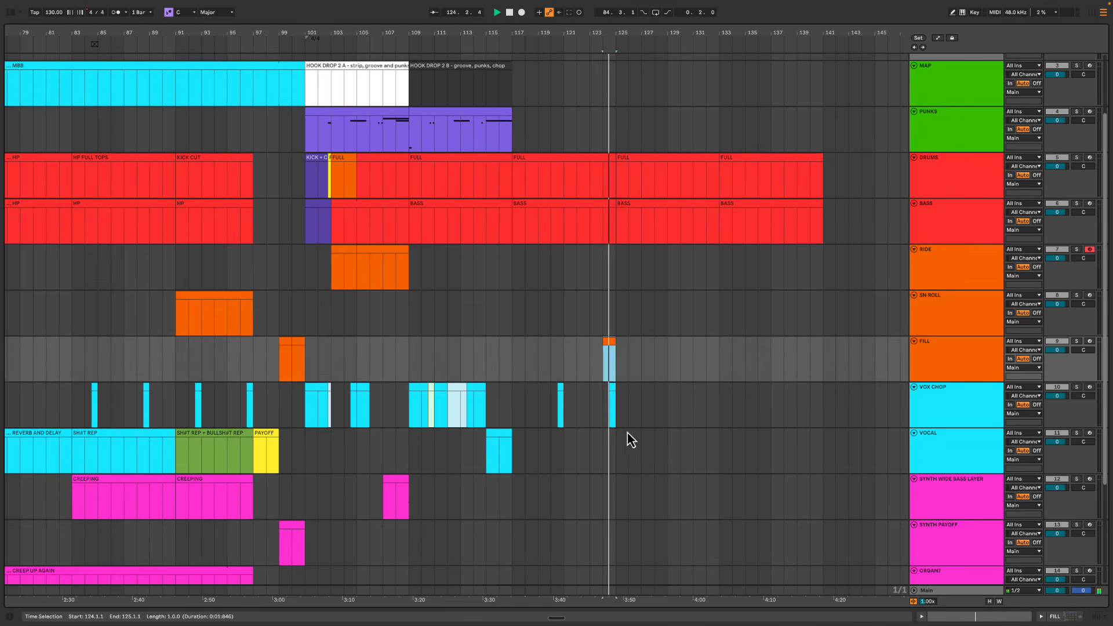
scroll(623, 426, right, 1)
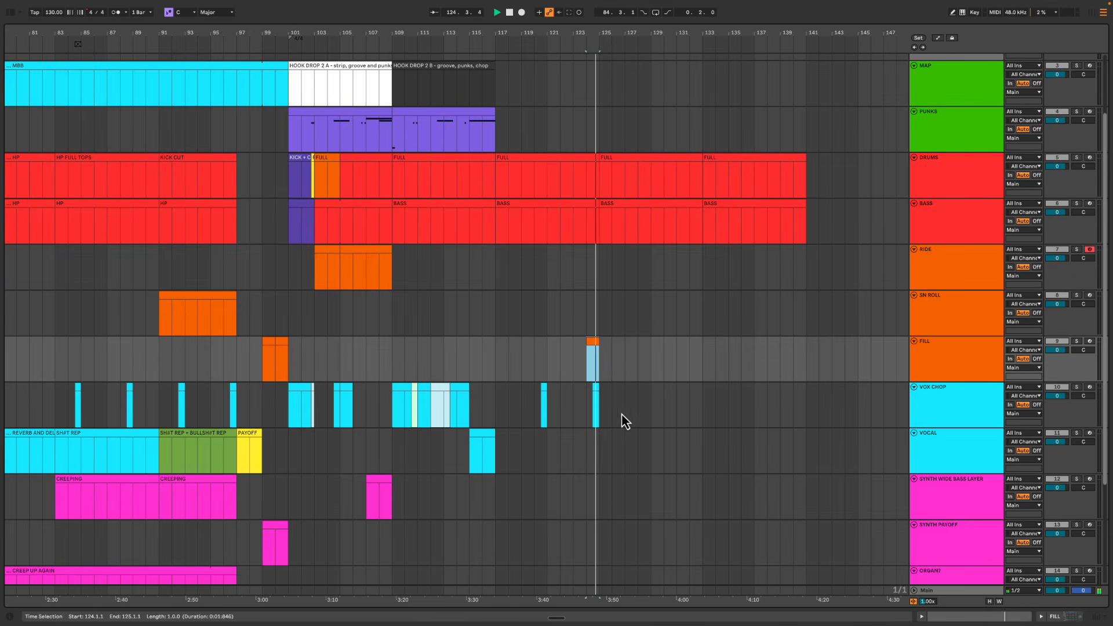
click(605, 356)
scroll(606, 357, up, 3)
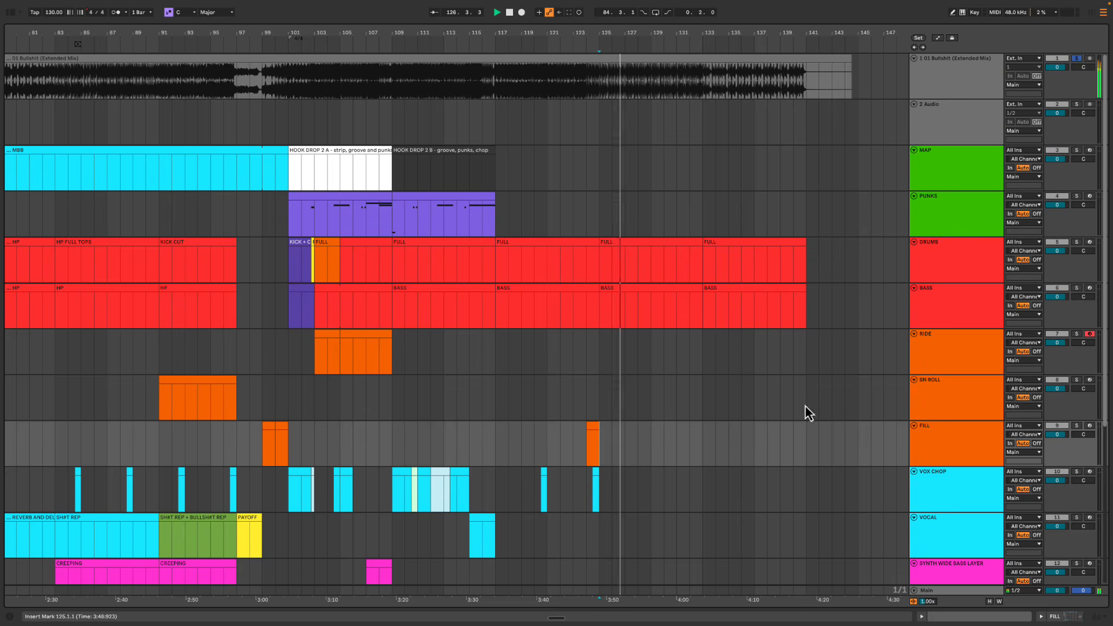
Listen to the outro from bar 125 while examining the Main track's frequency spectrum
double_click(953, 590)
double_click(1042, 577)
key(space)
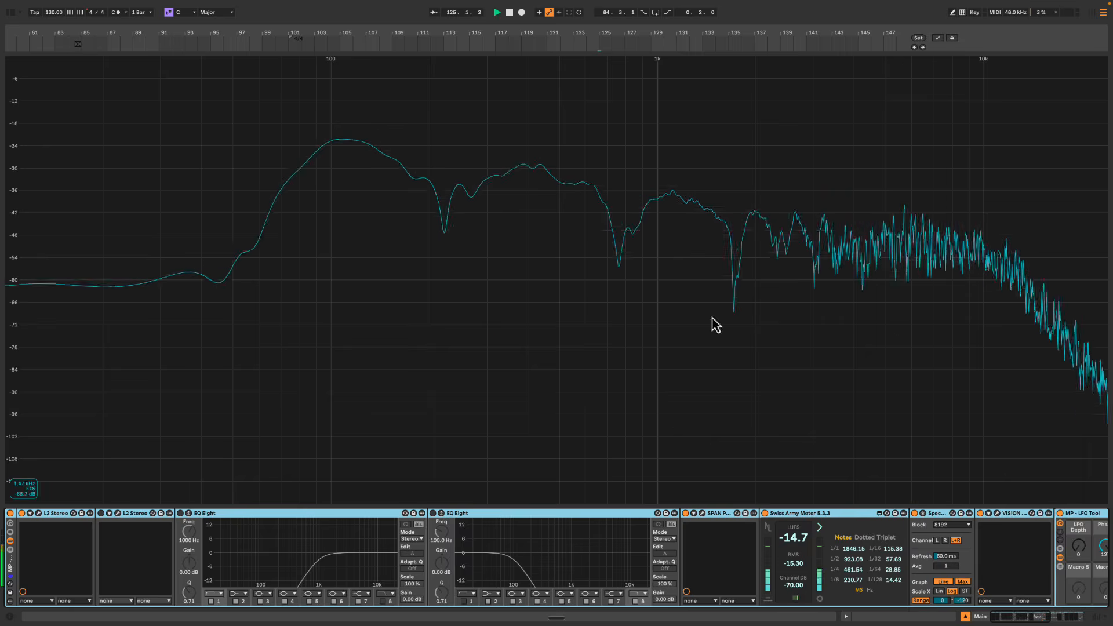
key(space)
Rename the DRUMS clip at bars 125 to 133 as HP
double_click(607, 237)
click(653, 248)
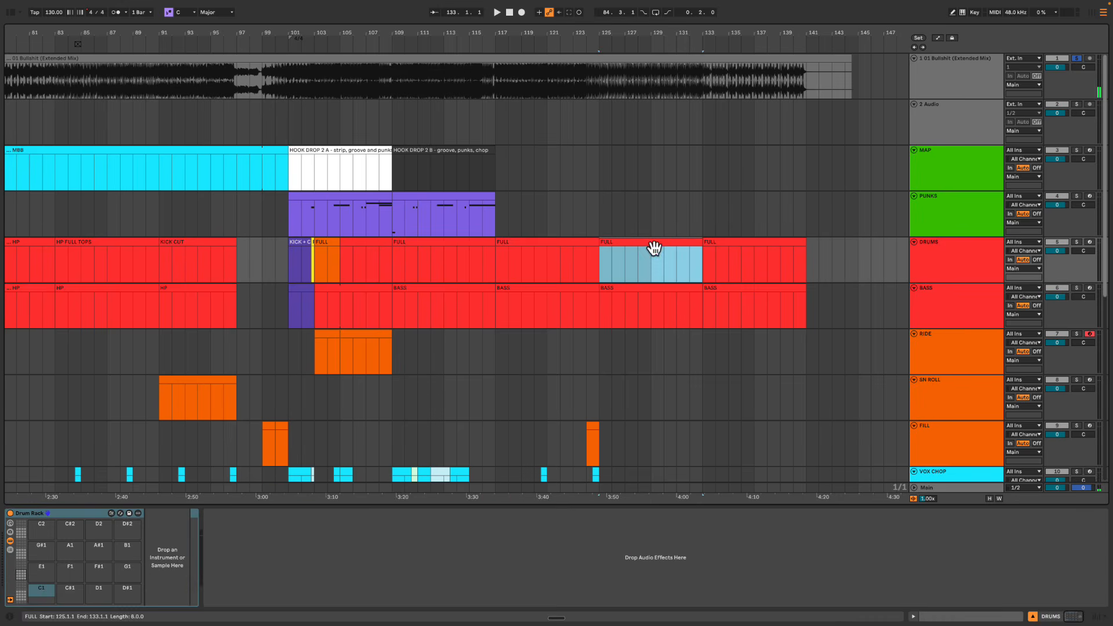
text(HP)
key(Return)
click(650, 272)
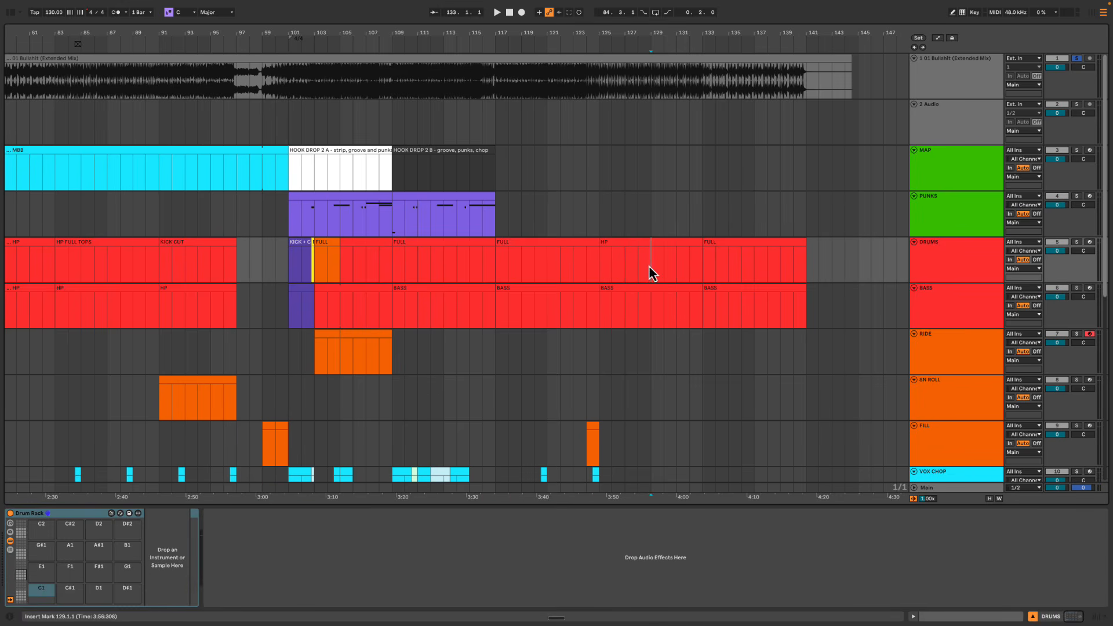
Label the BASS track's section at bars 125 to 133 HP to match the drums
click(653, 297)
drag(658, 243, 648, 302)
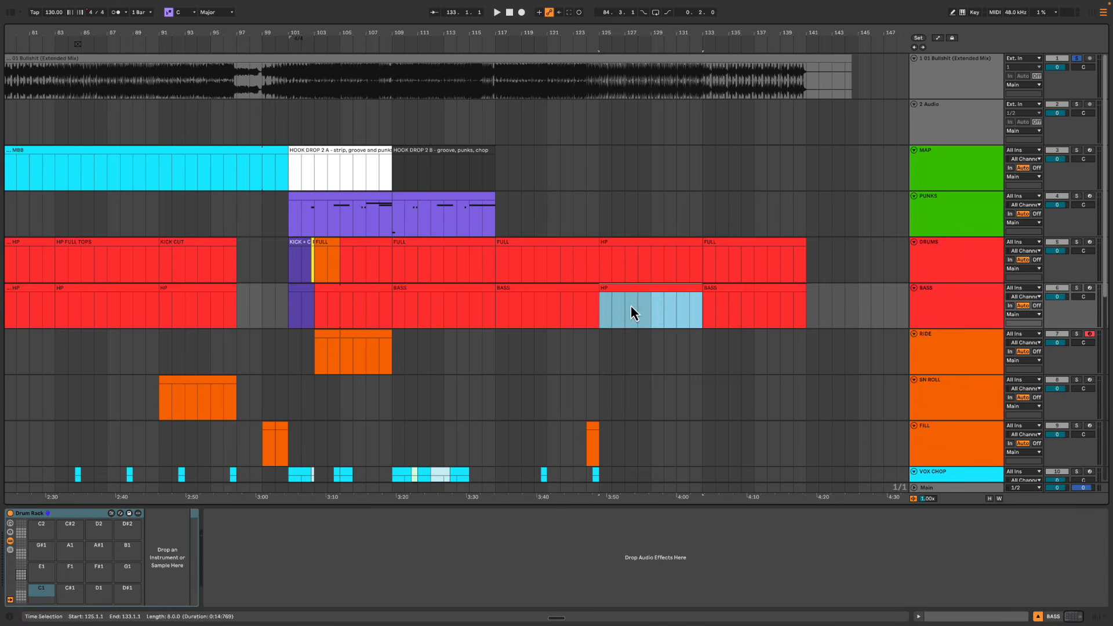
click(632, 305)
Play through the outro and copy the VOX CHOP clip just before bar 125 to the spot just before bar 133
key(space)
scroll(636, 309, down, 3)
drag(496, 365, 598, 367)
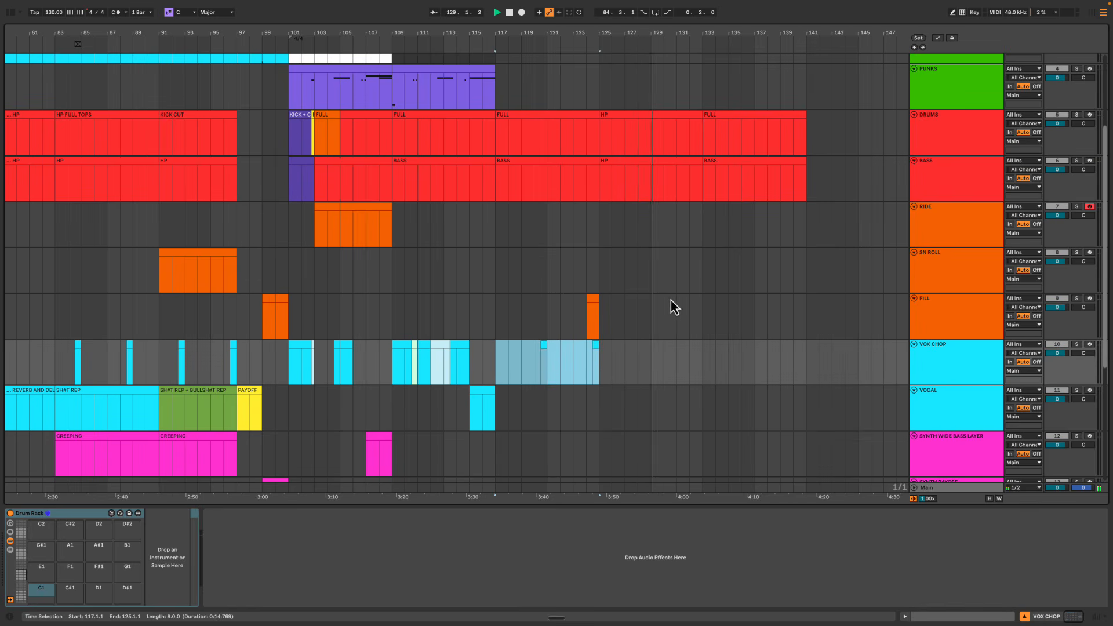
click(688, 191)
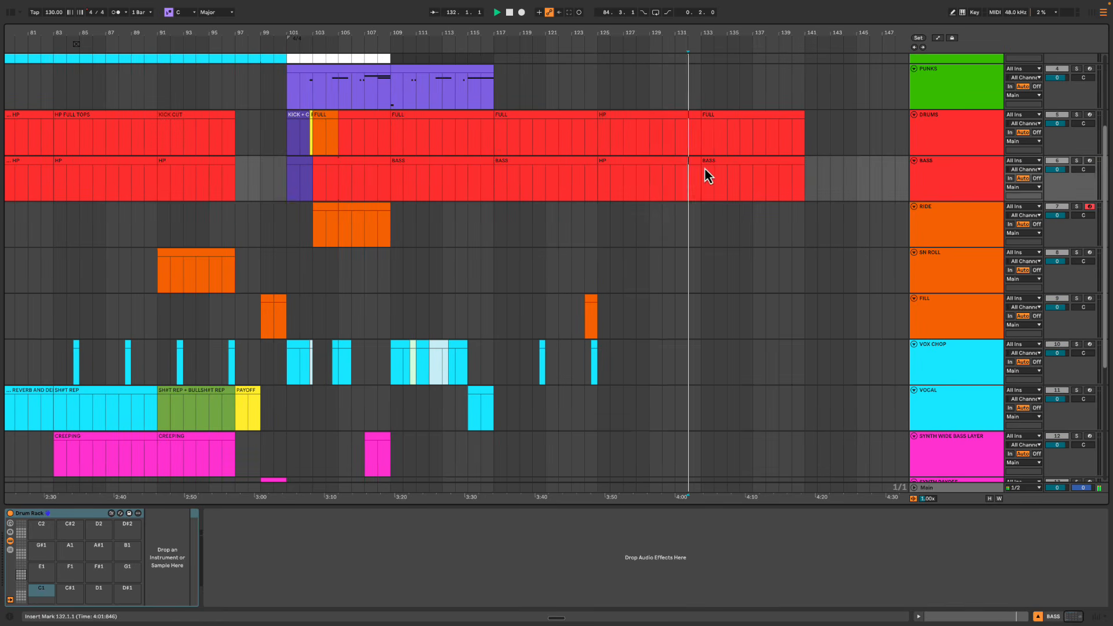
scroll(707, 174, up, 3)
scroll(706, 173, down, 6)
scroll(704, 197, up, 4)
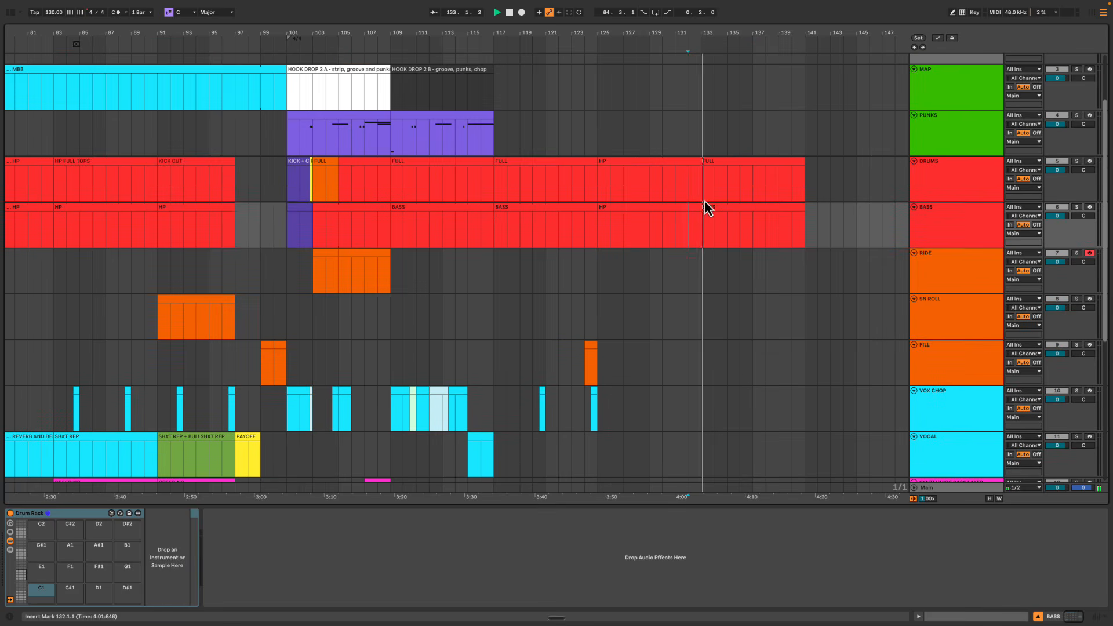
drag(595, 393, 698, 399)
click(706, 369)
key(space)
scroll(727, 360, up, 2)
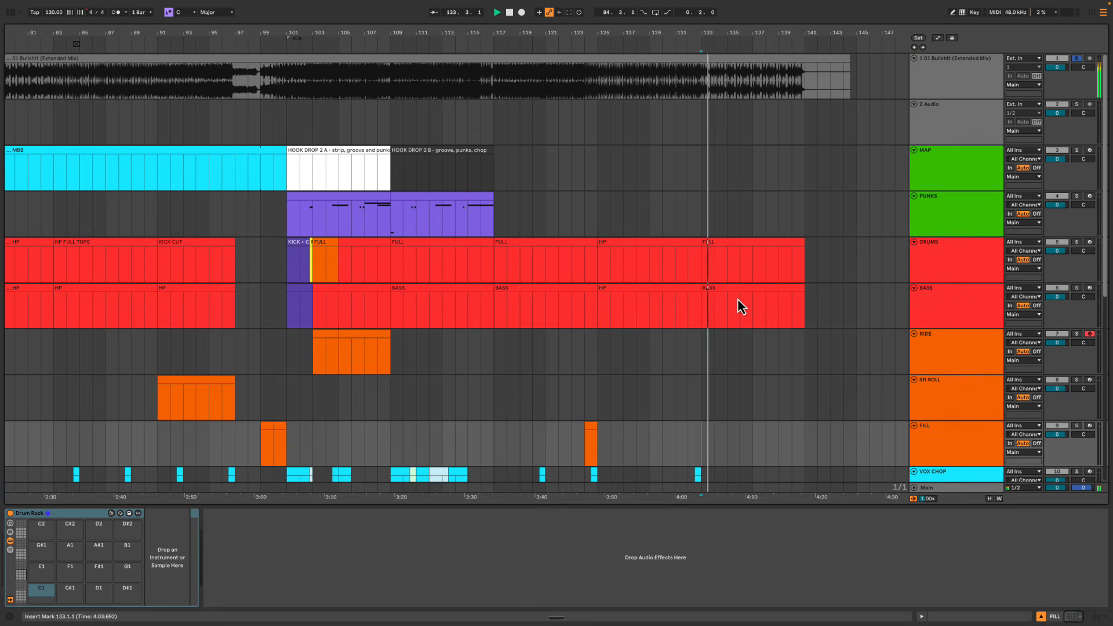
Rename the DRUMS clip at bars 133 to 141 as HP KICK 8TH HAT and play it
click(739, 248)
key(space)
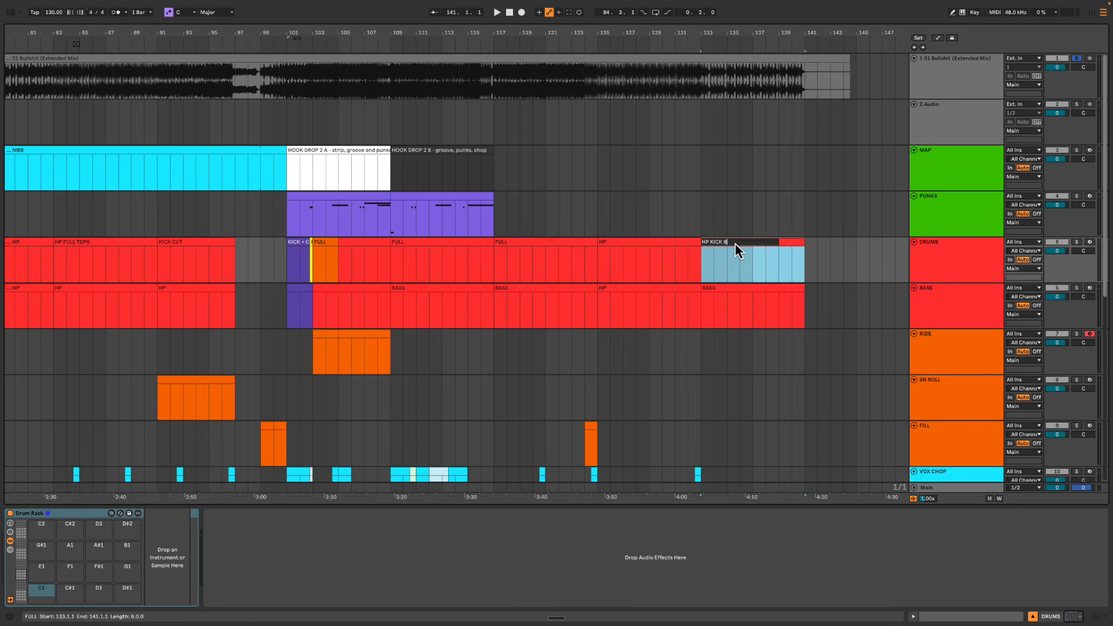
key(space)
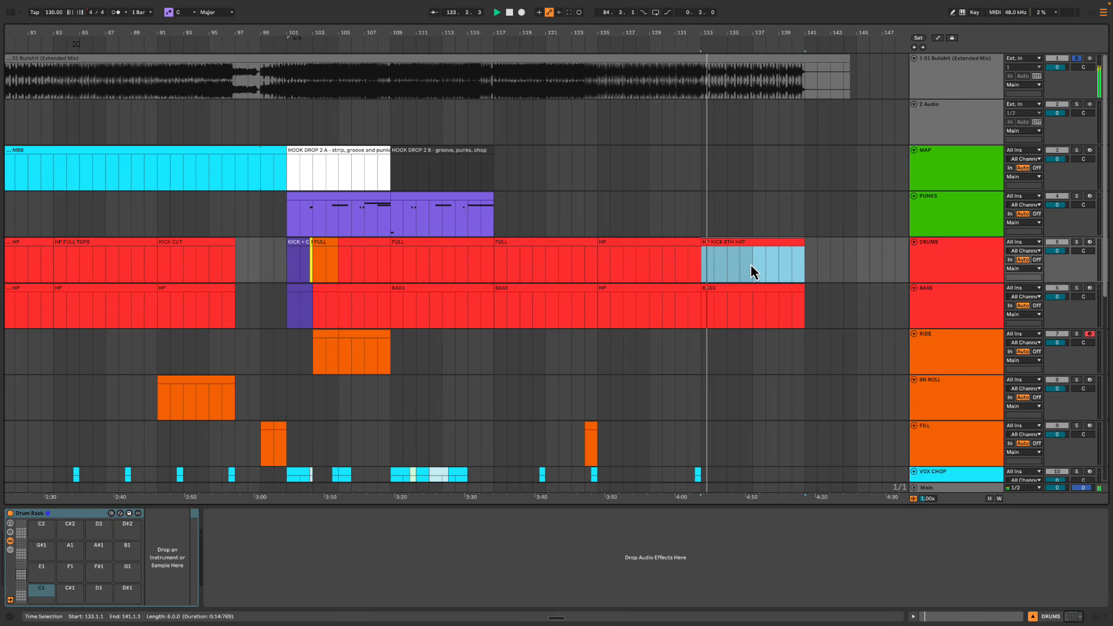
Listen to the end of the outro from bars 137 and 139 to check for further elements
click(753, 265)
key(space)
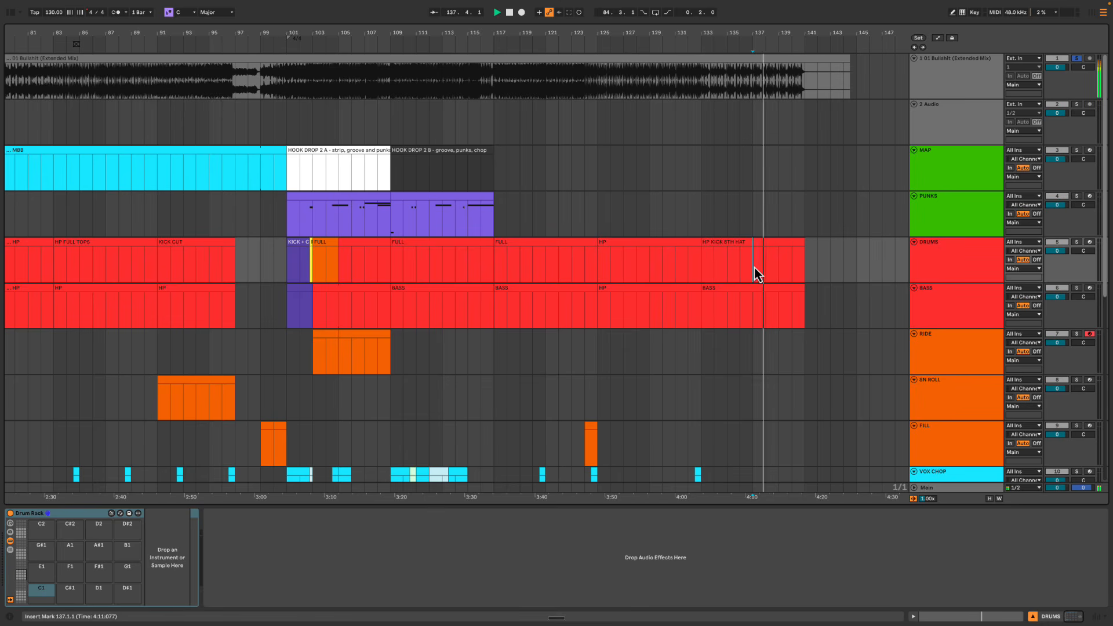
key(space)
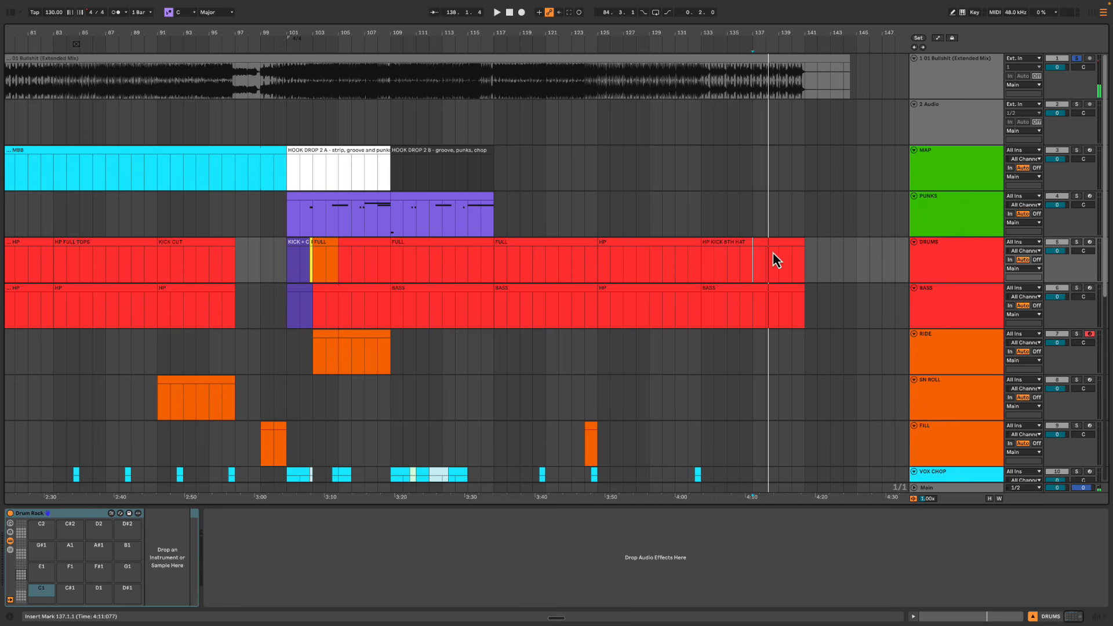
click(778, 261)
key(space)
scroll(789, 300, down, 3)
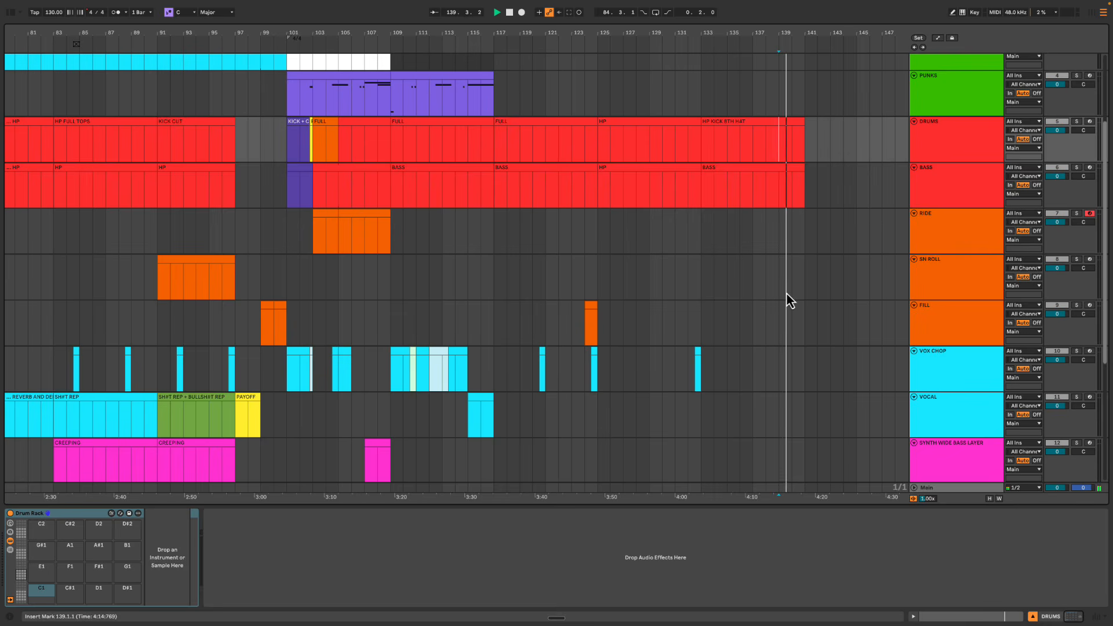
scroll(798, 299, up, 3)
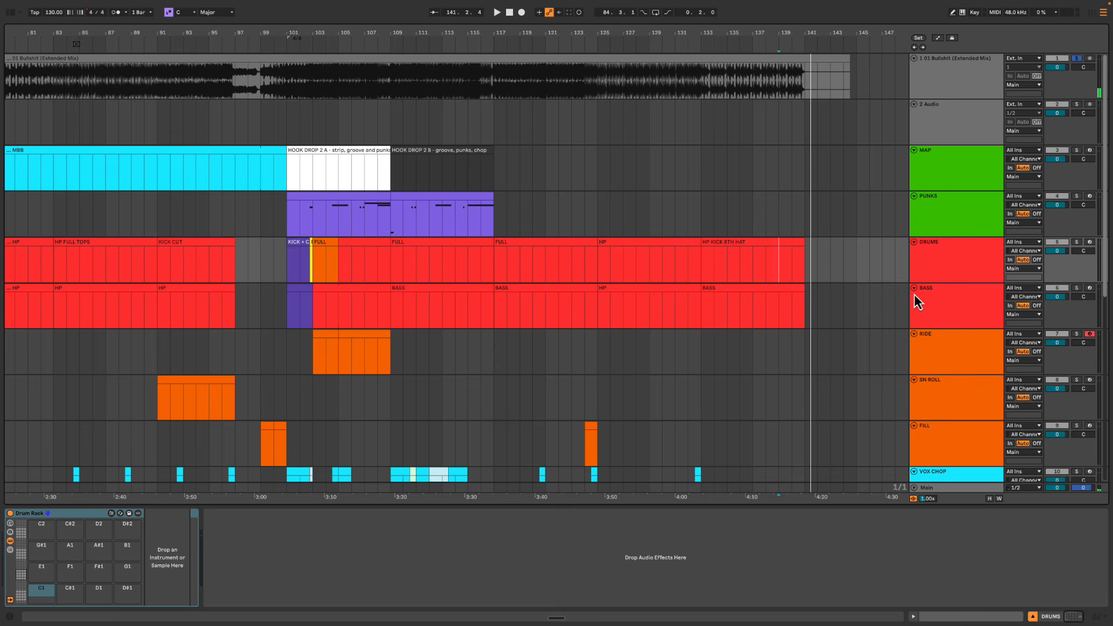
Fit the whole arrangement into view and examine the VOX CHOP and VOCAL tracks across bars 33 to 49
key(h)
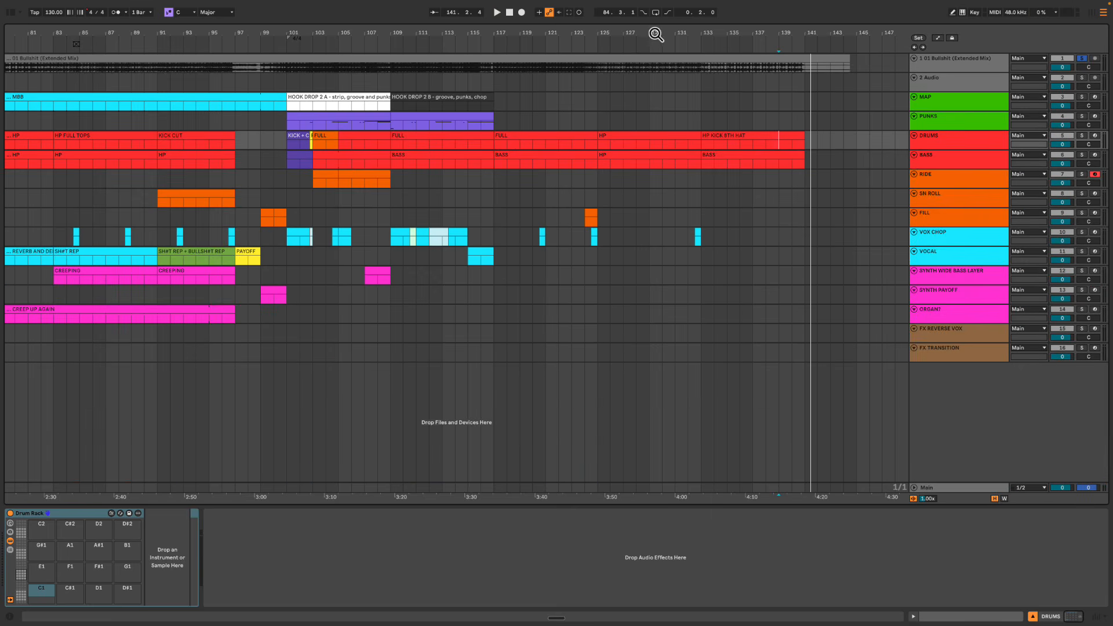
key(w)
double_click(951, 354)
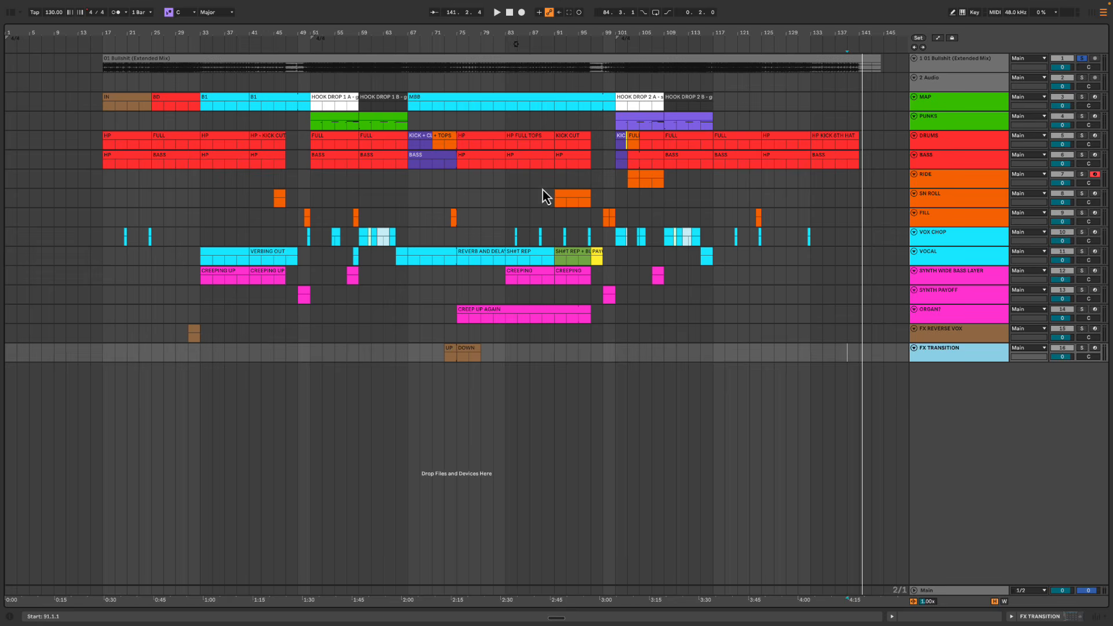
click(204, 238)
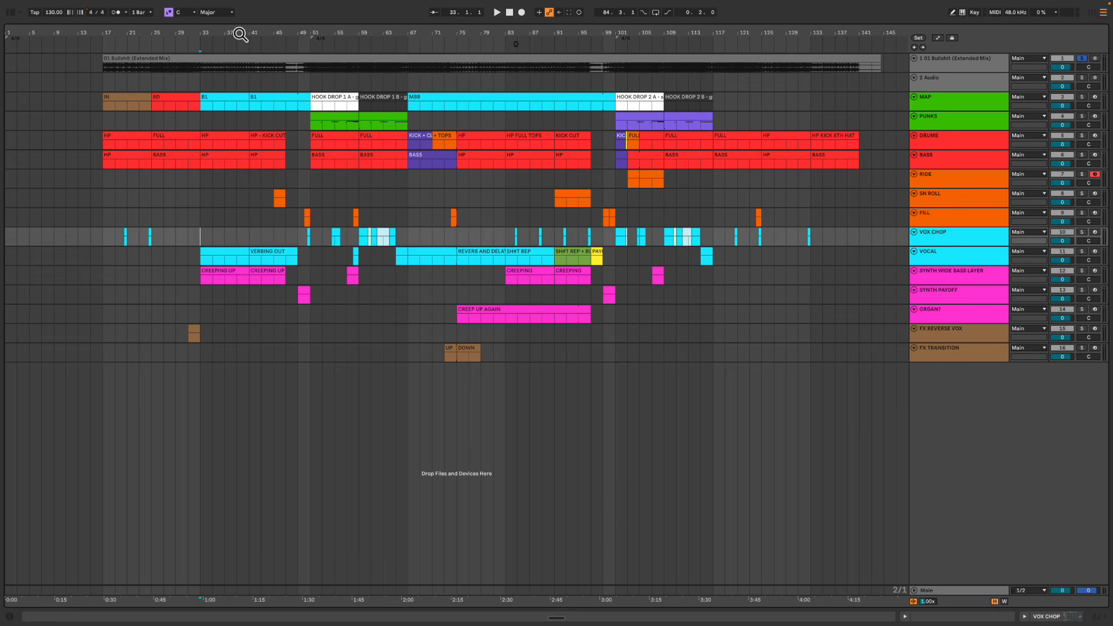
key(space)
key(space)
drag(202, 236, 299, 255)
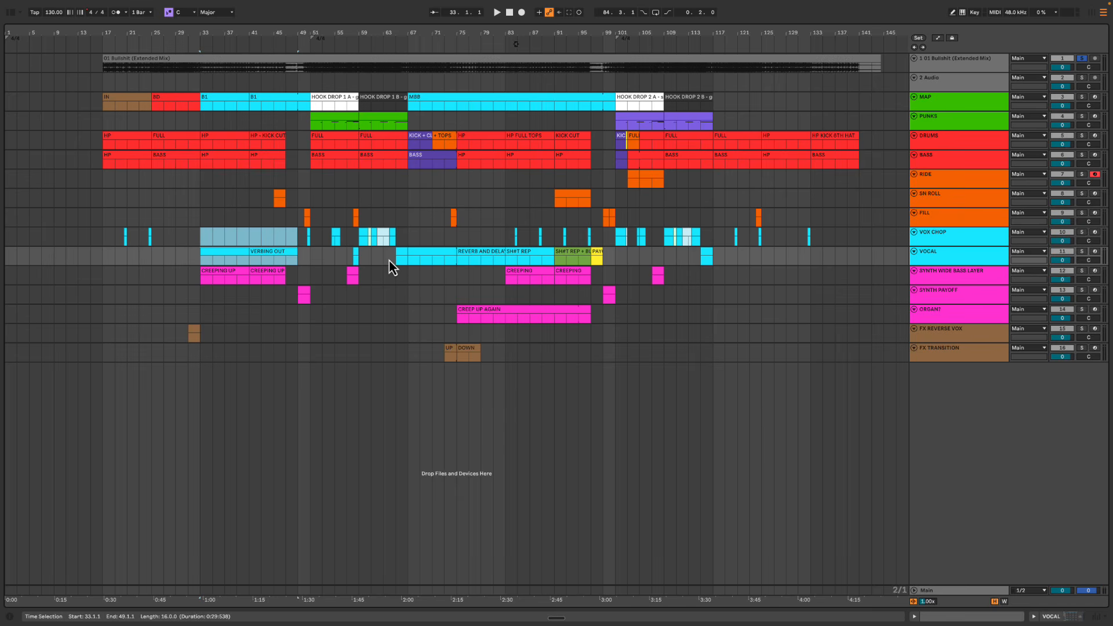
Examine the SYNTH WIDE BASS LAYER clips in B1, then the synth and organ layers across bars 75 to 101
click(352, 284)
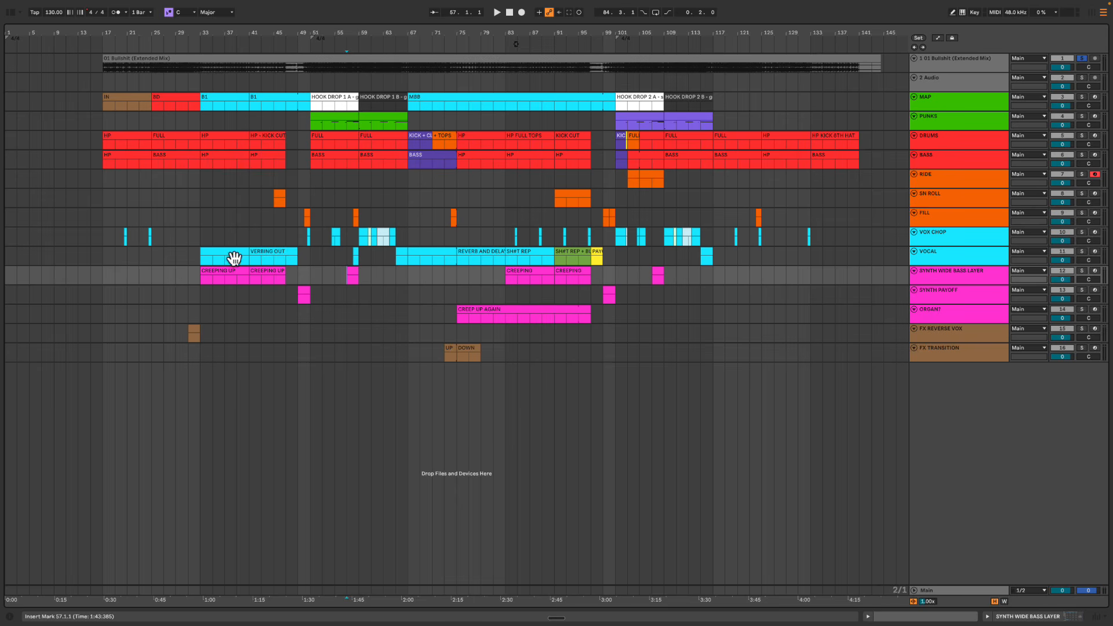
click(247, 273)
click(234, 277)
key(space)
click(256, 277)
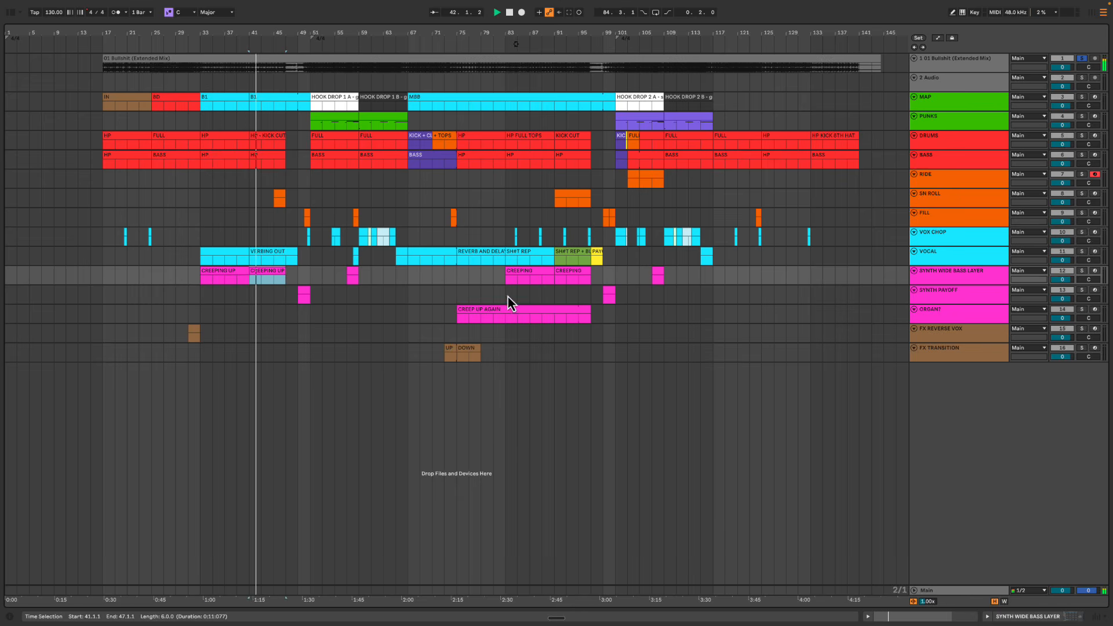
drag(454, 302, 613, 323)
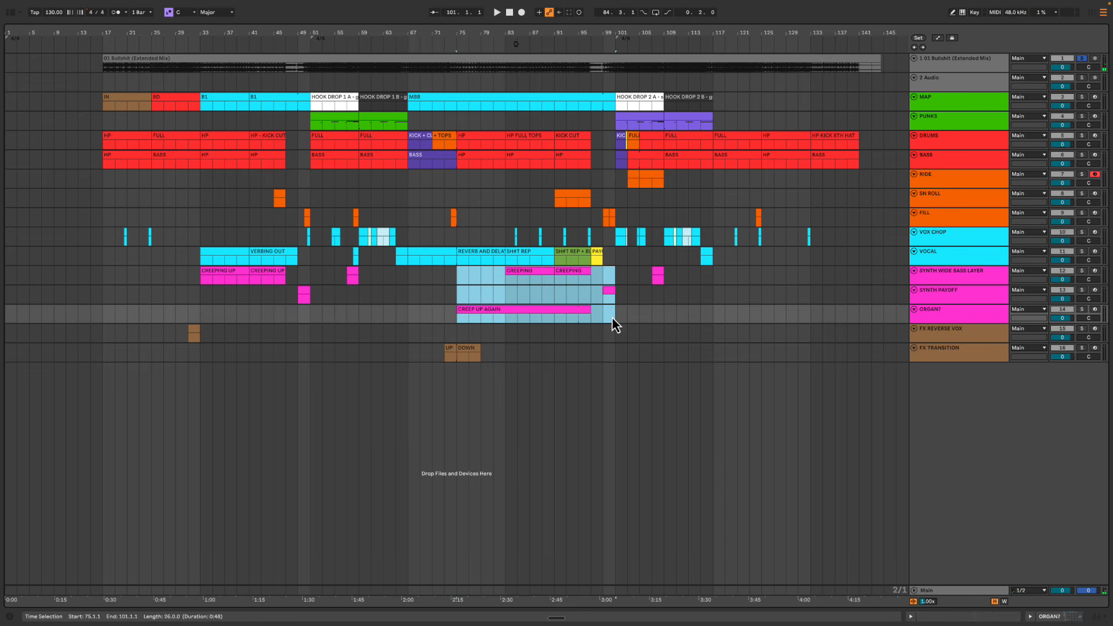
click(492, 284)
Play the MAP track's IN section from bar 17 and compare it with the Intro boxes in the Google Docs cheat sheet
key(ctrl+Left)
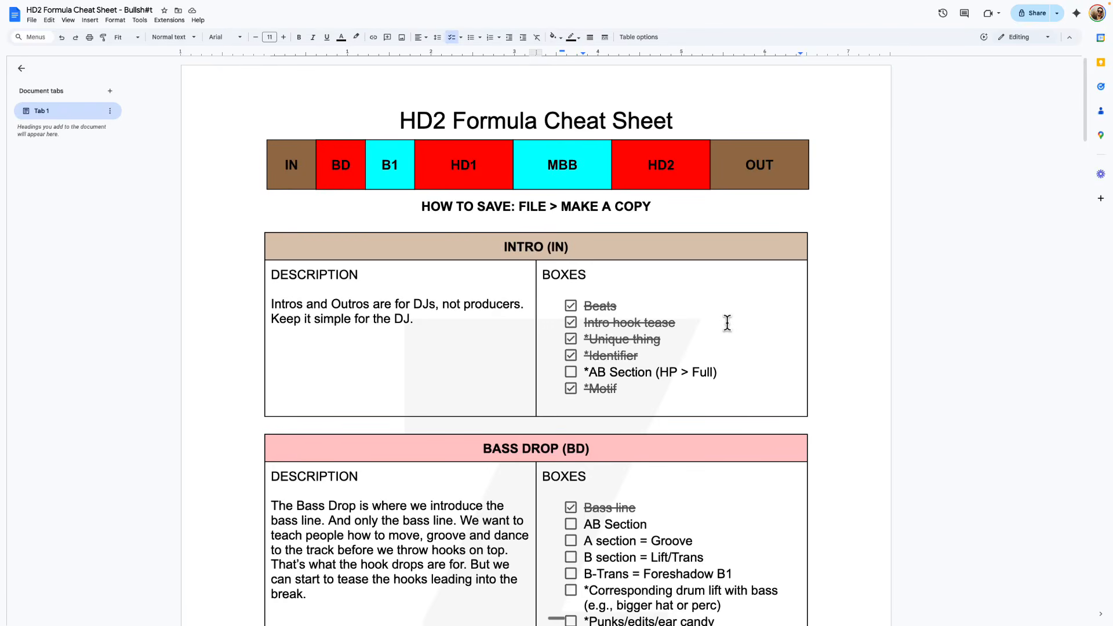
key(ctrl+Right)
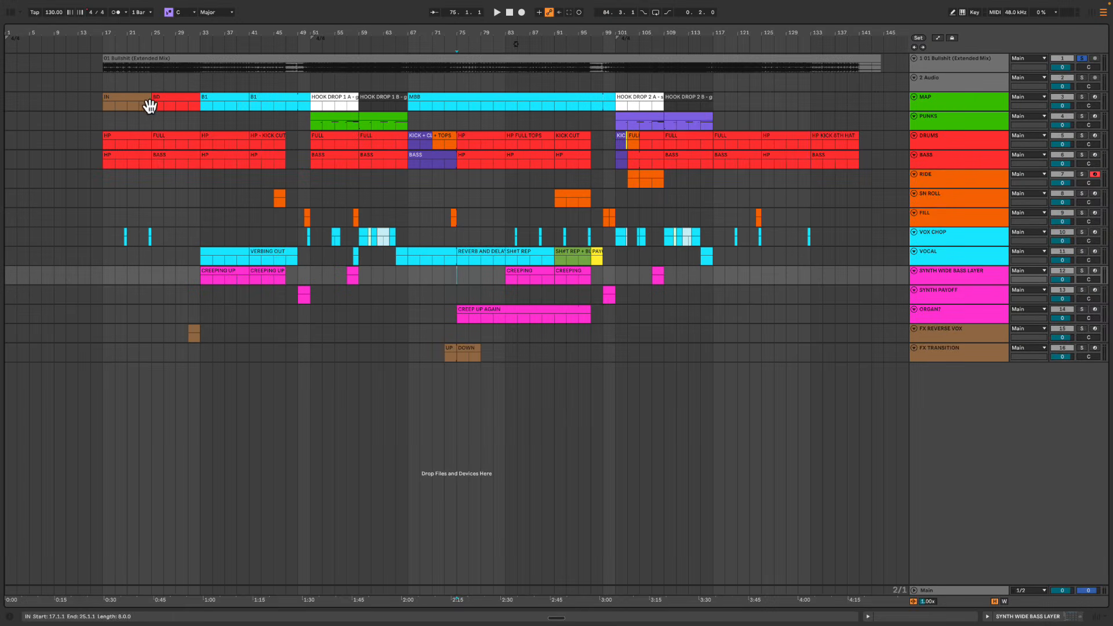
click(113, 103)
key(ctrl+Left)
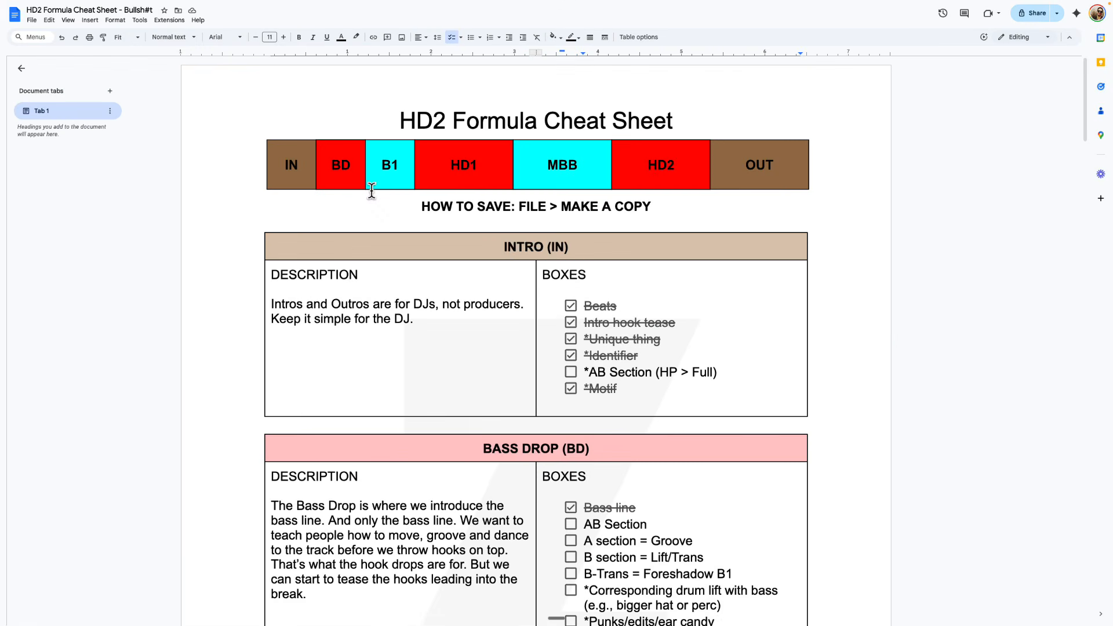
key(ctrl+Right)
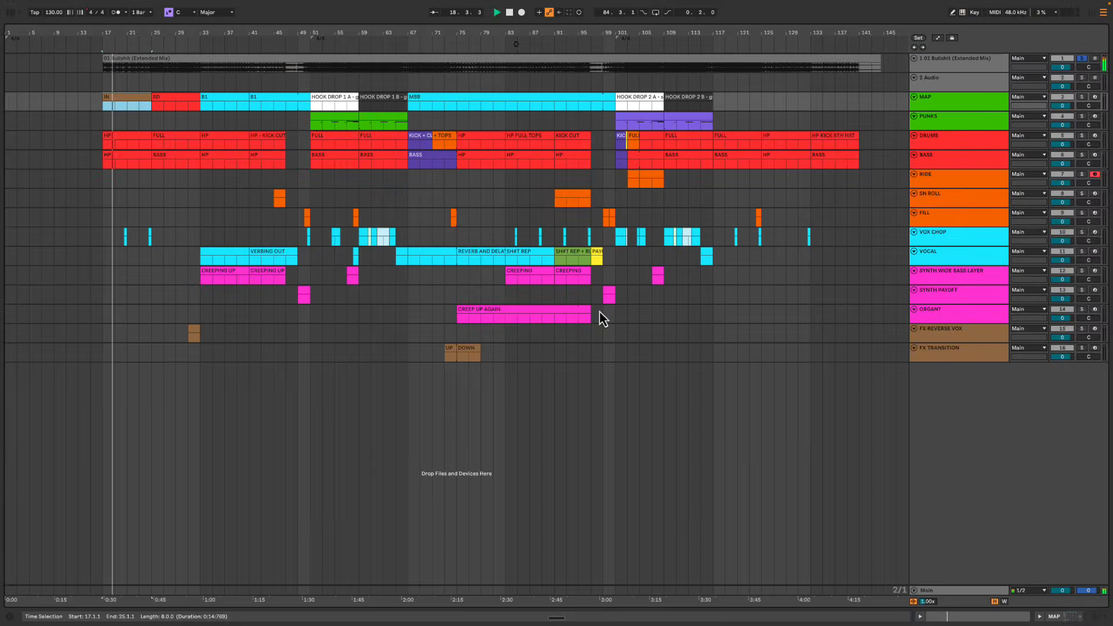
key(ctrl+Left)
scroll(583, 288, down, 1)
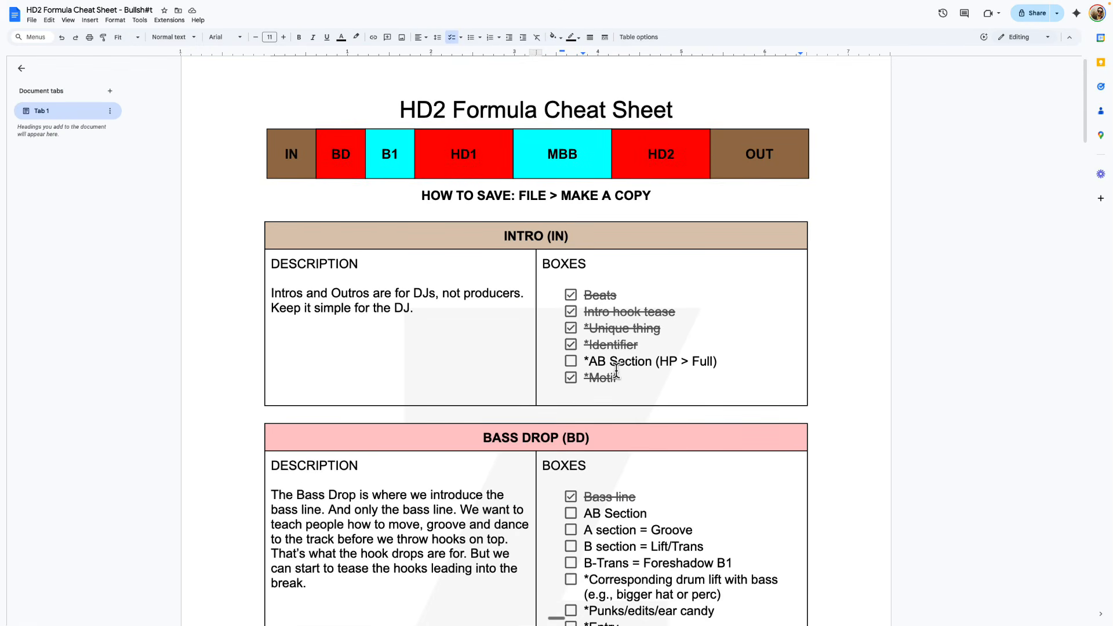
Highlight the "Beats" item in the Intro boxes of the cheat sheet in yellow
drag(627, 378, 582, 295)
click(624, 295)
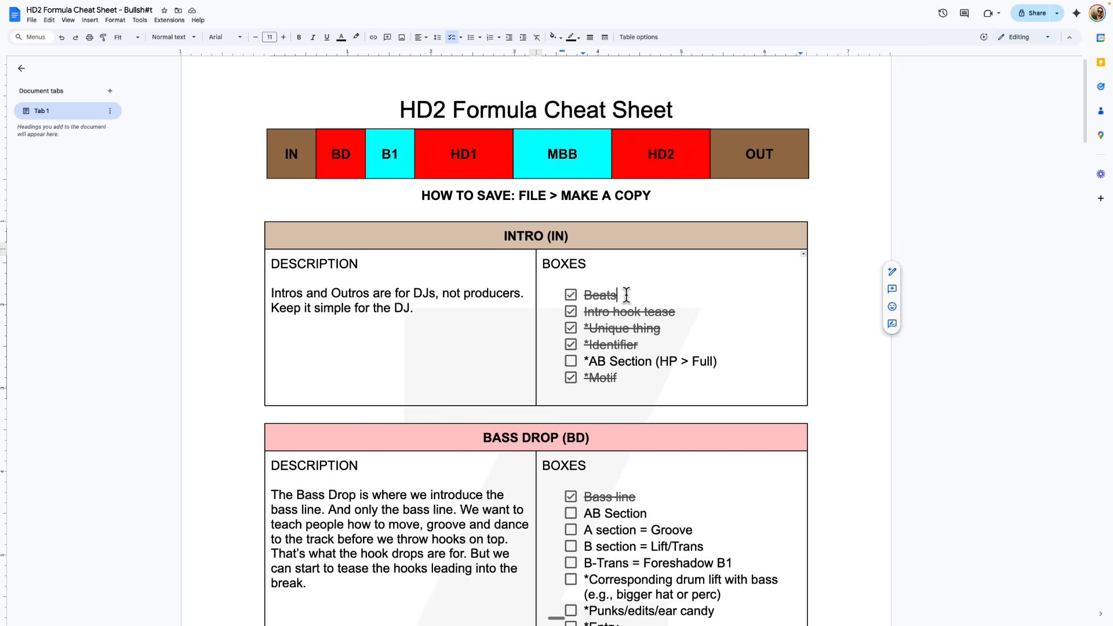
double_click(626, 294)
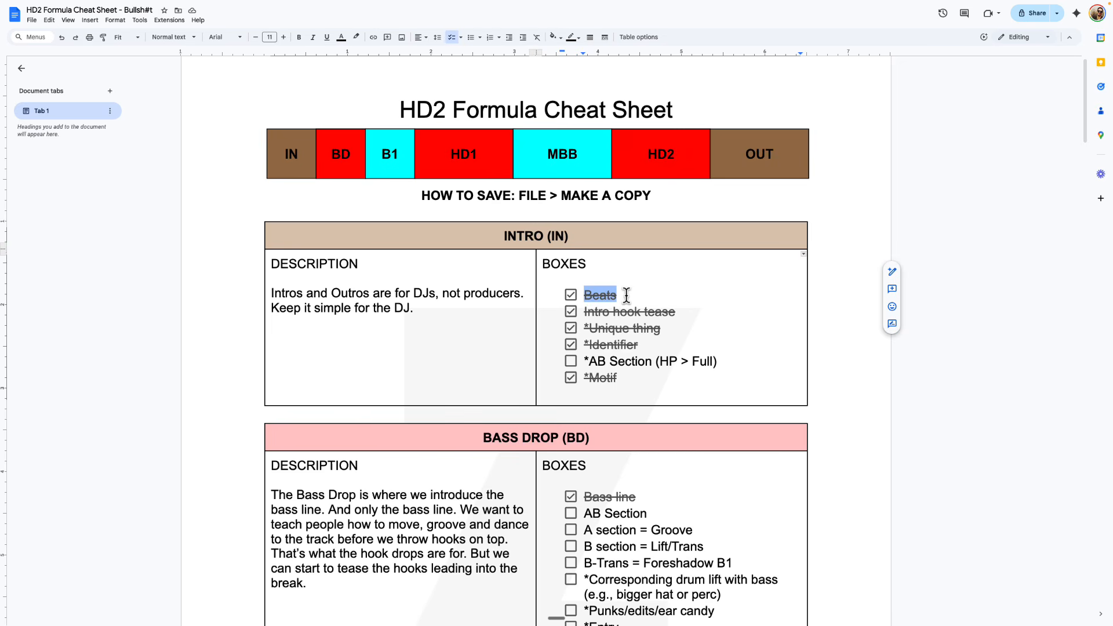
click(356, 37)
click(387, 77)
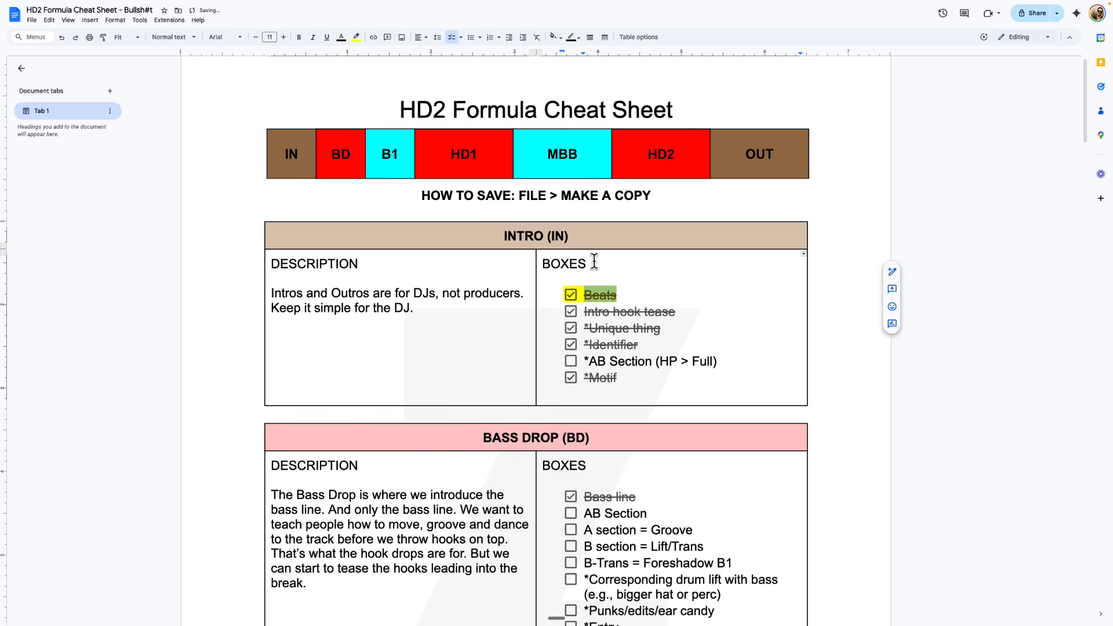
click(646, 296)
Find "Bass line" in the Bass Drop boxes, then switch to Ableton Live and play the MAP track's BD section from bar 25
scroll(638, 307, down, 2)
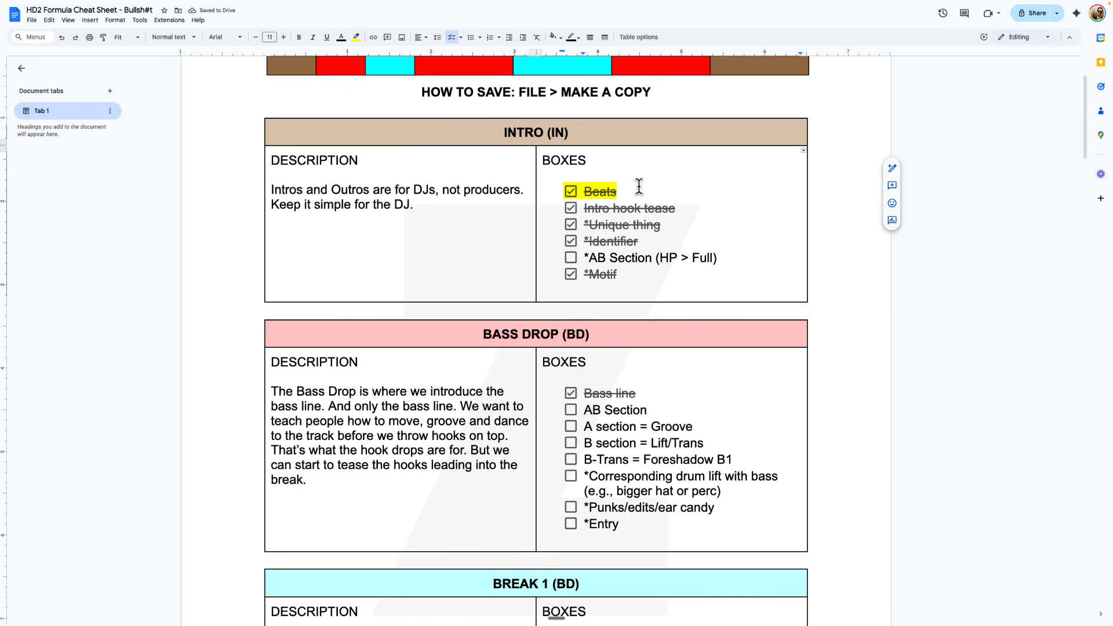
click(662, 395)
scroll(663, 406, down, 5)
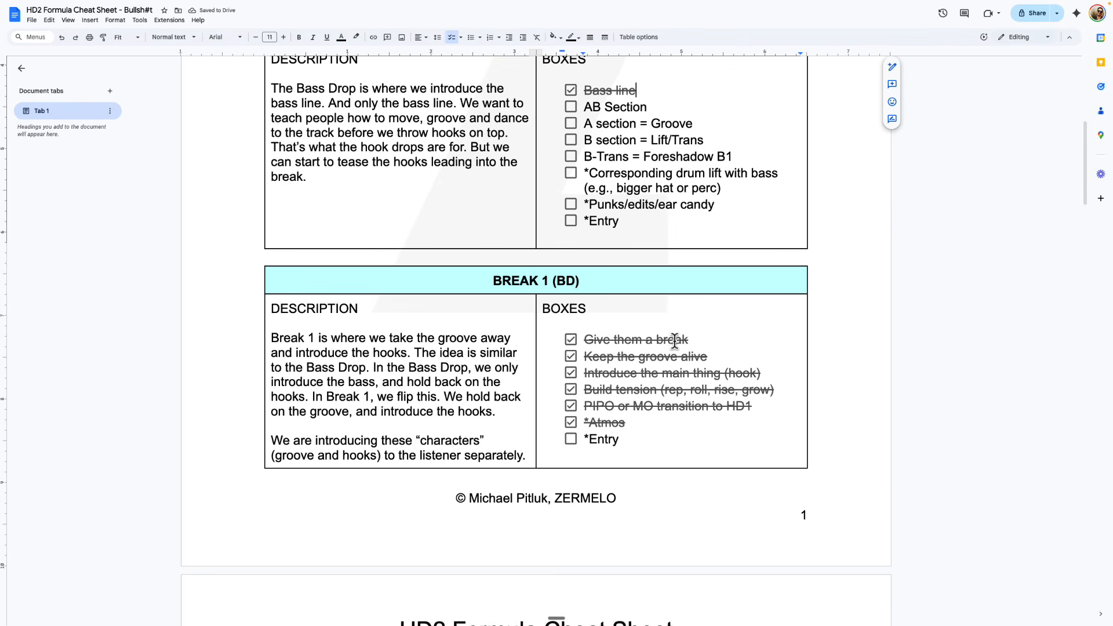
scroll(674, 341, up, 3)
key(alt+shift+Left)
key(alt+shift+Left)
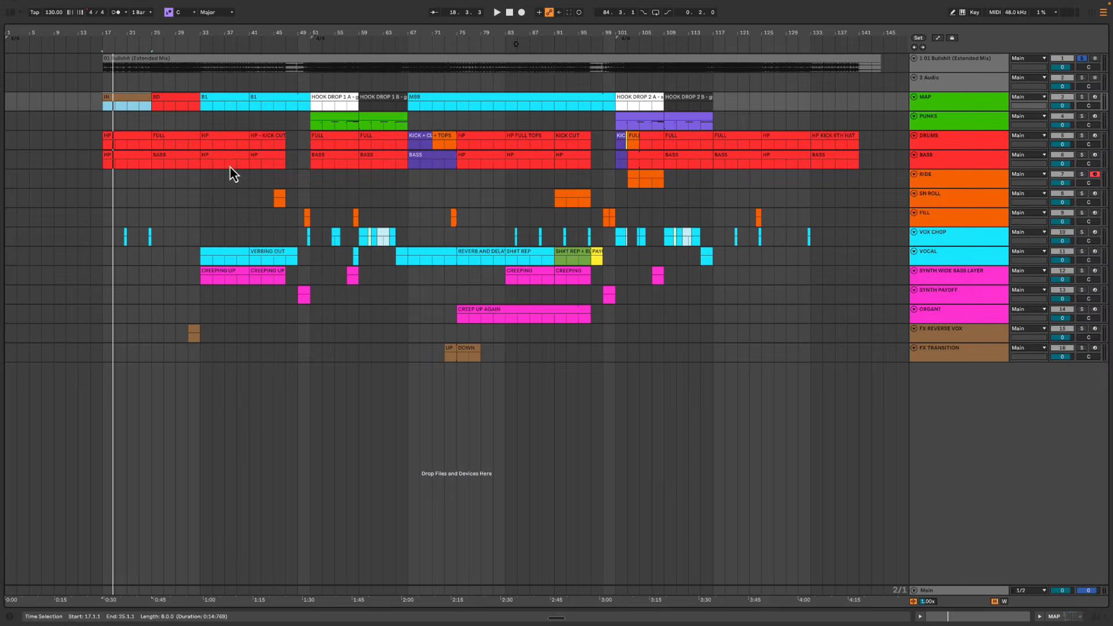
click(167, 110)
key(space)
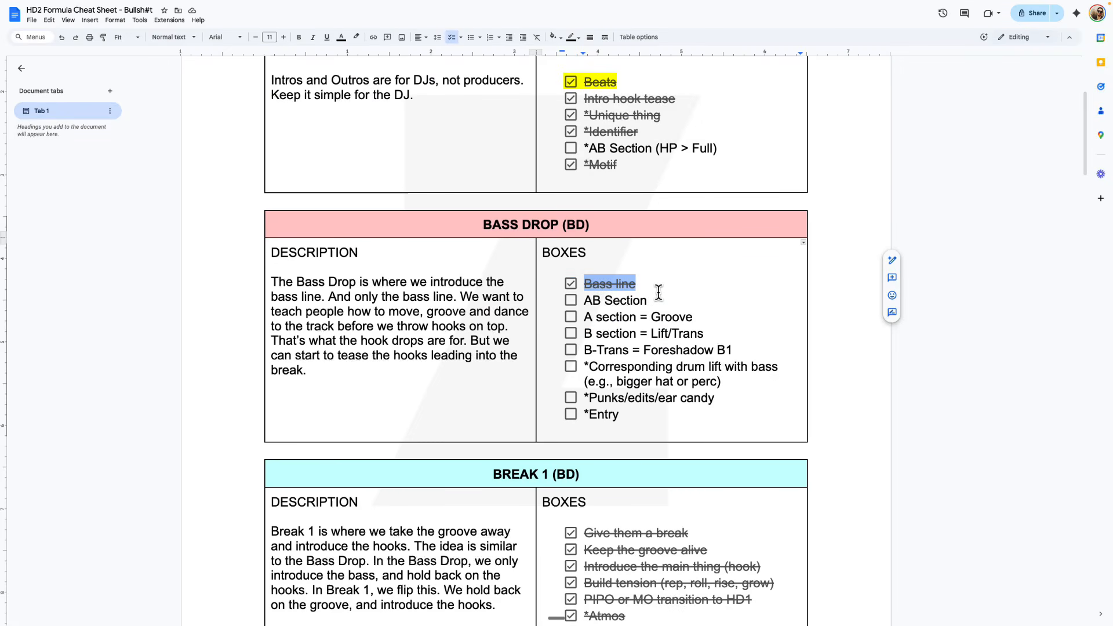
Back in the Google Docs cheat sheet, highlight "Bass line" in the Bass Drop boxes in yellow
click(655, 283)
key(alt+shift+Left)
key(alt+shift+Left)
click(355, 36)
click(380, 78)
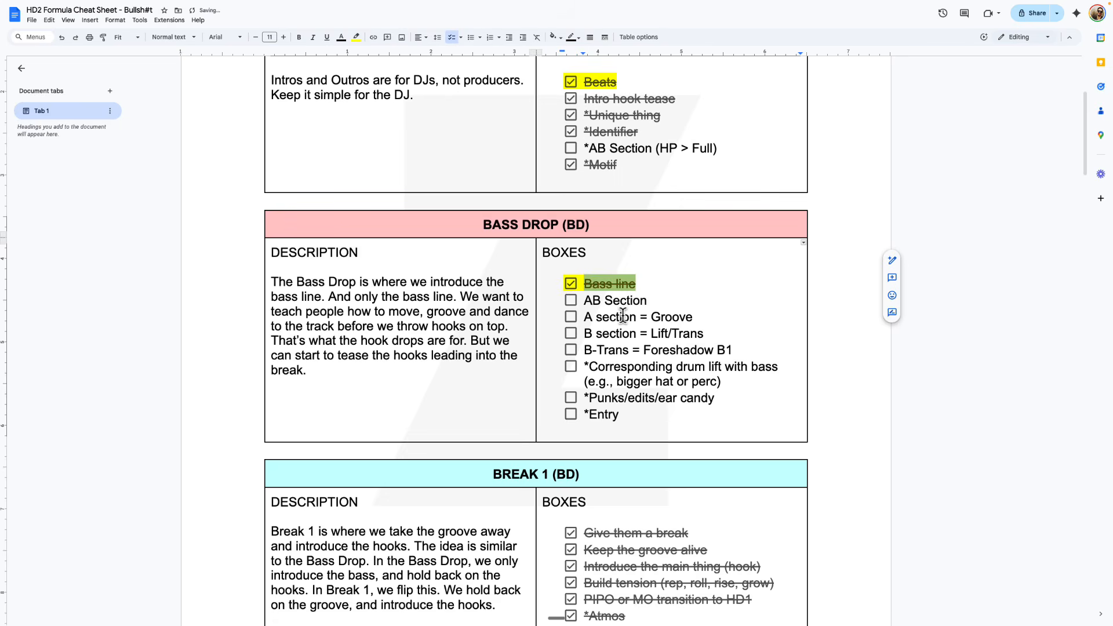
Highlight "Give them a break", "Keep the groove alive" and "Introduce the main thing (hook)" in the Break 1 boxes in yellow
scroll(597, 296, down, 3)
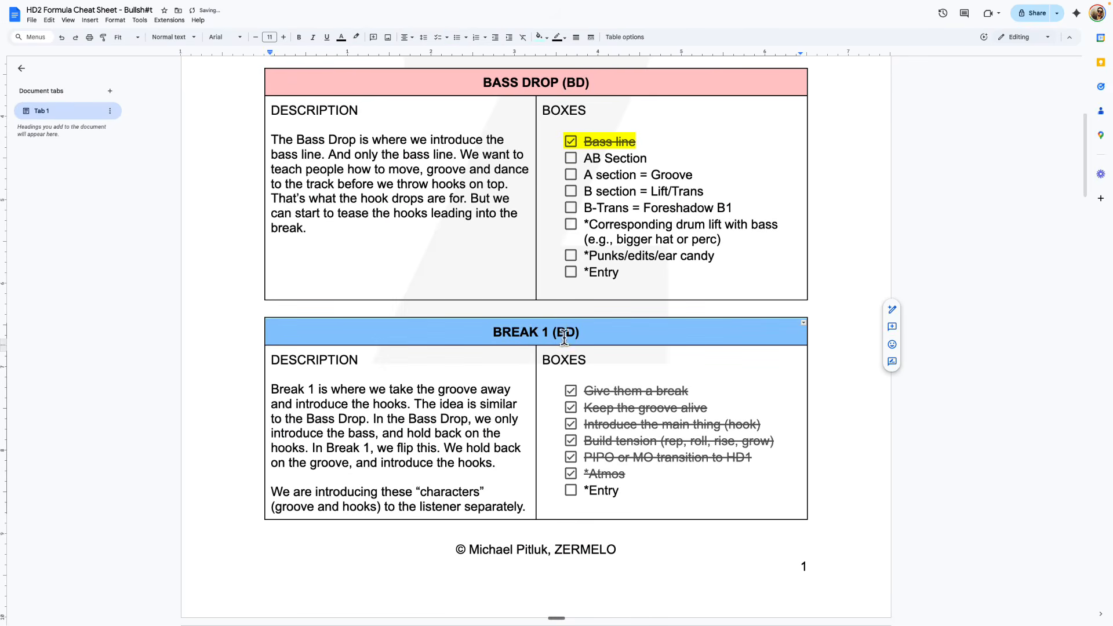
click(701, 386)
click(642, 410)
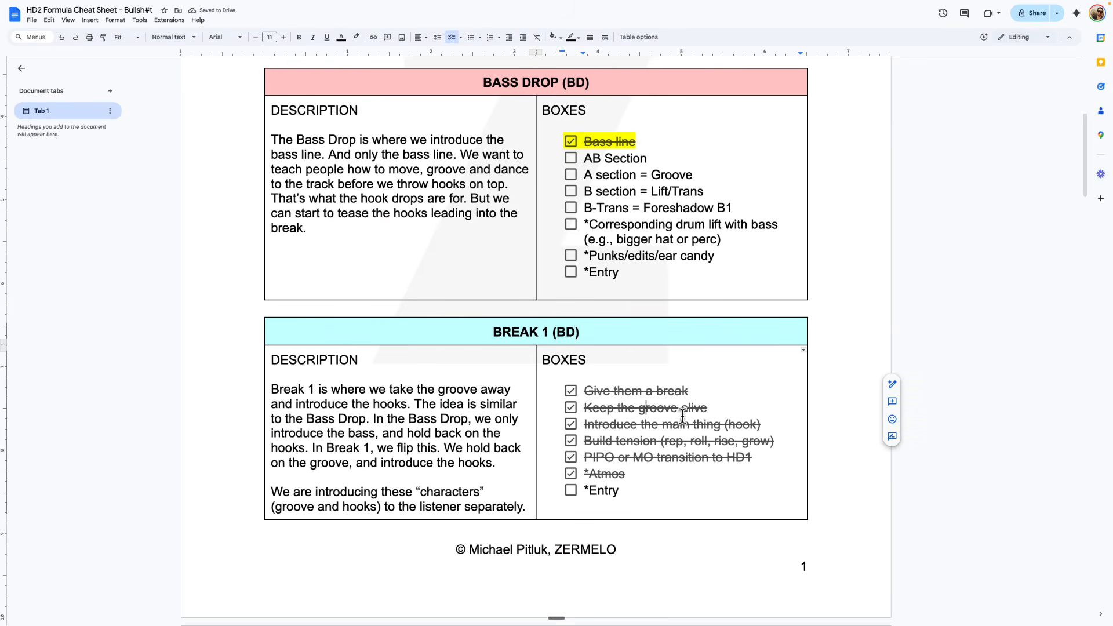
click(681, 420)
drag(780, 423, 582, 387)
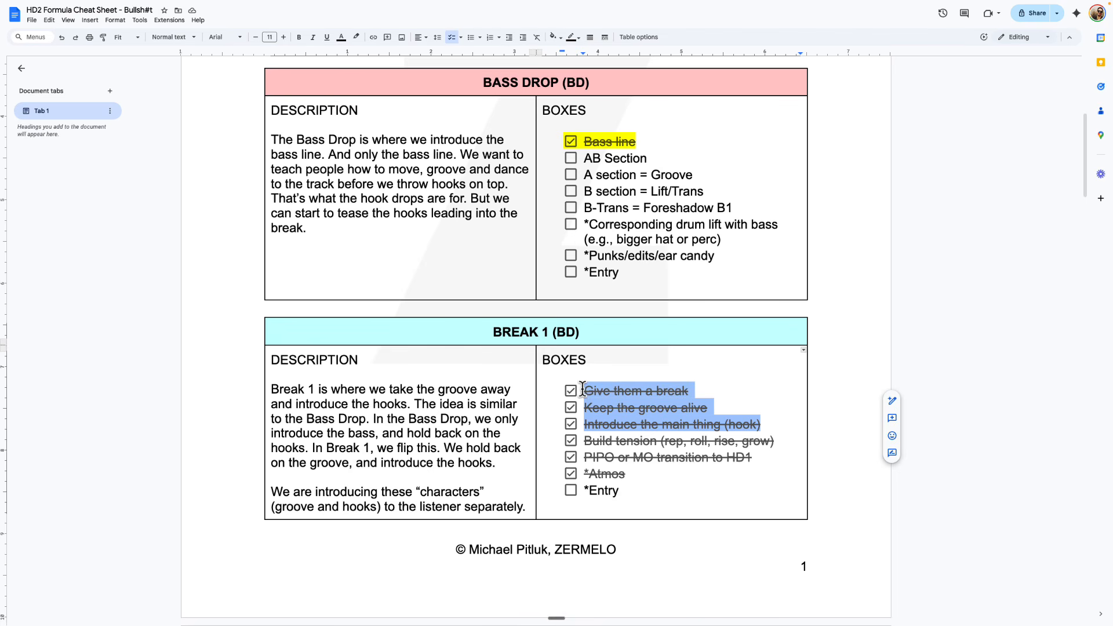
click(356, 36)
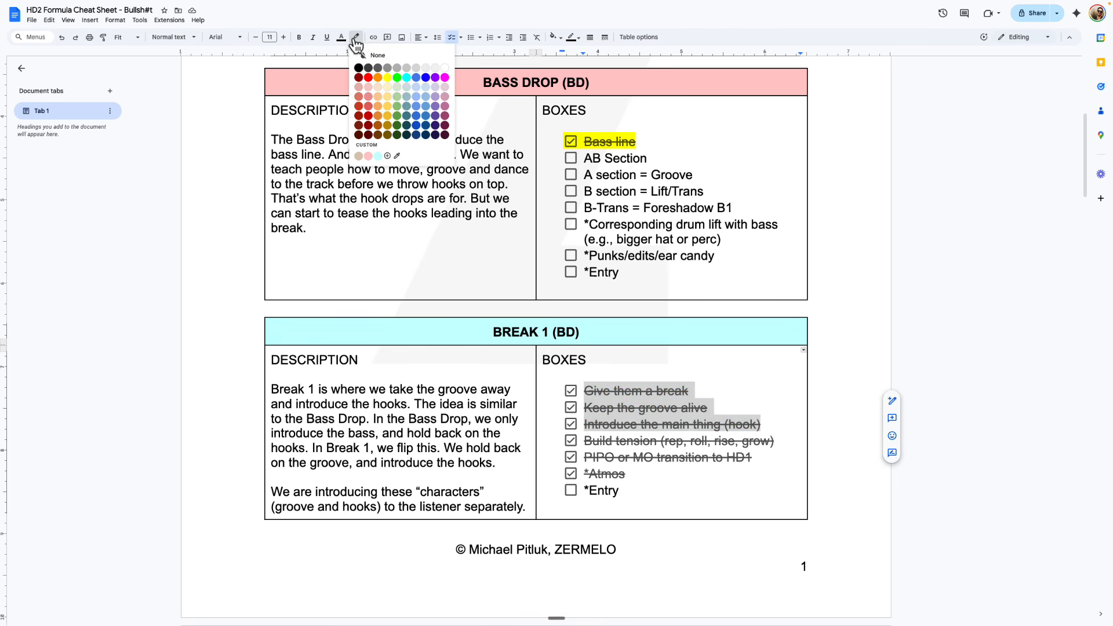
click(384, 76)
Switch to Ableton Live and play the B1 section from bars 33 and 45 to compare it with the Break 1 boxes
key(ctrl+Right)
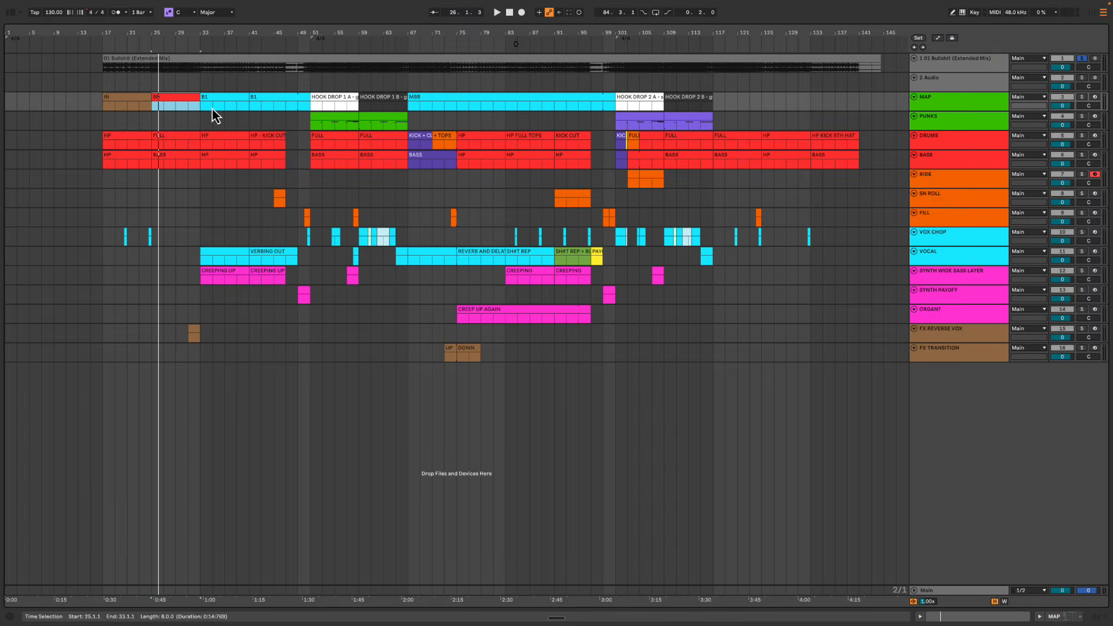
click(219, 104)
key(space)
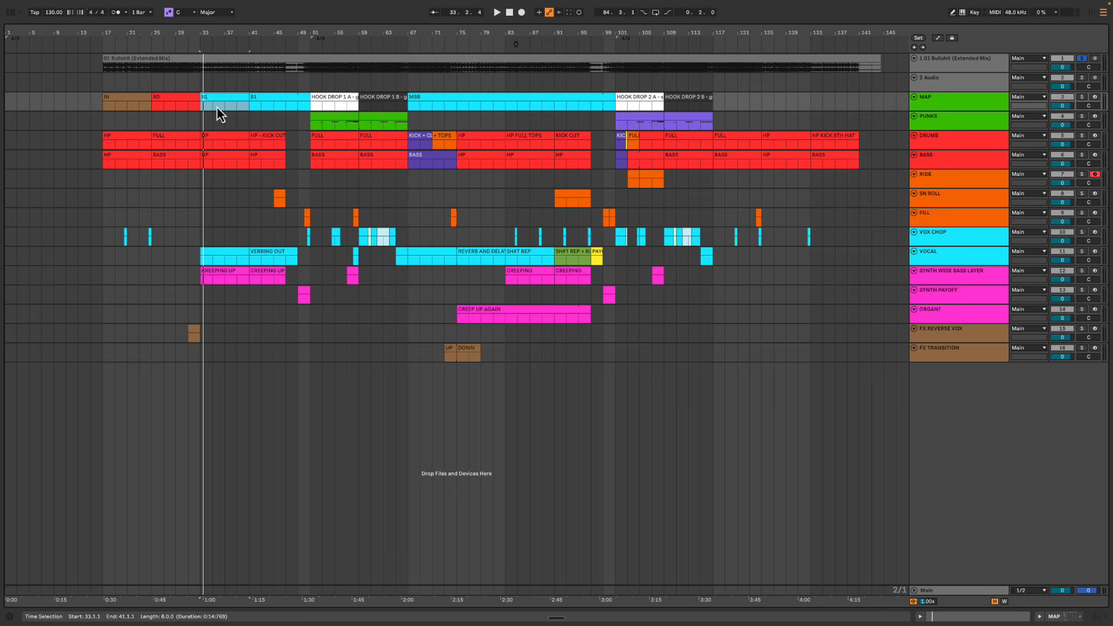
key(space)
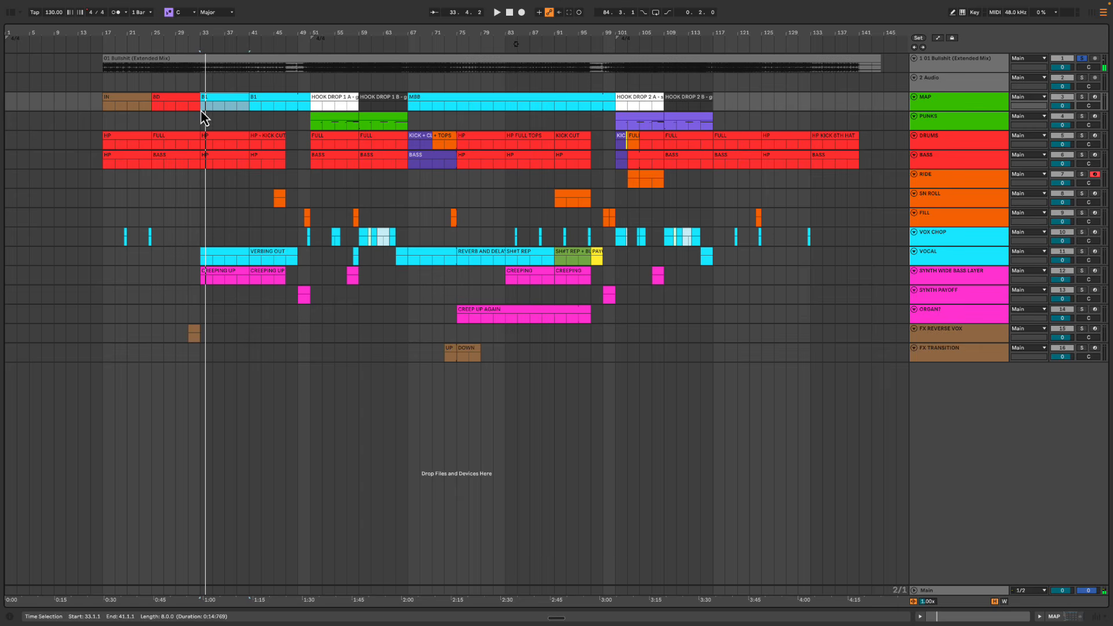
drag(203, 116, 245, 120)
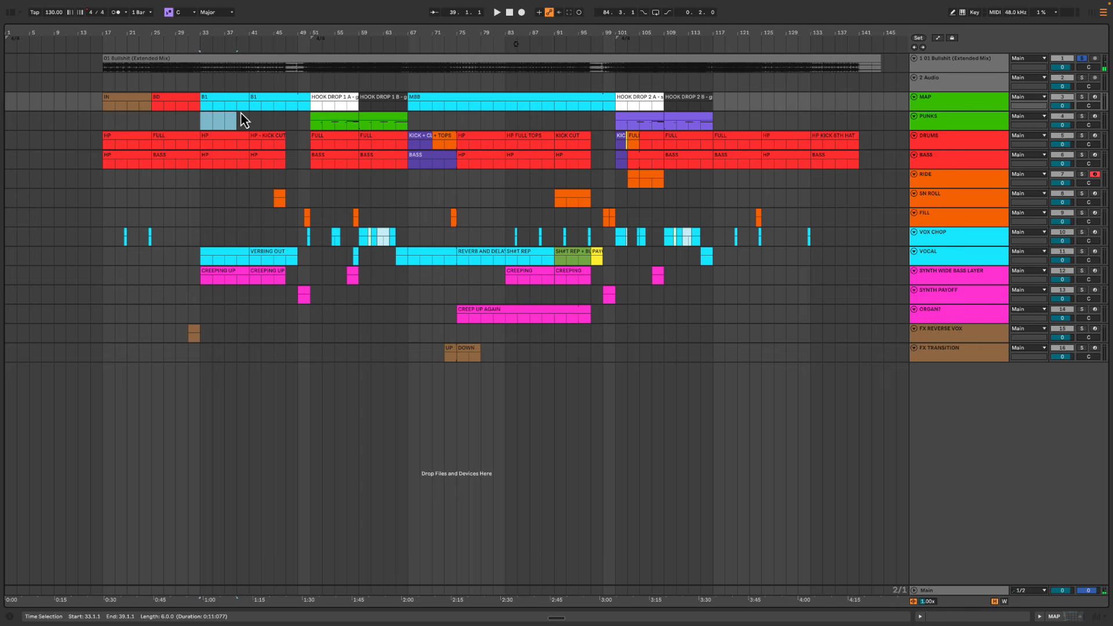
click(273, 107)
click(273, 108)
key(space)
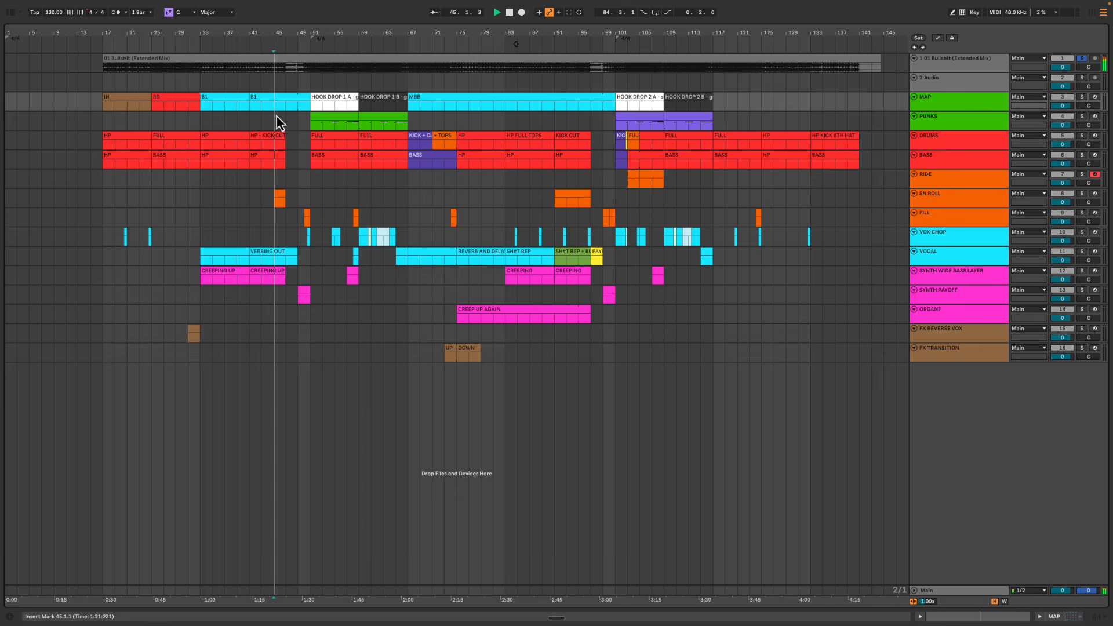
Return to the cheat sheet and highlight the Break 1 items "Build tension (rep, roll, rise, grow)" and "PIPO or MO transition to HD1" in yellow
key(ctrl+Left)
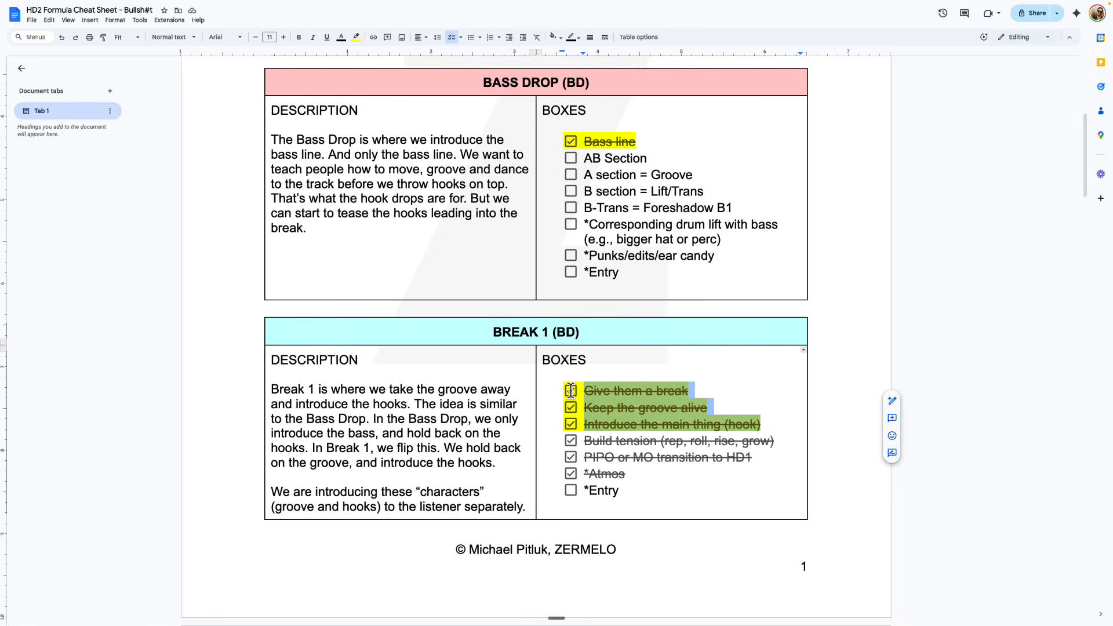
click(776, 443)
key(shift+super+Left)
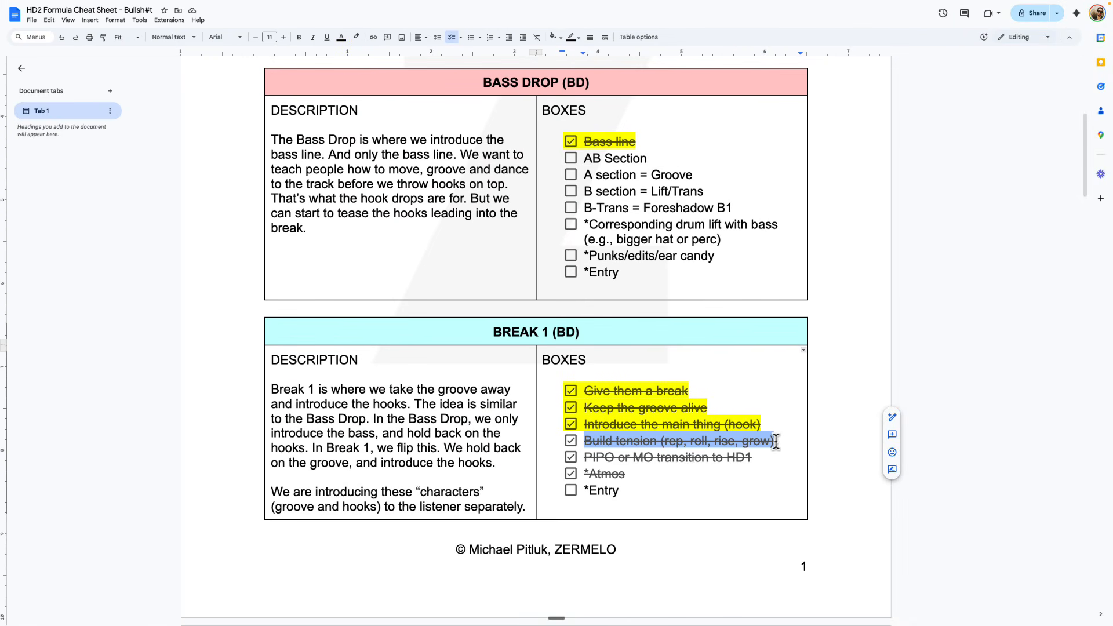
drag(765, 458, 561, 442)
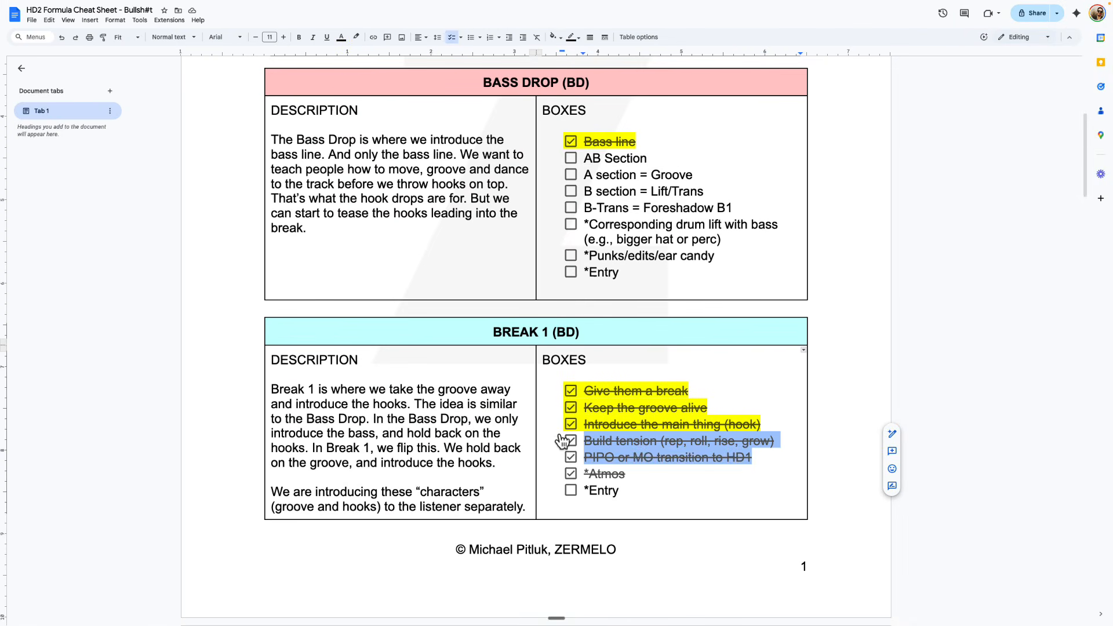
click(356, 37)
click(387, 77)
Highlight "Hooks over groove" in the Hook Drop 1 boxes in yellow
scroll(640, 285, down, 8)
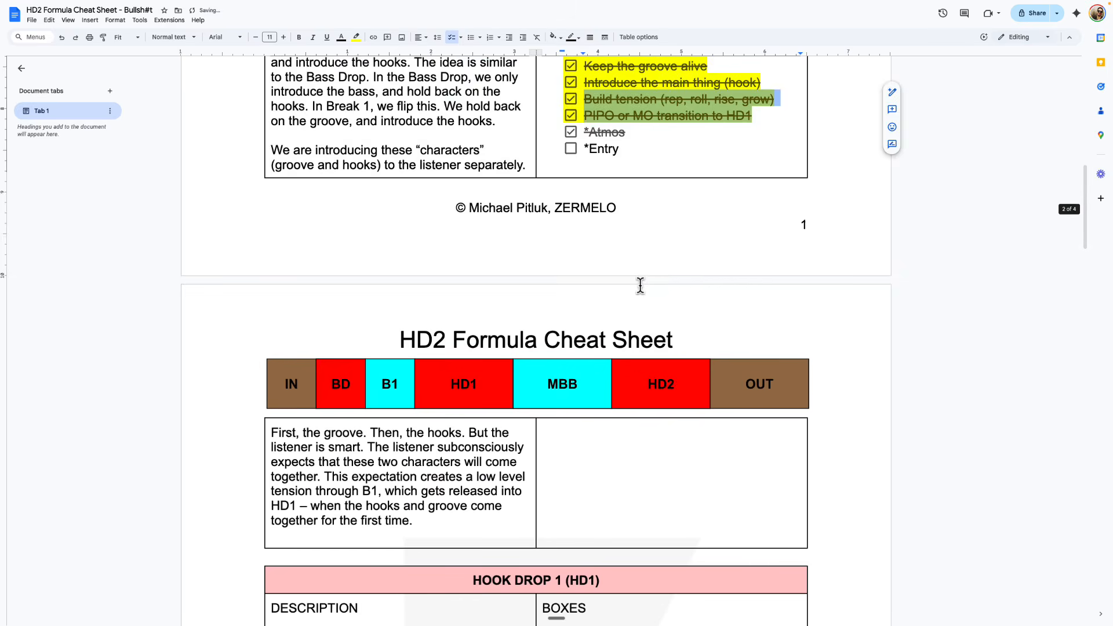
scroll(640, 285, down, 3)
double_click(586, 230)
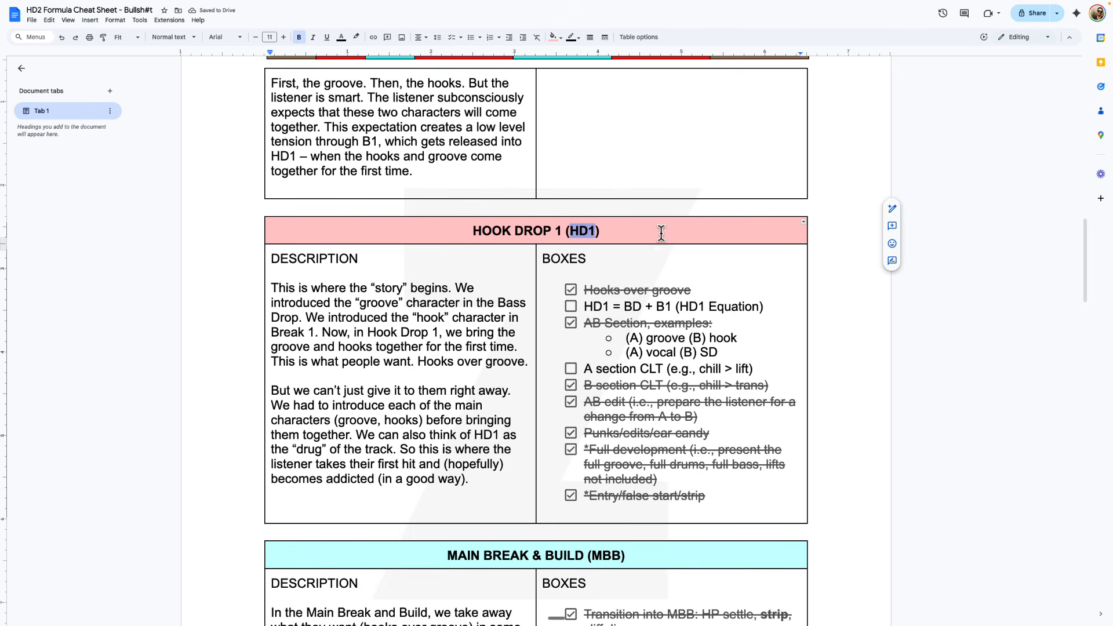
click(661, 233)
click(703, 298)
triple_click(701, 292)
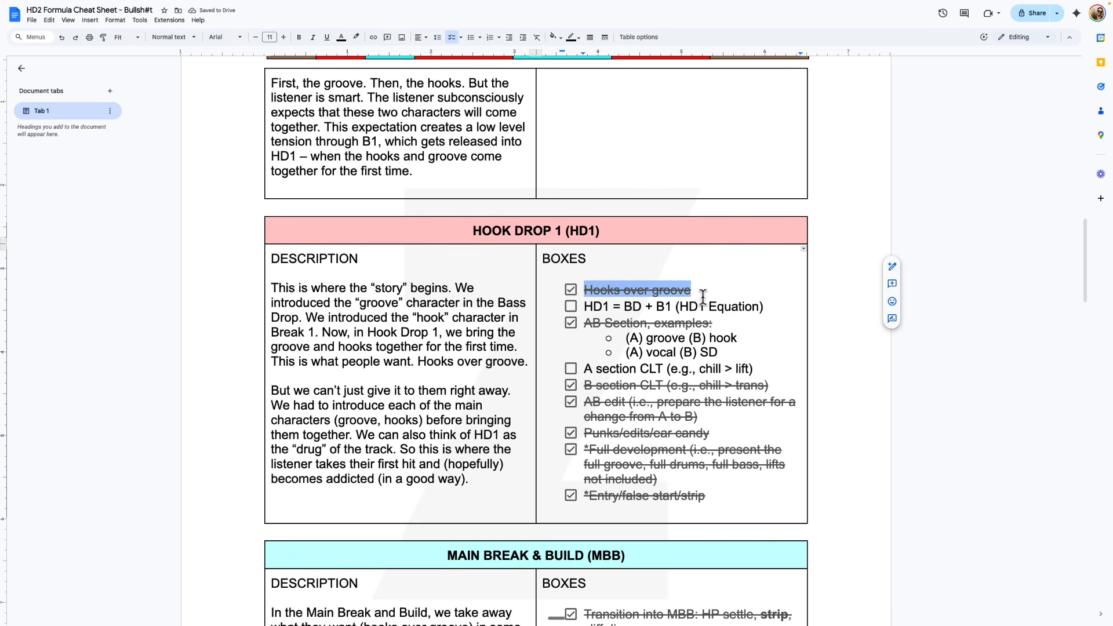
click(356, 36)
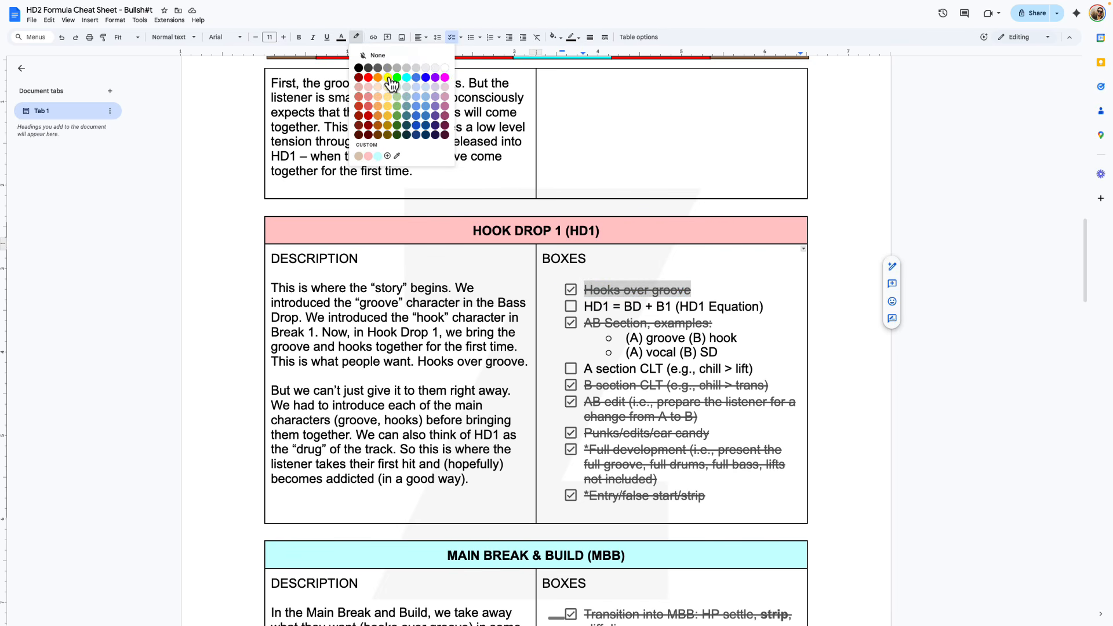
click(388, 78)
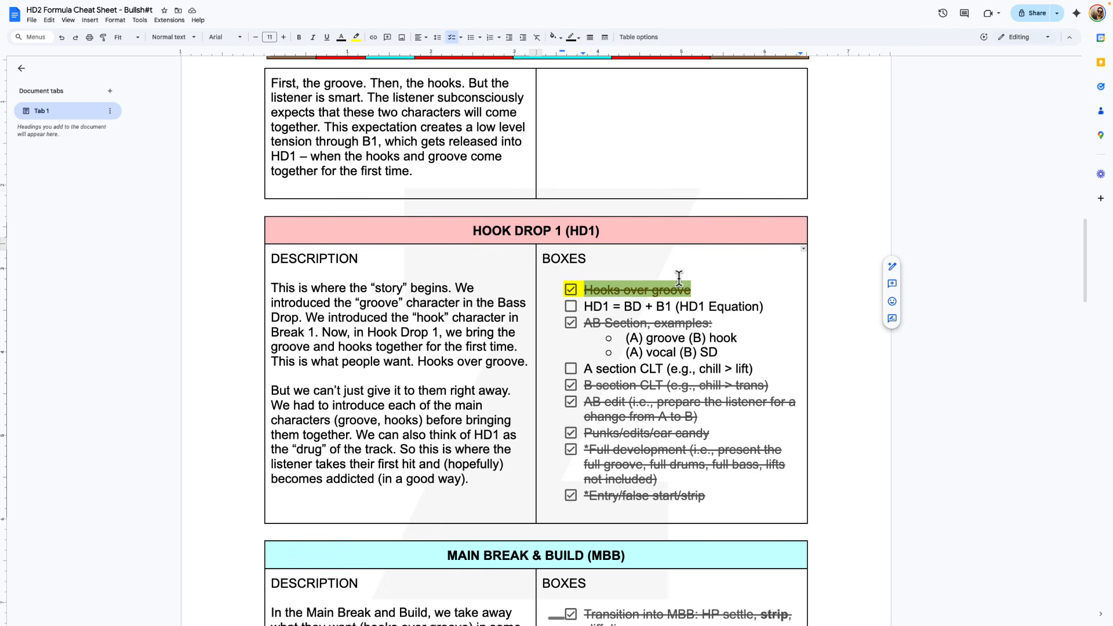
click(708, 288)
Compare the "V-taper (down then up)" item with the MBB section in Ableton Live, playing it from bars 69 and 77
scroll(708, 289, down, 5)
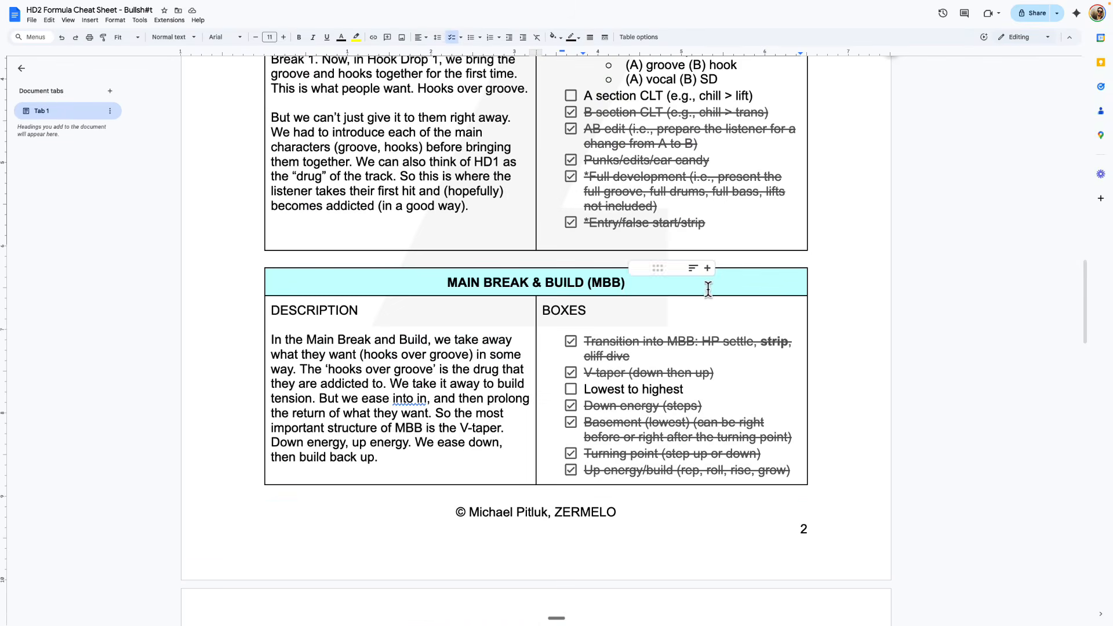
scroll(624, 360, down, 1)
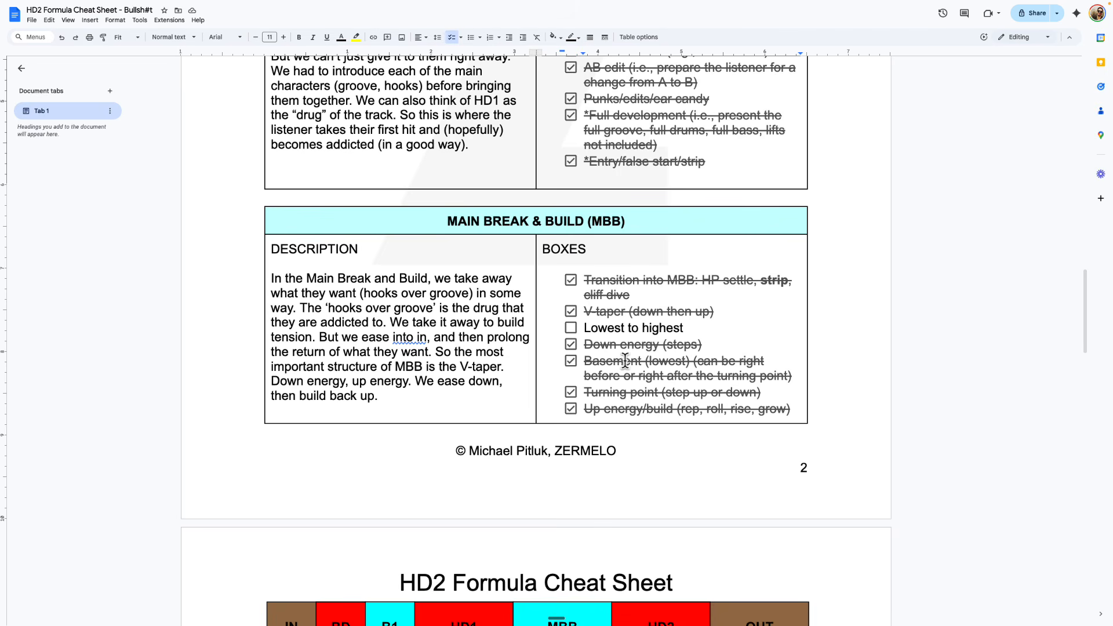
click(719, 315)
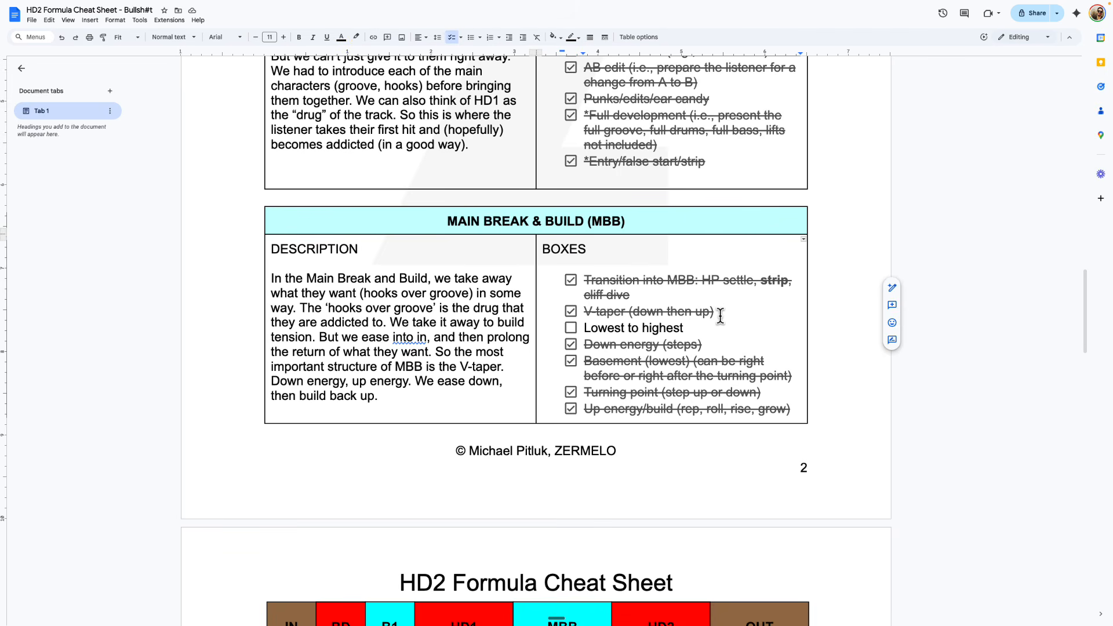
triple_click(720, 315)
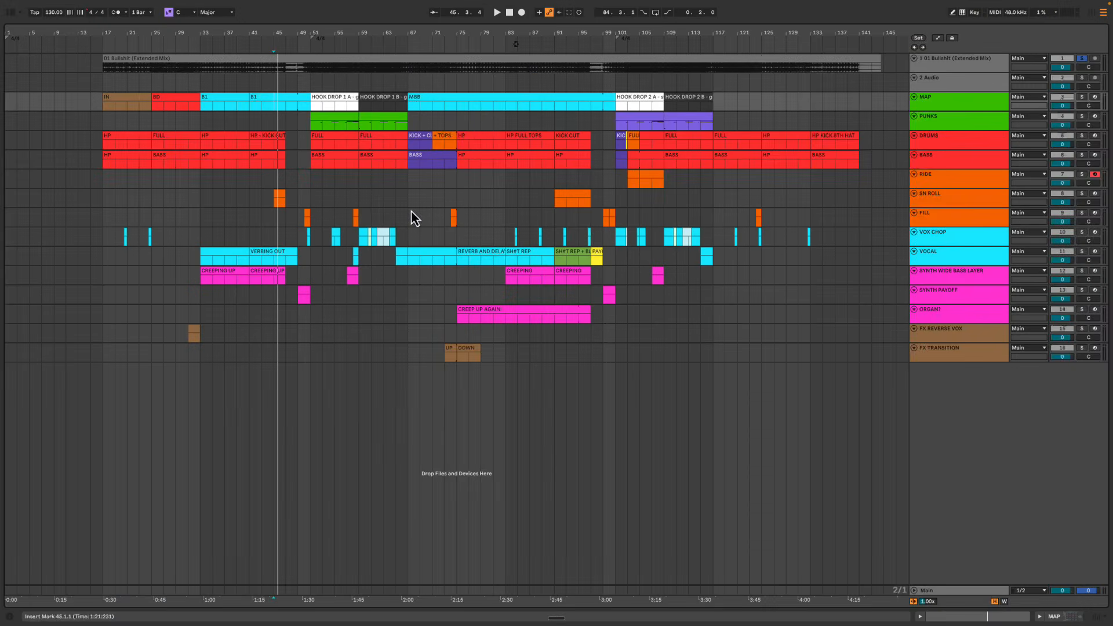
click(419, 122)
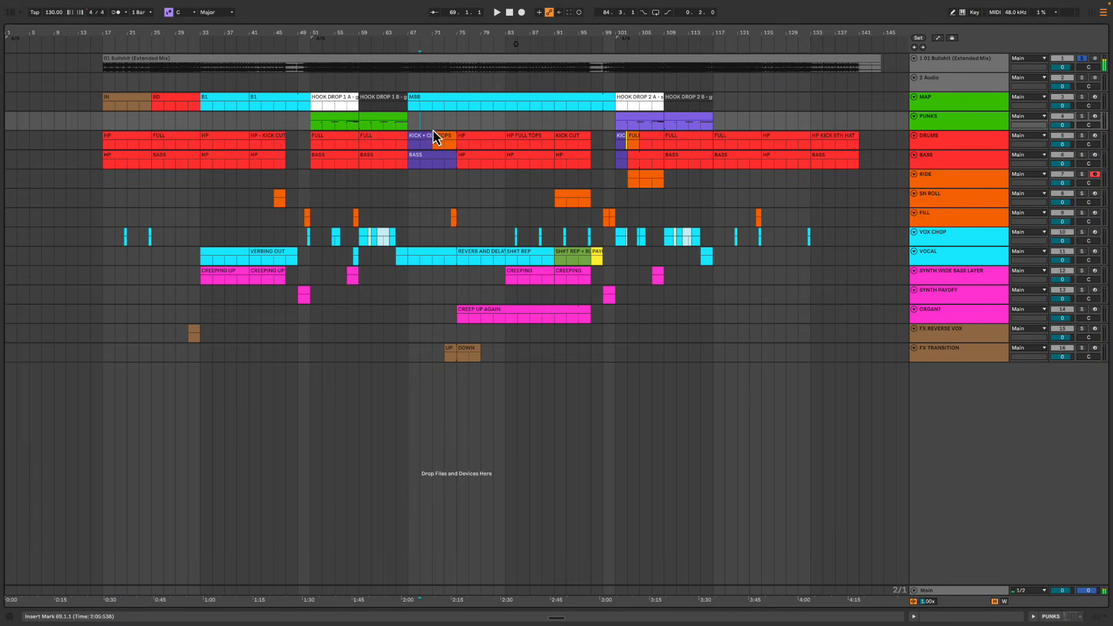
key(space)
click(497, 149)
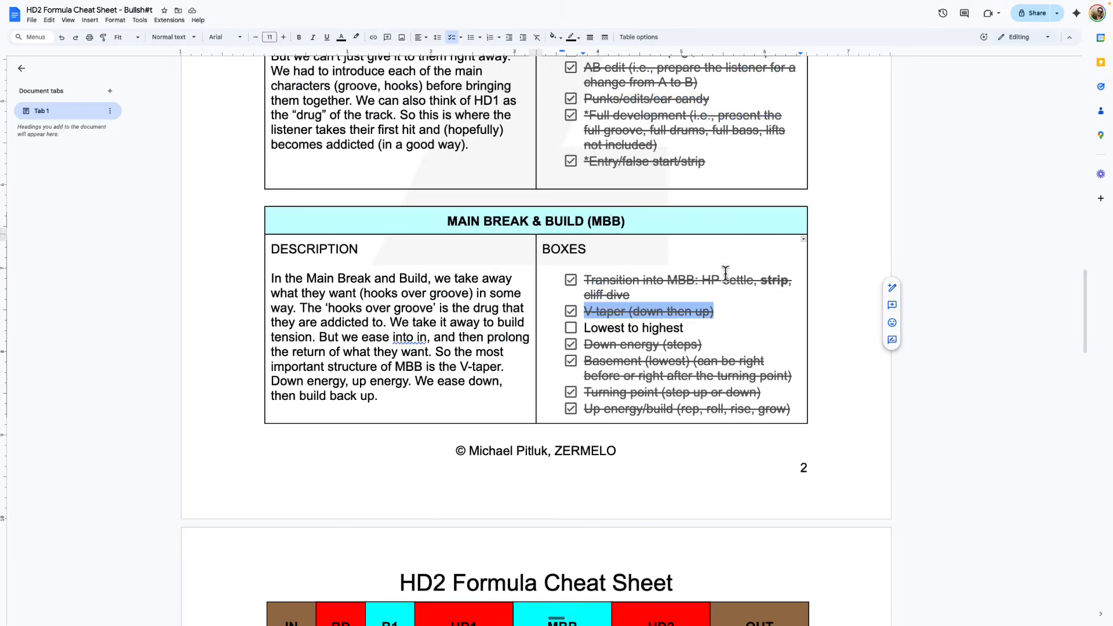
click(729, 312)
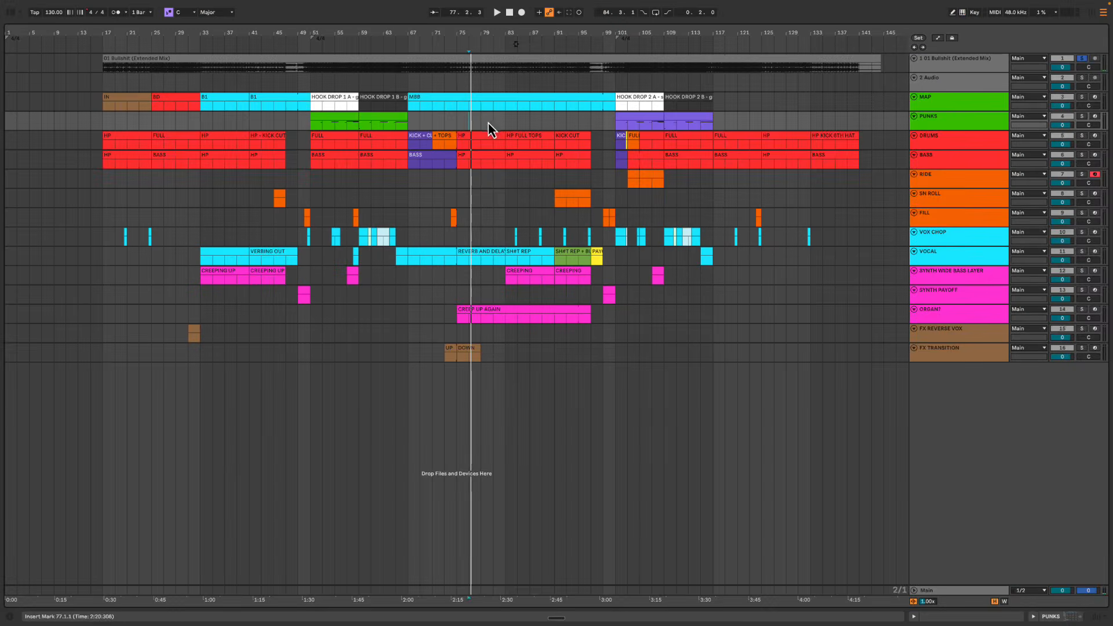
click(568, 181)
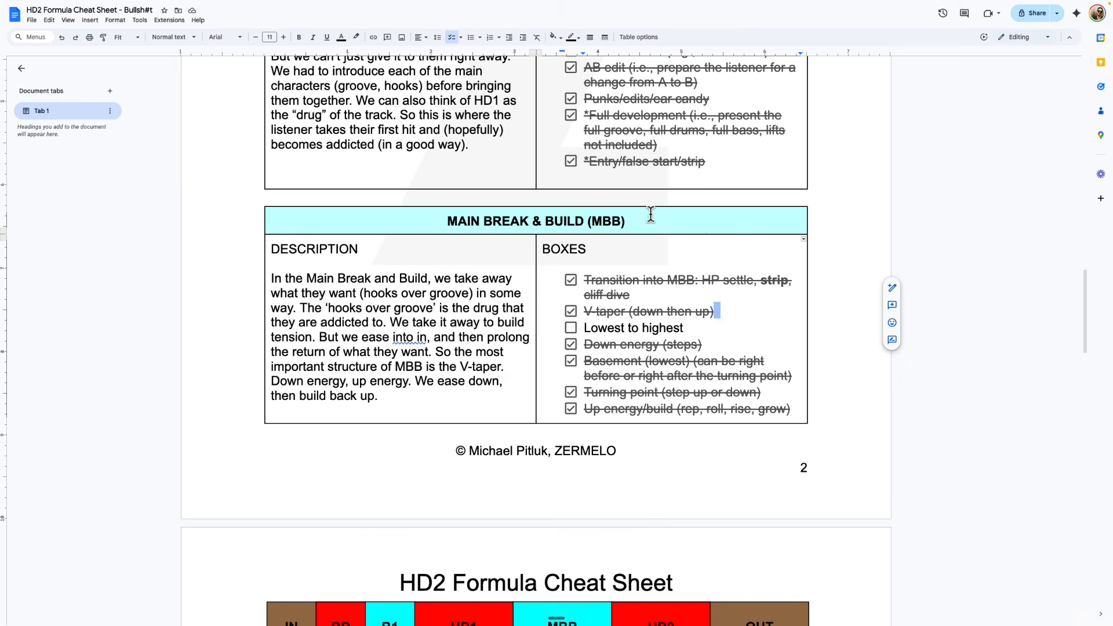
Highlight "V-taper (down then up)" in the Main Break & Build boxes of the cheat sheet in yellow
triple_click(727, 310)
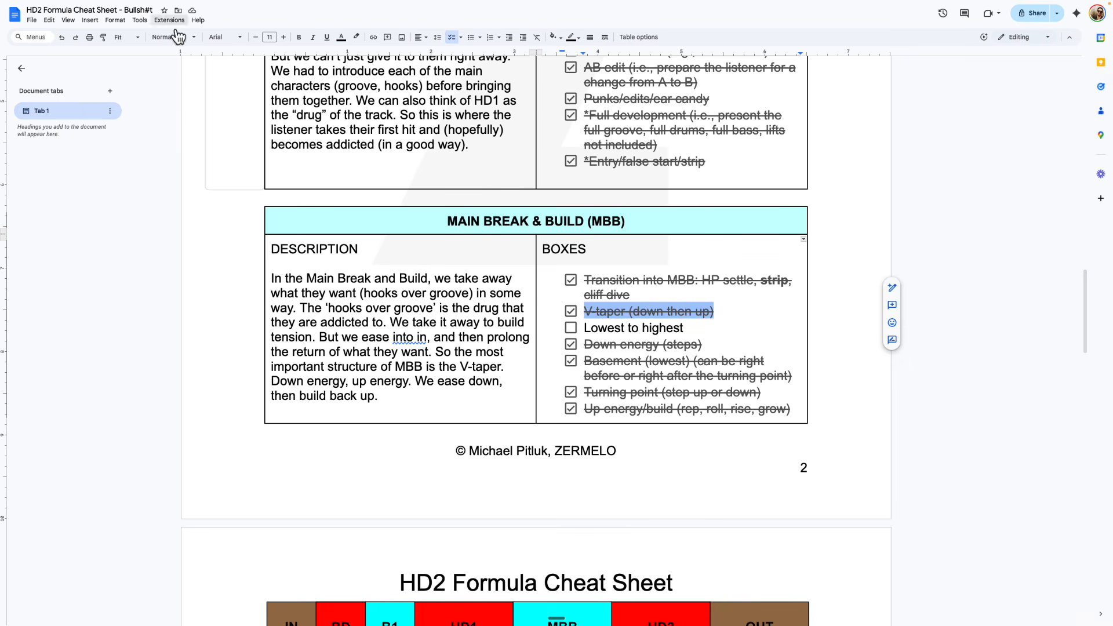
click(356, 37)
click(388, 77)
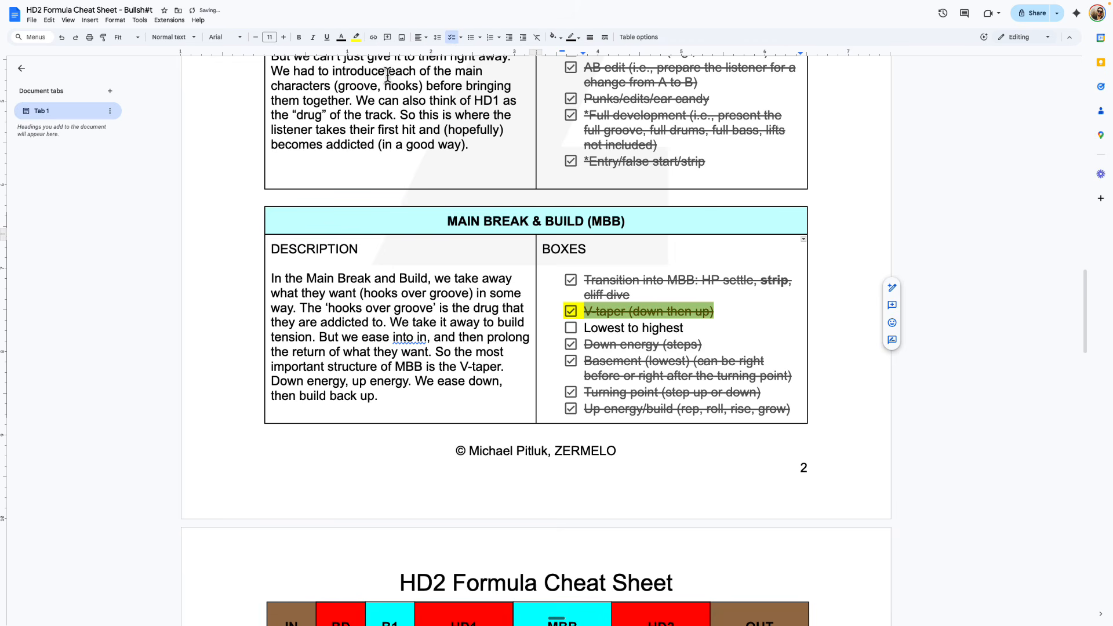
Highlight "Up energy/build (rep, roll, rise, grow)" in the Main Break & Build boxes in yellow
scroll(665, 333, down, 3)
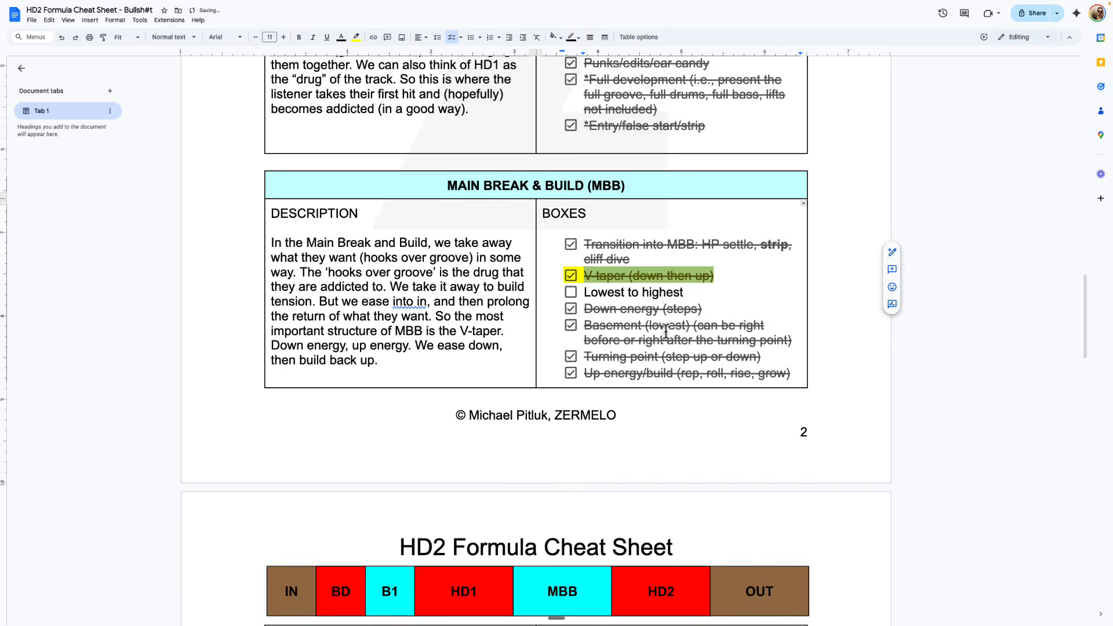
scroll(665, 333, down, 4)
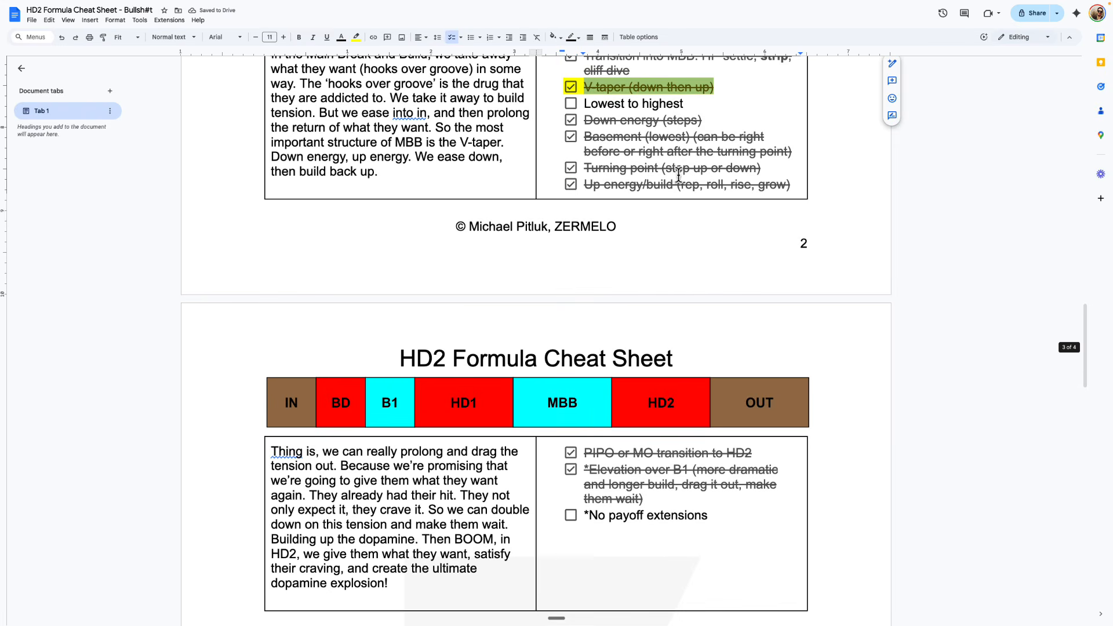
triple_click(645, 167)
click(675, 167)
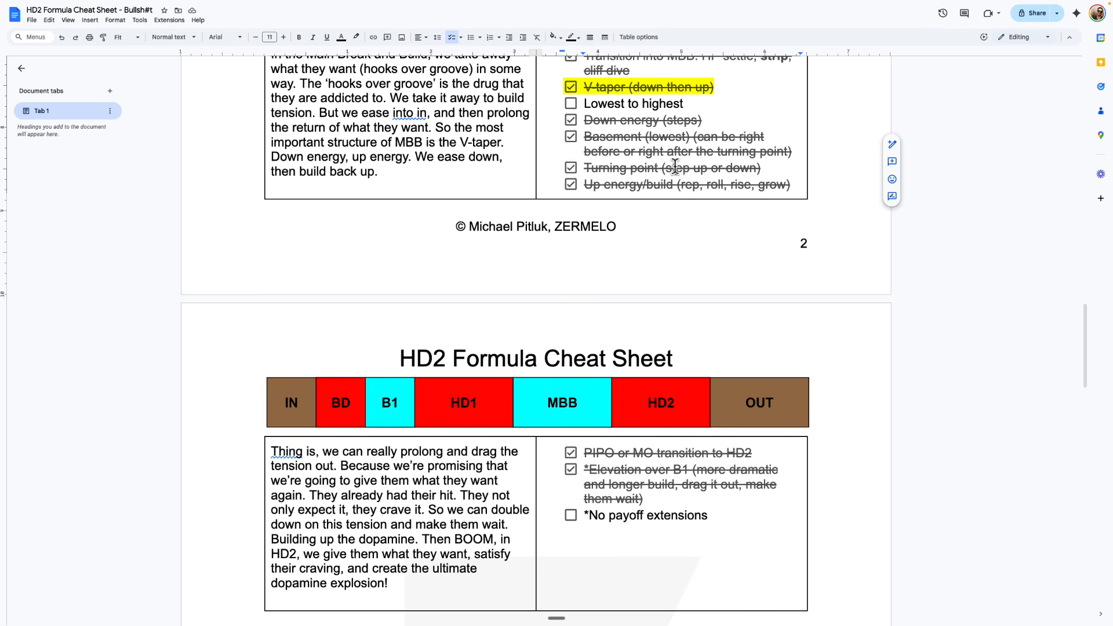
triple_click(720, 88)
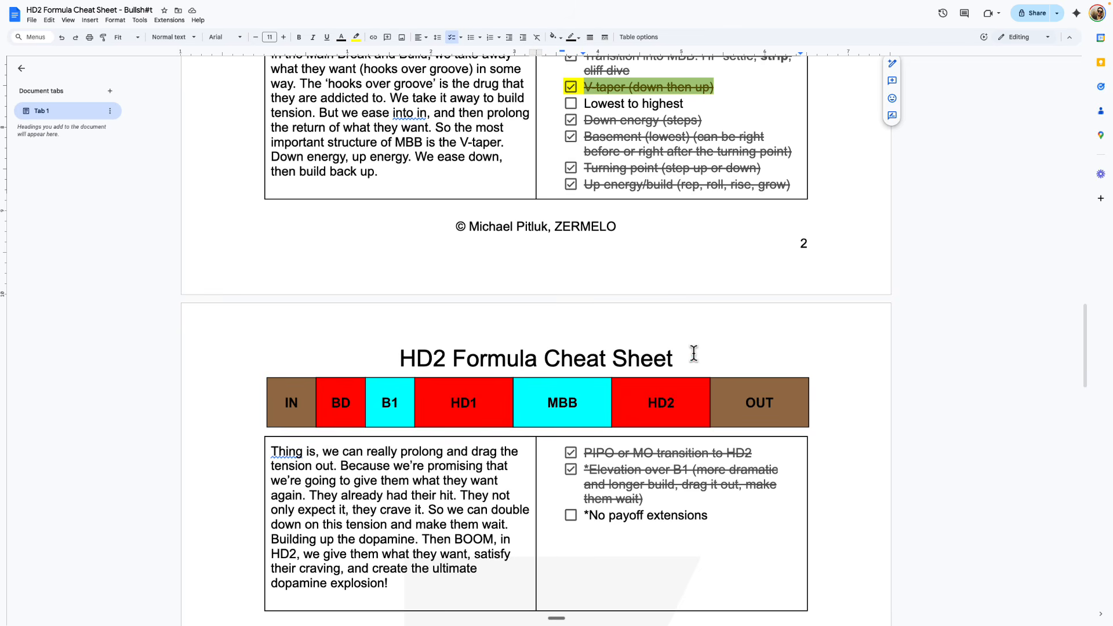
scroll(690, 371, down, 3)
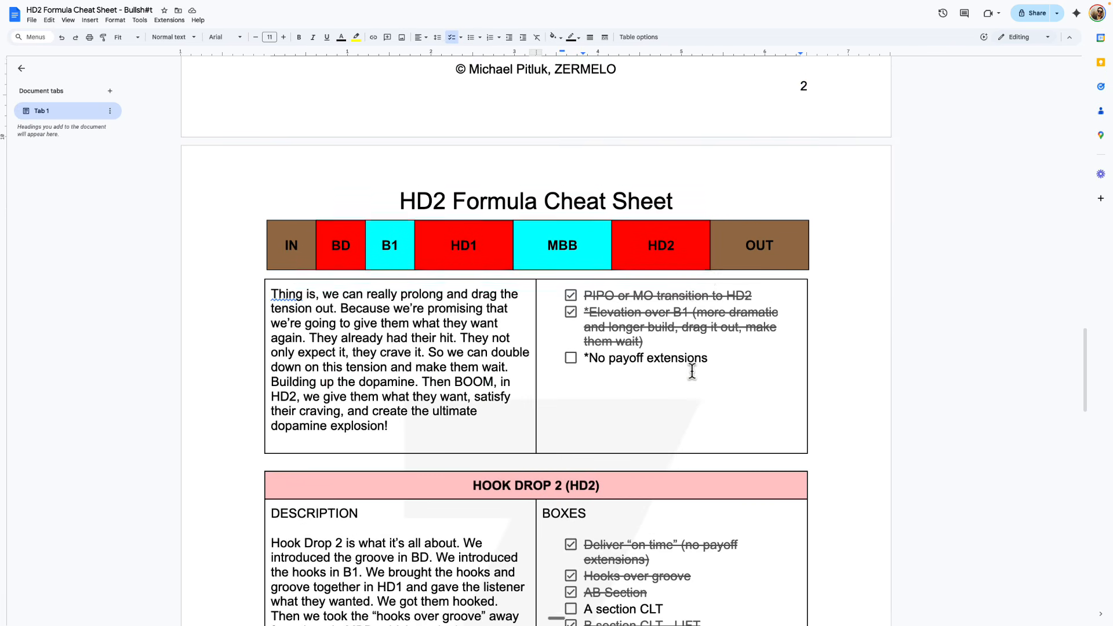
scroll(654, 446, up, 3)
scroll(658, 490, up, 1)
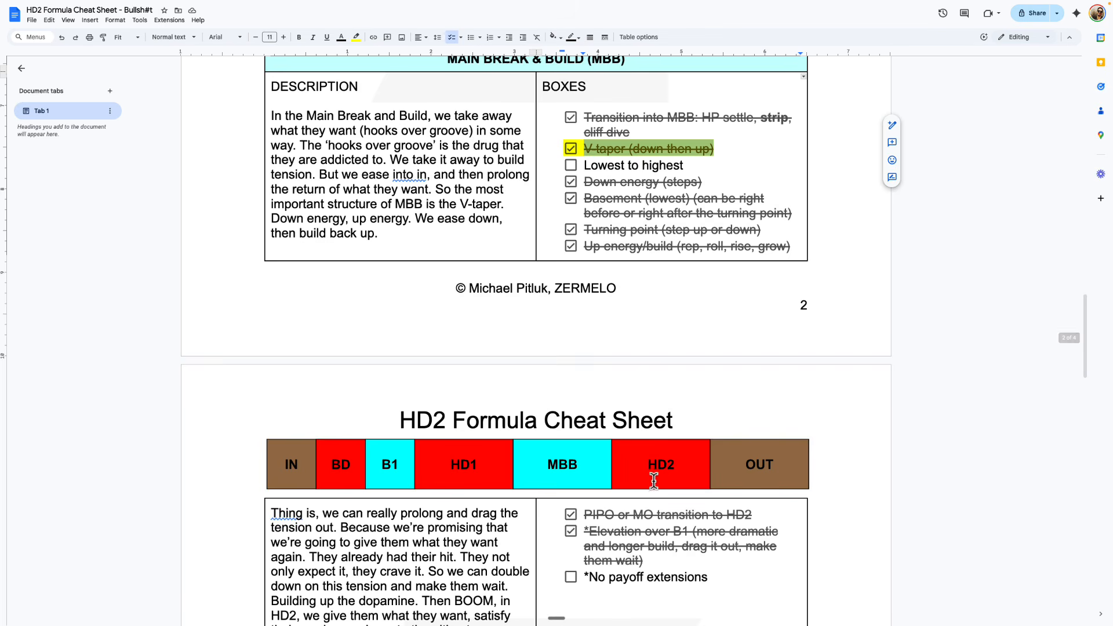
scroll(615, 260, down, 1)
triple_click(622, 215)
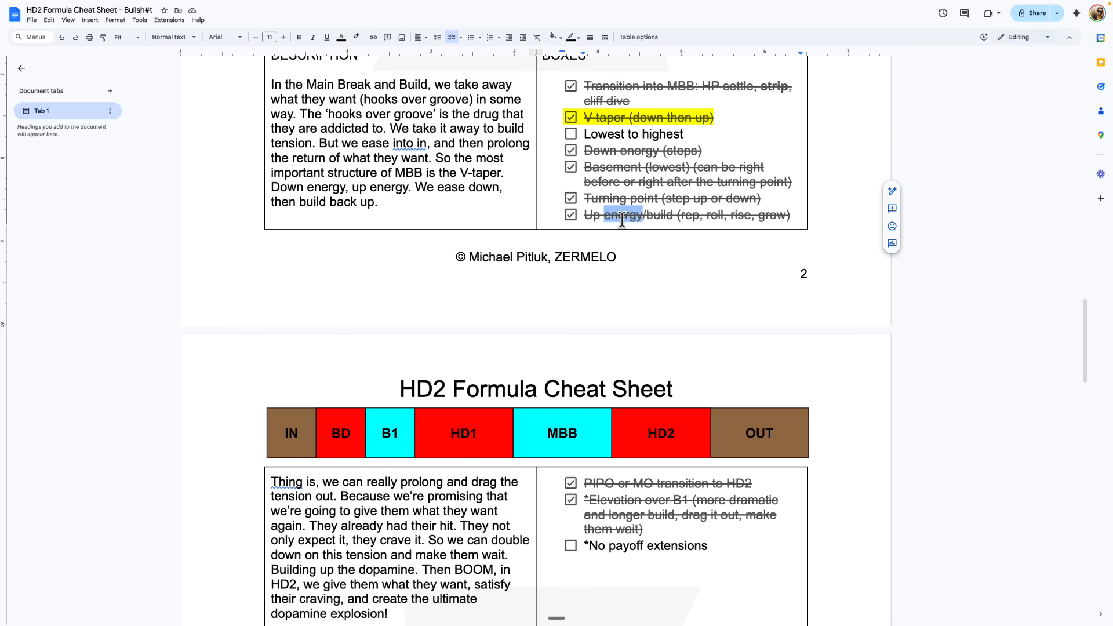
click(356, 36)
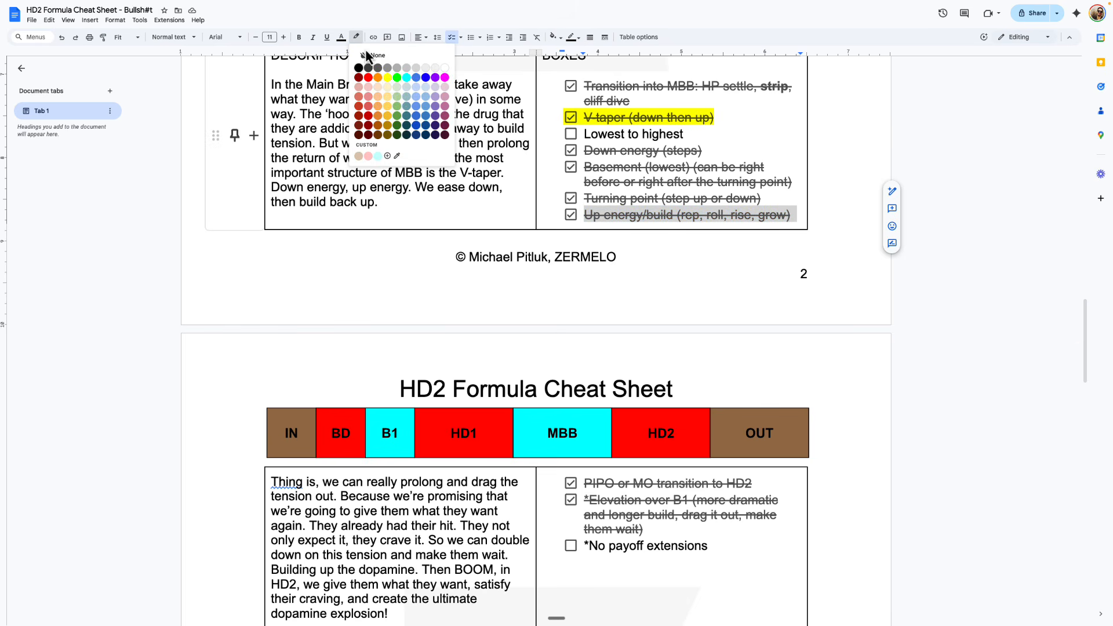
click(389, 81)
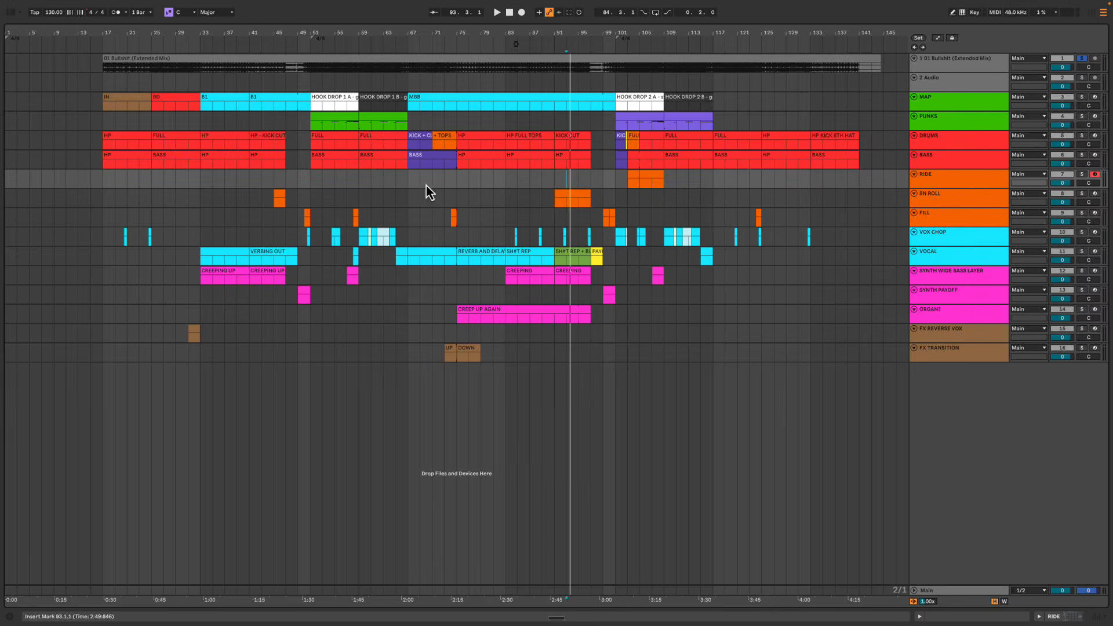
Switch to Ableton Live and examine the MBB build over bars 83 to 99, playing it from bar 91
click(554, 182)
drag(509, 182, 593, 178)
drag(508, 177, 602, 183)
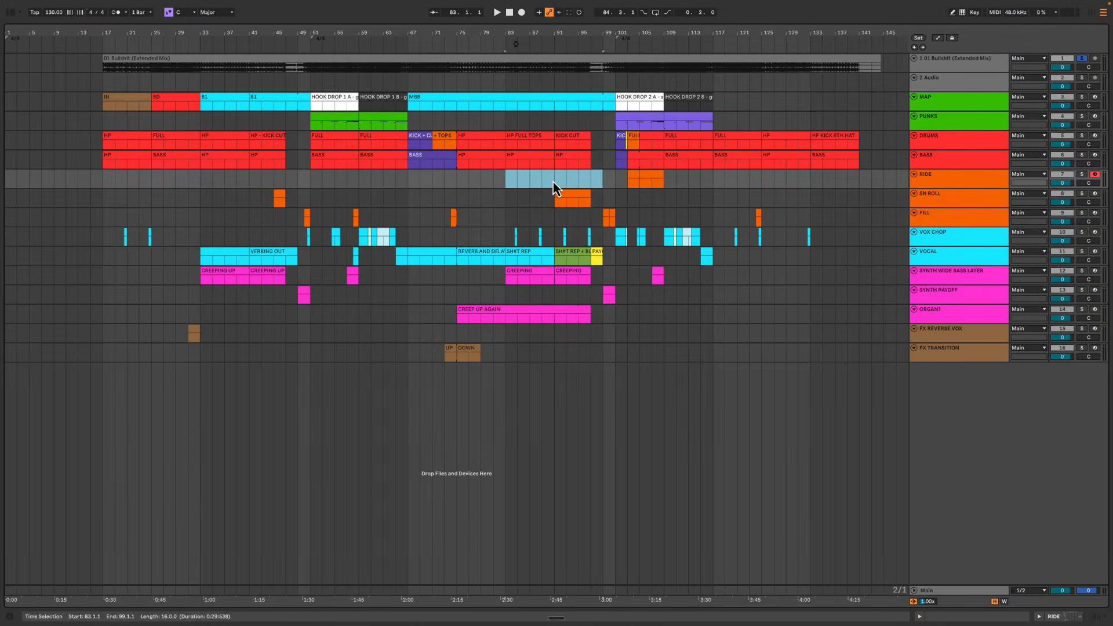
click(554, 182)
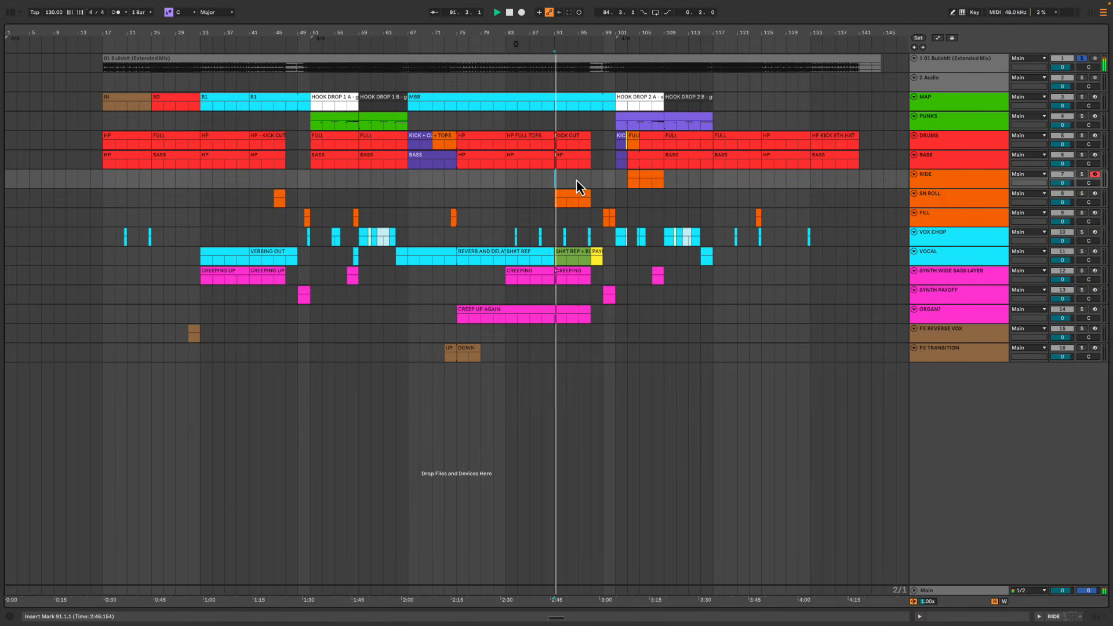
click(582, 179)
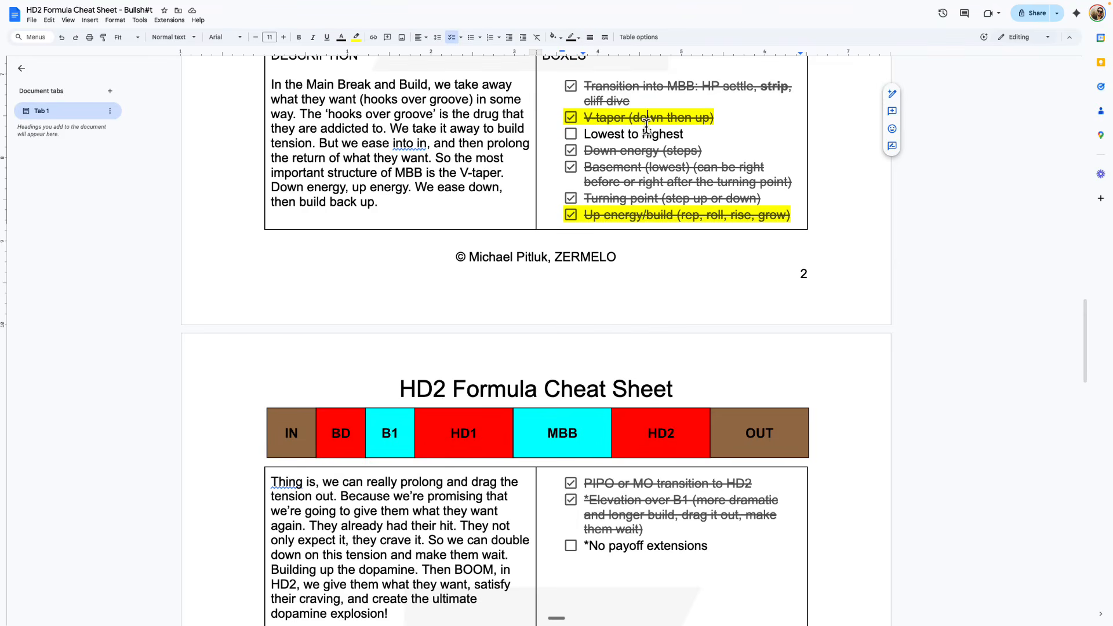
Return to the cheat sheet and uncheck "Deliver 'on time' (no payoff extensions)" in the Hook Drop 2 boxes
click(640, 212)
scroll(638, 218, down, 2)
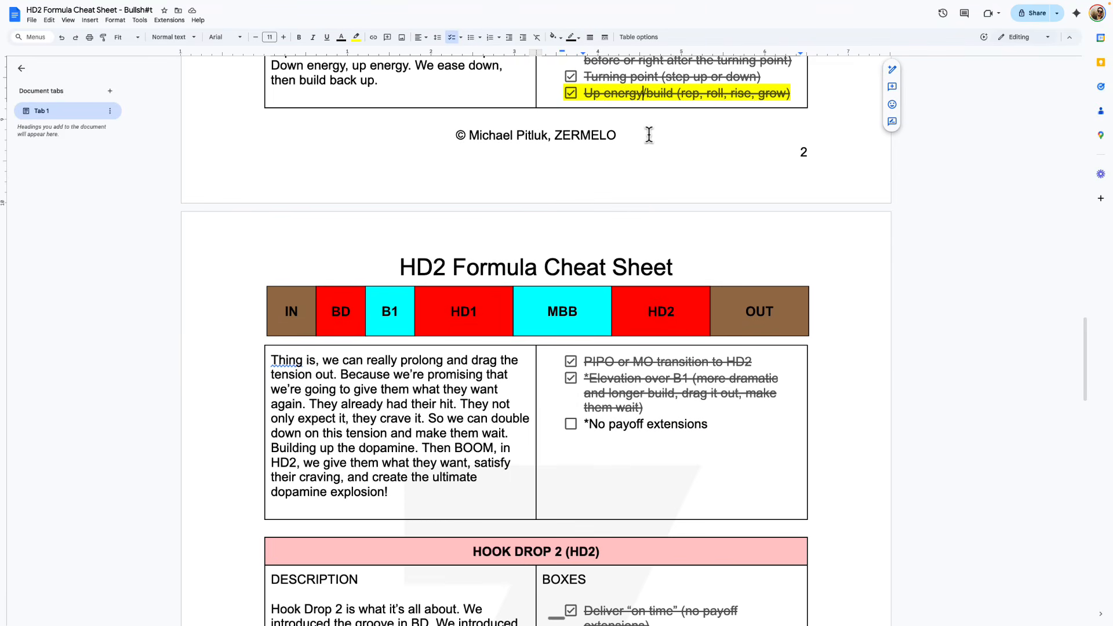
scroll(646, 202, down, 7)
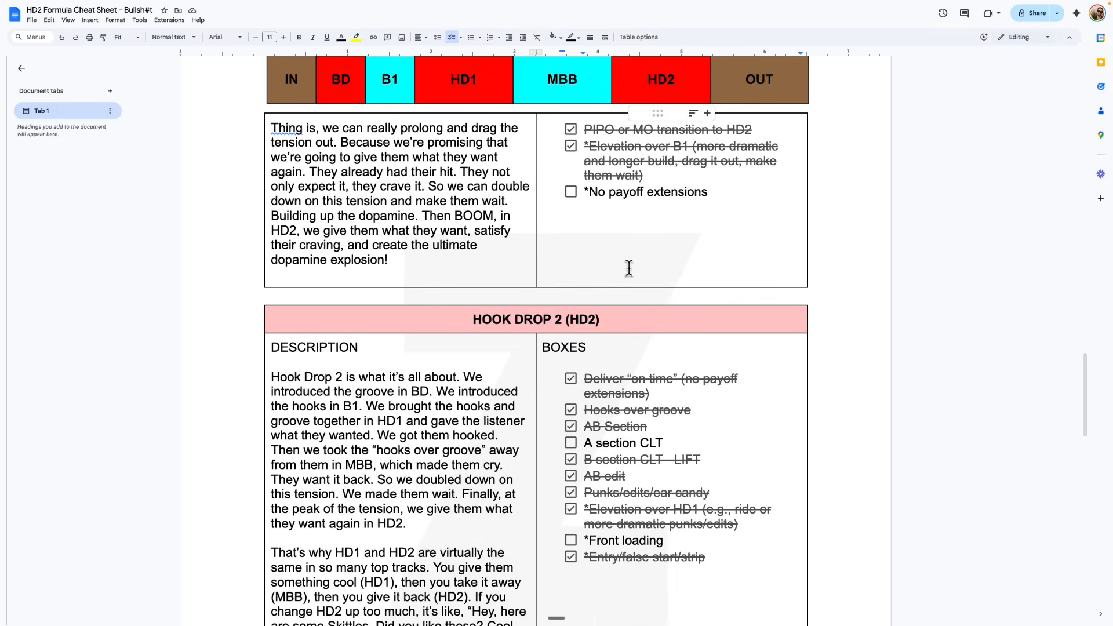
double_click(533, 153)
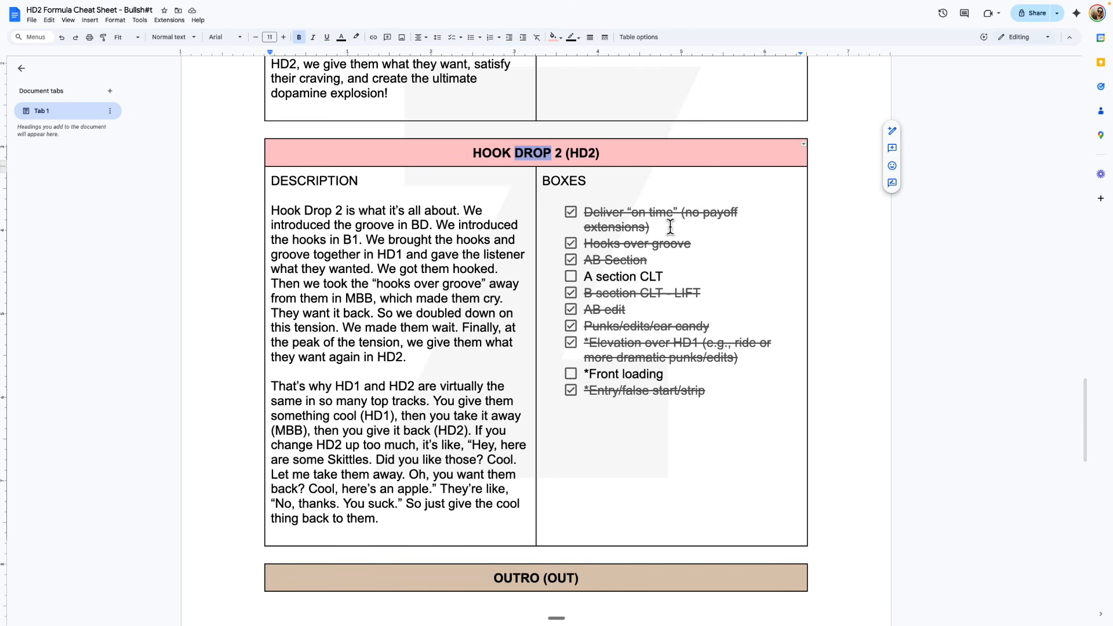
click(709, 247)
key(Up)
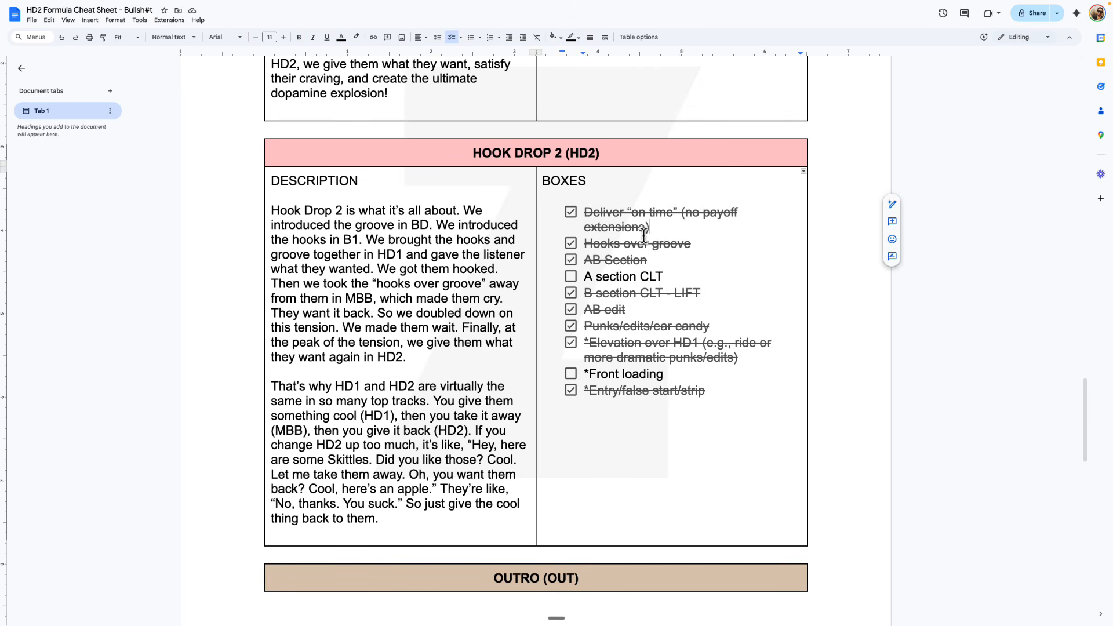
click(570, 212)
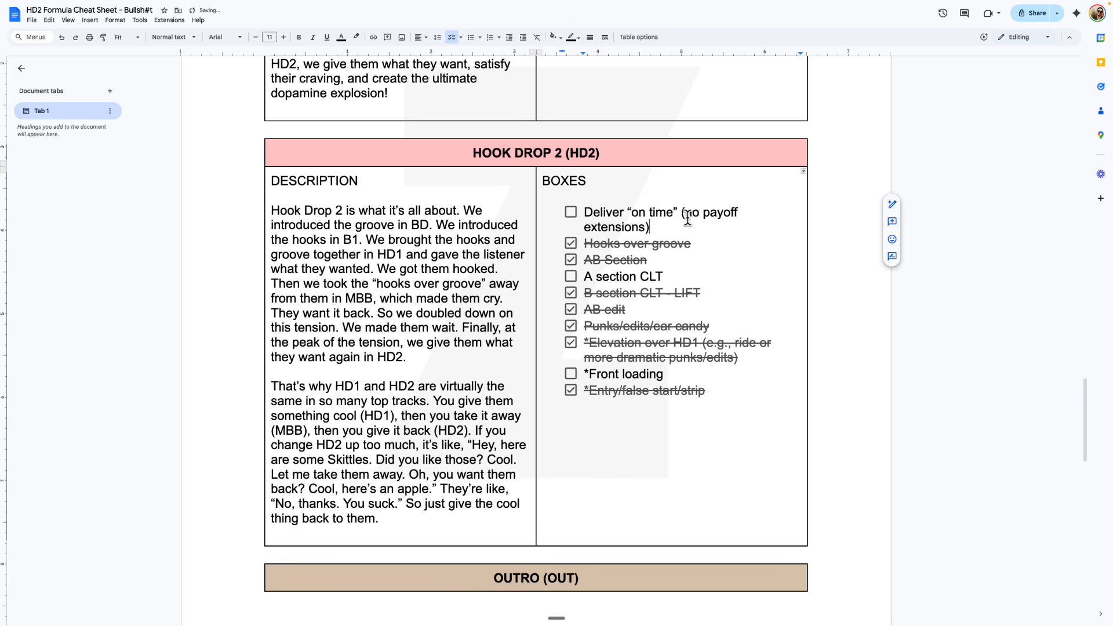
Highlight "Hooks over groove" in the Hook Drop 2 boxes in yellow
click(687, 248)
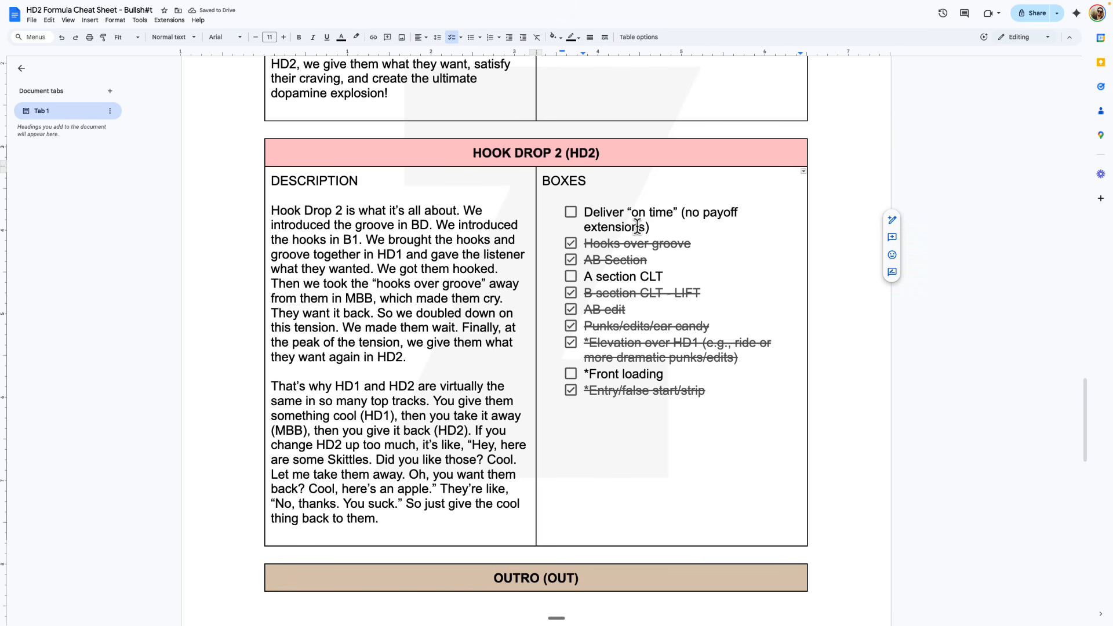
triple_click(698, 241)
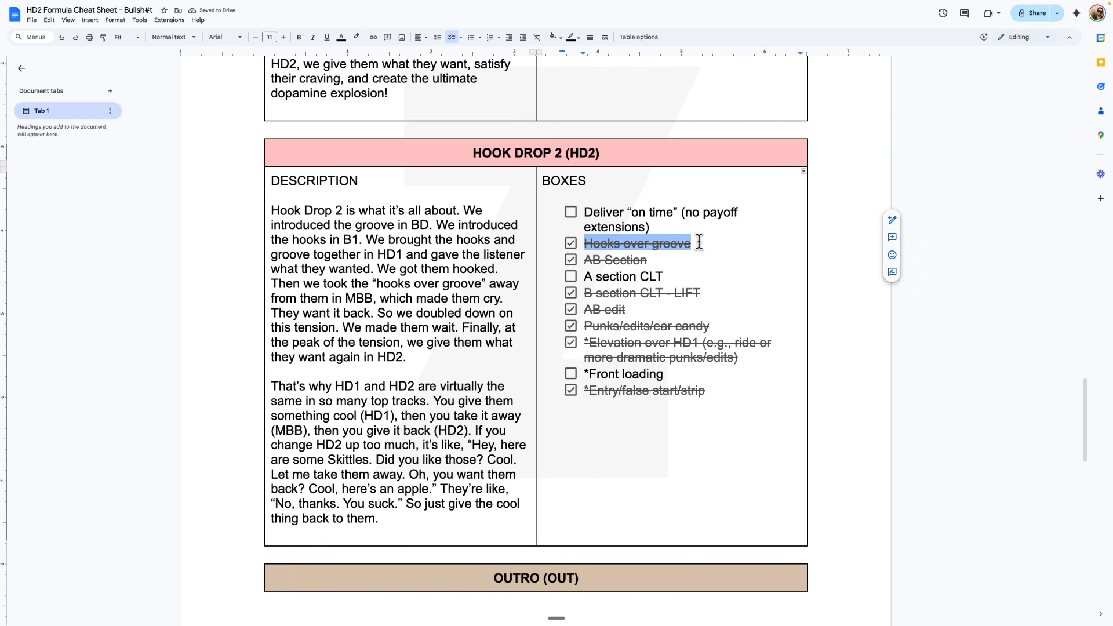
click(356, 36)
click(400, 83)
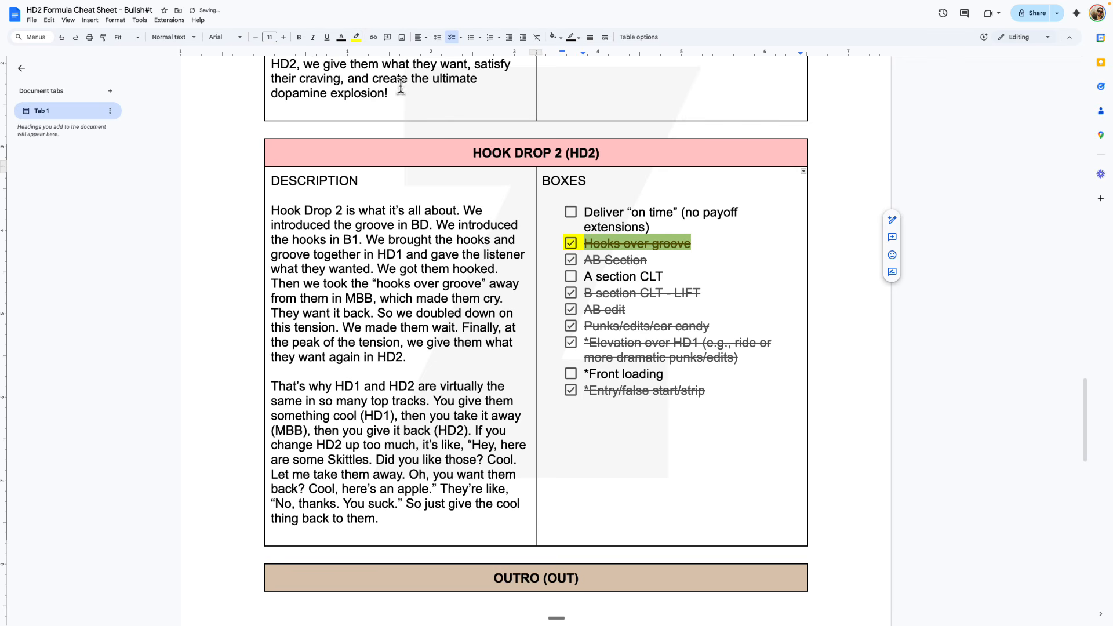
click(718, 242)
Highlight "Keep it simple for the DJ" in the Outro description in yellow
scroll(701, 258, down, 1)
scroll(706, 217, down, 8)
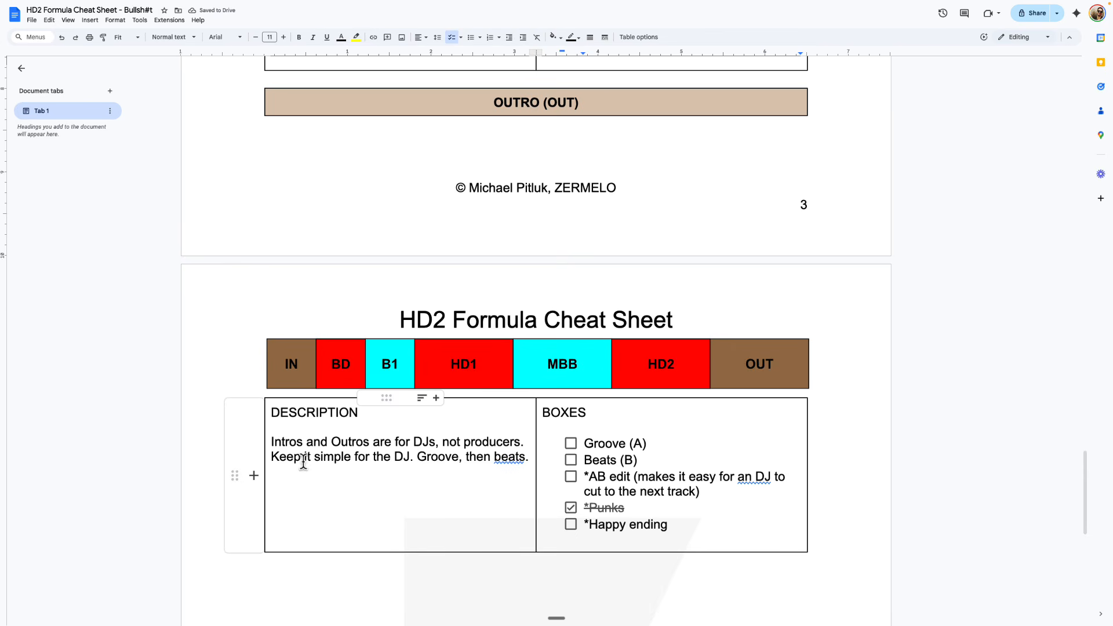
click(280, 457)
key(alt+Left)
key(alt+shift+Right)
key(alt+shift+Right)
key(alt+shift+Right)
key(alt+shift+Right)
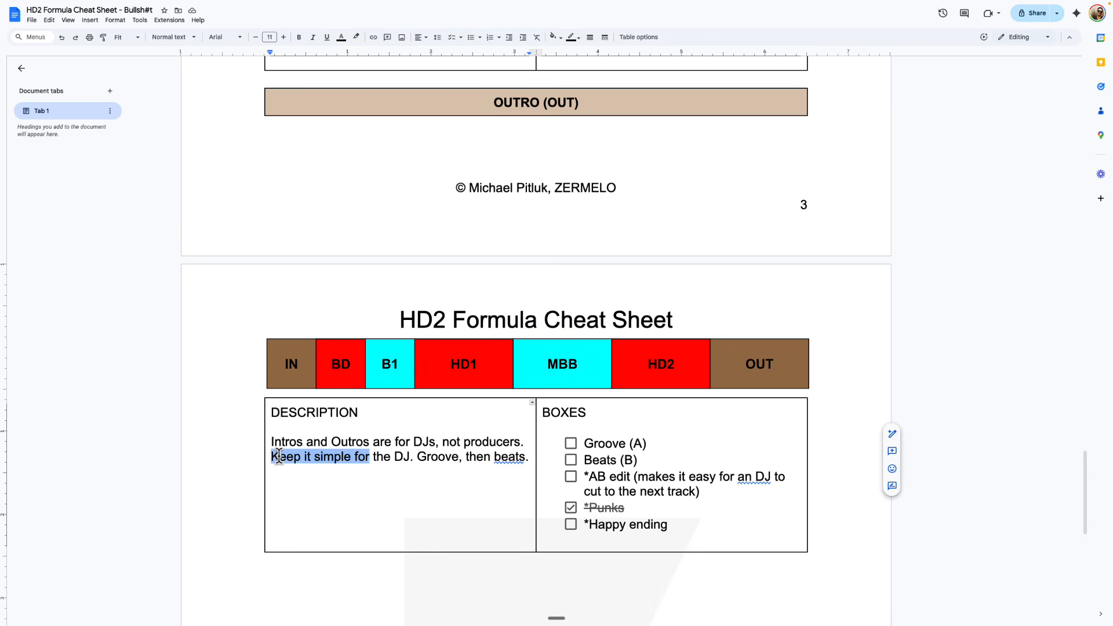
key(alt+shift+Right)
key(alt+shift+Right)
key(alt+shift+Right)
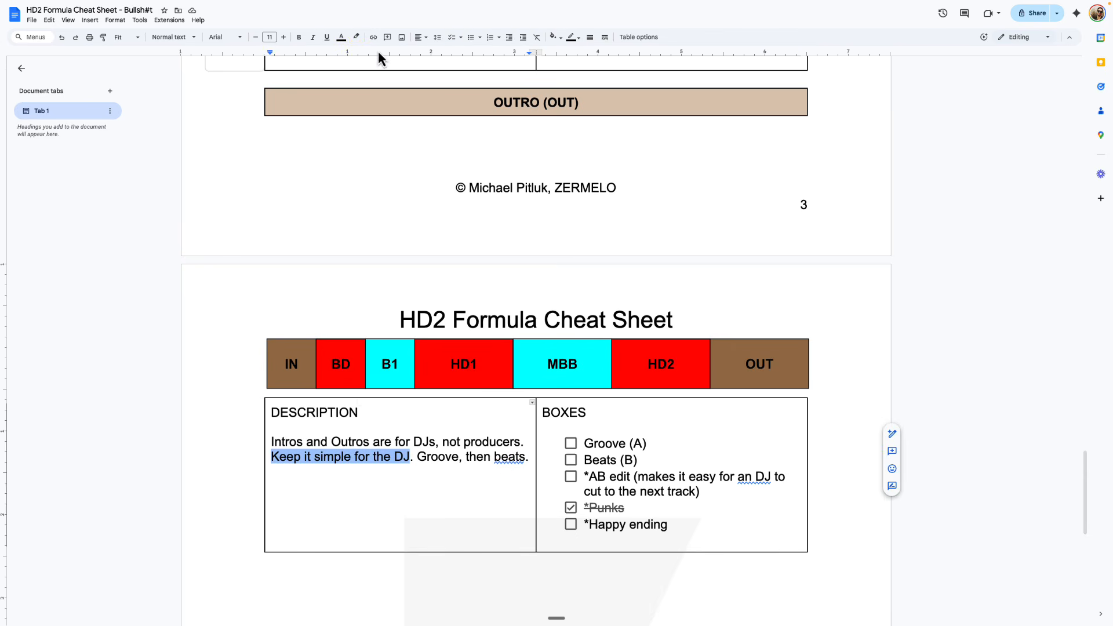
click(357, 37)
click(385, 78)
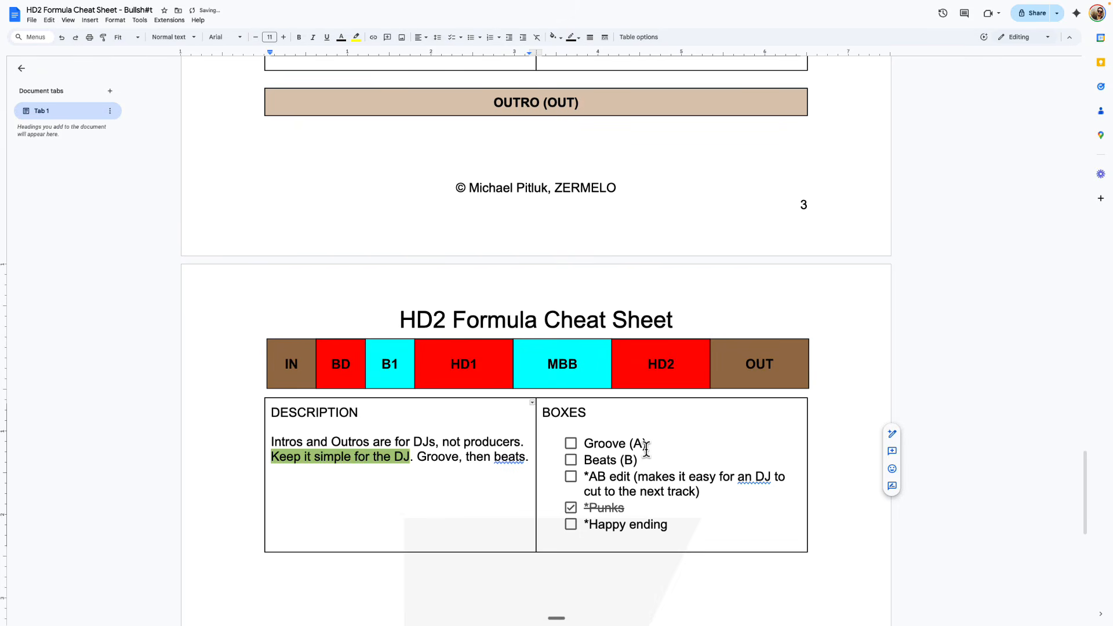
double_click(662, 438)
click(665, 442)
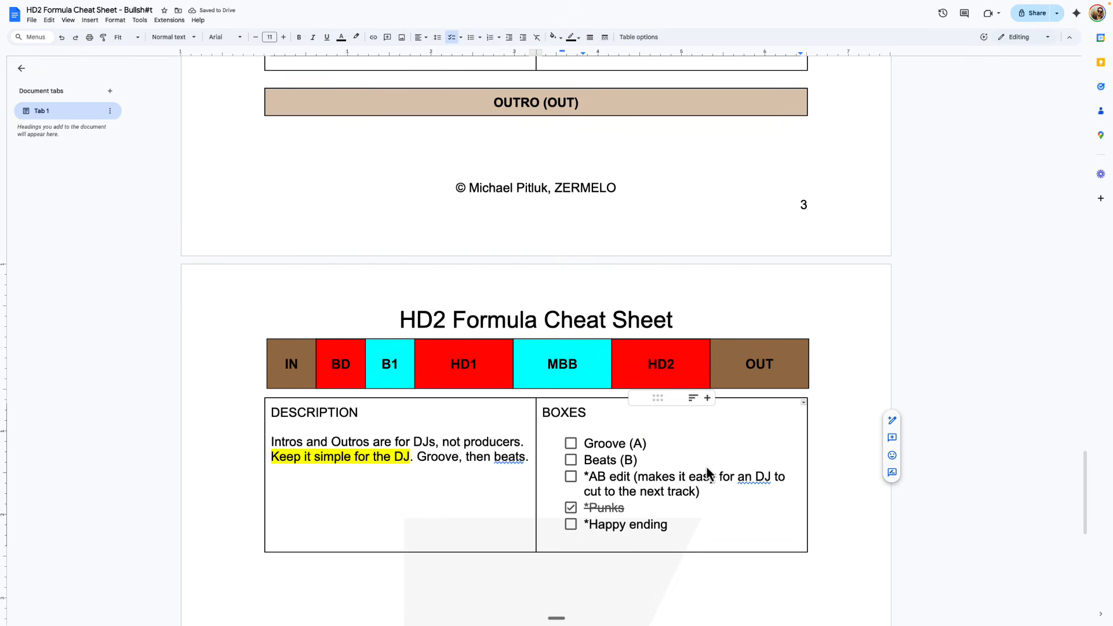
Look back over the cheat sheet's earlier sections, then examine the B1 vocal and synth parts from bar 33 in Ableton Live
key(ctrl+Right)
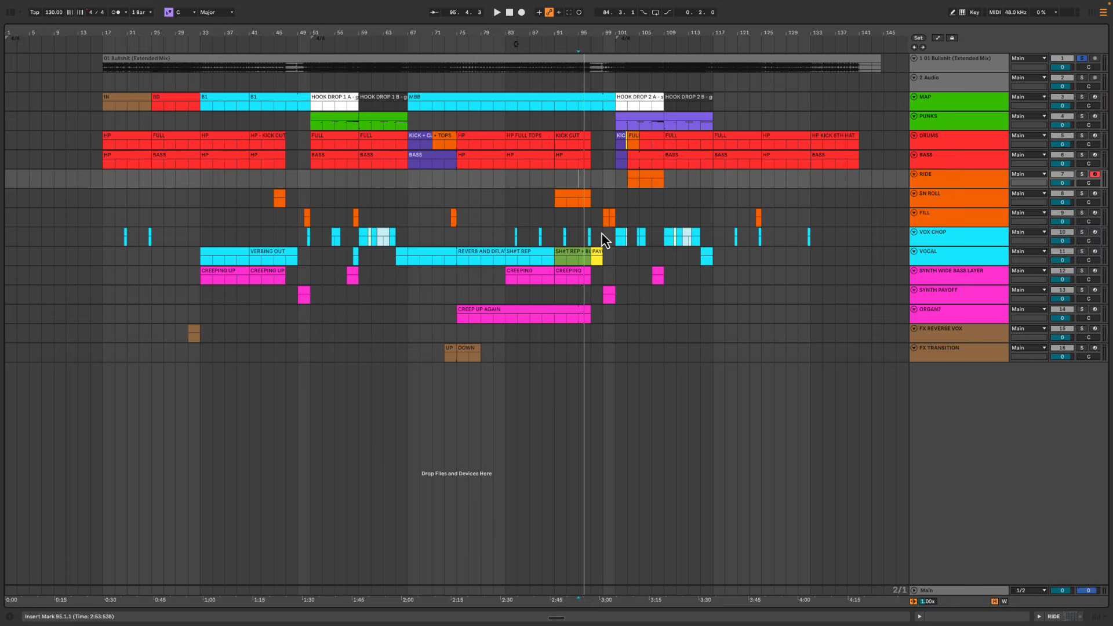
key(super+Tab)
scroll(545, 359, up, 20)
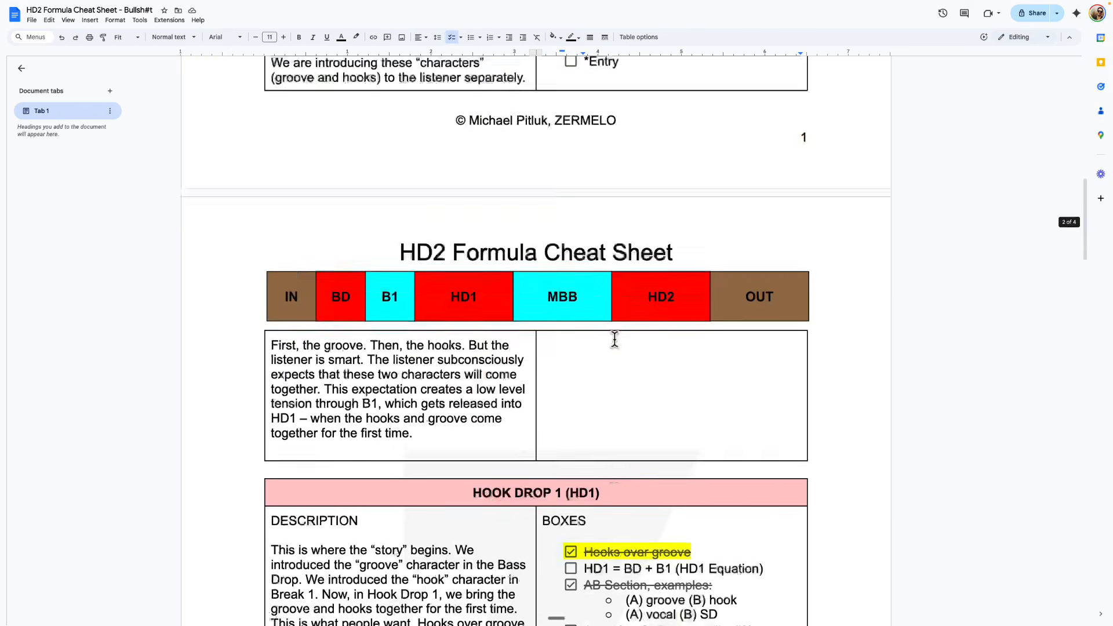
scroll(614, 339, up, 13)
key(super+Tab)
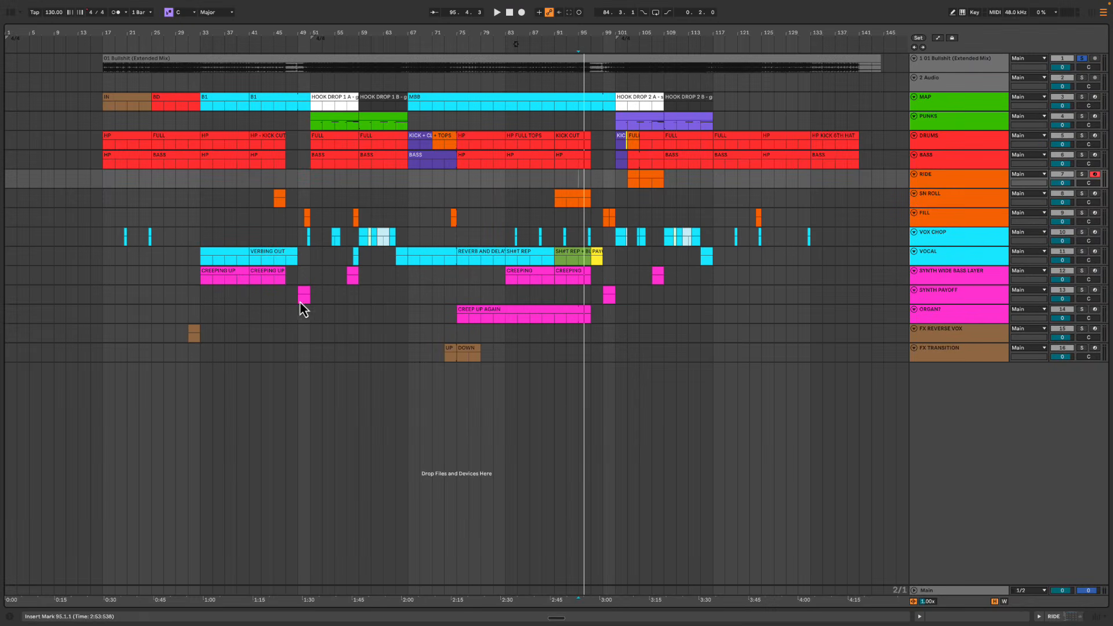
mouse_move(297, 277)
mouse_down()
mouse_move(196, 226)
mouse_move(200, 242)
mouse_move(304, 274)
mouse_up()
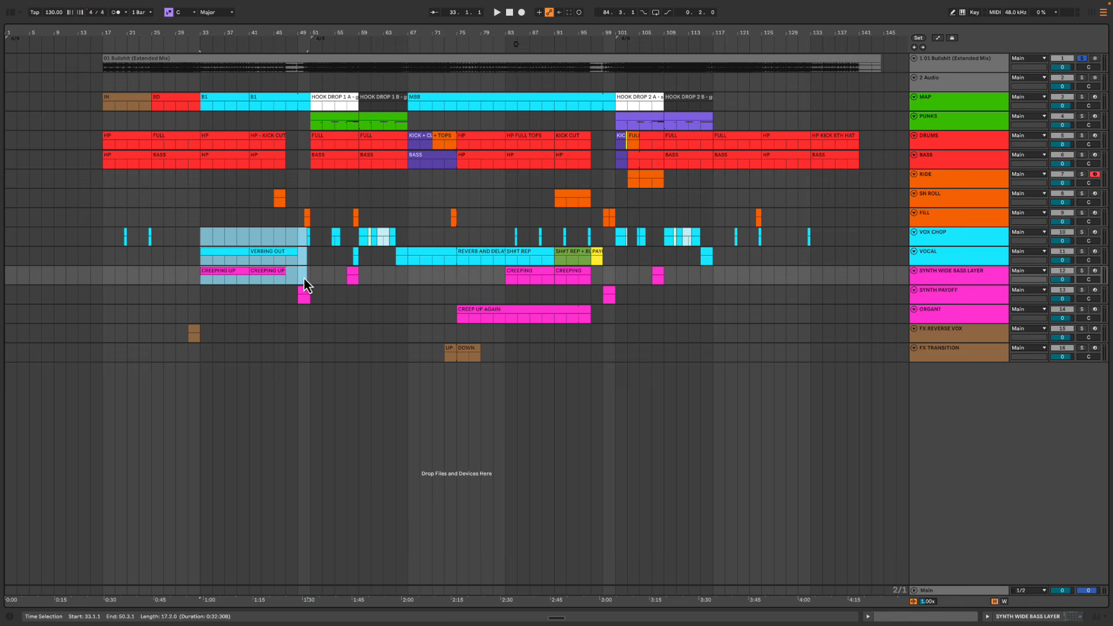
mouse_move(101, 122)
mouse_down()
mouse_move(818, 382)
mouse_move(864, 377)
mouse_move(858, 364)
mouse_move(116, 197)
mouse_move(102, 130)
mouse_up()
click(101, 124)
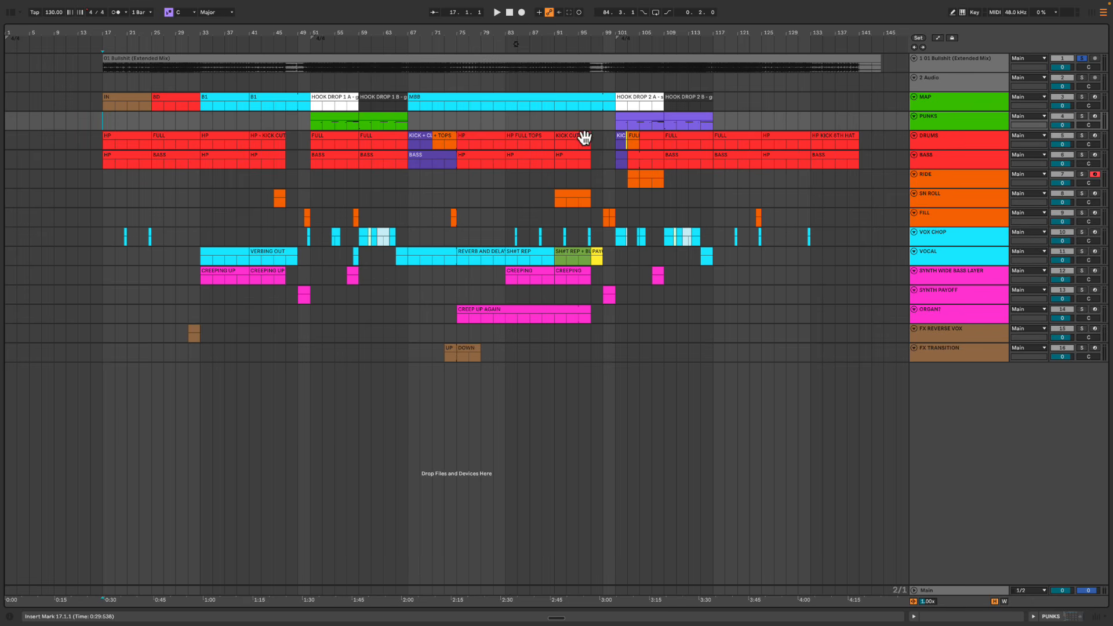
Examine the transition into Hook Drop 2, marking the strip entry at bar 101 and the payoff fill from bar 99
drag(636, 34, 554, 171)
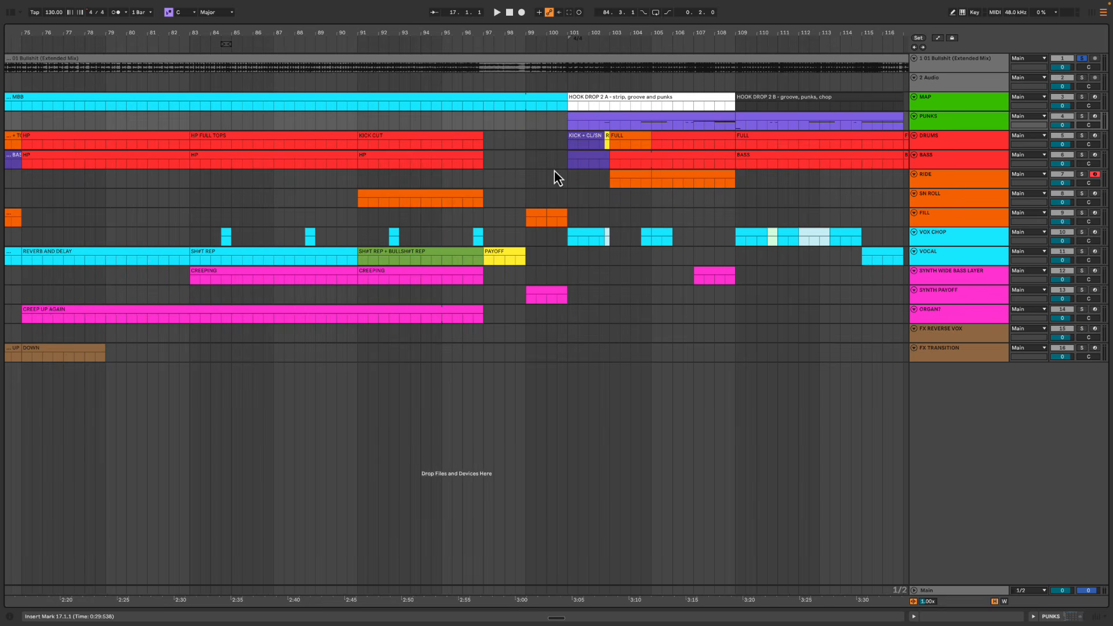
drag(567, 122, 605, 199)
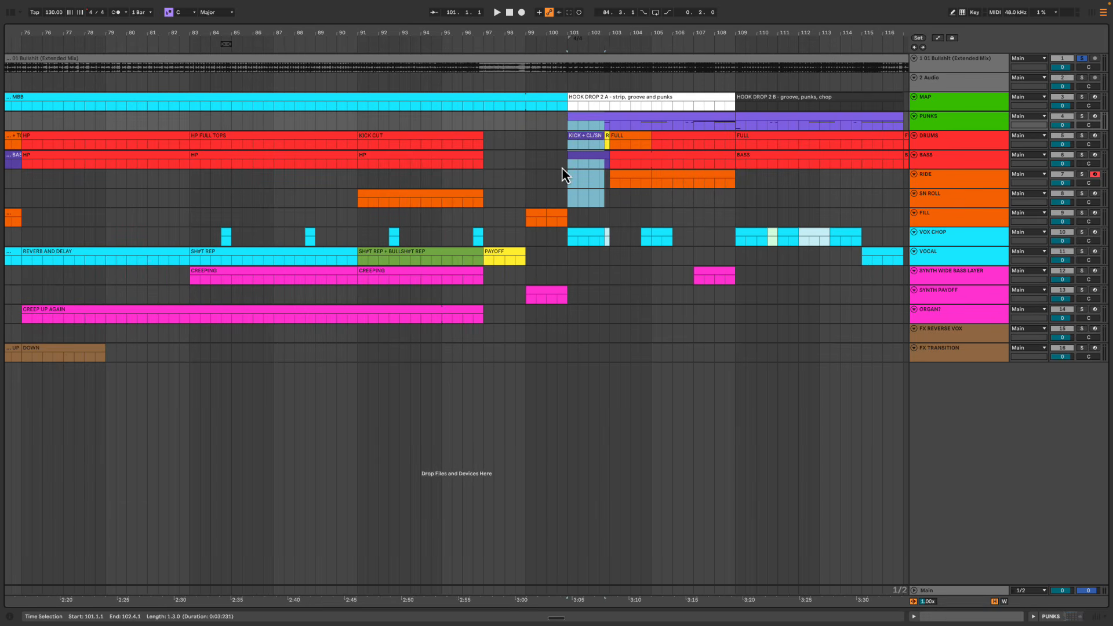
click(515, 124)
drag(522, 142, 561, 325)
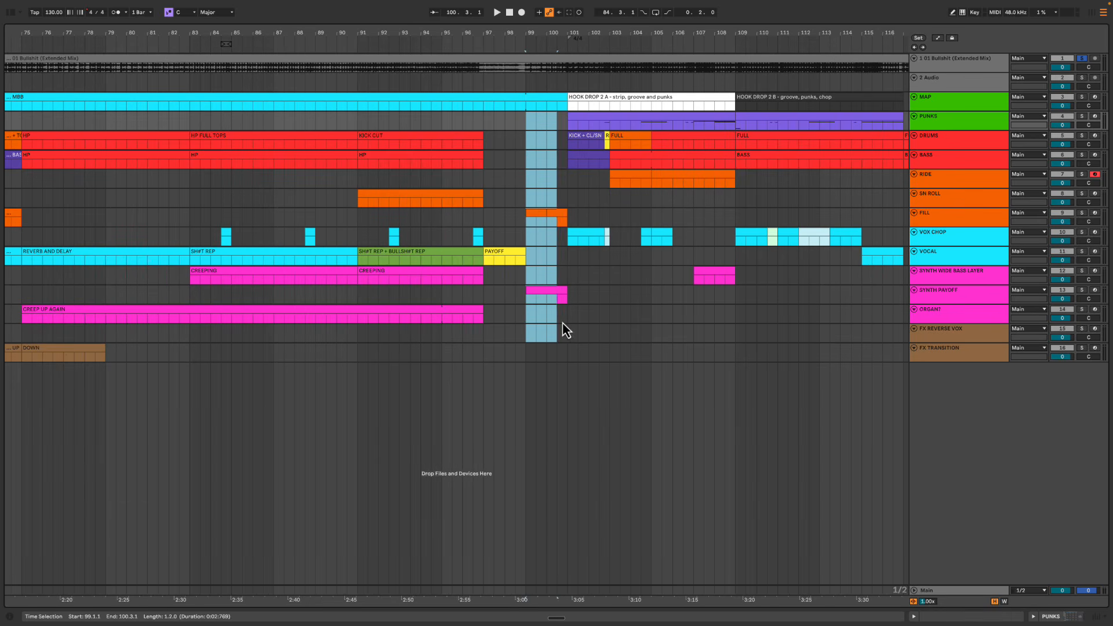
click(528, 117)
drag(547, 34, 548, 34)
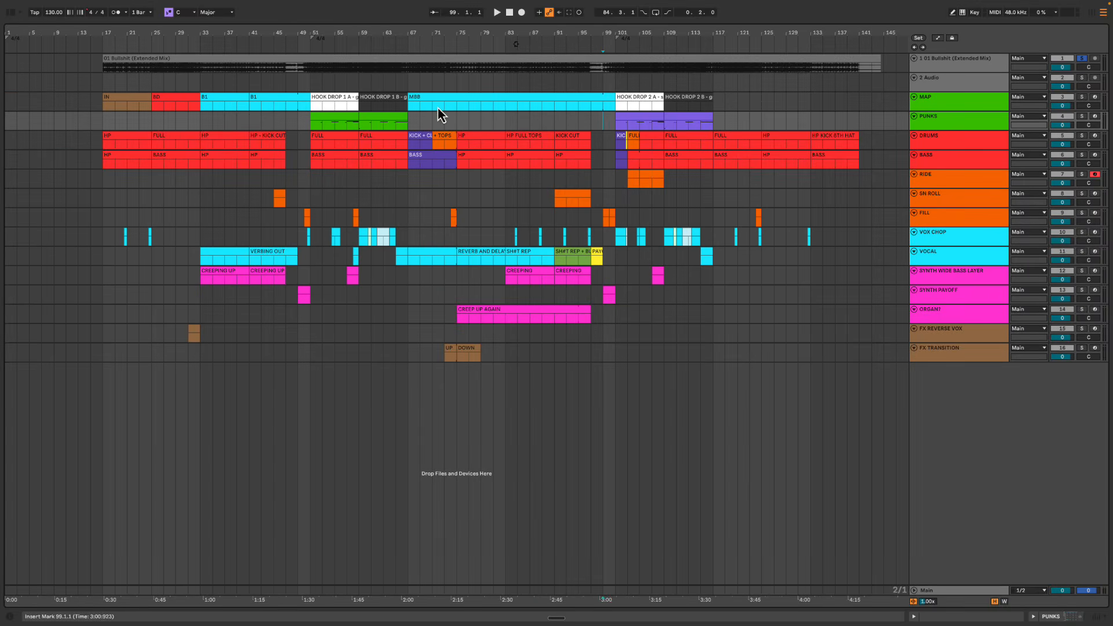
Copy the intro clip on the MAP track to span bars 117 to 141 and rename the copy OUT
drag(120, 100, 855, 96)
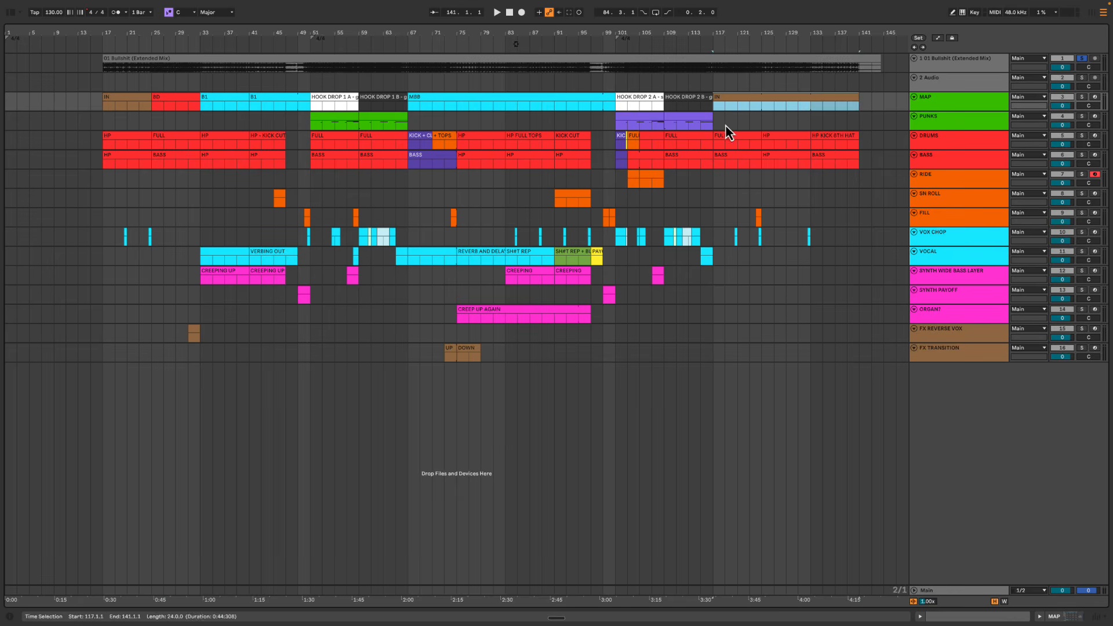
click(750, 106)
click(758, 106)
key(ctrl+r)
text(OUT)
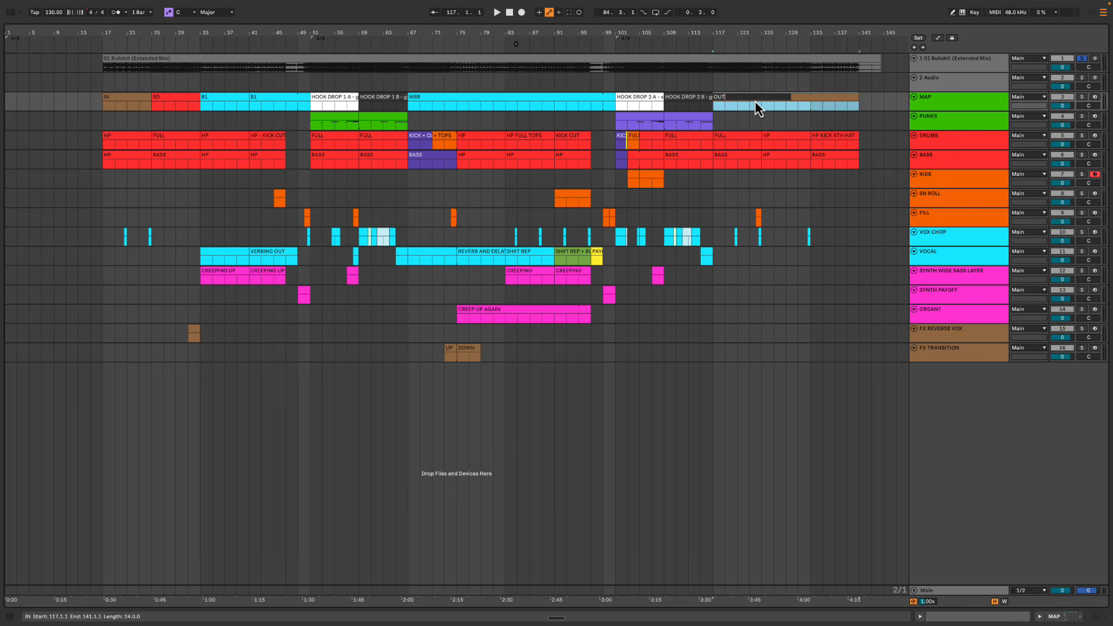
key(Return)
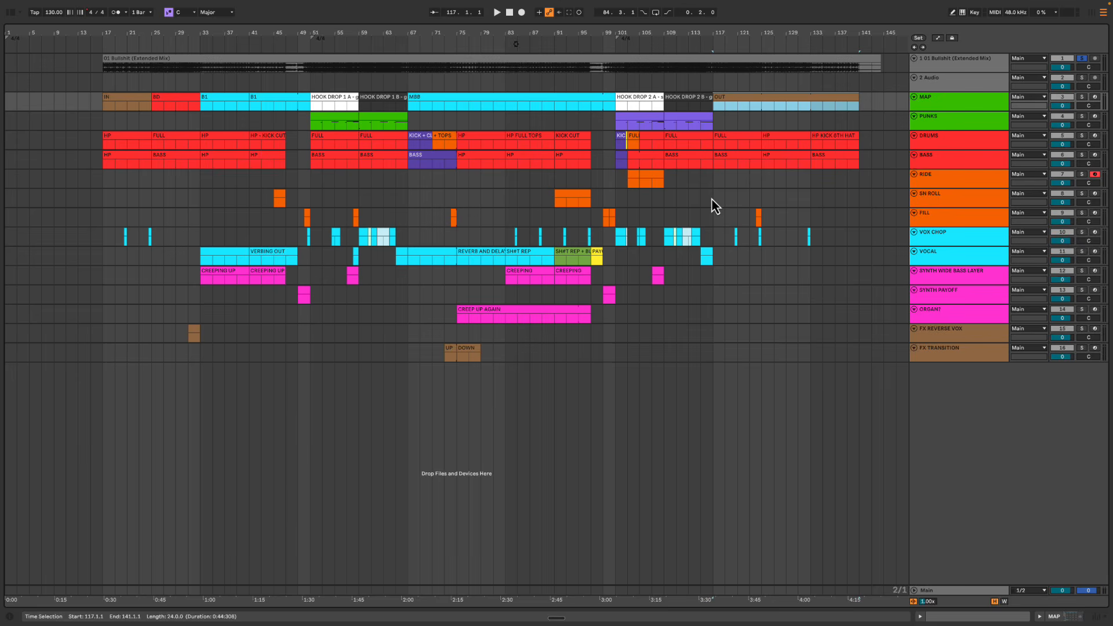
Fit all tracks in the arrangement and listen to the drum sections starting at bar 67 and bar 59
key(h)
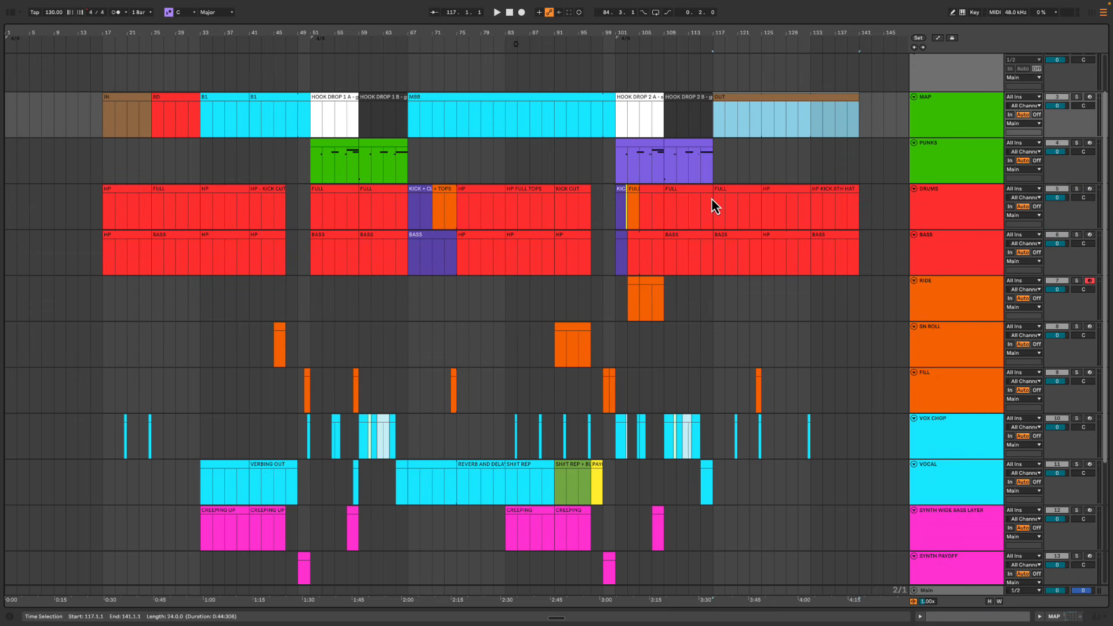
key(h)
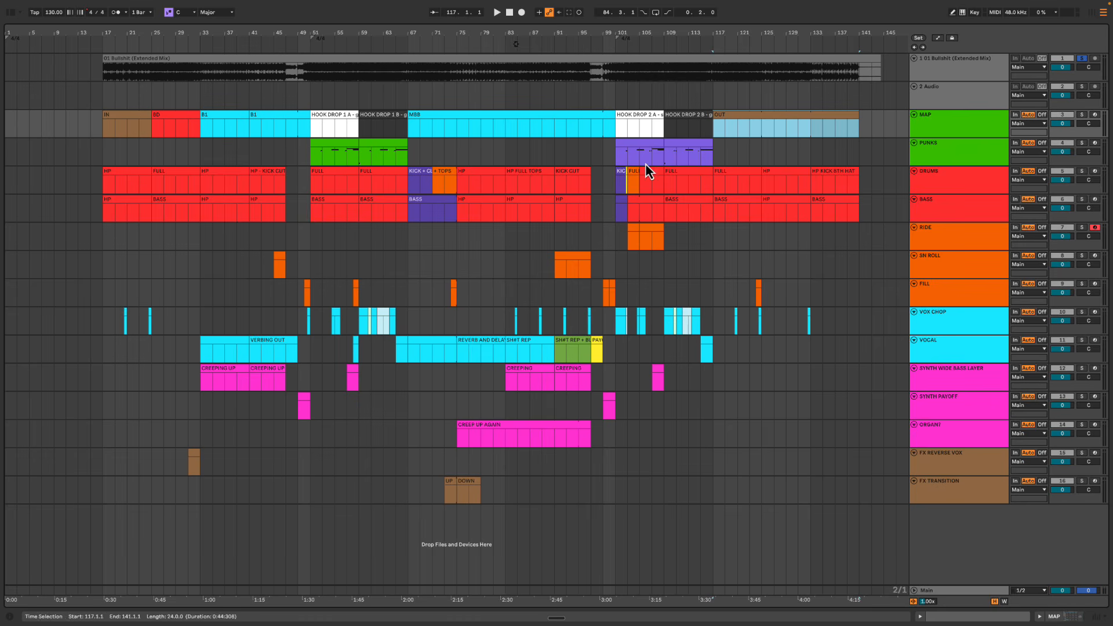
click(622, 176)
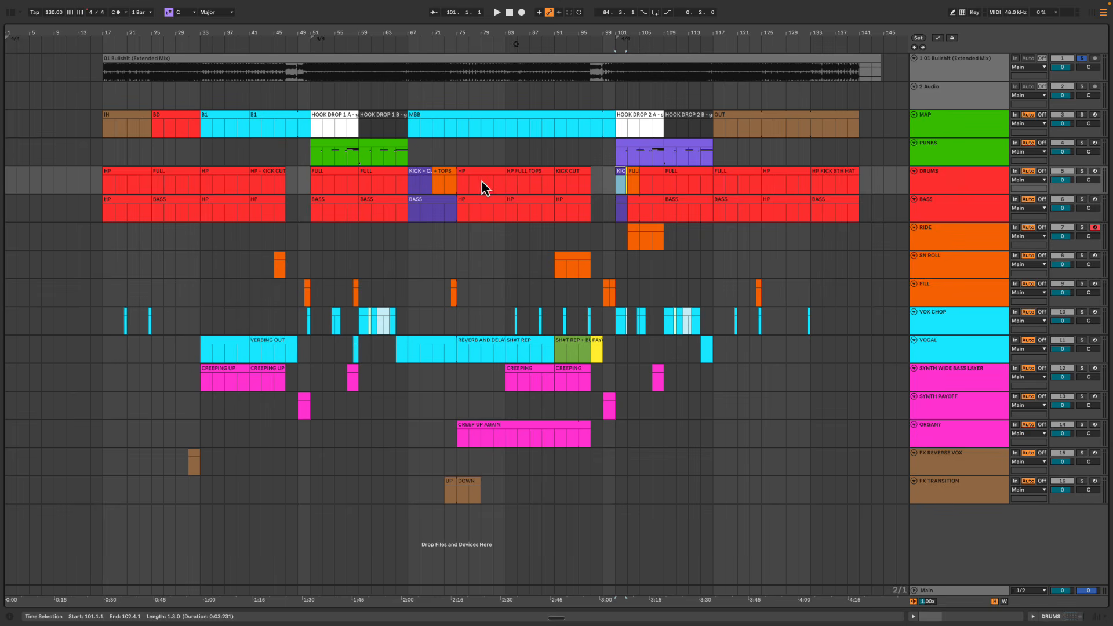
click(422, 180)
key(space)
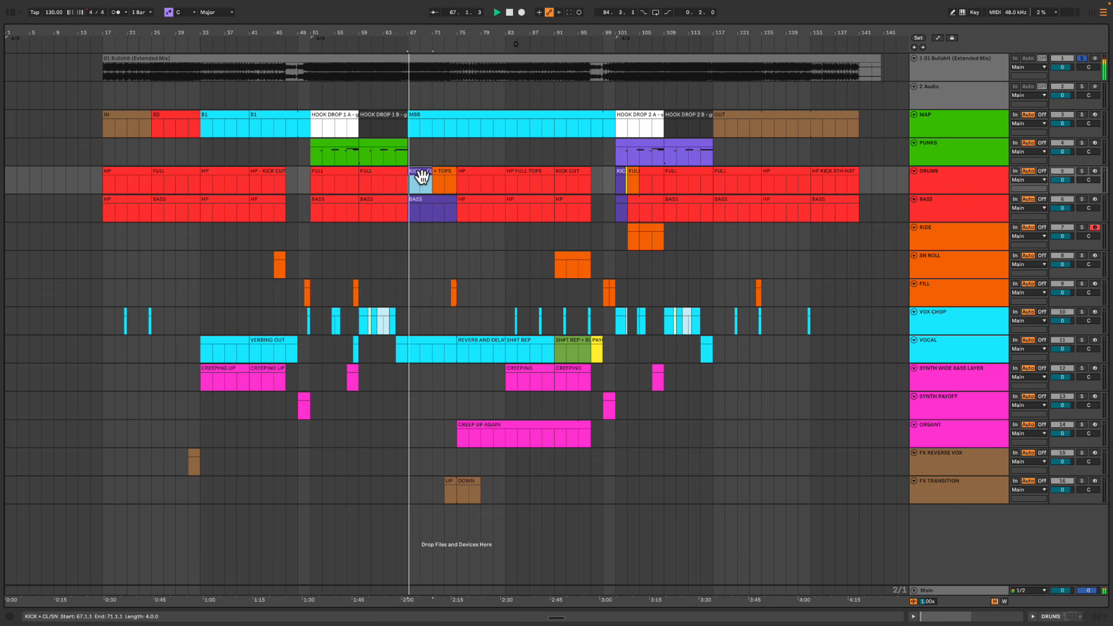
click(471, 179)
key(space)
click(380, 176)
key(space)
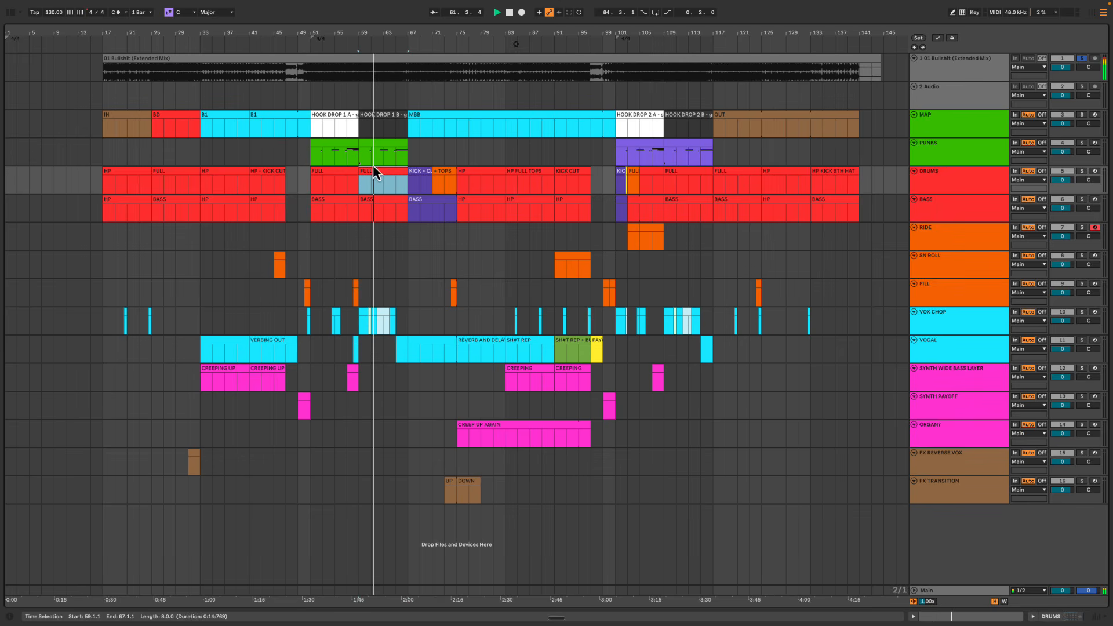
key(space)
Mark out the PUNKS clips in Hook Drop 1 and Hook Drop 2 to compare them
drag(304, 152, 466, 159)
drag(593, 153, 573, 140)
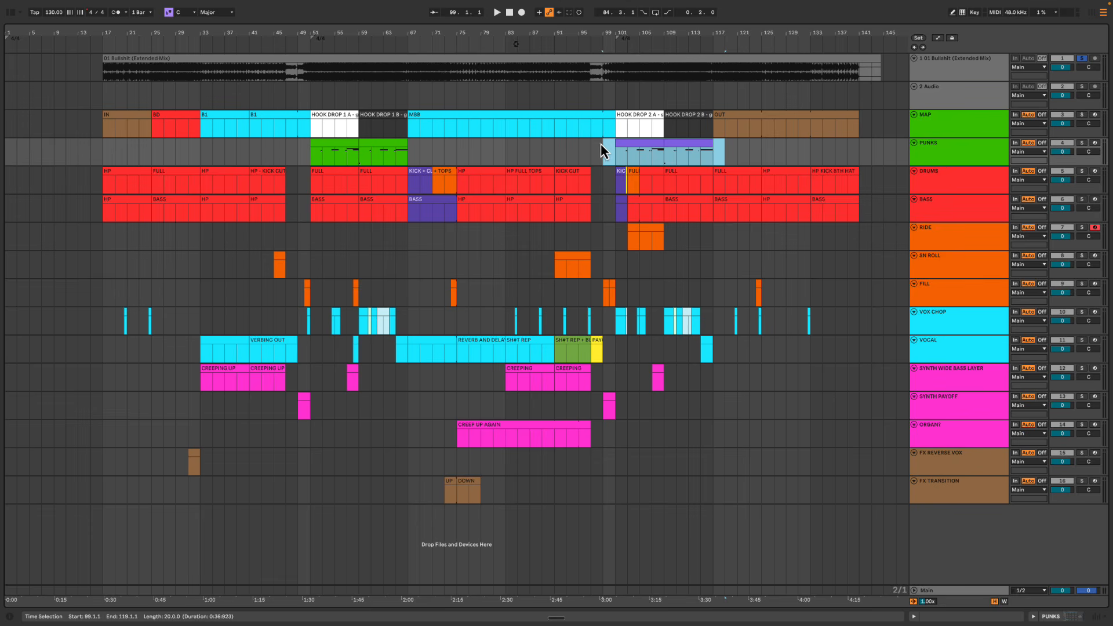
click(695, 149)
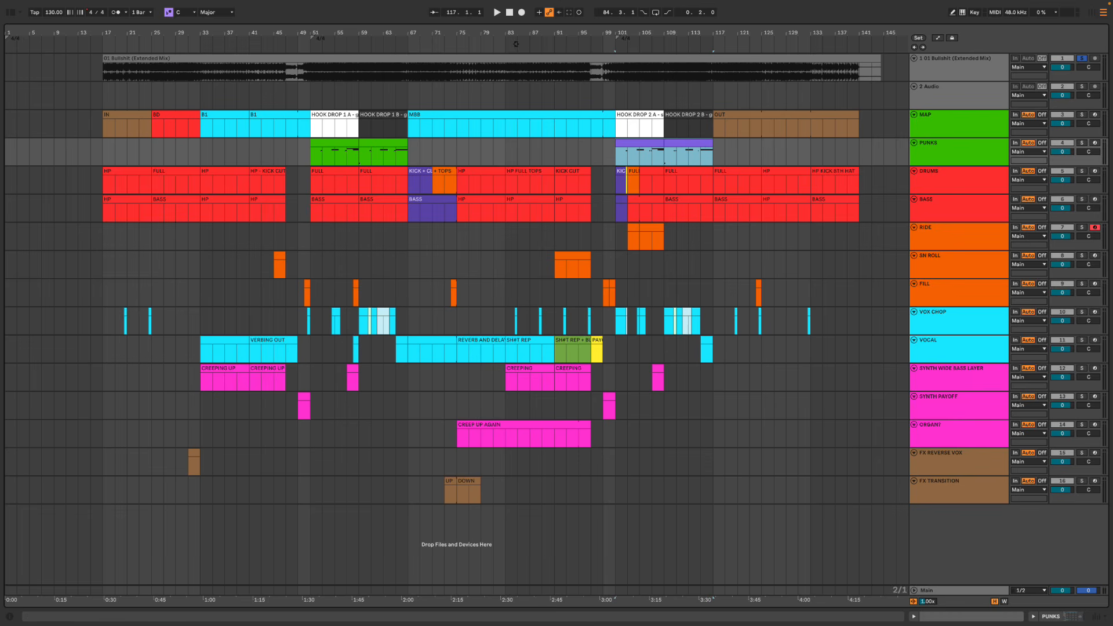
Switch to Chrome and review the section overview in the July 4, 2023, 4:40 PM version of the HD2 Formula Cheat Sheet
key(ctrl+Left)
mouse_move(159, 2)
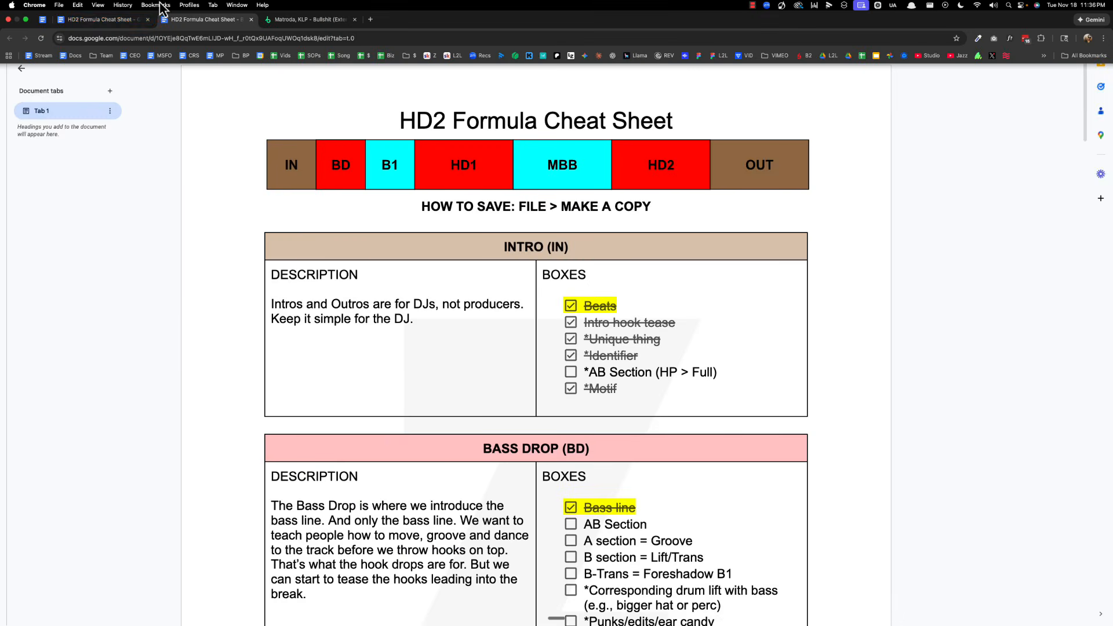
click(111, 22)
scroll(368, 174, up, 20)
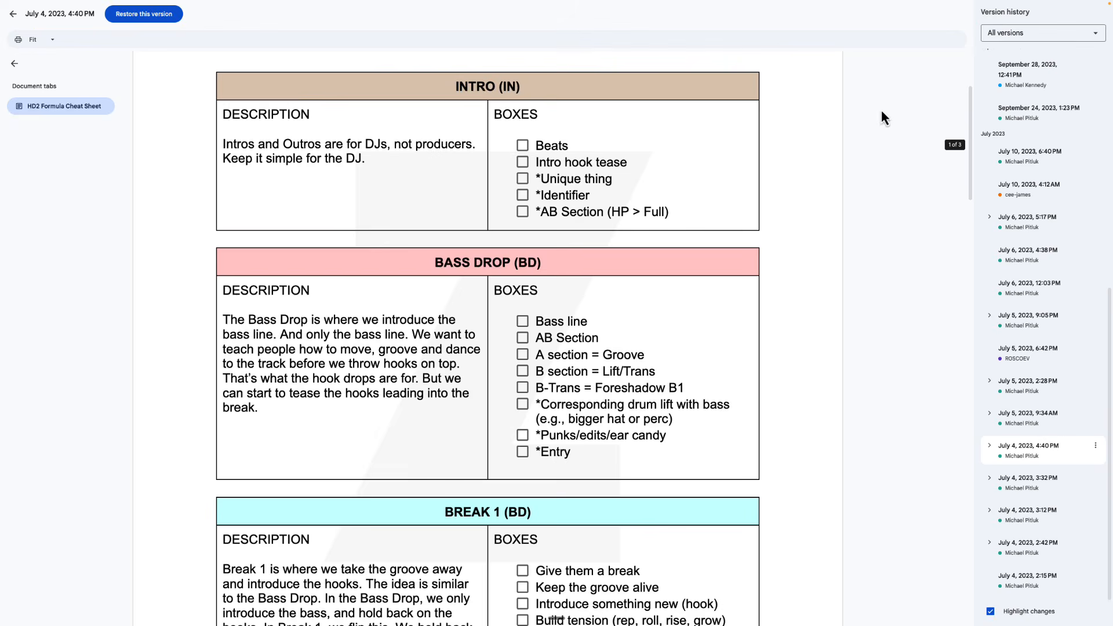
scroll(912, 197, up, 3)
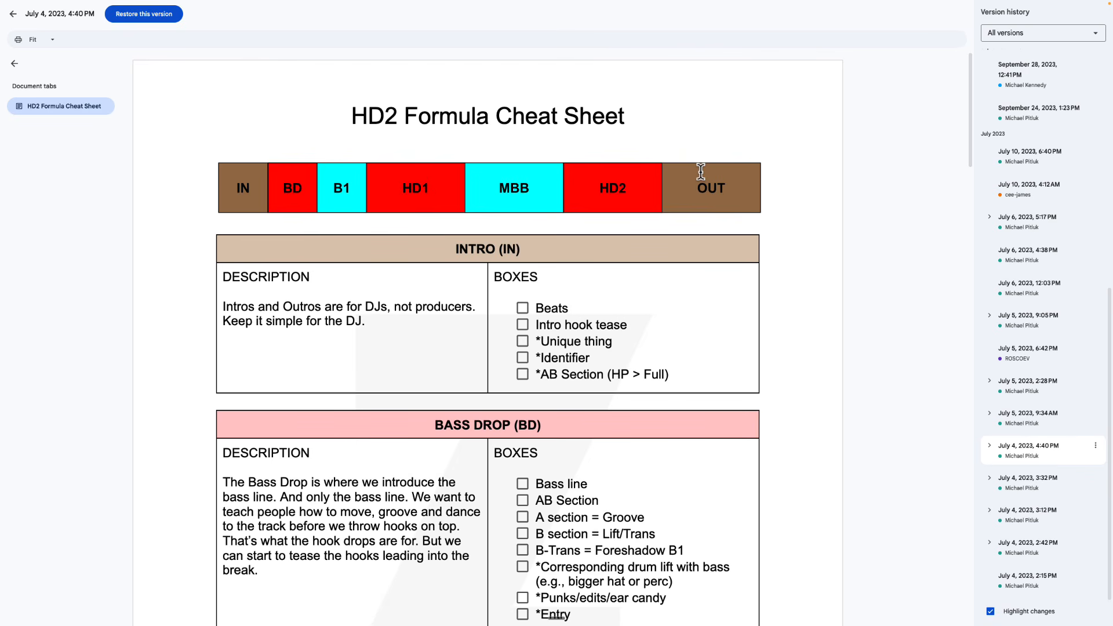
mouse_move(675, 8)
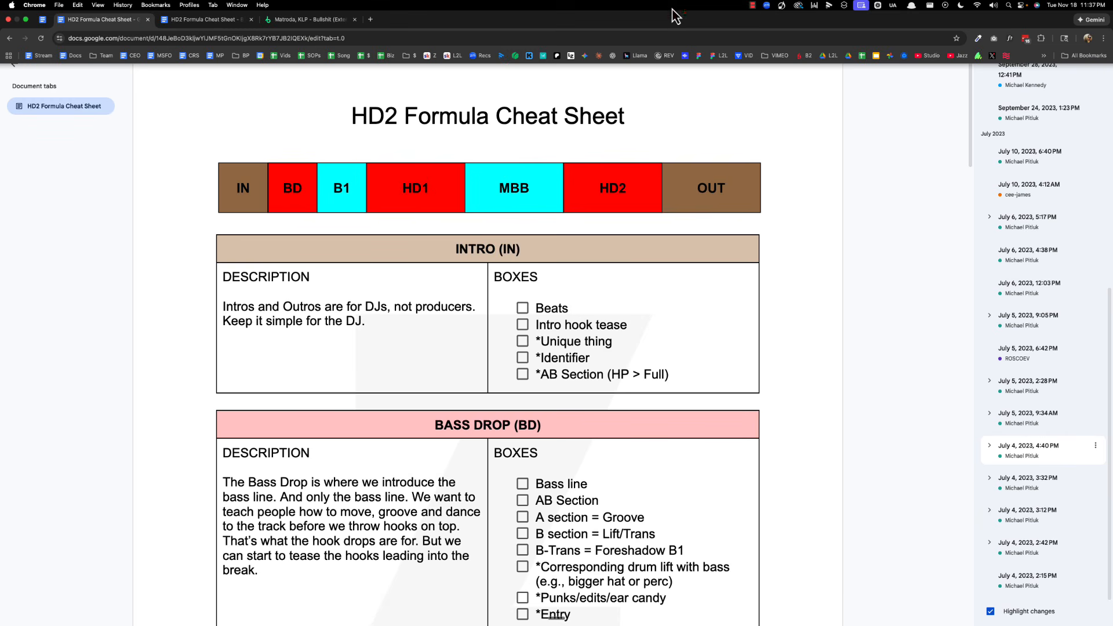